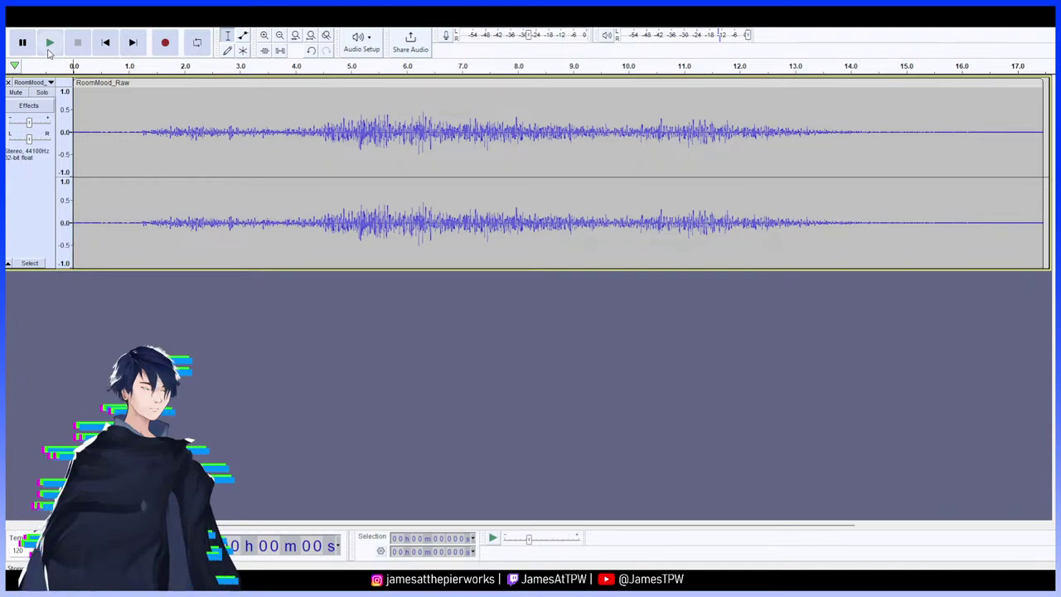
# Listen to the RoomMood_Raw track up to about 14 s and restore the removed RoomMood_EditBass track
pyautogui.click(48, 50)
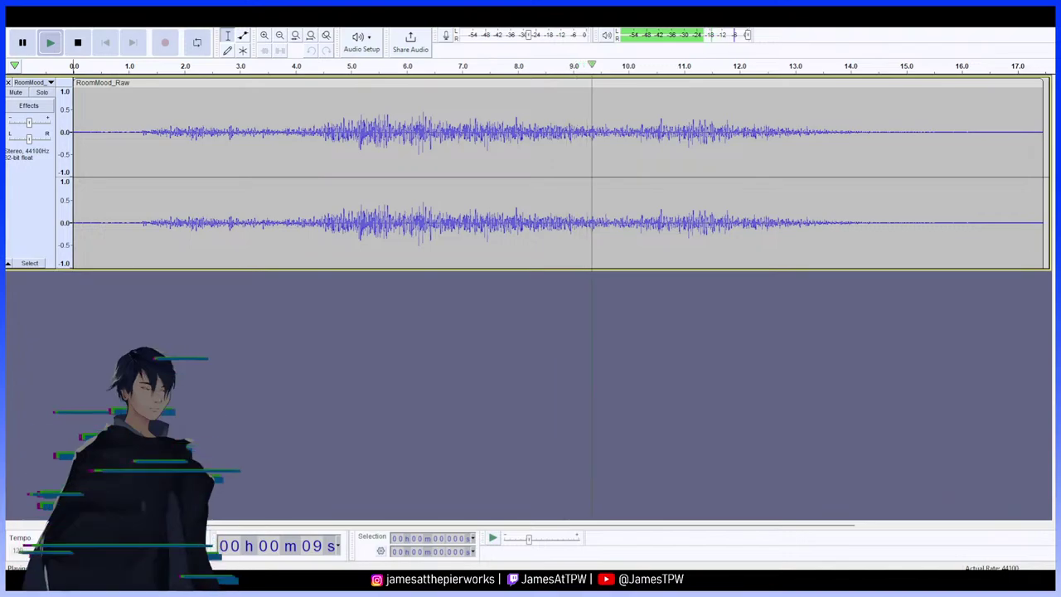
pyautogui.click(24, 42)
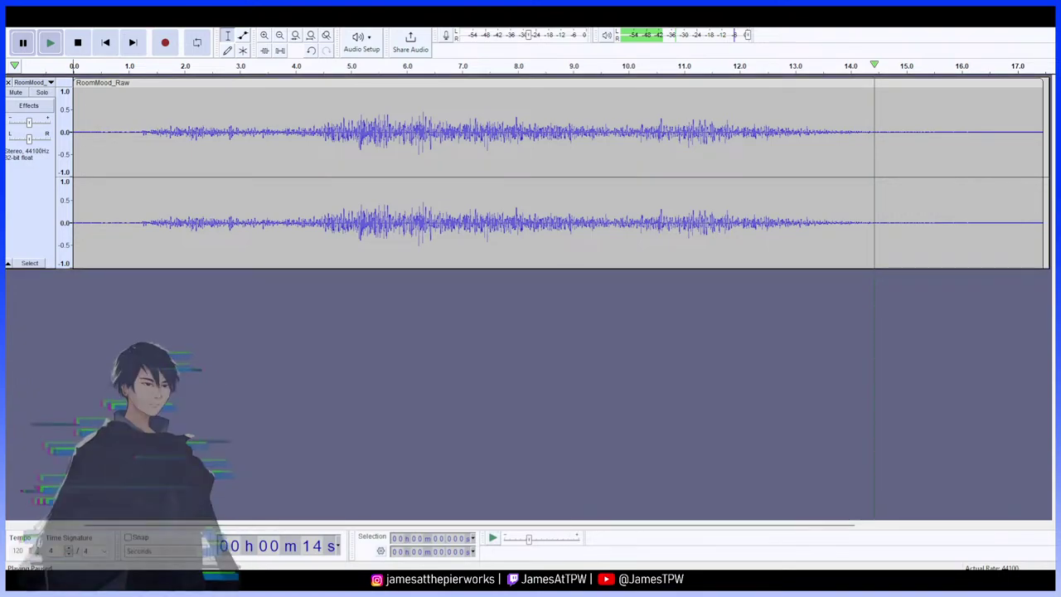
pyautogui.hotkey('ctrl', 'z')
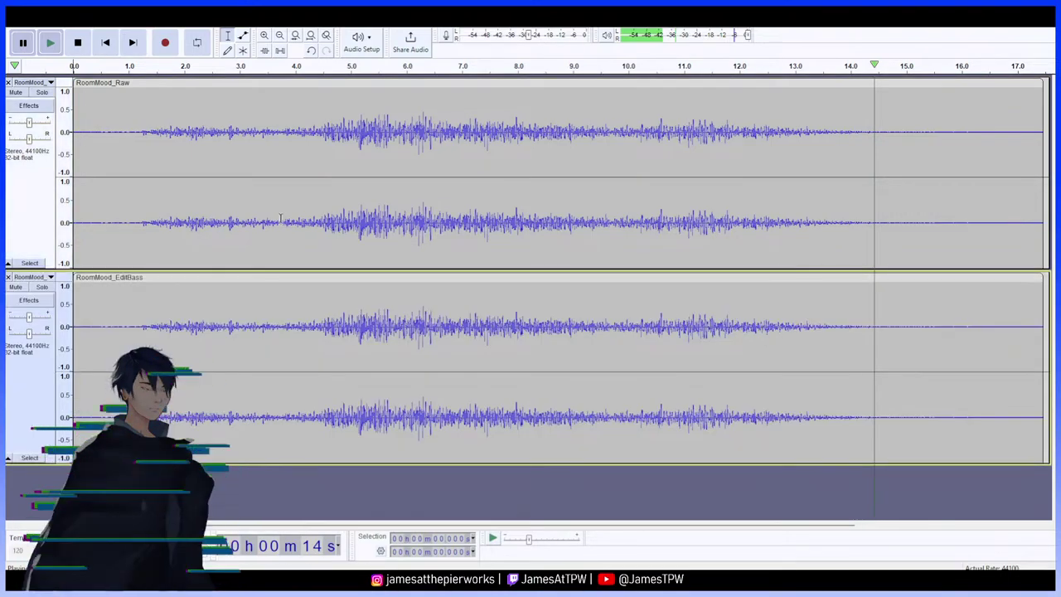
# Play the RoomMood_EditBass track on its own and clear both RoomMood tracks from the project
pyautogui.click(8, 83)
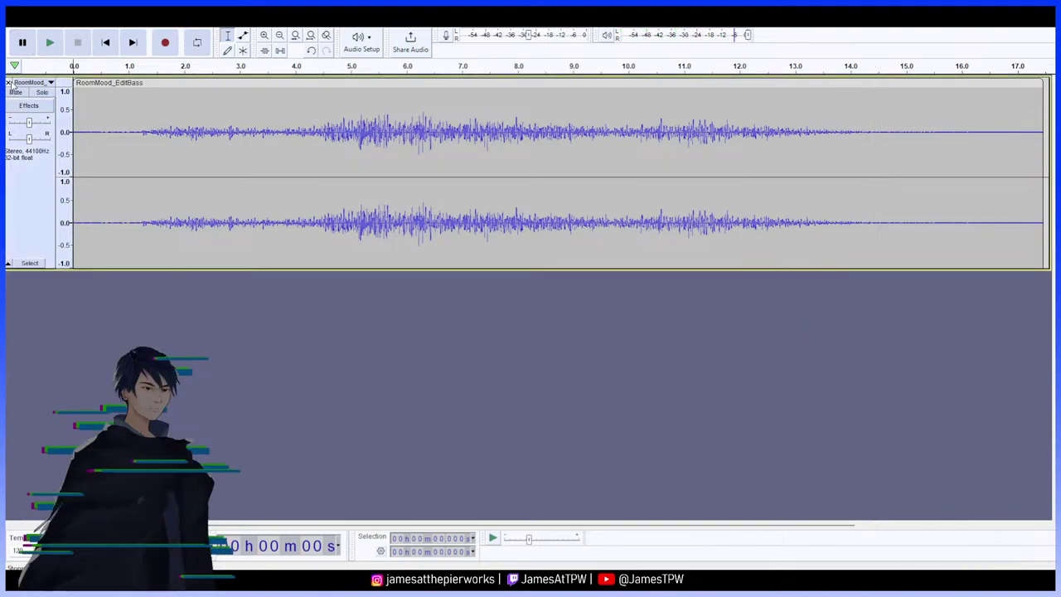
pyautogui.click(53, 46)
pyautogui.click(9, 83)
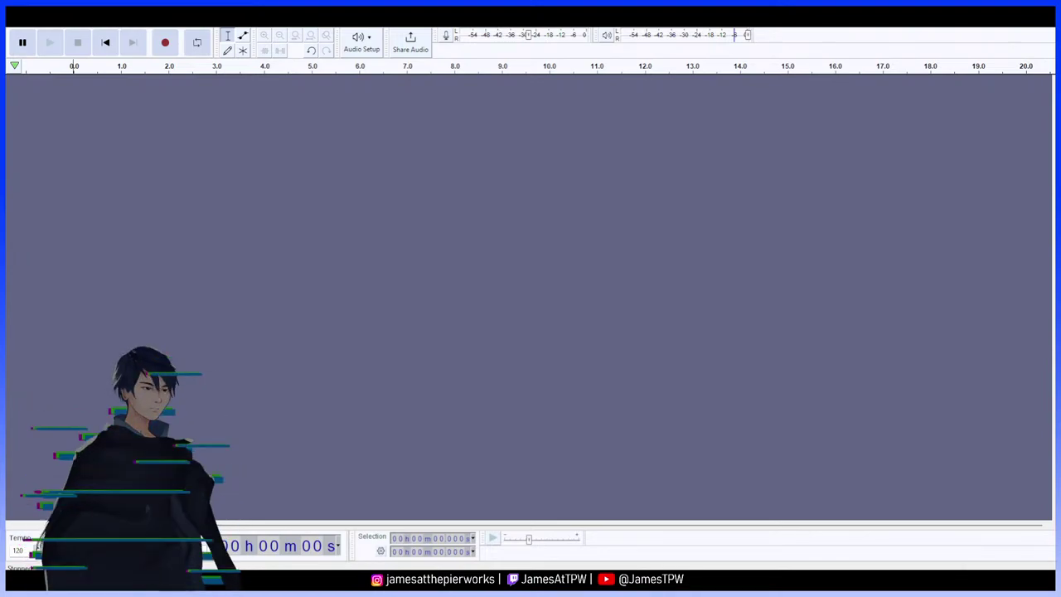
# Record a test take of about 4.7 s on a new track and discard that track
pyautogui.click(165, 42)
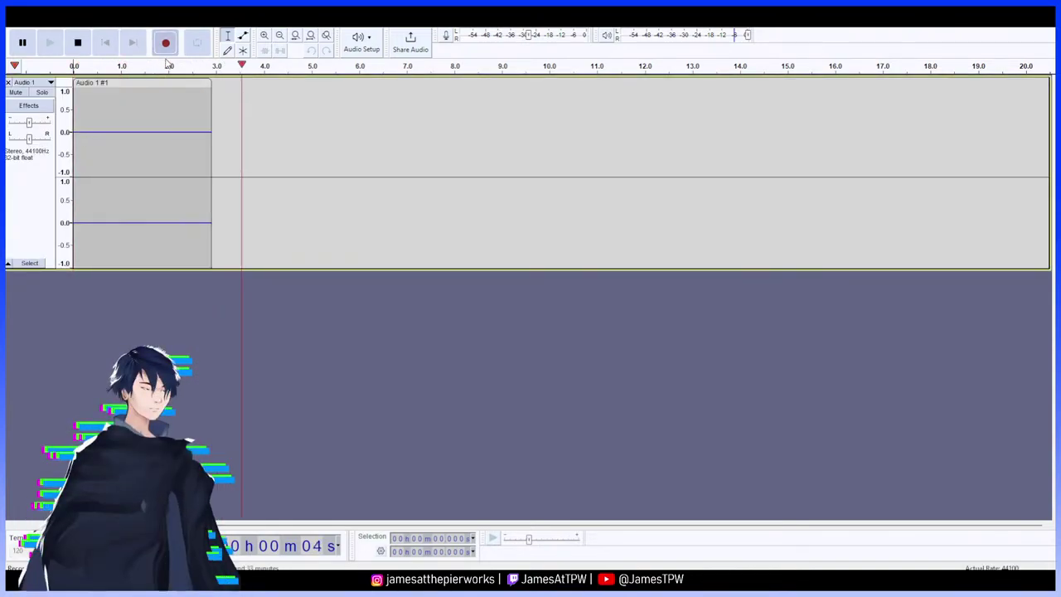
pyautogui.click(23, 43)
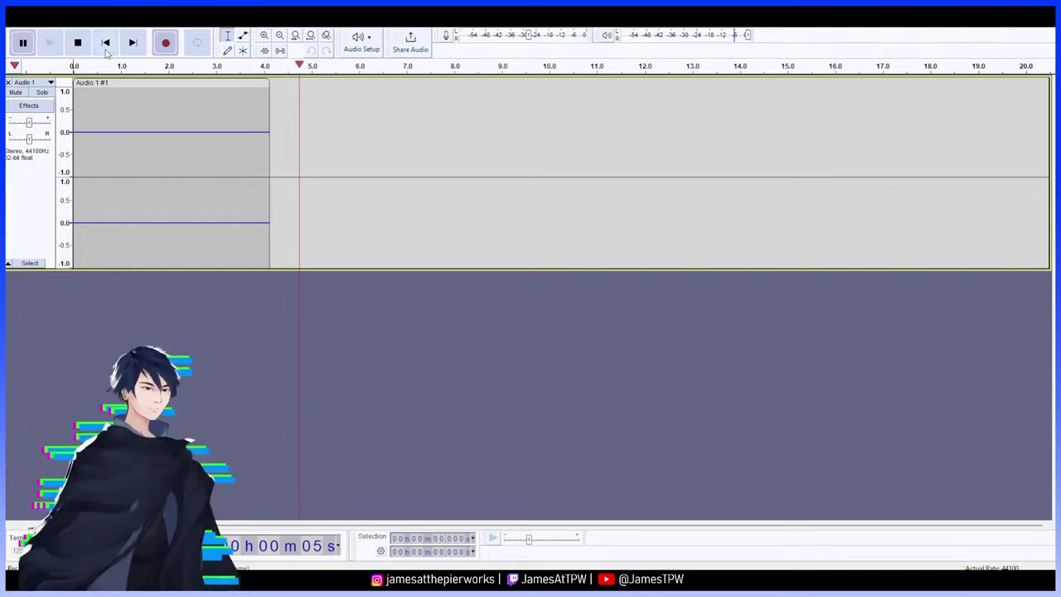
pyautogui.click(9, 82)
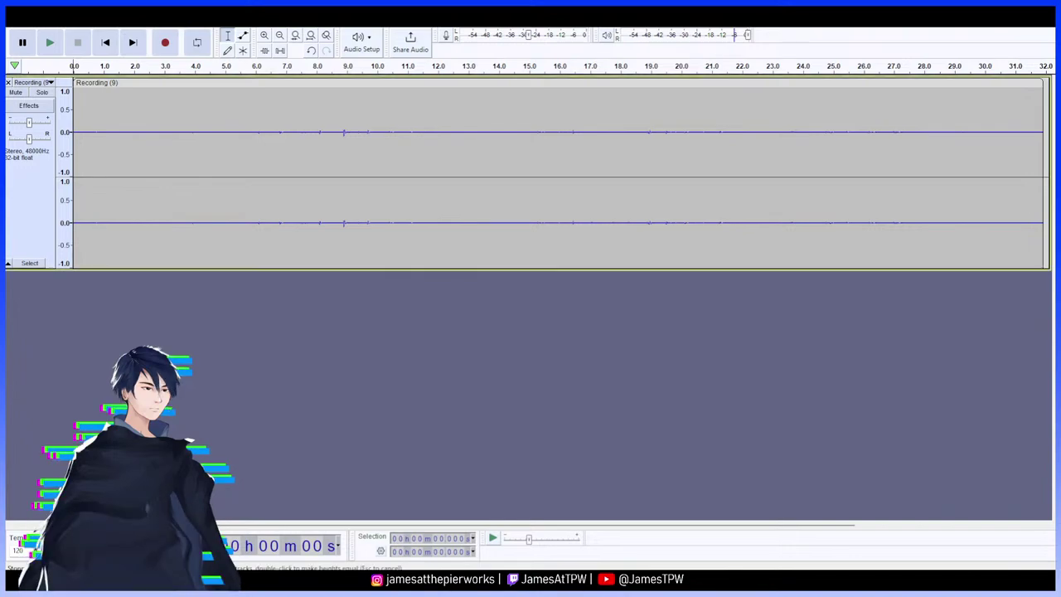
# Listen to Recording (9) and amplify the entire clip so its loudest peak reaches full scale
pyautogui.click(49, 42)
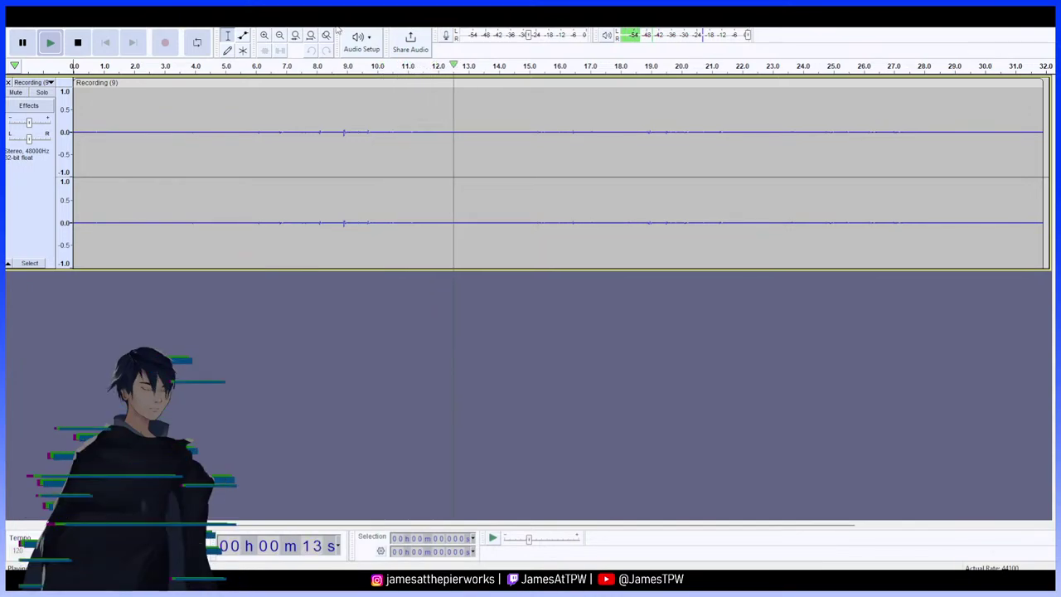
pyautogui.doubleClick(404, 134)
pyautogui.press('space')
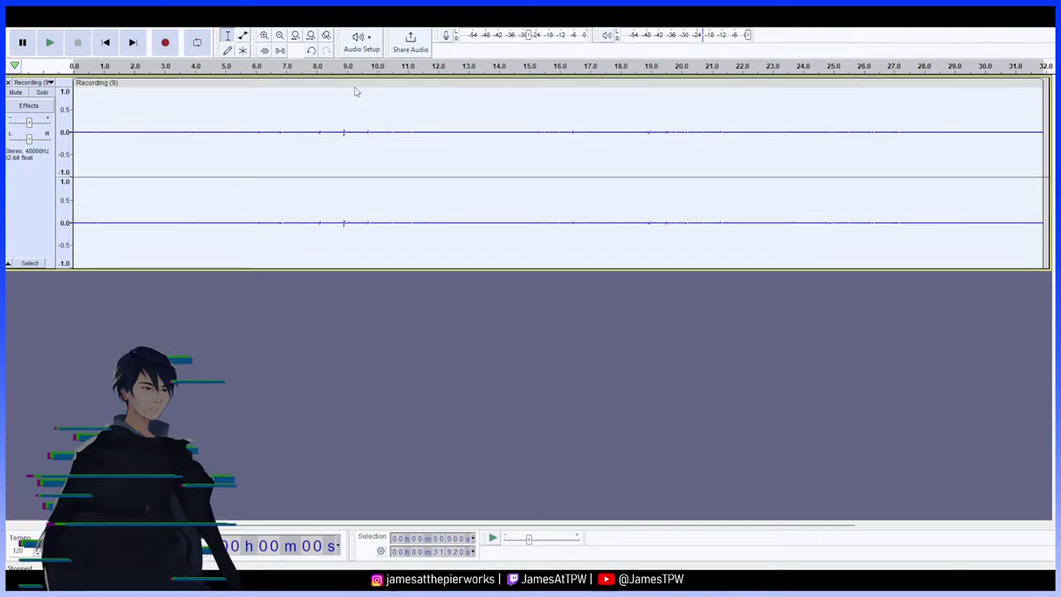
pyautogui.click(548, 318)
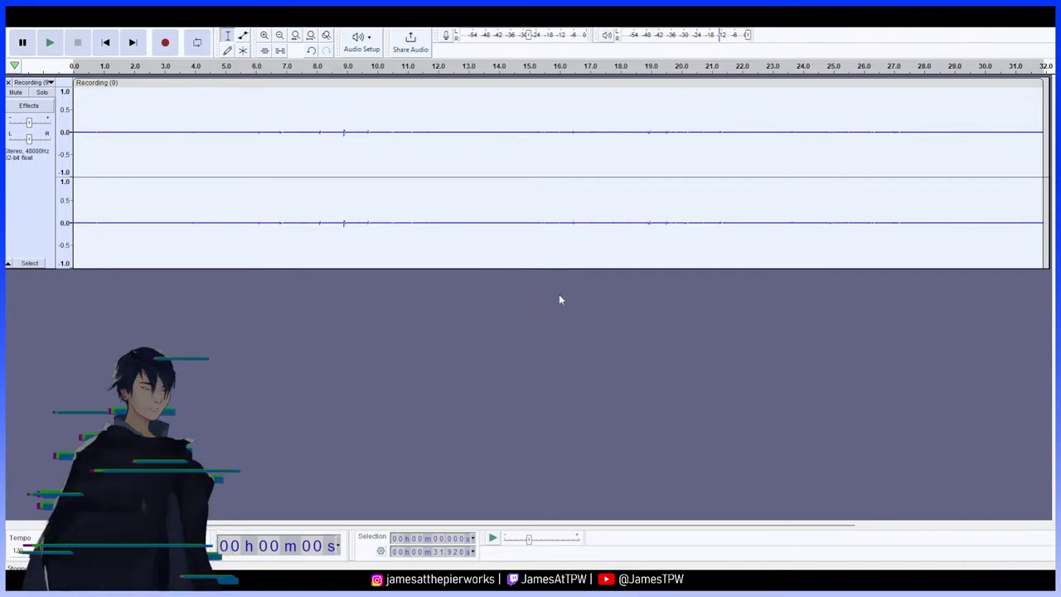
pyautogui.click(582, 260)
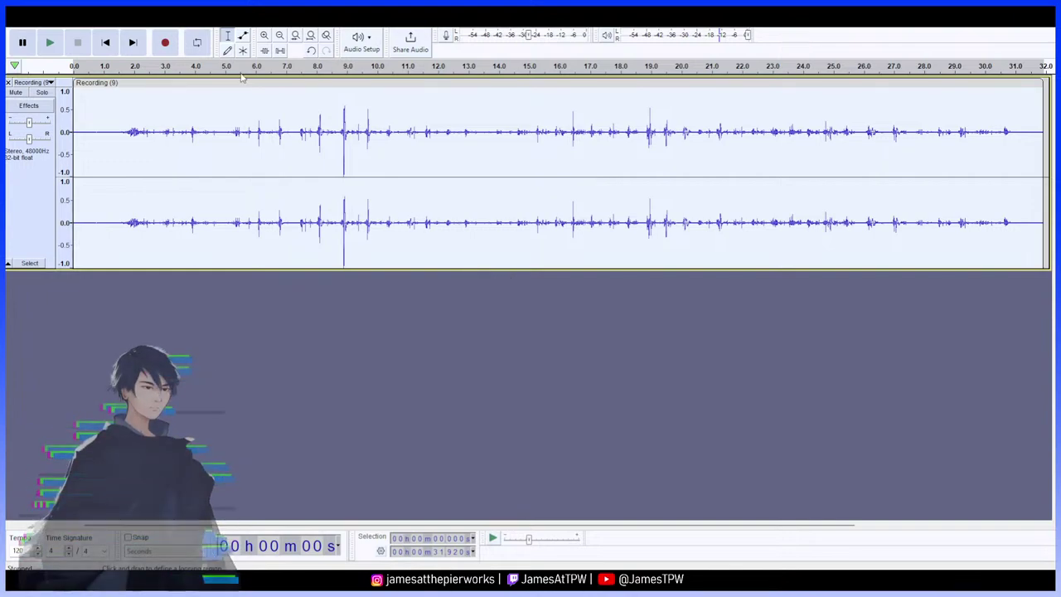
# Play the amplified clip and select its quiet opening from 0 to about 1.5 s
pyautogui.click(51, 43)
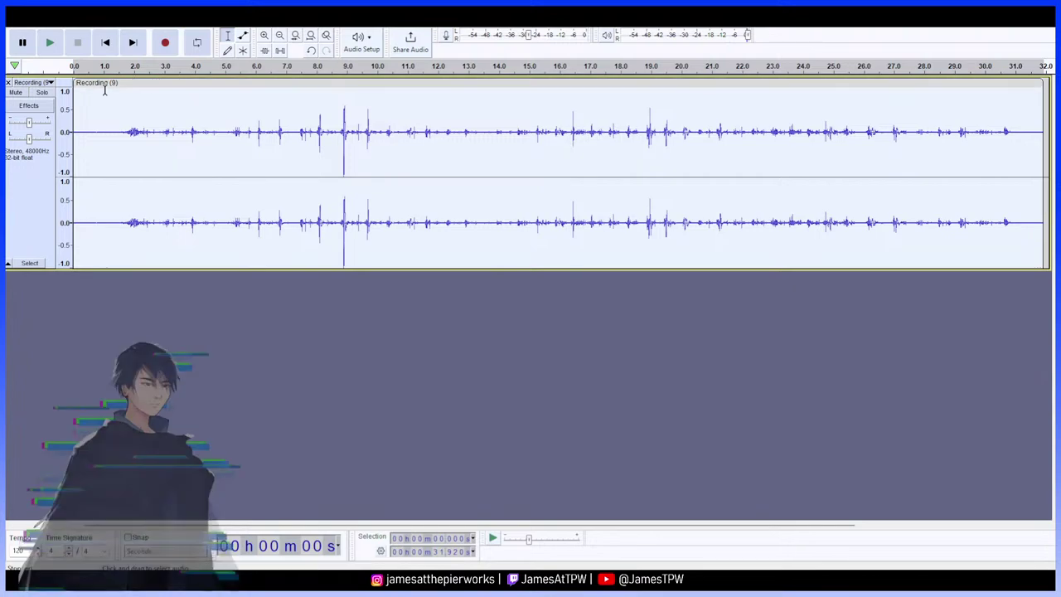
pyautogui.click(119, 129)
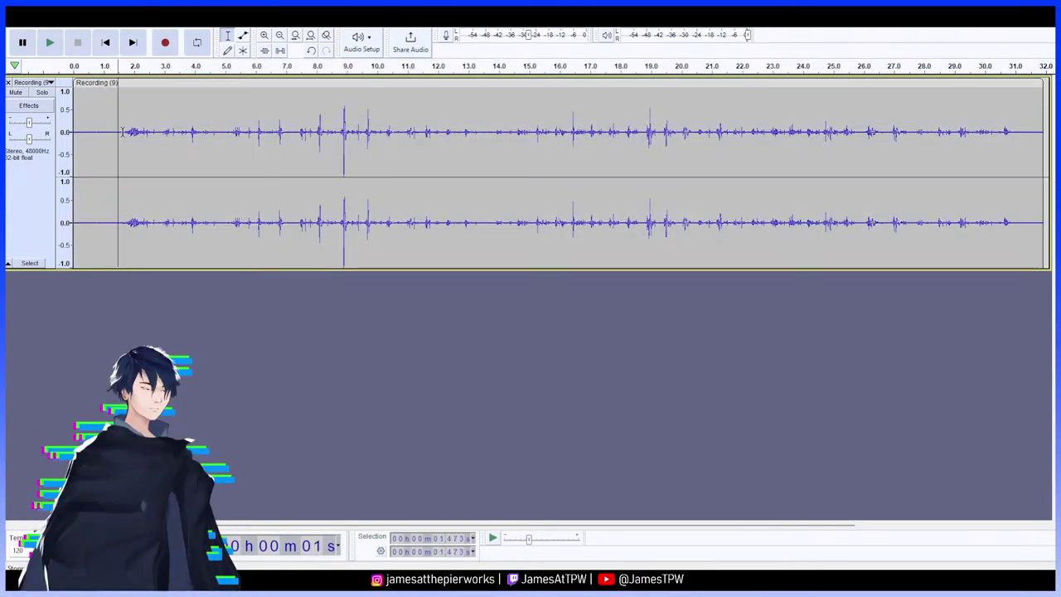
pyautogui.click(113, 131)
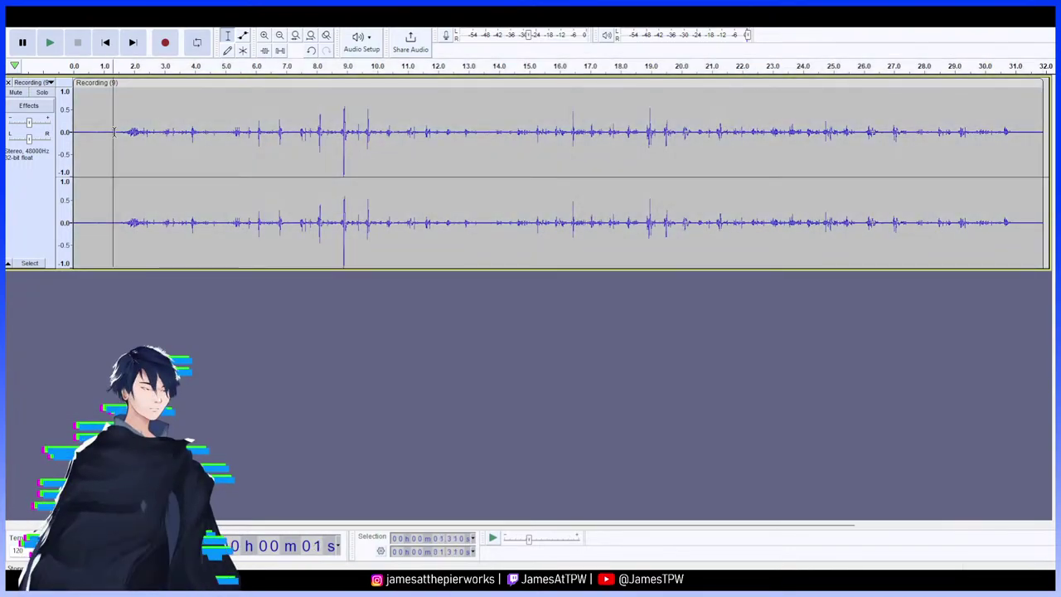
pyautogui.moveTo(119, 131); pyautogui.dragTo(71, 131)
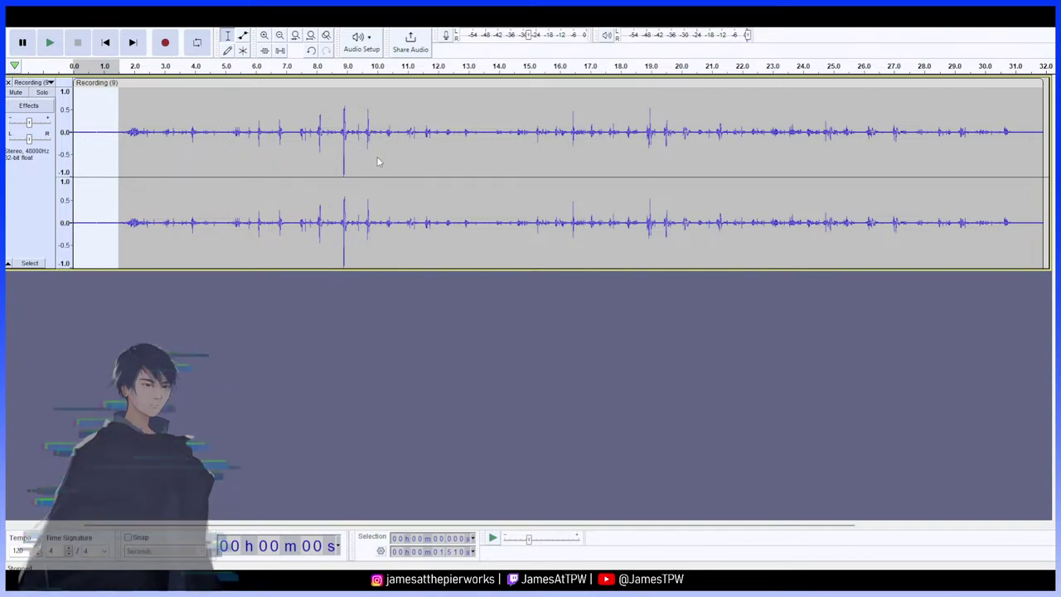
pyautogui.click(511, 241)
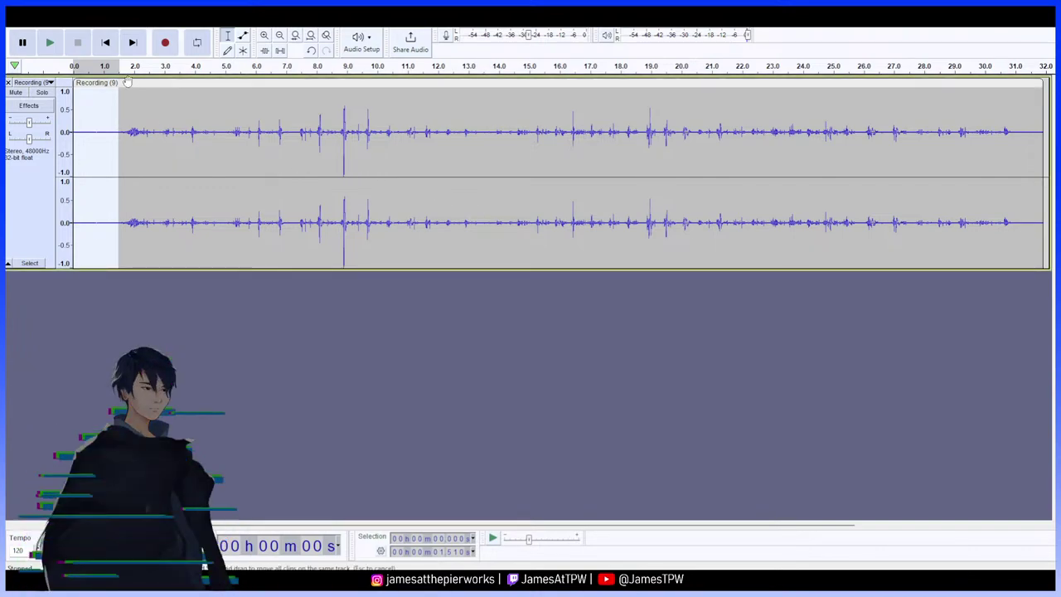
# Play the whole Recording (9) clip and replay its ending from about 26 s
pyautogui.click(189, 81)
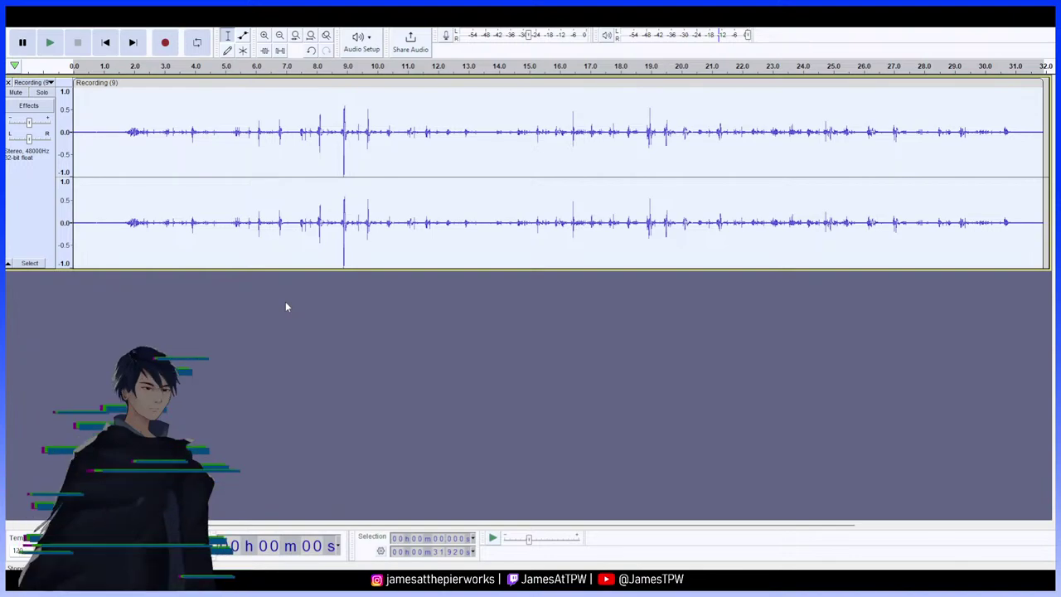
pyautogui.click(50, 43)
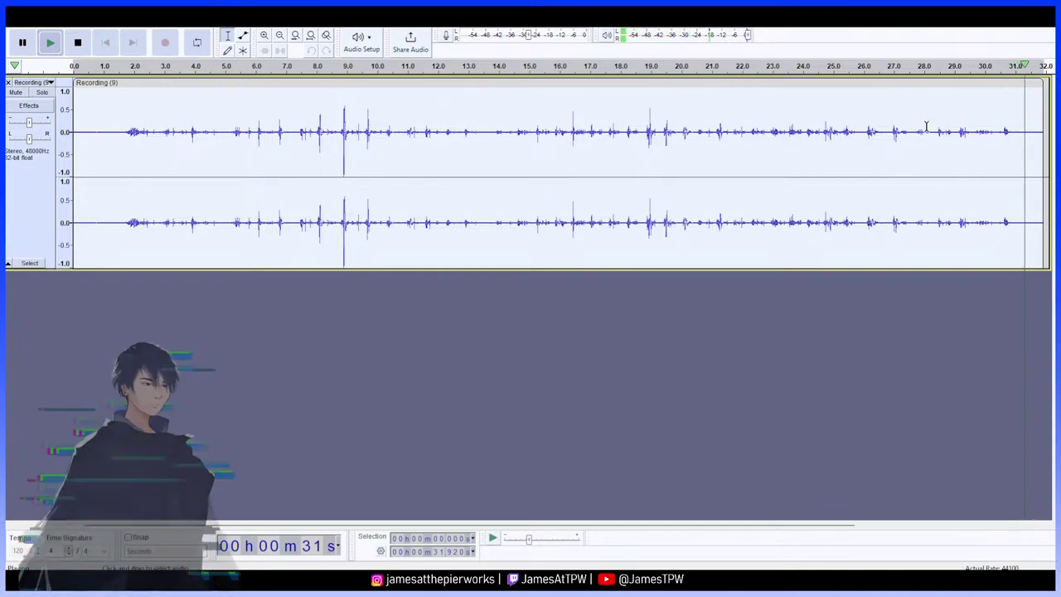
pyautogui.click(866, 132)
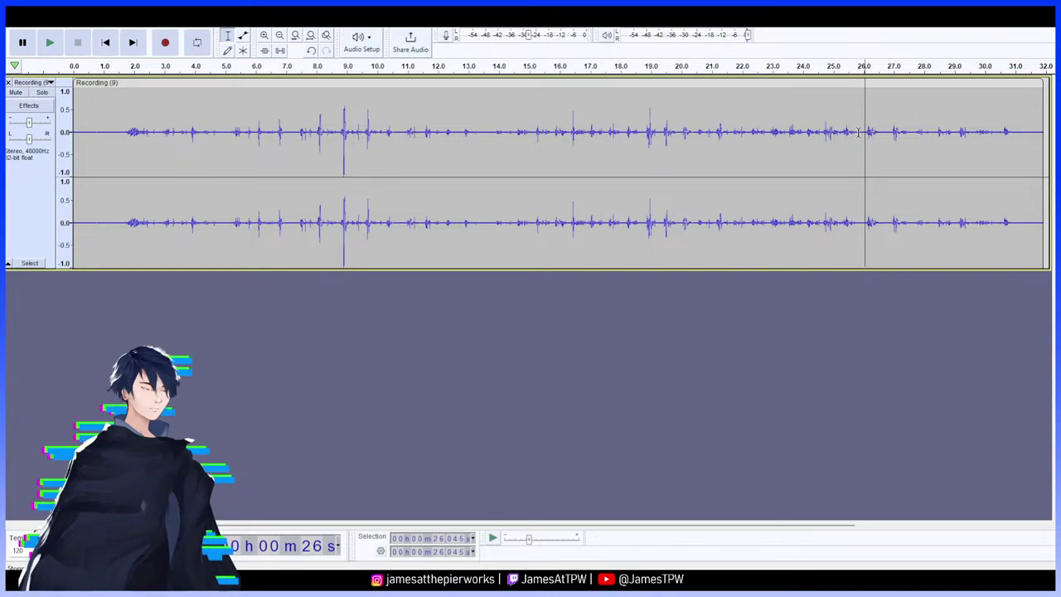
pyautogui.click(47, 48)
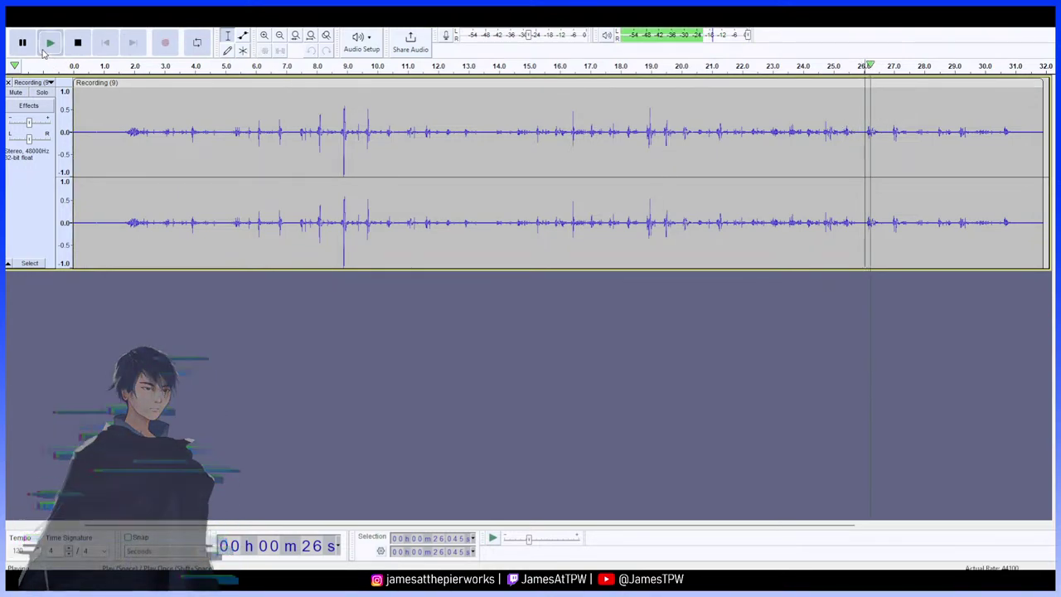
pyautogui.click(865, 108)
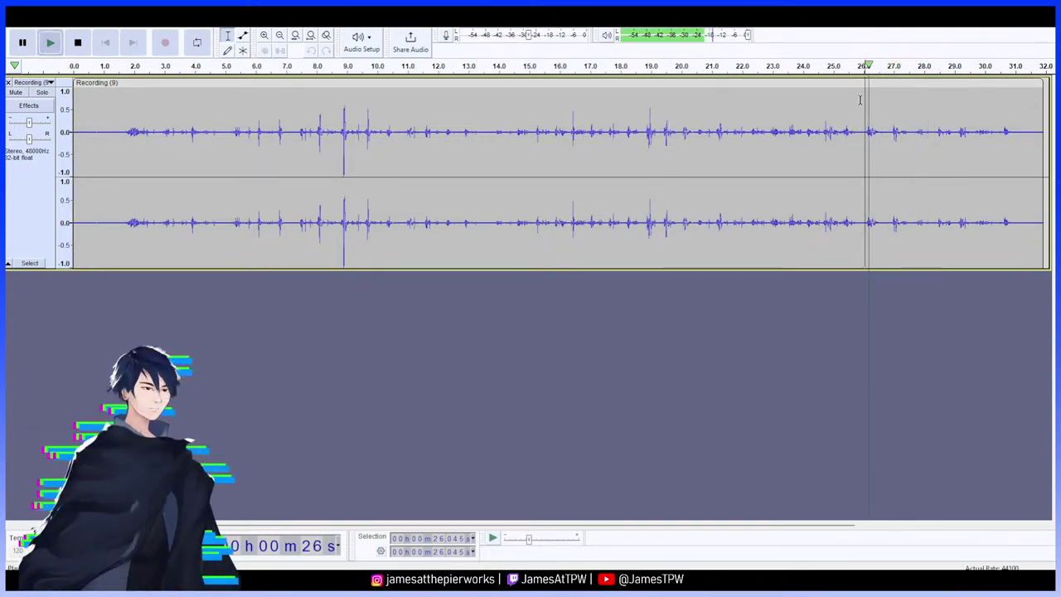
pyautogui.click(23, 43)
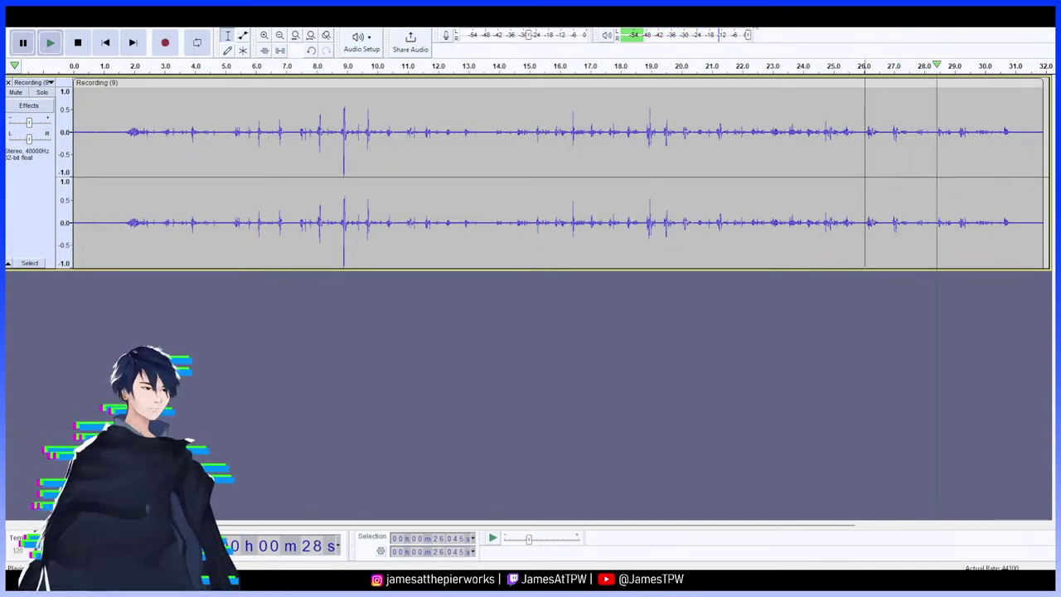
# Delete the section of Recording (9) from about 25.9 s to the end of the clip
pyautogui.doubleClick(859, 94)
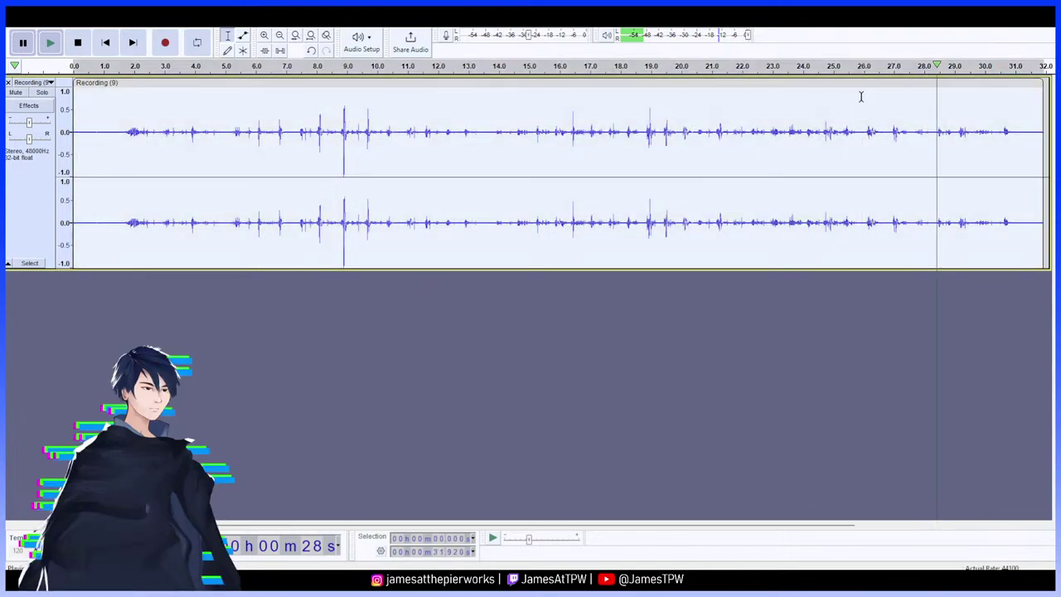
pyautogui.click(862, 100)
pyautogui.moveTo(859, 111); pyautogui.dragTo(904, 166)
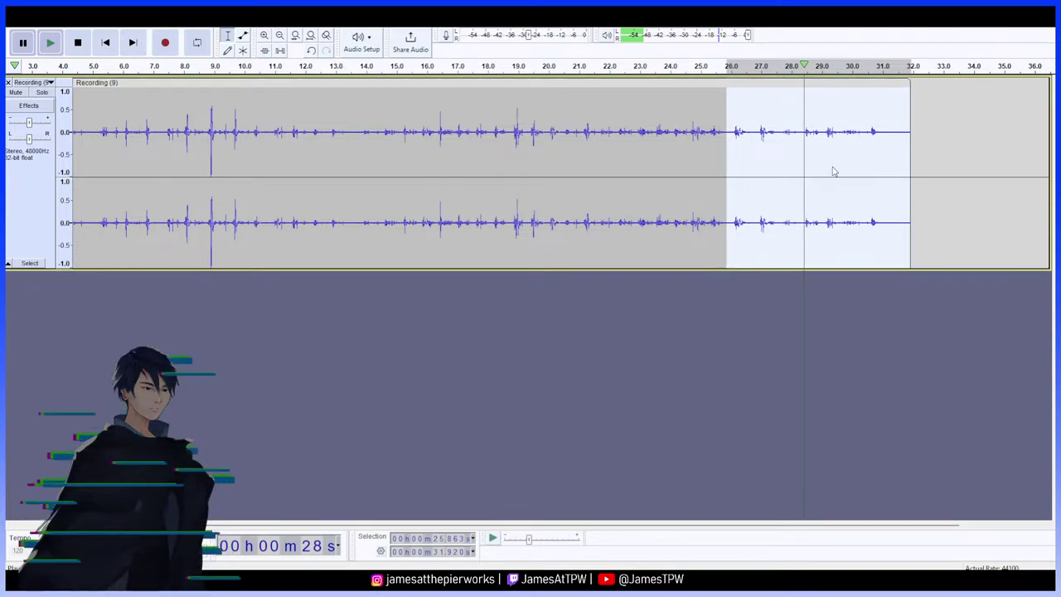
pyautogui.press('Delete')
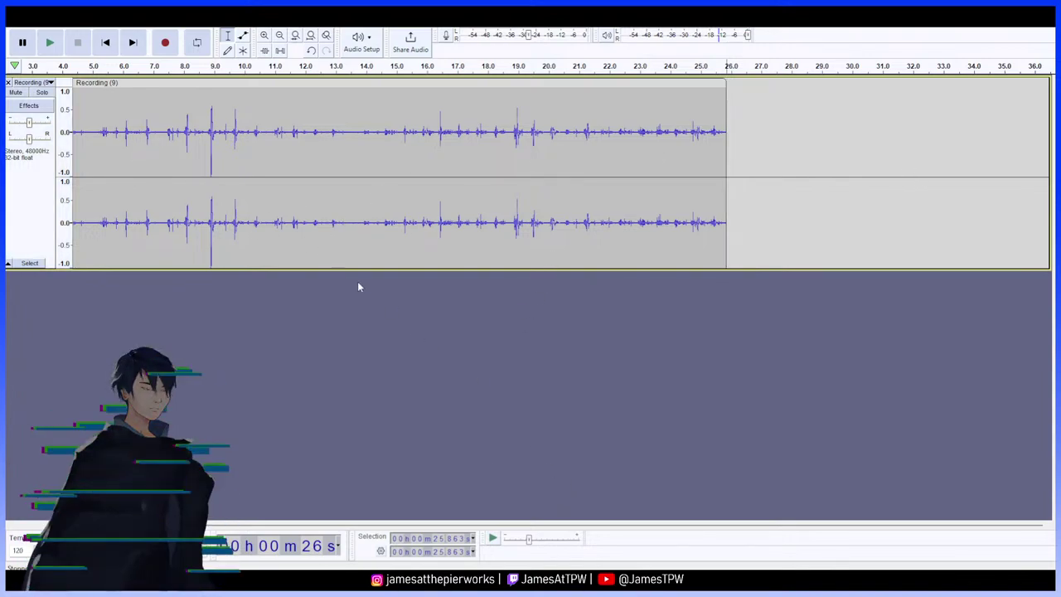
# Play the trimmed clip from about 5 s with looping enabled between roughly 4.3 and 12.8 s, and return to the start
pyautogui.click(674, 176)
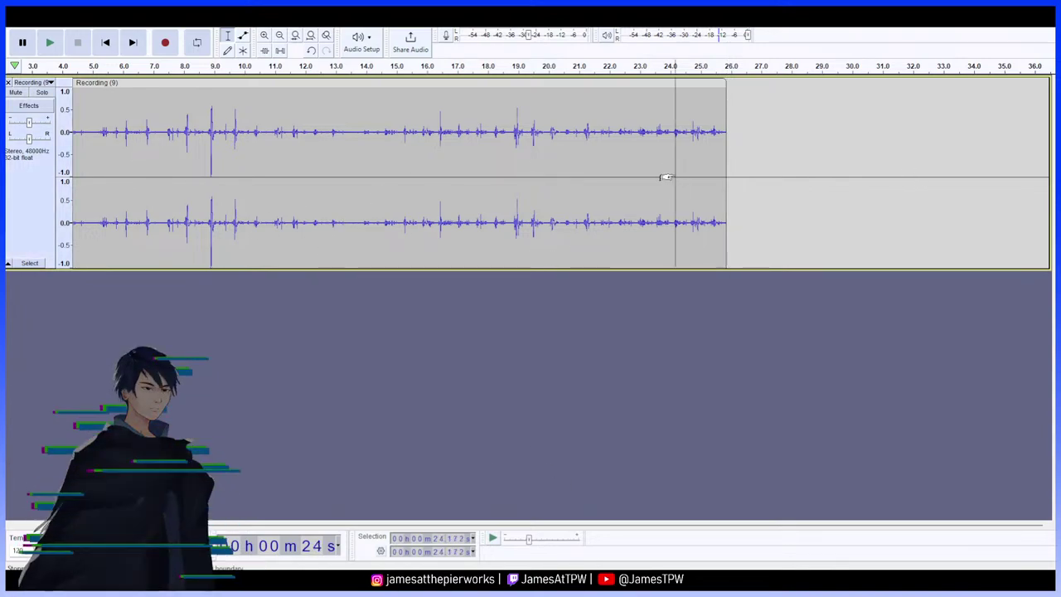
pyautogui.click(95, 70)
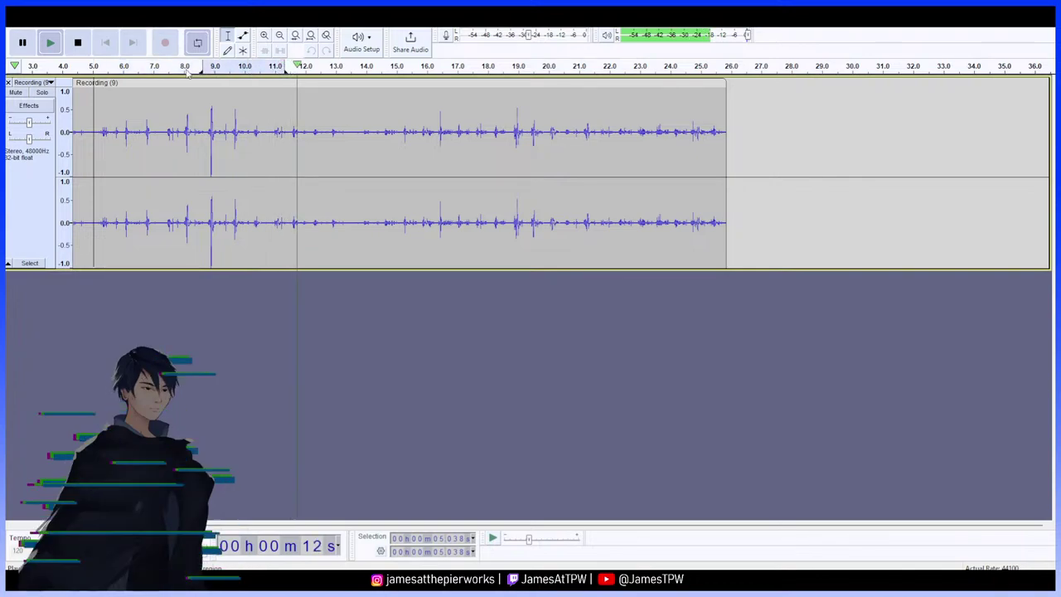
pyautogui.press('space')
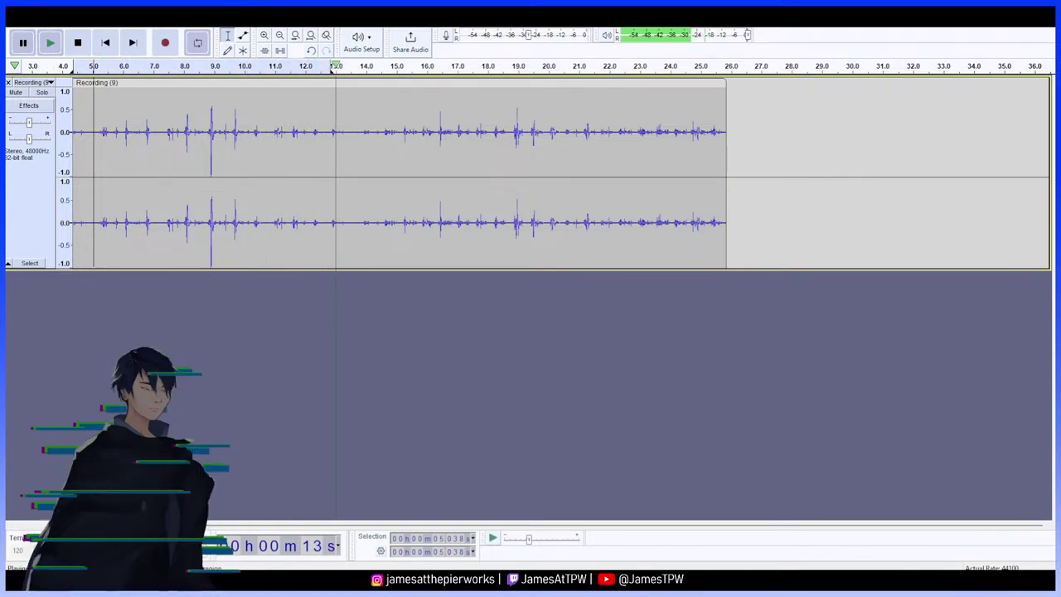
pyautogui.click(107, 43)
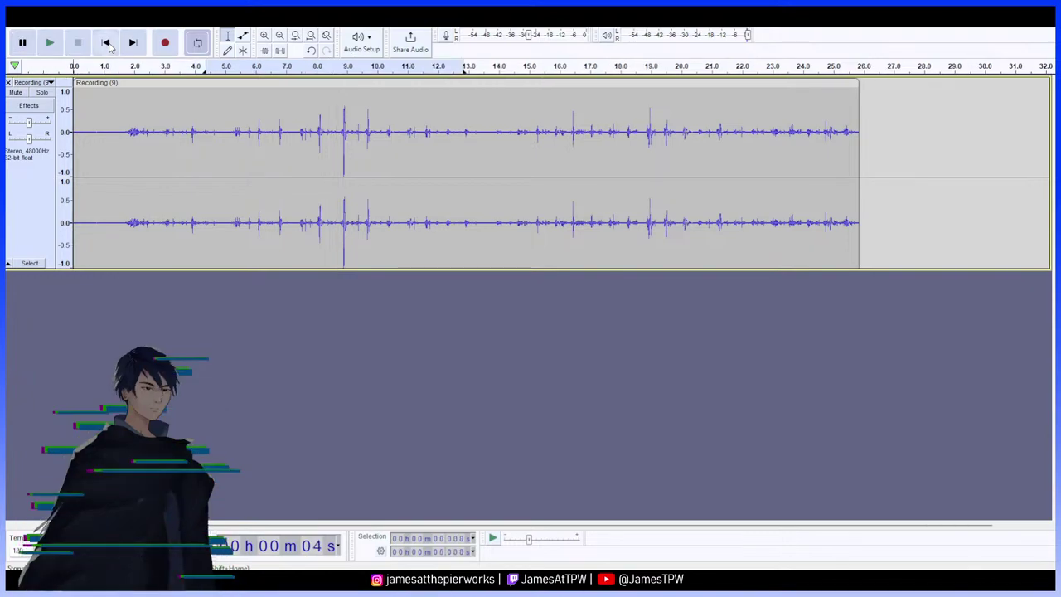
pyautogui.click(122, 129)
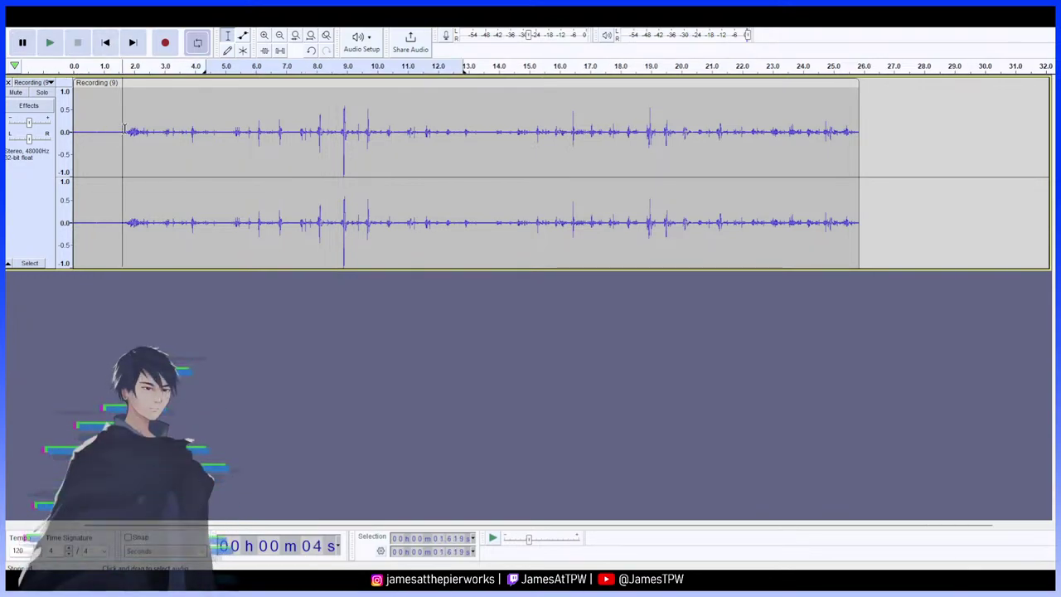
pyautogui.moveTo(125, 129); pyautogui.dragTo(55, 133)
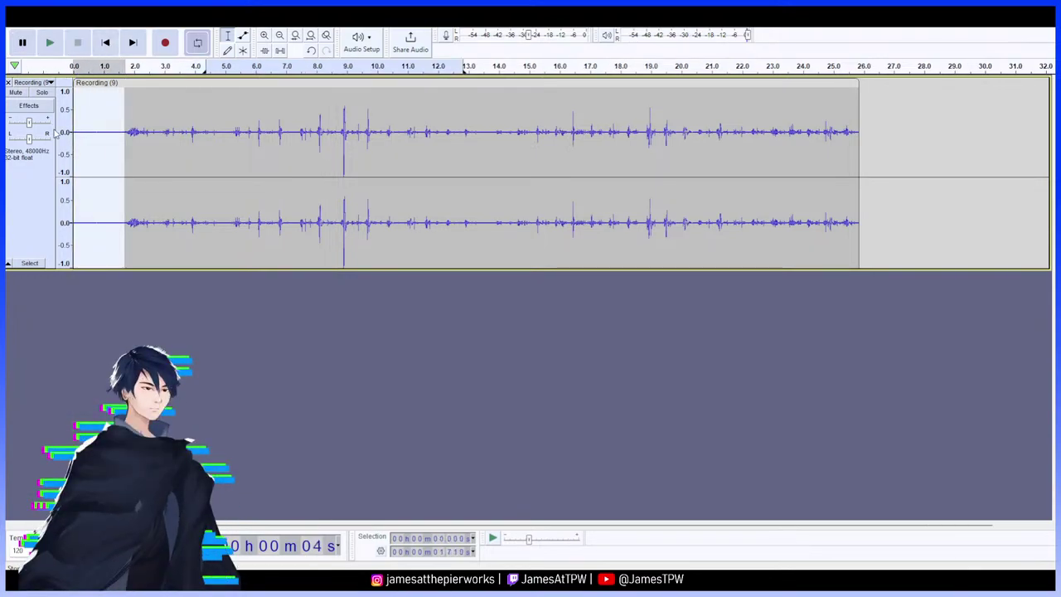
pyautogui.click(102, 121)
pyautogui.moveTo(81, 119); pyautogui.dragTo(853, 189)
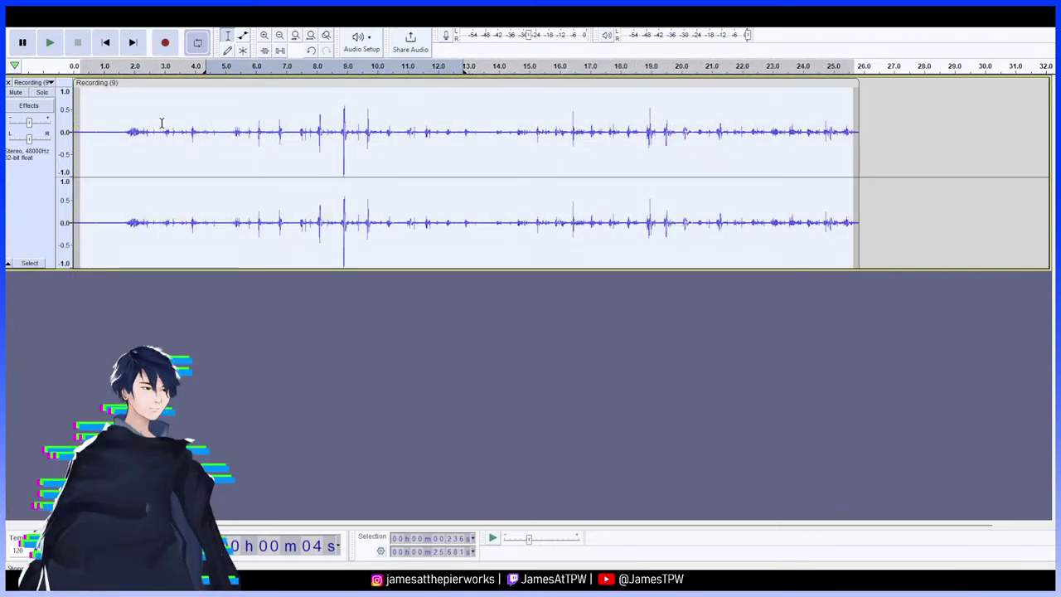
pyautogui.click(148, 127)
pyautogui.moveTo(81, 130); pyautogui.dragTo(854, 175)
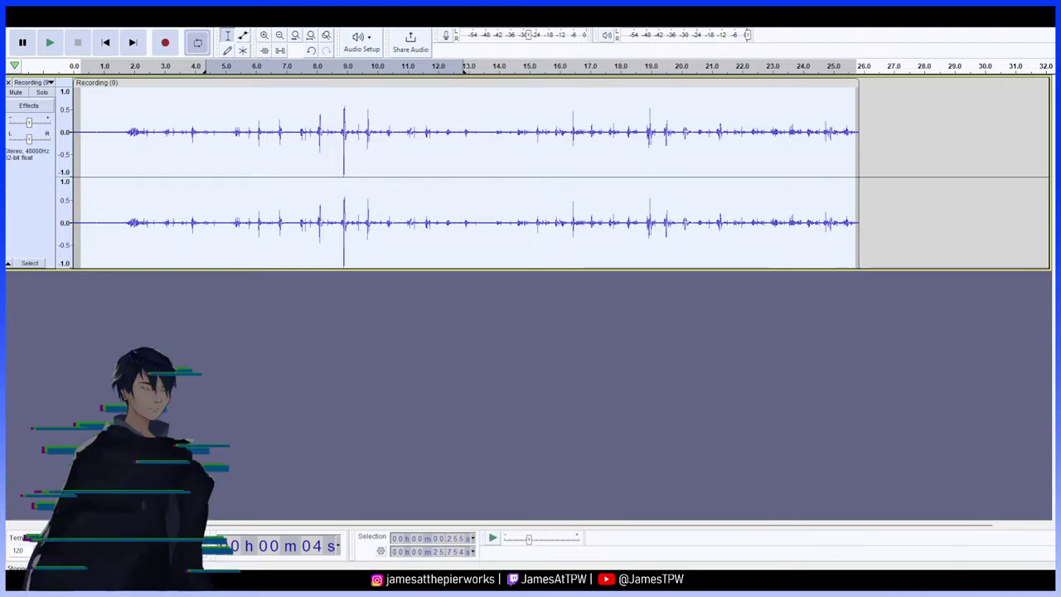
# Select the entire trimmed Recording (9) clip and boost its level
pyautogui.doubleClick(123, 112)
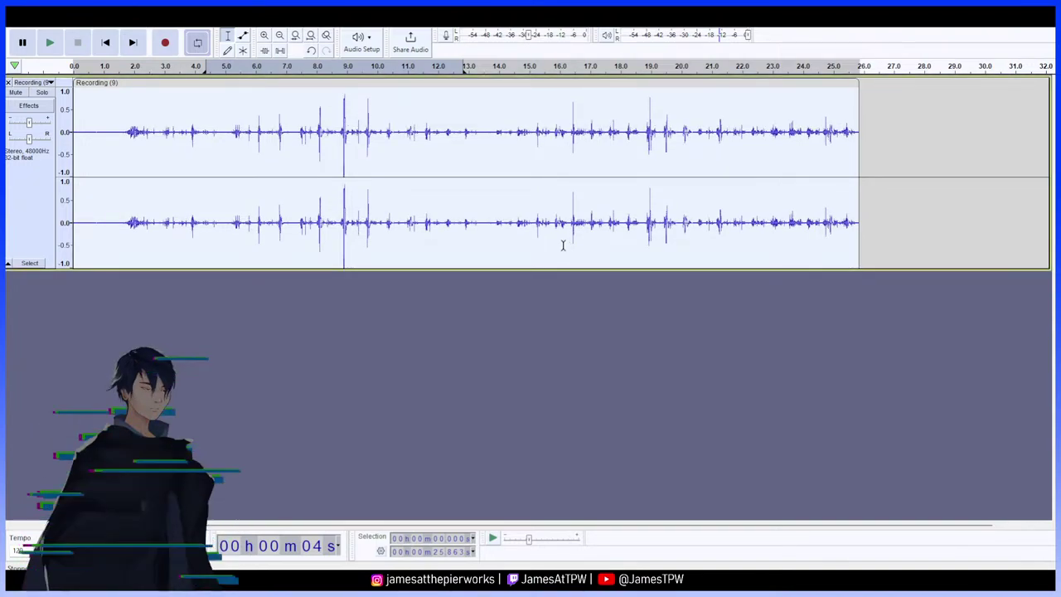
# Play the boosted Recording (9) clip and extend the loop region's end to the clip's end at about 25.8 s
pyautogui.click(49, 42)
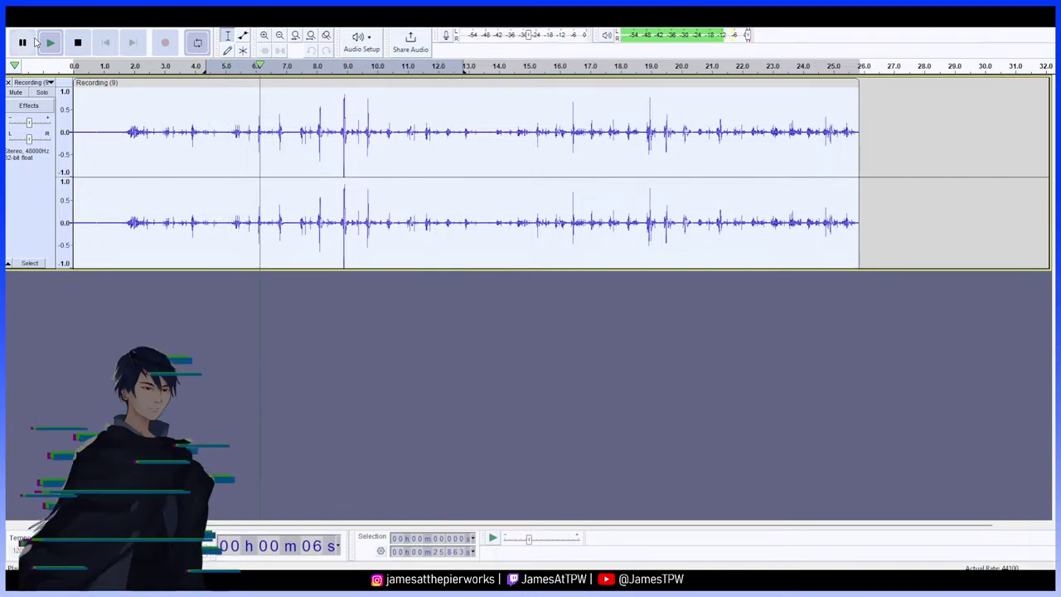
pyautogui.moveTo(459, 79); pyautogui.dragTo(856, 72)
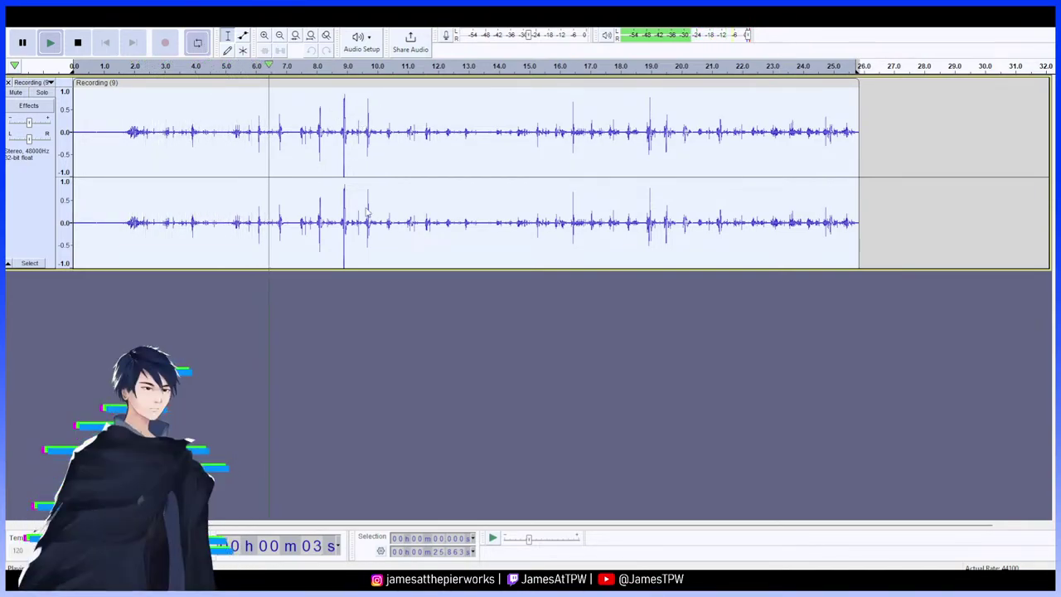
# Return to the start, select the entire Recording (9) clip and limit its loudest peaks to about 0.6 amplitude
pyautogui.click(432, 194)
pyautogui.click(105, 43)
pyautogui.doubleClick(221, 122)
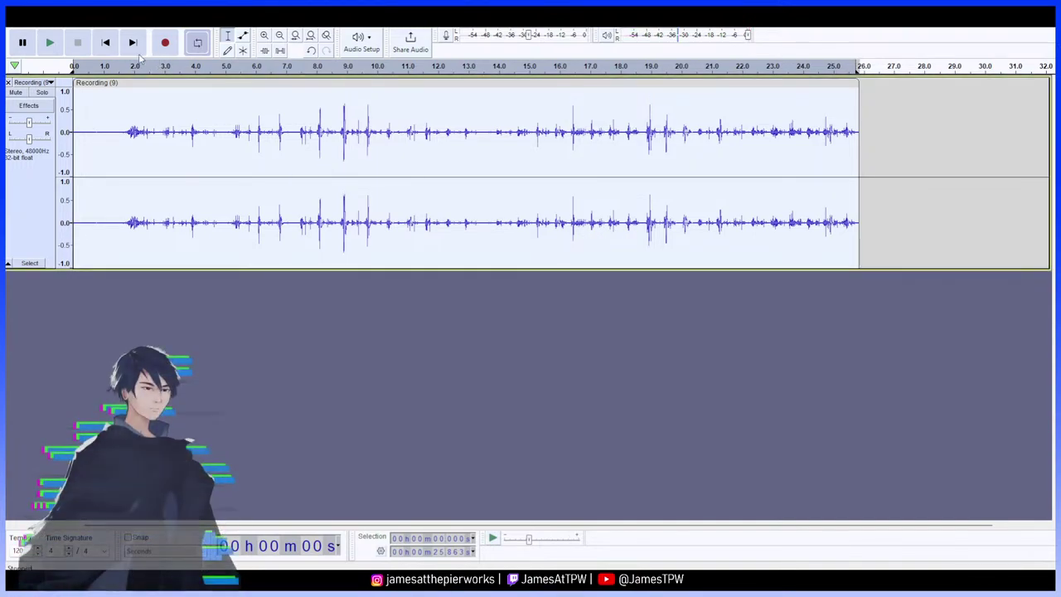
# Play the start of Recording (9) briefly and delete its silent lead-in up to about 1.7 s
pyautogui.click(49, 43)
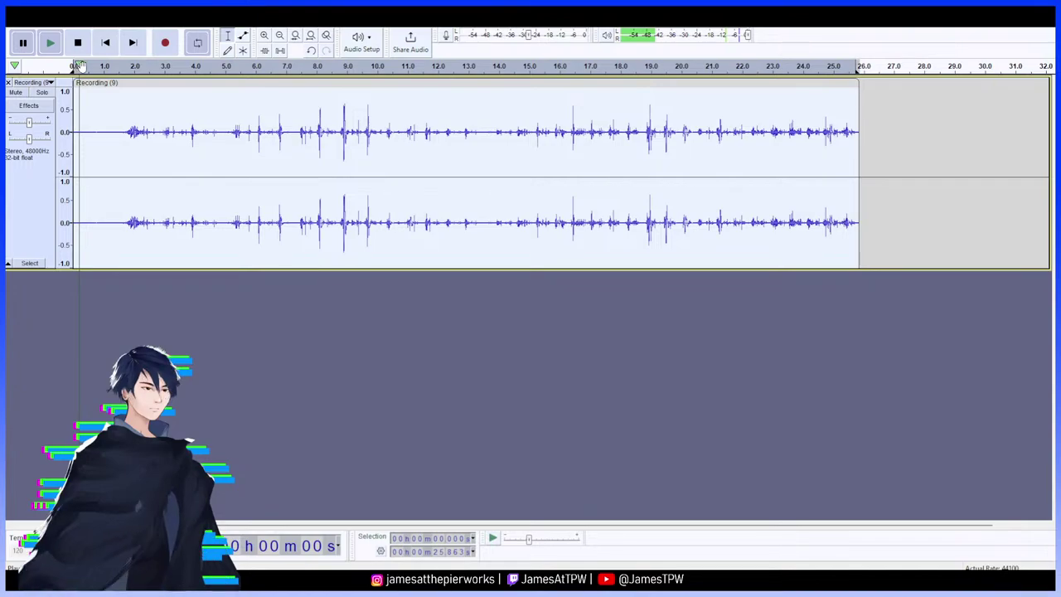
pyautogui.moveTo(124, 135); pyautogui.dragTo(74, 133)
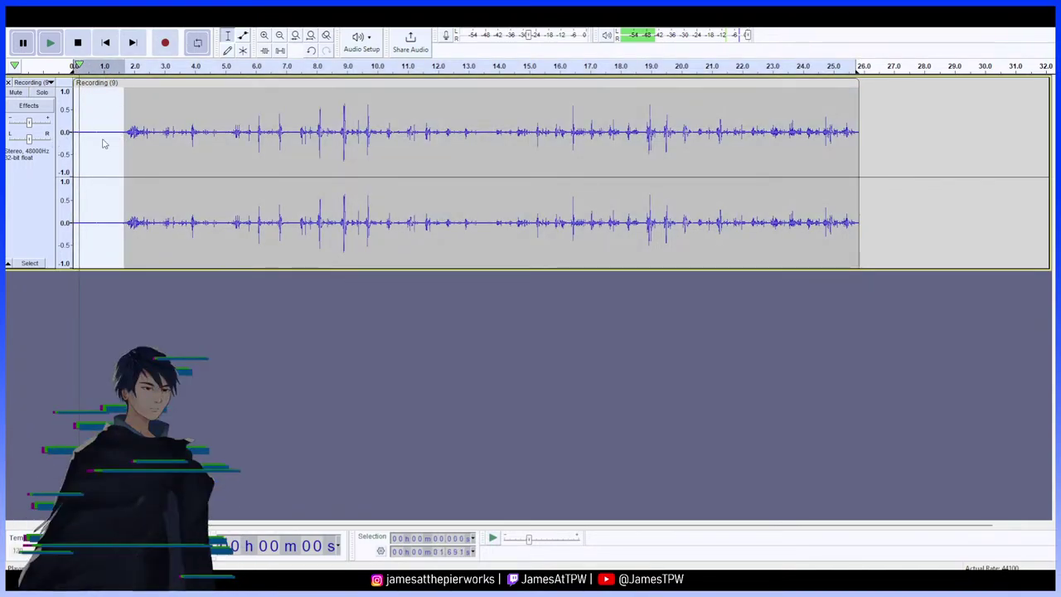
pyautogui.press('Delete')
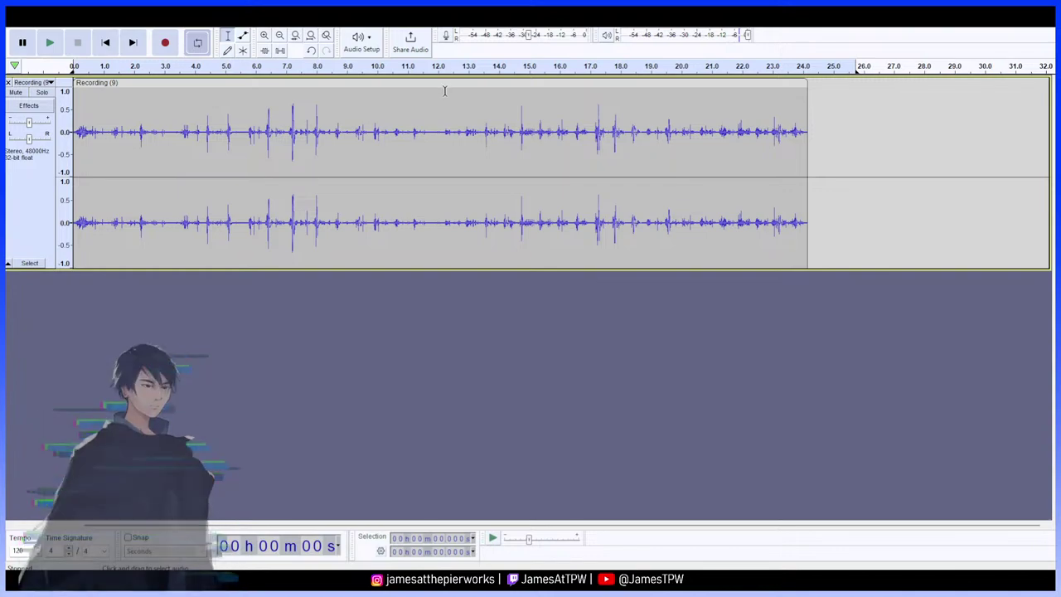
# Examine the trimmed waveform's opening, its tall early peaks and the quieter section from about 18.7 to 22.6 s
pyautogui.click(435, 110)
pyautogui.moveTo(435, 110); pyautogui.dragTo(84, 139)
pyautogui.click(87, 138)
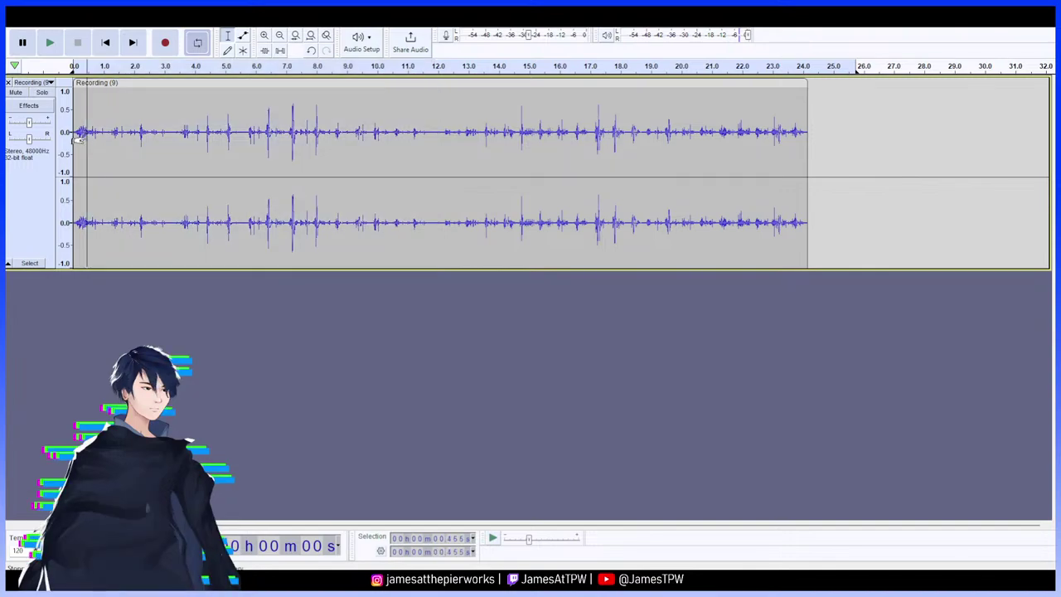
pyautogui.moveTo(640, 124); pyautogui.dragTo(758, 161)
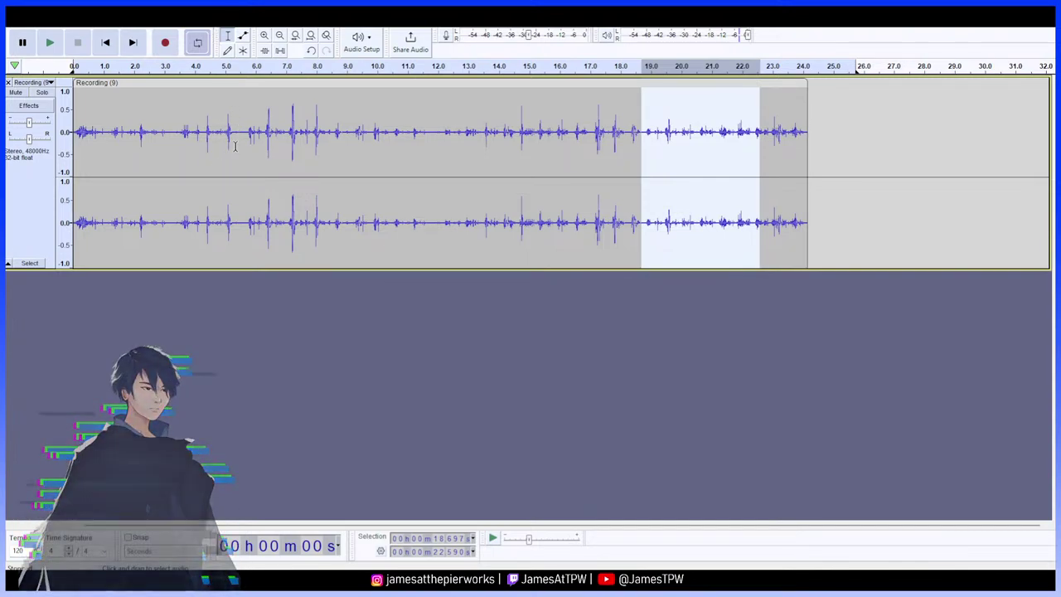
pyautogui.click(130, 110)
pyautogui.click(250, 112)
pyautogui.click(281, 120)
pyautogui.click(298, 122)
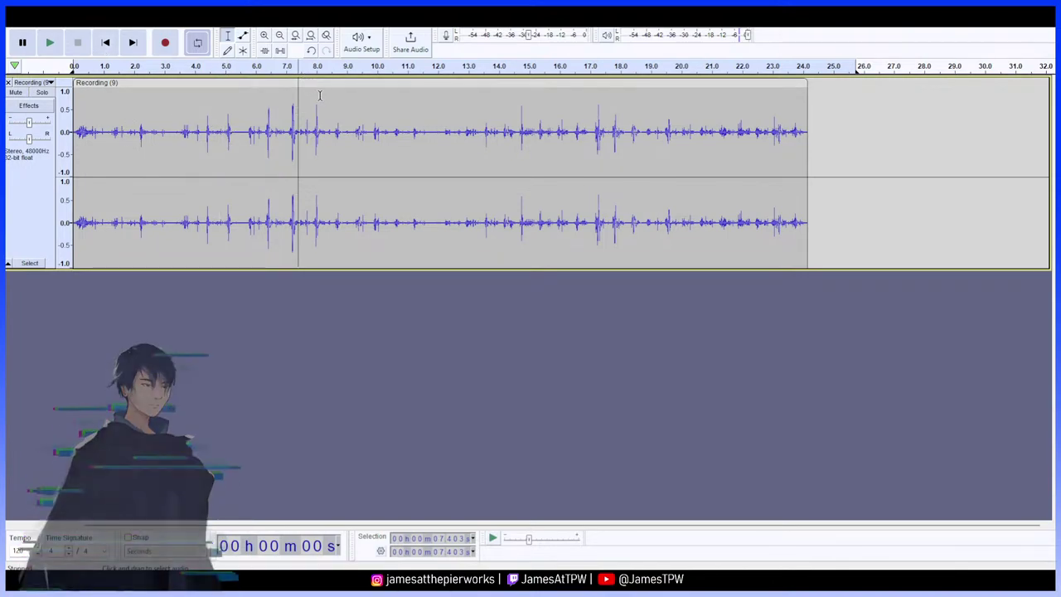
# Select roughly the first 8 s of Recording (9), play the clip to about 18 s and stop playback
pyautogui.moveTo(315, 109); pyautogui.dragTo(52, 143)
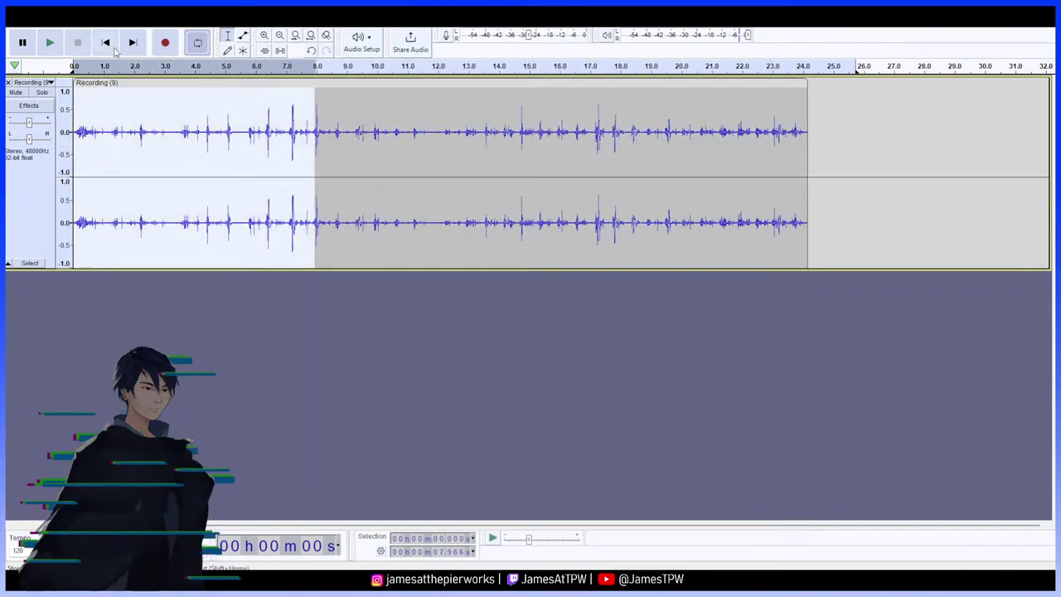
pyautogui.click(50, 42)
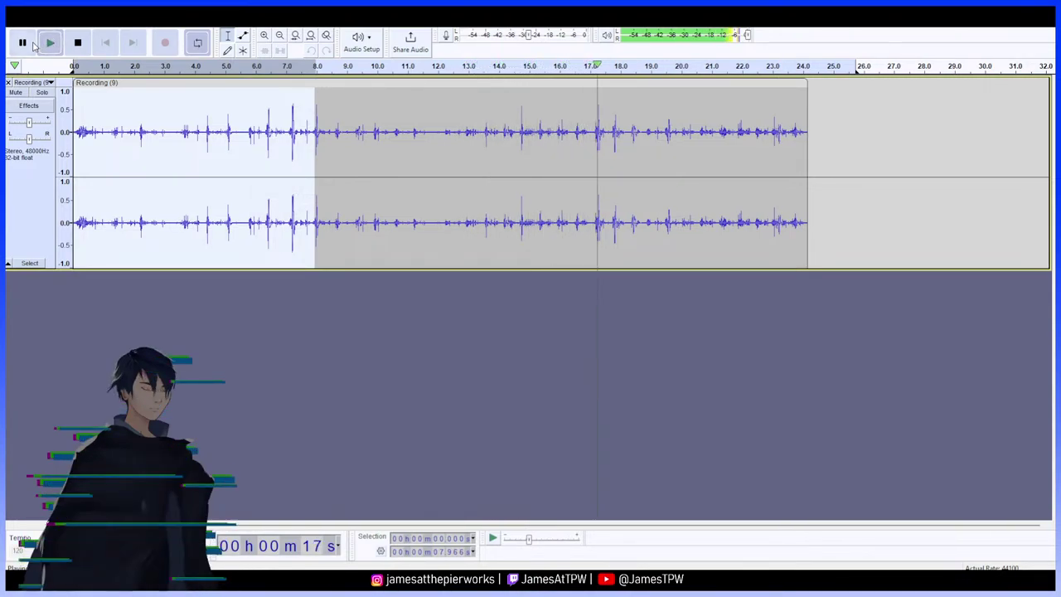
pyautogui.click(23, 42)
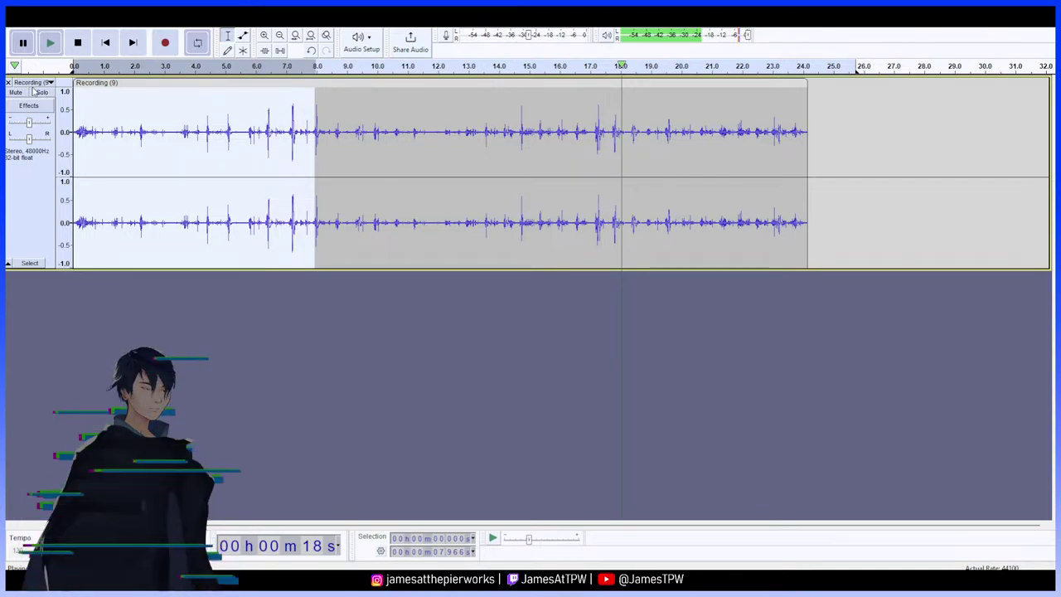
pyautogui.press('space')
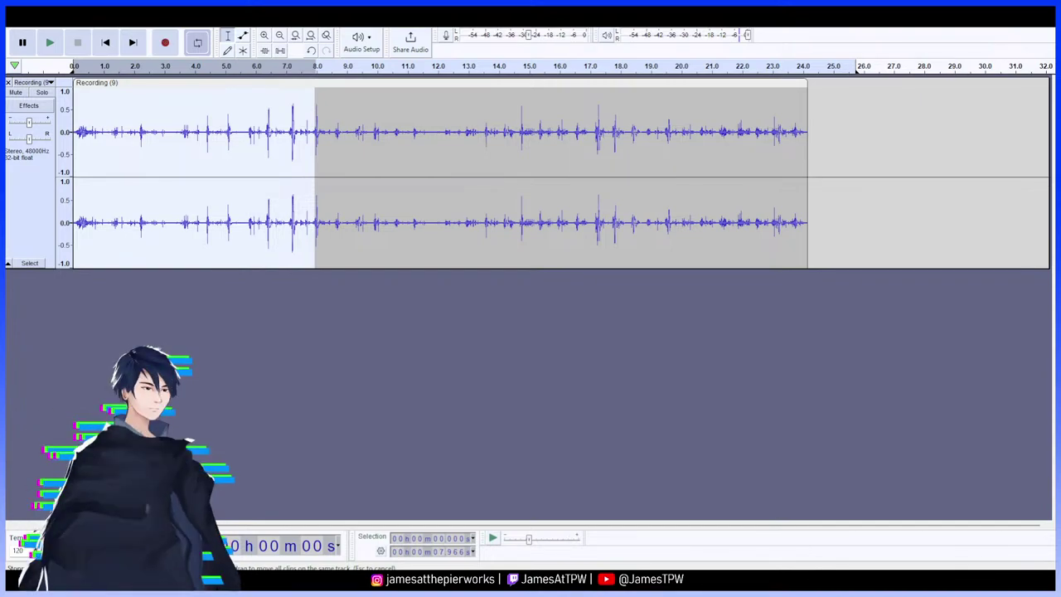
# Remove the Recording (9) track and bring in Recording (12)
pyautogui.click(433, 138)
pyautogui.click(246, 140)
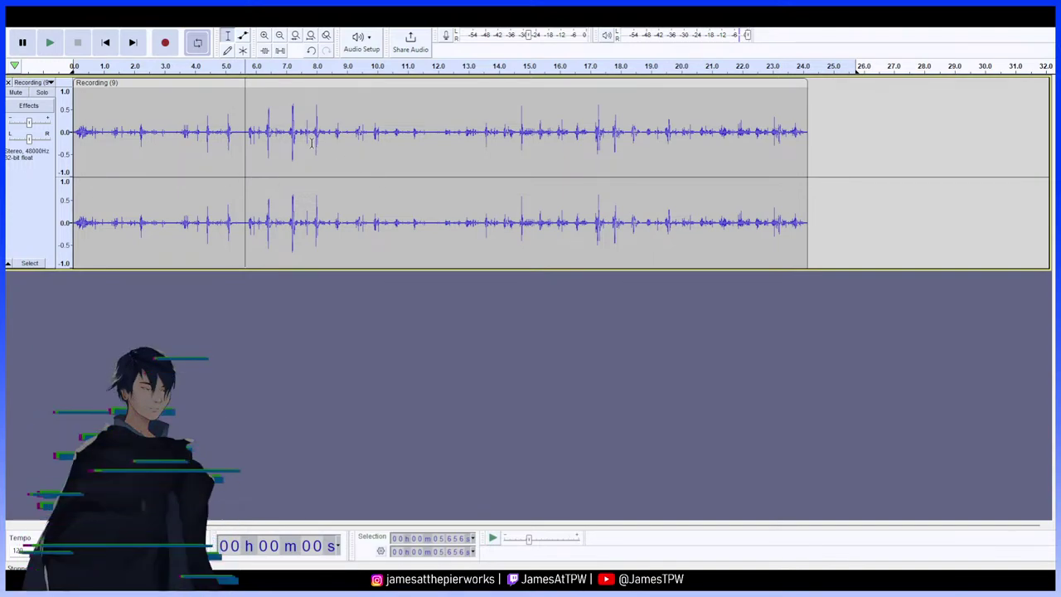
pyautogui.click(8, 82)
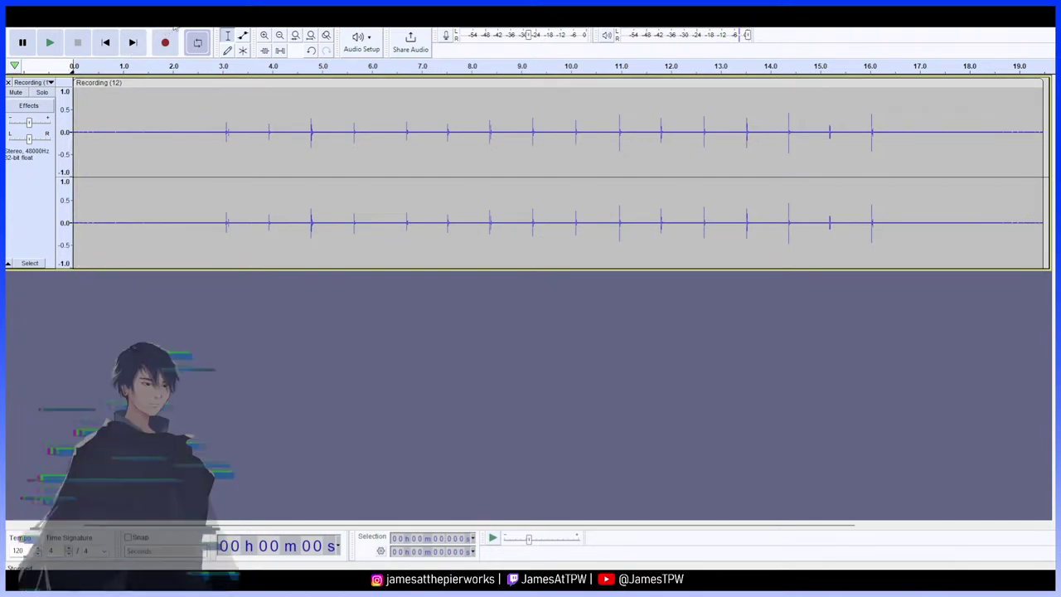
# Select the entire Recording (12) clip and amplify it so its tallest peaks reach full scale
pyautogui.click(157, 132)
pyautogui.doubleClick(146, 137)
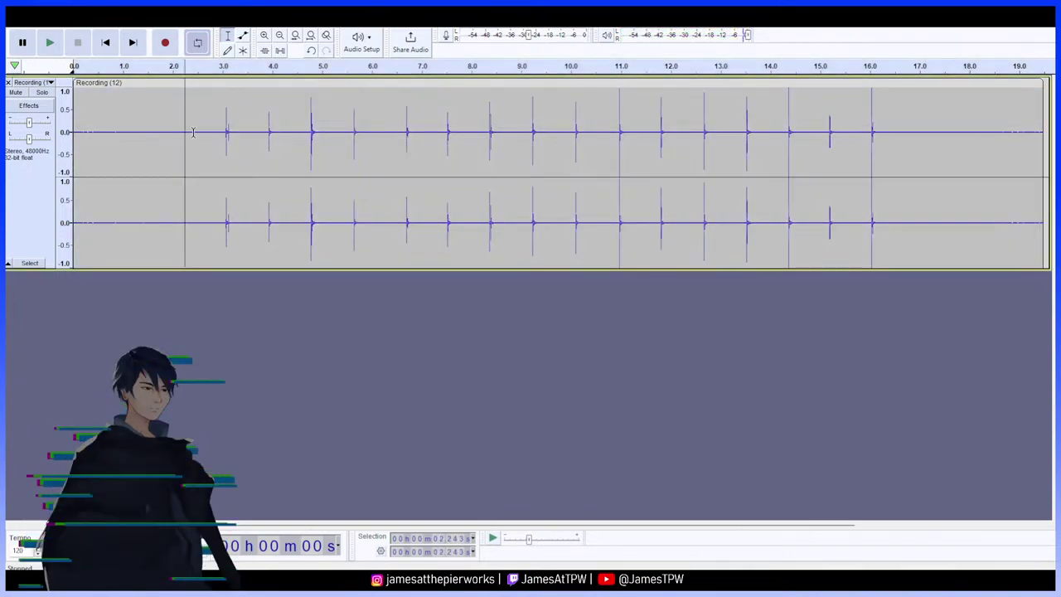
# Select the quiet lead-in of Recording (12) up to about 2.8 s, then select the whole clip
pyautogui.click(186, 131)
pyautogui.click(202, 133)
pyautogui.moveTo(211, 137); pyautogui.dragTo(33, 135)
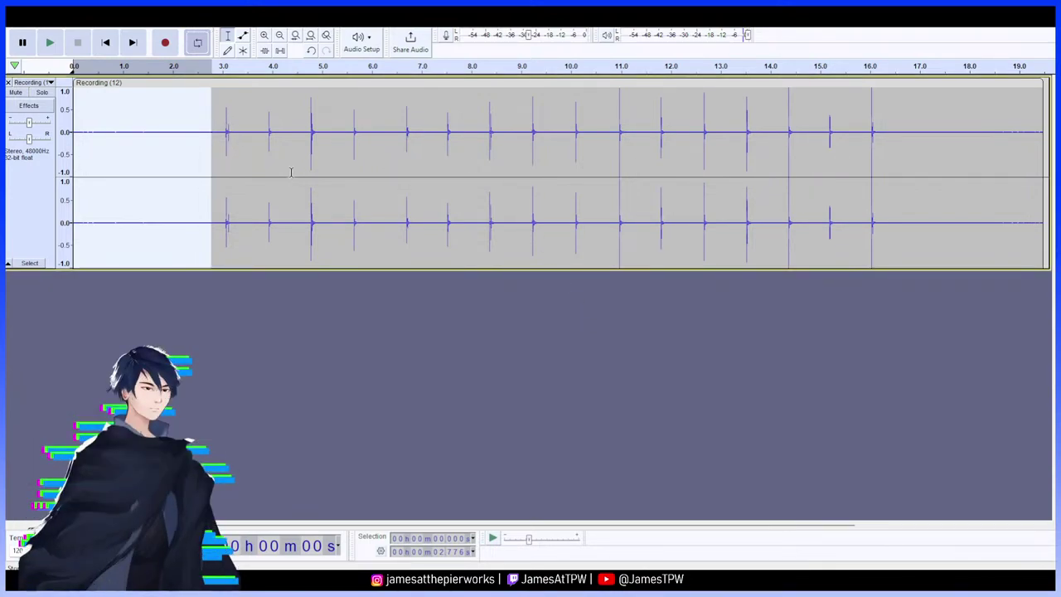
pyautogui.click(127, 147)
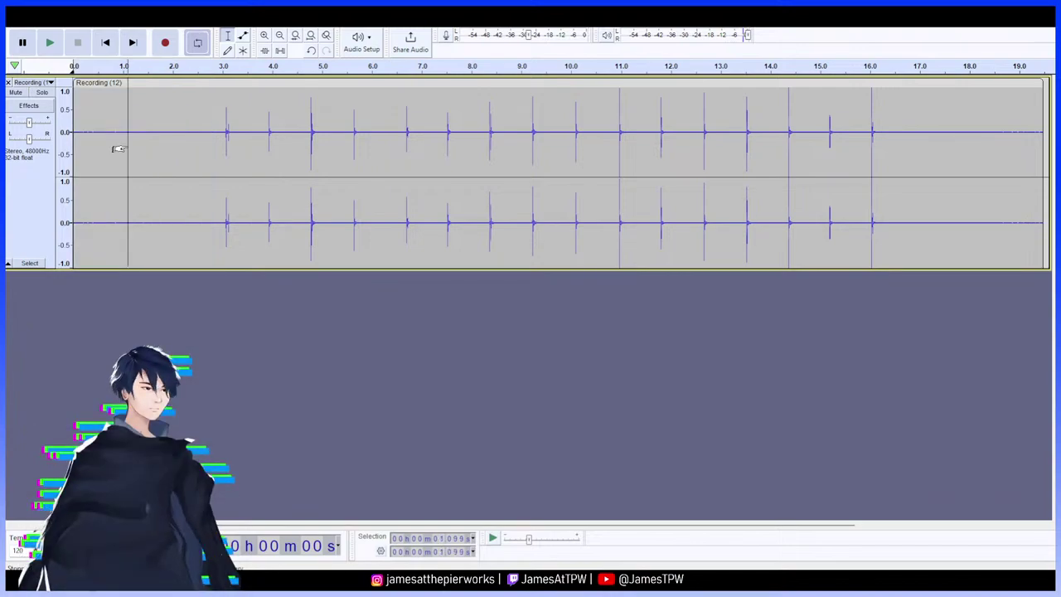
pyautogui.hotkey('ctrl', 'a')
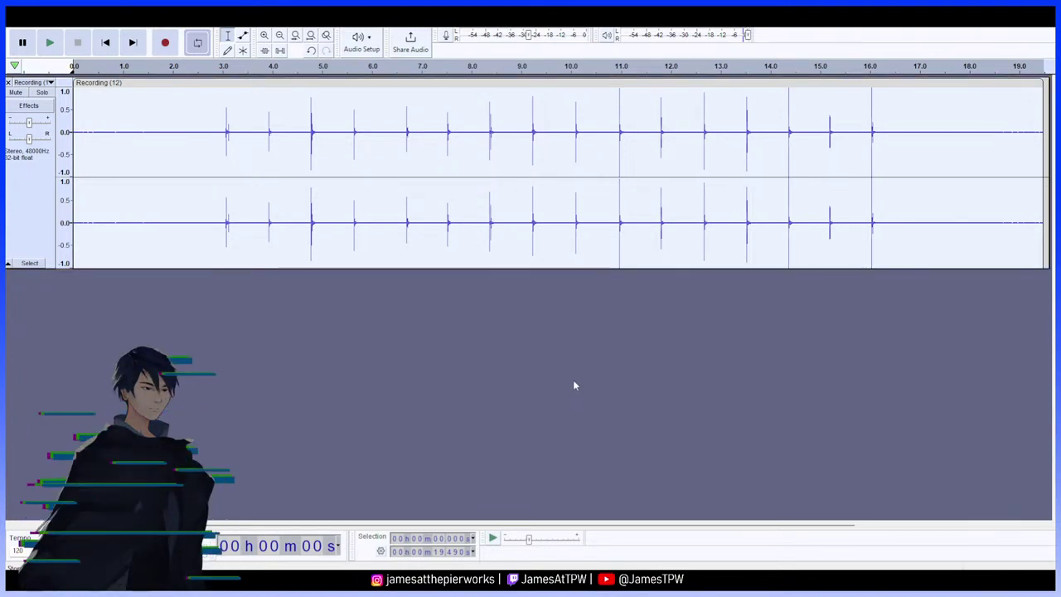
# Select the quiet lead-in again up to about 2.5 s, then reselect the entire Recording (12) clip
pyautogui.click(166, 133)
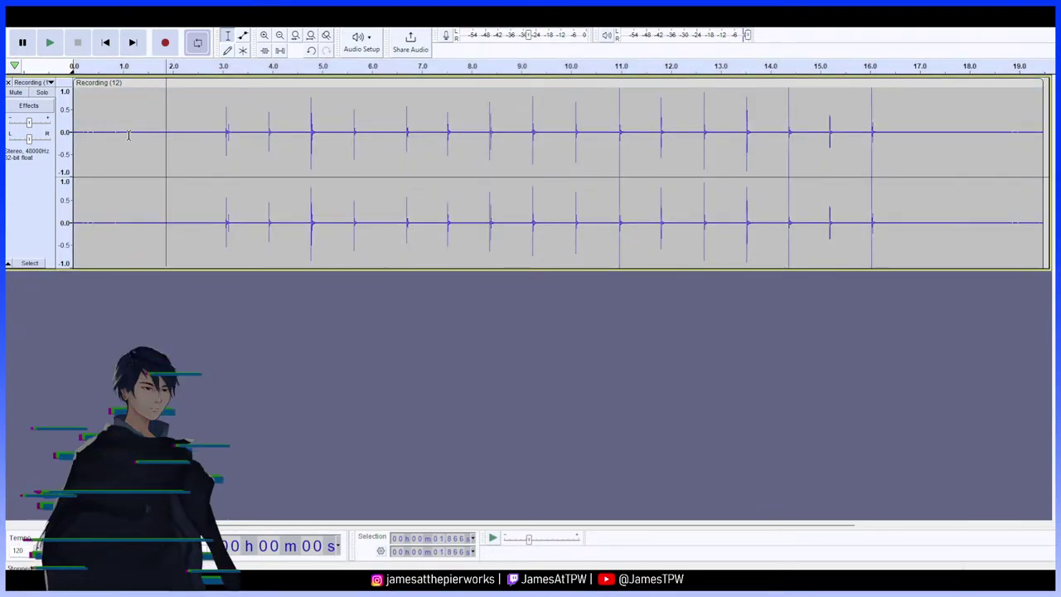
pyautogui.moveTo(196, 133); pyautogui.dragTo(73, 133)
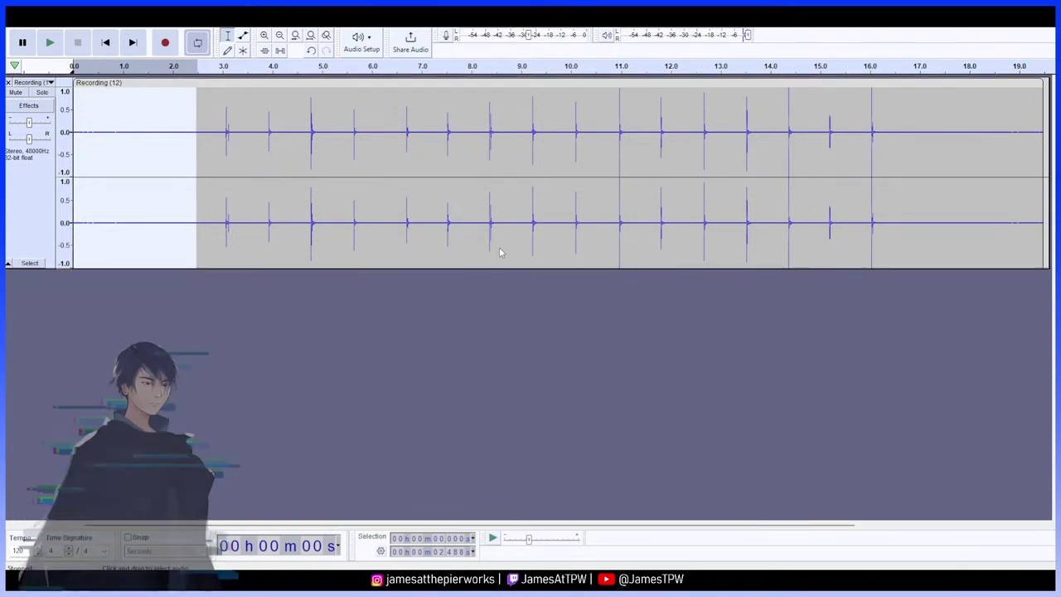
pyautogui.doubleClick(290, 147)
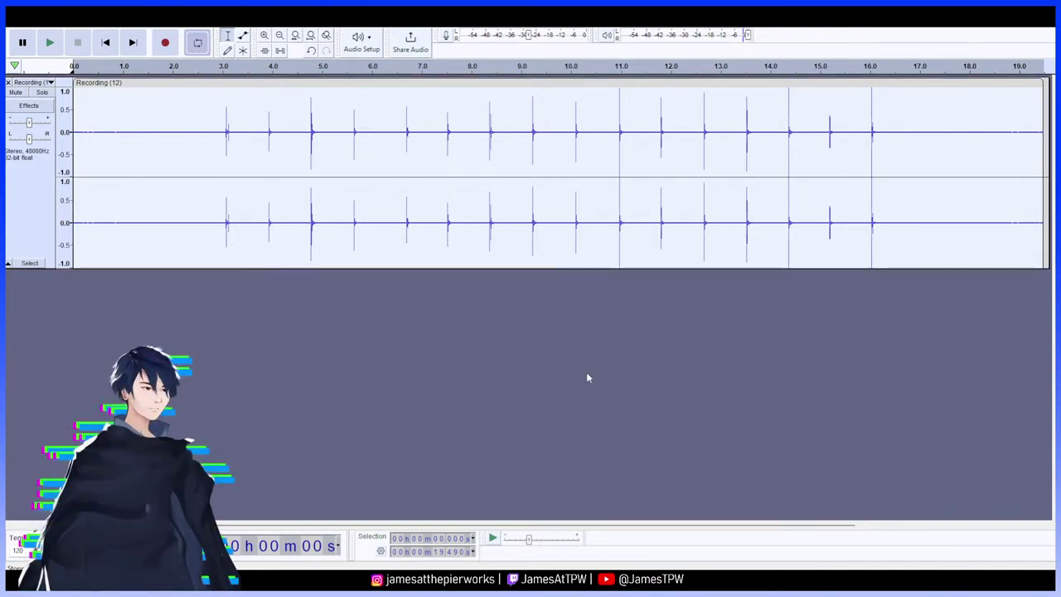
# Play Recording (12) from about 2.2 s through its spikes and stop playback
pyautogui.click(182, 126)
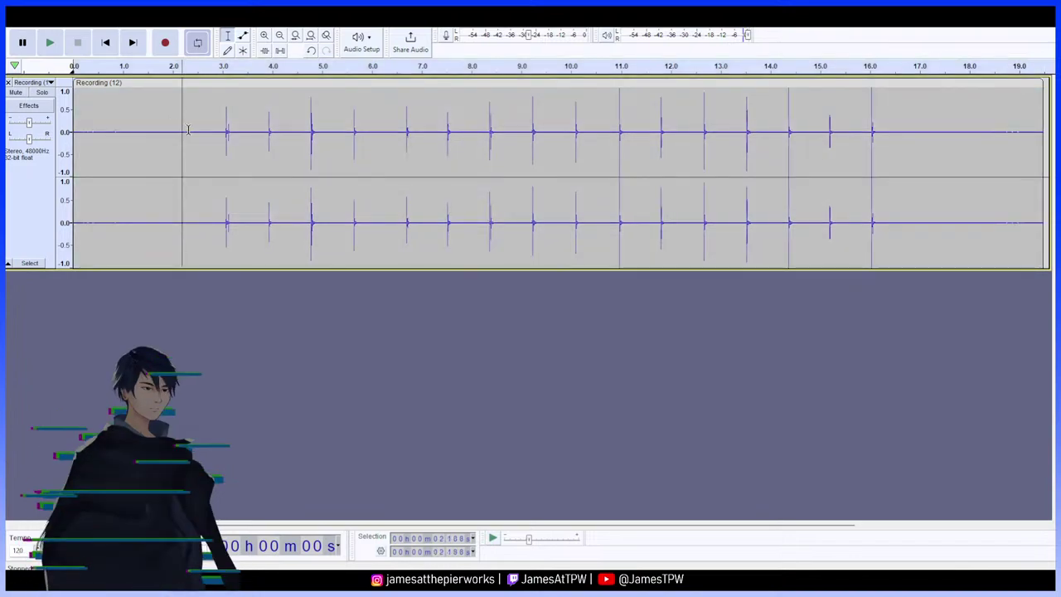
pyautogui.press('space')
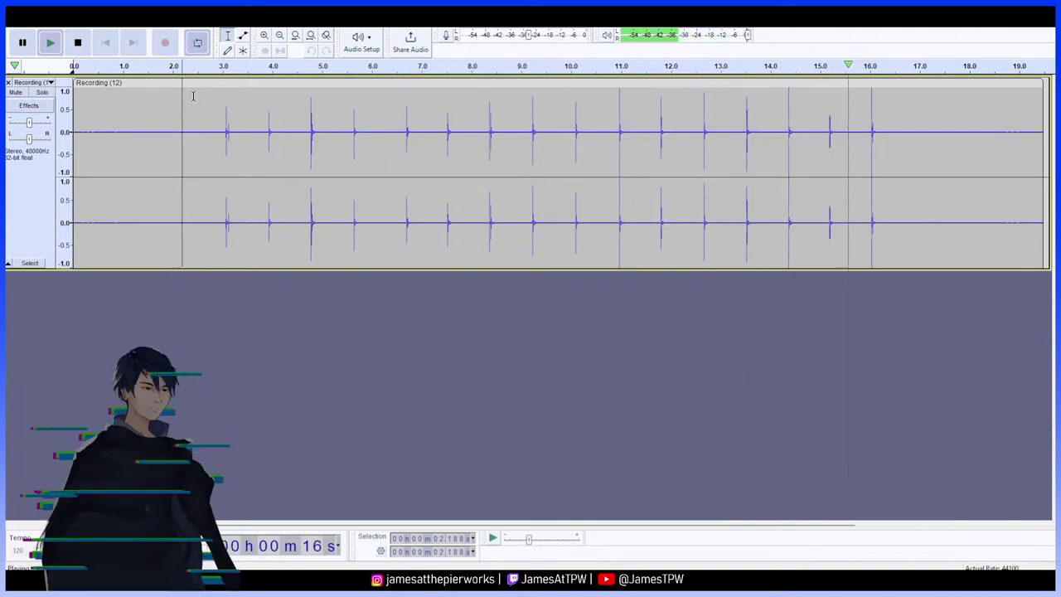
pyautogui.press('space')
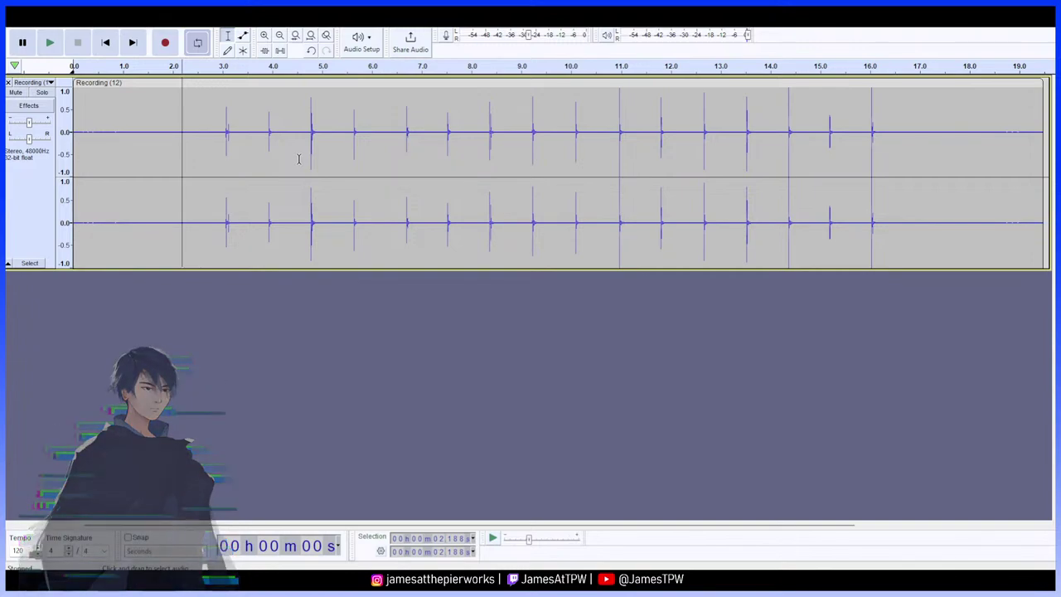
# Examine the spikes and the quiet gaps between them from about 3.4 to 7.8 s, plus the silent lead-in
pyautogui.click(244, 126)
pyautogui.click(278, 134)
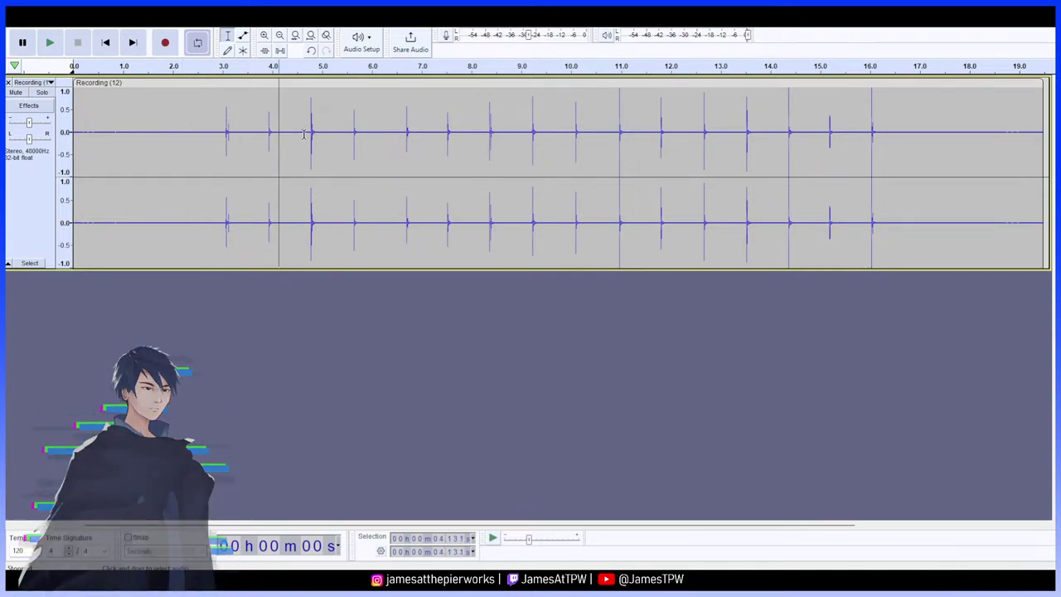
pyautogui.click(304, 136)
pyautogui.click(333, 130)
pyautogui.click(356, 136)
pyautogui.click(376, 136)
pyautogui.click(433, 130)
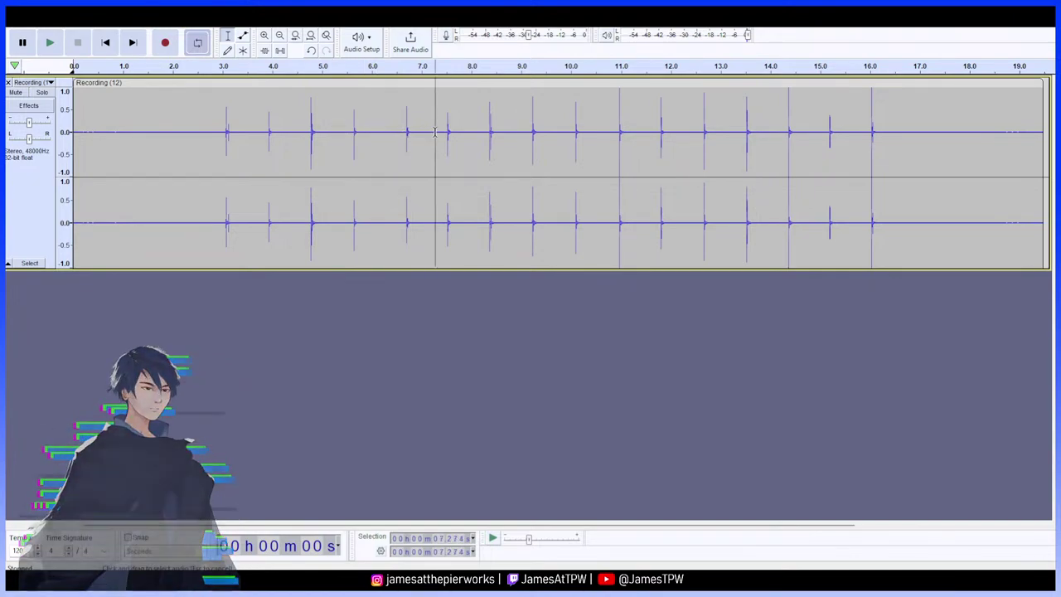
pyautogui.click(424, 131)
pyautogui.click(462, 130)
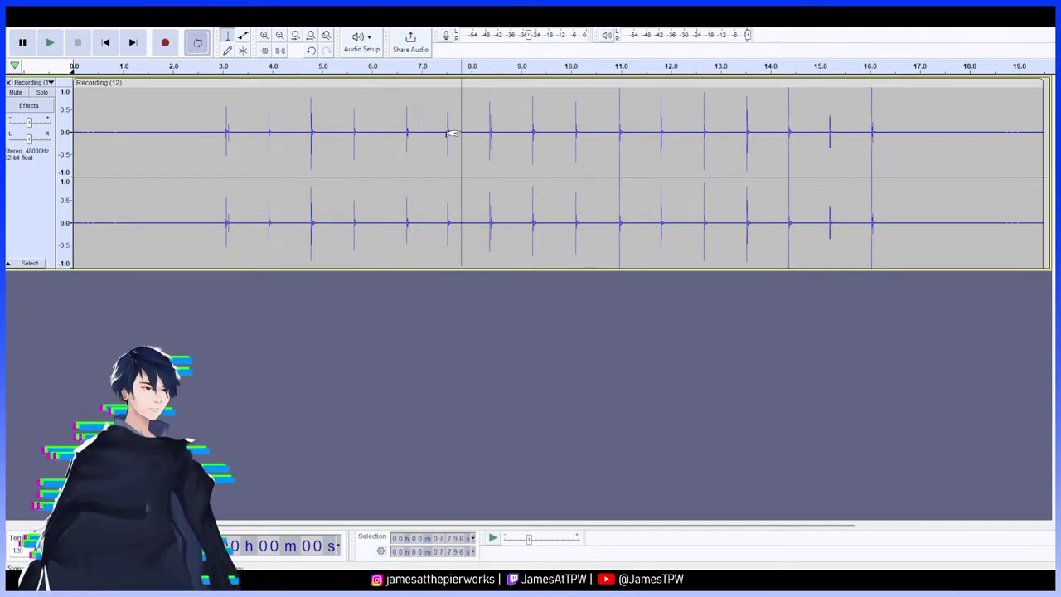
pyautogui.moveTo(155, 133); pyautogui.dragTo(91, 143)
pyautogui.click(86, 143)
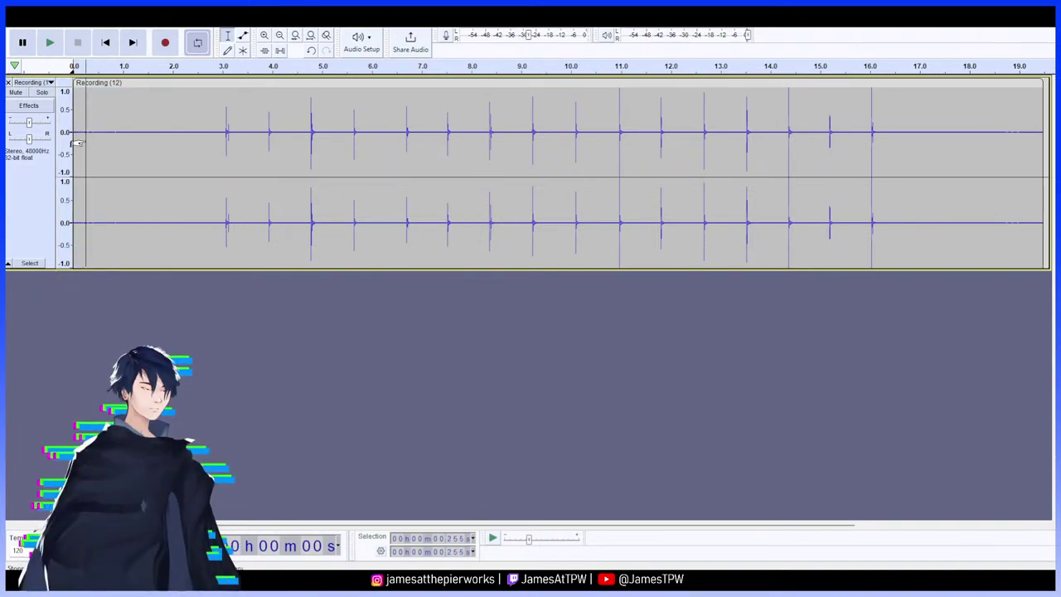
# Select the entire Recording (12) clip and limit its loudest peaks to about 0.6 amplitude
pyautogui.moveTo(91, 143); pyautogui.dragTo(940, 166)
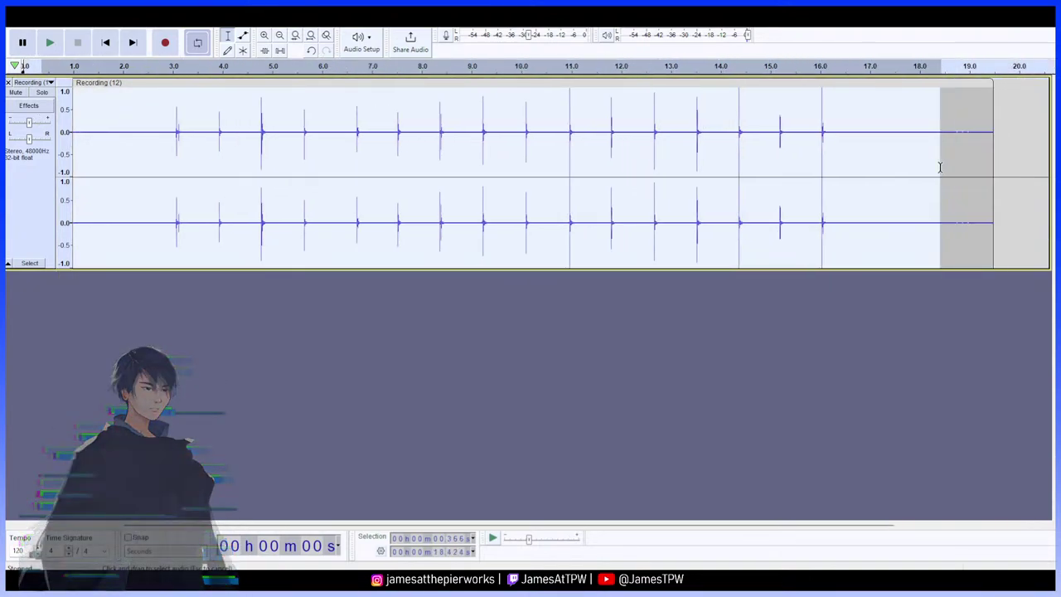
pyautogui.click(610, 148)
pyautogui.doubleClick(608, 146)
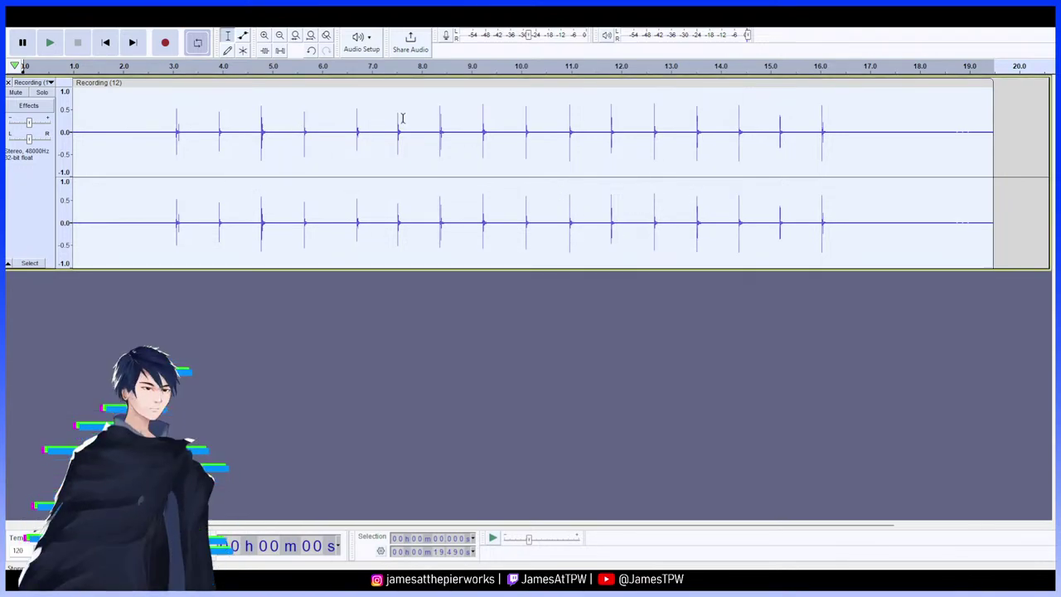
# Examine the limited peaks between about 2.9 and 16.8 s and highlight the spike from about 4.5 to 5.4 s
pyautogui.click(207, 126)
pyautogui.moveTo(166, 128); pyautogui.dragTo(858, 187)
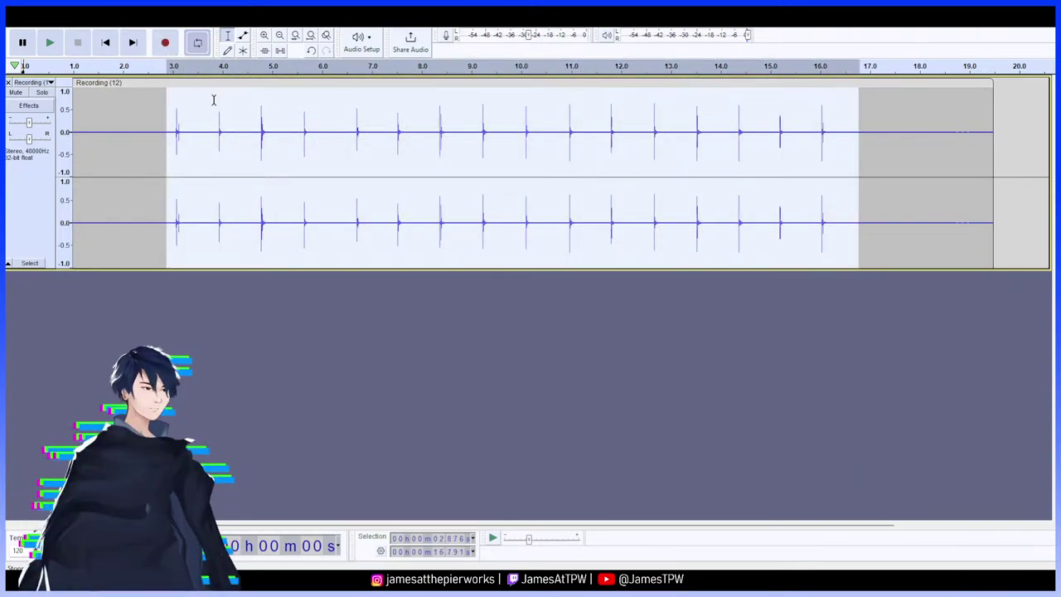
pyautogui.click(612, 129)
pyautogui.click(468, 130)
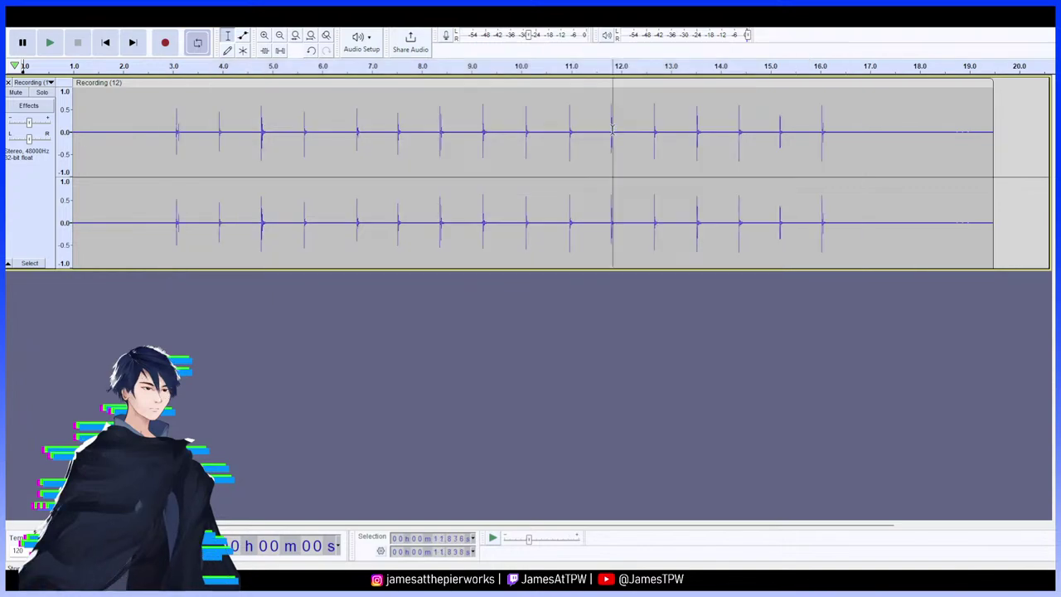
pyautogui.click(255, 130)
pyautogui.click(156, 130)
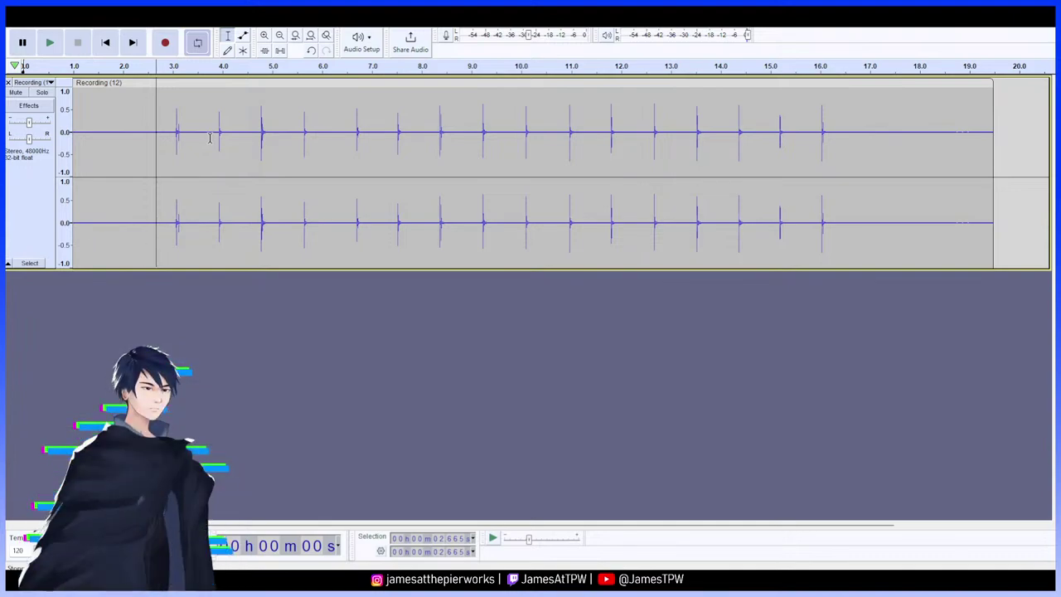
pyautogui.moveTo(249, 130); pyautogui.dragTo(293, 145)
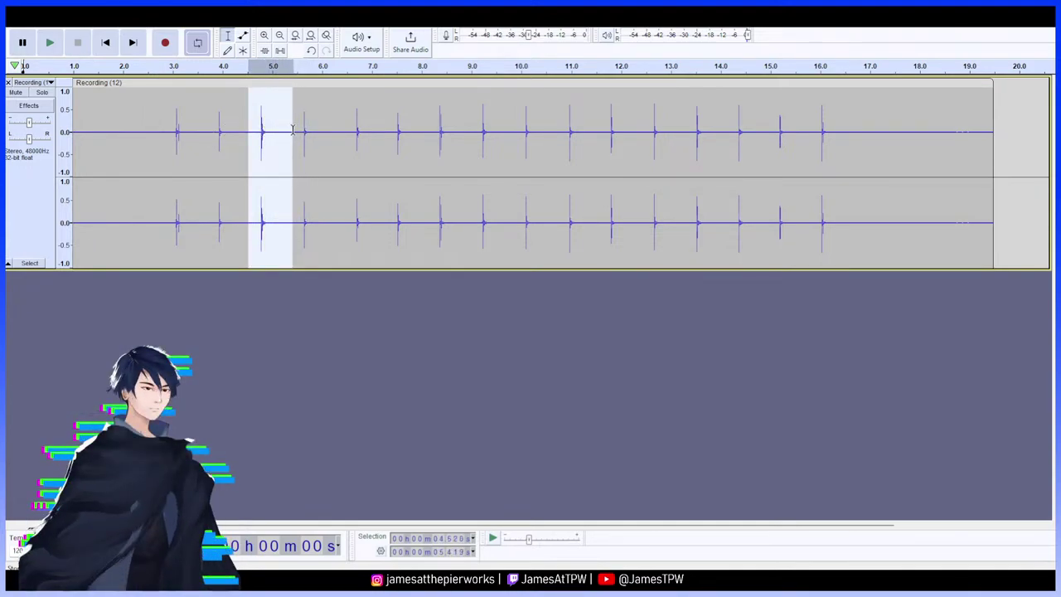
# Examine the limited spikes of Recording (12) around 6.2 and 8.2 s and highlight the stretch from about 3.8 to 5.3 s
pyautogui.click(351, 130)
pyautogui.click(432, 137)
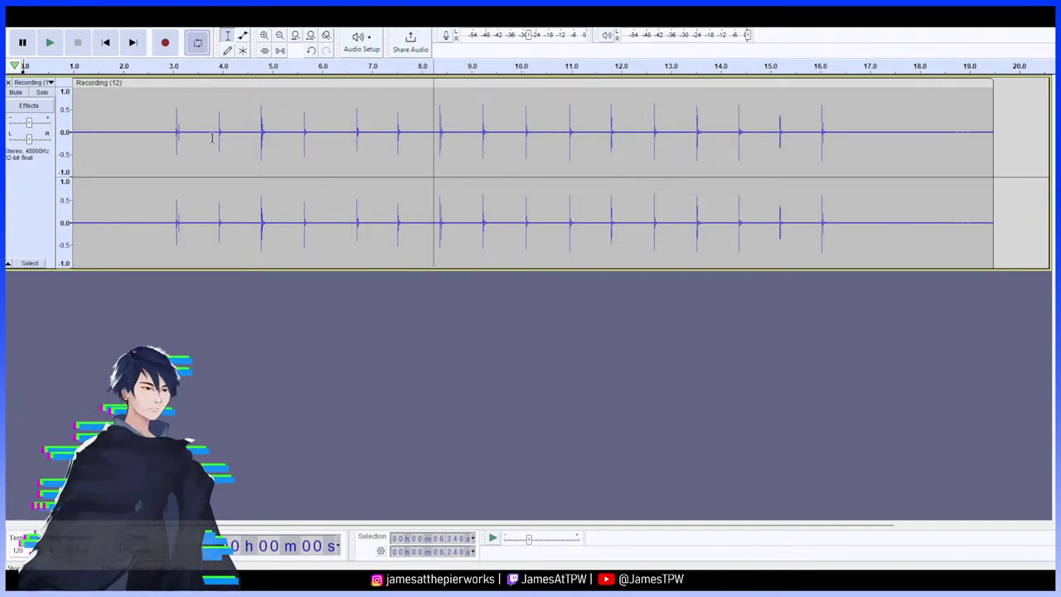
pyautogui.moveTo(213, 137); pyautogui.dragTo(288, 135)
pyautogui.click(290, 129)
# Play Recording (12) from about 2.9 s, pause around 13 s and return to the start of the track
pyautogui.click(166, 132)
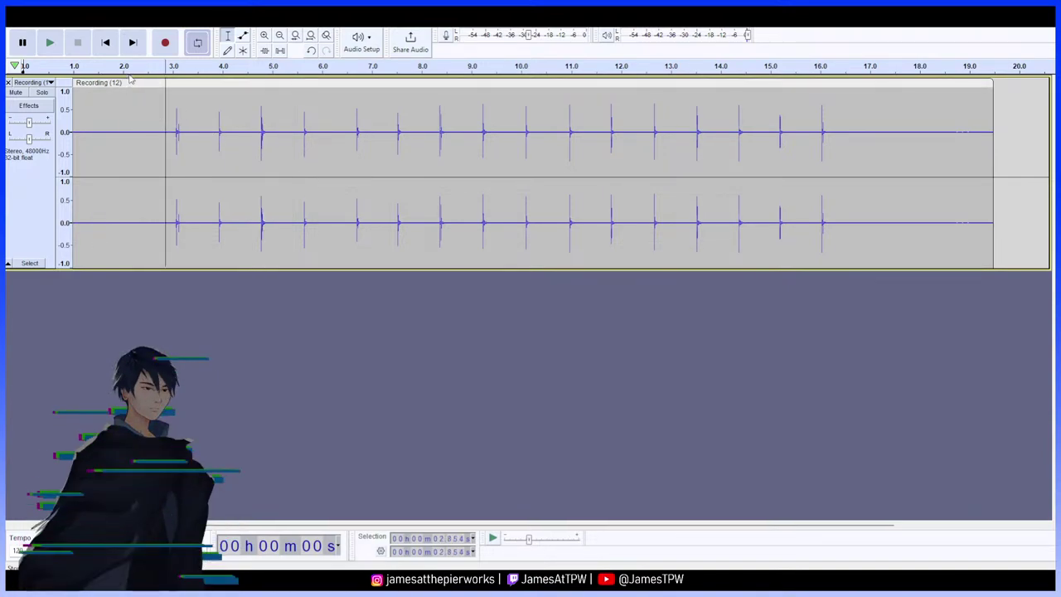
pyautogui.click(53, 42)
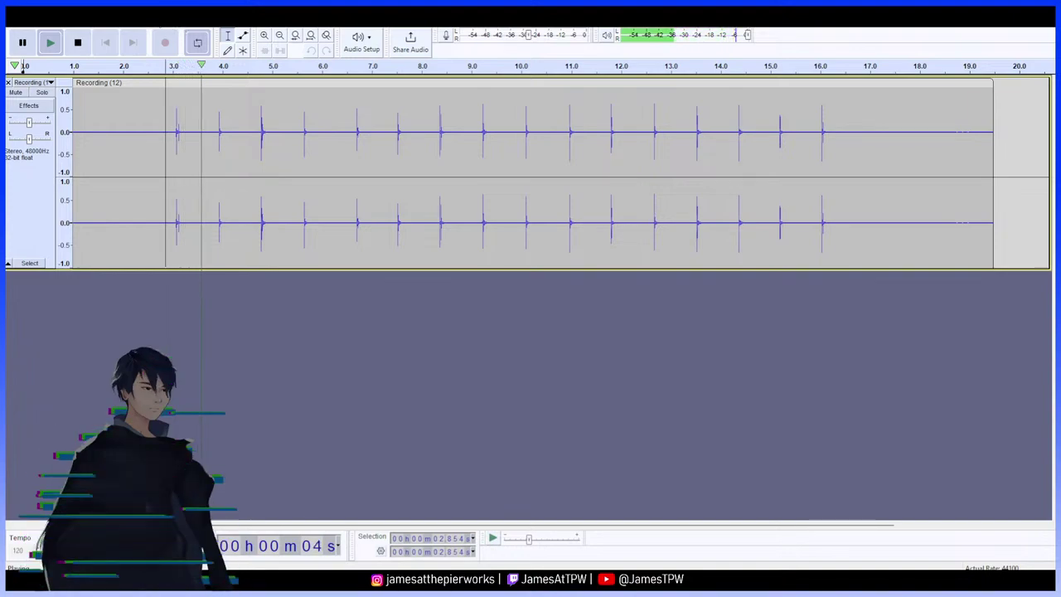
pyautogui.doubleClick(105, 114)
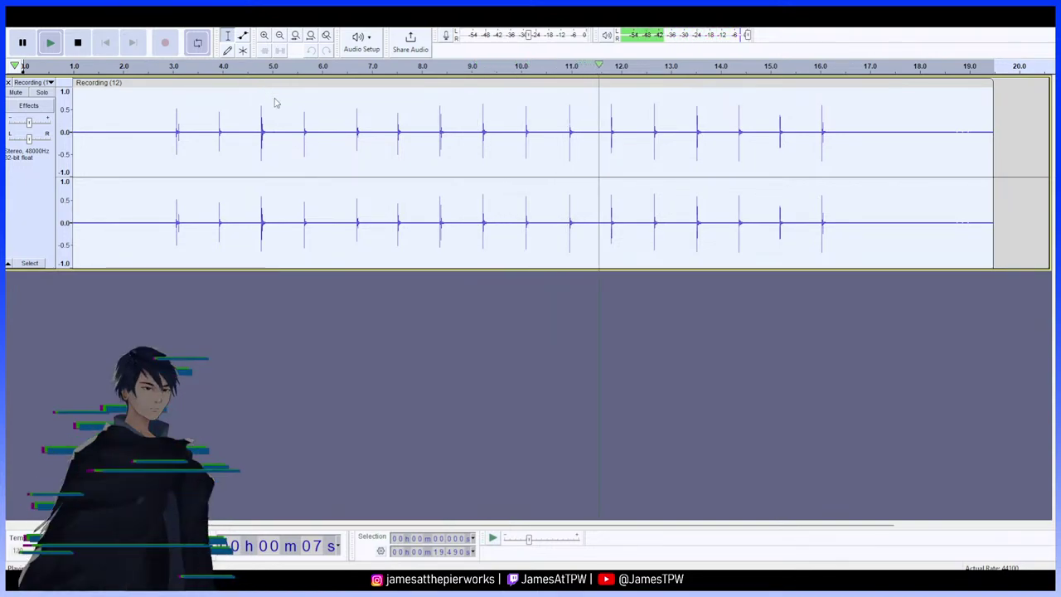
pyautogui.click(424, 170)
pyautogui.click(48, 52)
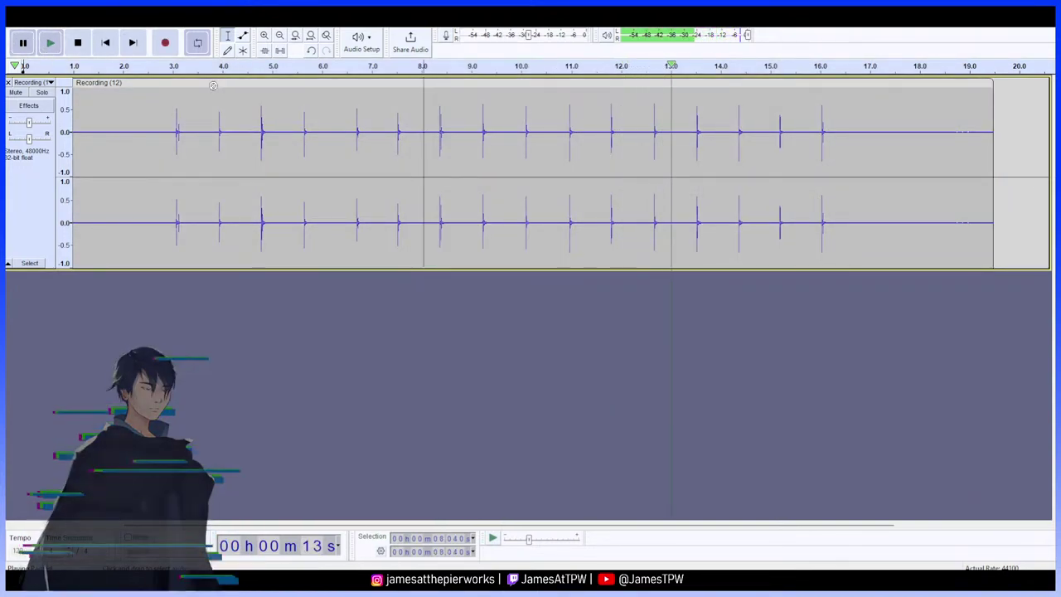
pyautogui.click(160, 126)
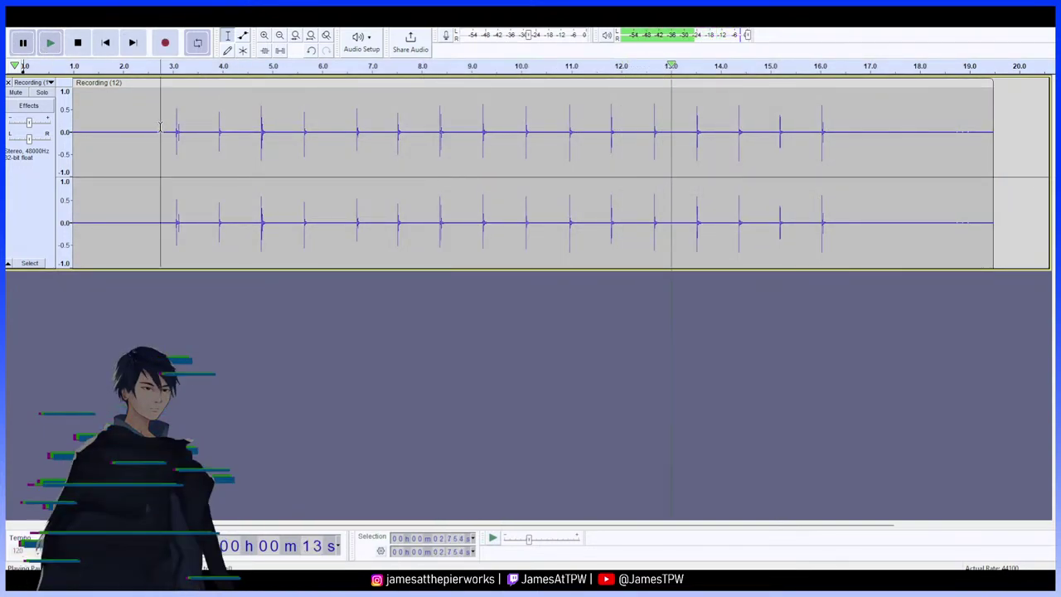
pyautogui.click(105, 42)
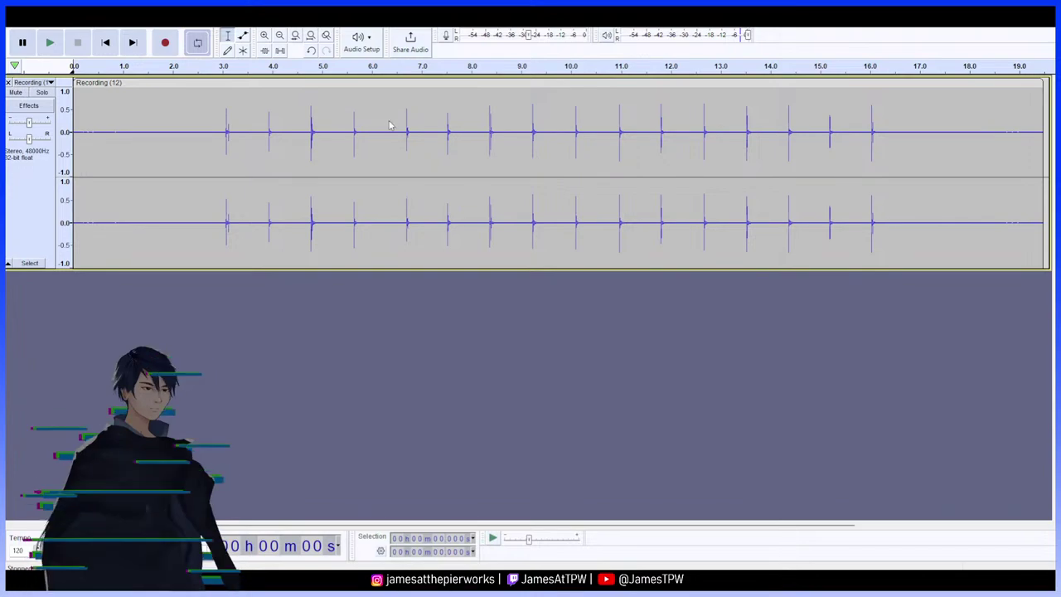
# Select the entire Recording (12) clip and amplify it until its loudest spikes reach full scale at 1.0
pyautogui.hotkey('ctrl', 'a')
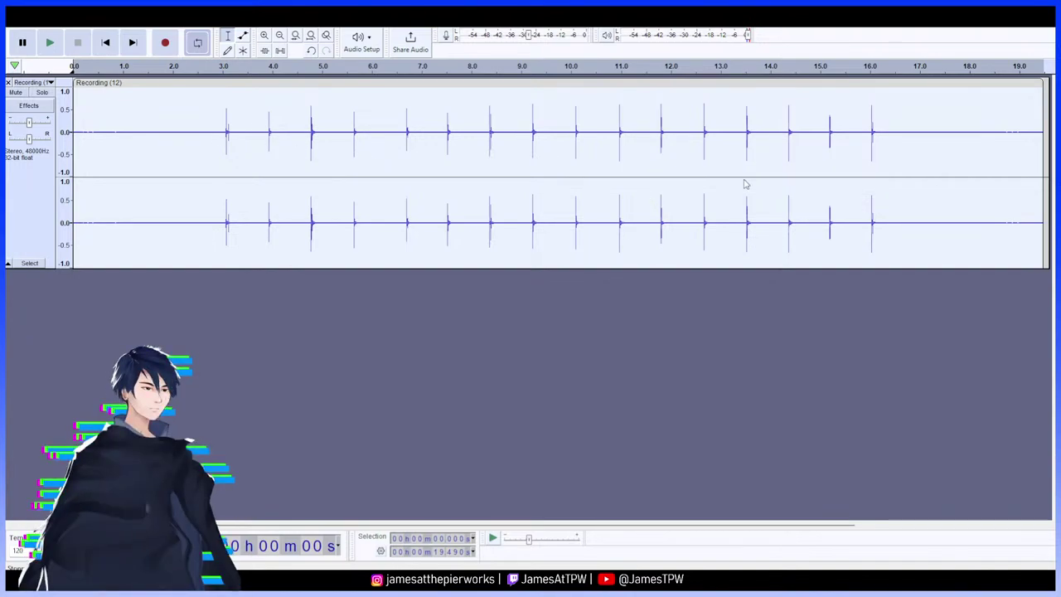
pyautogui.doubleClick(724, 217)
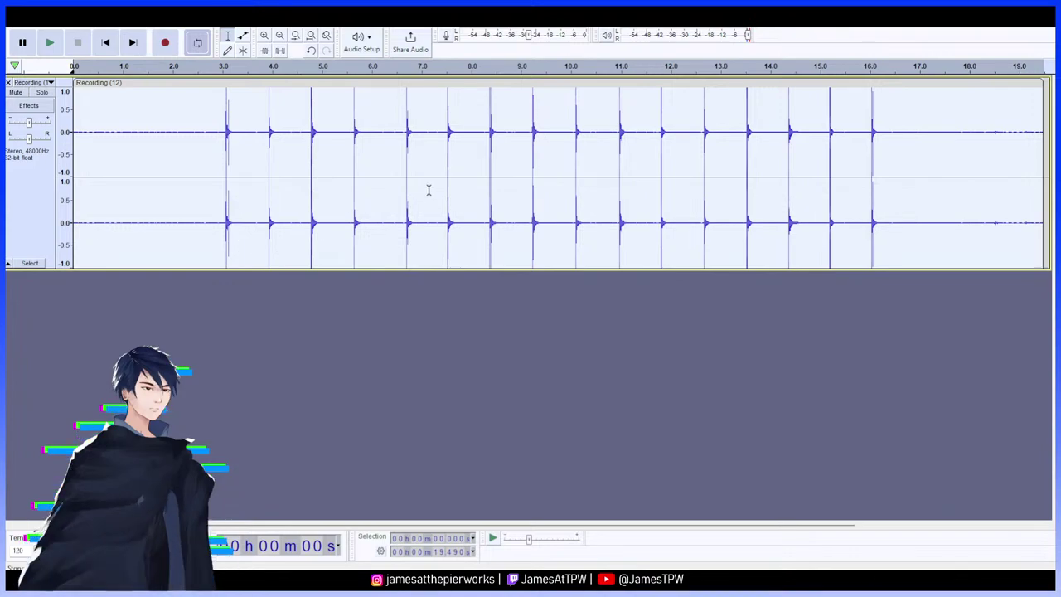
# Delete the silent lead-in of Recording (12) from 0 to about 2.94 s, just before the first spike
pyautogui.click(202, 137)
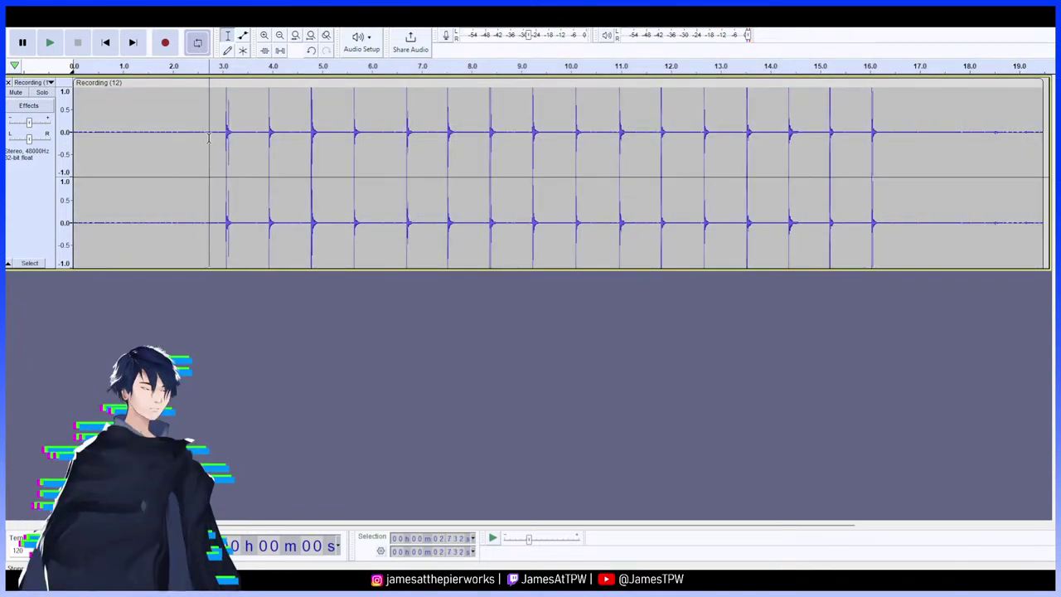
pyautogui.moveTo(209, 137); pyautogui.dragTo(73, 136)
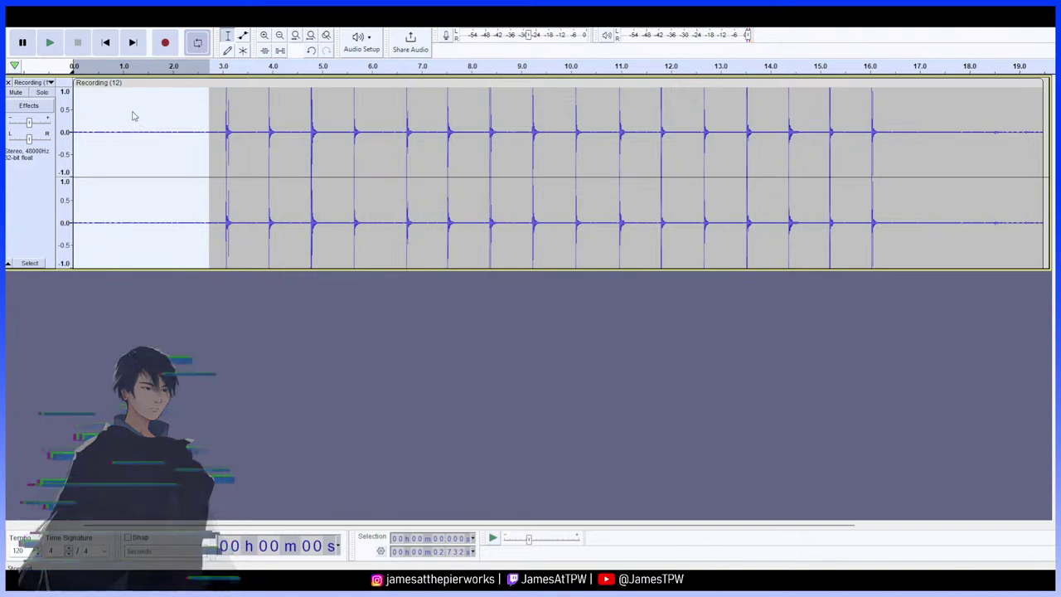
pyautogui.click(892, 139)
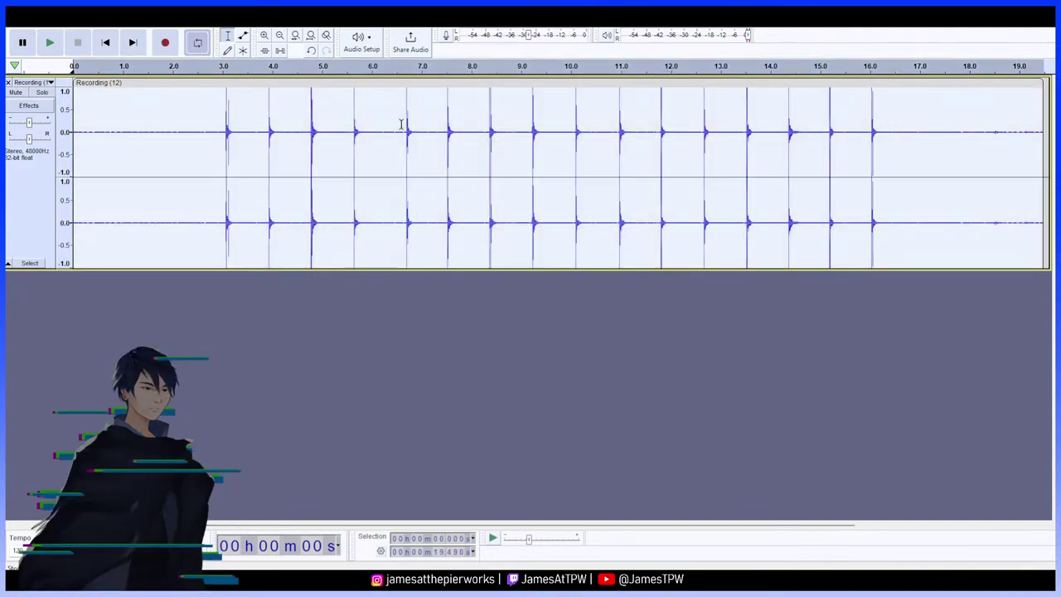
pyautogui.click(183, 133)
pyautogui.moveTo(218, 132); pyautogui.dragTo(38, 136)
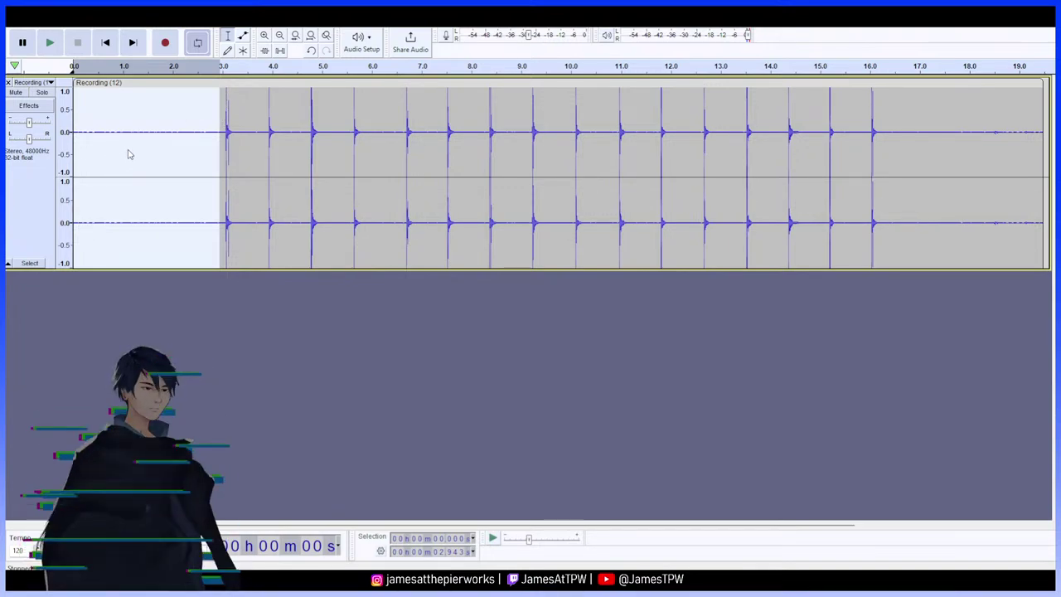
pyautogui.press('Delete')
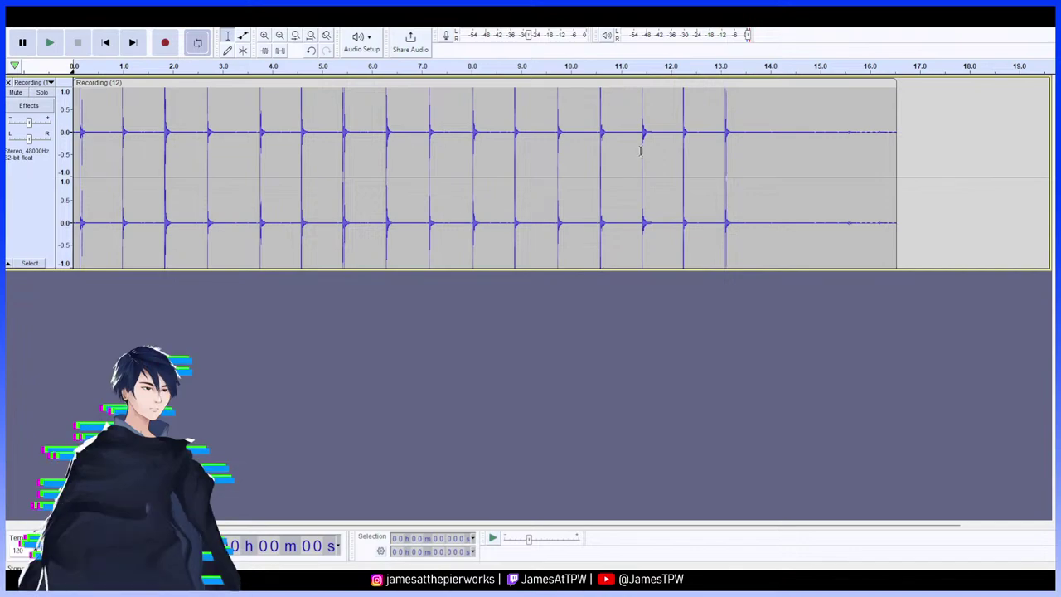
# Delete the quiet tail of Recording (12) from about 13.4 s to the end of the clip
pyautogui.moveTo(895, 135); pyautogui.dragTo(740, 135)
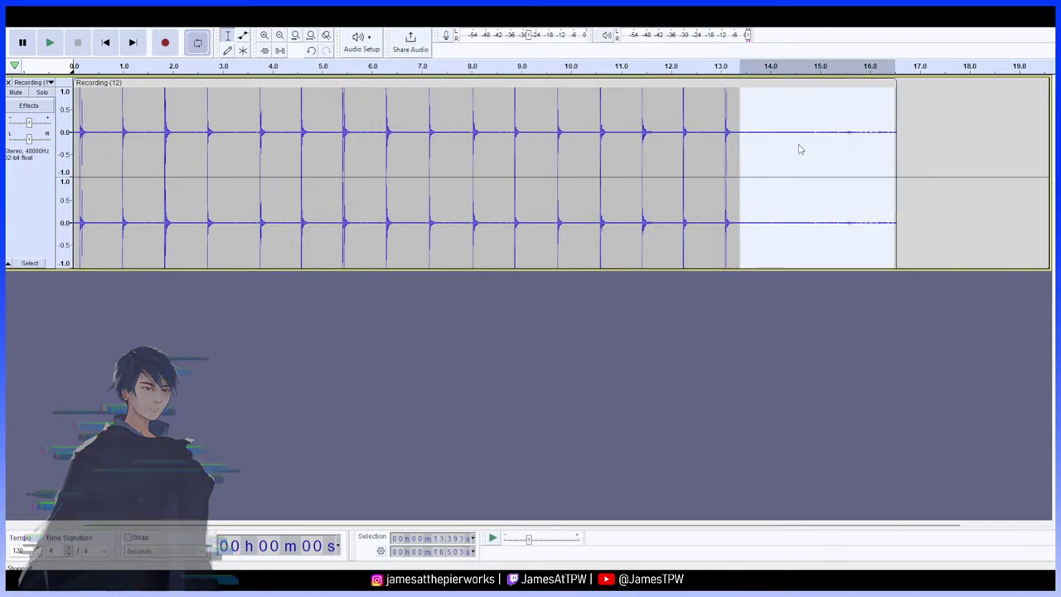
pyautogui.press('Delete')
pyautogui.click(407, 141)
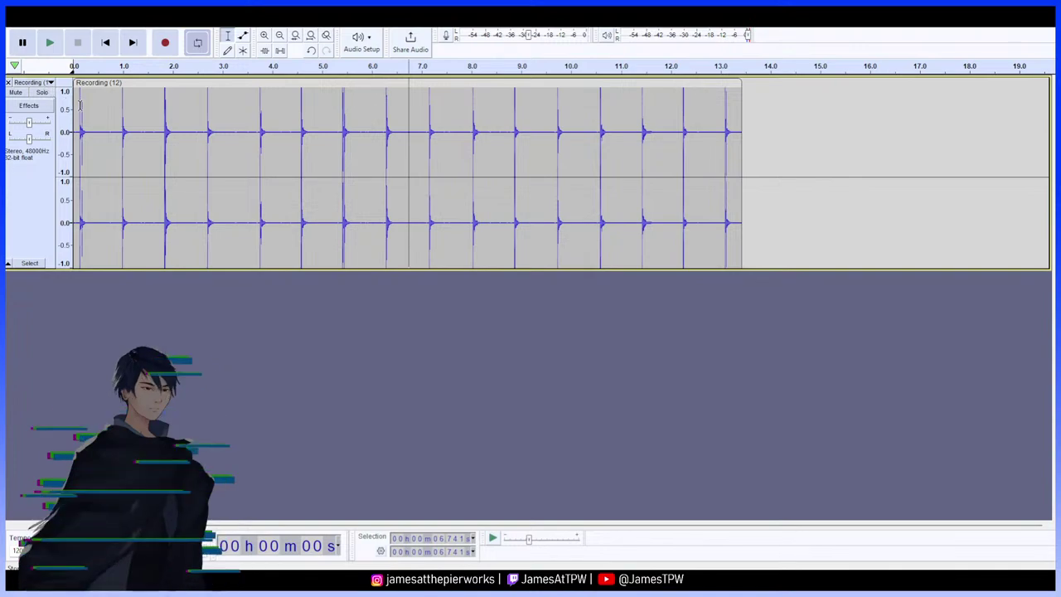
# Play the trimmed Recording (12) from its start to about 8.7 s, and limit the whole clip's peaks to about 0.6 amplitude
pyautogui.click(89, 67)
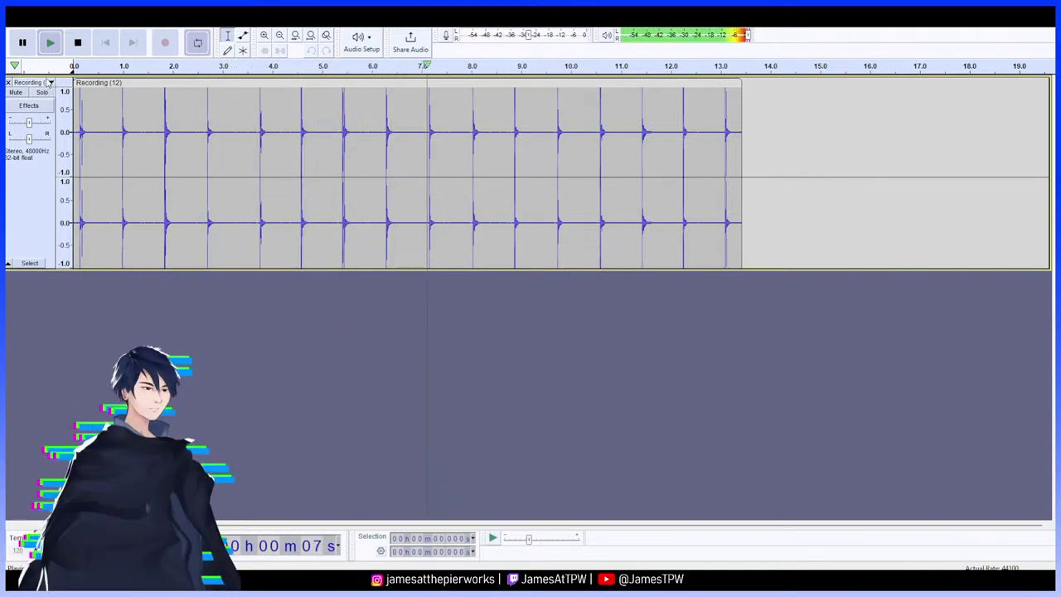
pyautogui.press('space')
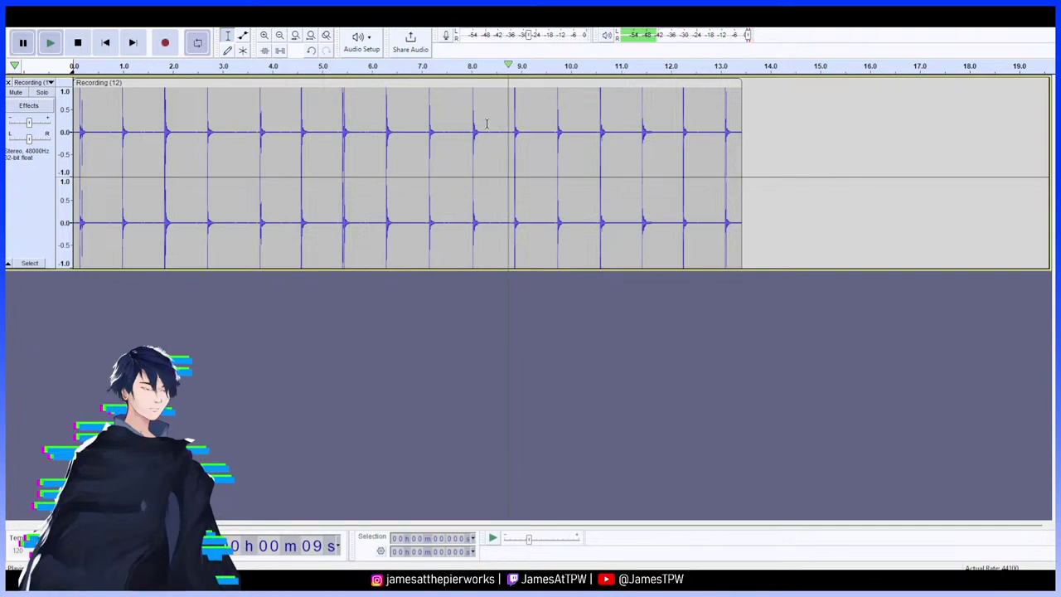
pyautogui.doubleClick(146, 132)
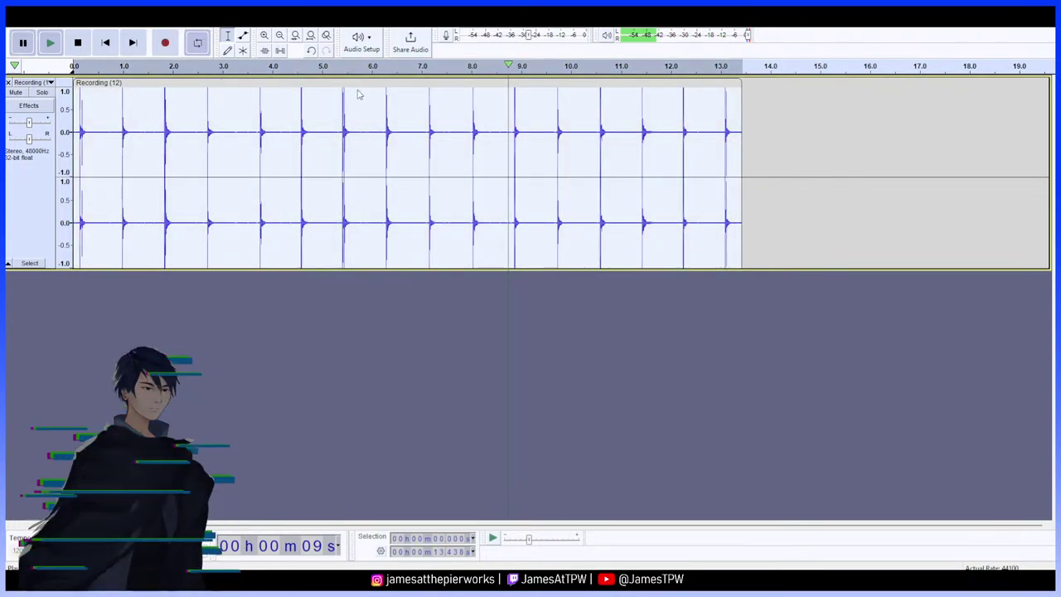
pyautogui.press('space')
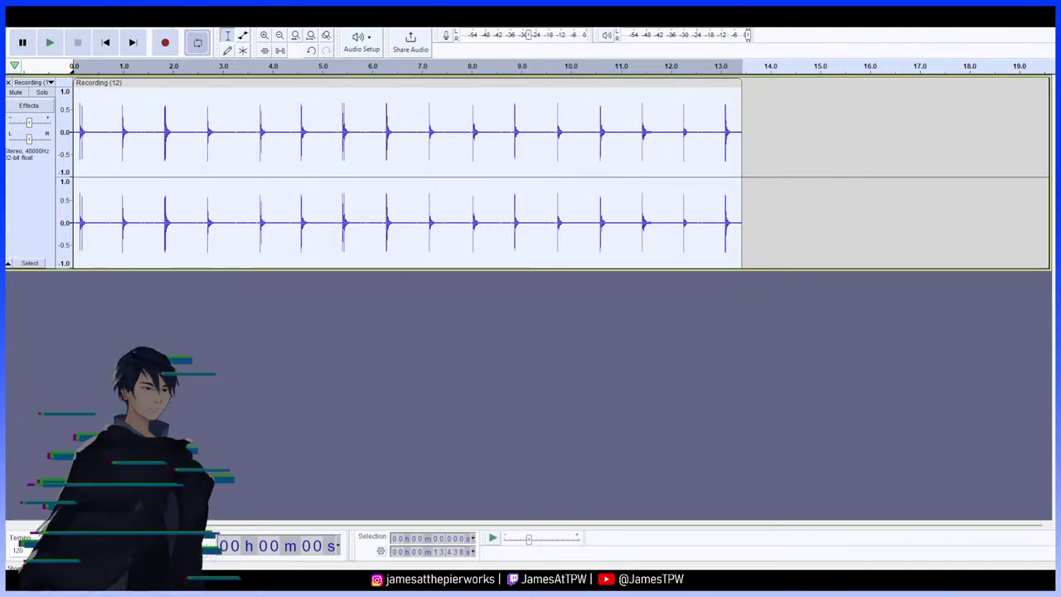
# Examine the first two limited spikes of Recording (12) and the gap between them, within about the first 1.3 s
pyautogui.moveTo(146, 99); pyautogui.dragTo(73, 99)
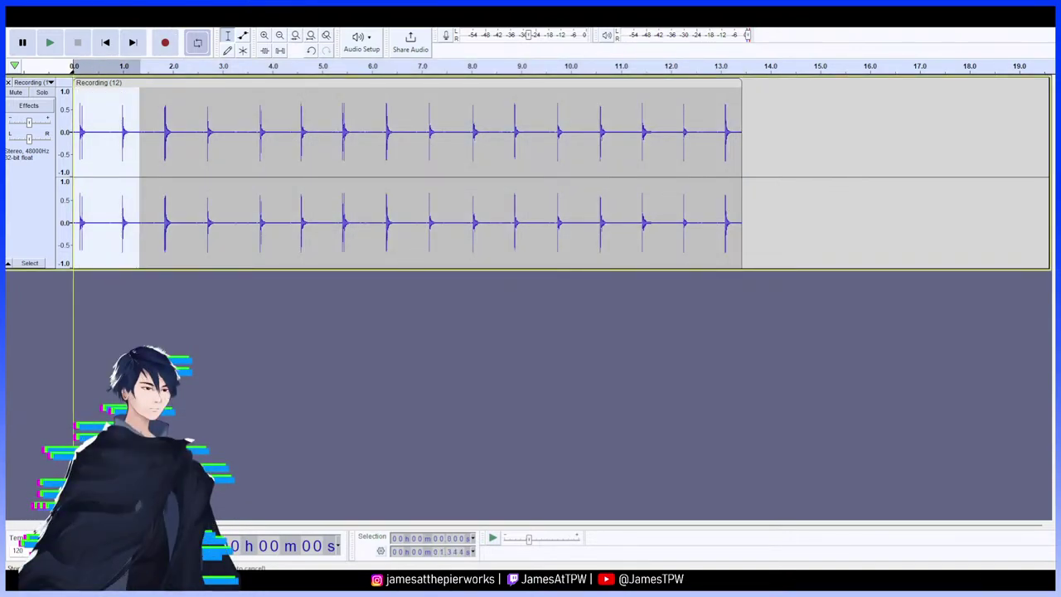
pyautogui.moveTo(122, 136); pyautogui.dragTo(87, 137)
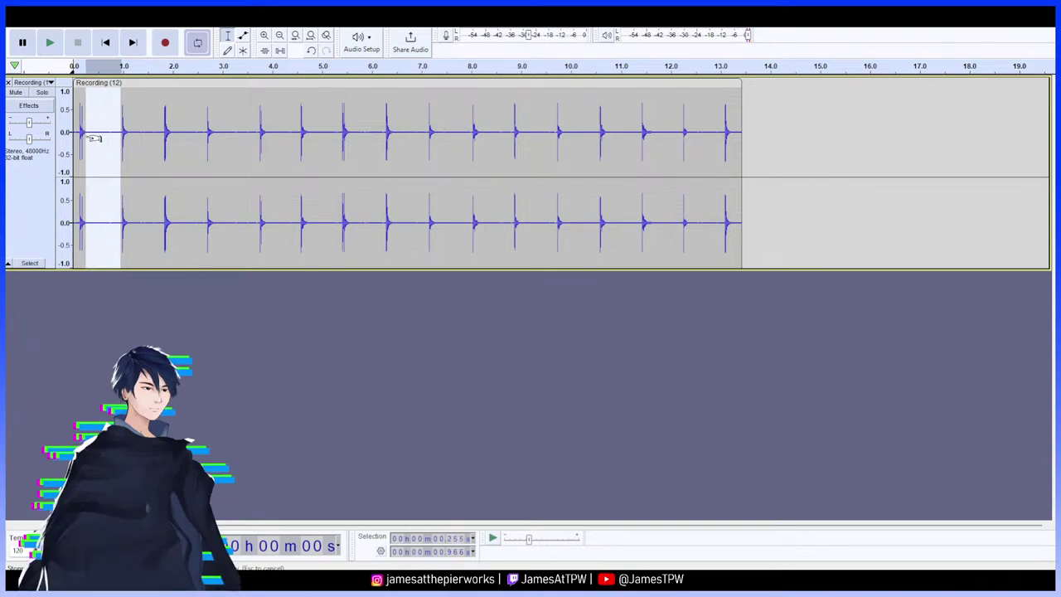
pyautogui.click(81, 133)
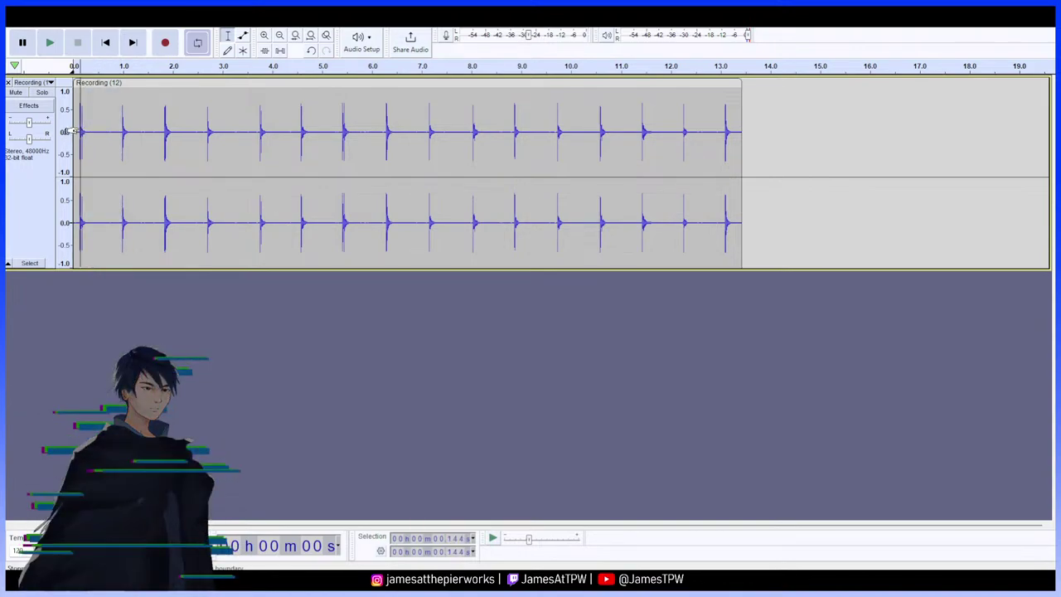
pyautogui.click(123, 129)
pyautogui.click(90, 133)
pyautogui.moveTo(91, 132); pyautogui.dragTo(71, 133)
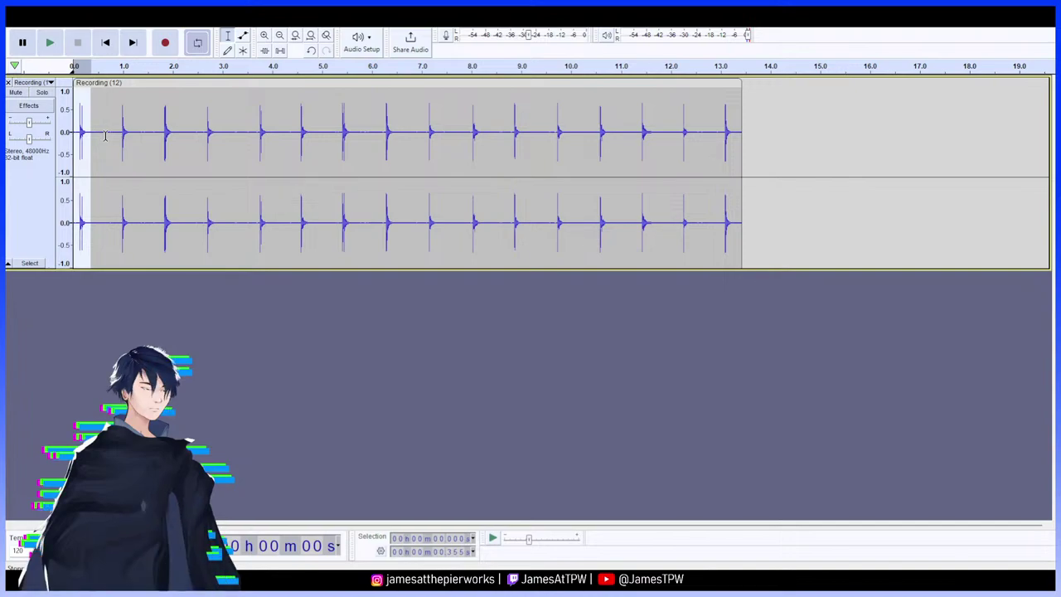
pyautogui.click(106, 135)
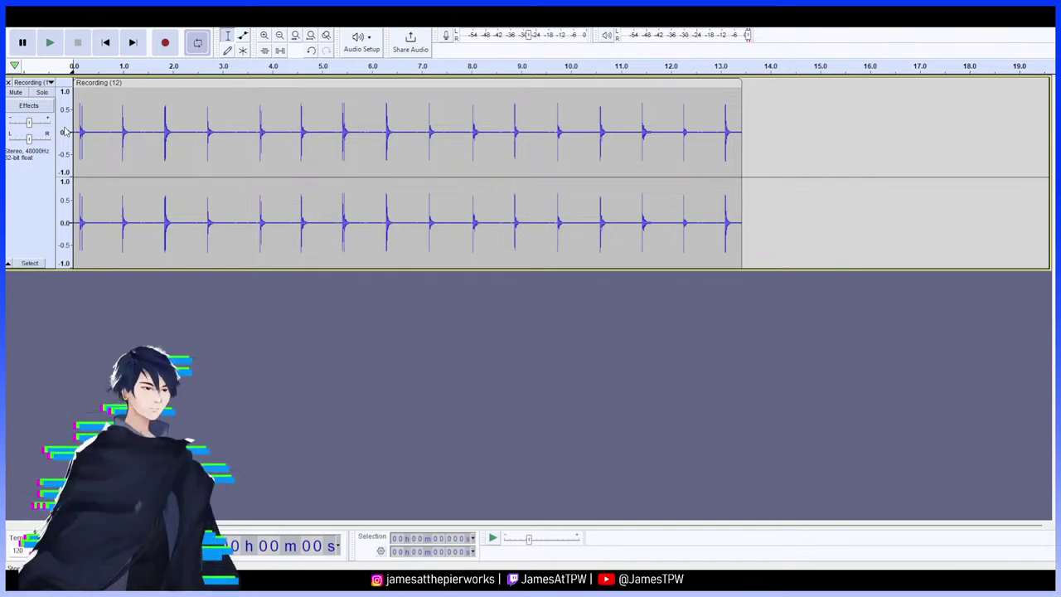
# Play the limited Recording (12) from its start, pause at about 1.2 s and stop playback
pyautogui.click(55, 47)
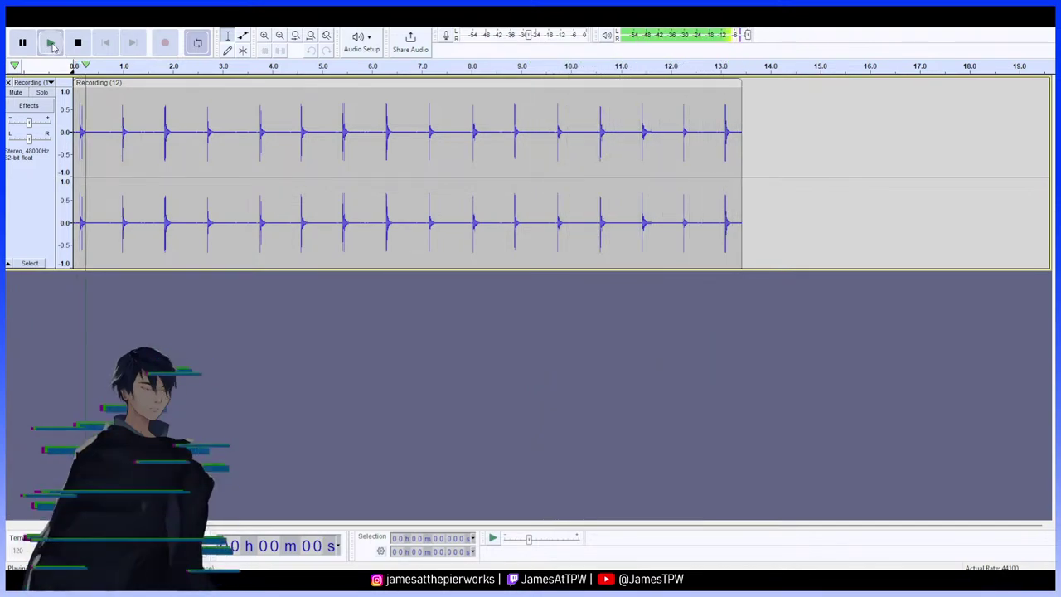
pyautogui.click(25, 43)
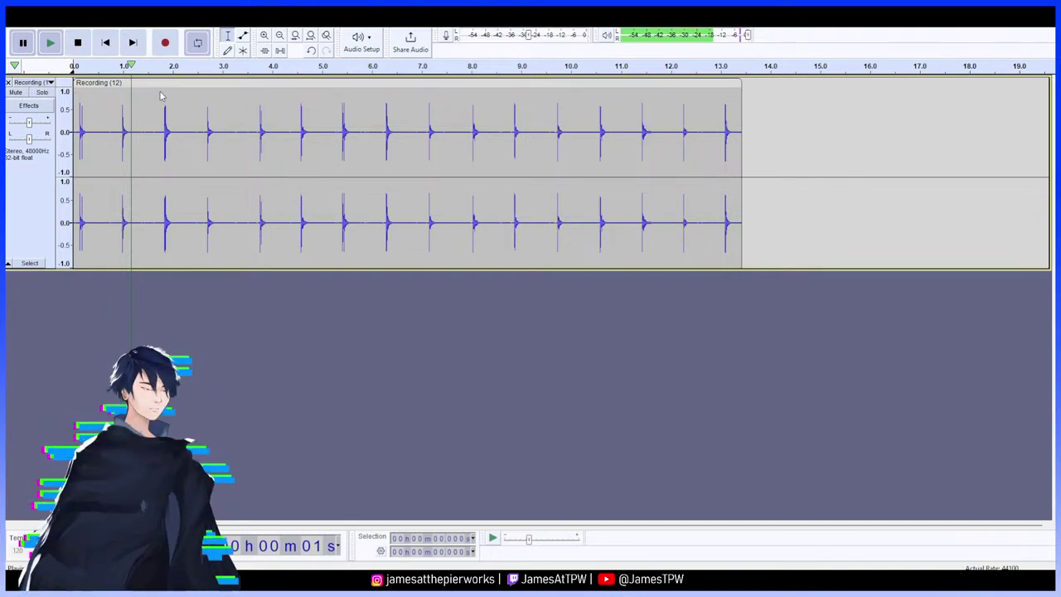
pyautogui.press('space')
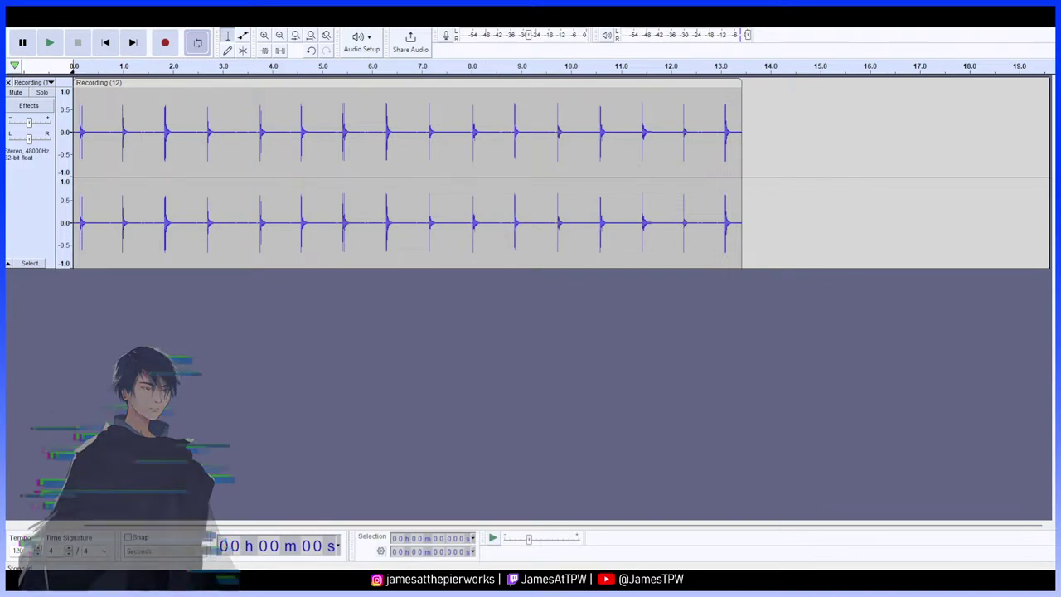
# Replace the Recording (12) track with Recording (13) and play the new clip from about 1.1 s to gauge its volume
pyautogui.click(8, 82)
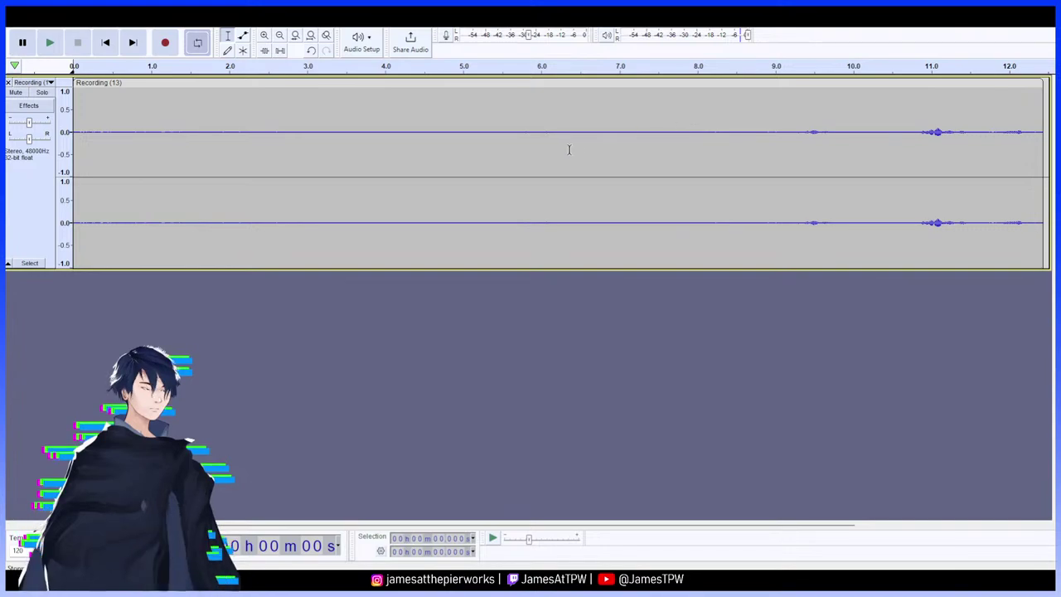
pyautogui.click(540, 131)
pyautogui.click(158, 116)
pyautogui.press('space')
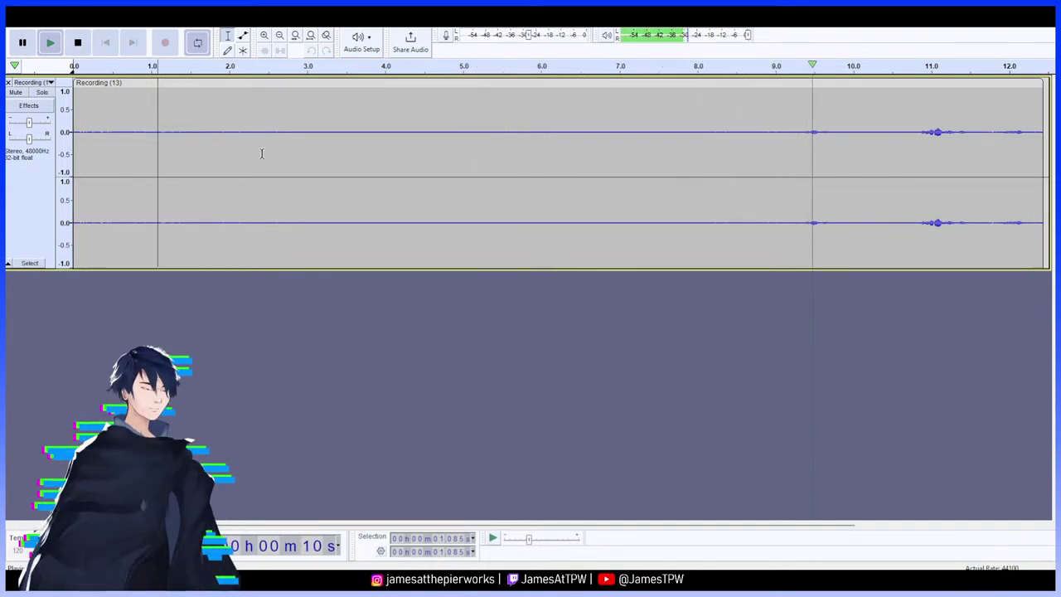
pyautogui.click(47, 42)
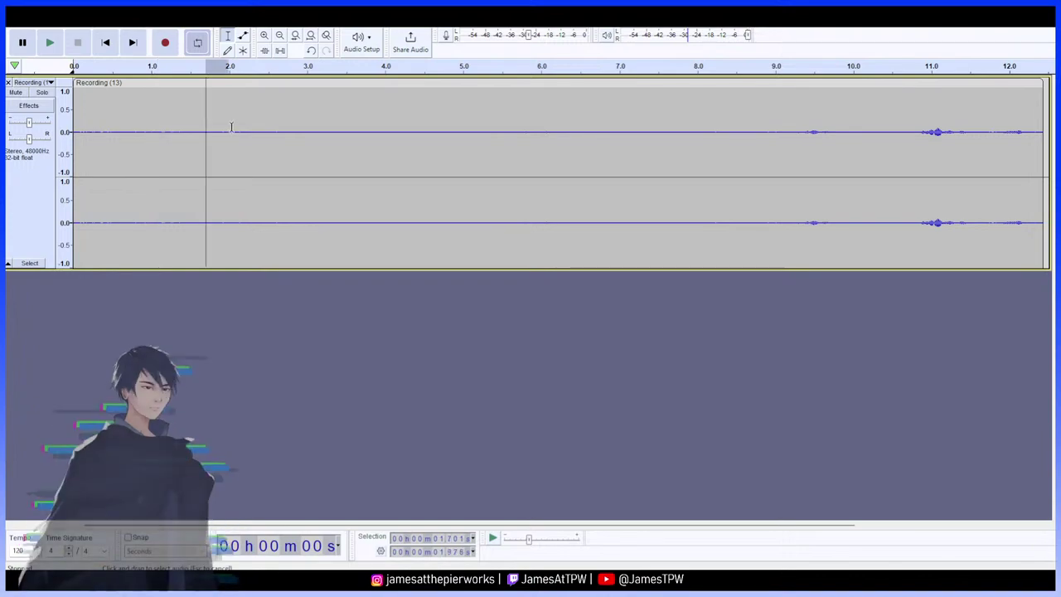
# Examine the near-silent opening of Recording (13) within about its first 2 s
pyautogui.moveTo(207, 125); pyautogui.dragTo(161, 132)
pyautogui.click(150, 134)
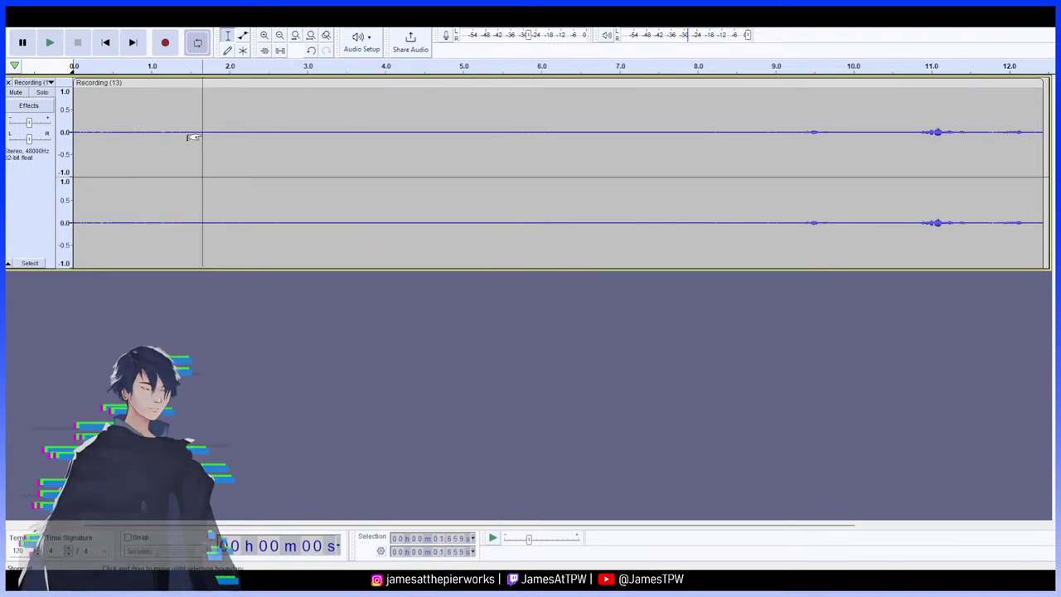
pyautogui.click(126, 132)
# Select the entire Recording (13) clip and amplify it until its loudest passages reach full scale at 1.0
pyautogui.doubleClick(150, 130)
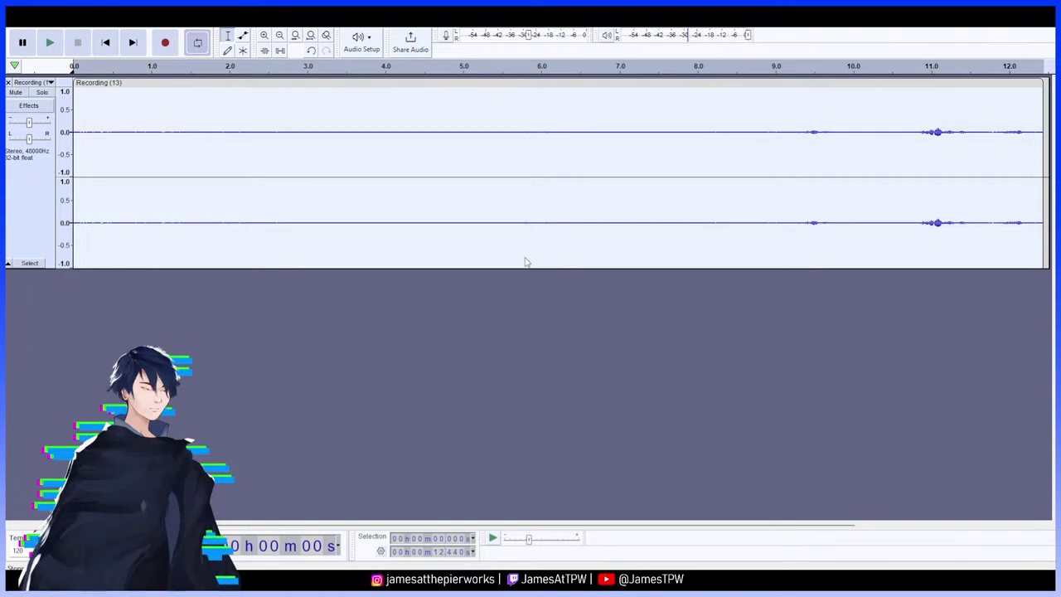
pyautogui.press('space')
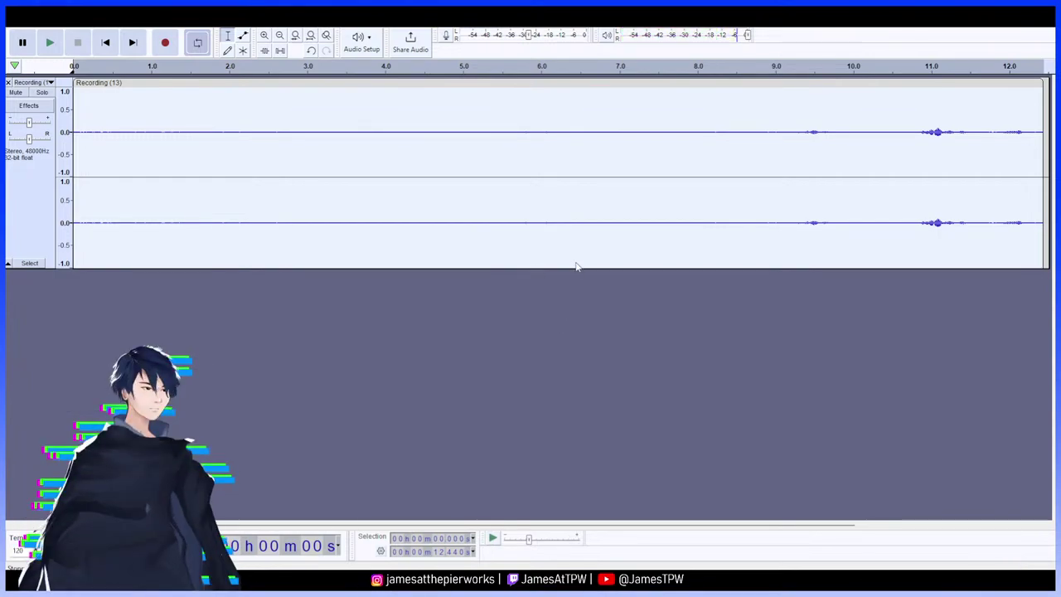
pyautogui.hotkey('ctrl', 'r')
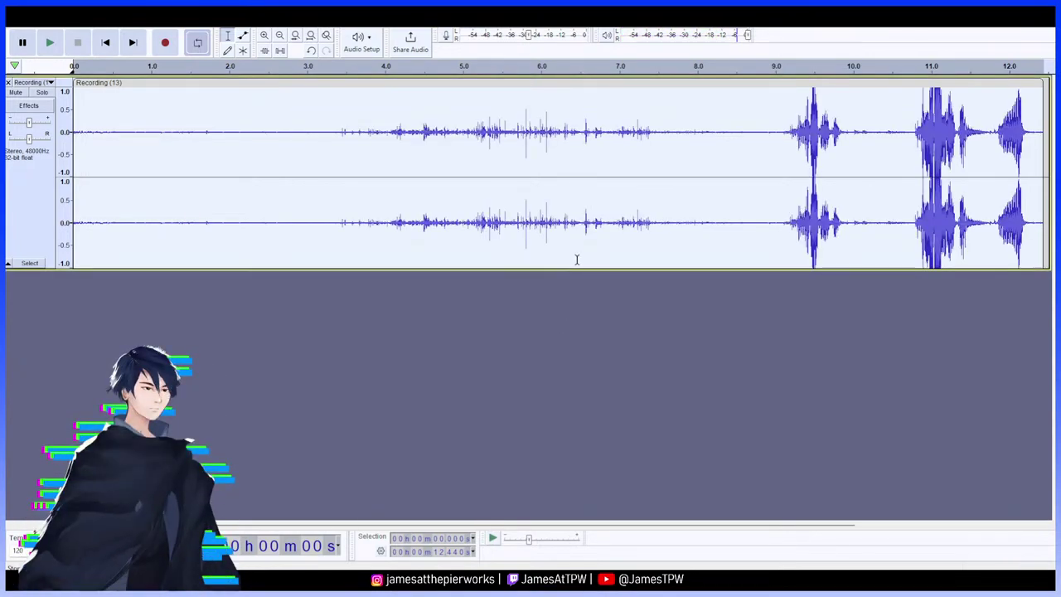
# Play Recording (13) from about 8.75 s and pause at about 10.5 s to hear the loud passages near its end
pyautogui.click(273, 136)
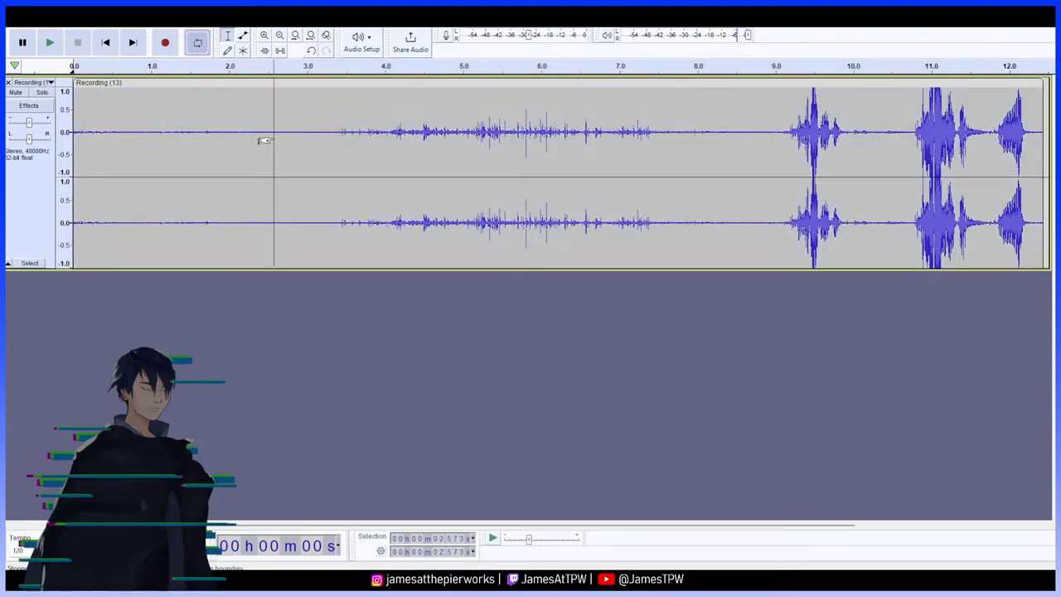
pyautogui.click(303, 133)
pyautogui.click(313, 133)
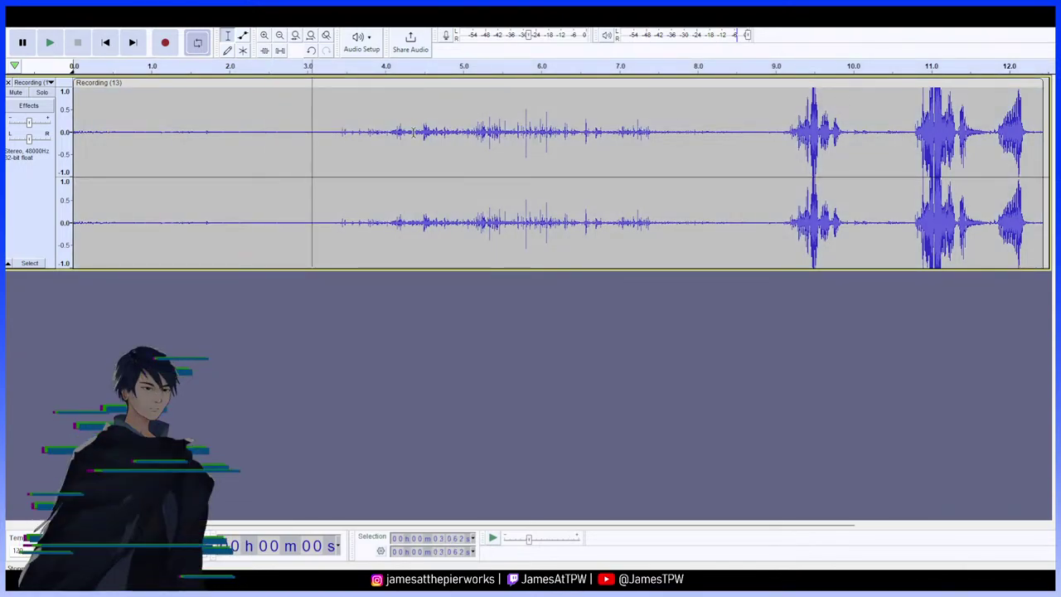
pyautogui.click(755, 129)
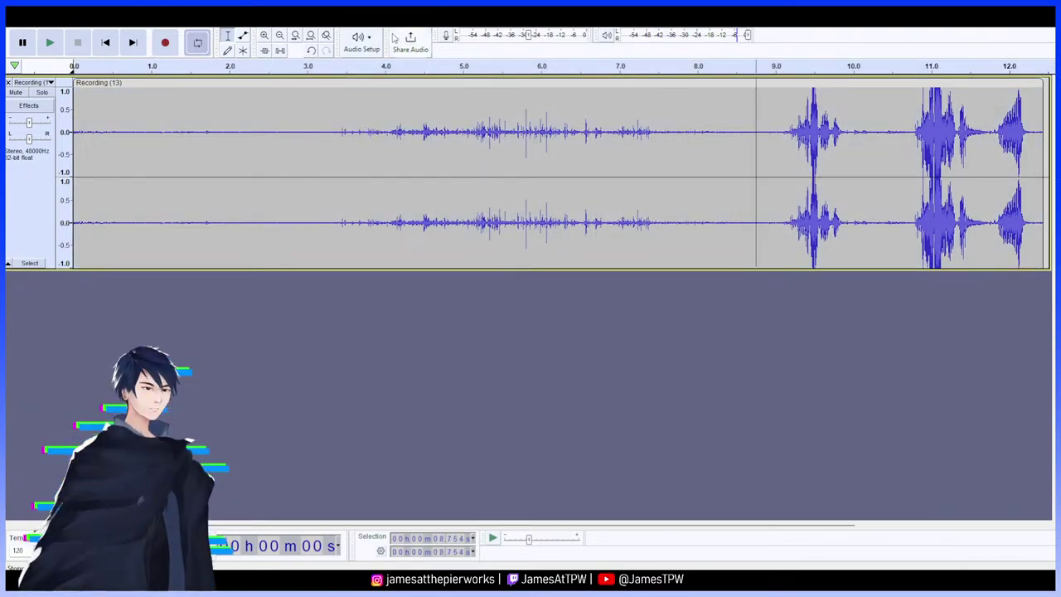
pyautogui.click(49, 43)
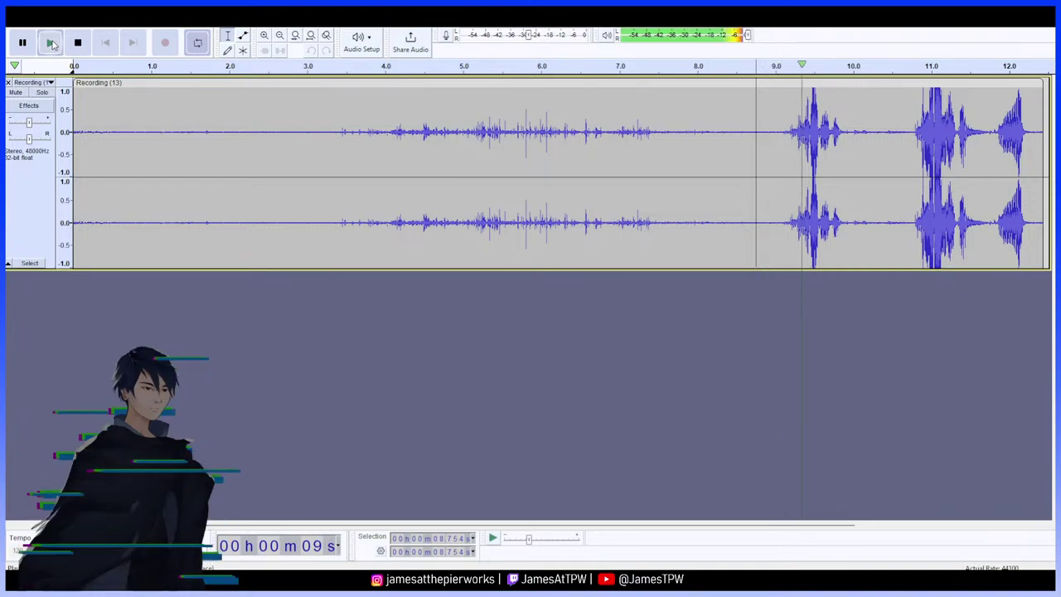
pyautogui.click(50, 42)
pyautogui.click(24, 45)
# Delete the loud ending of Recording (13) from about 8.7 s to the clip's end and return to the start
pyautogui.moveTo(754, 137); pyautogui.dragTo(936, 189)
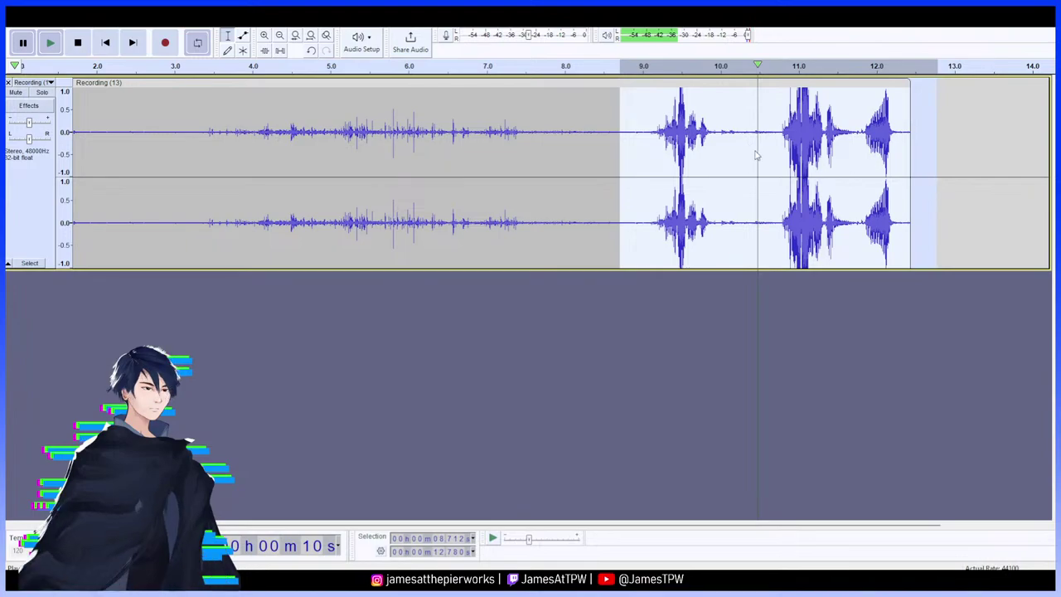
pyautogui.press('Delete')
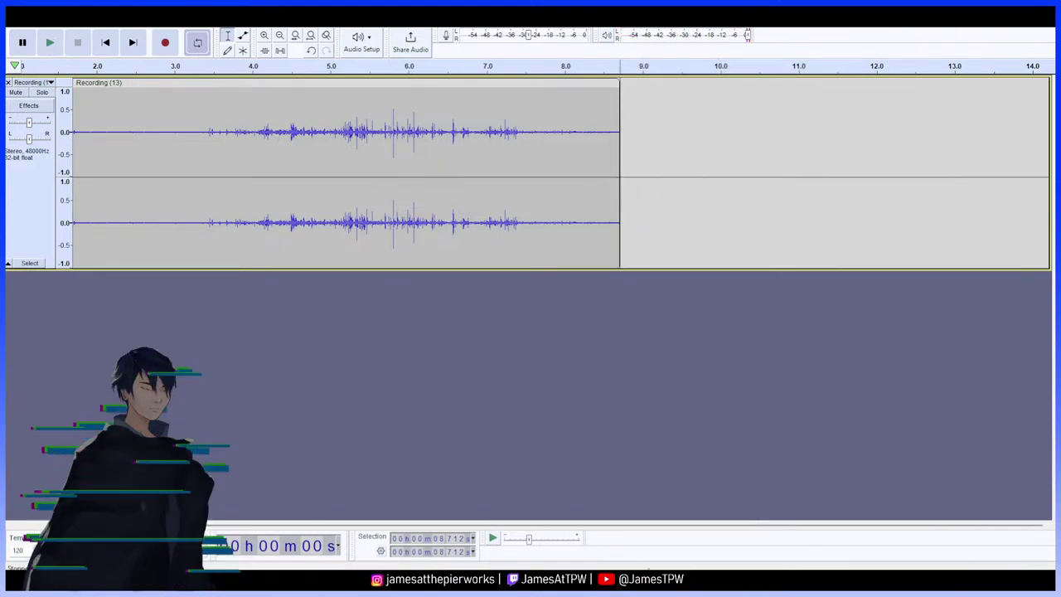
pyautogui.press('Home')
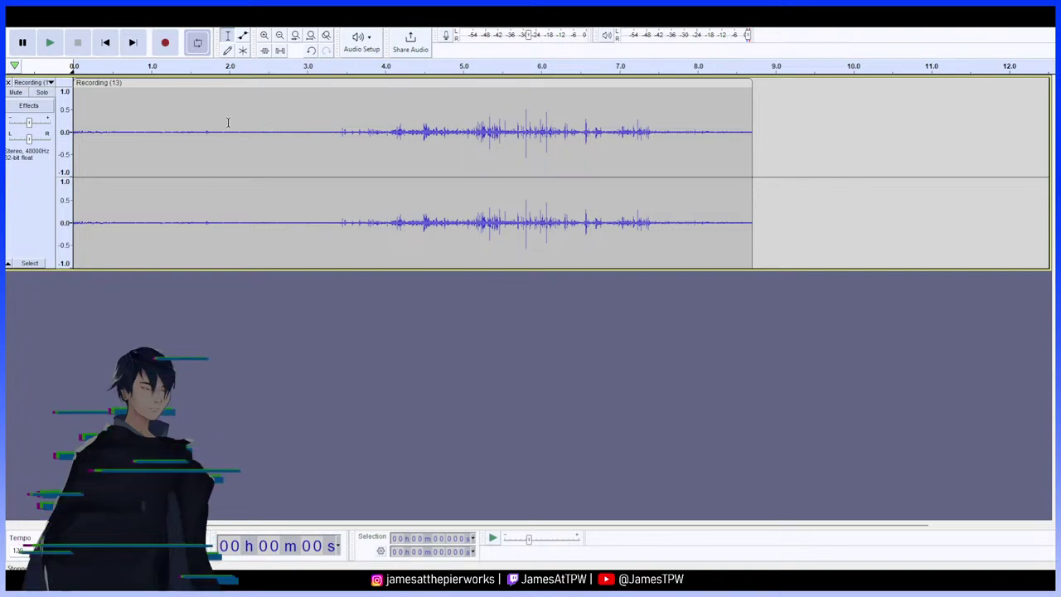
# Reduce the background noise across the whole Recording (13) clip, using its first 3.25 s or so as the noise sample
pyautogui.moveTo(326, 128); pyautogui.dragTo(75, 129)
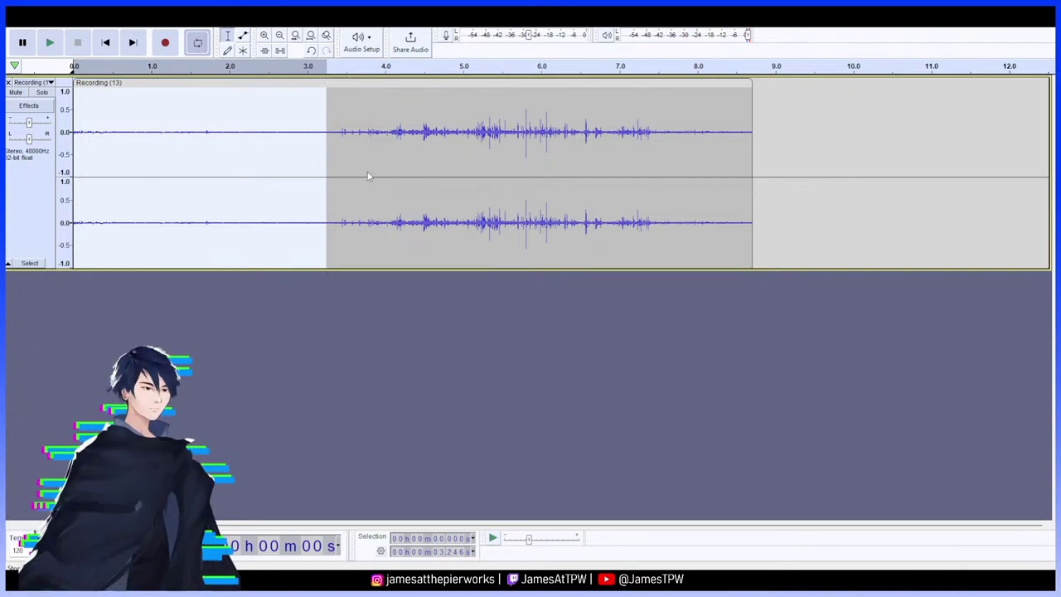
pyautogui.doubleClick(428, 157)
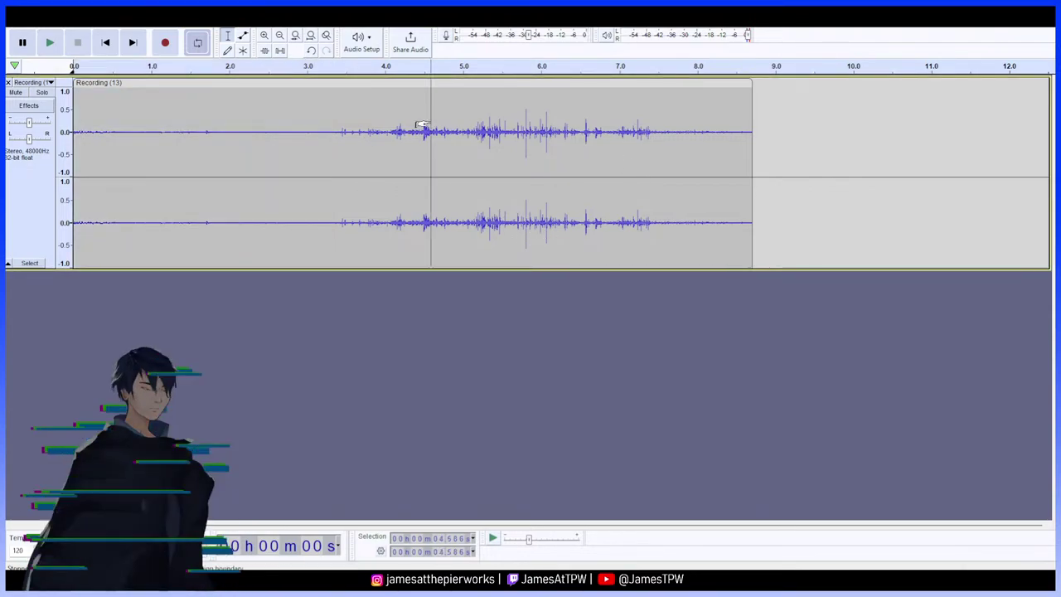
pyautogui.click(429, 158)
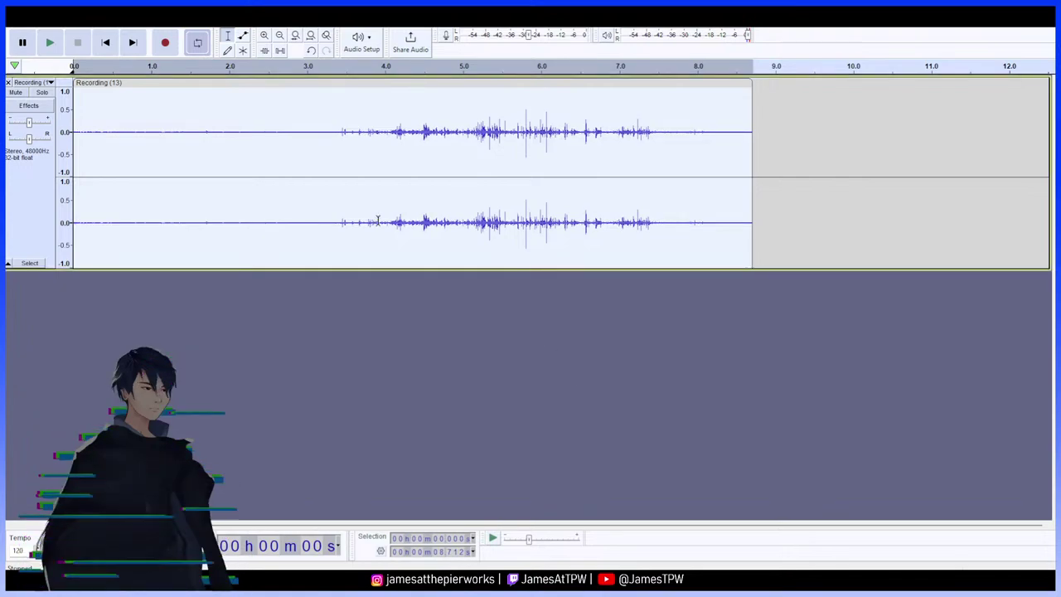
# Play Recording (13) from about 1.75 s, pause it, and delete the clip's first 2.27 s of near-silence
pyautogui.click(210, 129)
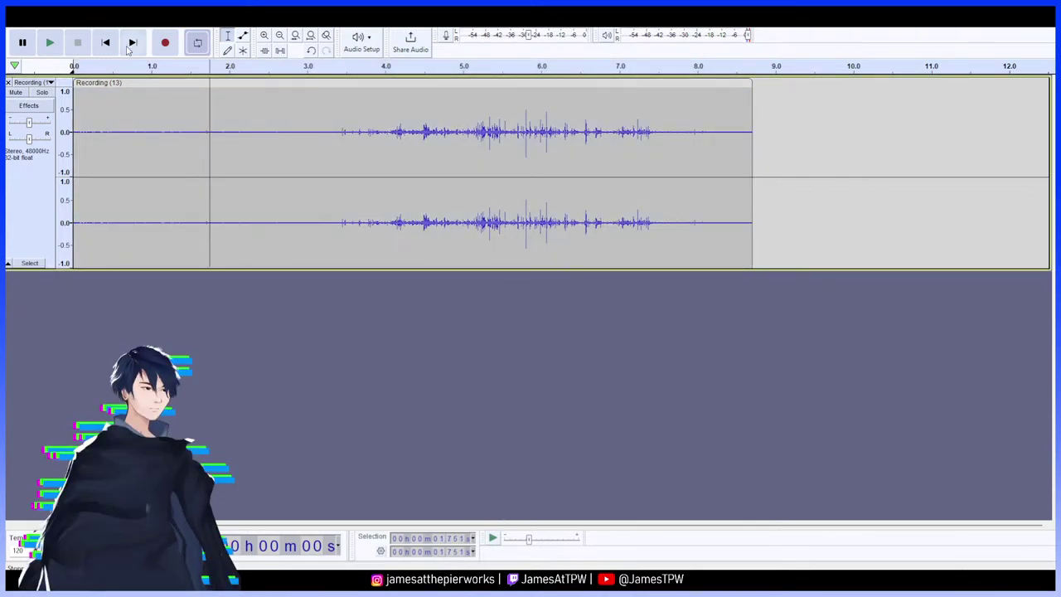
pyautogui.click(50, 43)
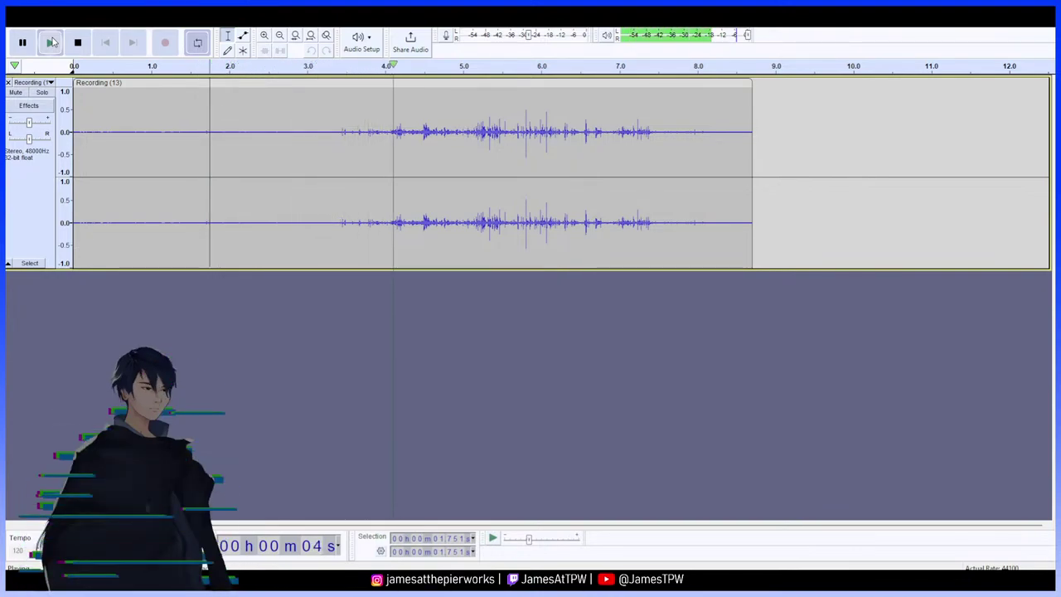
pyautogui.moveTo(300, 132); pyautogui.dragTo(70, 137)
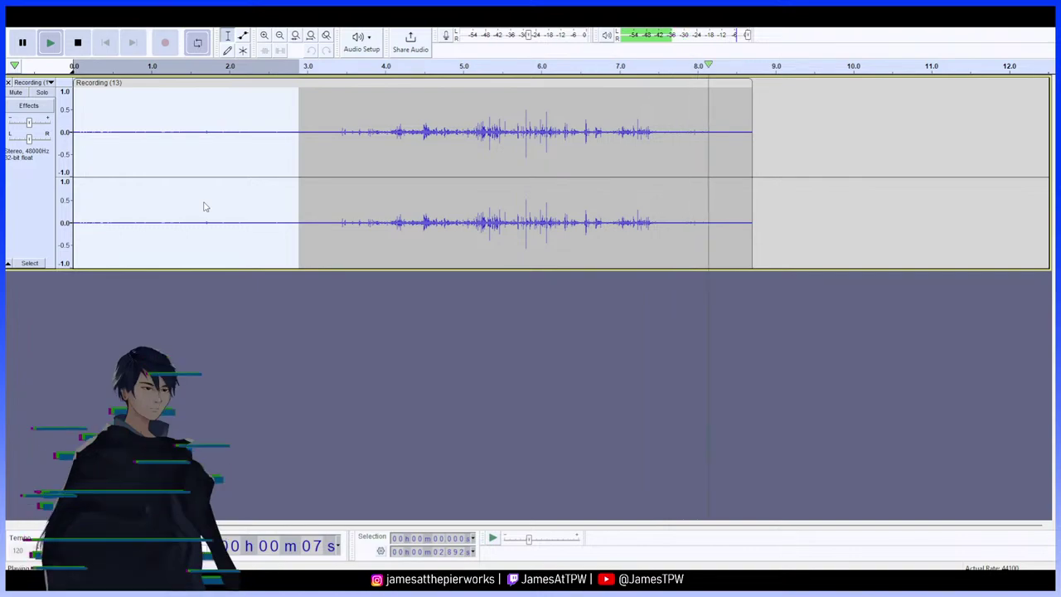
pyautogui.click(27, 43)
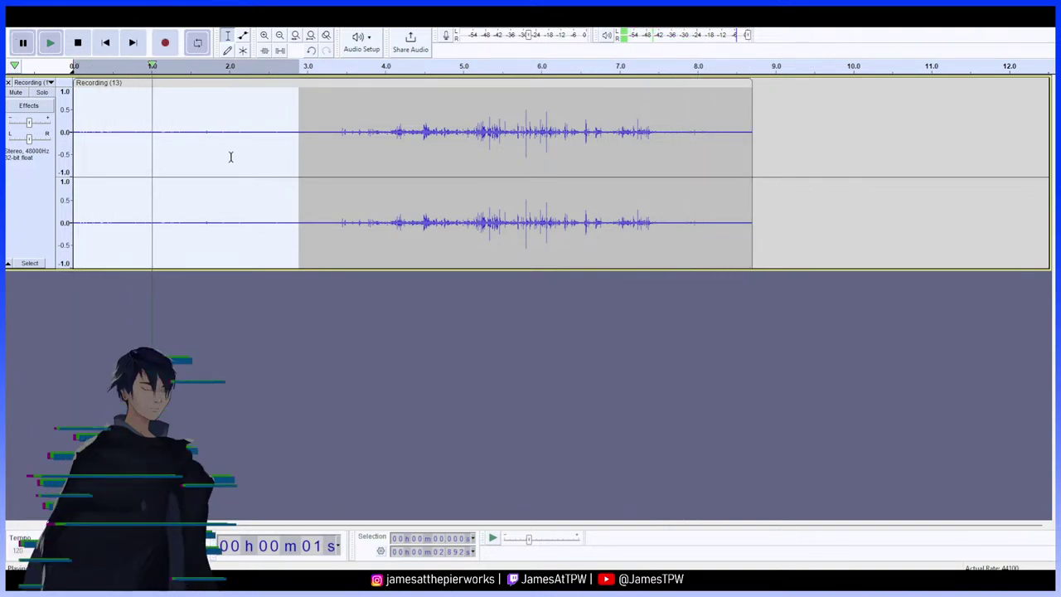
pyautogui.moveTo(249, 141); pyautogui.dragTo(73, 139)
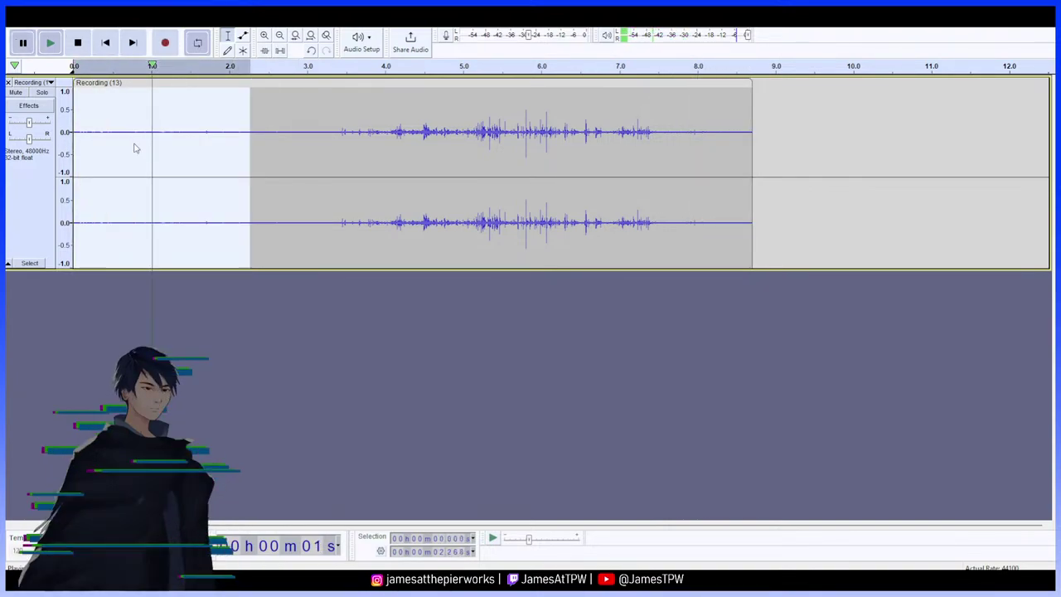
pyautogui.press('Delete')
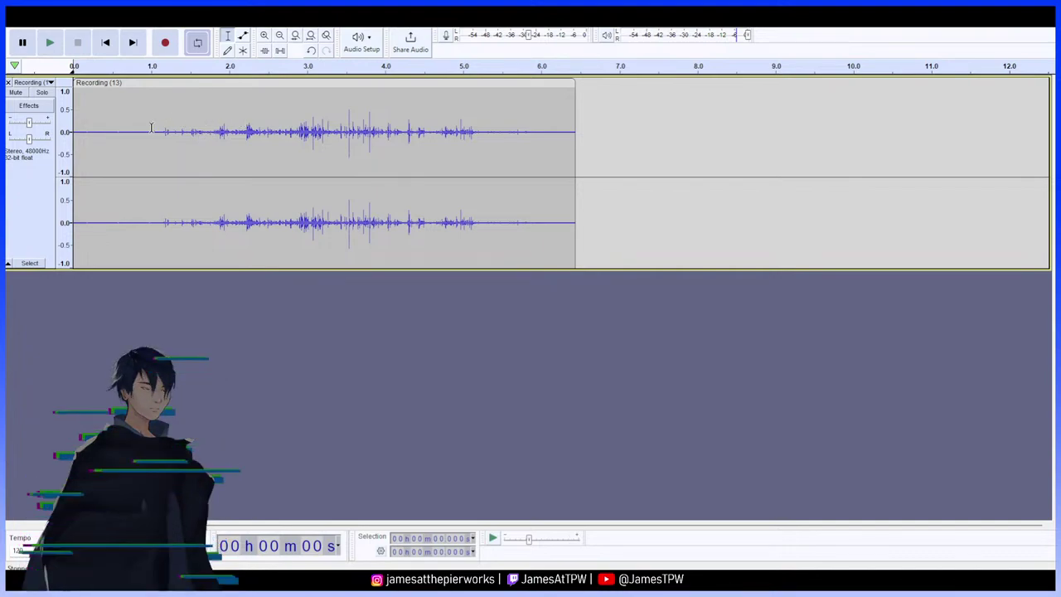
# Play Recording (13), then apply another noise reduction to the entire clip using its first 1.05 s or so as the noise sample
pyautogui.moveTo(137, 138); pyautogui.dragTo(73, 109)
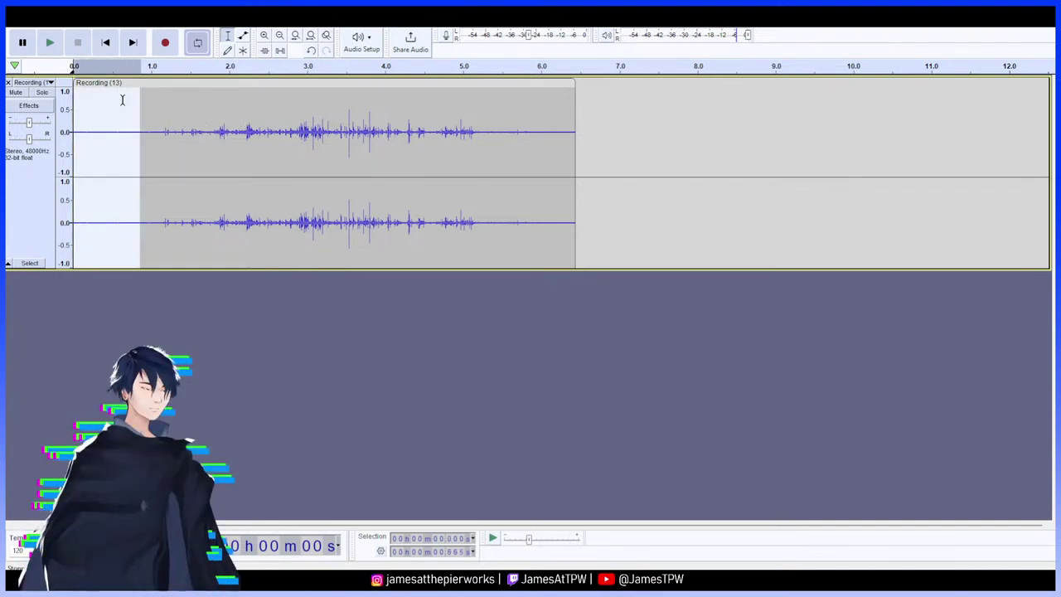
pyautogui.click(51, 43)
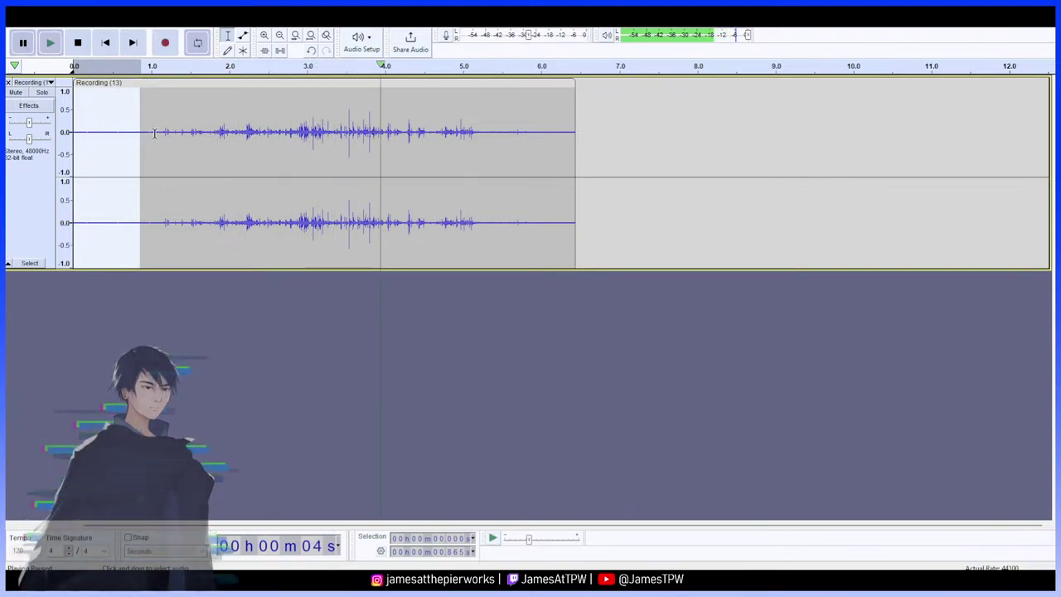
pyautogui.moveTo(154, 137); pyautogui.dragTo(73, 137)
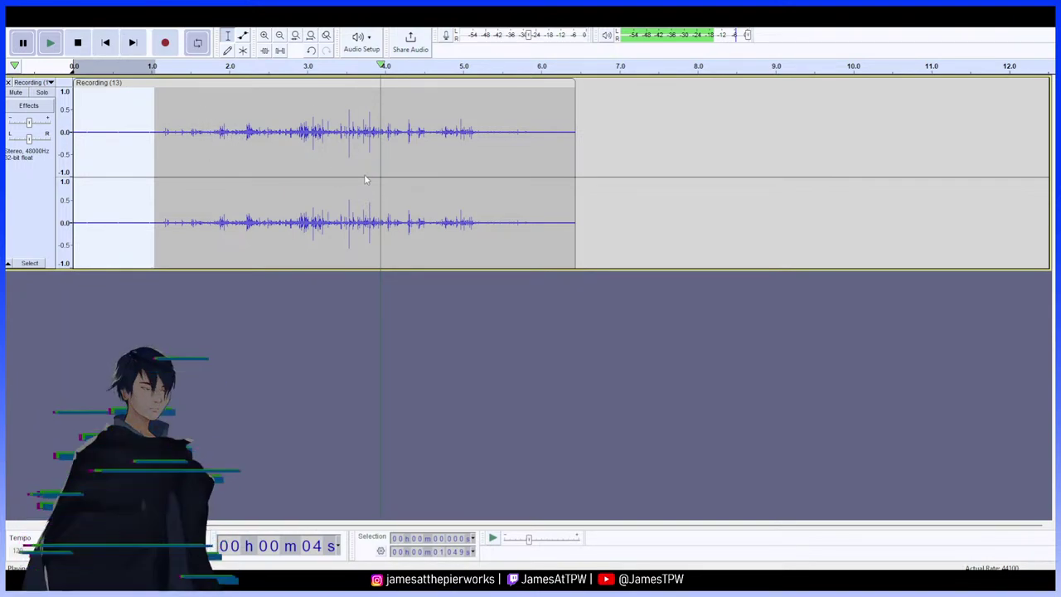
pyautogui.press('space')
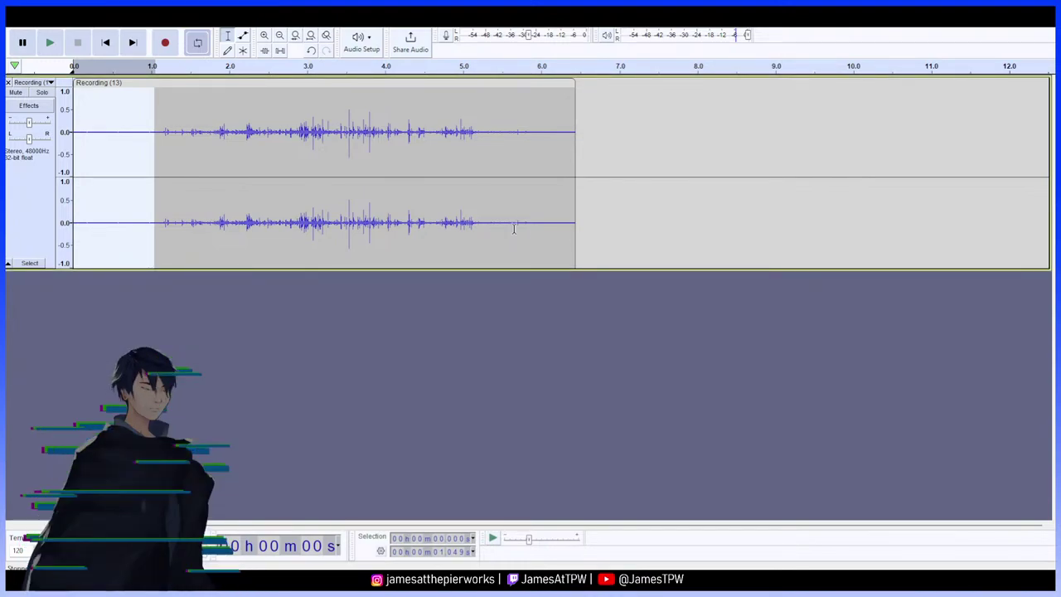
pyautogui.doubleClick(104, 133)
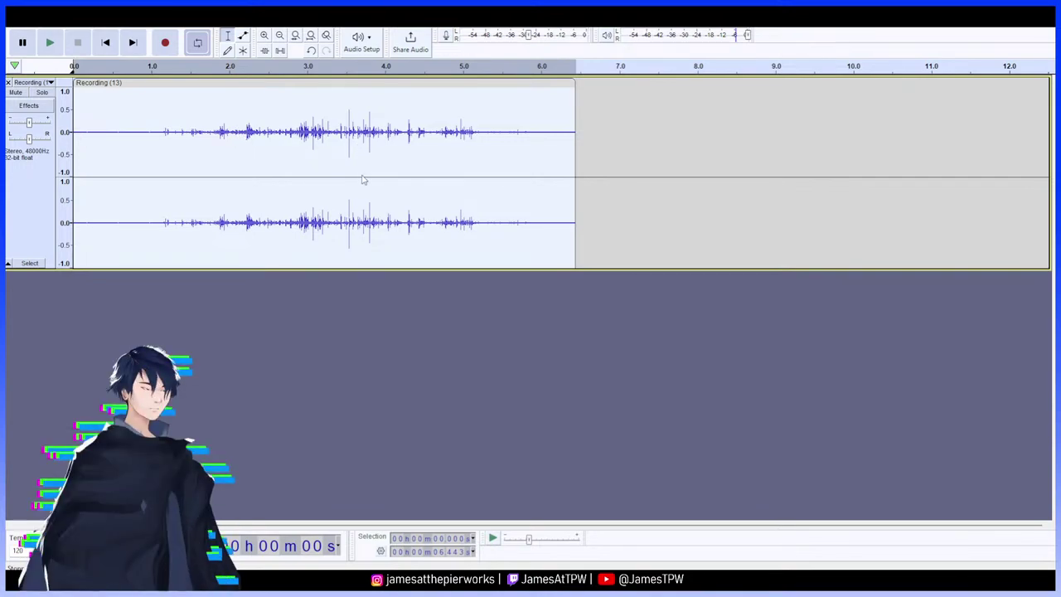
pyautogui.click(570, 389)
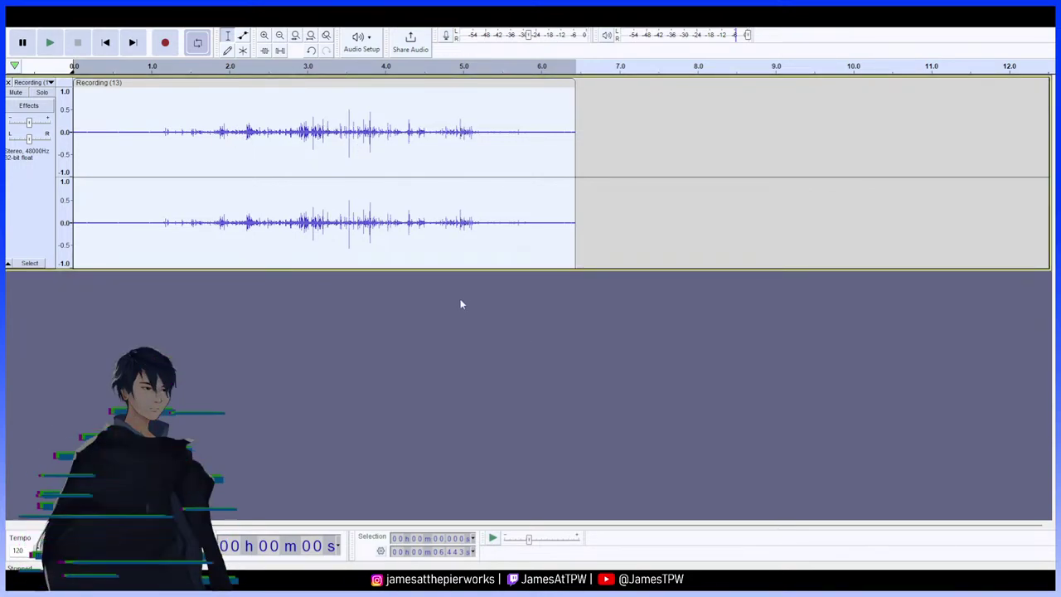
# Play the cleaned Recording (13) from about 0.2 s and pause at about 6 s
pyautogui.click(118, 130)
pyautogui.click(90, 126)
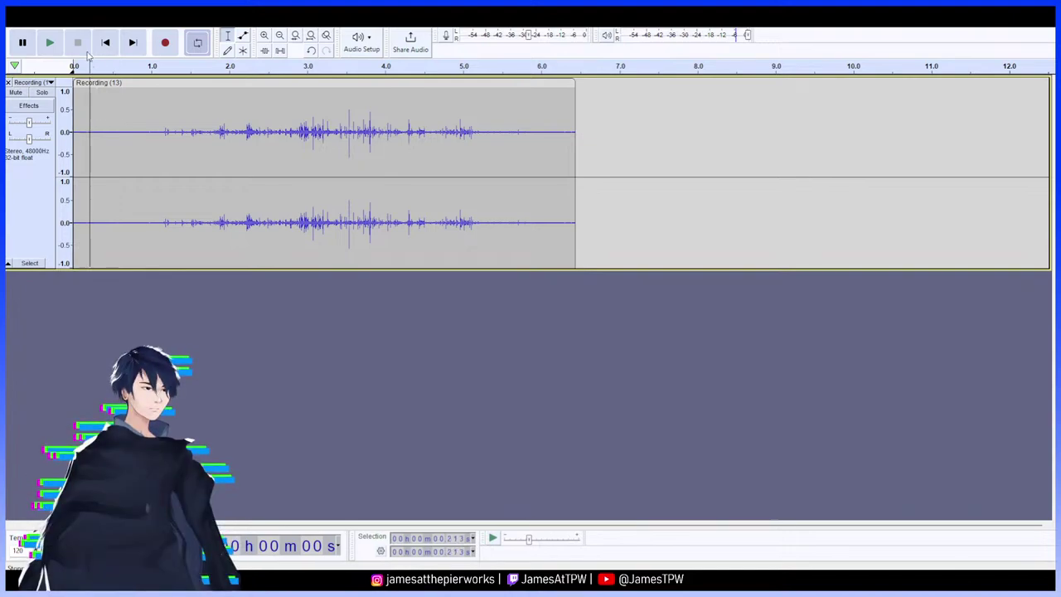
pyautogui.click(55, 42)
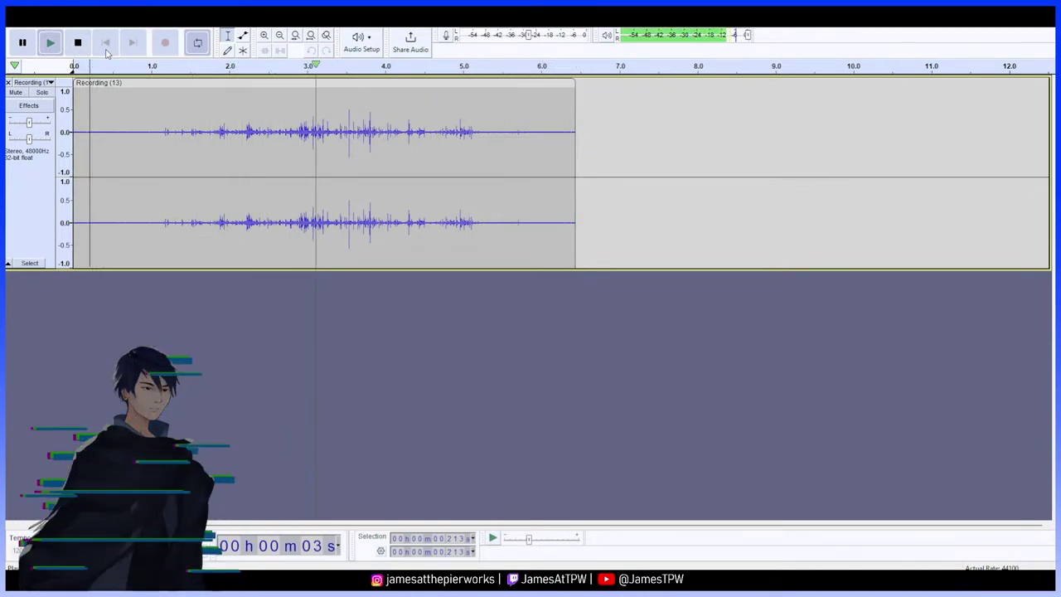
pyautogui.click(25, 44)
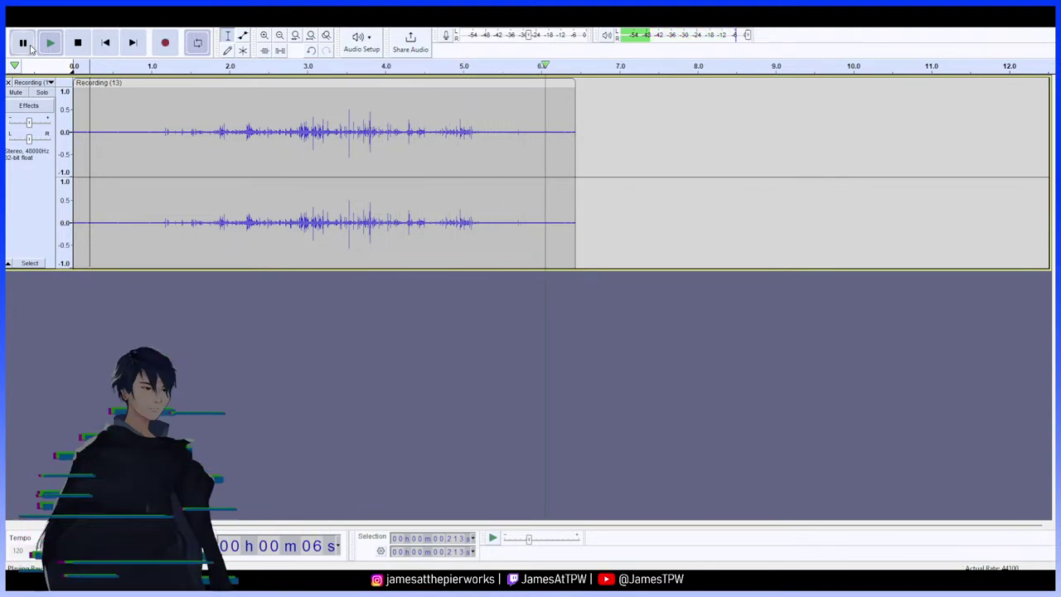
# Examine the sound peaks of Recording (13) between about 1.9 s and 5.2 s by placing the cursor along the waveform
pyautogui.click(280, 140)
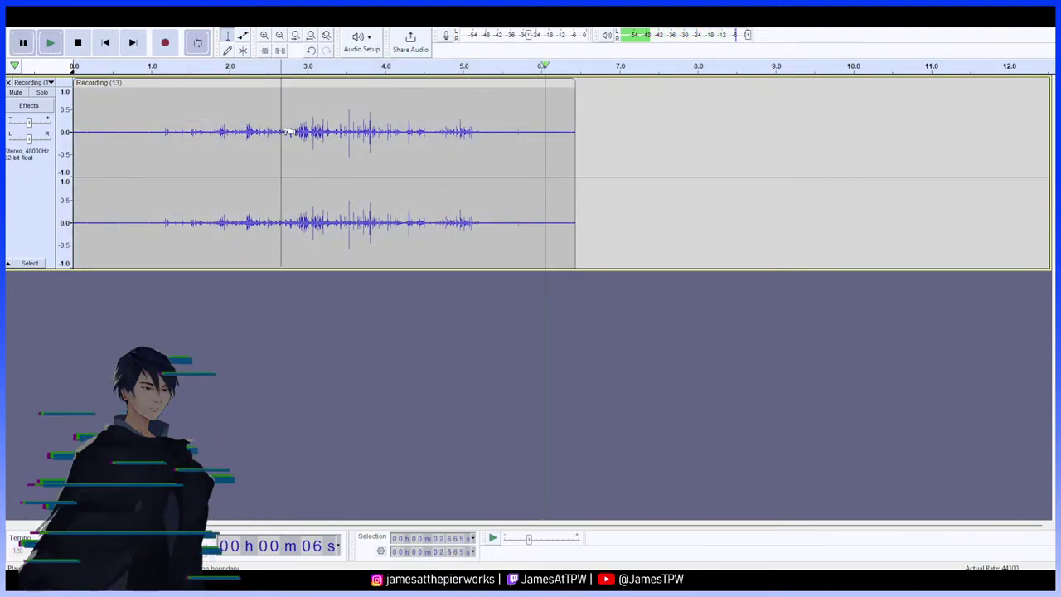
pyautogui.click(315, 135)
pyautogui.click(361, 133)
pyautogui.click(442, 131)
pyautogui.click(462, 131)
pyautogui.click(471, 133)
pyautogui.click(479, 133)
pyautogui.click(465, 132)
pyautogui.click(386, 135)
pyautogui.click(271, 146)
pyautogui.click(219, 124)
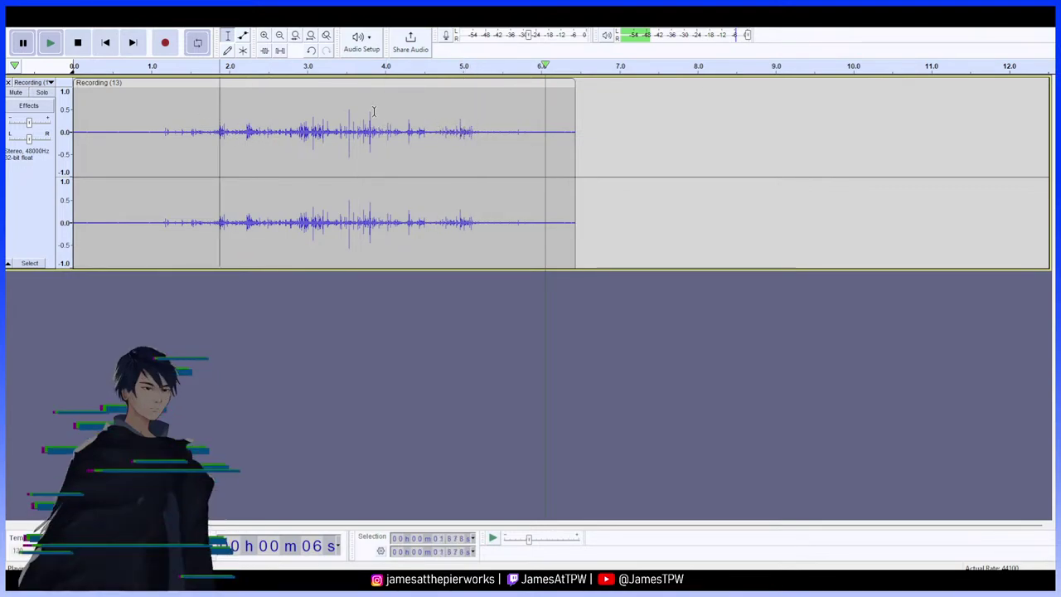
pyautogui.click(352, 139)
pyautogui.click(228, 133)
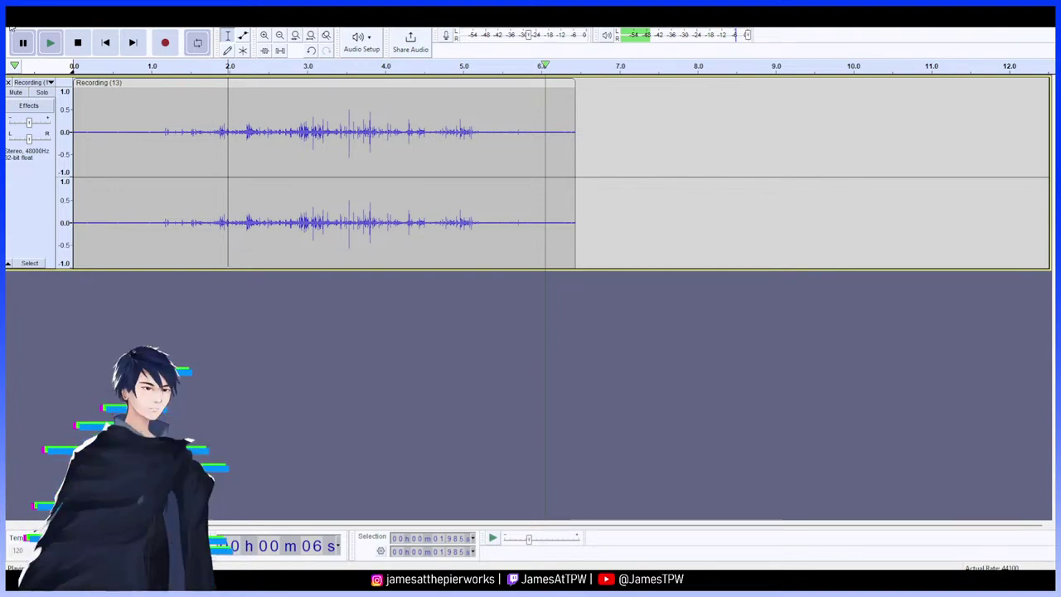
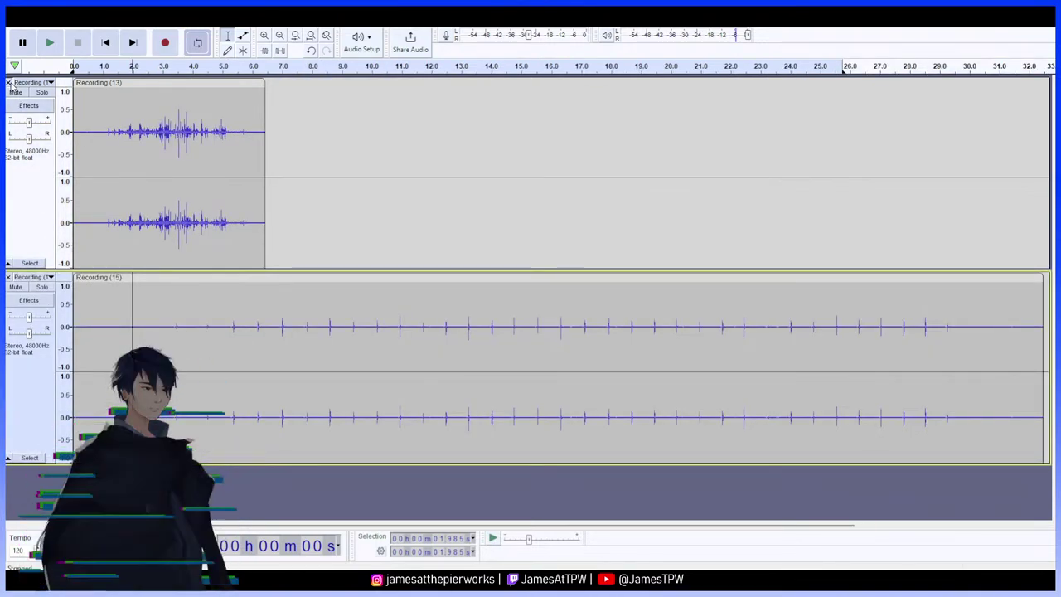
# Remove the Recording (13) track, select all of Recording (15), and preview it from about 2 s to 4.4 s
pyautogui.click(8, 82)
pyautogui.press('space')
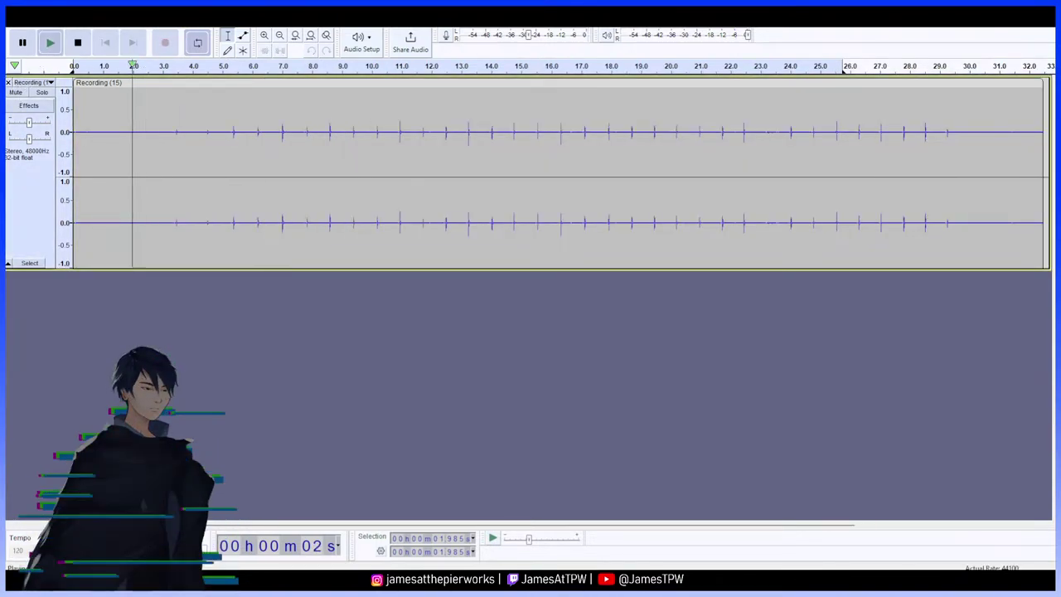
pyautogui.hotkey('ctrl', 'a')
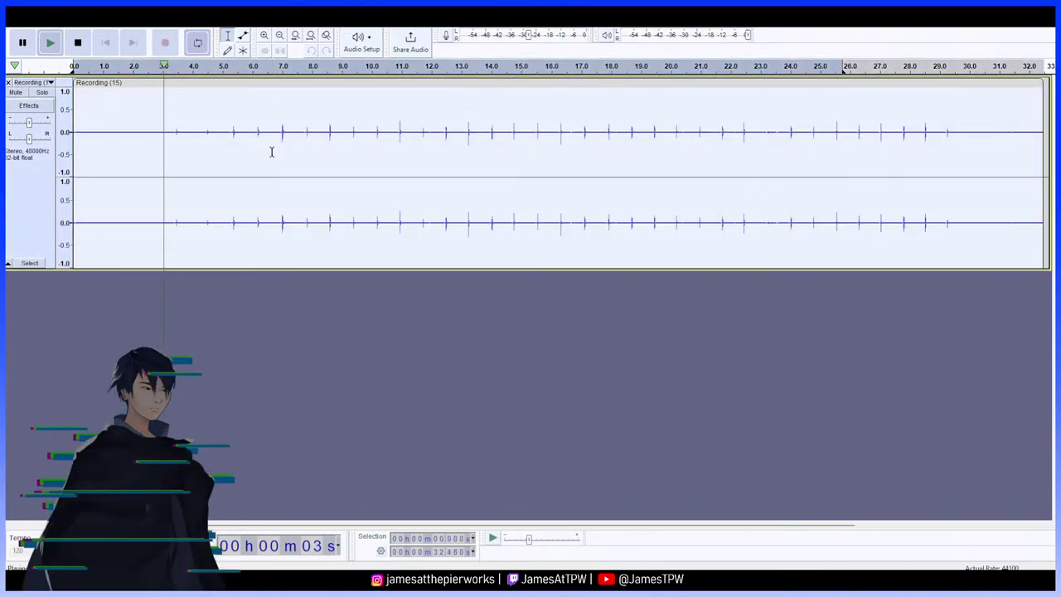
pyautogui.click(31, 44)
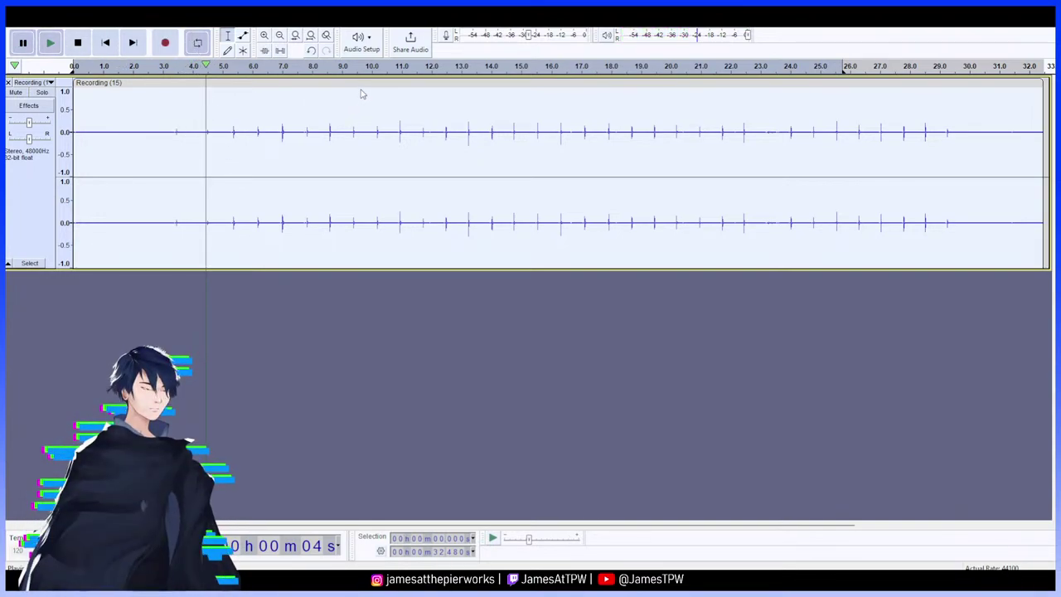
pyautogui.press('space')
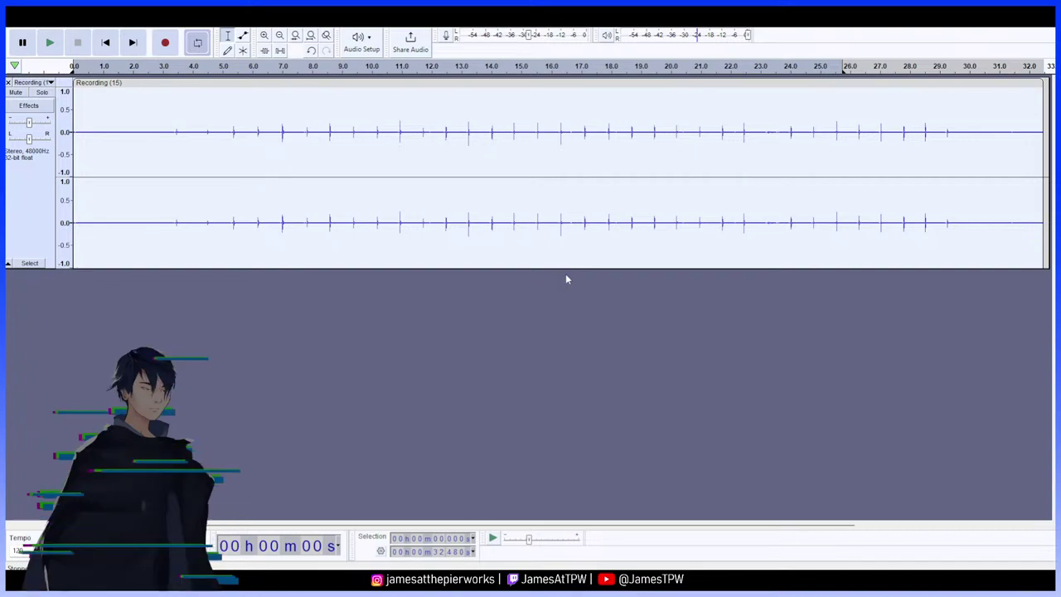
# Amplify the entire Recording (15) clip until its loudest peaks reach full scale at 1.0 and play it from the start
pyautogui.hotkey('ctrl', 'r')
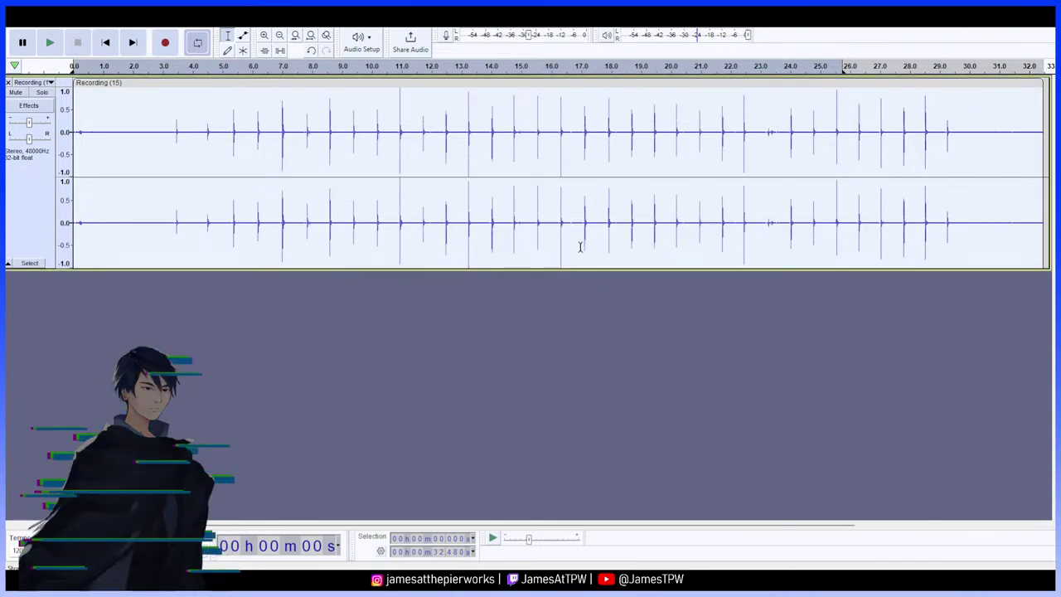
pyautogui.press('space')
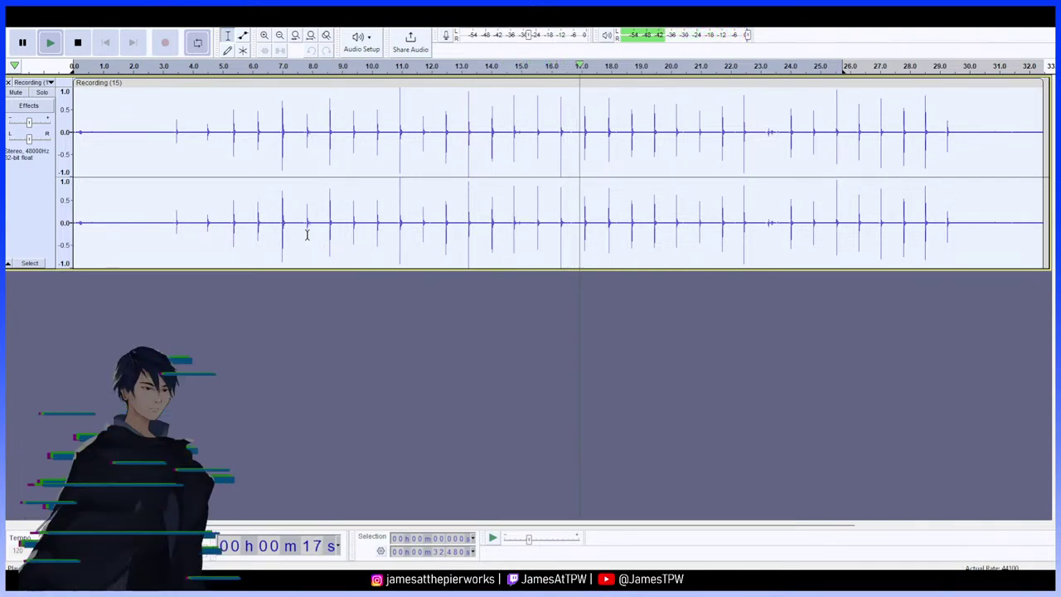
# Pause Recording (15) at about 19 s, place the cursor at about 2.5 s, and stop playback
pyautogui.press('space')
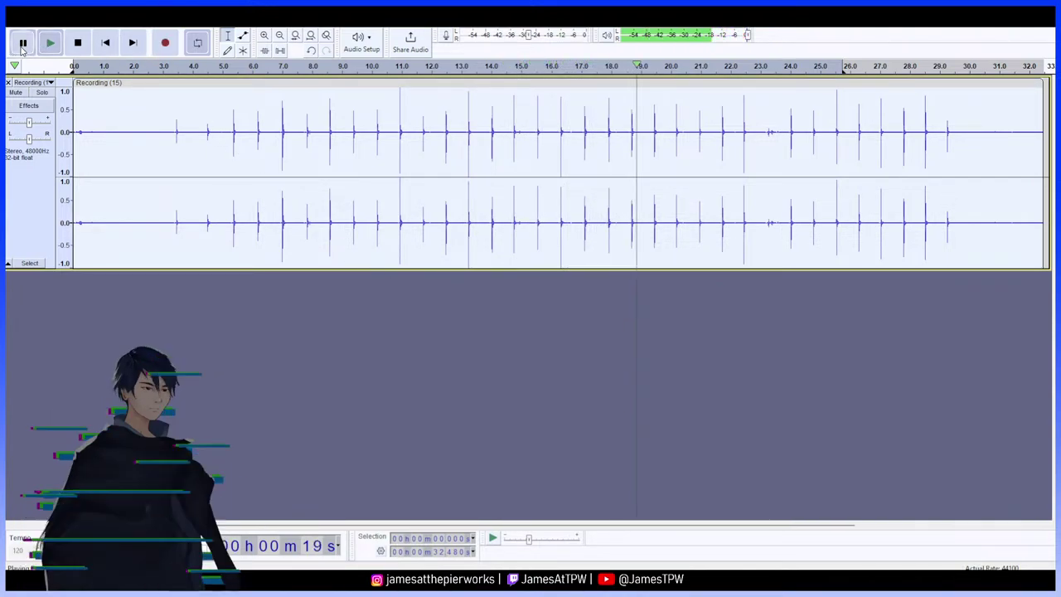
pyautogui.click(225, 134)
pyautogui.click(172, 133)
pyautogui.hotkey('ctrl', 'a')
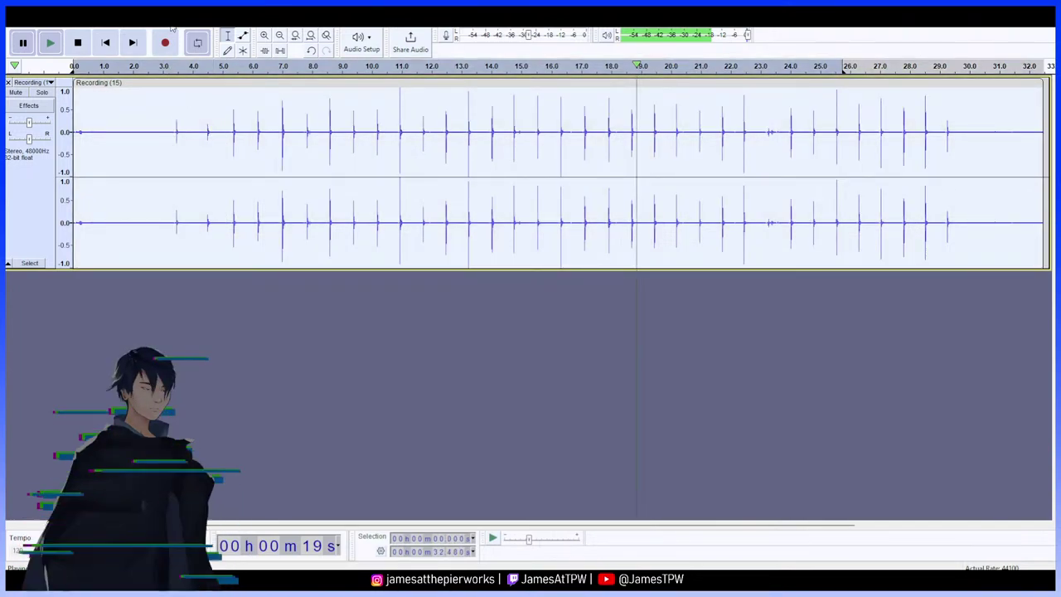
pyautogui.click(148, 139)
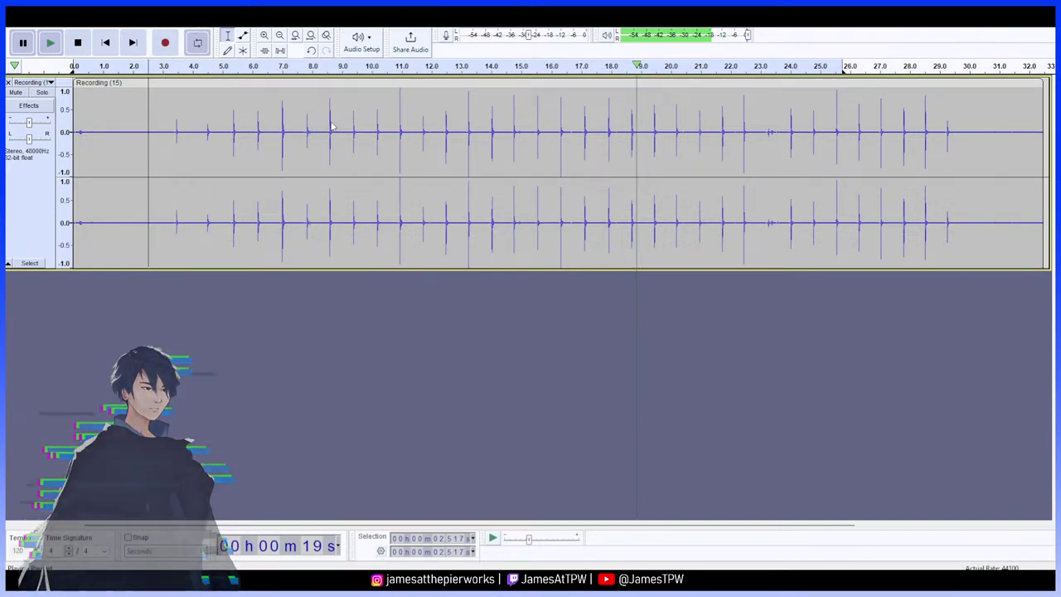
pyautogui.press('space')
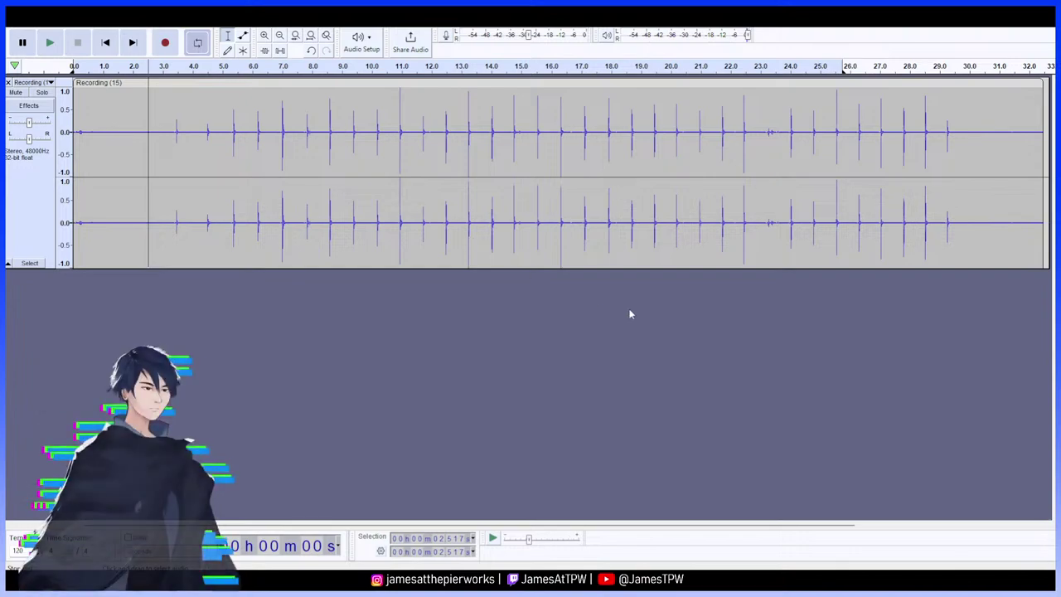
# Select the entire Recording (15) clip and amplify it further so most of its peaks exceed full scale
pyautogui.doubleClick(503, 158)
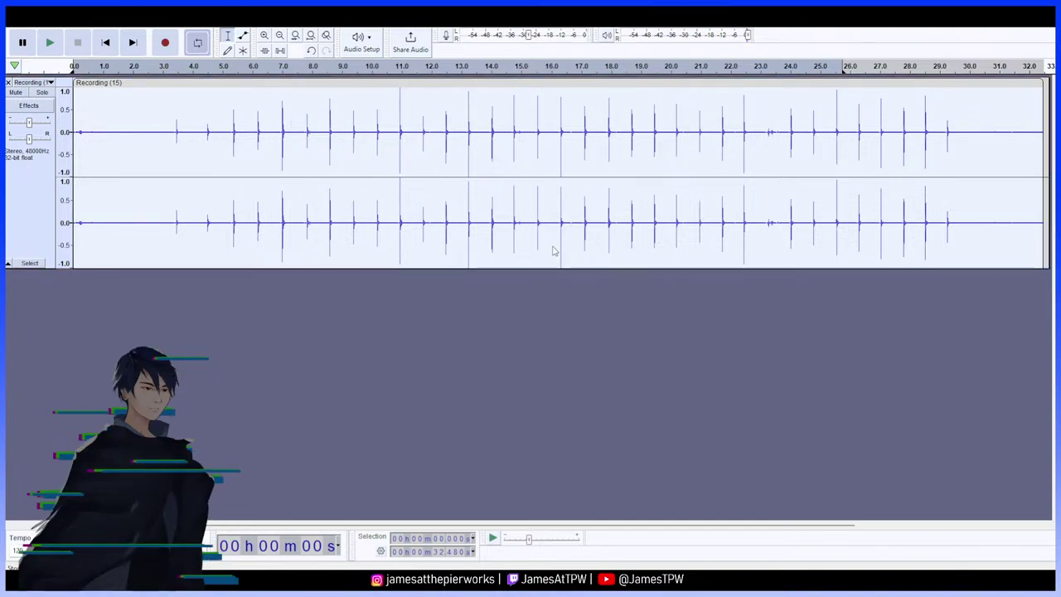
pyautogui.press('space')
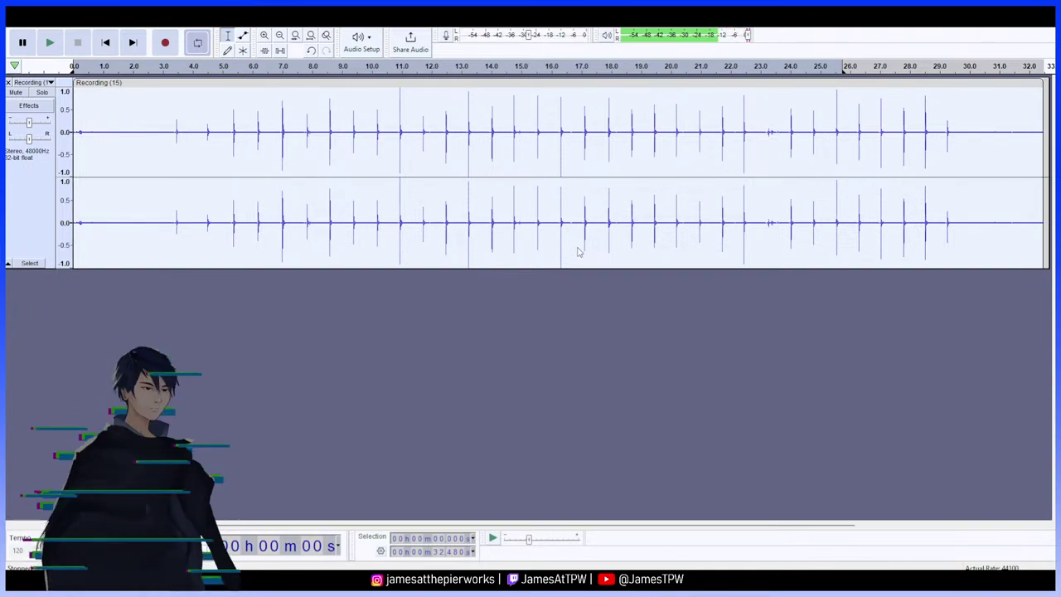
pyautogui.hotkey('ctrl', 'a')
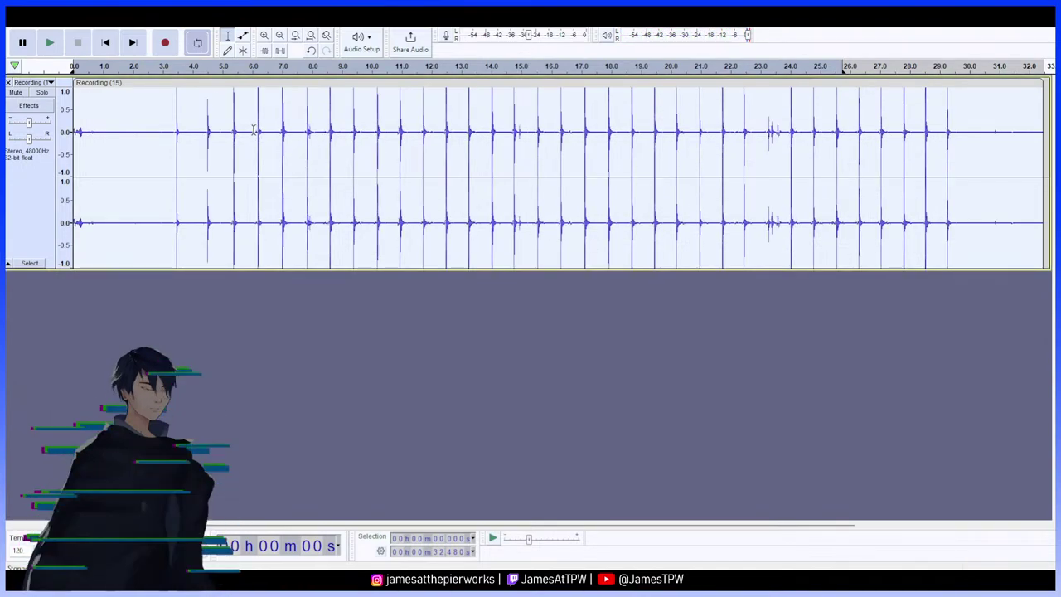
# Delete the first 1 s or so of Recording (15), removing the noise at its start
pyautogui.click(160, 138)
pyautogui.moveTo(172, 137); pyautogui.dragTo(75, 137)
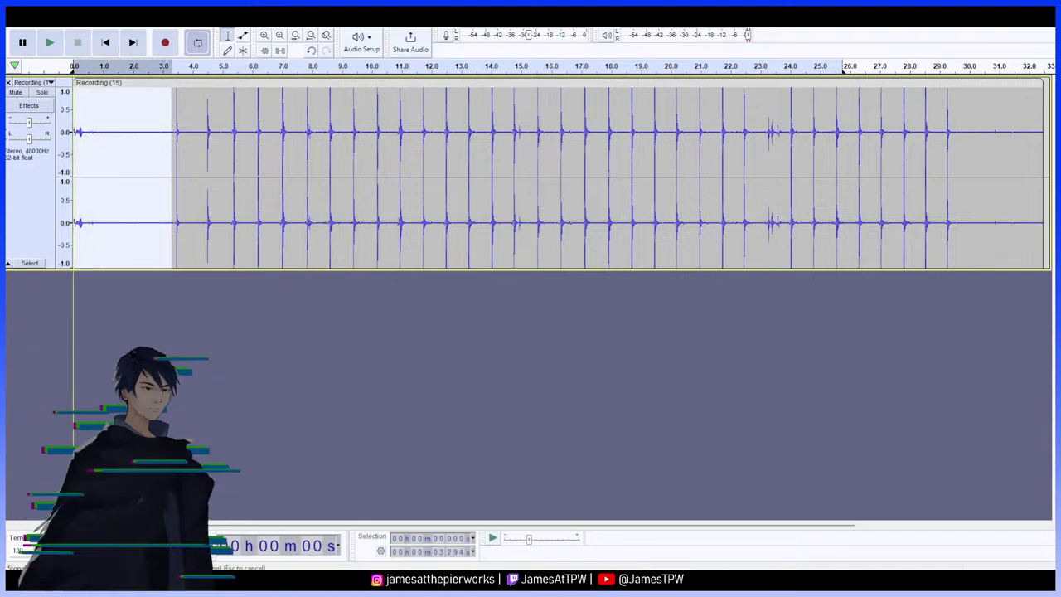
pyautogui.click(114, 129)
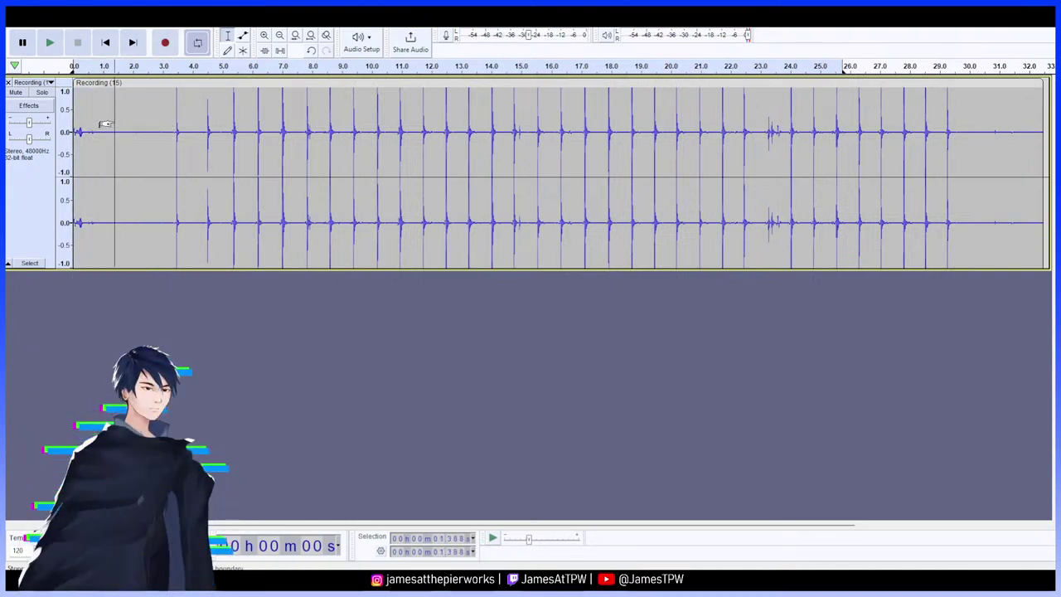
pyautogui.click(105, 128)
pyautogui.moveTo(104, 128); pyautogui.dragTo(72, 130)
pyautogui.press('Delete')
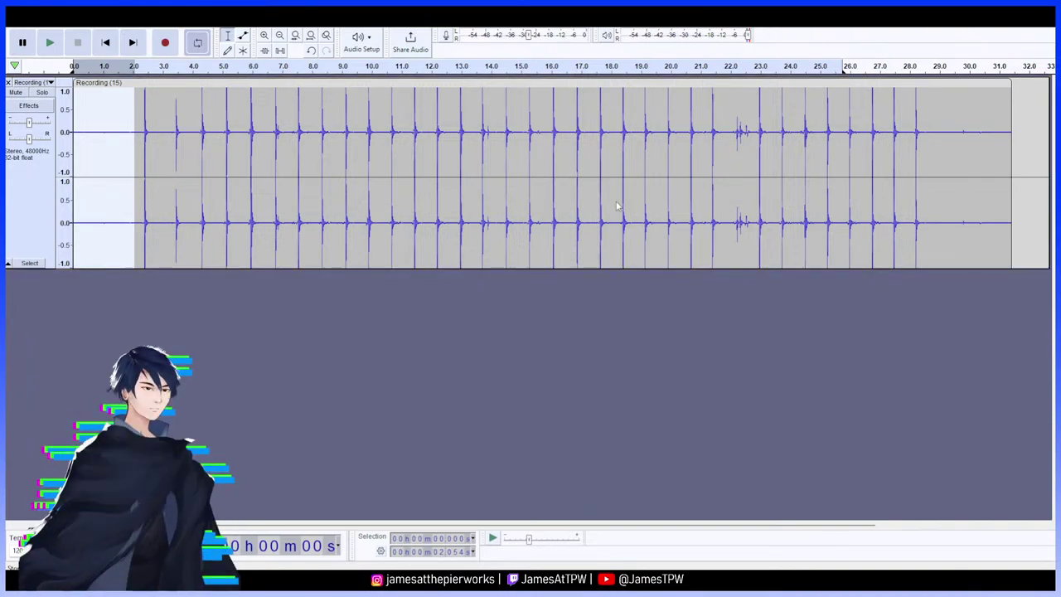
# Reduce noise across all of Recording (15) using its quiet first 2 s as the profile, and play from about 2 s to 9 s
pyautogui.doubleClick(547, 154)
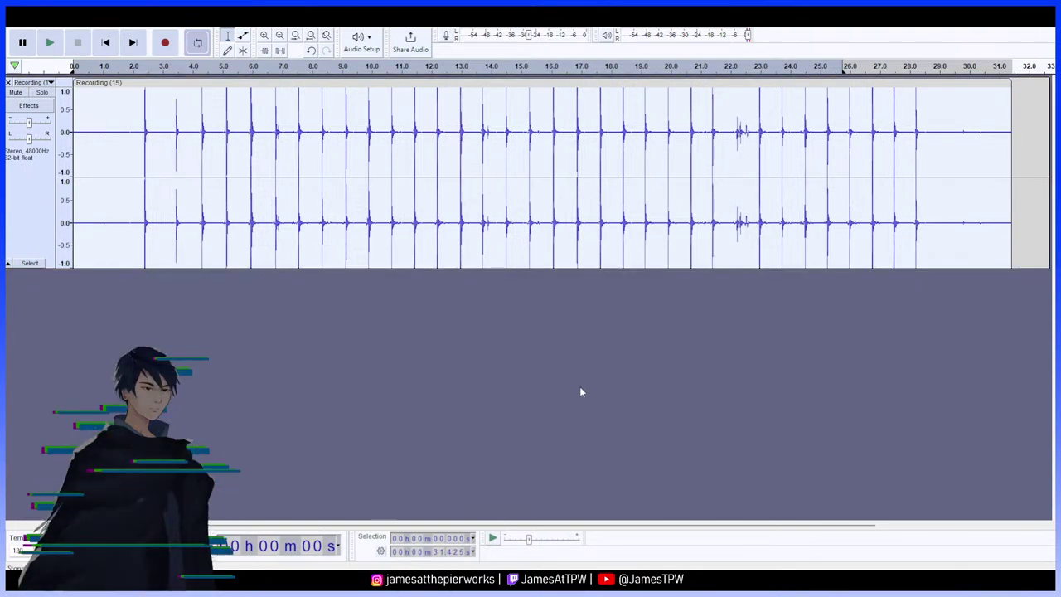
pyautogui.click(134, 133)
pyautogui.click(50, 42)
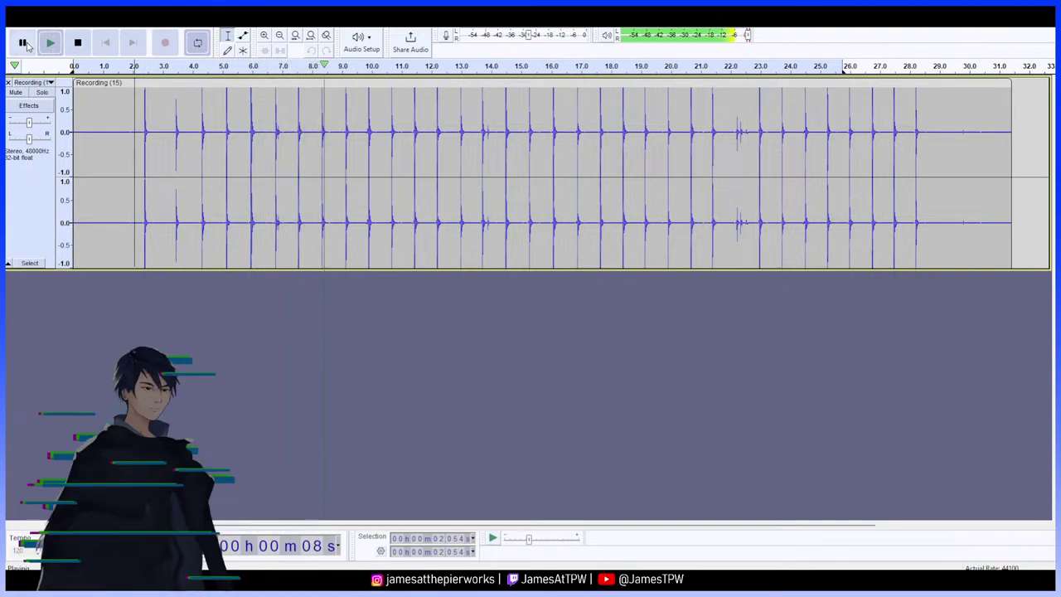
pyautogui.click(230, 134)
# Limit the peaks of the entire Recording (15) clip to about 0.65 and play the result
pyautogui.hotkey('ctrl', 'a')
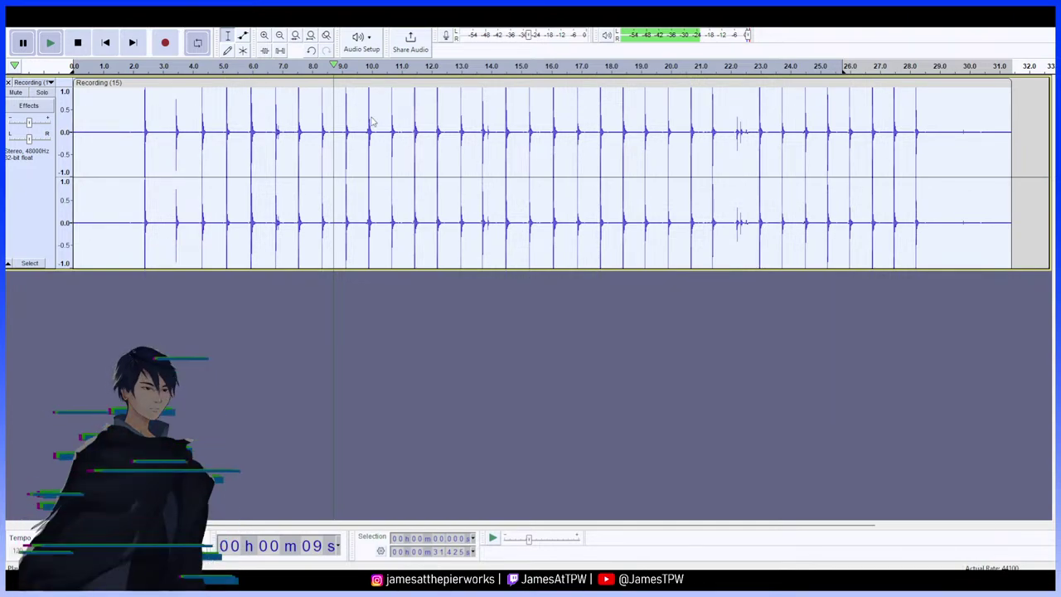
pyautogui.press('space')
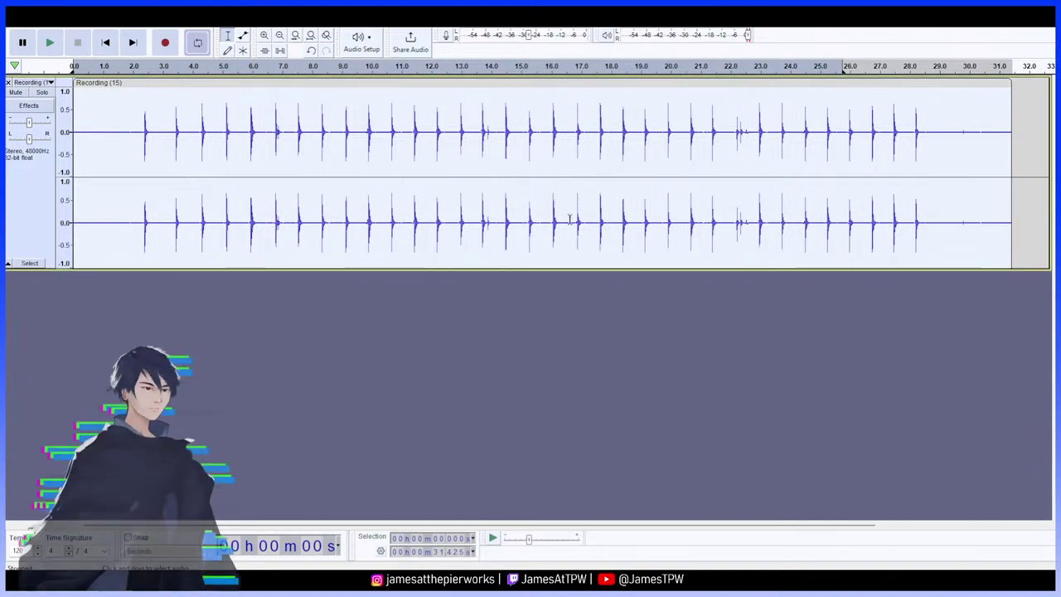
pyautogui.click(126, 120)
pyautogui.click(51, 43)
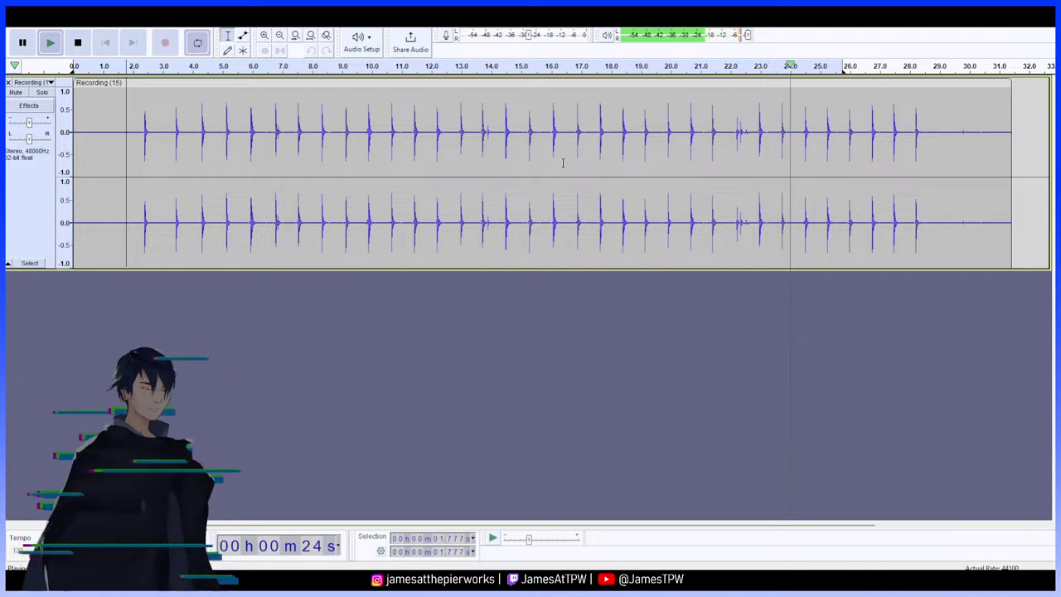
pyautogui.press('space')
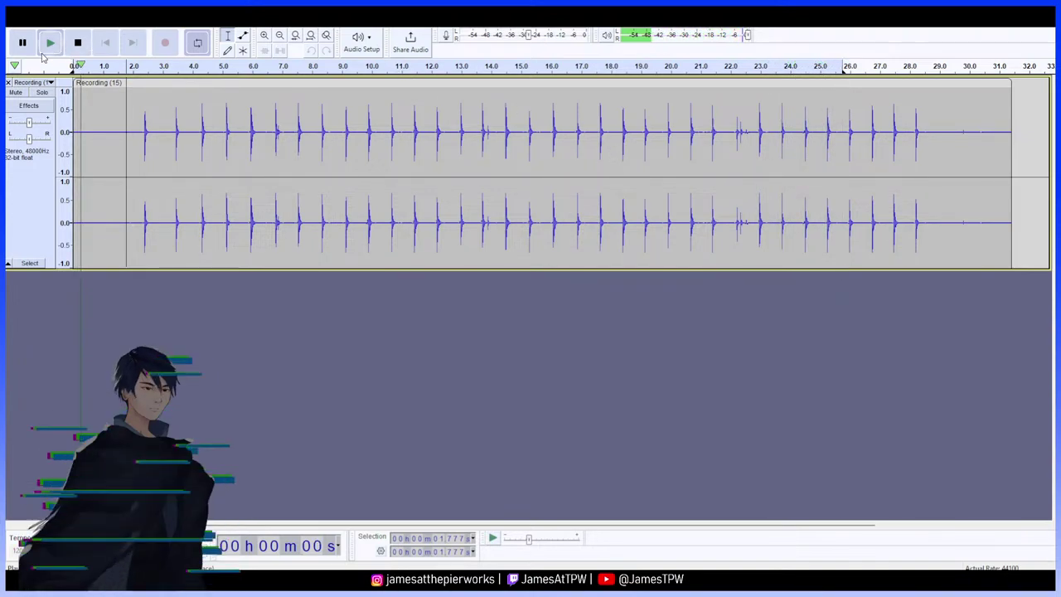
pyautogui.press('space')
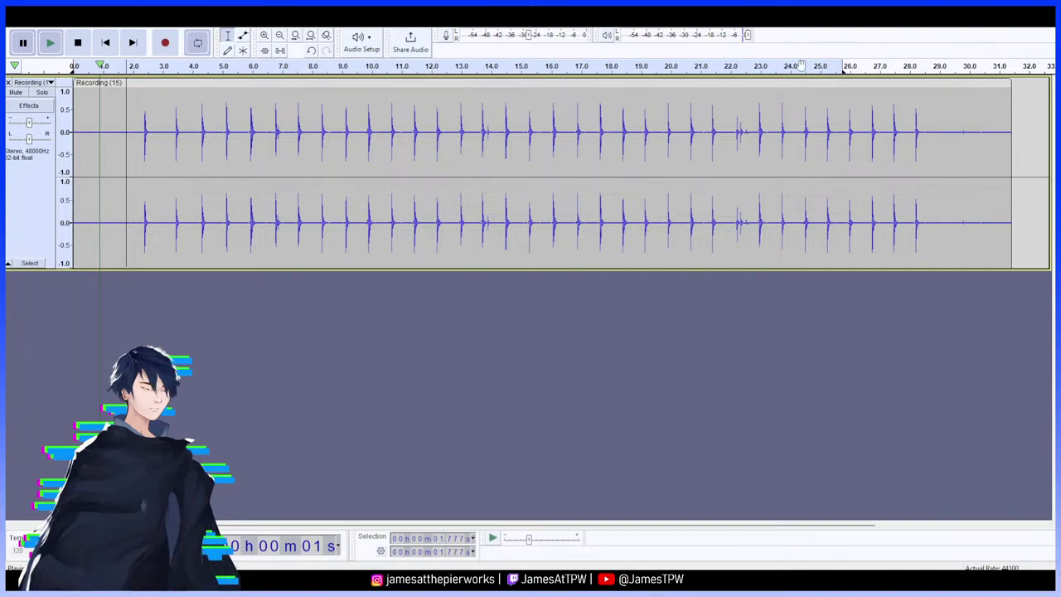
# Extend the playback loop to near the end of the clip at about 31 s and play from about 24.5 s
pyautogui.click(814, 94)
pyautogui.press('space')
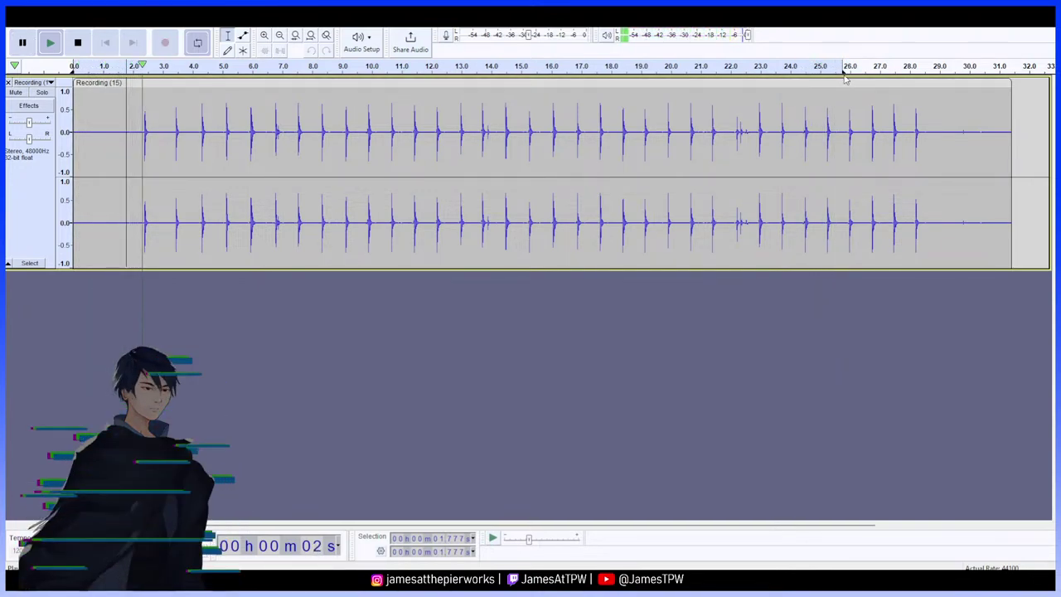
pyautogui.moveTo(844, 71); pyautogui.dragTo(1011, 75)
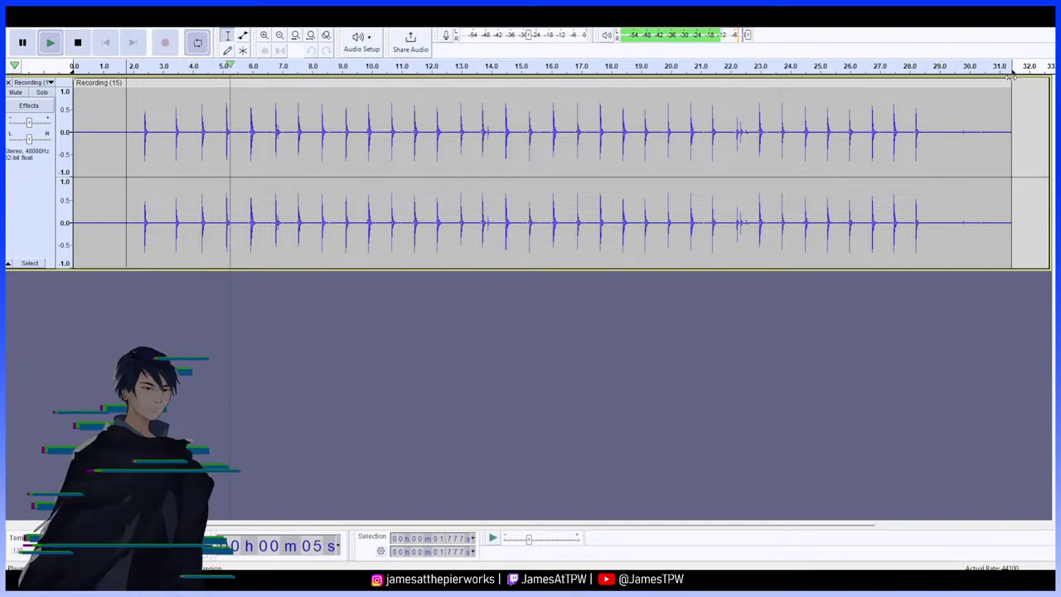
pyautogui.click(801, 70)
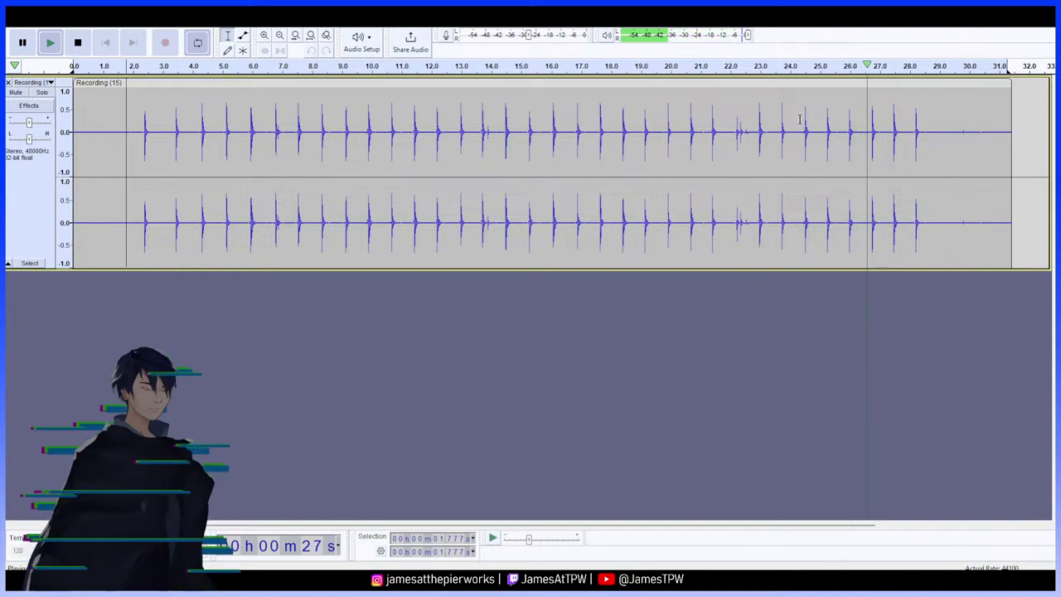
# Replay Recording (15) from about 22.8 s and delete its section between about 24.1 s and 25 s
pyautogui.click(756, 123)
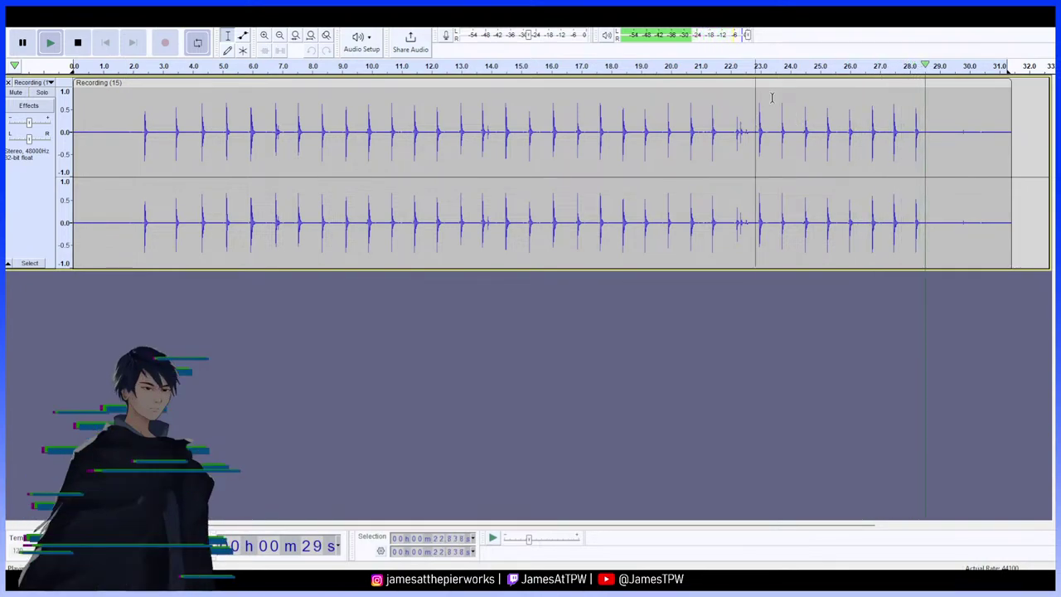
pyautogui.press('space')
pyautogui.press('space')
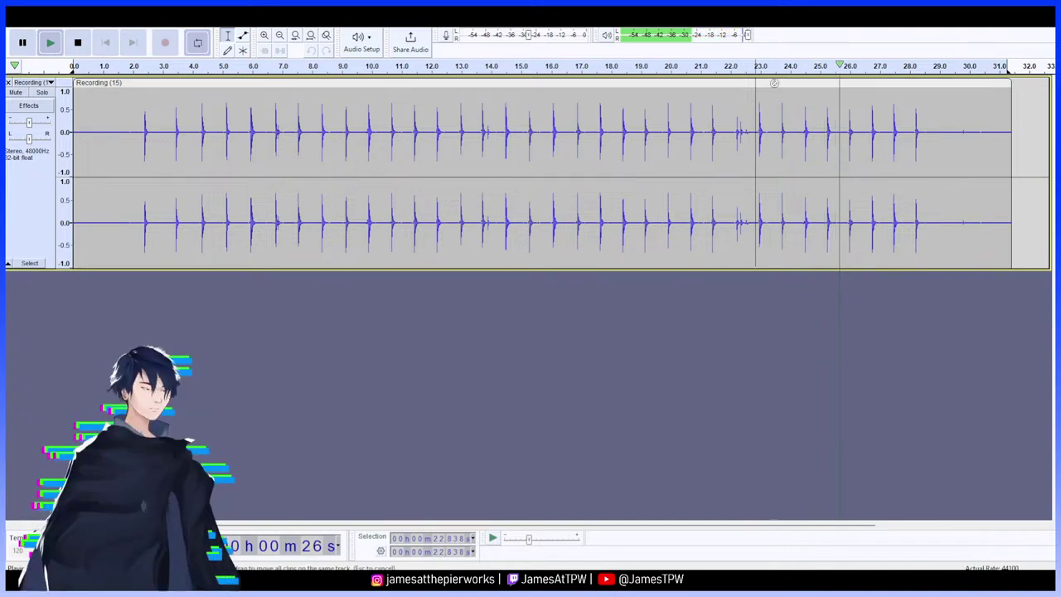
pyautogui.doubleClick(791, 122)
pyautogui.moveTo(793, 124); pyautogui.dragTo(819, 133)
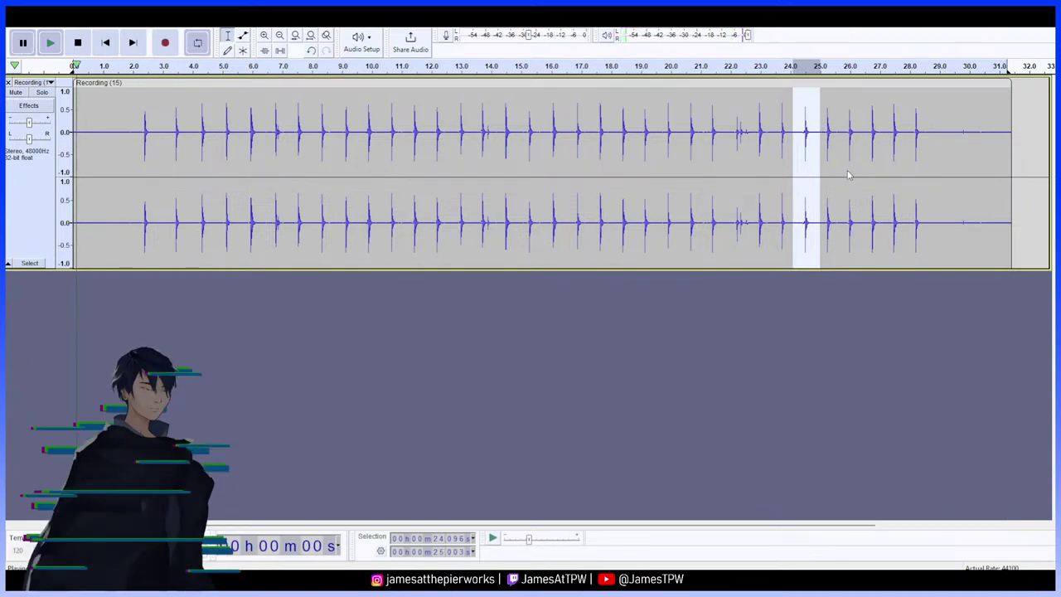
pyautogui.press('Delete')
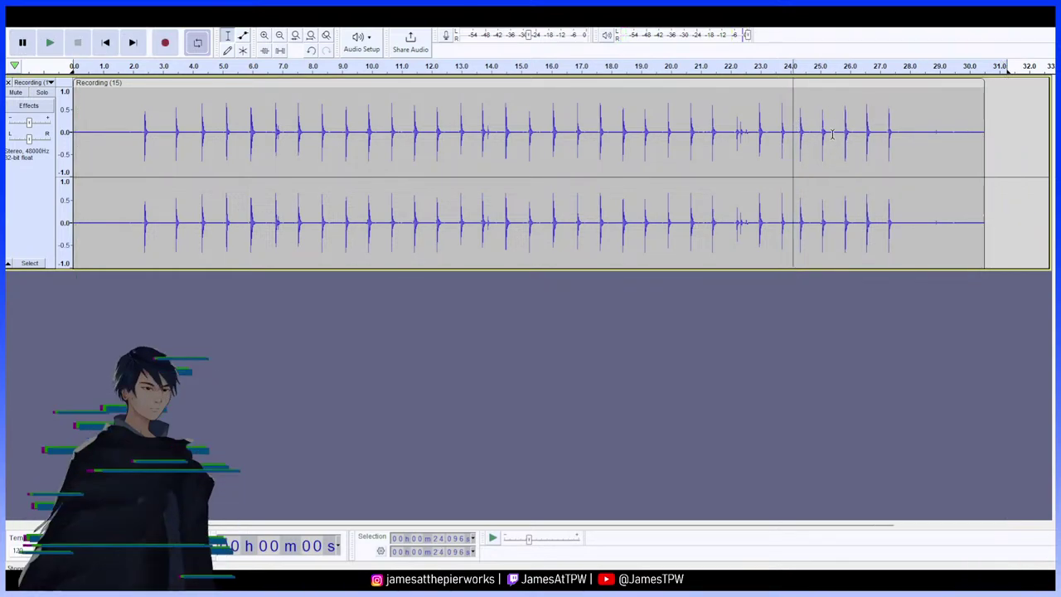
# Play the edited Recording (15) from about 14 s and pause at about 25 s
pyautogui.click(772, 134)
pyautogui.click(491, 138)
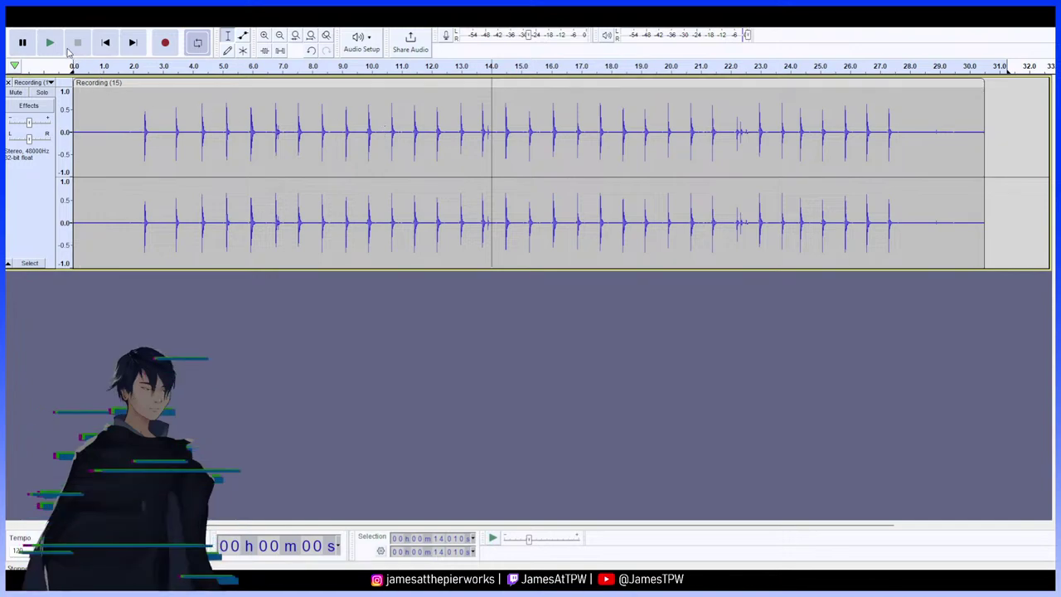
pyautogui.click(53, 45)
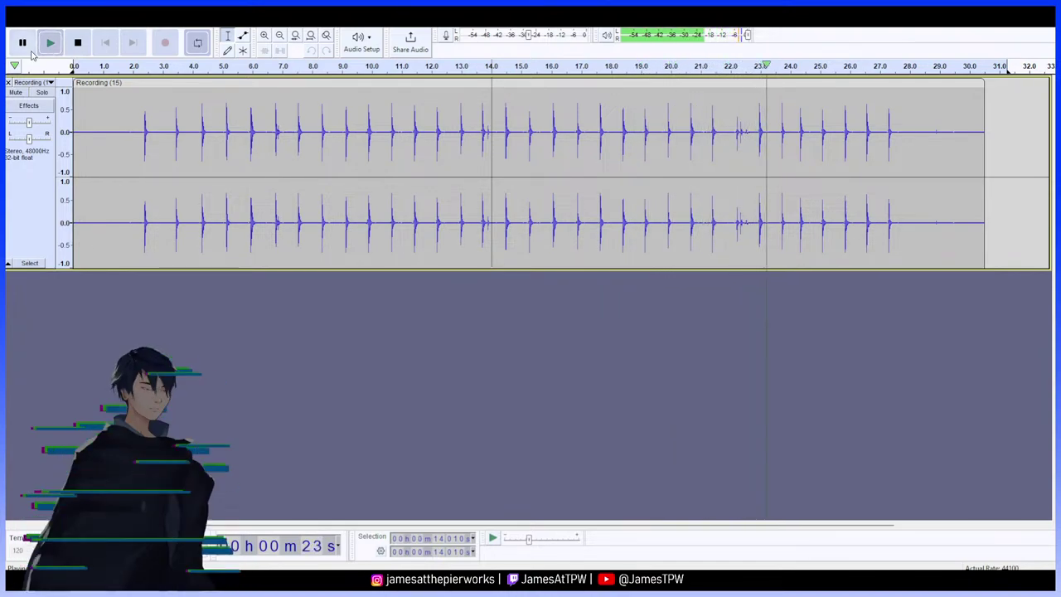
pyautogui.click(23, 43)
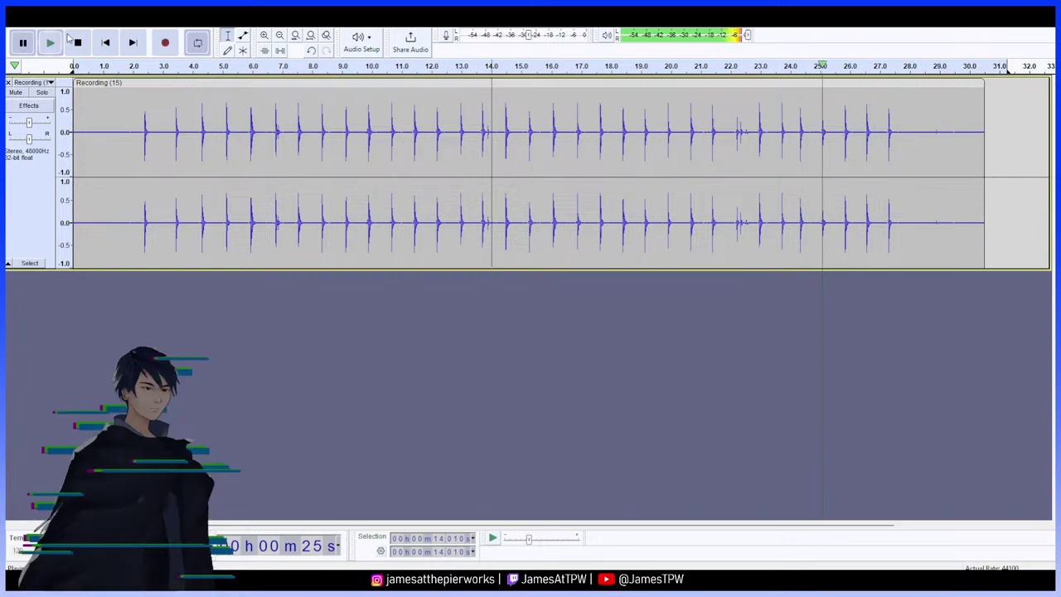
# Select all of Recording (15) and stop playback, then play it from about 2 s and pause at about 6 s
pyautogui.hotkey('ctrl', 'a')
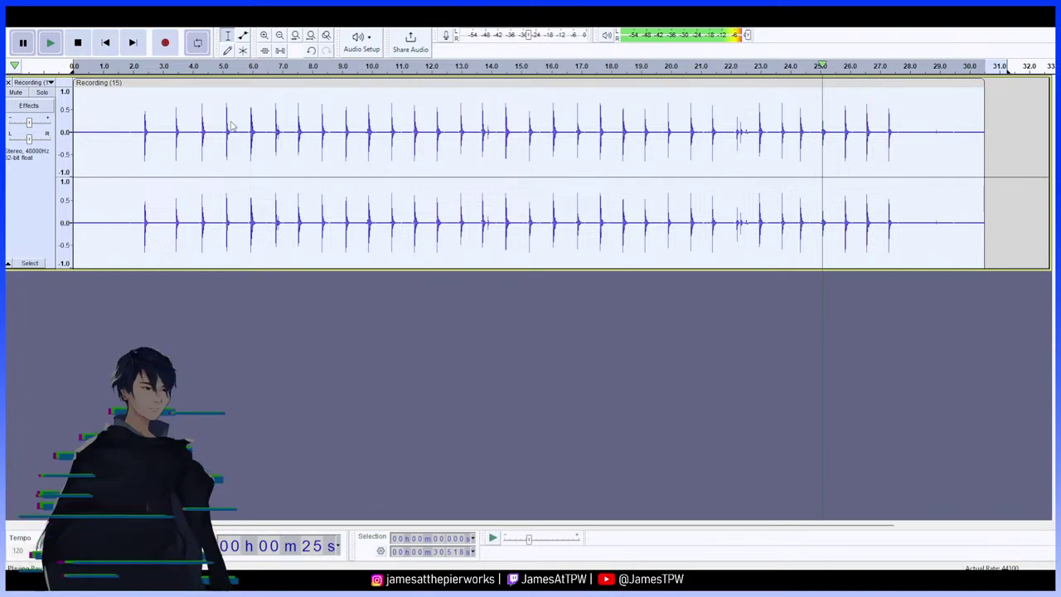
pyautogui.press('space')
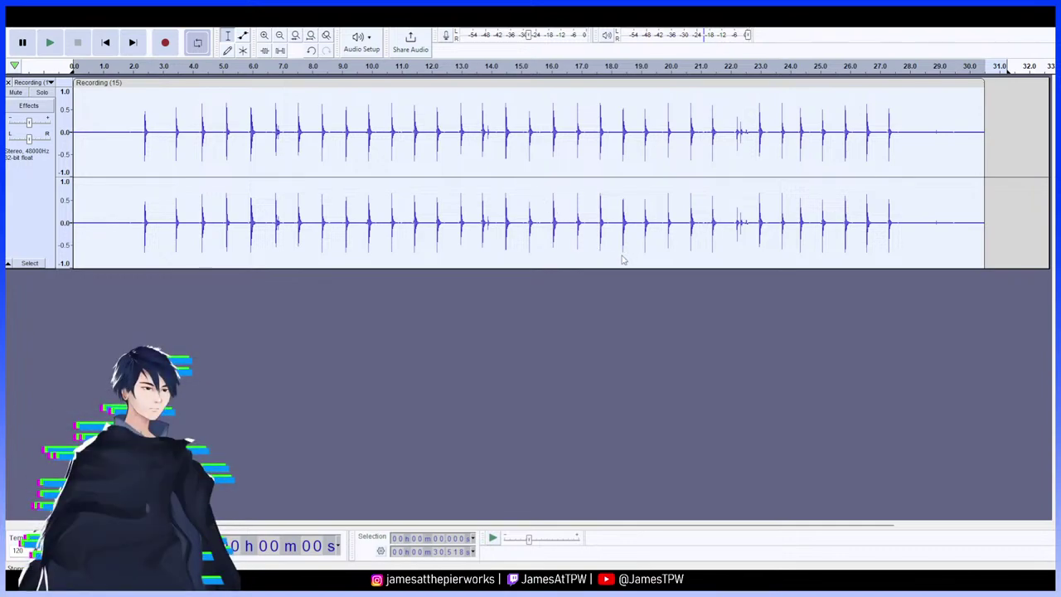
pyautogui.click(285, 124)
pyautogui.click(155, 116)
pyautogui.click(134, 113)
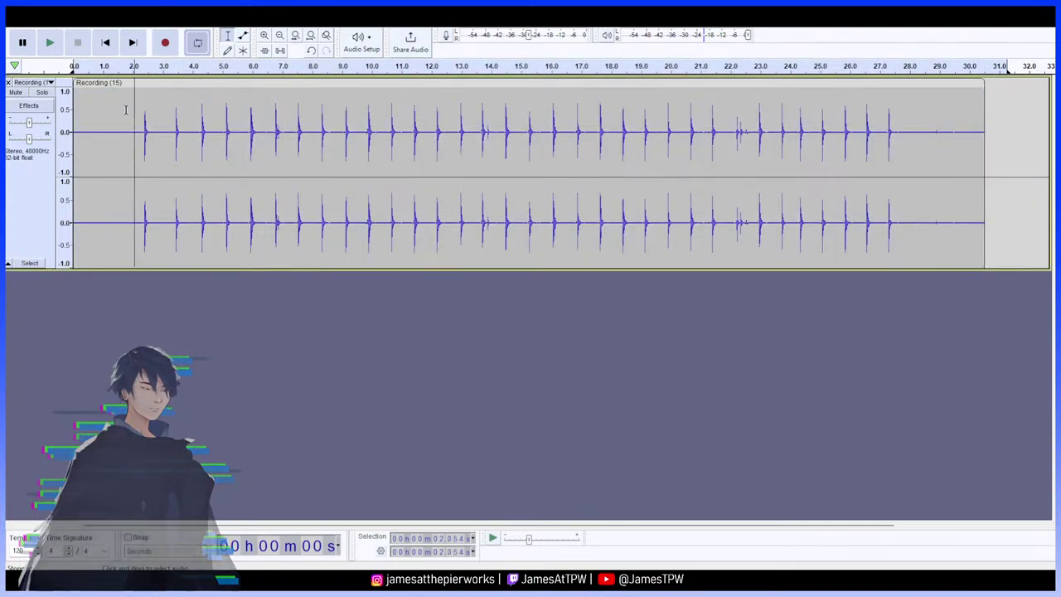
pyautogui.click(49, 43)
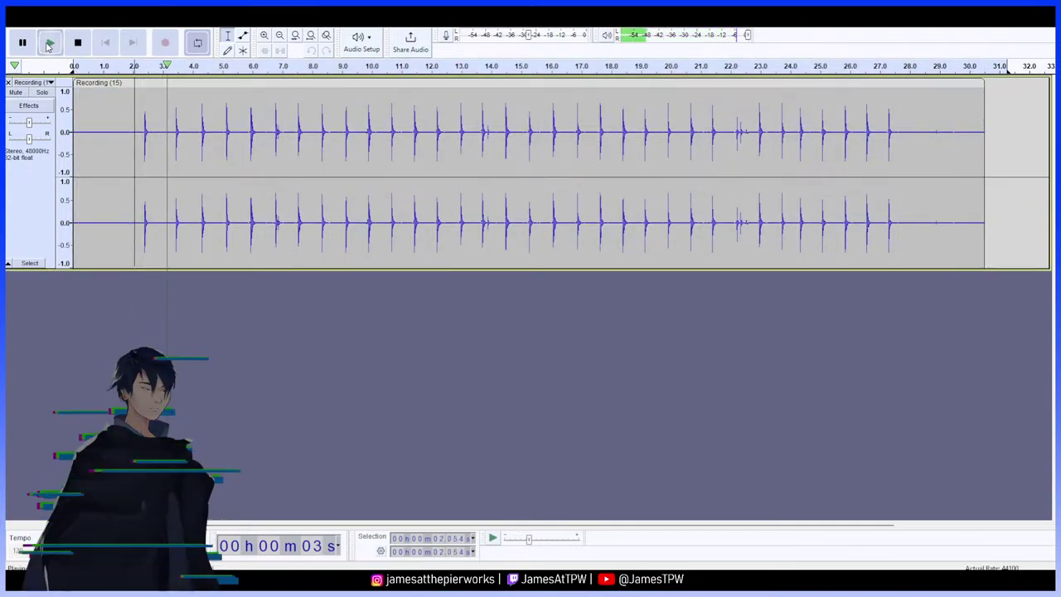
pyautogui.click(30, 46)
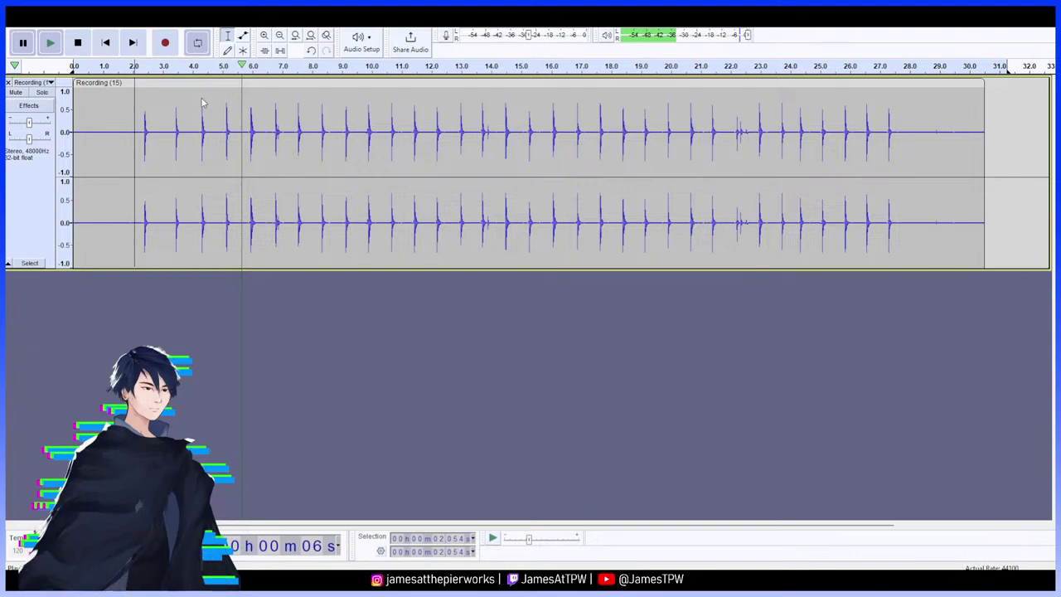
# Stop playback and add Recording (16) as a second track below Recording (15)
pyautogui.press('space')
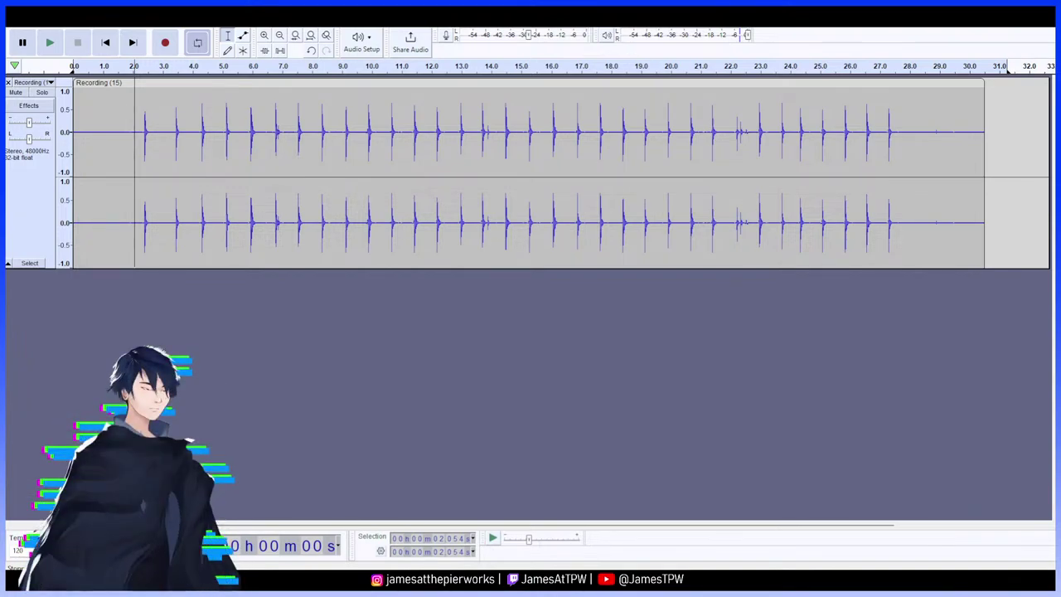
pyautogui.click(168, 277)
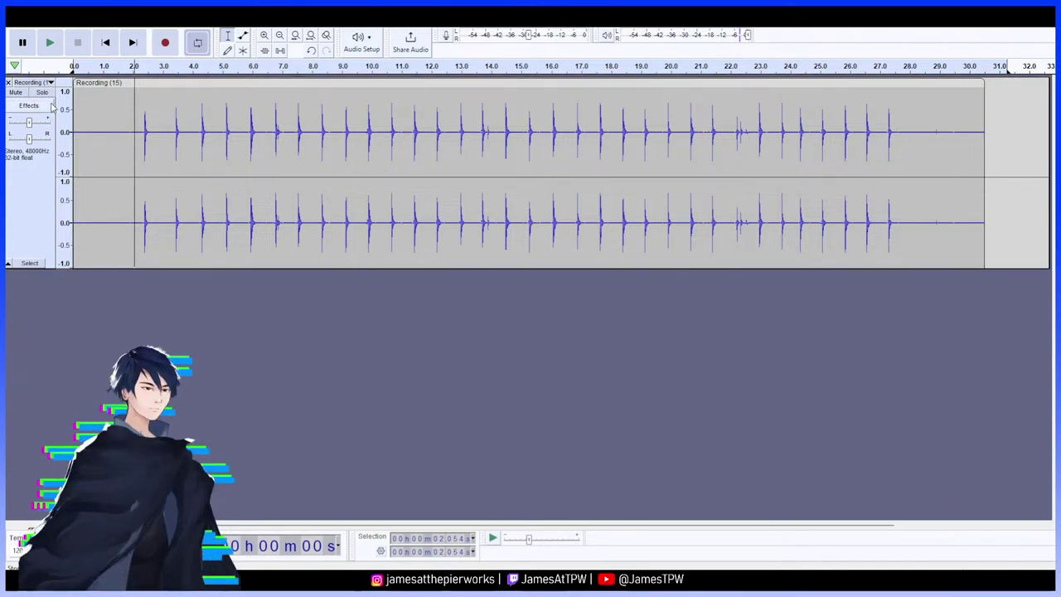
pyautogui.click(292, 274)
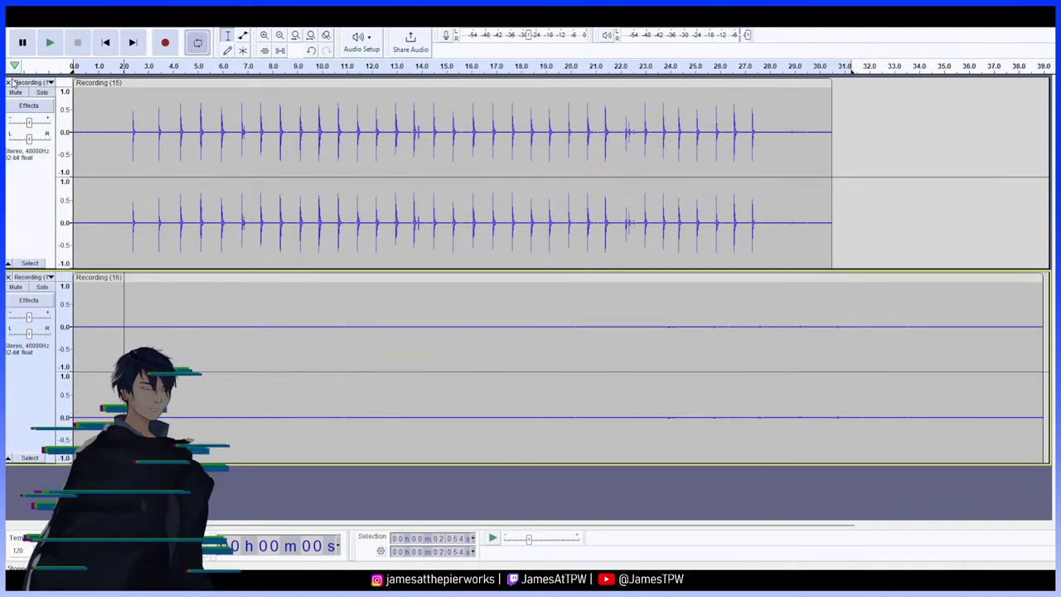
# Remove the Recording (15) track, play Recording (16) from about 2 s and pause at about 4 s
pyautogui.click(9, 83)
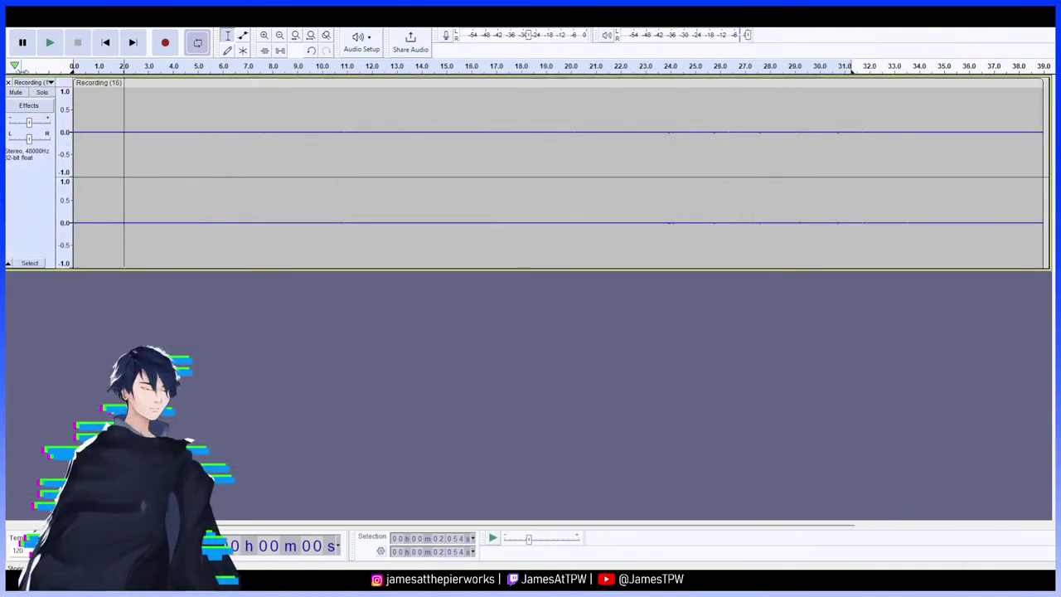
pyautogui.click(48, 50)
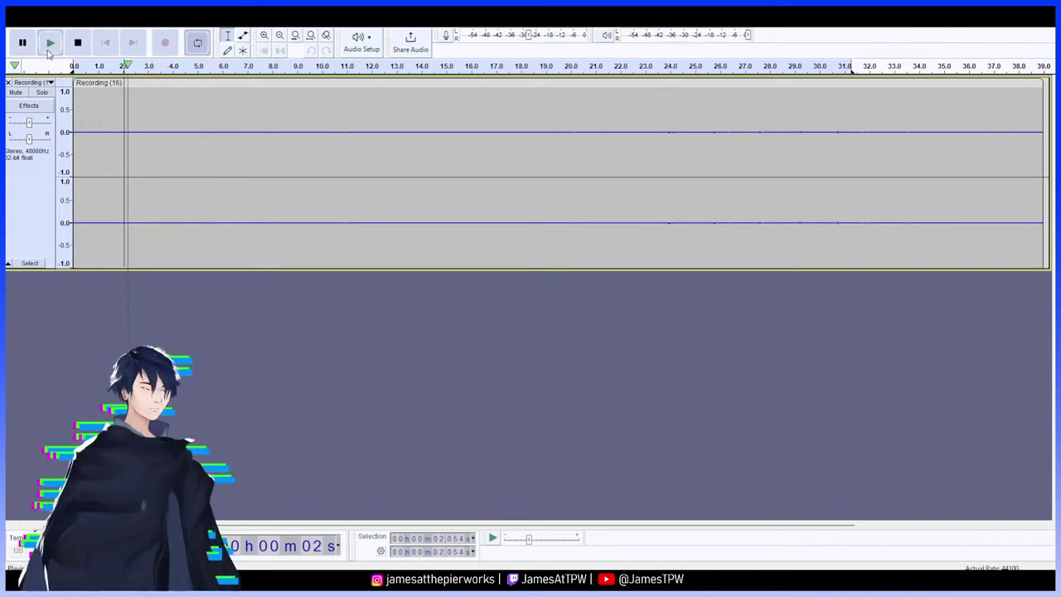
pyautogui.press('p')
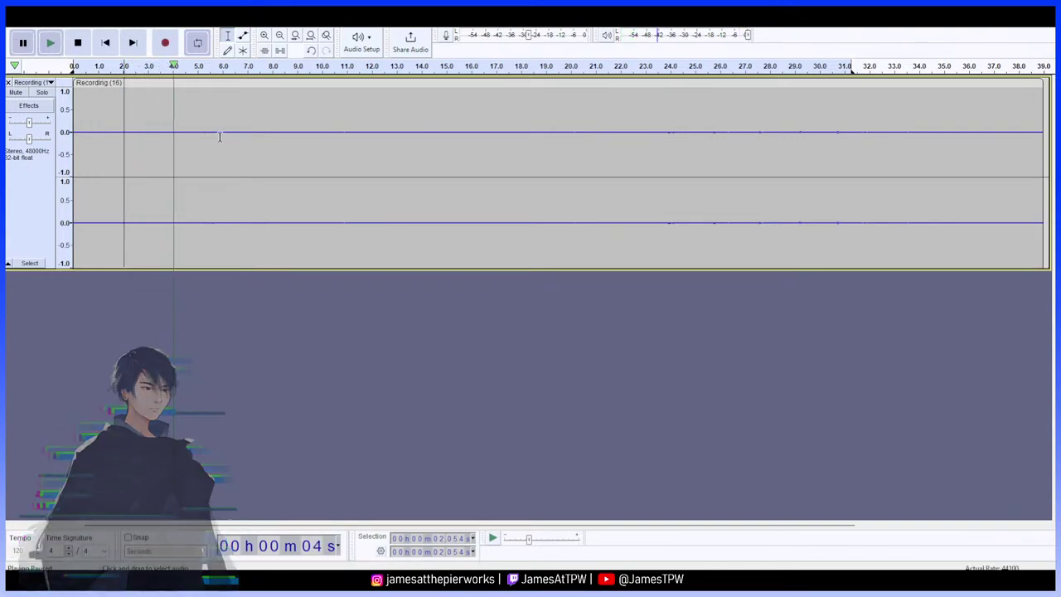
# Select all of Recording (16), stop playback and amplify the whole recording
pyautogui.doubleClick(246, 143)
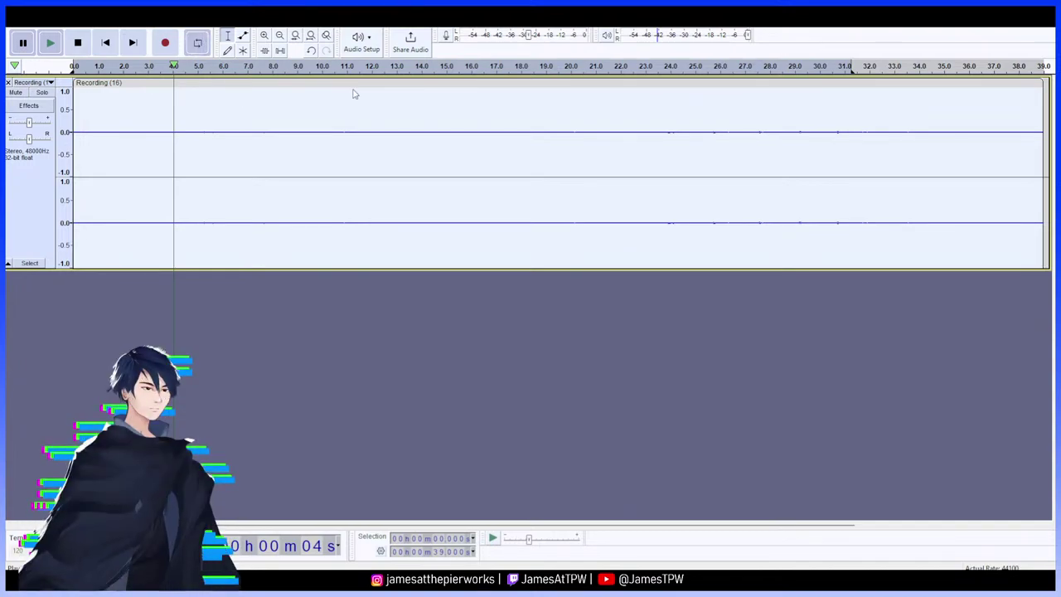
pyautogui.press('space')
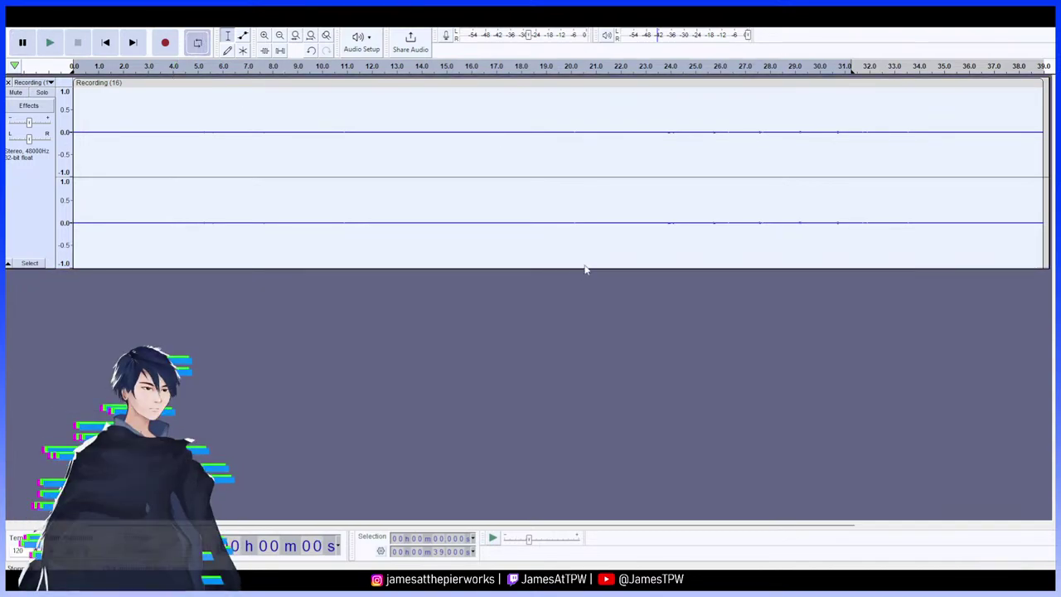
pyautogui.hotkey('ctrl', 'r')
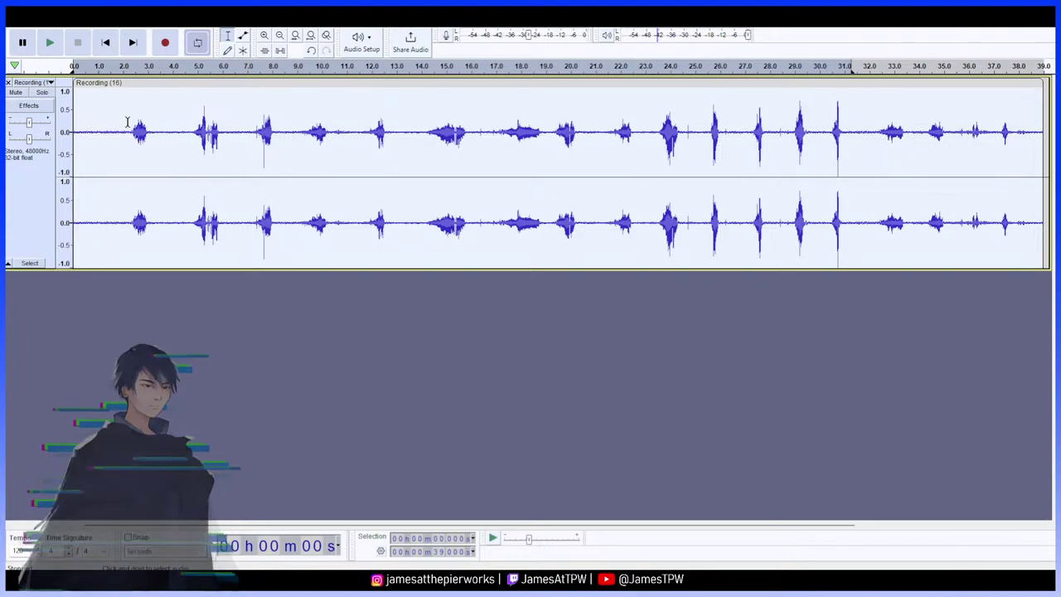
# Play the amplified Recording (16) from about 0.9 s and pause at about 8.5 s
pyautogui.click(96, 129)
pyautogui.click(52, 42)
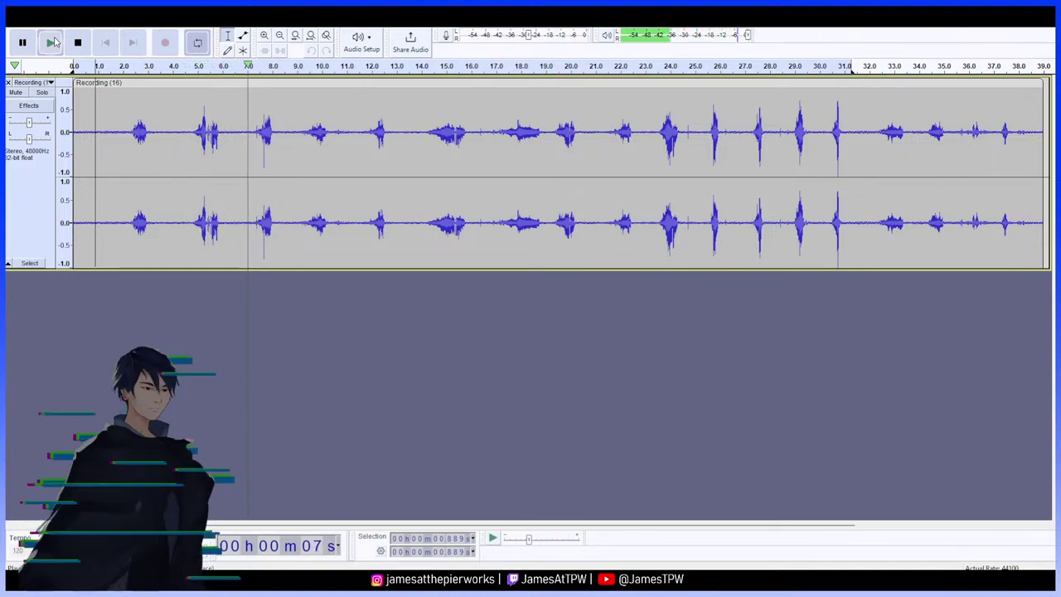
pyautogui.click(53, 43)
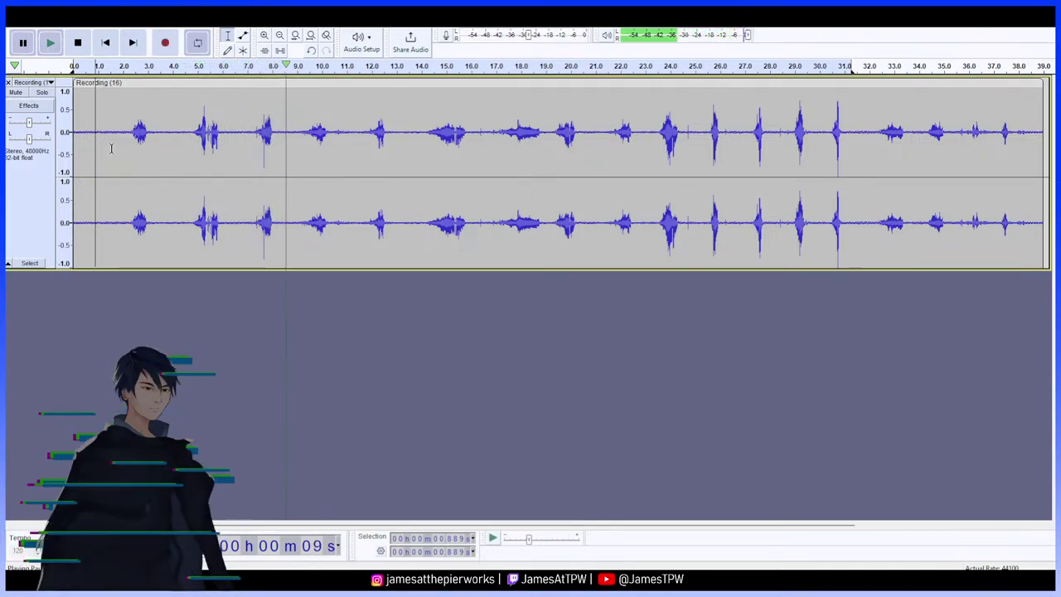
# Reduce noise across all of Recording (16), using its first 2.1 s as the noise profile
pyautogui.moveTo(126, 132); pyautogui.dragTo(73, 132)
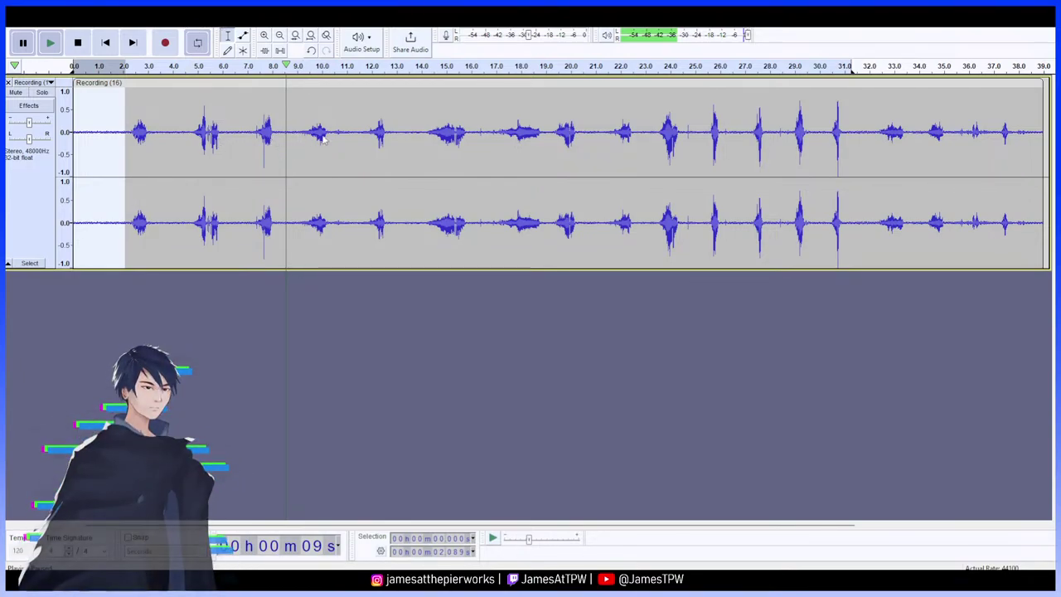
pyautogui.press('space')
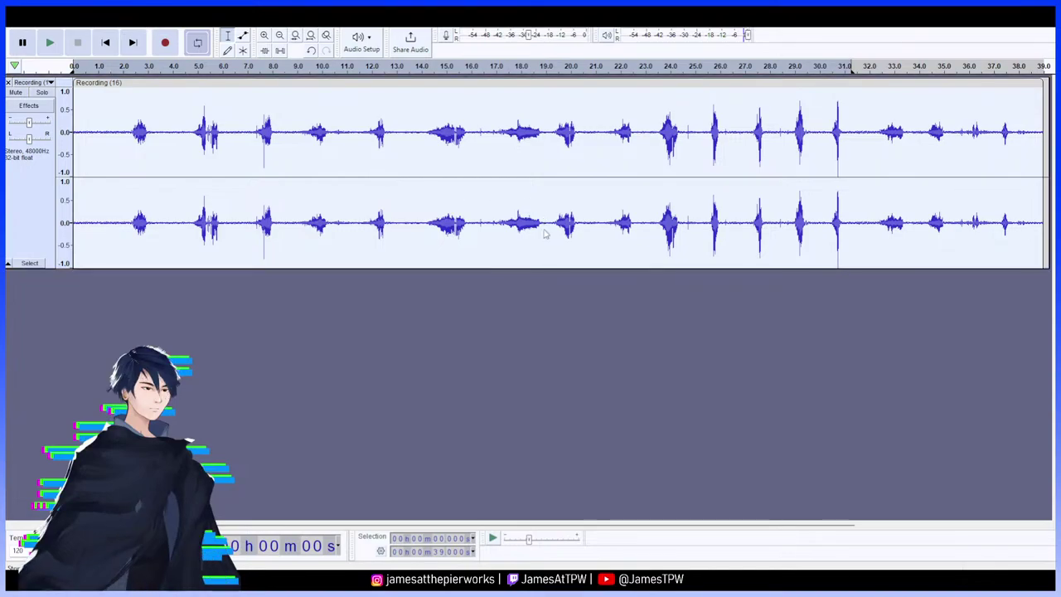
pyautogui.click(89, 116)
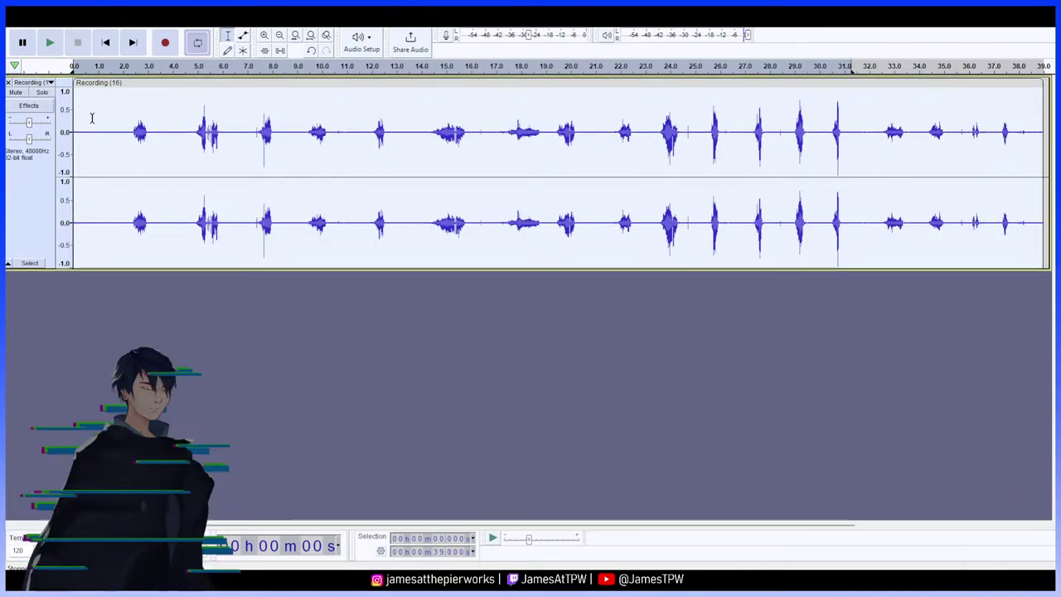
# Play the noise-reduced Recording (16) from about 0.9 s to about 37 s and stop playback
pyautogui.click(109, 130)
pyautogui.click(50, 41)
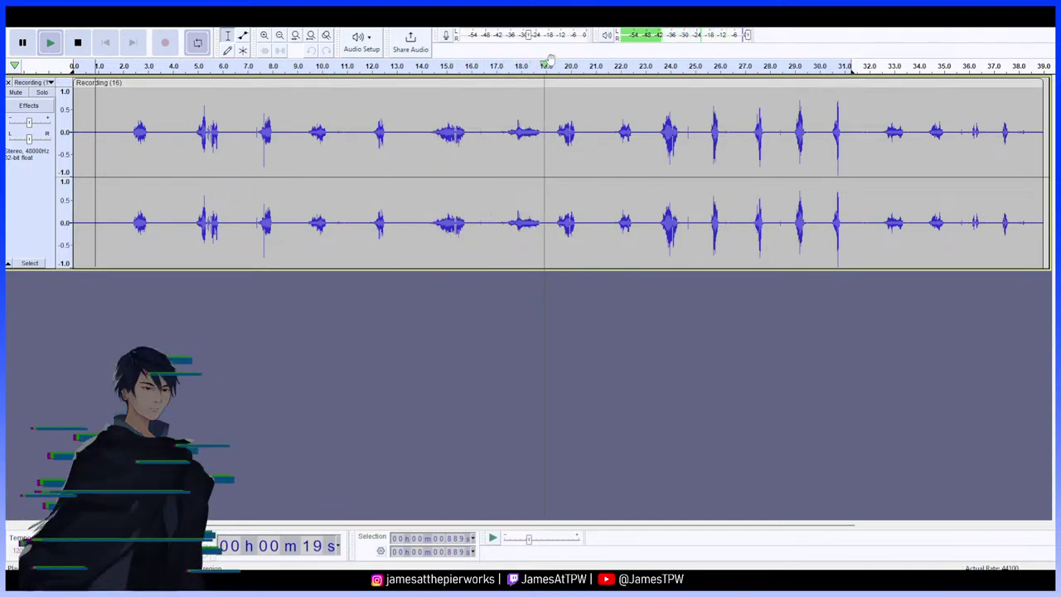
pyautogui.moveTo(522, 91); pyautogui.dragTo(360, 98)
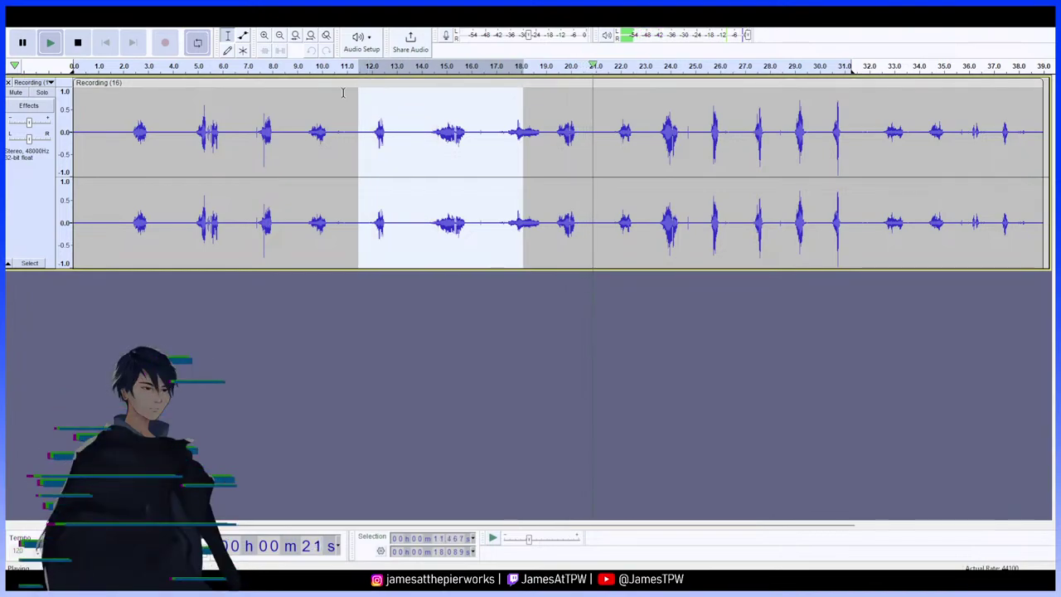
pyautogui.click(326, 99)
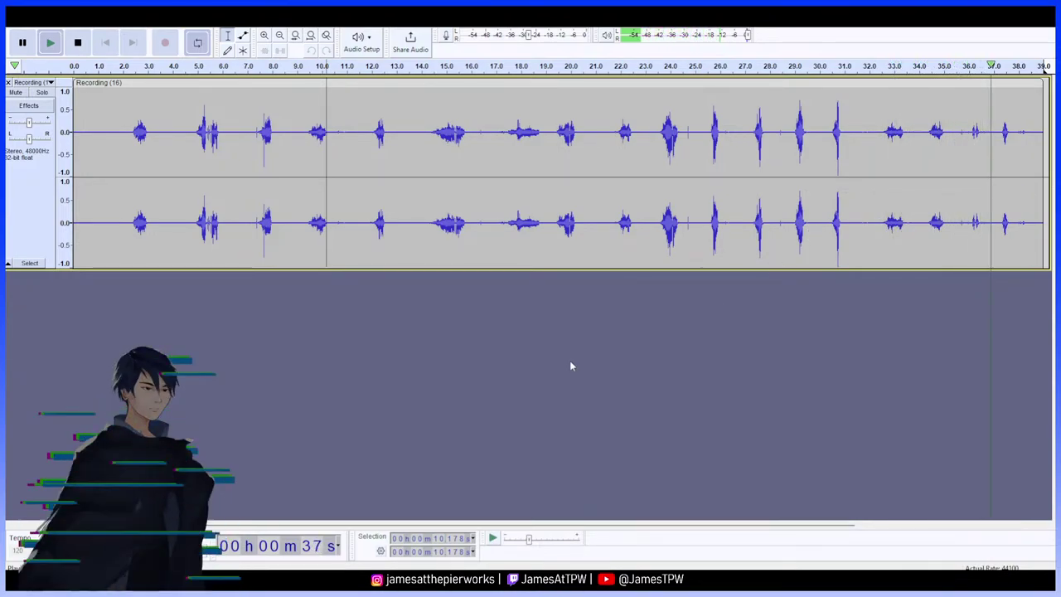
pyautogui.press('space')
# Delete the end of Recording (16) from about 35.5 s onward
pyautogui.moveTo(956, 133)
pyautogui.mouseDown()
pyautogui.moveTo(1046, 135)
pyautogui.moveTo(952, 136)
pyautogui.moveTo(961, 137)
pyautogui.mouseUp()
pyautogui.press('Delete')
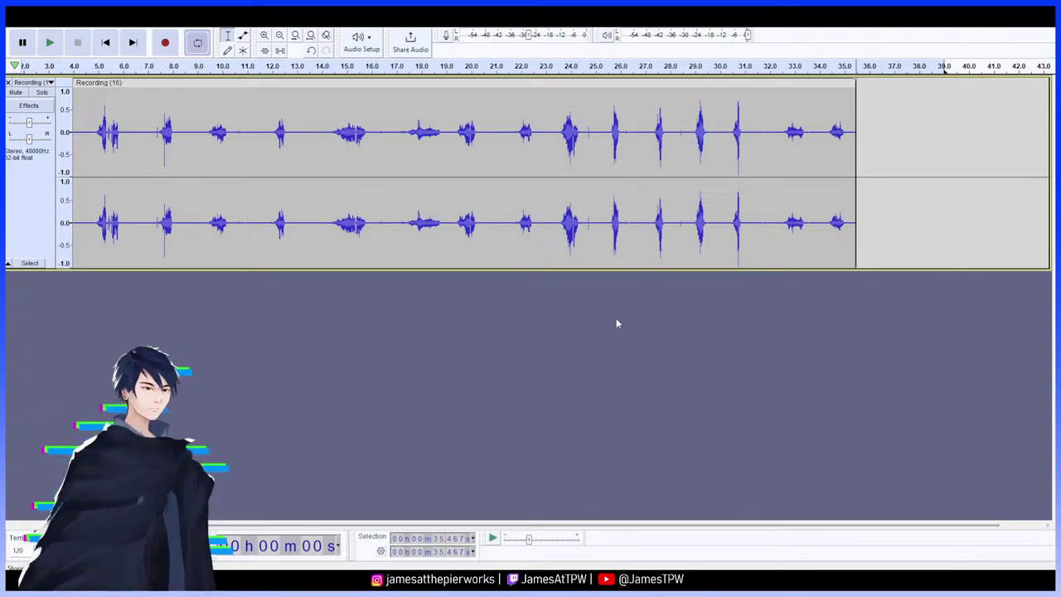
pyautogui.moveTo(550, 526); pyautogui.dragTo(351, 504)
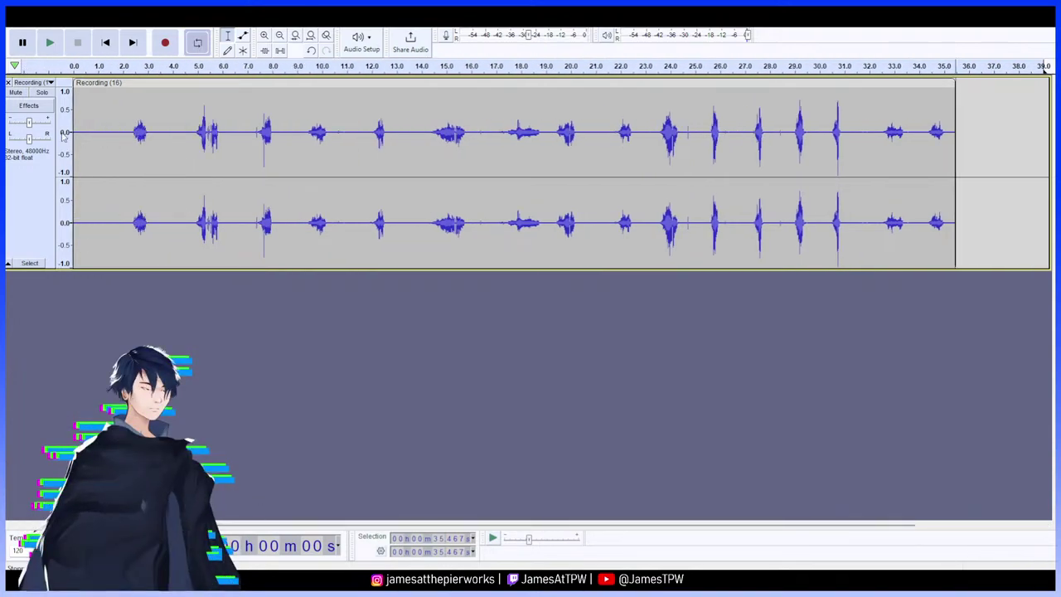
# Select about 0.1 s to 1.8 s of Recording (16), start playback, pause at about 6 s and stop
pyautogui.moveTo(119, 137); pyautogui.dragTo(77, 137)
pyautogui.press('space')
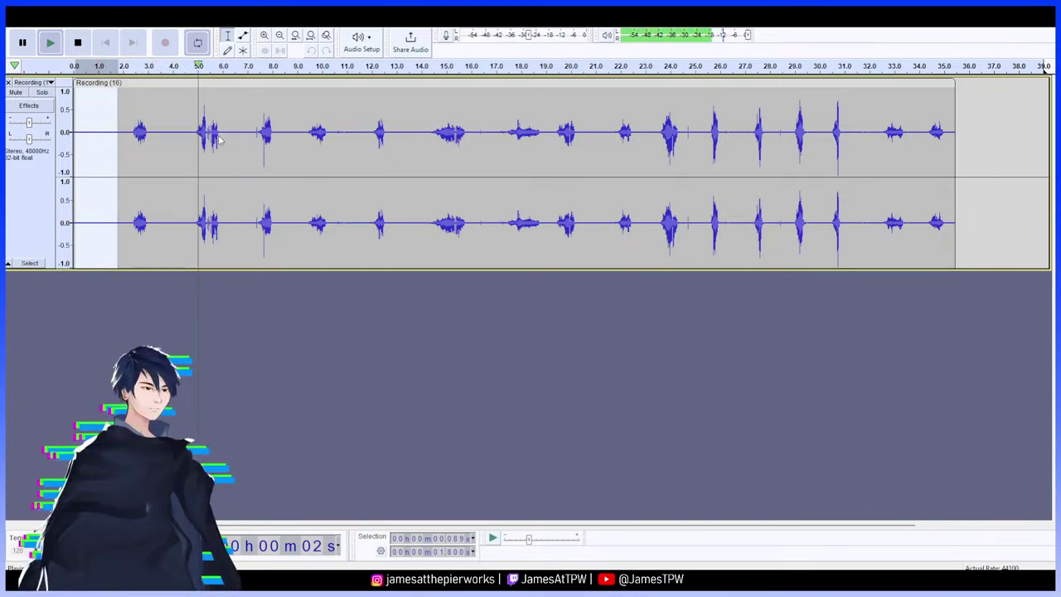
pyautogui.click(22, 43)
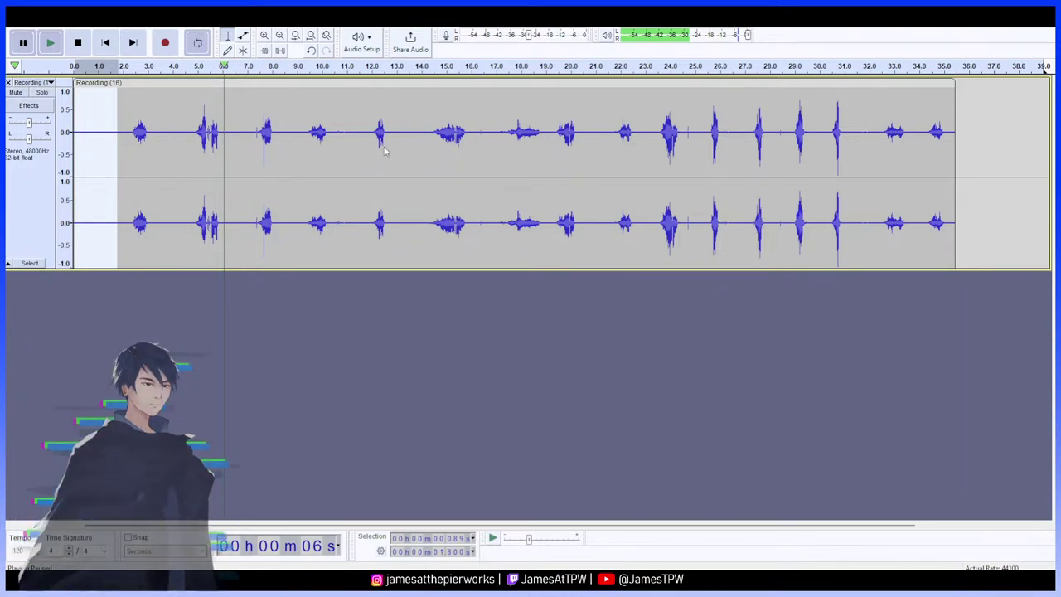
pyautogui.press('space')
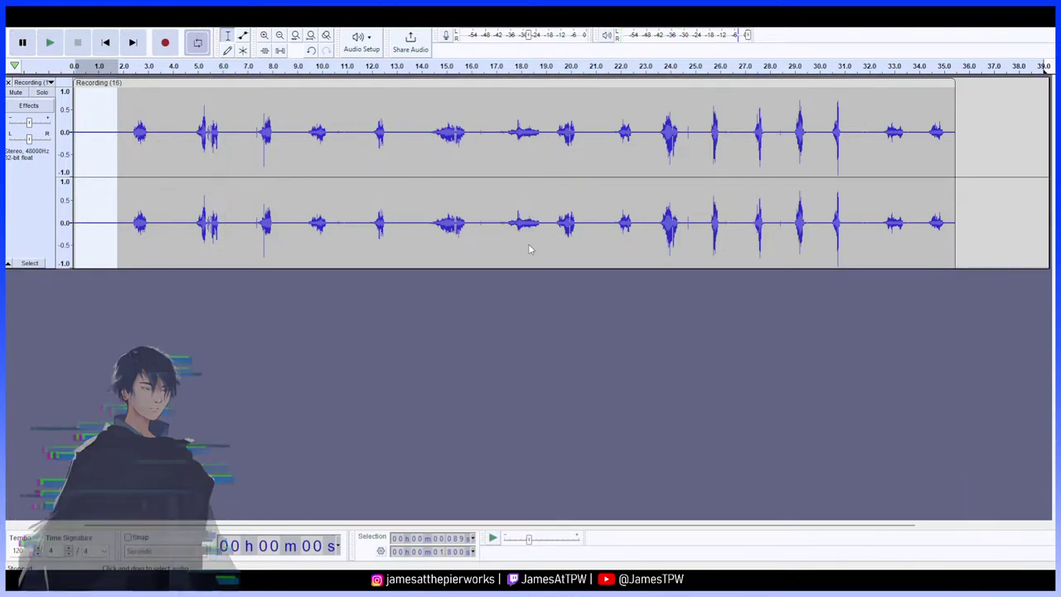
# Select all of Recording (16), play it from the start and pause at about 13.4 s
pyautogui.doubleClick(115, 139)
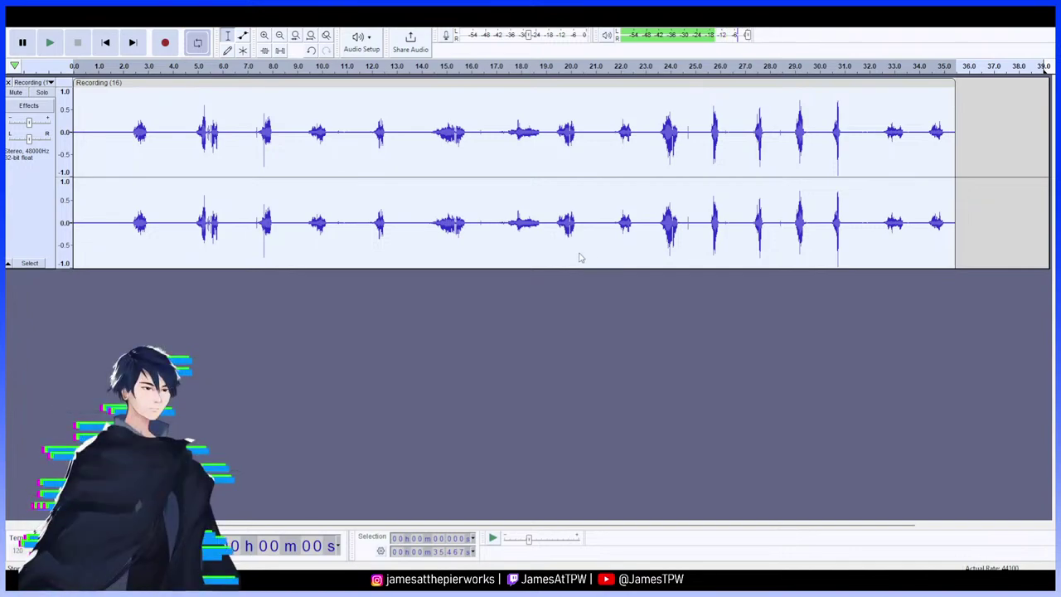
pyautogui.click(169, 202)
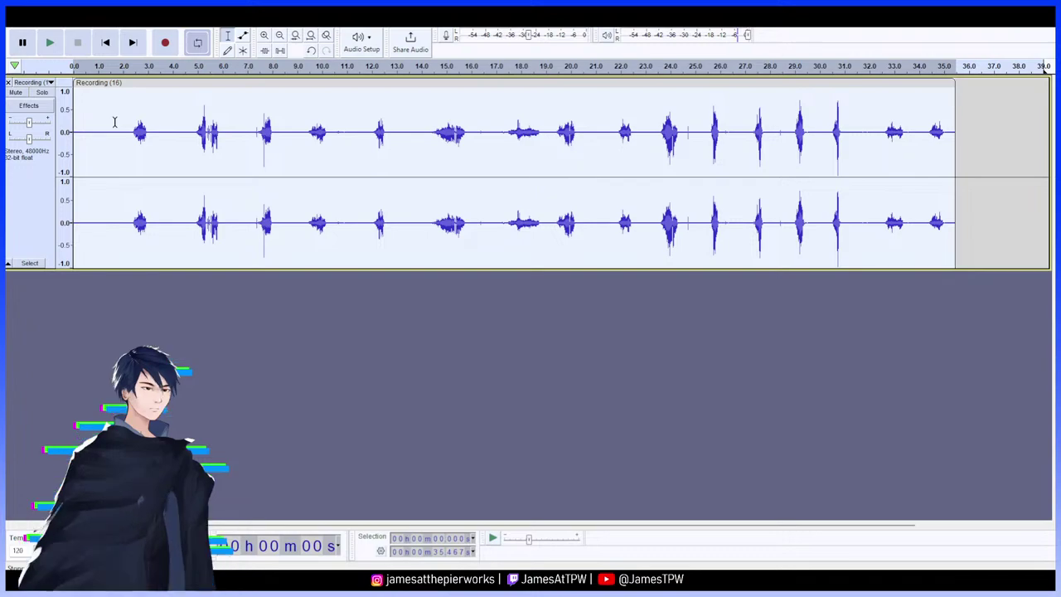
pyautogui.click(49, 42)
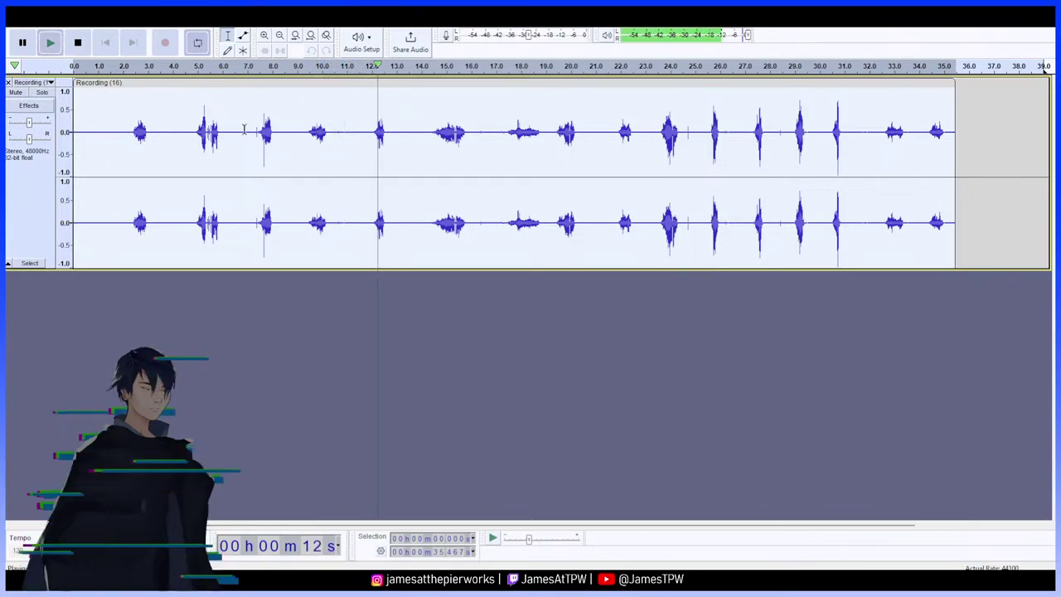
pyautogui.click(24, 43)
# Delete the section of Recording (16) between about 10.6 s and 11.1 s and play on to about 18 s
pyautogui.moveTo(349, 130); pyautogui.dragTo(335, 130)
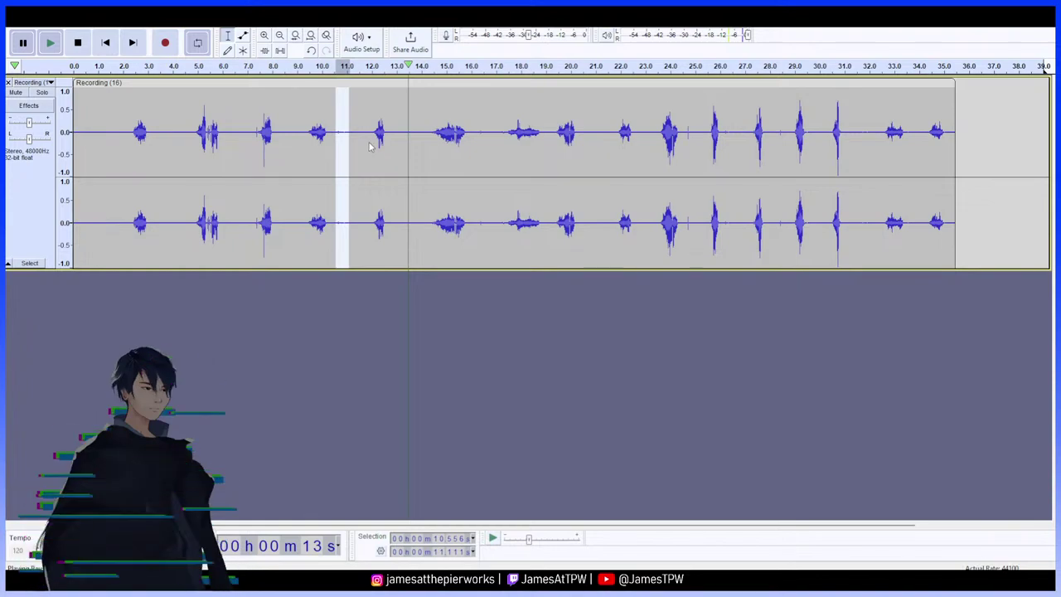
pyautogui.press('Delete')
pyautogui.click(50, 43)
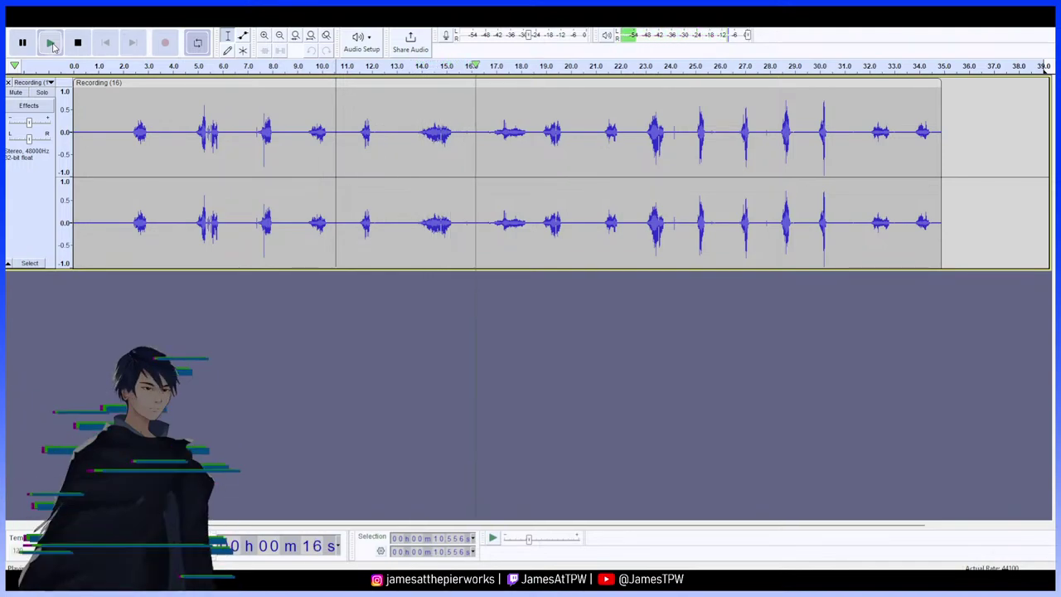
pyautogui.click(53, 44)
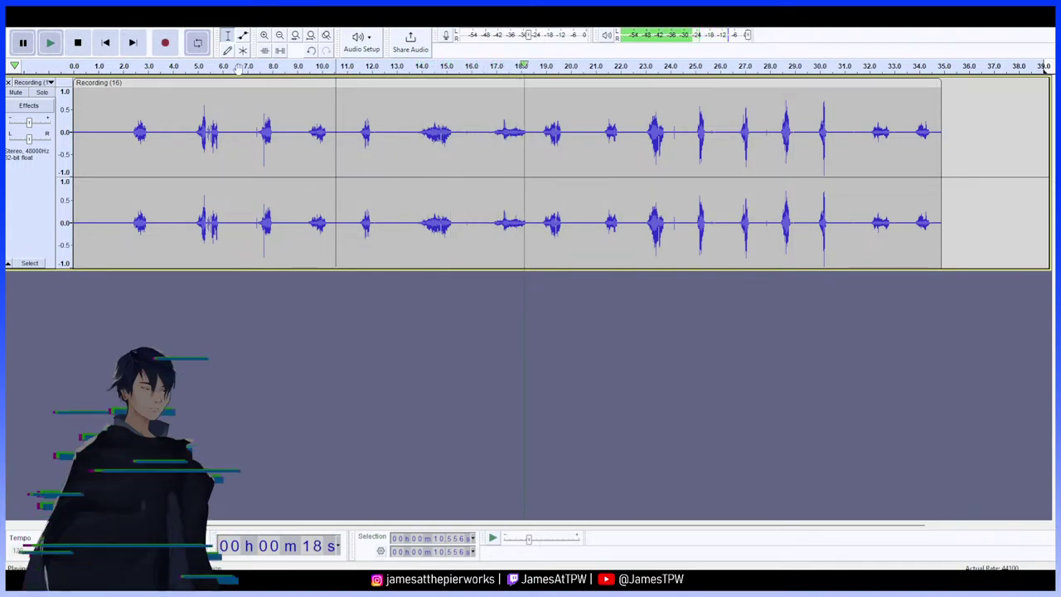
# Delete the section of Recording (16) between about 15.7 s and 16.2 s and play on to about 31 s
pyautogui.moveTo(477, 134); pyautogui.dragTo(465, 133)
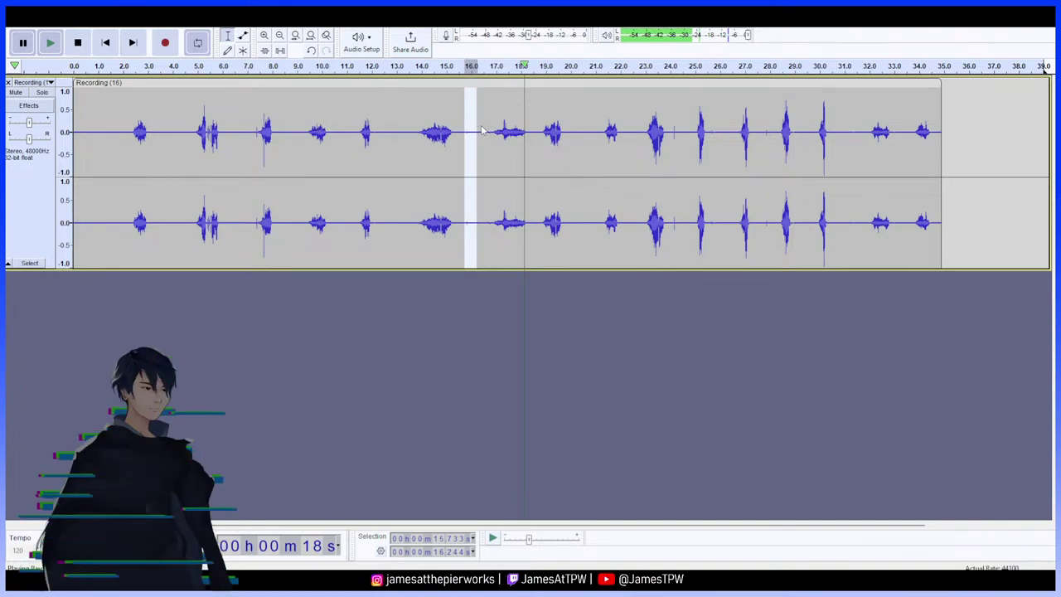
pyautogui.press('Delete')
pyautogui.click(61, 47)
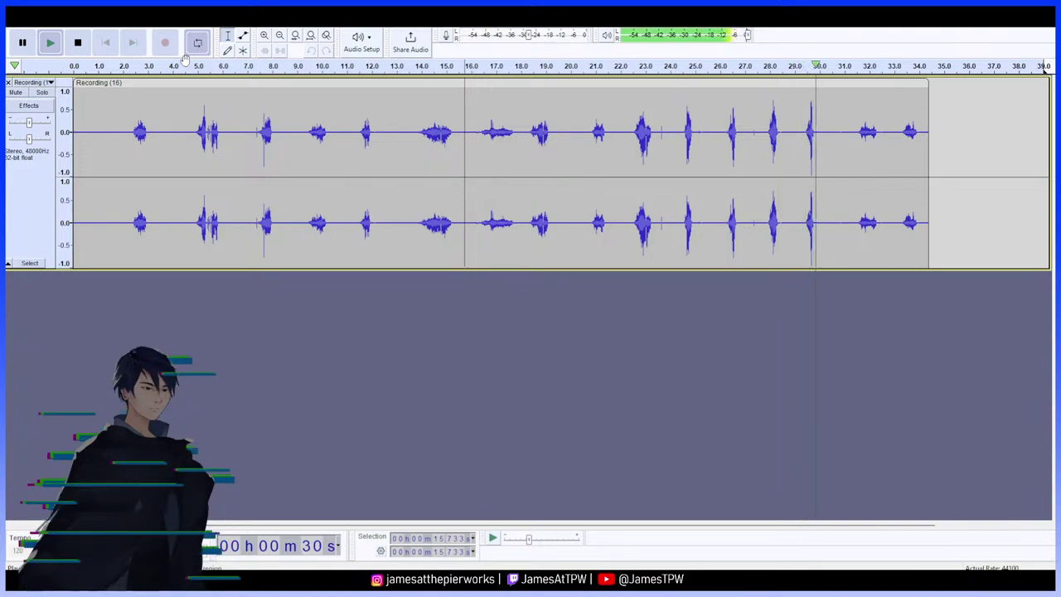
pyautogui.press('space')
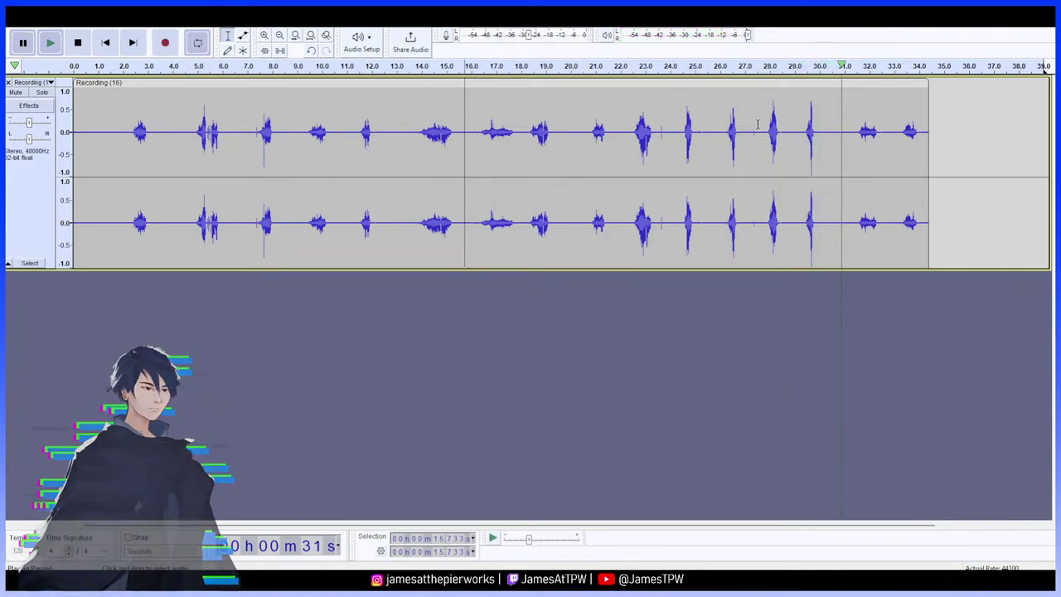
# Delete the short noise in Recording (16) between about 27.2 s and 27.5 s
pyautogui.moveTo(756, 125); pyautogui.dragTo(762, 128)
pyautogui.click(757, 133)
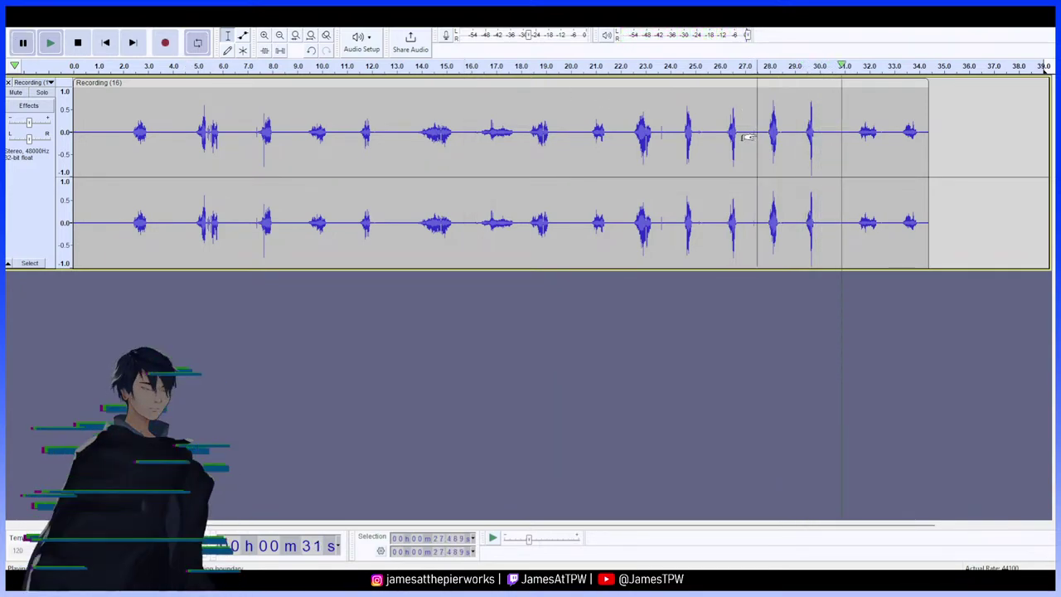
pyautogui.moveTo(750, 120); pyautogui.dragTo(757, 124)
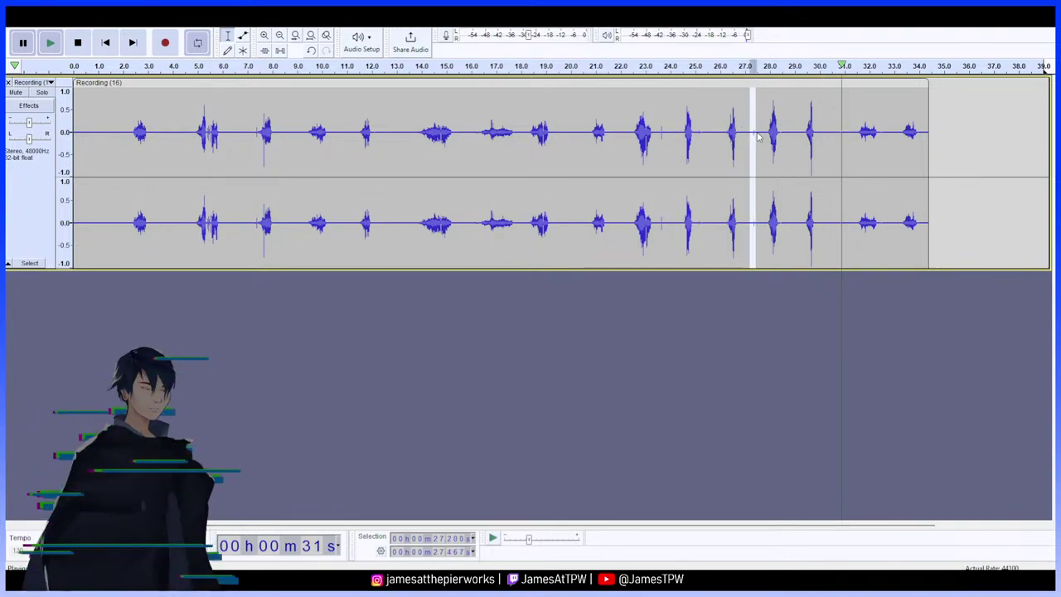
pyautogui.press('Delete')
# Delete the short sections of Recording (16) at about 25.1 s to 25.3 s and 23.6 s to 23.9 s
pyautogui.moveTo(702, 132); pyautogui.dragTo(699, 133)
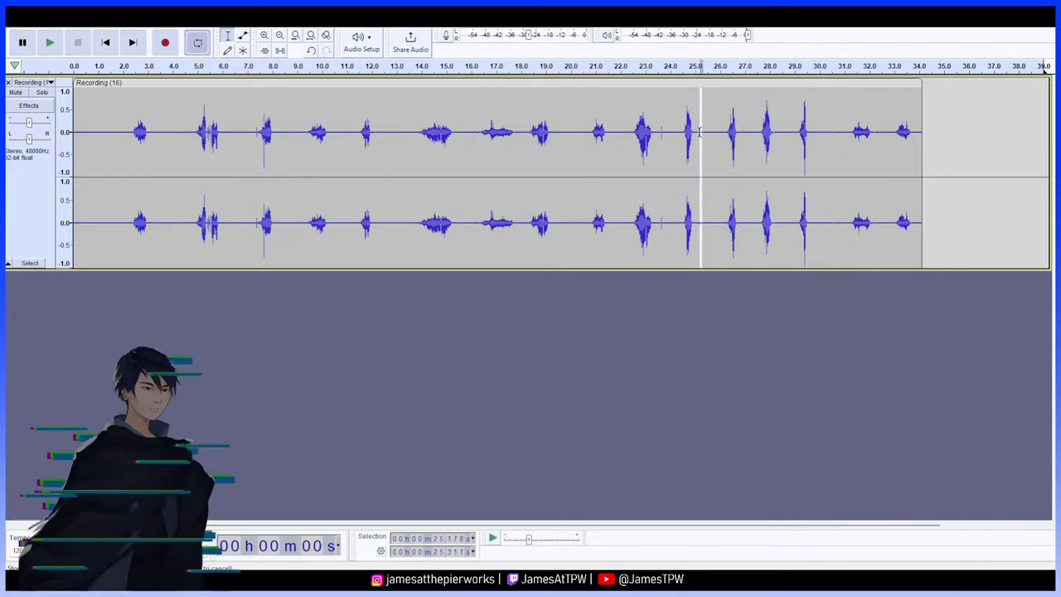
pyautogui.press('Delete')
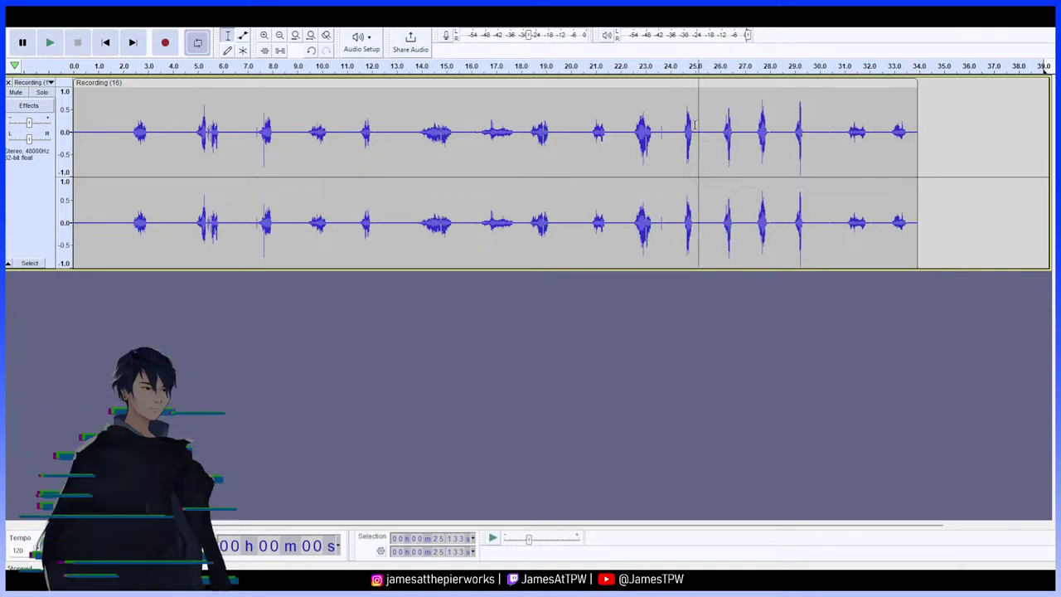
pyautogui.moveTo(667, 130); pyautogui.dragTo(660, 131)
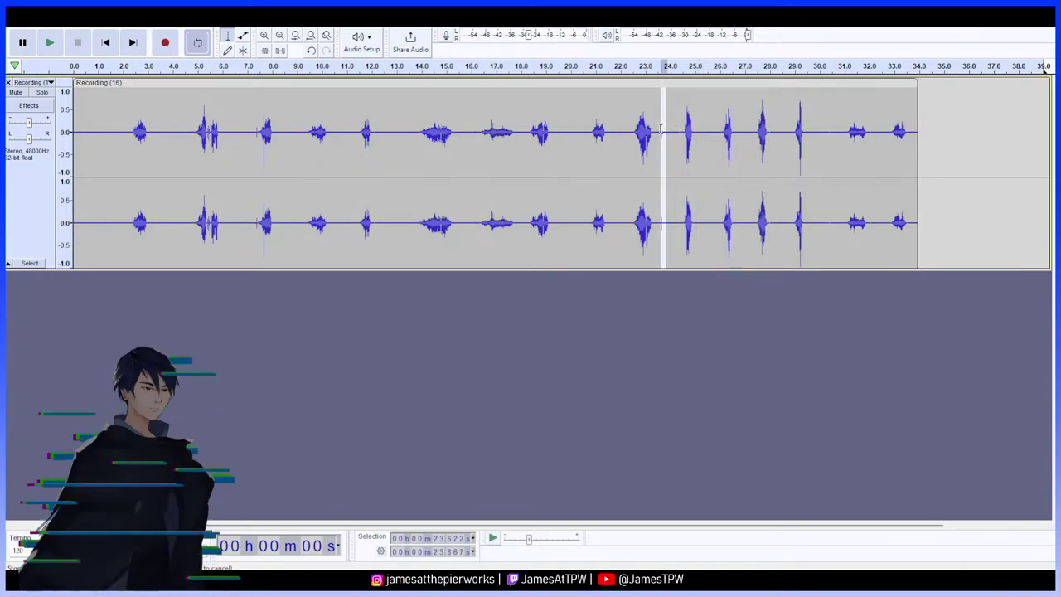
pyautogui.press('Delete')
pyautogui.click(829, 153)
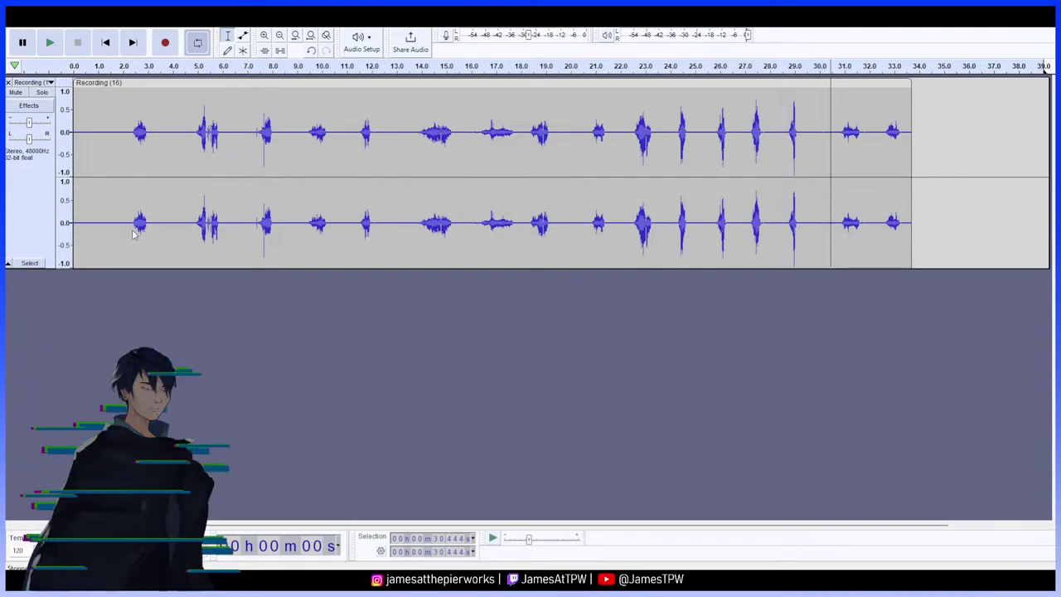
pyautogui.click(403, 296)
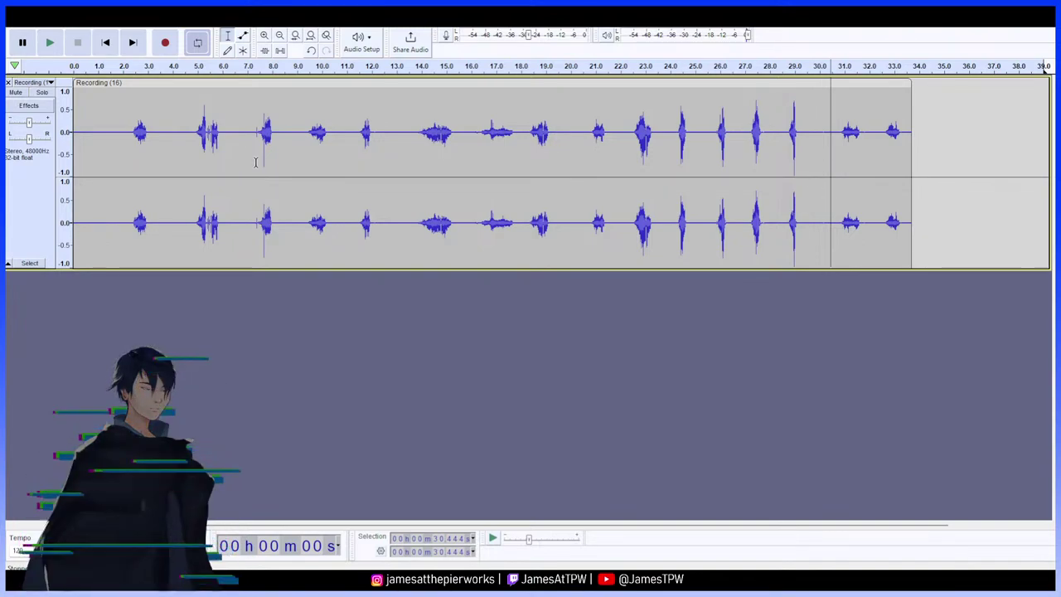
# Play Recording (16) to about 4 s, then import Recording (17) and remove the Recording (16) track
pyautogui.press('space')
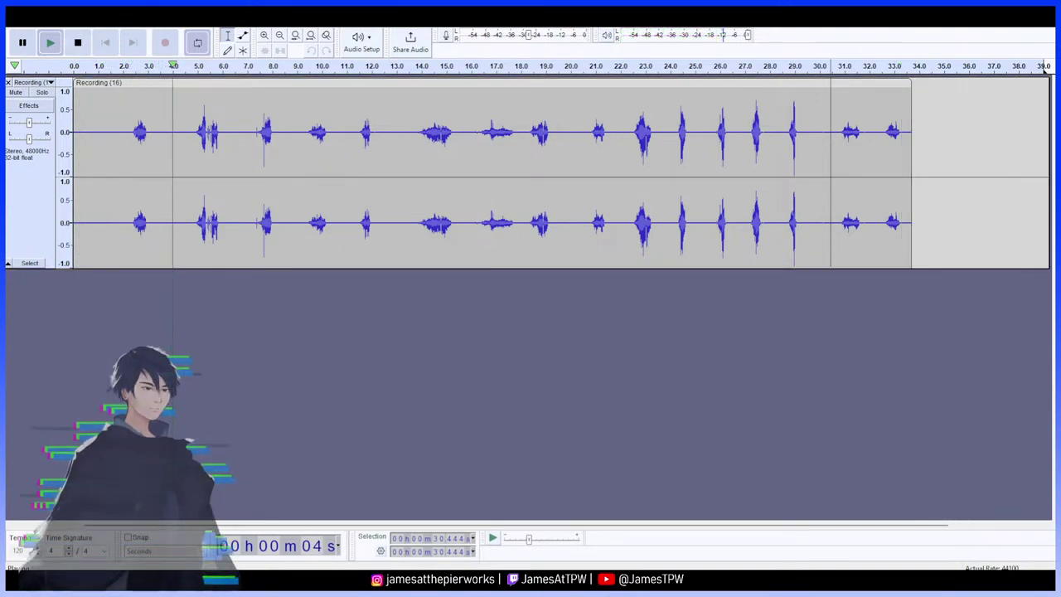
pyautogui.click(28, 46)
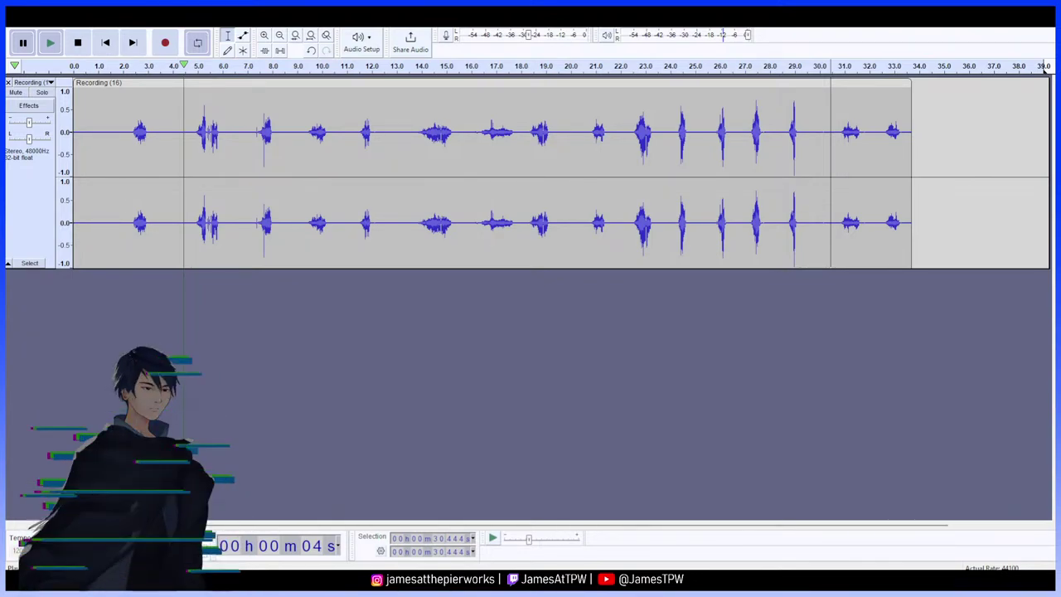
pyautogui.press('r')
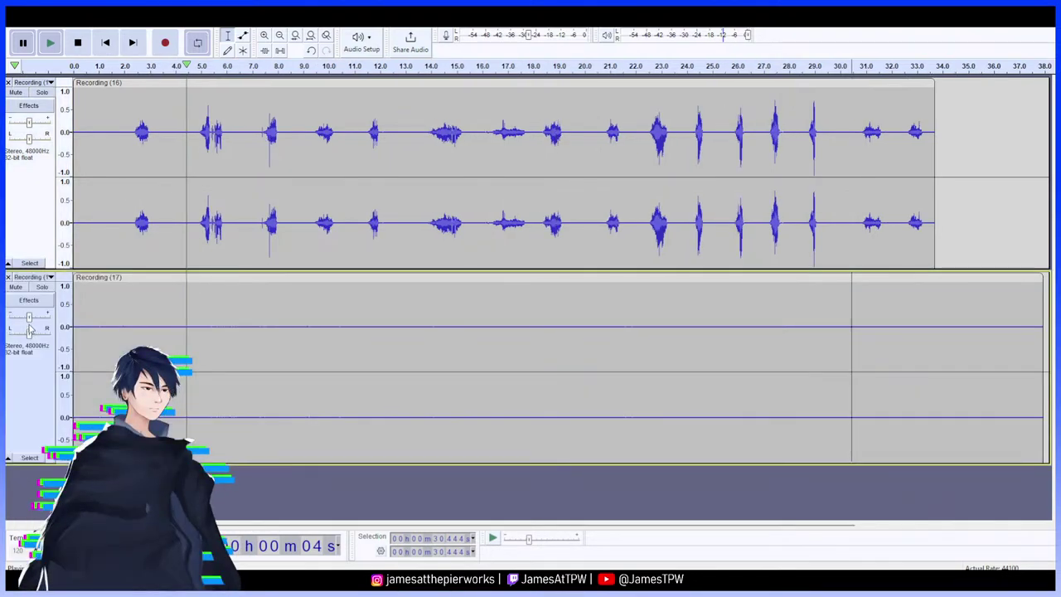
pyautogui.click(8, 83)
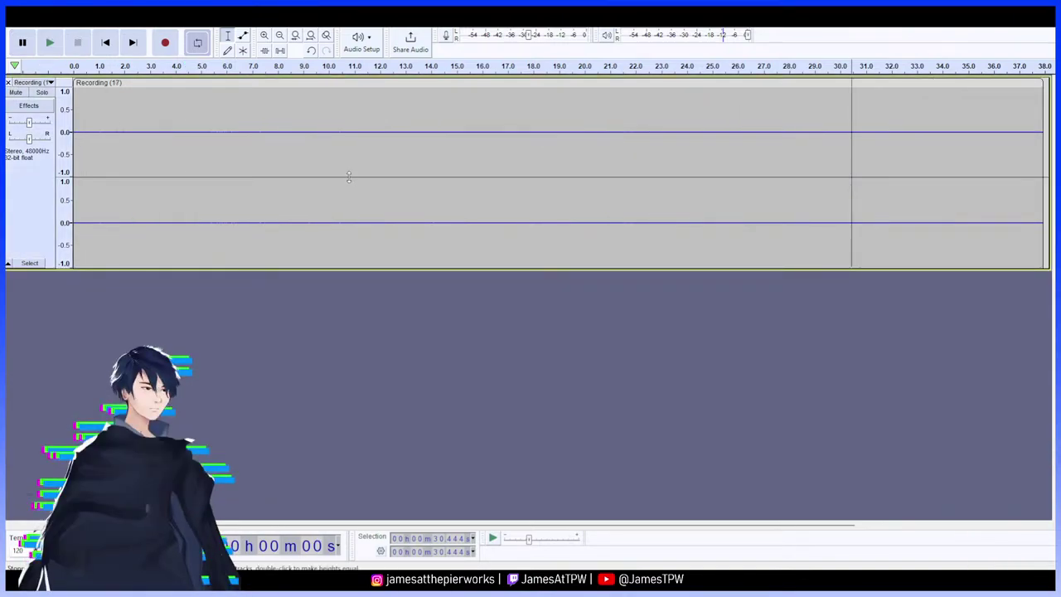
# Amplify the whole of Recording (17) and play it to about 6 s
pyautogui.doubleClick(160, 132)
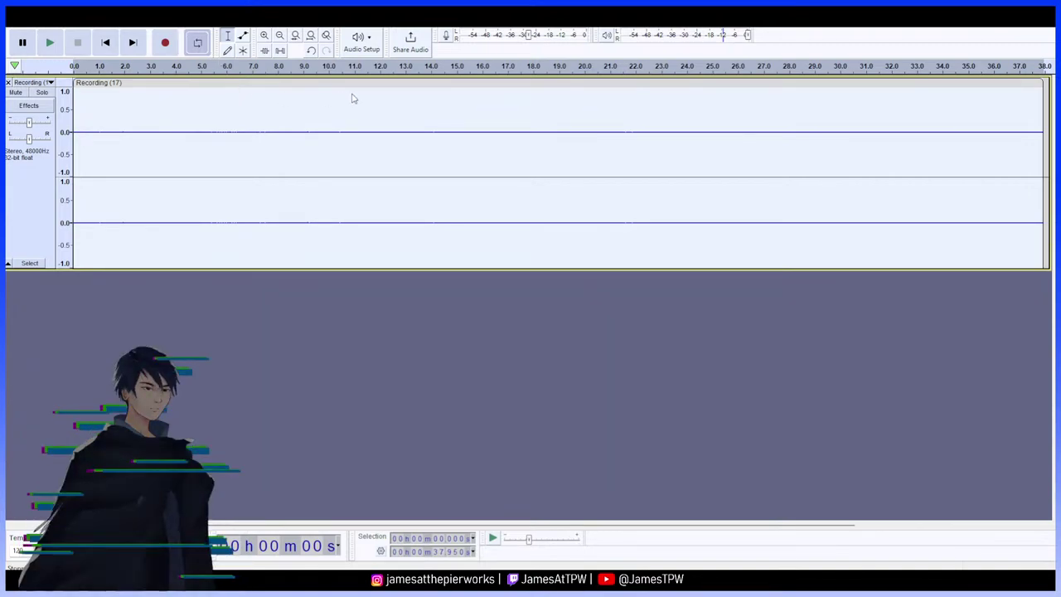
pyautogui.hotkey('ctrl', 'r')
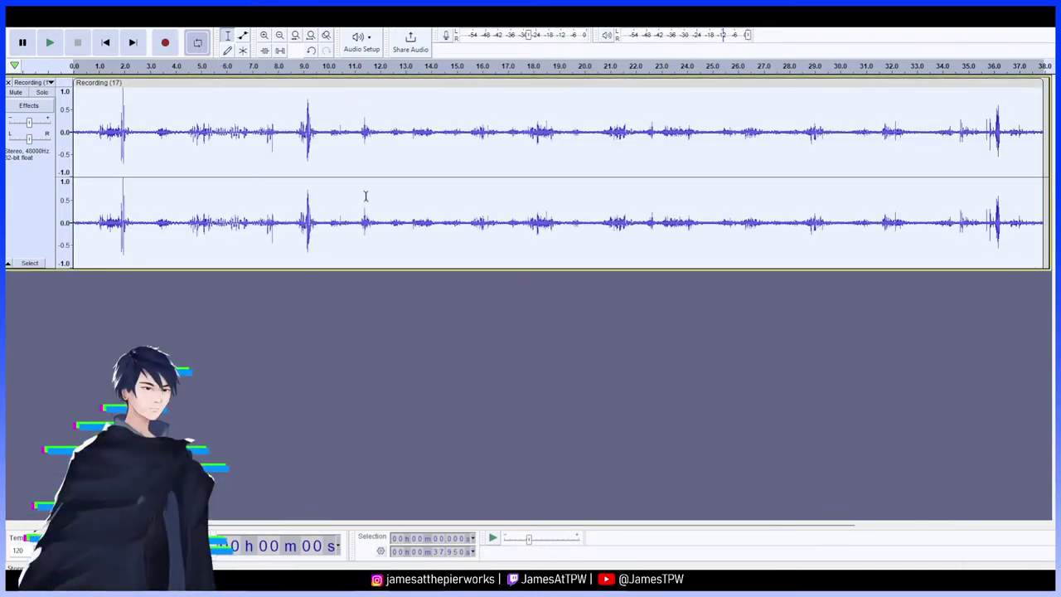
pyautogui.click(52, 45)
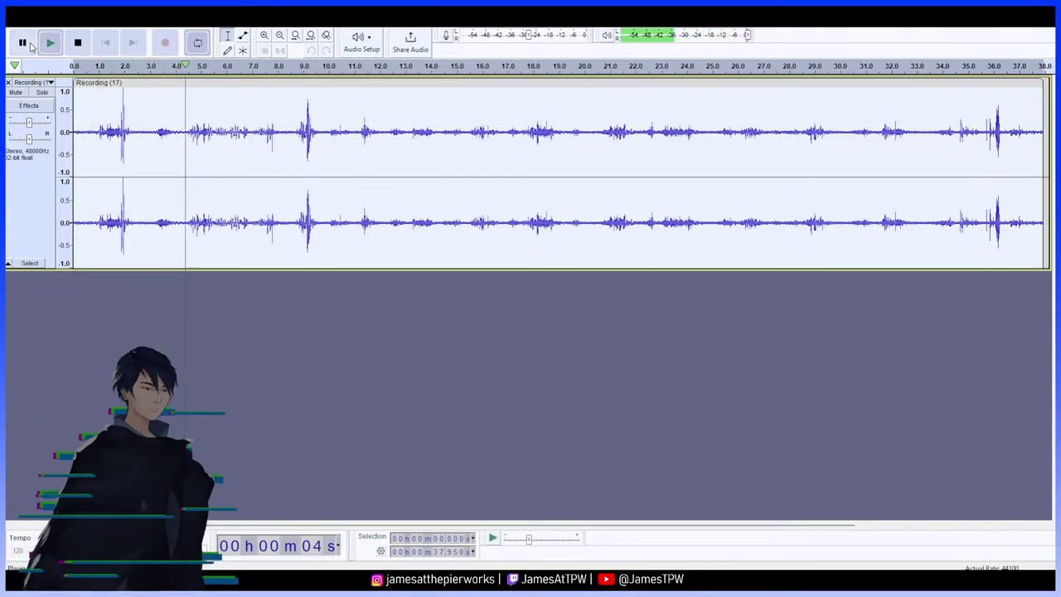
pyautogui.click(28, 44)
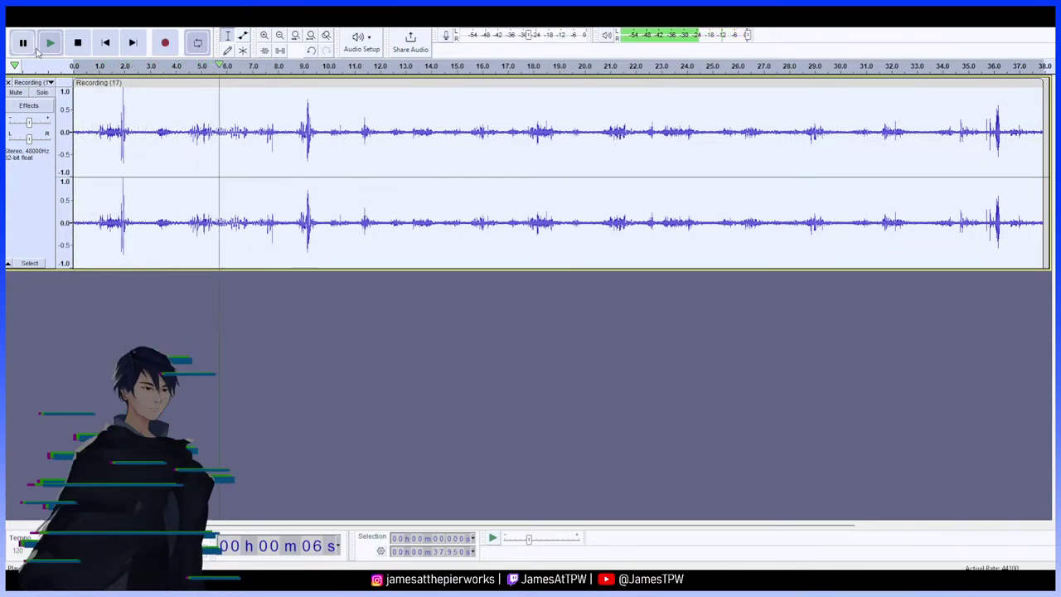
# Take a noise profile from the first 0.84 s of Recording (17) and apply noise reduction to the whole track
pyautogui.click(93, 132)
pyautogui.hotkey('shift', 'End')
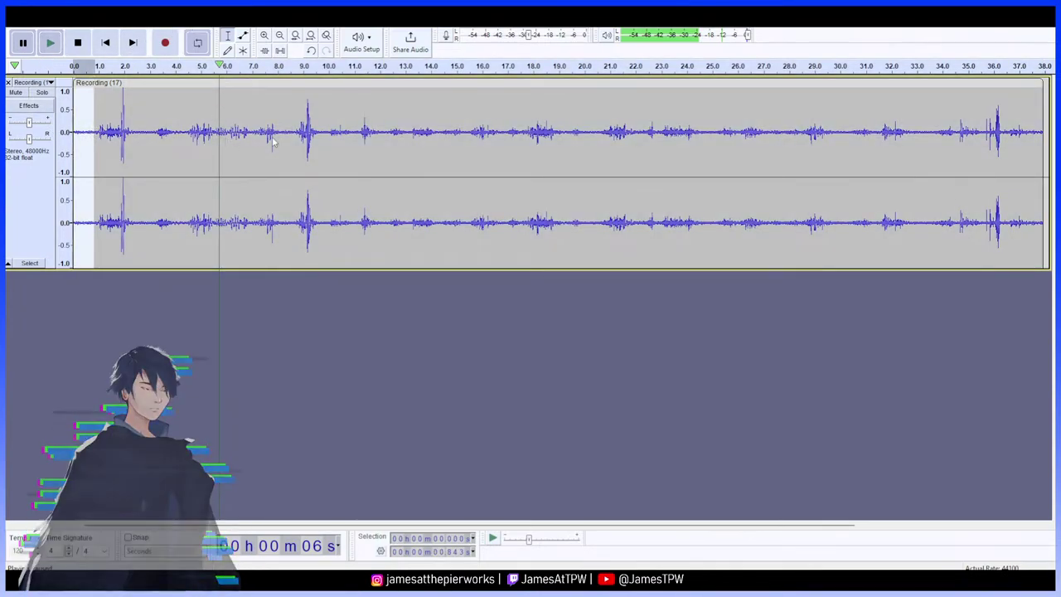
pyautogui.press('space')
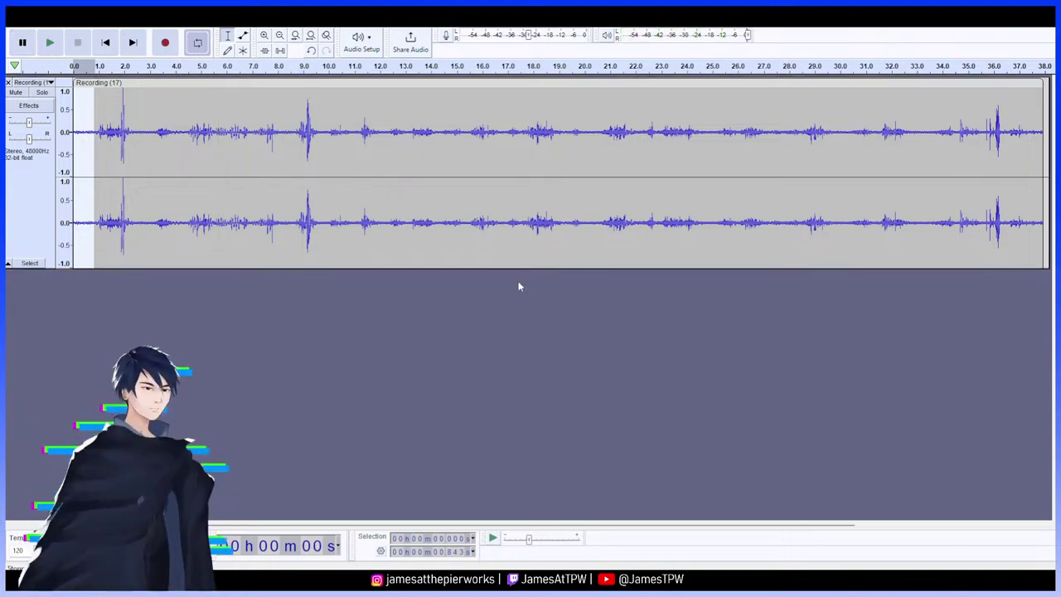
pyautogui.hotkey('ctrl', 'a')
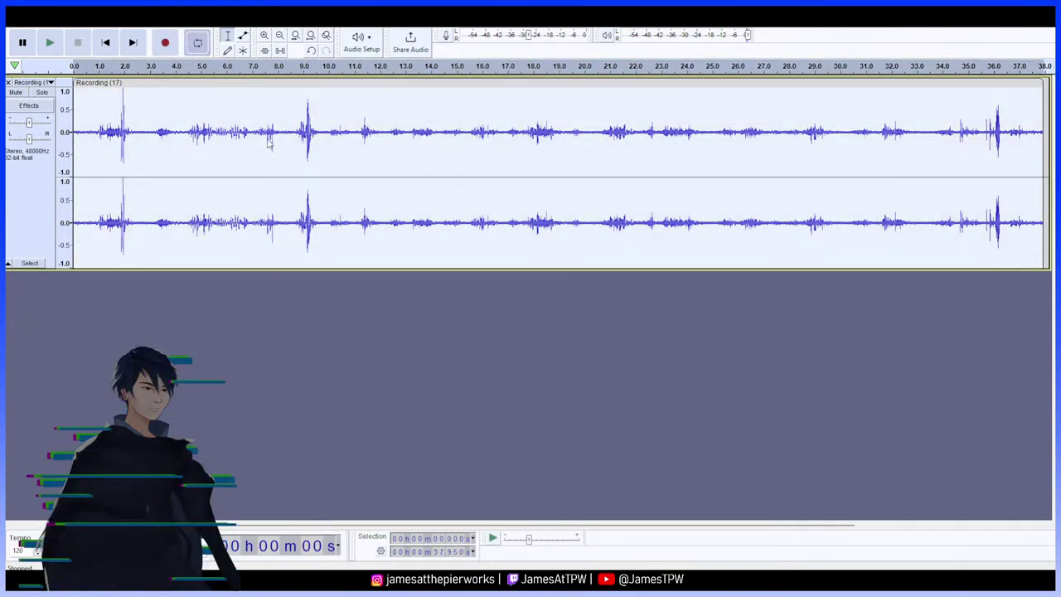
pyautogui.click(552, 360)
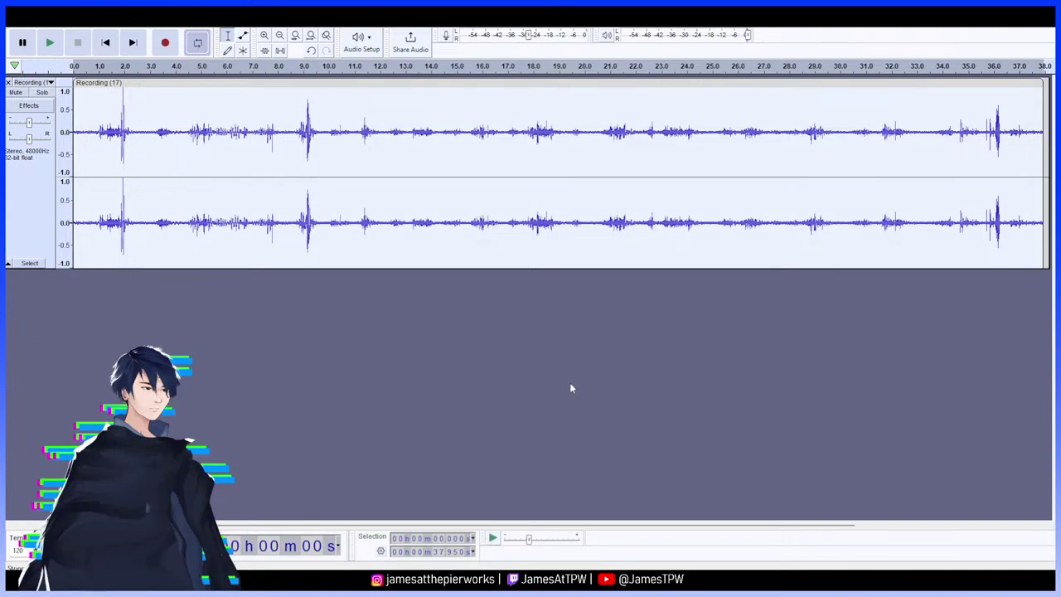
# Play Recording (17) from about 0.4 s to about 15 s, then replay it to about 5 s
pyautogui.click(84, 114)
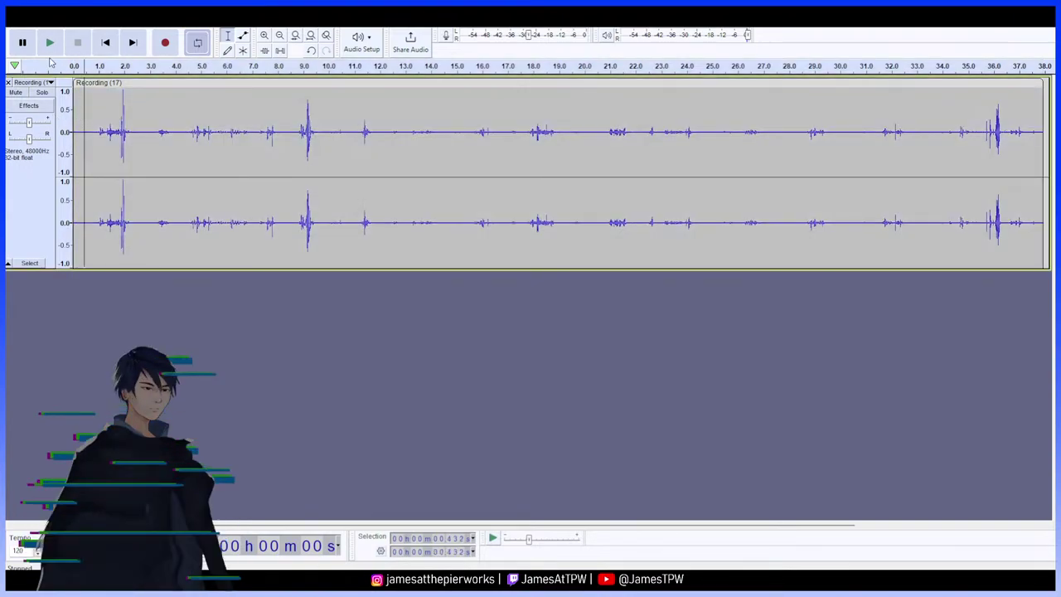
pyautogui.click(50, 48)
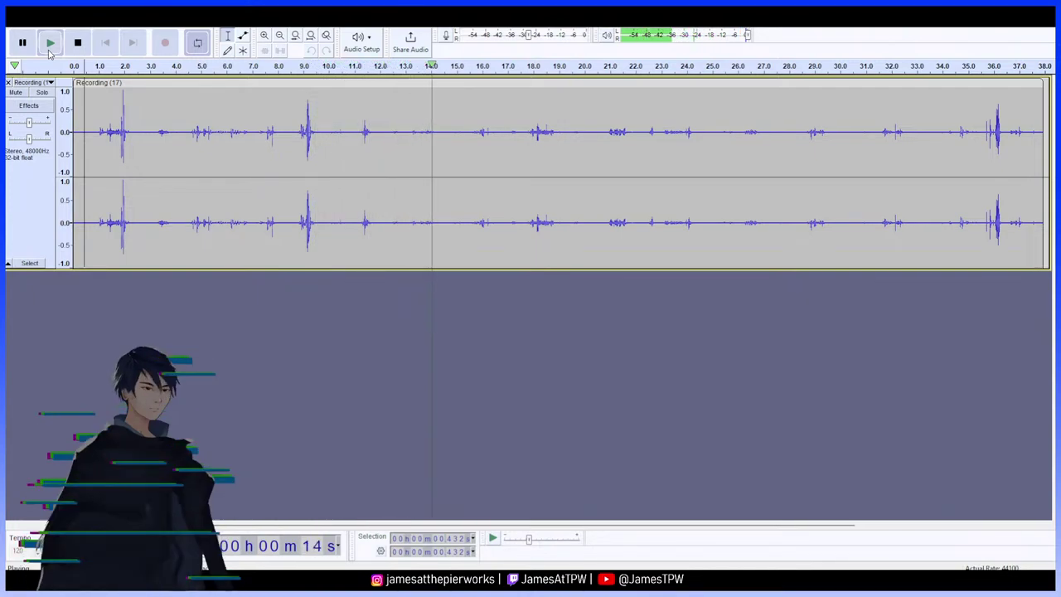
pyautogui.click(50, 45)
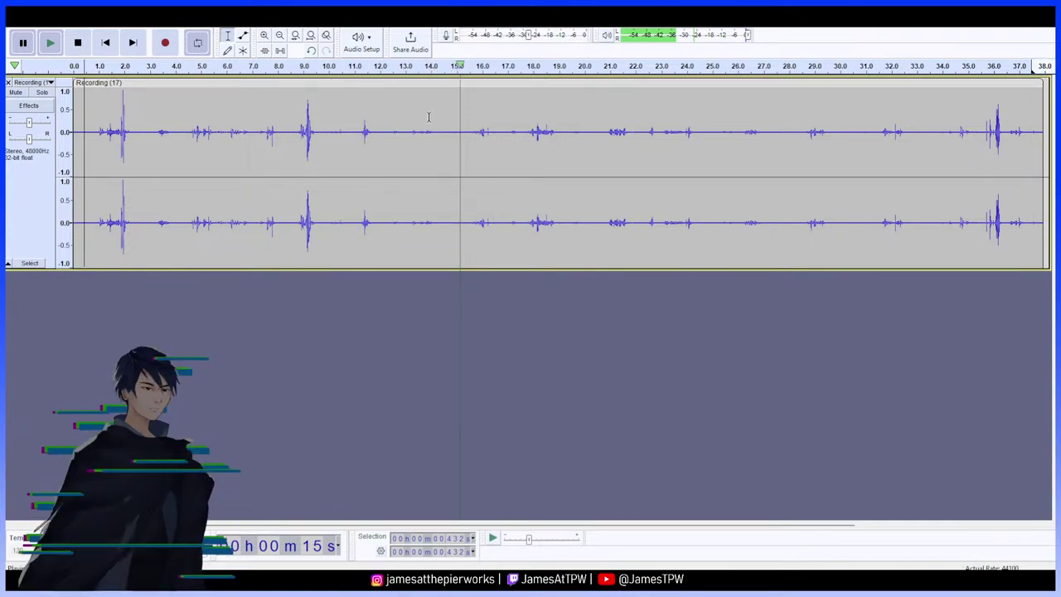
pyautogui.click(54, 39)
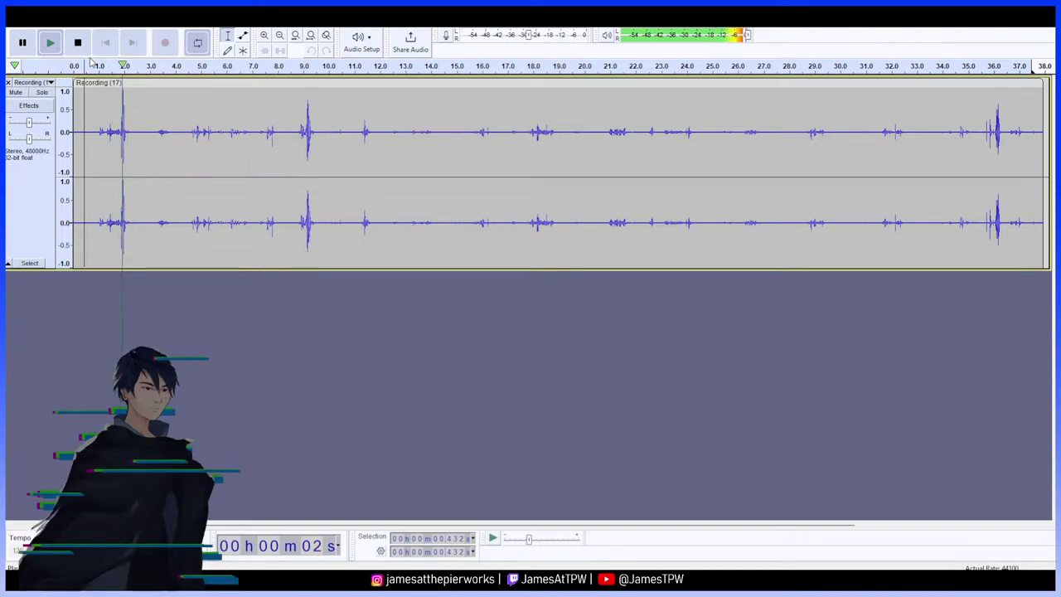
pyautogui.click(31, 45)
pyautogui.click(33, 46)
pyautogui.click(33, 47)
# Take a noise profile between about 29.6 s and 31.4 s of Recording (17) and reduce noise on the whole track
pyautogui.moveTo(702, 130); pyautogui.dragTo(726, 130)
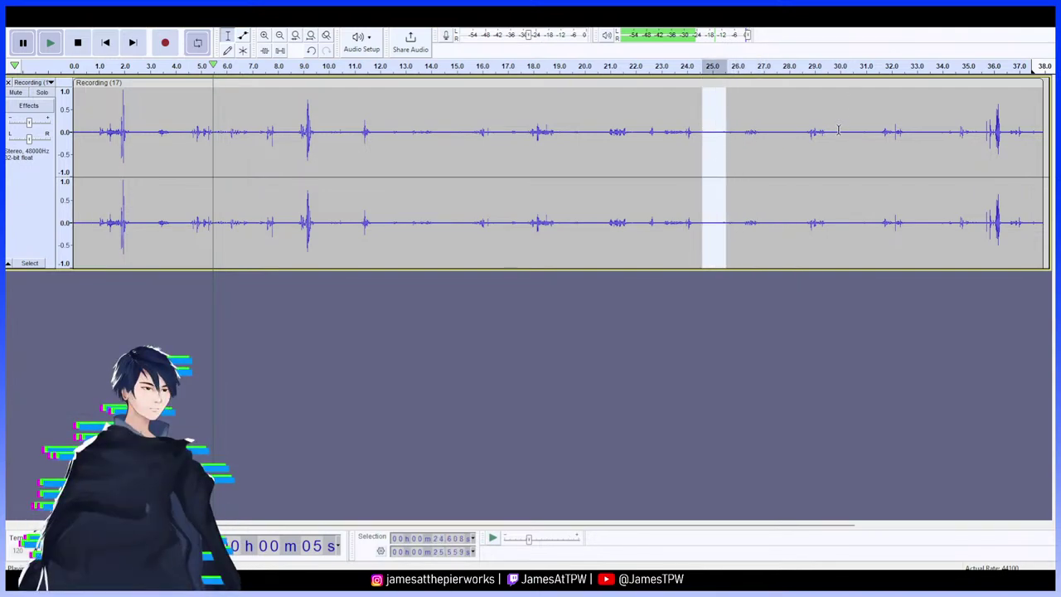
pyautogui.moveTo(873, 130); pyautogui.dragTo(829, 128)
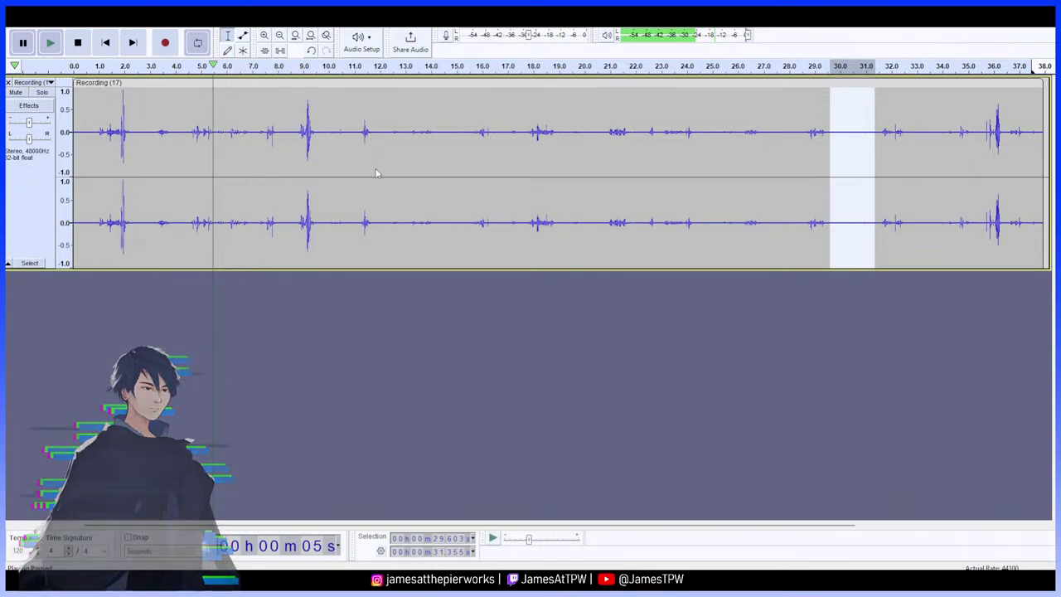
pyautogui.press('space')
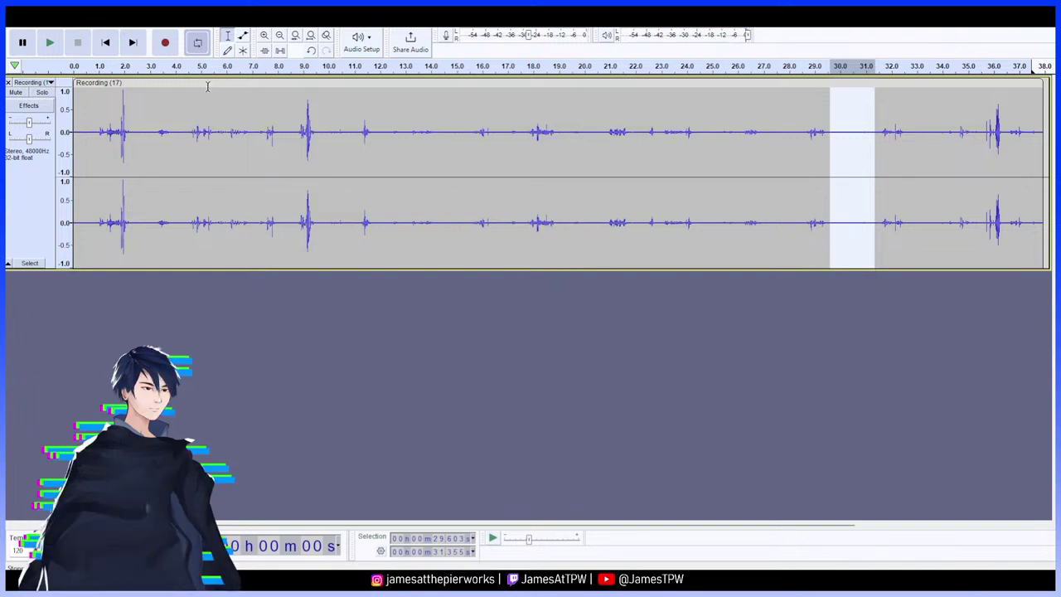
pyautogui.hotkey('ctrl', 'a')
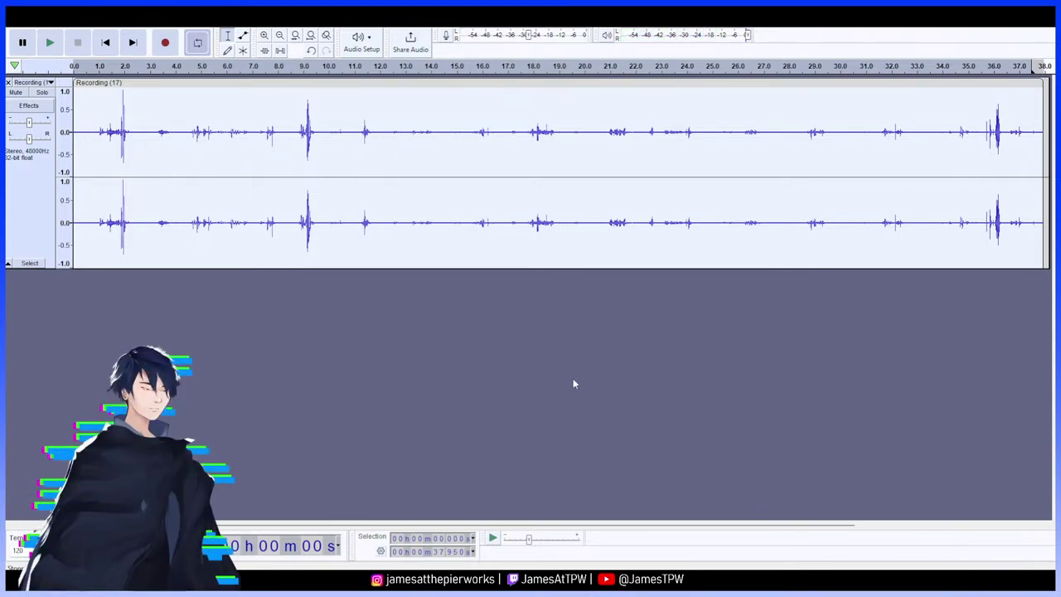
# Play Recording (17) from about 3.6 s to about 18 s
pyautogui.click(165, 124)
pyautogui.click(48, 45)
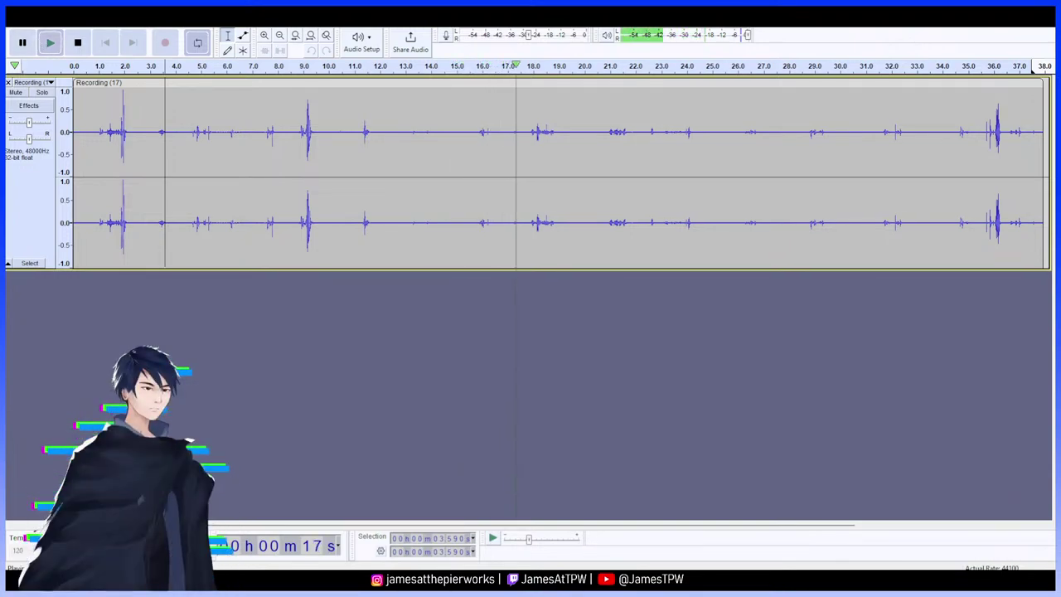
pyautogui.click(22, 42)
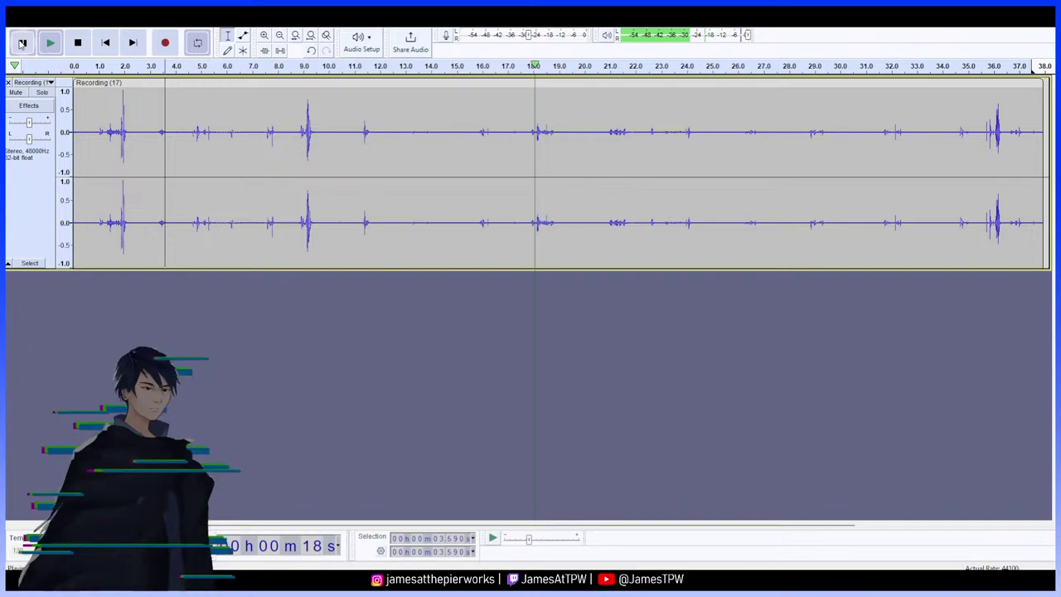
# Remove the Recording (17) track and import Recording (18)
pyautogui.click(21, 43)
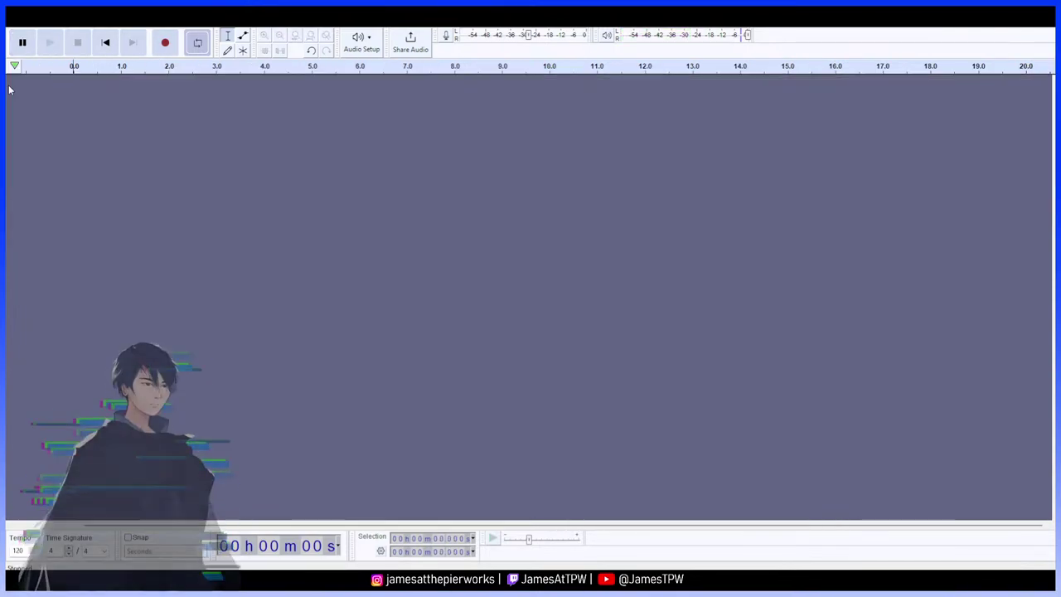
pyautogui.click(8, 83)
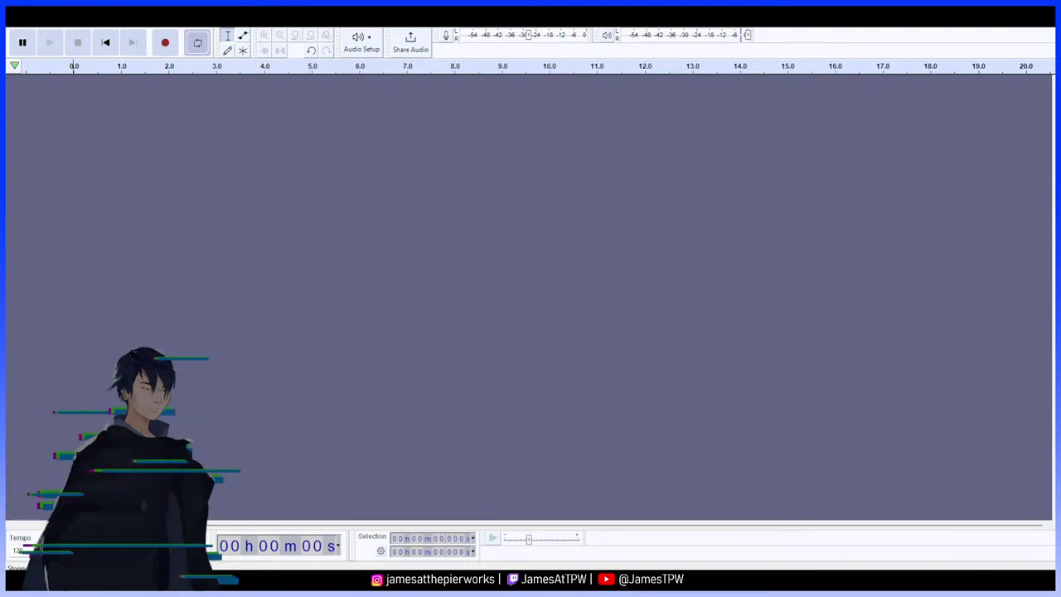
pyautogui.press('r')
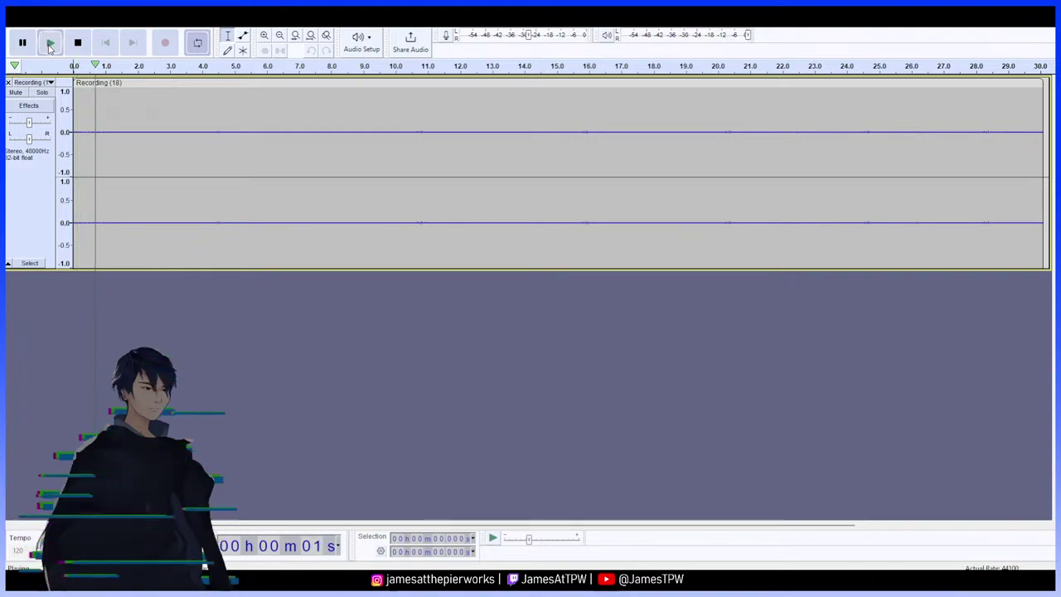
# Amplify the whole of Recording (18) and play it to about 6 s
pyautogui.click(50, 48)
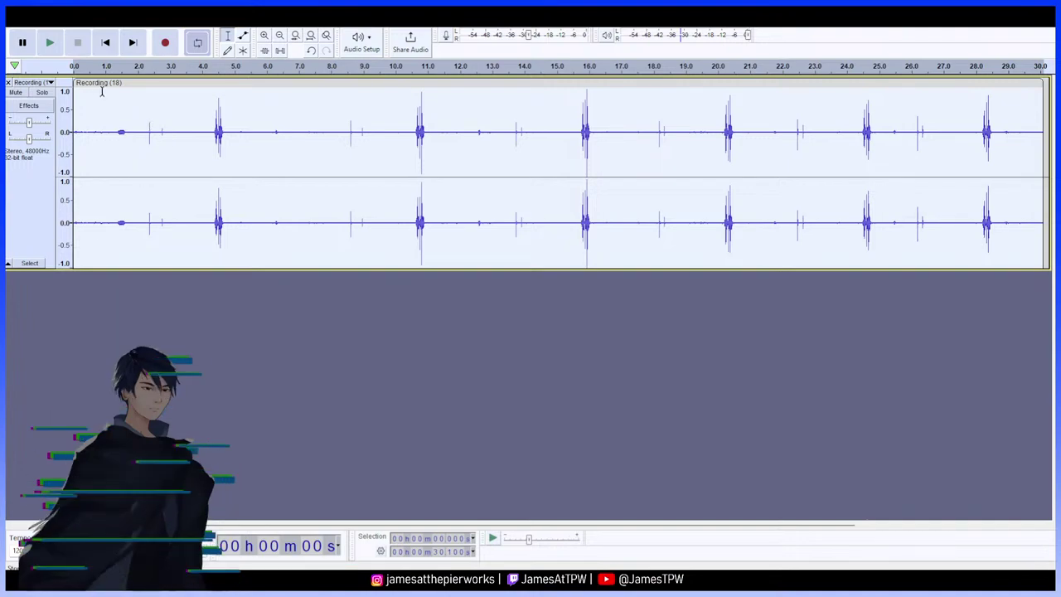
pyautogui.click(52, 44)
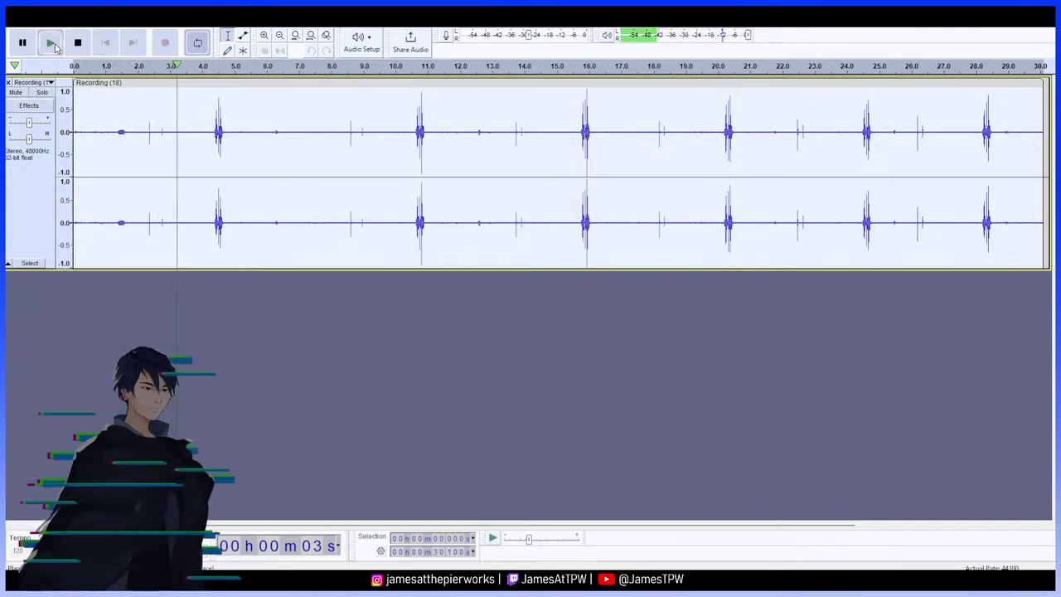
pyautogui.click(22, 42)
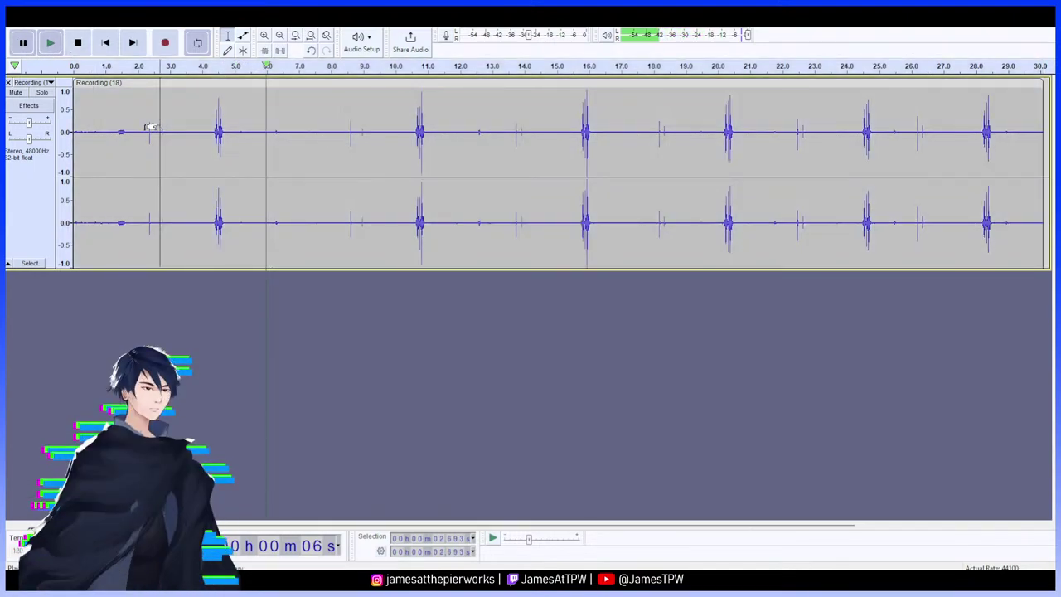
# Take a noise profile from the first 1.1 s of Recording (18) and reduce noise on the whole track
pyautogui.click(94, 133)
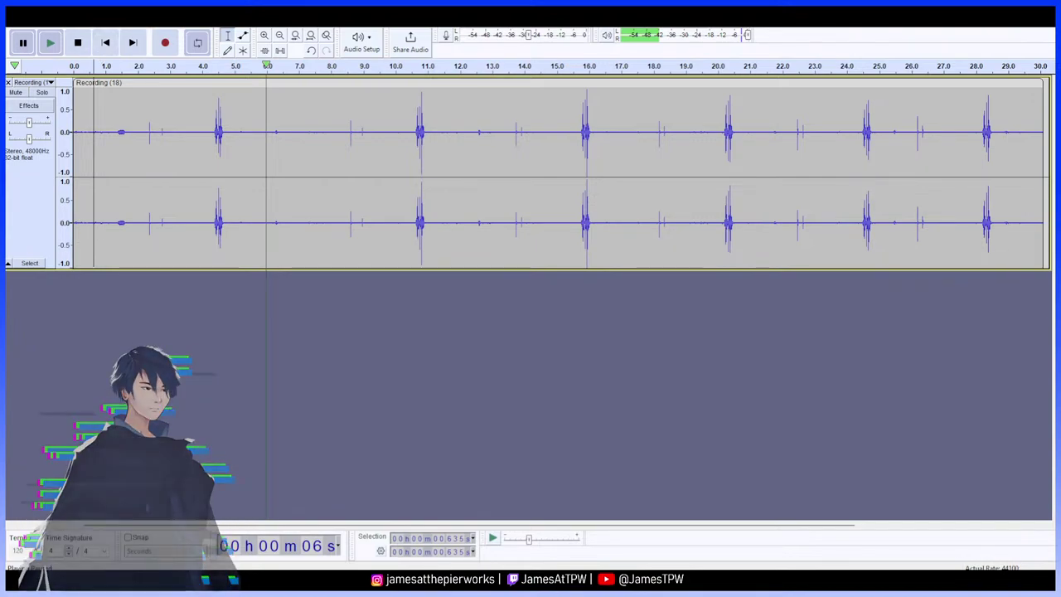
pyautogui.click(106, 130)
pyautogui.moveTo(111, 130); pyautogui.dragTo(73, 134)
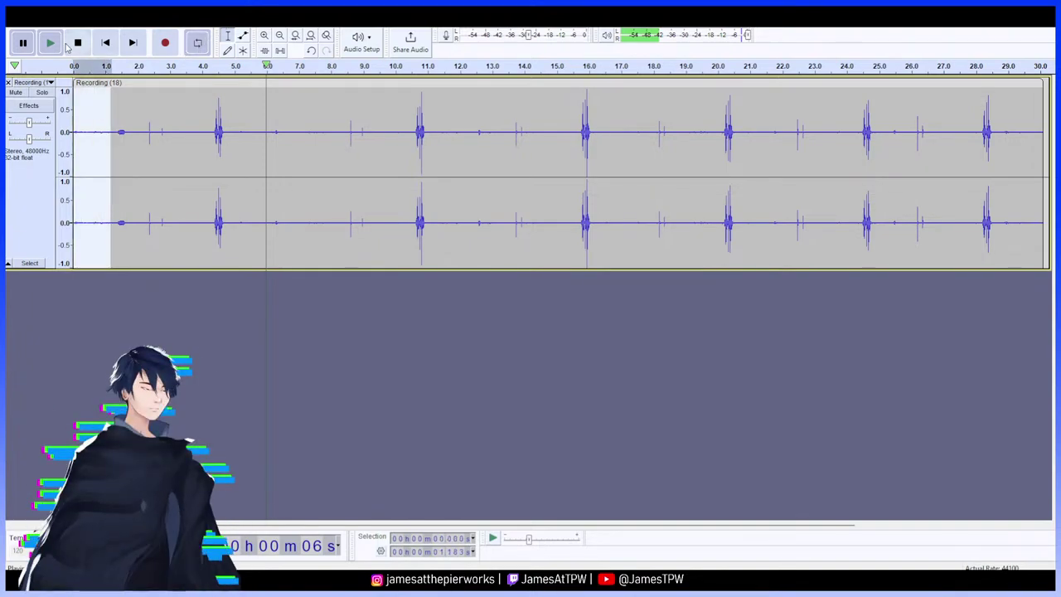
pyautogui.press('space')
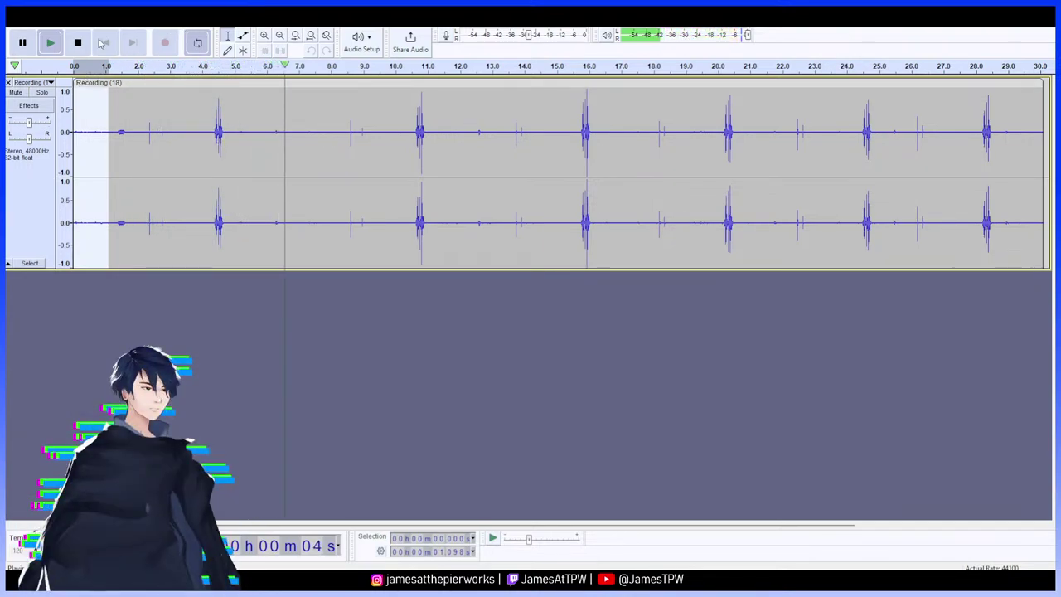
pyautogui.press('space')
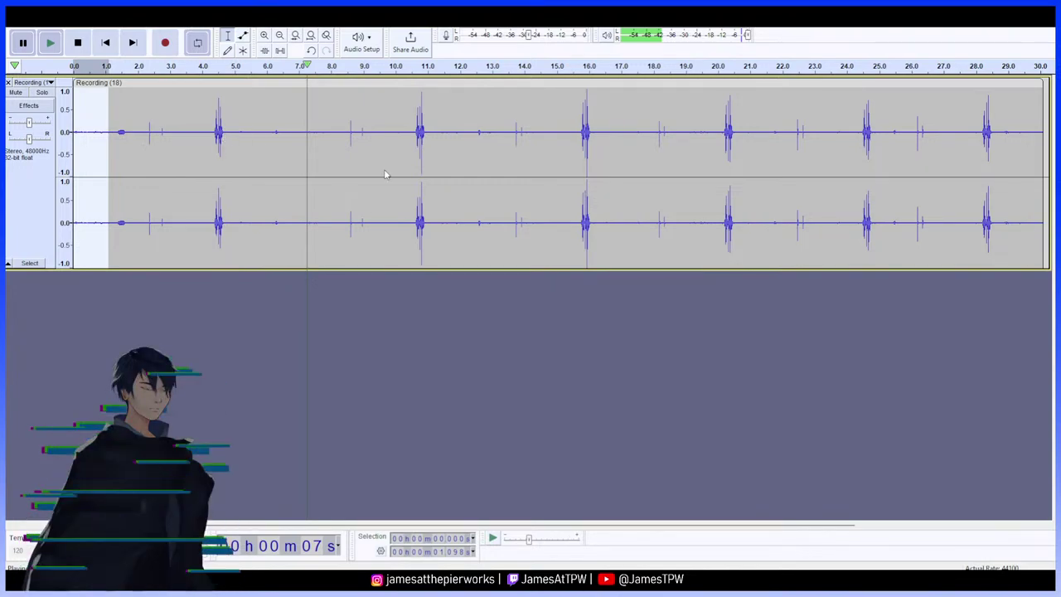
pyautogui.press('space')
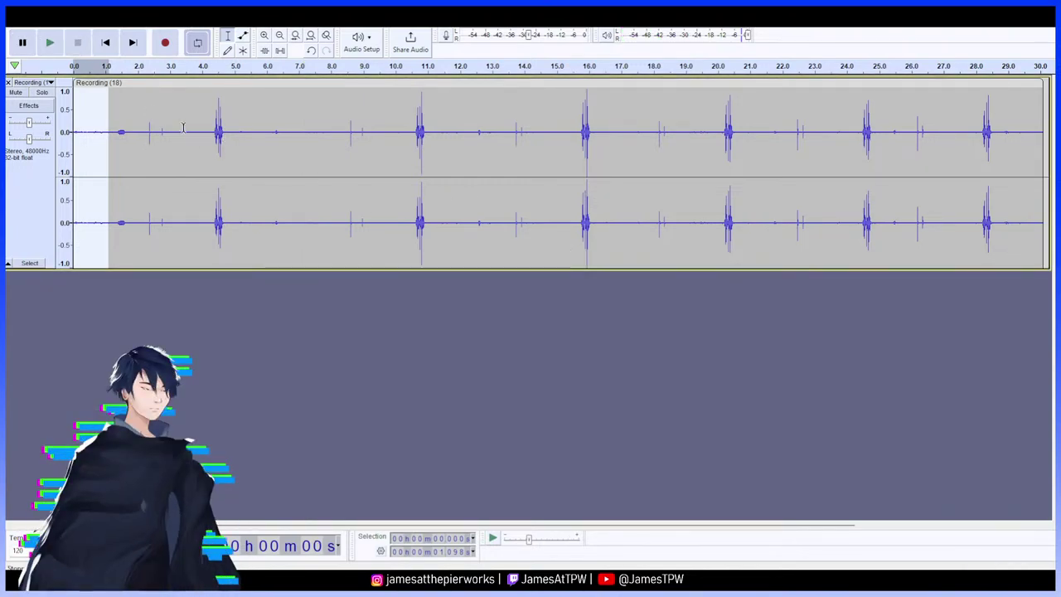
pyautogui.click(192, 133)
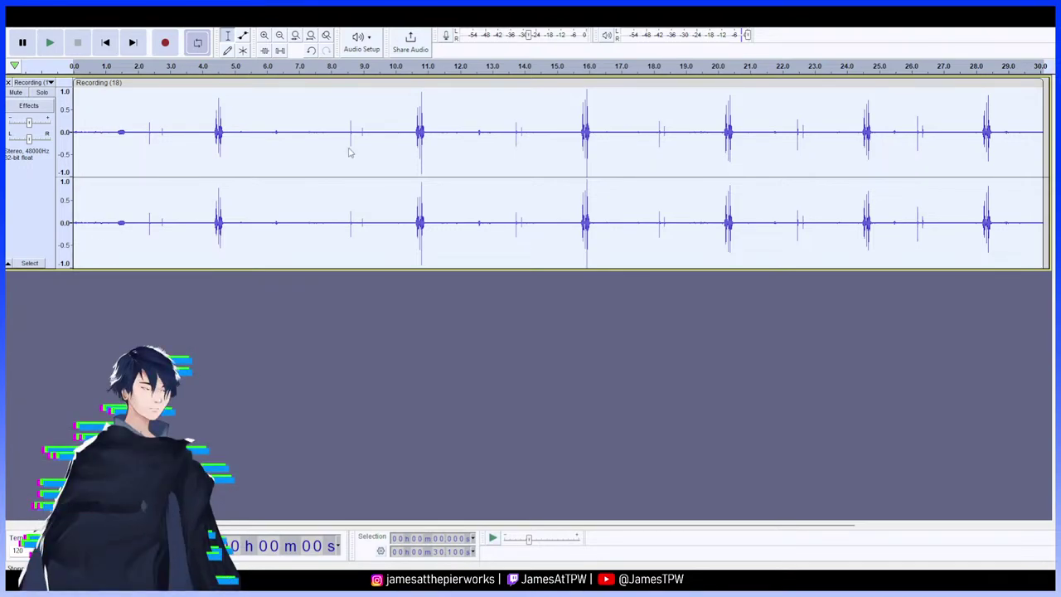
pyautogui.click(573, 301)
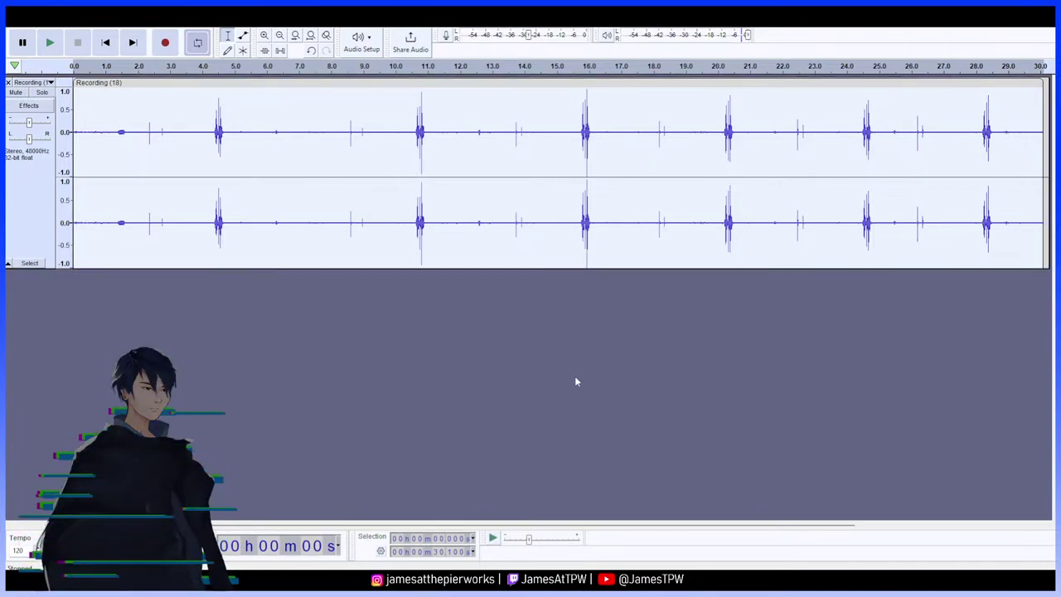
# Play Recording (18) from about 0.4 s to check the noise reduction, and pause it
pyautogui.click(87, 133)
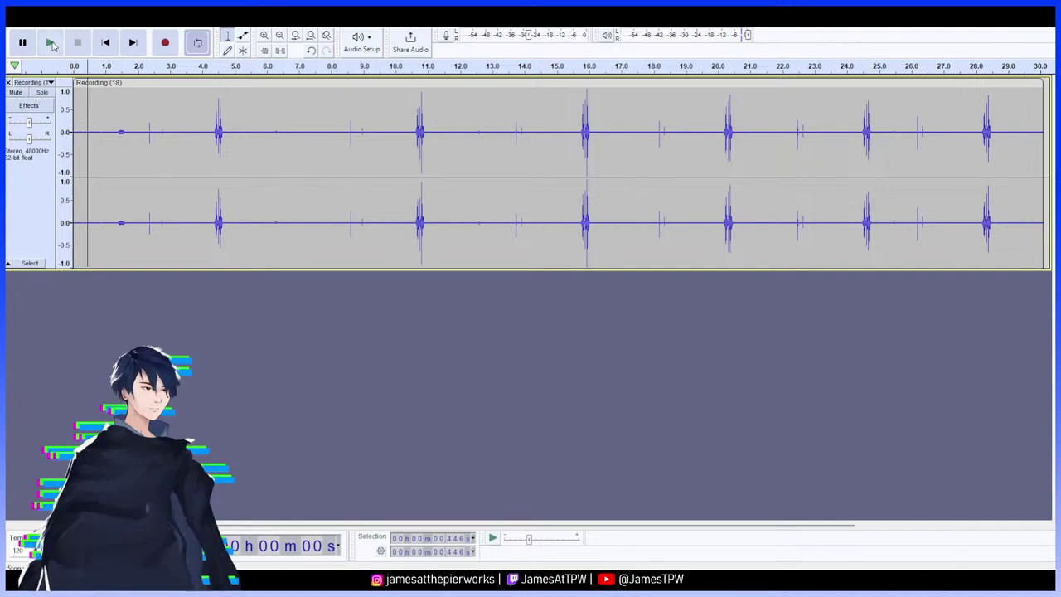
pyautogui.click(50, 42)
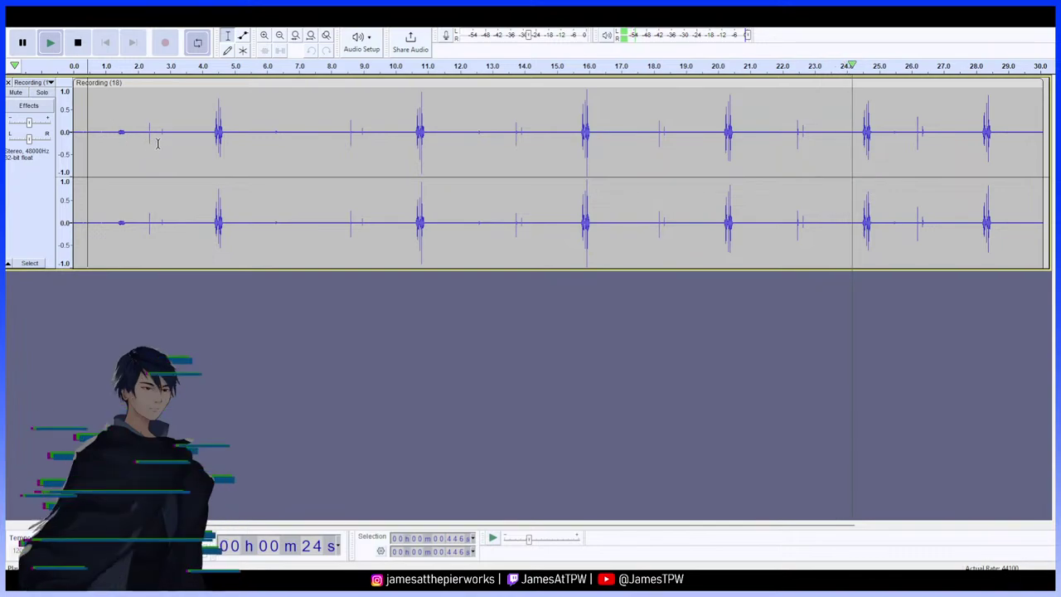
pyautogui.click(23, 46)
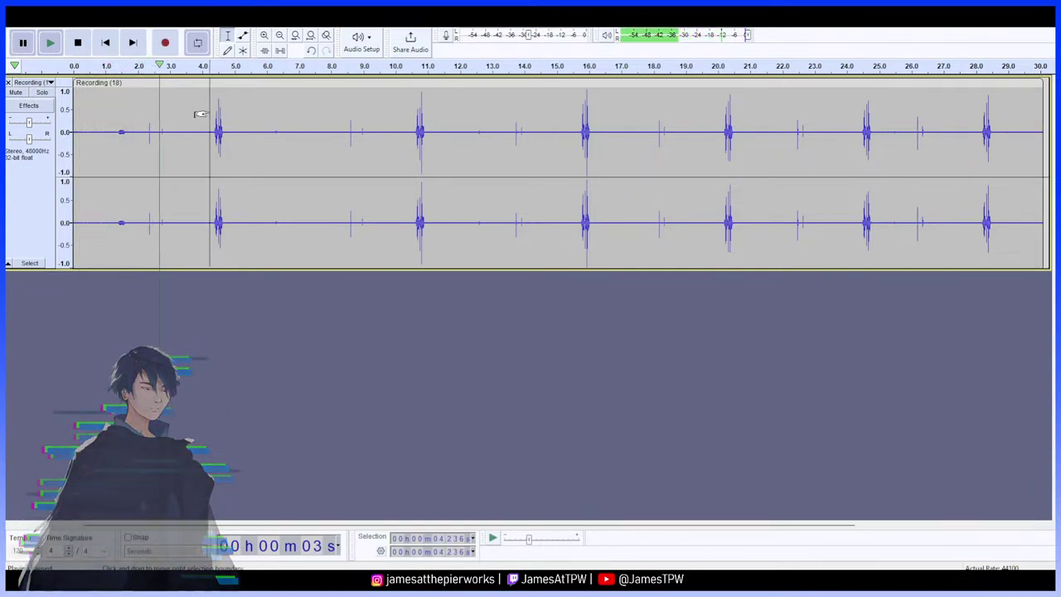
# Place the cursor at about 4.6 s and play Recording (18) to about 13 s
pyautogui.moveTo(215, 133); pyautogui.dragTo(212, 201)
pyautogui.click(120, 137)
pyautogui.click(103, 133)
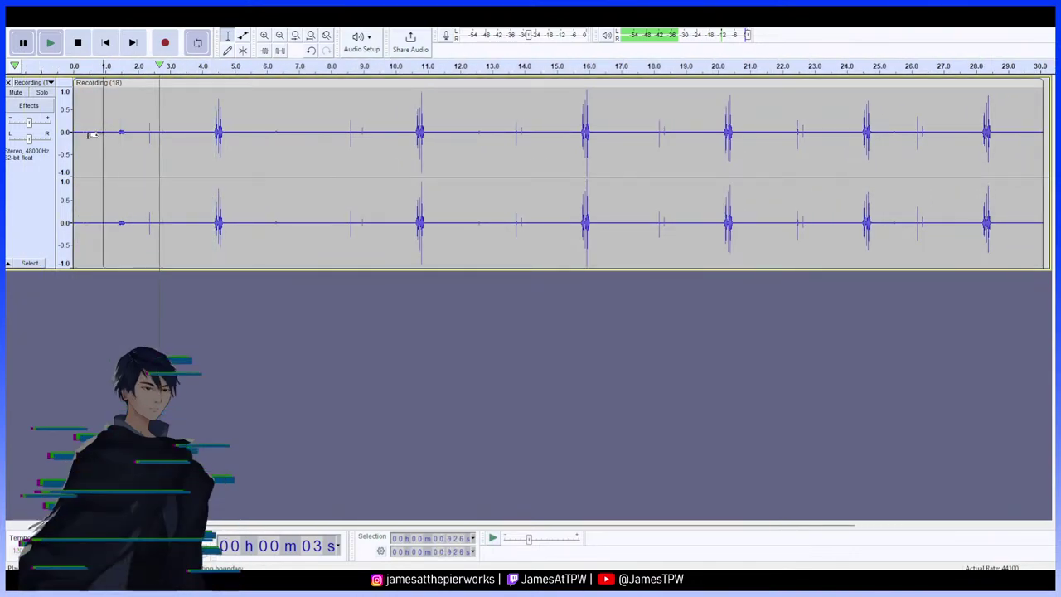
pyautogui.hotkey('ctrl', 'a')
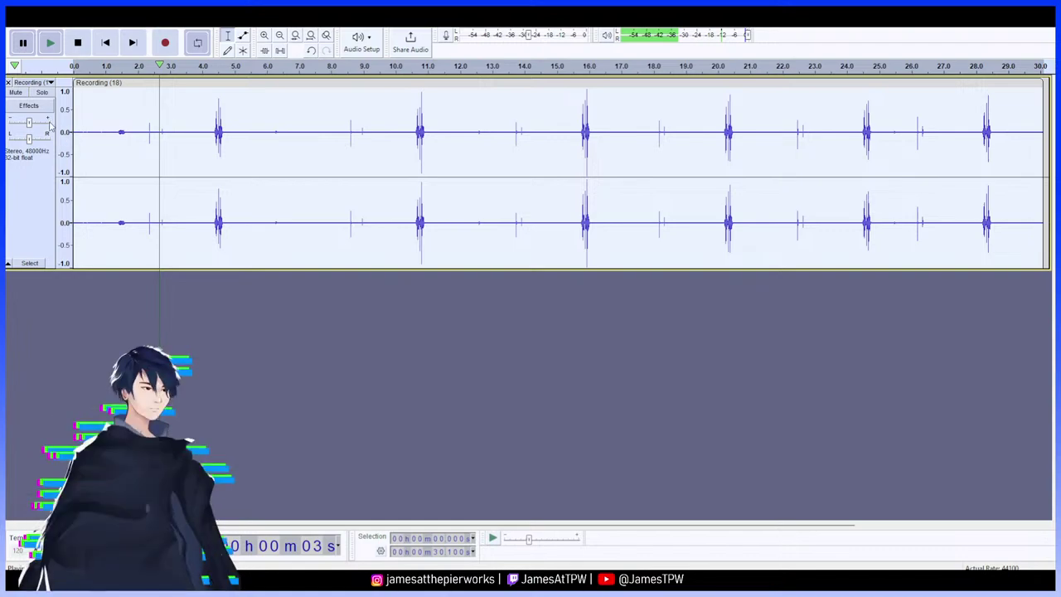
pyautogui.click(215, 172)
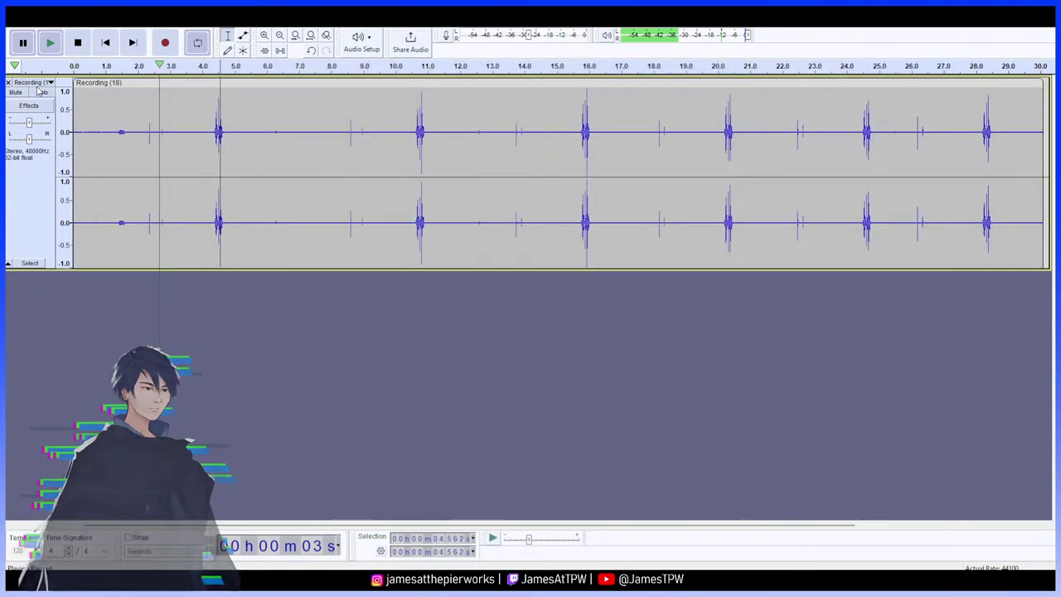
pyautogui.click(571, 284)
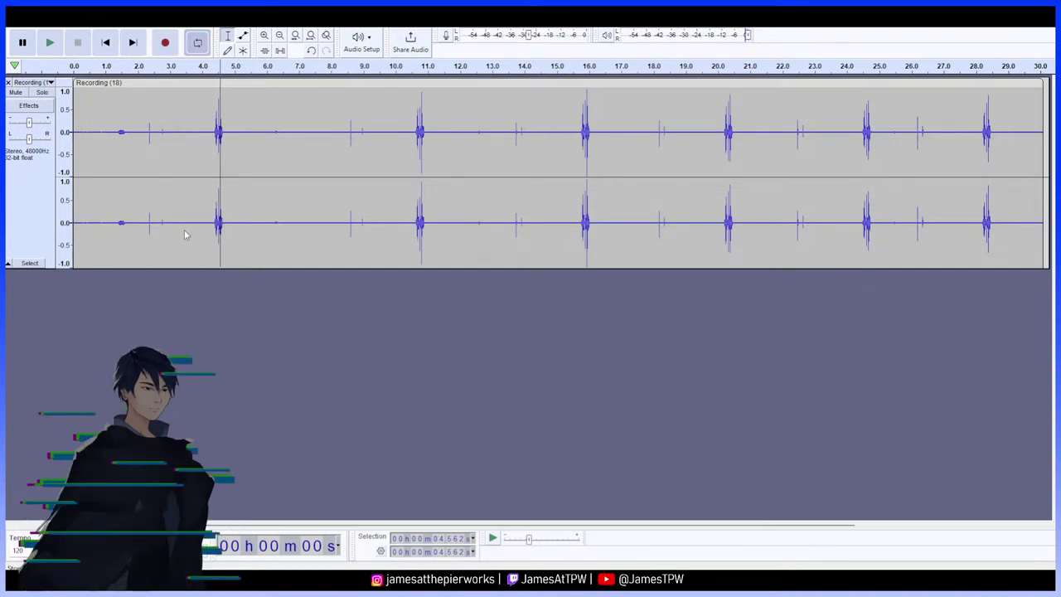
pyautogui.click(50, 43)
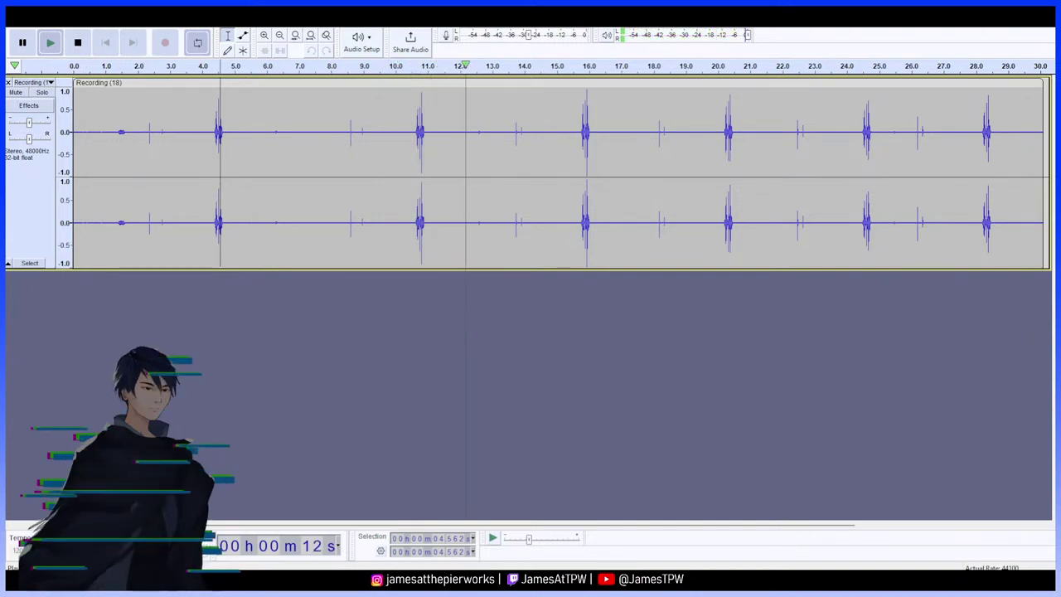
pyautogui.click(12, 46)
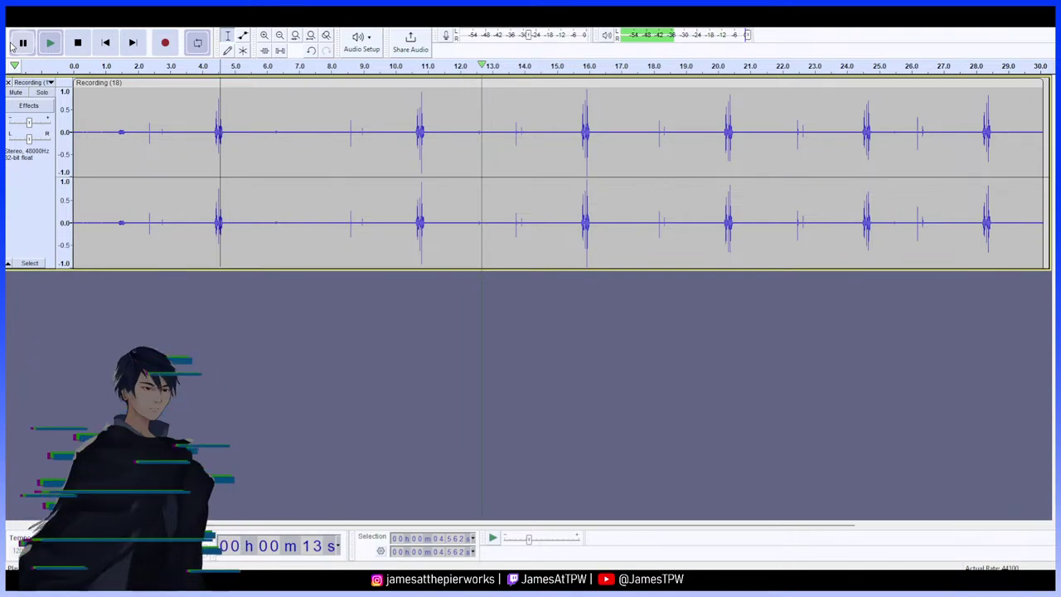
pyautogui.click(23, 42)
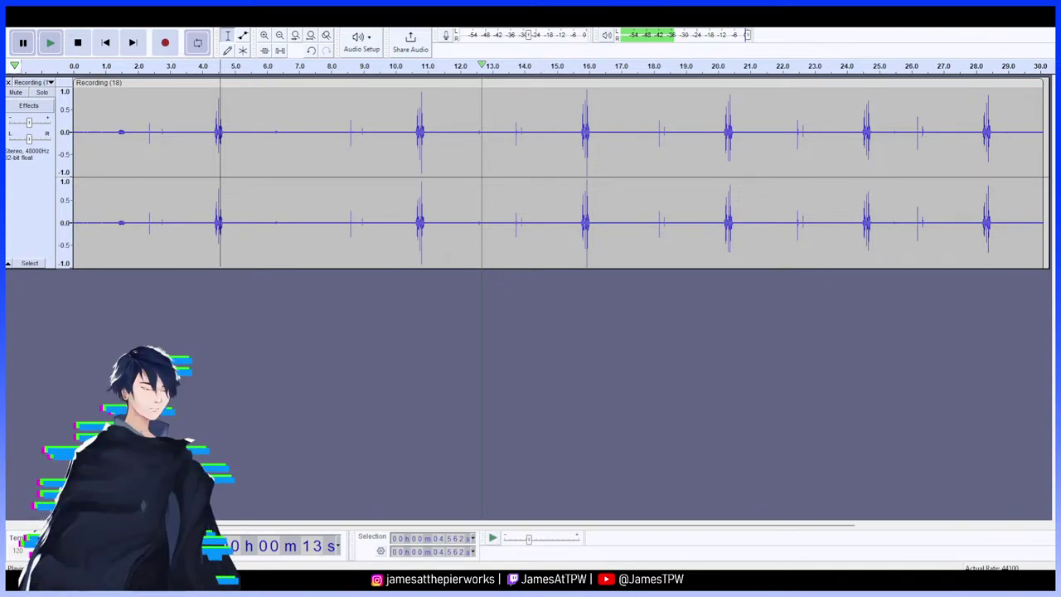
# Remove the Recording (18) track and import Recording (20)
pyautogui.hotkey('ctrl', 'z')
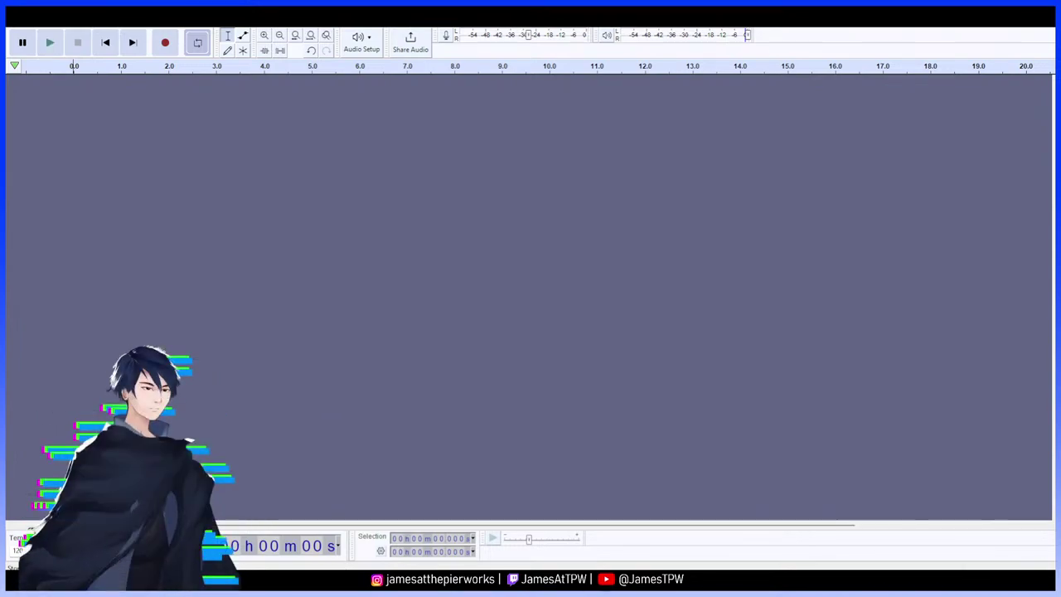
pyautogui.hotkey('ctrl', 'y')
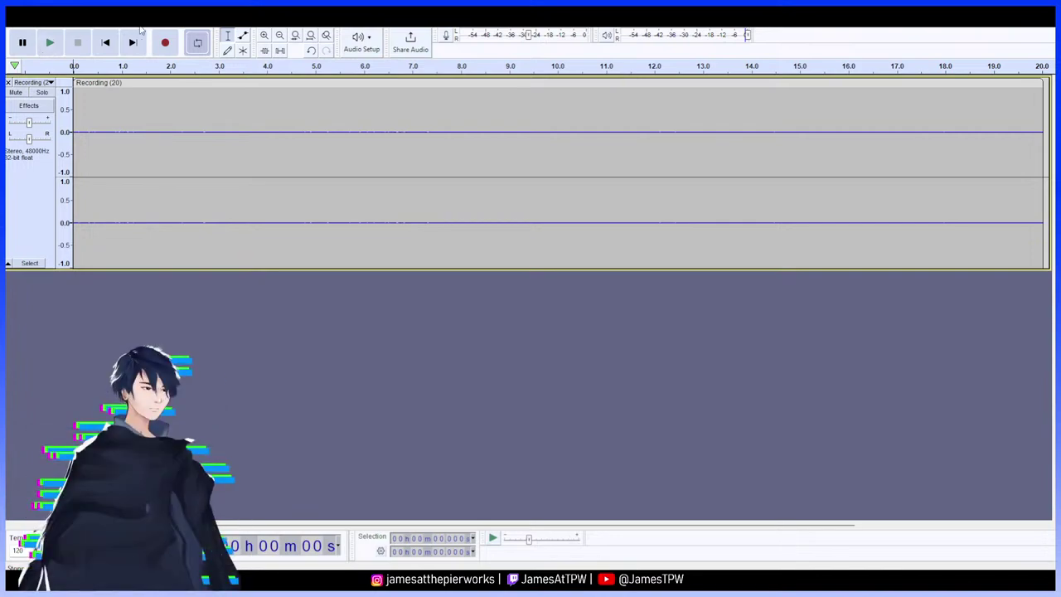
# Amplify the whole of Recording (20), play it to about 2 s and undo the amplification
pyautogui.hotkey('ctrl', 'a')
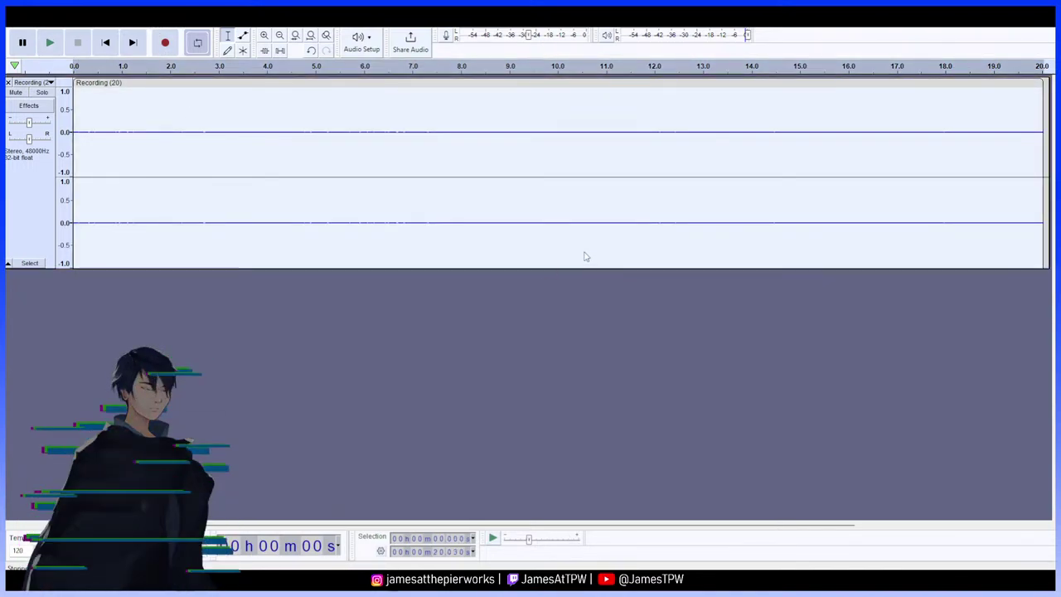
pyautogui.hotkey('ctrl', 'r')
pyautogui.click(50, 42)
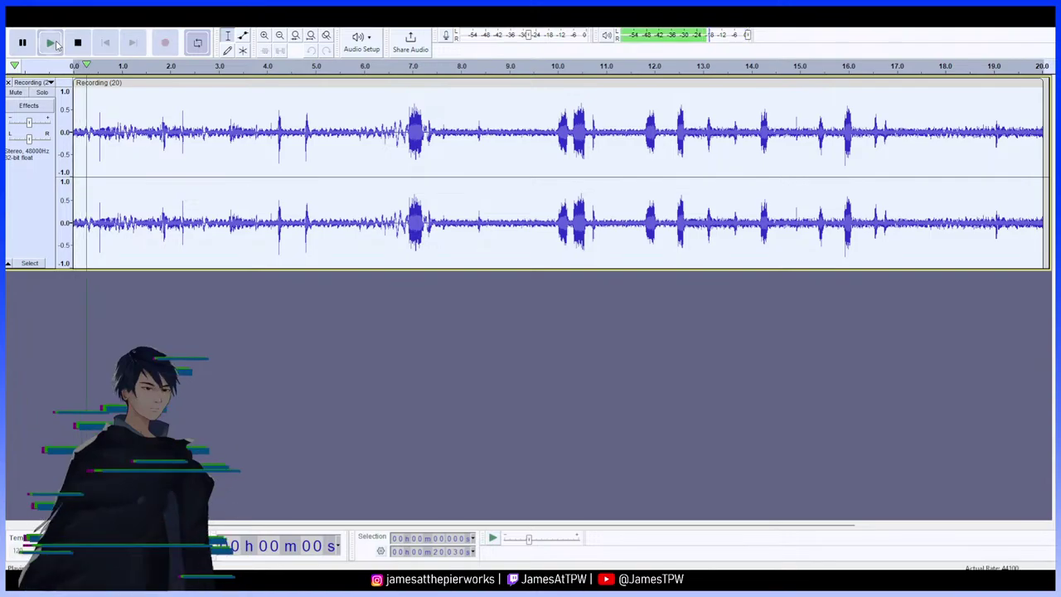
pyautogui.press('space')
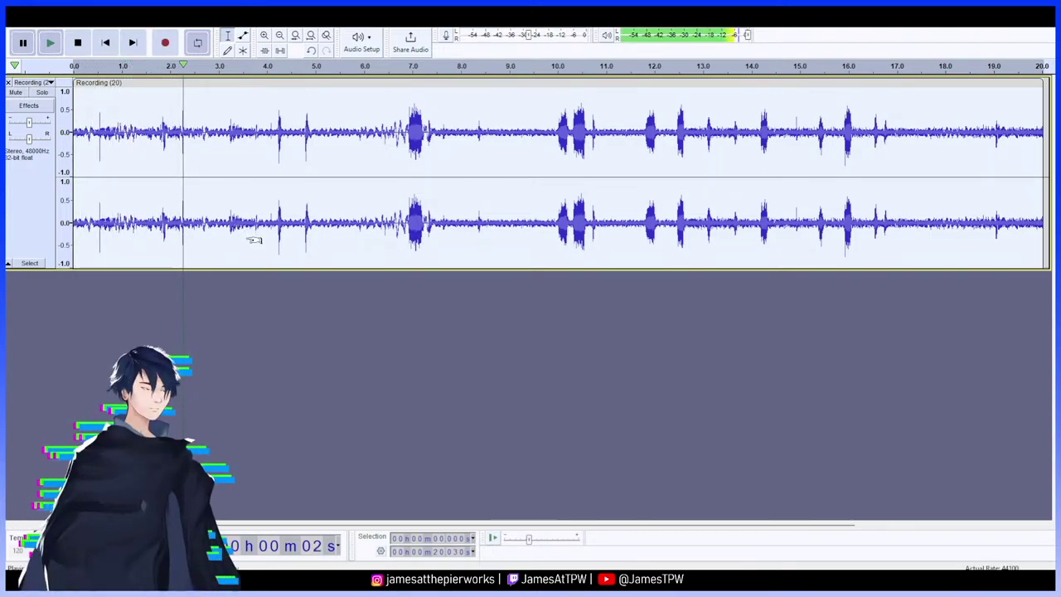
pyautogui.hotkey('ctrl', 'l')
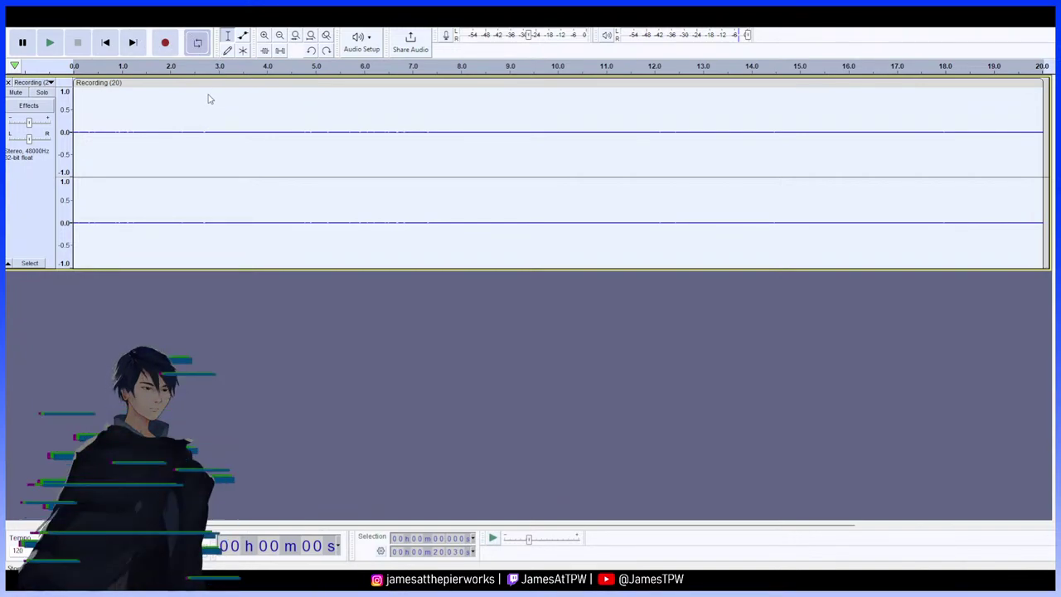
# Amplify the whole of Recording (20) slightly and play it to about 12 s
pyautogui.click(501, 286)
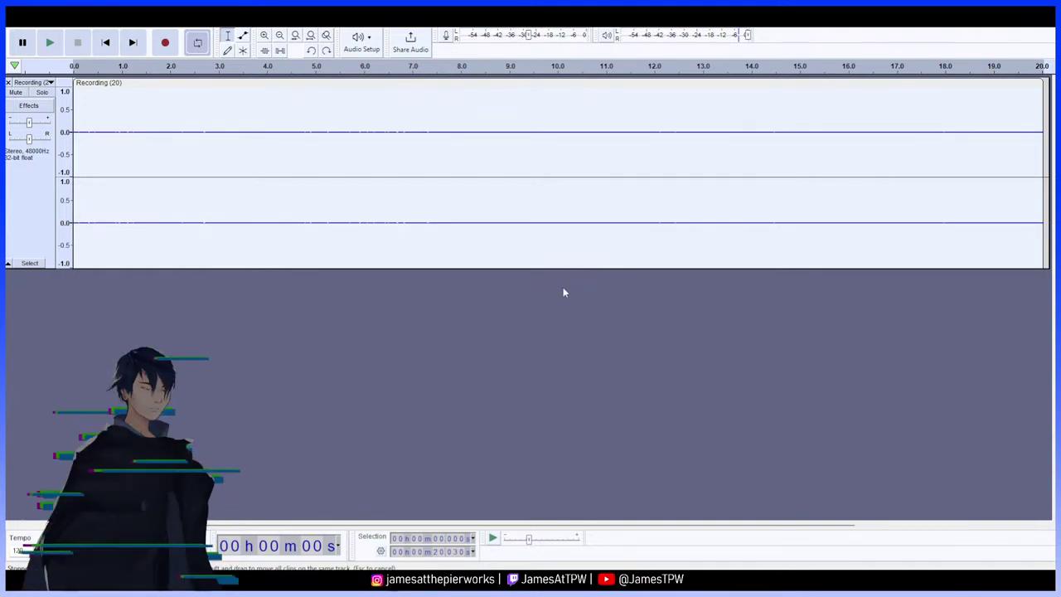
pyautogui.click(579, 255)
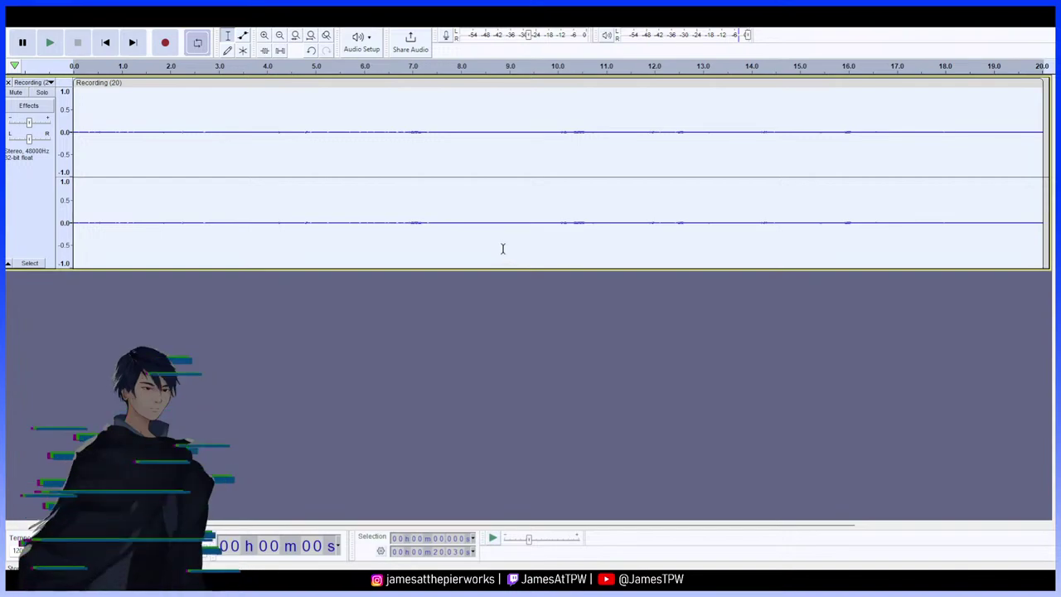
pyautogui.click(46, 46)
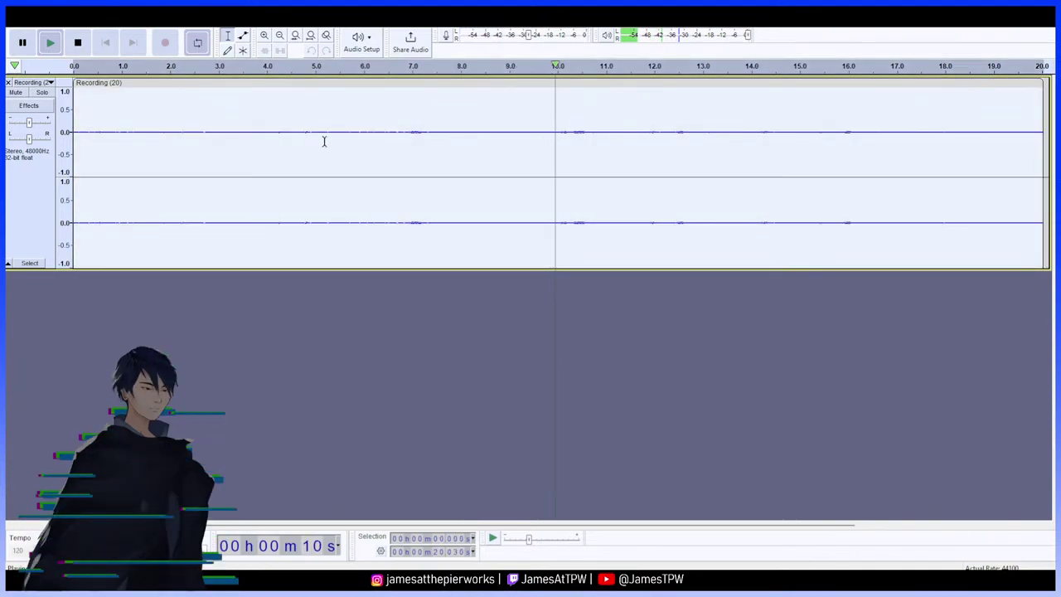
pyautogui.press('space')
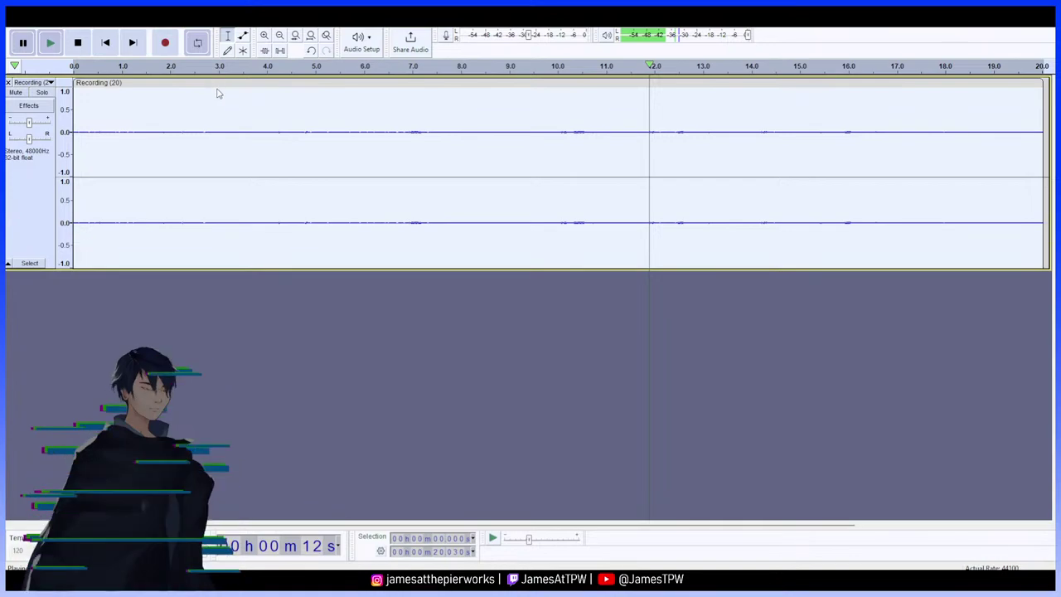
# Undo the strong second amplification of Recording (20), amplify the track more moderately and play it to about 7 s
pyautogui.press('space')
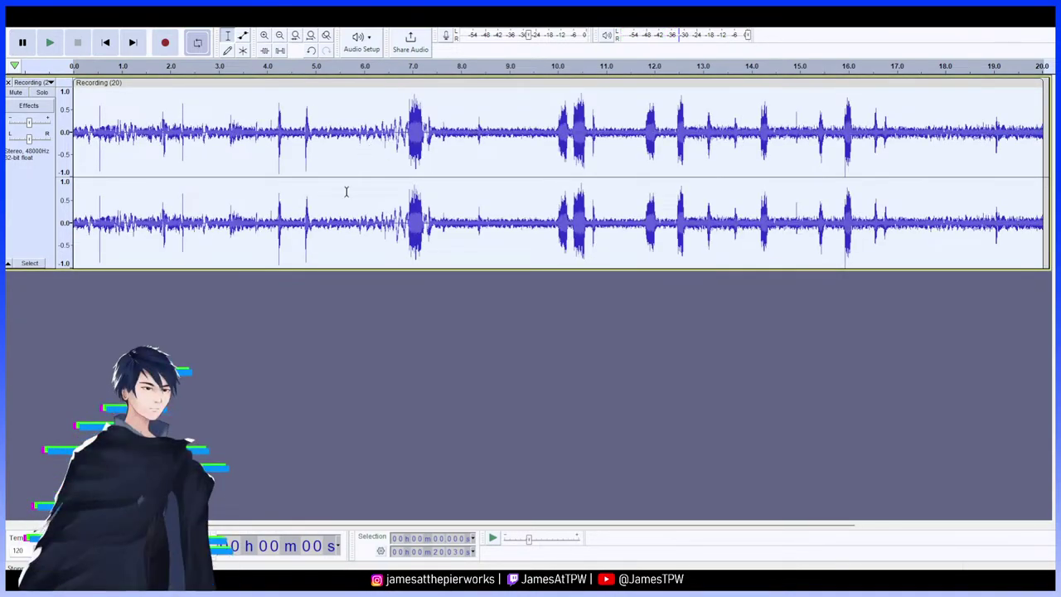
pyautogui.hotkey('ctrl', 'z')
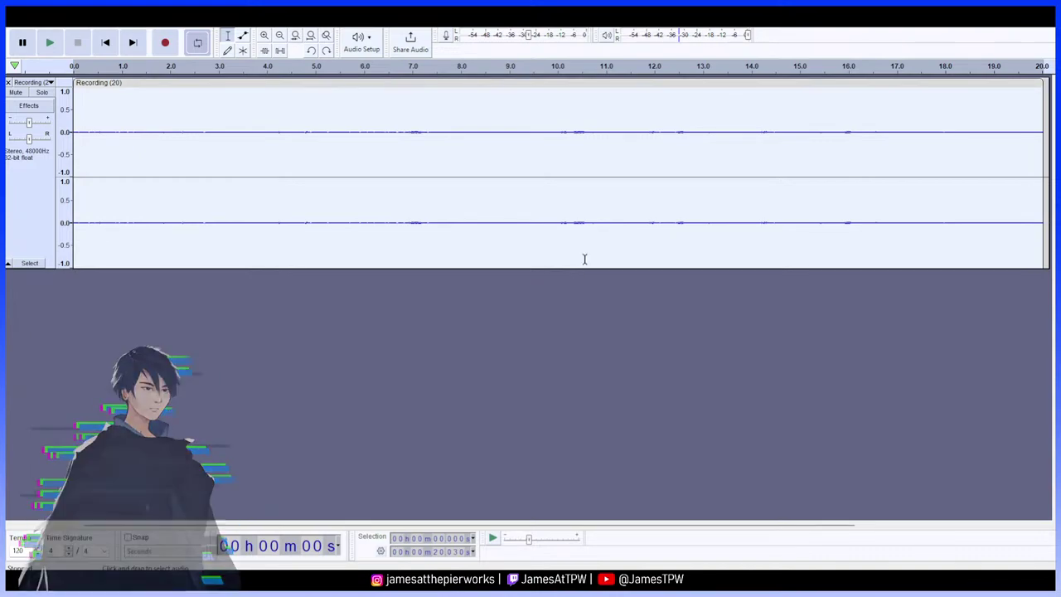
pyautogui.press('space')
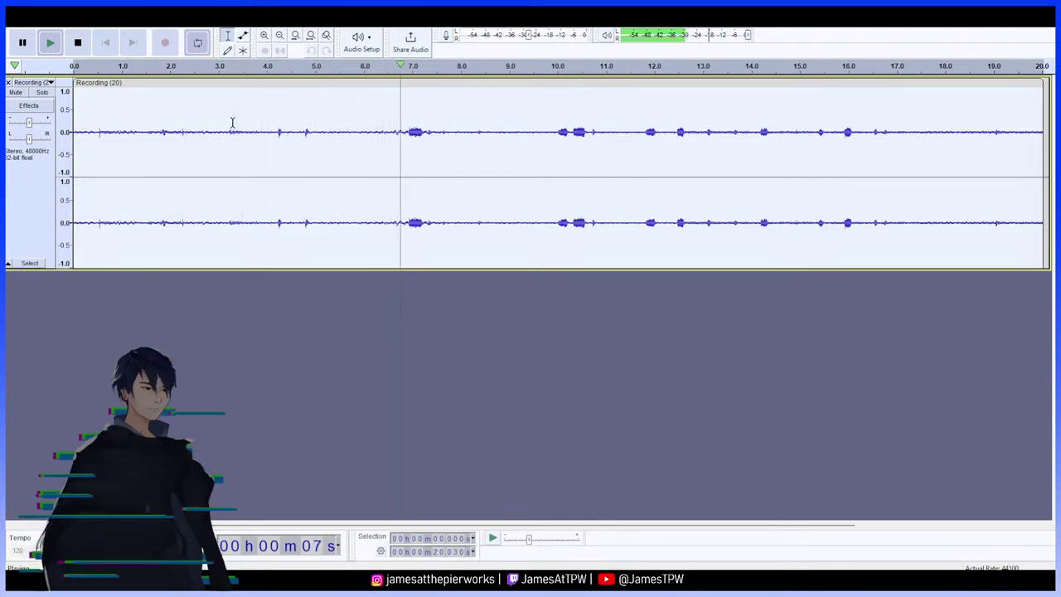
pyautogui.press('space')
# Play Recording (20) briefly from about 1 s and capture a noise profile from the stretch between 0.776 s and 1.678 s
pyautogui.moveTo(329, 135); pyautogui.dragTo(71, 134)
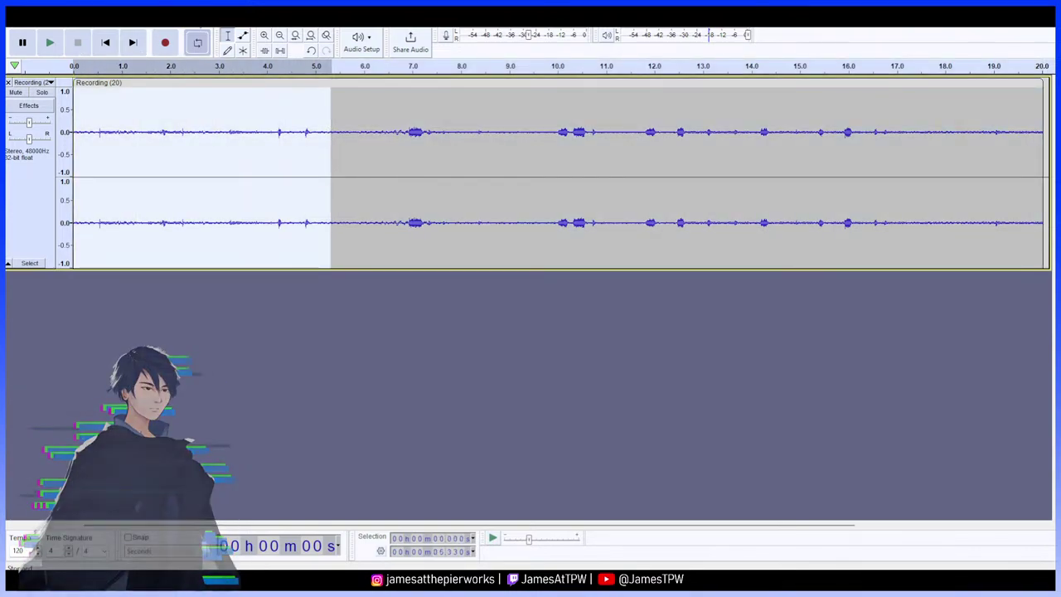
pyautogui.click(176, 135)
pyautogui.click(121, 95)
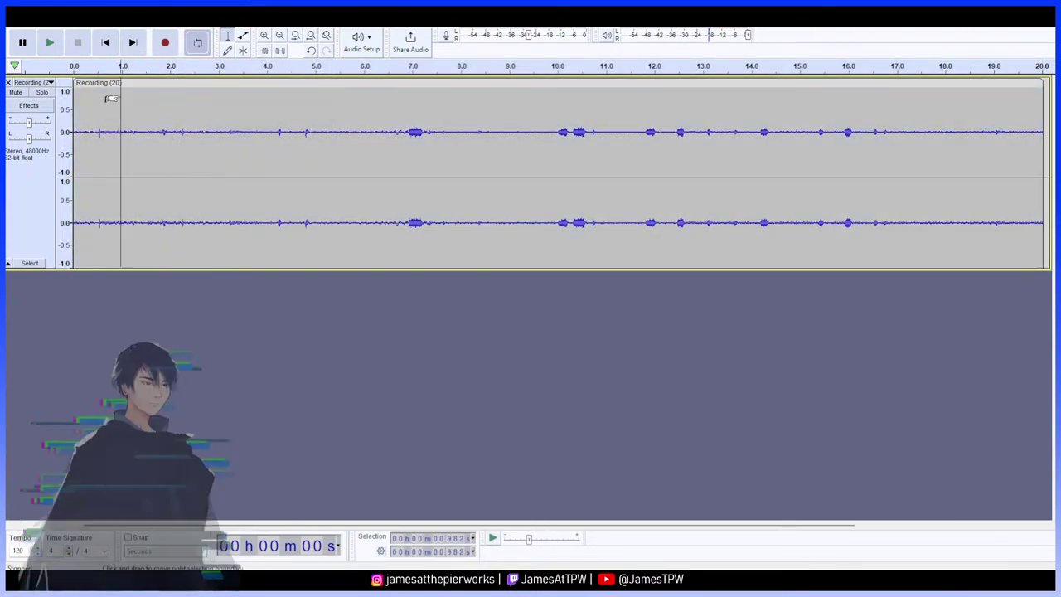
pyautogui.click(56, 47)
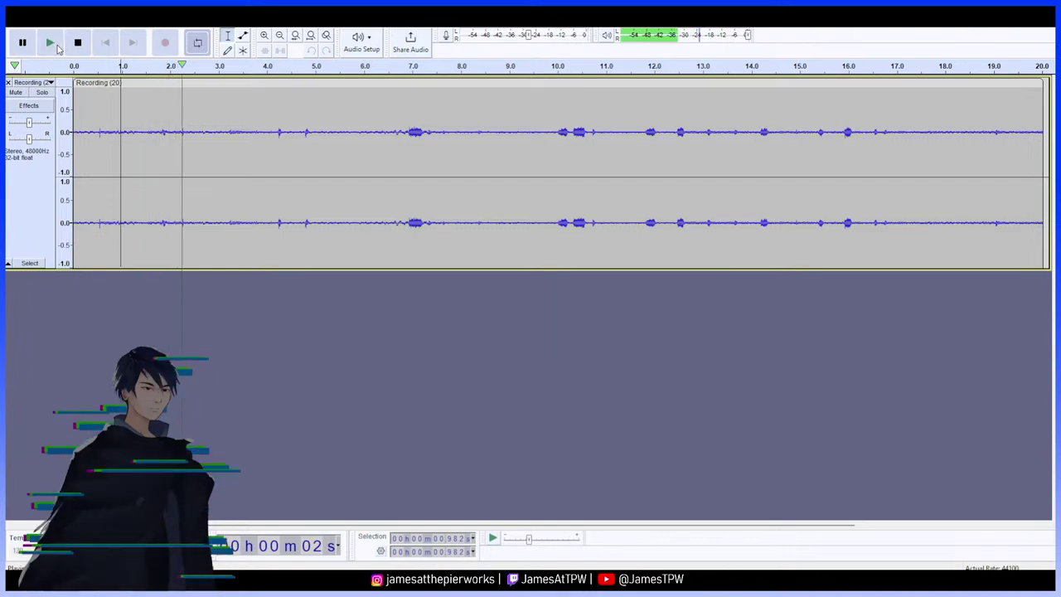
pyautogui.click(52, 45)
pyautogui.click(23, 43)
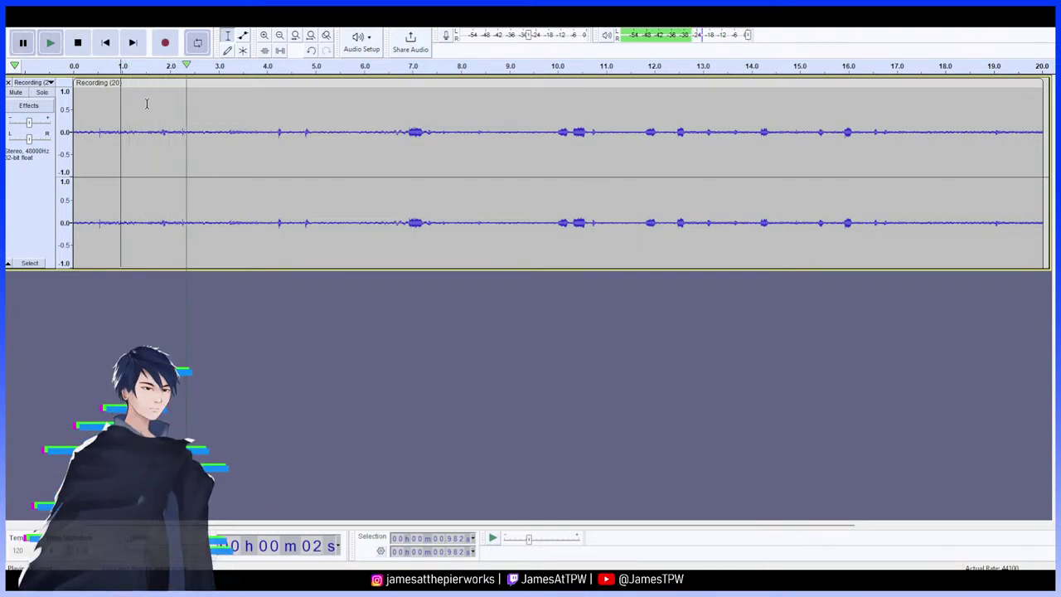
pyautogui.moveTo(154, 128); pyautogui.dragTo(112, 131)
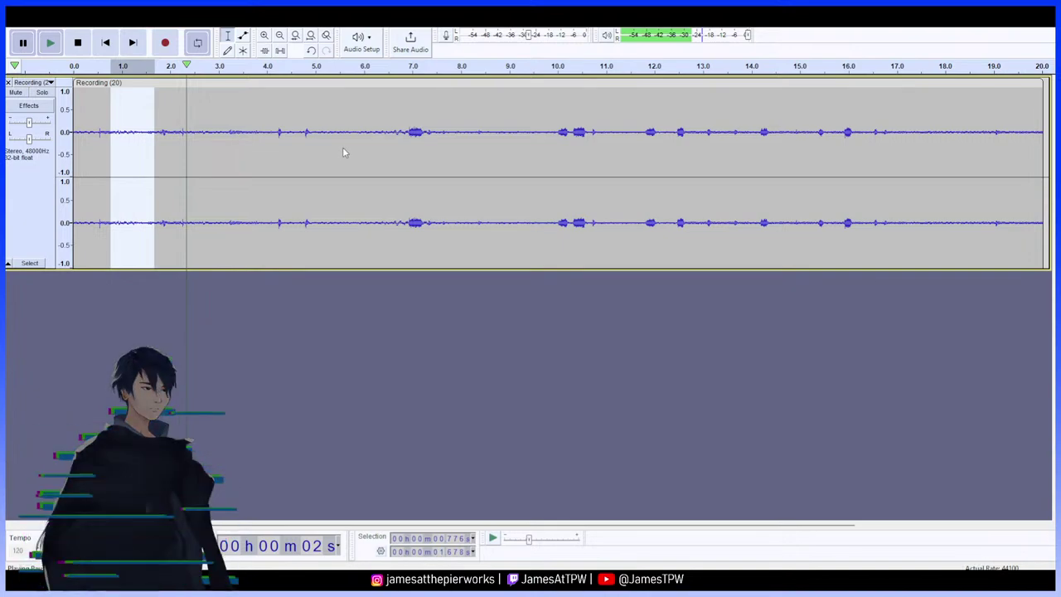
pyautogui.press('space')
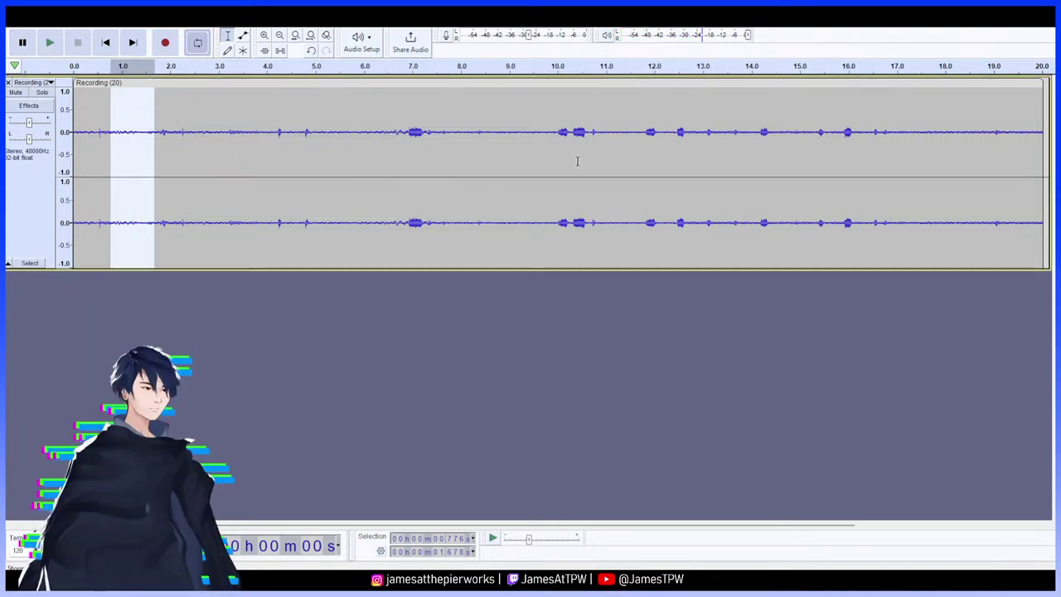
# Apply noise reduction to the whole of Recording (20) and play it from near the start to about 8 s
pyautogui.doubleClick(395, 124)
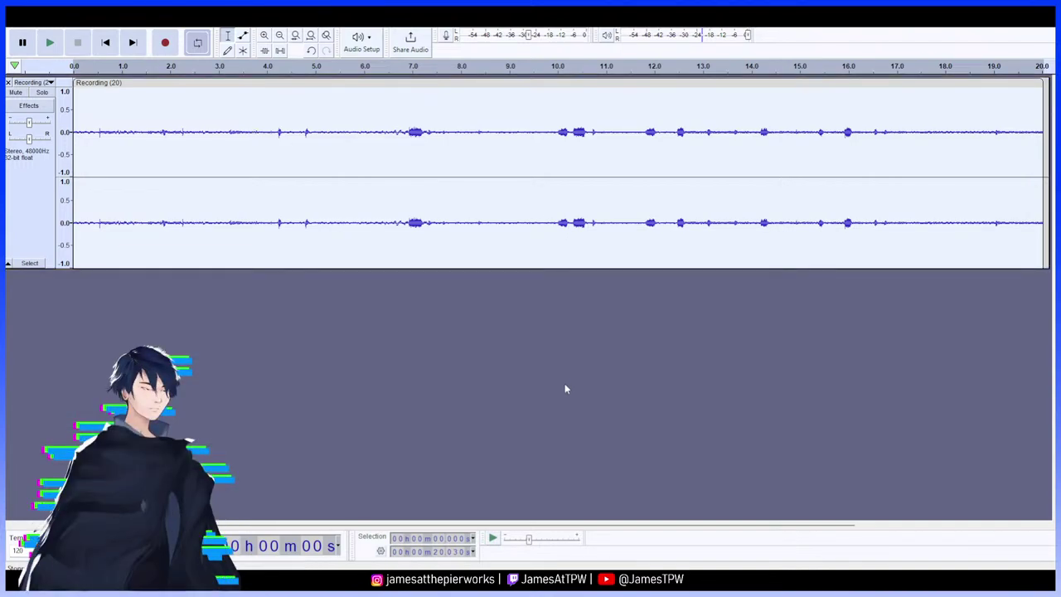
pyautogui.hotkey('ctrl', 'r')
pyautogui.click(80, 113)
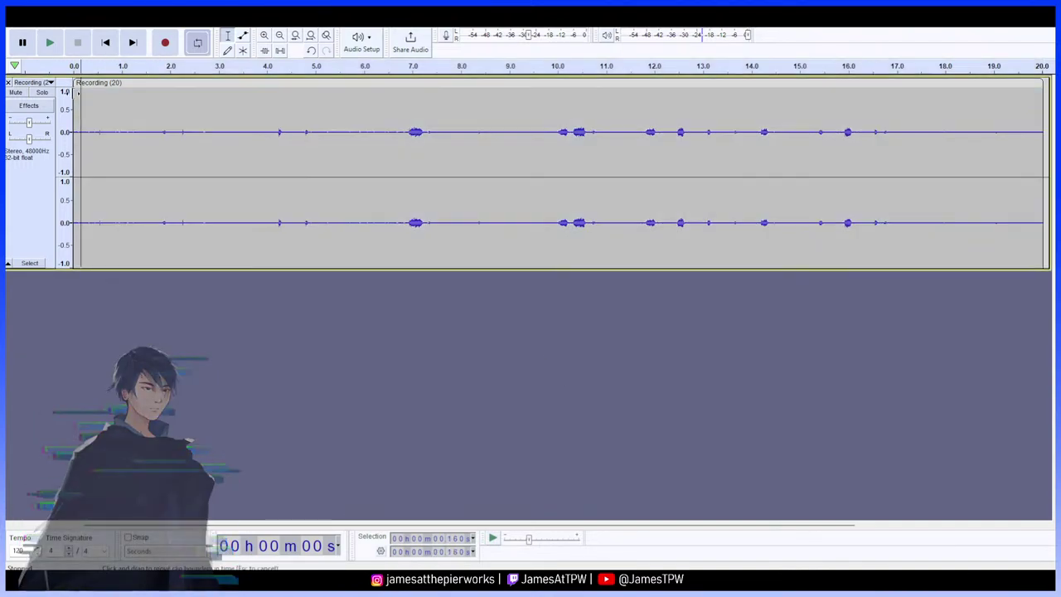
pyautogui.click(50, 43)
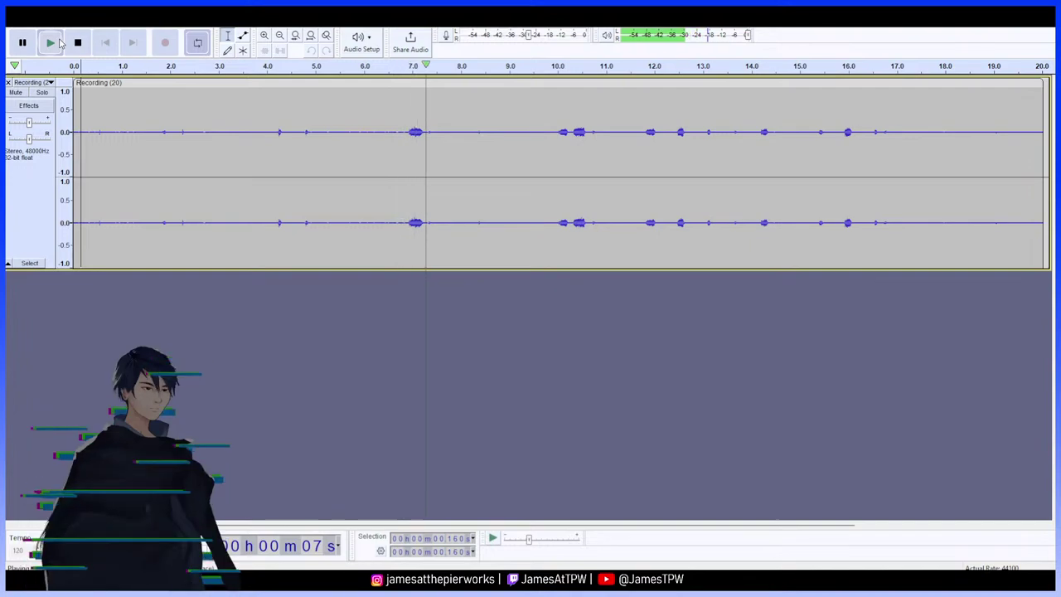
pyautogui.press('space')
# Reduce the noise of the whole track using a profile from 5.090 s to 6.437 s and play it from about 1.4 s to 12 s
pyautogui.moveTo(385, 132); pyautogui.dragTo(319, 126)
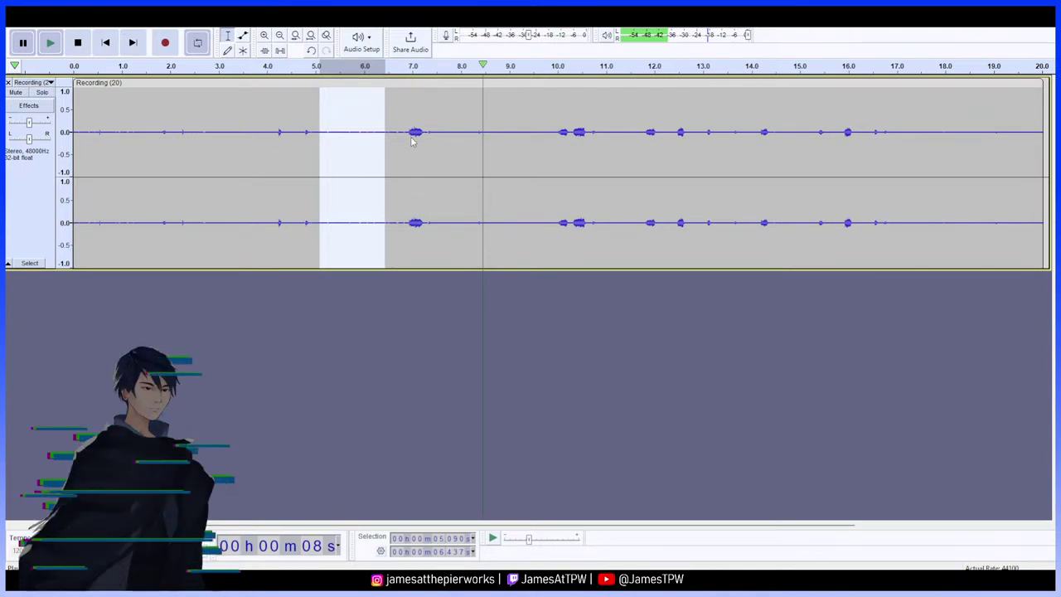
pyautogui.press('space')
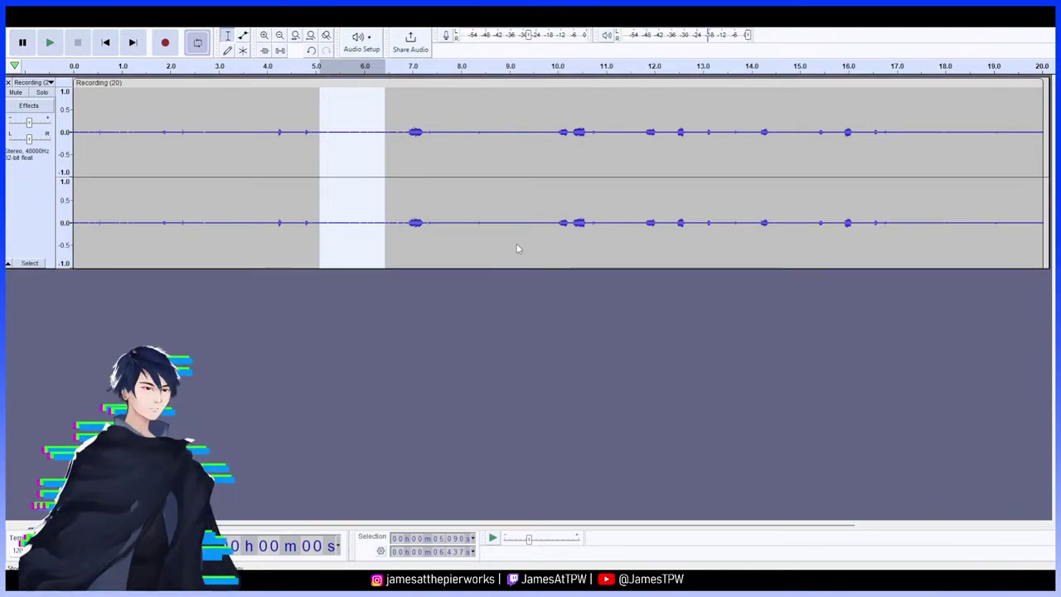
pyautogui.hotkey('ctrl', 'a')
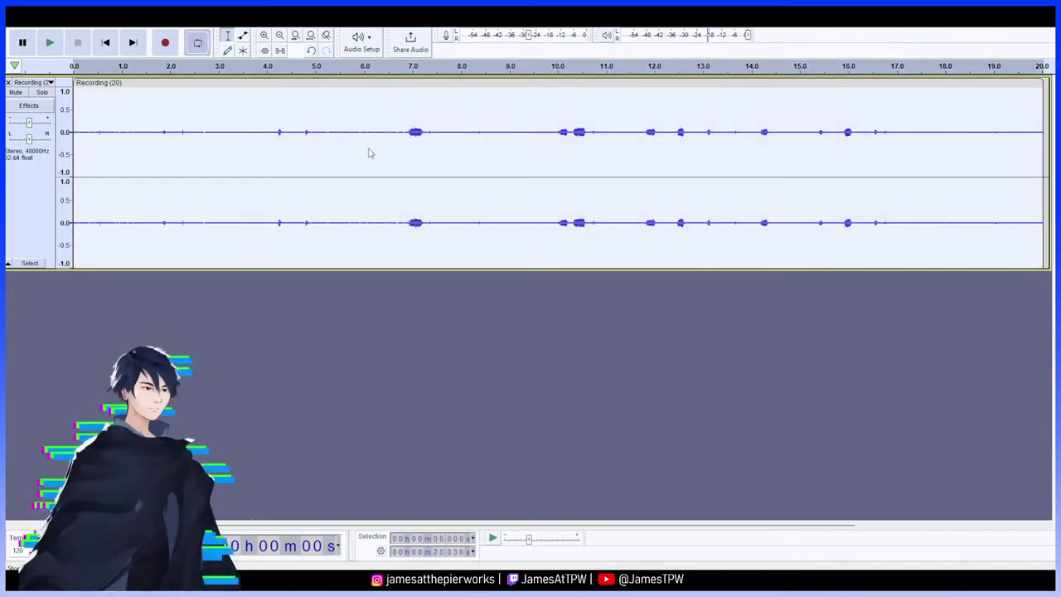
pyautogui.click(578, 292)
pyautogui.hotkey('ctrl', 'a')
pyautogui.click(362, 132)
pyautogui.click(402, 137)
pyautogui.click(142, 108)
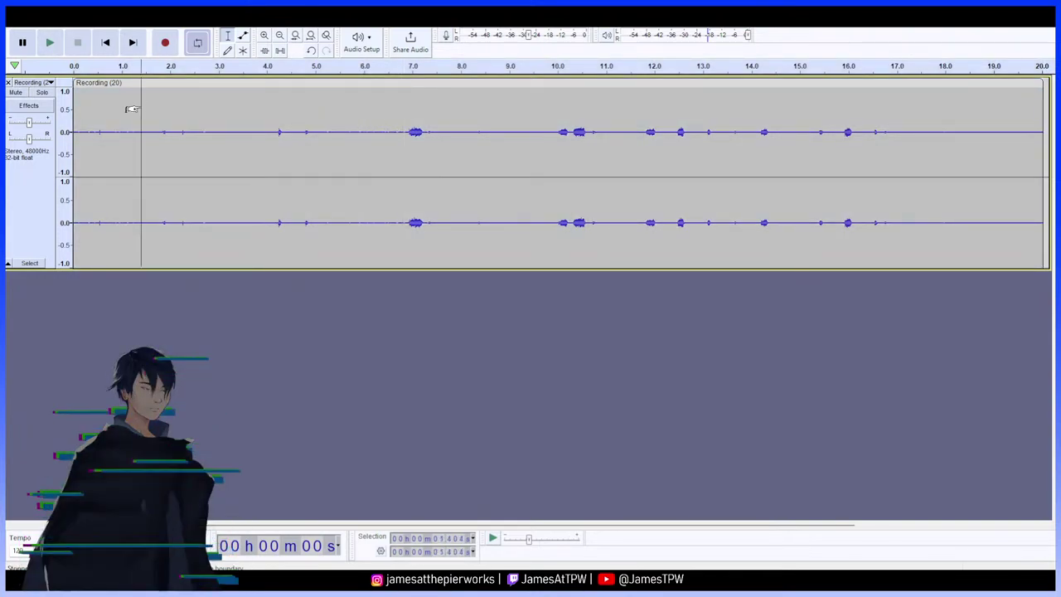
pyautogui.click(50, 43)
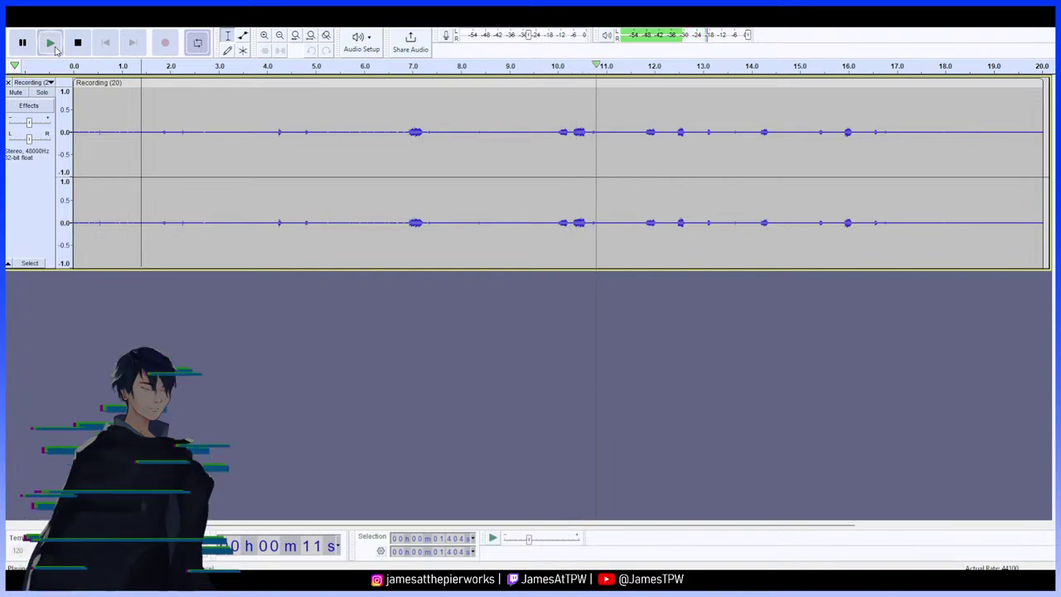
pyautogui.click(50, 42)
# Amplify the whole of Recording (20), play it from about 6 s to 16 s and undo the amplification
pyautogui.moveTo(393, 138); pyautogui.dragTo(481, 138)
pyautogui.click(260, 107)
pyautogui.doubleClick(264, 112)
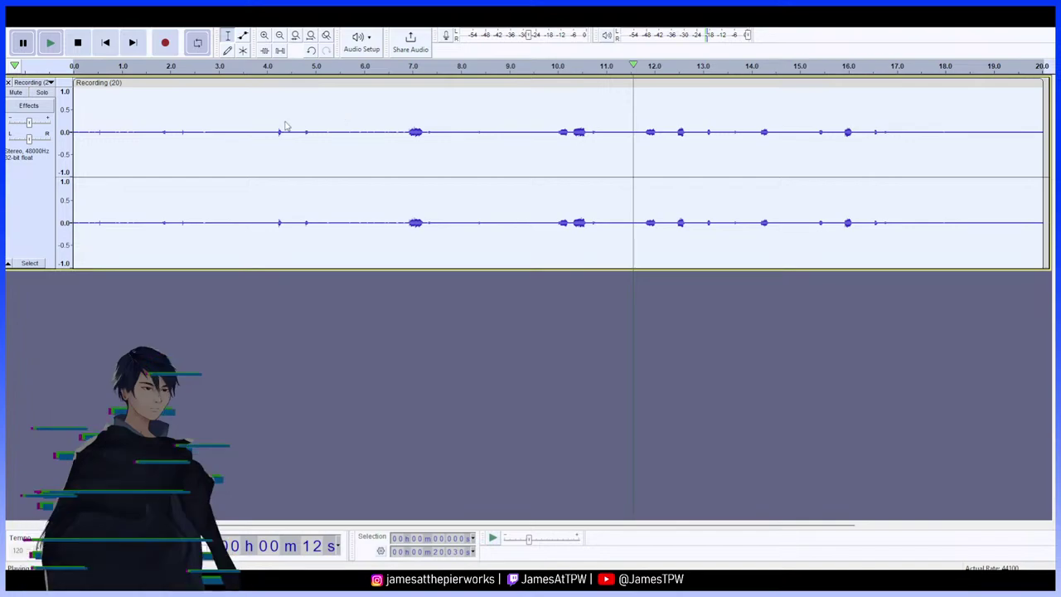
pyautogui.press('space')
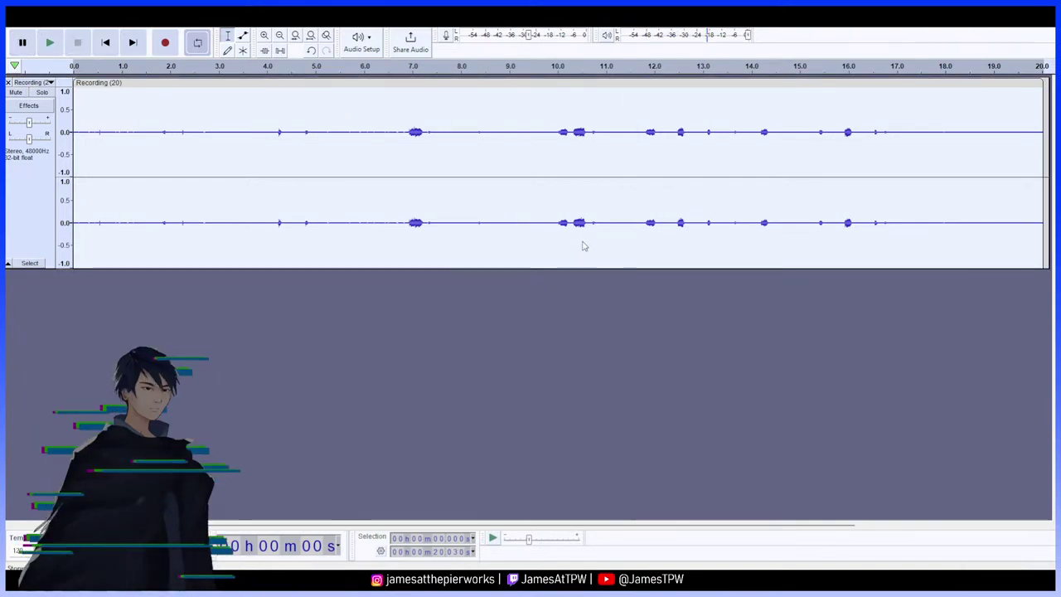
pyautogui.click(371, 130)
pyautogui.click(50, 44)
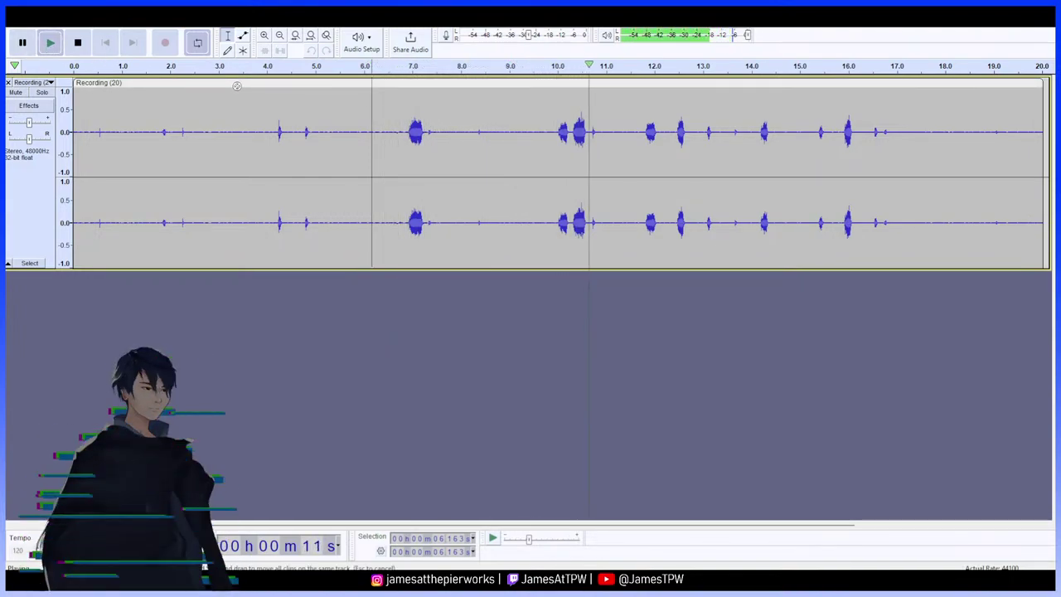
pyautogui.click(24, 44)
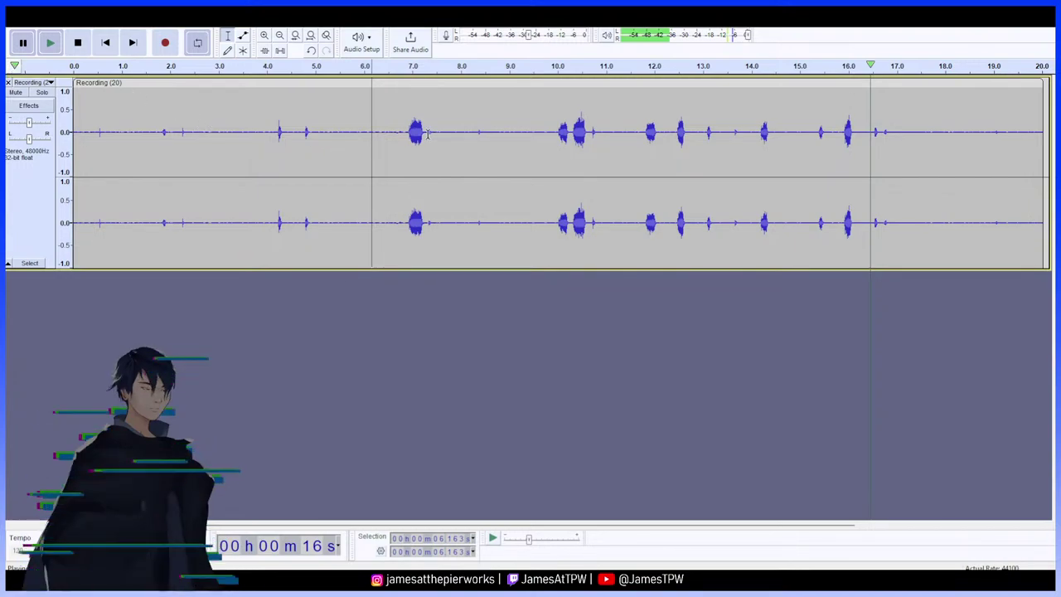
pyautogui.doubleClick(377, 131)
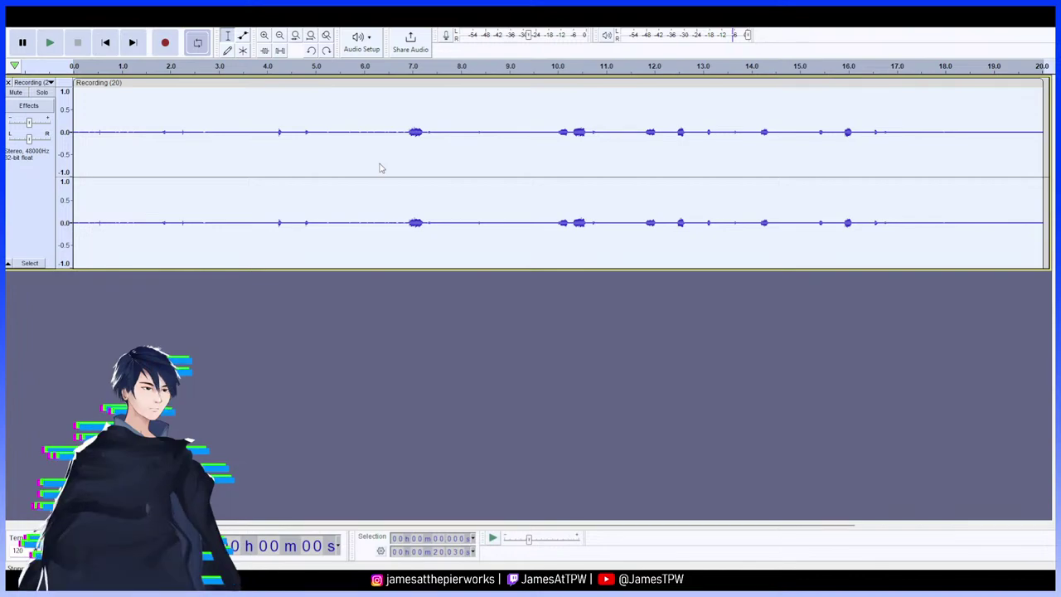
# Apply another noise reduction pass to the whole of Recording (20) and play it to about 17 s
pyautogui.click(590, 267)
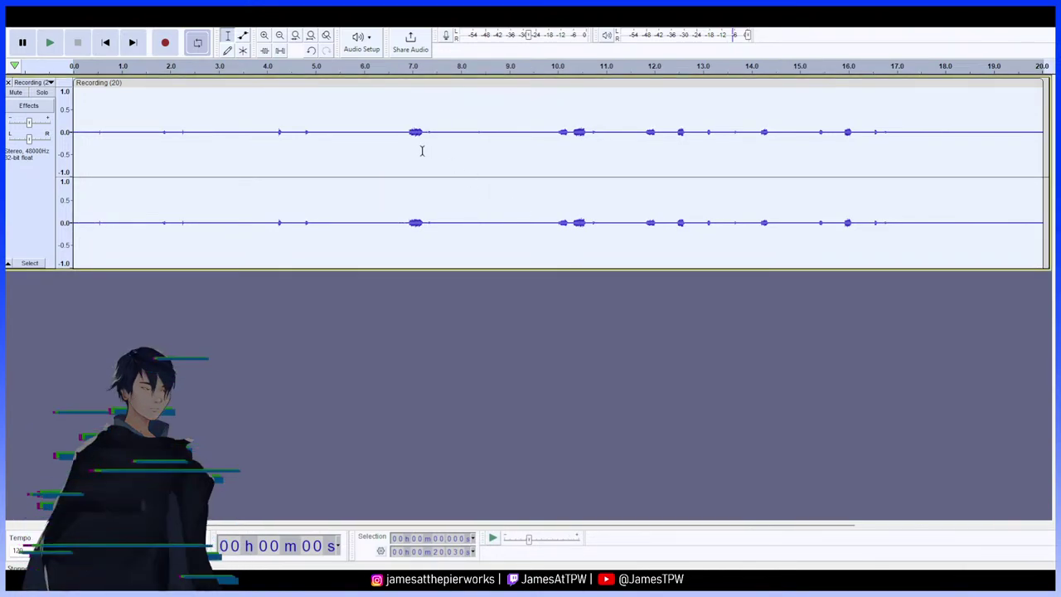
pyautogui.click(48, 42)
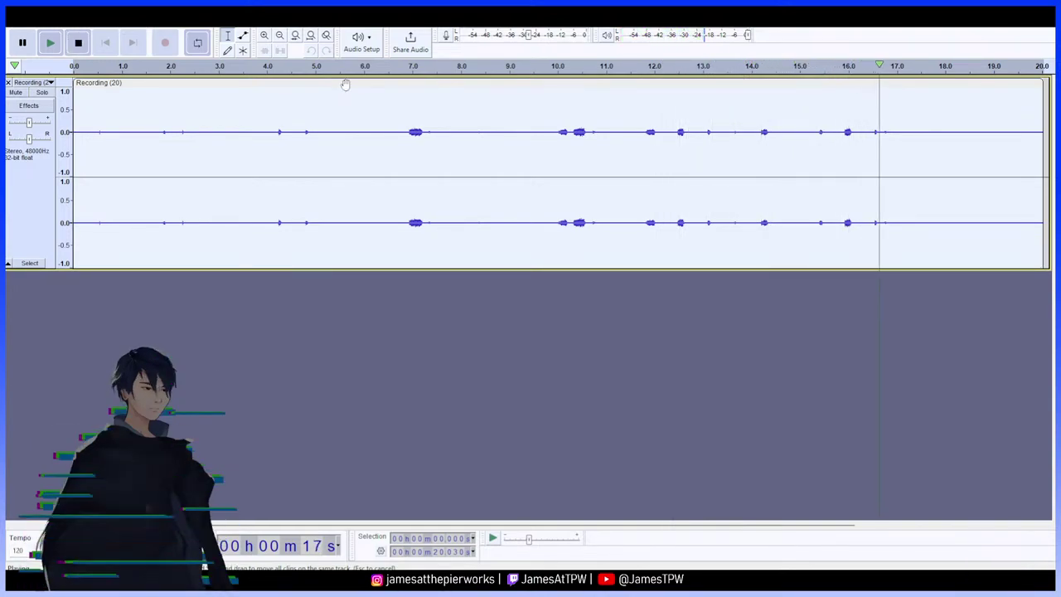
pyautogui.click(321, 116)
pyautogui.click(373, 133)
# Delete about the first 6.6 s of Recording (20), up to just before the first loud sound
pyautogui.moveTo(391, 140); pyautogui.dragTo(73, 134)
pyautogui.press('Delete')
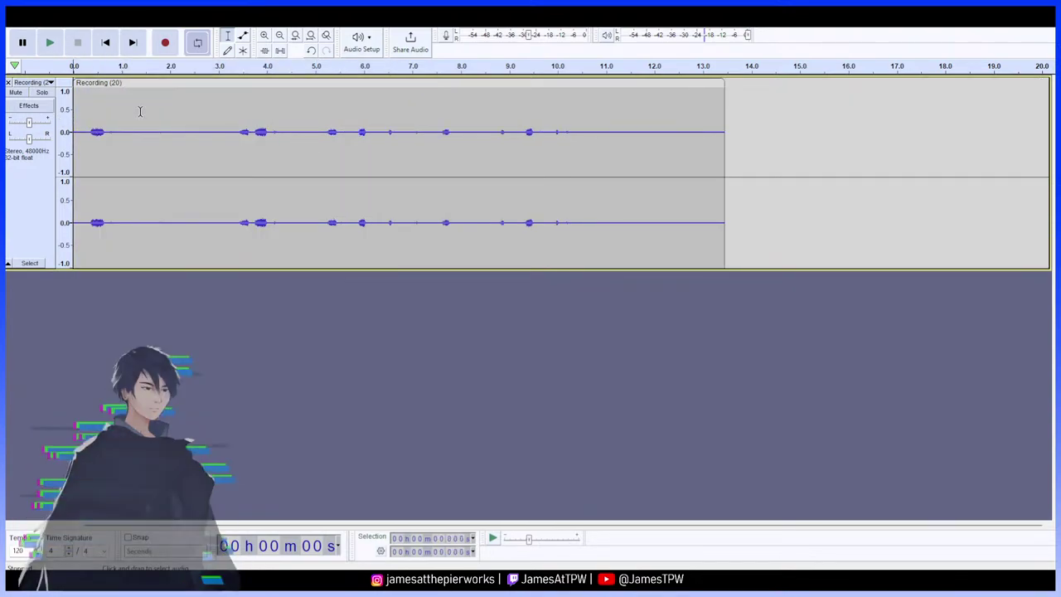
# Play the first sound and delete the quiet gap of about 2.4 s that follows it, starting at 0.776 s
pyautogui.moveTo(226, 131); pyautogui.dragTo(109, 119)
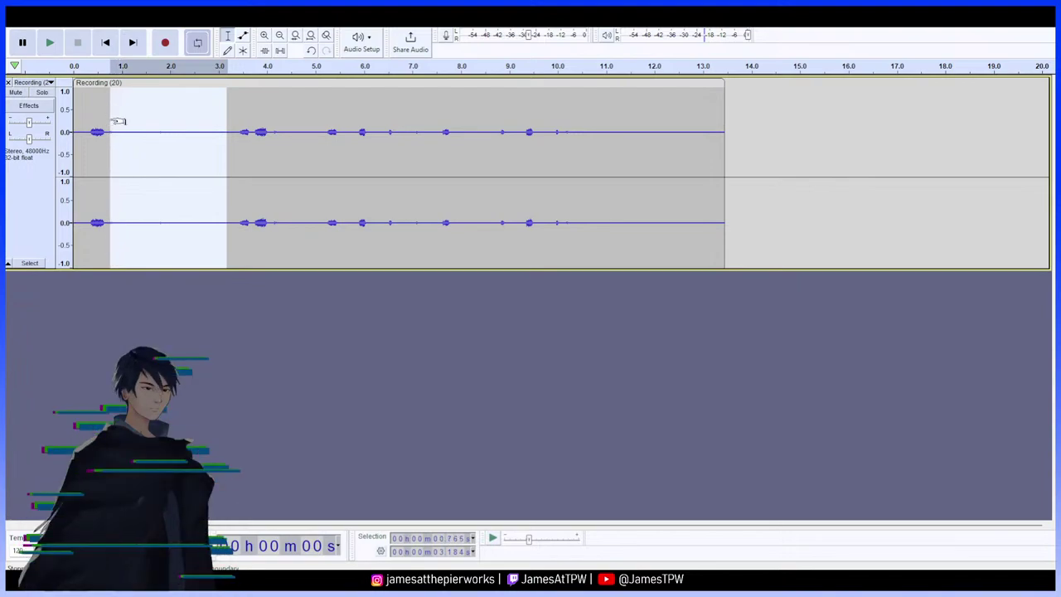
pyautogui.click(87, 106)
pyautogui.press('space')
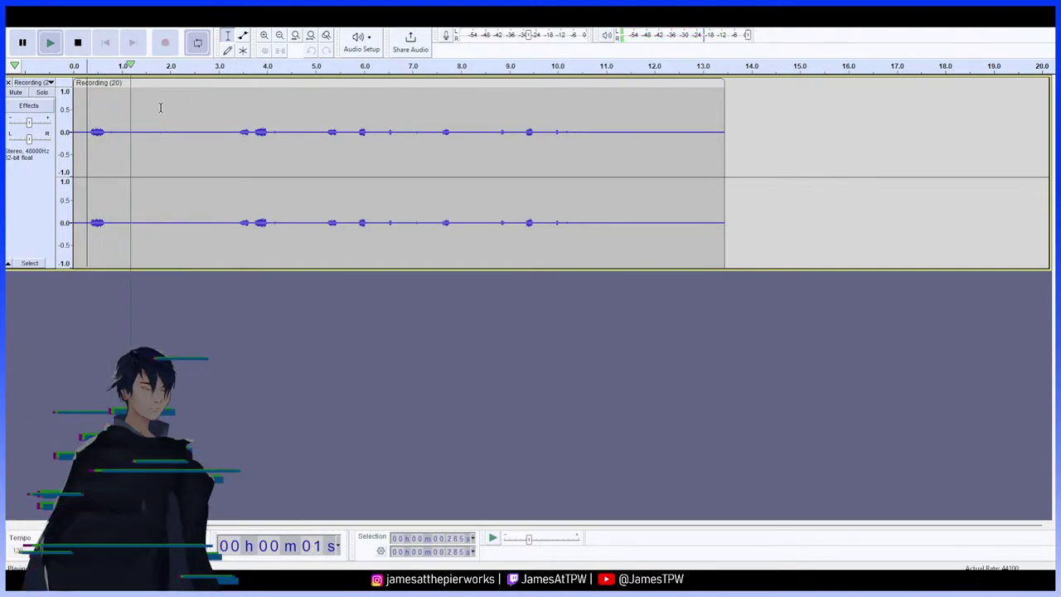
pyautogui.press('space')
pyautogui.moveTo(109, 126); pyautogui.dragTo(230, 145)
pyautogui.press('Delete')
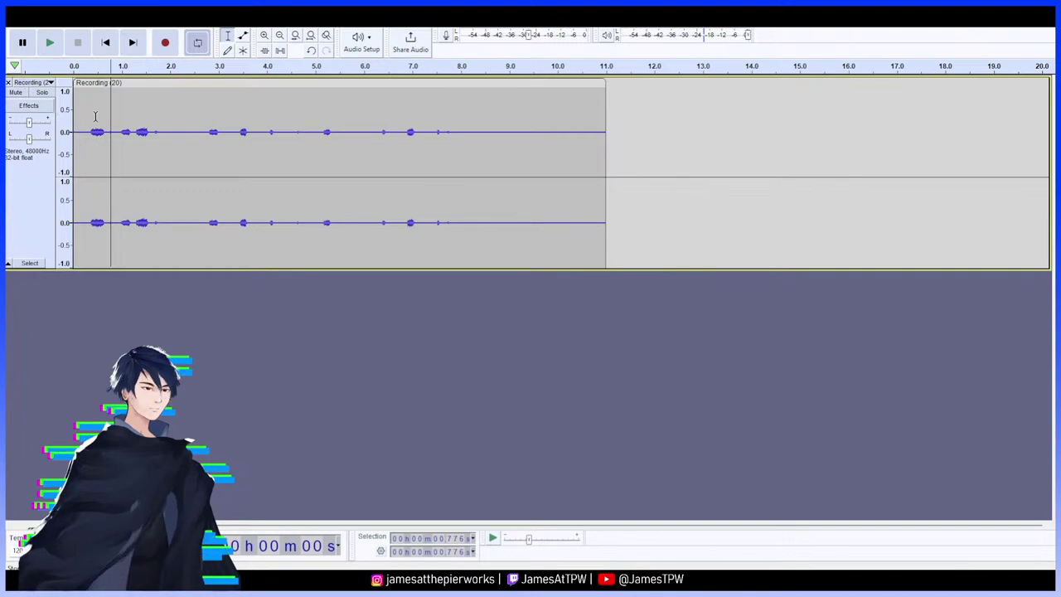
# Play the opening sounds and delete the stretch with the small click from 1.655 s to 2.111 s
pyautogui.press('space')
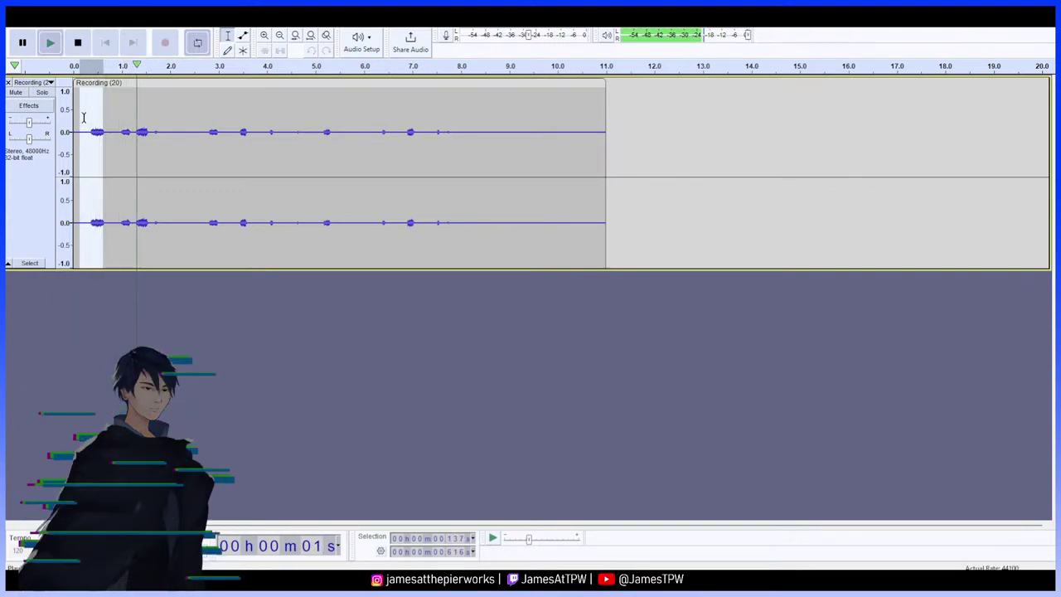
pyautogui.press('space')
pyautogui.moveTo(176, 131); pyautogui.dragTo(155, 131)
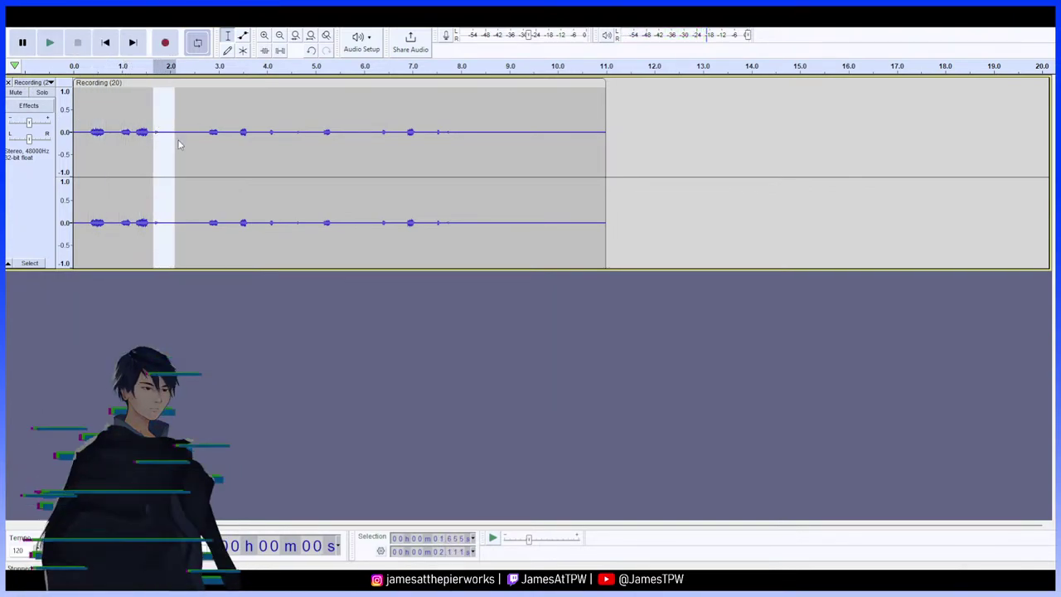
pyautogui.press('Delete')
# Play on from 1.655 s and delete the faint clicks between 3.401 s and 4.497 s
pyautogui.press('space')
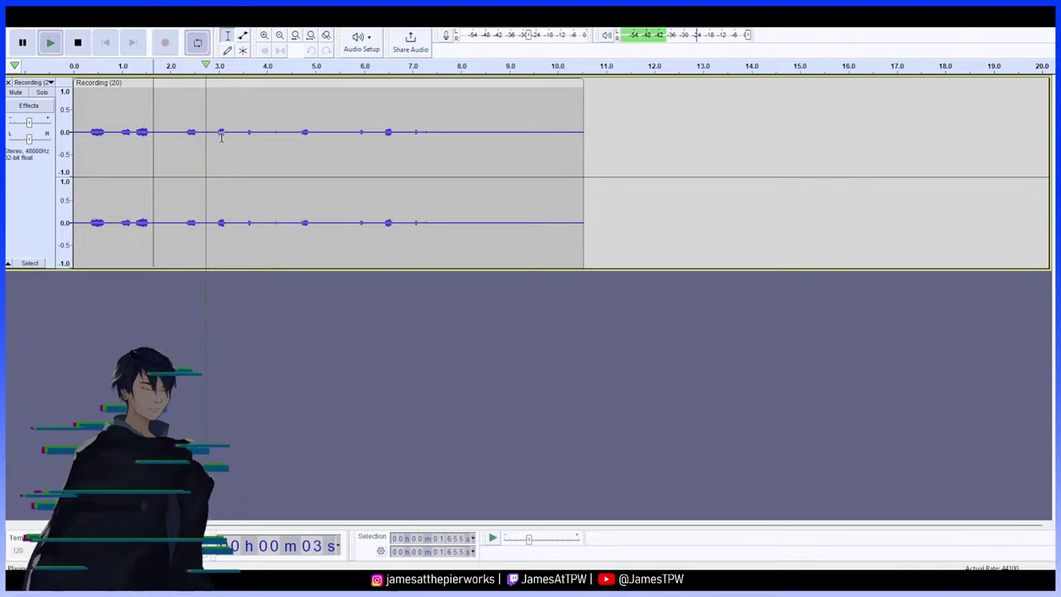
pyautogui.press('space')
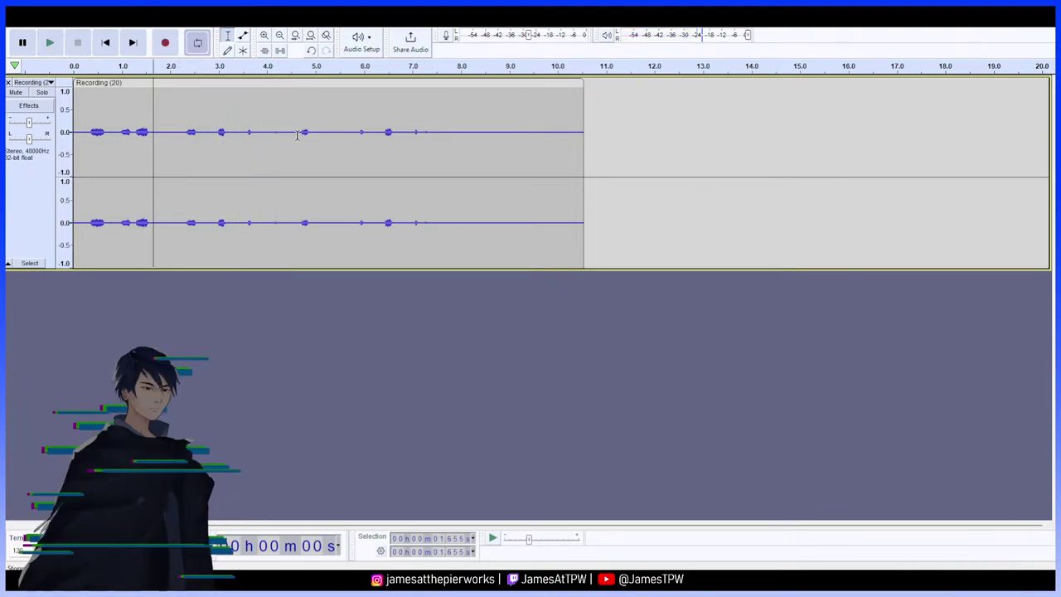
pyautogui.press('space')
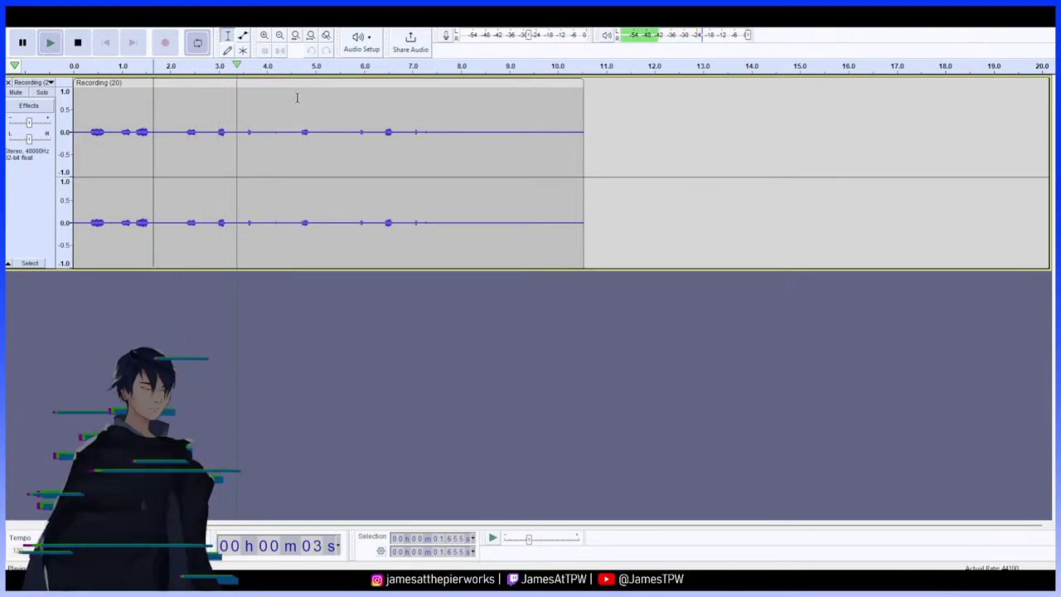
pyautogui.press('space')
pyautogui.moveTo(290, 133); pyautogui.dragTo(238, 133)
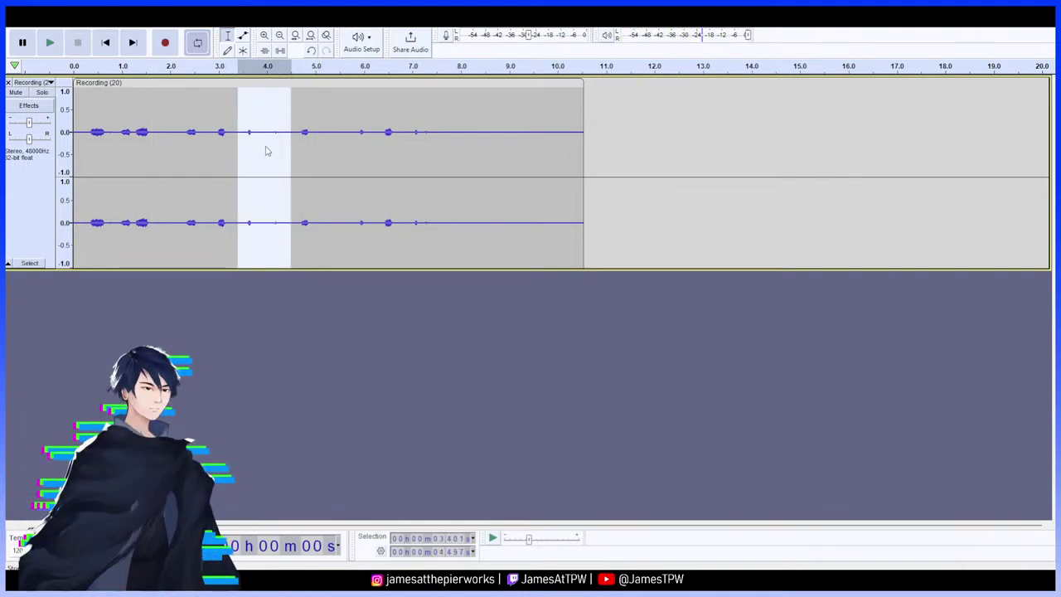
pyautogui.press('Delete')
# Play from 3.401 s, delete the click between 4.520 s and 5.182 s, and cut the remaining stray sounds and gap around the last loud sound
pyautogui.press('space')
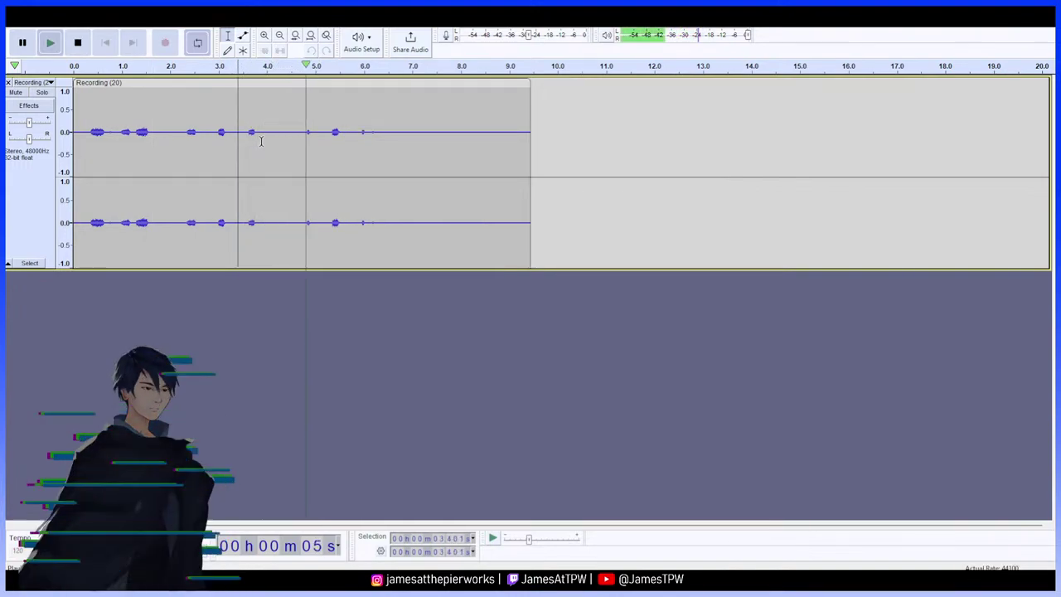
pyautogui.press('space')
pyautogui.moveTo(324, 133); pyautogui.dragTo(292, 131)
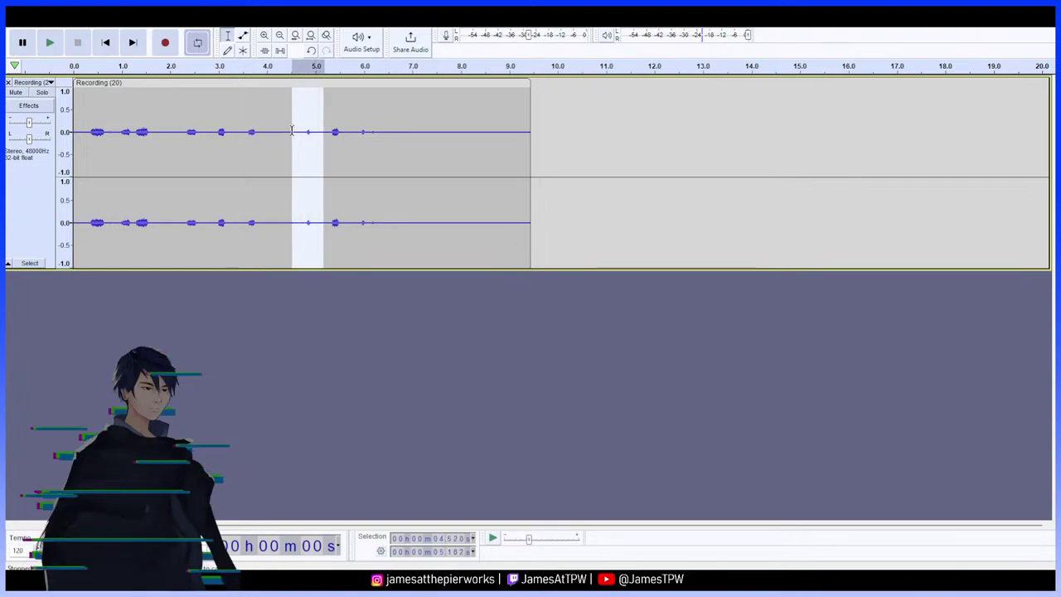
pyautogui.press('Delete')
pyautogui.moveTo(363, 131); pyautogui.dragTo(86, 93)
pyautogui.press('Delete')
pyautogui.press('Delete')
# Amplify the whole trimmed Recording (20) strongly
pyautogui.doubleClick(161, 123)
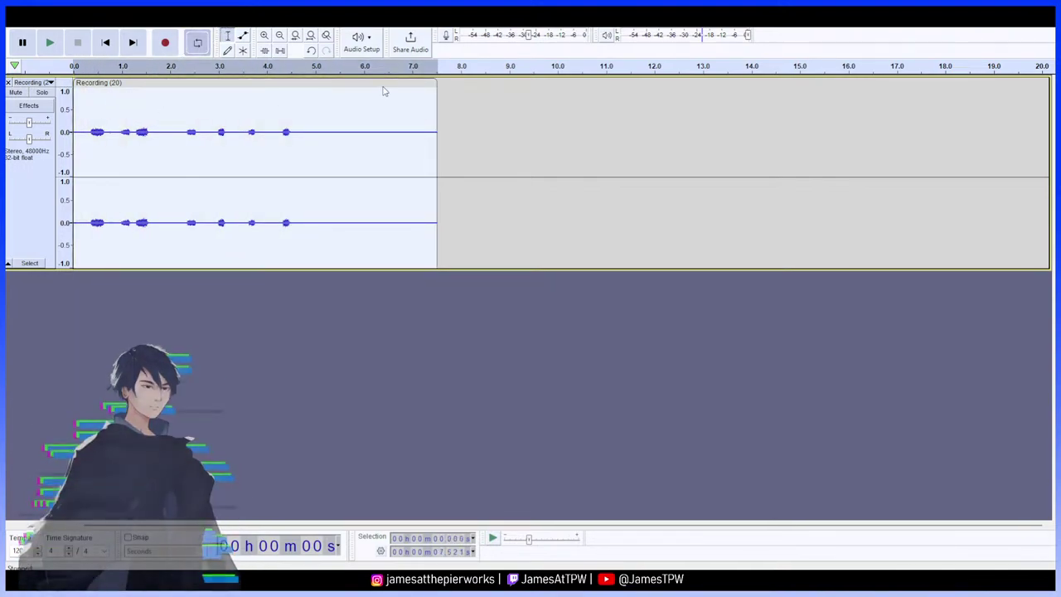
pyautogui.hotkey('ctrl', 'r')
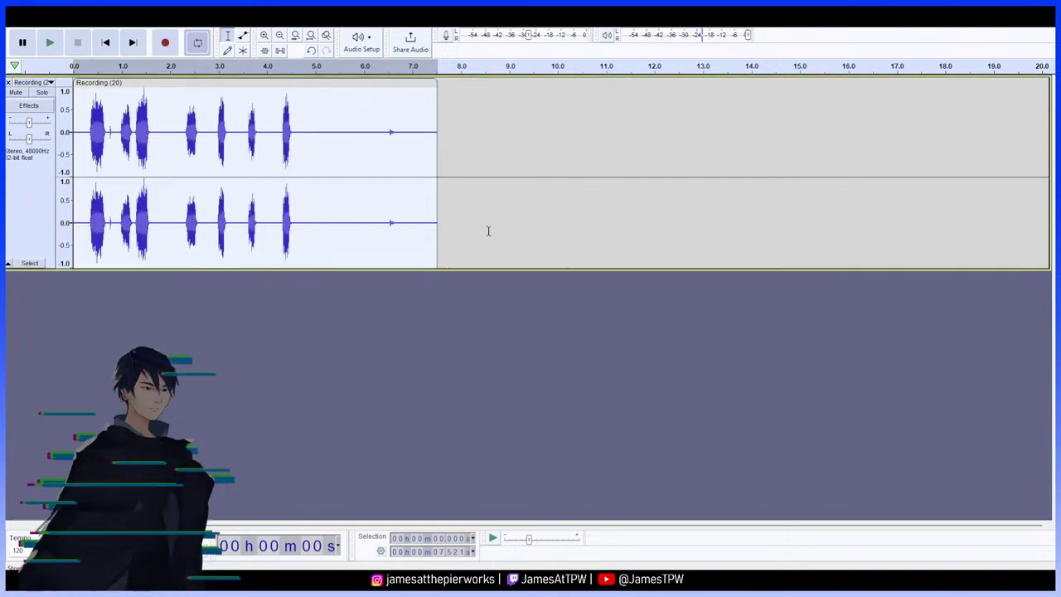
# Play the amplified Recording (20) from 0.297 s, undo the strong amplification and amplify the whole recording more moderately
pyautogui.click(86, 124)
pyautogui.press('space')
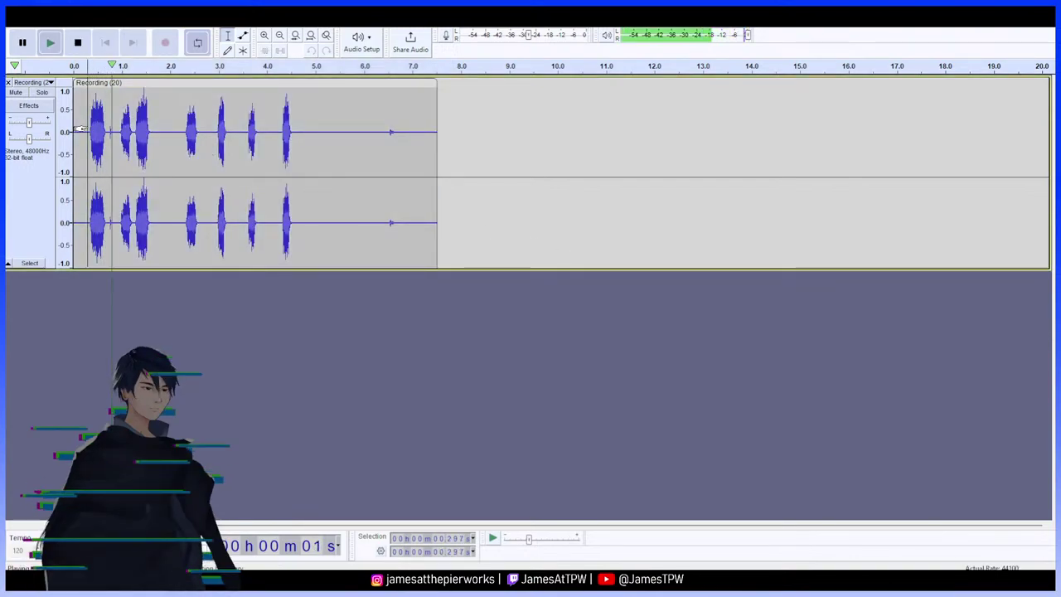
pyautogui.press('space')
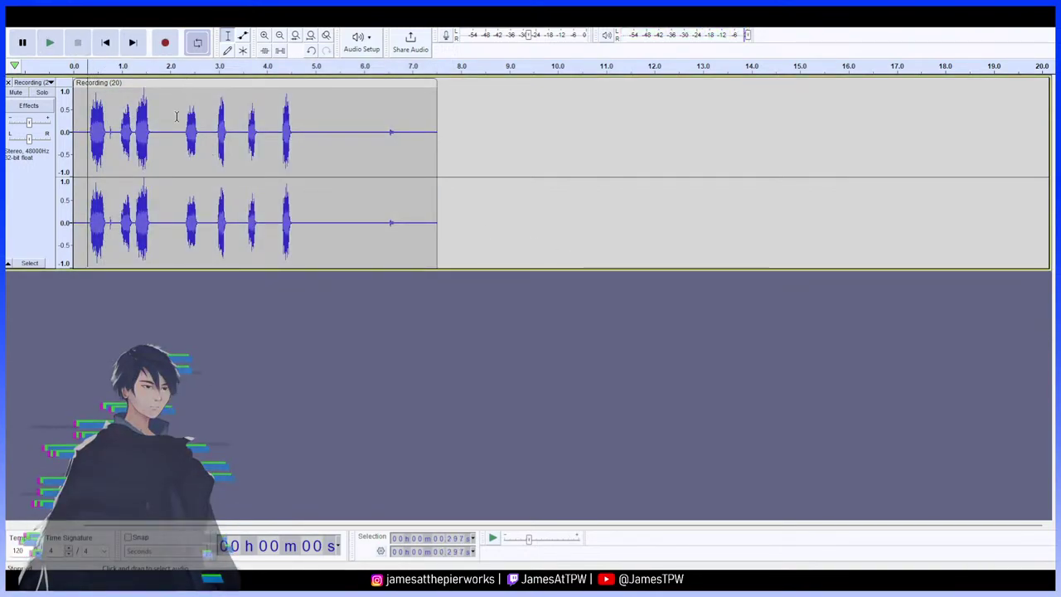
pyautogui.hotkey('ctrl', 'z')
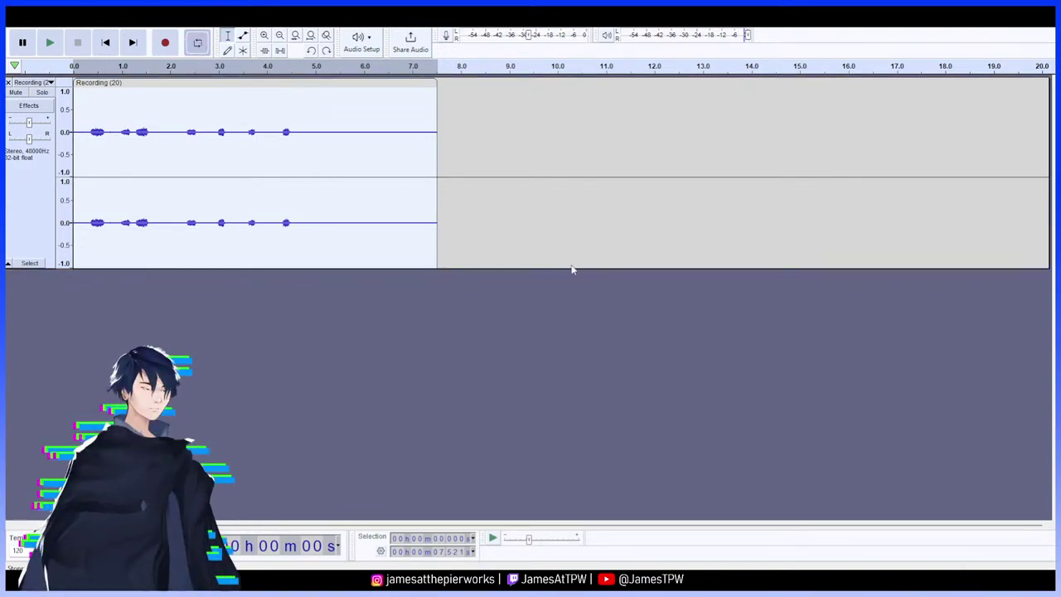
pyautogui.hotkey('ctrl', 'y')
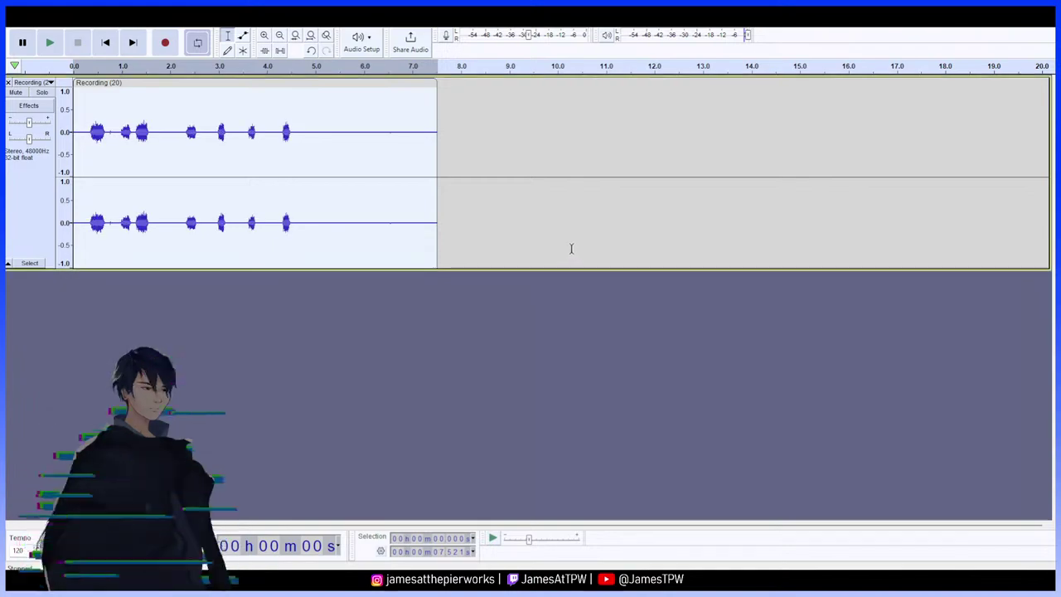
# Play through Recording (20) from 0.274 s and delete the silent tail after about 4.8 s
pyautogui.press('space')
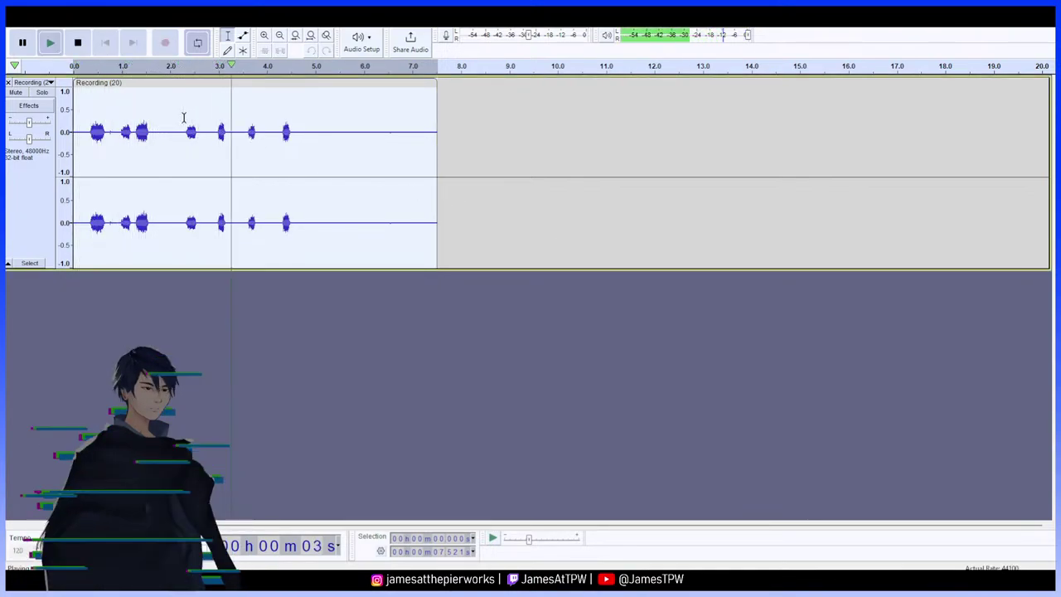
pyautogui.press('space')
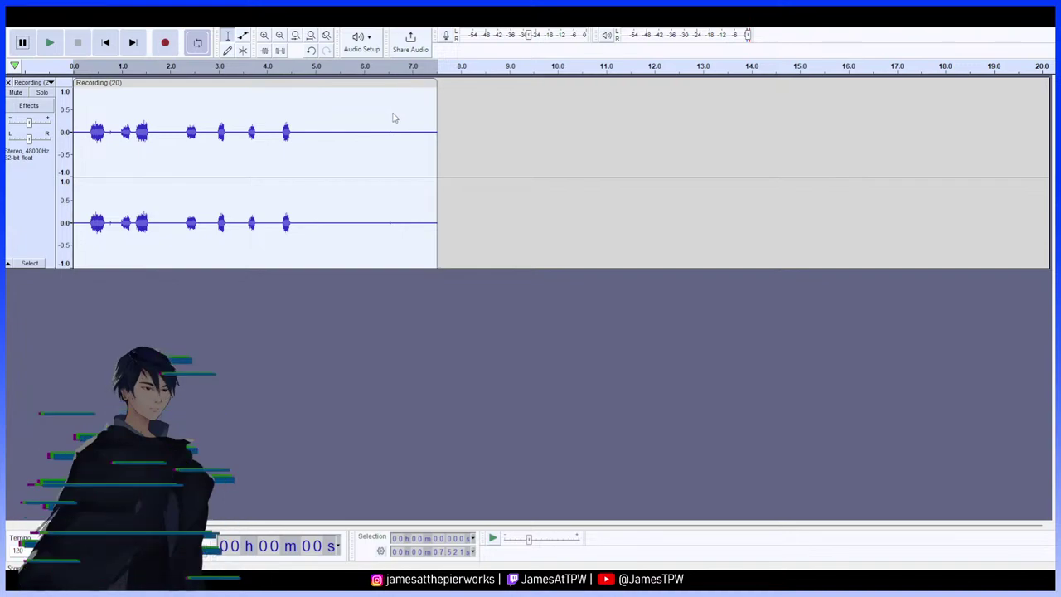
pyautogui.click(390, 197)
pyautogui.click(332, 131)
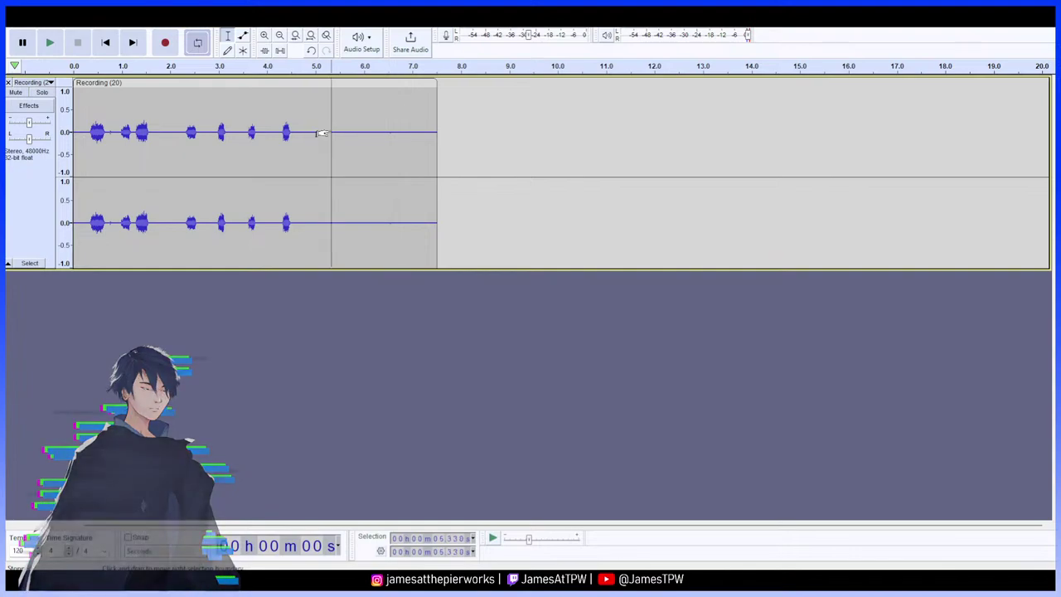
pyautogui.click(86, 134)
pyautogui.click(53, 47)
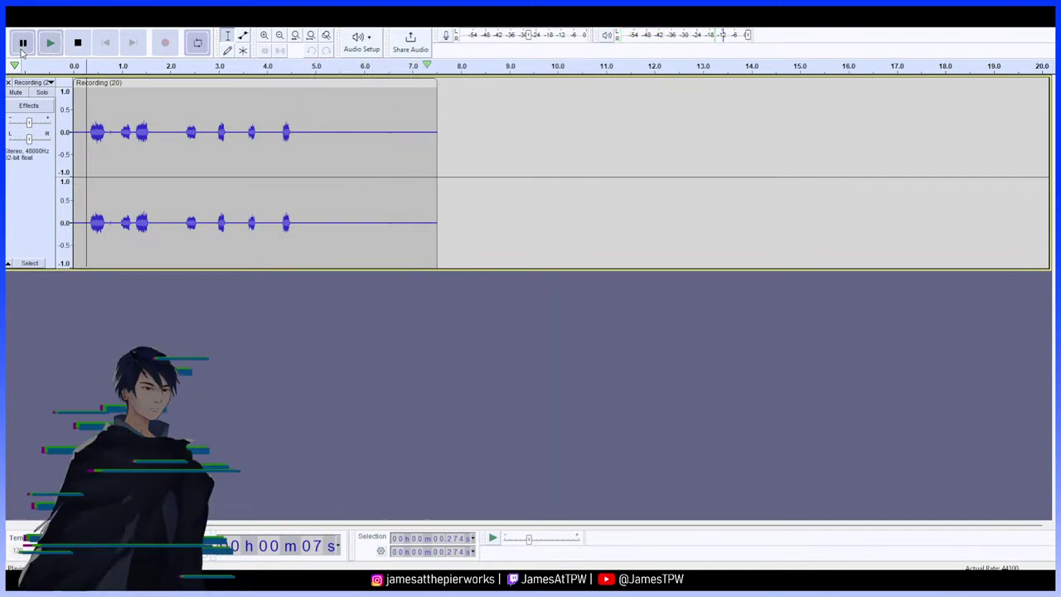
pyautogui.moveTo(438, 133); pyautogui.dragTo(305, 159)
pyautogui.press('Delete')
# Select the sounds from 0.251 s to 4.896 s and audition the stretch
pyautogui.click(112, 126)
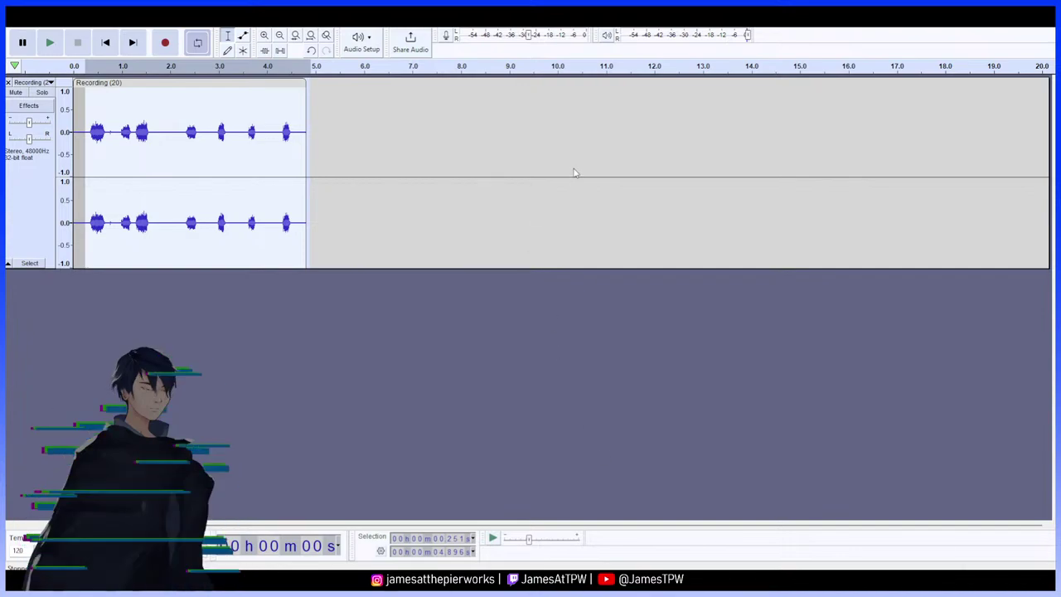
pyautogui.press('space')
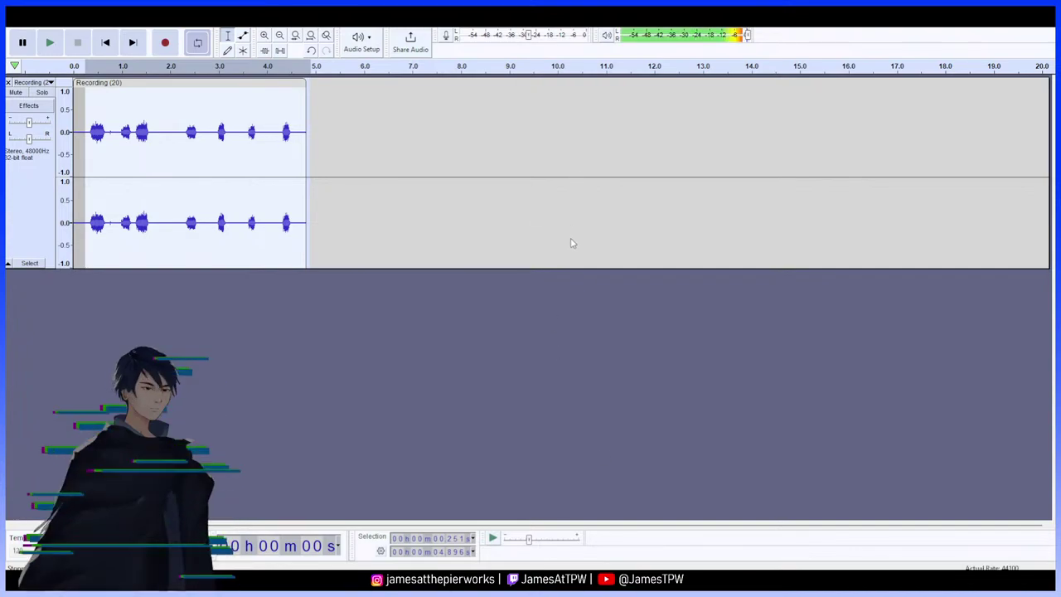
pyautogui.press('space')
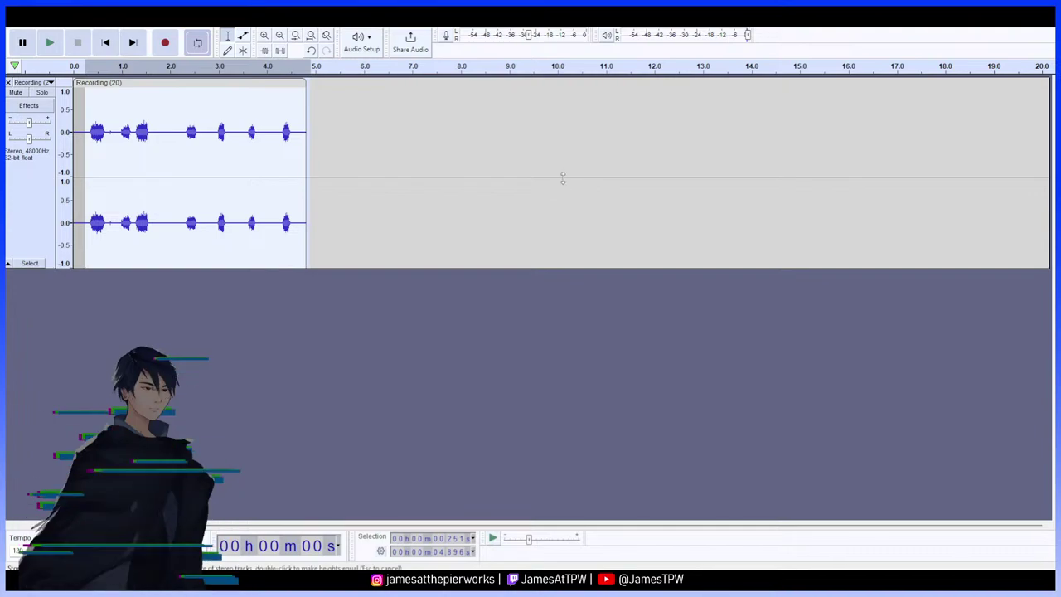
pyautogui.press('space')
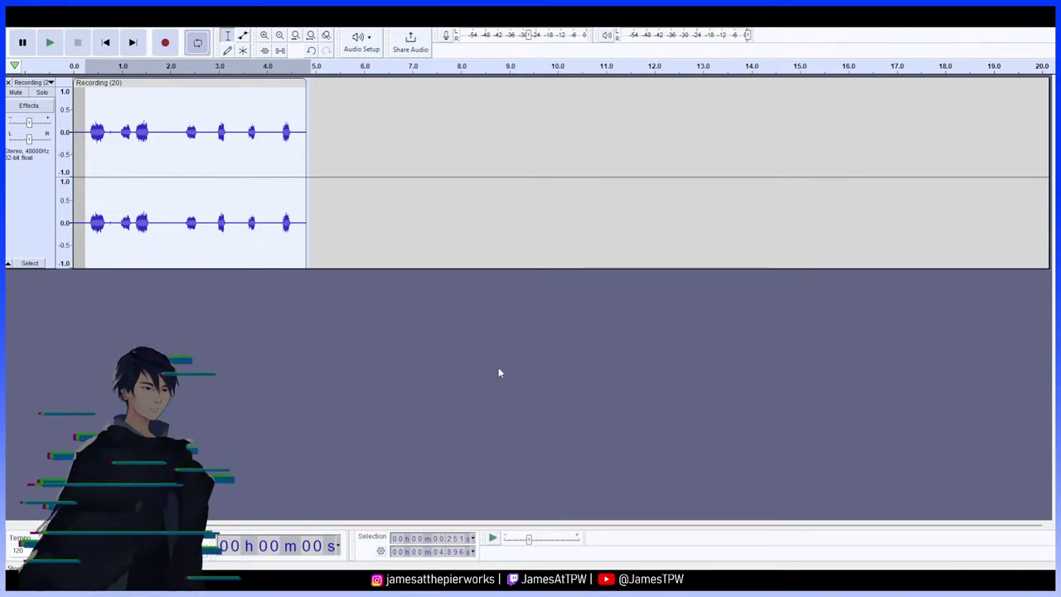
pyautogui.press('space')
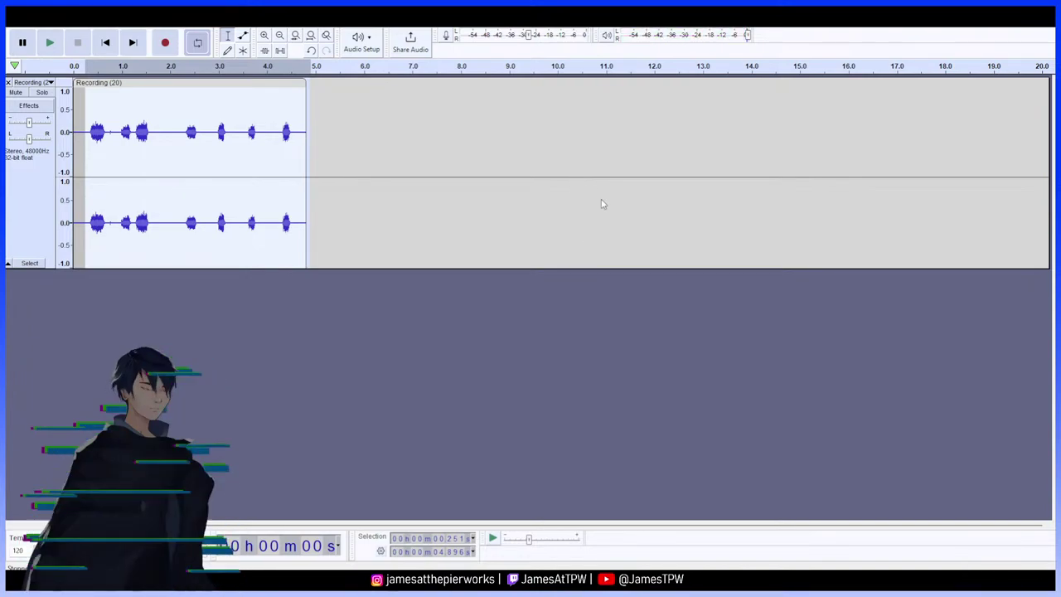
# Play the opening sounds of Recording (20) repeatedly from 0.308 s
pyautogui.click(94, 130)
pyautogui.click(89, 130)
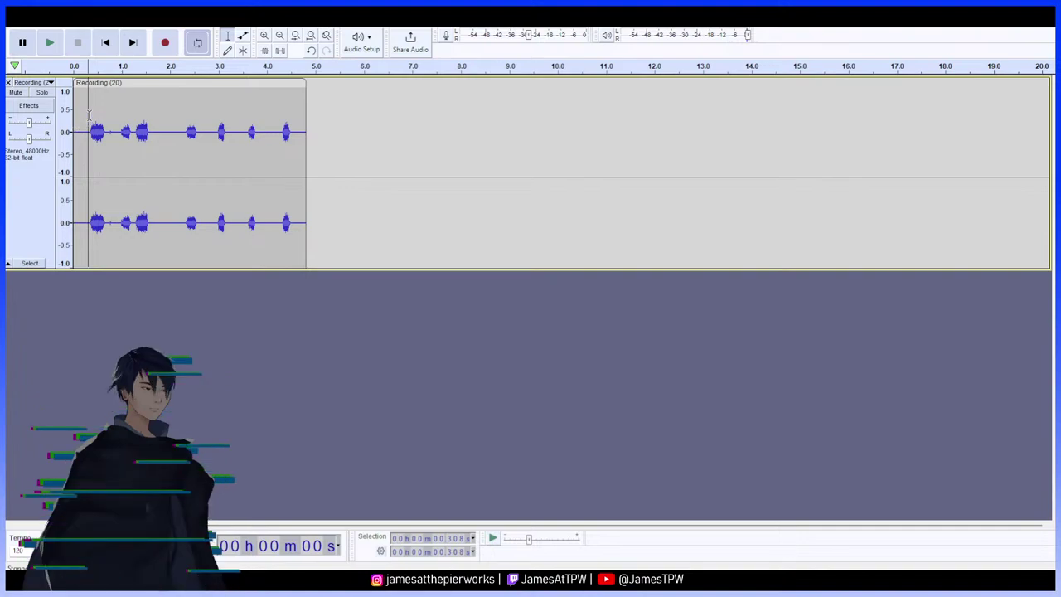
pyautogui.press('space')
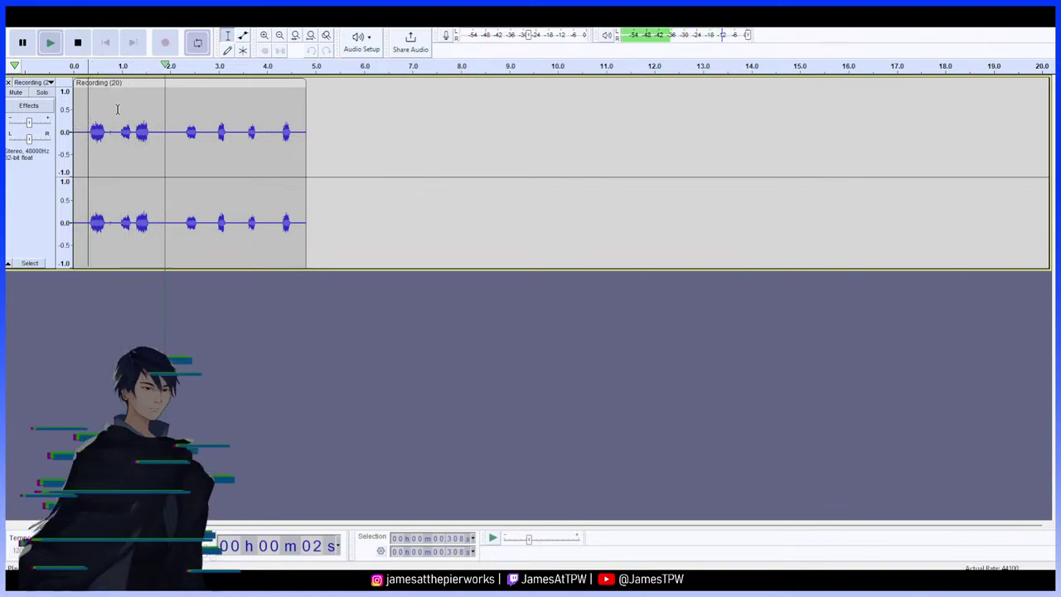
pyautogui.press('space')
pyautogui.press('space')
pyautogui.press('space')
pyautogui.press('space')
pyautogui.press('space')
pyautogui.press('space')
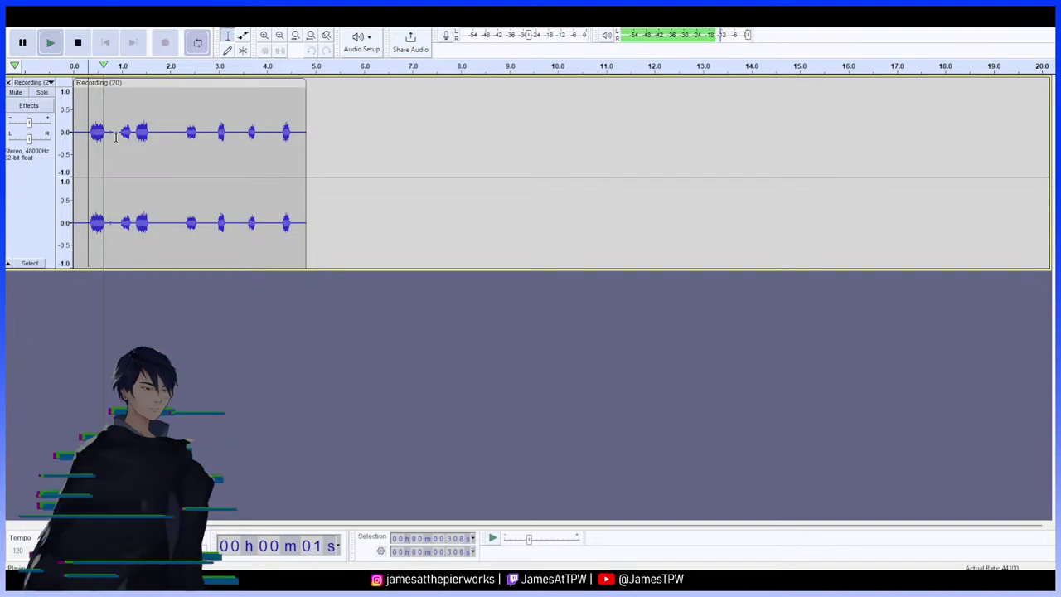
pyautogui.press('space')
pyautogui.press('space')
pyautogui.press('space')
pyautogui.press('space')
pyautogui.press('space')
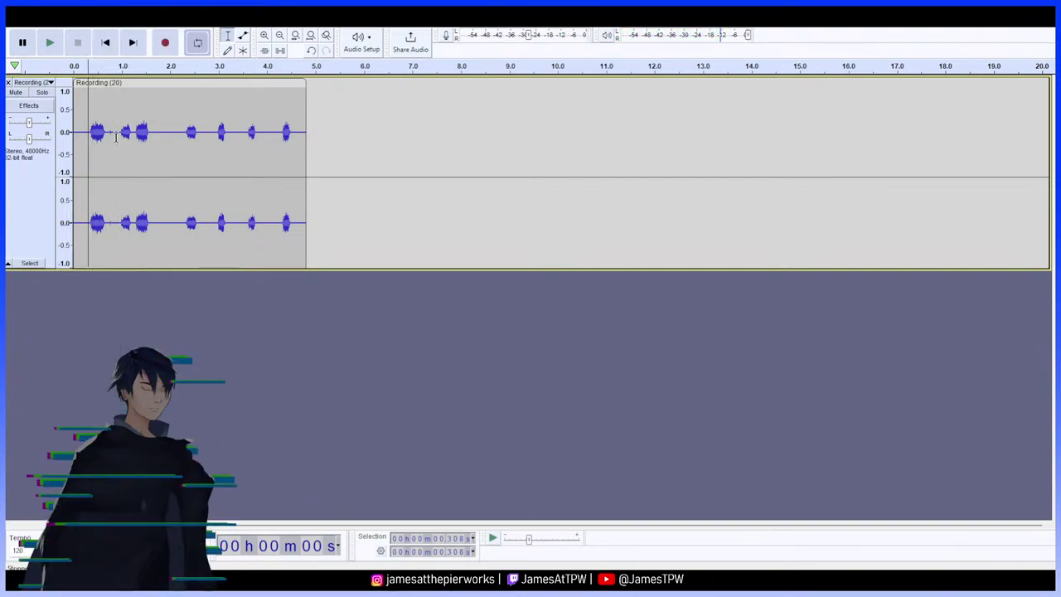
pyautogui.press('space')
pyautogui.press('space')
# Move the second sound, from 0.924 s to 1.233 s, ahead of the first sound at 0.240 s
pyautogui.moveTo(124, 132)
pyautogui.mouseDown()
pyautogui.moveTo(133, 133)
pyautogui.moveTo(118, 132)
pyautogui.mouseUp()
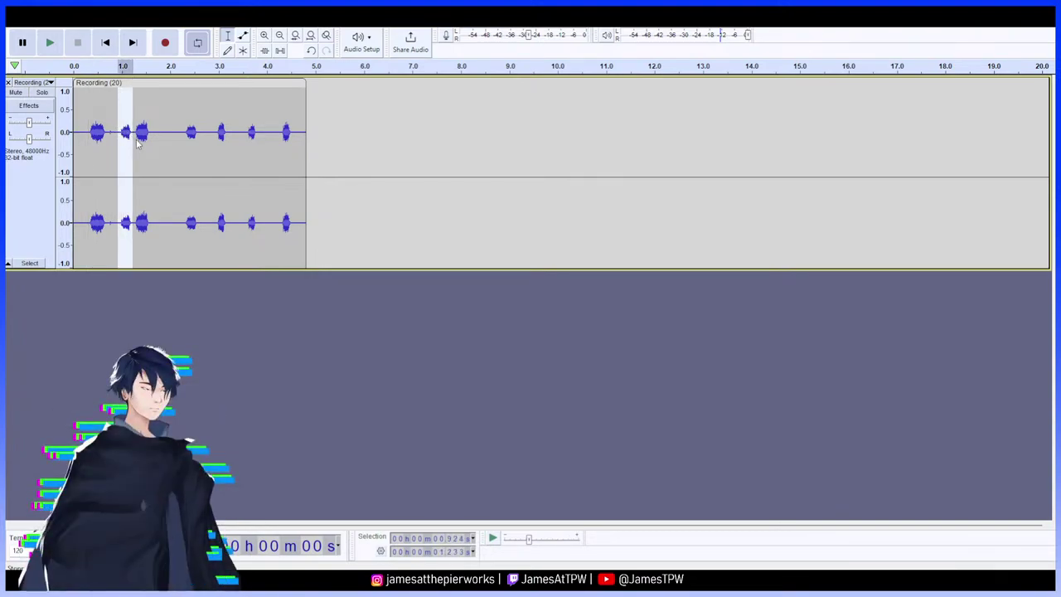
pyautogui.hotkey('ctrl', 'x')
pyautogui.click(85, 132)
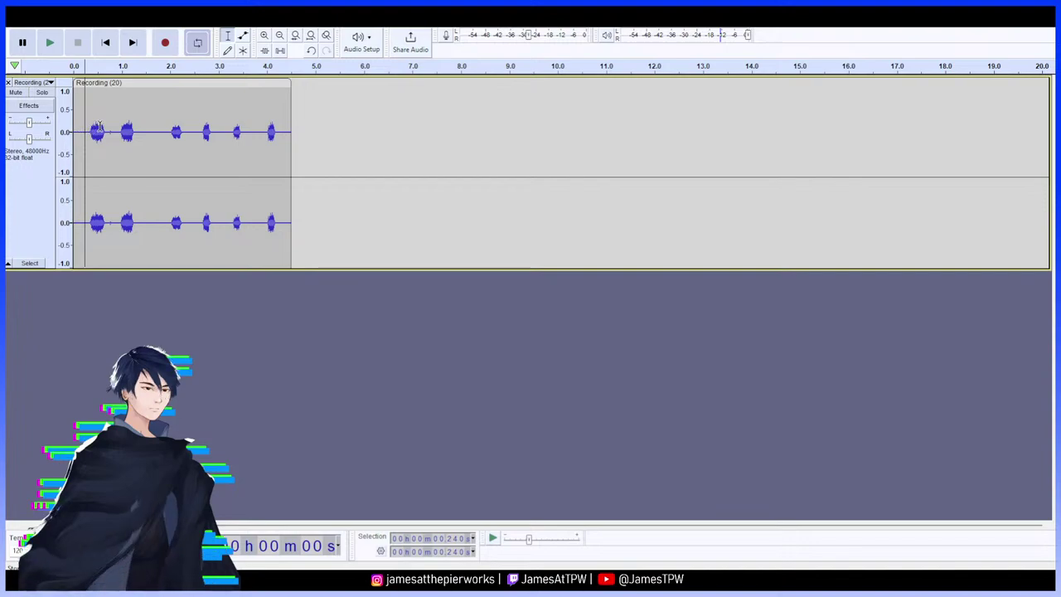
pyautogui.hotkey('ctrl', 'v')
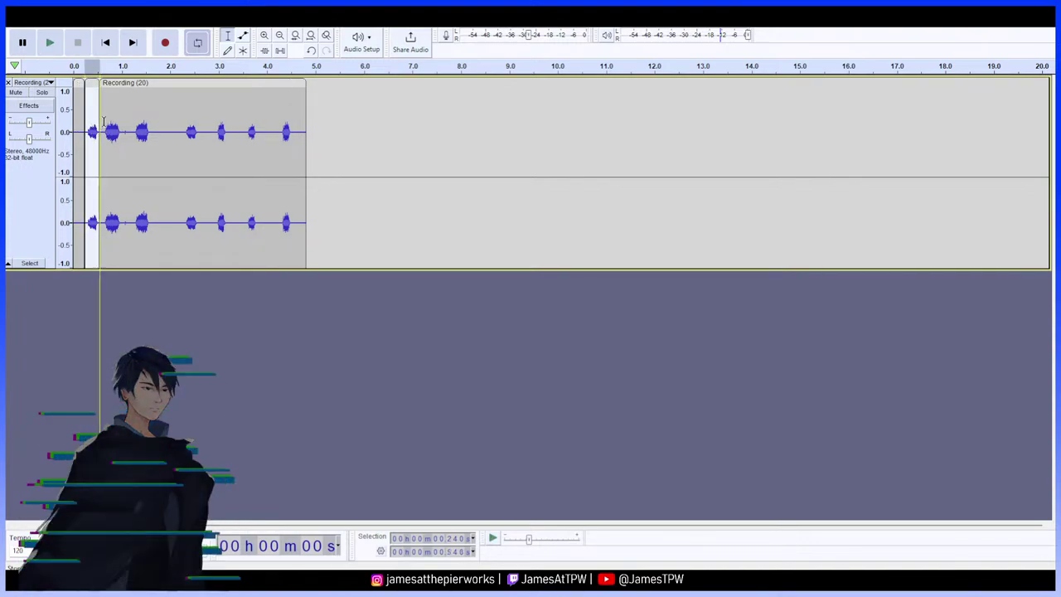
# Play the rearranged opening several times from 0.126 s to check the new order of sounds
pyautogui.click(124, 107)
pyautogui.click(79, 125)
pyautogui.press('space')
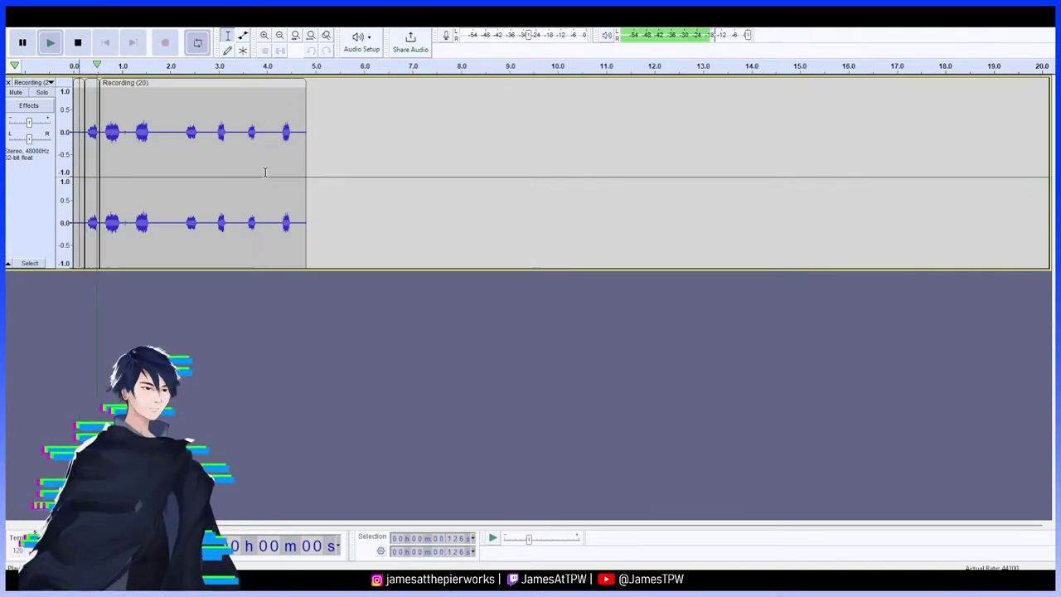
pyautogui.press('space')
pyautogui.press('space')
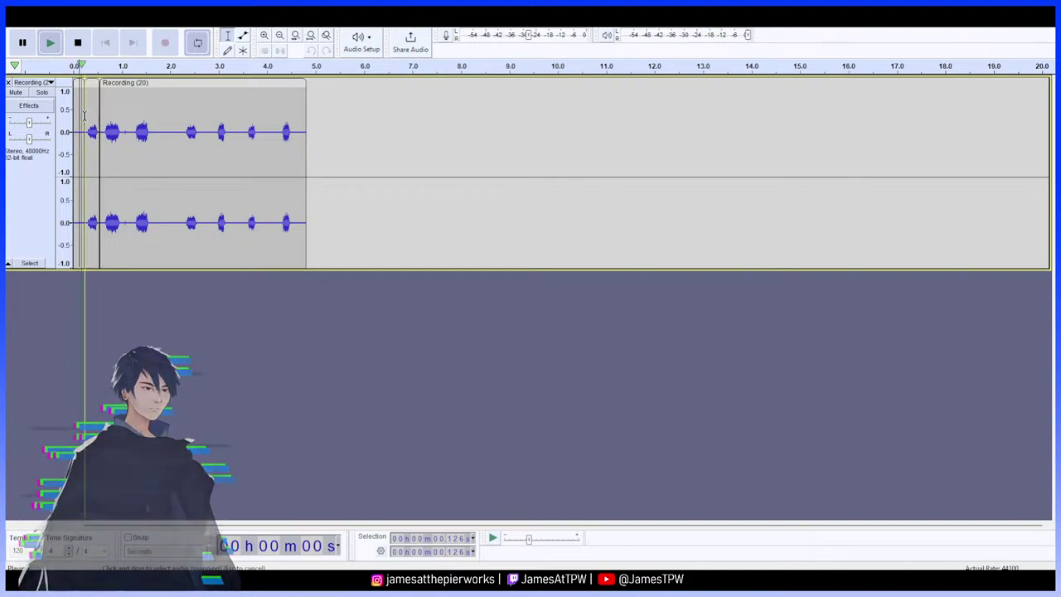
pyautogui.press('space')
pyautogui.press('space')
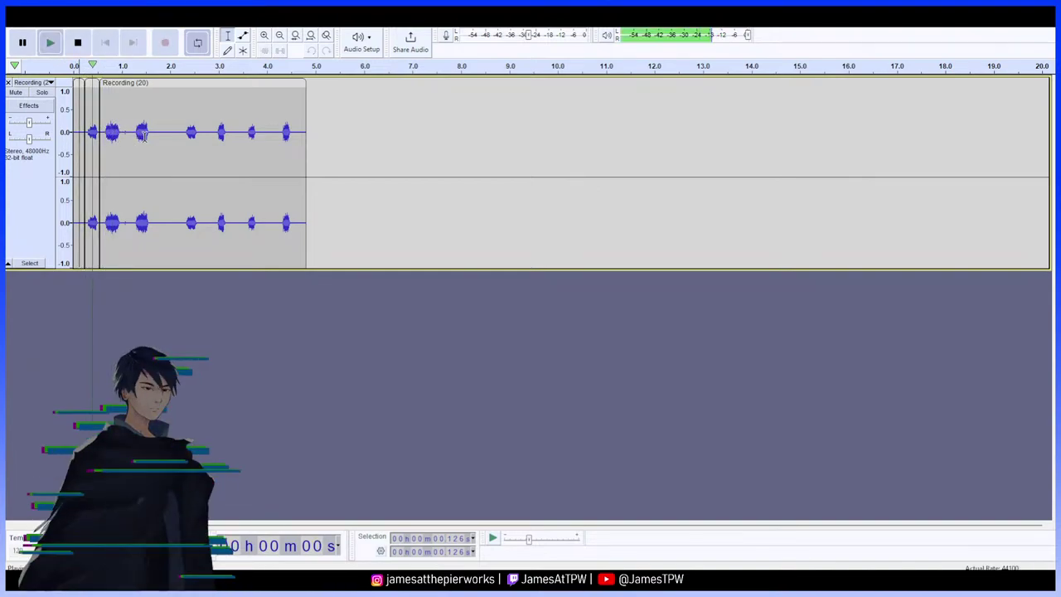
pyautogui.press('space')
# Try a second copy of the moved sound at 1.233 s and delete it again
pyautogui.click(133, 124)
pyautogui.moveTo(128, 120); pyautogui.dragTo(149, 133)
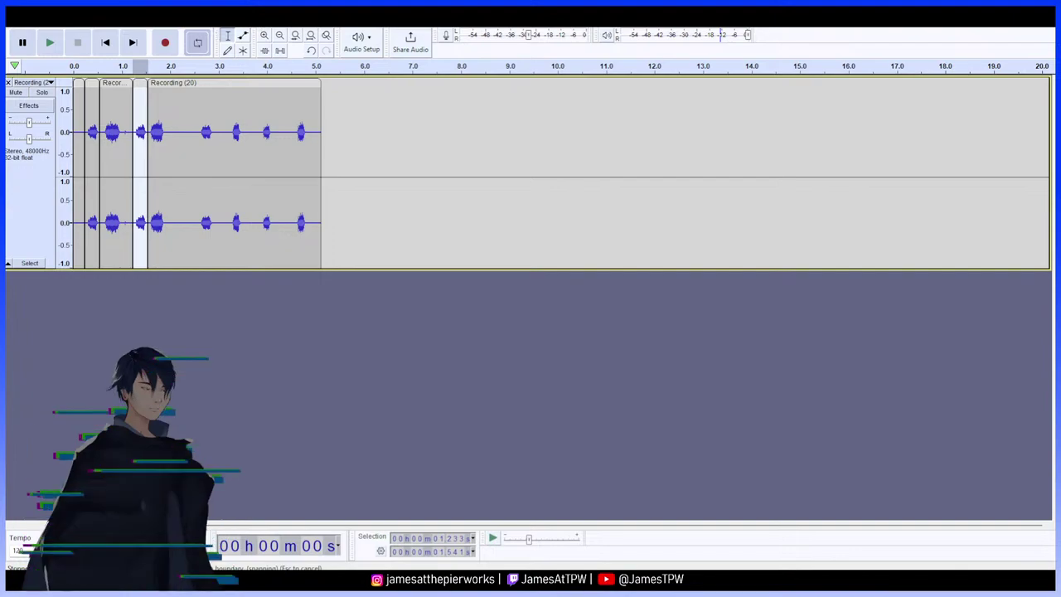
pyautogui.press('Delete')
# Play from 1.233 s to the end and delete part of the silence before the fourth sound
pyautogui.press('space')
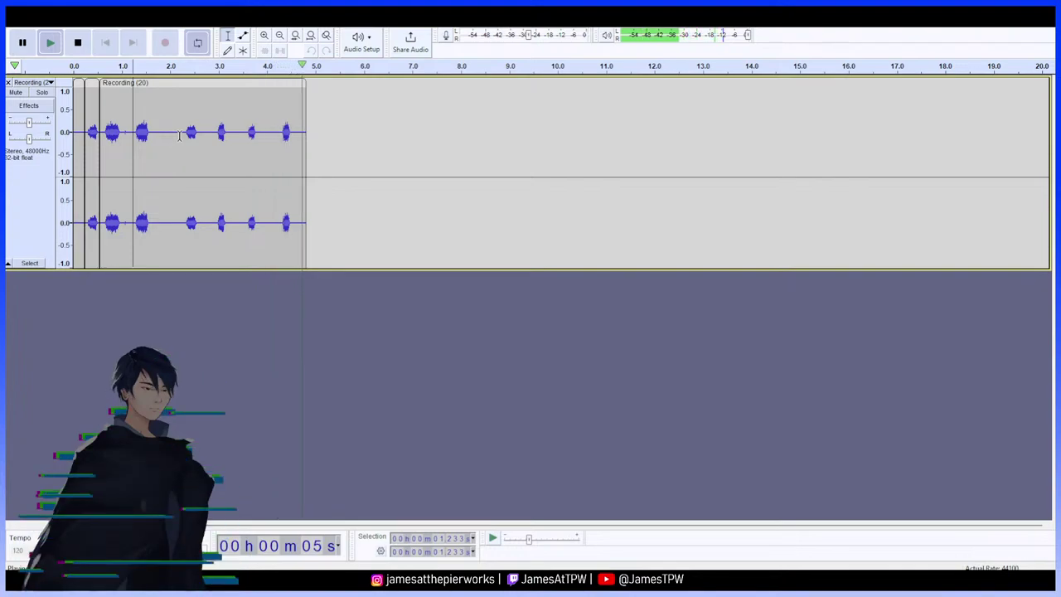
pyautogui.moveTo(184, 137)
pyautogui.mouseDown()
pyautogui.moveTo(156, 136)
pyautogui.moveTo(172, 137)
pyautogui.mouseUp()
pyautogui.press('Delete')
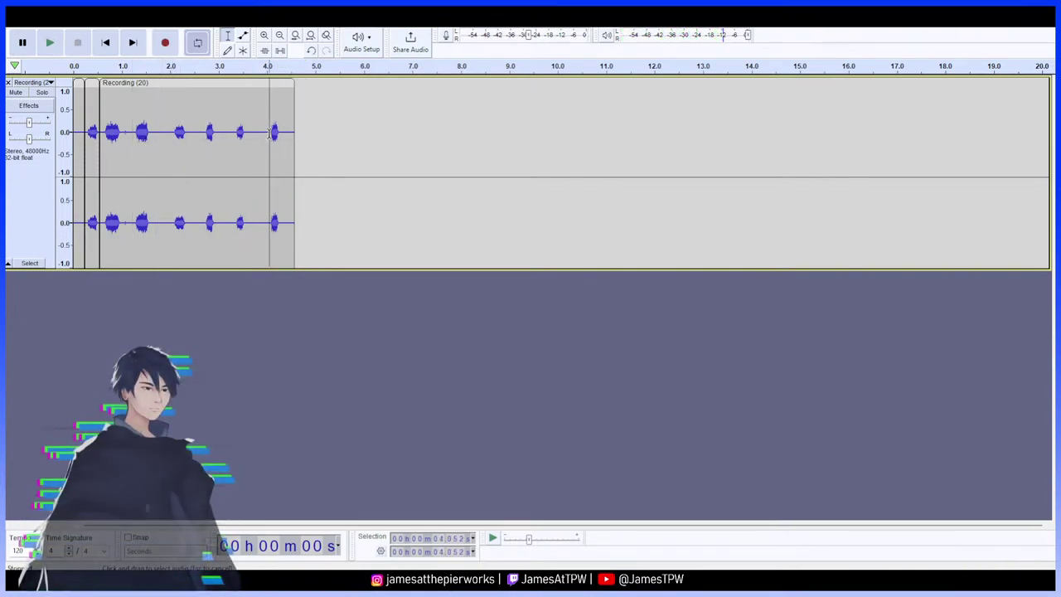
# Shorten the silent gaps between the last four sounds and delete the stretch from 1.815 s to 1.883 s
pyautogui.click(267, 134)
pyautogui.moveTo(267, 134); pyautogui.dragTo(165, 134)
pyautogui.press('Delete')
pyautogui.press('Delete')
pyautogui.click(199, 130)
pyautogui.press('Delete')
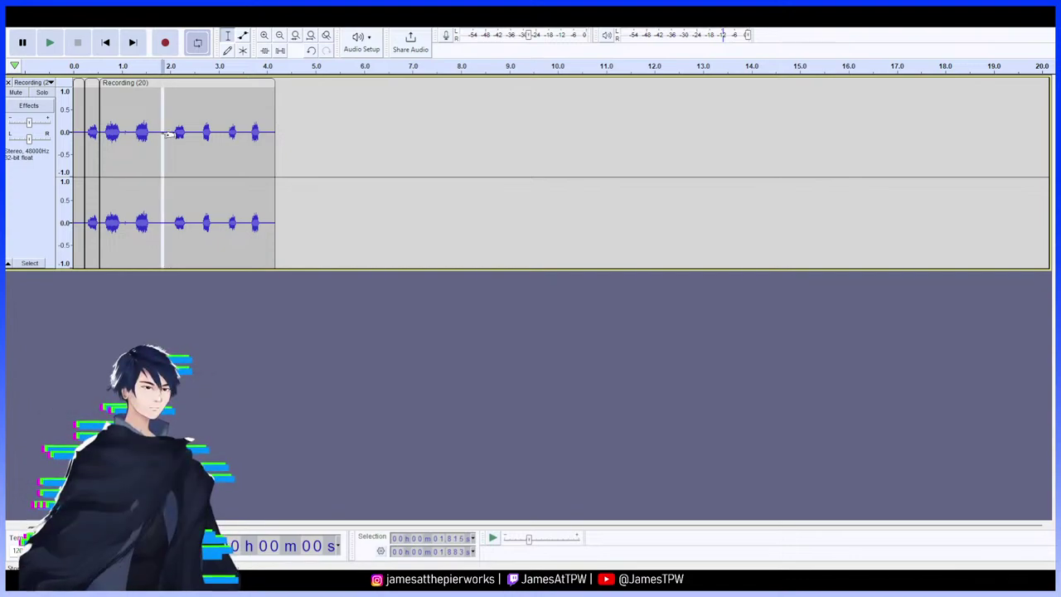
pyautogui.press('Delete')
pyautogui.click(198, 172)
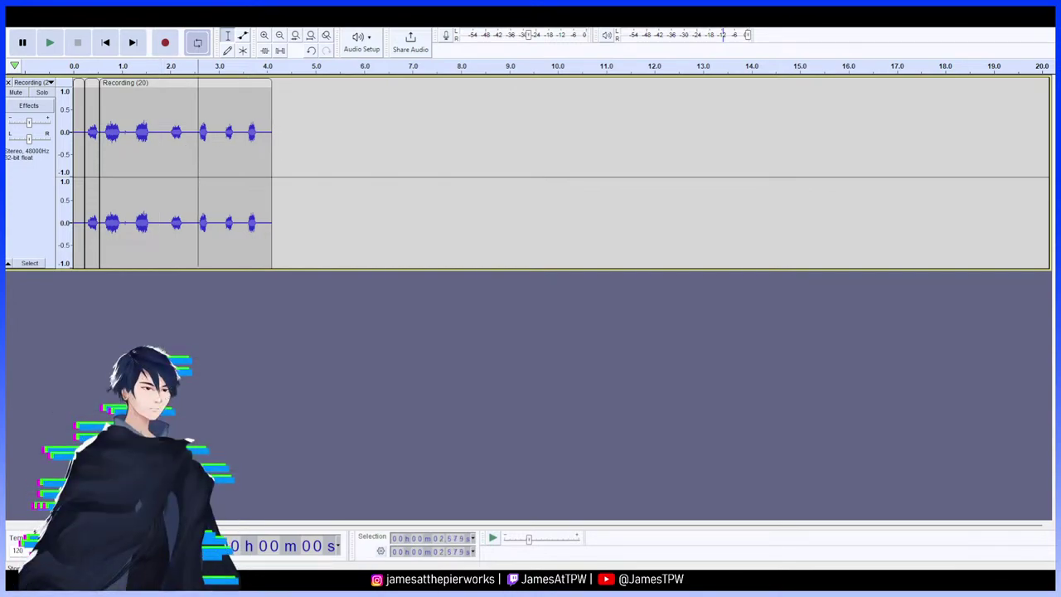
pyautogui.click(215, 132)
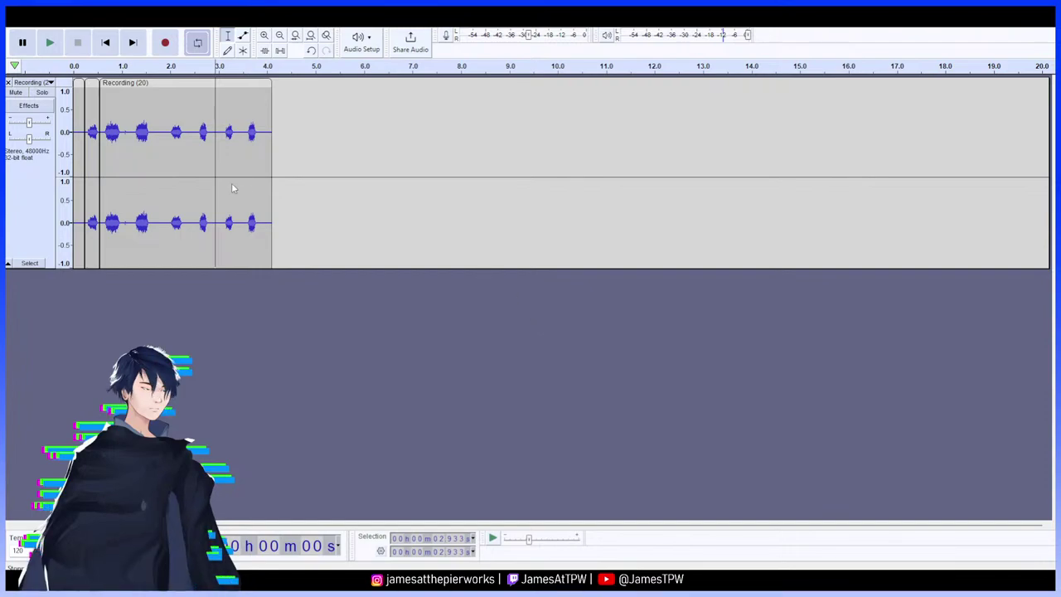
pyautogui.click(202, 47)
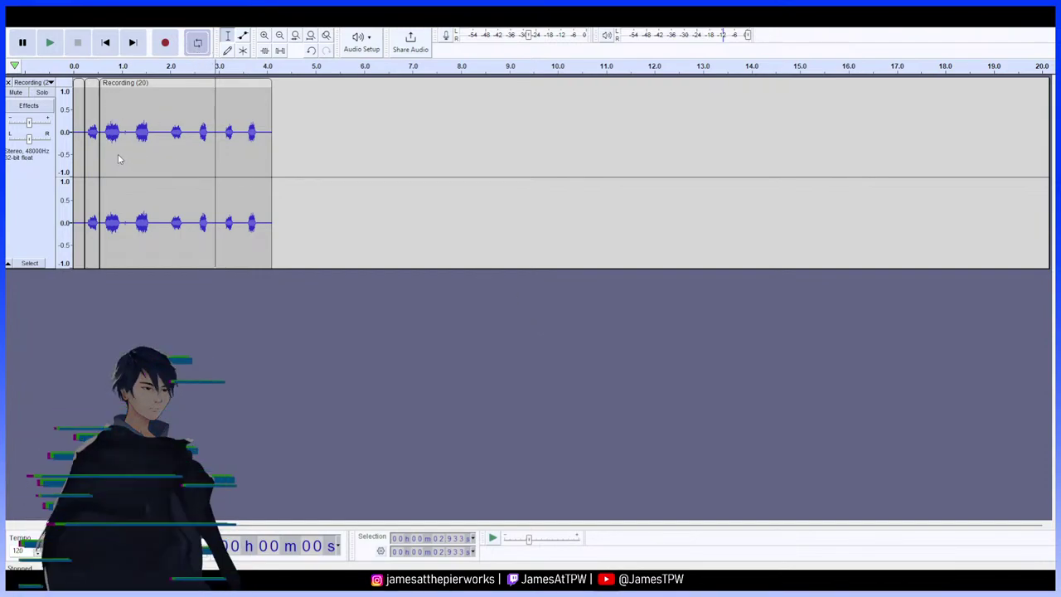
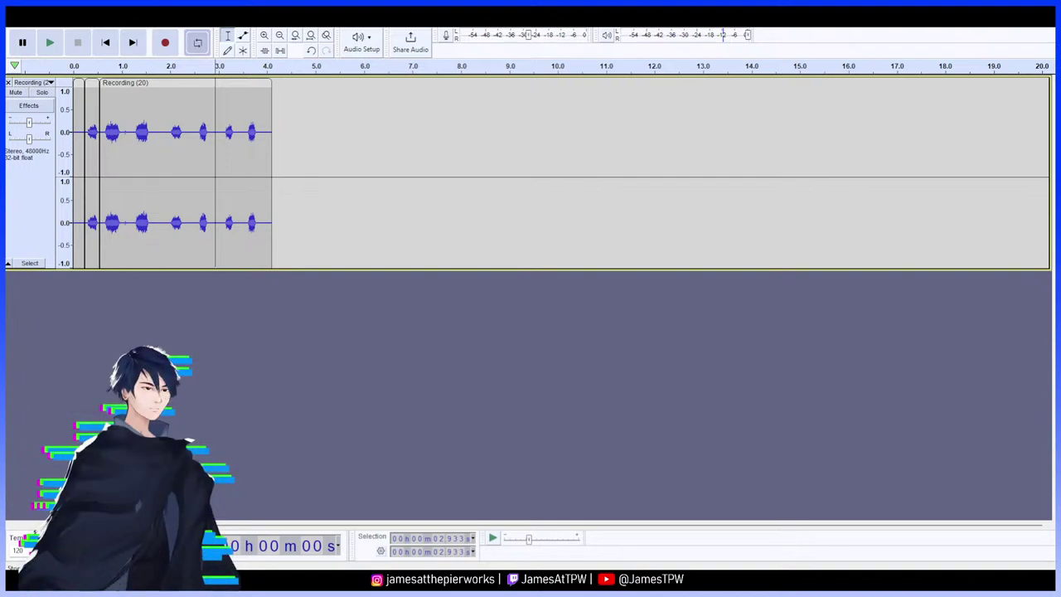
# Bring in Recording (21) as a new track and remove the finished Recording (20) track
pyautogui.click(775, 172)
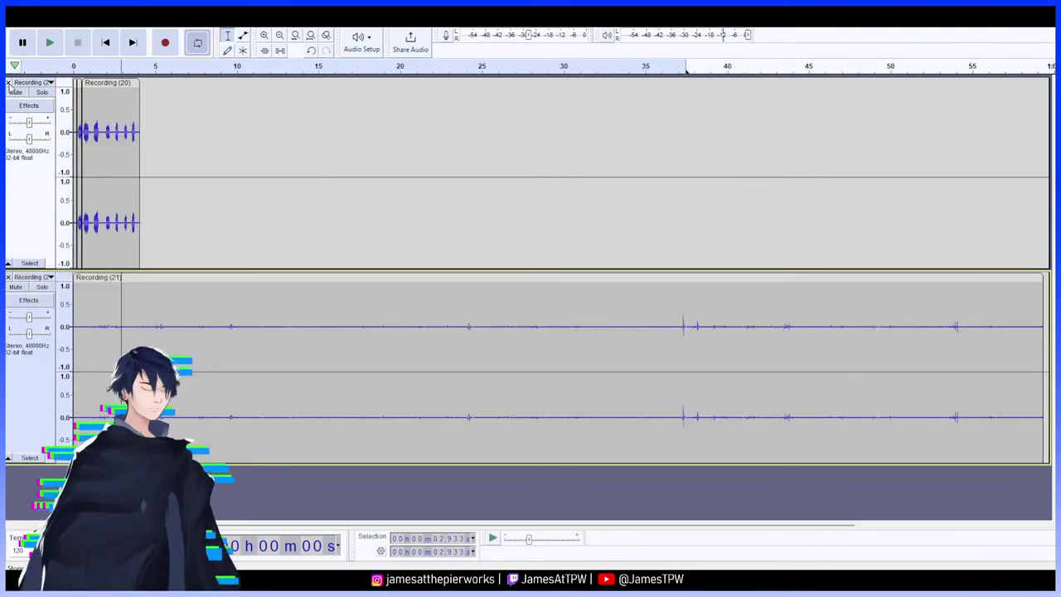
pyautogui.click(8, 83)
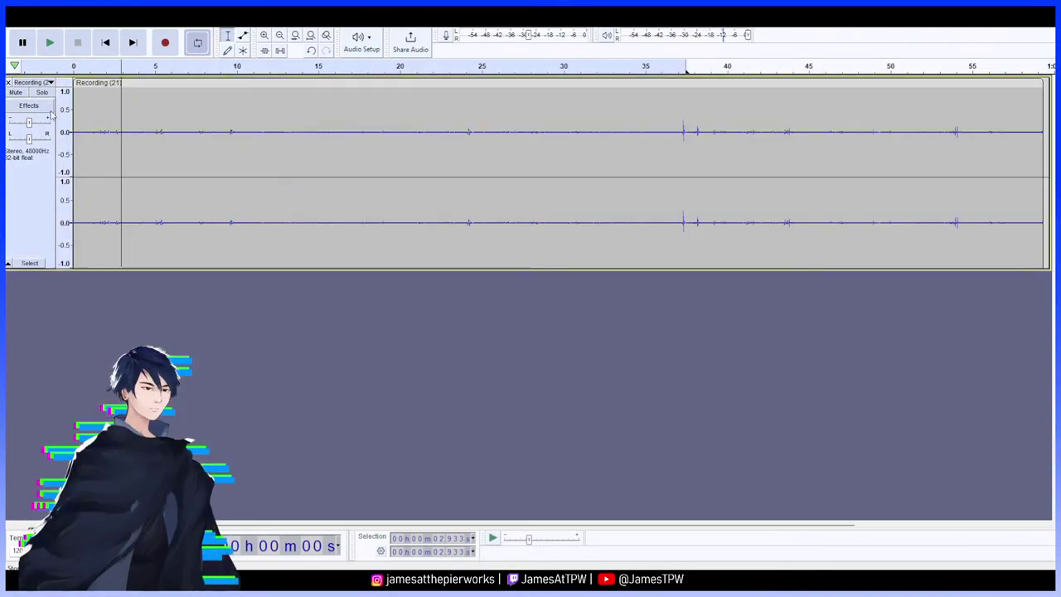
# Play Recording (21) from 3.721 s, stop, and amplify the whole track by repeating the last effect
pyautogui.click(132, 115)
pyautogui.click(47, 42)
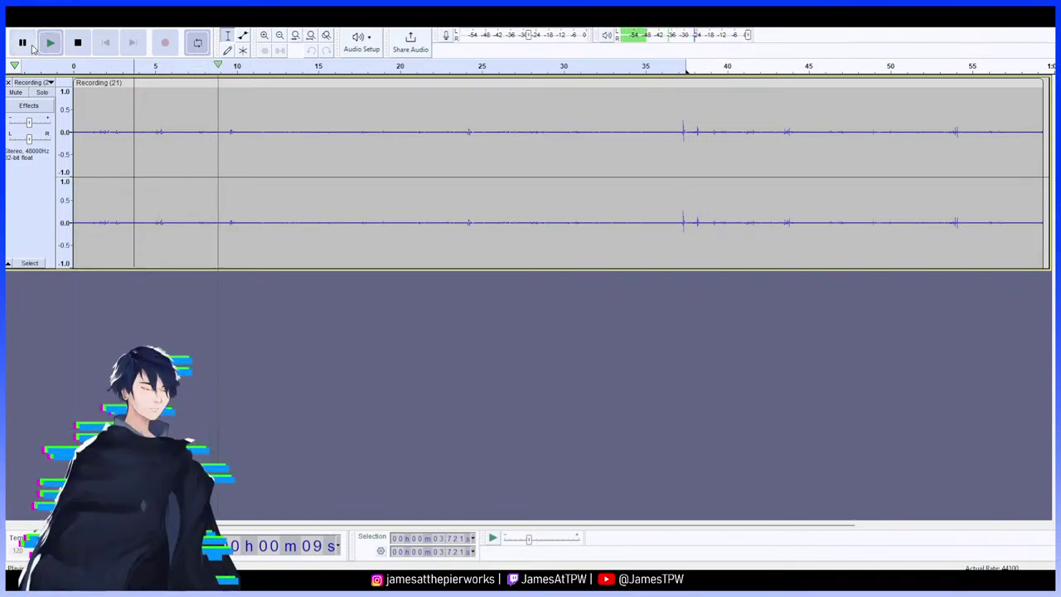
pyautogui.click(25, 44)
pyautogui.click(156, 124)
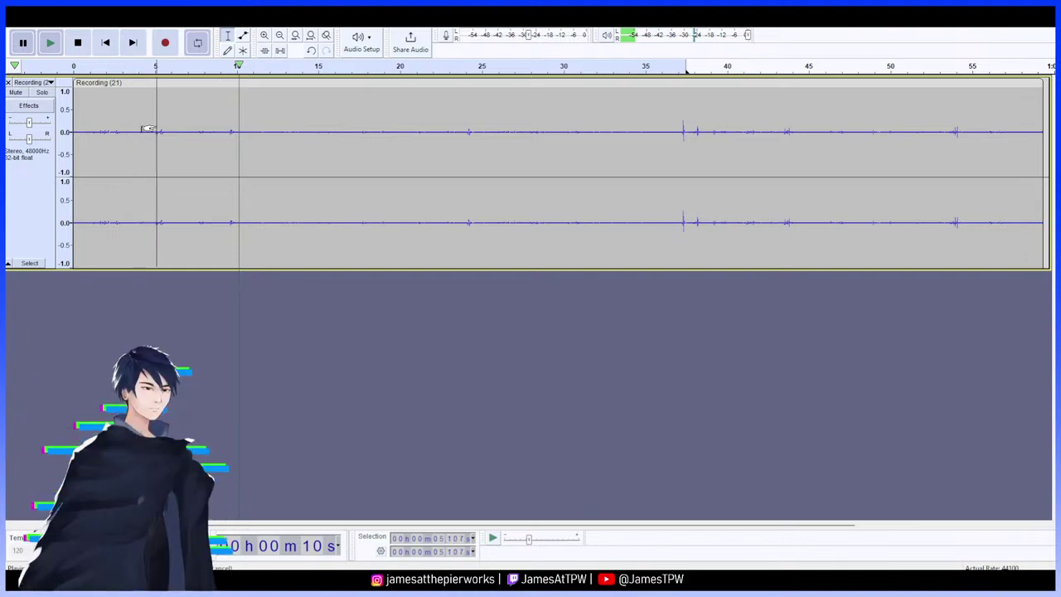
pyautogui.hotkey('ctrl', 'a')
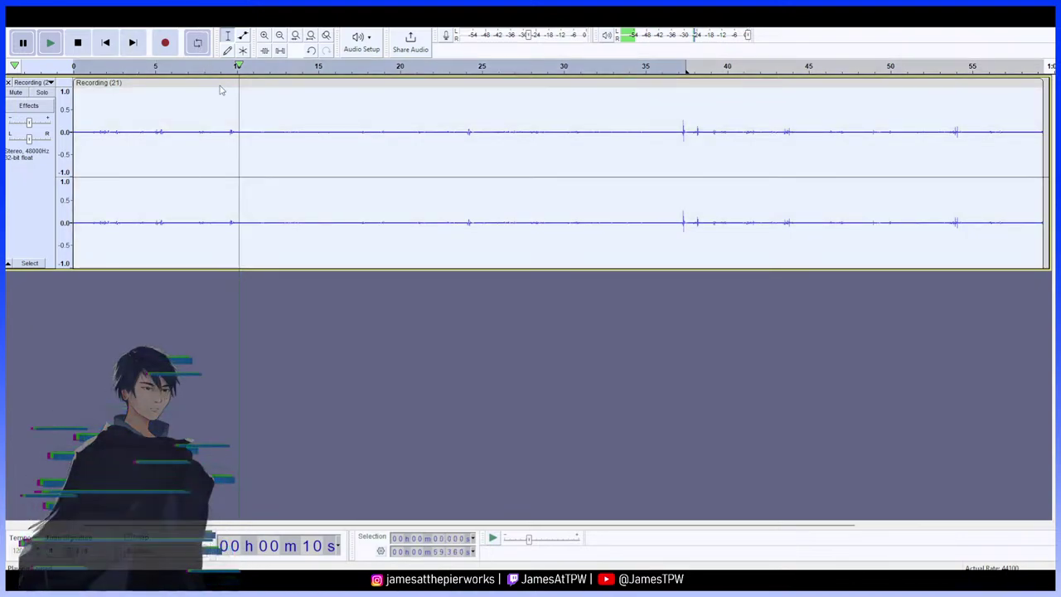
pyautogui.press('space')
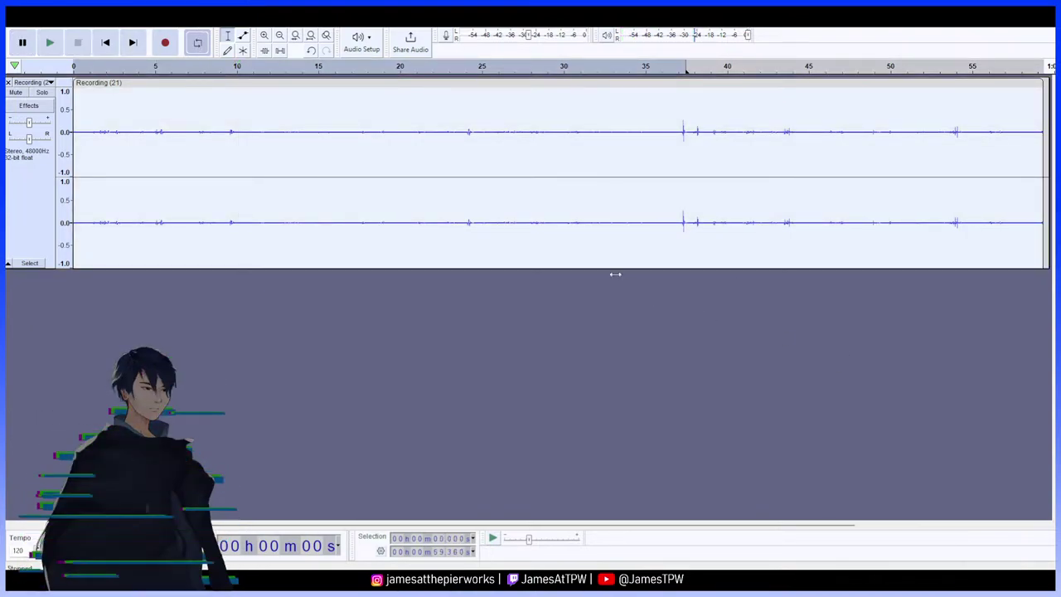
pyautogui.hotkey('ctrl', 'r')
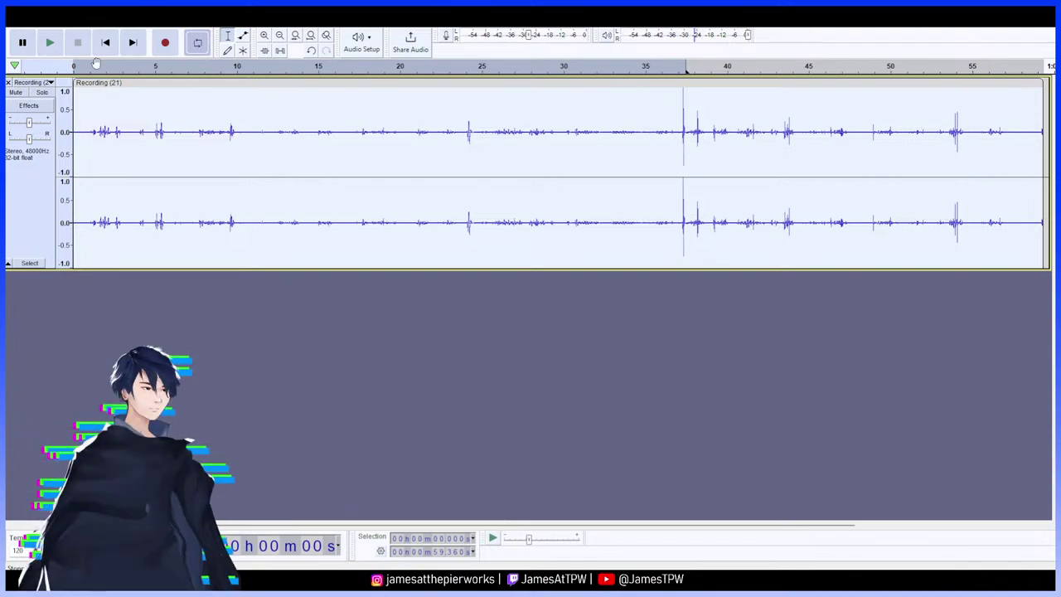
# Play the amplified track from the start and extend the playback loop region to the end of the track
pyautogui.click(58, 46)
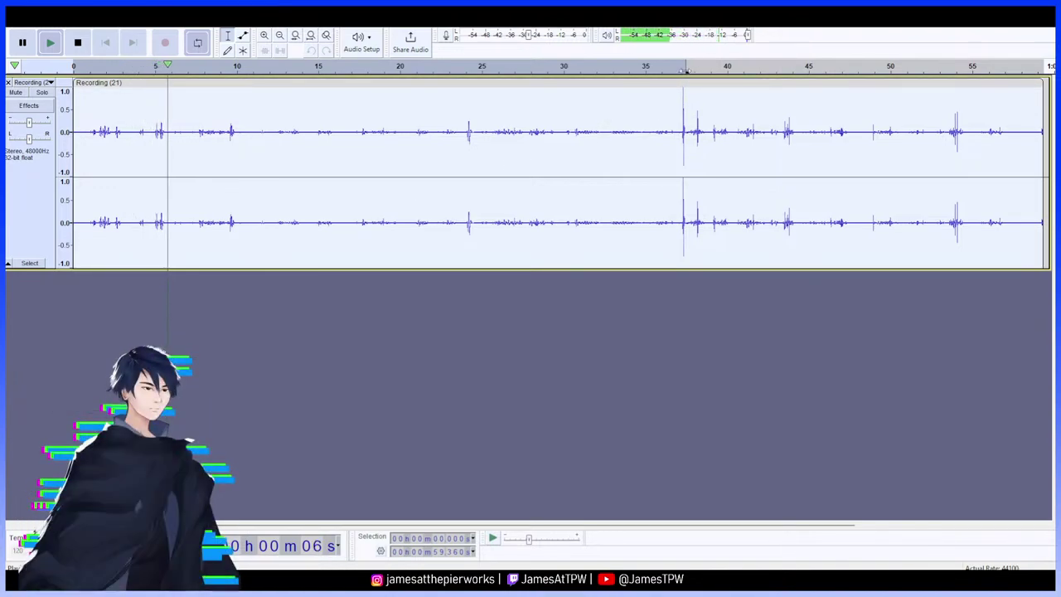
pyautogui.moveTo(687, 67); pyautogui.dragTo(1026, 66)
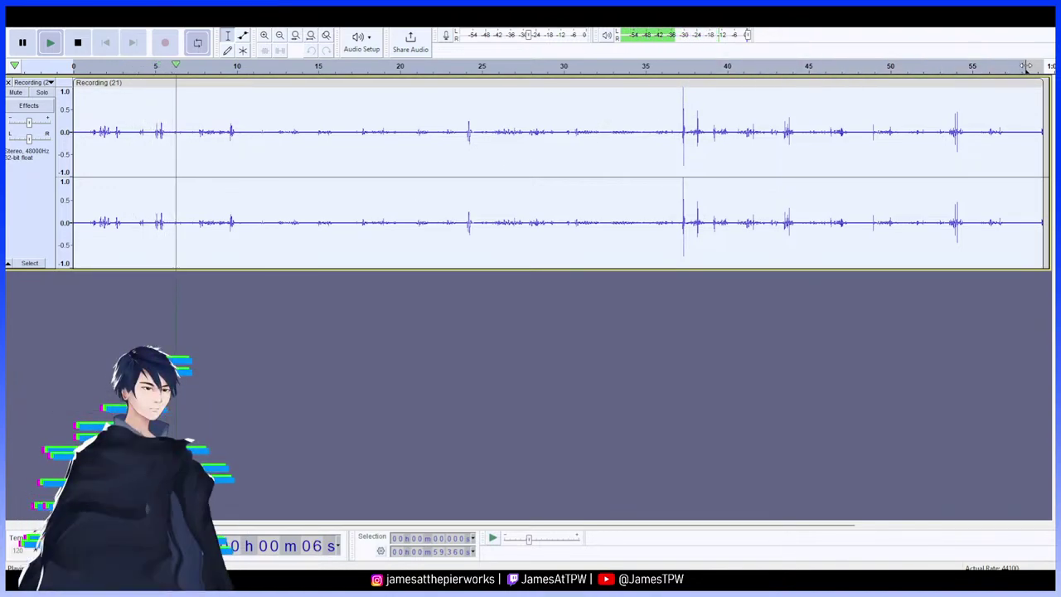
pyautogui.click(646, 71)
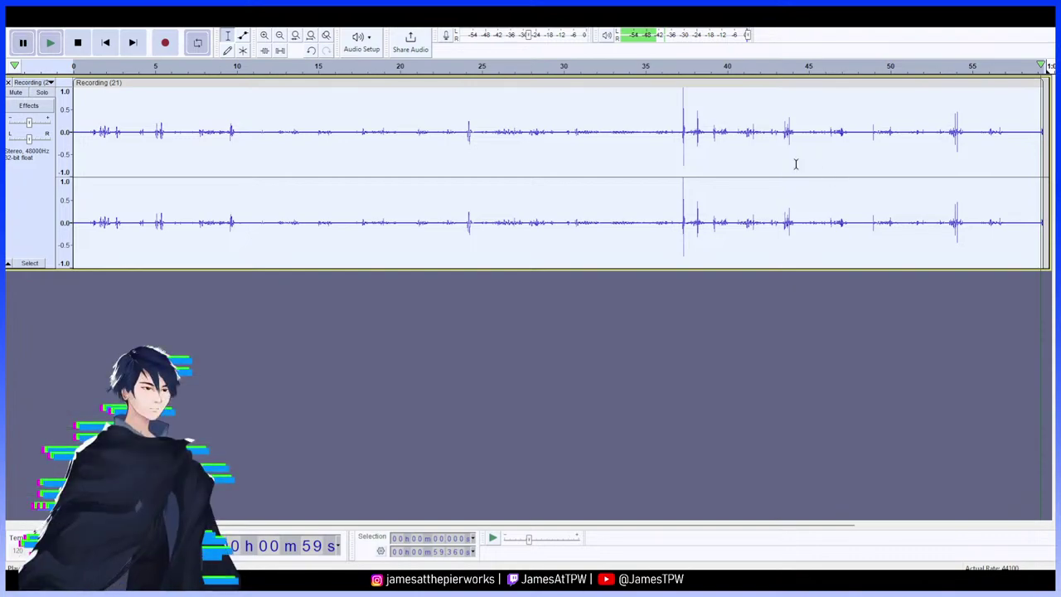
# Listen to the sounds after the tallest peak, playing from 37.679 s and replaying that part
pyautogui.click(688, 133)
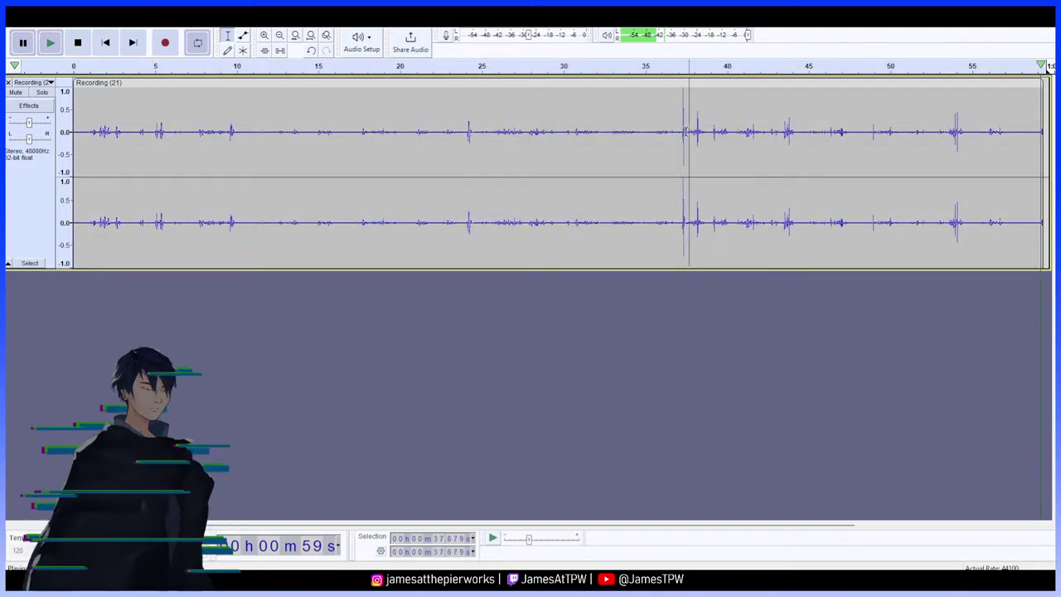
pyautogui.click(51, 42)
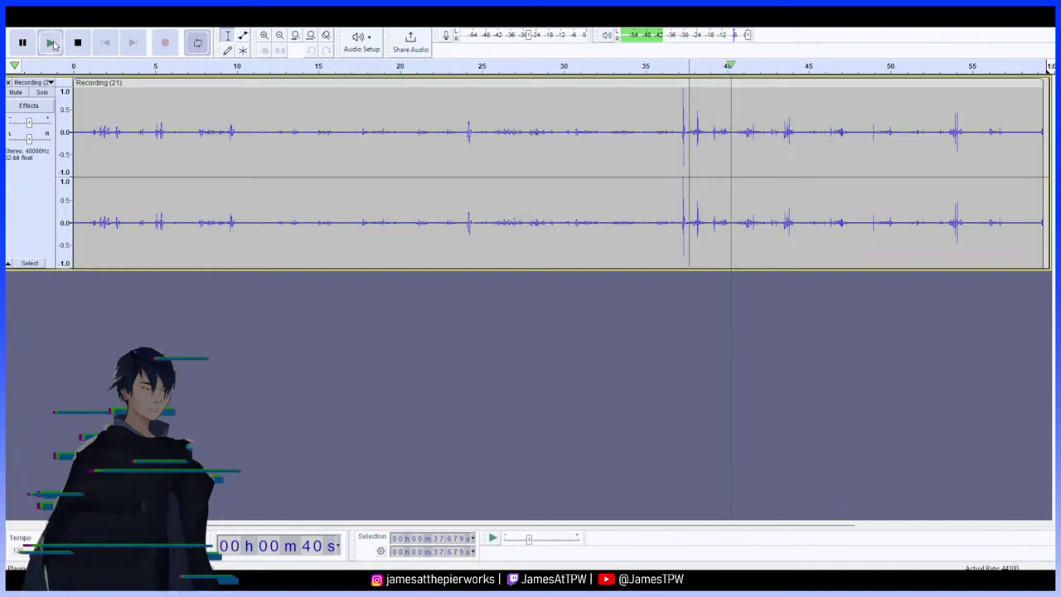
pyautogui.click(22, 43)
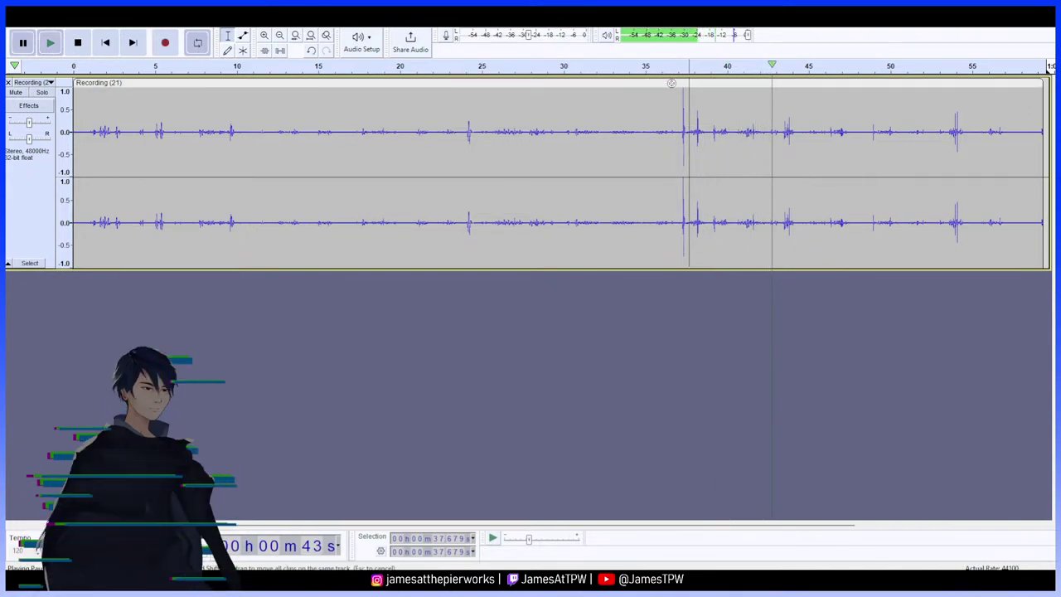
pyautogui.click(673, 66)
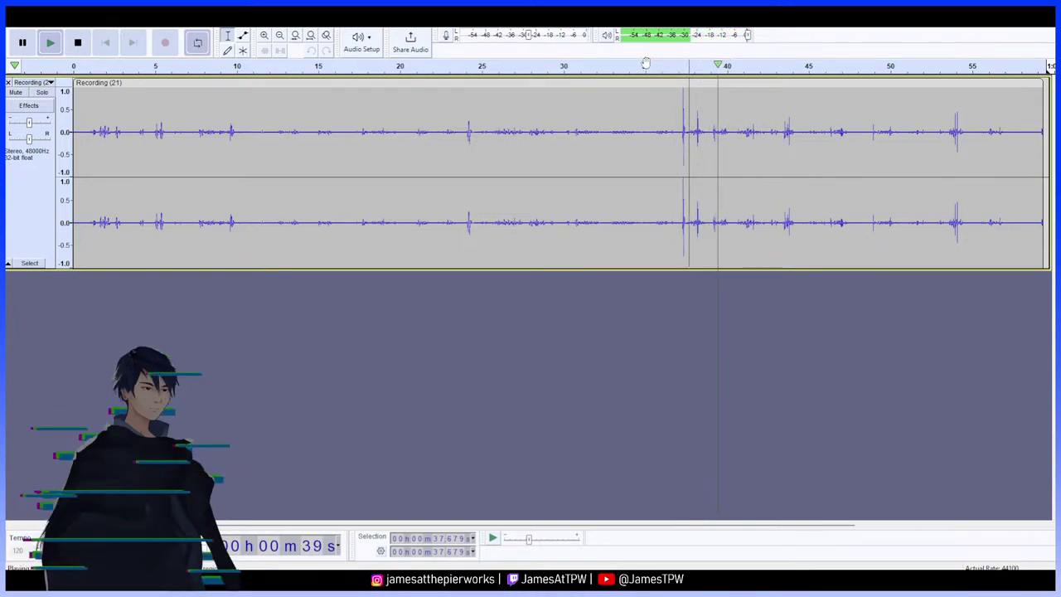
pyautogui.press('space')
# Cut the sound between 37.645 s and 38.998 s and paste it into a new track
pyautogui.moveTo(710, 131); pyautogui.dragTo(688, 125)
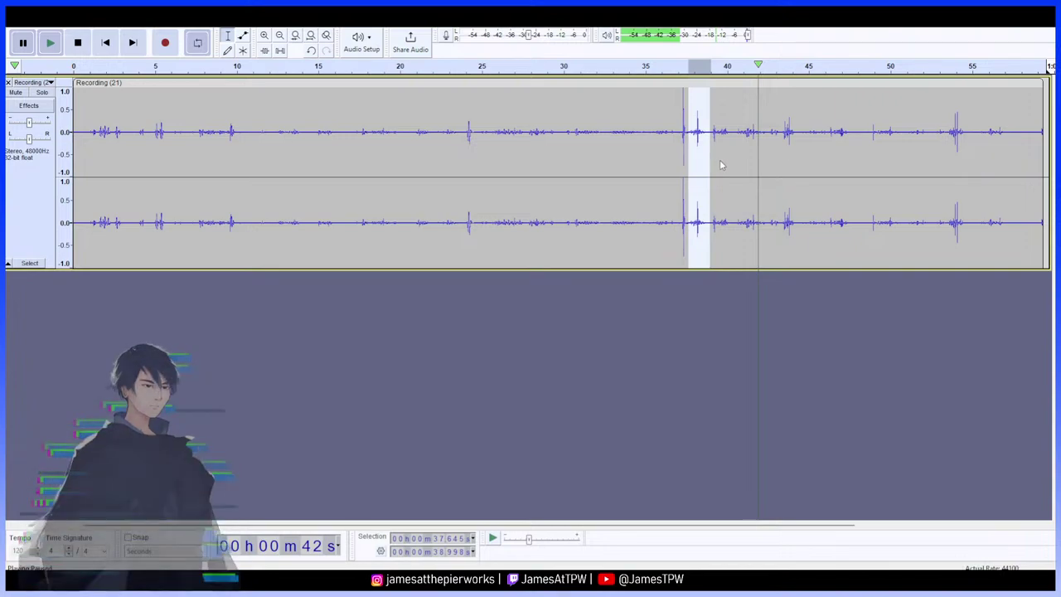
pyautogui.hotkey('ctrl', 'i')
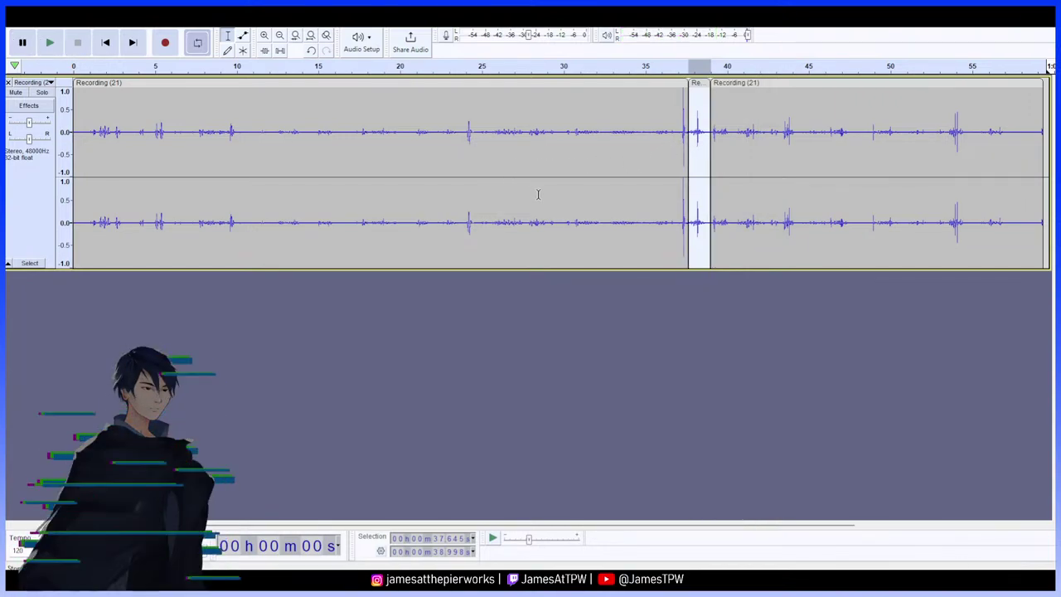
pyautogui.hotkey('ctrl', 'z')
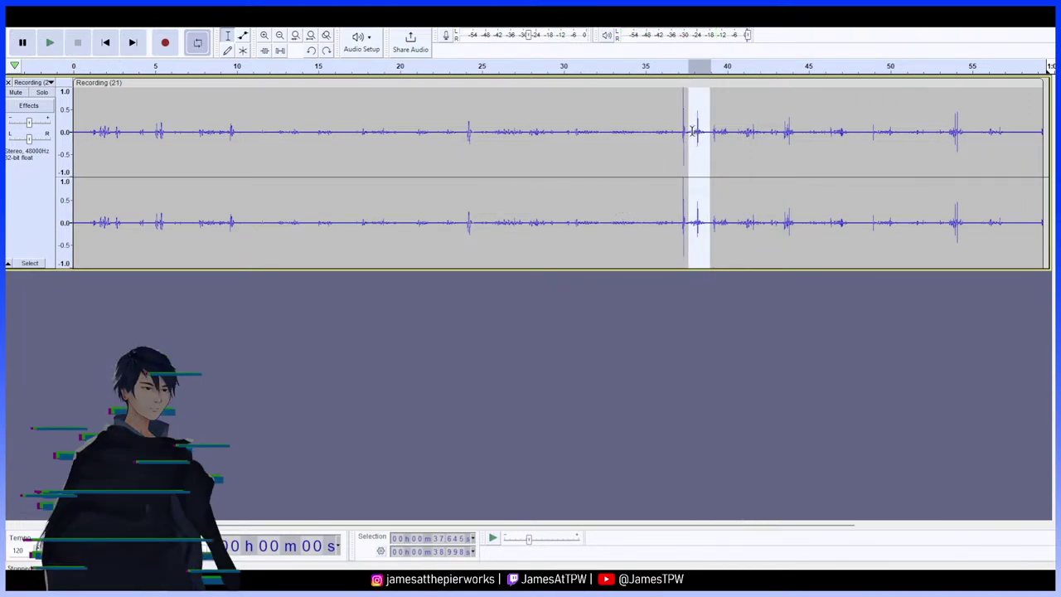
pyautogui.hotkey('ctrl', 'x')
pyautogui.click(409, 335)
pyautogui.hotkey('ctrl', 'v')
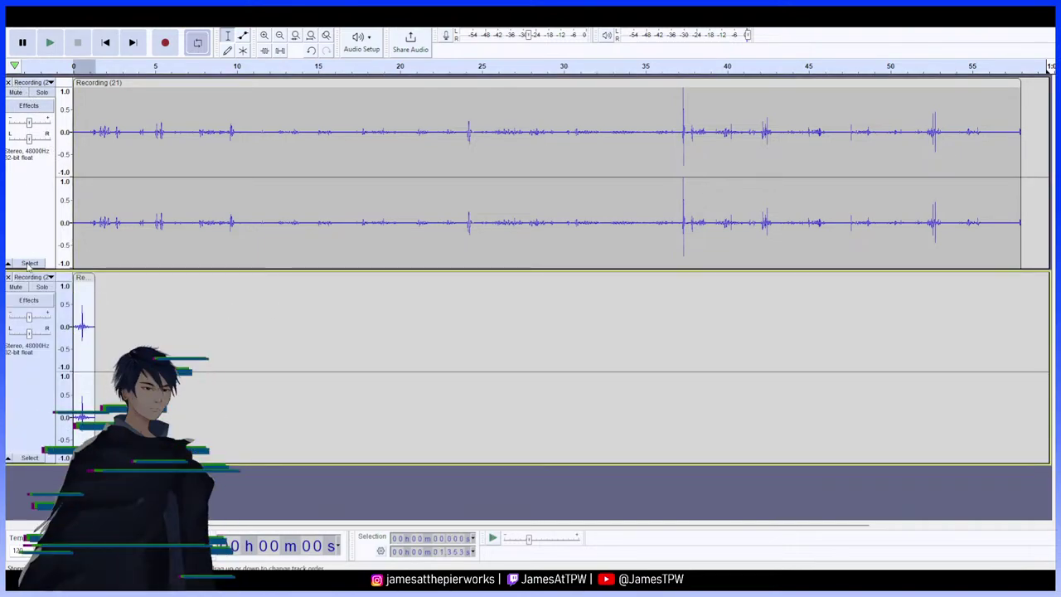
# Remove the long original Recording (21) track and play the extracted clip
pyautogui.press('space')
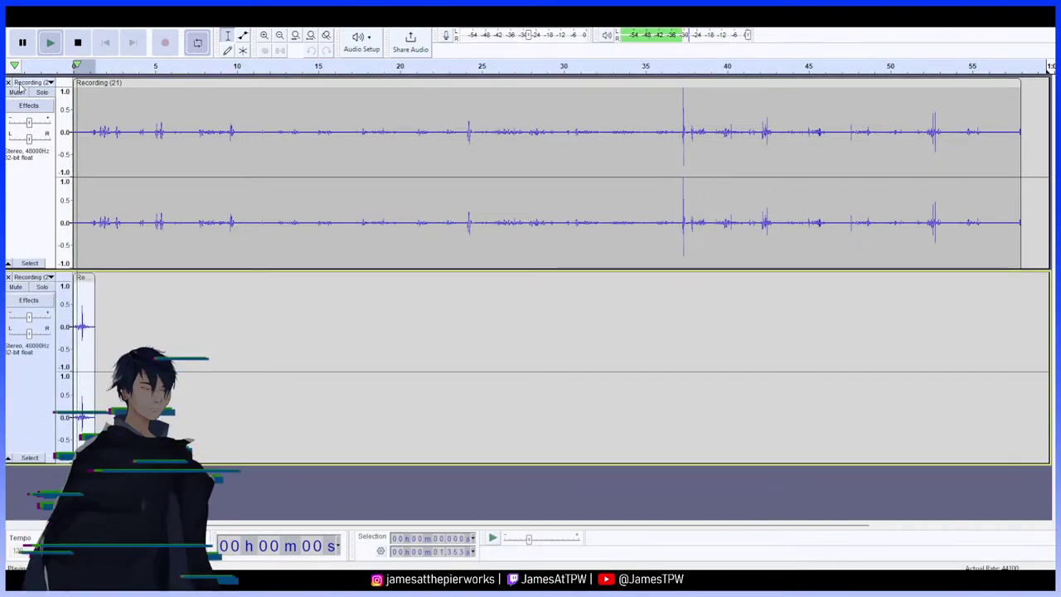
pyautogui.press('space')
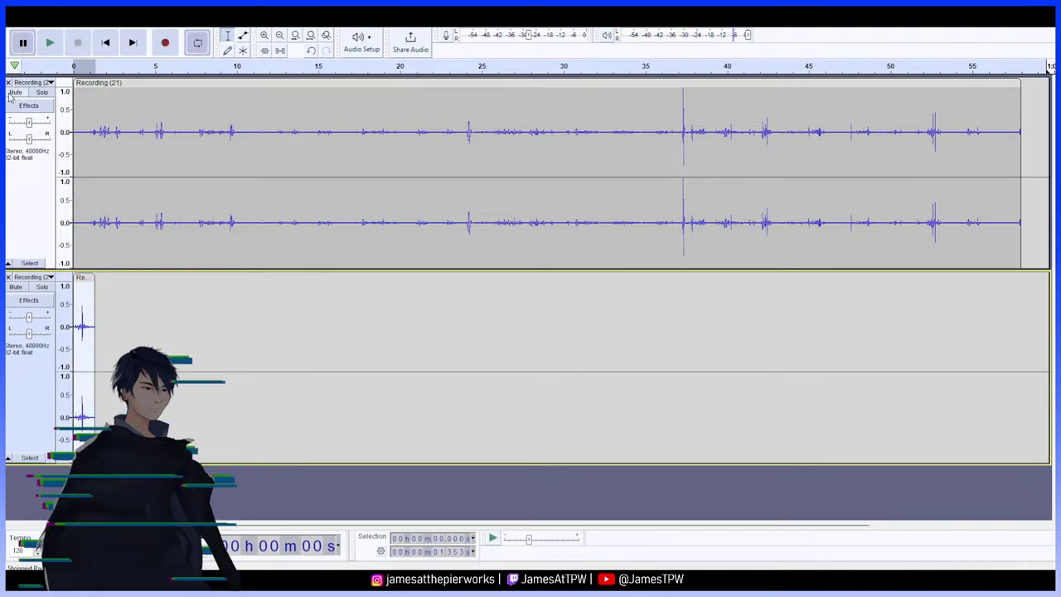
pyautogui.click(8, 82)
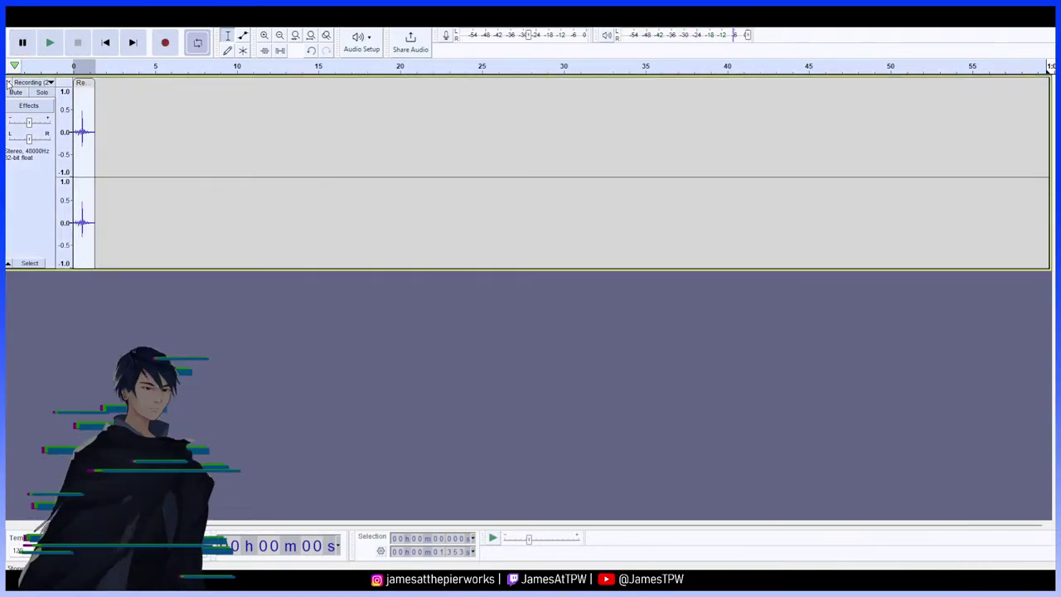
pyautogui.click(50, 45)
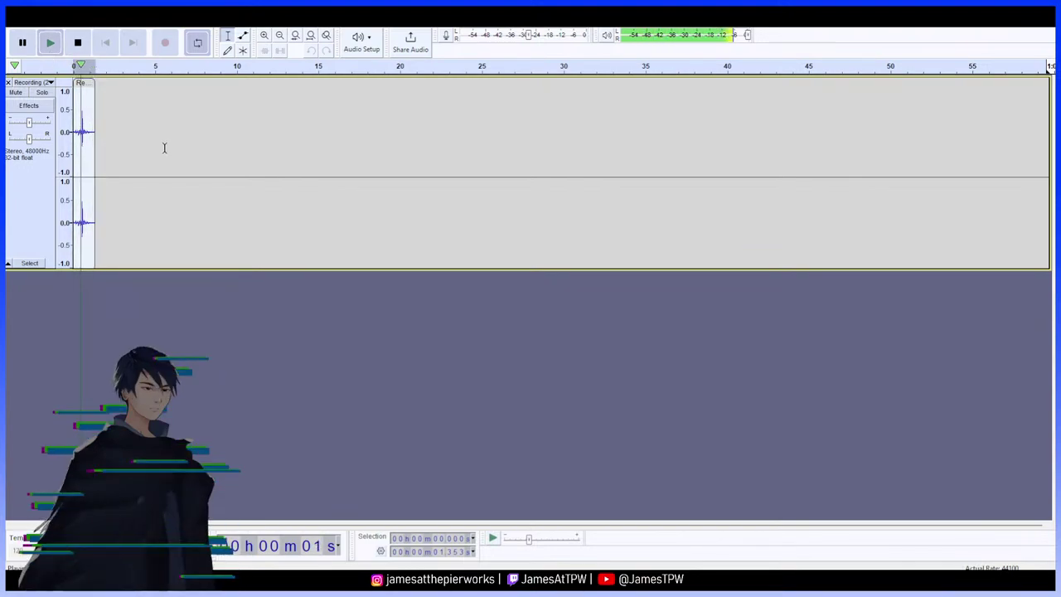
pyautogui.press('space')
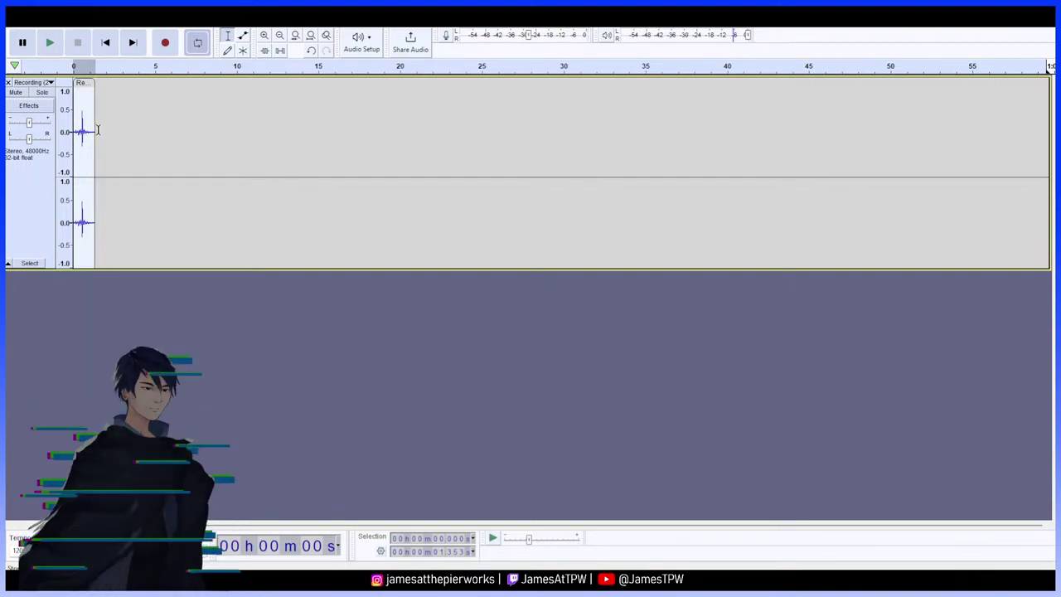
# Examine the extracted clip's waveform up close and listen to it from 0.091 s
pyautogui.click(264, 35)
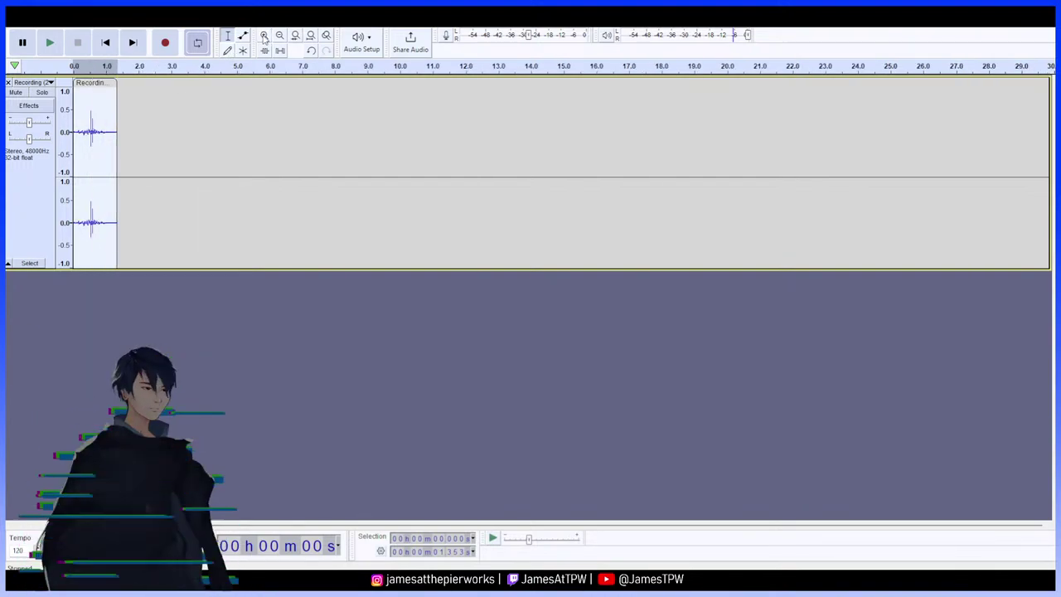
pyautogui.click(263, 35)
pyautogui.click(264, 35)
pyautogui.click(263, 35)
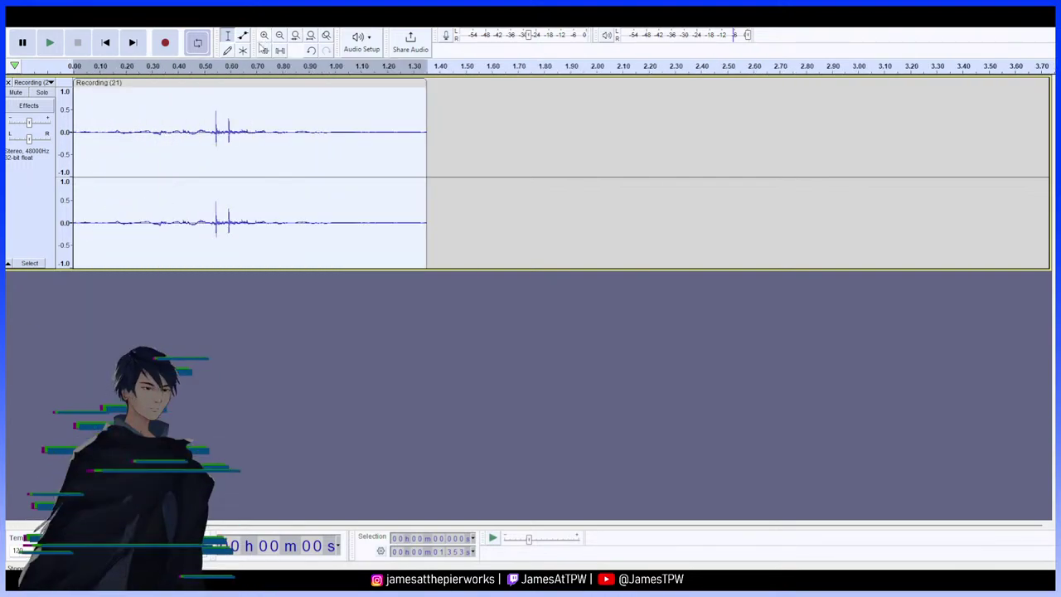
pyautogui.click(337, 130)
pyautogui.click(96, 122)
pyautogui.click(50, 46)
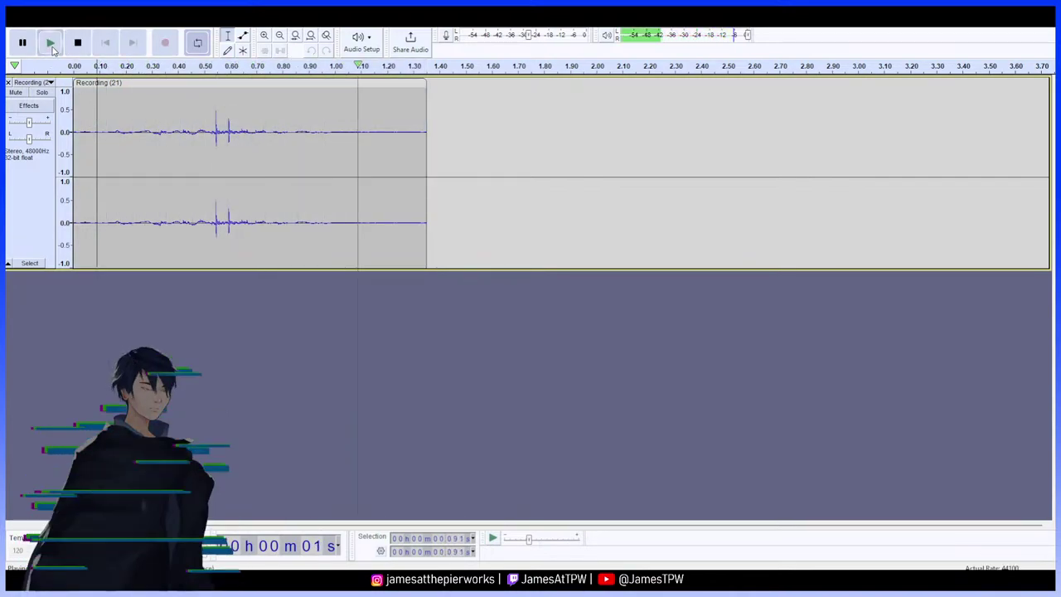
pyautogui.press('space')
# Reduce noise across the whole clip, using the quiet stretch from 0.987 s to 1.342 s as the noise profile
pyautogui.moveTo(333, 132); pyautogui.dragTo(425, 137)
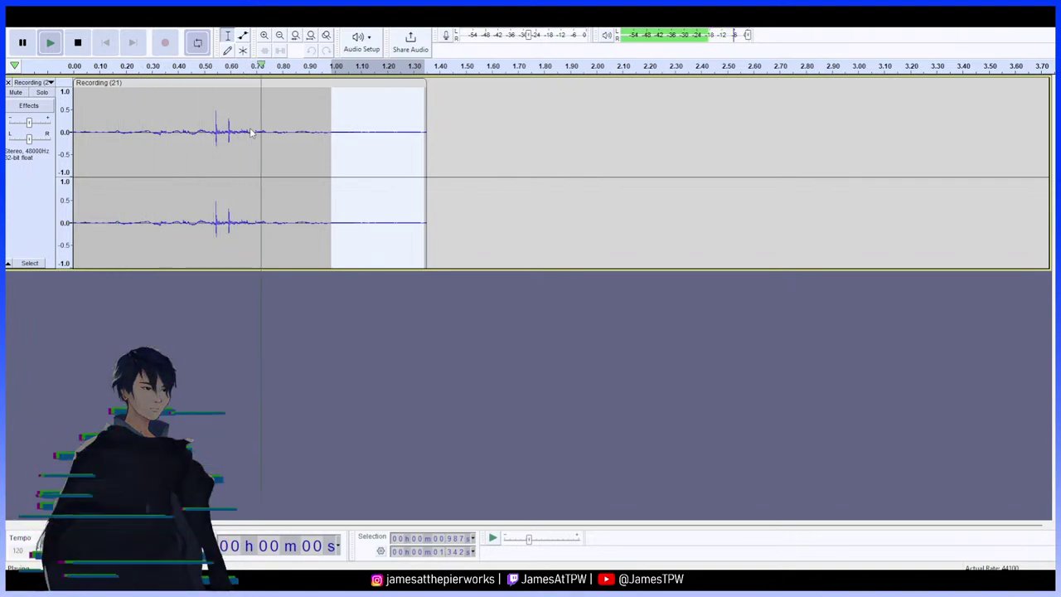
pyautogui.click(22, 43)
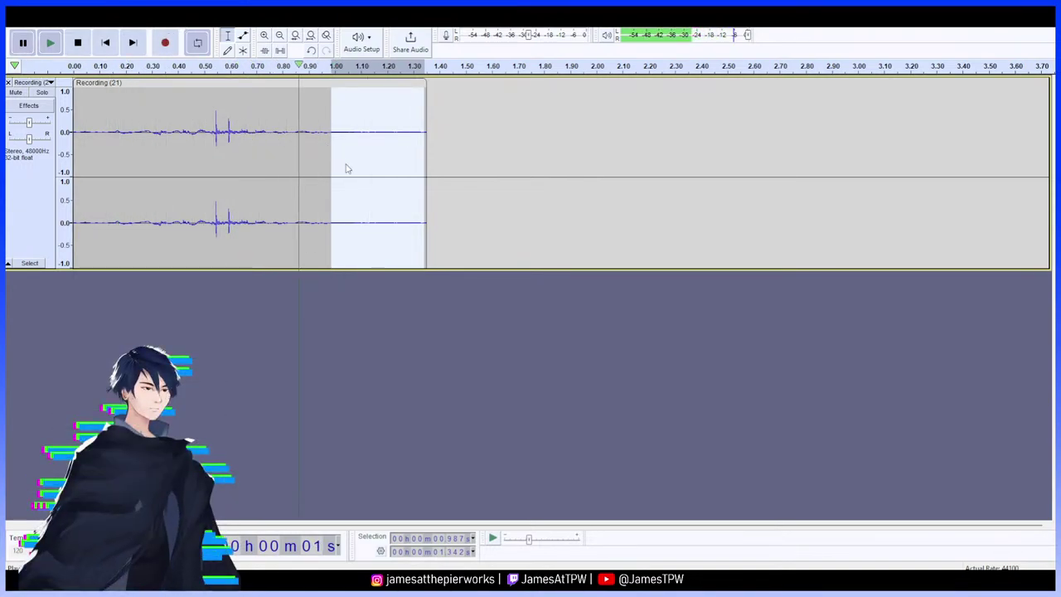
pyautogui.press('space')
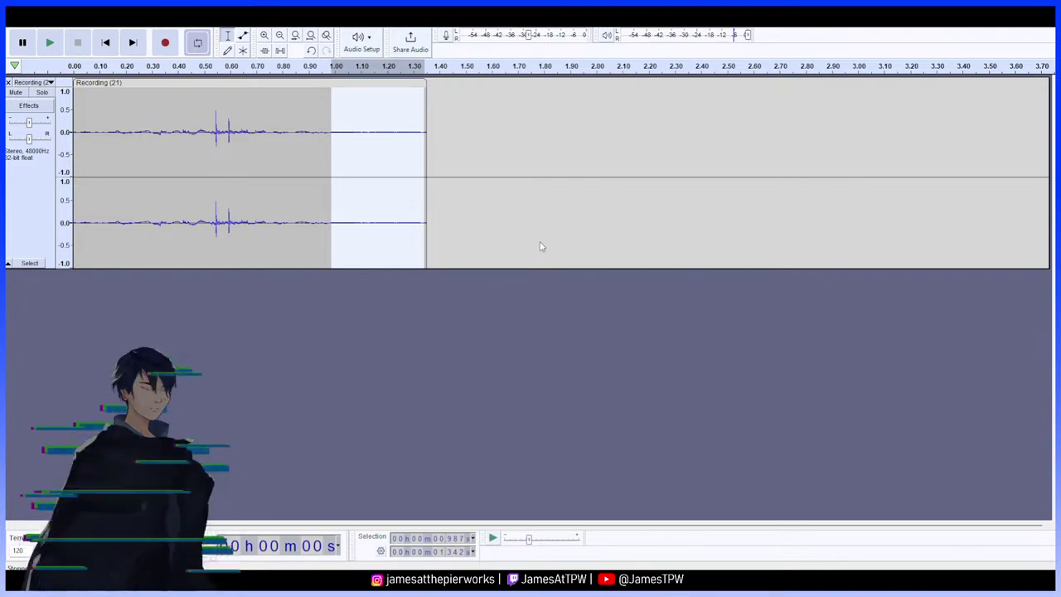
pyautogui.doubleClick(367, 149)
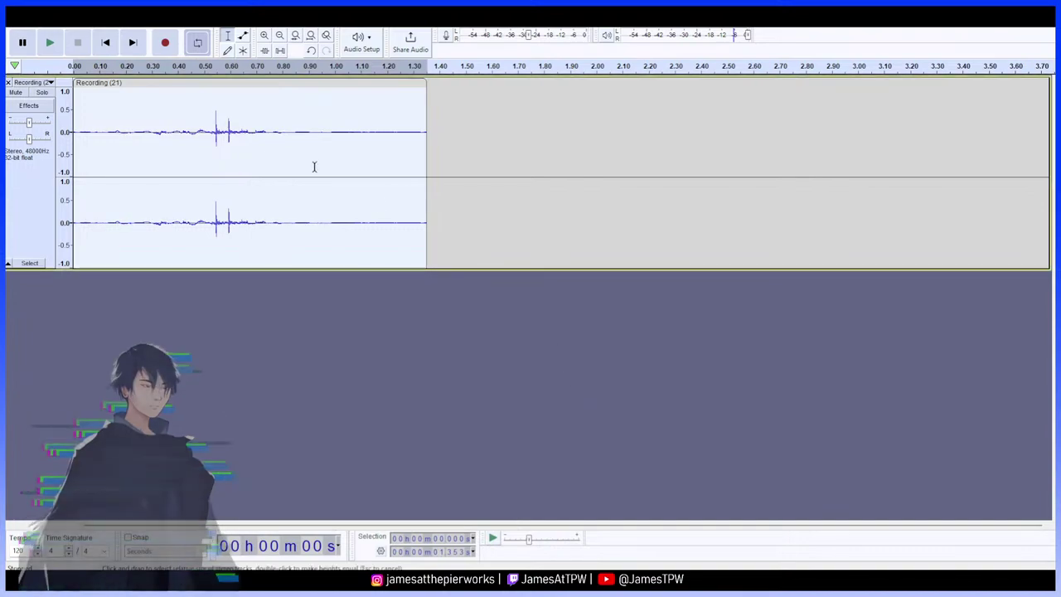
# Listen to the noise-reduced clip from 0.294 s and again with the double peak between 0.490 s and 0.778 s selected
pyautogui.click(150, 121)
pyautogui.click(50, 42)
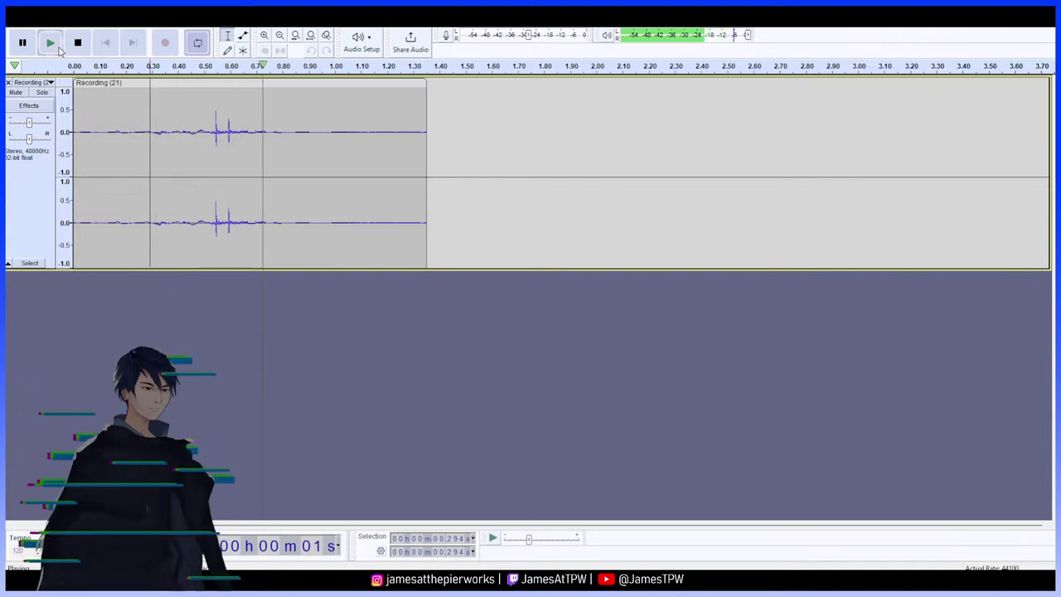
pyautogui.click(23, 43)
pyautogui.moveTo(201, 130); pyautogui.dragTo(276, 120)
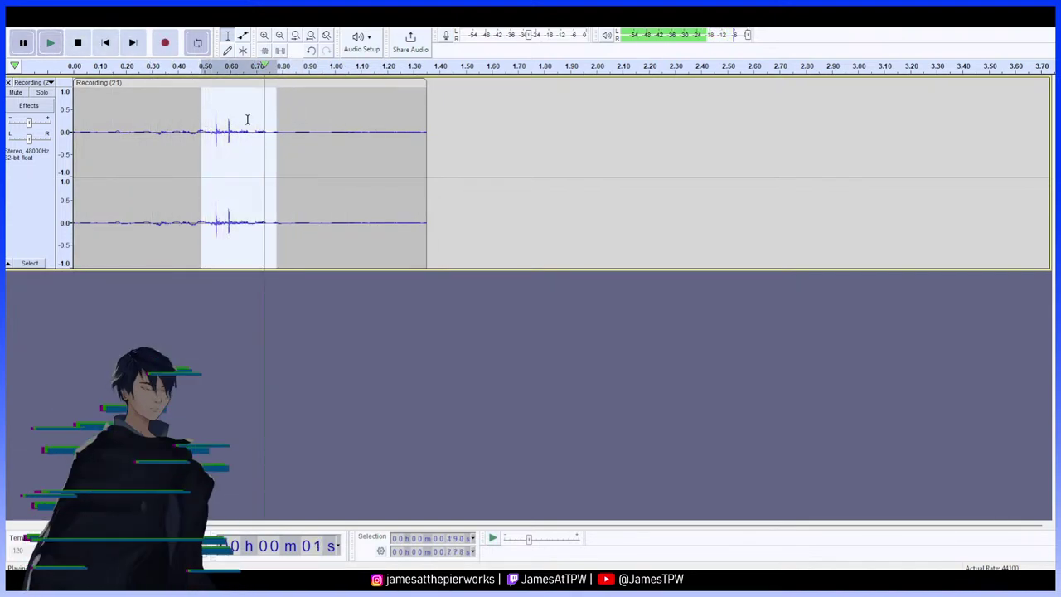
pyautogui.click(51, 43)
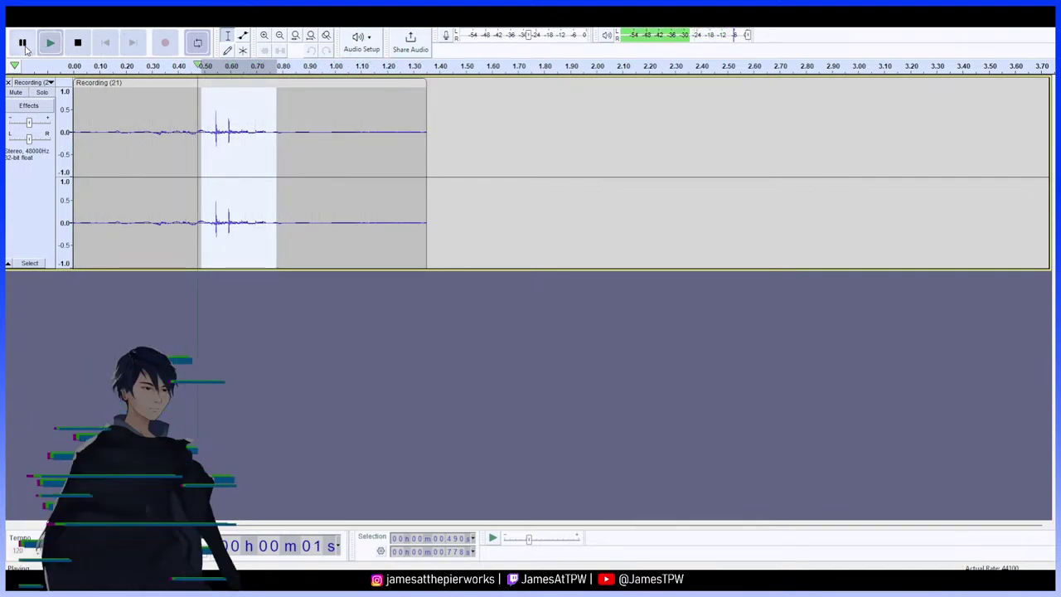
pyautogui.click(23, 43)
# Try deleting the first 0.440 s of the clip, listen to the shortened clip, and undo the deletion
pyautogui.moveTo(188, 120); pyautogui.dragTo(73, 123)
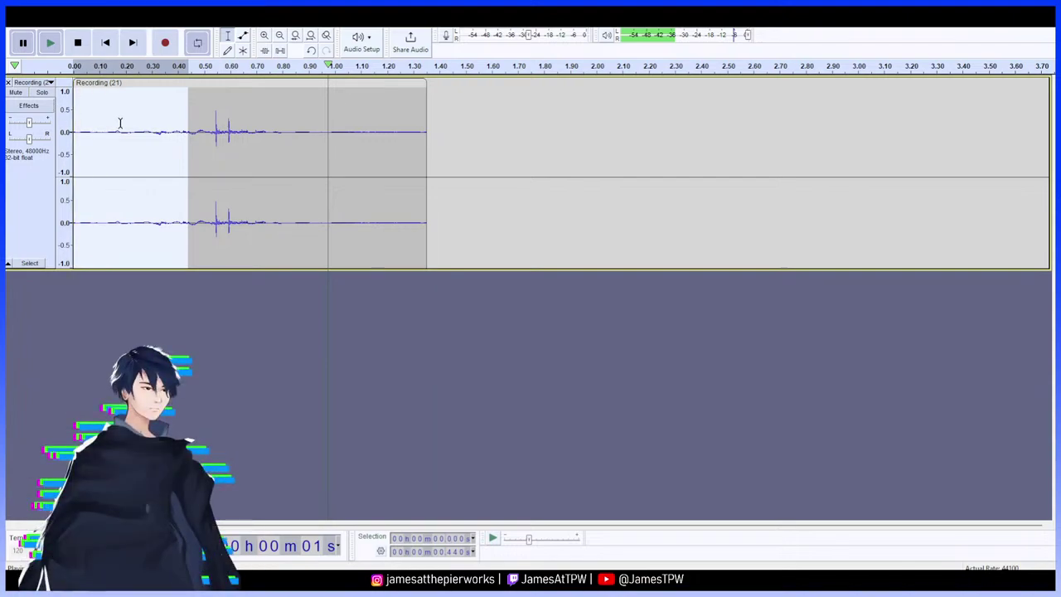
pyautogui.press('Delete')
pyautogui.click(55, 45)
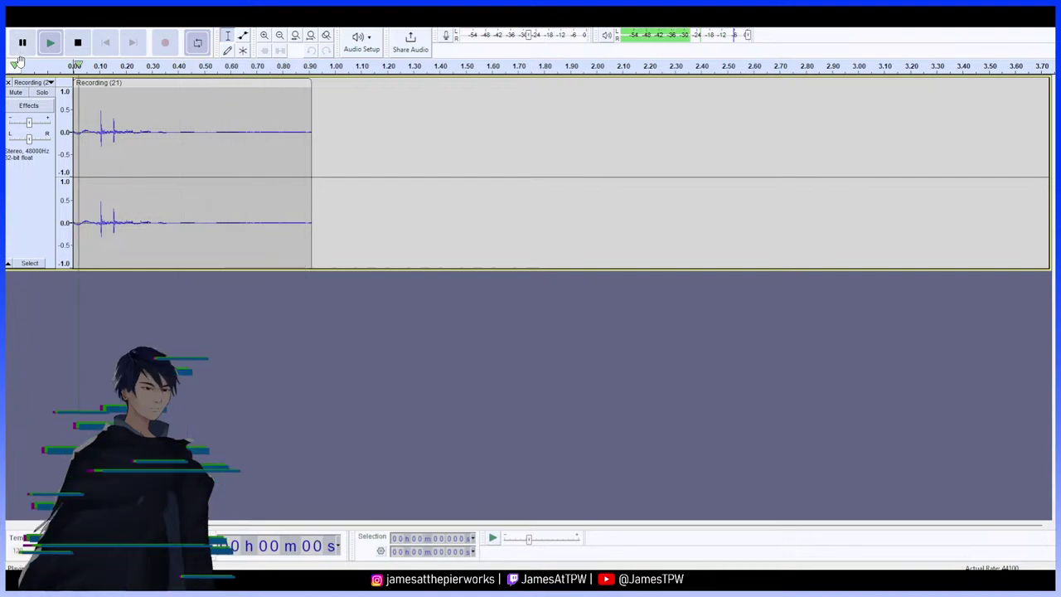
pyautogui.click(361, 161)
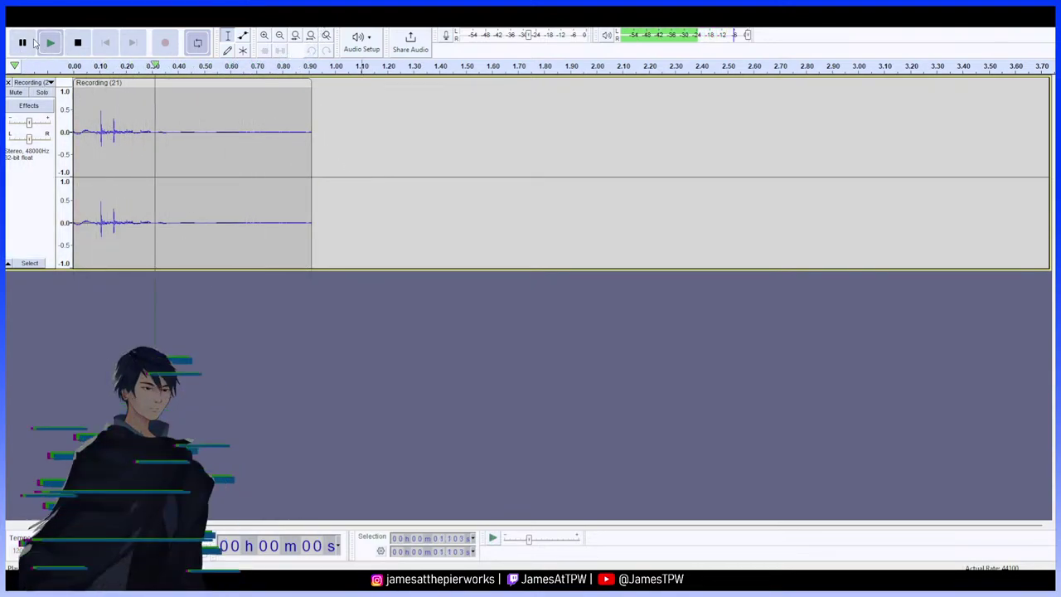
pyautogui.press('space')
pyautogui.hotkey('ctrl', 'z')
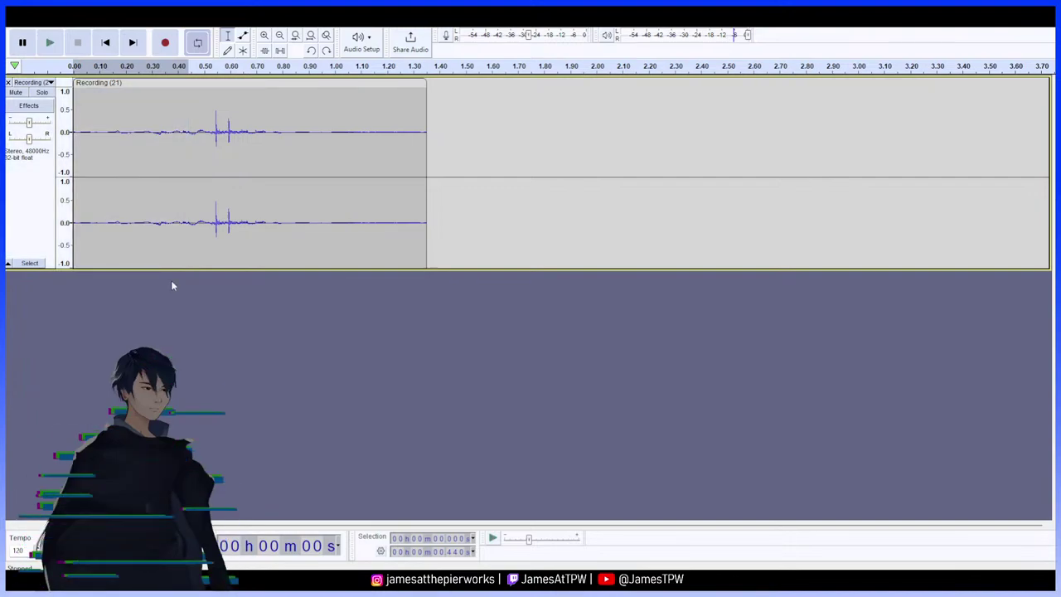
# Listen to the restored clip from 0.175 s, pausing and stopping playback after the double peak
pyautogui.click(118, 118)
pyautogui.click(49, 43)
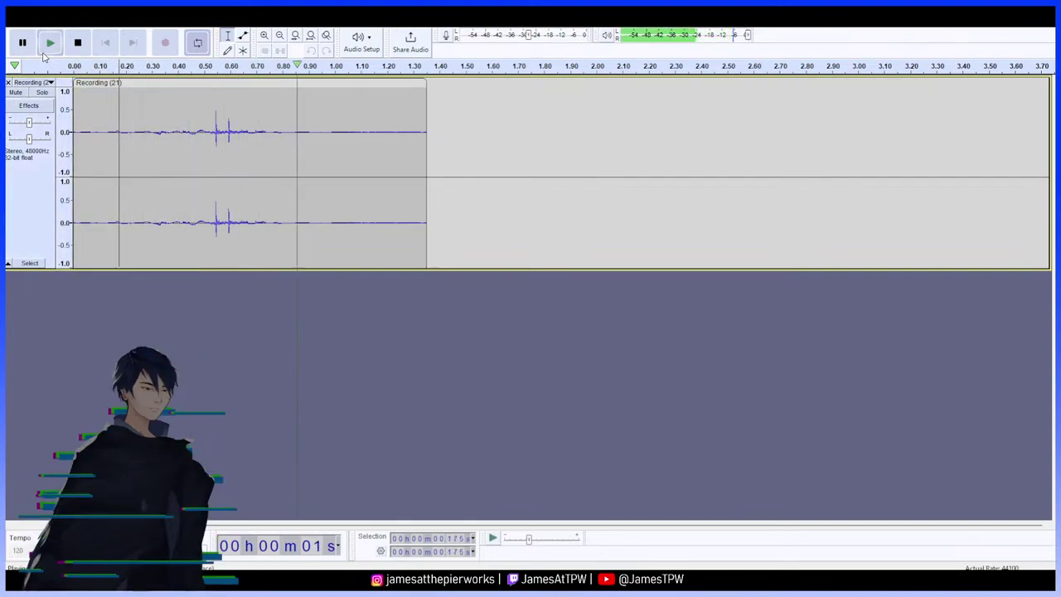
pyautogui.click(24, 48)
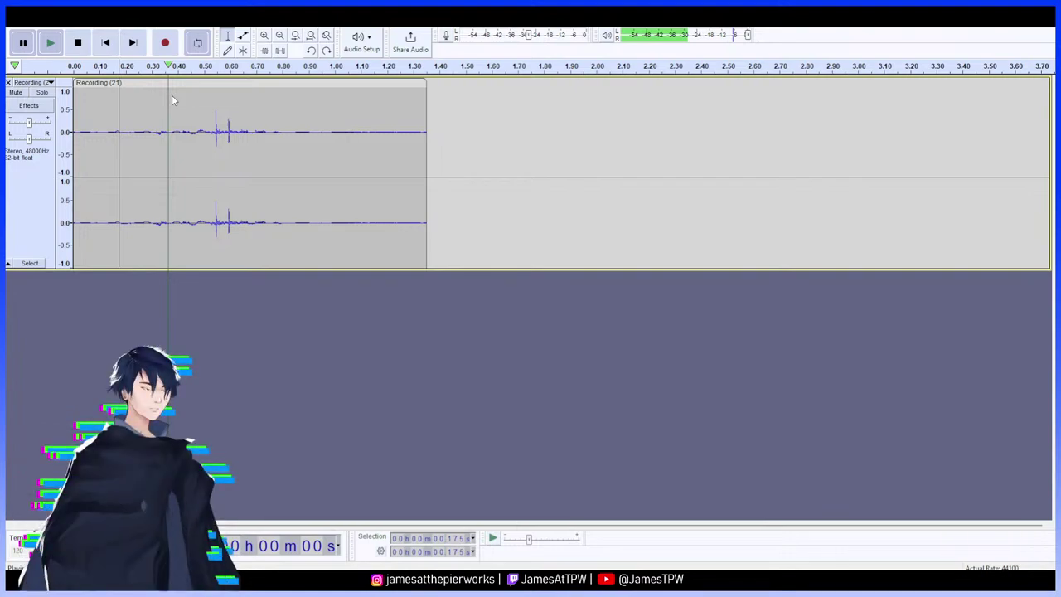
pyautogui.press('space')
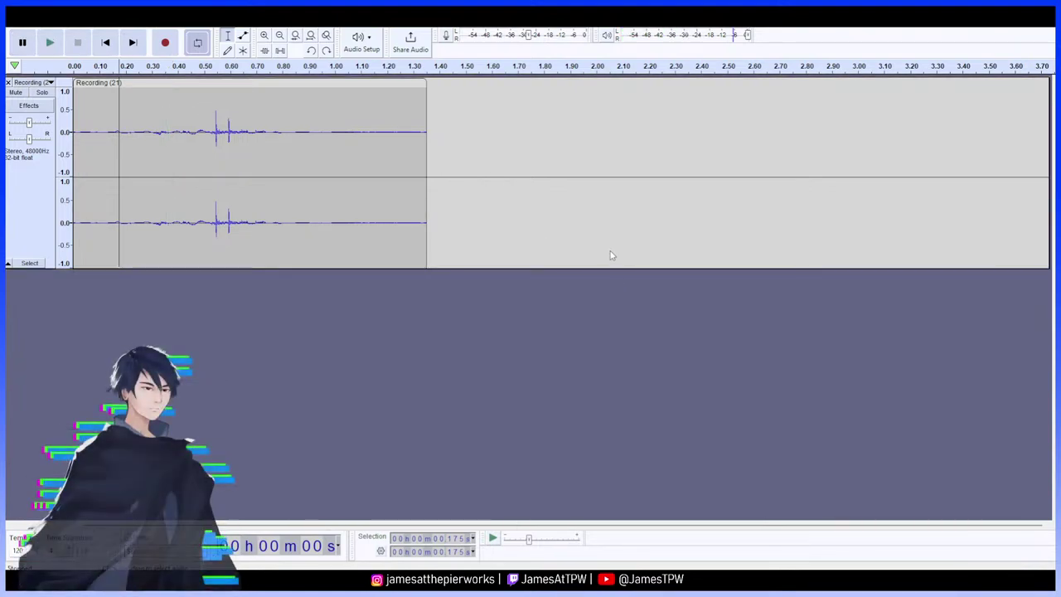
# Select the whole clip and lower its two sharp peaks between 0.50 s and 0.60 s
pyautogui.doubleClick(170, 141)
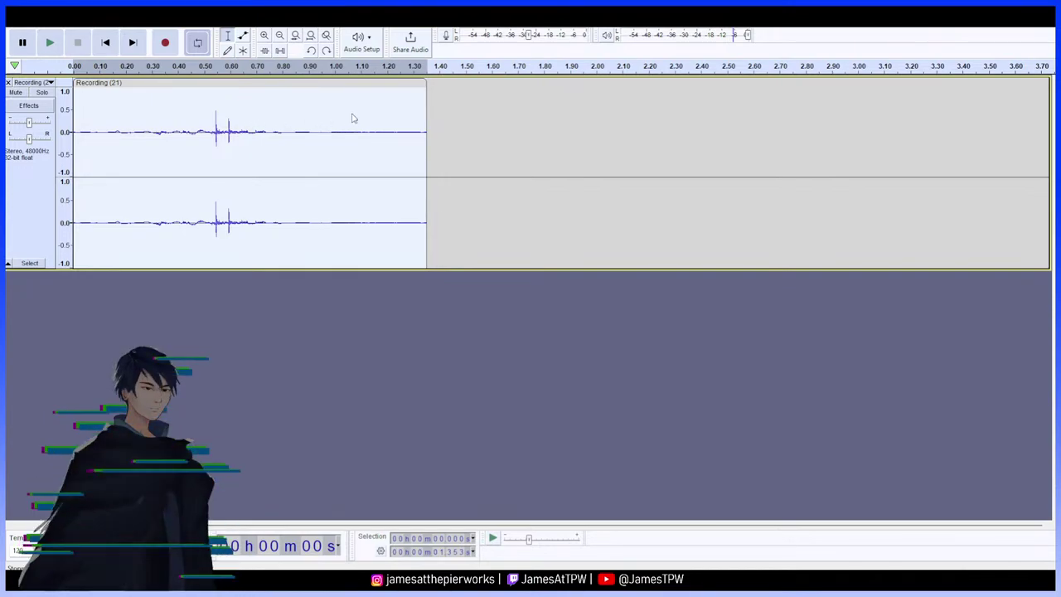
pyautogui.click(491, 270)
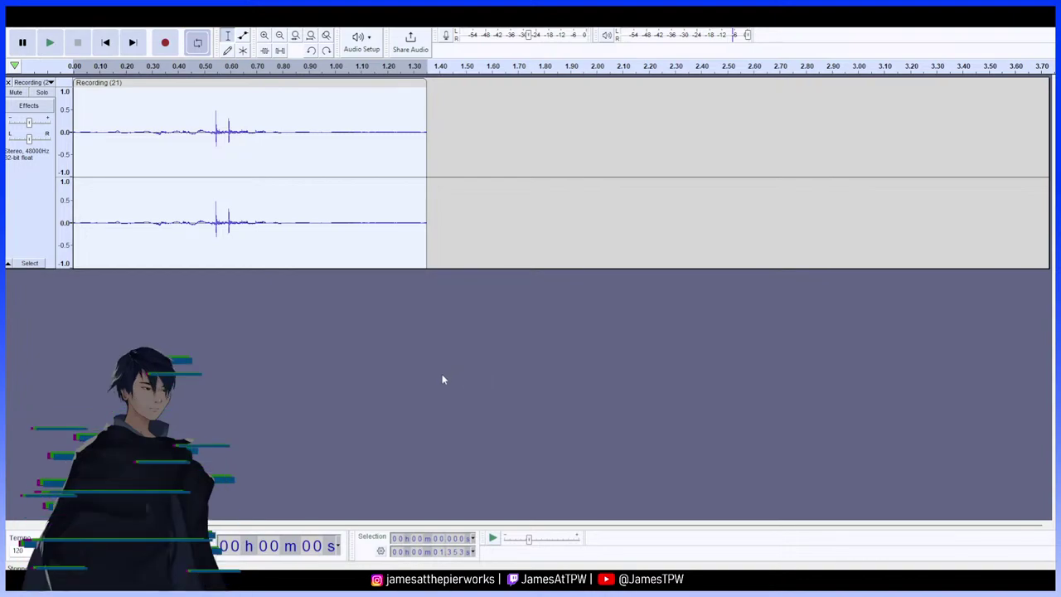
pyautogui.click(125, 86)
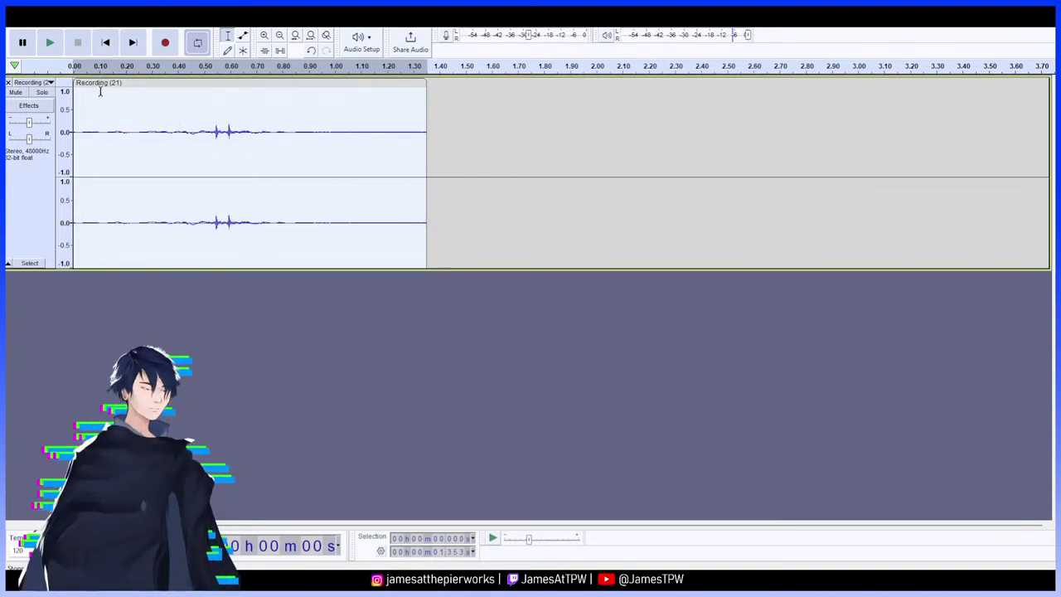
# Listen to the whole peak-reduced clip from its start several times
pyautogui.click(49, 42)
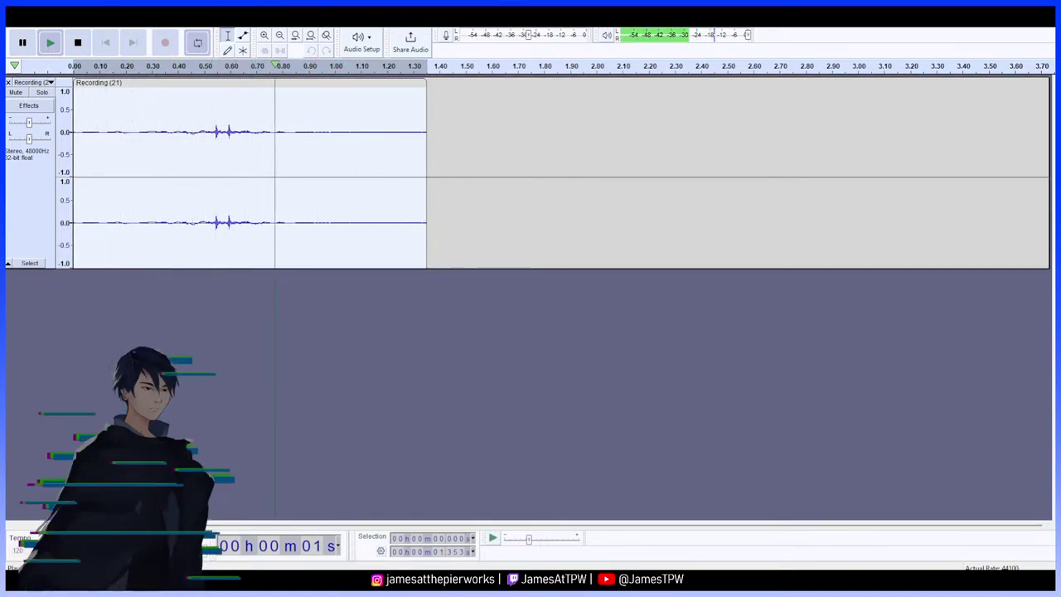
pyautogui.press('space')
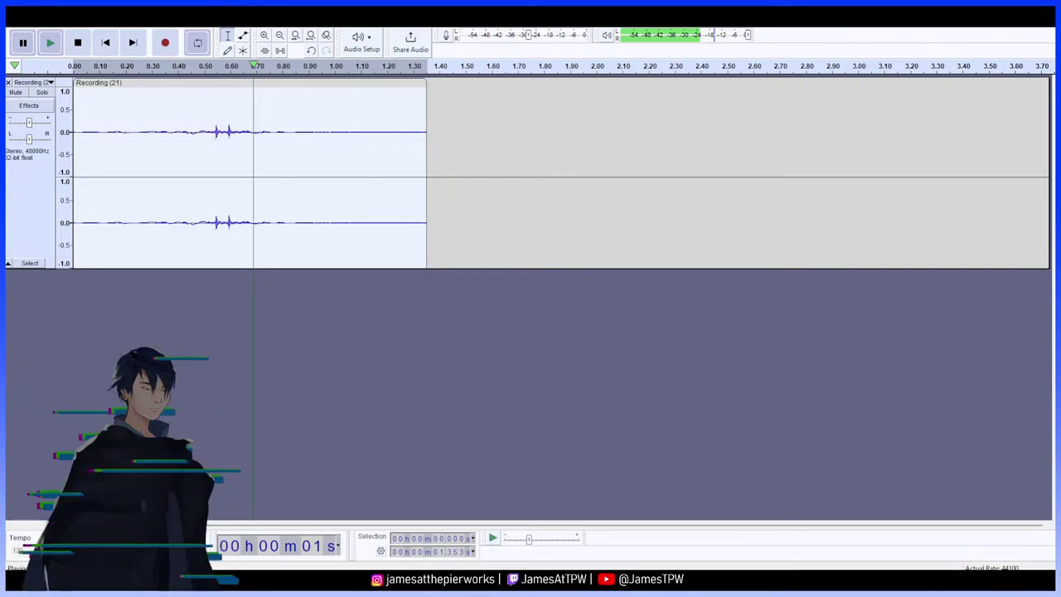
pyautogui.click(50, 42)
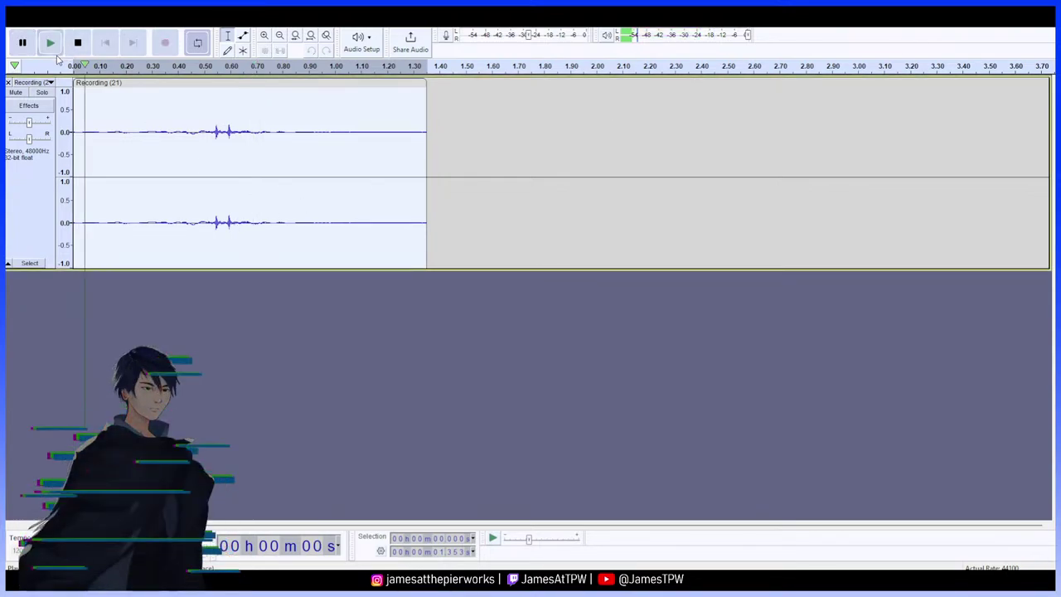
pyautogui.click(50, 42)
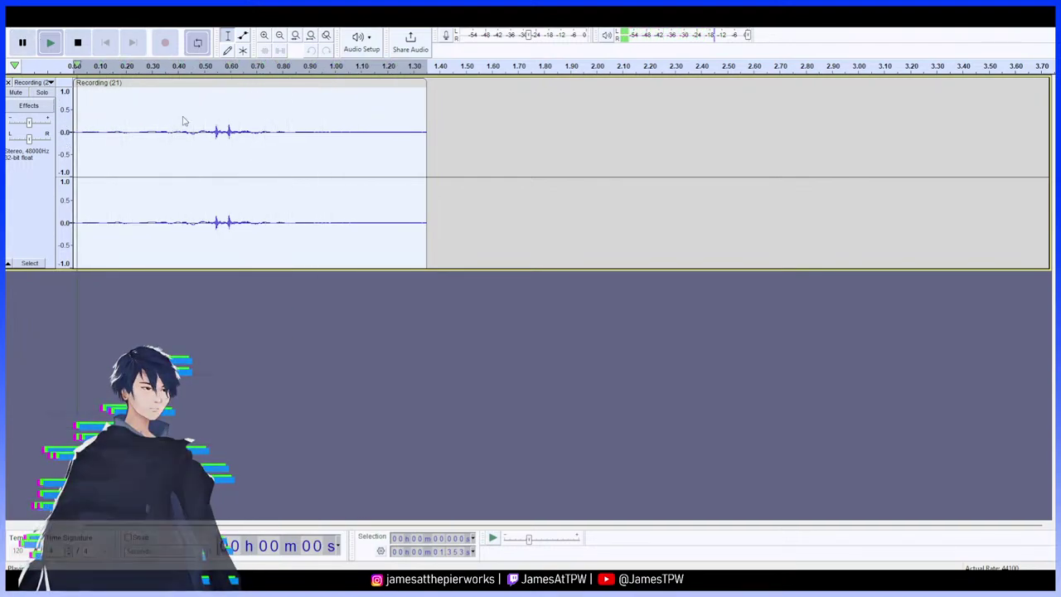
# Stop the looped playback of the short clip and replace it with a new recording about 43 seconds long
pyautogui.click(22, 42)
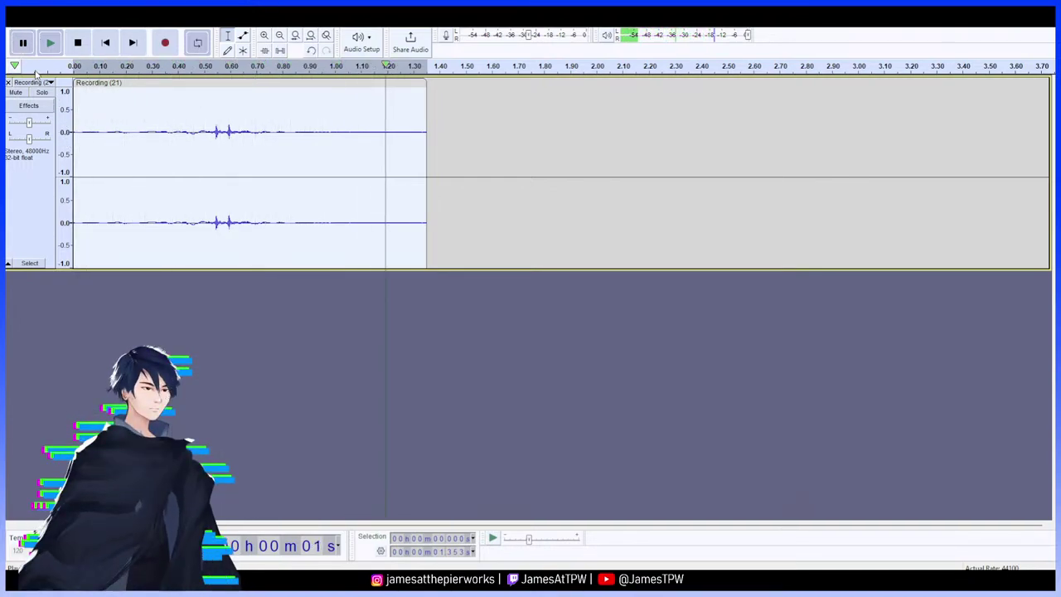
pyautogui.press('space')
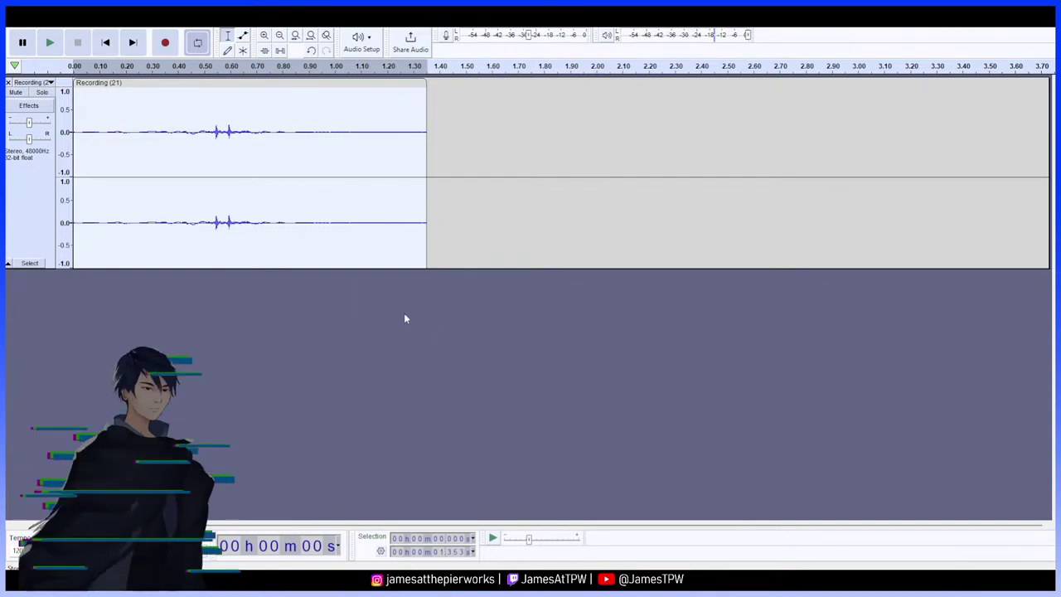
pyautogui.click(290, 283)
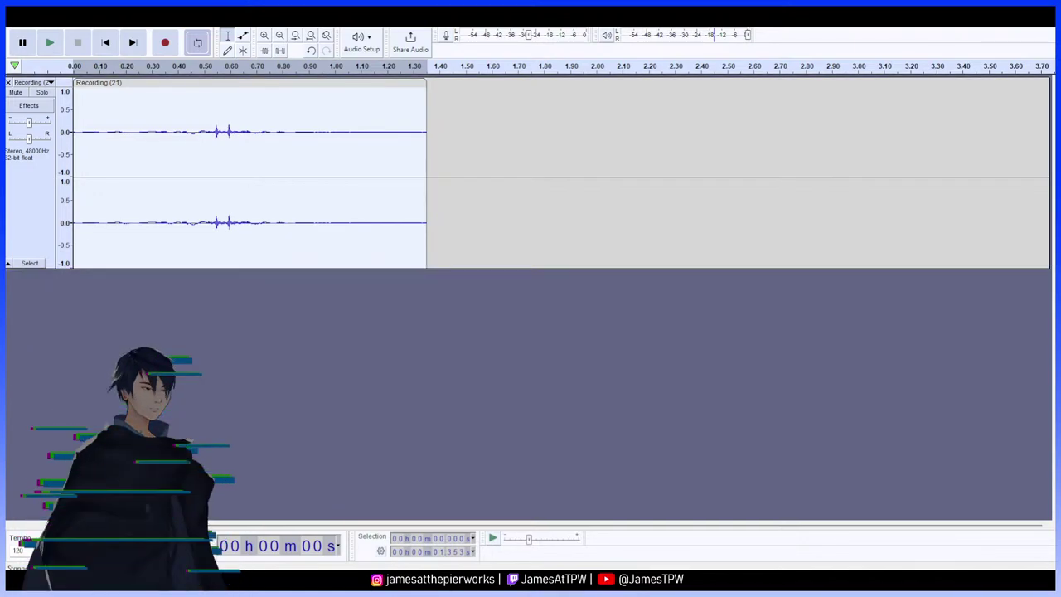
pyautogui.click(881, 90)
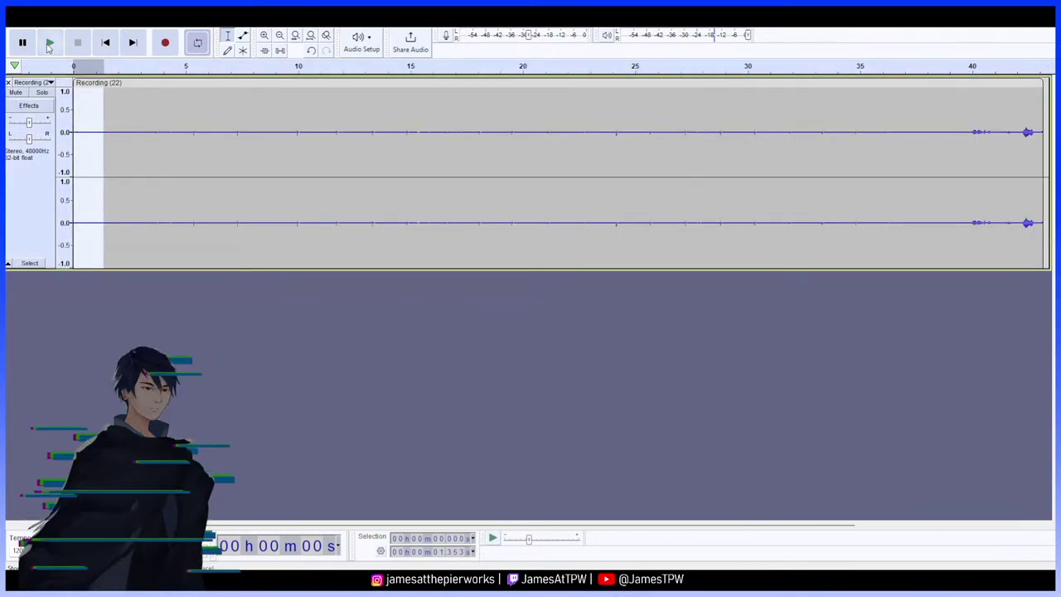
# Preview the opening of the new recording and amplify the whole clip to full level
pyautogui.click(49, 43)
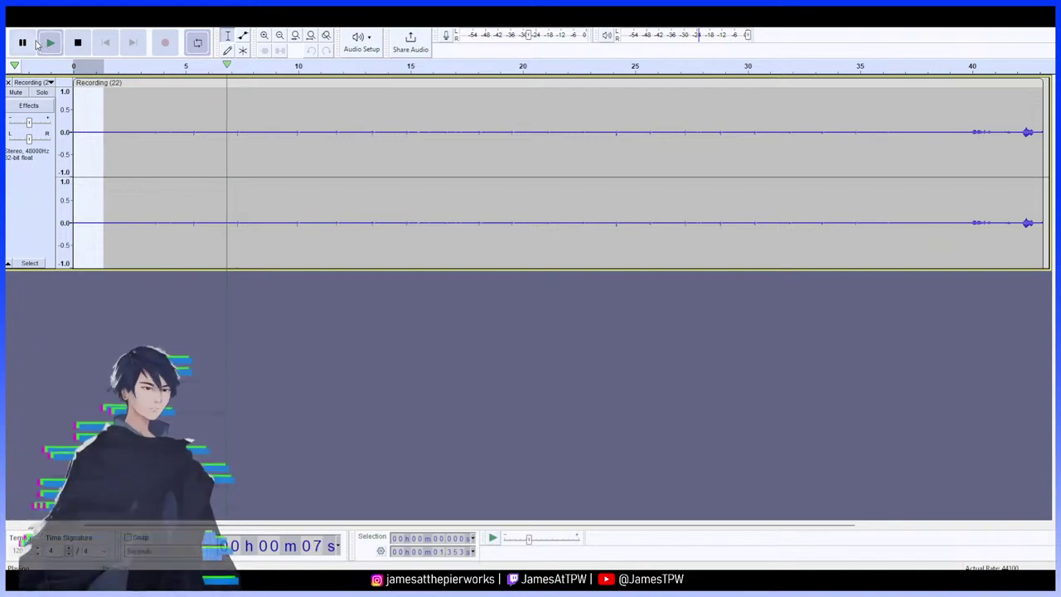
pyautogui.click(24, 42)
pyautogui.click(163, 123)
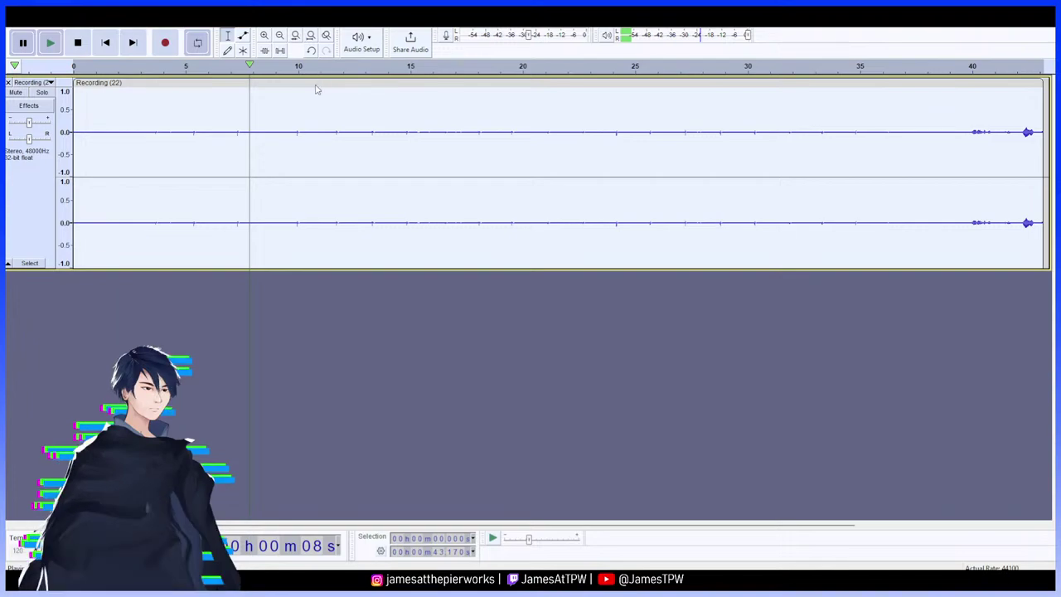
pyautogui.press('space')
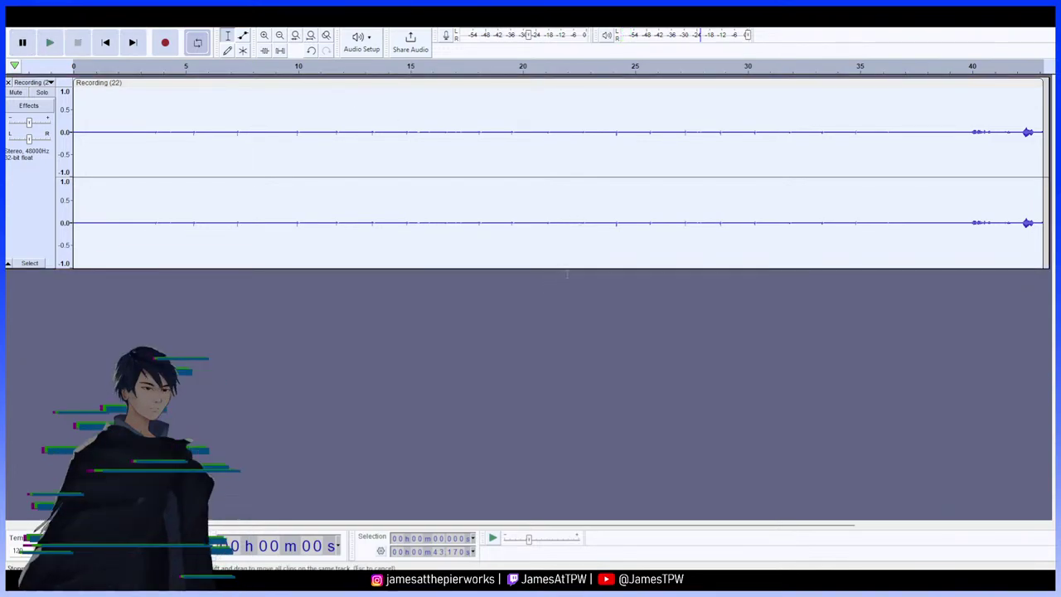
pyautogui.hotkey('ctrl', 'r')
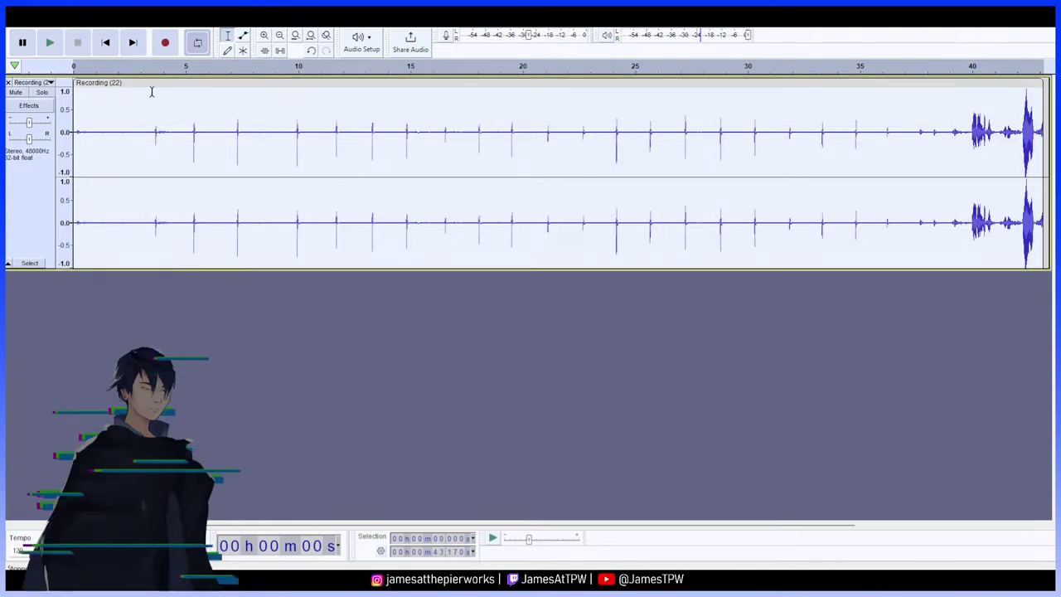
# Reduce background noise across the whole recording, using the quiet opening from about 0.1 to 3.2 s as the noise sample
pyautogui.click(51, 45)
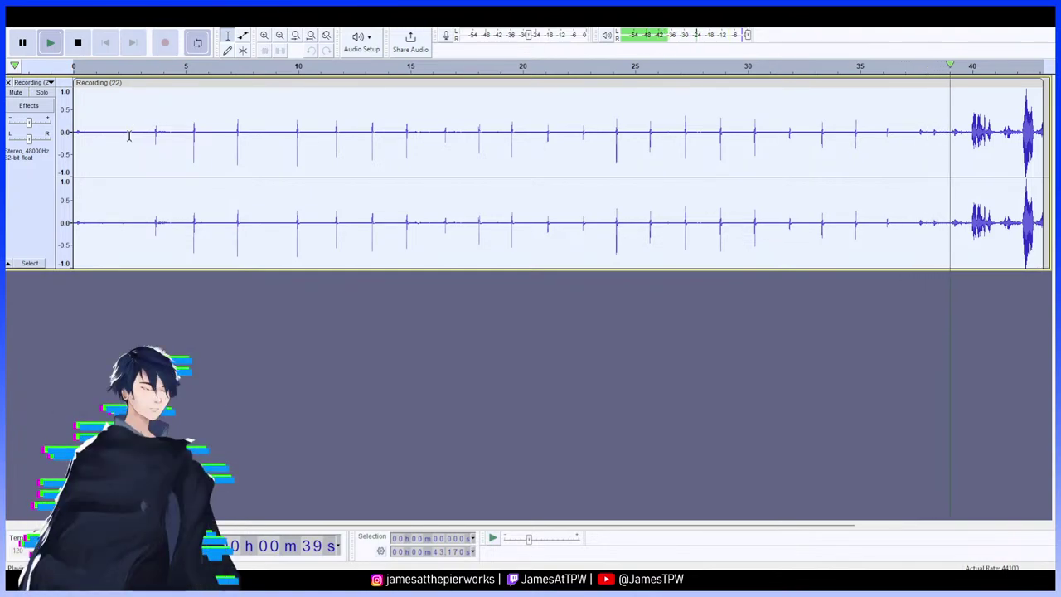
pyautogui.press('space')
pyautogui.moveTo(143, 139); pyautogui.dragTo(74, 116)
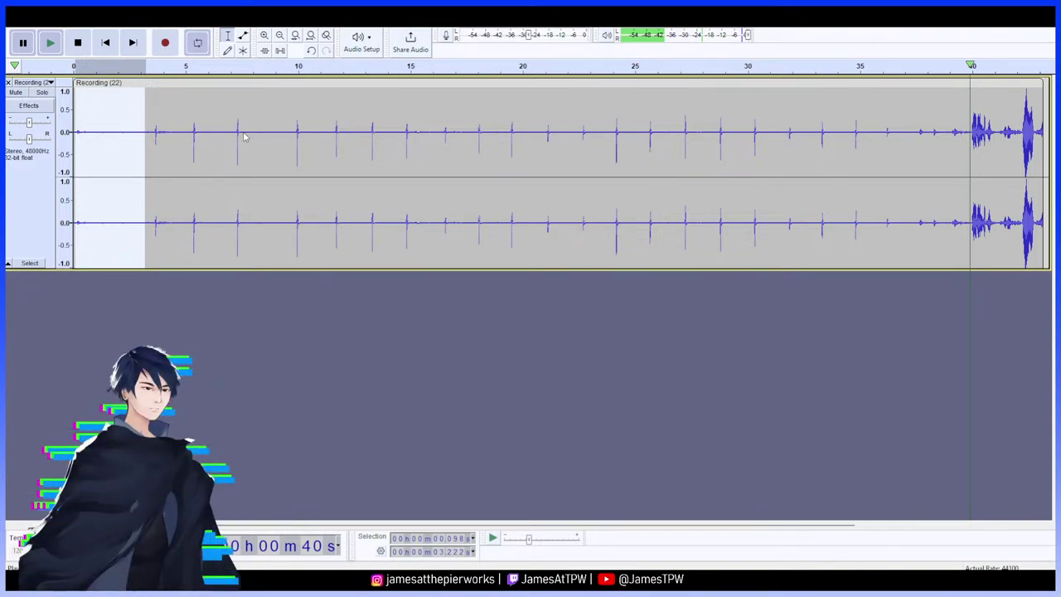
pyautogui.press('space')
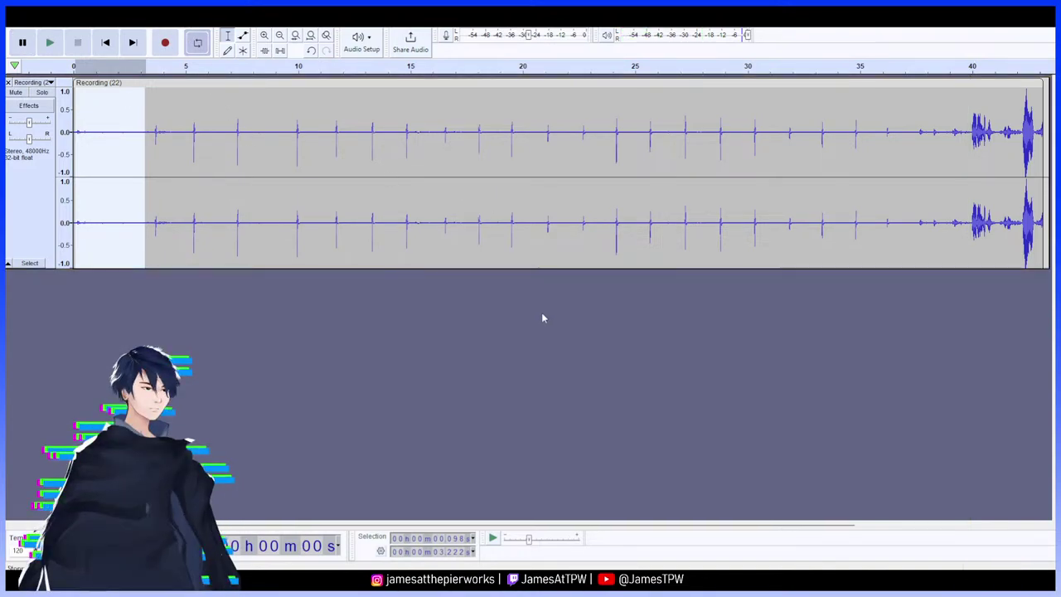
pyautogui.doubleClick(115, 143)
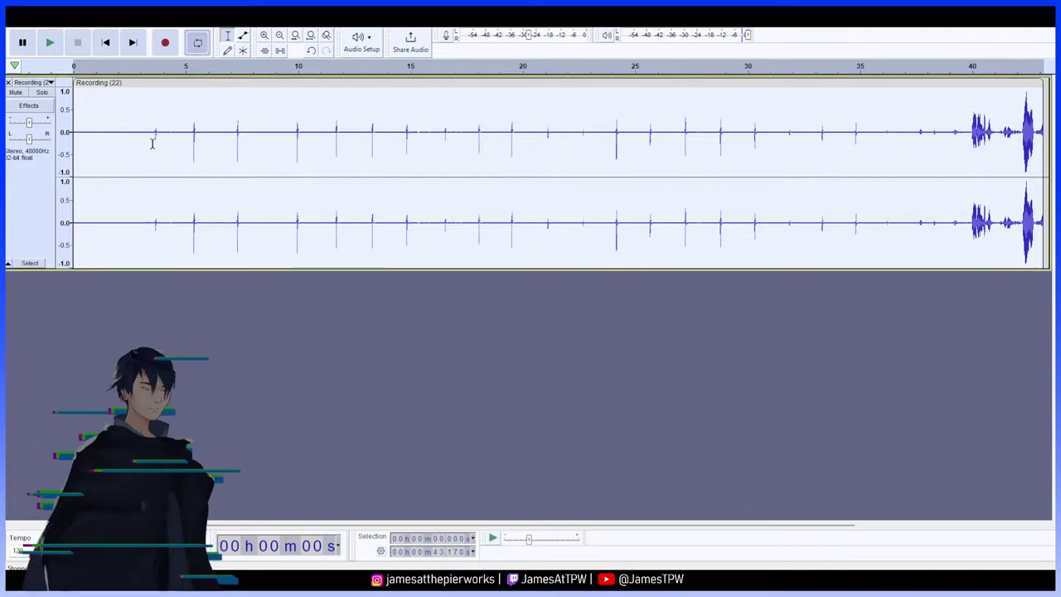
# Play the noise-reduced recording from about 0.7 s and pause it at about 40 s
pyautogui.click(111, 134)
pyautogui.click(88, 117)
pyautogui.click(51, 40)
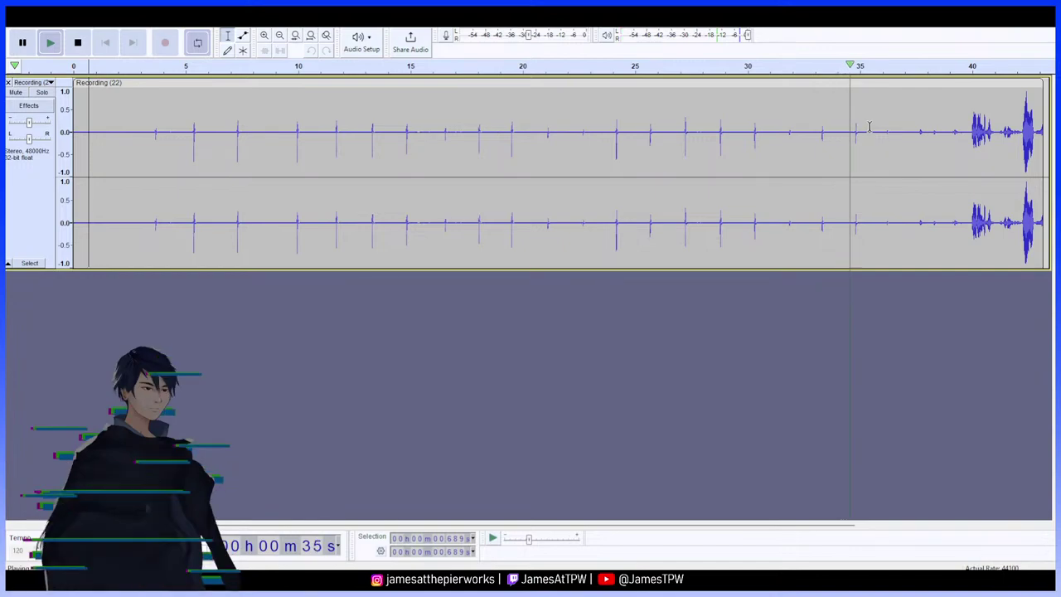
pyautogui.moveTo(869, 129); pyautogui.dragTo(127, 142)
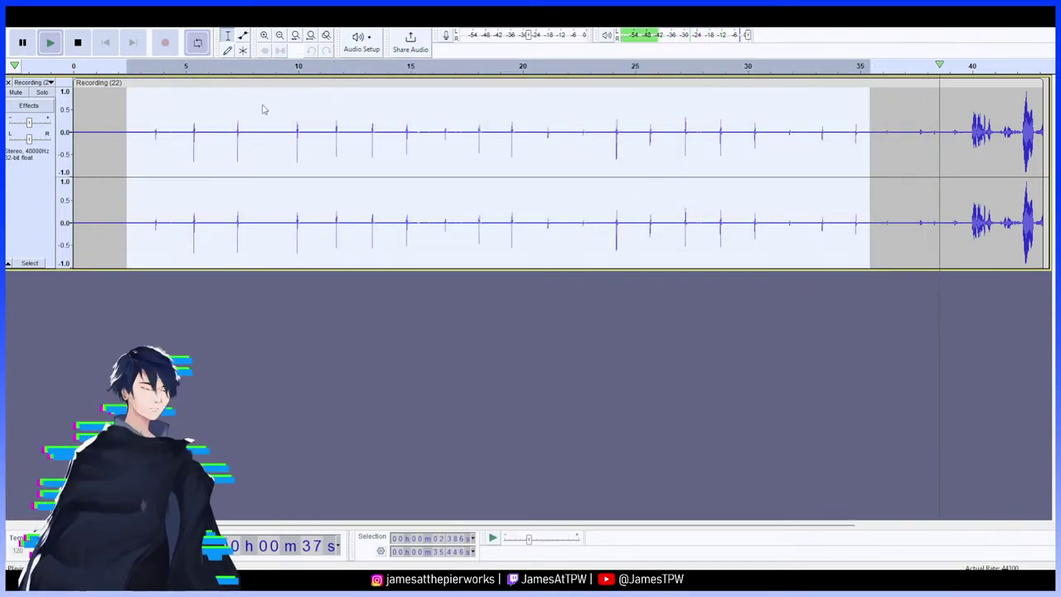
pyautogui.press('[')
pyautogui.press('space')
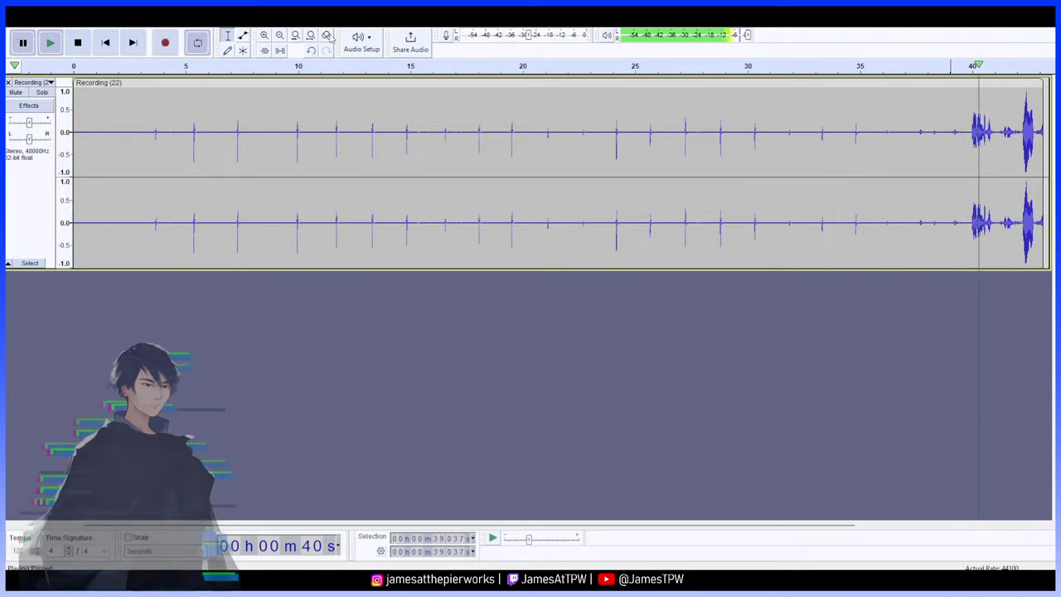
# Delete the loud unwanted audio from about 37.2 s to the end of the recording
pyautogui.click(279, 36)
pyautogui.click(279, 36)
pyautogui.moveTo(426, 126); pyautogui.dragTo(282, 124)
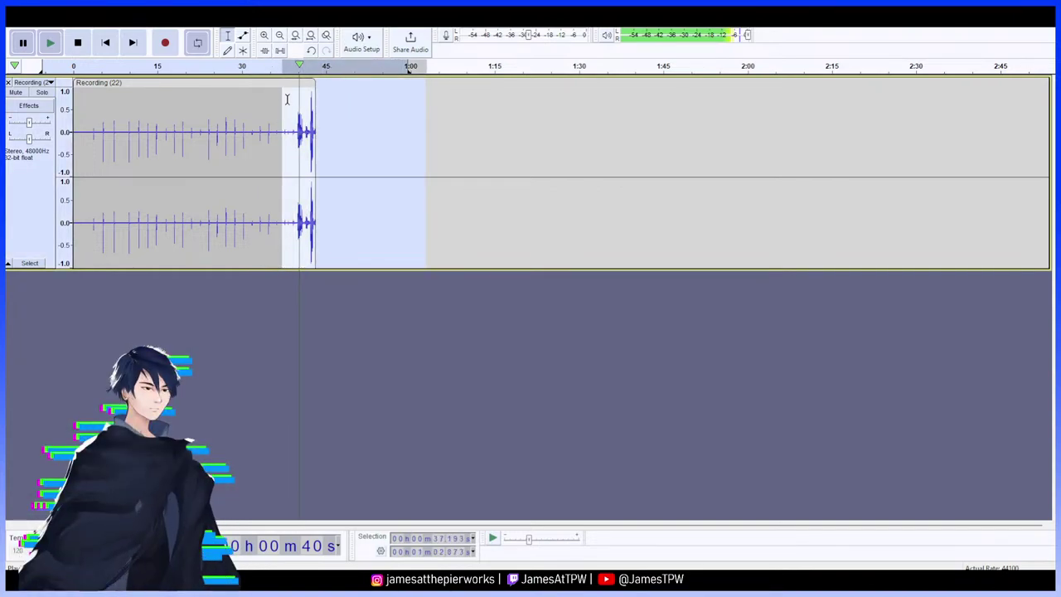
pyautogui.press('Delete')
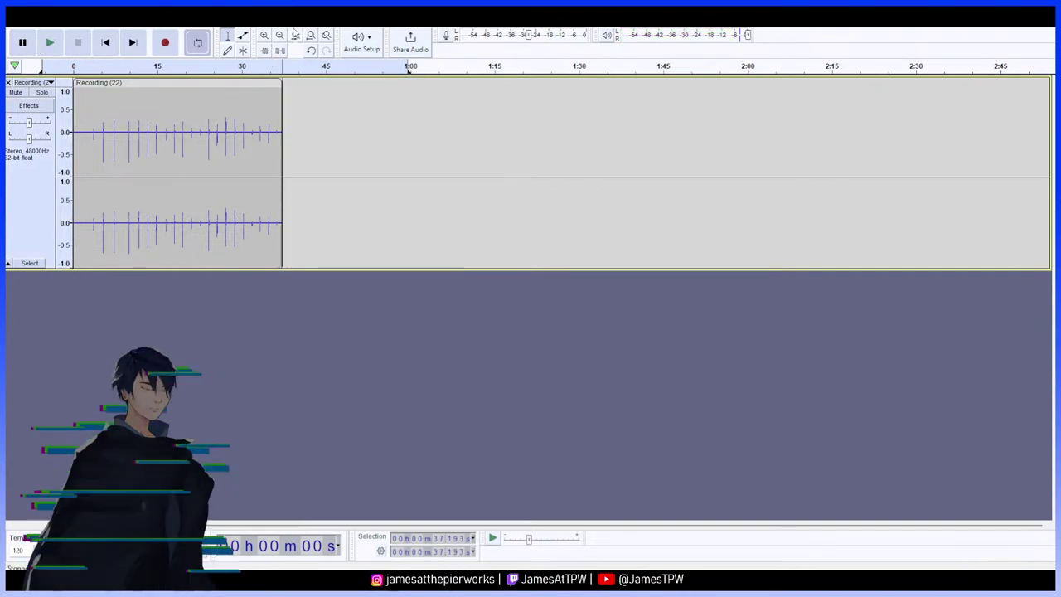
# Amplify the whole trimmed clip once more
pyautogui.click(265, 36)
pyautogui.click(265, 36)
pyautogui.click(264, 35)
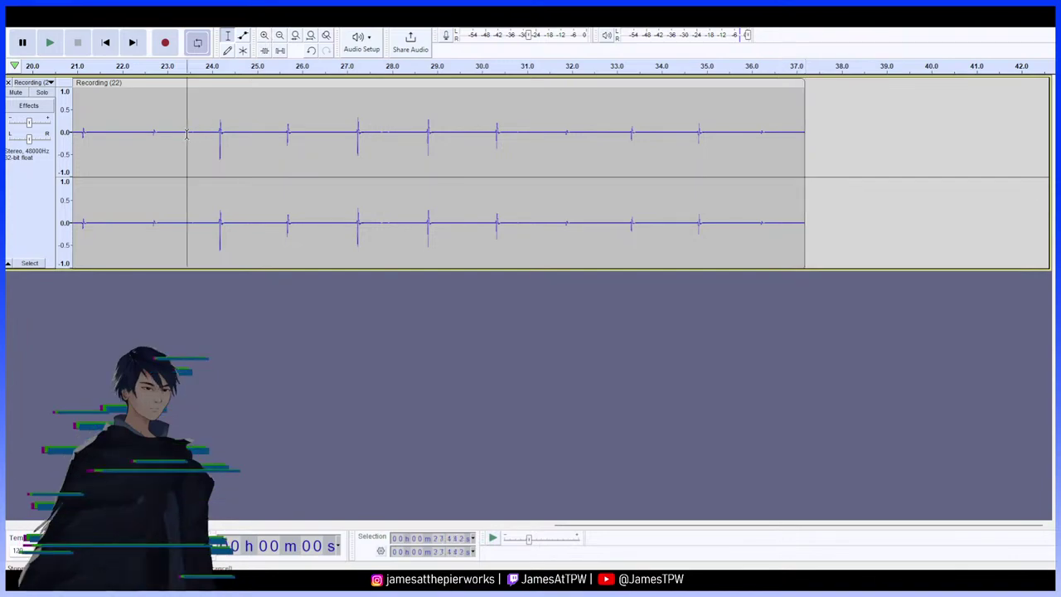
pyautogui.click(172, 83)
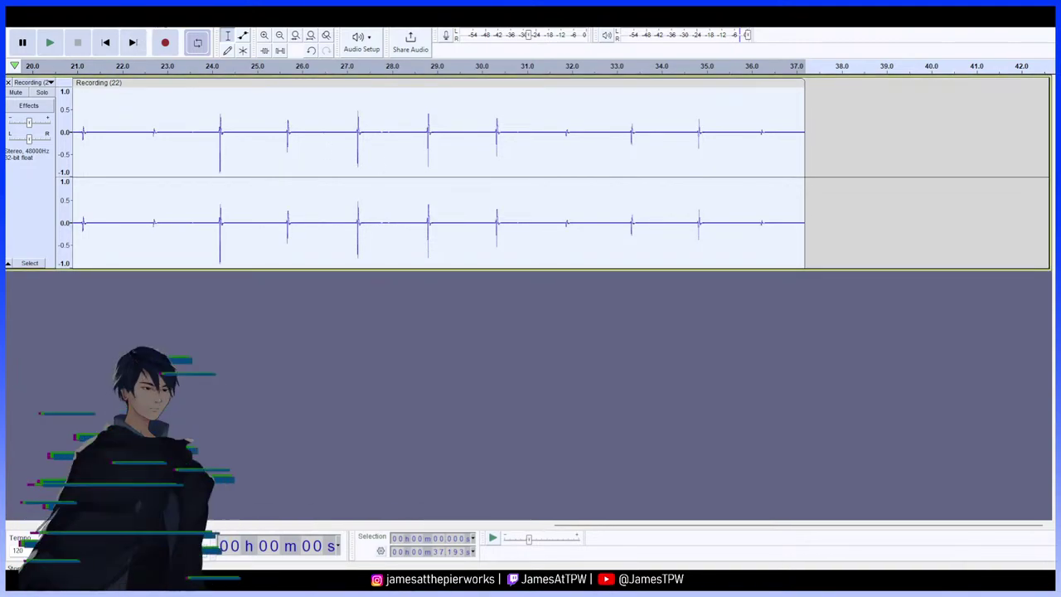
# Listen to the amplified recording and pause just before the last faint click at about 36 s
pyautogui.click(50, 43)
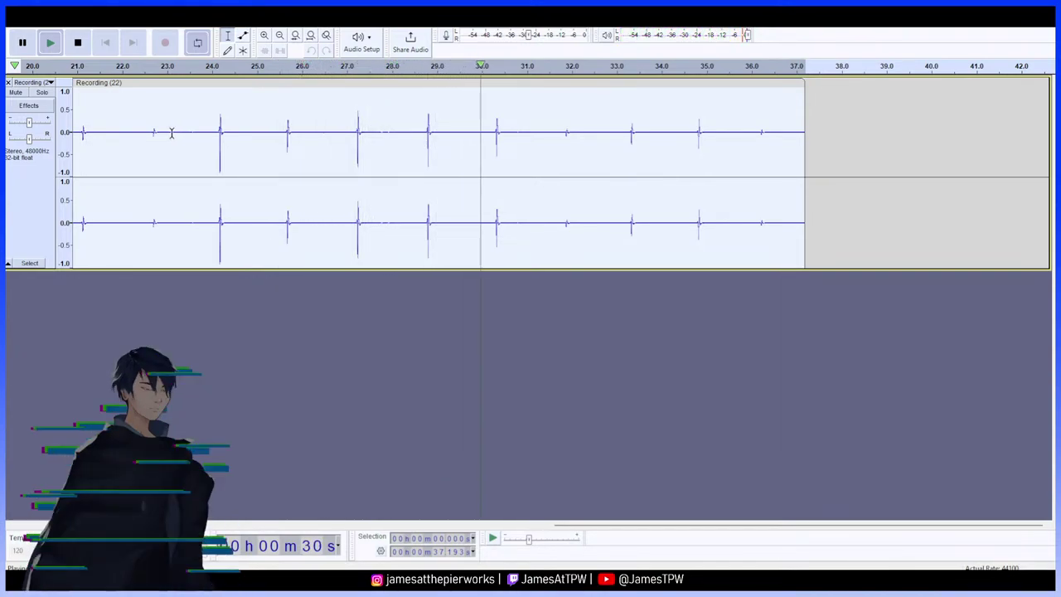
pyautogui.moveTo(171, 132); pyautogui.dragTo(134, 133)
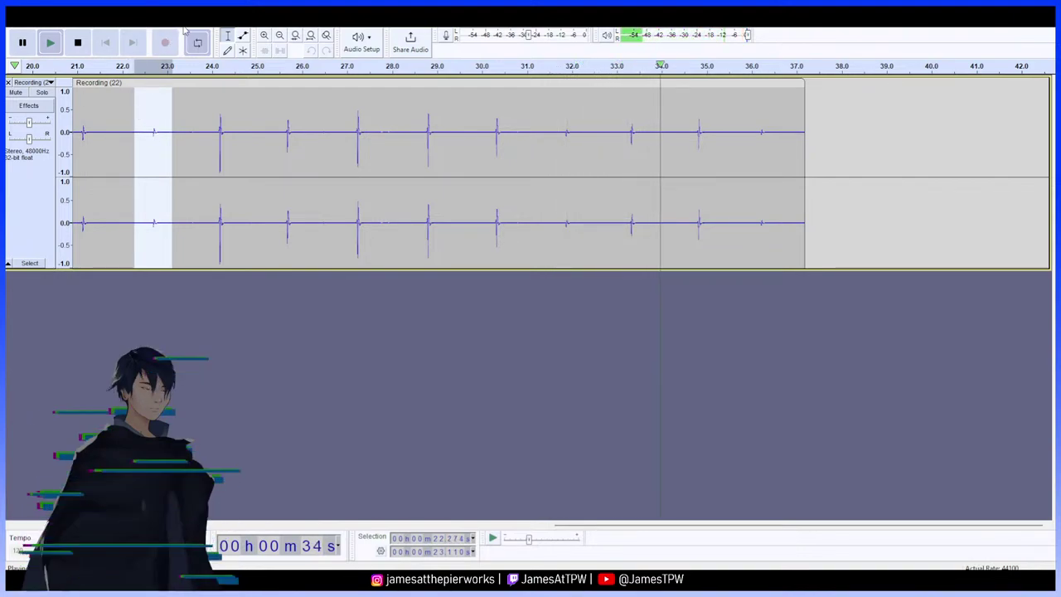
pyautogui.press('p')
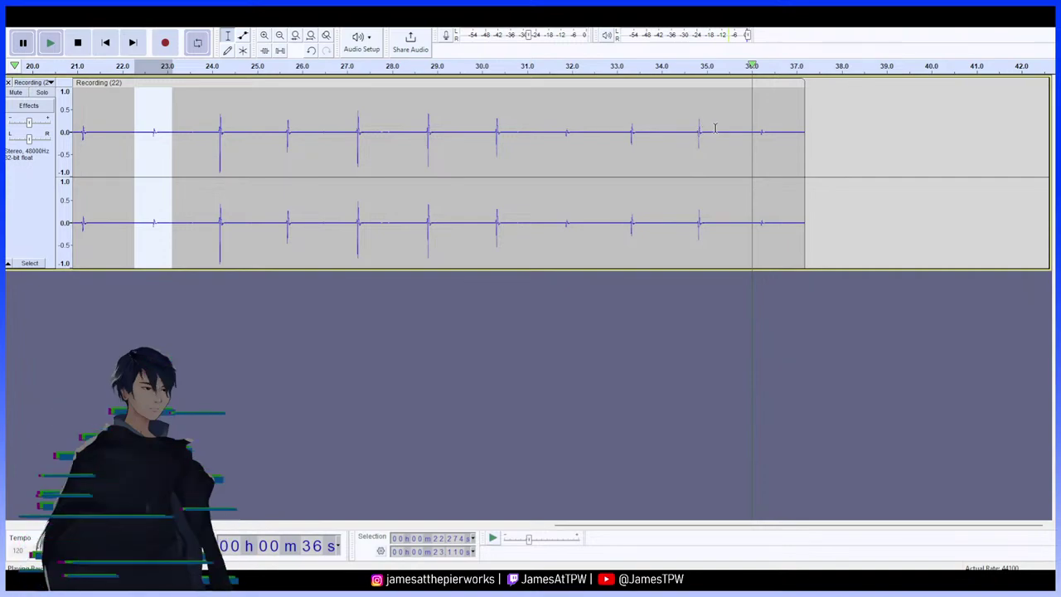
pyautogui.click(687, 122)
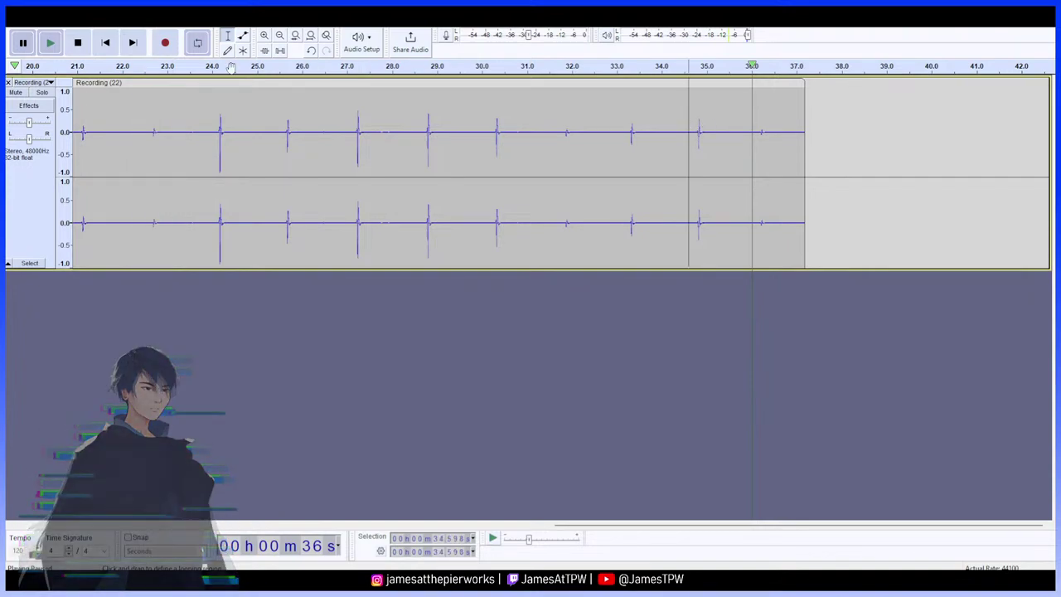
pyautogui.click(50, 43)
pyautogui.press('space')
pyautogui.press('space')
pyautogui.press('space')
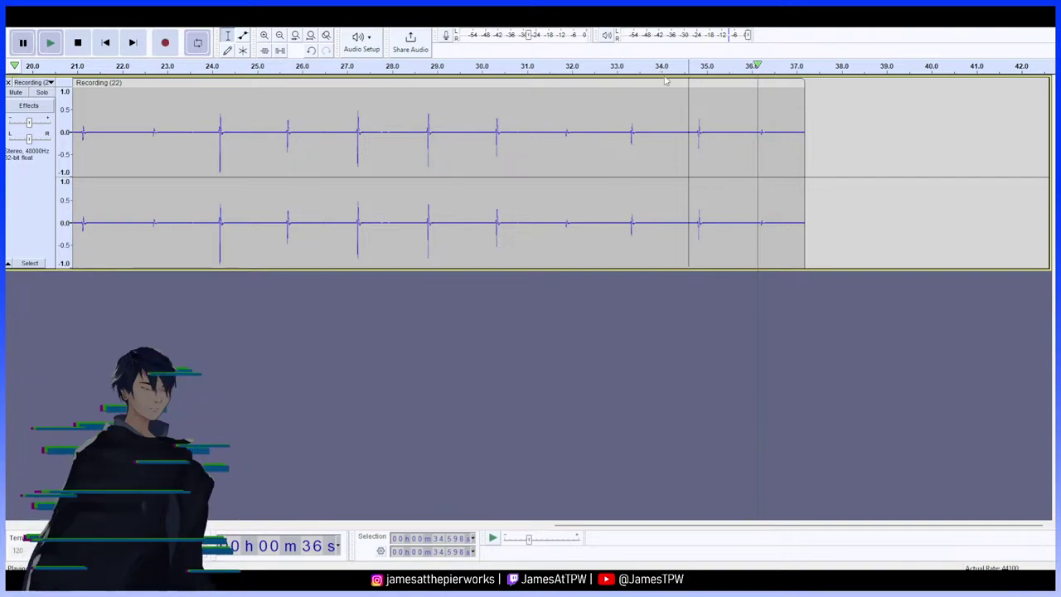
# Try deleting the audio from about 35.1 s onward, and undo that deletion and the second amplification
pyautogui.moveTo(707, 131); pyautogui.dragTo(911, 141)
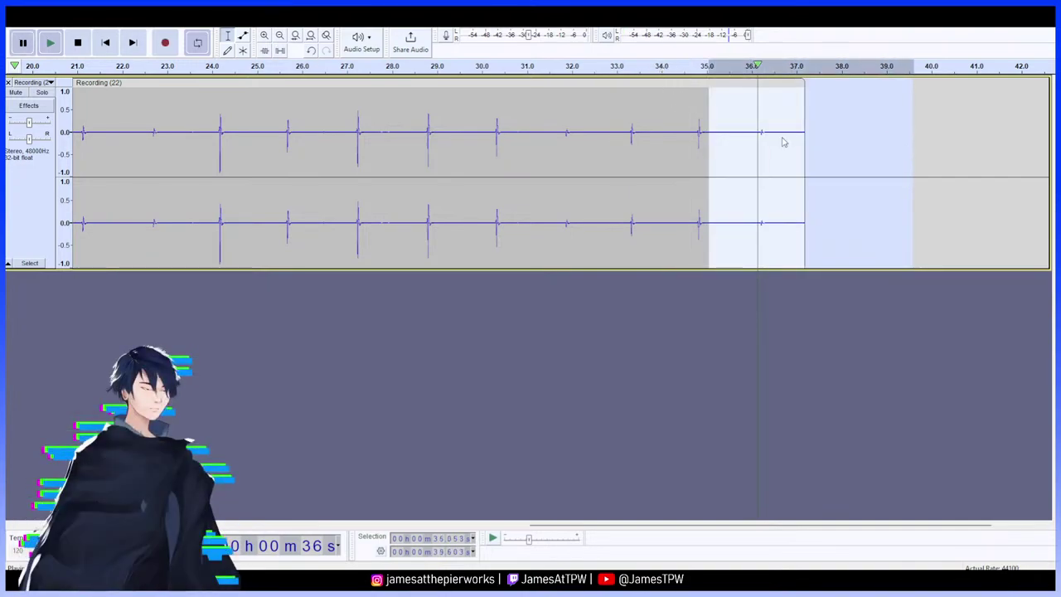
pyautogui.press('Delete')
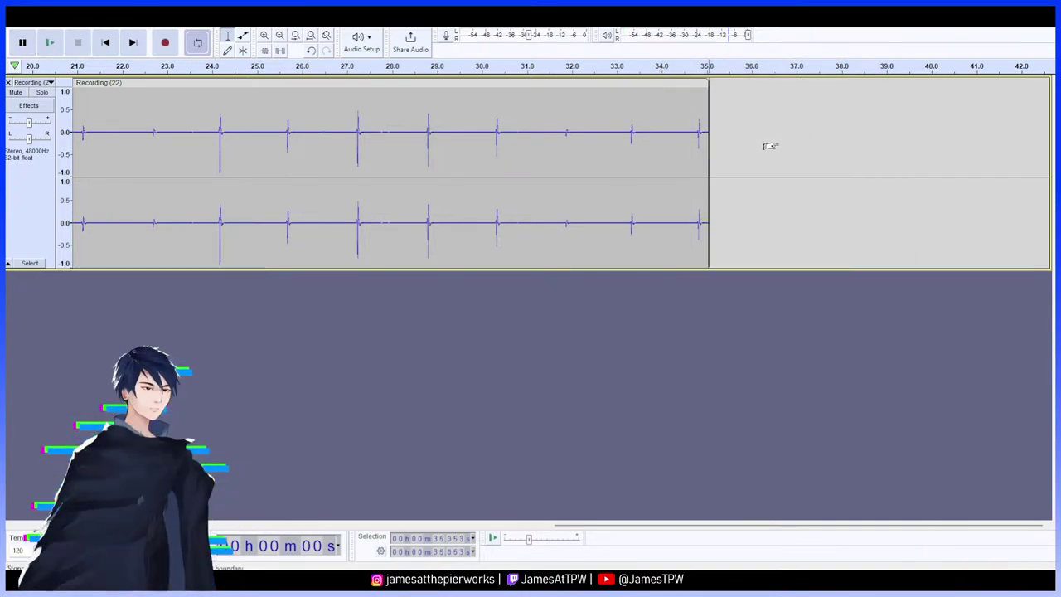
pyautogui.hotkey('ctrl', 'z')
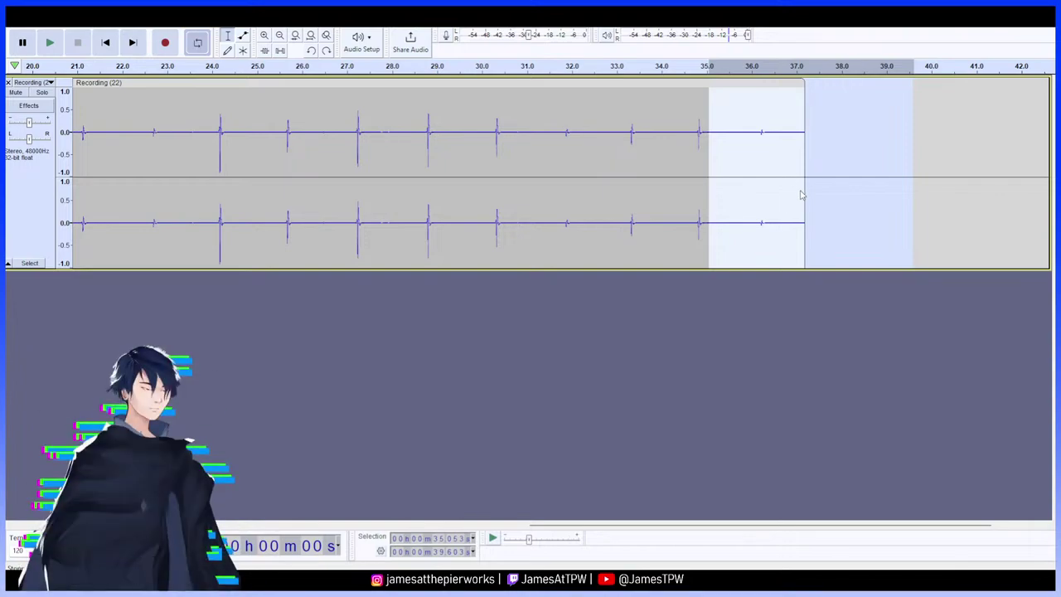
pyautogui.hotkey('shift', 'u')
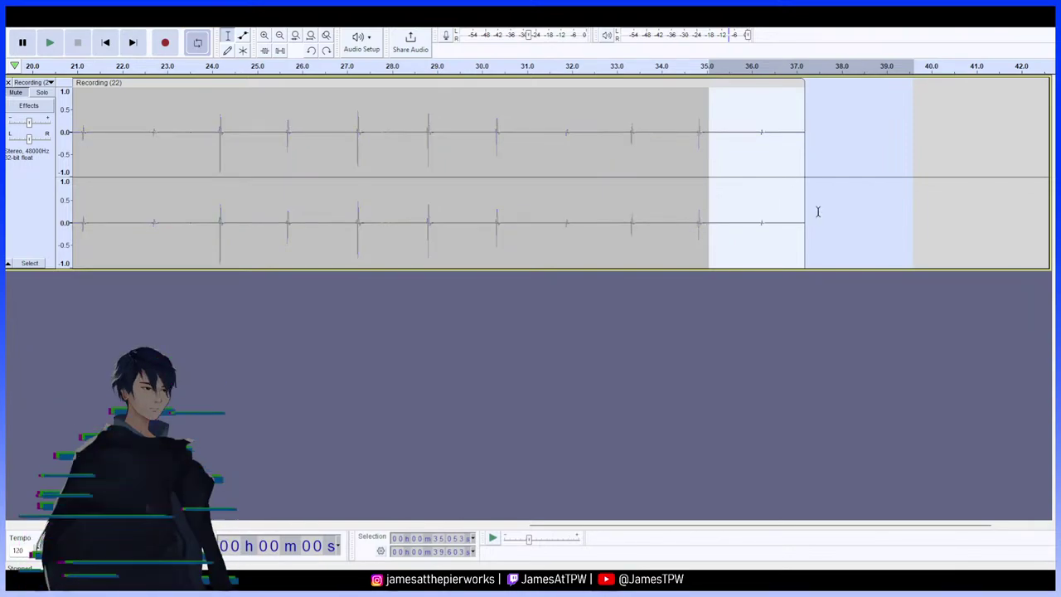
pyautogui.hotkey('ctrl', 'a')
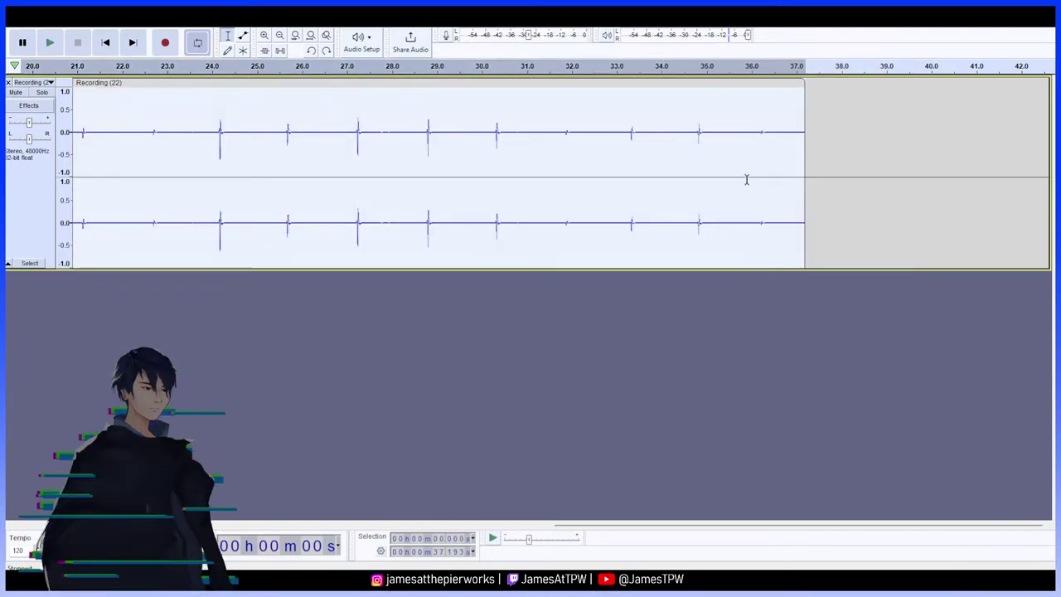
# Delete the last faint click by removing the audio from about 35.5 s to the end
pyautogui.click(744, 134)
pyautogui.moveTo(729, 134); pyautogui.dragTo(806, 139)
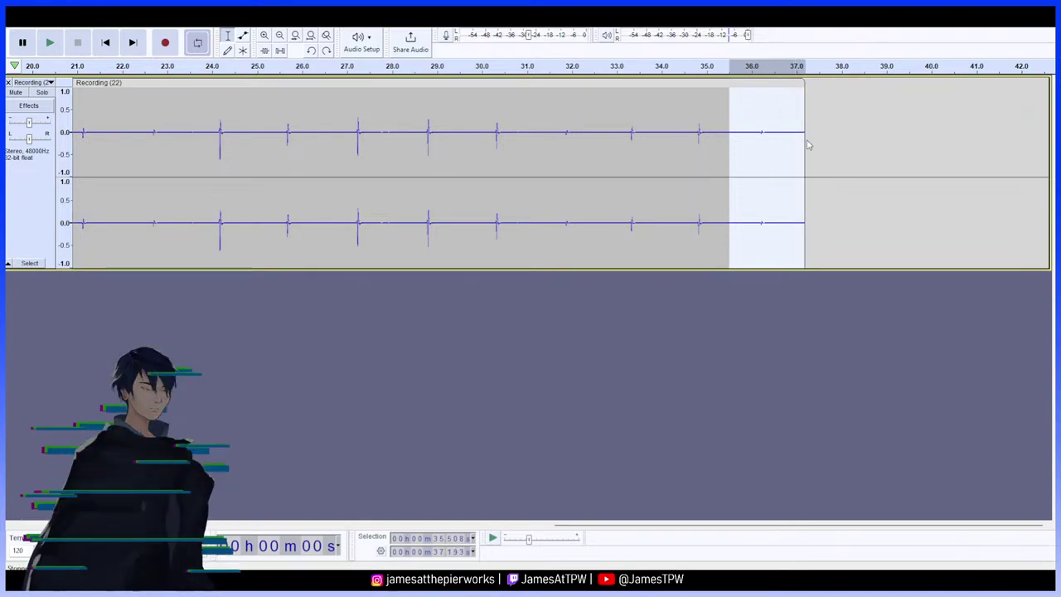
pyautogui.press('Delete')
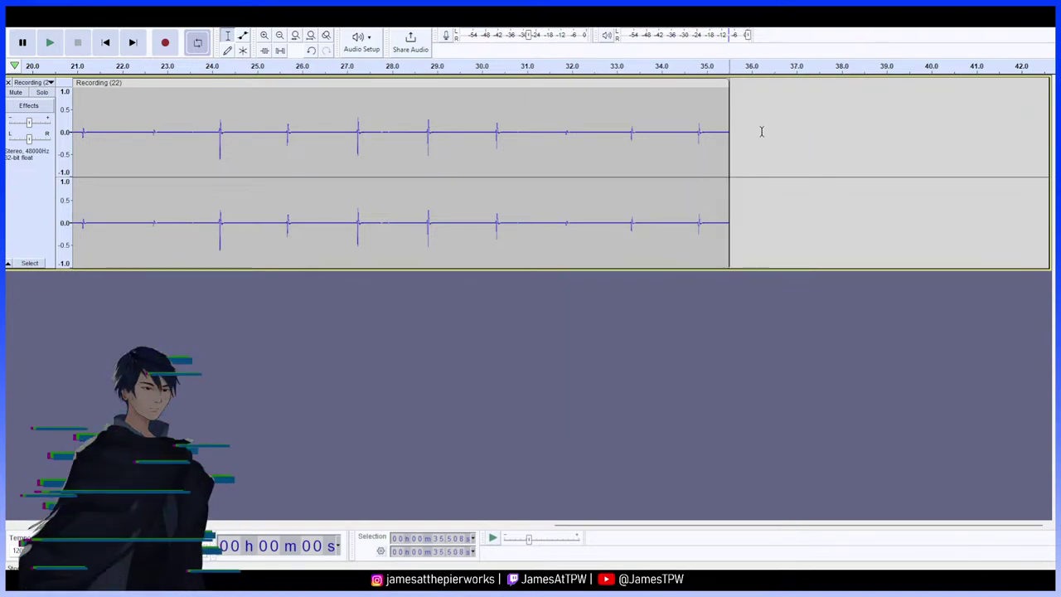
# Return to the beginning of the trimmed recording and play it back from the start
pyautogui.click(46, 47)
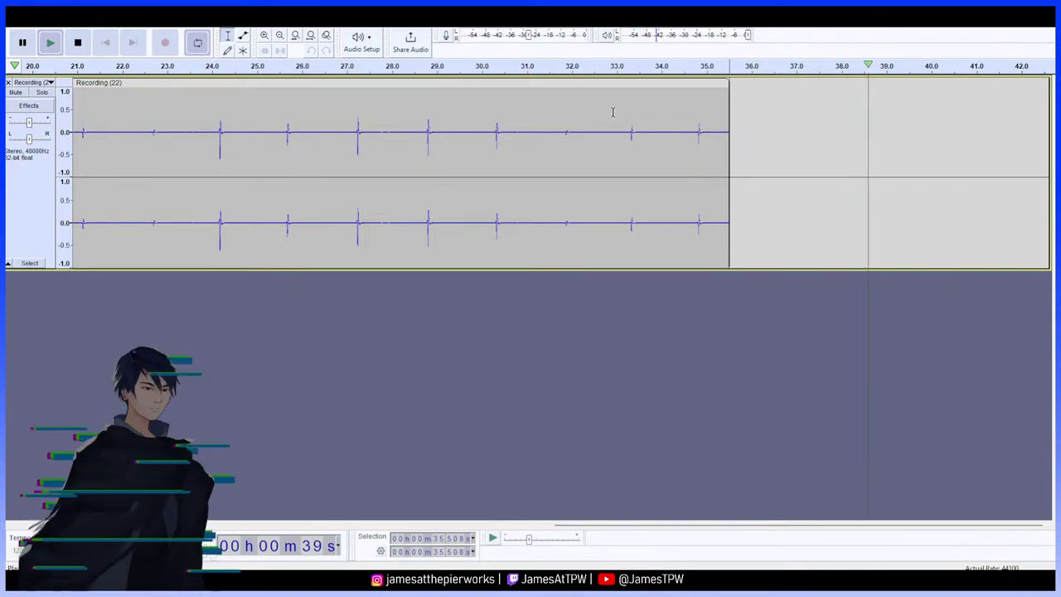
pyautogui.click(338, 109)
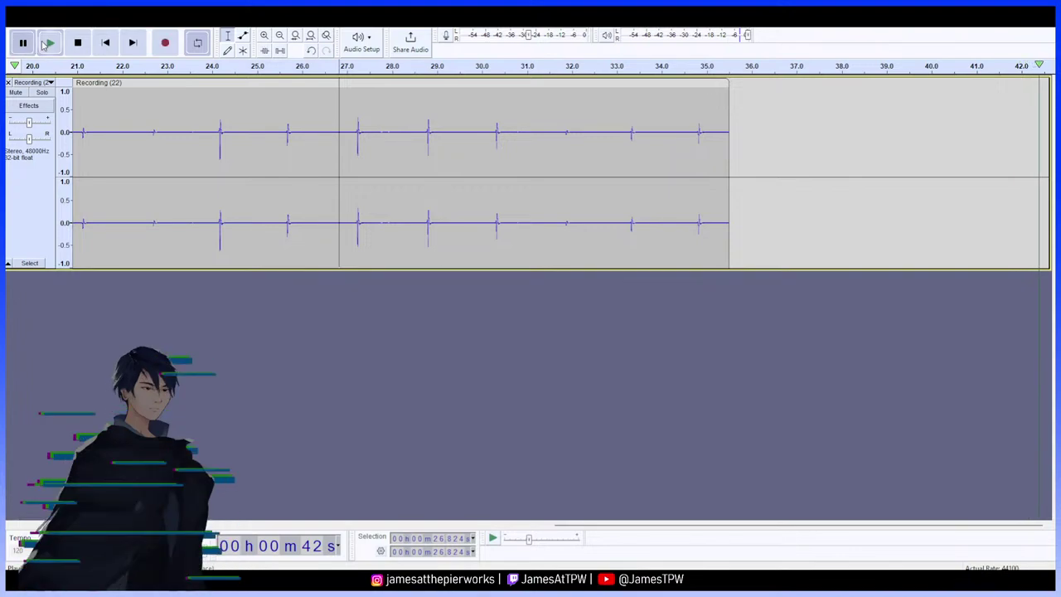
pyautogui.click(113, 46)
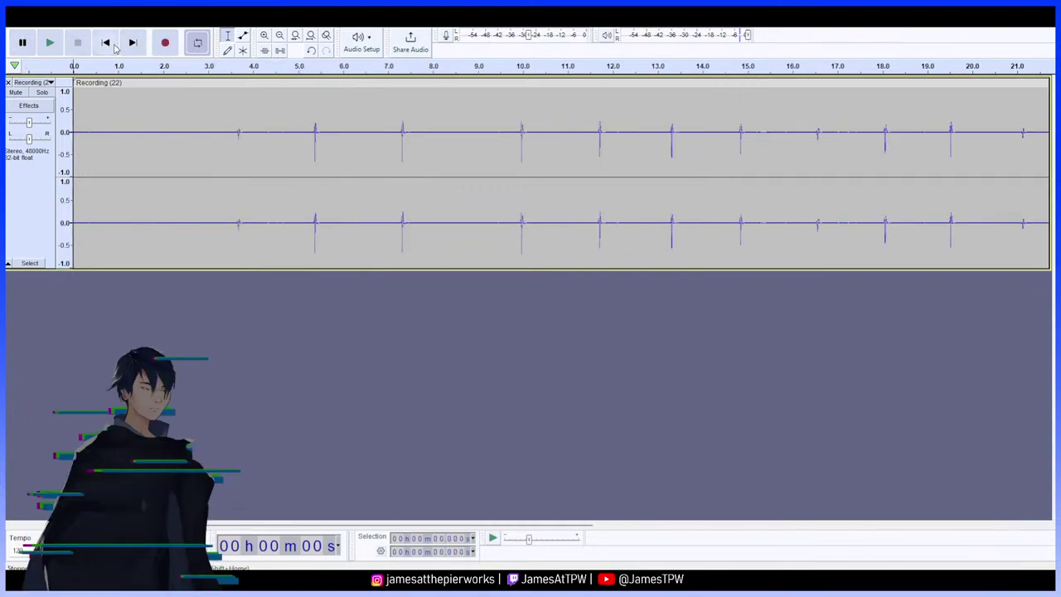
pyautogui.click(49, 46)
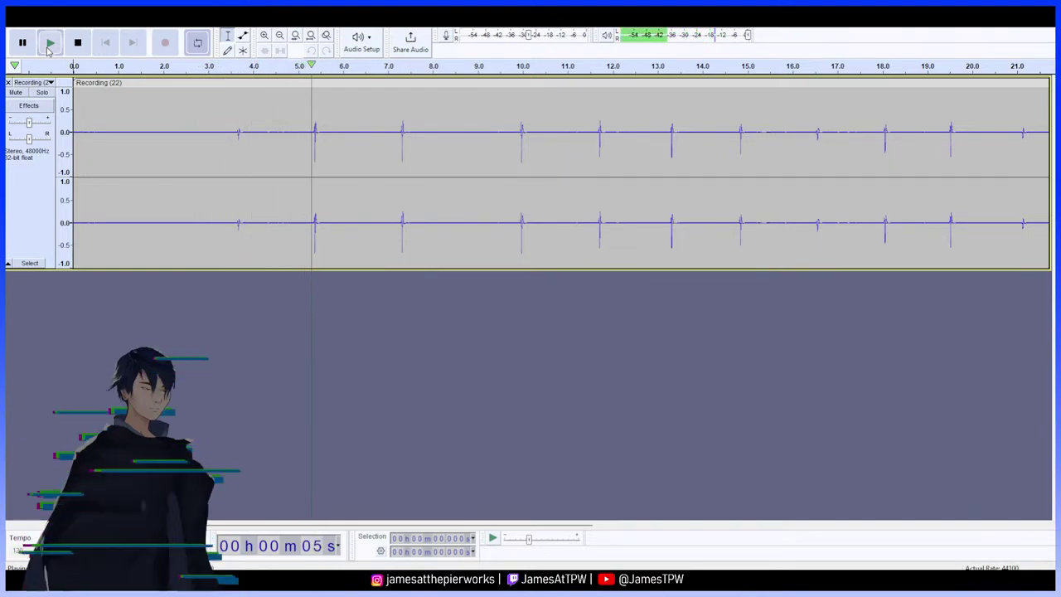
# Pause playback and select the silent lead-in from the start to about 3.2 s, before the first click
pyautogui.press('p')
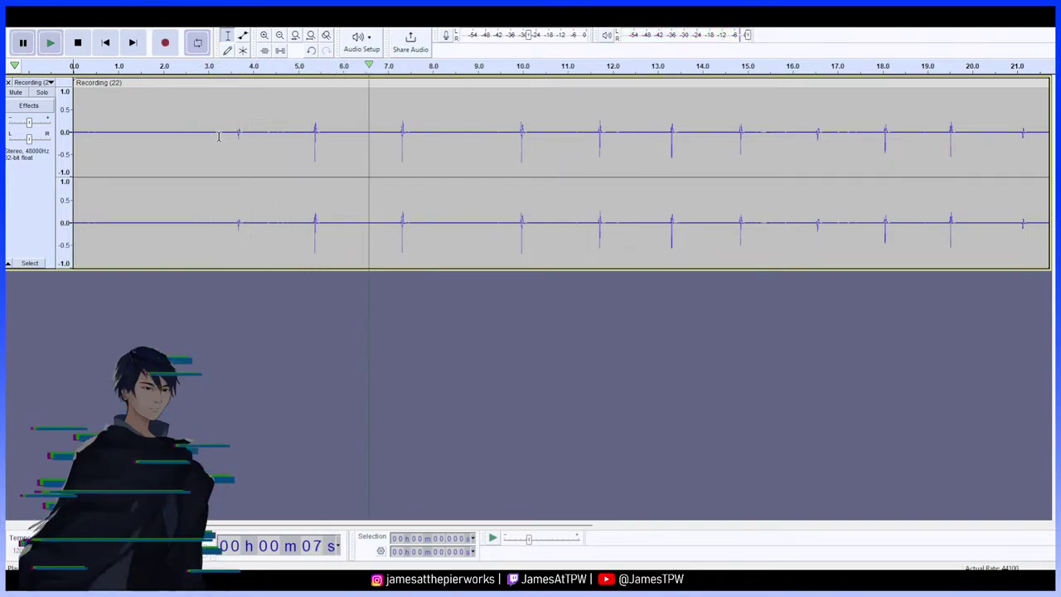
pyautogui.moveTo(212, 130); pyautogui.dragTo(73, 116)
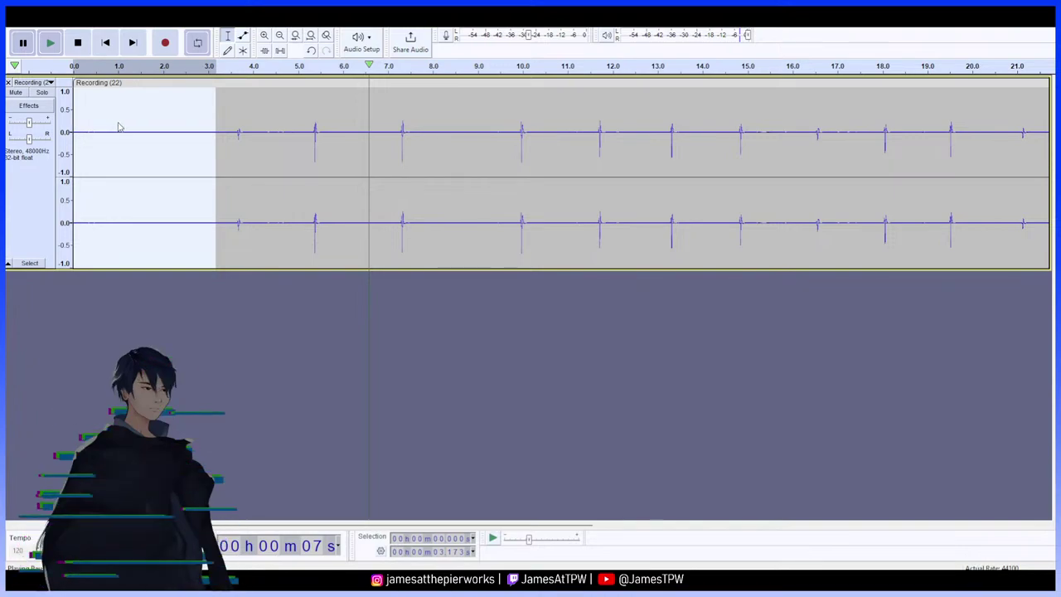
pyautogui.click(248, 108)
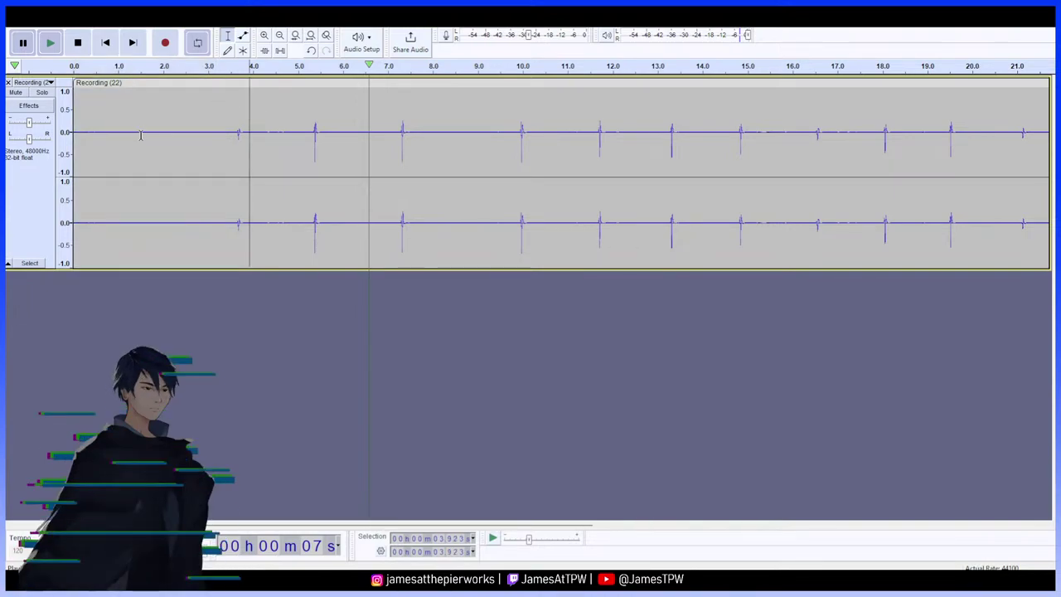
pyautogui.moveTo(212, 131); pyautogui.dragTo(75, 116)
pyautogui.click(188, 122)
# Select the entire recording and amplify it so the strongest clicks reach full scale
pyautogui.moveTo(179, 129); pyautogui.dragTo(567, 179)
pyautogui.doubleClick(312, 97)
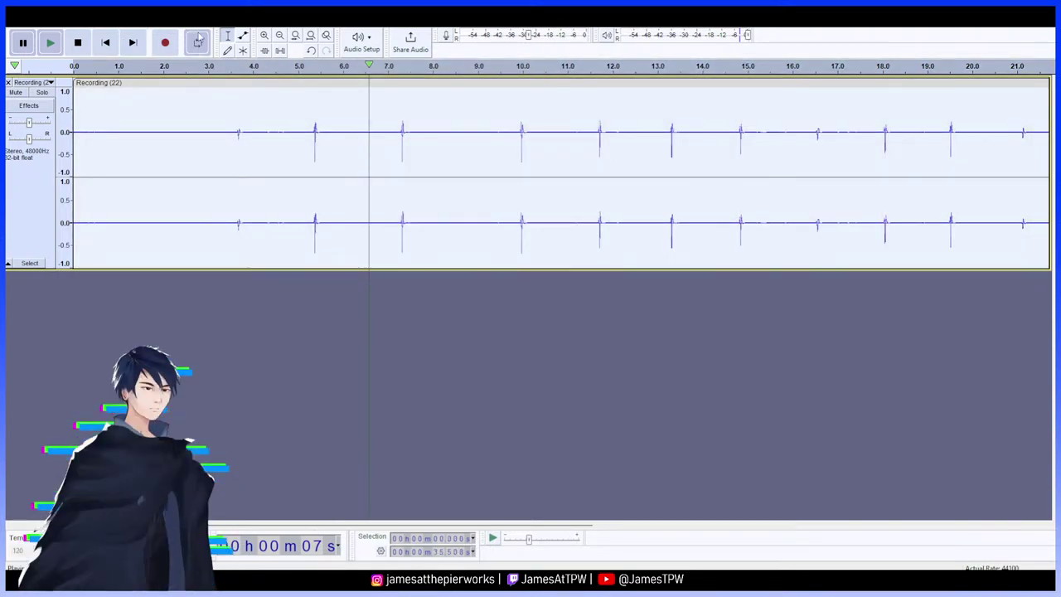
pyautogui.press('space')
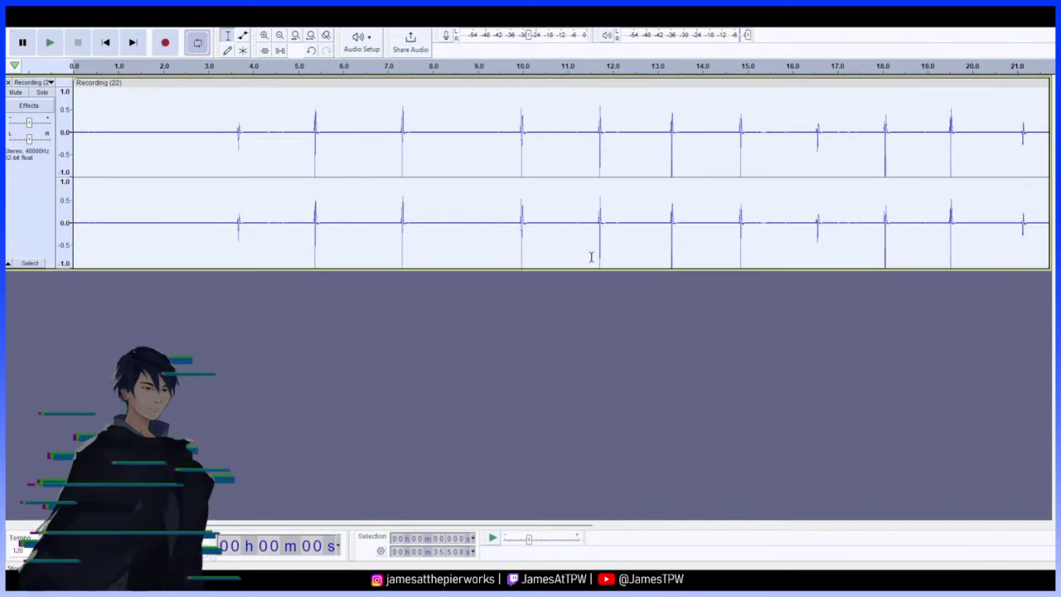
# Play the amplified recording from the beginning and pause at about 15 s
pyautogui.click(57, 39)
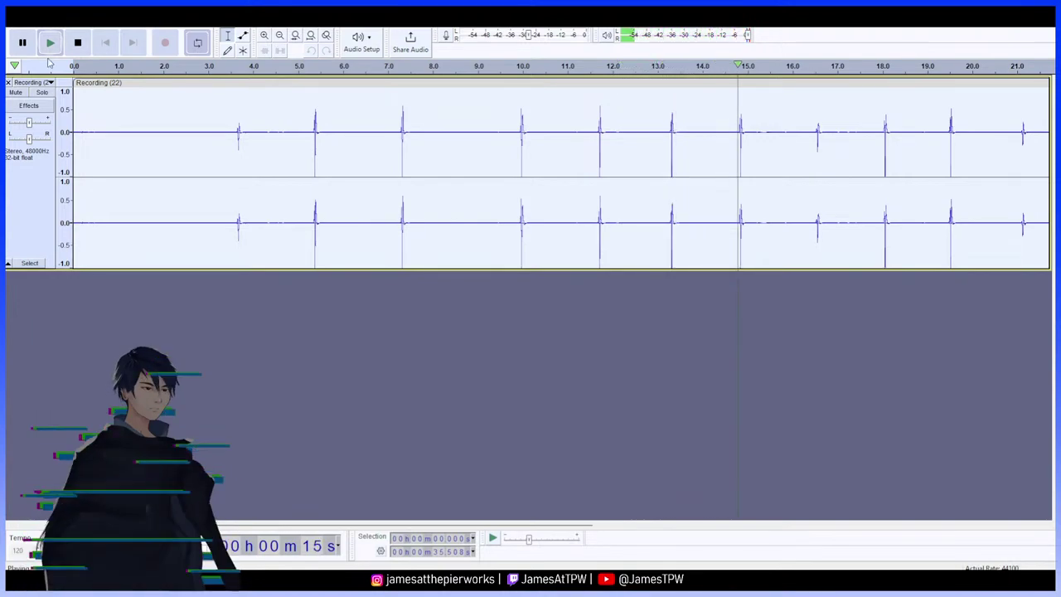
pyautogui.click(22, 43)
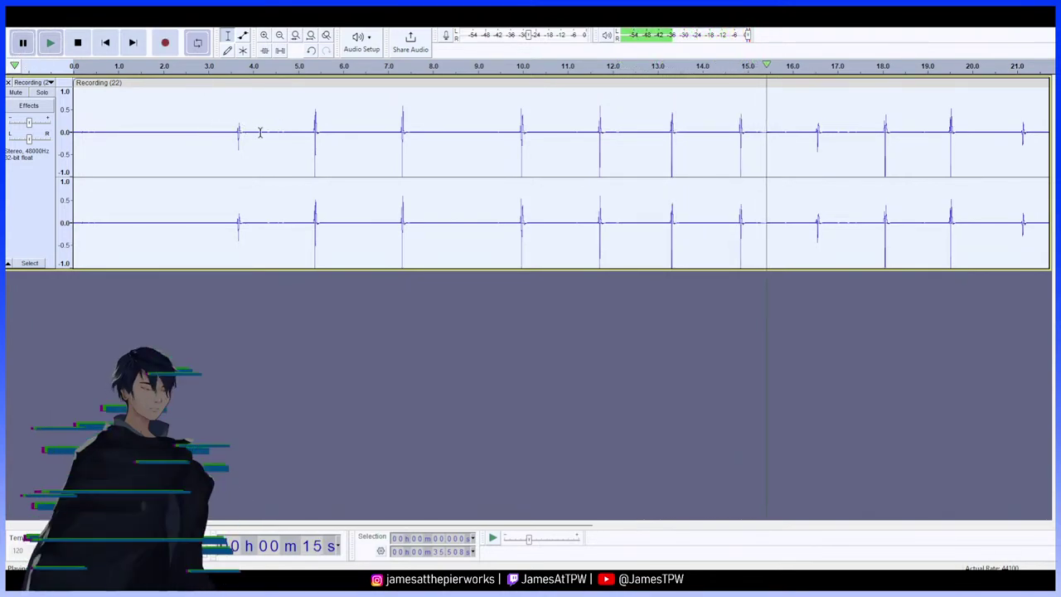
pyautogui.click(295, 133)
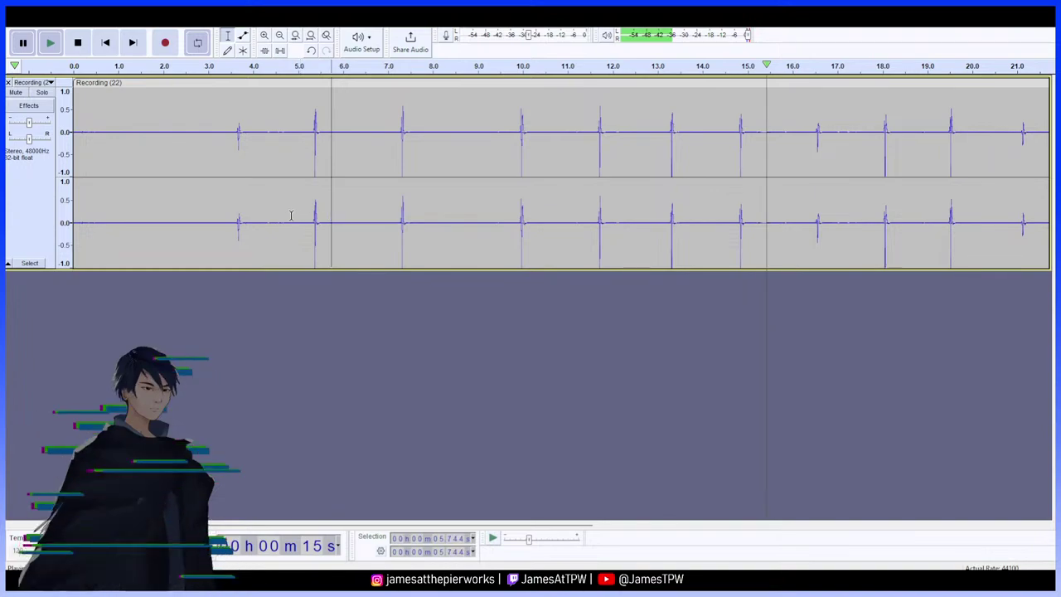
# Select the whole recording and lower its loudest peaks slightly below full scale
pyautogui.doubleClick(291, 215)
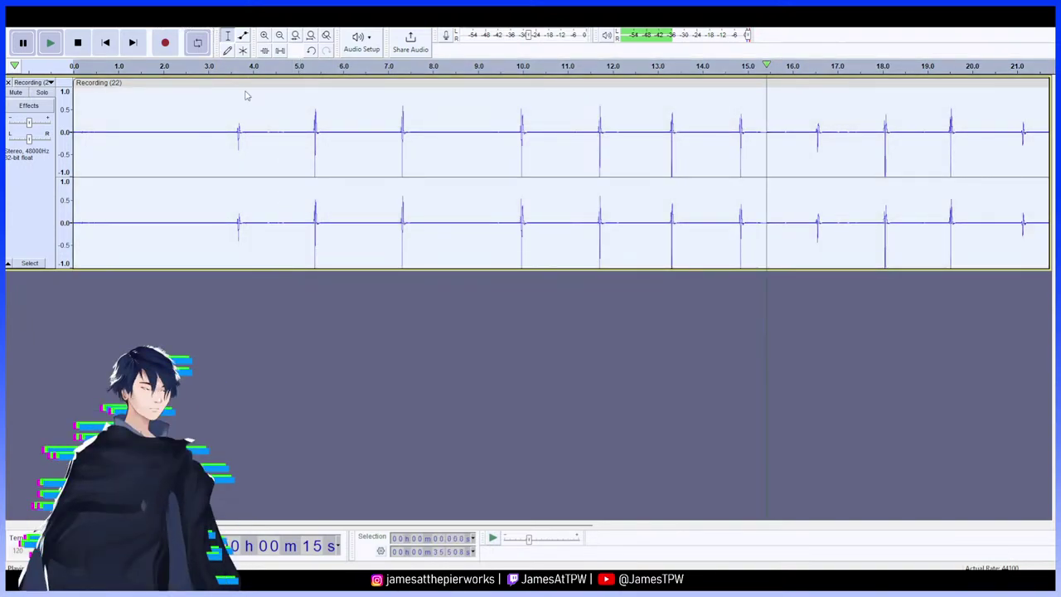
pyautogui.press('space')
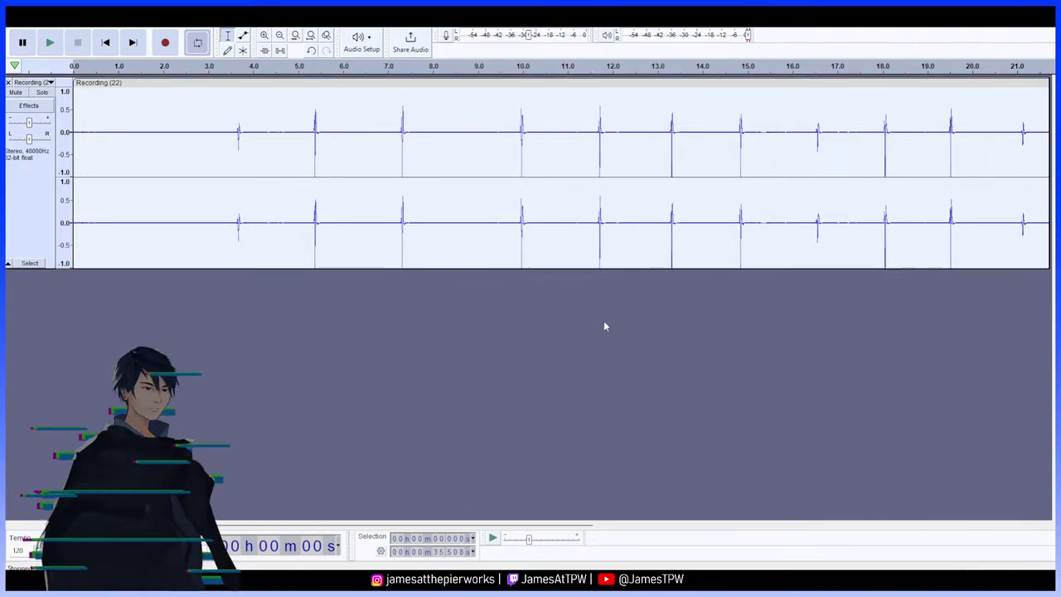
pyautogui.click(614, 231)
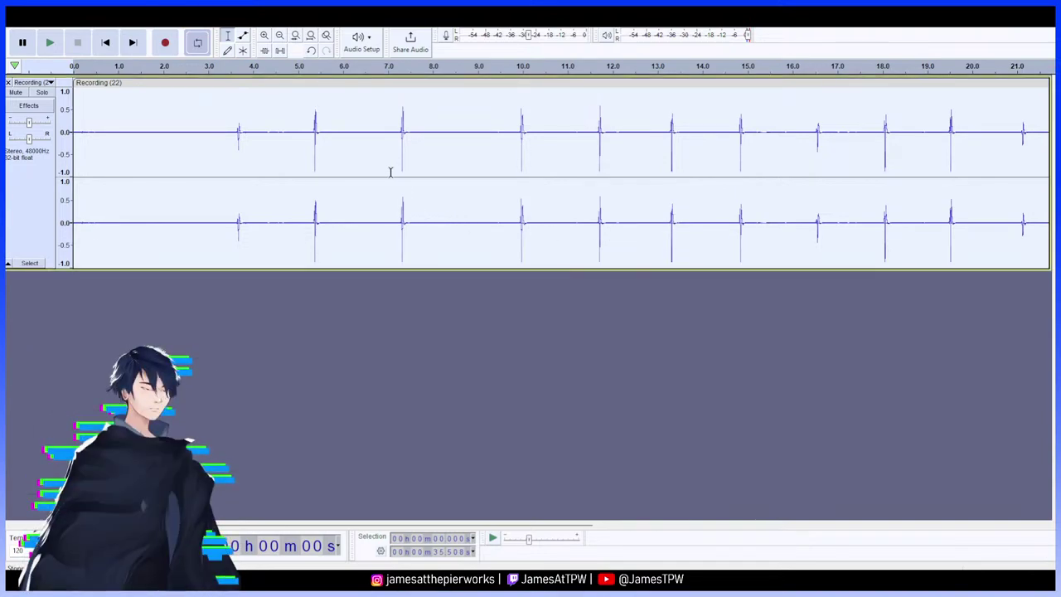
# Select the silent lead-in up to about 3.2 s, followed by the entire recording
pyautogui.hotkey('ctrl', 'a')
pyautogui.keyDown('shift'); pyautogui.click(214, 126); pyautogui.keyUp('shift')
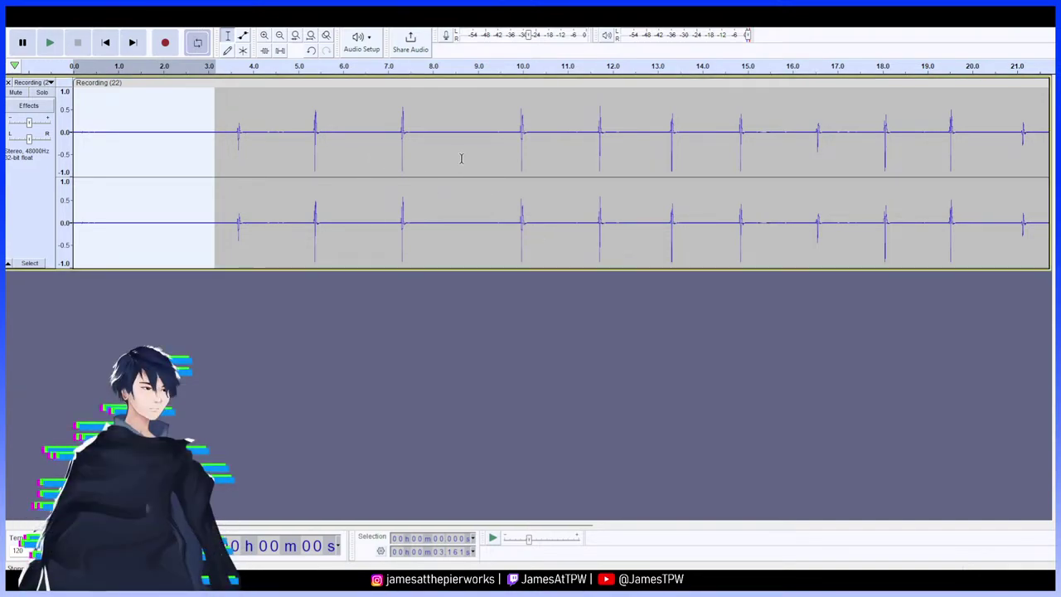
pyautogui.doubleClick(379, 96)
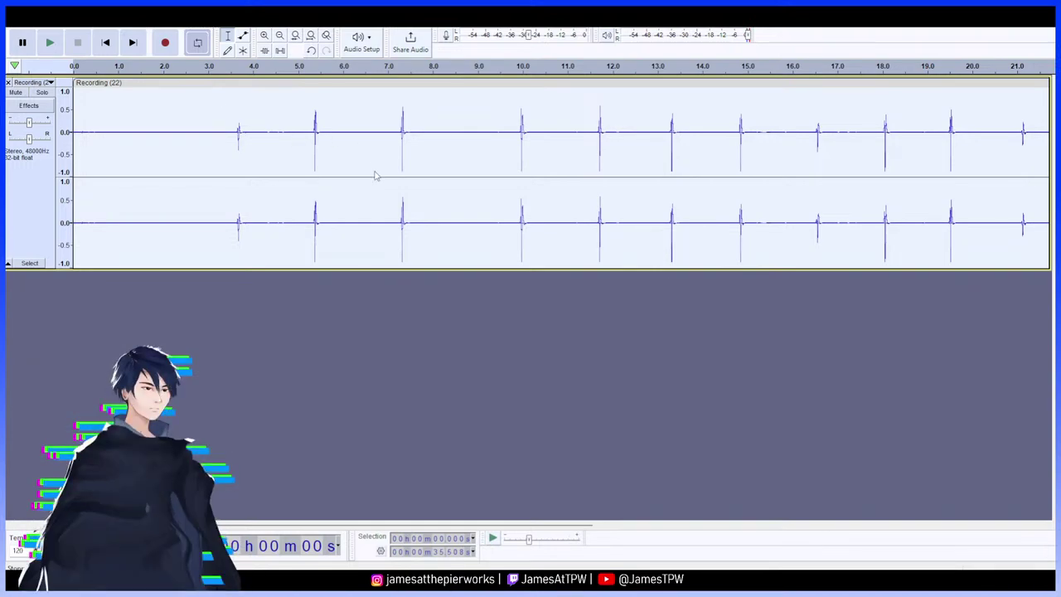
# Play the recording from about 1.3 s and pause at about 27 s
pyautogui.click(184, 125)
pyautogui.click(51, 43)
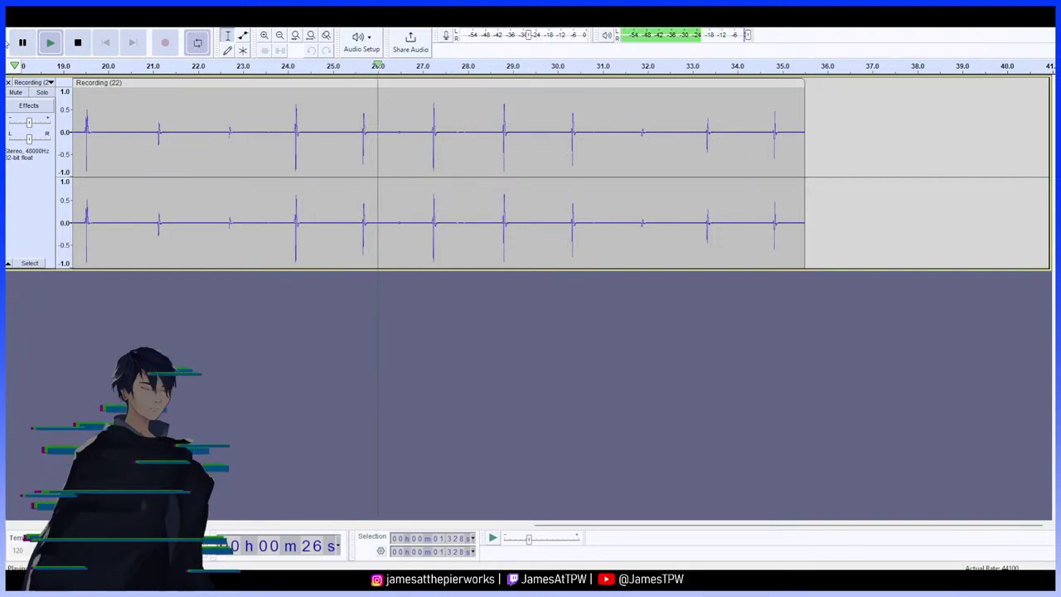
pyautogui.press('space')
# Amplify the faint click between about 22.6 and 22.9 s and listen to it from about 21.9 s
pyautogui.moveTo(238, 130); pyautogui.dragTo(230, 131)
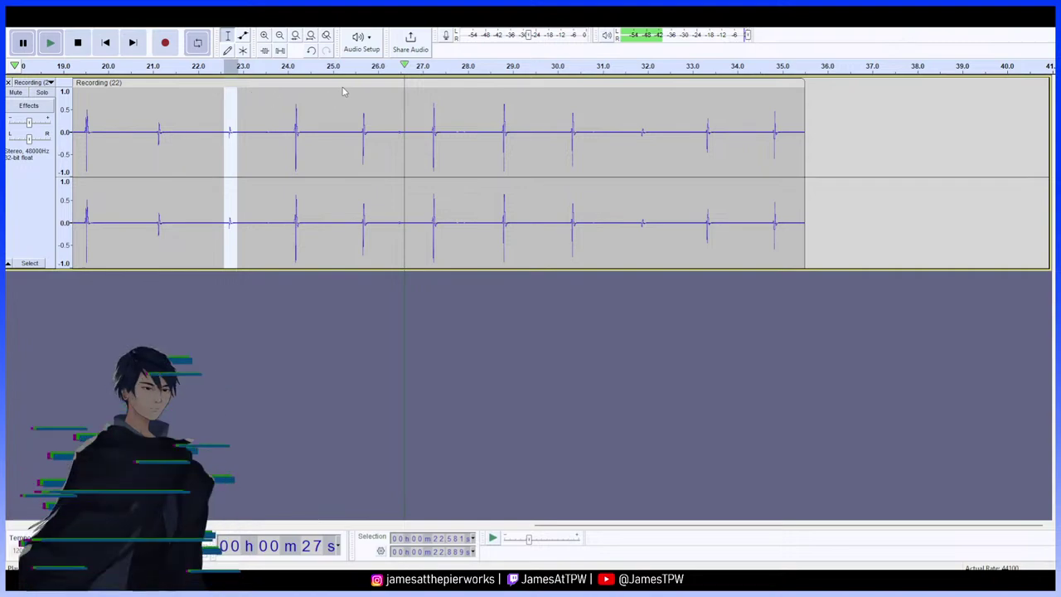
pyautogui.press('space')
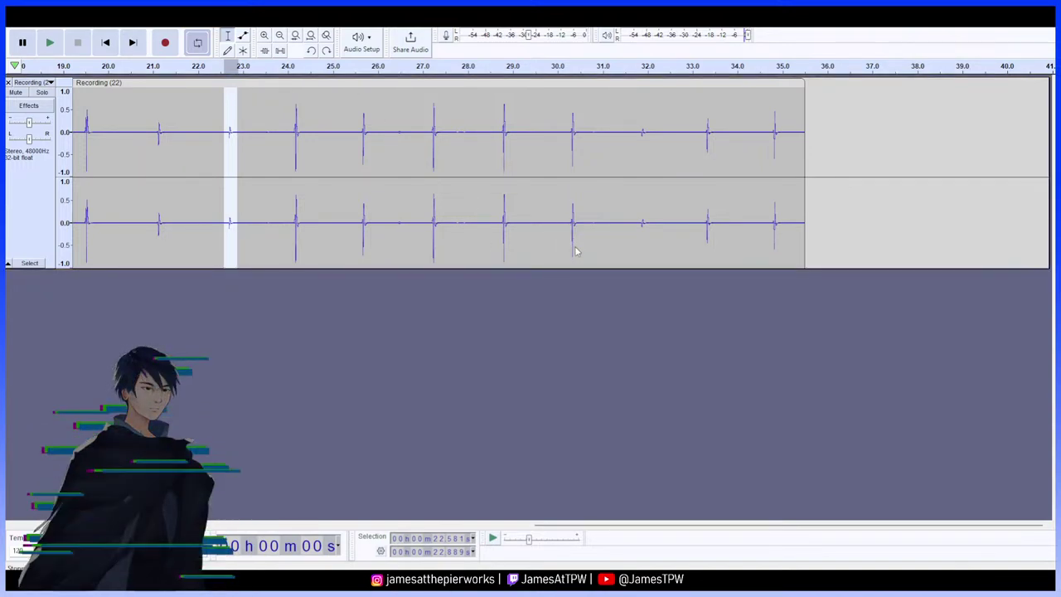
pyautogui.click(194, 126)
pyautogui.press('space')
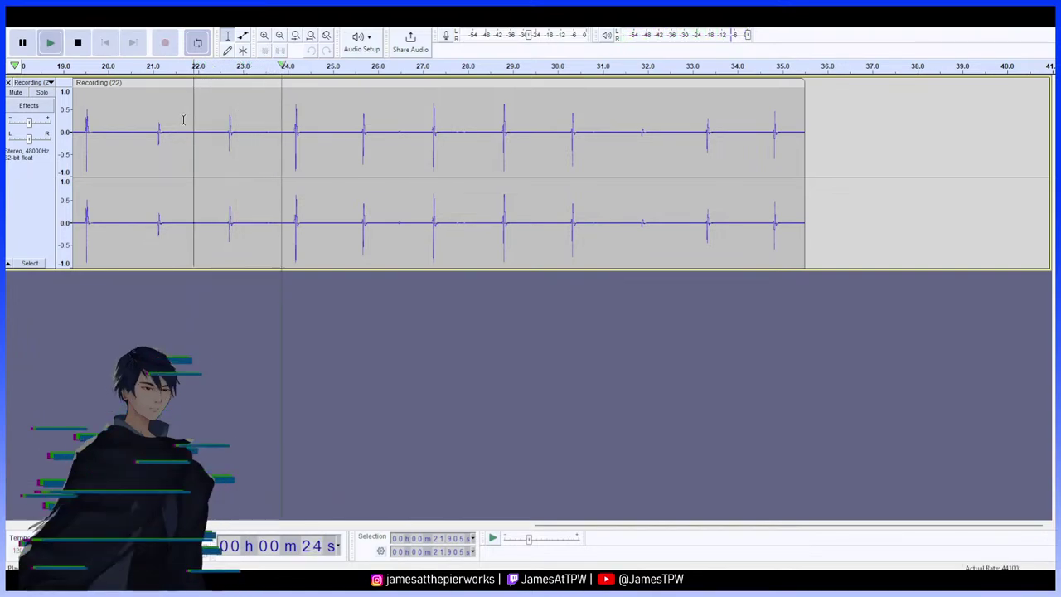
# Amplify the click at about 22.7 s once more to match its neighbours and play it back
pyautogui.press('space')
pyautogui.moveTo(236, 138); pyautogui.dragTo(227, 134)
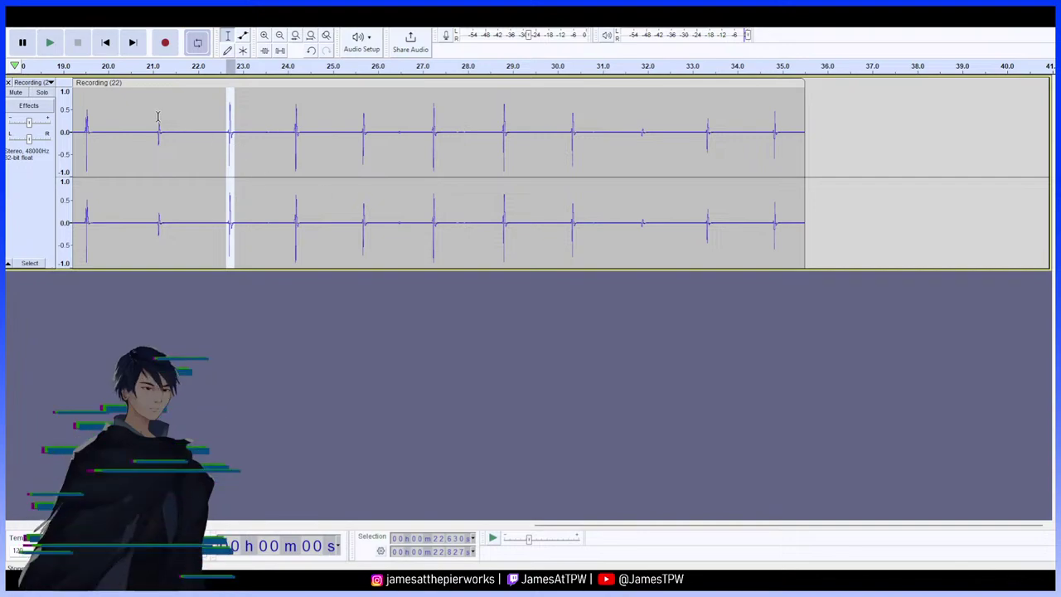
pyautogui.click(49, 42)
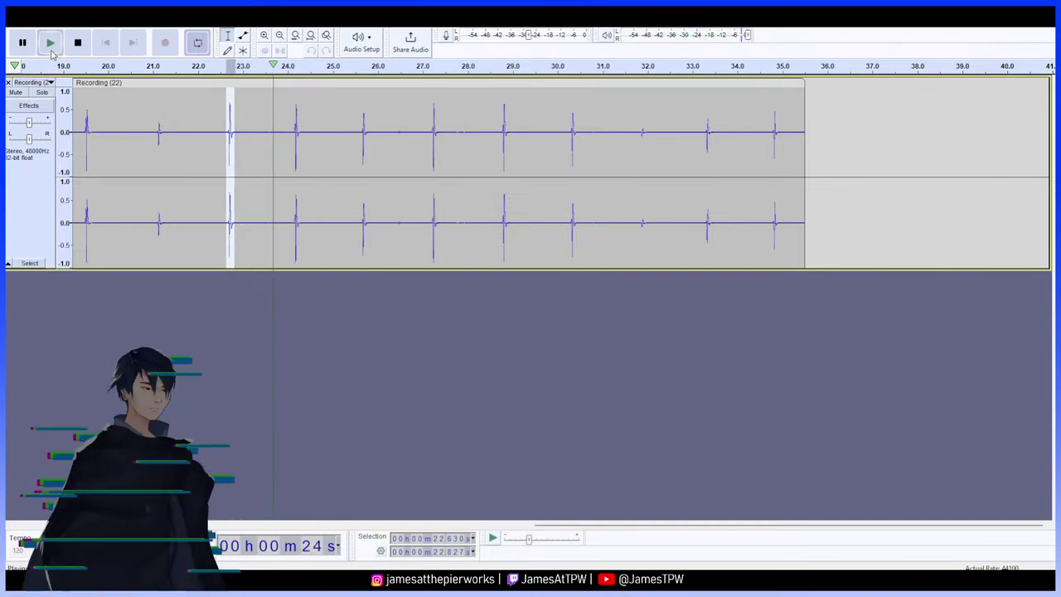
# Reselect the boosted click more tightly, from about 22.66 to 22.82 s, and listen from there
pyautogui.click(214, 130)
pyautogui.moveTo(227, 129); pyautogui.dragTo(234, 134)
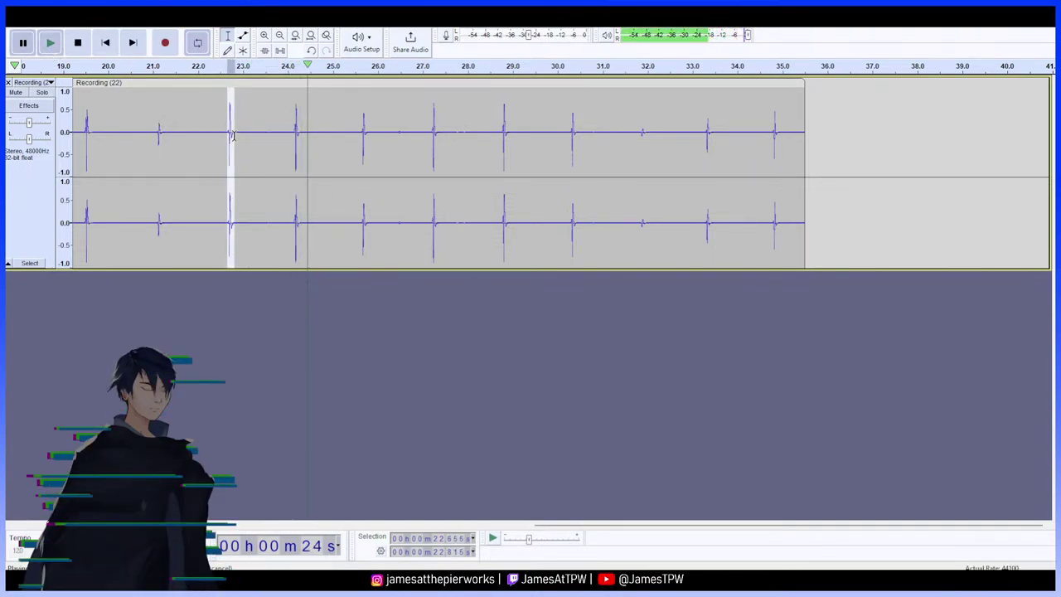
pyautogui.click(55, 51)
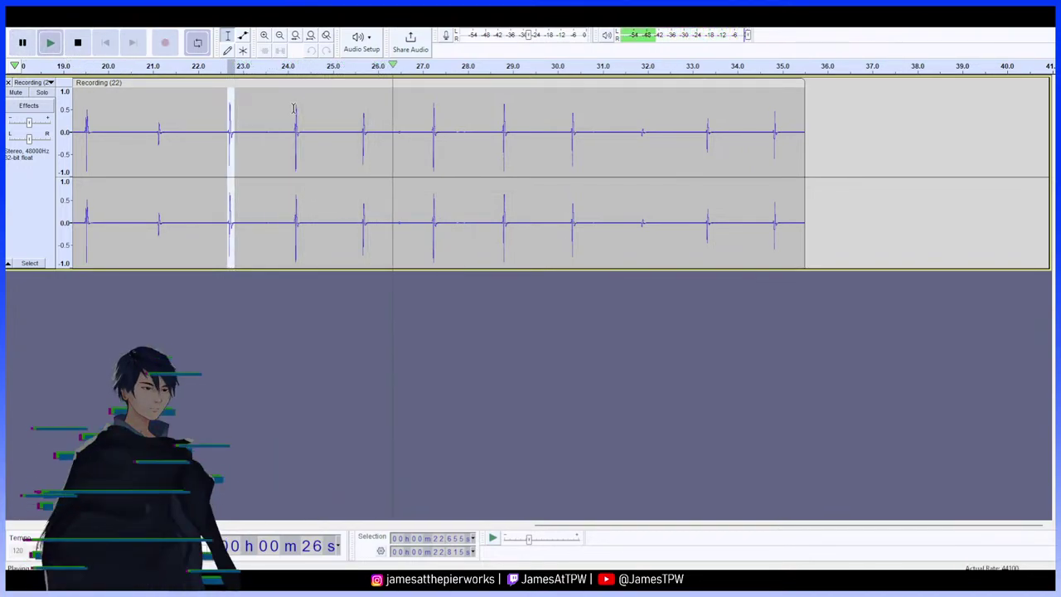
# Delete the stray noise between about 26.4 and 26.7 s and play the recording from the cut
pyautogui.press('space')
pyautogui.moveTo(410, 132); pyautogui.dragTo(397, 133)
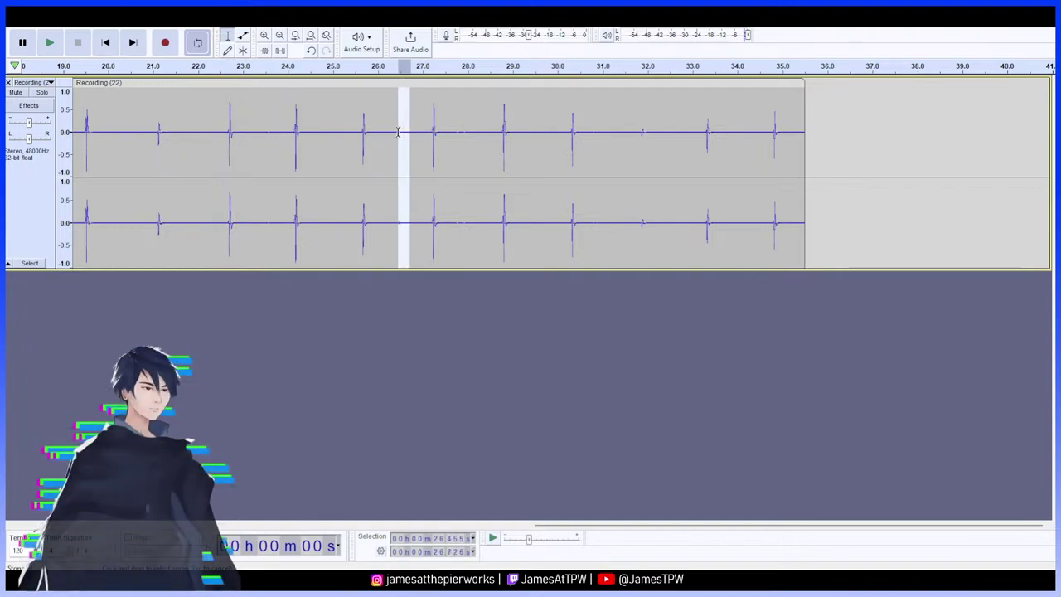
pyautogui.press('Delete')
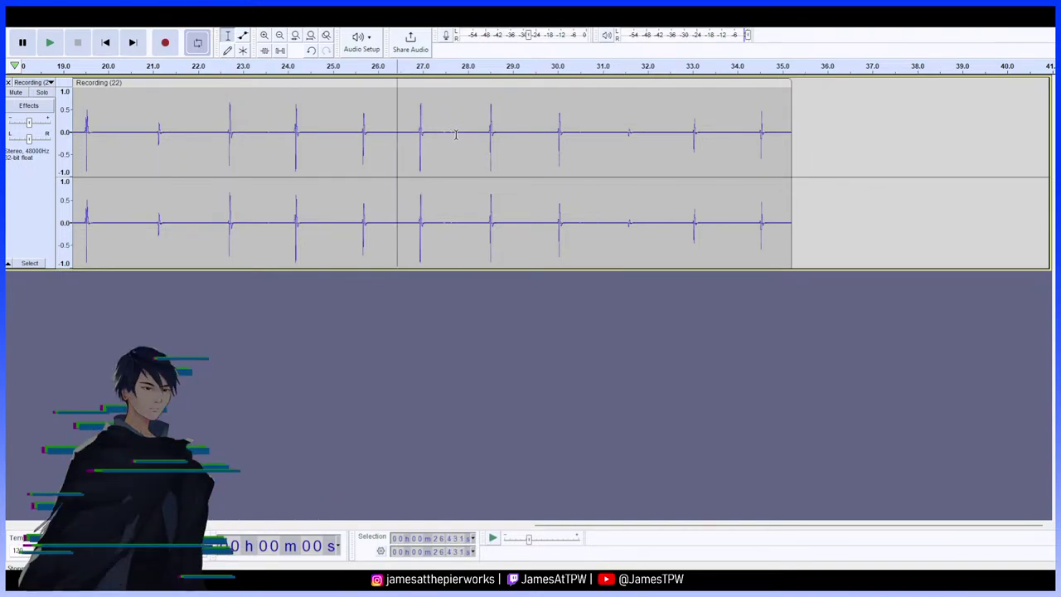
pyautogui.press('space')
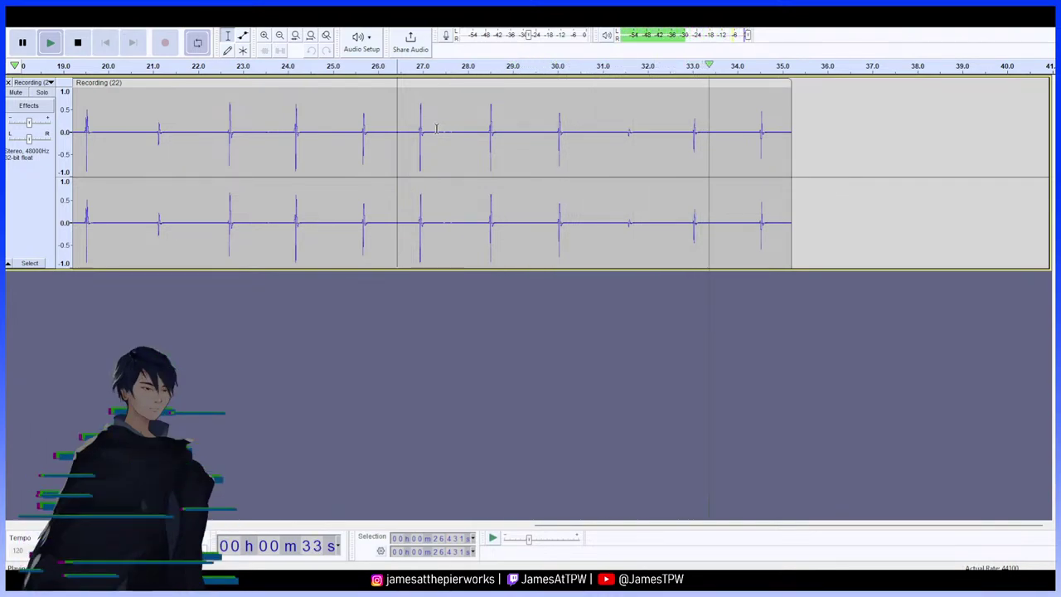
# Amplify the faint click between about 31.5 and 31.8 s and listen to it from about 30.8 s
pyautogui.press('space')
pyautogui.moveTo(637, 131); pyautogui.dragTo(626, 131)
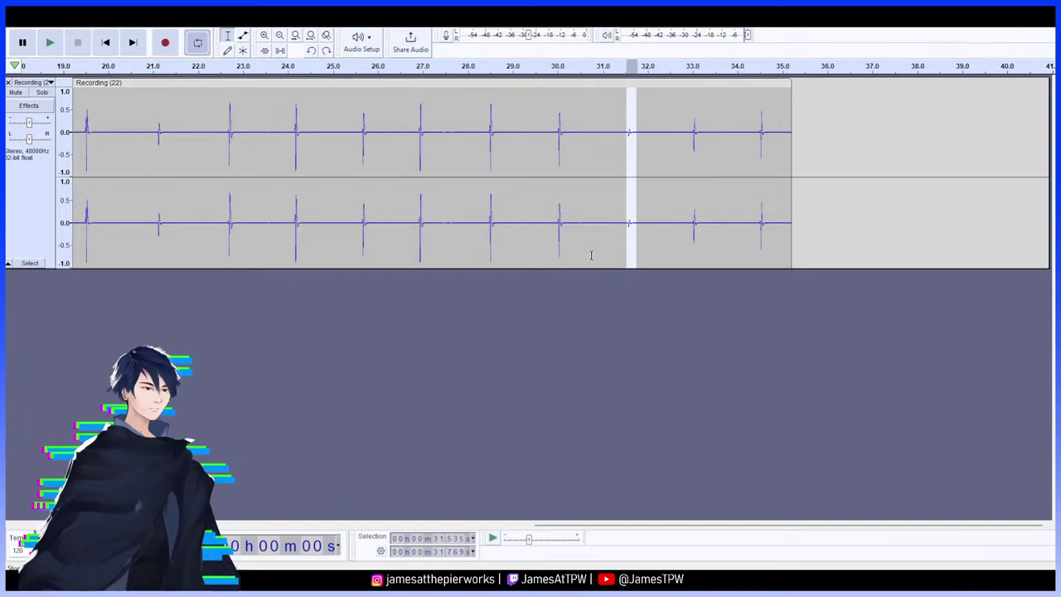
pyautogui.keyDown('shift'); pyautogui.click(593, 132); pyautogui.keyUp('shift')
pyautogui.press('space')
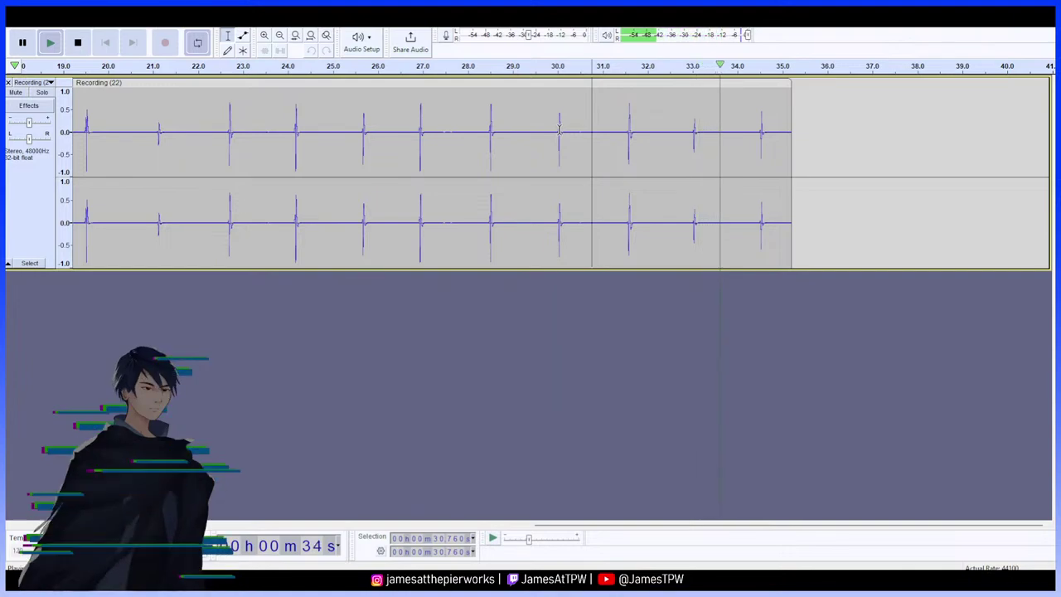
# Replay the boosted click at about 31.6 s several times, starting just before it
pyautogui.press('space')
pyautogui.press('space')
pyautogui.press('space')
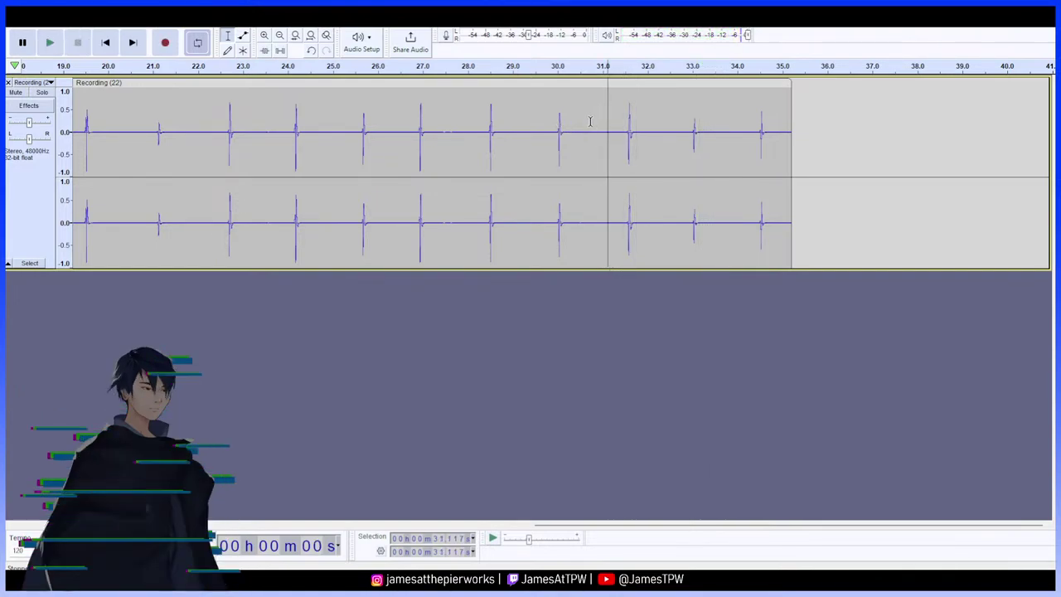
pyautogui.press('space')
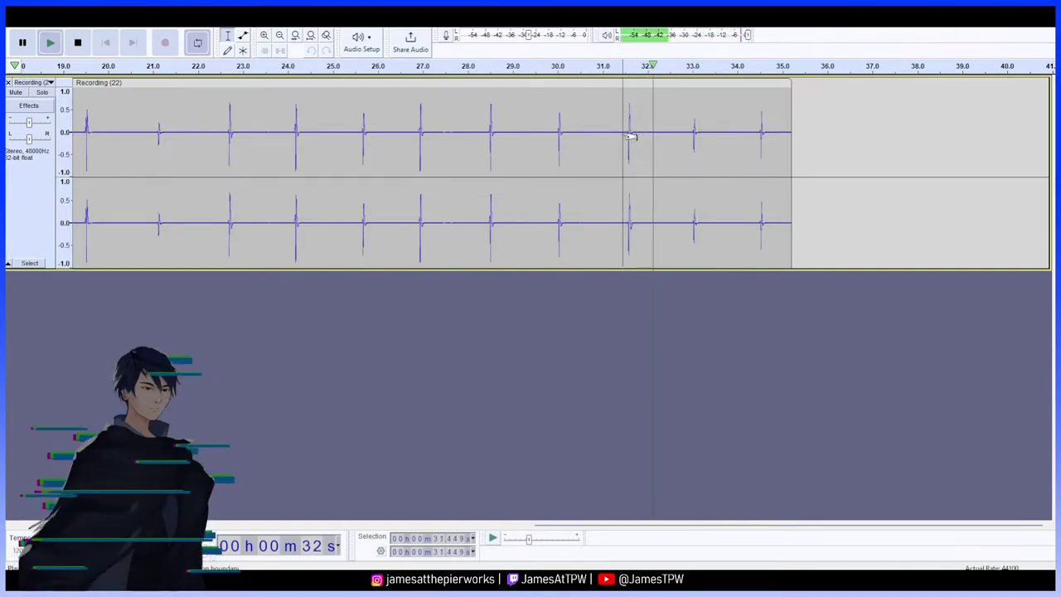
pyautogui.press('space')
pyautogui.press('space')
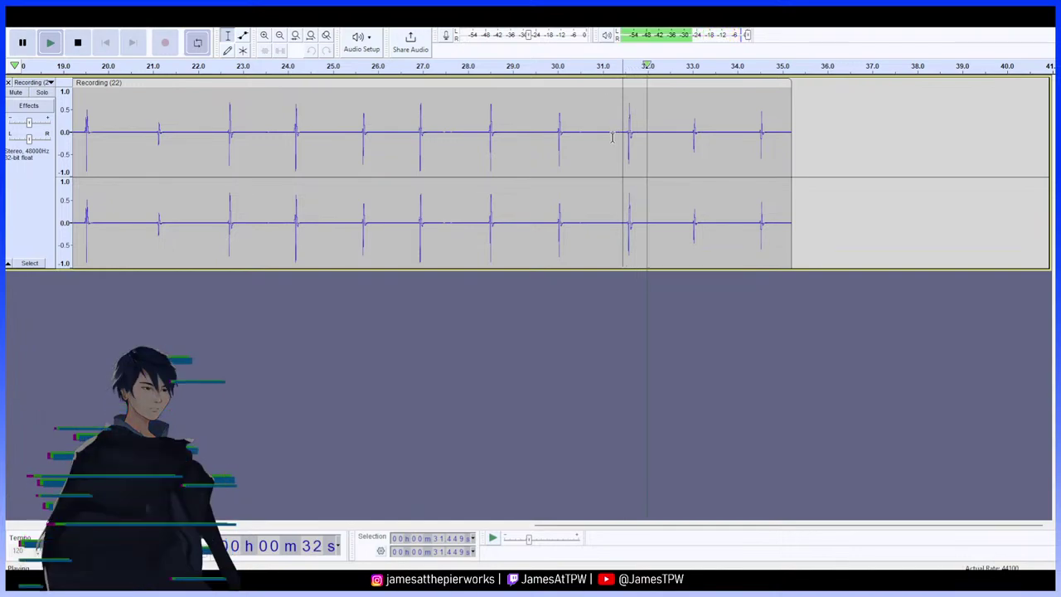
pyautogui.press('space')
# Select the click at about 30 s, followed by the last click at about 34.5 s
pyautogui.moveTo(564, 137); pyautogui.dragTo(552, 134)
pyautogui.press('space')
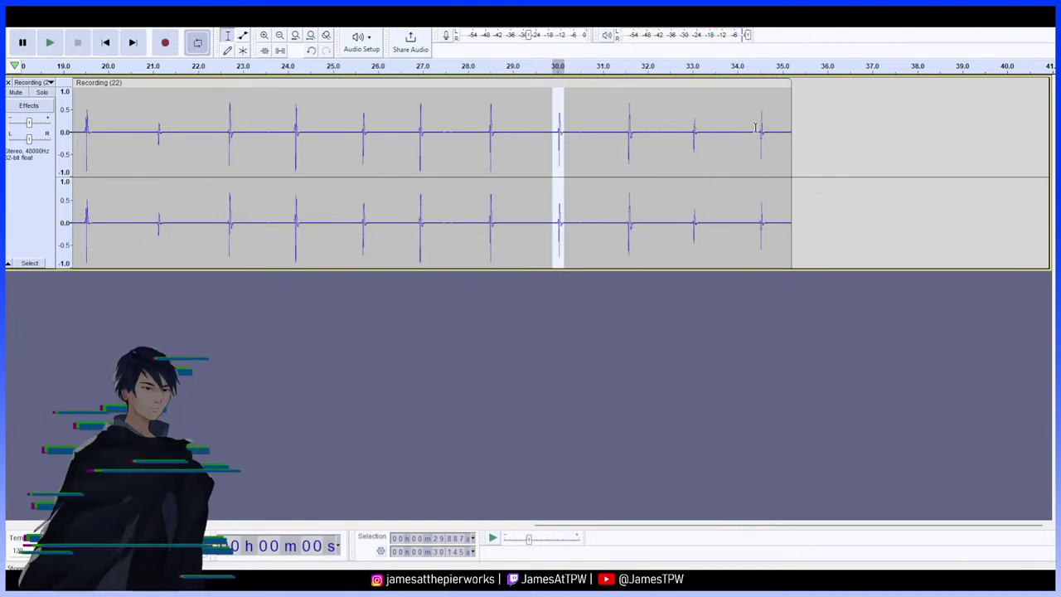
pyautogui.moveTo(756, 128); pyautogui.dragTo(762, 130)
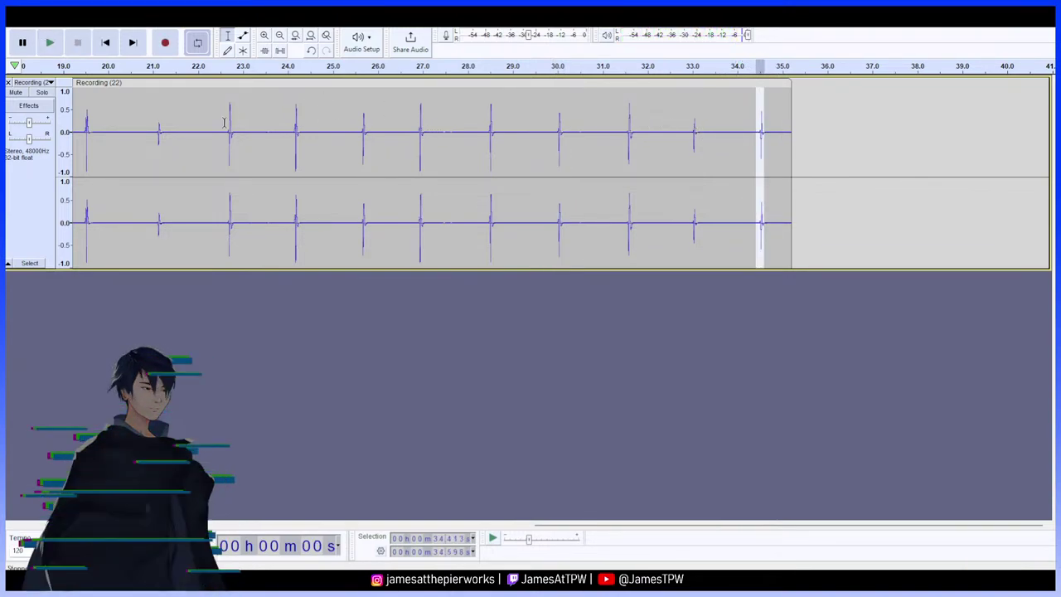
# Amplify the weak click between about 21.1 and 21.3 s and listen to it from about 20.7 s
pyautogui.click(126, 126)
pyautogui.press('space')
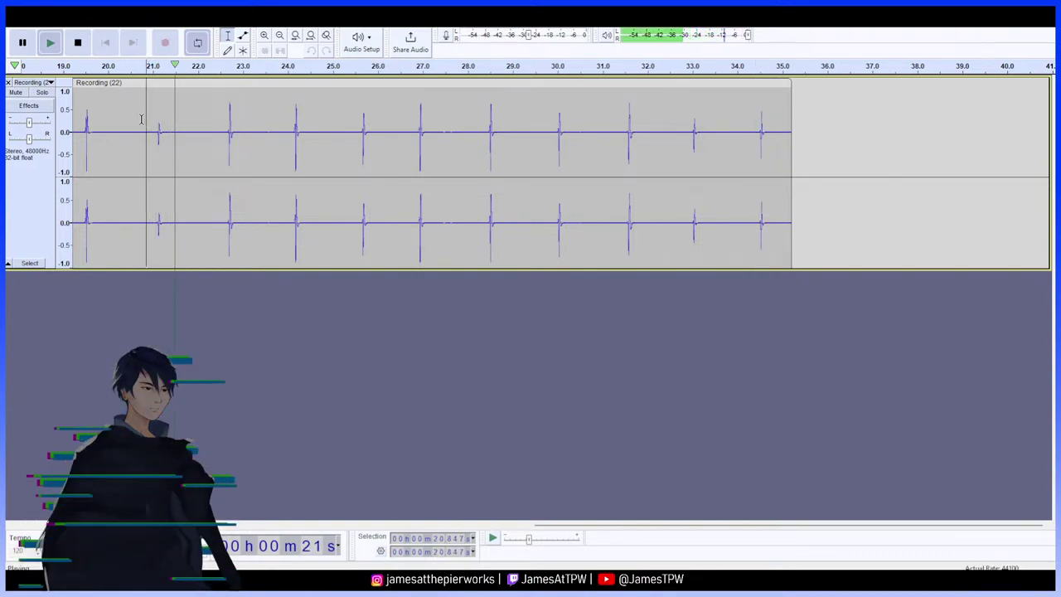
pyautogui.press('space')
pyautogui.moveTo(166, 133); pyautogui.dragTo(159, 137)
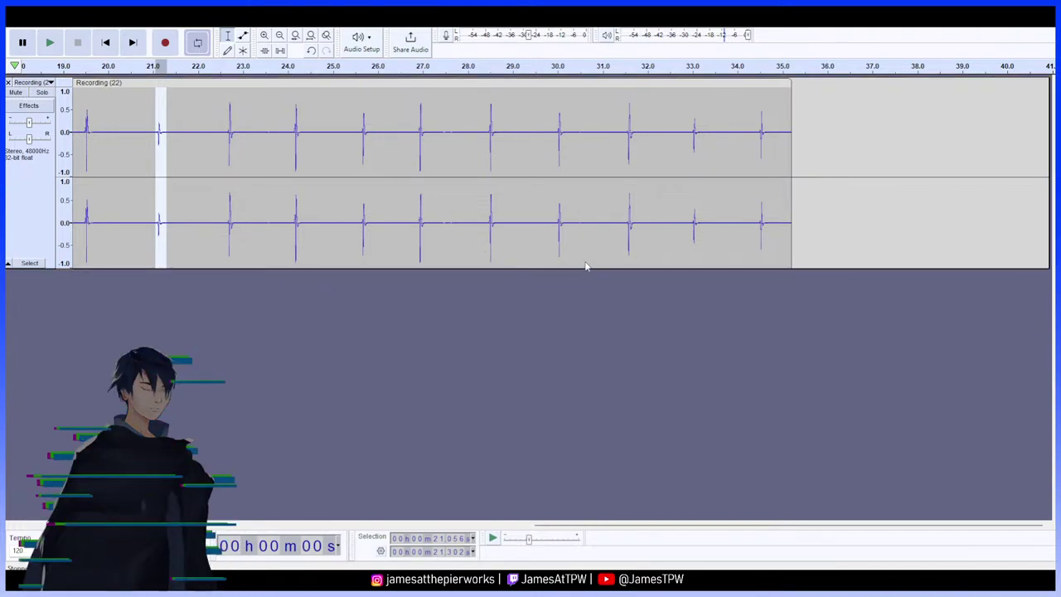
pyautogui.click(138, 125)
pyautogui.press('space')
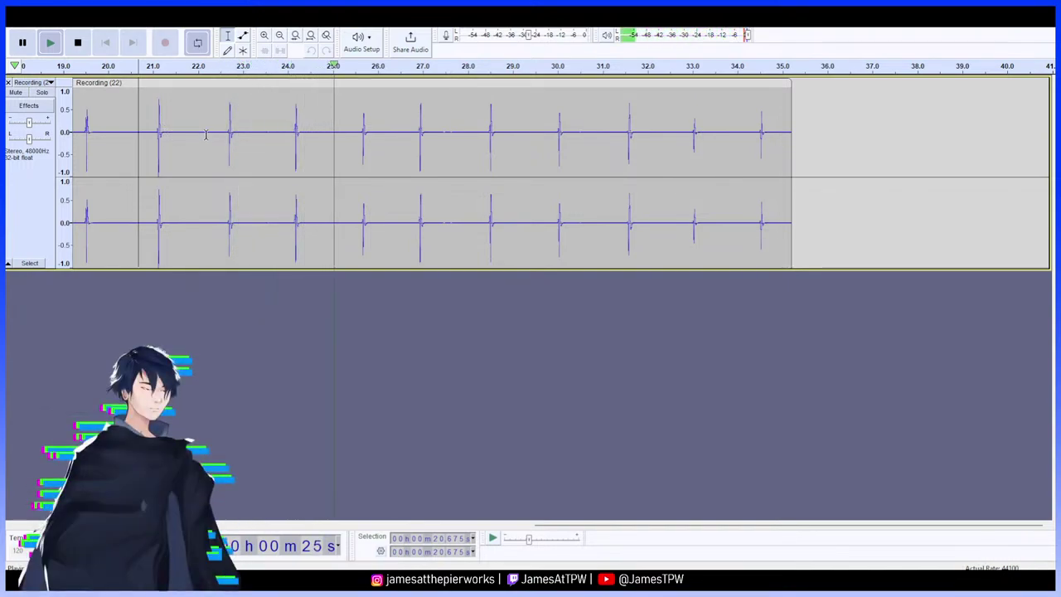
# Copy the click between about 22.4 and 22.9 s into a new track, starting at 0 s
pyautogui.press('space')
pyautogui.moveTo(217, 136); pyautogui.dragTo(237, 139)
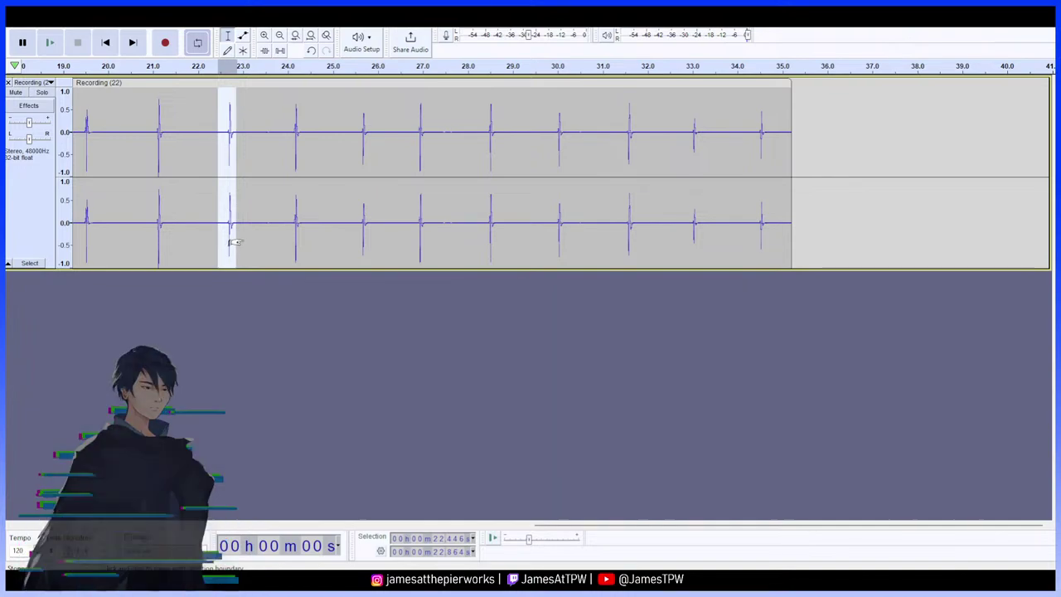
pyautogui.click(112, 356)
pyautogui.hotkey('ctrl', 'shift', 'n')
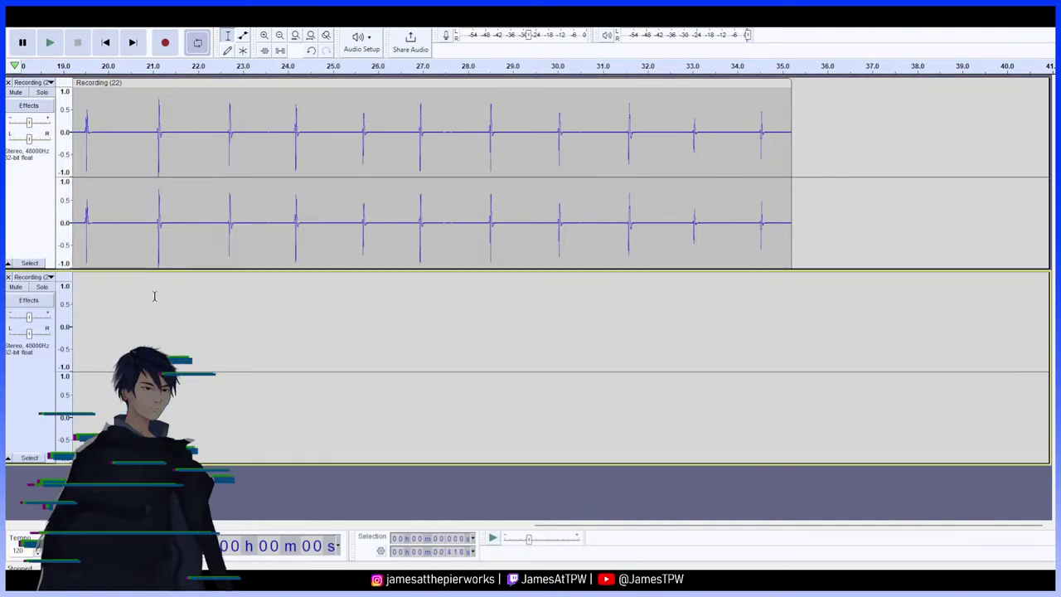
pyautogui.hotkey('ctrl', 'z')
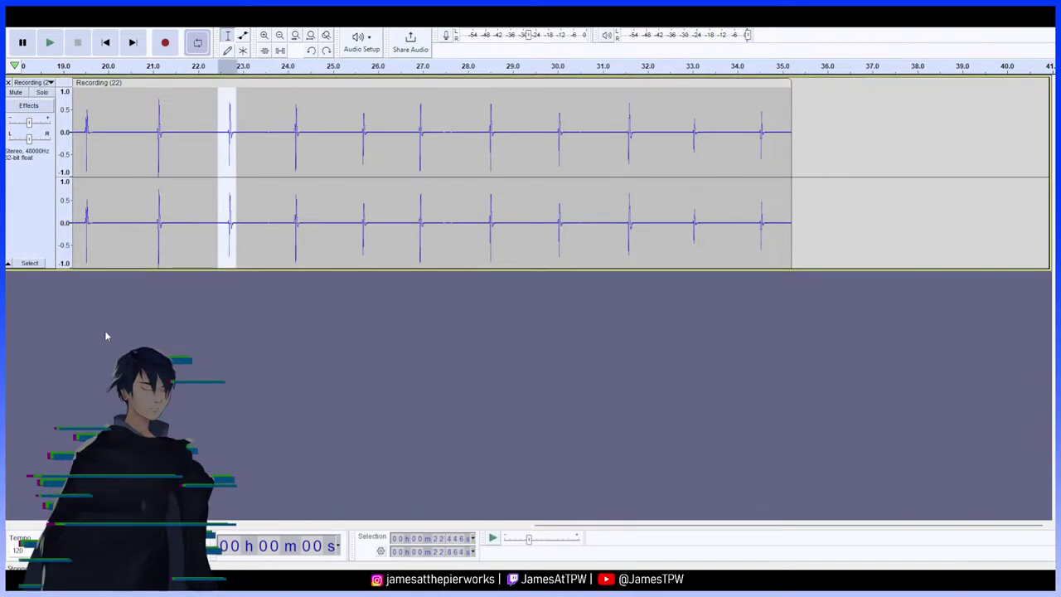
pyautogui.click(61, 329)
pyautogui.hotkey('ctrl', 'shift', 'n')
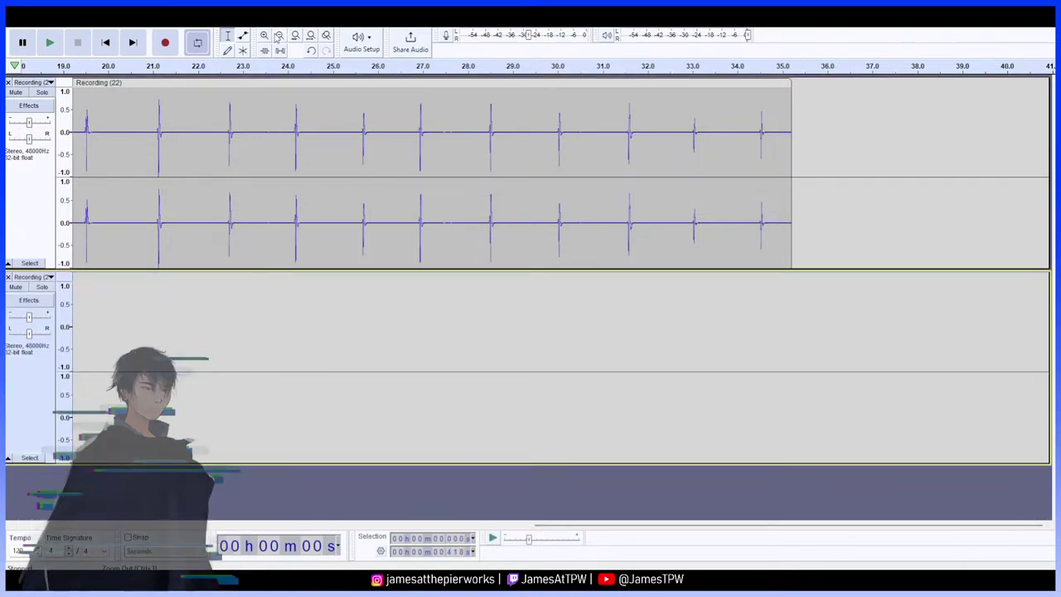
pyautogui.press('r')
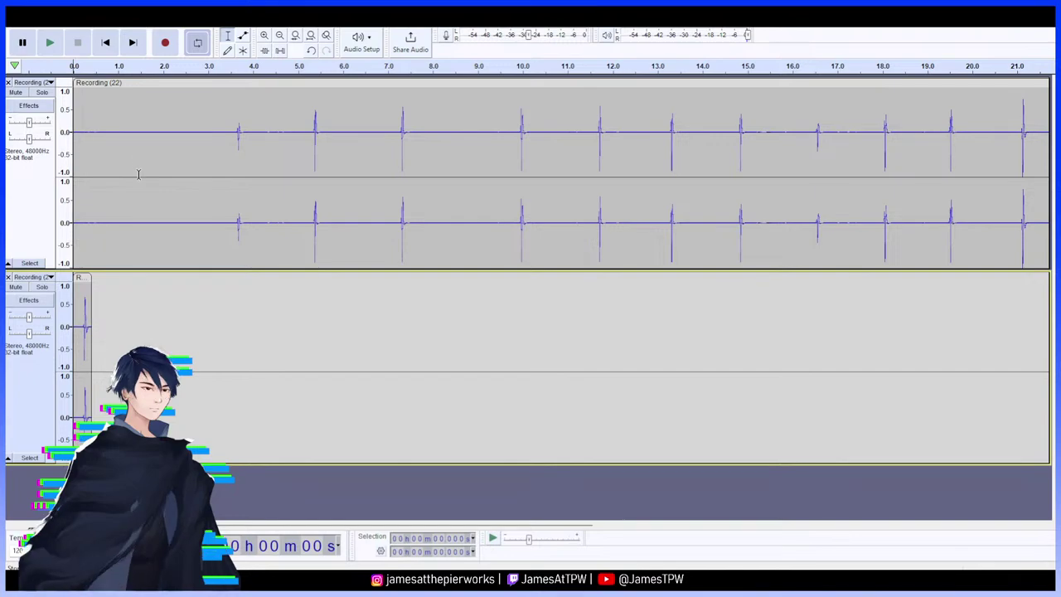
# Listen from about 3.2 s and copy the click between about 3.55 and 3.85 s into the second track at about 0.8 s
pyautogui.click(219, 131)
pyautogui.press('space')
pyautogui.press('space')
pyautogui.press('space')
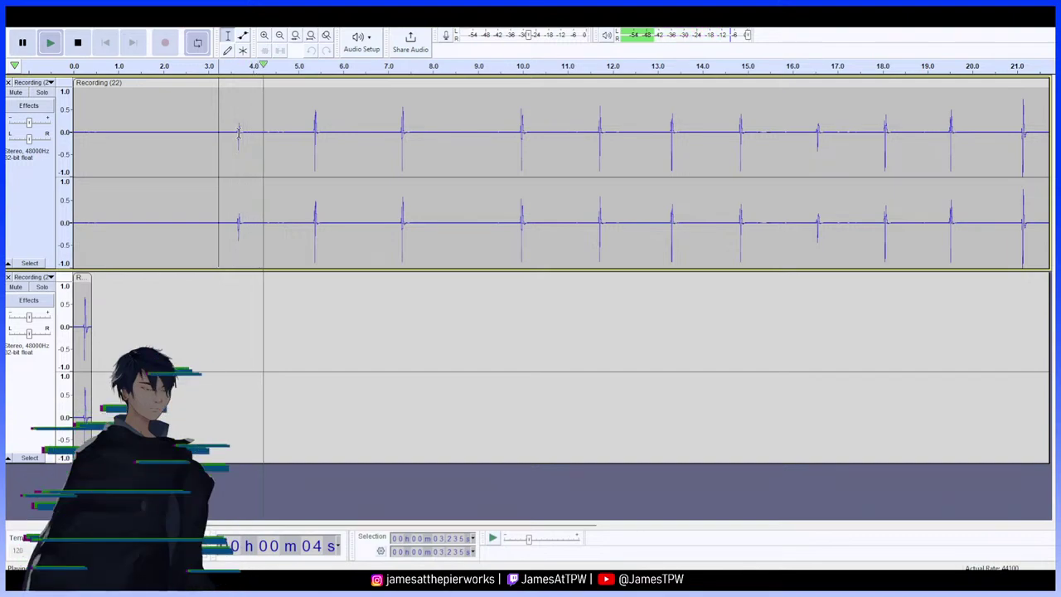
pyautogui.press('space')
pyautogui.moveTo(246, 133); pyautogui.dragTo(234, 137)
pyautogui.hotkey('ctrl', 'c')
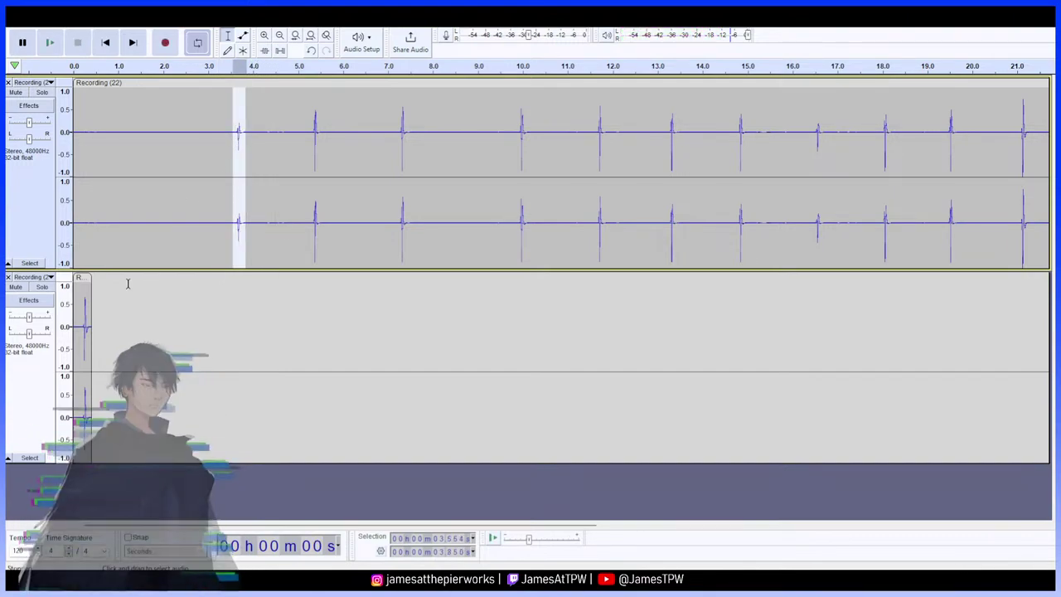
pyautogui.click(110, 329)
pyautogui.hotkey('ctrl', 'v')
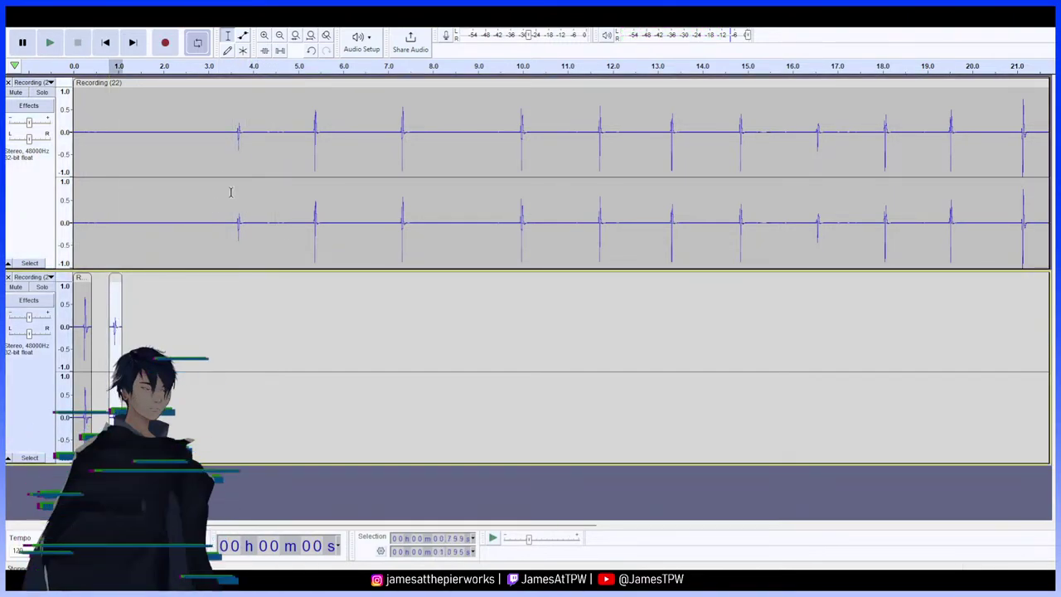
# Play the recording and copy the click between about 9.9 and 10.3 s into the second track at about 1.5 s
pyautogui.press('space')
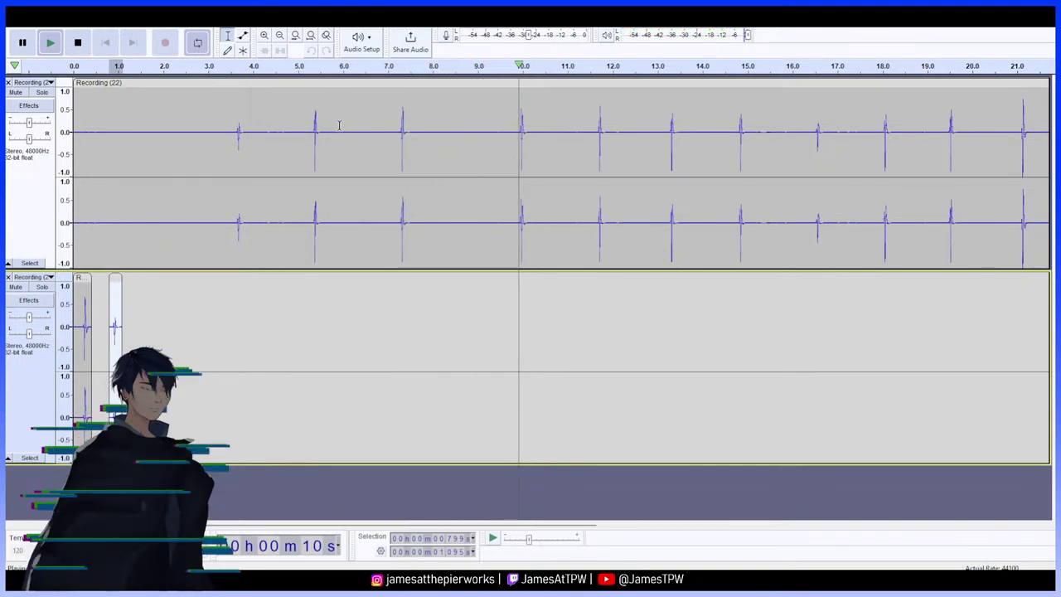
pyautogui.press('space')
pyautogui.moveTo(534, 132); pyautogui.dragTo(518, 131)
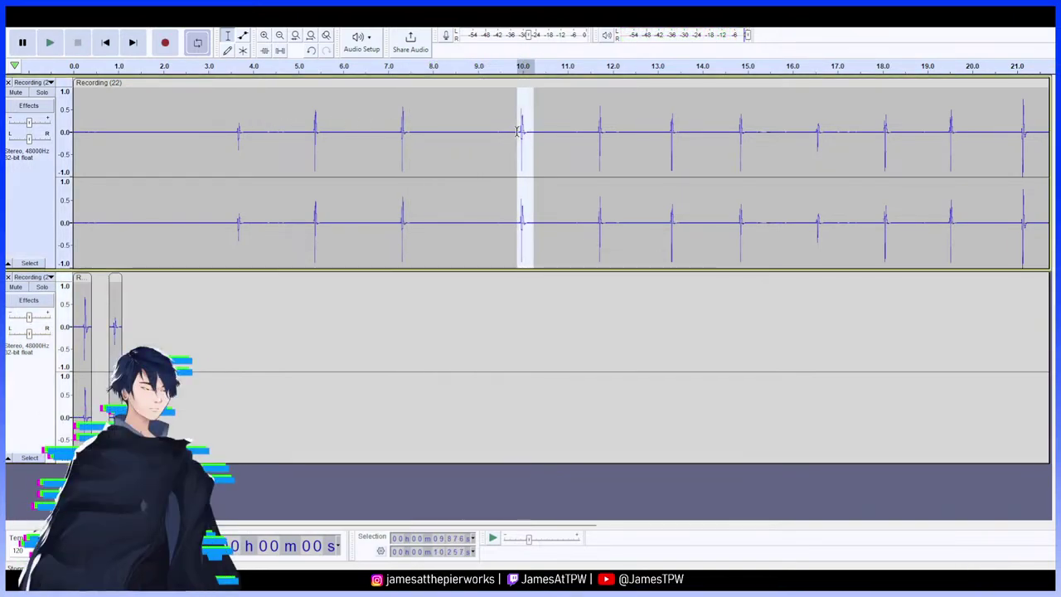
pyautogui.click(185, 340)
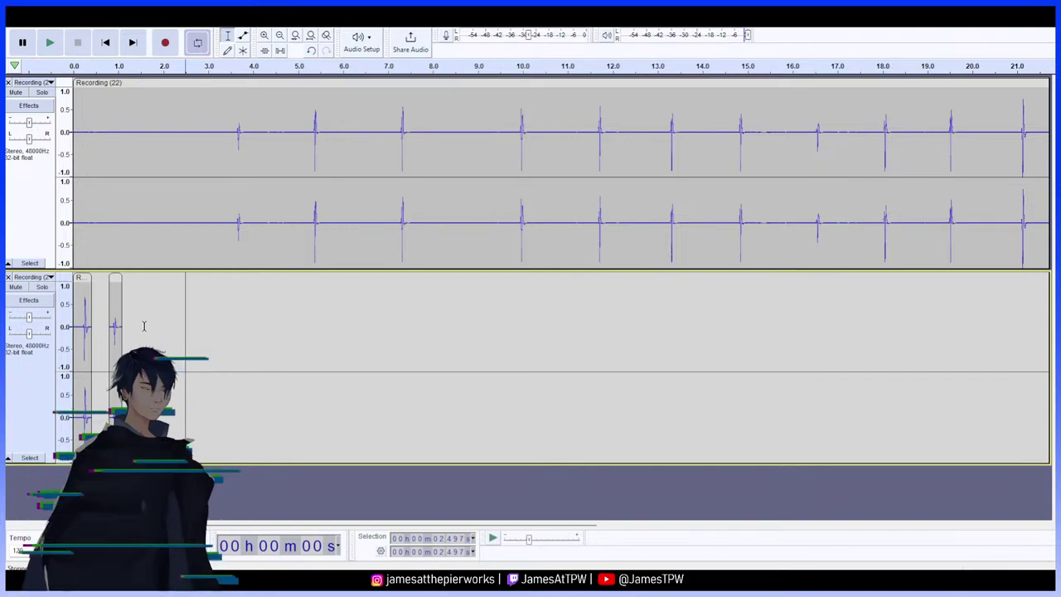
pyautogui.hotkey('ctrl', 'v')
# Listen to the recording from about 10.7 s and from about 9.3 s, and replay the click at about 10 s
pyautogui.click(555, 126)
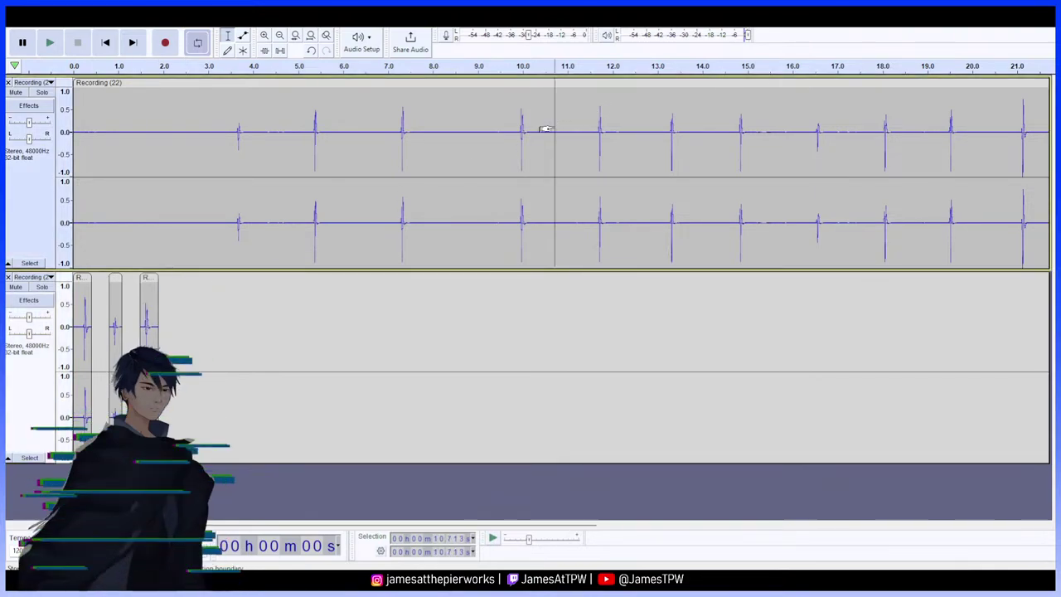
pyautogui.press('space')
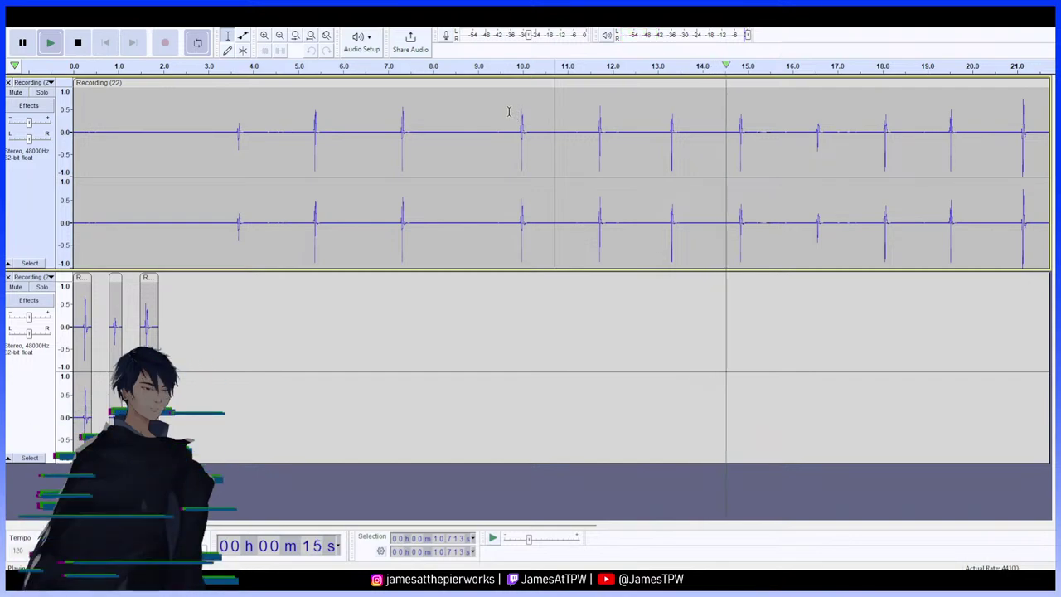
pyautogui.press('space')
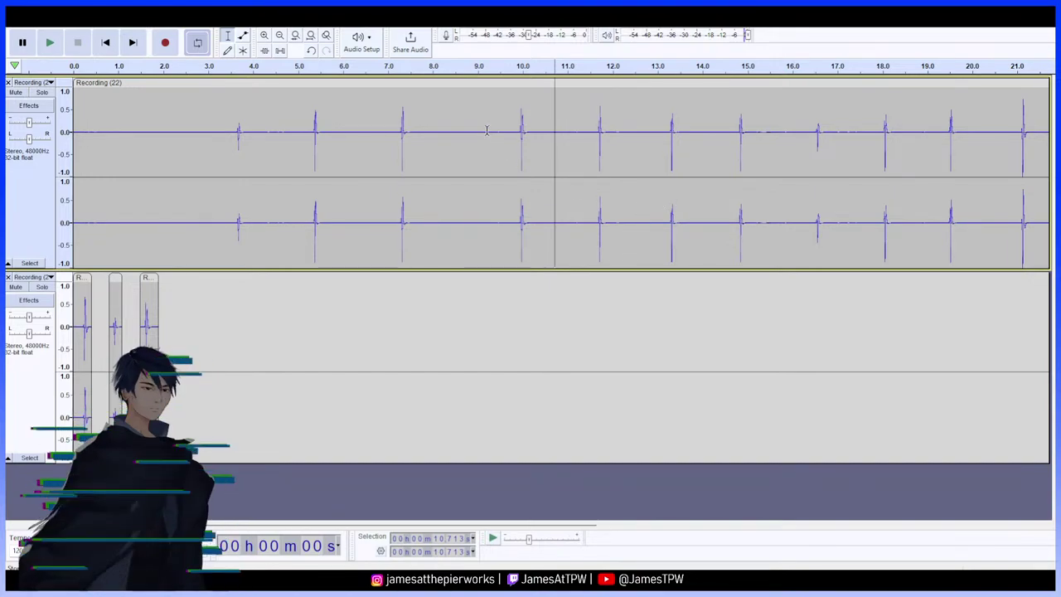
pyautogui.press('space')
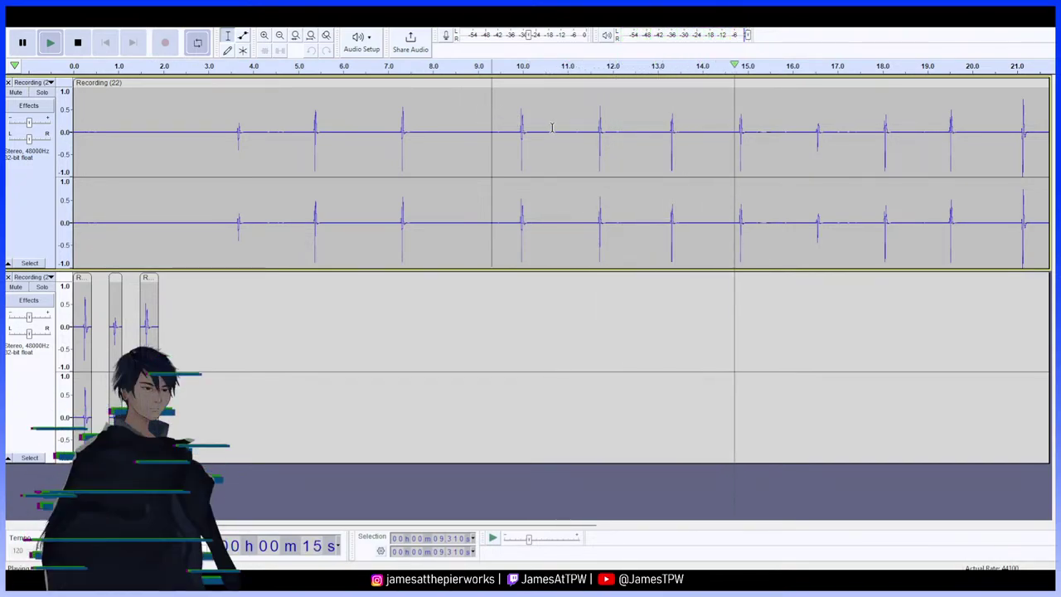
pyautogui.press('space')
pyautogui.moveTo(514, 130); pyautogui.dragTo(528, 133)
pyautogui.press('space')
pyautogui.click(190, 363)
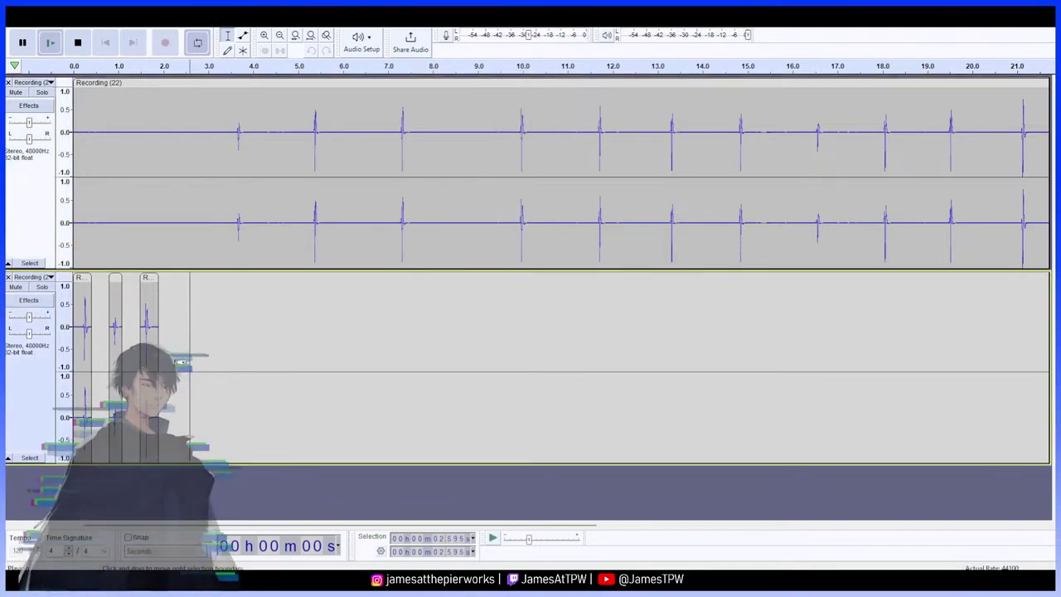
# Play the recording from the start and copy the click between about 11.4 and 12.1 s into the second track at about 2.3 s
pyautogui.press('End')
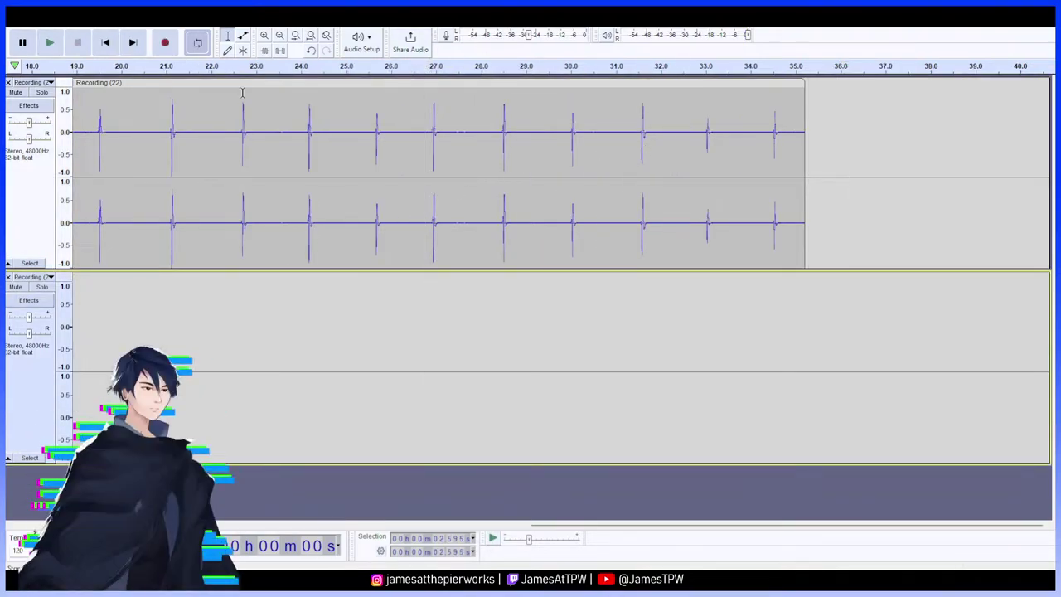
pyautogui.click(105, 46)
pyautogui.press('space')
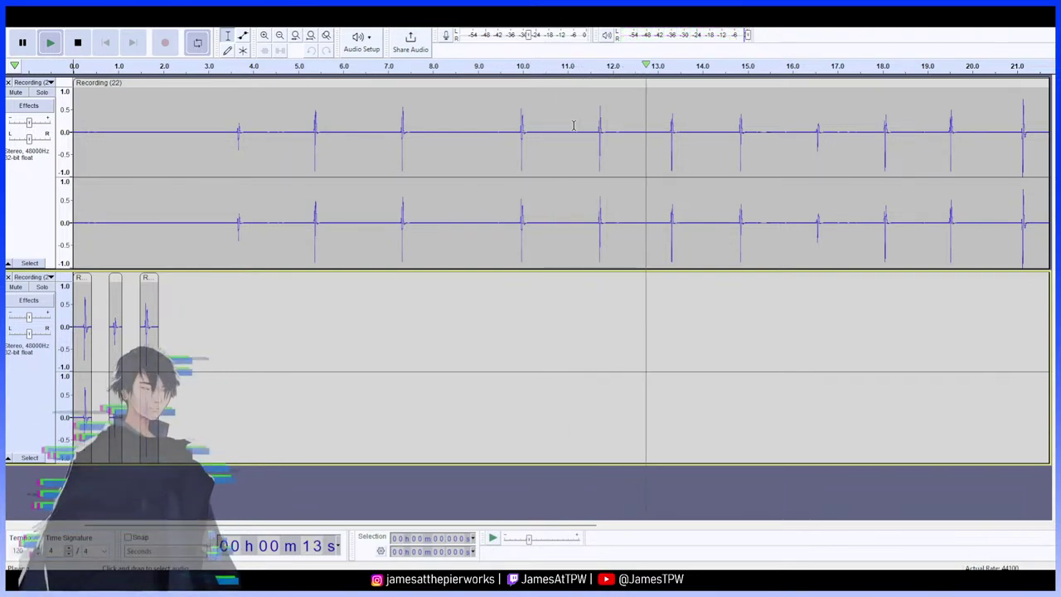
pyautogui.press('space')
pyautogui.moveTo(586, 118); pyautogui.dragTo(637, 156)
pyautogui.moveTo(622, 152); pyautogui.dragTo(617, 149)
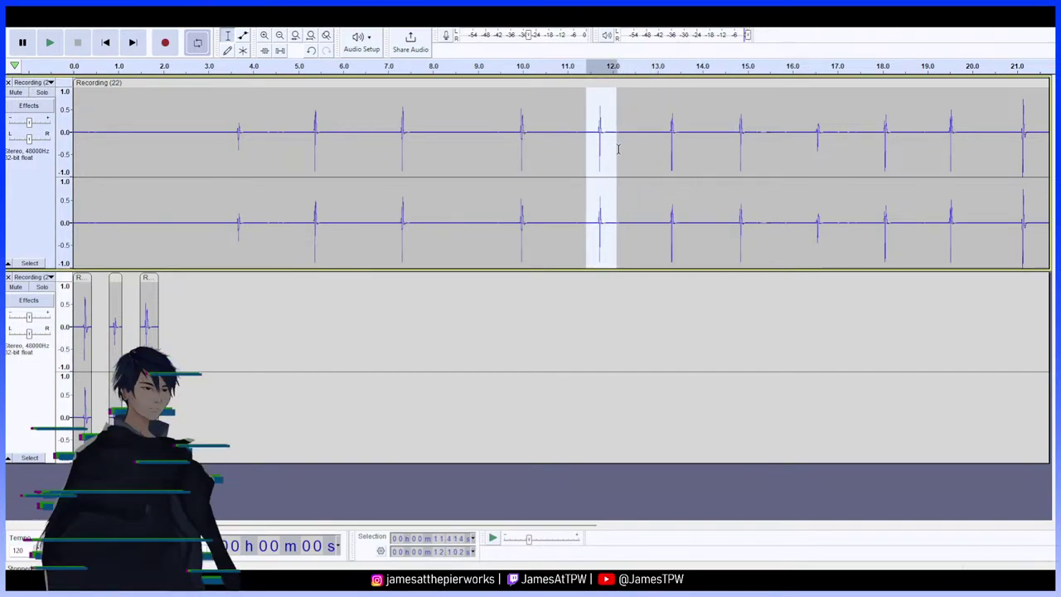
pyautogui.click(183, 332)
pyautogui.hotkey('ctrl', 'v')
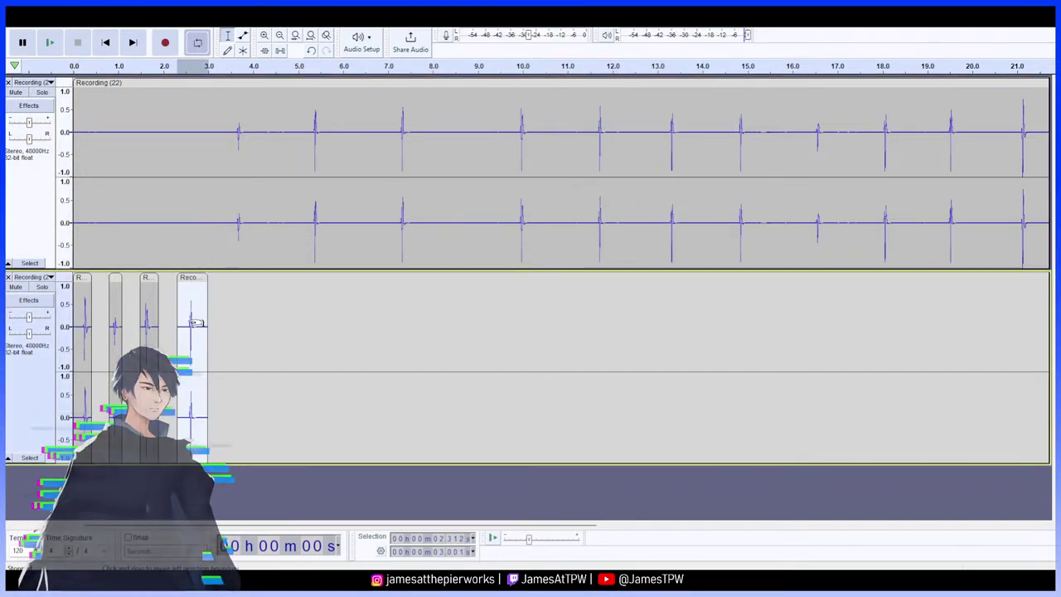
# Copy the clicks at about 13.3 and 14.8 s into the second track at about 3.9 and 5.3 s respectively
pyautogui.moveTo(653, 125); pyautogui.dragTo(678, 142)
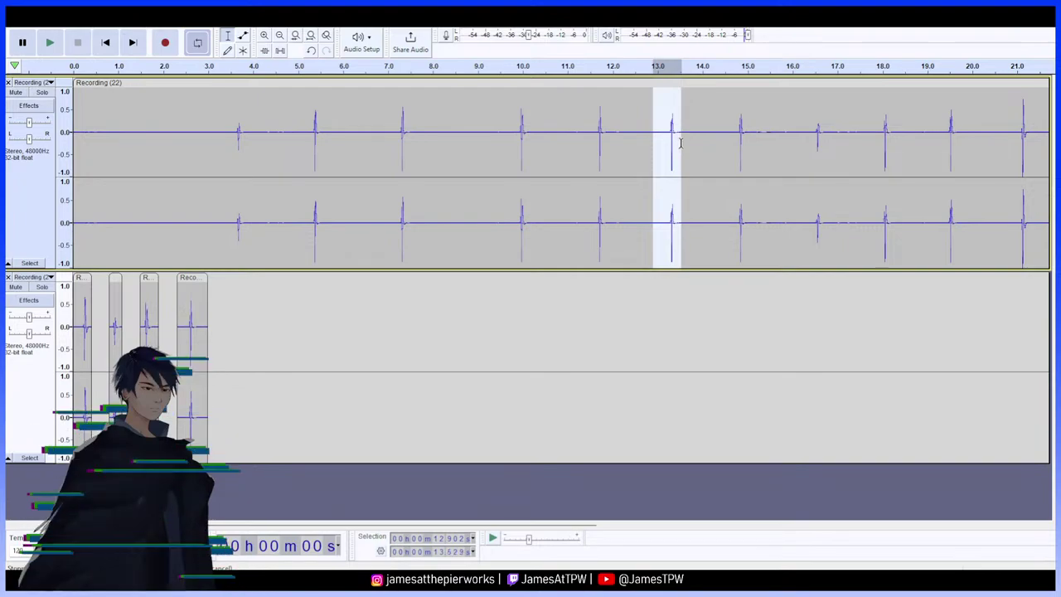
pyautogui.click(247, 346)
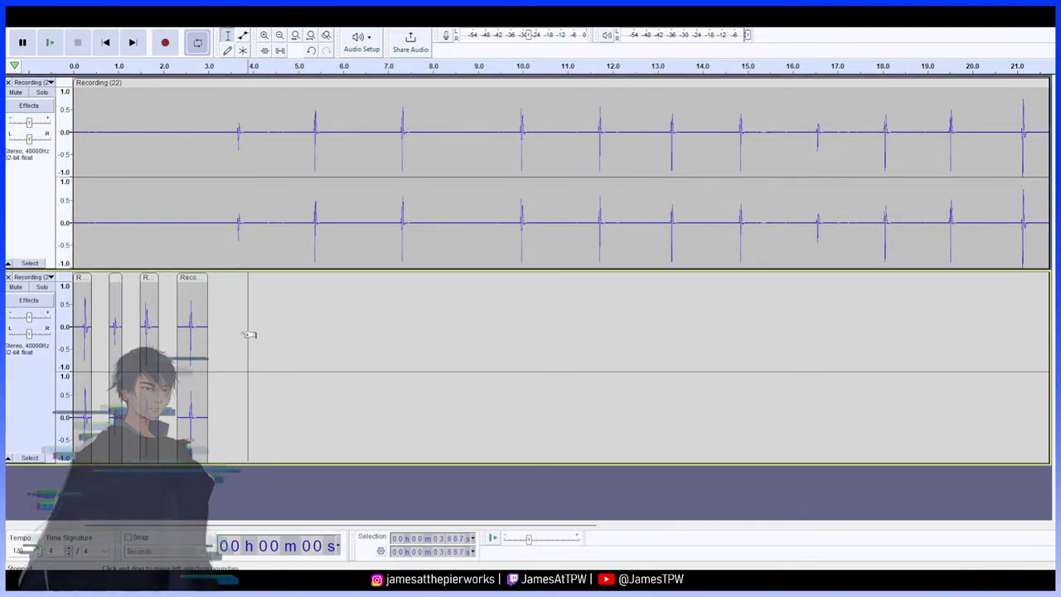
pyautogui.hotkey('ctrl', 'v')
pyautogui.click(321, 319)
pyautogui.moveTo(731, 130); pyautogui.dragTo(749, 149)
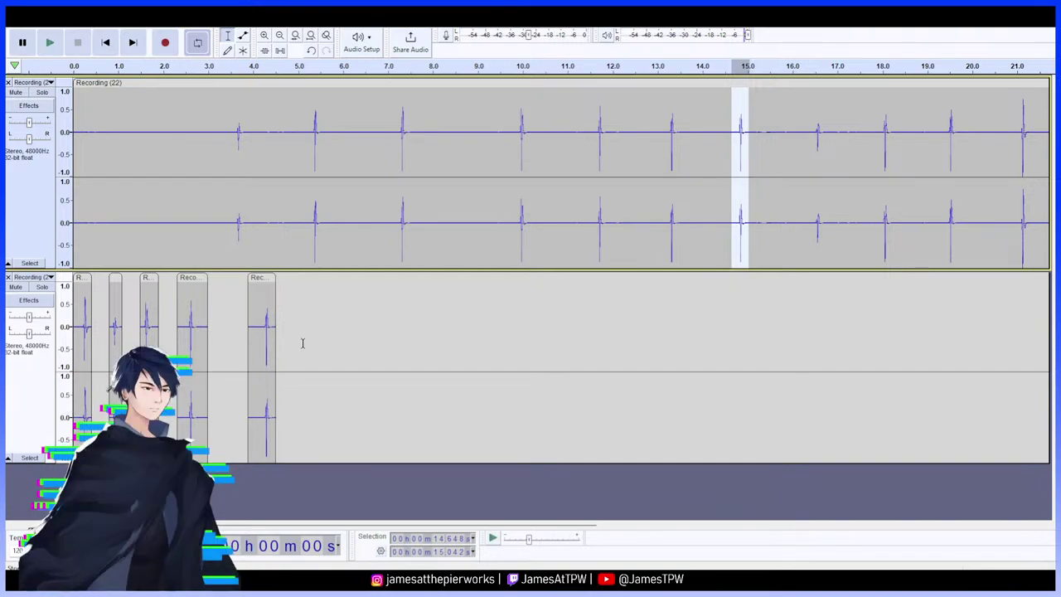
pyautogui.click(309, 342)
pyautogui.hotkey('ctrl', 'v')
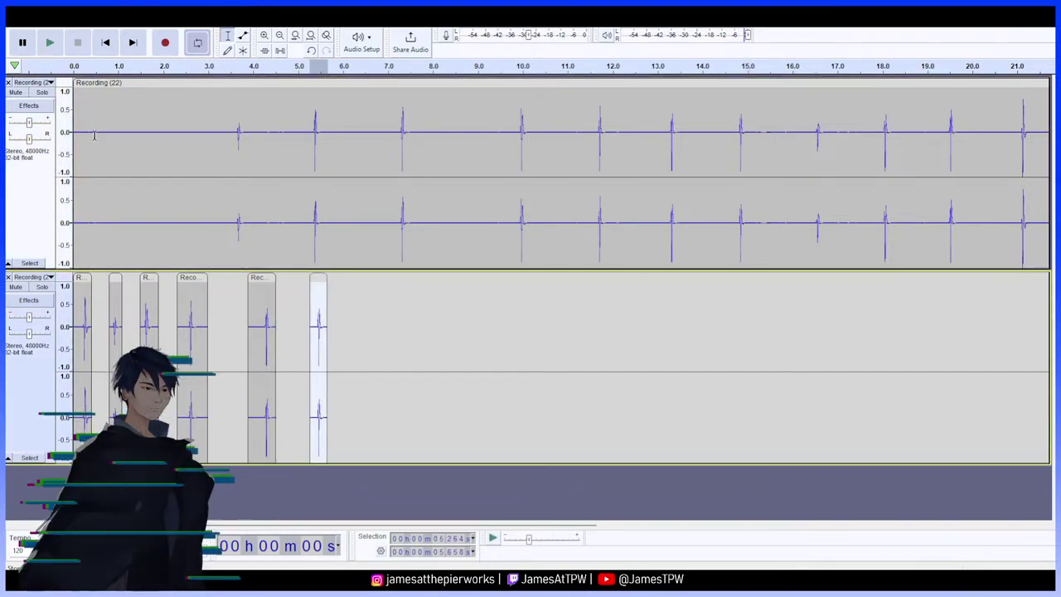
pyautogui.click(50, 37)
pyautogui.click(73, 68)
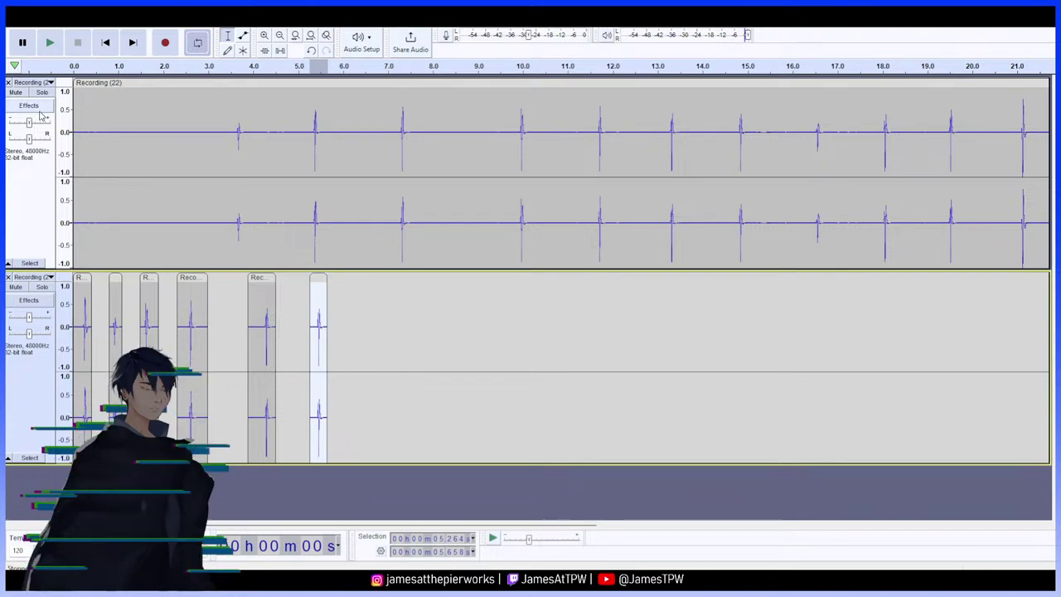
pyautogui.click(18, 92)
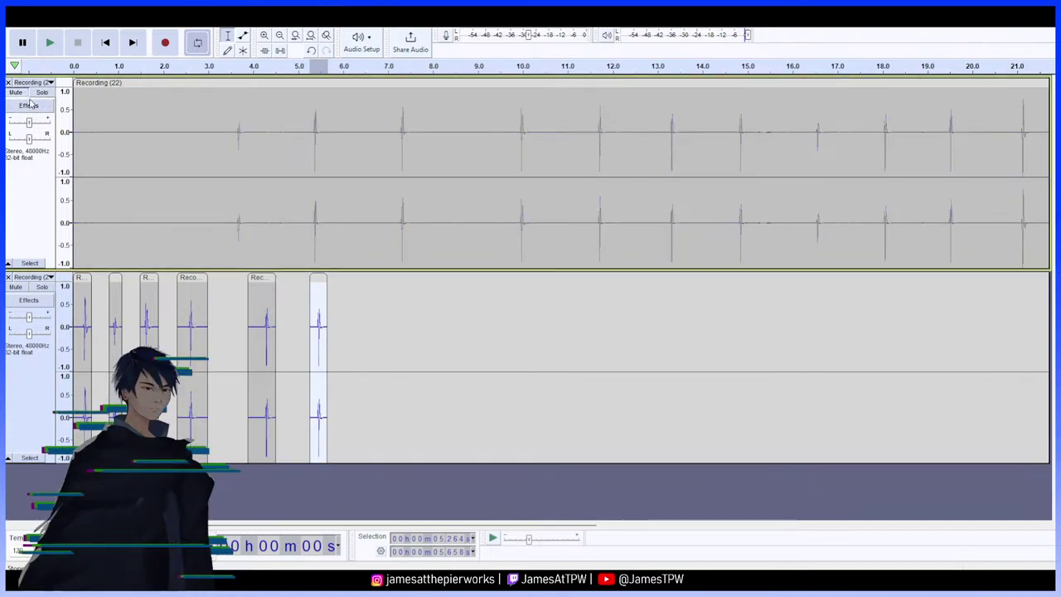
pyautogui.click(16, 92)
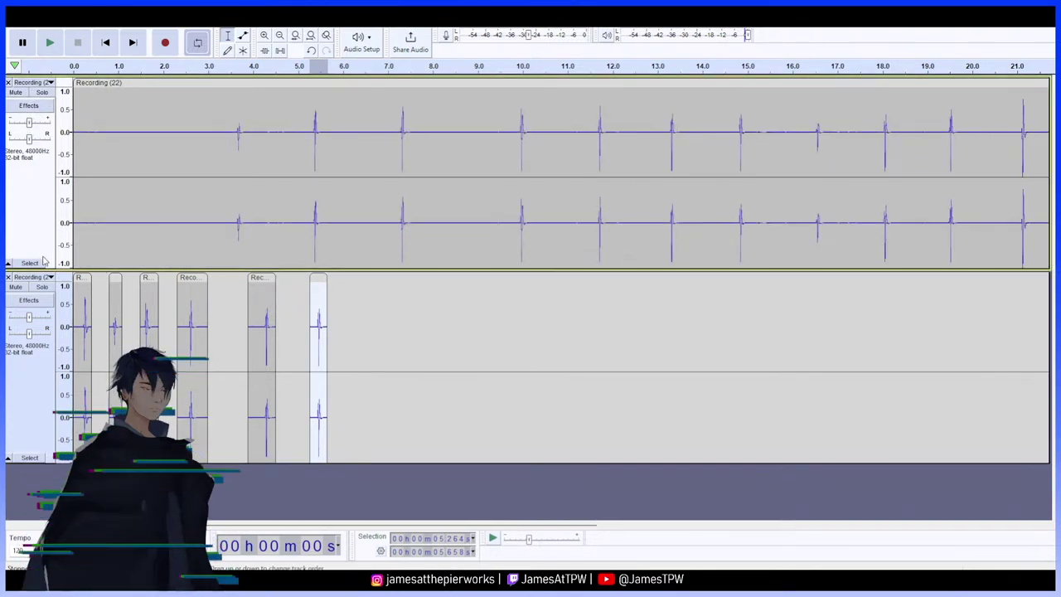
# Solo the second track, play its copied clicks from the start, and pause after the last one
pyautogui.click(42, 287)
pyautogui.click(50, 42)
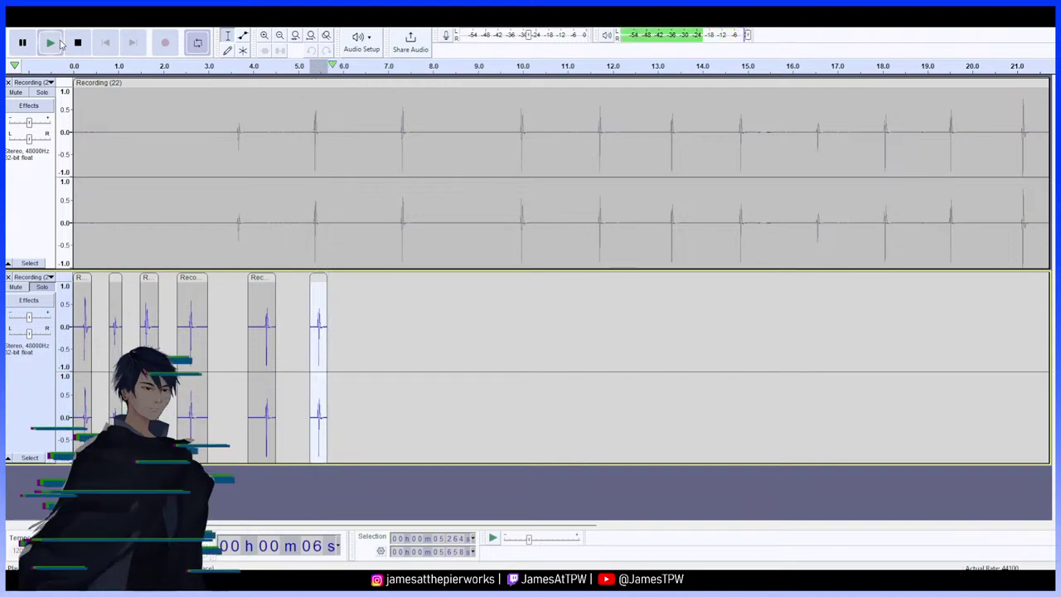
pyautogui.click(77, 43)
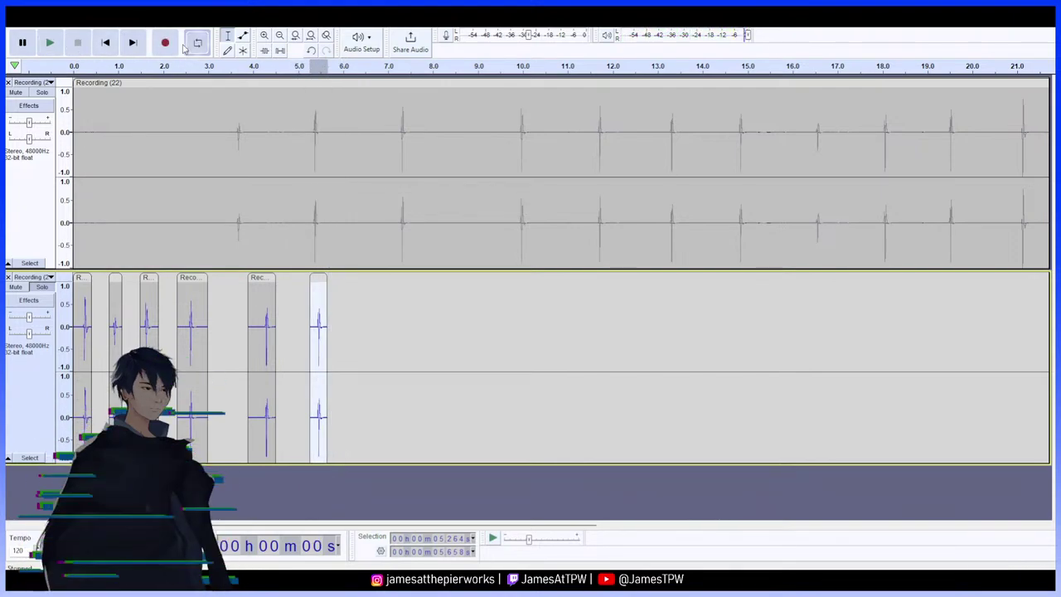
pyautogui.click(103, 42)
pyautogui.click(50, 42)
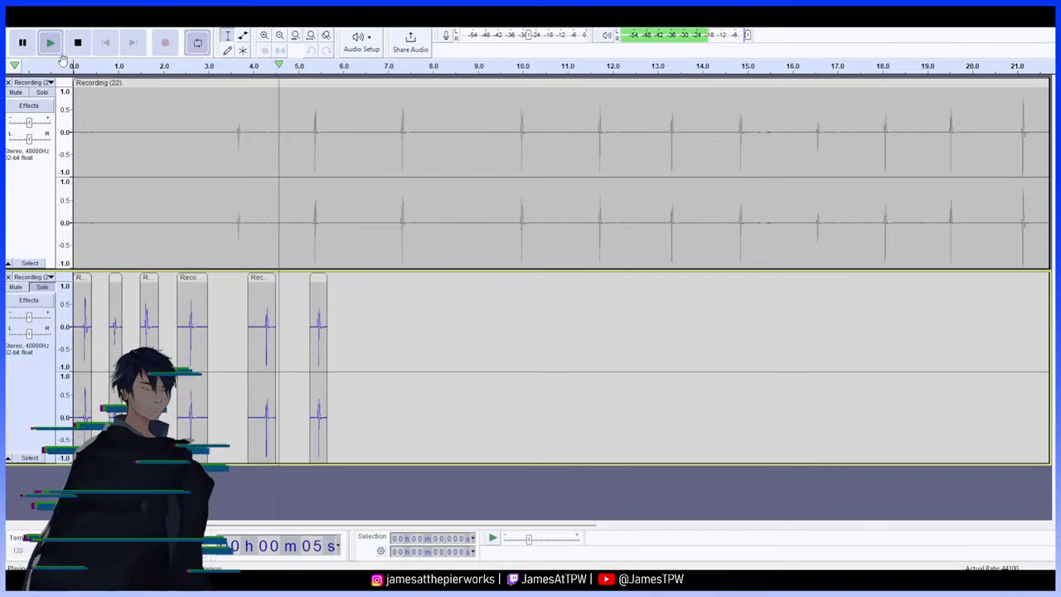
pyautogui.press('space')
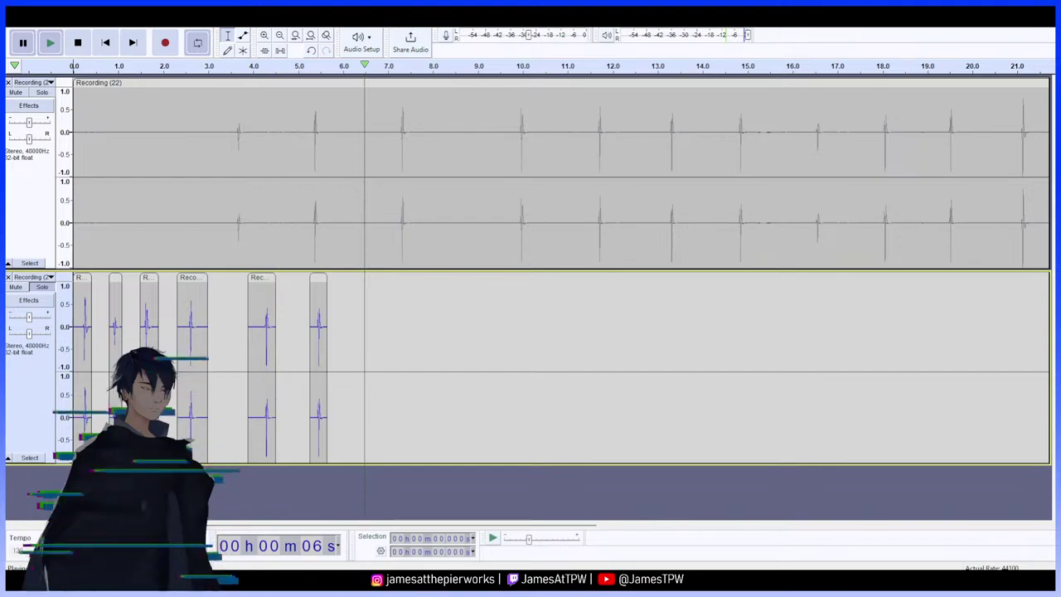
# Switch solo from the second track to the original recording and play it from the start, skipping ahead to about 13.6 s
pyautogui.click(38, 93)
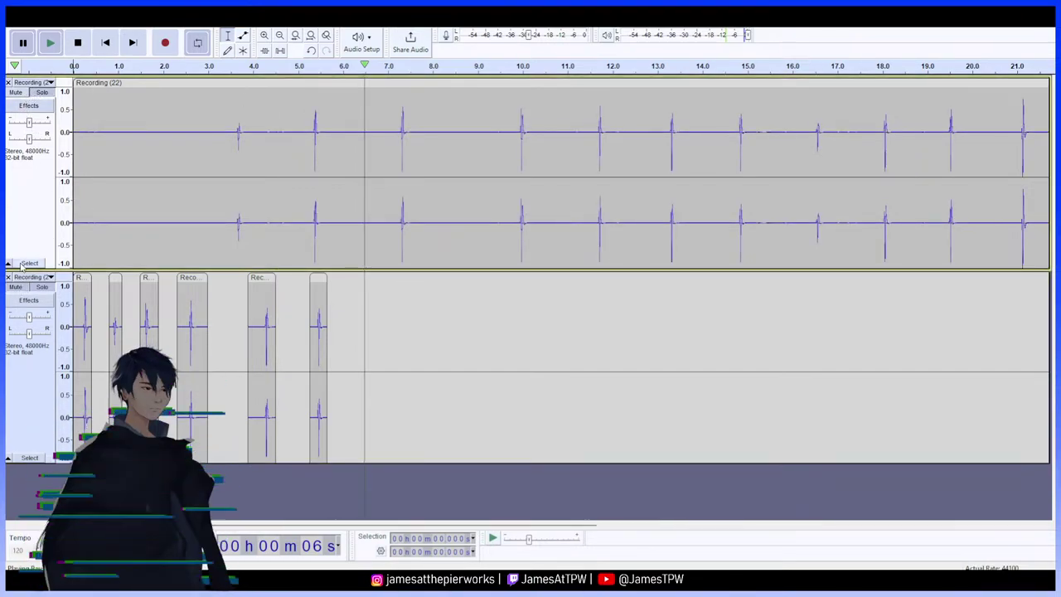
pyautogui.click(15, 288)
pyautogui.click(50, 44)
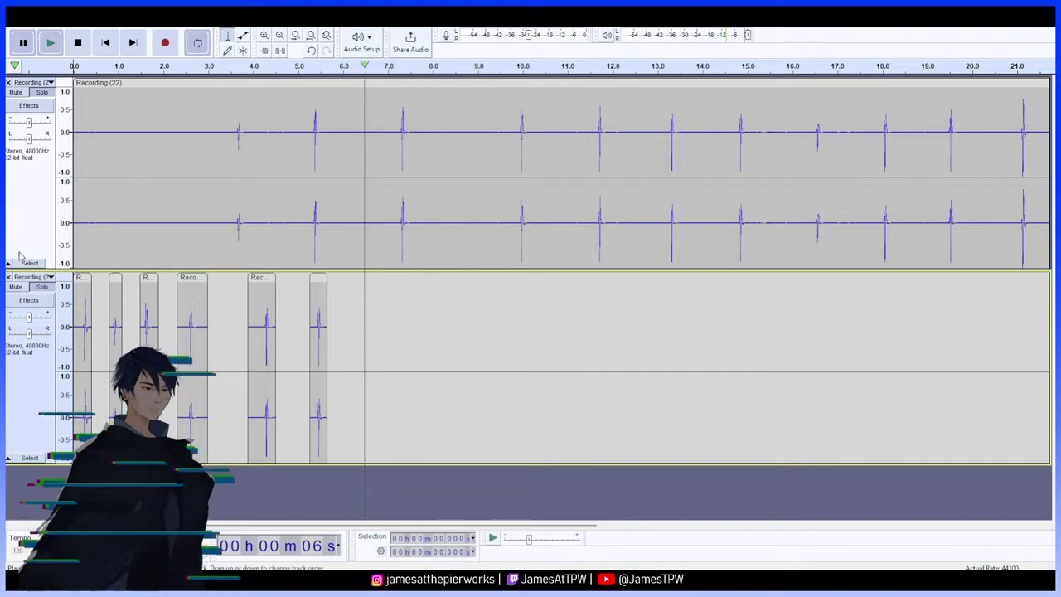
pyautogui.click(38, 287)
pyautogui.click(51, 44)
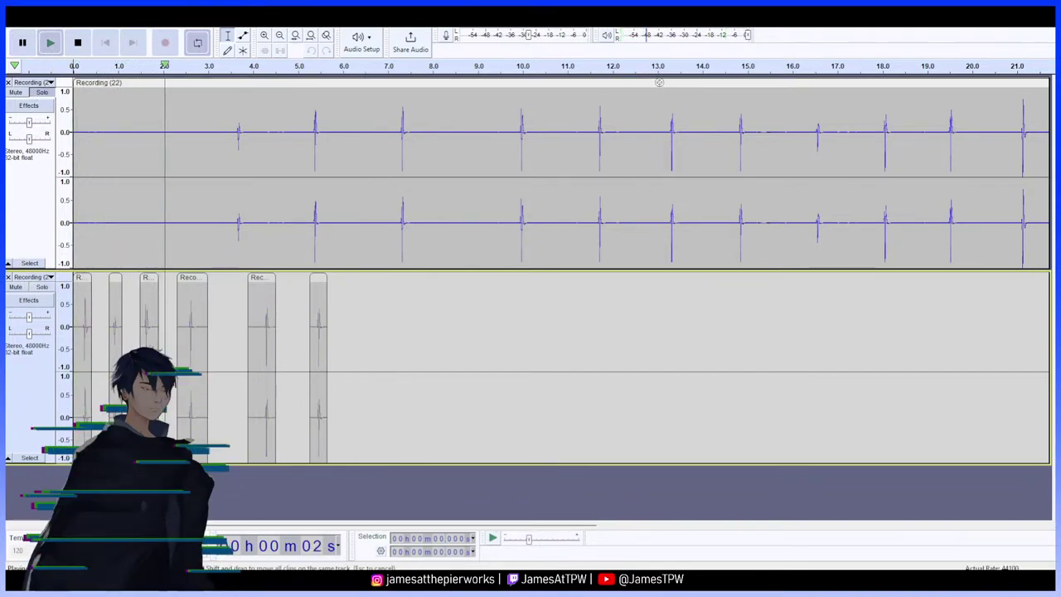
pyautogui.click(686, 68)
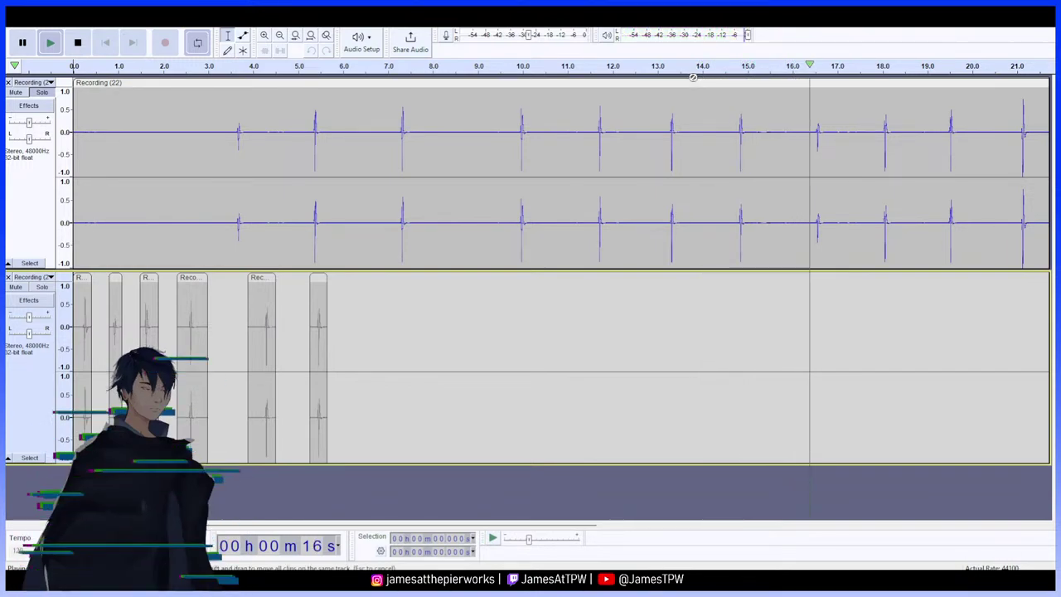
# Play the original recording and copy the click between about 16.4 and 16.85 s into the second track at about 6.3 s
pyautogui.press('space')
pyautogui.press('space')
pyautogui.click(794, 124)
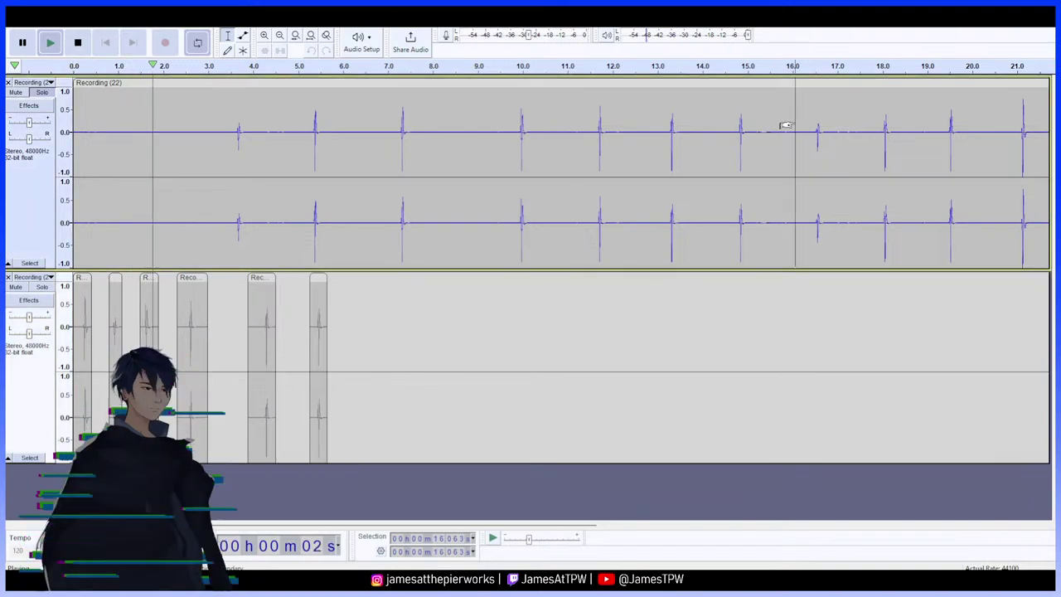
pyautogui.press('space')
pyautogui.click(49, 42)
pyautogui.press('space')
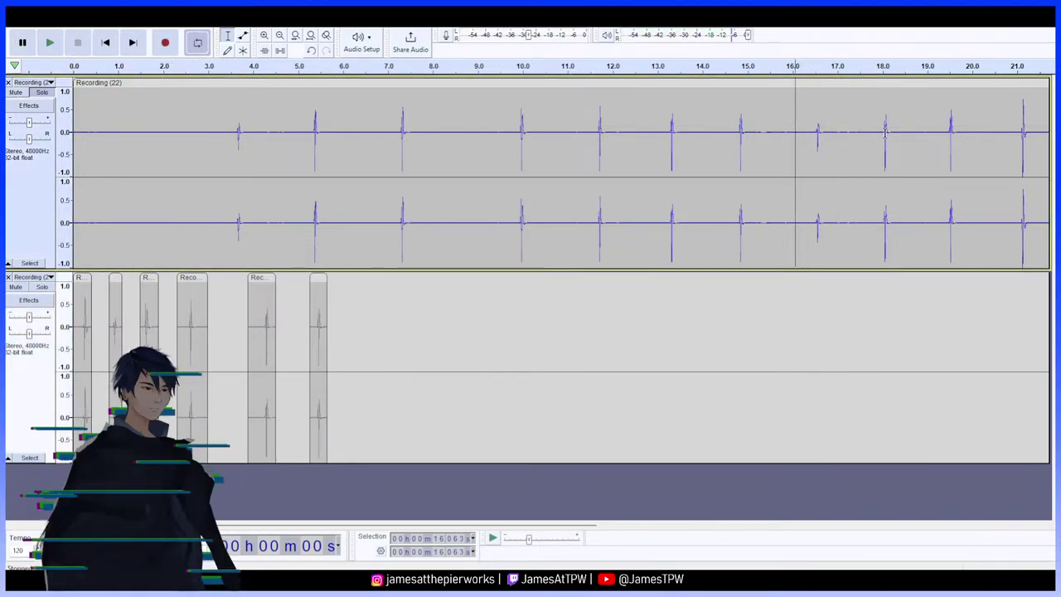
pyautogui.moveTo(831, 130); pyautogui.dragTo(811, 132)
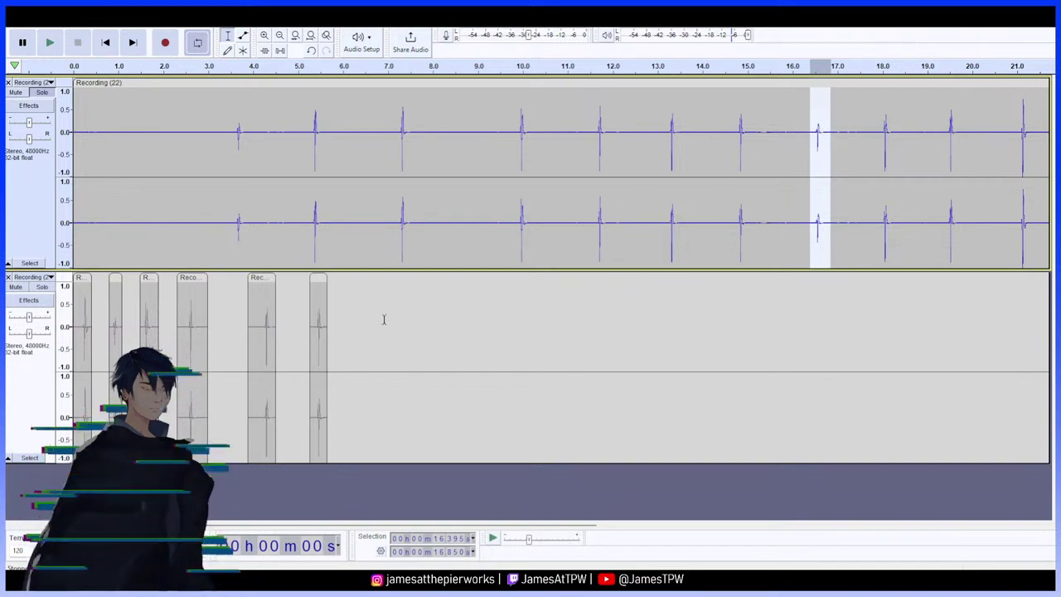
pyautogui.click(354, 330)
pyautogui.hotkey('ctrl', 'v')
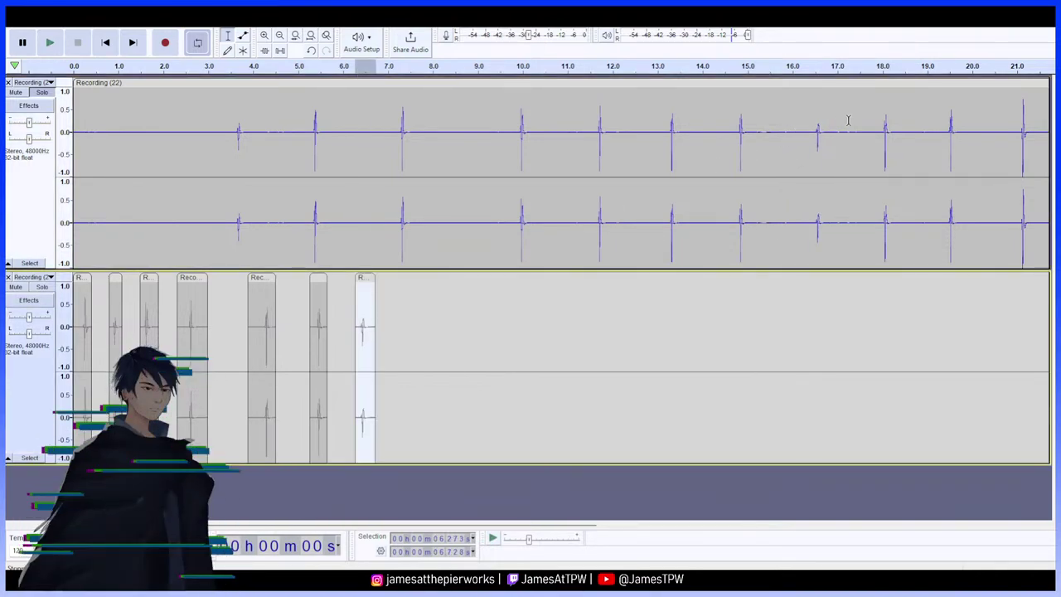
# Play the recording from about 16.8 s and copy the click between about 20.9 and 21.3 s into the second track at about 7.3 s
pyautogui.click(825, 95)
pyautogui.press('space')
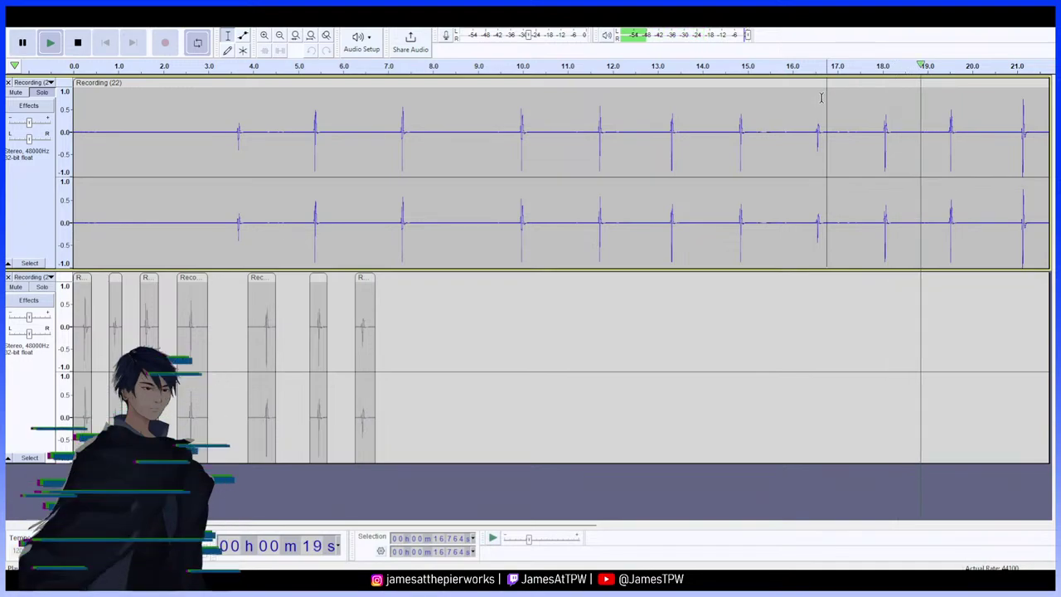
pyautogui.press('space')
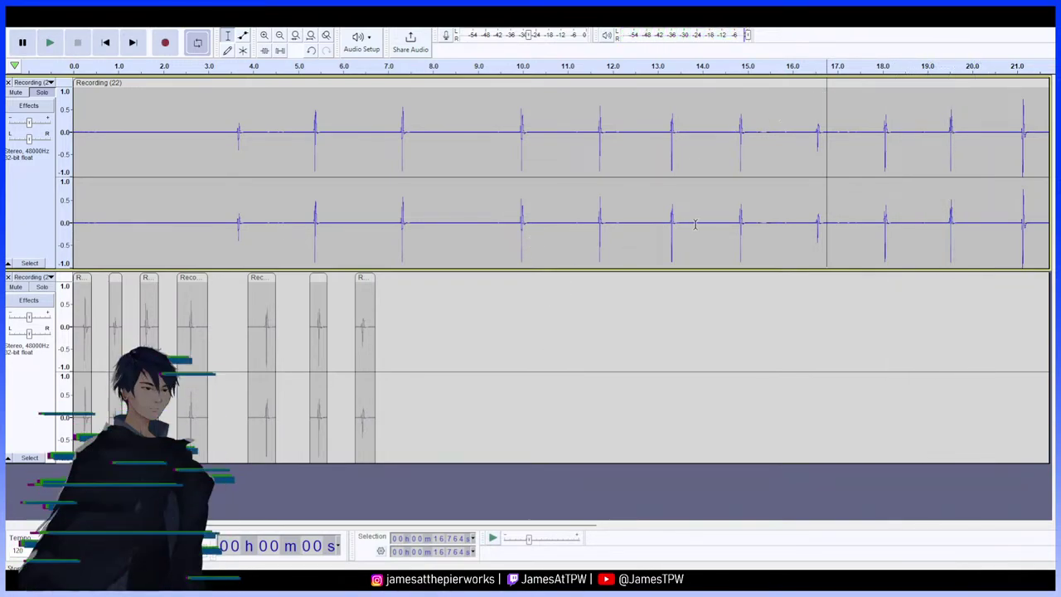
pyautogui.press('space')
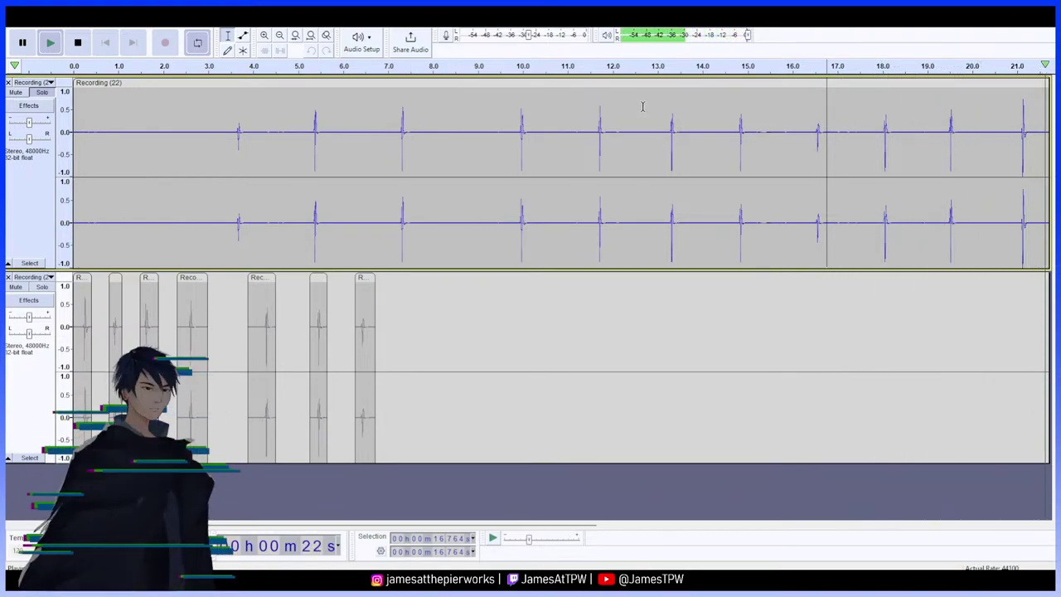
pyautogui.press('space')
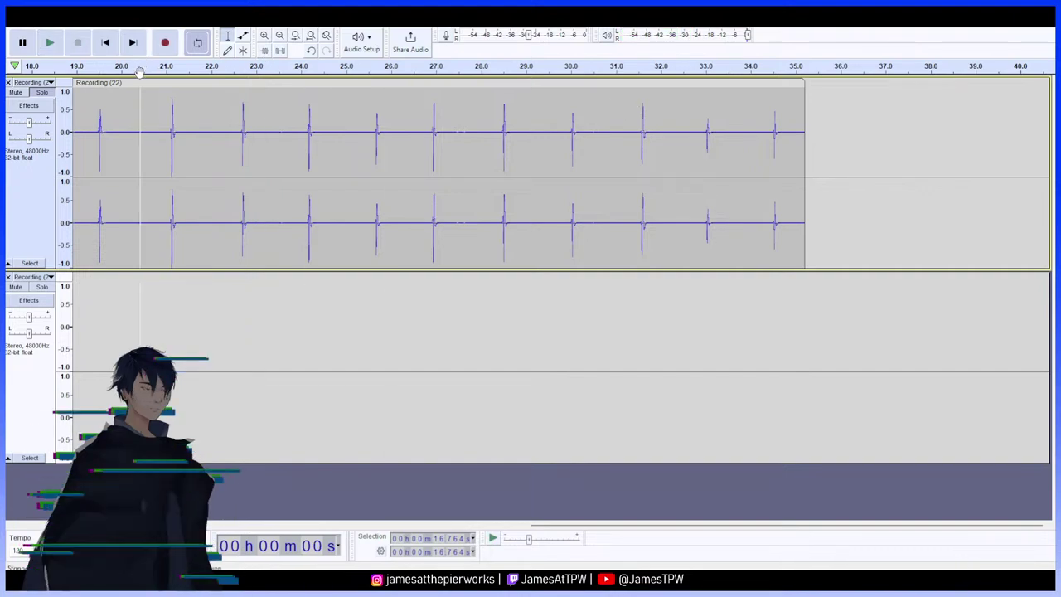
pyautogui.moveTo(178, 133); pyautogui.dragTo(164, 135)
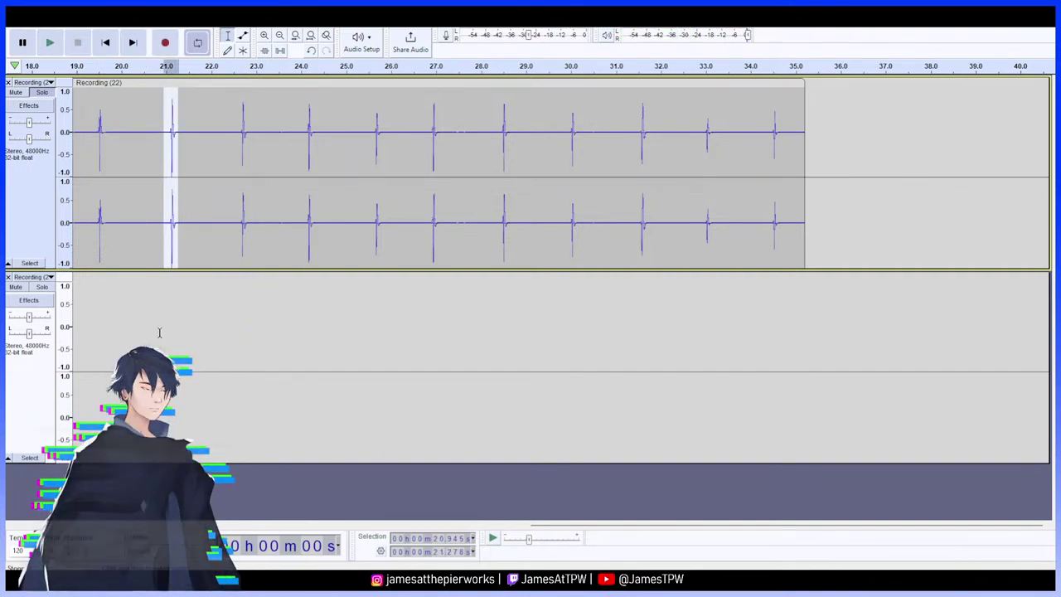
pyautogui.moveTo(121, 345); pyautogui.dragTo(136, 319)
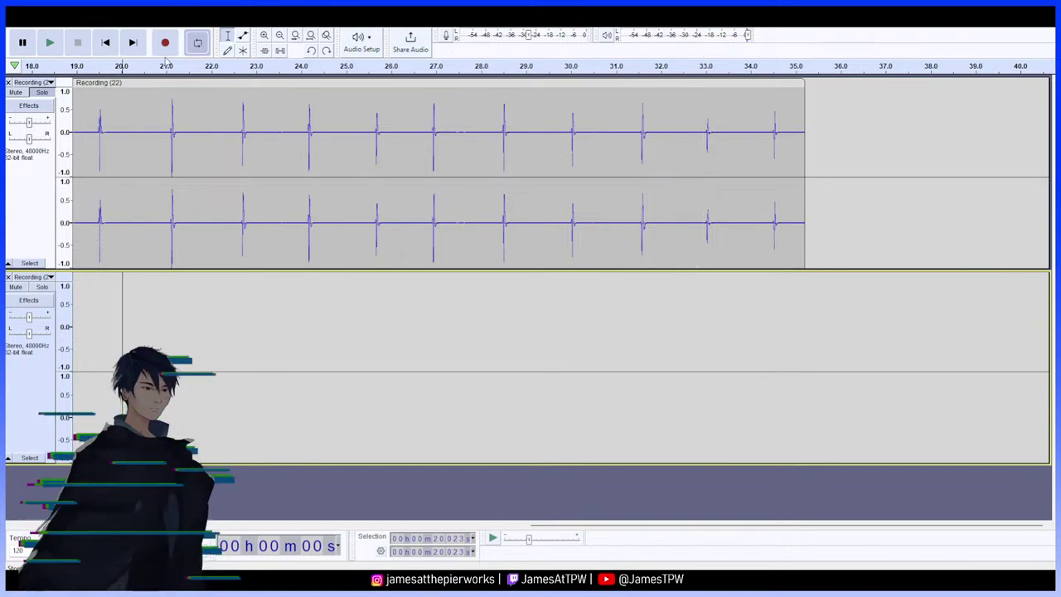
pyautogui.click(106, 43)
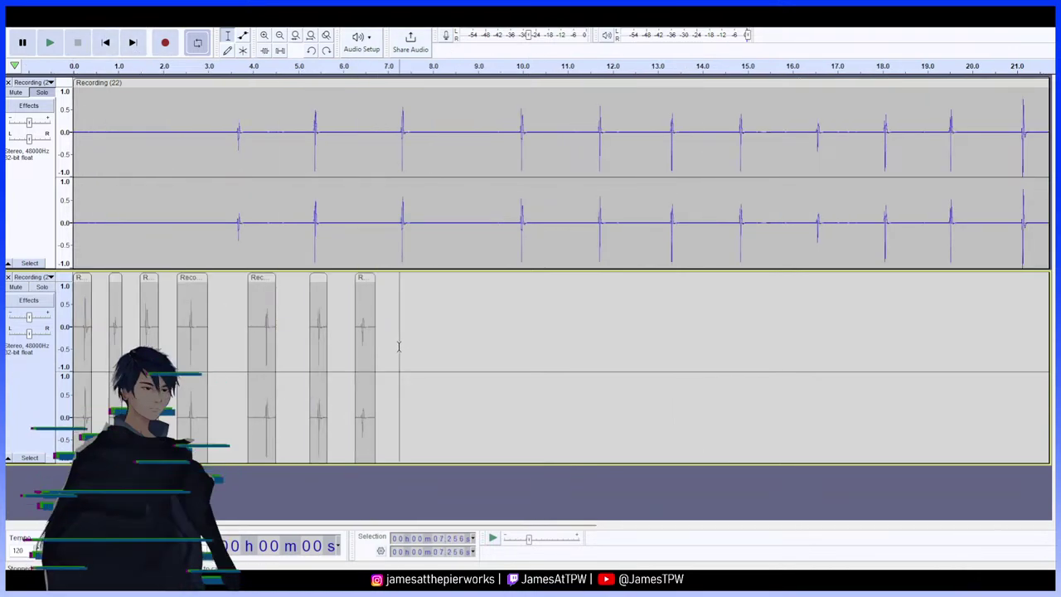
pyautogui.hotkey('ctrl', 'v')
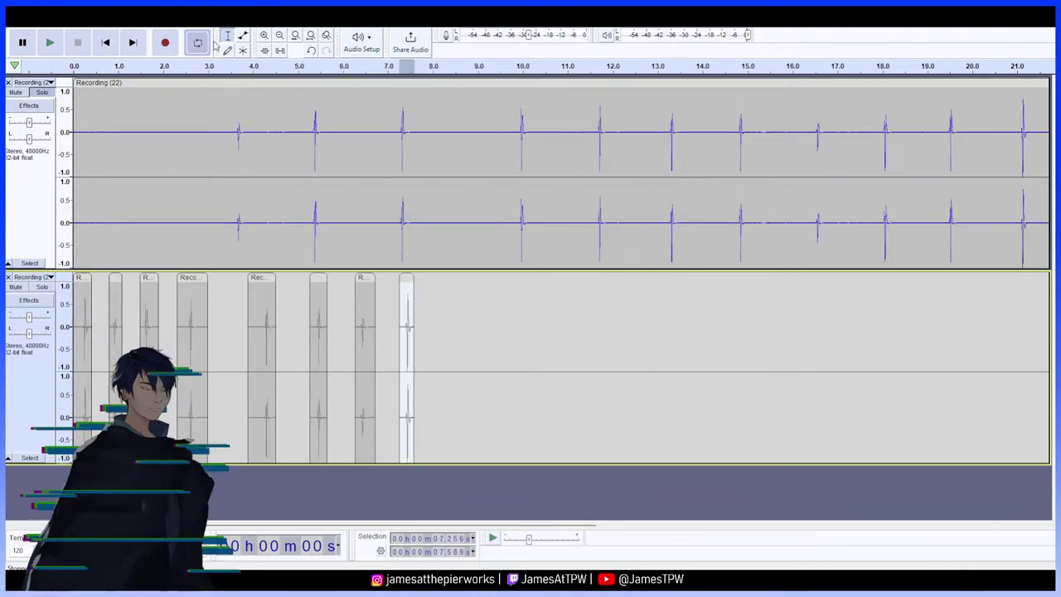
# Play the recording from about 20.5 s and copy the click between about 22.5 and 23.2 s into the second track at about 8.0 s
pyautogui.press('space')
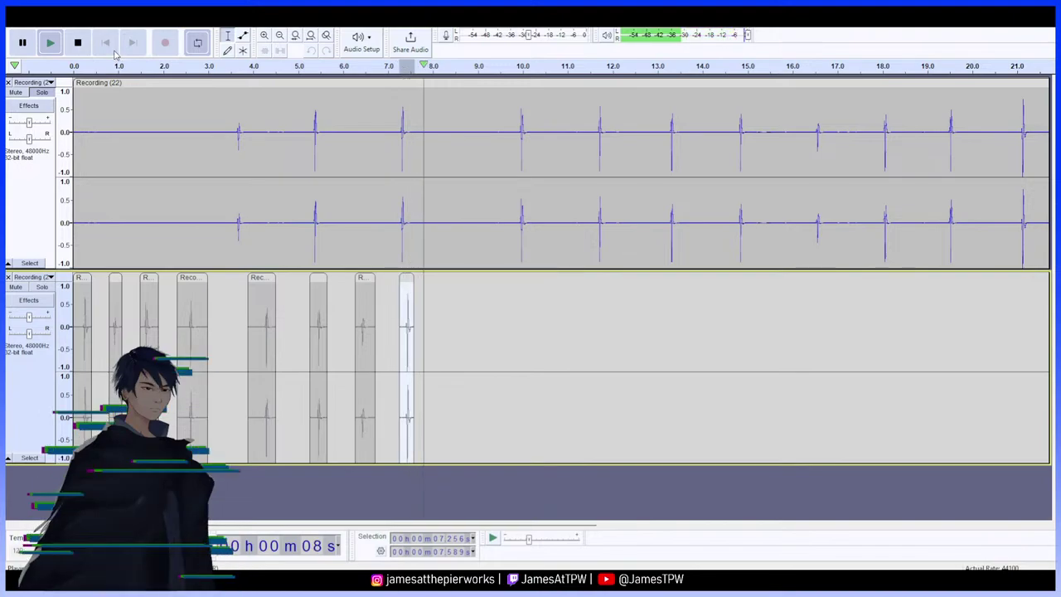
pyautogui.click(1019, 66)
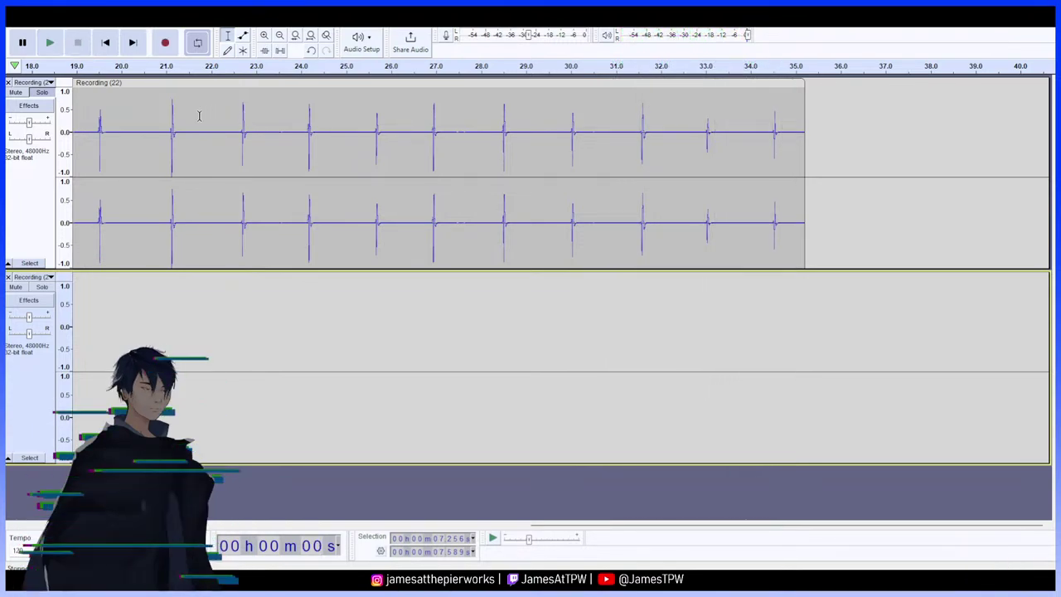
pyautogui.click(143, 96)
pyautogui.press('space')
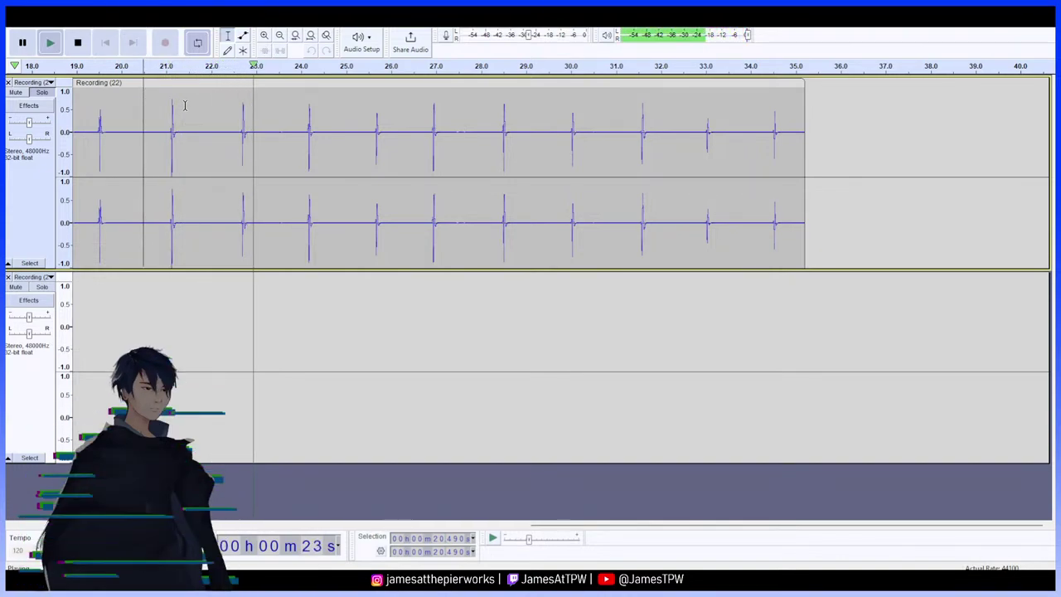
pyautogui.press('space')
pyautogui.moveTo(265, 137); pyautogui.dragTo(233, 139)
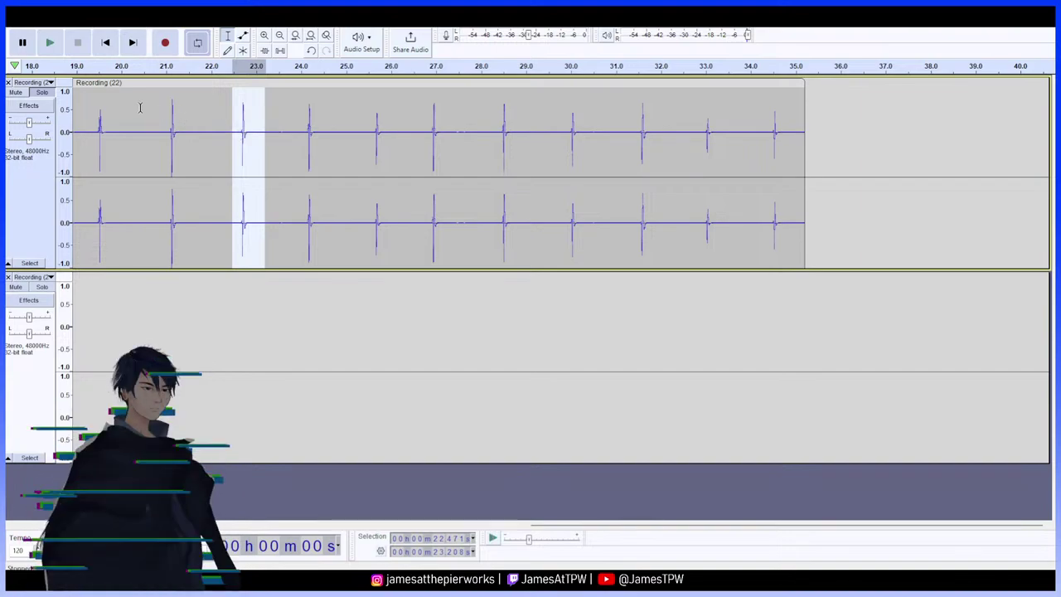
pyautogui.click(106, 43)
pyautogui.click(434, 292)
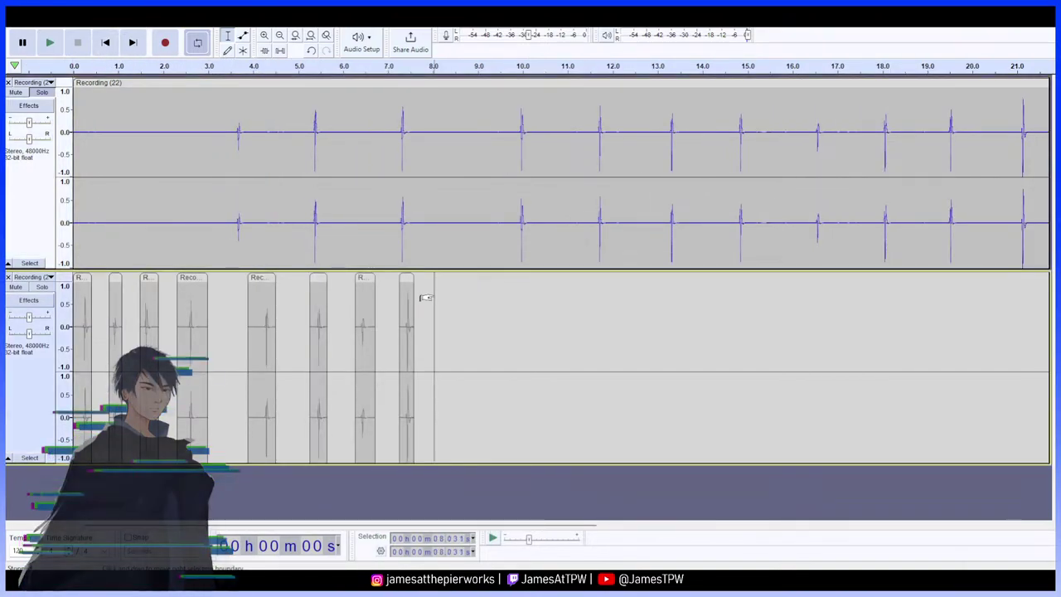
pyautogui.hotkey('ctrl', 'v')
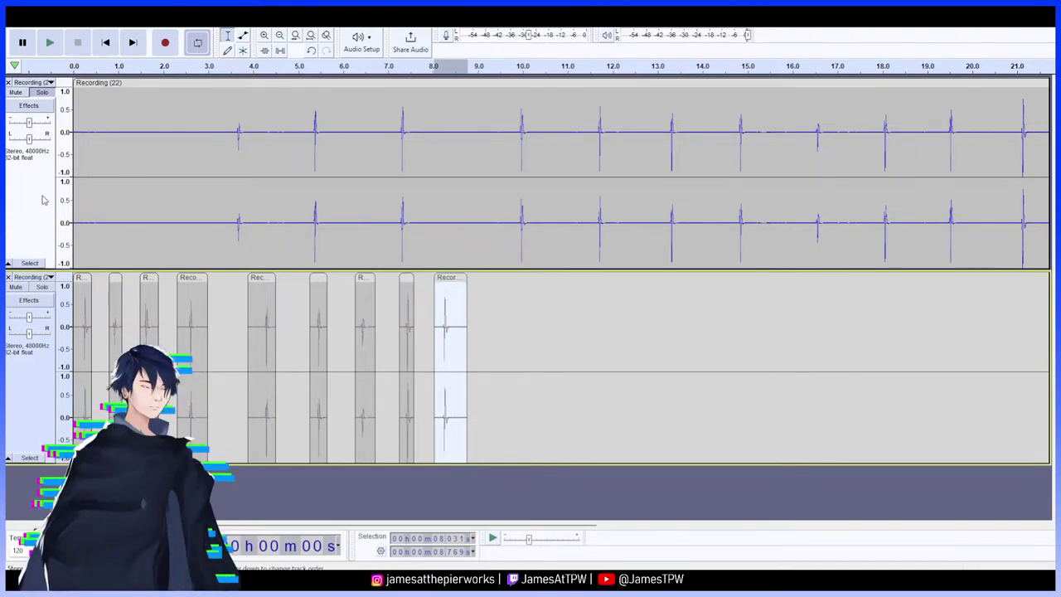
# Switch solo from the original recording to the second track, play its copied clicks from the start, and stop after the last one
pyautogui.click(42, 92)
pyautogui.click(39, 287)
pyautogui.click(106, 42)
pyautogui.click(50, 42)
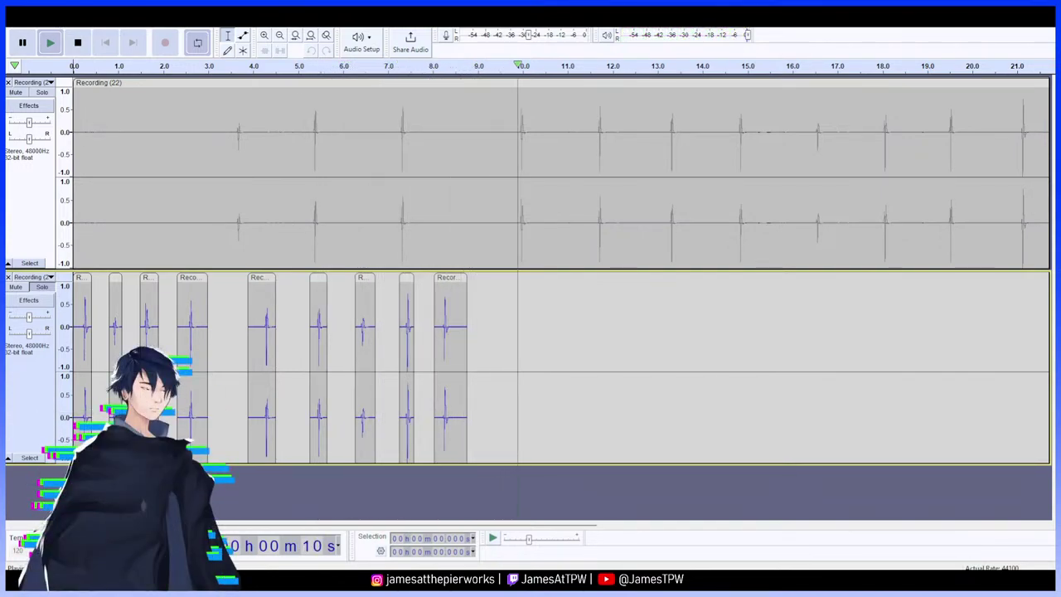
pyautogui.press('space')
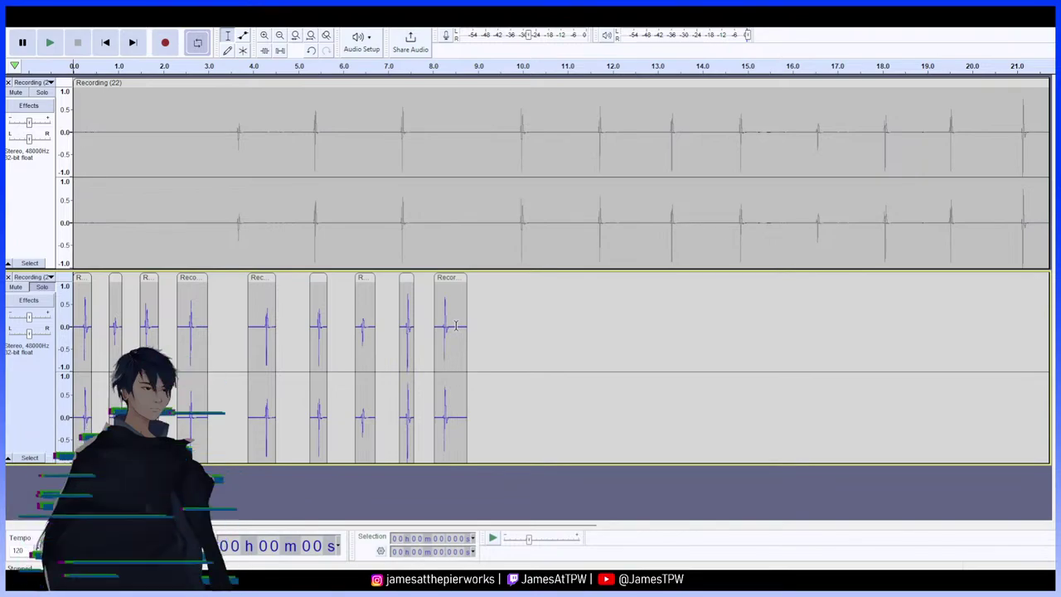
# Magnify the last copied click around the quiet stretch between about 8.5 and 8.7 s to examine its waveform
pyautogui.moveTo(454, 325); pyautogui.dragTo(463, 325)
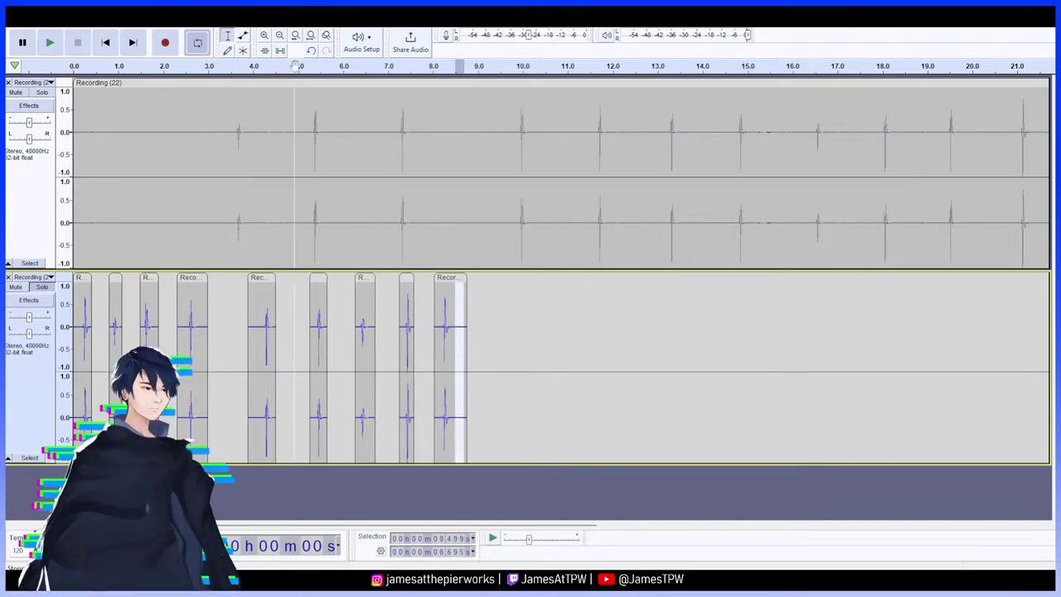
pyautogui.click(265, 37)
pyautogui.click(265, 38)
pyautogui.click(266, 37)
pyautogui.click(265, 37)
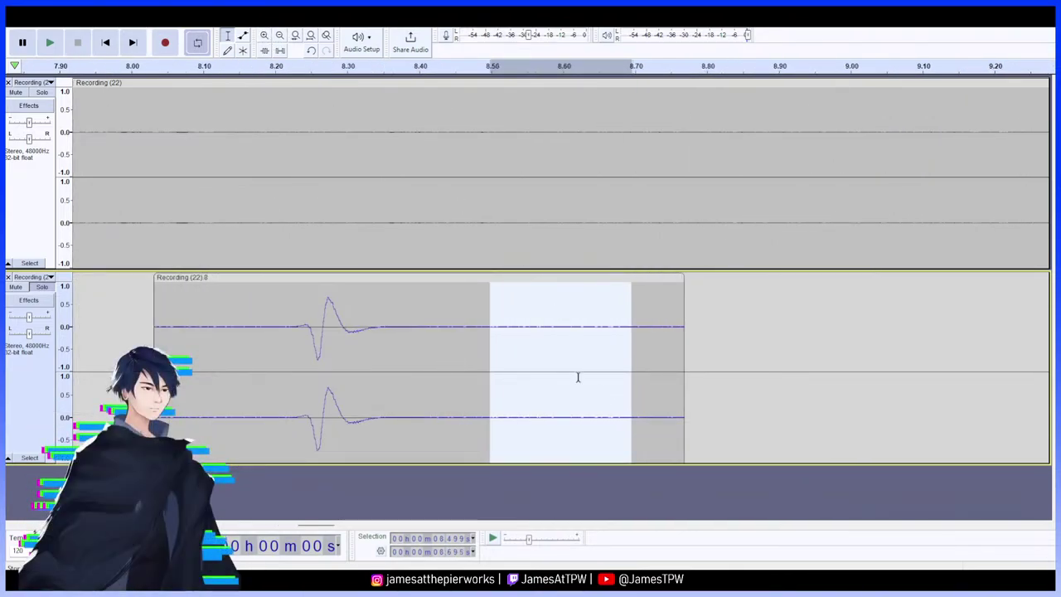
pyautogui.click(454, 331)
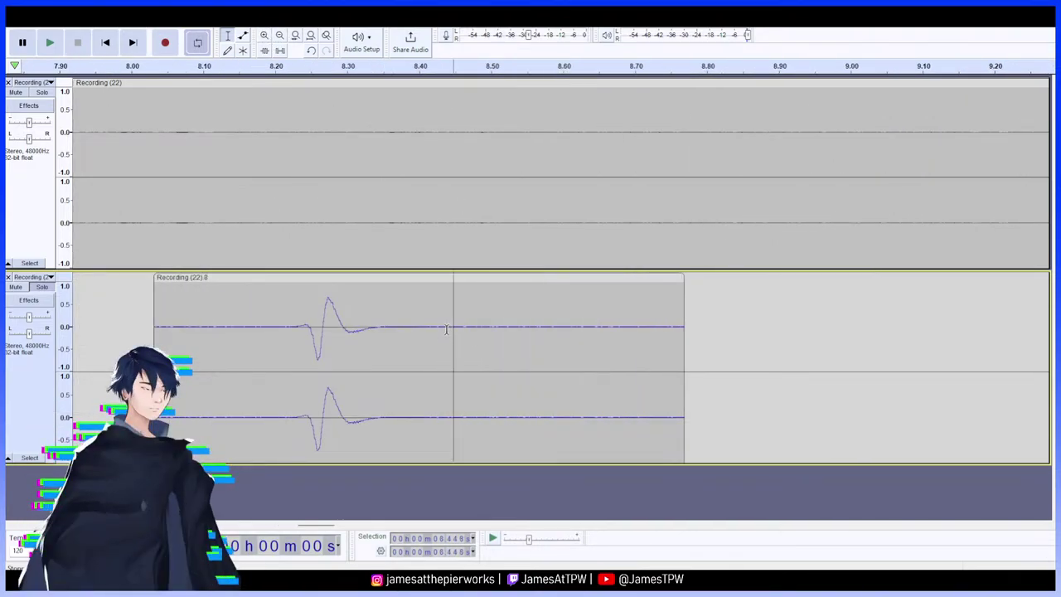
pyautogui.click(170, 68)
pyautogui.click(170, 68)
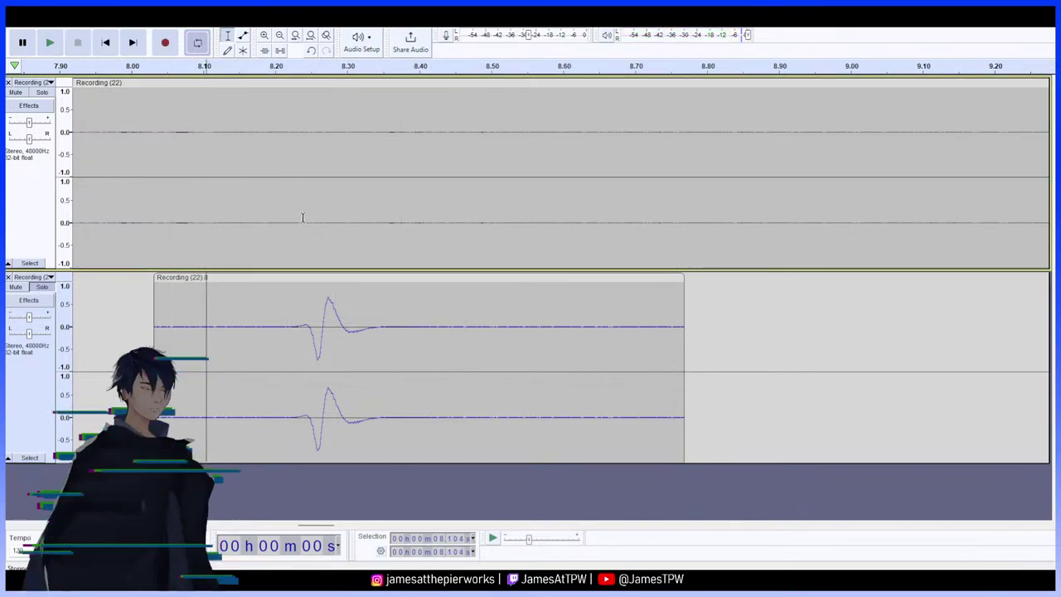
# Select the quiet stretches on either side of the last click's peak, and play the clip from about 8.14 s, pausing after it
pyautogui.click(185, 318)
pyautogui.moveTo(174, 322); pyautogui.dragTo(258, 345)
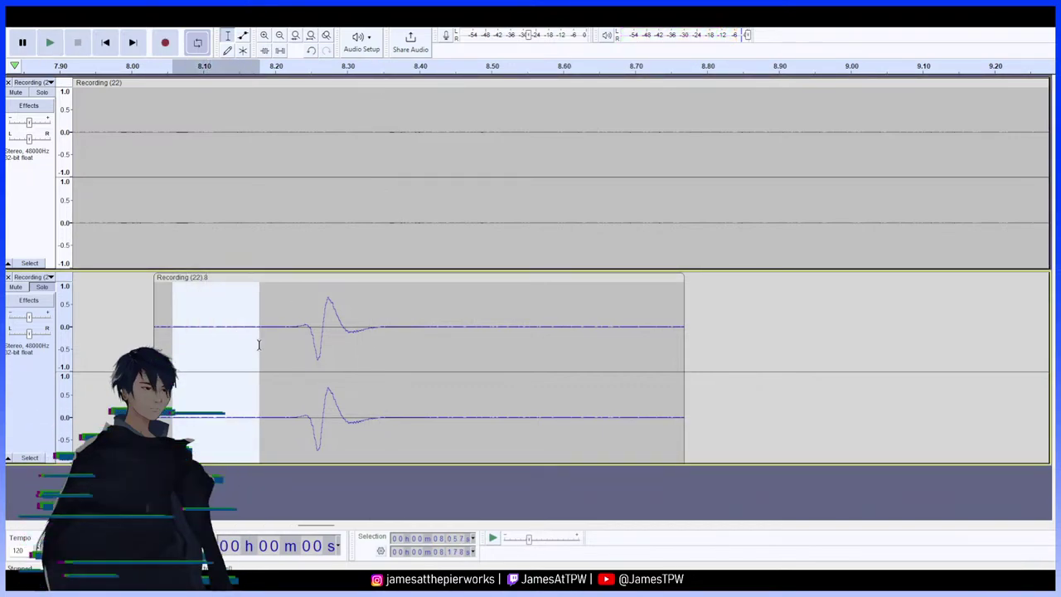
pyautogui.moveTo(594, 327); pyautogui.dragTo(432, 335)
pyautogui.click(231, 301)
pyautogui.click(50, 47)
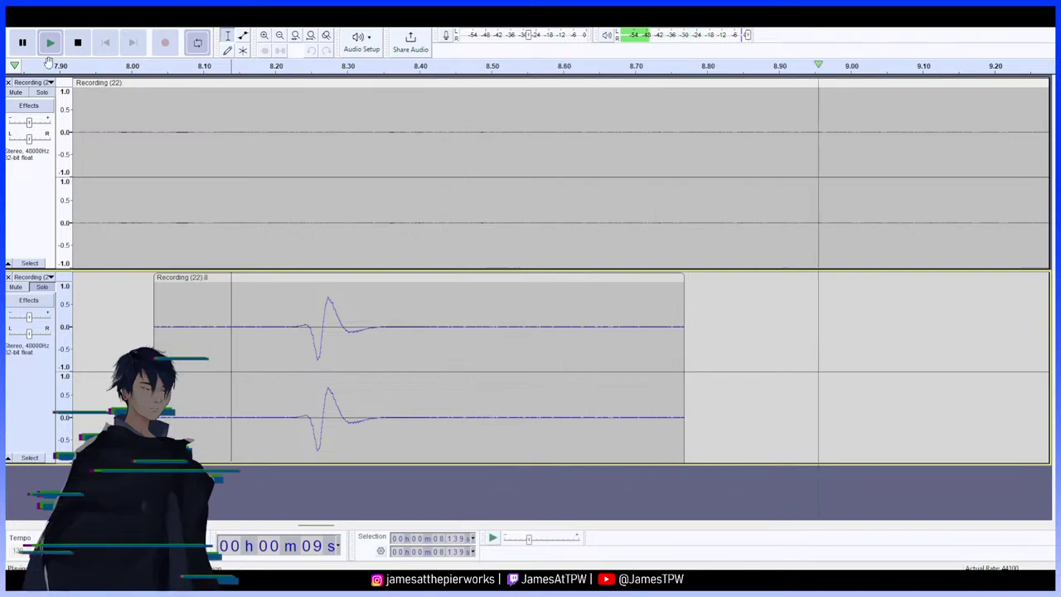
pyautogui.press('space')
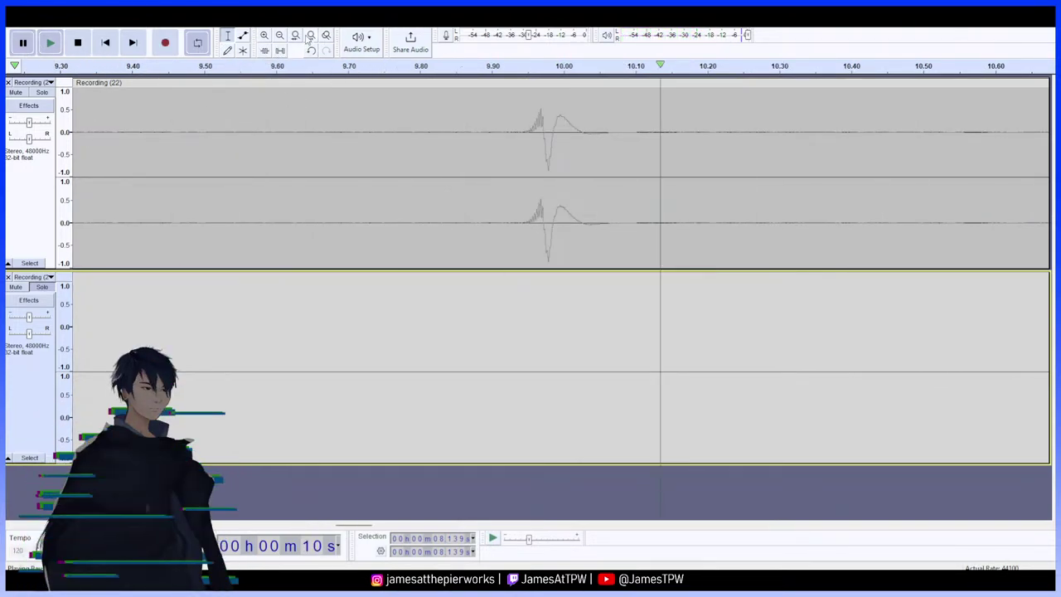
# Magnify the tail of the last copied click and select the quiet stretch from about 8.37 to 8.59 s
pyautogui.click(279, 36)
pyautogui.click(279, 36)
pyautogui.click(279, 36)
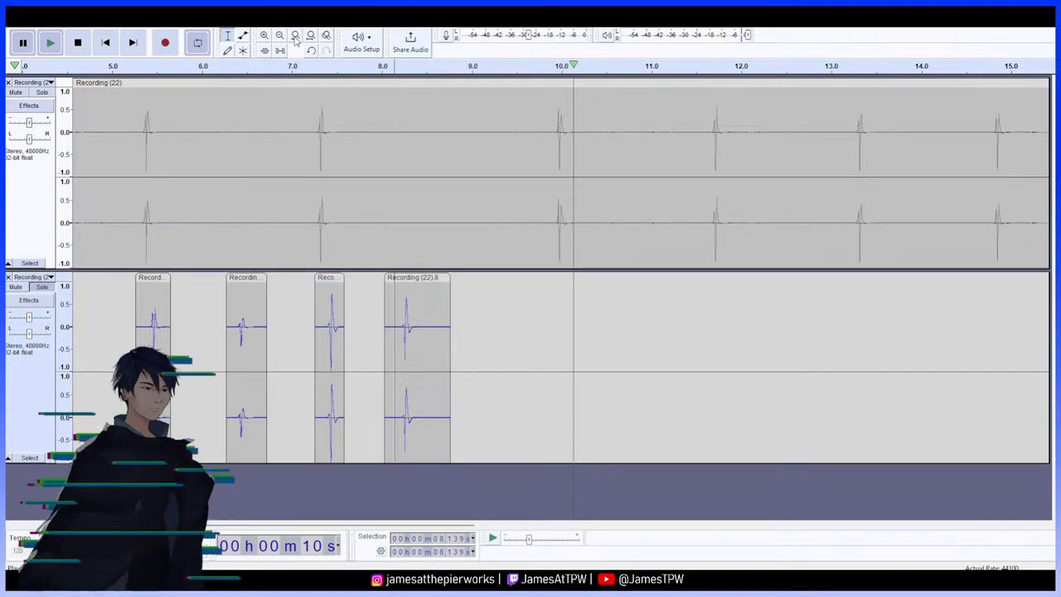
pyautogui.click(422, 325)
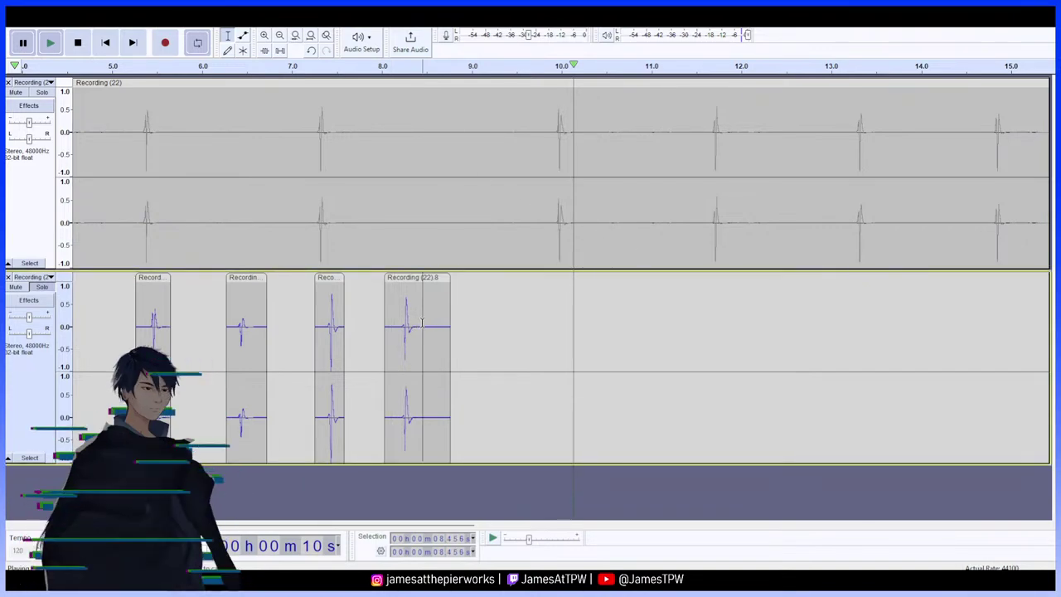
pyautogui.click(262, 36)
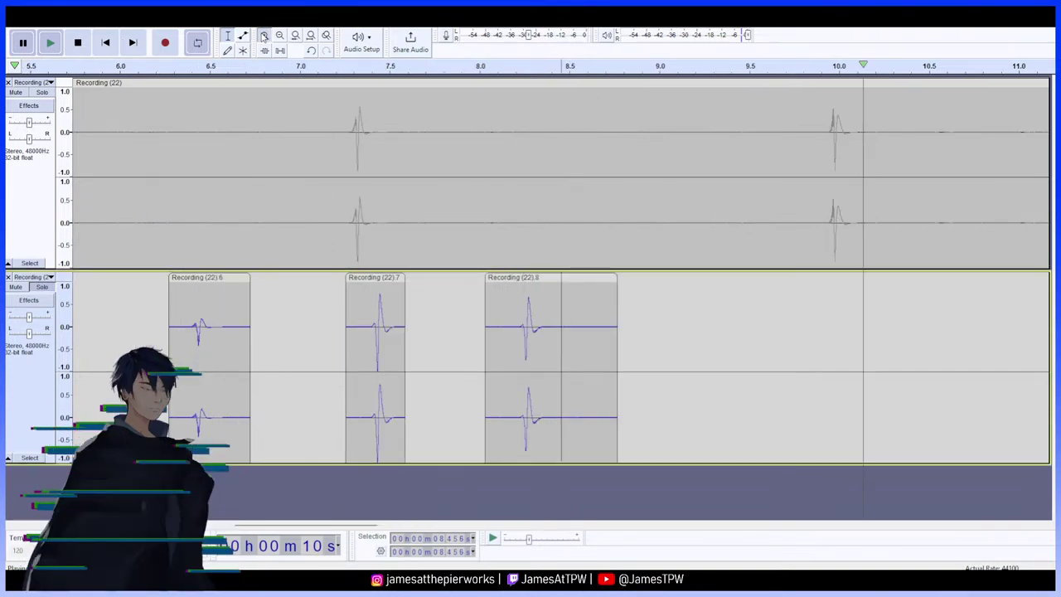
pyautogui.click(263, 37)
pyautogui.click(262, 37)
pyautogui.click(263, 37)
pyautogui.click(263, 36)
pyautogui.moveTo(320, 306); pyautogui.dragTo(957, 331)
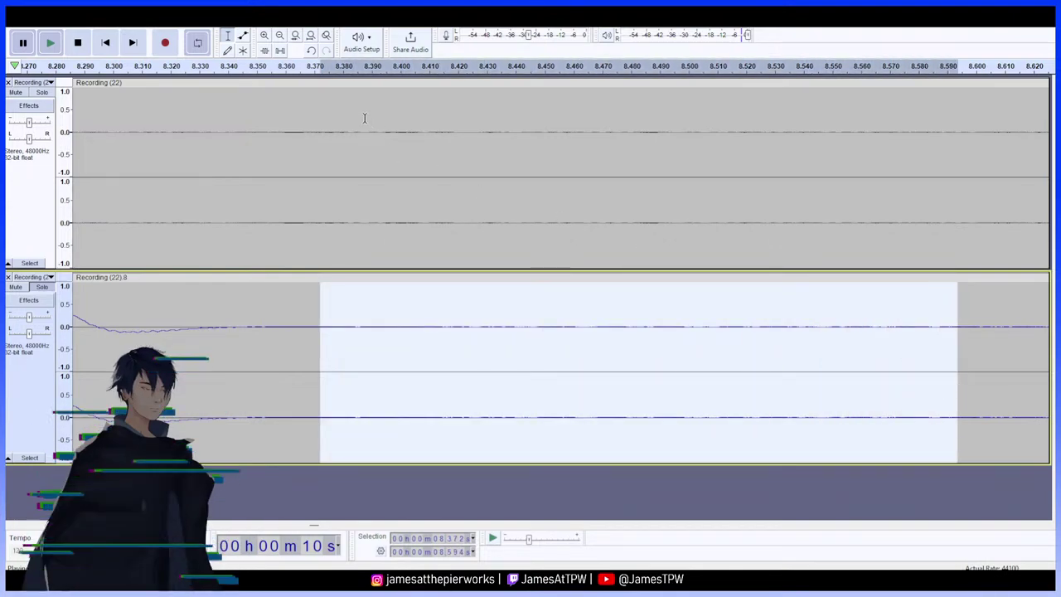
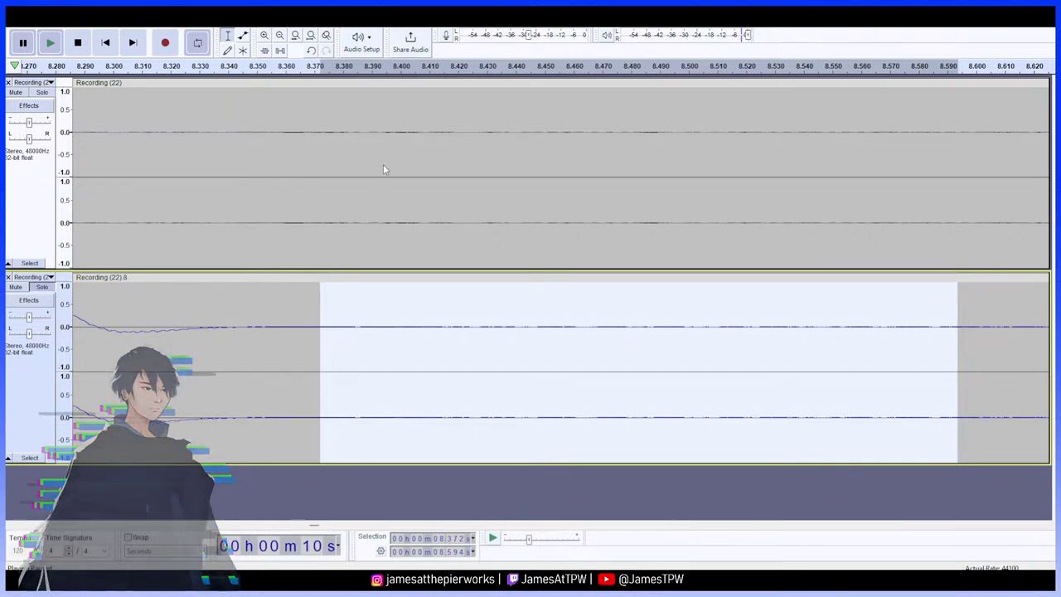
# Stop playback and place the cursor at about 8.39 s in the last copied clip
pyautogui.press('space')
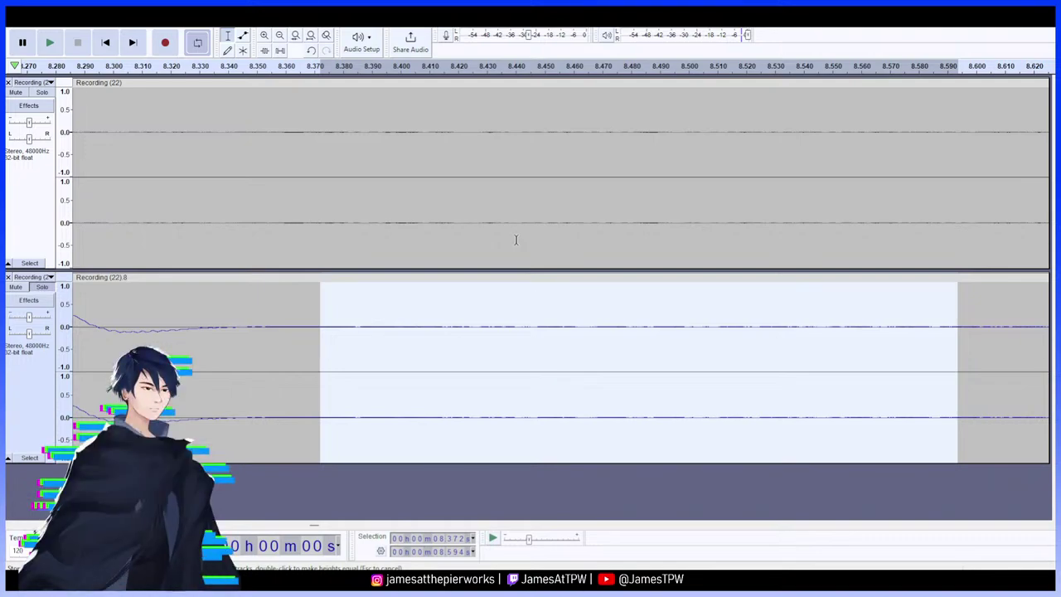
pyautogui.doubleClick(329, 359)
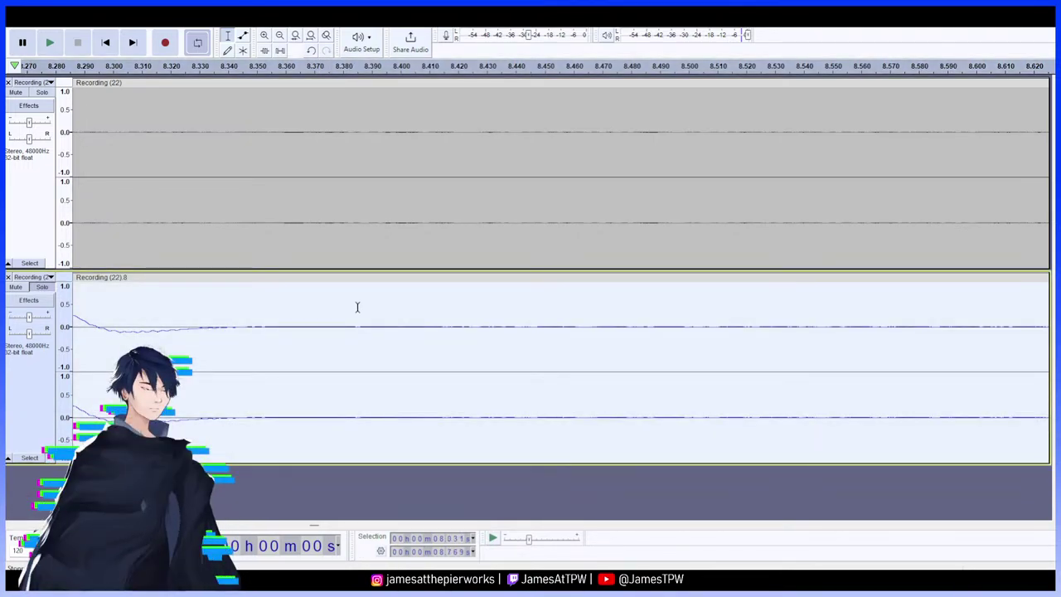
pyautogui.click(357, 307)
pyautogui.click(283, 38)
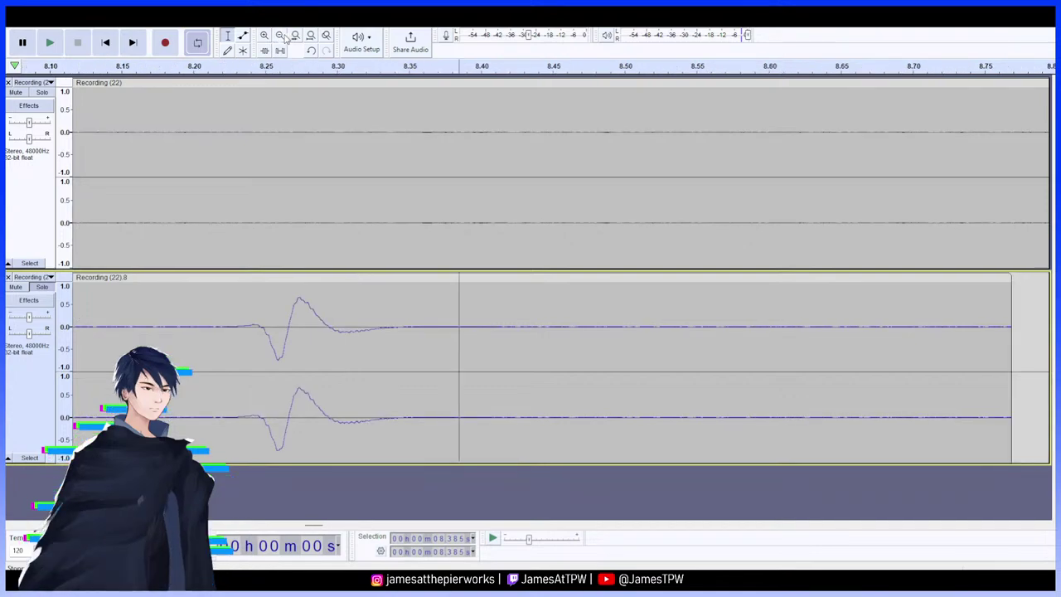
# Select the last copied click from about 8.01 to 8.79 s, place the cursor at about 8.06 s and play from there
pyautogui.click(282, 38)
pyautogui.click(282, 38)
pyautogui.moveTo(681, 323); pyautogui.dragTo(402, 326)
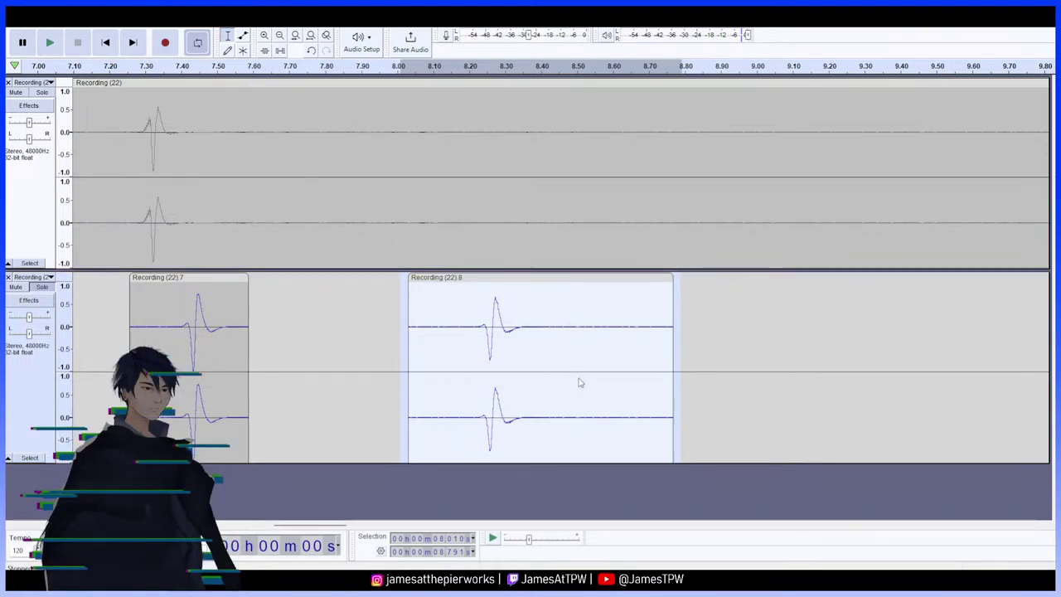
pyautogui.click(418, 305)
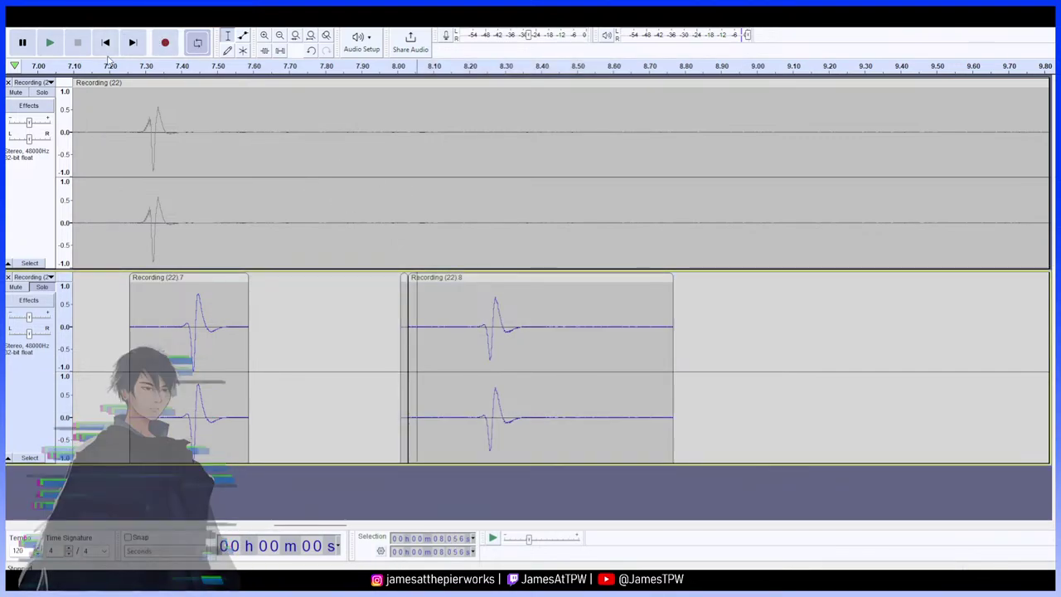
pyautogui.click(50, 44)
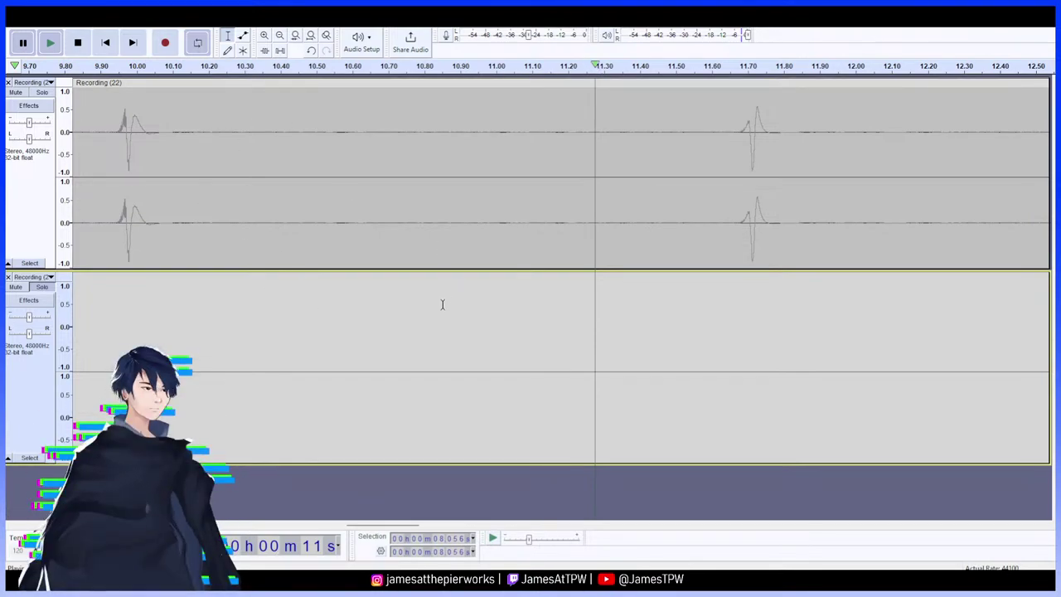
# Remove the original recording track and fit the collected click clips in view, with the cursor at about 2.85 s
pyautogui.hotkey('ctrl', 'z')
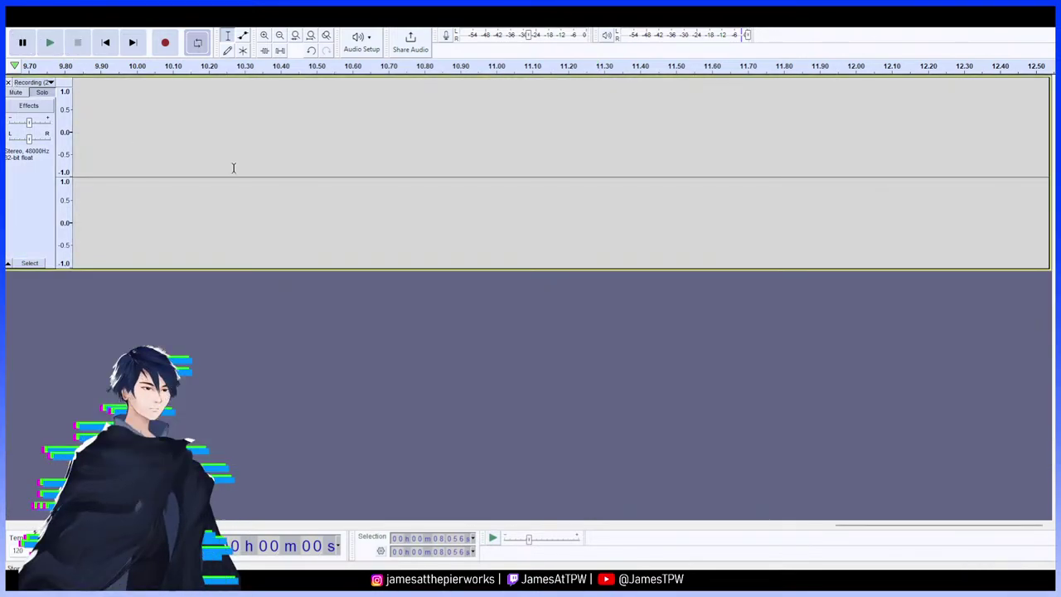
pyautogui.click(279, 36)
pyautogui.click(280, 36)
pyautogui.click(279, 37)
pyautogui.click(280, 37)
pyautogui.click(279, 37)
pyautogui.click(279, 36)
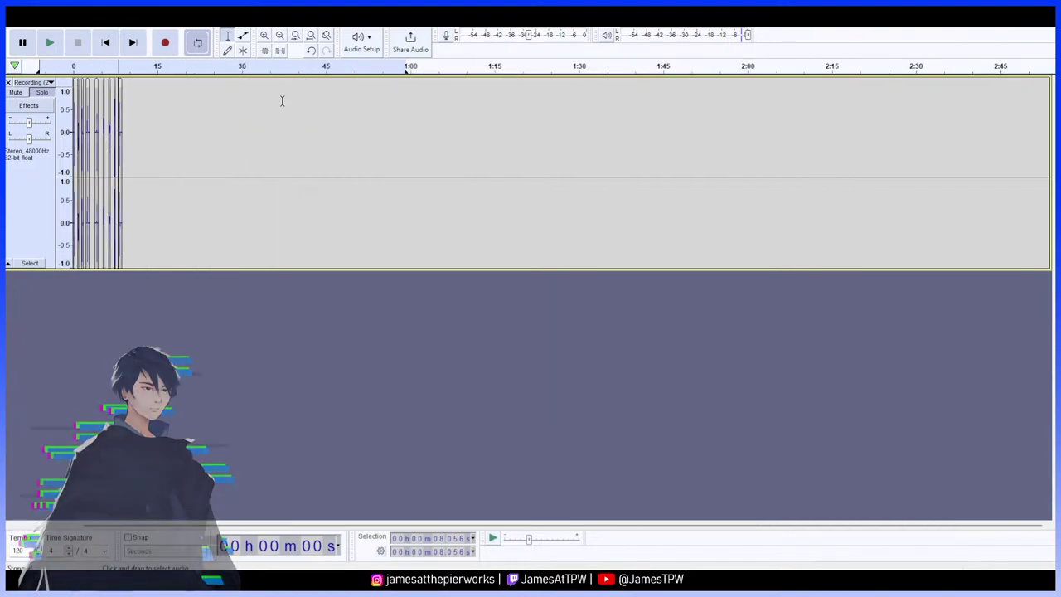
pyautogui.click(264, 36)
pyautogui.click(267, 39)
pyautogui.click(267, 40)
pyautogui.click(267, 40)
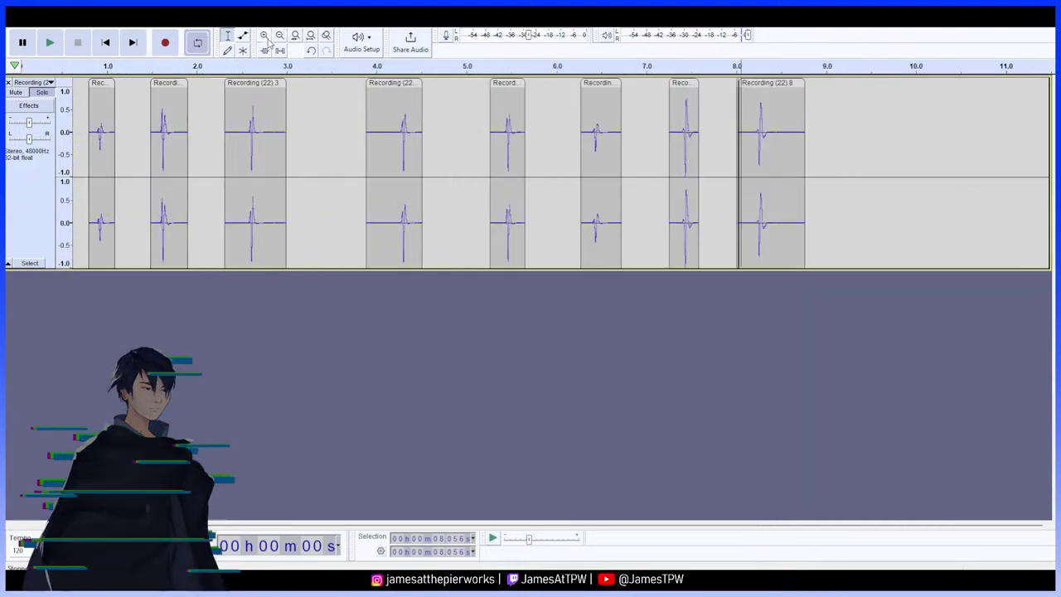
pyautogui.click(273, 187)
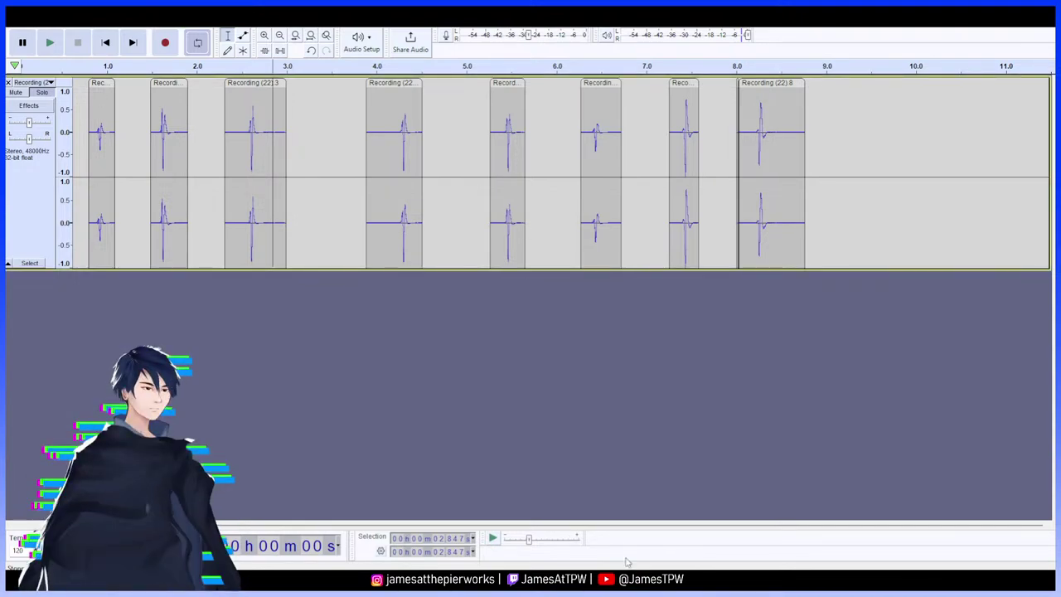
# Remove the track of collected clicks and play the new recording from the start, pausing at about 2:26
pyautogui.click(8, 84)
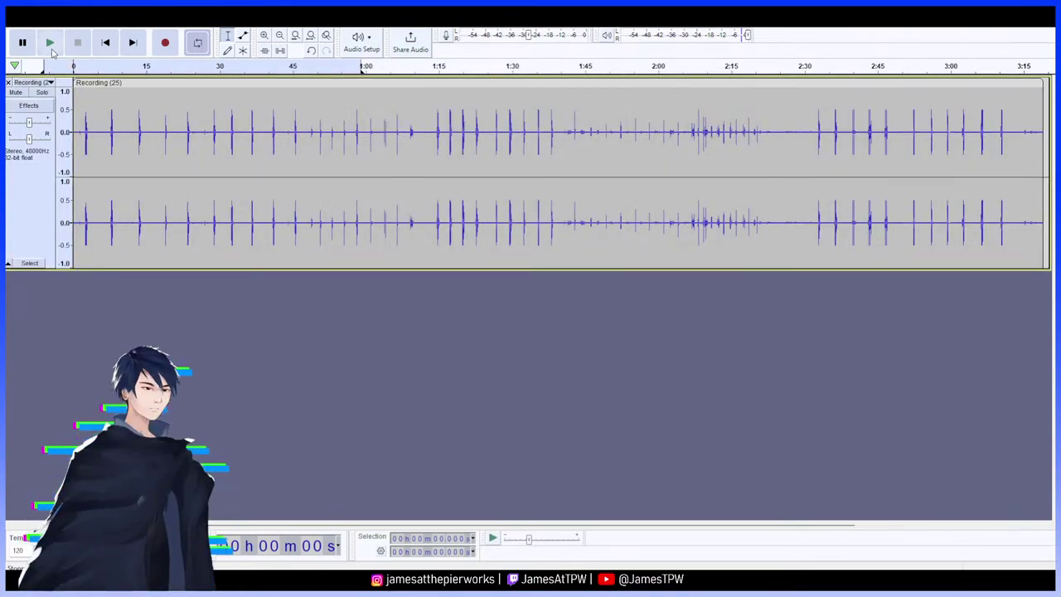
pyautogui.click(52, 52)
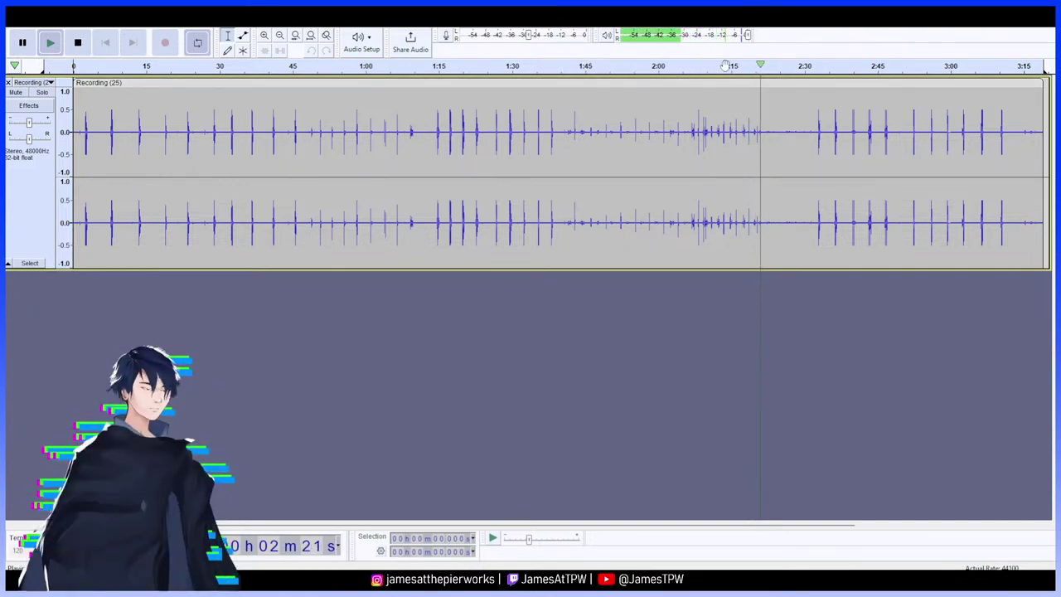
pyautogui.click(32, 50)
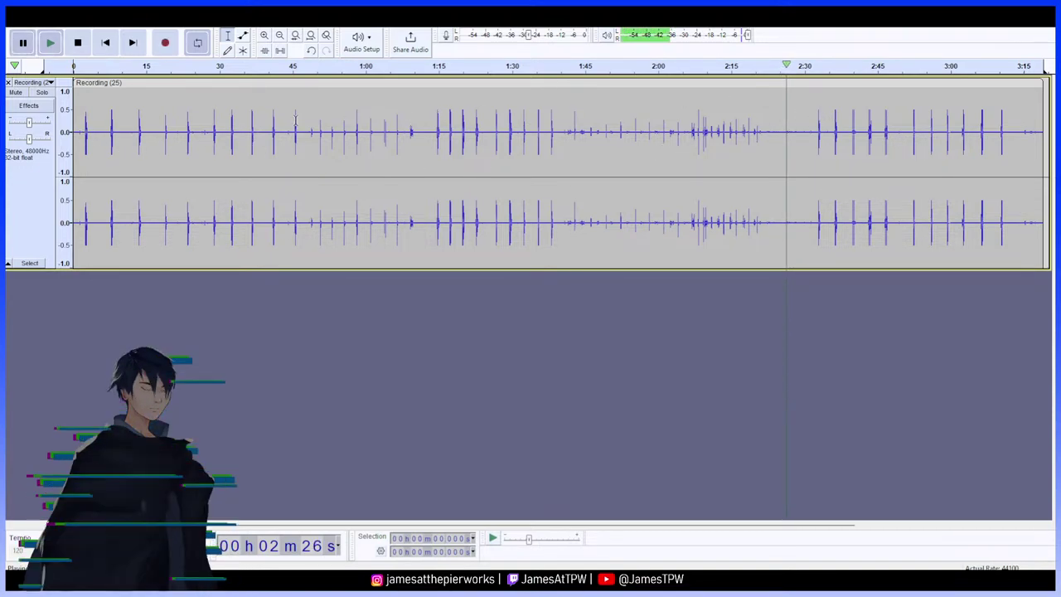
# Replay the new recording's opening to about 5 s, place the cursor at about 10.2 s and listen from there to about 33 s
pyautogui.click(53, 48)
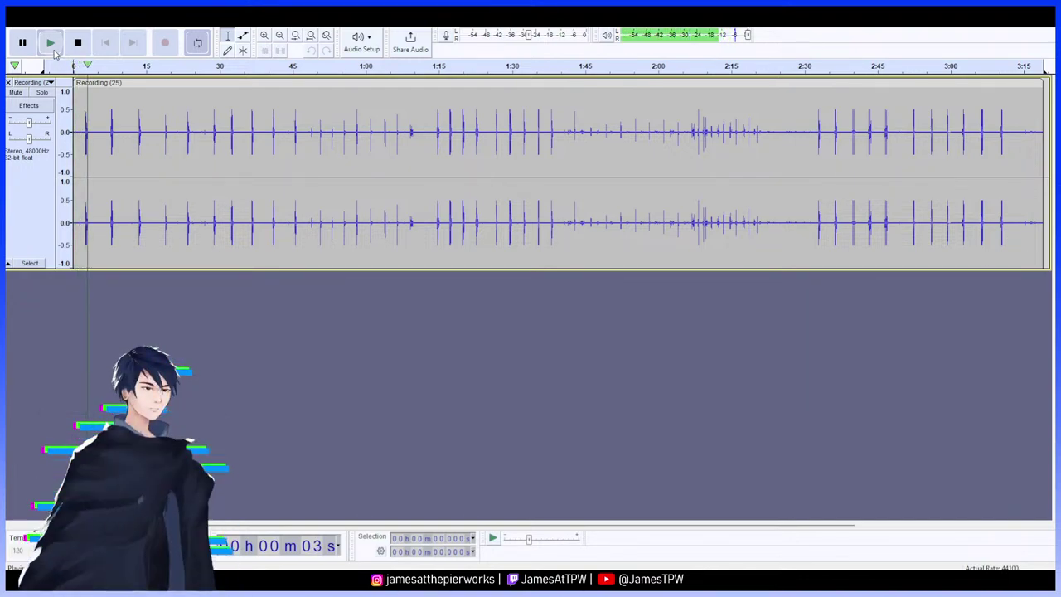
pyautogui.press('space')
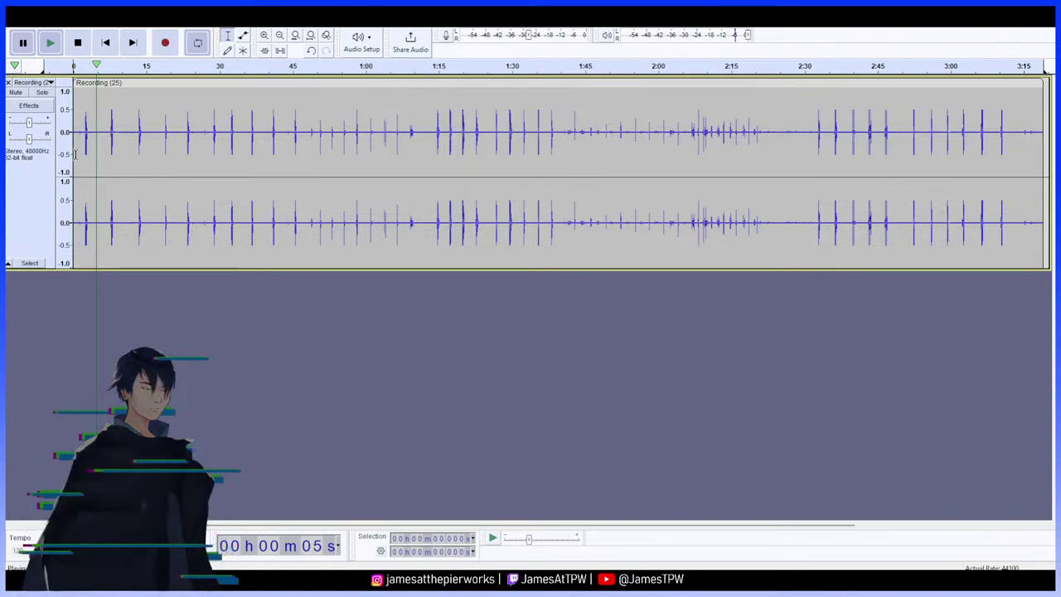
pyautogui.click(424, 140)
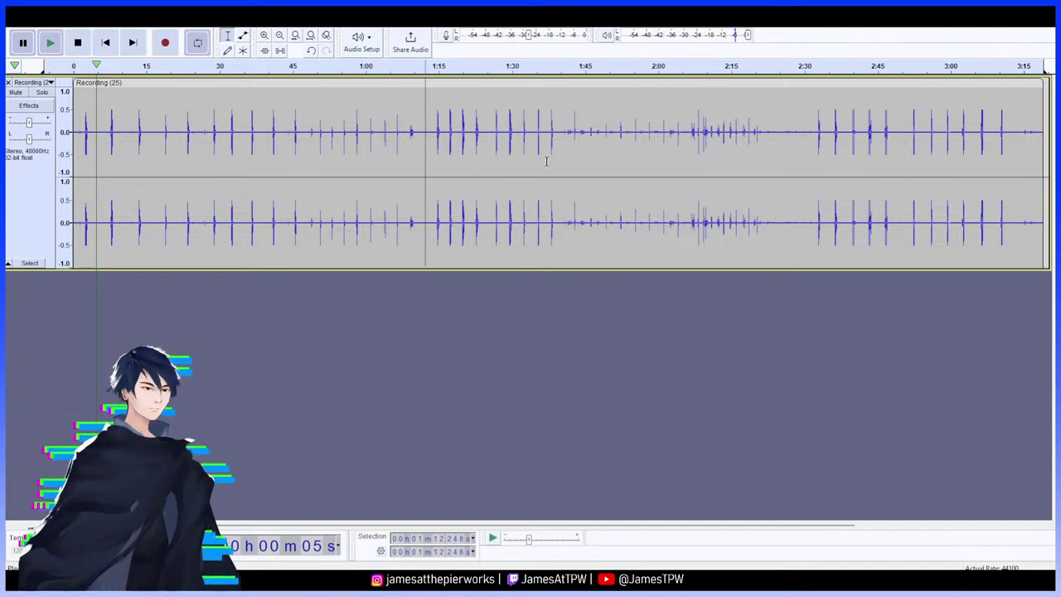
pyautogui.click(132, 133)
pyautogui.click(189, 129)
pyautogui.click(208, 126)
pyautogui.click(122, 125)
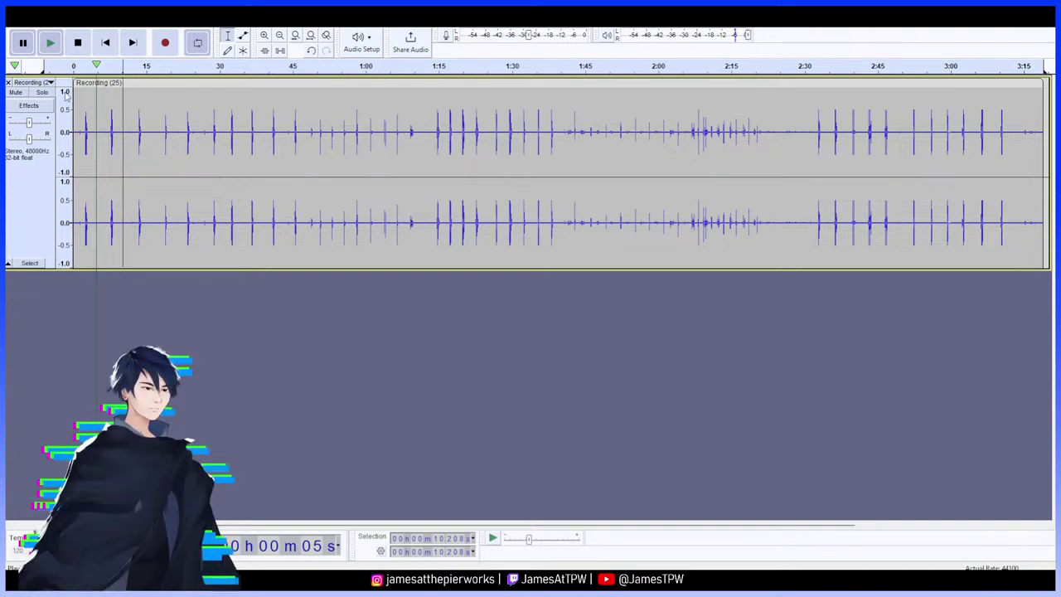
pyautogui.click(50, 43)
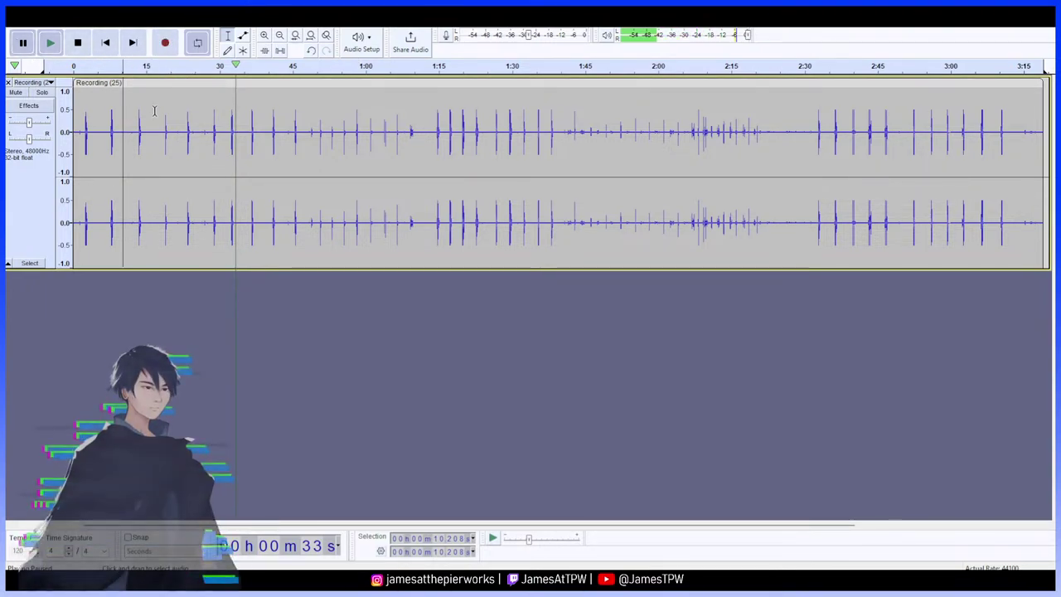
# Select the quiet stretch between the second and third clicks, from about 8.94 to 11.67 s, and stop playback
pyautogui.click(264, 37)
pyautogui.click(264, 37)
pyautogui.click(264, 36)
pyautogui.click(264, 36)
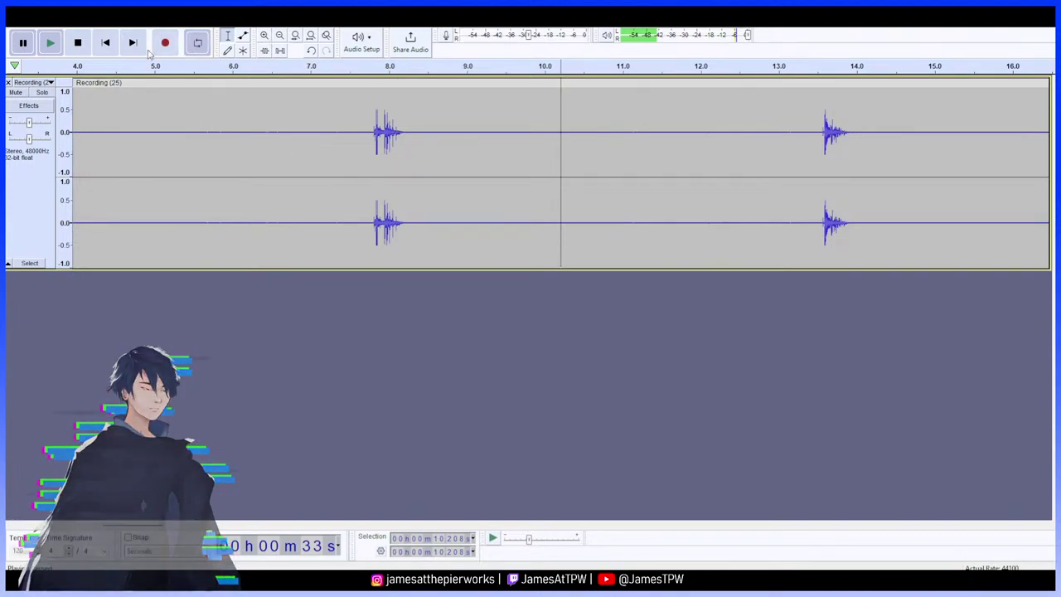
pyautogui.click(266, 38)
pyautogui.click(266, 38)
pyautogui.moveTo(166, 123); pyautogui.dragTo(1015, 205)
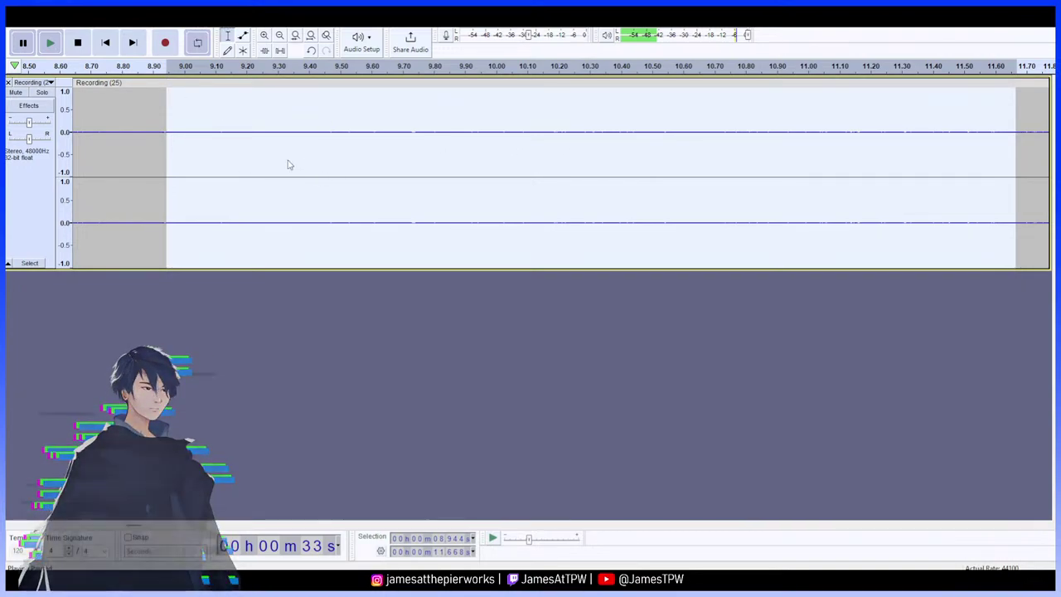
pyautogui.press('space')
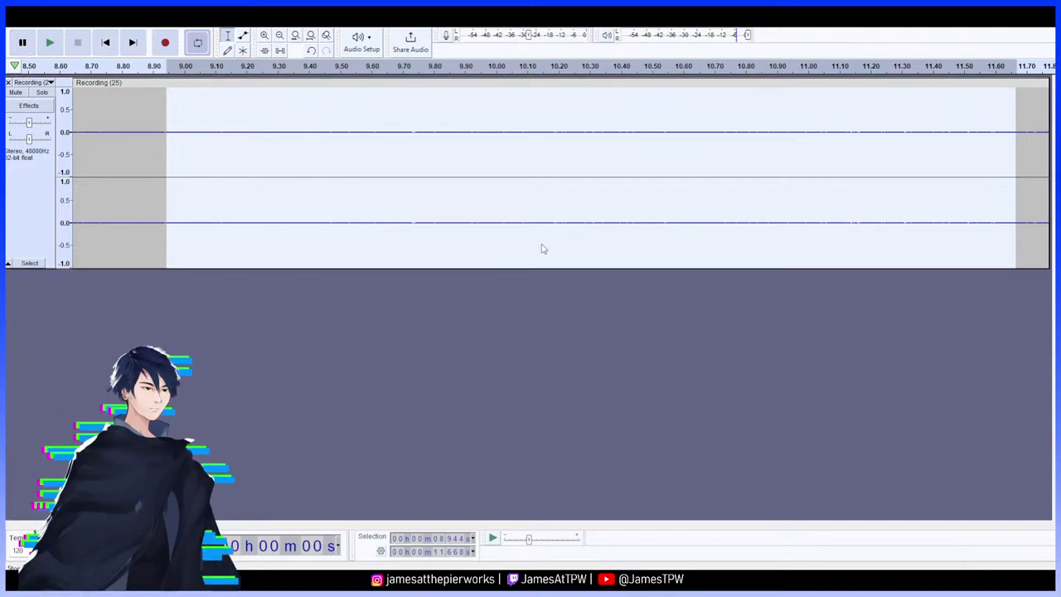
# Select the entire new recording, from 0 to about 3:19.05
pyautogui.click(279, 35)
pyautogui.click(280, 36)
pyautogui.click(279, 36)
pyautogui.click(279, 35)
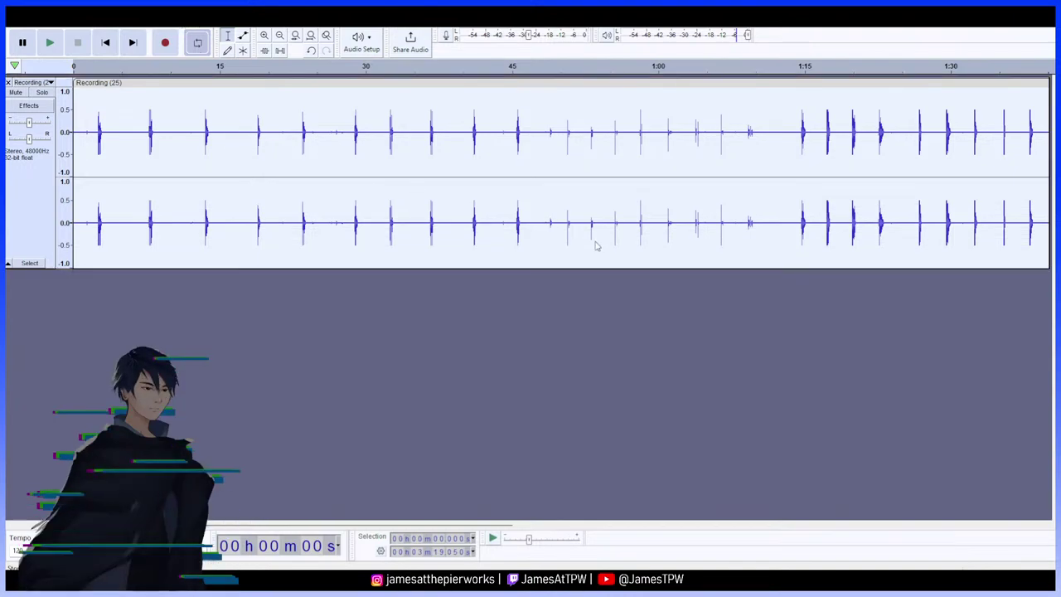
# Place the cursor at about 1.19 s and play past the first two clicks, stopping at about 9 s
pyautogui.click(85, 122)
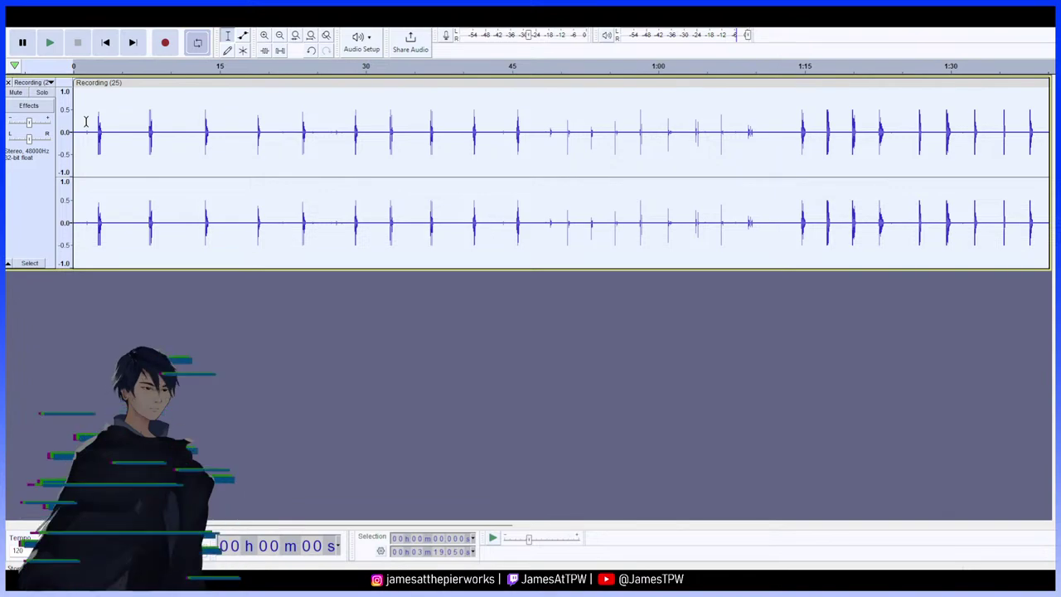
pyautogui.click(86, 135)
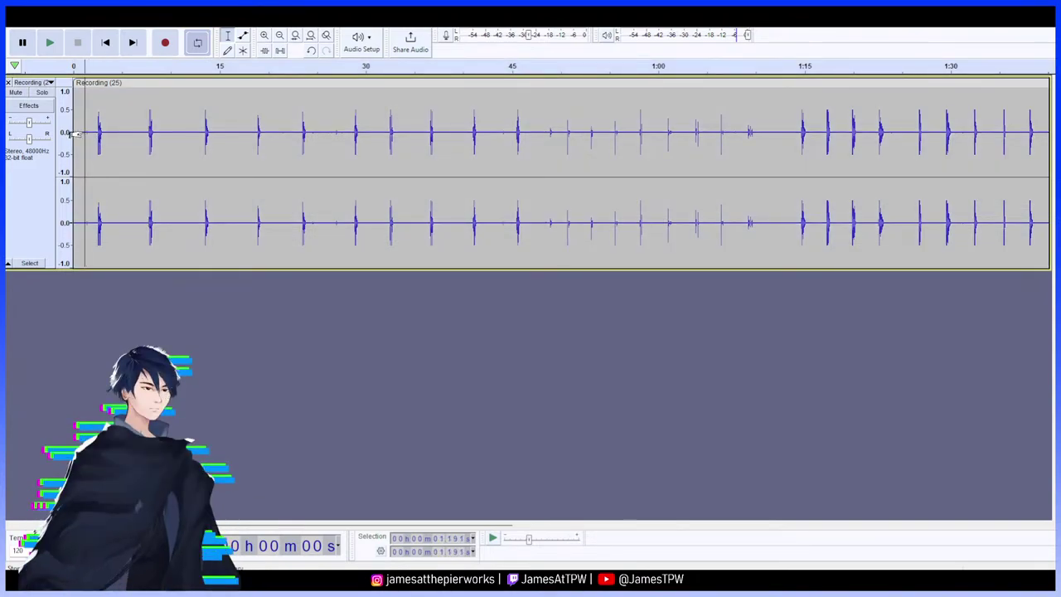
pyautogui.click(48, 48)
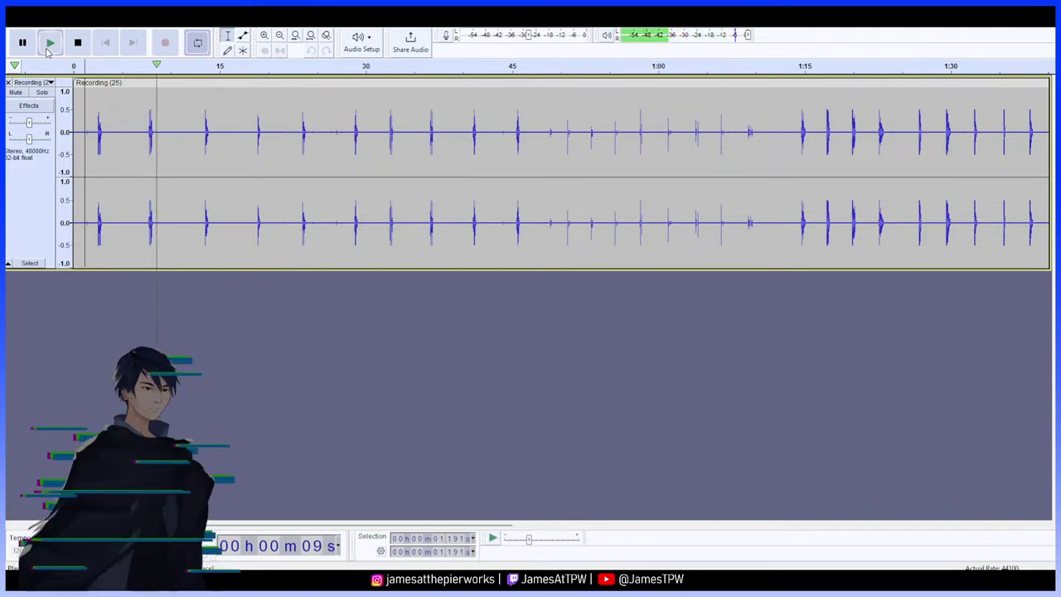
pyautogui.click(27, 46)
# Delete part of the quiet gap between the first two clicks and the opening 1.7 s of the recording
pyautogui.moveTo(135, 128); pyautogui.dragTo(64, 129)
pyautogui.press('Delete')
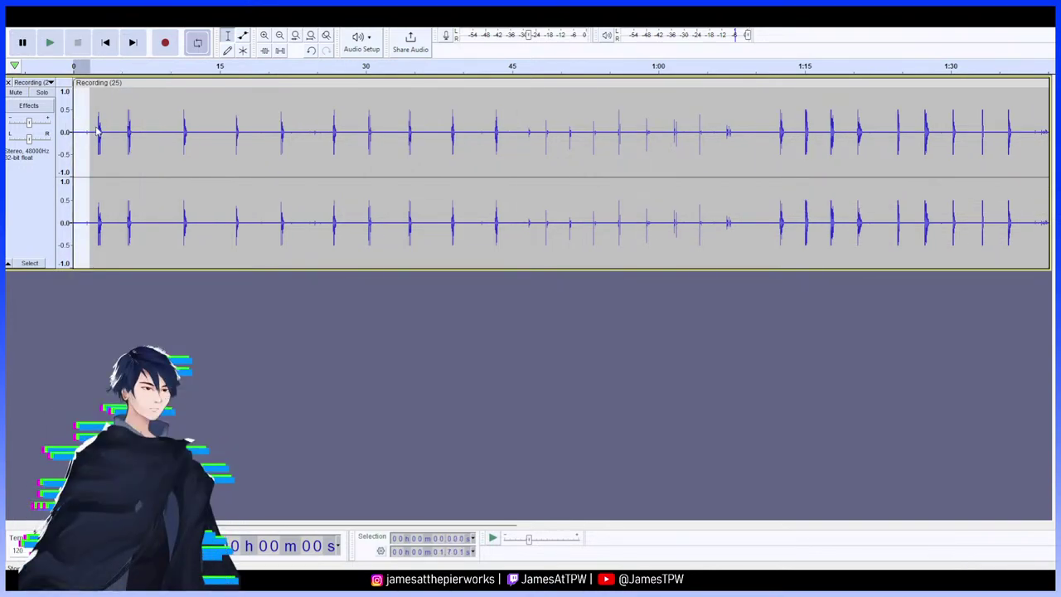
pyautogui.press('Delete')
# Play the opening and delete quiet stretches between the second and fifth clicks, ending with the one from about 12.82 to 13.61 s
pyautogui.press('space')
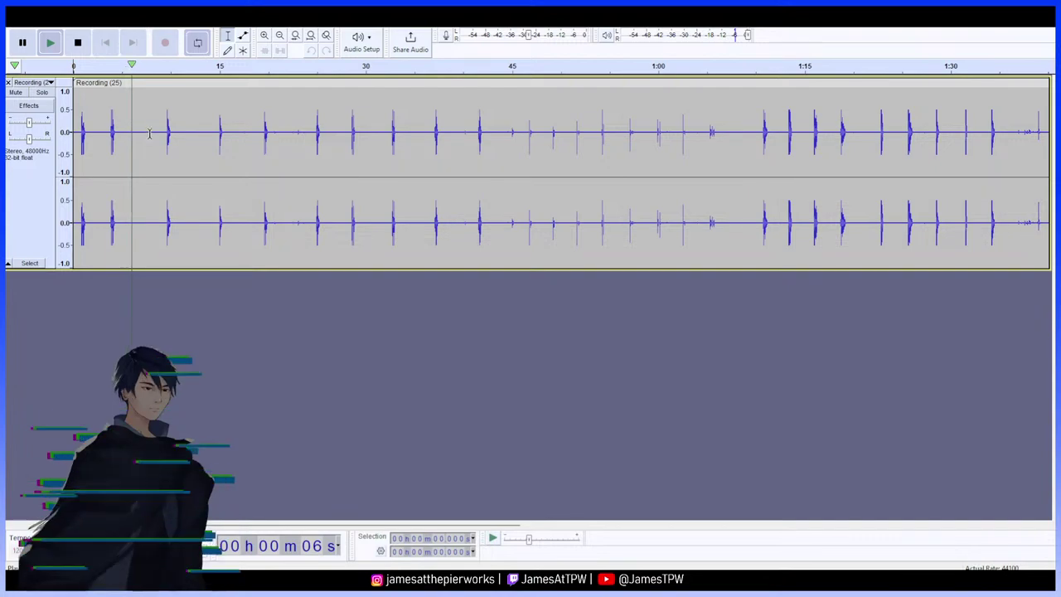
pyautogui.moveTo(129, 133); pyautogui.dragTo(154, 133)
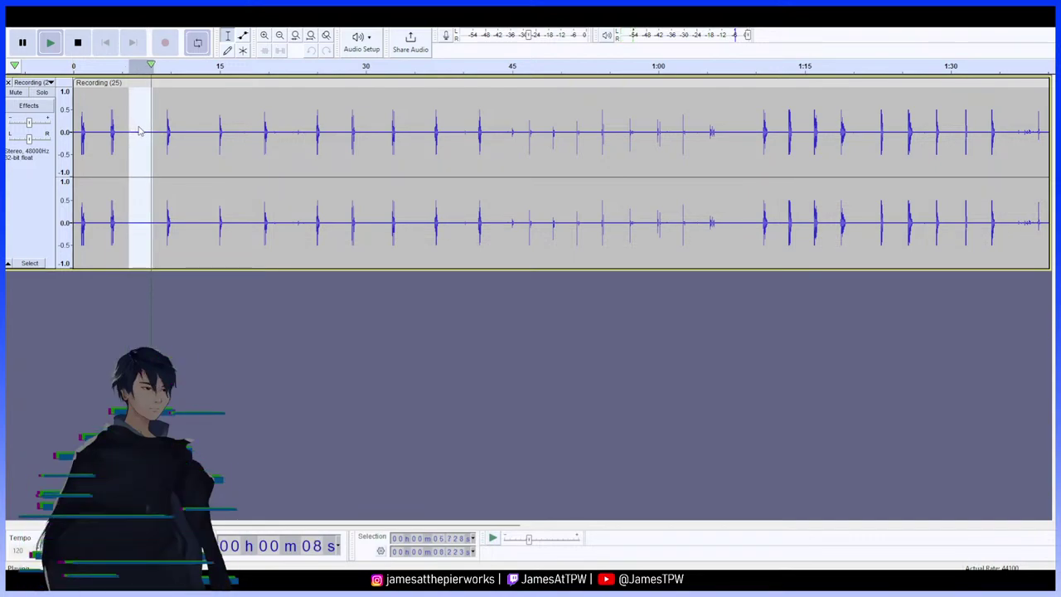
pyautogui.click(115, 131)
pyautogui.moveTo(153, 133); pyautogui.dragTo(200, 130)
pyautogui.press('Delete')
pyautogui.press('Delete')
pyautogui.press('Delete')
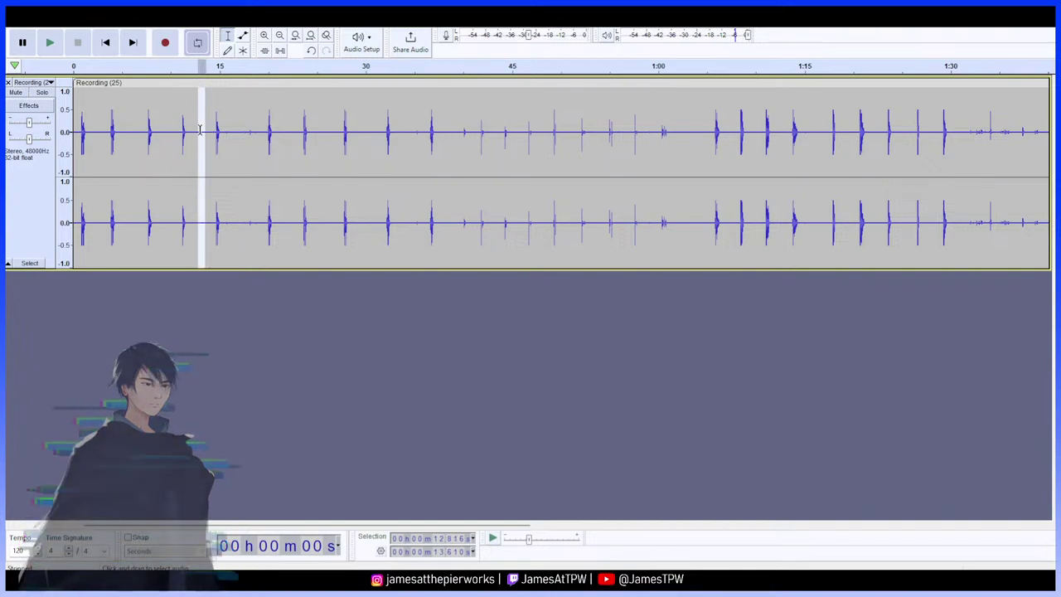
pyautogui.press('Delete')
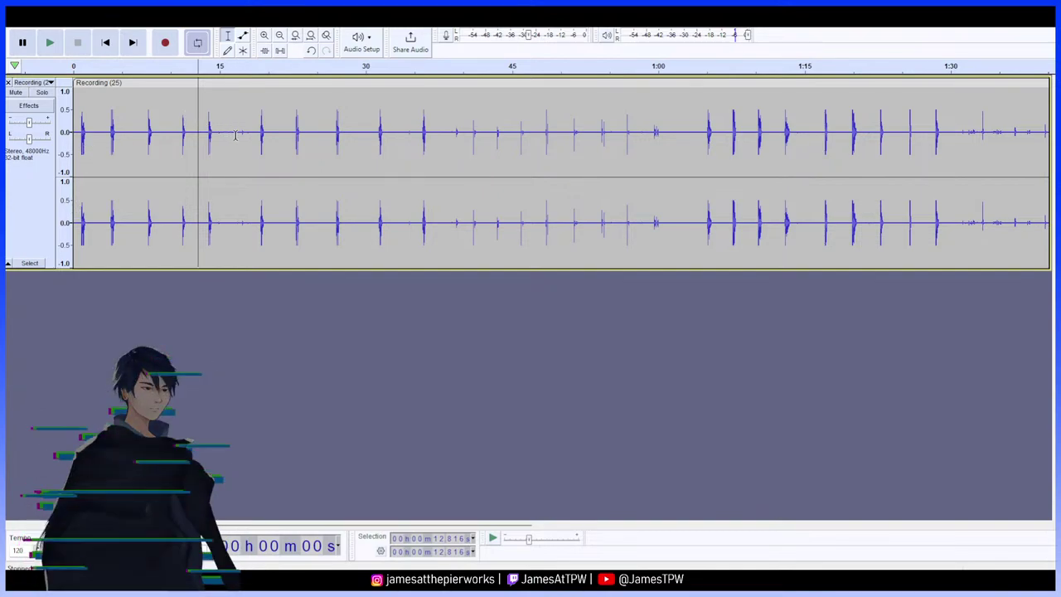
pyautogui.moveTo(254, 130); pyautogui.dragTo(217, 128)
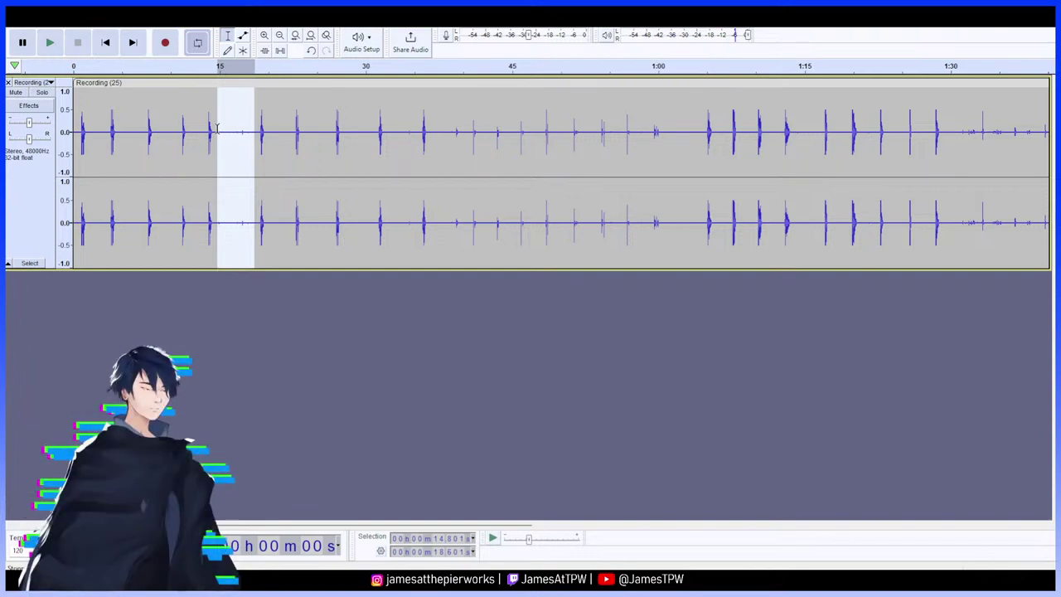
pyautogui.moveTo(217, 129); pyautogui.dragTo(231, 135)
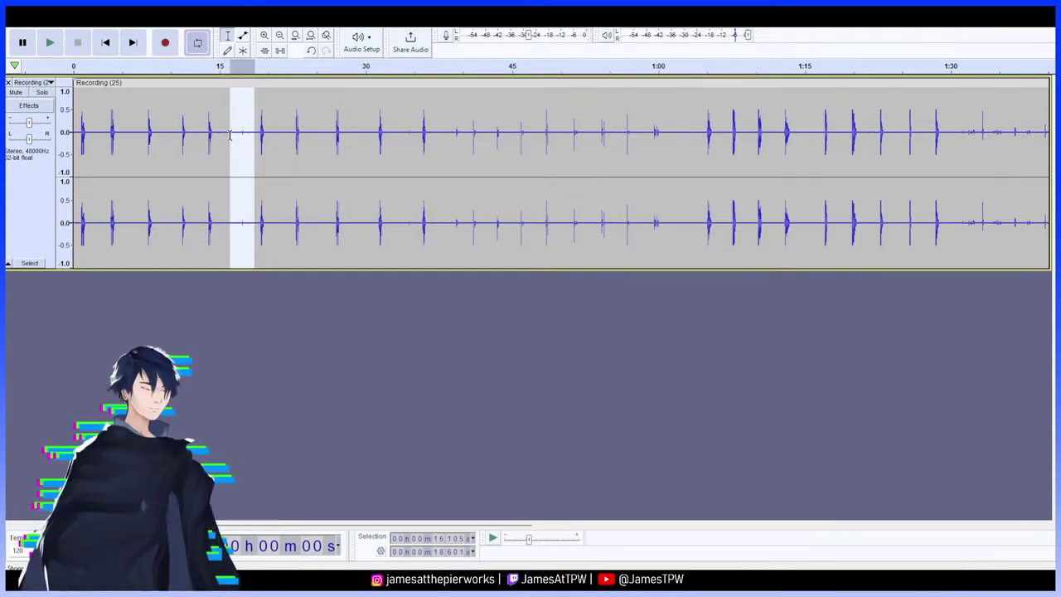
pyautogui.click(344, 135)
pyautogui.click(395, 142)
# Delete quiet stretches between the sixth and tenth clicks, starting at about 20.64 s, and the one from about 32.21 to 32.84 s
pyautogui.moveTo(287, 129); pyautogui.dragTo(274, 127)
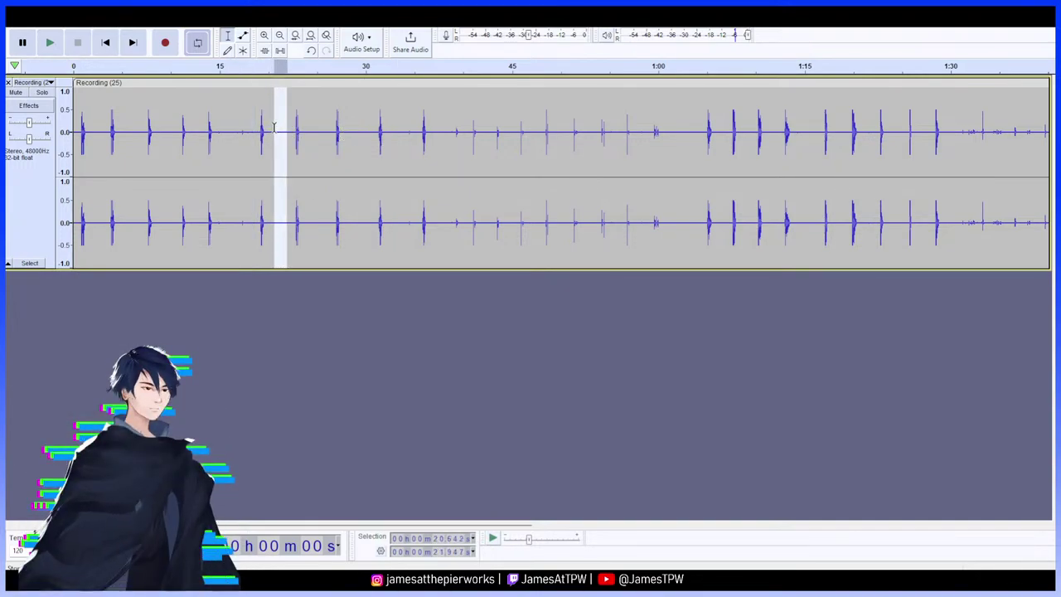
pyautogui.press('Delete')
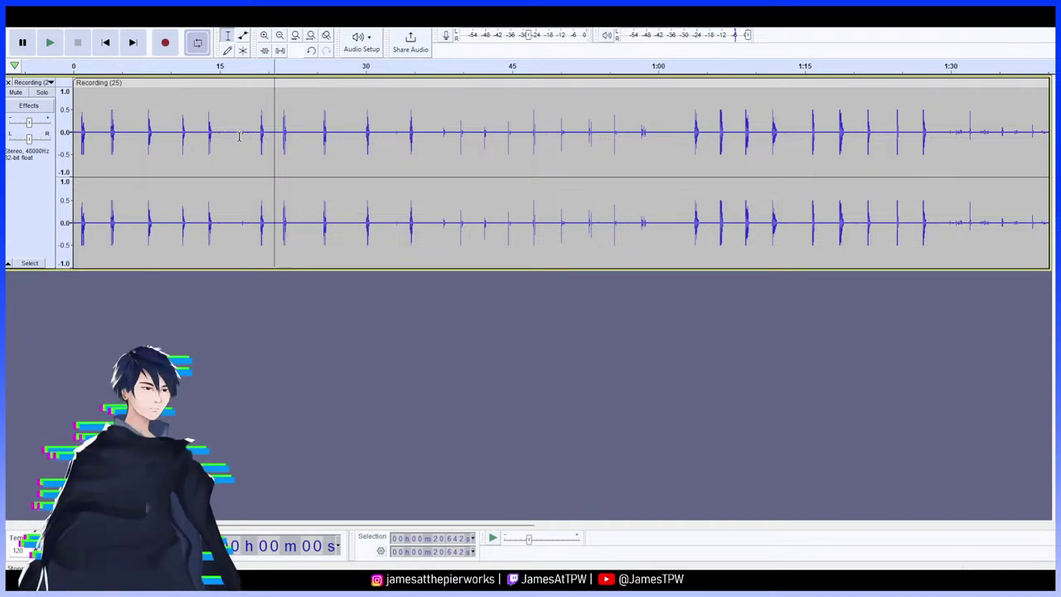
pyautogui.moveTo(313, 133); pyautogui.dragTo(386, 126)
pyautogui.press('Delete')
pyautogui.press('Delete')
pyautogui.press('Delete')
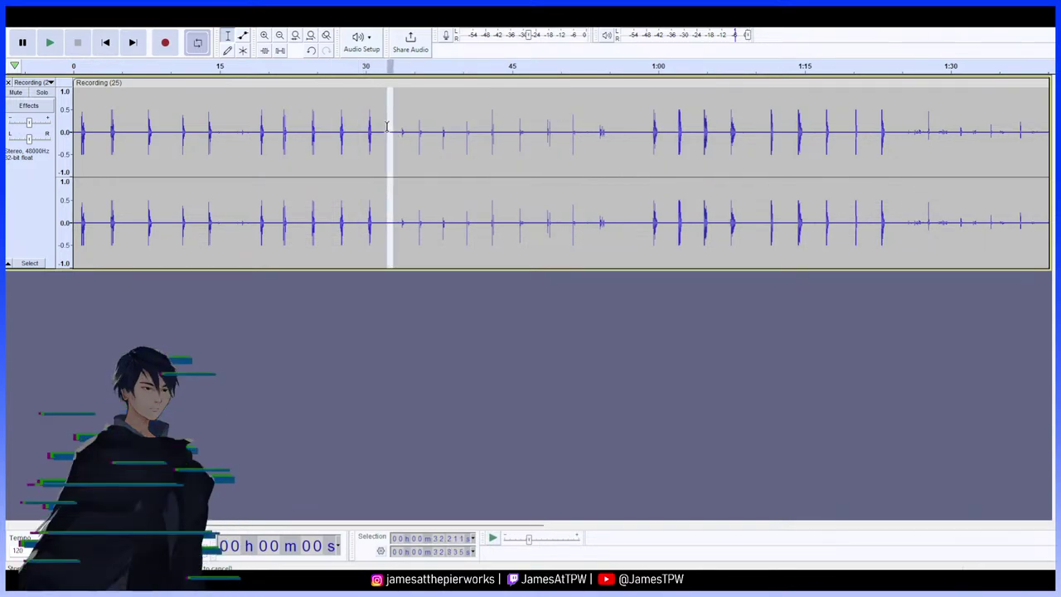
pyautogui.press('Delete')
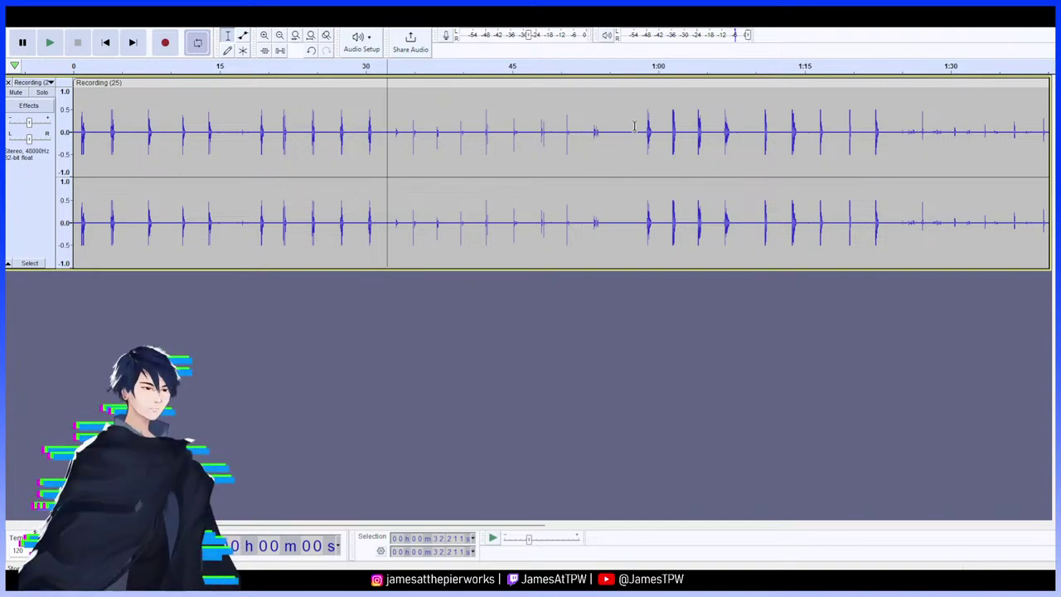
# Play the faint clicks from about 32.2 s and pause at about 38 s
pyautogui.click(50, 43)
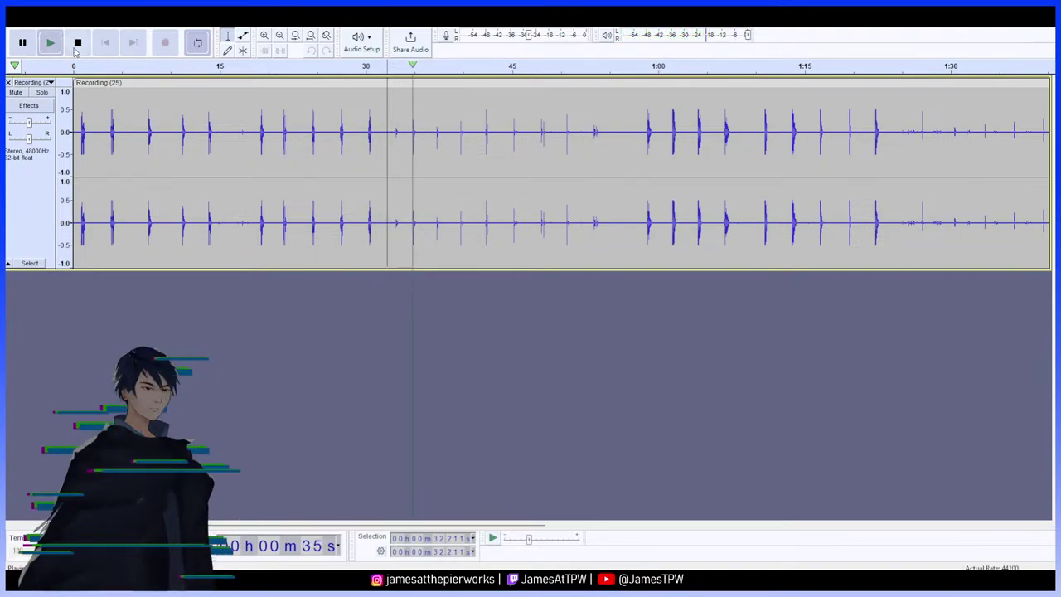
pyautogui.click(23, 43)
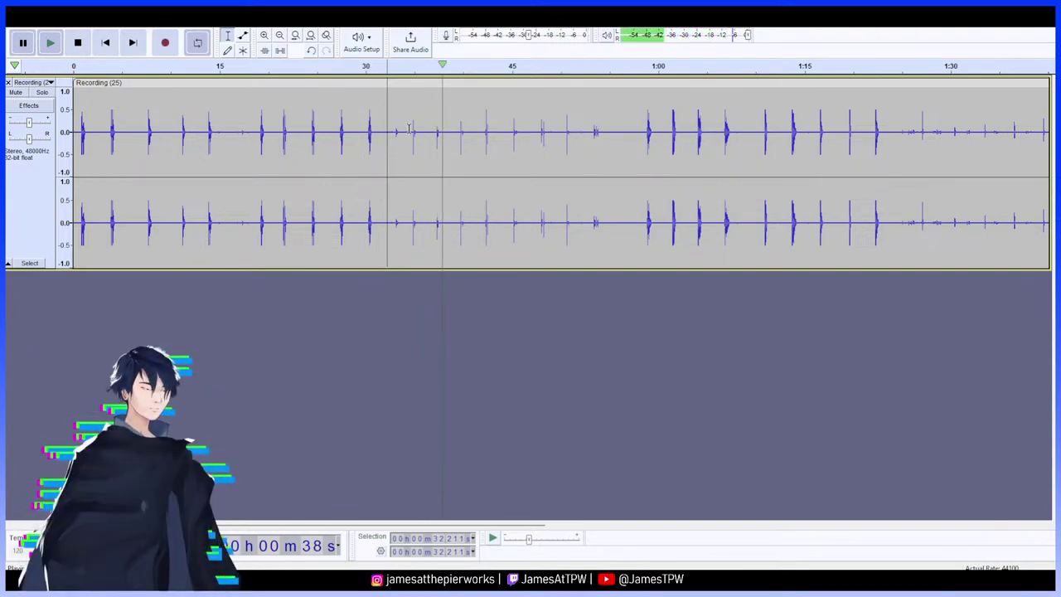
# Delete the weak click after the tenth click, starting at about 32.15 s, and the quiet stretch from about 33.35 to 34.54 s
pyautogui.moveTo(408, 129); pyautogui.dragTo(387, 129)
pyautogui.press('Delete')
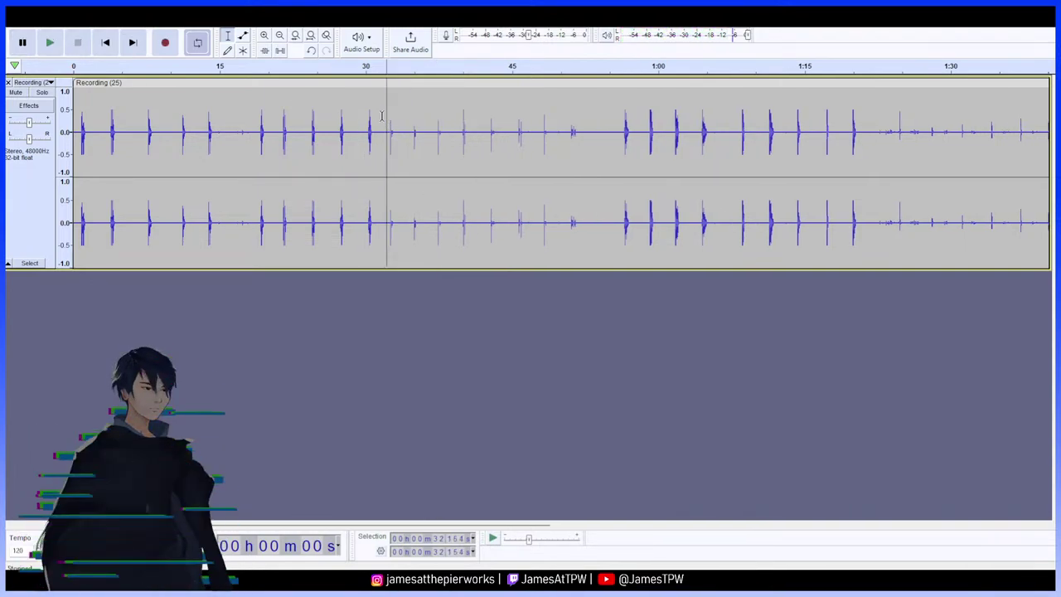
pyautogui.click(52, 43)
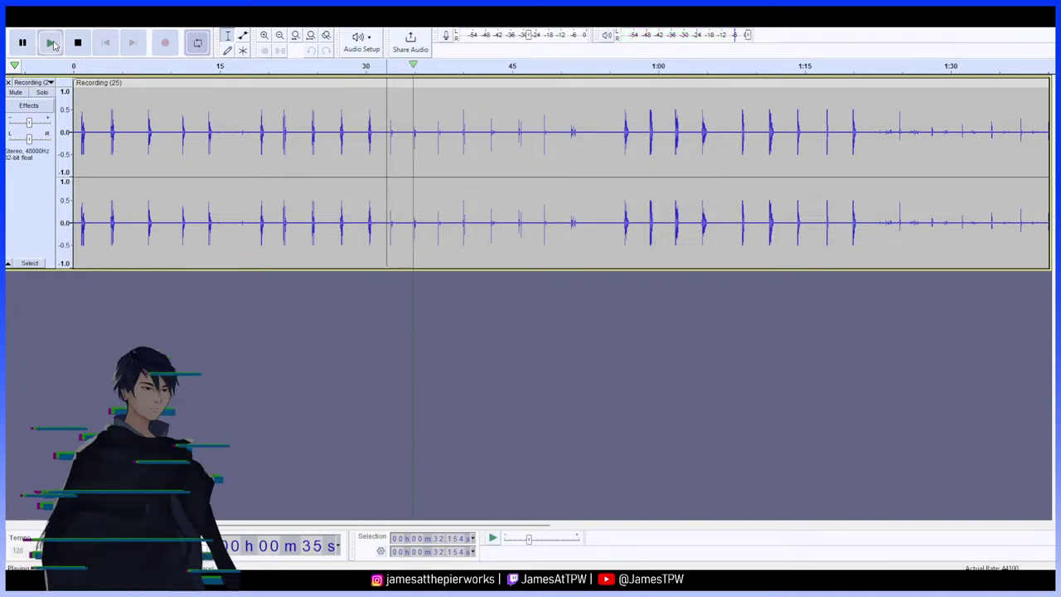
pyautogui.click(51, 43)
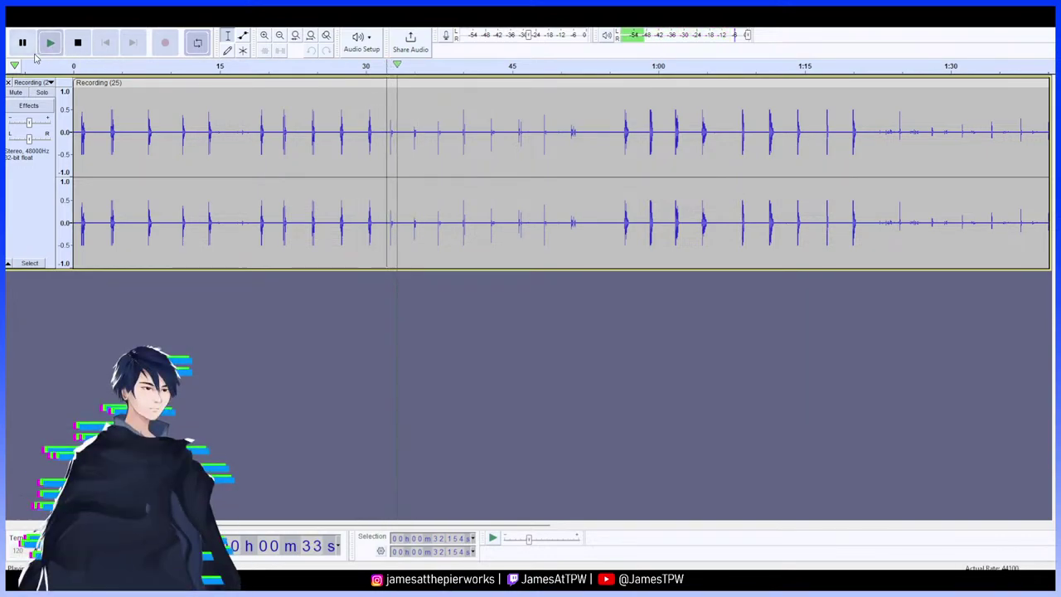
pyautogui.press('space')
pyautogui.moveTo(409, 130); pyautogui.dragTo(396, 129)
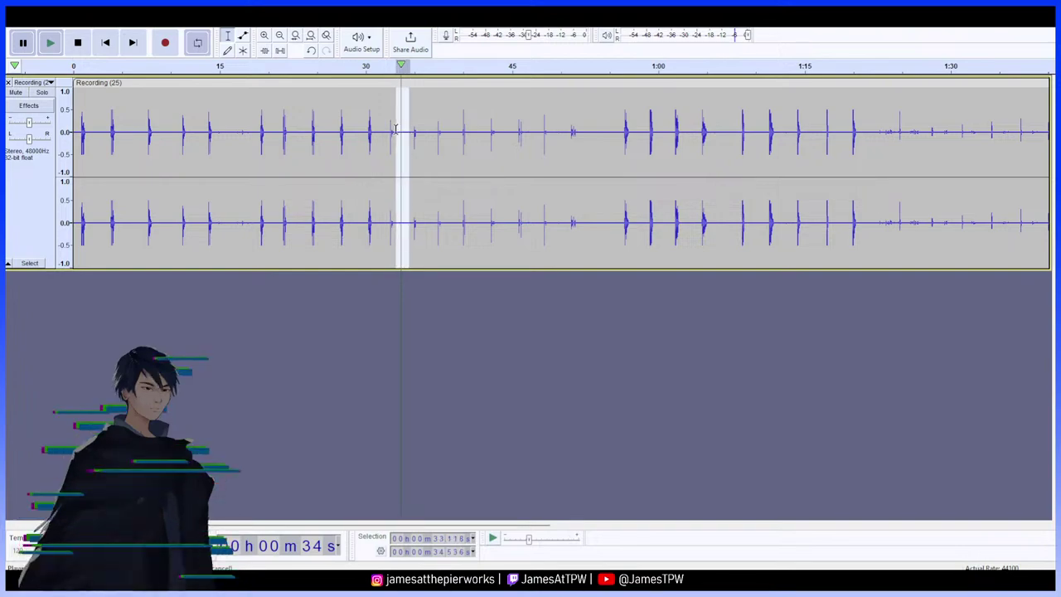
pyautogui.click(266, 35)
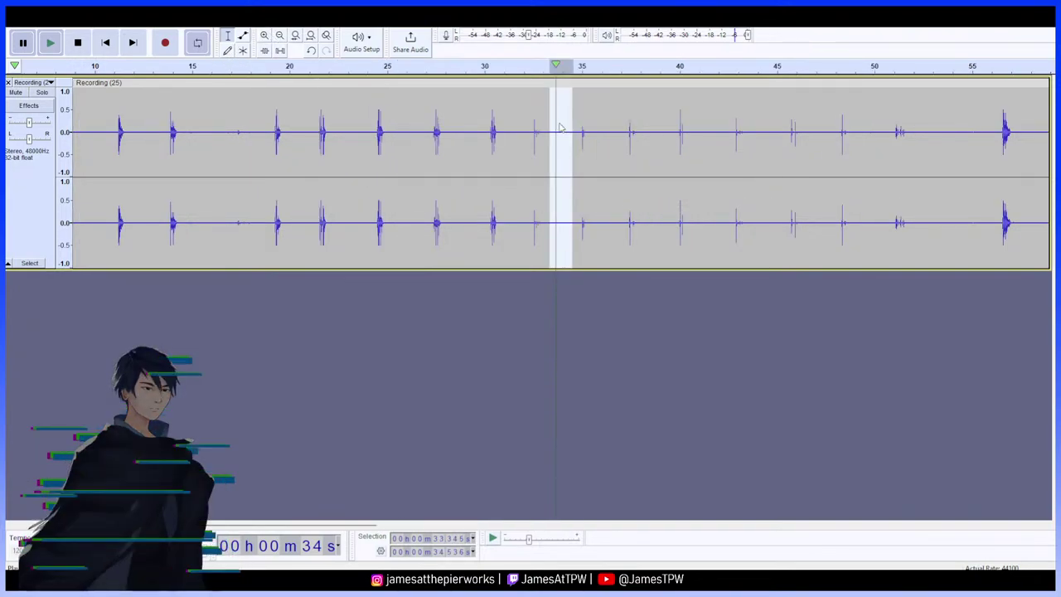
pyautogui.press('Delete')
# Play on through the faint clicks and delete the quiet stretches from about 34.79 to 36.01 s and from about 35.95 to 37.26 s
pyautogui.click(59, 41)
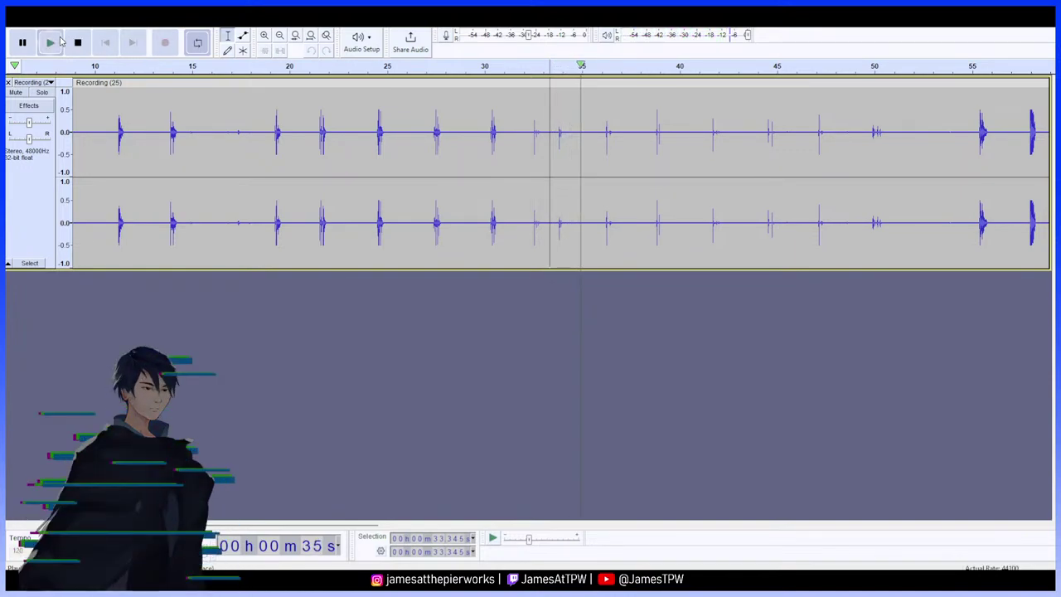
pyautogui.moveTo(601, 135); pyautogui.dragTo(578, 133)
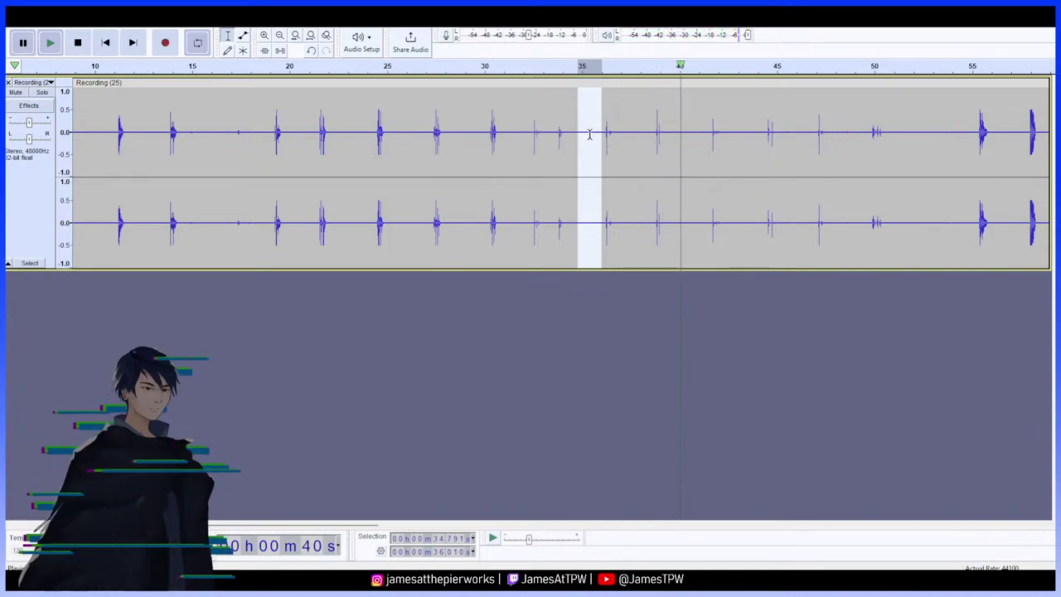
pyautogui.press('Delete')
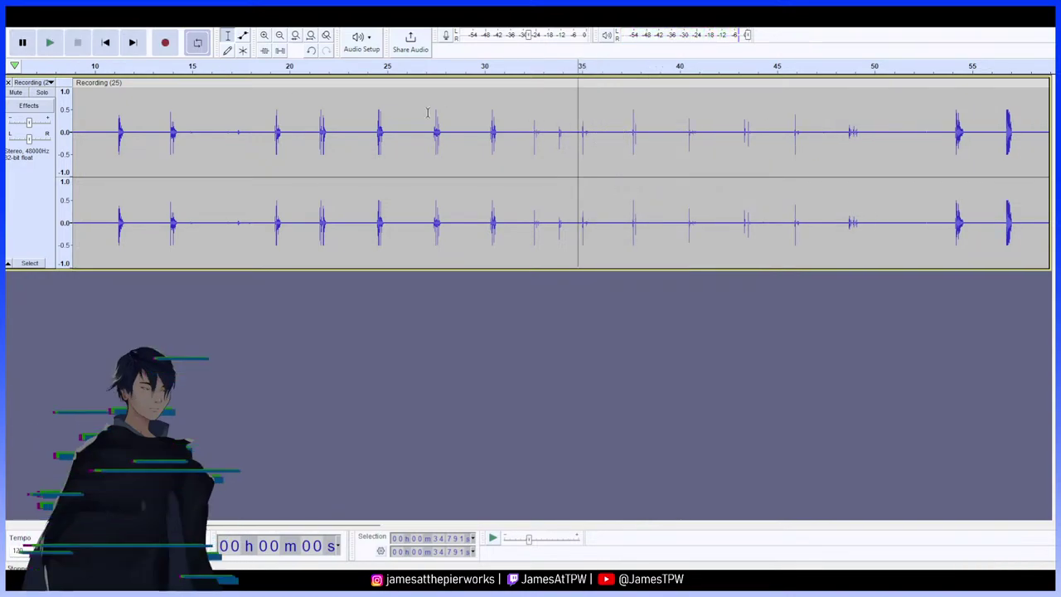
pyautogui.click(50, 43)
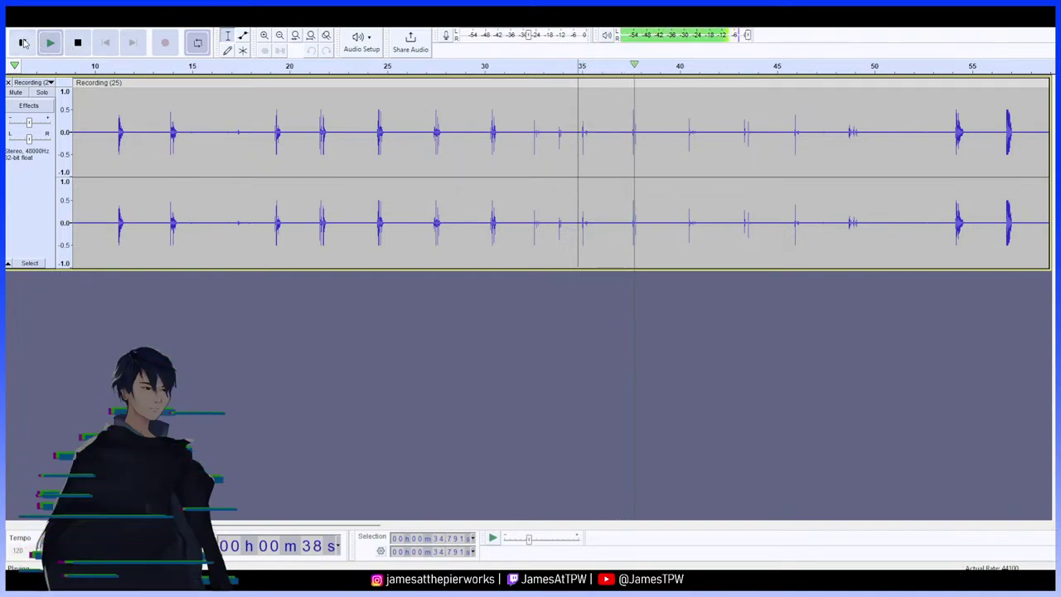
pyautogui.moveTo(626, 133); pyautogui.dragTo(600, 132)
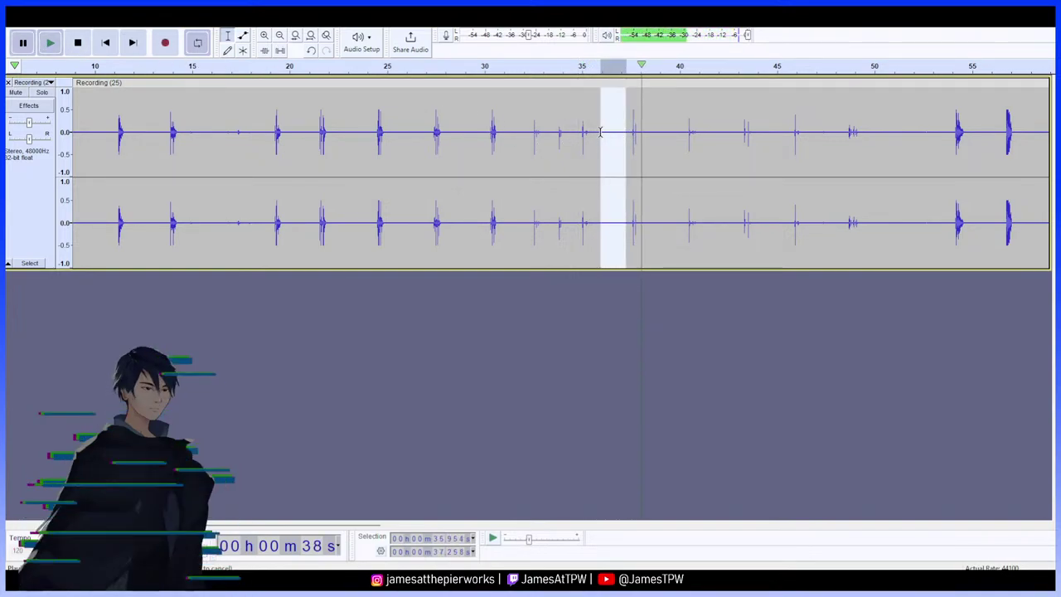
pyautogui.press('Delete')
# Continue listening to the faint clicks and delete the gaps from about 37.46 to 38.85 s and from about 39.10 to 40.49 s
pyautogui.click(44, 47)
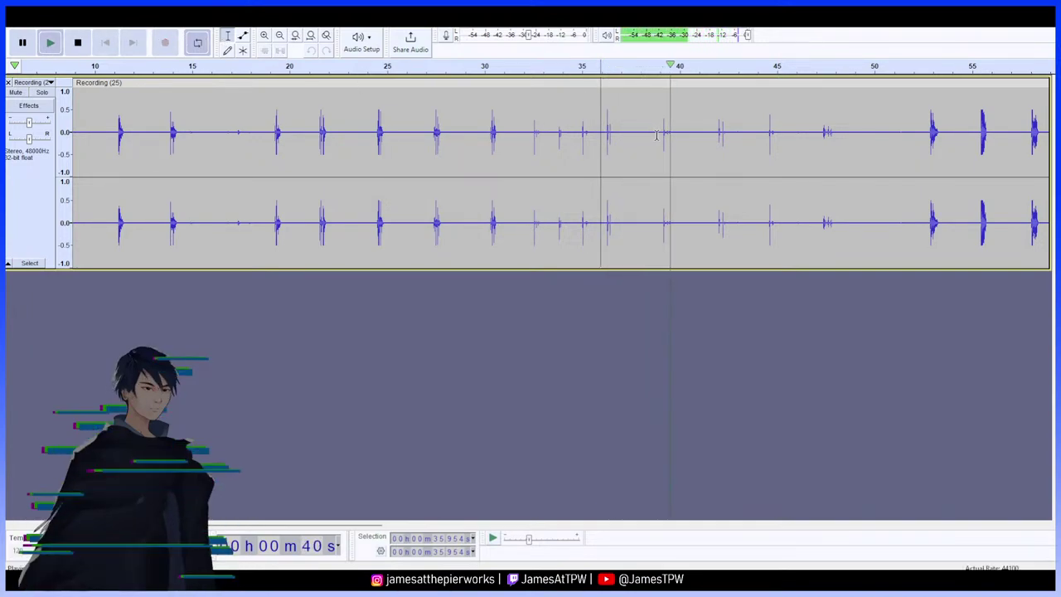
pyautogui.moveTo(657, 135); pyautogui.dragTo(629, 135)
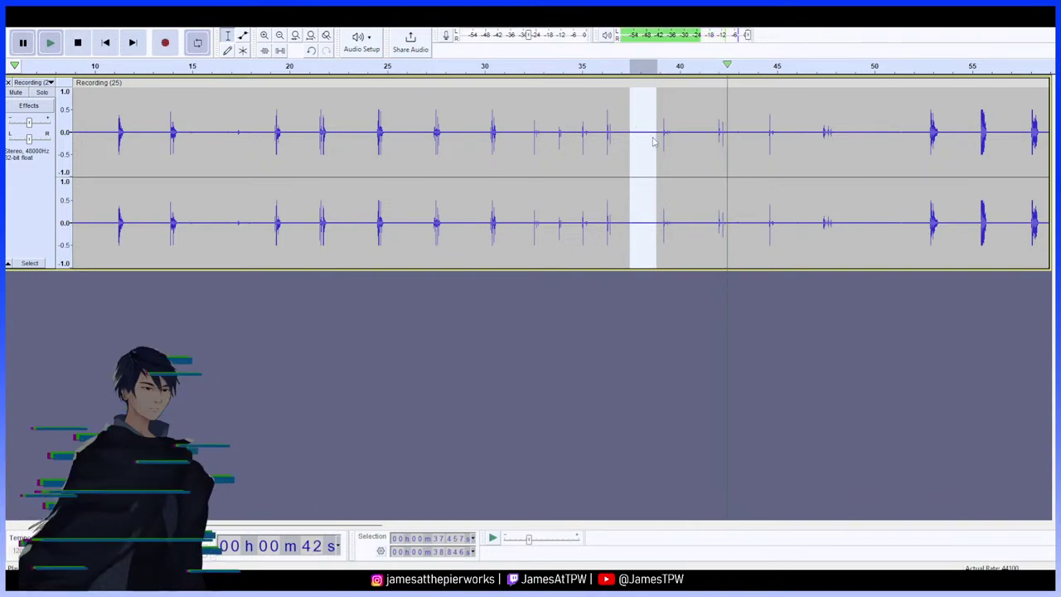
pyautogui.press('Delete')
pyautogui.click(58, 50)
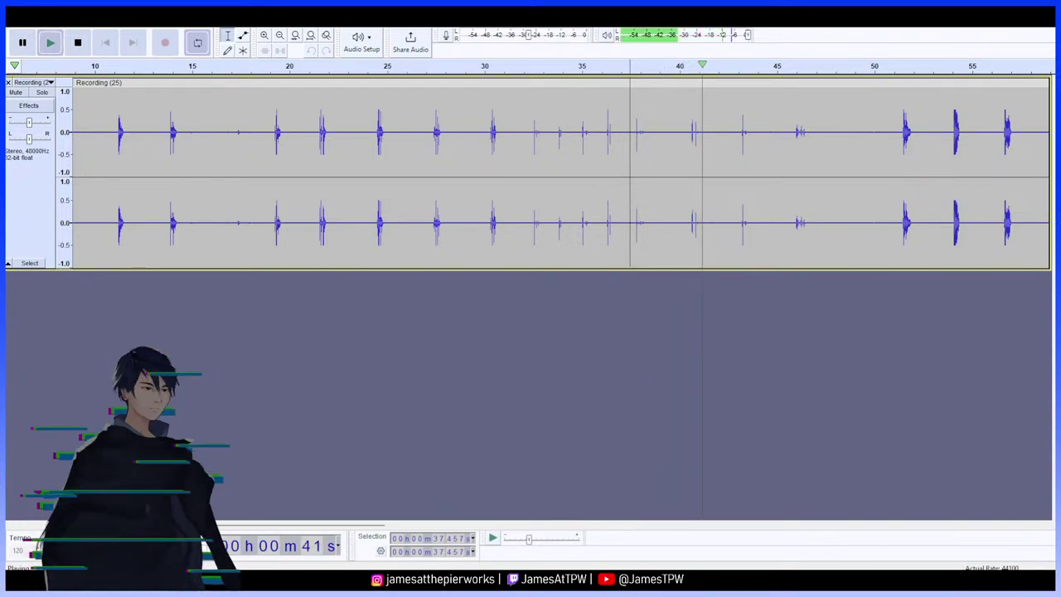
pyautogui.press('space')
pyautogui.moveTo(689, 129); pyautogui.dragTo(661, 130)
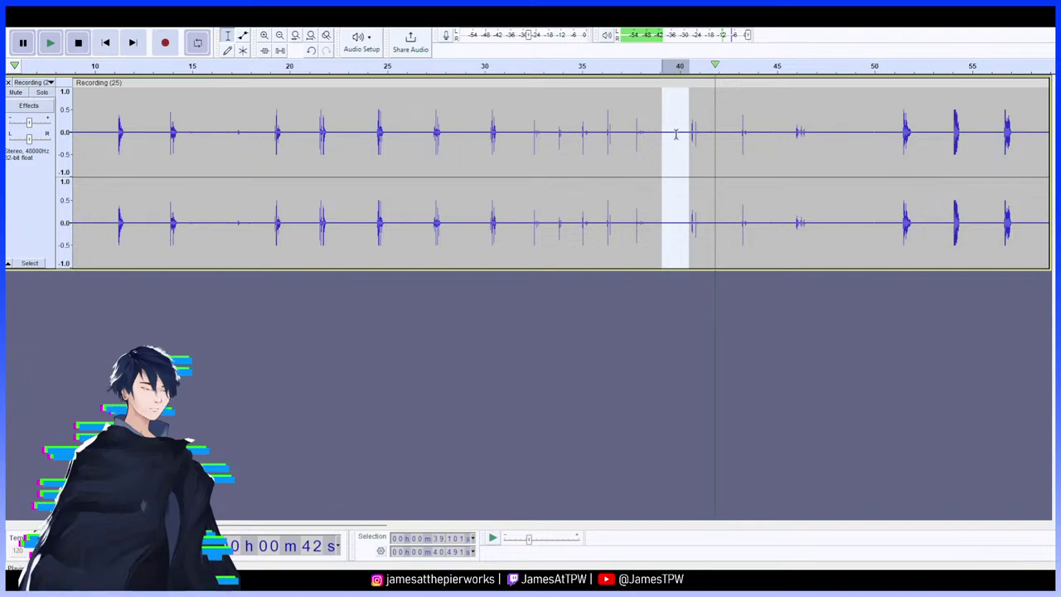
pyautogui.press('Delete')
# Play up to the next loud click and delete the quiet stretch before it, from about 46.73 to 49.45 s
pyautogui.click(51, 49)
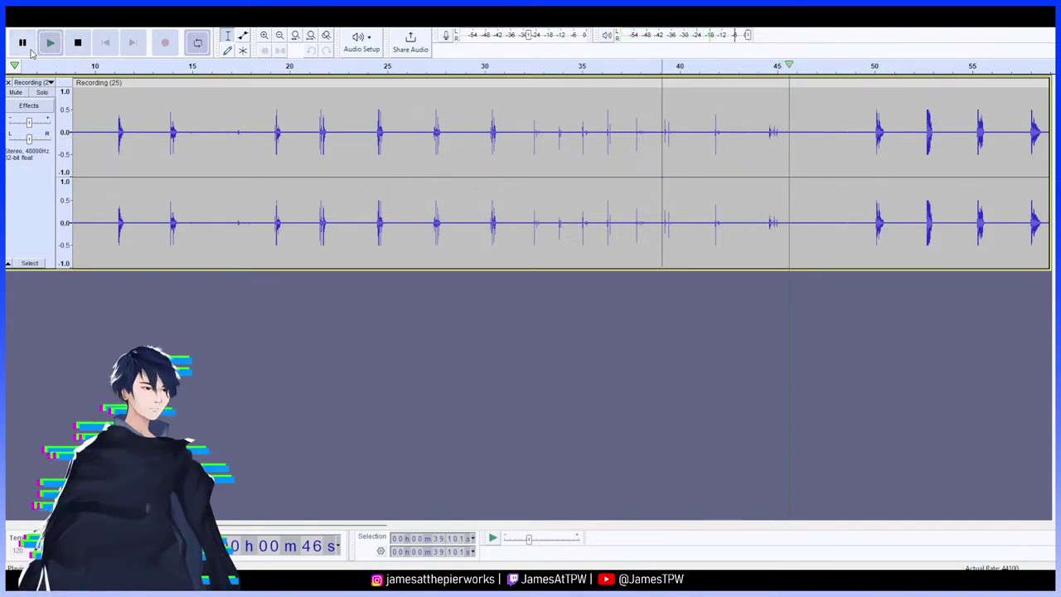
pyautogui.click(27, 51)
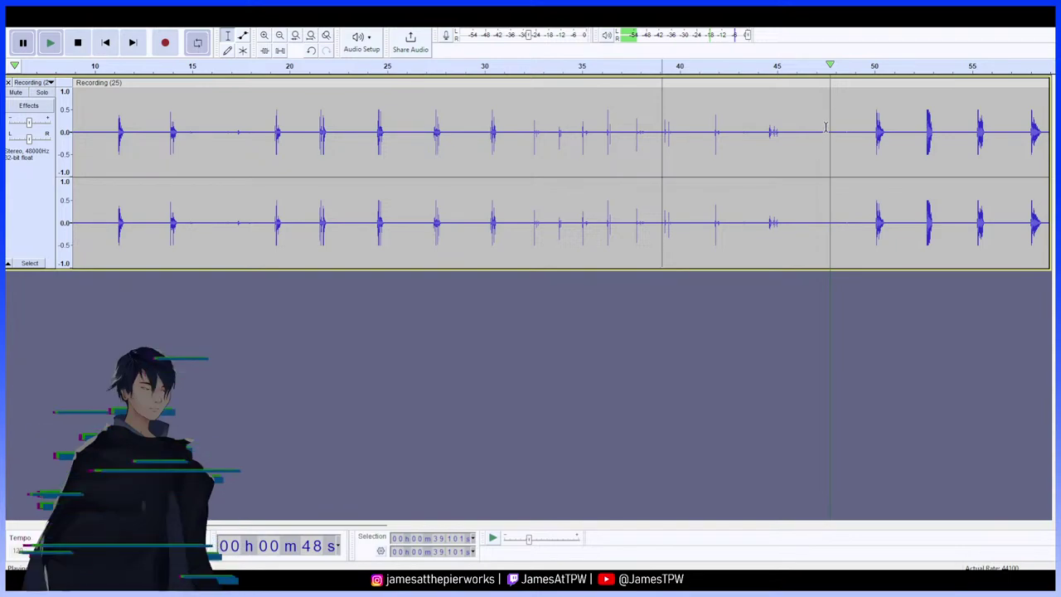
pyautogui.moveTo(808, 130); pyautogui.dragTo(840, 153)
pyautogui.click(748, 176)
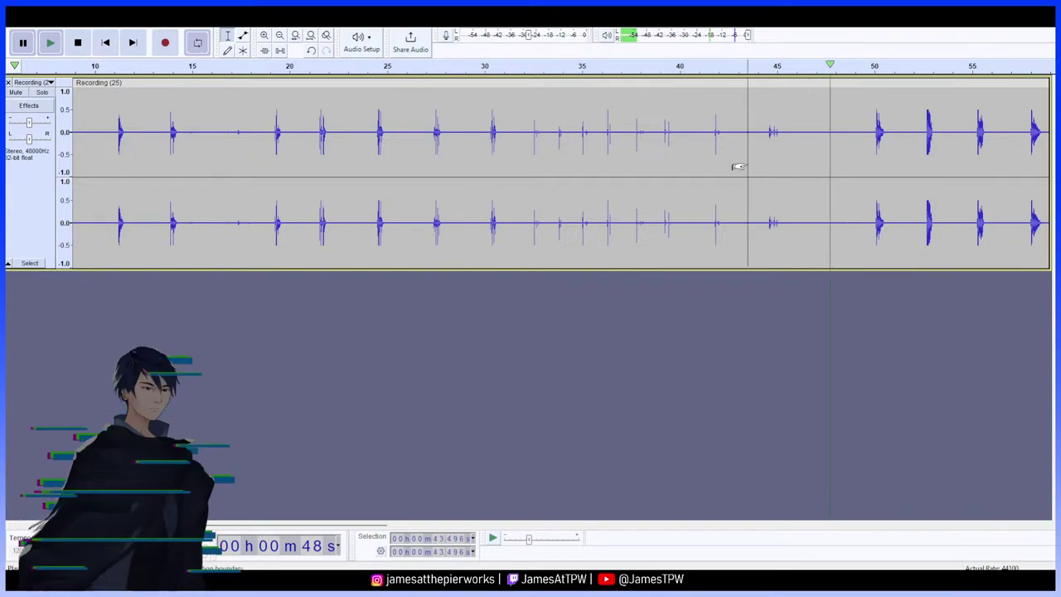
pyautogui.moveTo(755, 130); pyautogui.dragTo(734, 133)
pyautogui.click(824, 132)
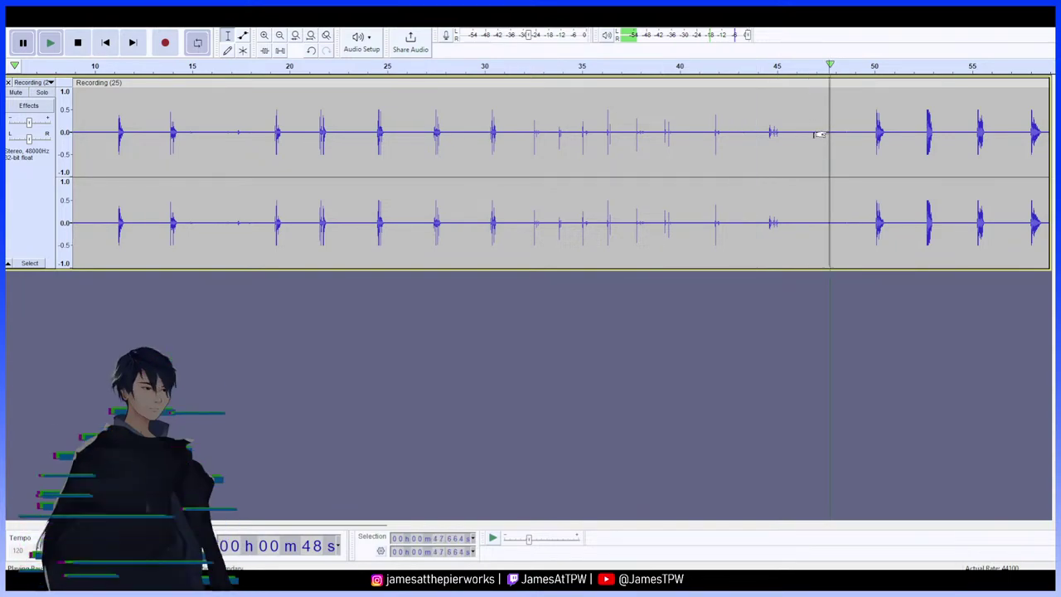
pyautogui.click(52, 42)
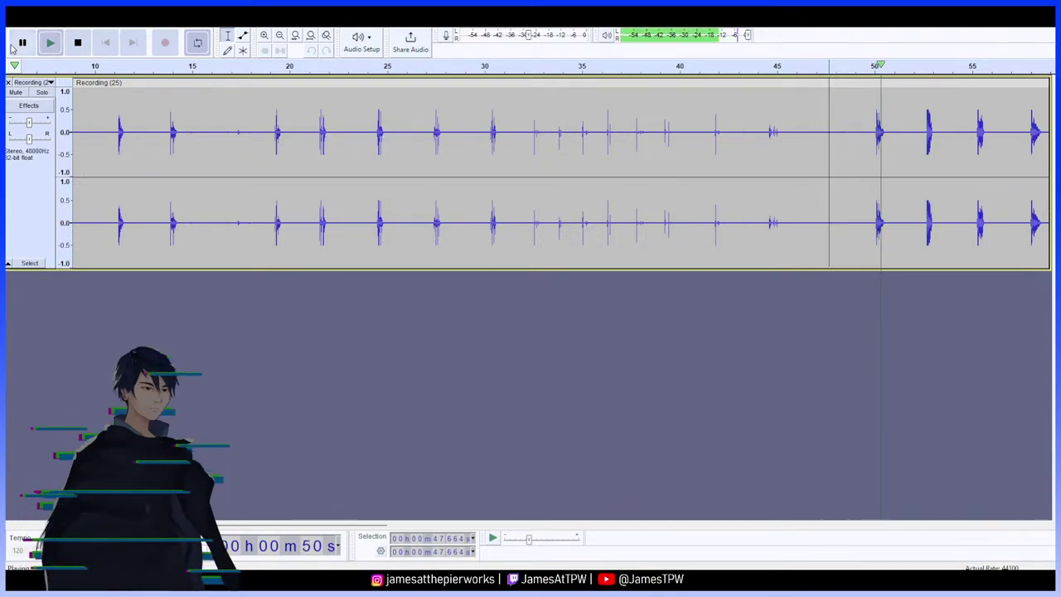
pyautogui.click(18, 44)
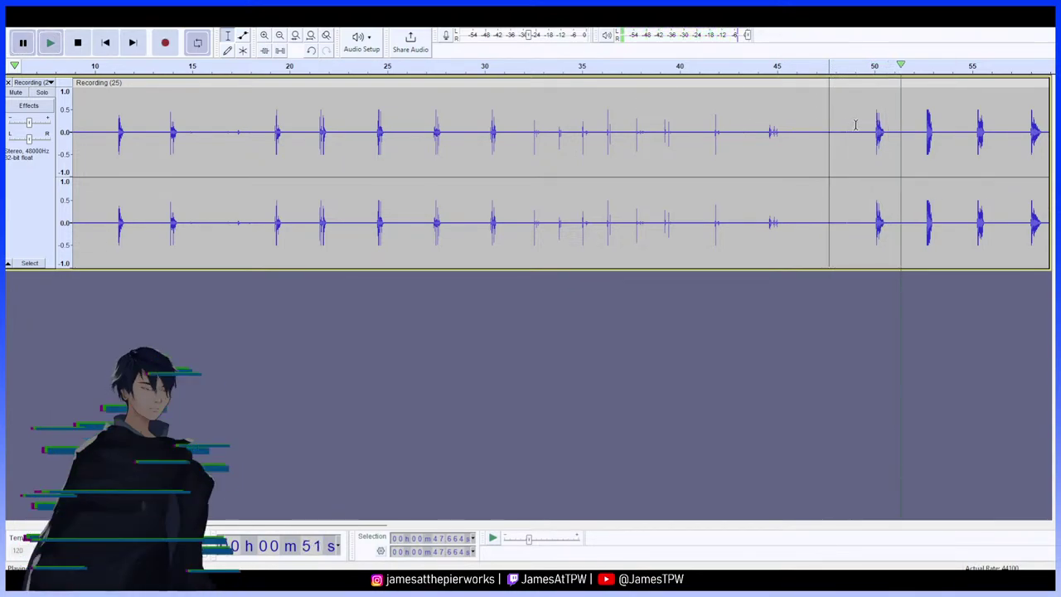
pyautogui.moveTo(862, 124); pyautogui.dragTo(812, 124)
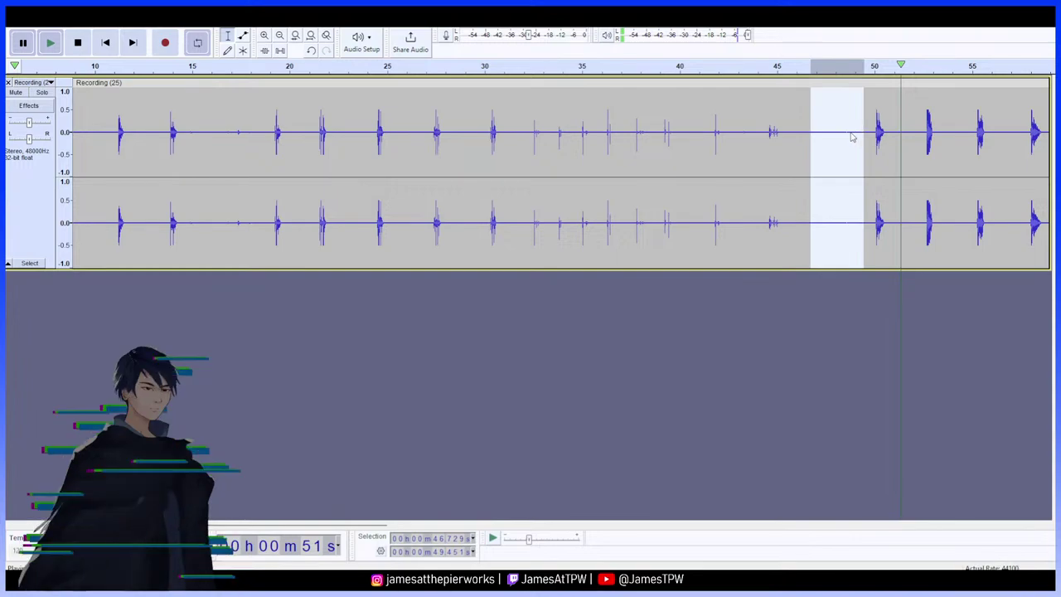
pyautogui.press('Delete')
# Play from about 41.5 s and delete the quiet stretches before and after the last single faint click, about 40.24–41.60 s and 41.51–42.87 s
pyautogui.click(709, 114)
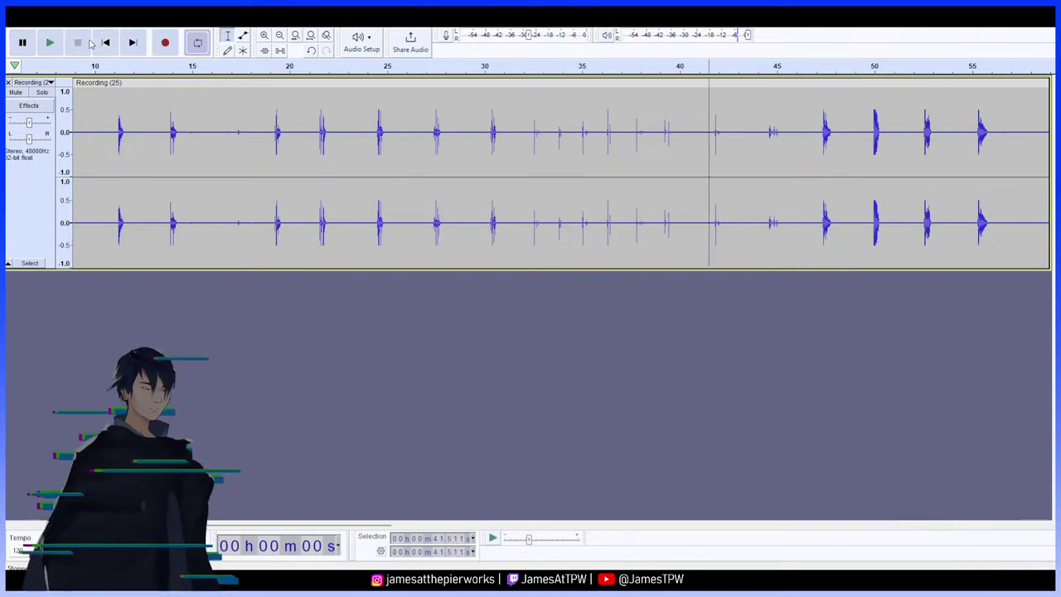
pyautogui.click(49, 45)
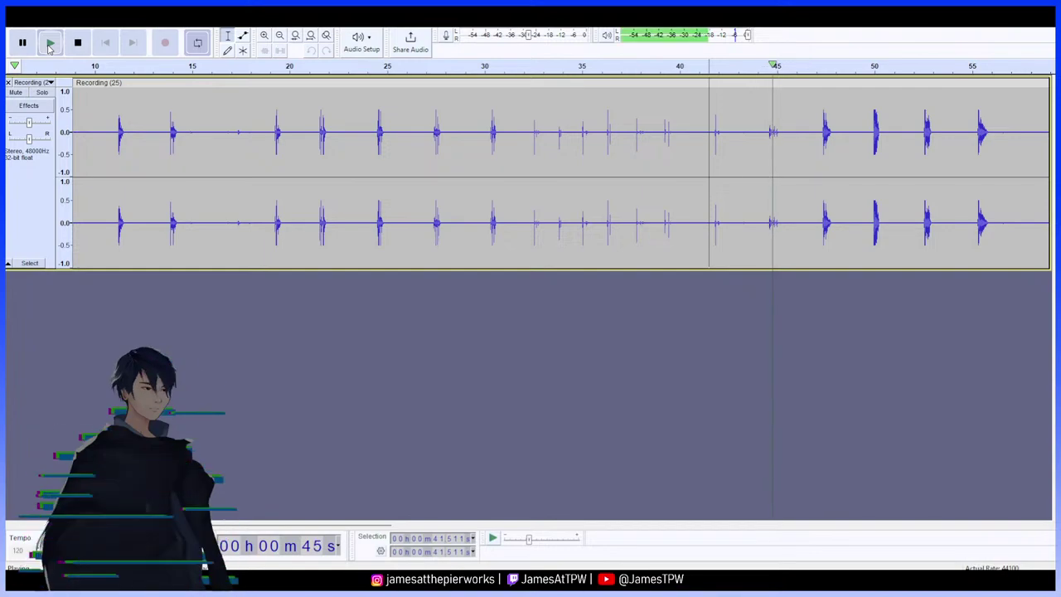
pyautogui.press('space')
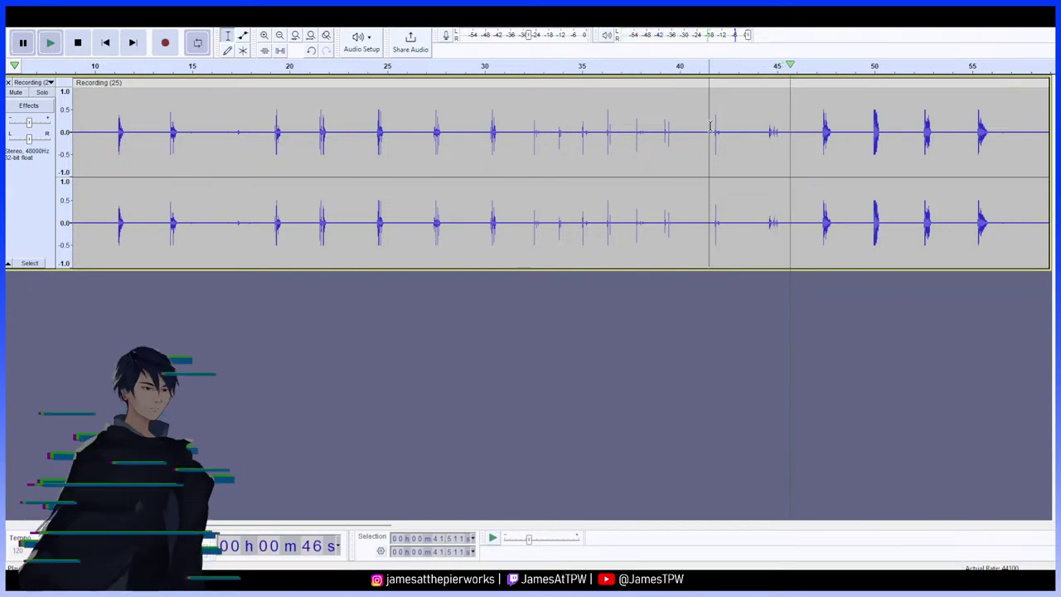
pyautogui.moveTo(709, 126); pyautogui.dragTo(684, 128)
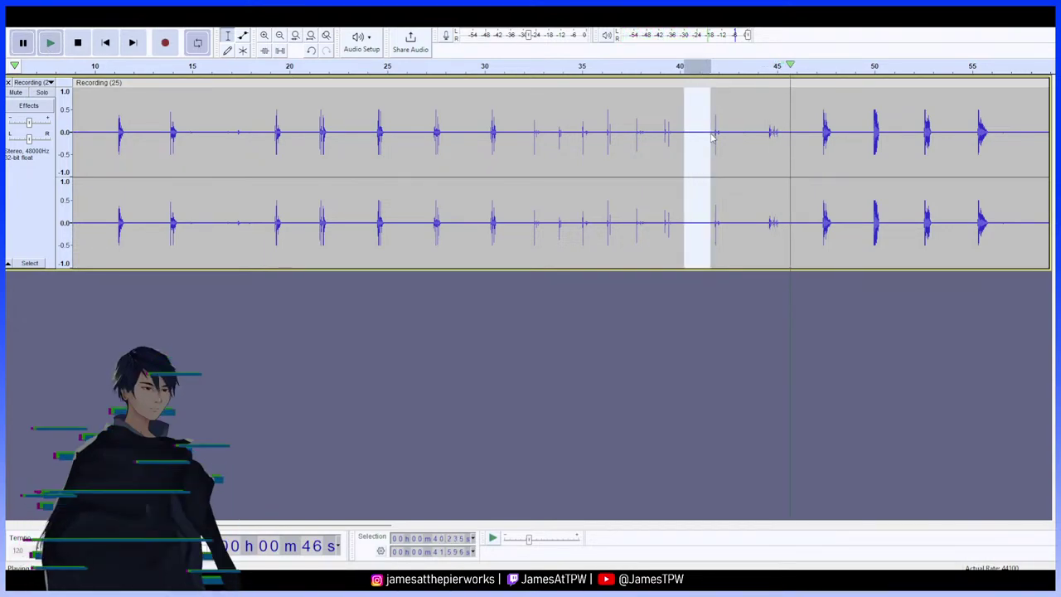
pyautogui.press('Delete')
pyautogui.moveTo(735, 133); pyautogui.dragTo(710, 134)
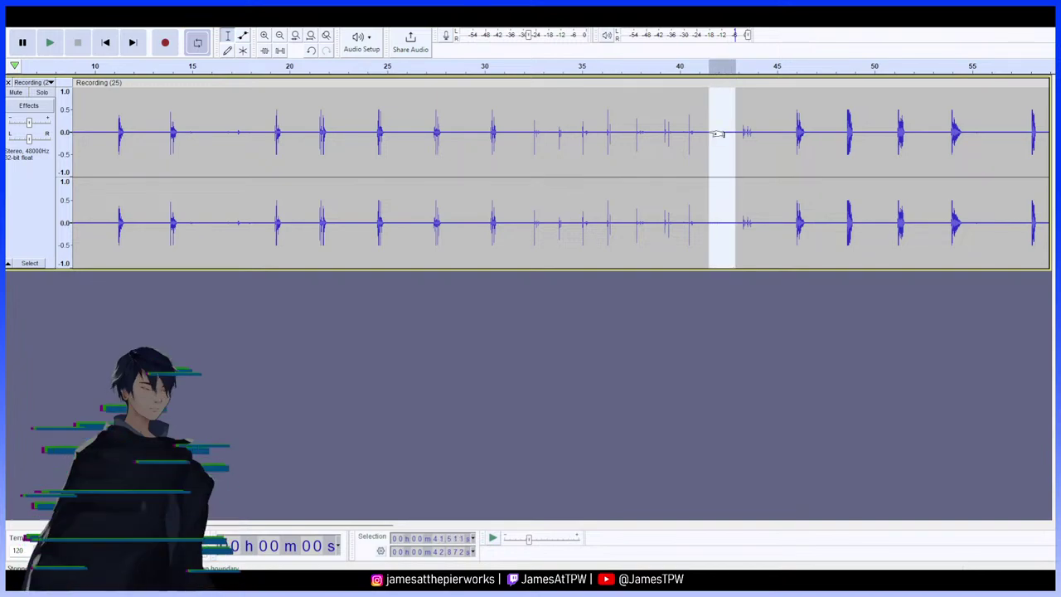
pyautogui.press('Delete')
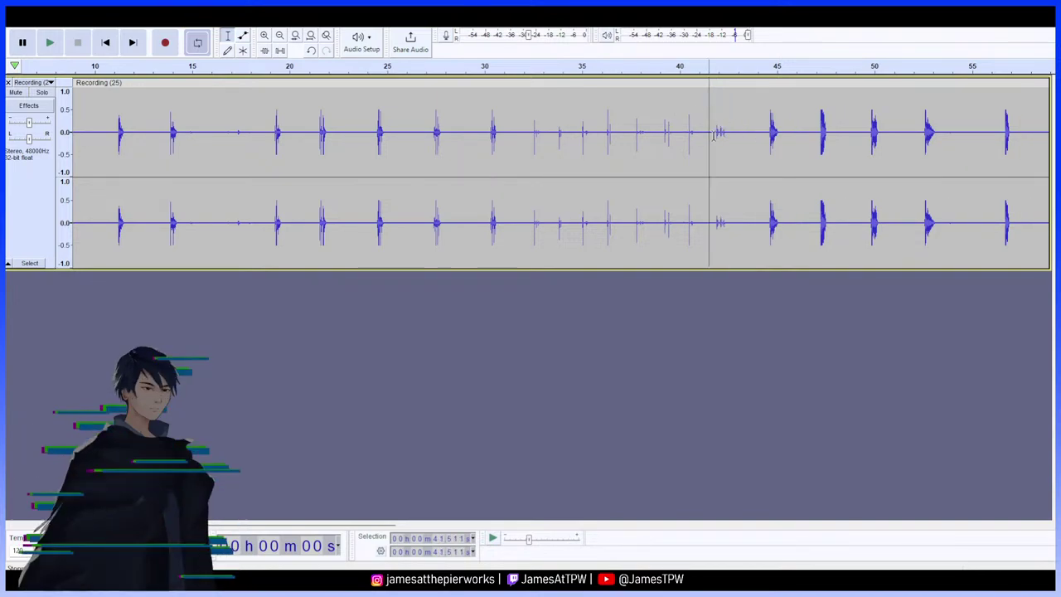
# Play from about 43.55 s and delete the quiet stretch between the first two loud clicks, from about 45.94 to 46.79 s
pyautogui.click(814, 143)
pyautogui.click(747, 130)
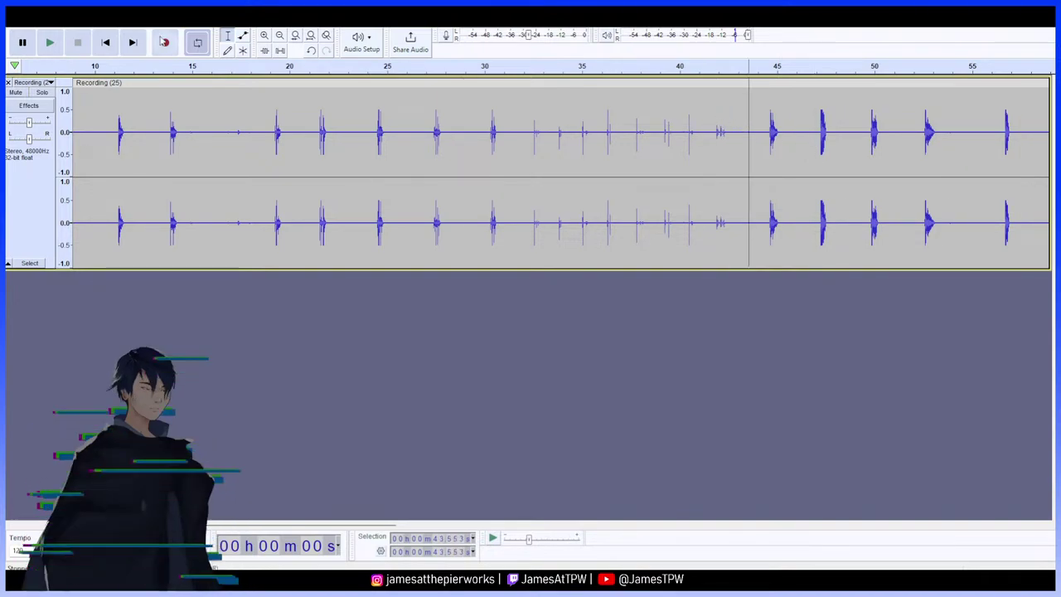
pyautogui.click(49, 42)
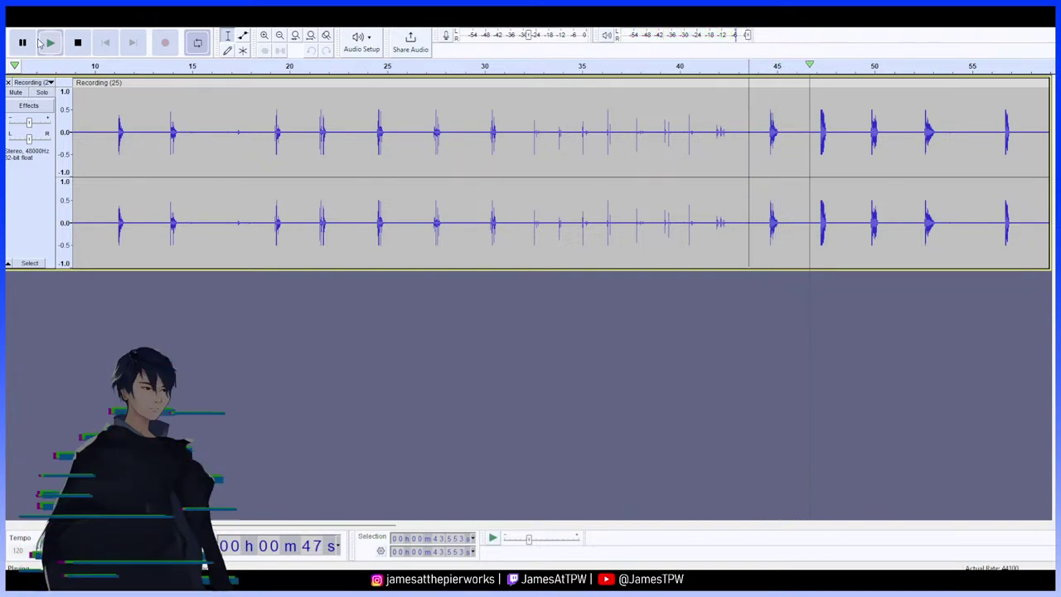
pyautogui.click(22, 42)
pyautogui.moveTo(811, 130); pyautogui.dragTo(794, 126)
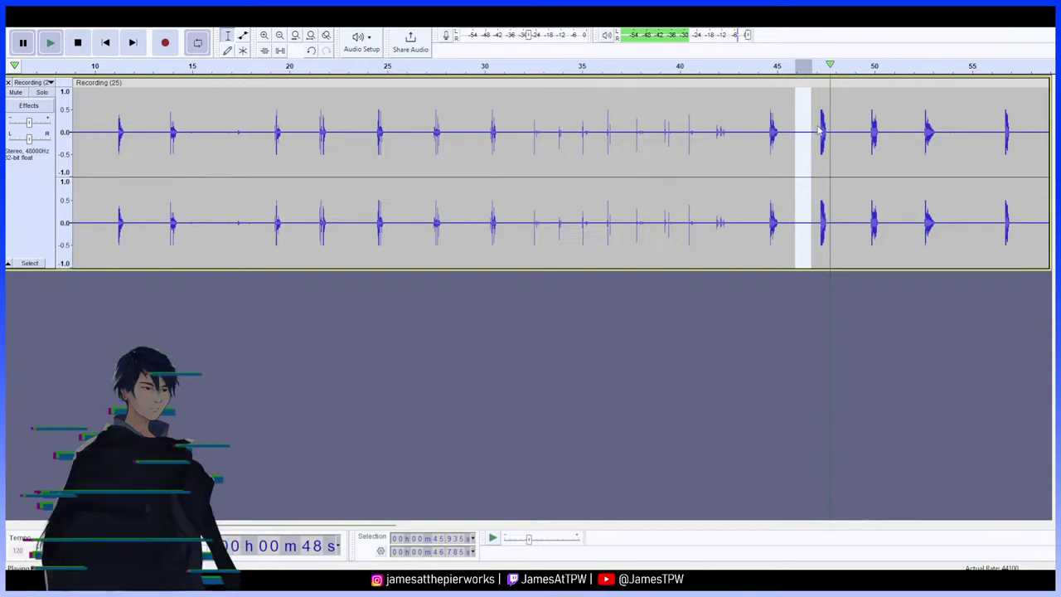
pyautogui.click(795, 130)
# Delete the gap before the third loud click, from about 47.44 to 48.77 s, and play on from the cut
pyautogui.click(50, 42)
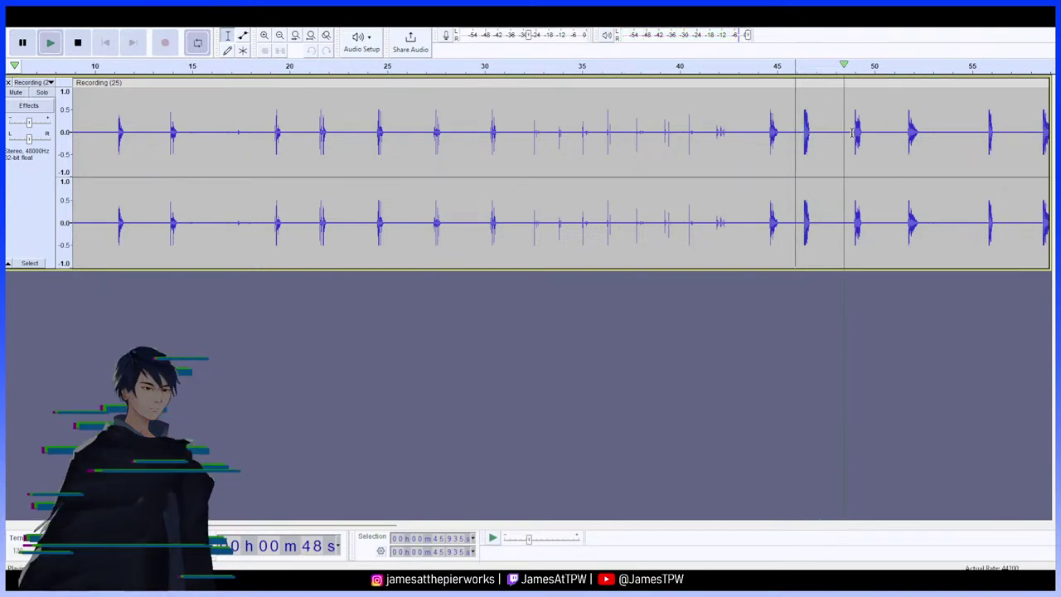
pyautogui.moveTo(850, 130); pyautogui.dragTo(825, 130)
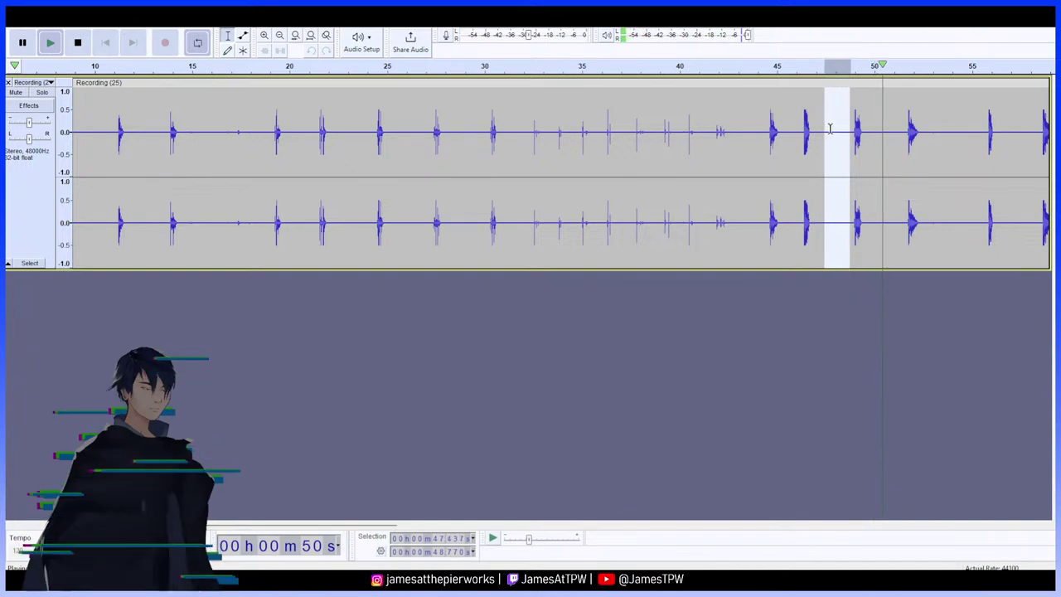
pyautogui.press('space')
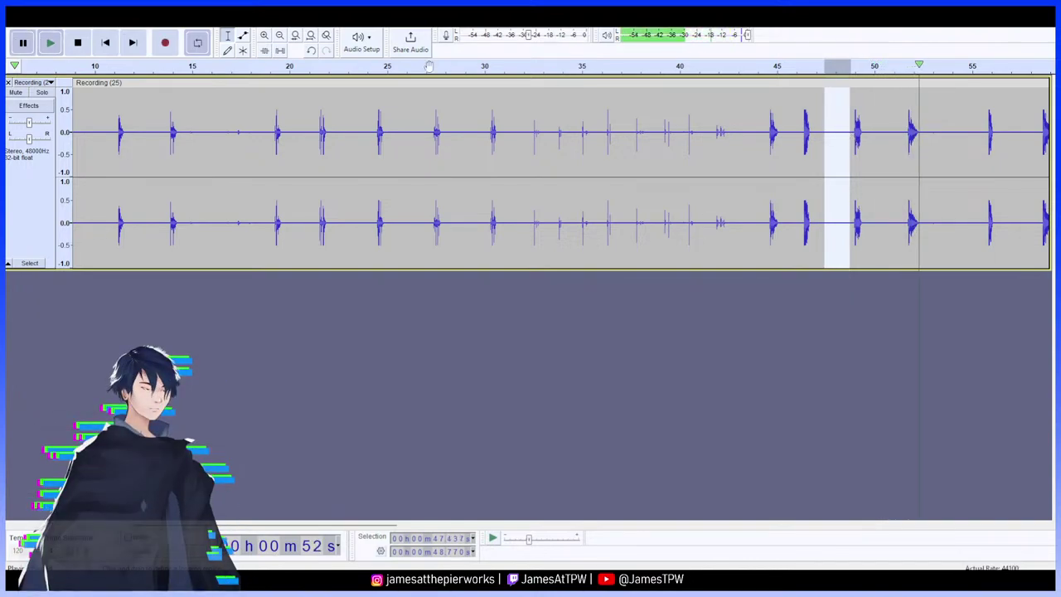
pyautogui.press('Delete')
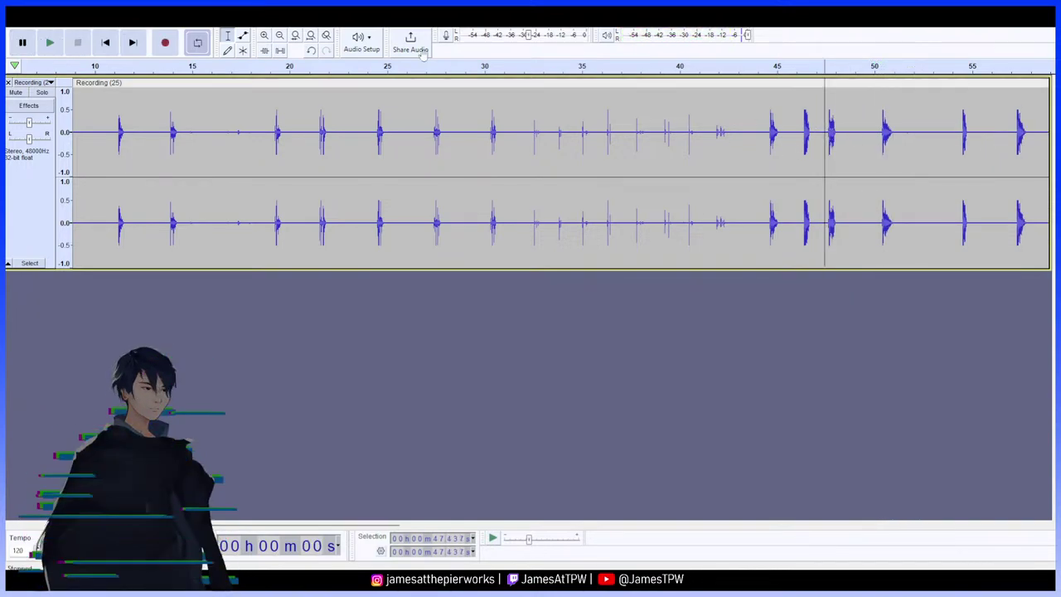
pyautogui.click(51, 42)
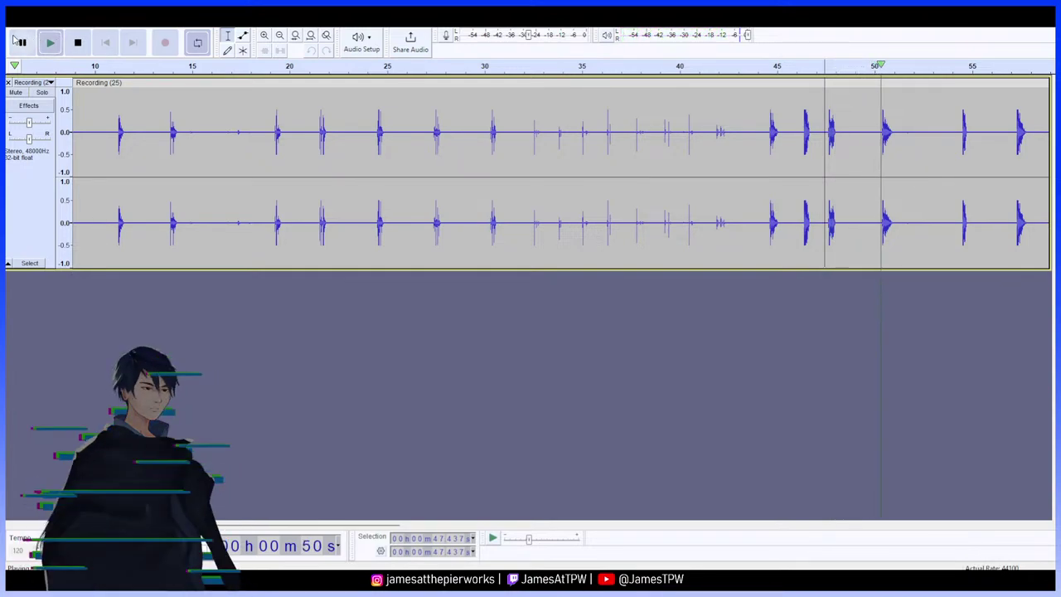
# Pause playback and delete the quiet stretch between the third and fourth loud clicks, from about 48.54 to 49.73 s
pyautogui.click(23, 44)
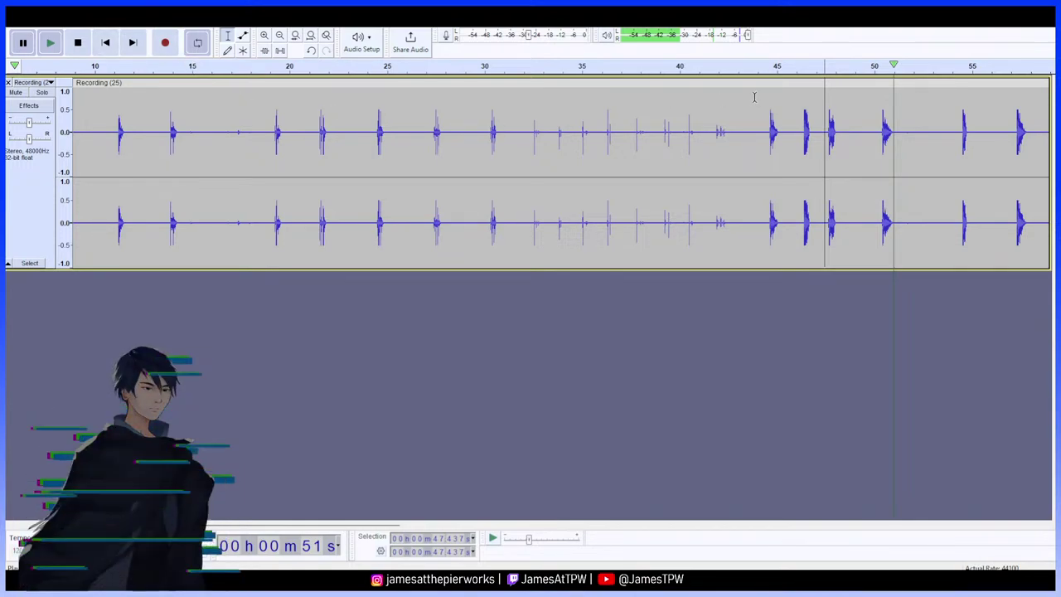
pyautogui.click(845, 116)
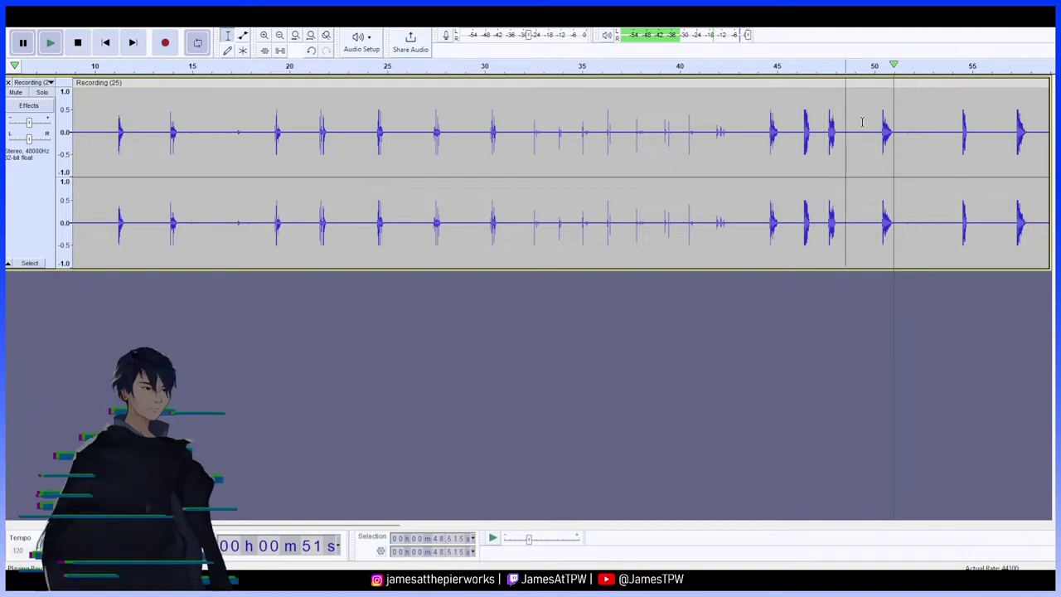
pyautogui.moveTo(868, 130); pyautogui.dragTo(856, 124)
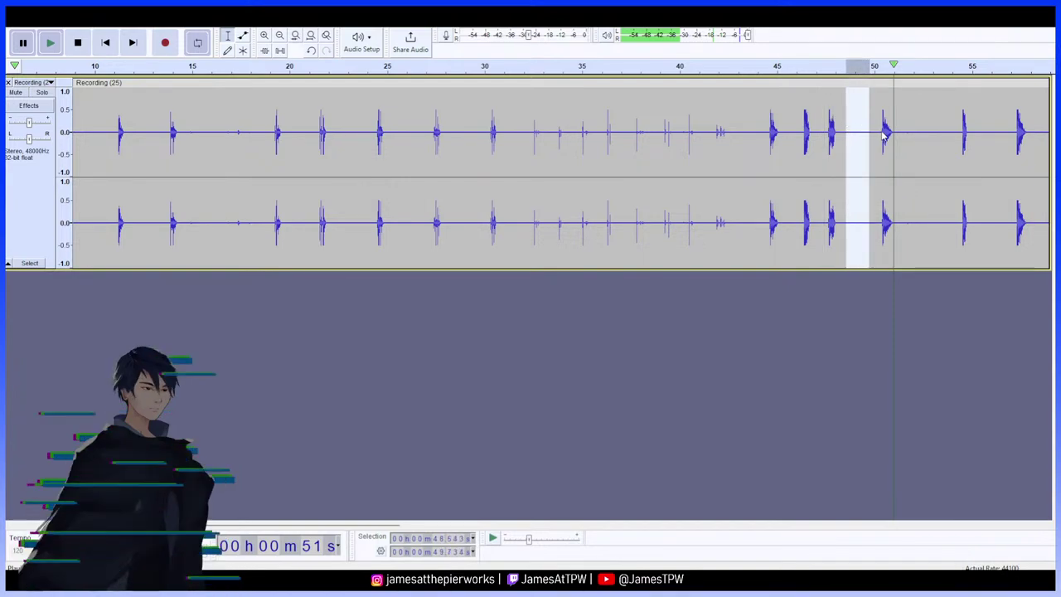
pyautogui.press('Delete')
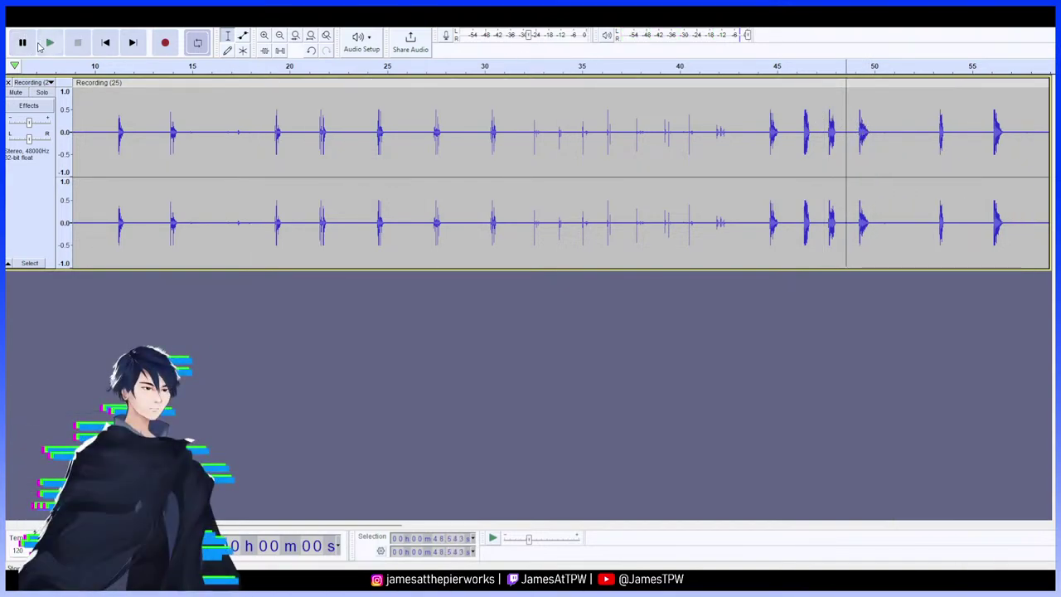
# Play from about 44.63 s and delete the quiet stretch after the fourth loud click, from about 50.16 to 52.77 s
pyautogui.click(777, 135)
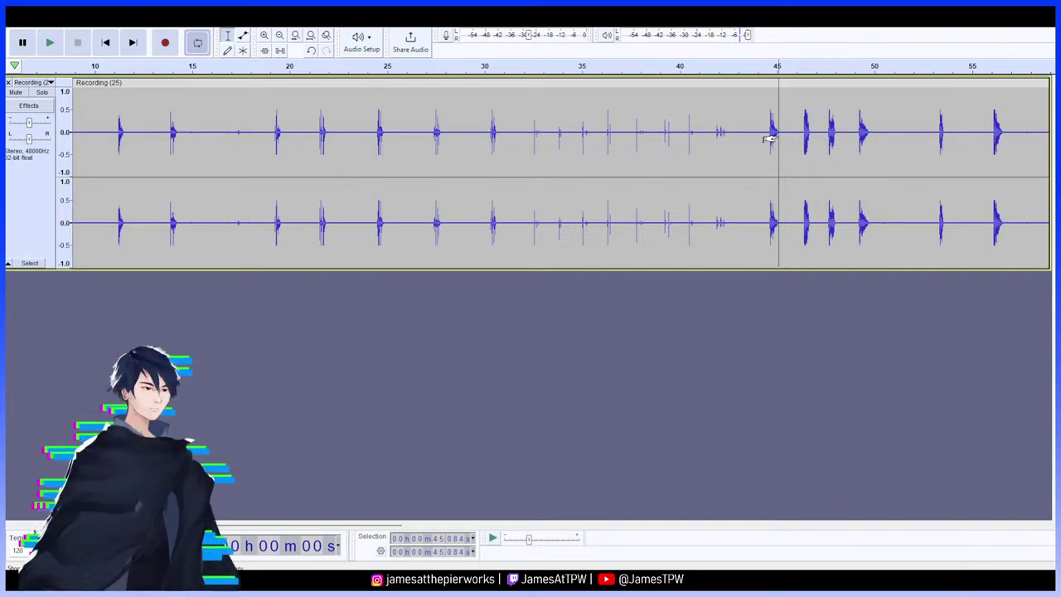
pyautogui.moveTo(769, 139); pyautogui.dragTo(761, 115)
pyautogui.click(50, 43)
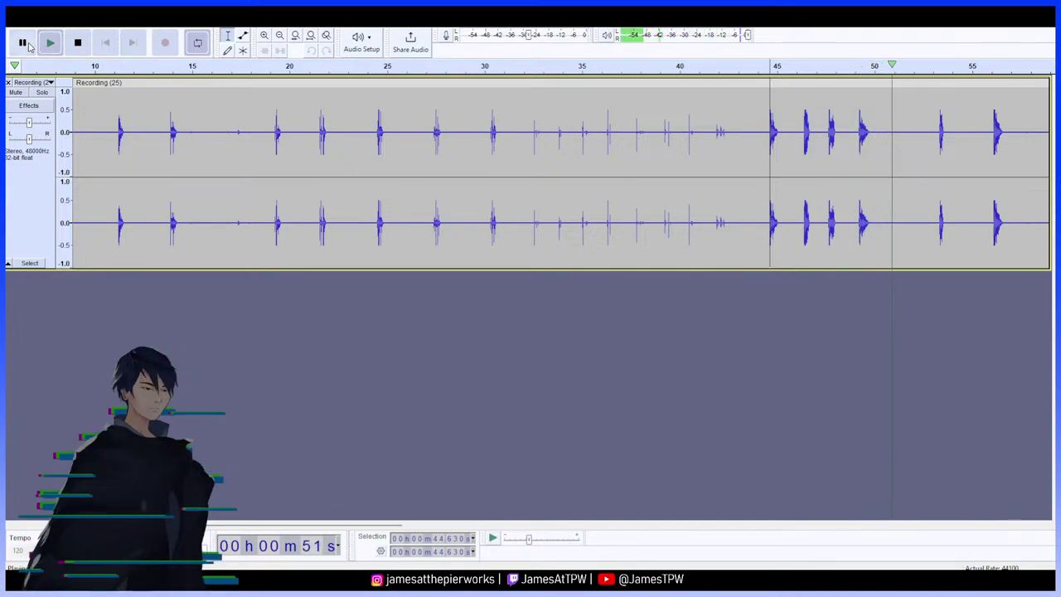
pyautogui.click(25, 43)
pyautogui.moveTo(926, 135); pyautogui.dragTo(876, 138)
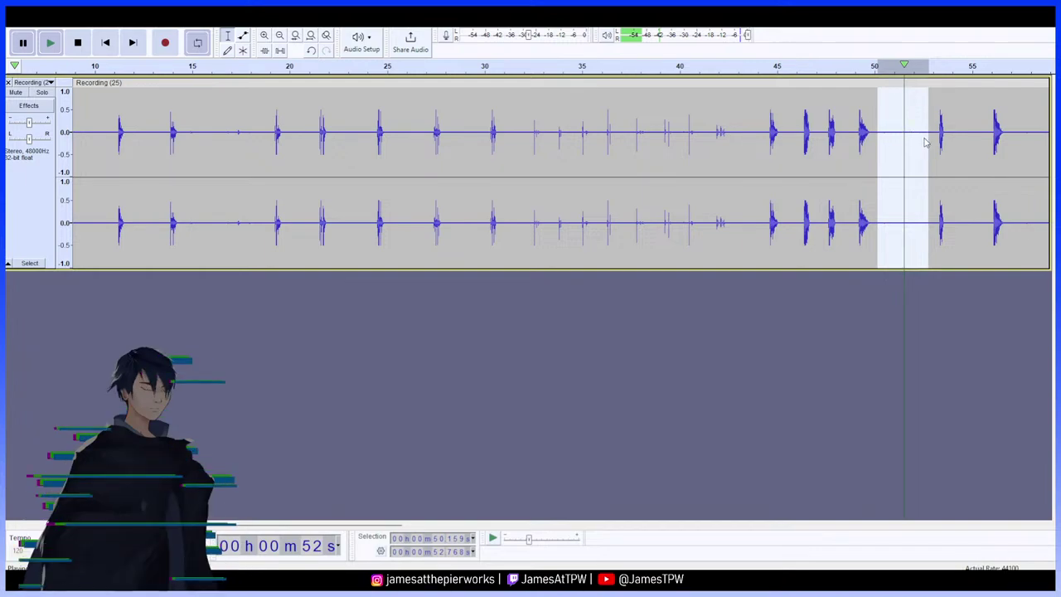
pyautogui.press('Delete')
# Play from about 49.22 s and delete the quiet stretch before the sixth loud click, starting at about 51.75 s
pyautogui.click(860, 129)
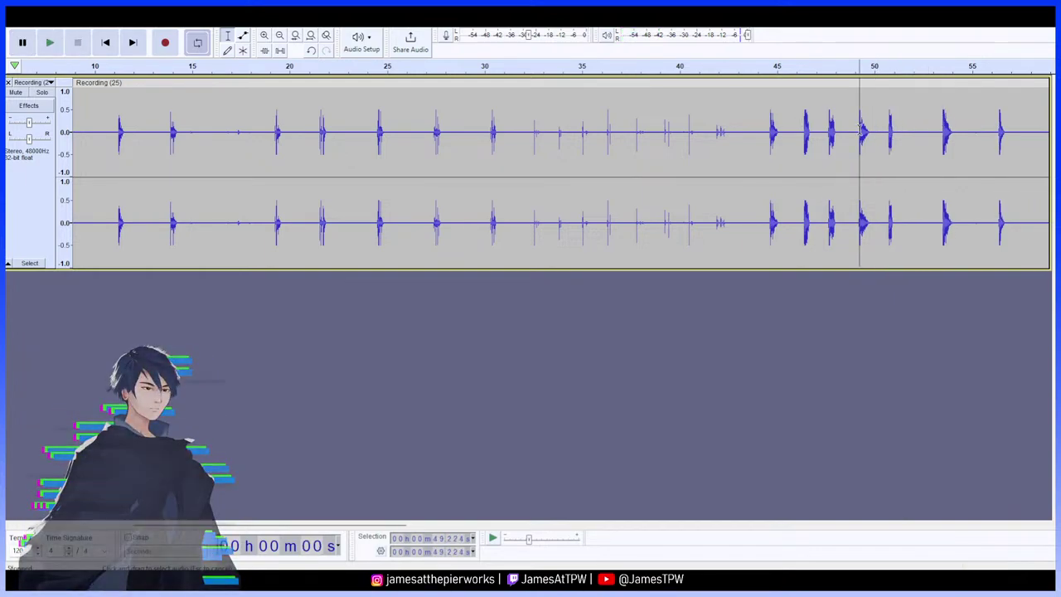
pyautogui.click(50, 43)
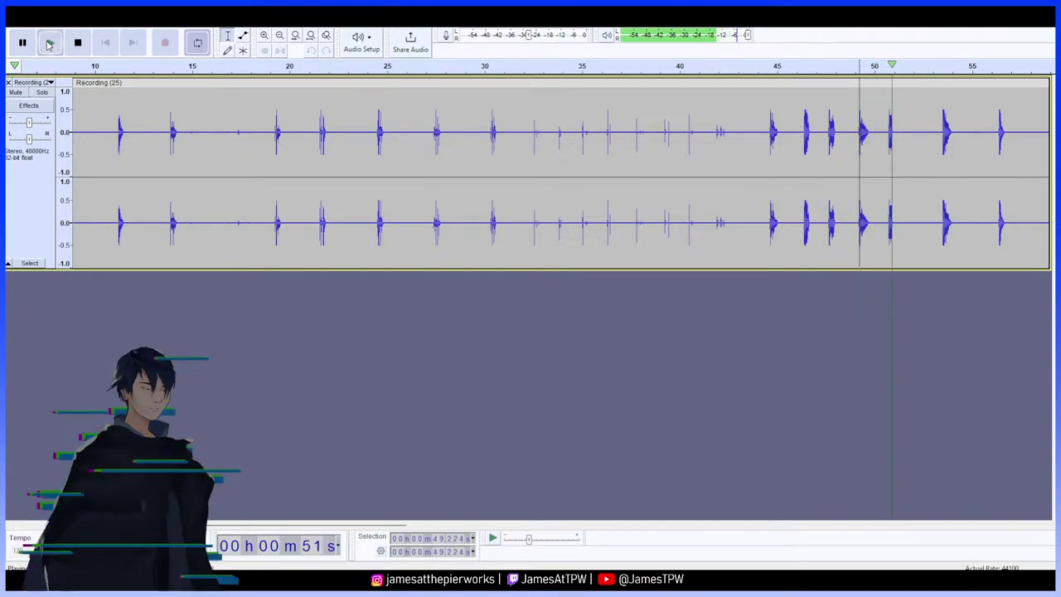
pyautogui.click(23, 42)
pyautogui.moveTo(938, 129); pyautogui.dragTo(910, 129)
pyautogui.press('Delete')
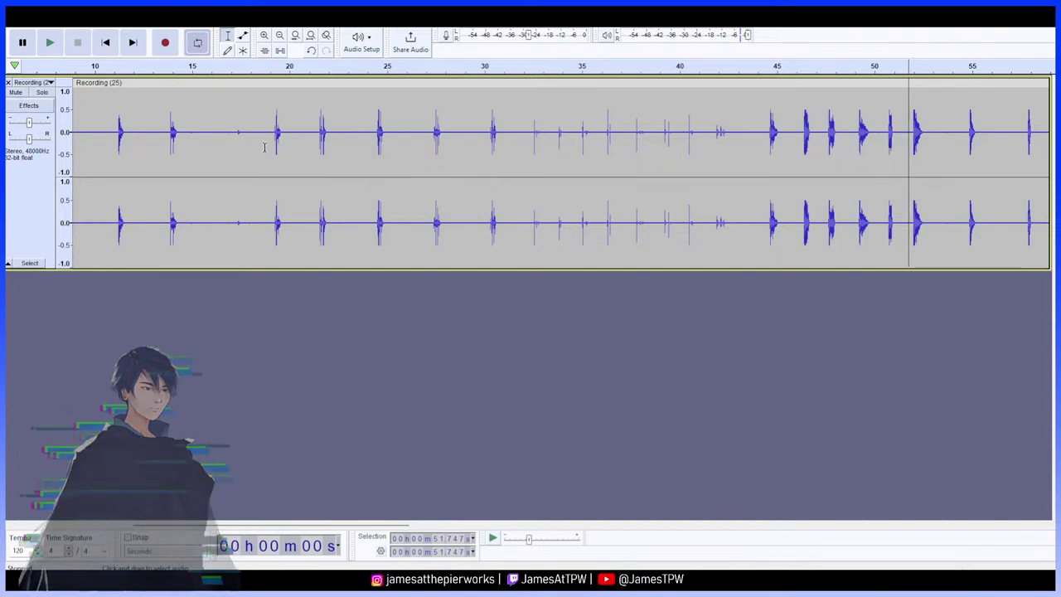
# Play from the cut and delete the quiet stretch after the sixth loud click, from about 53.19 to 54.64 s
pyautogui.click(51, 41)
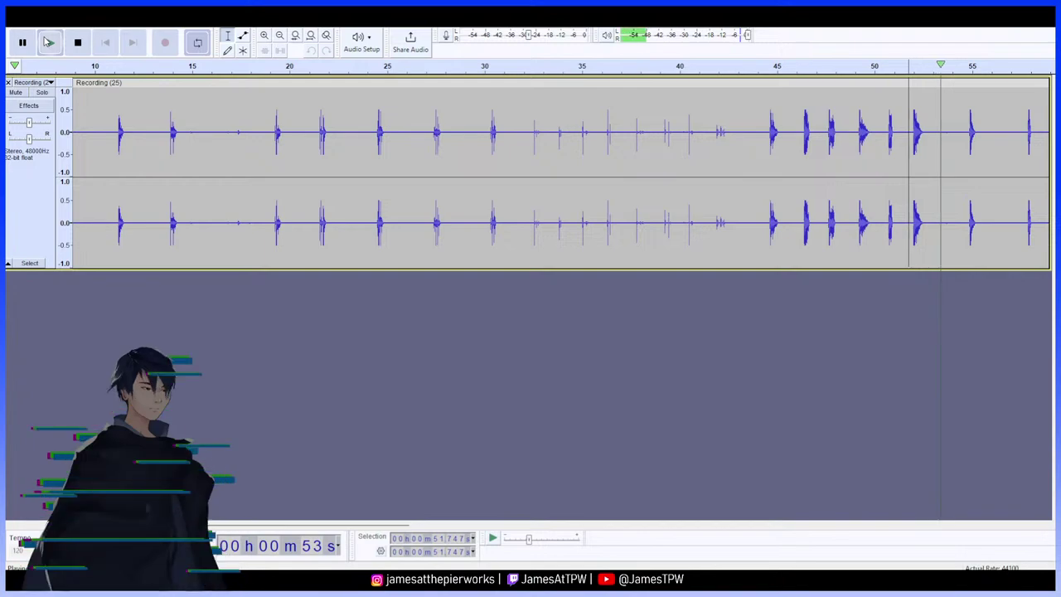
pyautogui.click(30, 44)
pyautogui.moveTo(964, 129); pyautogui.dragTo(936, 126)
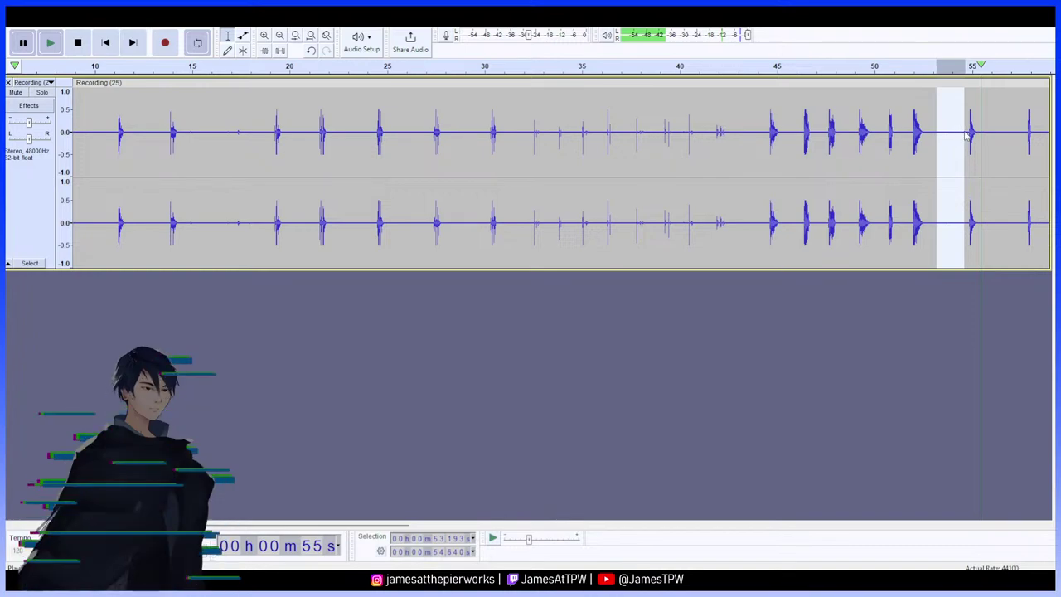
pyautogui.press('Delete')
# Play on from the cut and delete the quiet stretch before the next click, from about 54.81 to 56.26 s
pyautogui.click(46, 48)
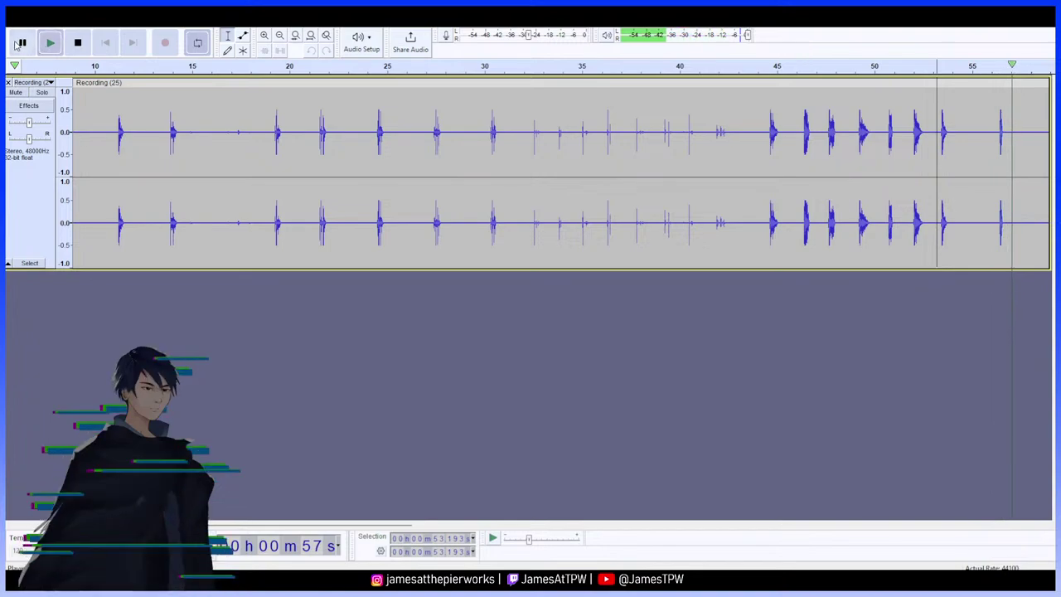
pyautogui.click(19, 43)
pyautogui.moveTo(997, 132); pyautogui.dragTo(970, 133)
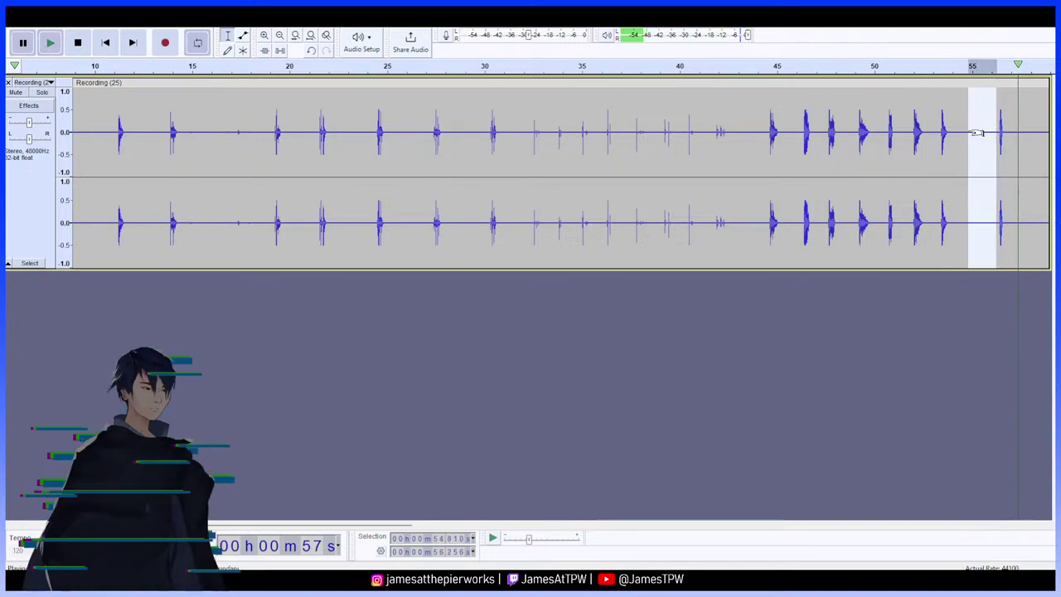
pyautogui.press('space')
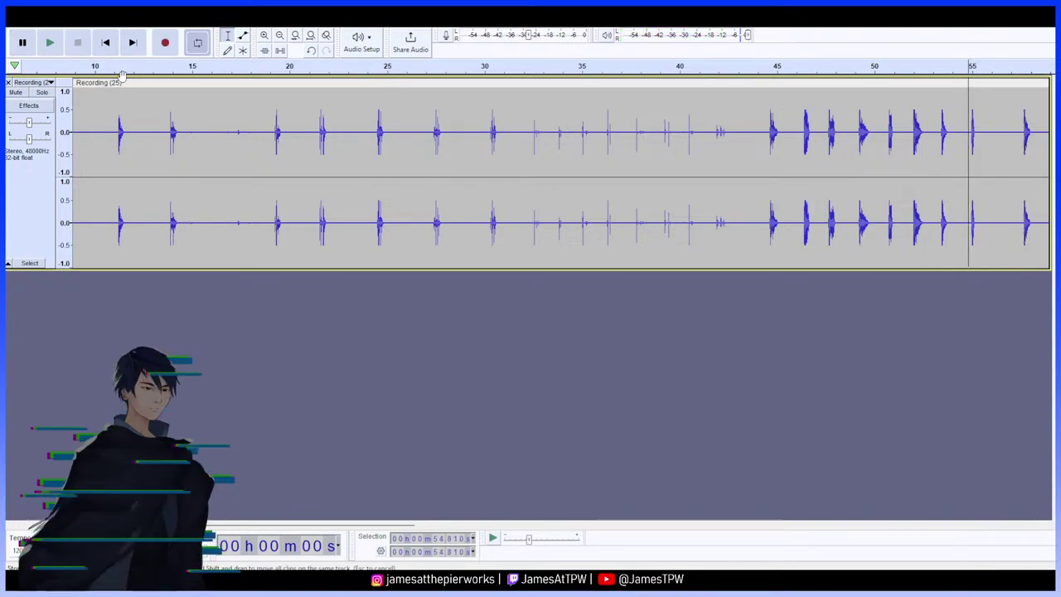
# Play on and delete the quiet stretch before the following click, from about 55.77 to 57.59 s
pyautogui.click(49, 48)
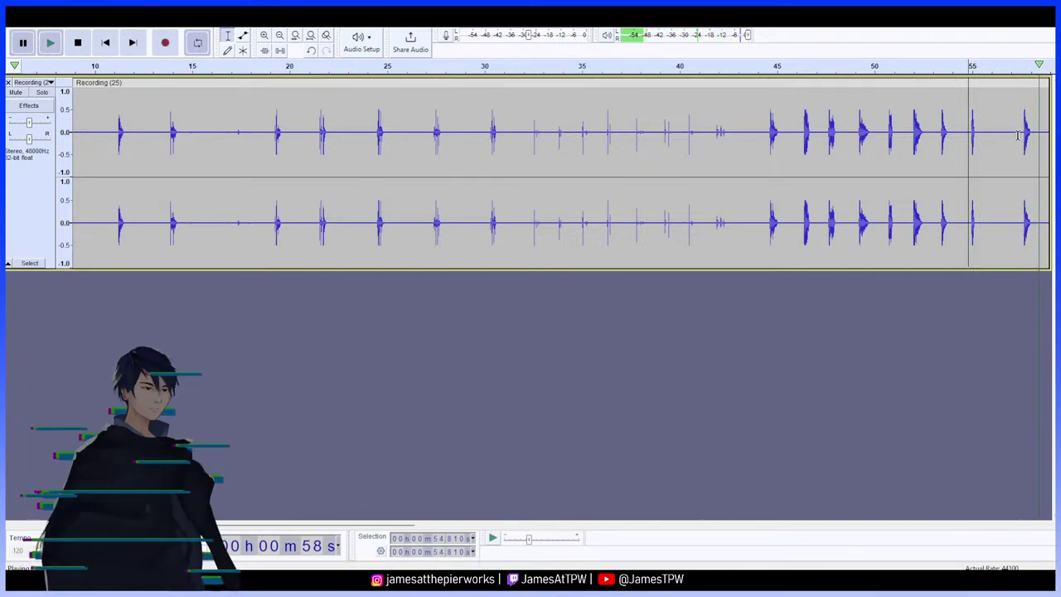
pyautogui.moveTo(1023, 134); pyautogui.dragTo(986, 130)
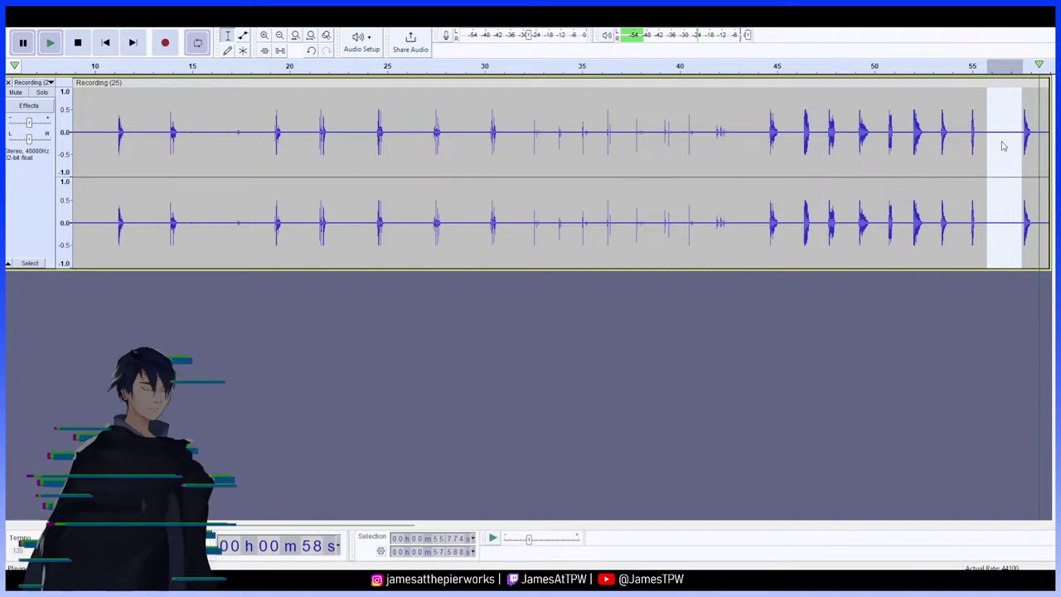
pyautogui.press('Delete')
# Play on from about 55.77 s and delete the long quiet stretch from about 1:38.5 to 1:49.3
pyautogui.click(50, 42)
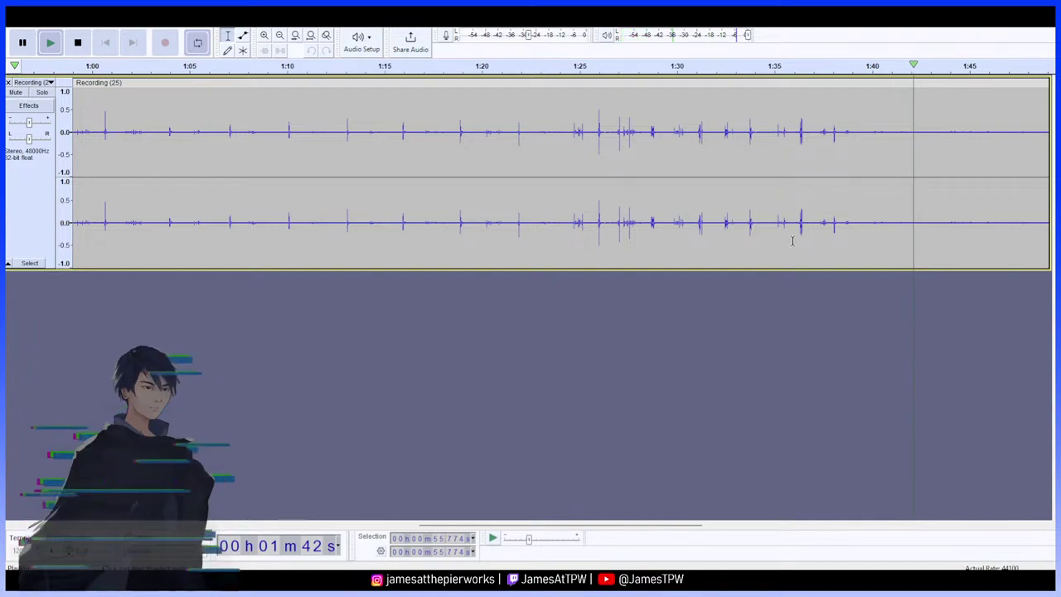
pyautogui.click(843, 115)
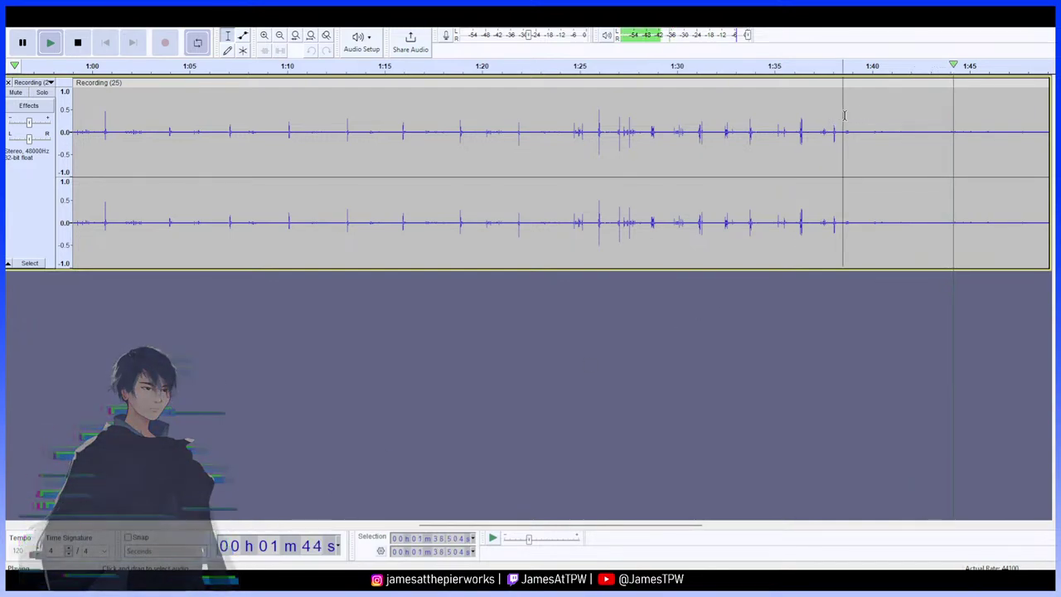
pyautogui.moveTo(842, 115); pyautogui.dragTo(970, 132)
pyautogui.click(38, 48)
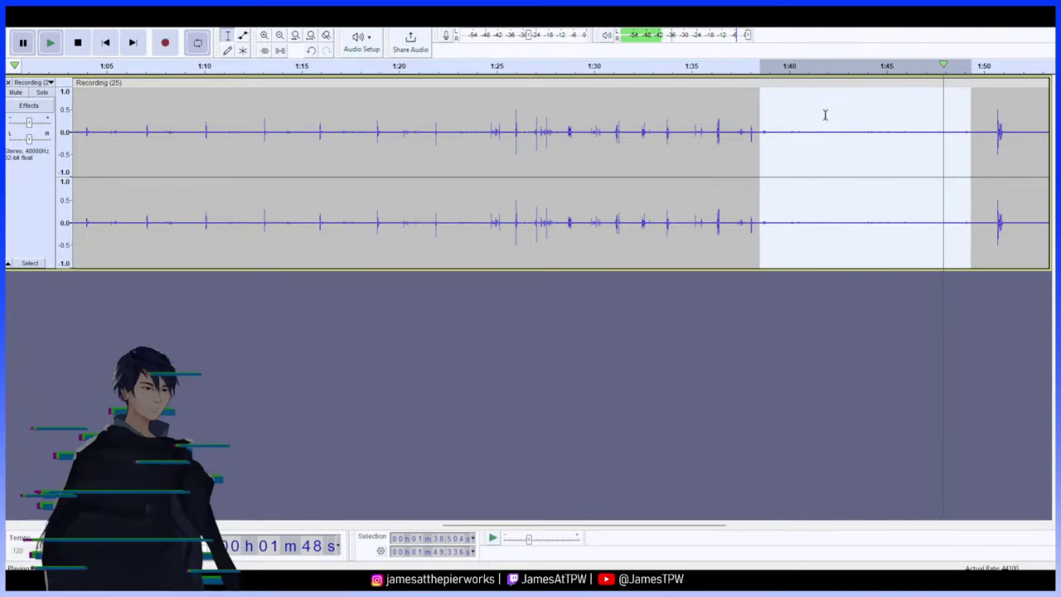
pyautogui.press('Delete')
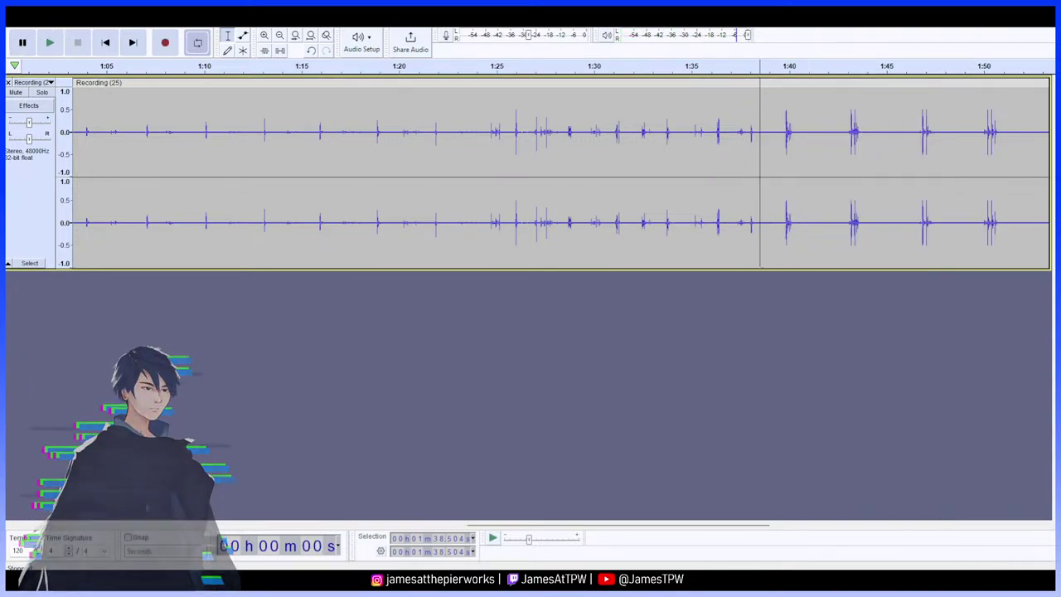
# Play on from about 1:38.5 and delete the silence after the last click, from about 2:20.0 to the track's end
pyautogui.click(48, 43)
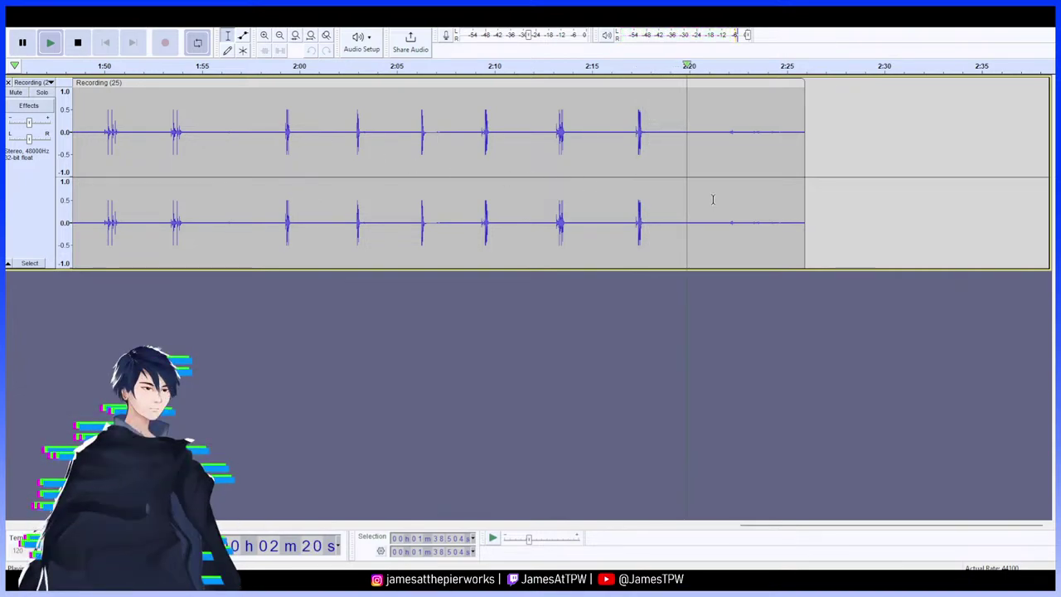
pyautogui.moveTo(692, 113); pyautogui.dragTo(805, 147)
pyautogui.click(24, 37)
pyautogui.click(685, 125)
pyautogui.moveTo(689, 125); pyautogui.dragTo(813, 146)
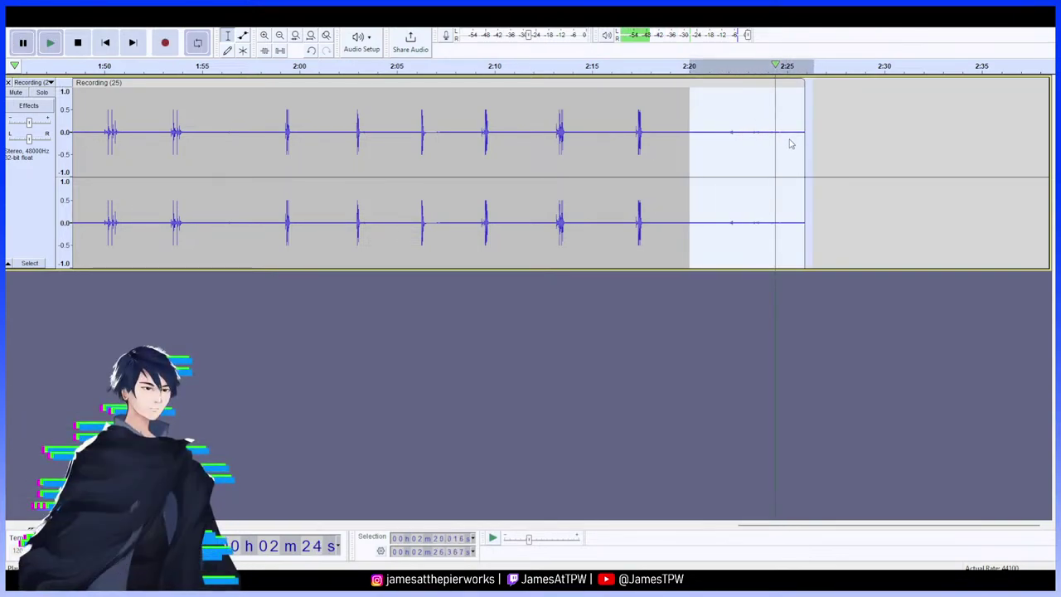
pyautogui.press('Delete')
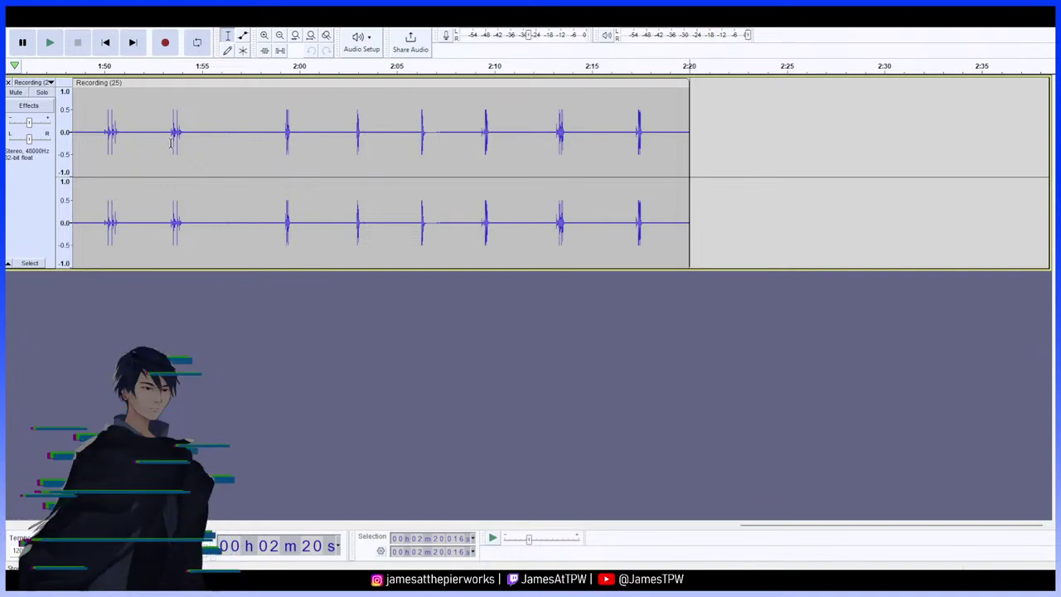
# Return to the start of the recording and play its first click
pyautogui.click(52, 48)
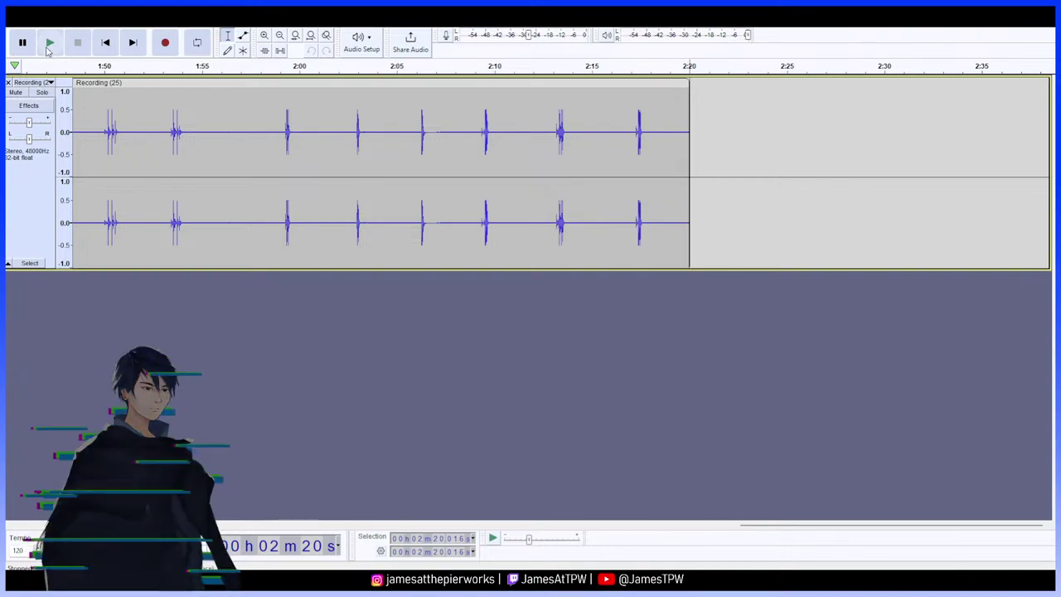
pyautogui.click(105, 42)
pyautogui.click(53, 47)
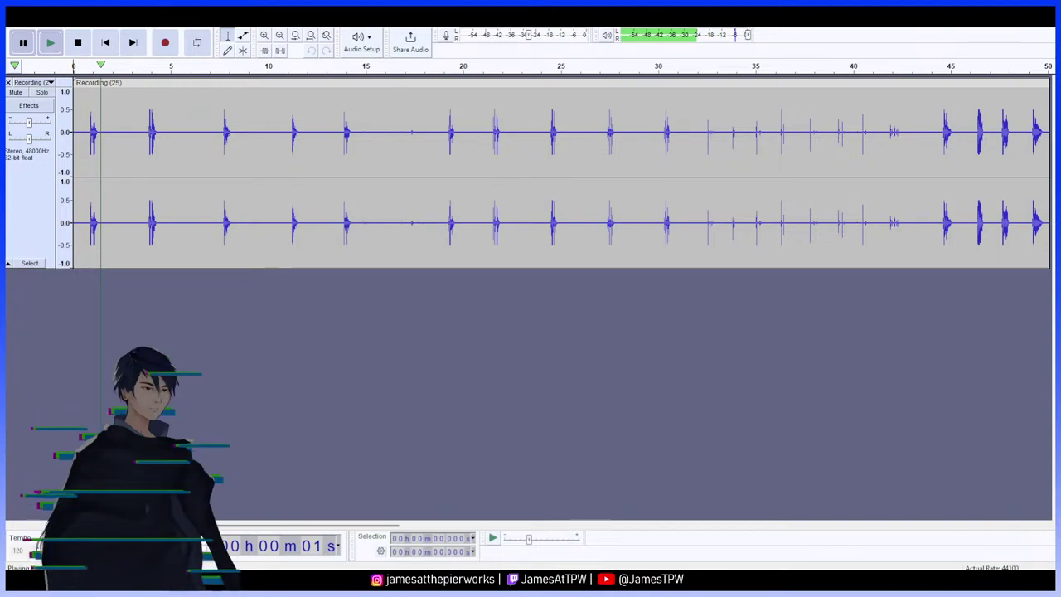
# Import the Sword_swing_01 audio file as a second track and play it together with the recording from the start
pyautogui.moveTo(1060, 225); pyautogui.dragTo(580, 225)
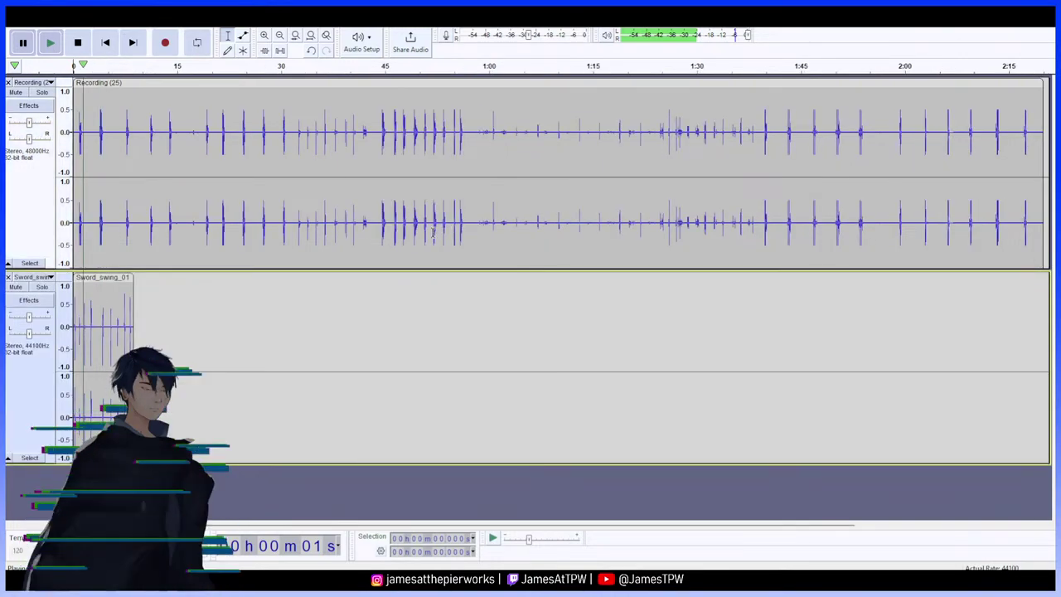
pyautogui.press('space')
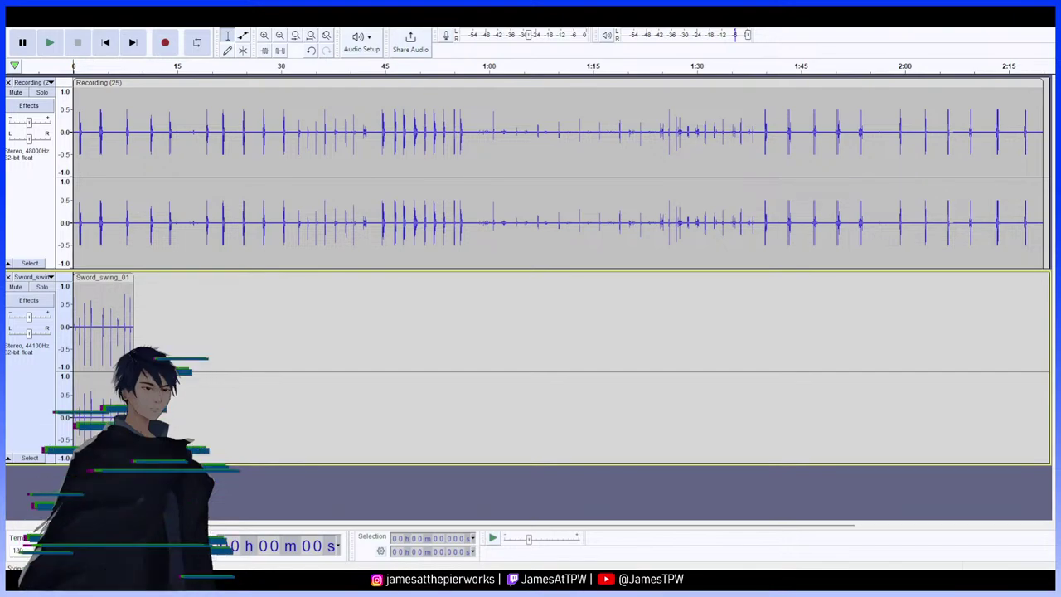
pyautogui.press('space')
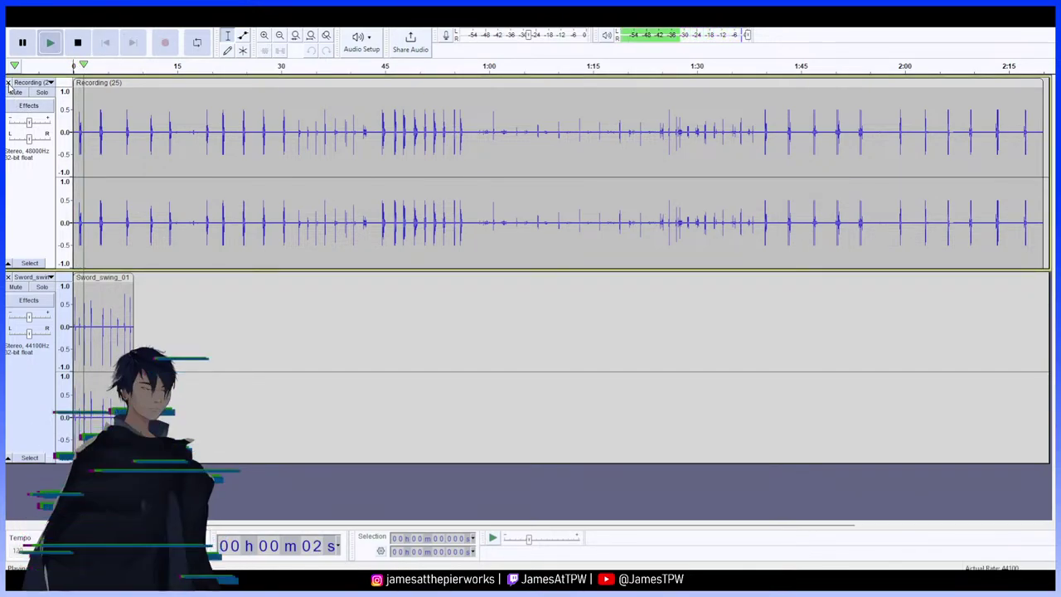
pyautogui.press('p')
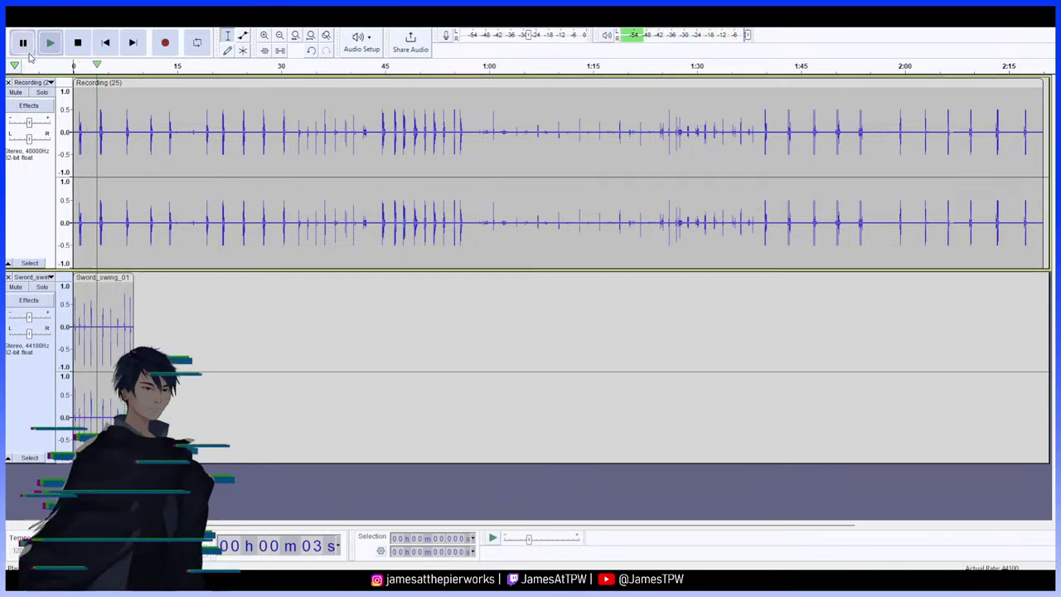
# Remove the Recording (25) track and play the sword swing sample alone
pyautogui.click(9, 82)
pyautogui.click(50, 42)
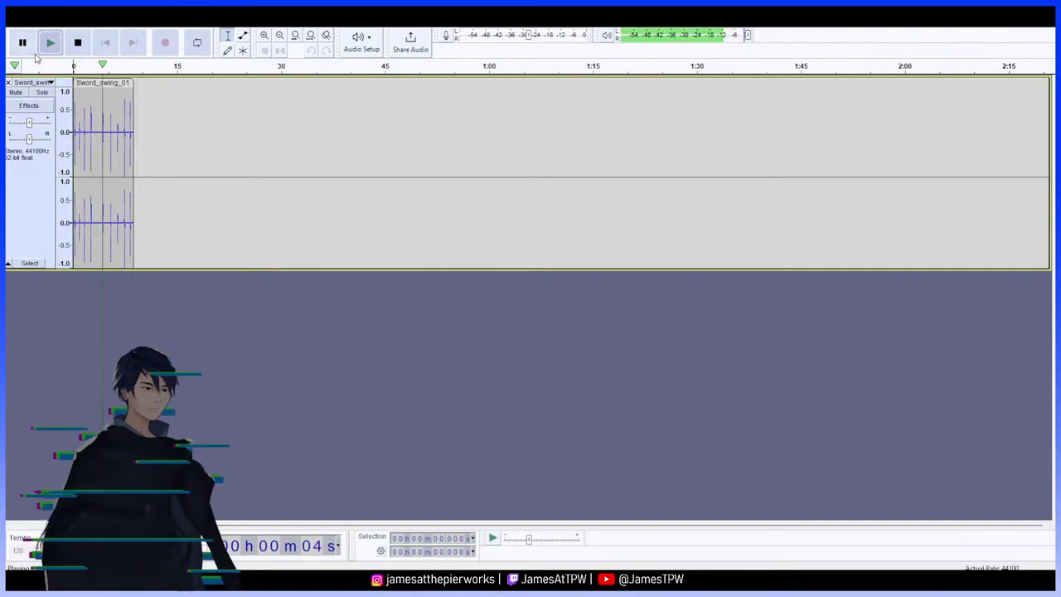
pyautogui.press('space')
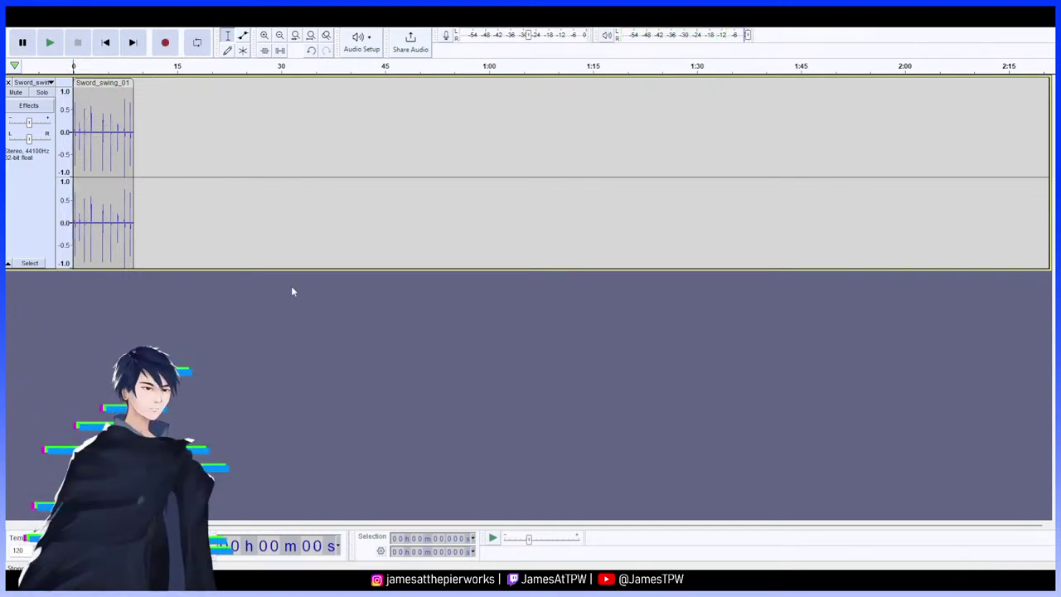
# Undo the removal of the recording's track and the import of the sword swing sample
pyautogui.click(206, 544)
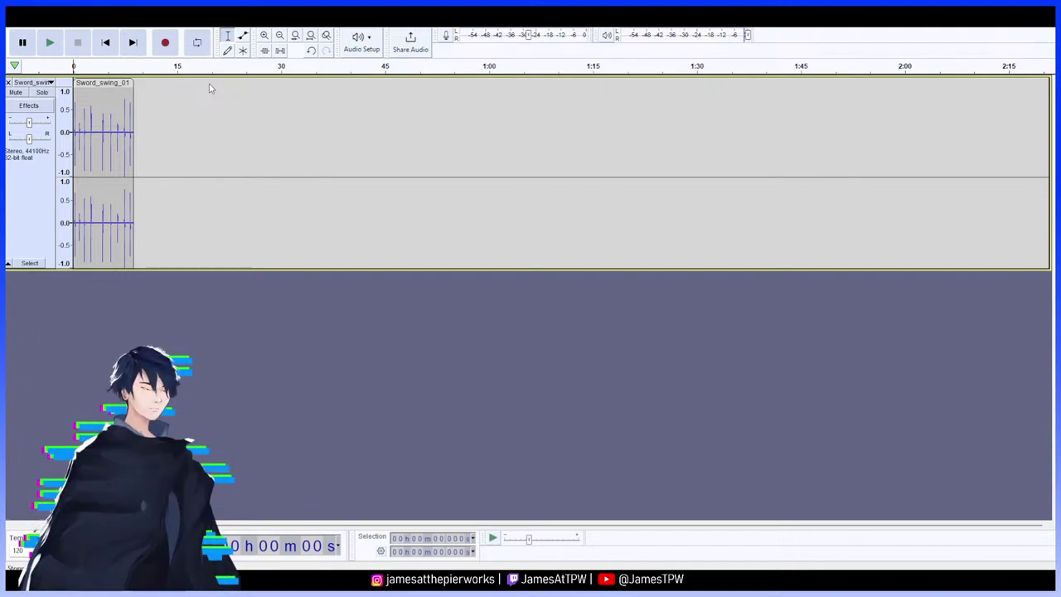
pyautogui.hotkey('ctrl', 'z')
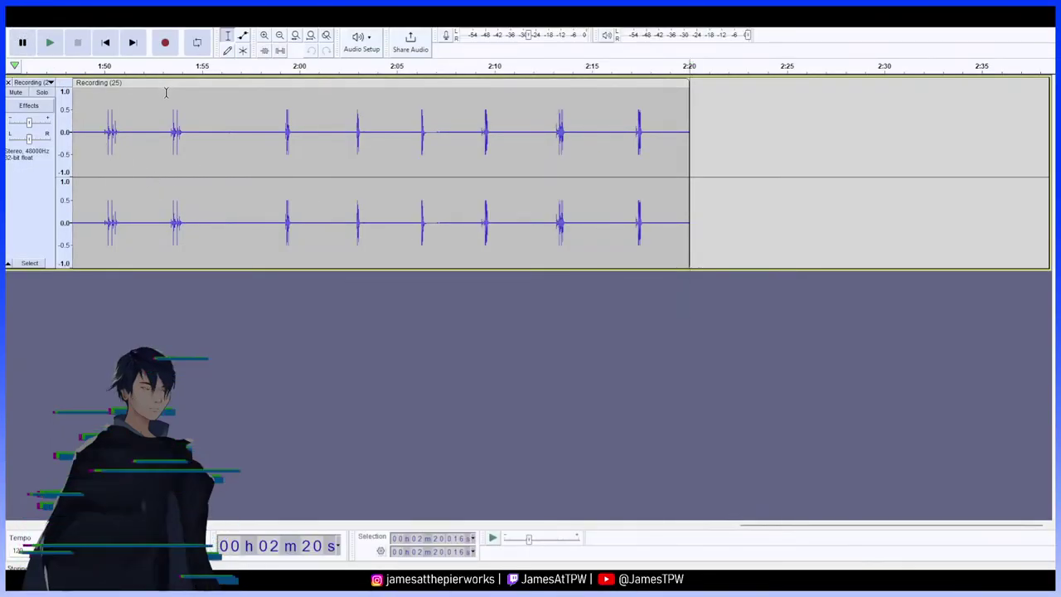
# Go back to the beginning of the restored recording and start playback
pyautogui.click(105, 42)
pyautogui.click(47, 45)
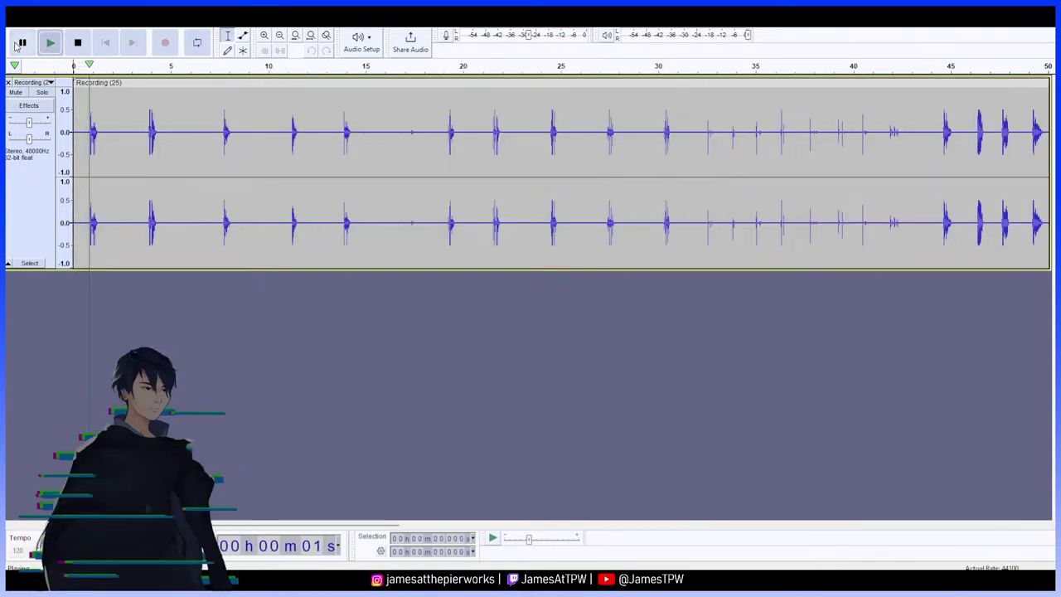
# Listen to the first click sound of the recording and stop playback
pyautogui.click(24, 44)
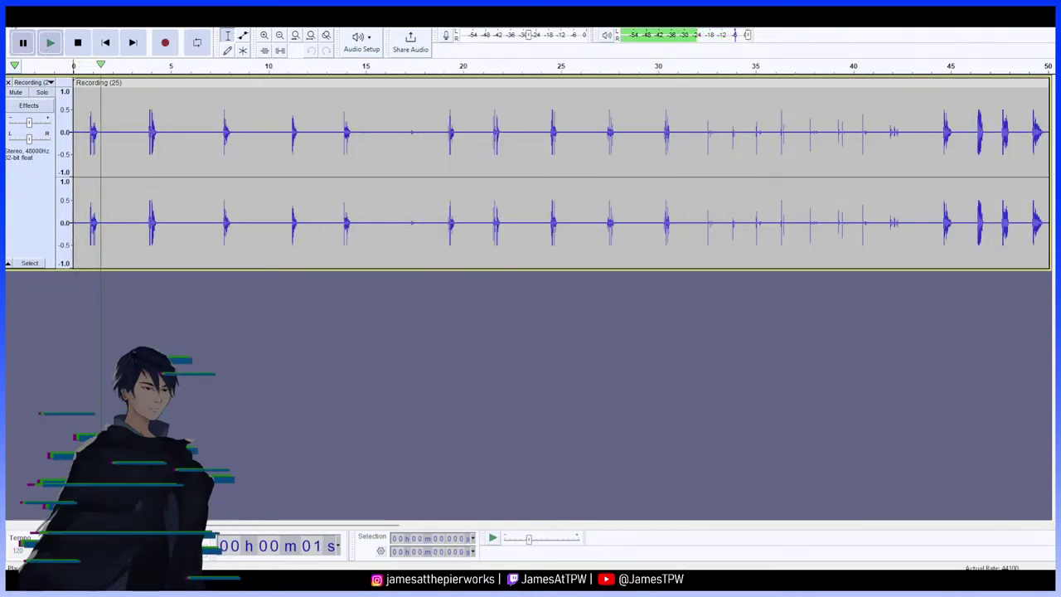
pyautogui.press('space')
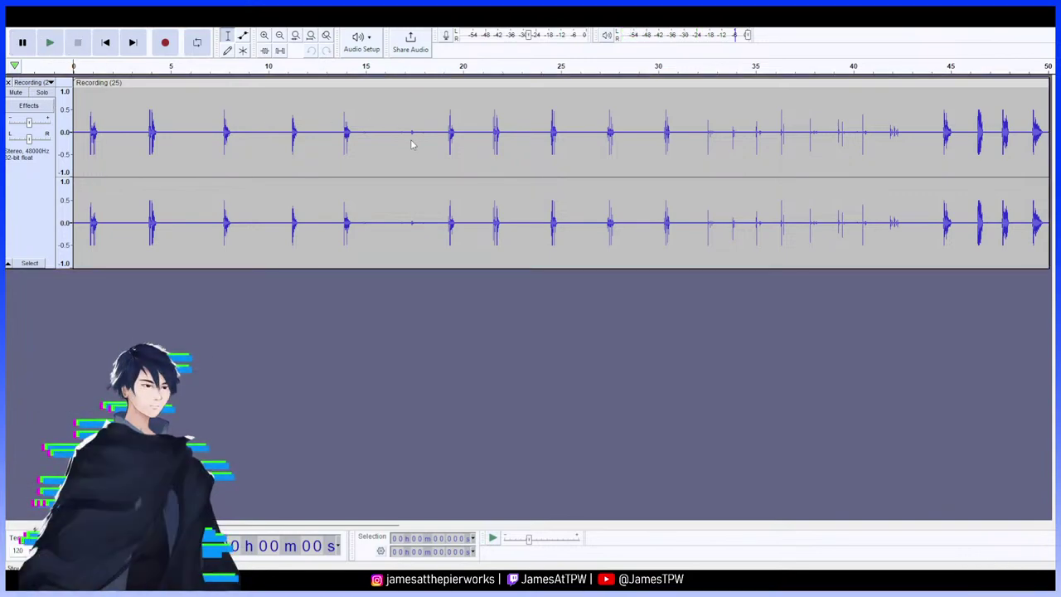
pyautogui.click(300, 278)
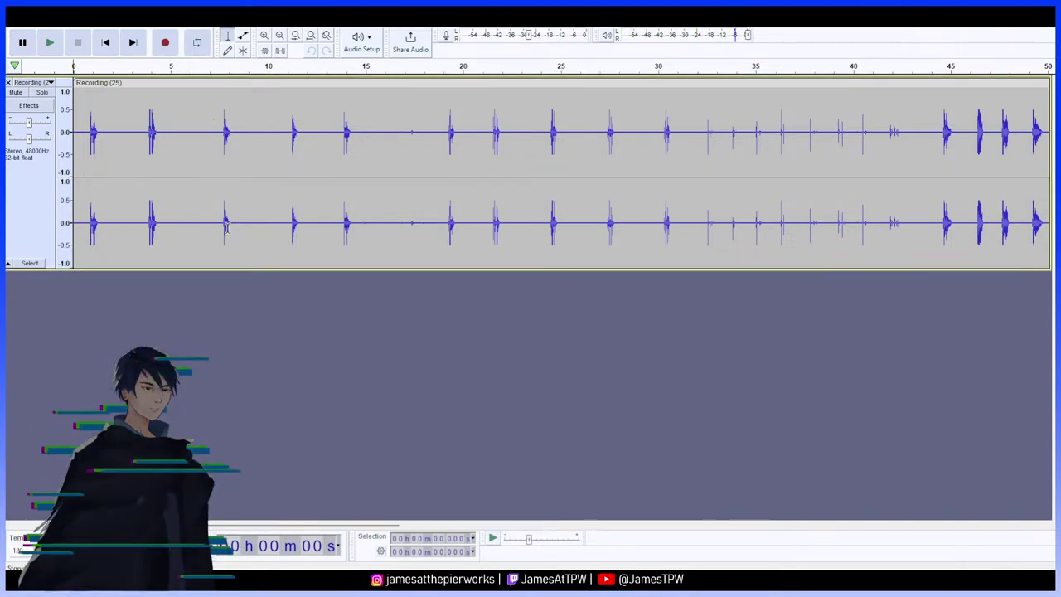
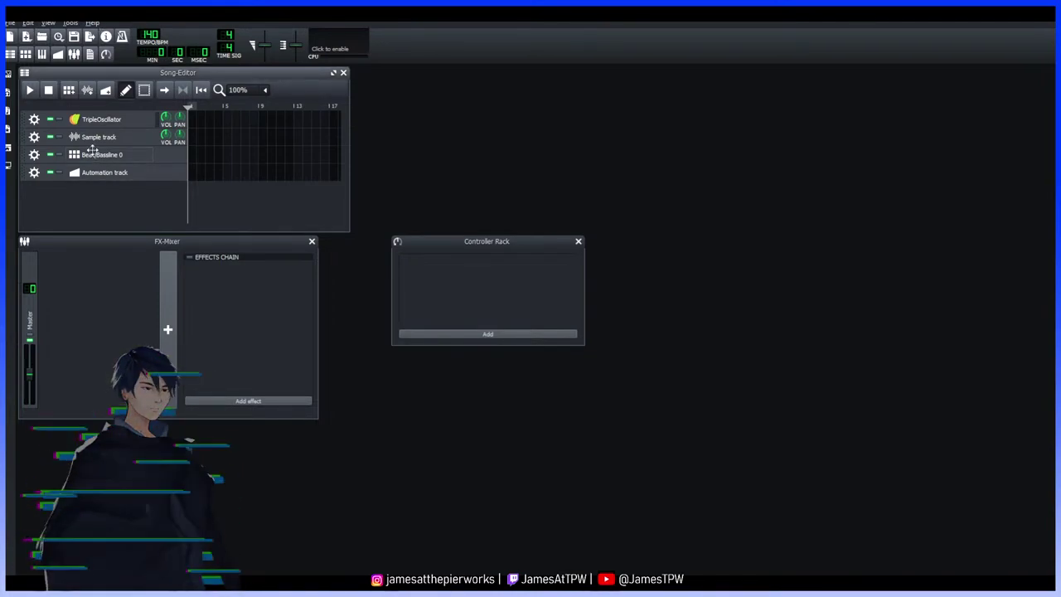
# In LMMS, place bass drum hits on steps 1, 5, 9 and 13 of the Acoustic Drumset pattern
pyautogui.click(95, 155)
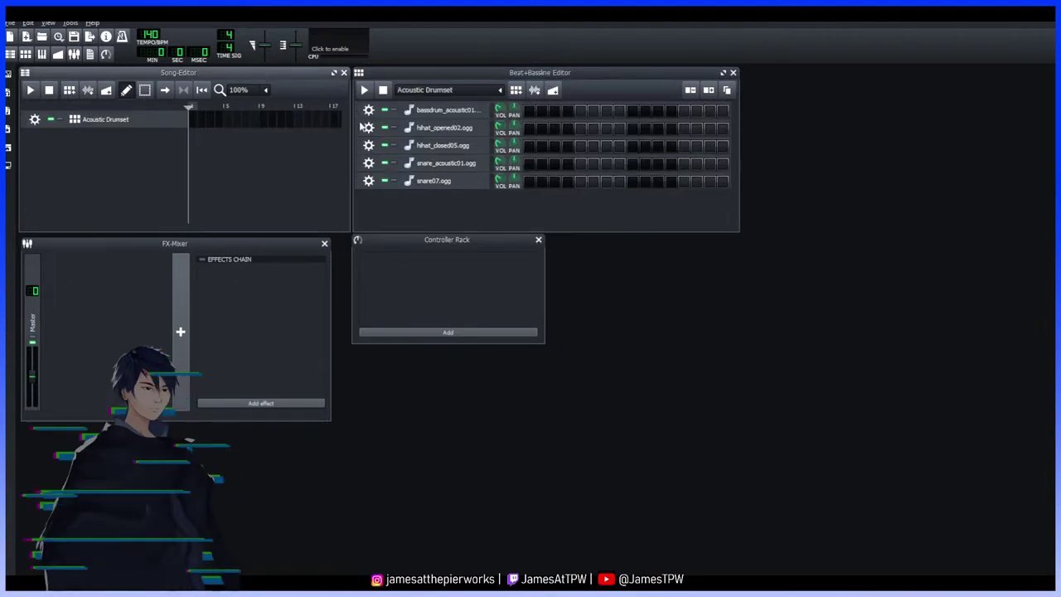
pyautogui.click(529, 112)
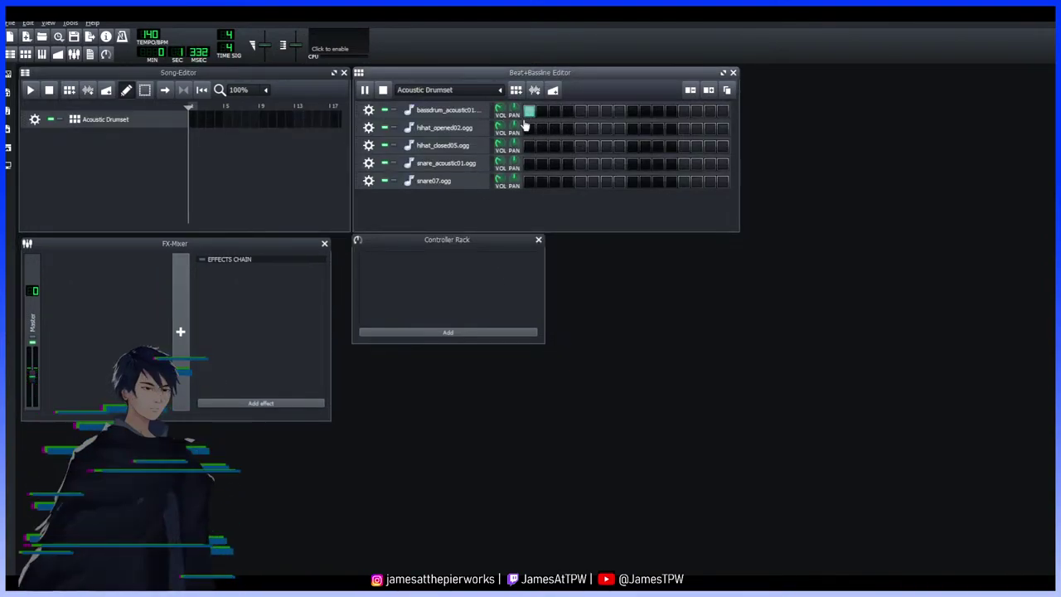
pyautogui.click(528, 112)
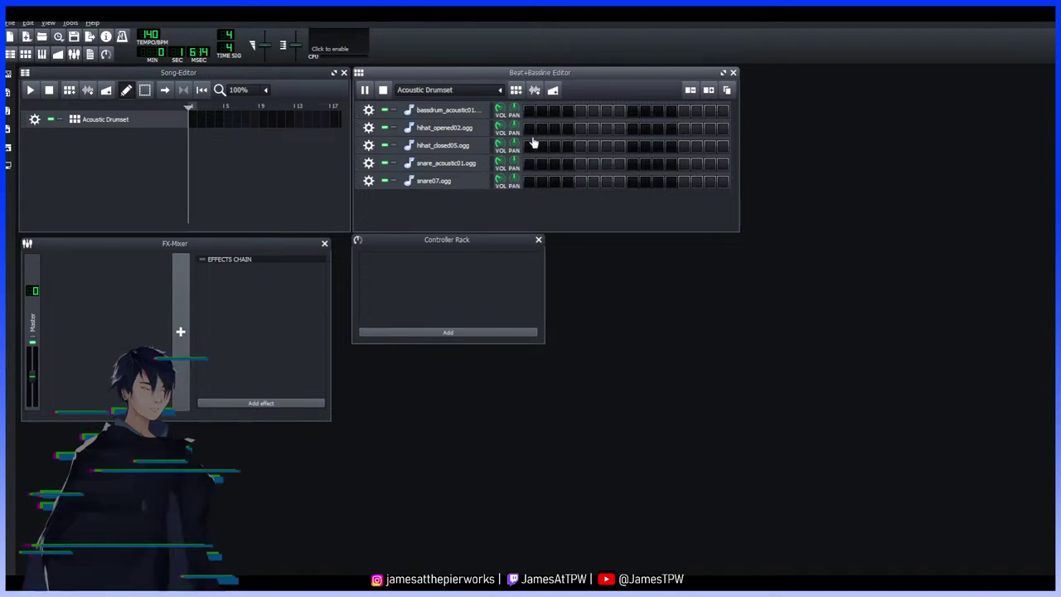
pyautogui.click(580, 112)
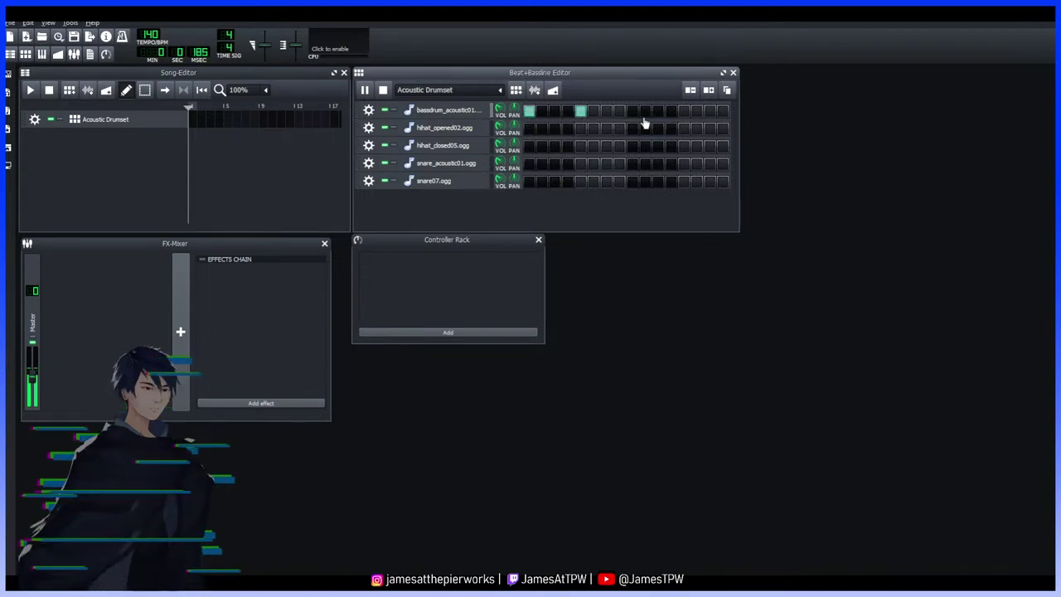
pyautogui.click(684, 112)
# Try open hi-hat hits on steps 5 and 13 of the drum pattern and remove them again
pyautogui.click(541, 148)
pyautogui.click(541, 152)
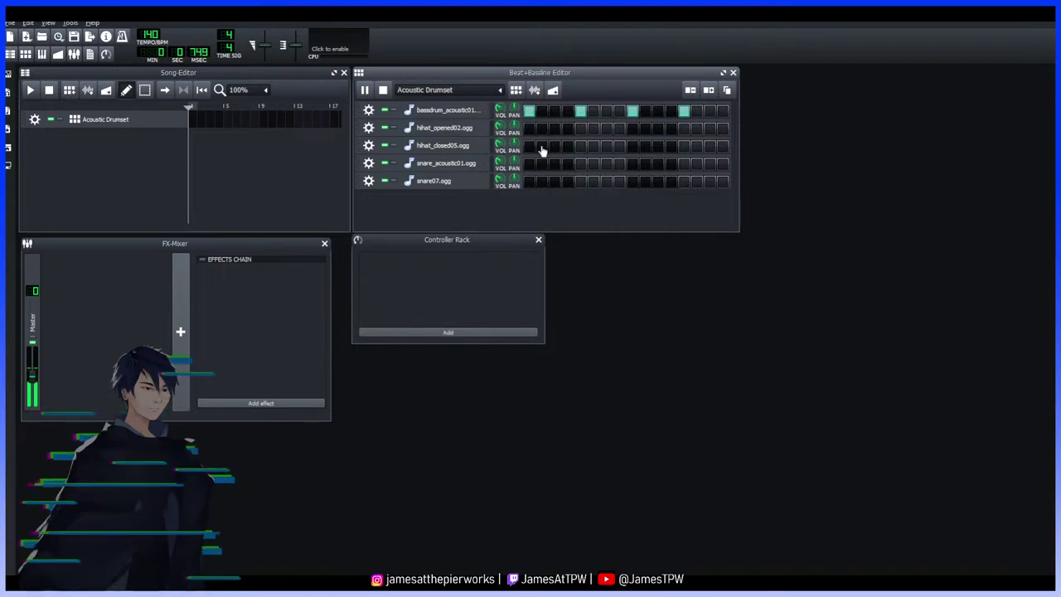
pyautogui.click(580, 130)
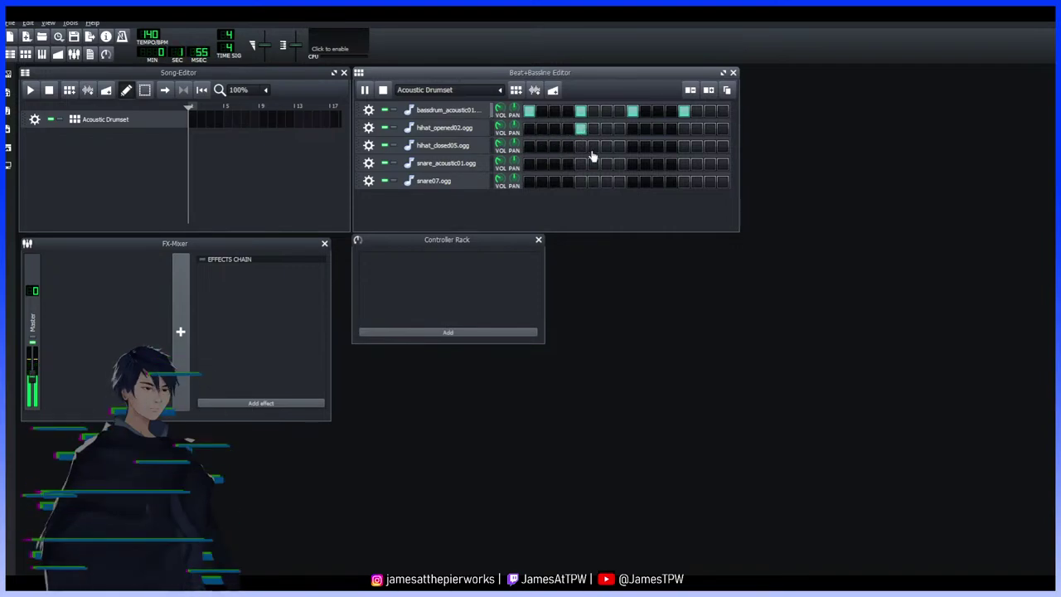
pyautogui.click(682, 131)
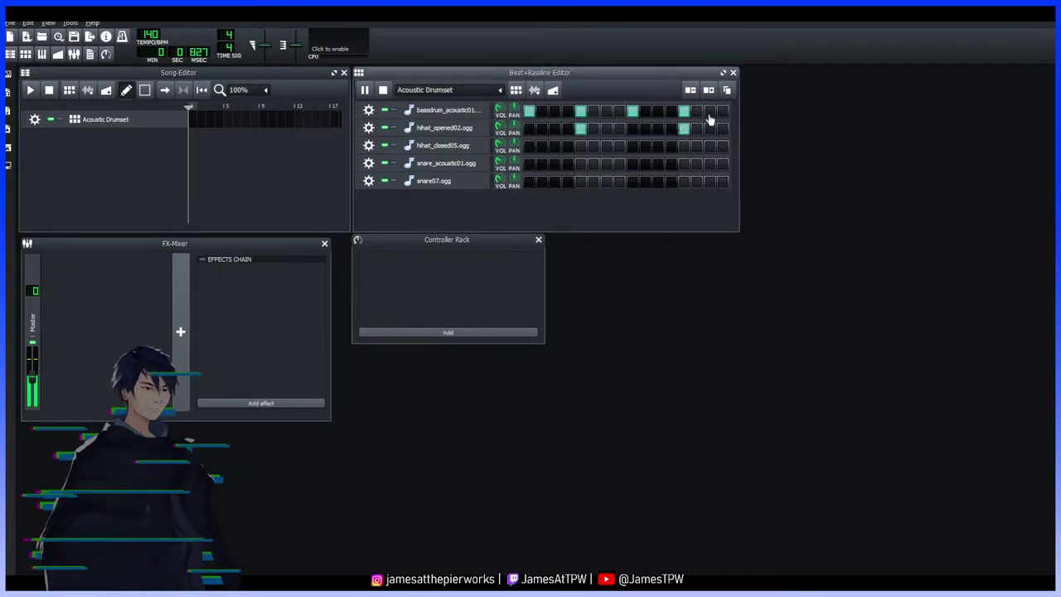
pyautogui.click(580, 130)
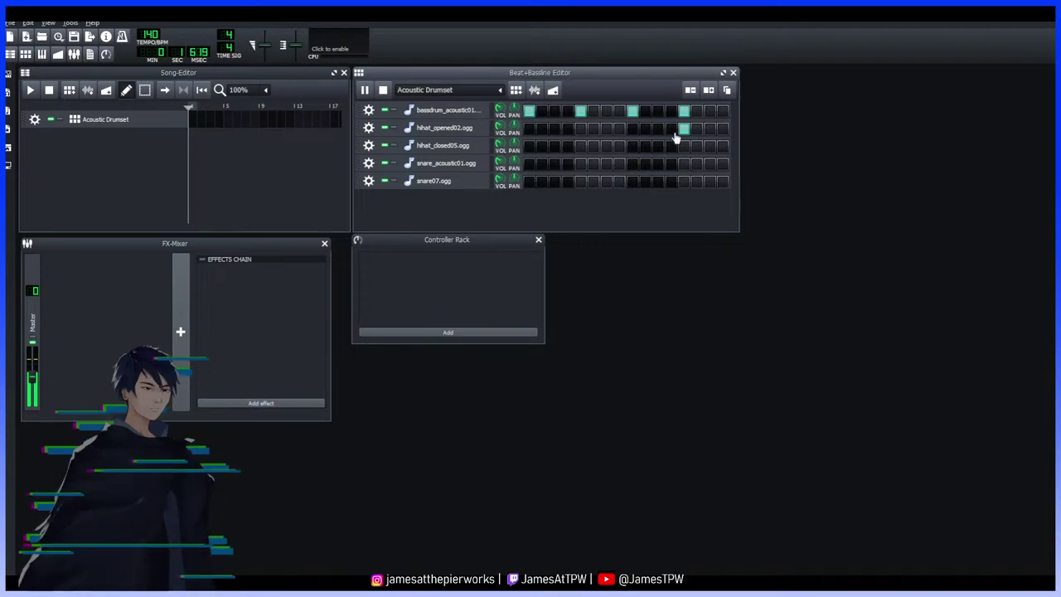
pyautogui.click(684, 130)
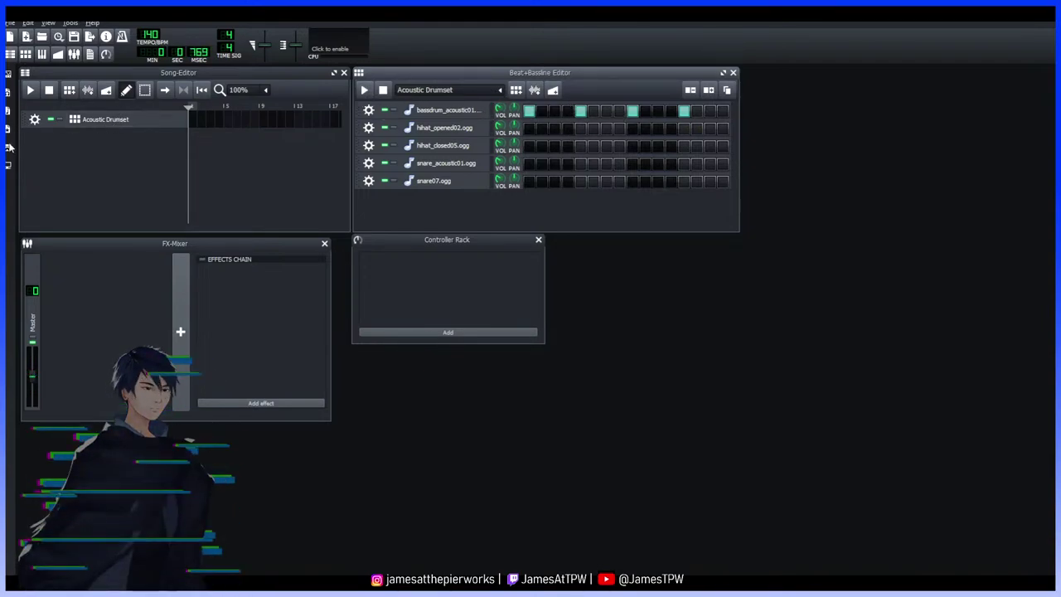
# Look through the home folder and the presets, and open the My Samples library
pyautogui.click(9, 170)
pyautogui.click(7, 153)
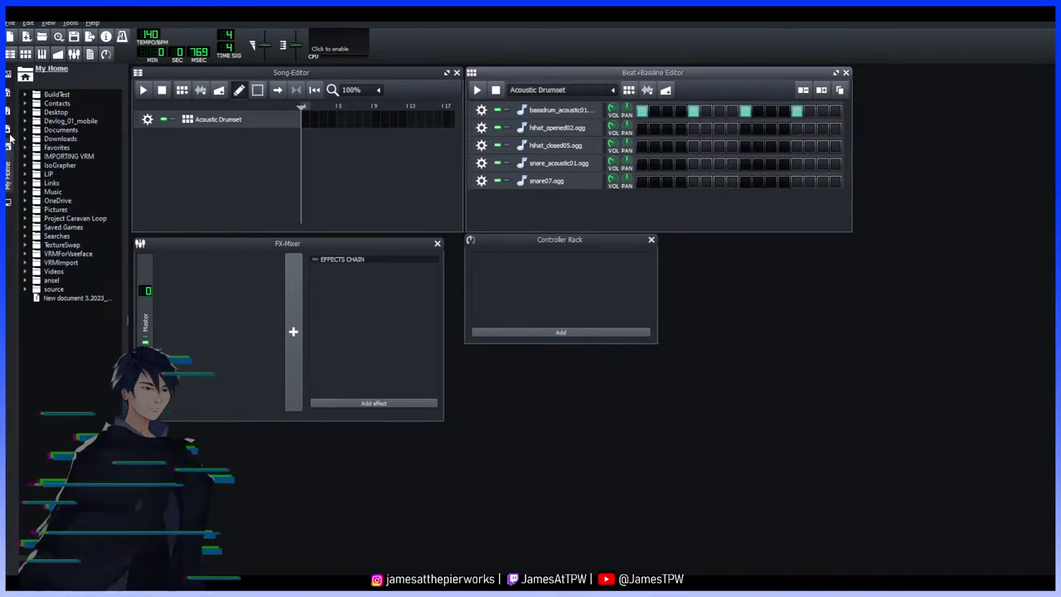
pyautogui.click(8, 139)
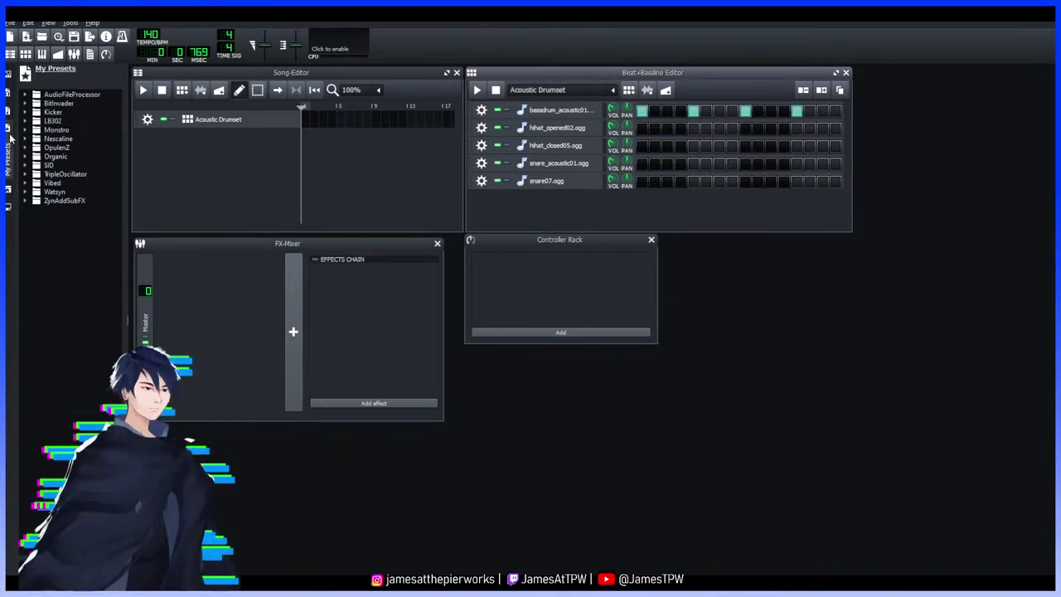
pyautogui.click(7, 122)
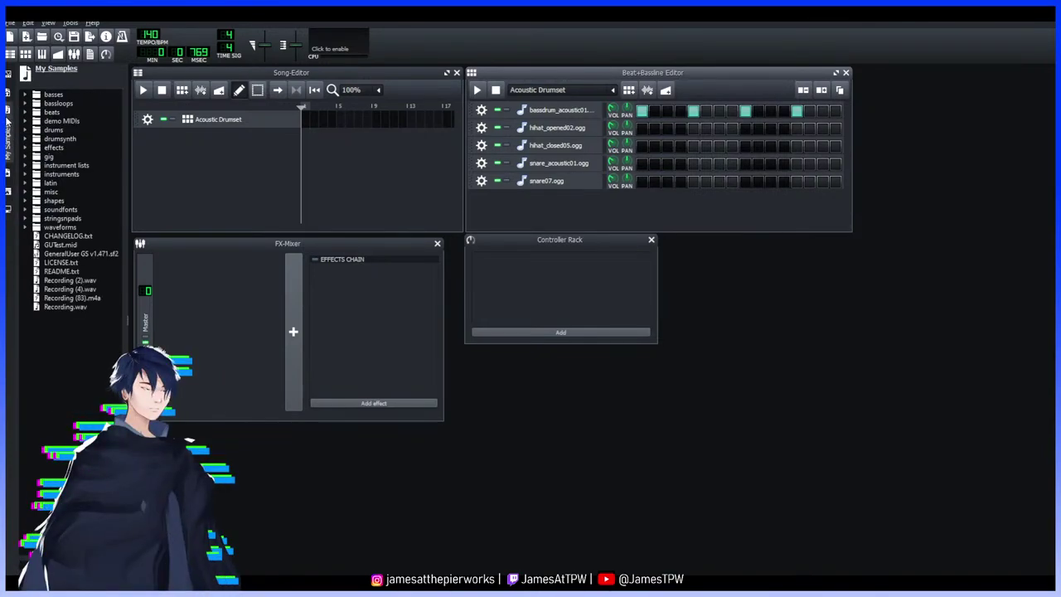
pyautogui.click(25, 133)
pyautogui.click(25, 133)
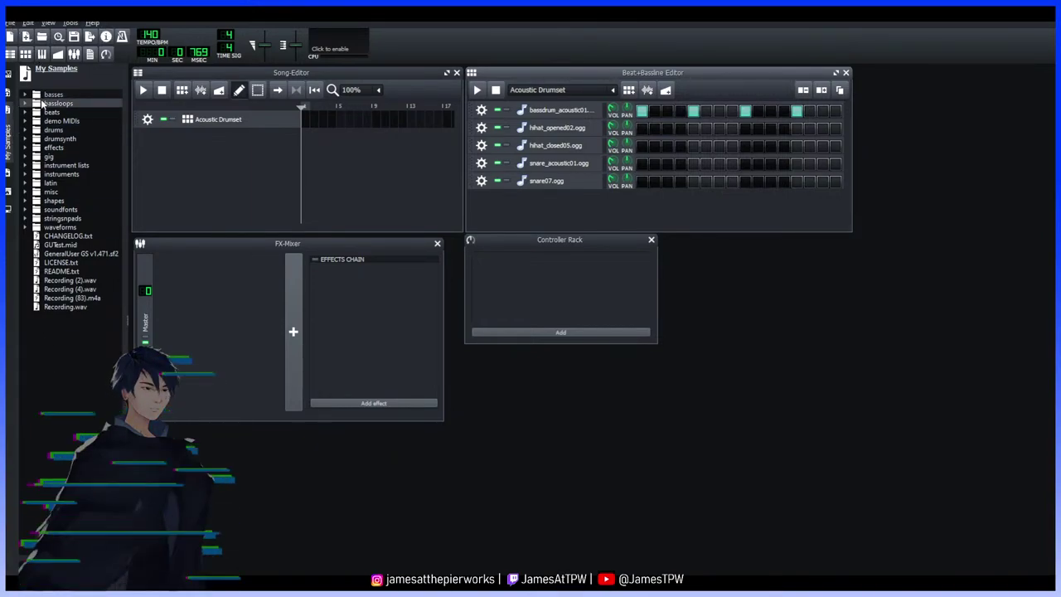
# Look into the bassloops and beats folders and audition bass_hard01, bass01, rave_bass03 and rave_bass04 from the basses folder
pyautogui.click(45, 103)
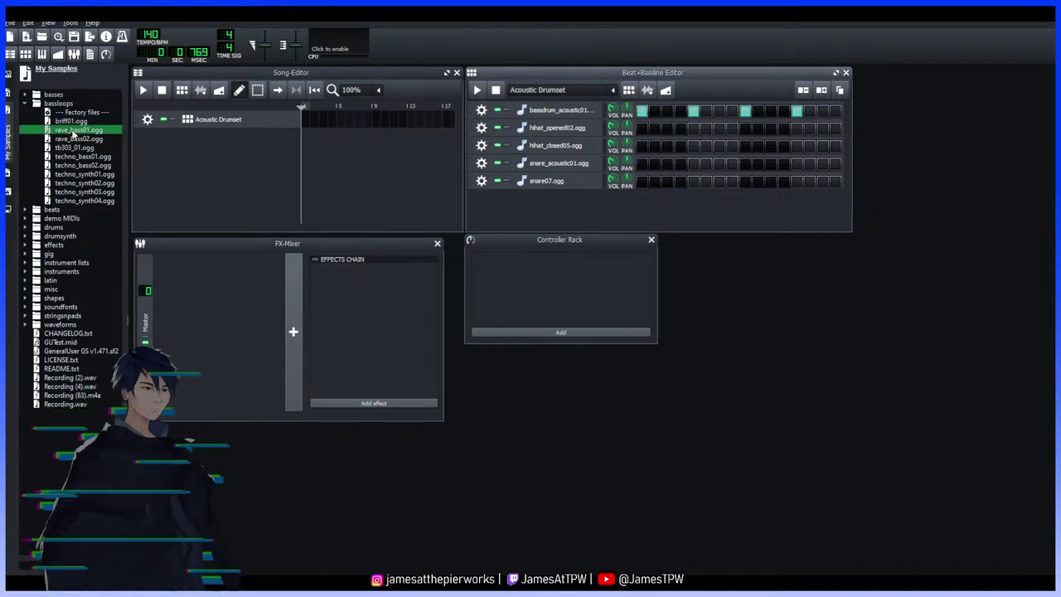
pyautogui.click(32, 104)
pyautogui.click(31, 112)
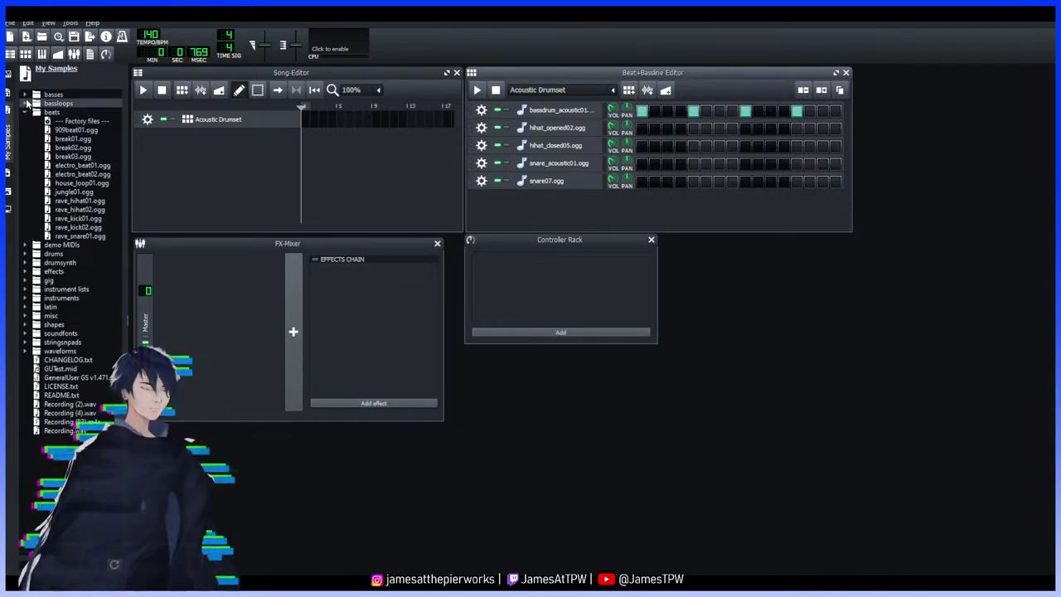
pyautogui.click(32, 94)
pyautogui.click(76, 138)
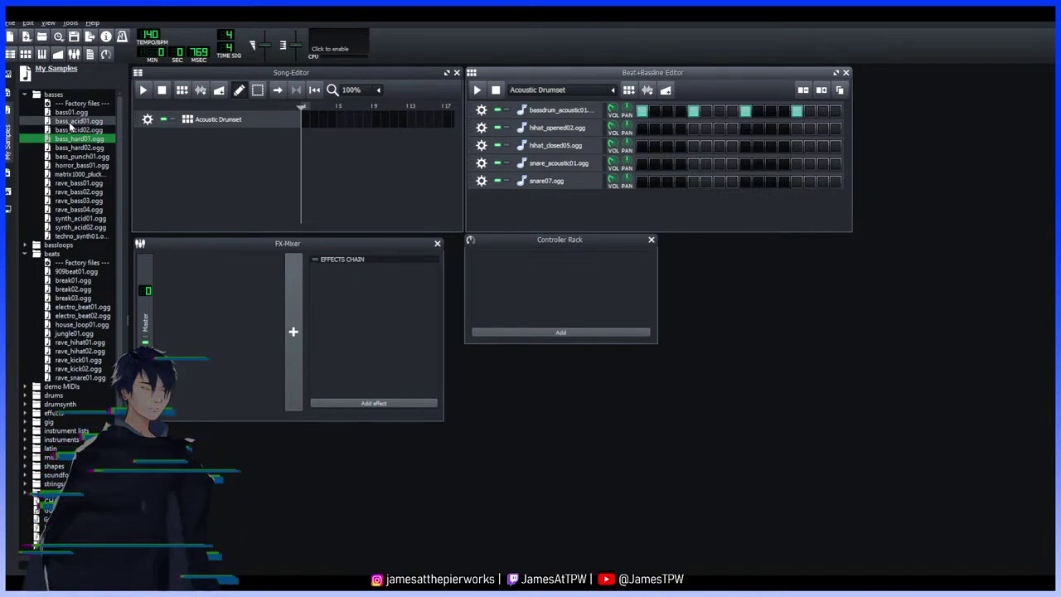
pyautogui.click(68, 113)
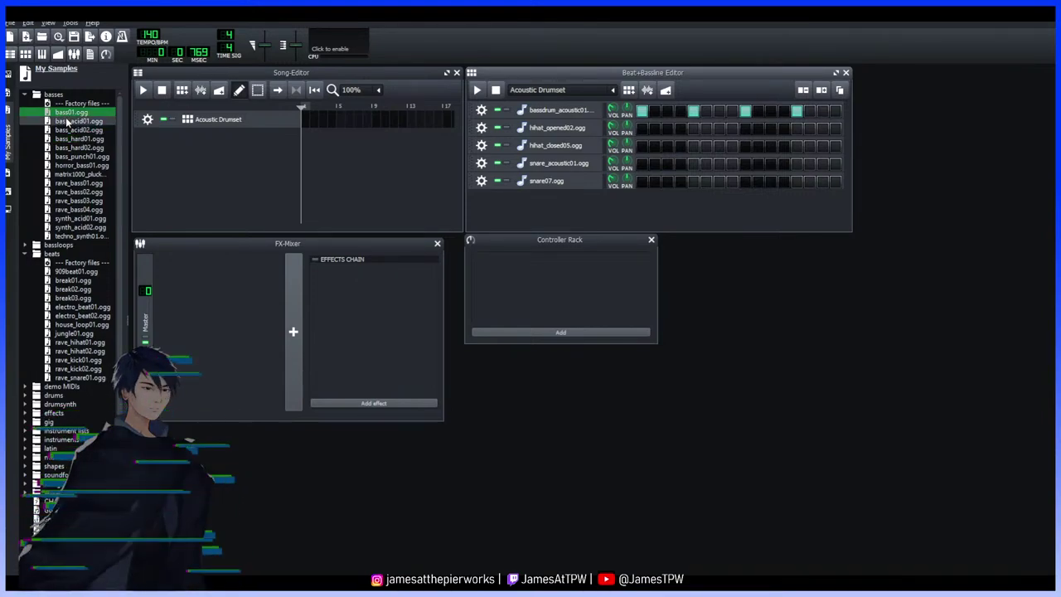
pyautogui.click(70, 202)
pyautogui.click(70, 210)
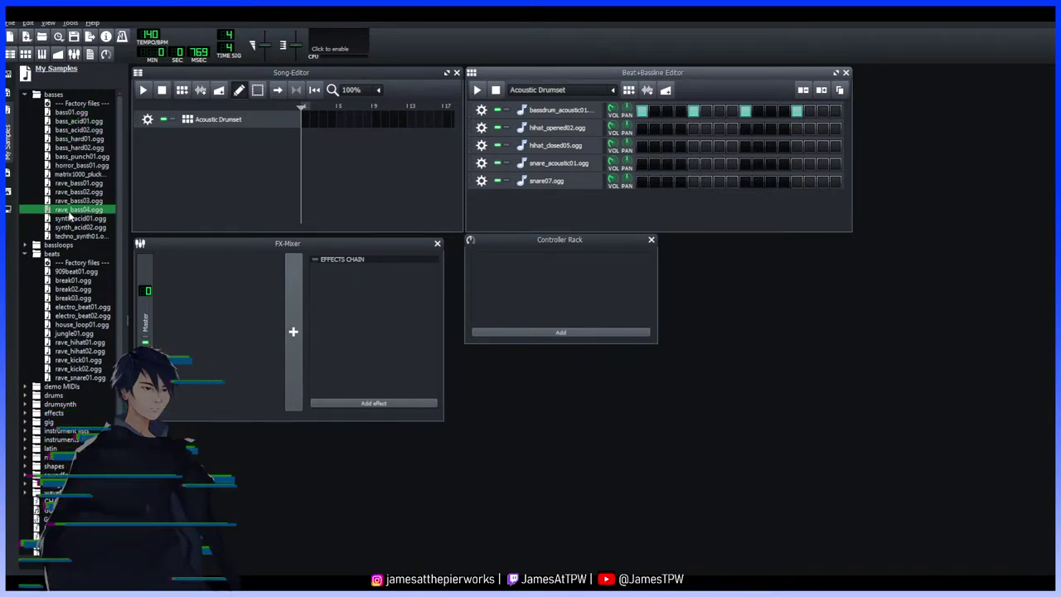
# Expand the demo MIDIs and drums sample folders and audition bassdrum01 and bassdrum02
pyautogui.scroll(-1, 75, 340)
pyautogui.click(25, 360)
pyautogui.scroll(-2, 25, 368)
pyautogui.click(24, 370)
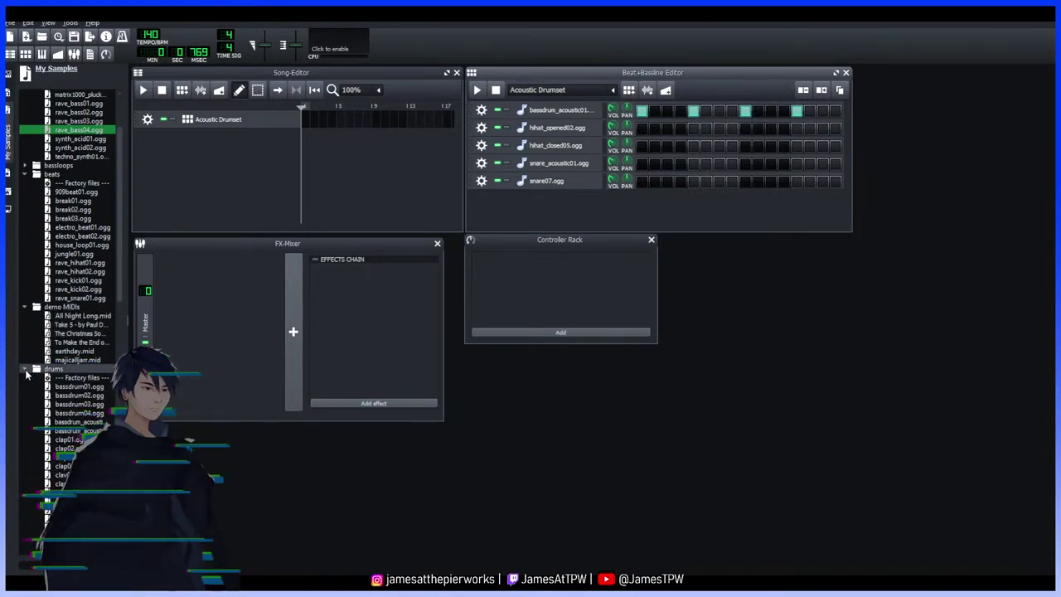
pyautogui.scroll(-4, 25, 372)
pyautogui.click(79, 281)
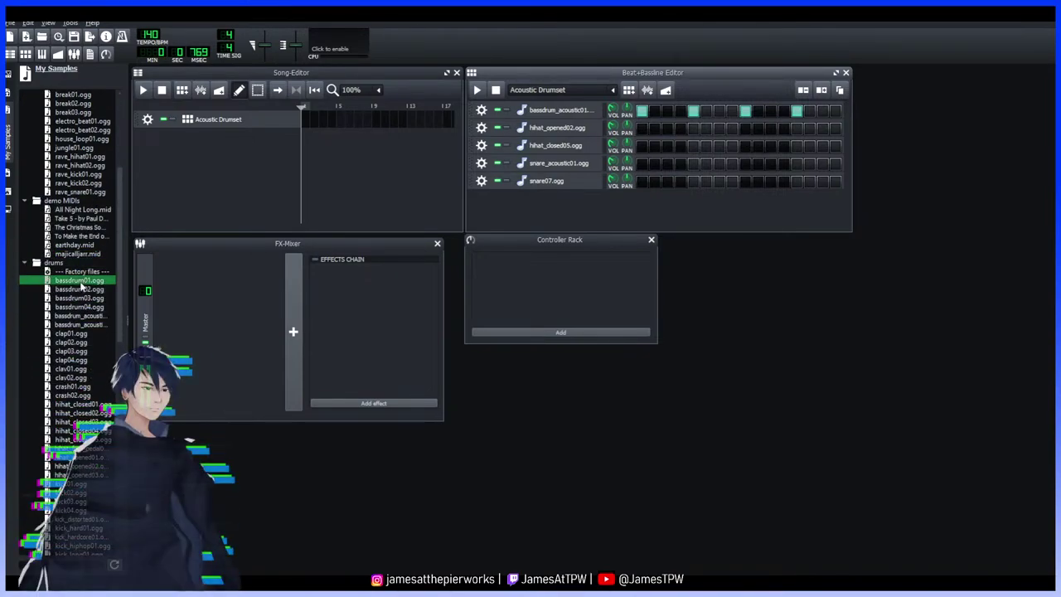
pyautogui.click(80, 289)
# Audition the clap01, clap03, clap04 and clav01 samples in the drums folder
pyautogui.scroll(-4, 73, 315)
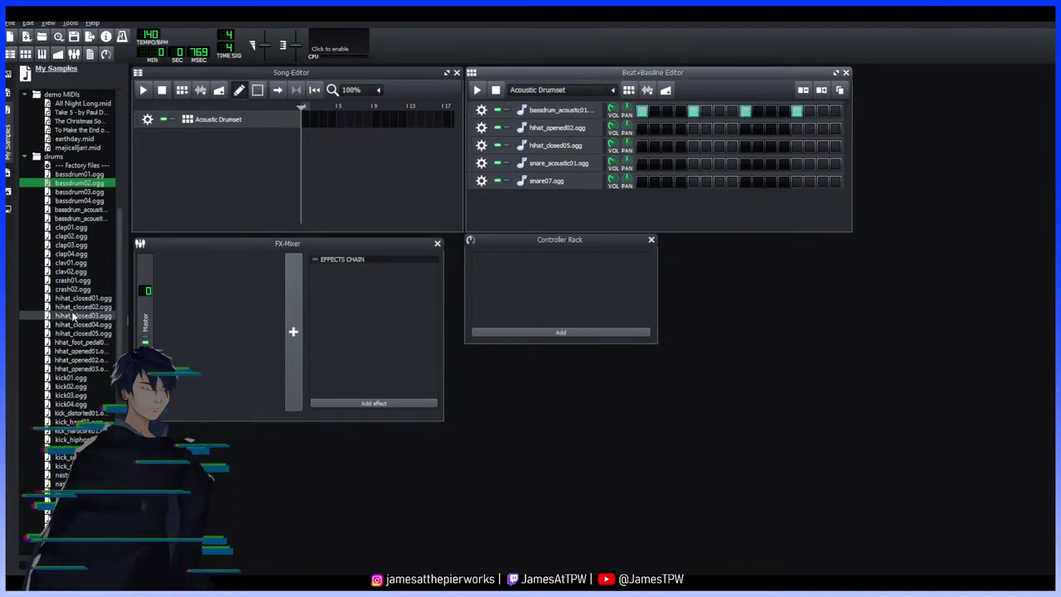
pyautogui.click(71, 227)
pyautogui.click(71, 245)
pyautogui.click(71, 253)
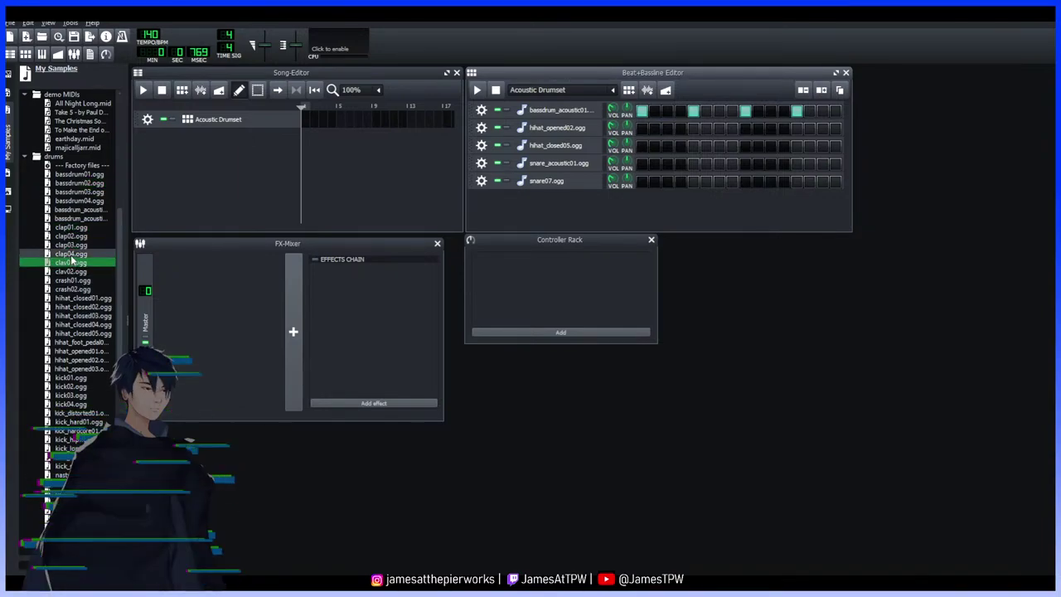
# Audition several kick samples from kick01 to kick_hiphop01, along with hihat_opened03 and the hi-hat foot pedal sample
pyautogui.scroll(-4, 78, 324)
pyautogui.click(71, 271)
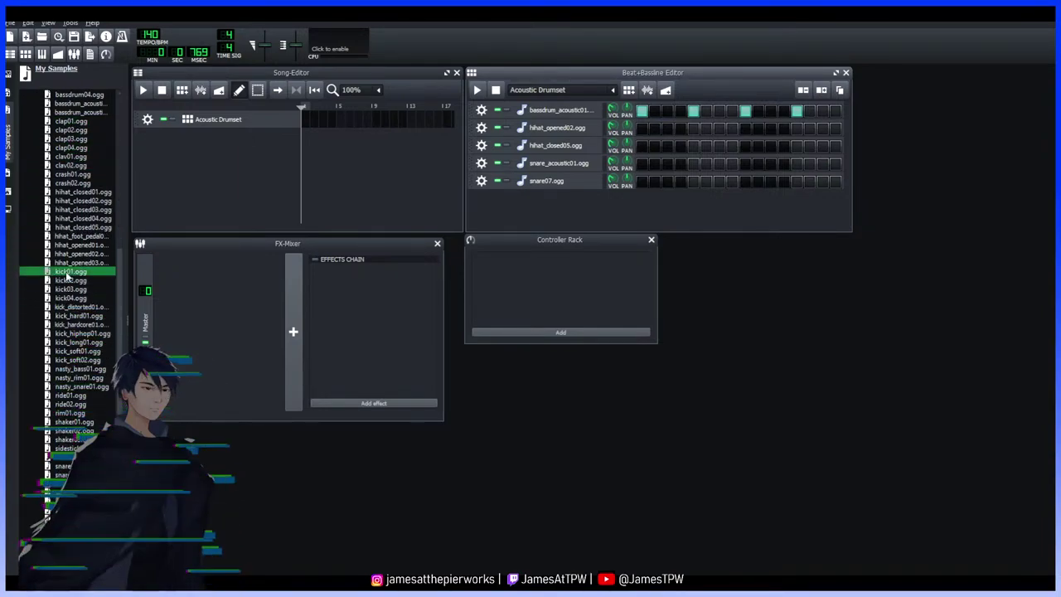
pyautogui.click(71, 289)
pyautogui.click(71, 298)
pyautogui.click(71, 263)
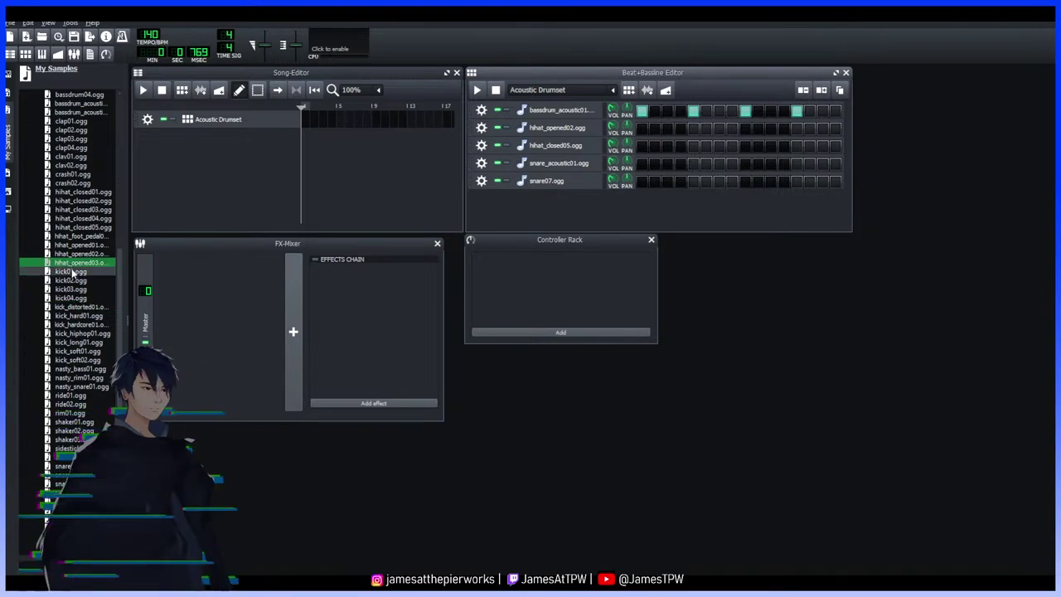
pyautogui.click(71, 235)
pyautogui.click(72, 289)
pyautogui.click(71, 307)
pyautogui.click(75, 316)
pyautogui.click(73, 334)
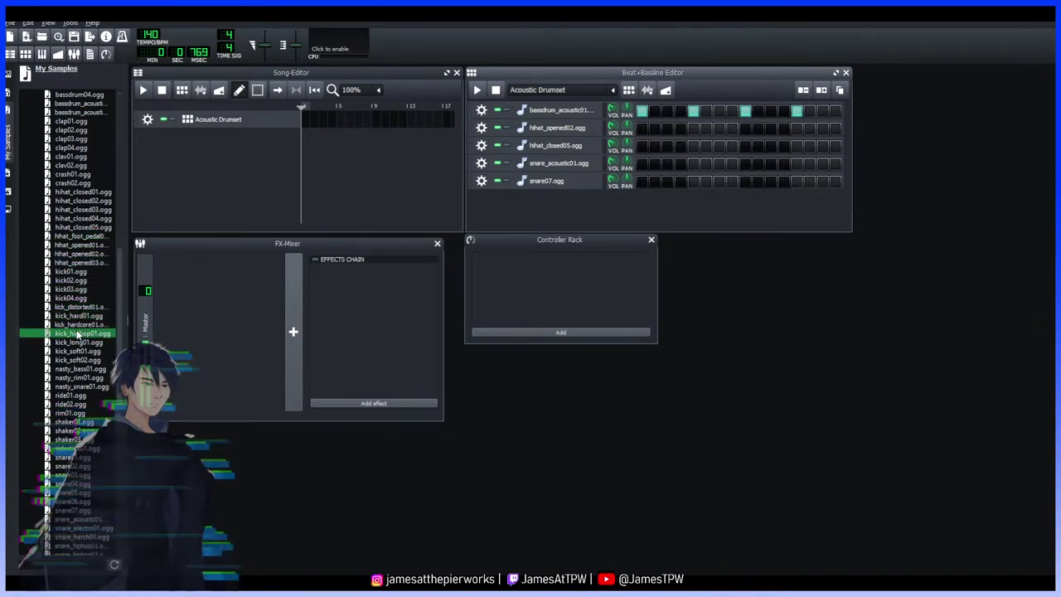
# Audition nasty_snare01, rim01, ride01 and the three shaker samples in the drums folder
pyautogui.scroll(-2, 73, 332)
pyautogui.click(73, 280)
pyautogui.click(70, 307)
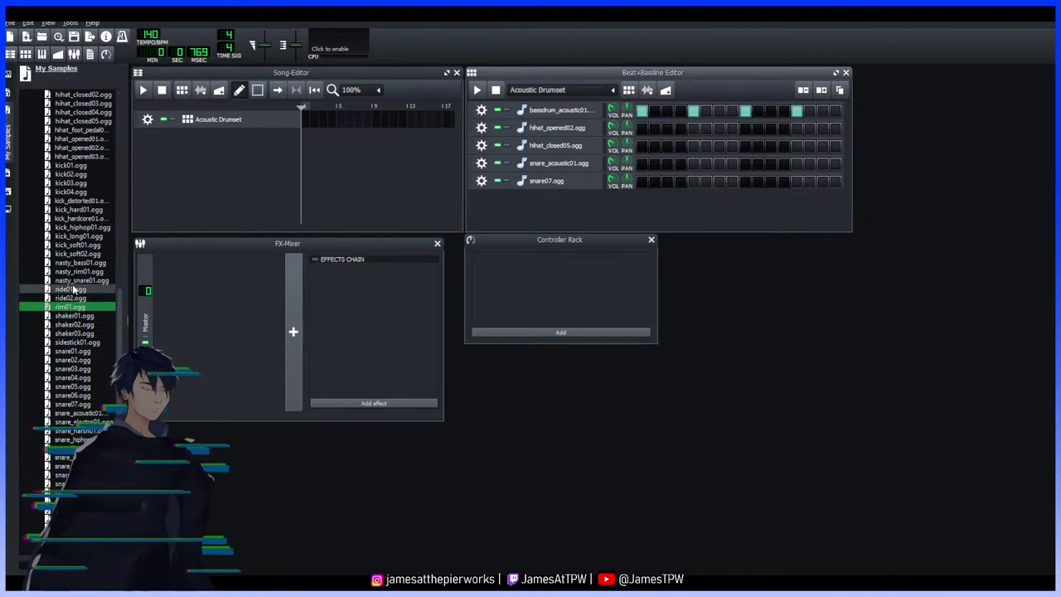
pyautogui.click(71, 289)
pyautogui.click(69, 334)
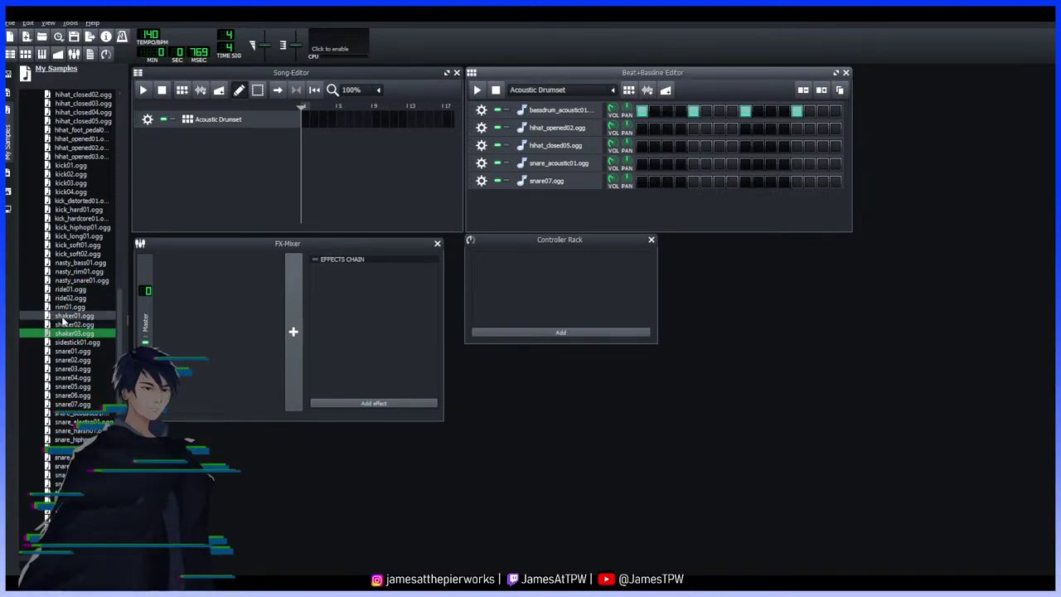
pyautogui.click(71, 316)
pyautogui.click(70, 324)
# Audition the snare_acoustic01 and snare_electro01 samples in the drums folder
pyautogui.scroll(-1, 71, 348)
pyautogui.scroll(-5, 71, 348)
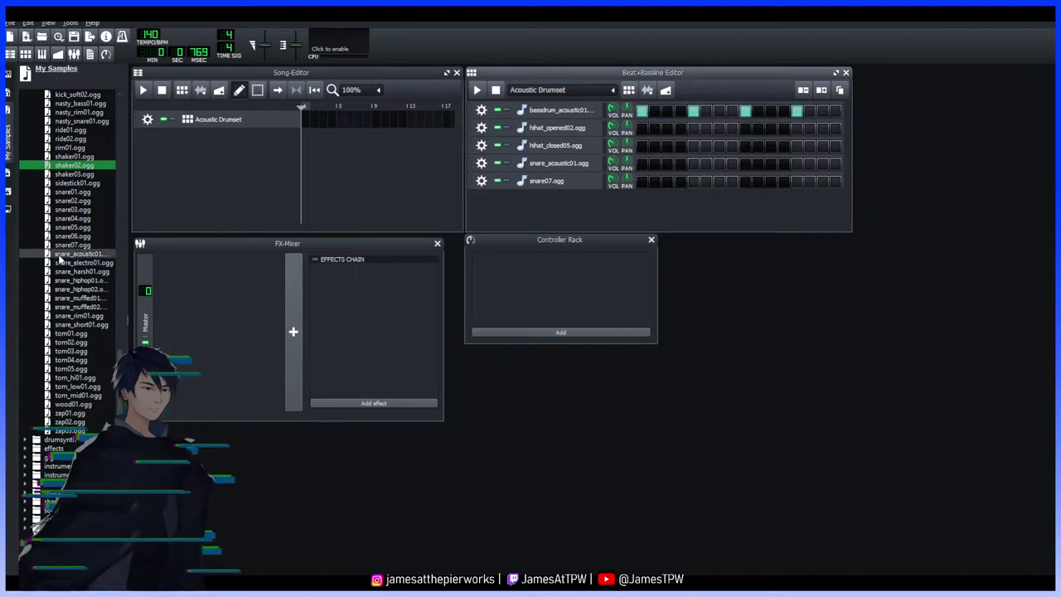
pyautogui.click(61, 254)
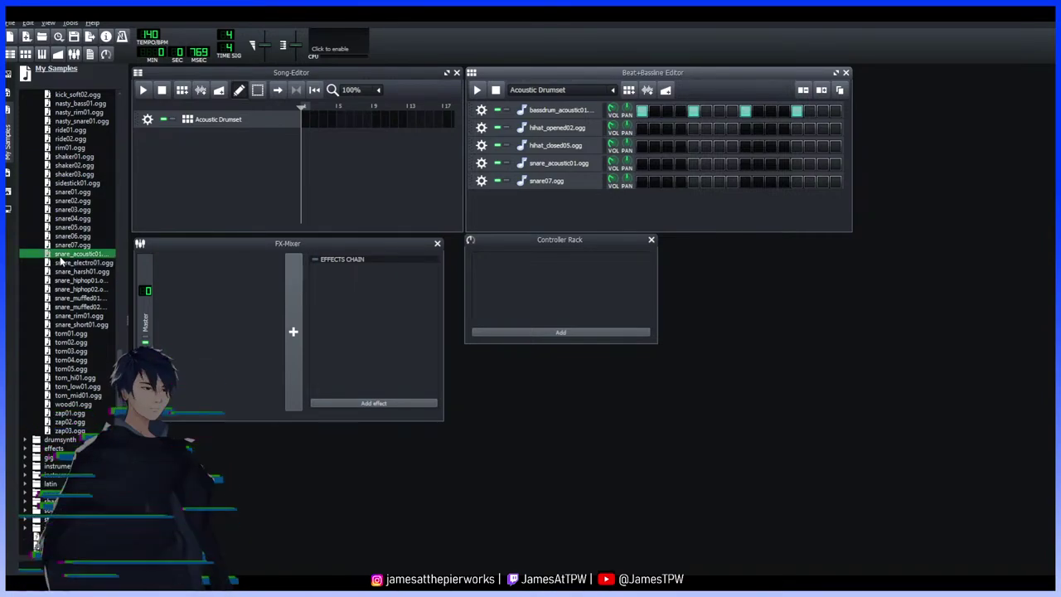
pyautogui.click(65, 264)
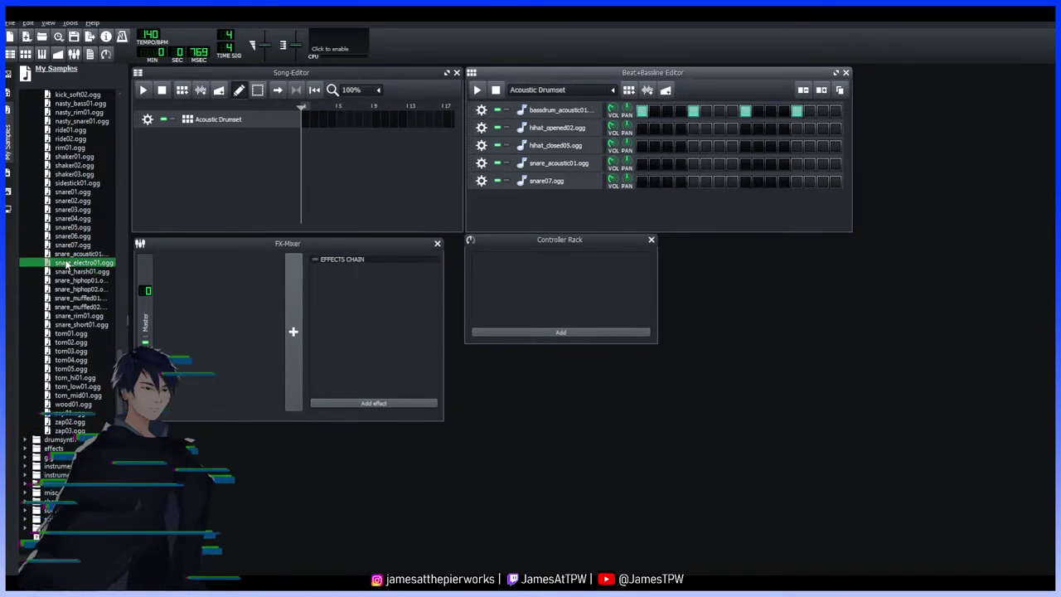
pyautogui.scroll(-2, 66, 286)
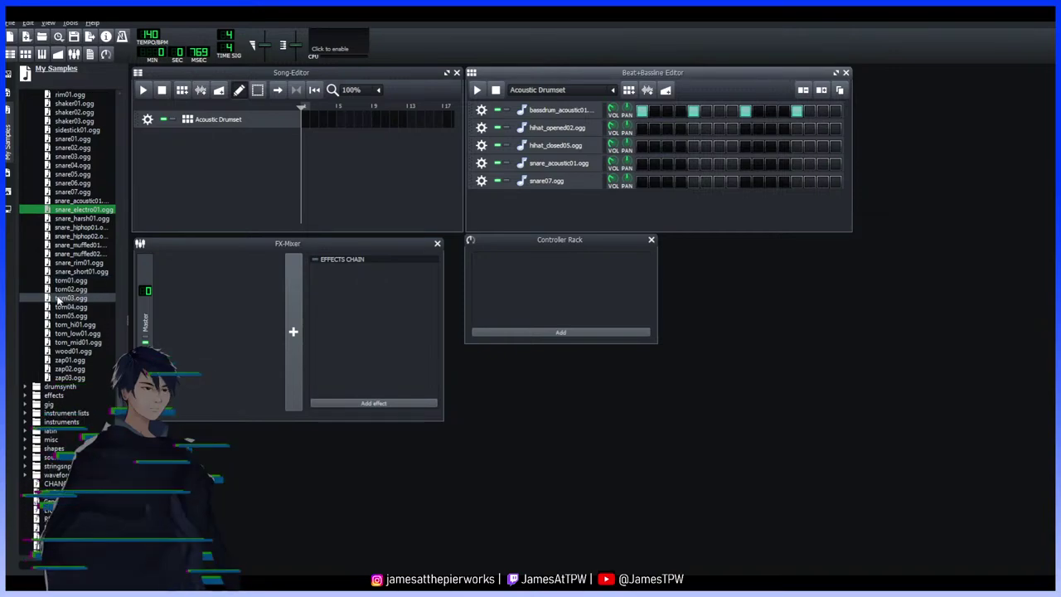
# Audition the tom_hi01, tom05, tom01, tom_low01, tom_mid01 and wood01 samples in the drums folder
pyautogui.scroll(-1, 62, 286)
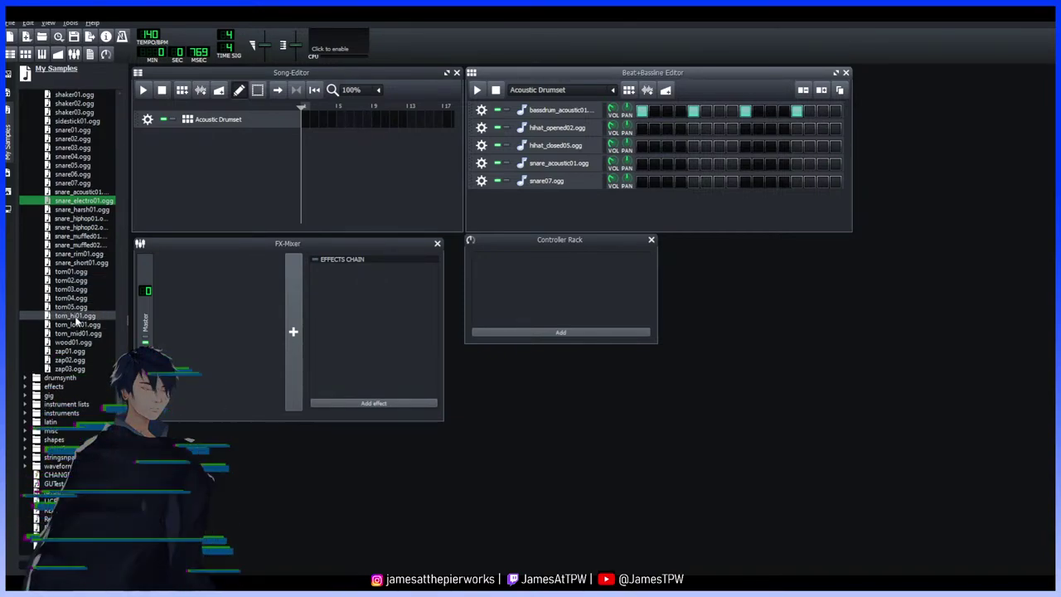
pyautogui.click(73, 315)
pyautogui.click(71, 307)
pyautogui.click(68, 271)
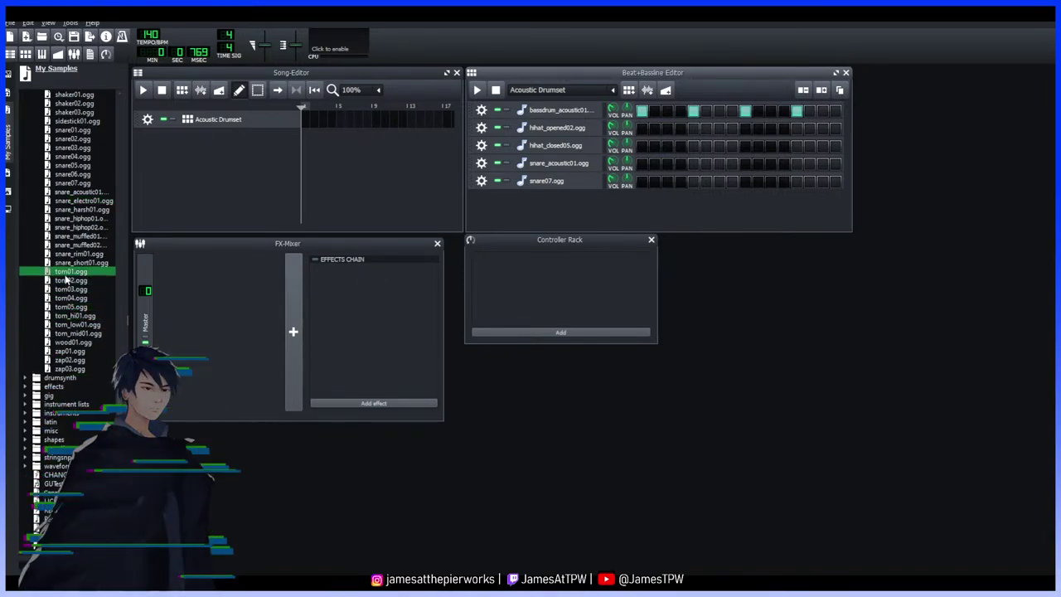
pyautogui.click(73, 324)
pyautogui.click(75, 333)
pyautogui.click(72, 342)
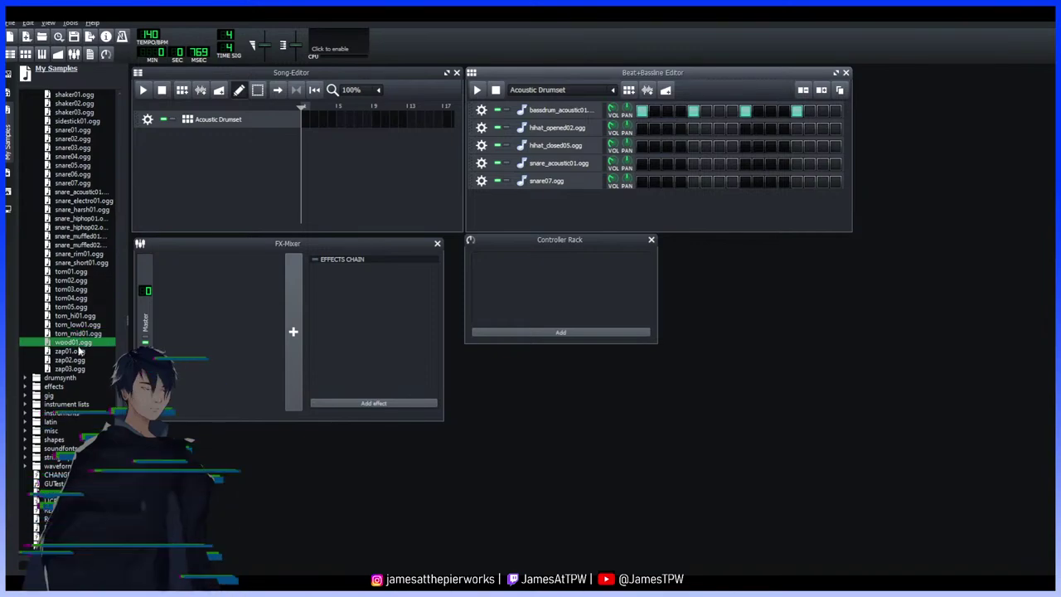
# Open the acoustic folder under drumsynth and audition its brush, jazz kick, jazz snare and kick samples
pyautogui.scroll(-4, 49, 348)
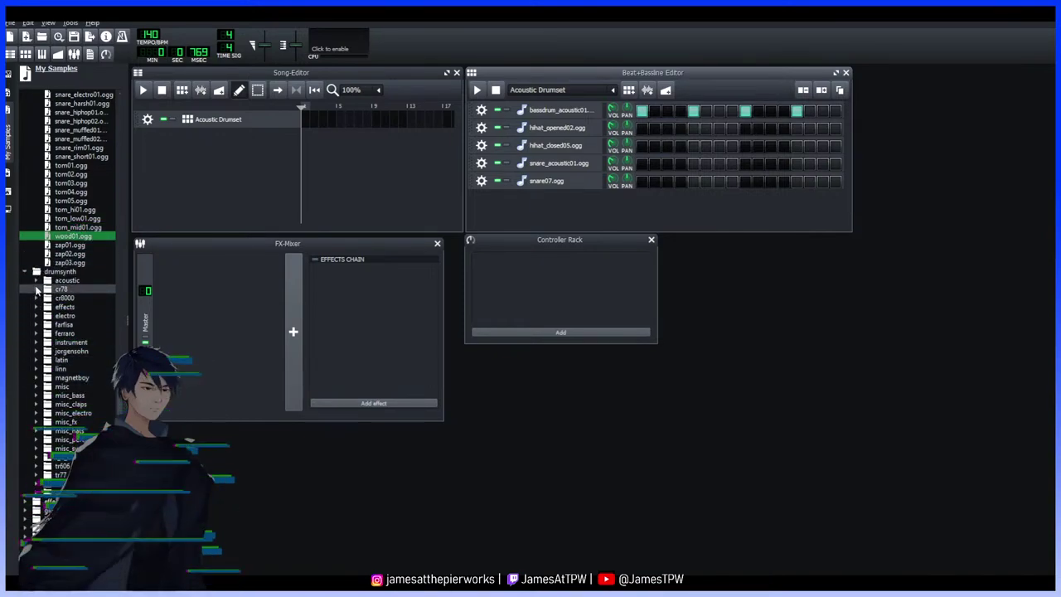
pyautogui.click(66, 280)
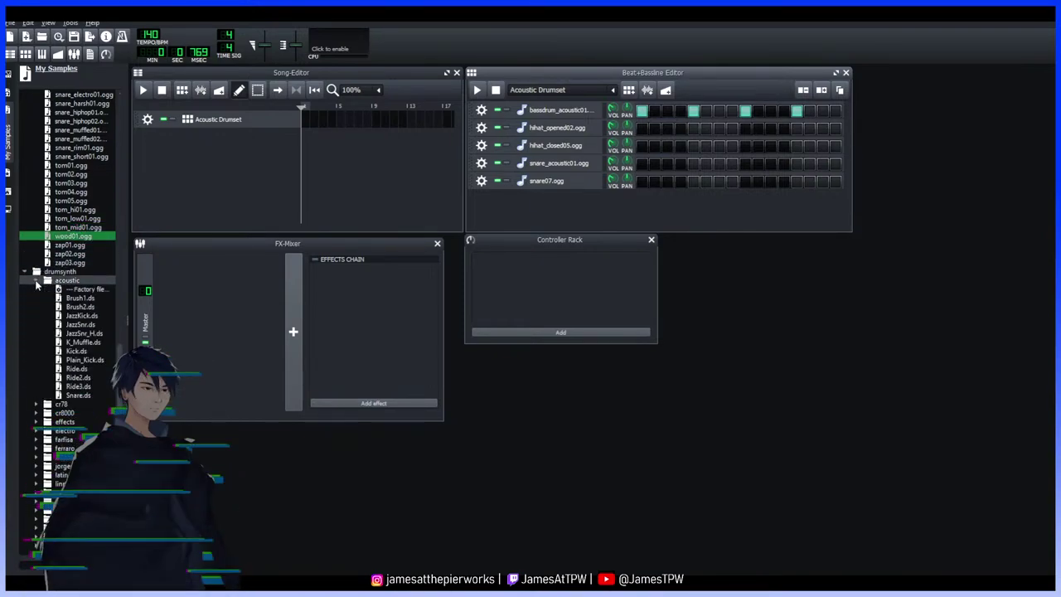
pyautogui.click(74, 299)
pyautogui.click(73, 324)
pyautogui.click(74, 350)
pyautogui.click(74, 333)
pyautogui.click(75, 324)
pyautogui.click(77, 316)
pyautogui.click(76, 307)
pyautogui.click(77, 324)
pyautogui.click(75, 333)
pyautogui.click(76, 316)
pyautogui.click(76, 324)
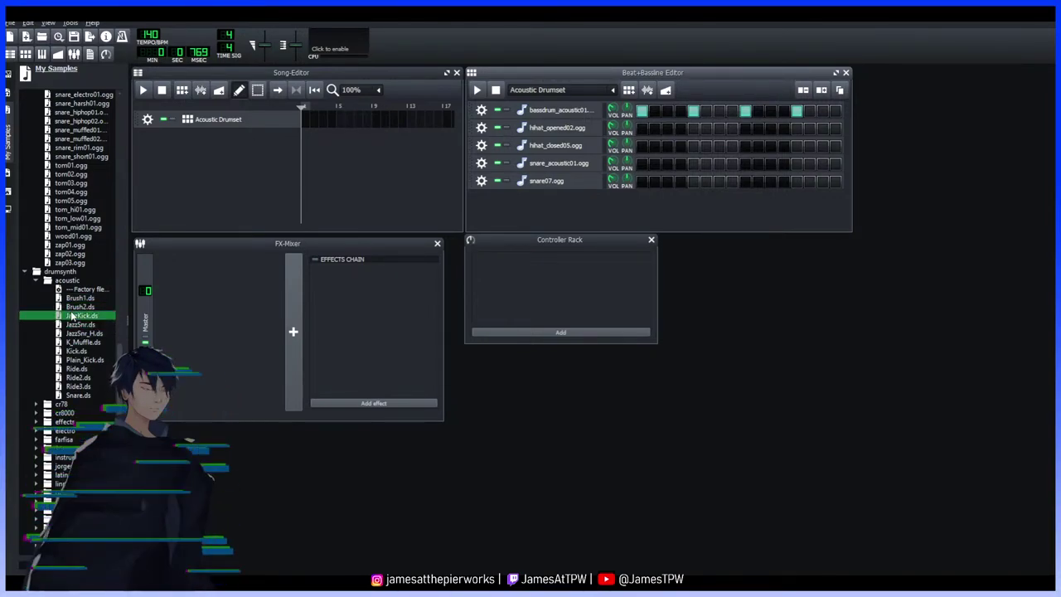
# Add JazzKick.ds as a track with a hit on step 1, and play the pattern with bassdrum_acoustic01 muted
pyautogui.click(75, 315)
pyautogui.moveTo(74, 314); pyautogui.dragTo(512, 207)
pyautogui.click(643, 199)
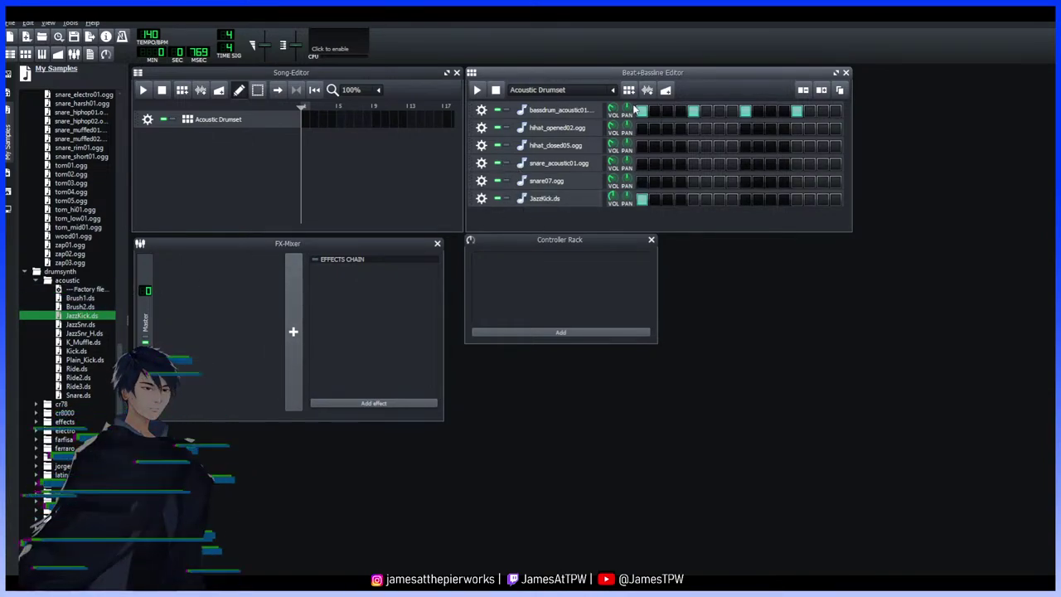
pyautogui.click(498, 111)
pyautogui.press('space')
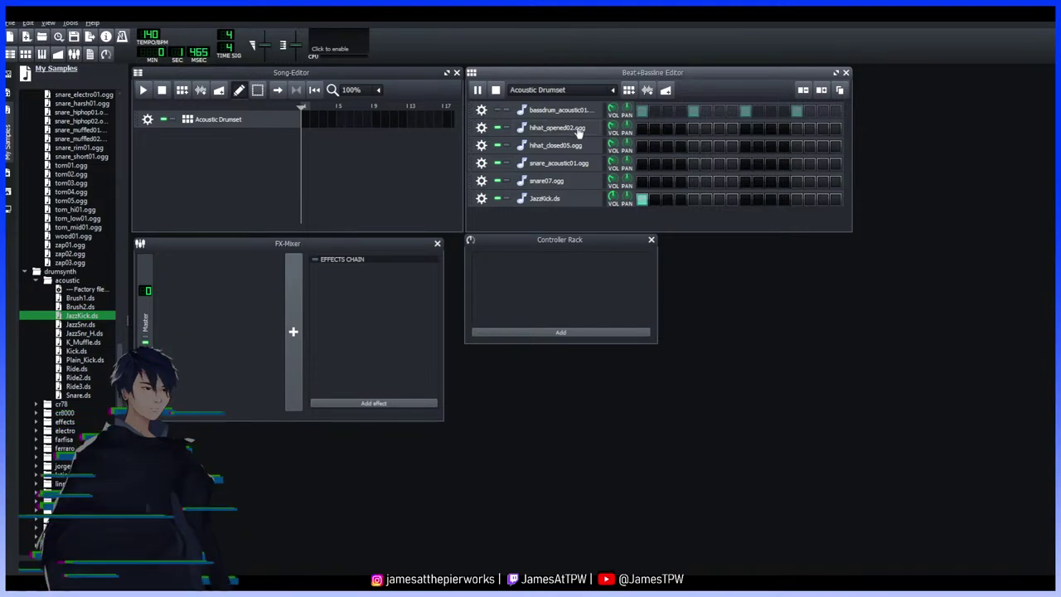
# Add Brush2.ds as a track and place more JazzKick hits on steps 5, 9 and 13
pyautogui.click(89, 307)
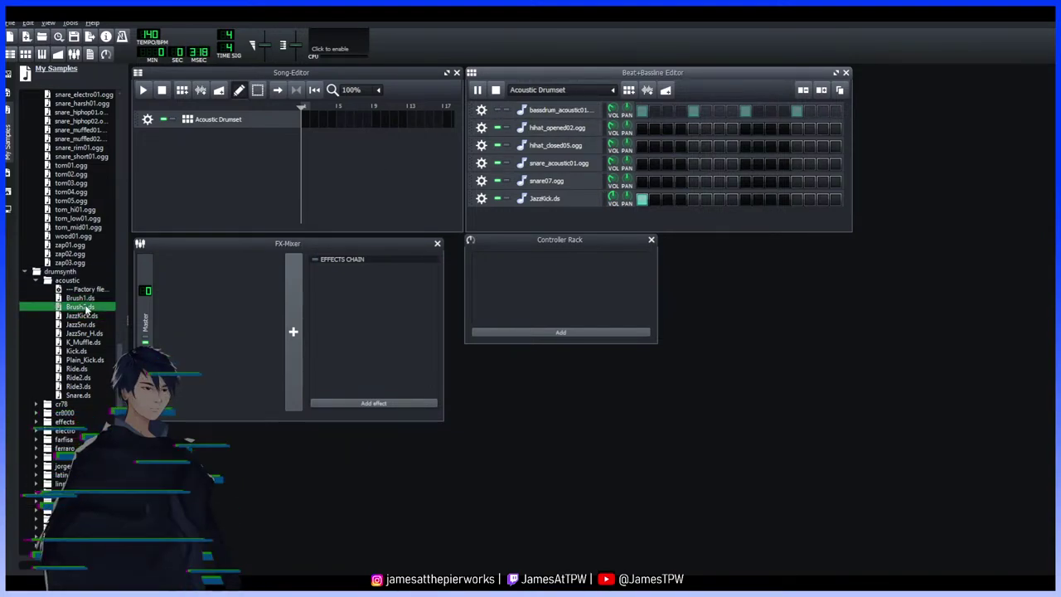
pyautogui.moveTo(87, 308); pyautogui.dragTo(605, 217)
pyautogui.click(693, 199)
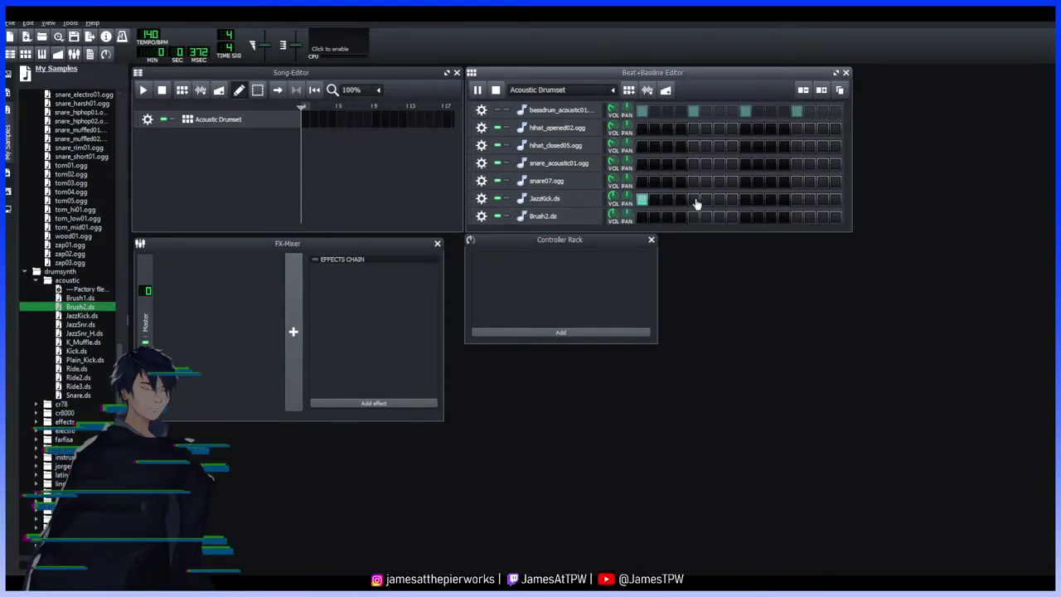
pyautogui.click(745, 200)
pyautogui.click(796, 201)
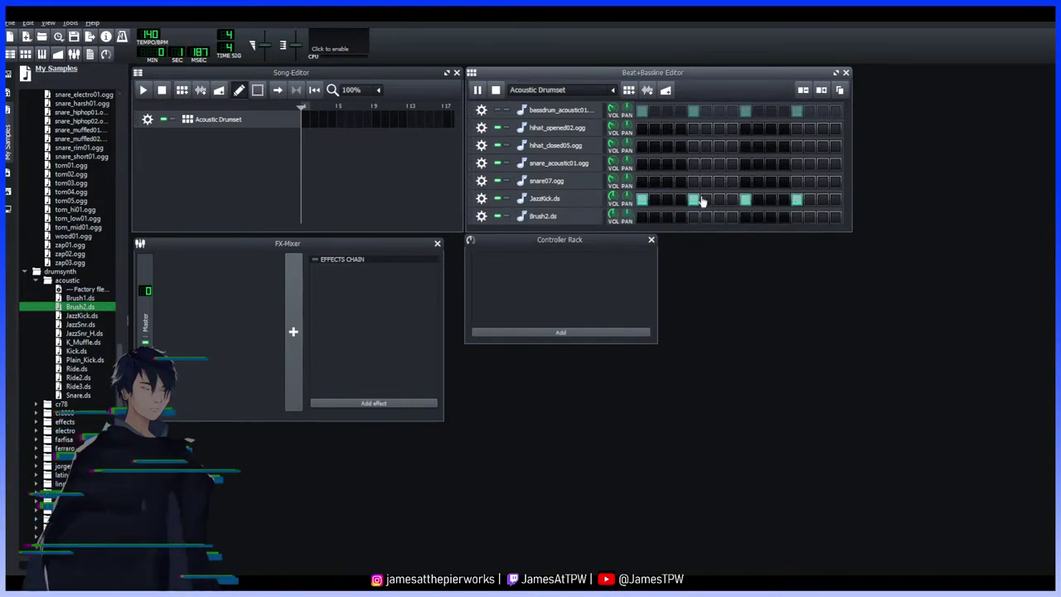
# Remove the JazzKick hits on steps 5 and 13 and stop the pattern playback
pyautogui.click(693, 199)
pyautogui.click(796, 200)
pyautogui.press('space')
# Audition the Kick, Plain_Kick, Ride, Ride2 and K_Muffle samples in the drumsynth acoustic folder
pyautogui.click(87, 351)
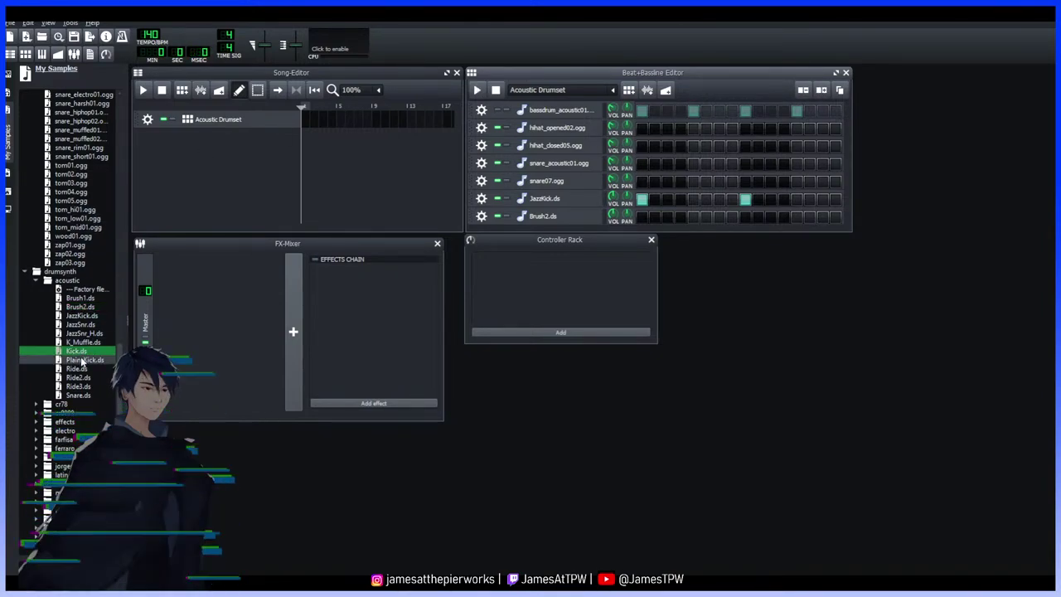
pyautogui.click(82, 361)
pyautogui.click(79, 369)
pyautogui.click(77, 378)
pyautogui.click(77, 369)
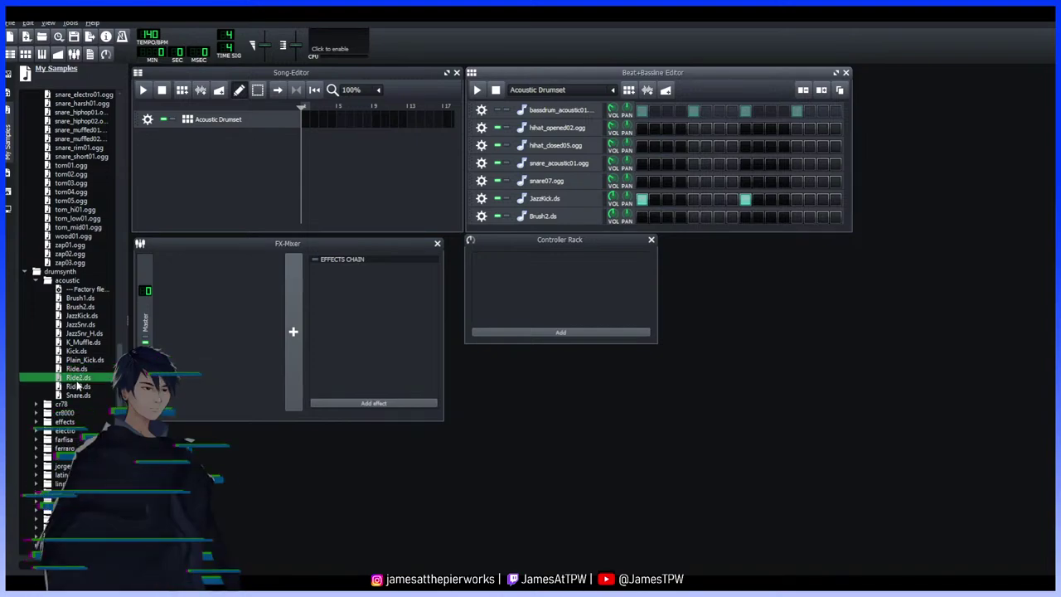
pyautogui.click(75, 360)
pyautogui.click(73, 351)
pyautogui.click(70, 342)
pyautogui.click(72, 352)
pyautogui.click(74, 361)
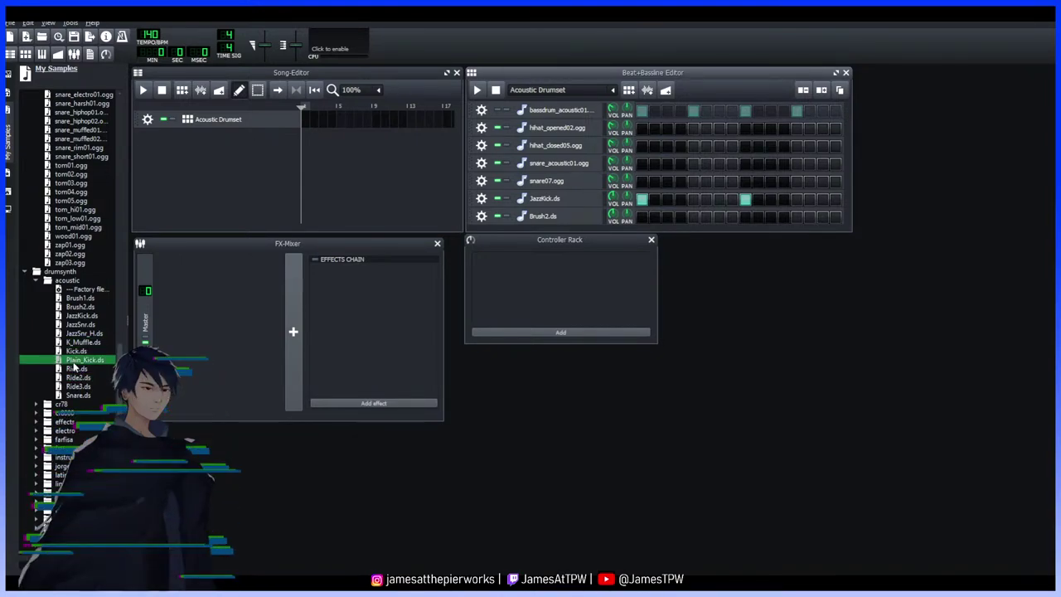
# Add Plain_Kick.ds as a track, move the JazzKick hits on steps 1 and 9 onto it, and play the pattern
pyautogui.moveTo(75, 363); pyautogui.dragTo(485, 217)
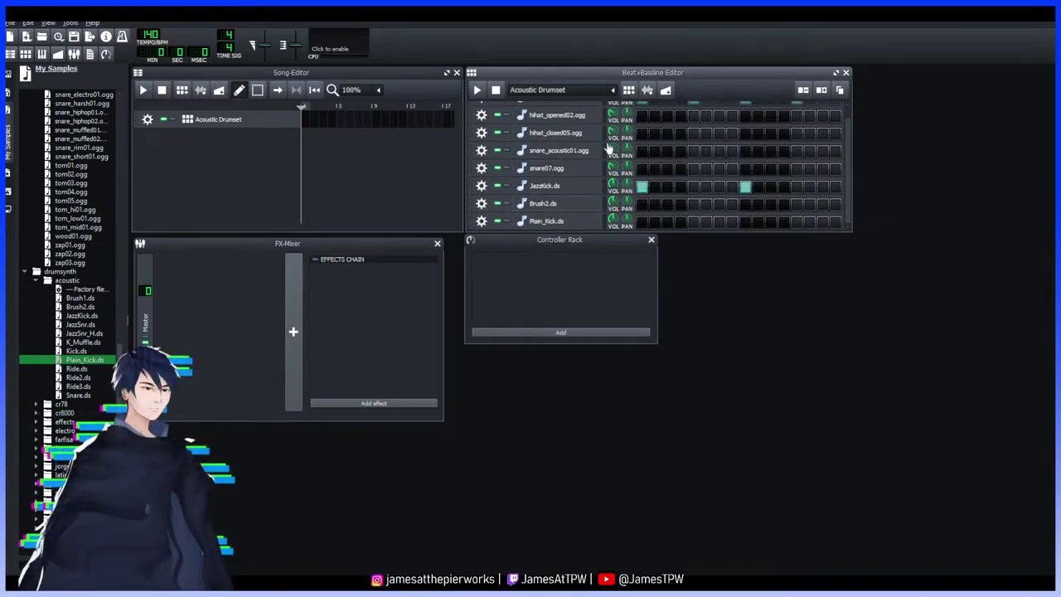
pyautogui.click(642, 222)
pyautogui.click(745, 222)
pyautogui.click(642, 186)
pyautogui.click(745, 186)
pyautogui.press('space')
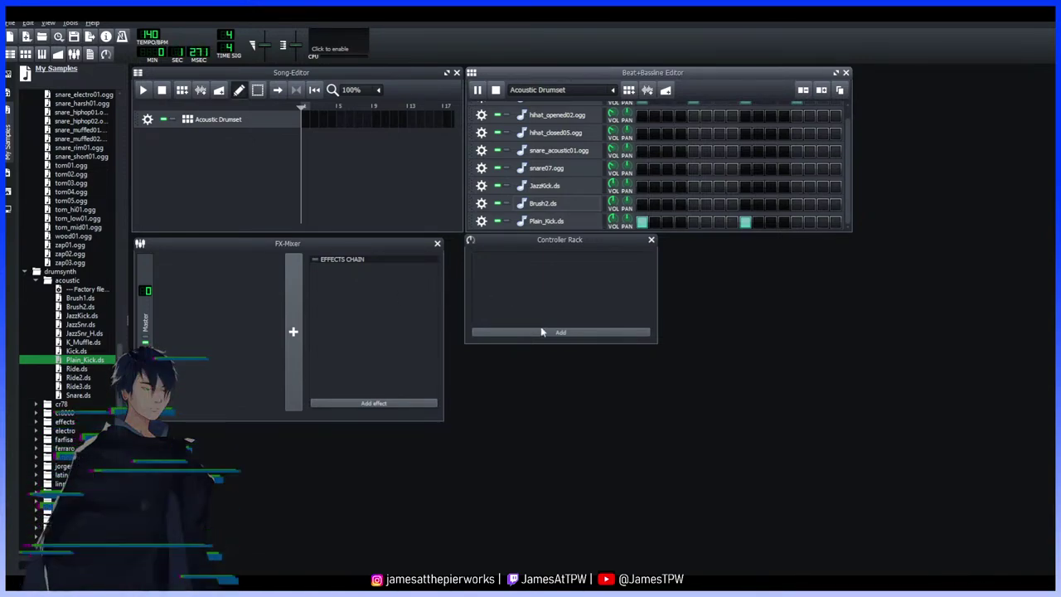
# Try a Plain_Kick hit on step 5, remove it, and move the hits on steps 1 and 9 back to JazzKick
pyautogui.click(696, 222)
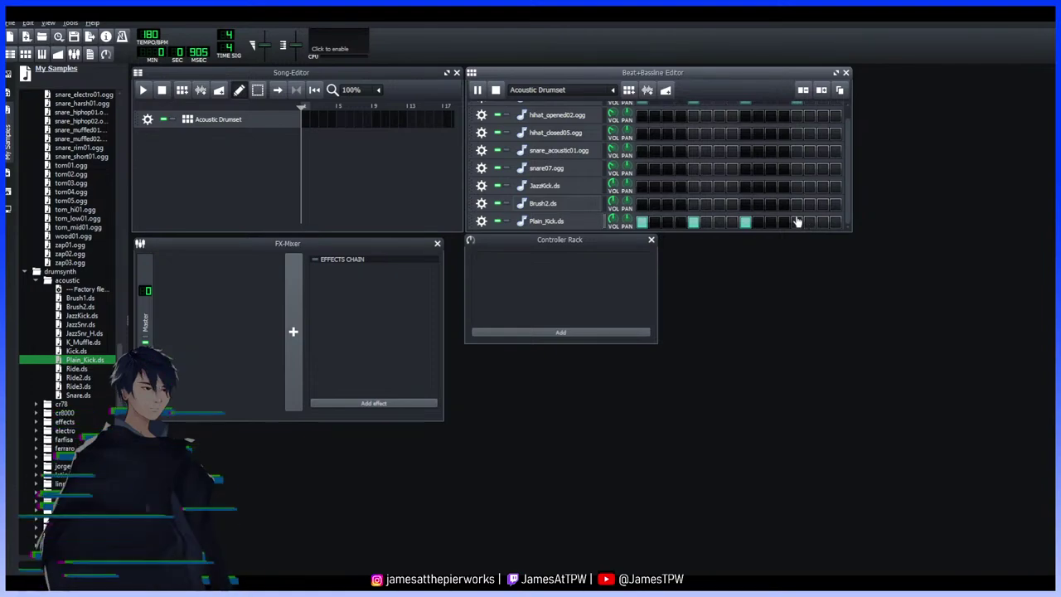
pyautogui.click(693, 222)
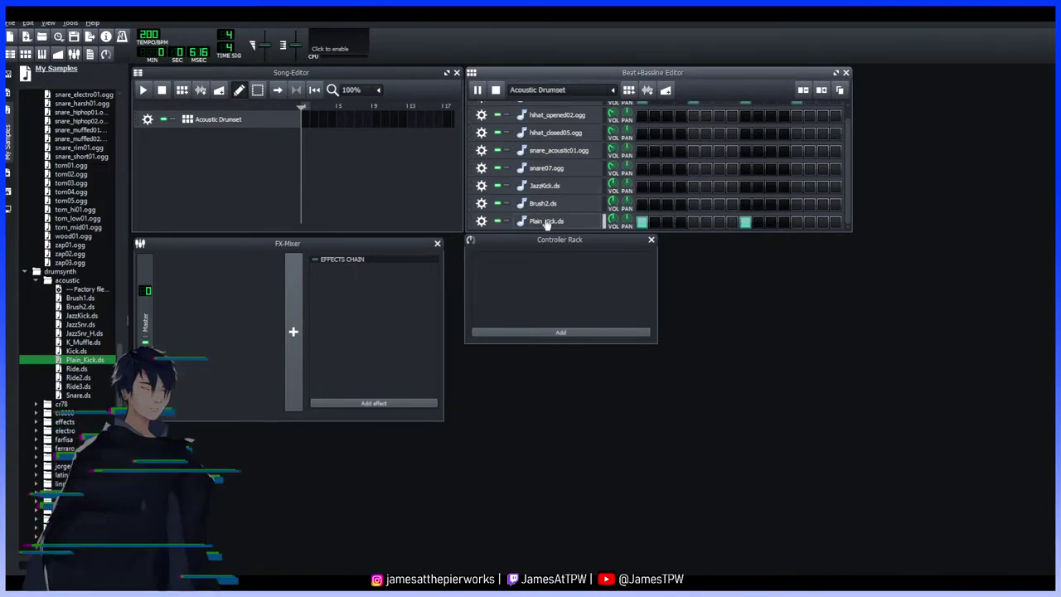
pyautogui.click(642, 186)
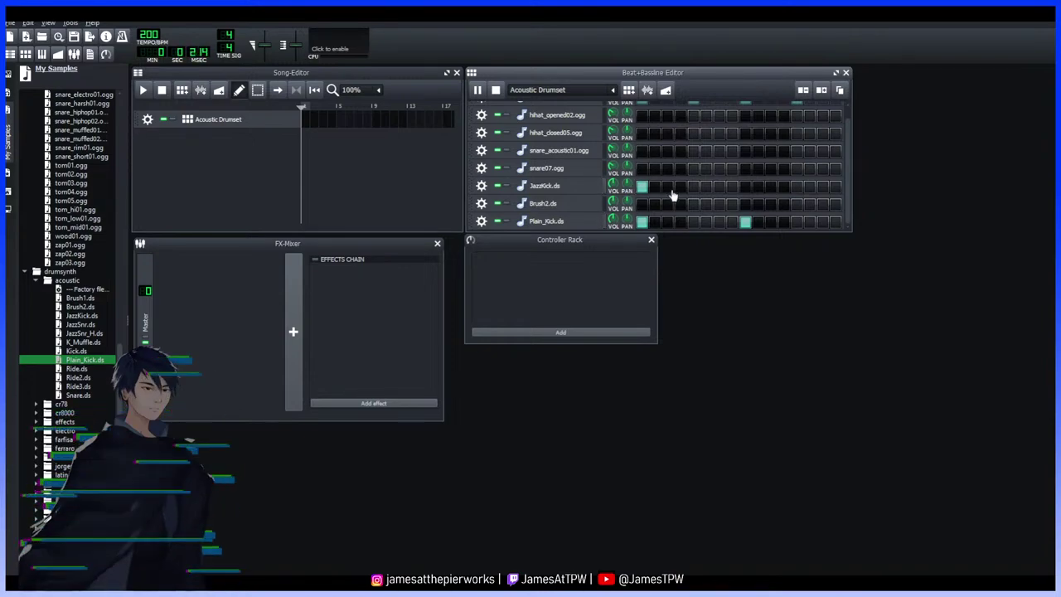
pyautogui.click(745, 186)
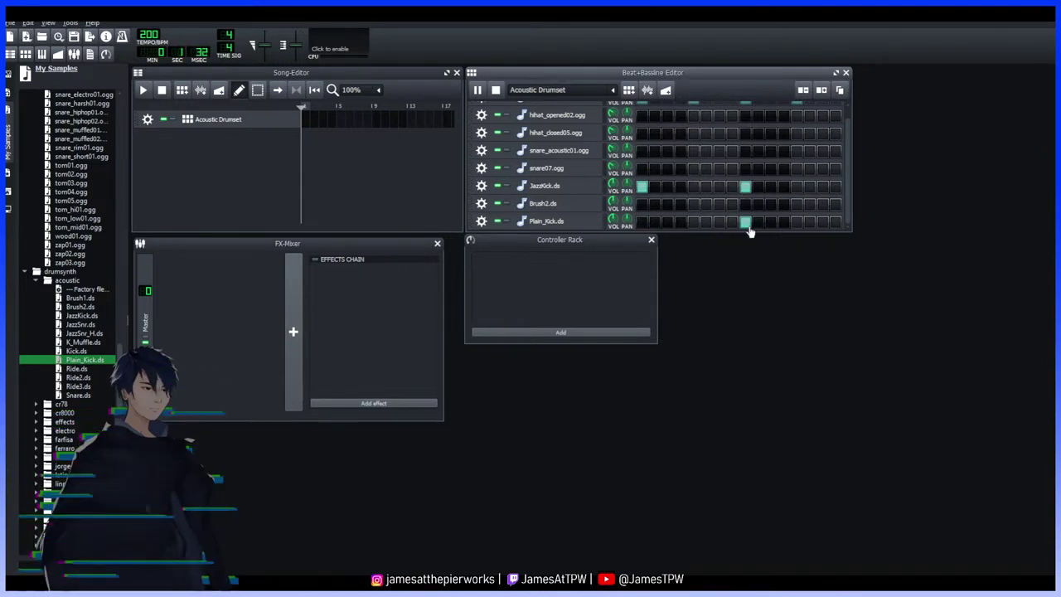
pyautogui.click(746, 224)
# Clear the JazzKick hits on steps 1 and 9
pyautogui.click(643, 187)
pyautogui.click(749, 188)
pyautogui.click(745, 187)
pyautogui.click(747, 189)
# Unmute the bassdrum_acoustic01 track to hear its beat at the current tempo, and mute it again
pyautogui.scroll(2, 847, 155)
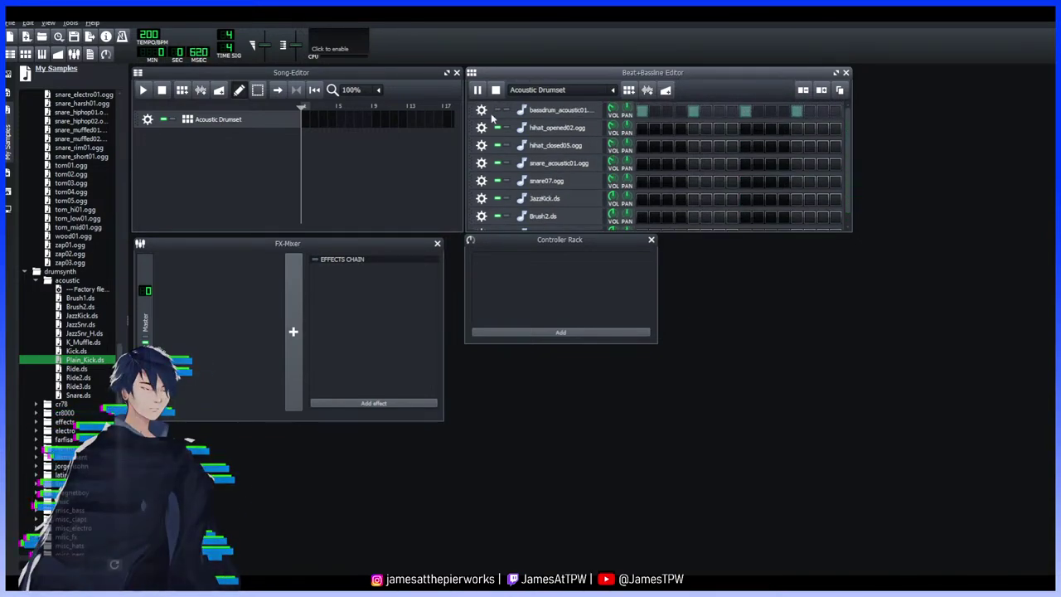
pyautogui.click(499, 112)
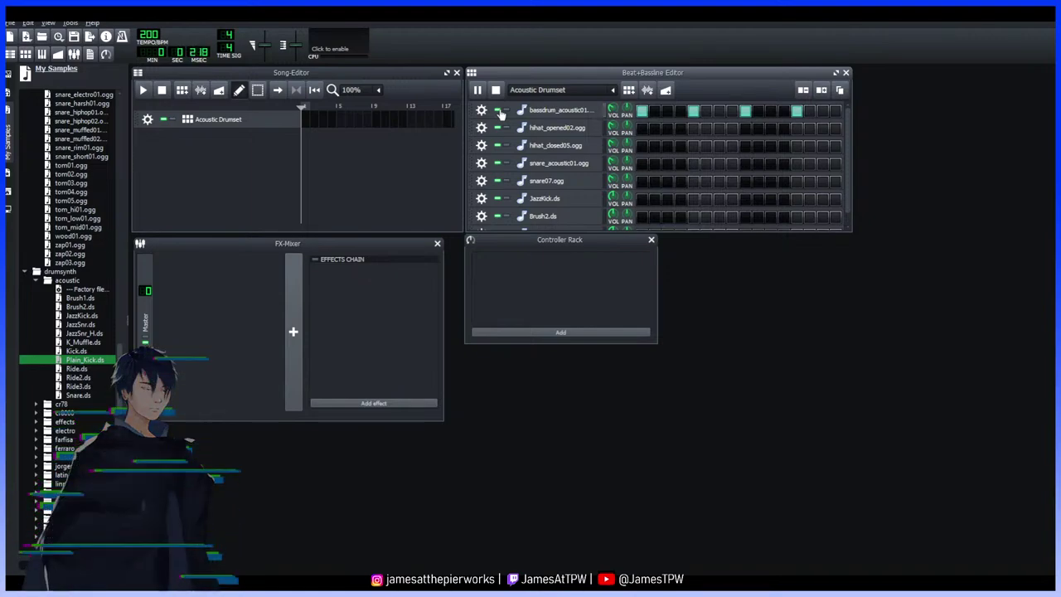
pyautogui.click(499, 113)
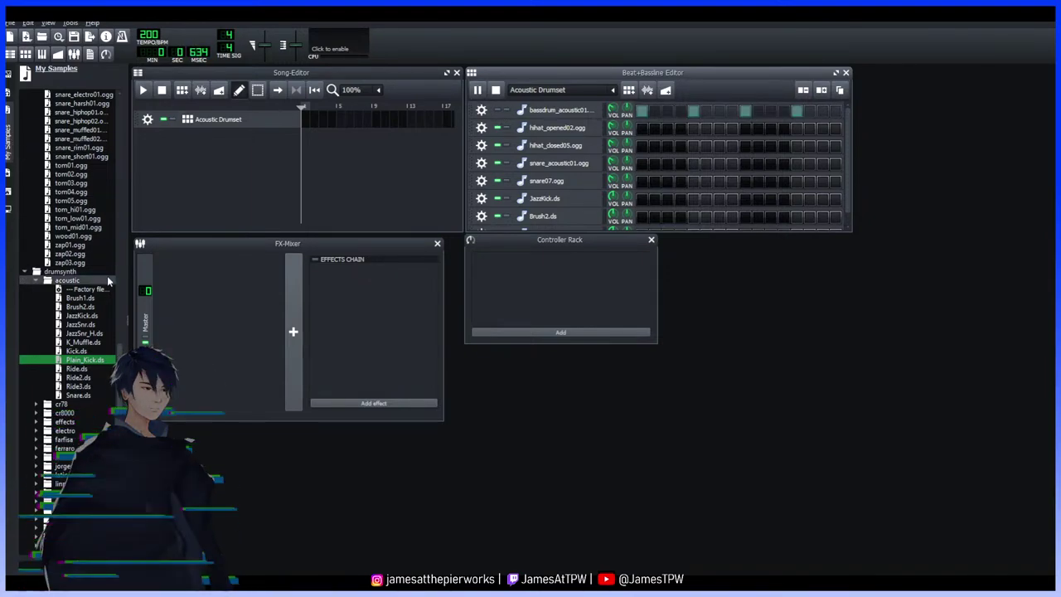
# Browse past the drumsynth subfolders and expand the effects and instrument lists folders in the sample library
pyautogui.scroll(-6, 96, 275)
pyautogui.scroll(-3, 84, 281)
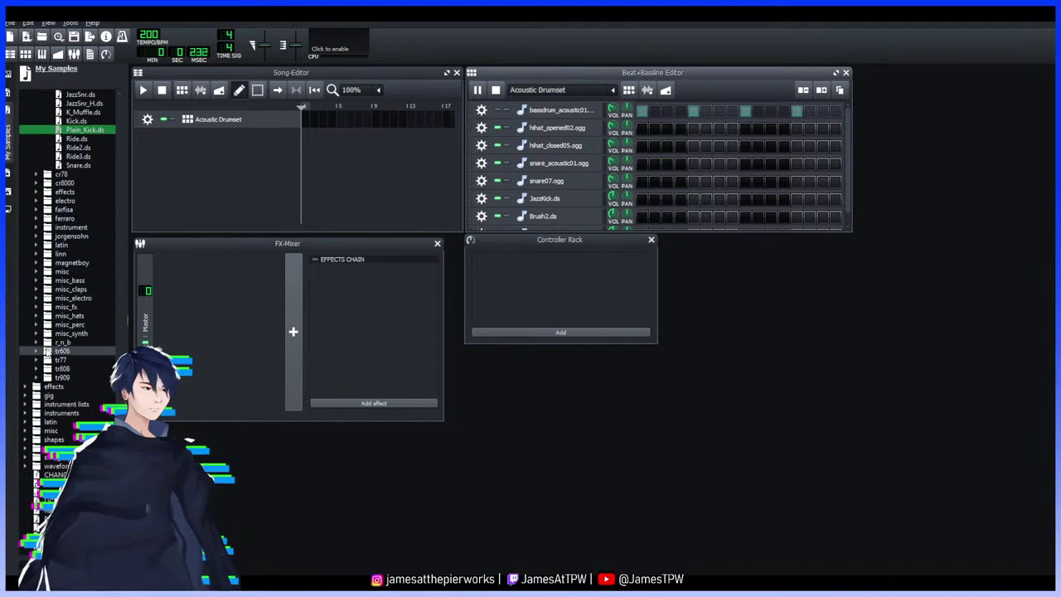
pyautogui.click(26, 388)
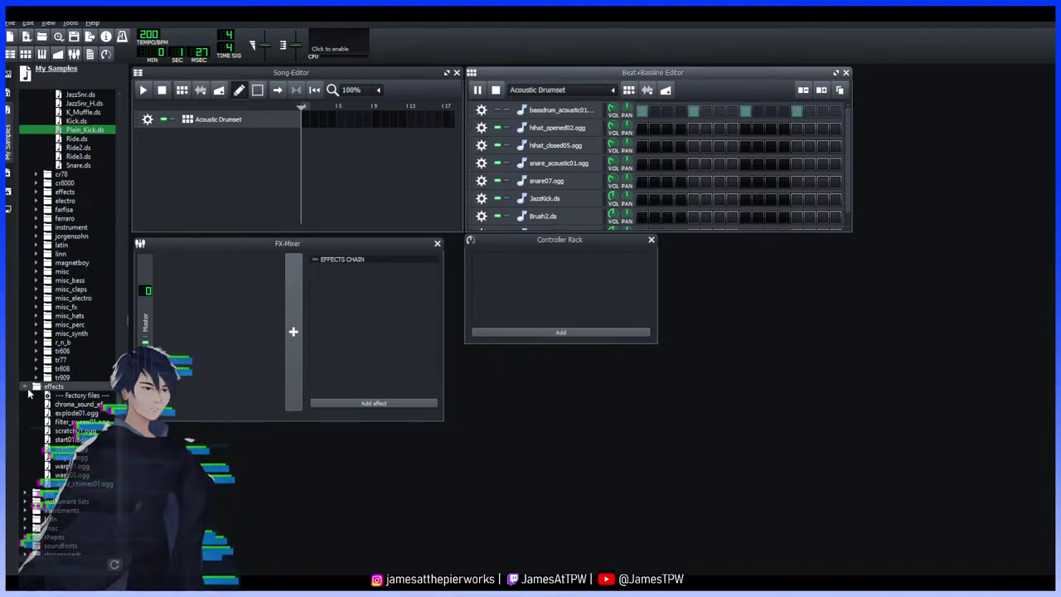
pyautogui.scroll(-4, 25, 406)
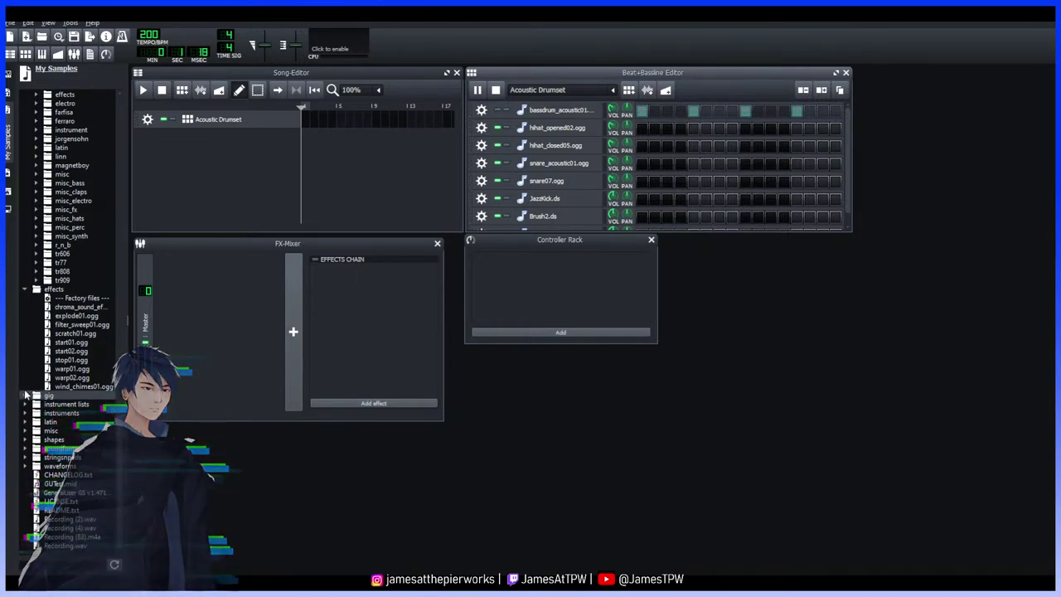
pyautogui.click(25, 403)
pyautogui.scroll(-1, 26, 406)
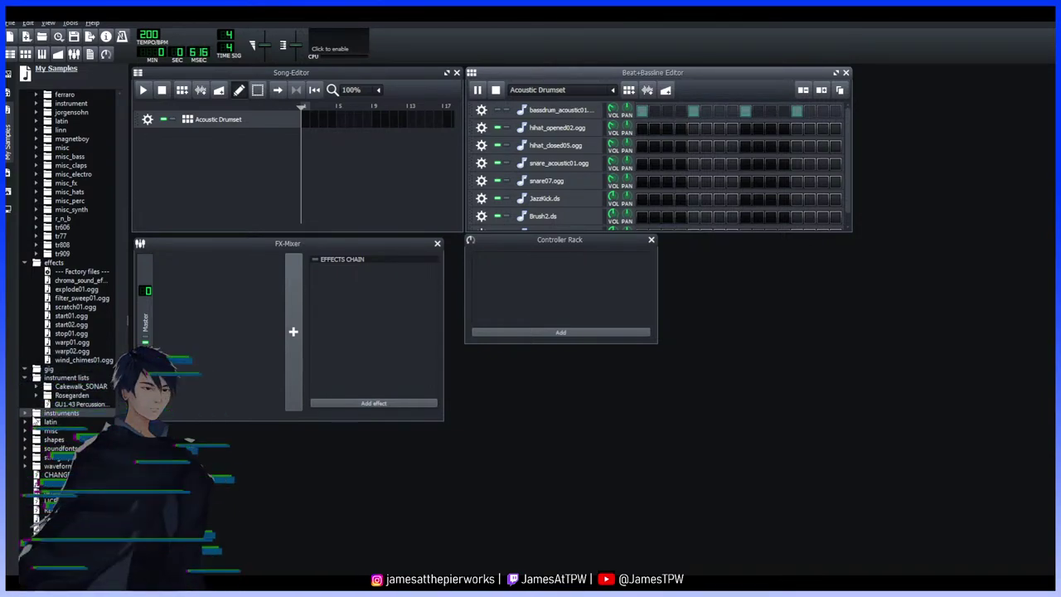
# Expand the instruments folder and audition the cello01 and bassslap02 samples
pyautogui.click(26, 412)
pyautogui.scroll(-4, 58, 373)
pyautogui.click(91, 343)
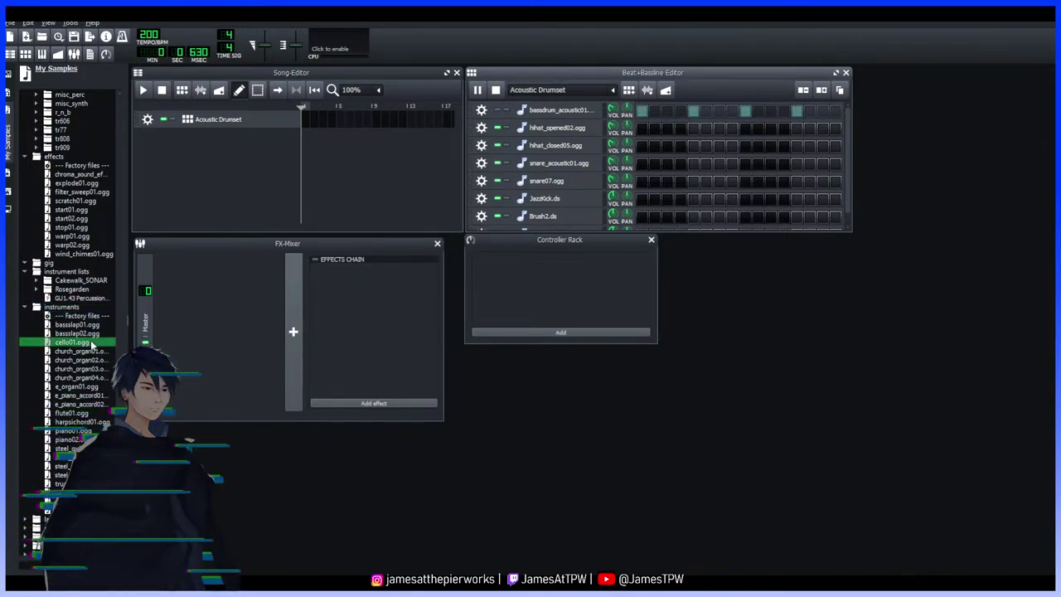
pyautogui.scroll(-2, 91, 343)
pyautogui.click(77, 280)
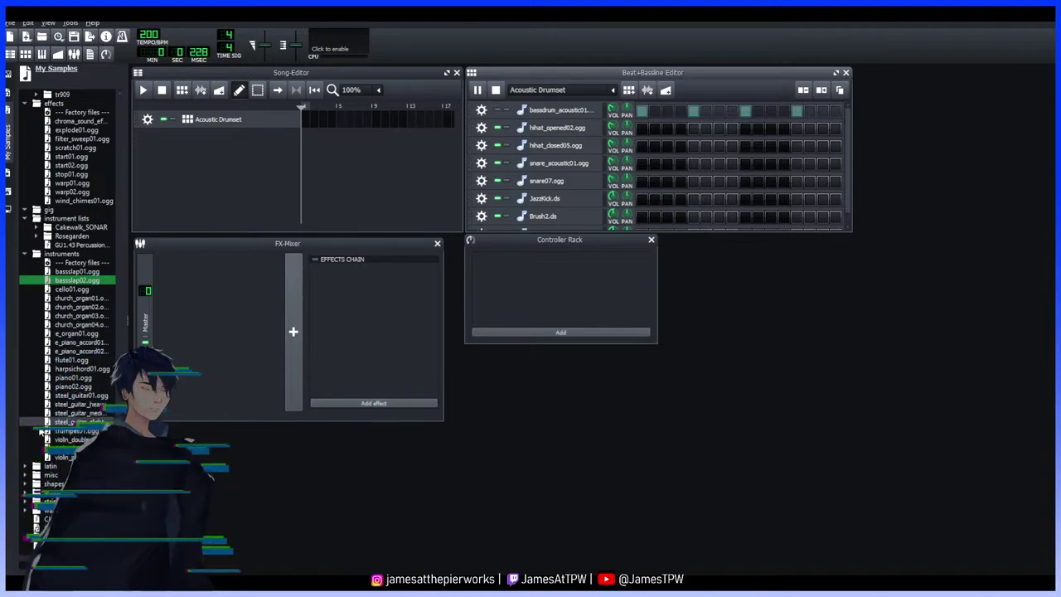
# Expand the latin folder to view its samples and stop the pattern playback
pyautogui.scroll(-2, 33, 430)
pyautogui.click(26, 422)
pyautogui.scroll(-2, 26, 427)
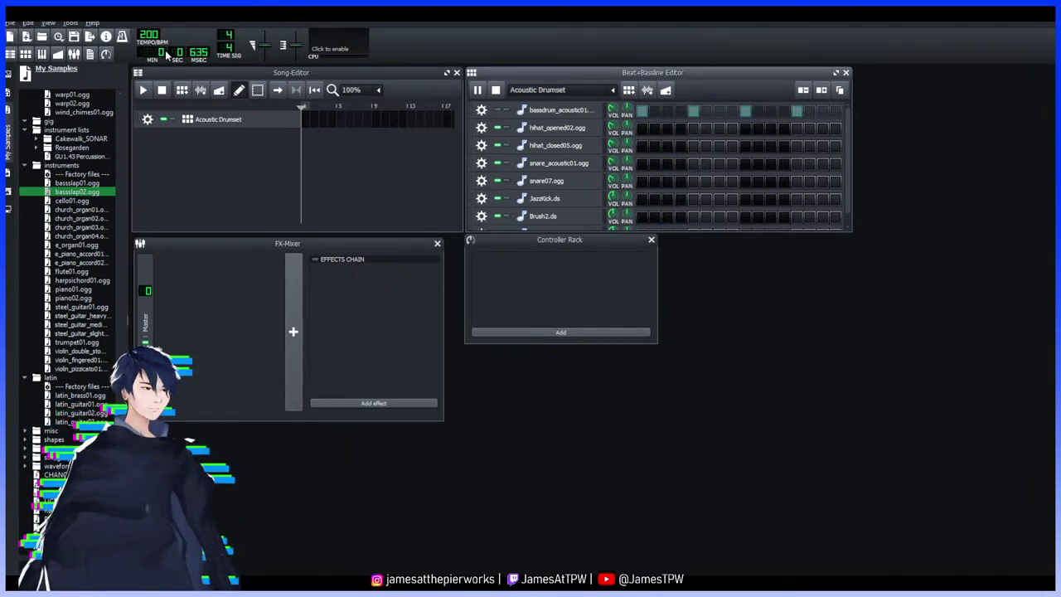
pyautogui.press('space')
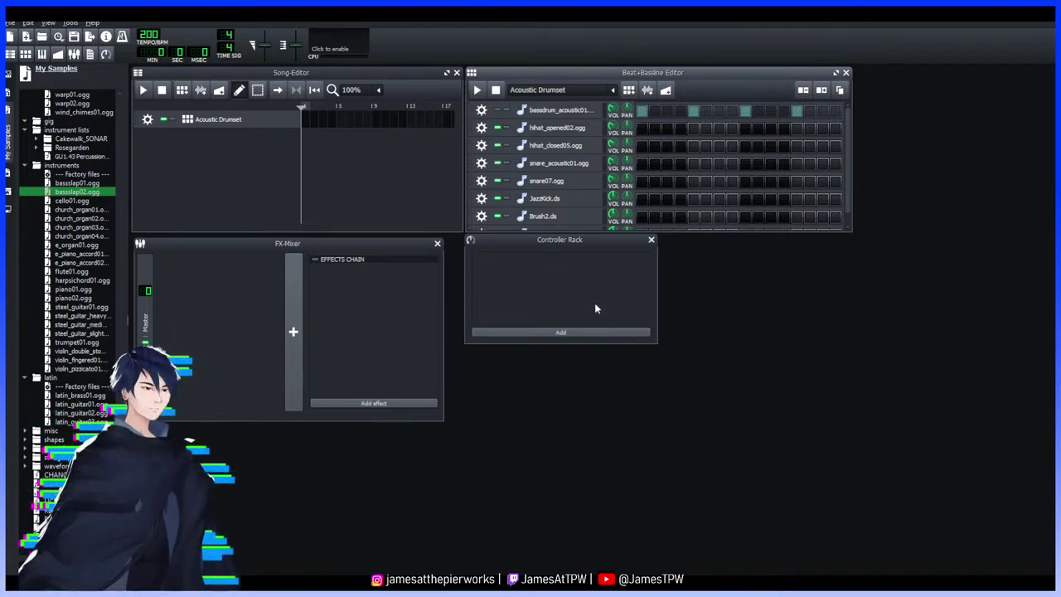
# Play the ClubMix pattern and place kick_hard01 hits on steps 1, 5, 9 and 13
pyautogui.click(481, 89)
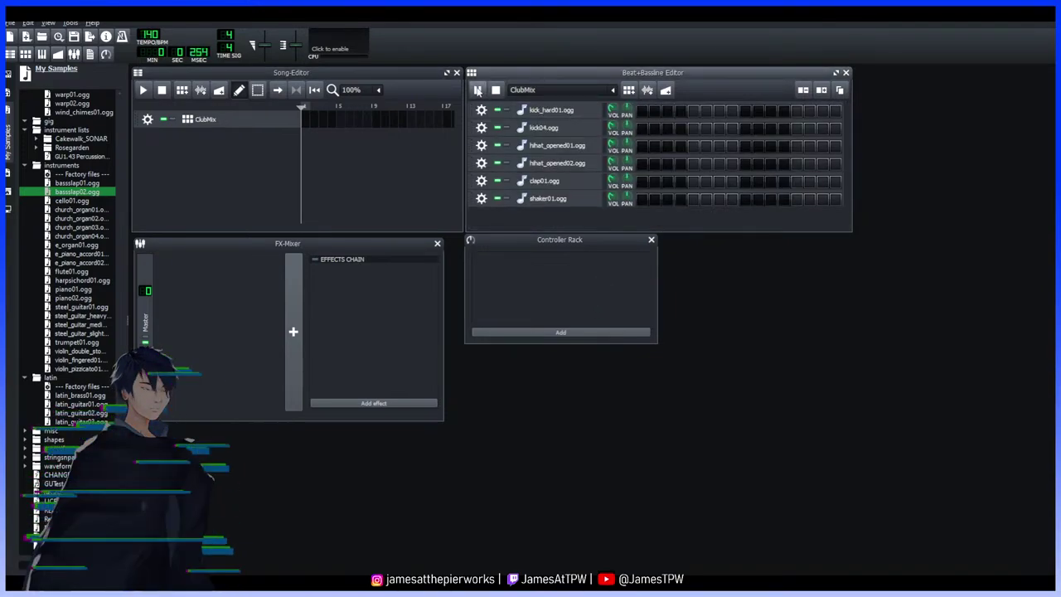
pyautogui.click(641, 112)
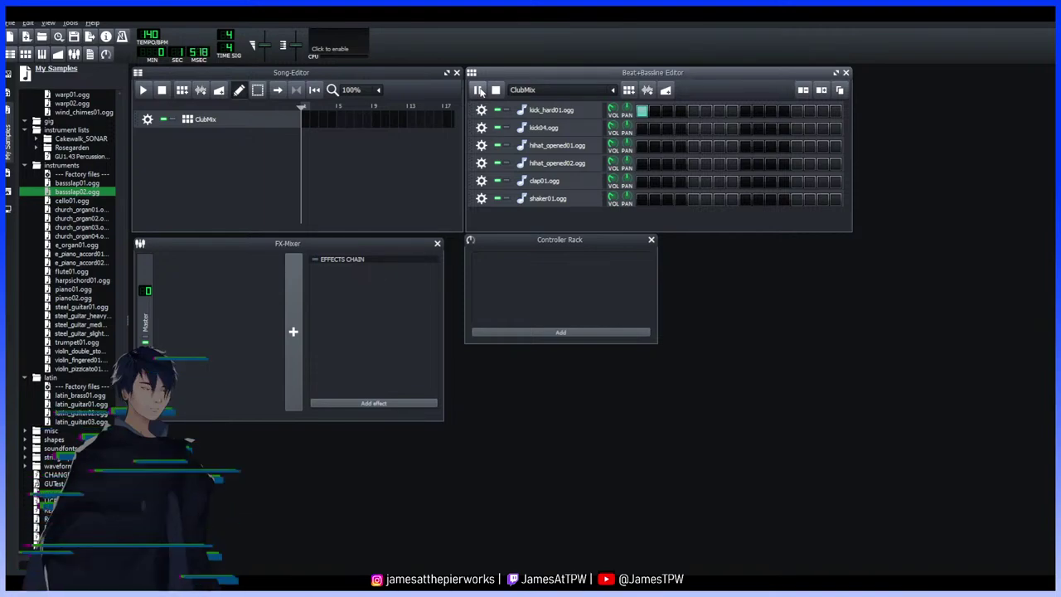
pyautogui.click(692, 112)
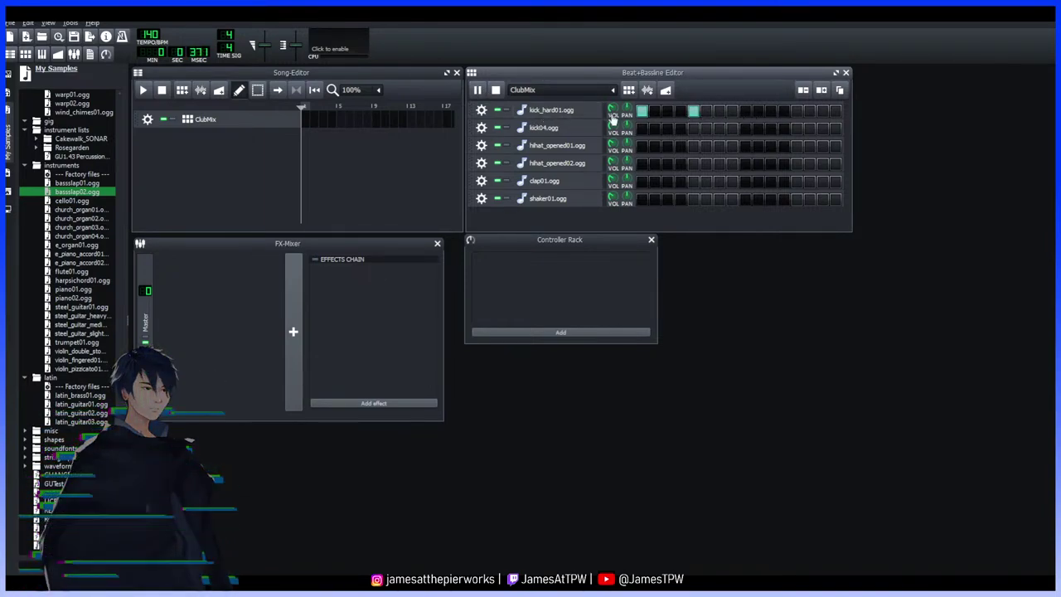
pyautogui.click(745, 112)
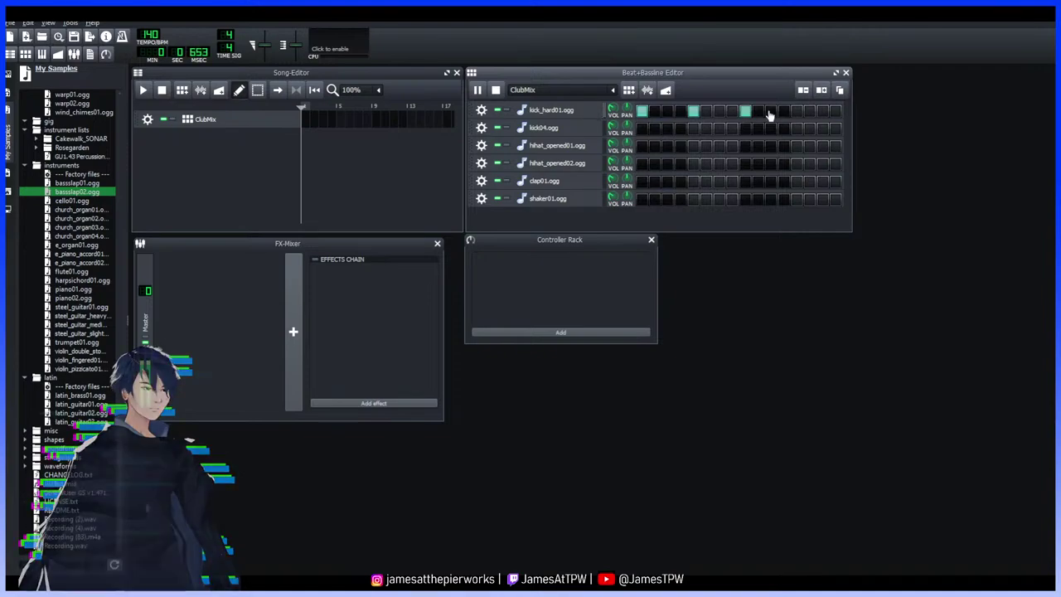
pyautogui.click(796, 112)
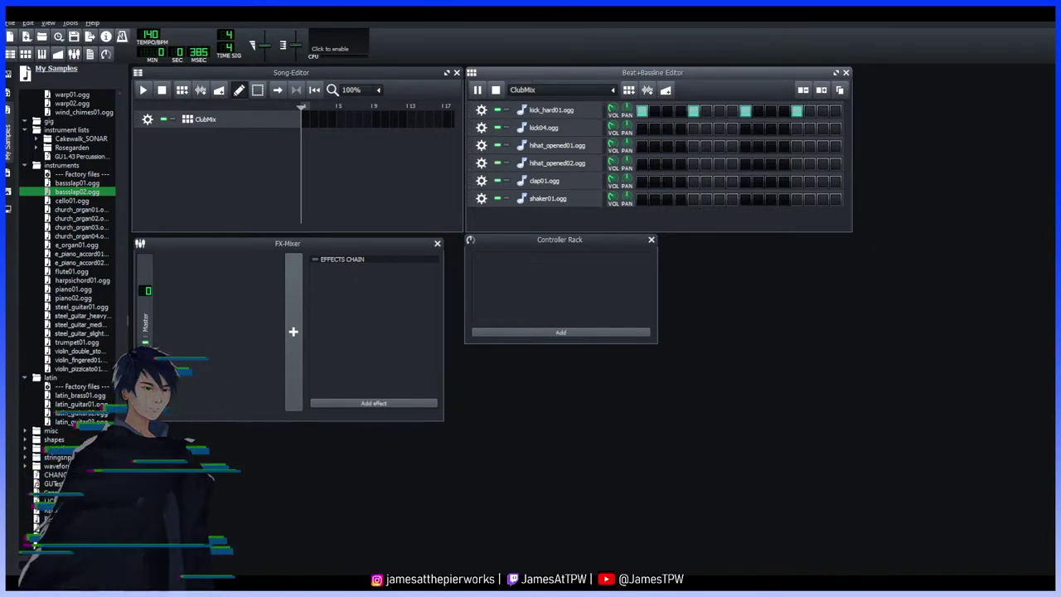
# Open the kick_hard01 instrument settings and try a kick04 hit and a hihat_opened01 hit on step 1
pyautogui.click(524, 110)
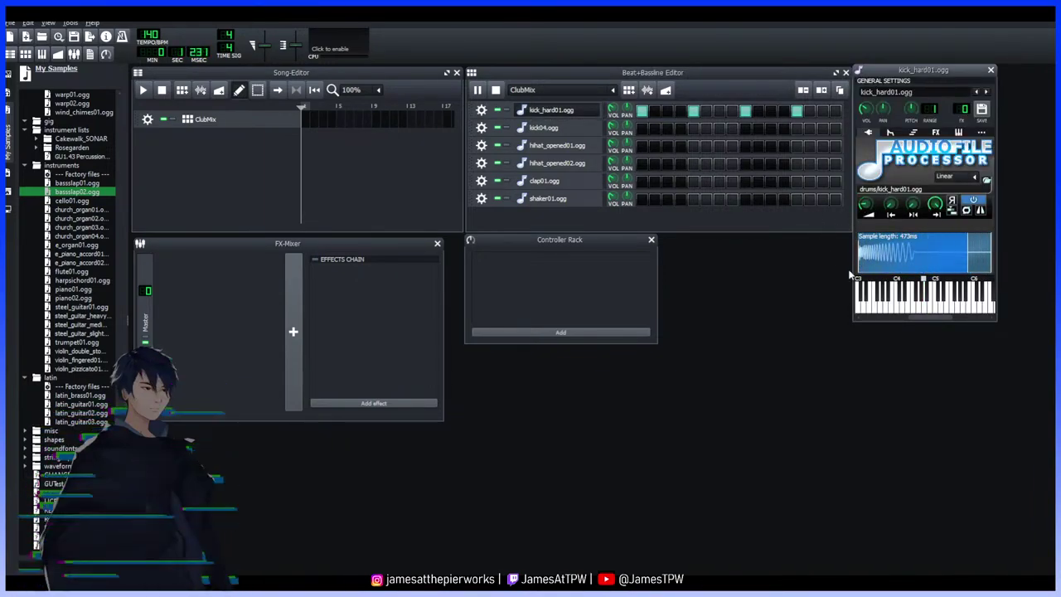
pyautogui.click(643, 130)
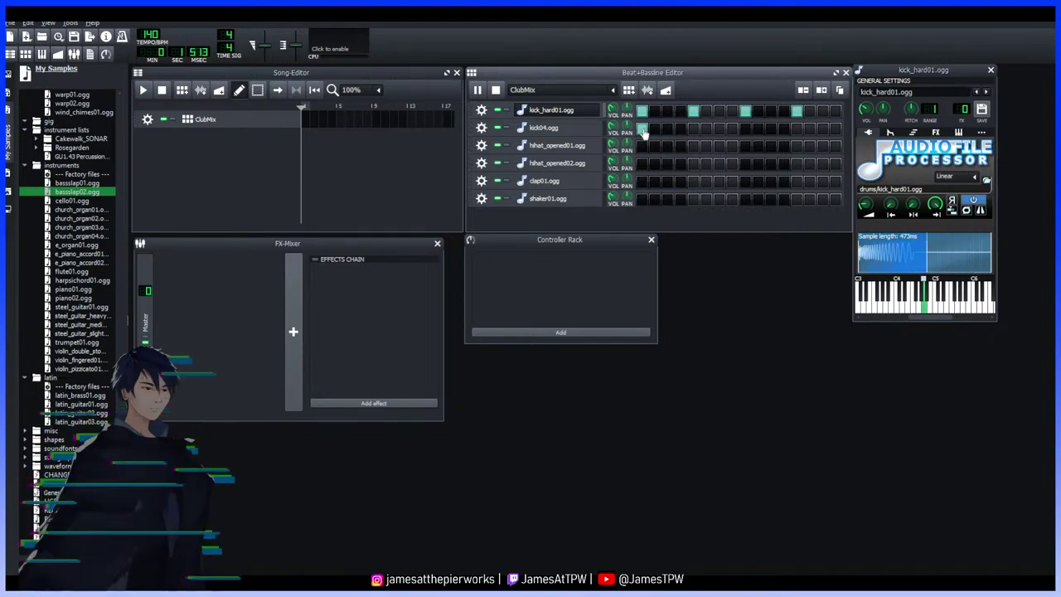
pyautogui.click(643, 131)
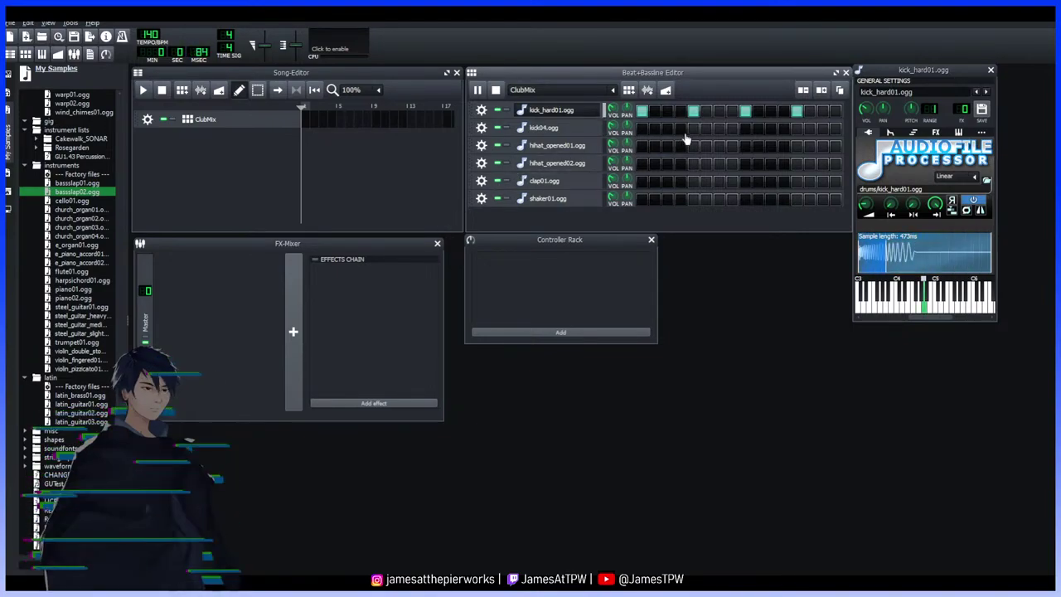
pyautogui.click(643, 146)
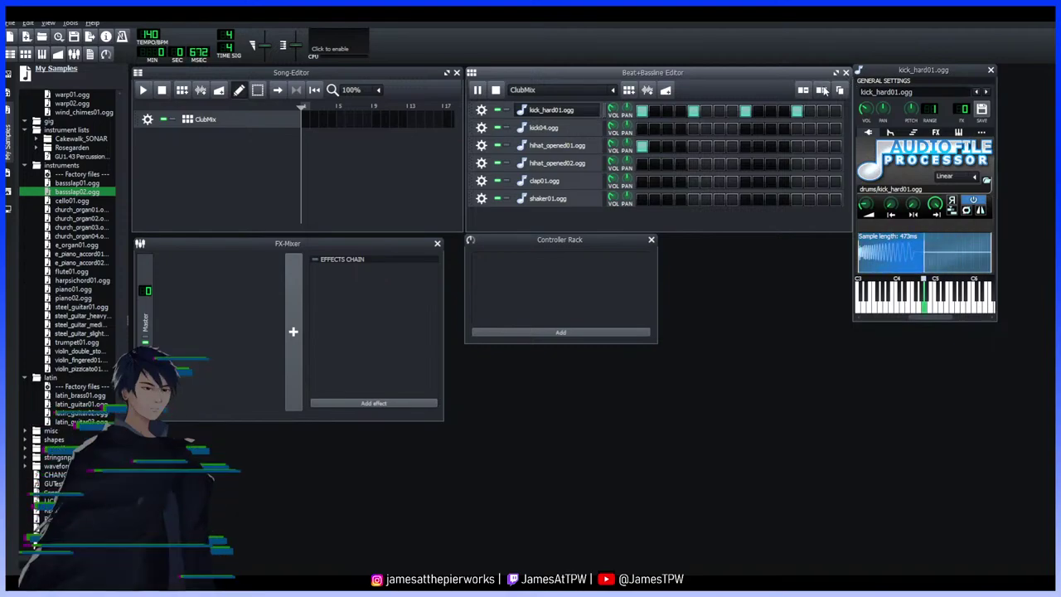
# Extend the pattern to 32 steps and space the kick_hard01 hits out on steps 1, 9 and 17
pyautogui.click(743, 111)
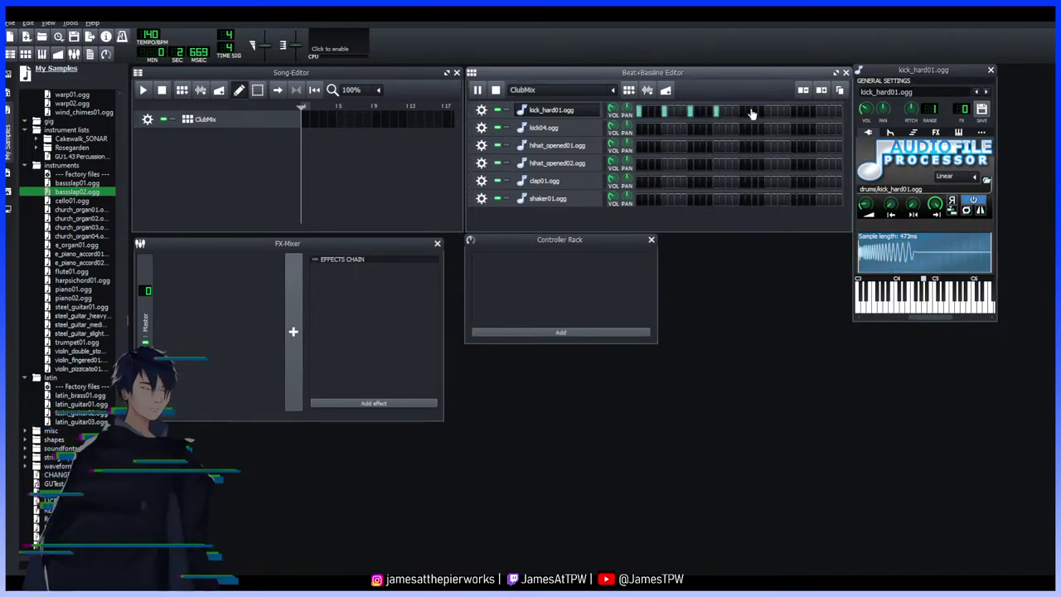
pyautogui.click(744, 112)
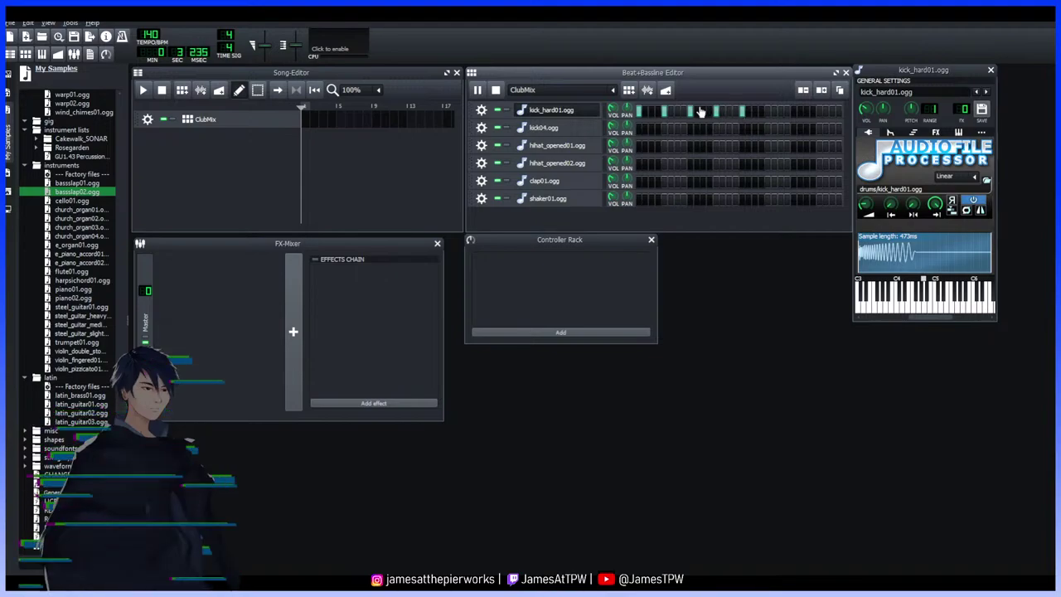
pyautogui.click(767, 113)
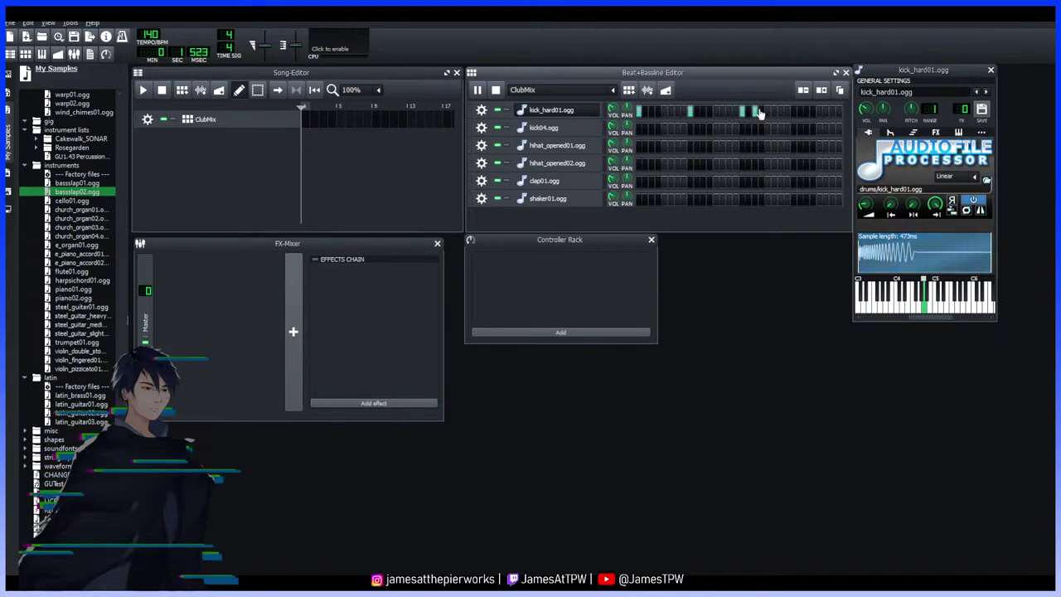
# Rework the beat to kick_hard01 hits on steps 1 and 13 with a hihat_opened01 hit on step 7
pyautogui.click(690, 129)
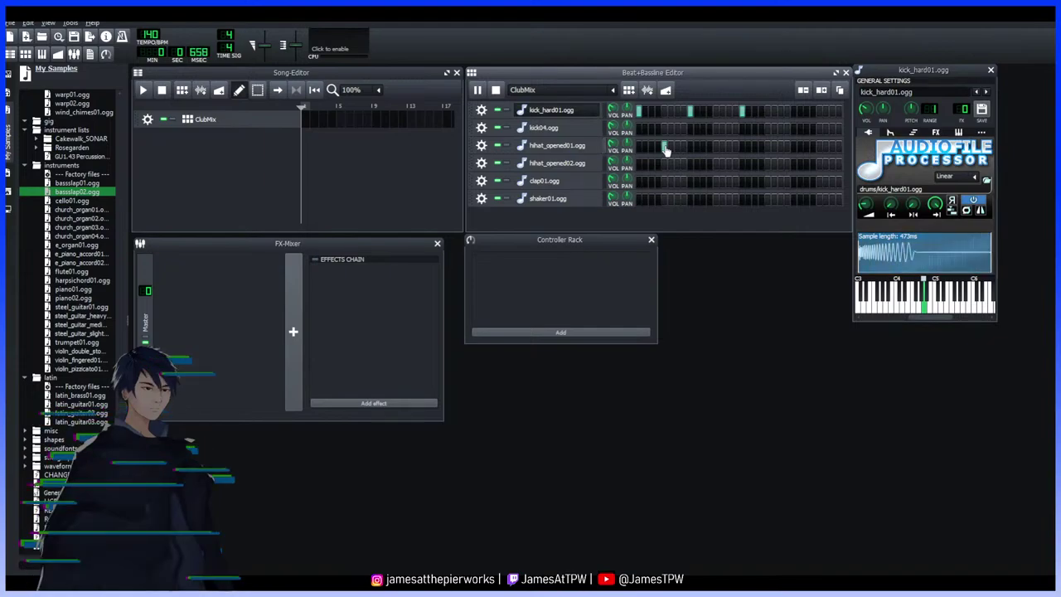
pyautogui.click(691, 149)
pyautogui.click(692, 111)
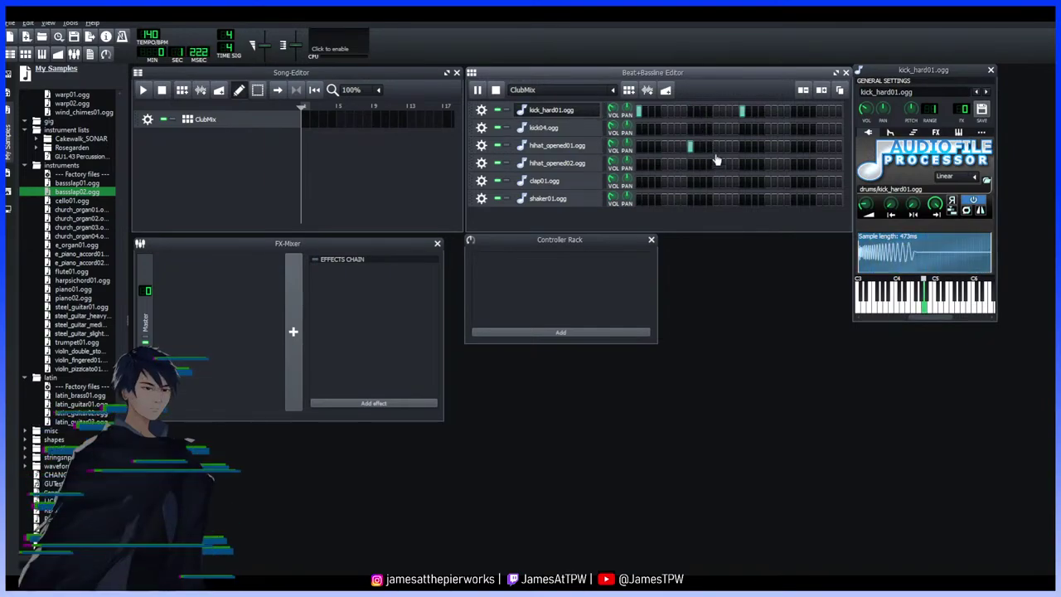
pyautogui.click(691, 149)
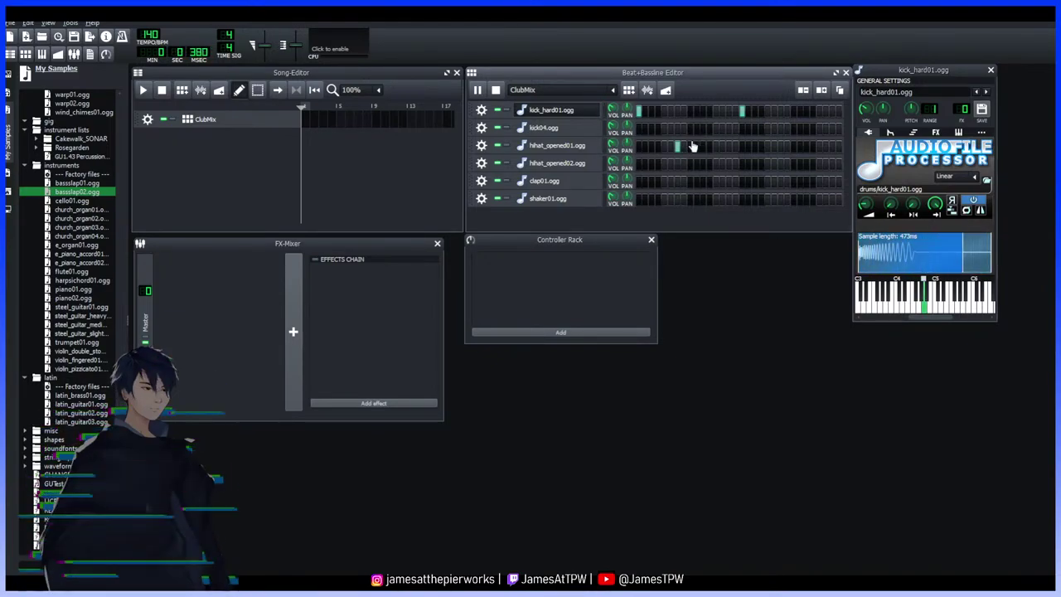
pyautogui.click(717, 111)
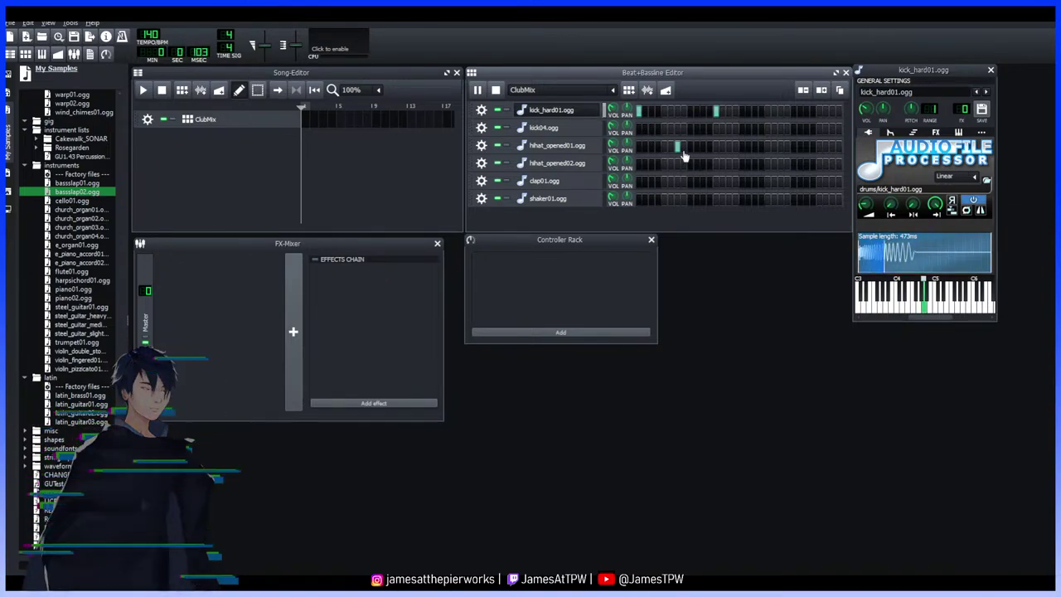
# Try hihat_opened01 hits on steps 17 to 21, keeping only the one on step 19
pyautogui.click(750, 147)
pyautogui.click(756, 147)
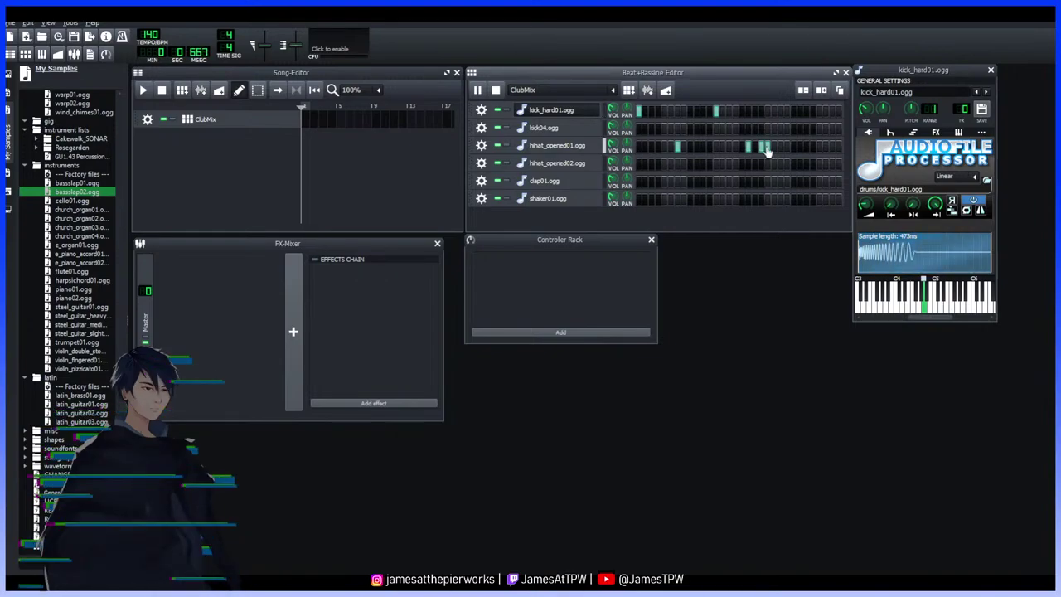
pyautogui.click(763, 147)
pyautogui.click(744, 148)
pyautogui.click(745, 148)
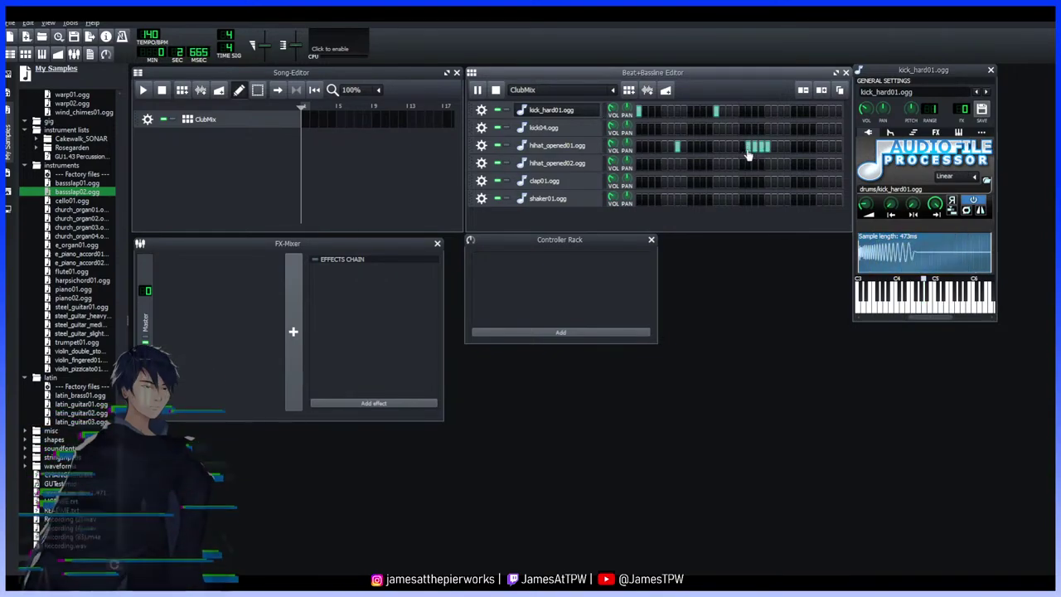
pyautogui.click(744, 147)
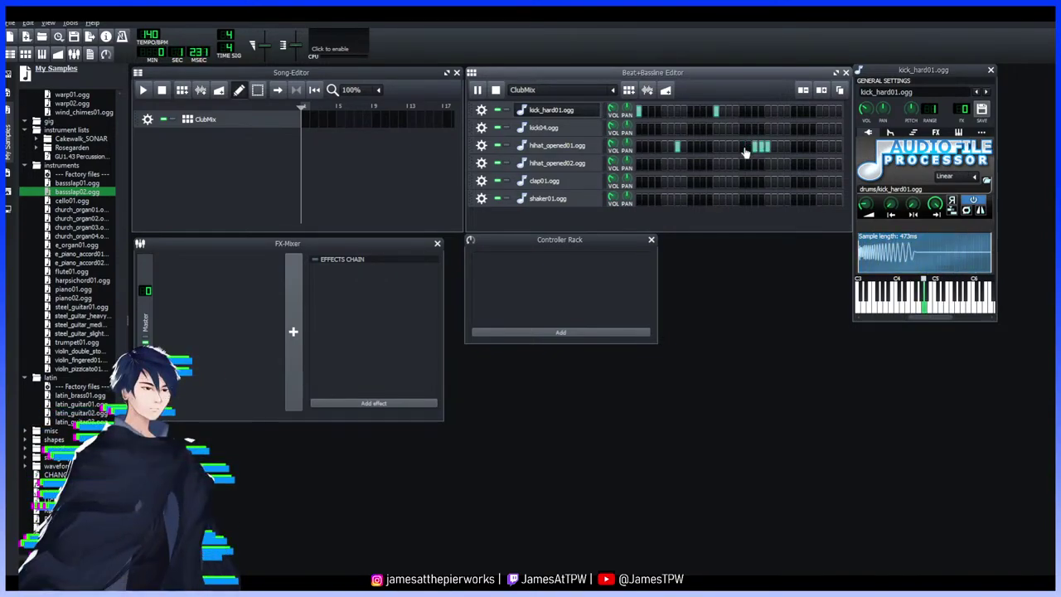
pyautogui.click(763, 148)
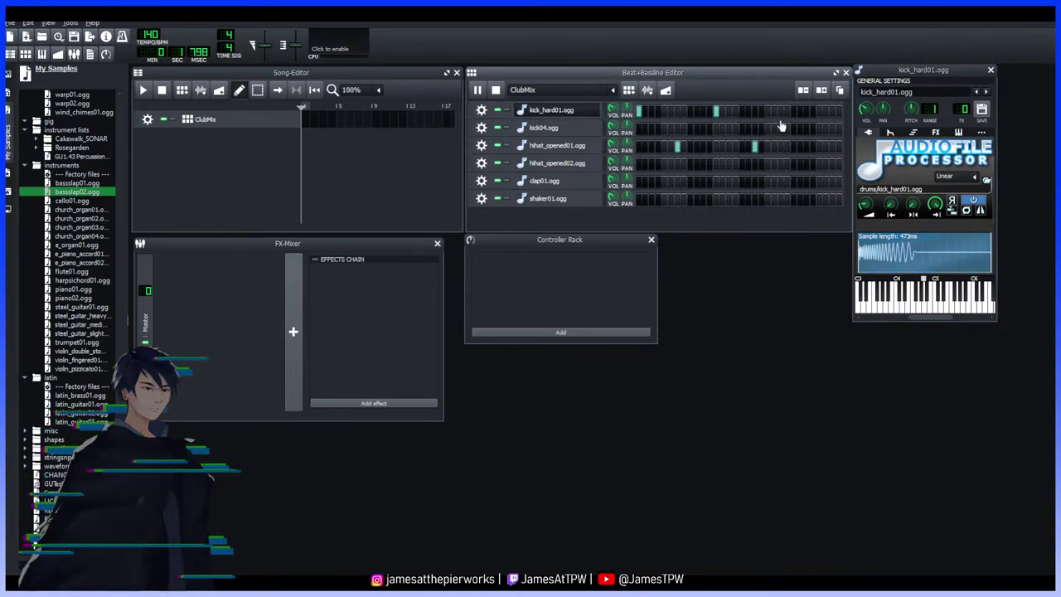
pyautogui.click(741, 148)
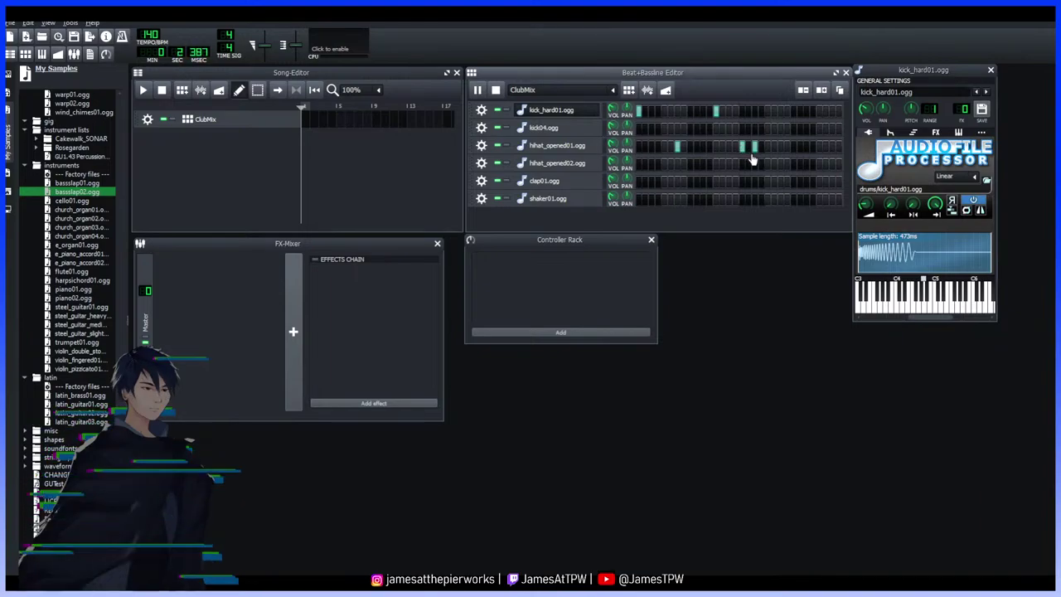
pyautogui.click(743, 147)
# Clear the hihat_opened01 hits, try clap01 on step 3, and keep hihat_opened02 and shaker01 hits on step 1
pyautogui.click(678, 147)
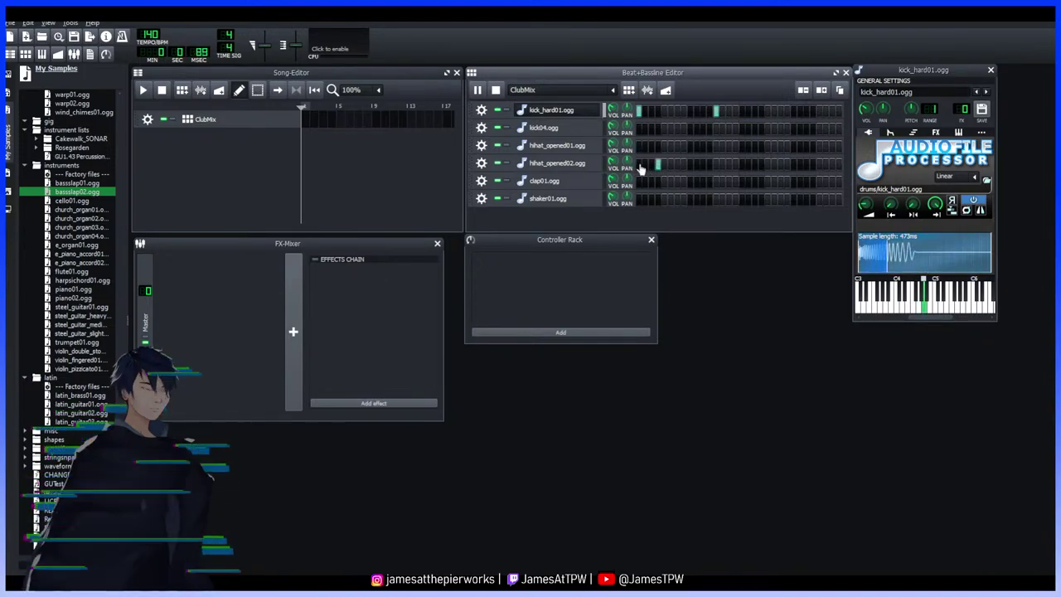
pyautogui.click(659, 166)
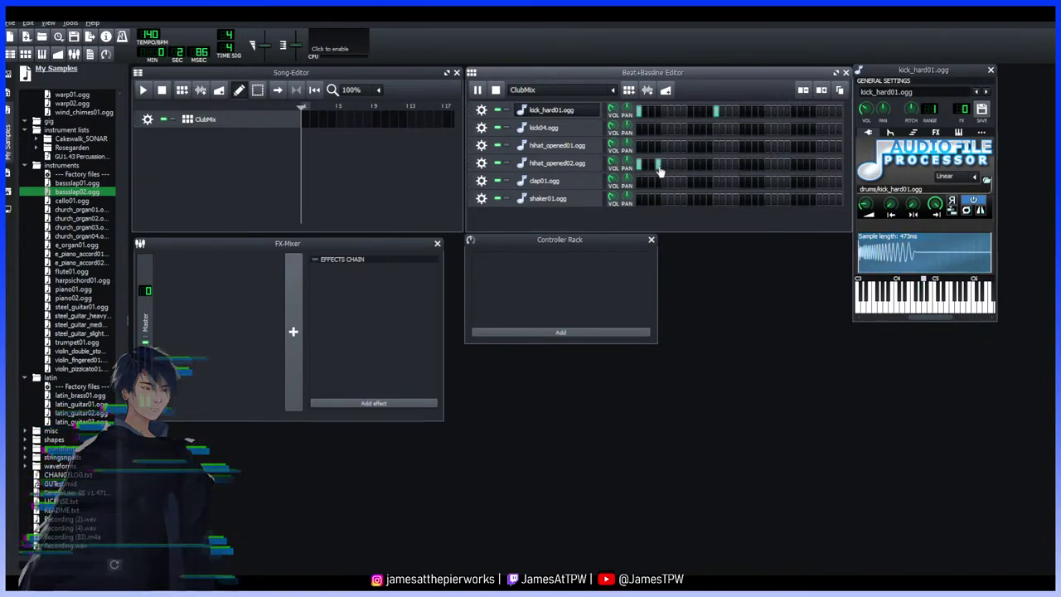
pyautogui.click(653, 181)
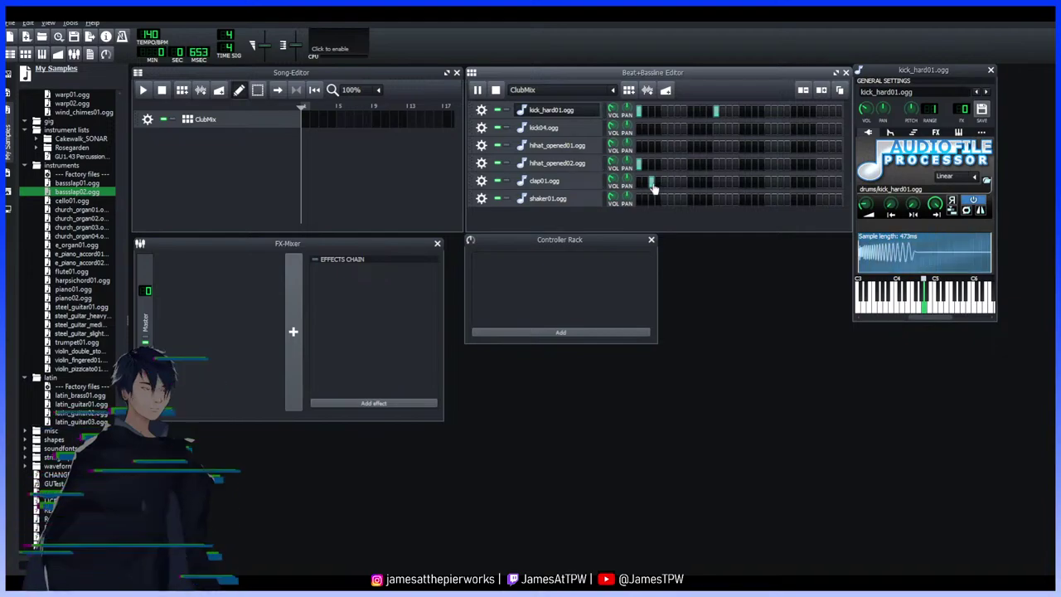
pyautogui.click(640, 200)
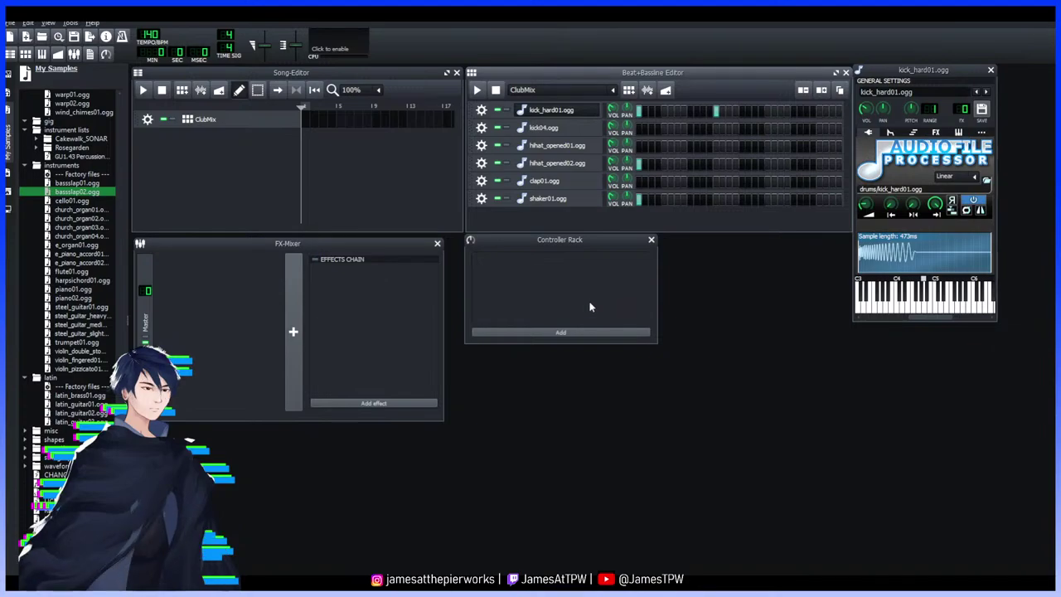
# Start a new TR808 drum kit project and play its pattern with a Kick.ds hit on step 1
pyautogui.hotkey('ctrl', 'n')
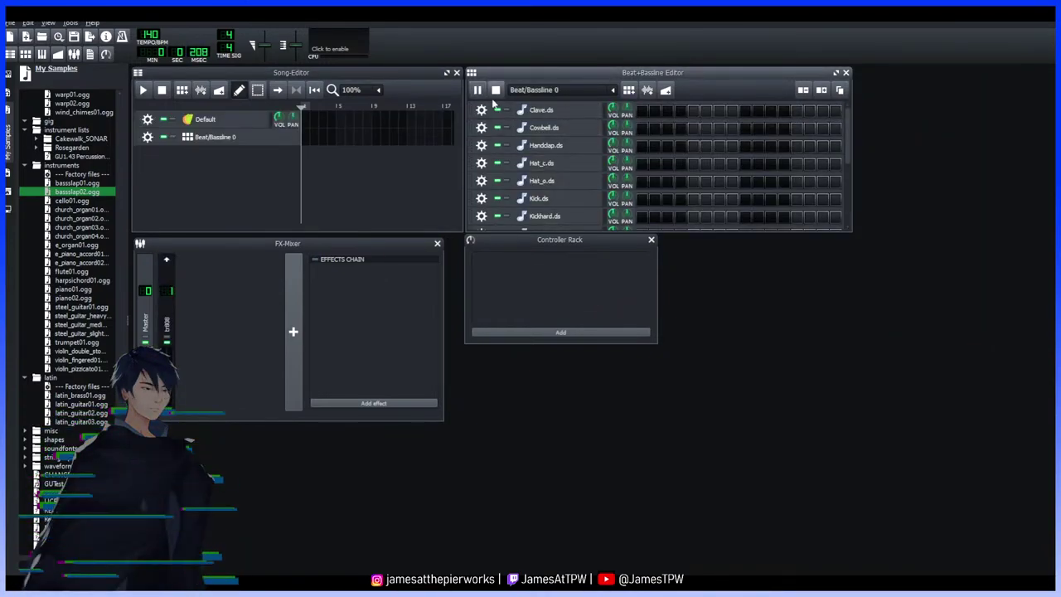
pyautogui.click(478, 90)
pyautogui.scroll(-2, 564, 199)
pyautogui.click(642, 166)
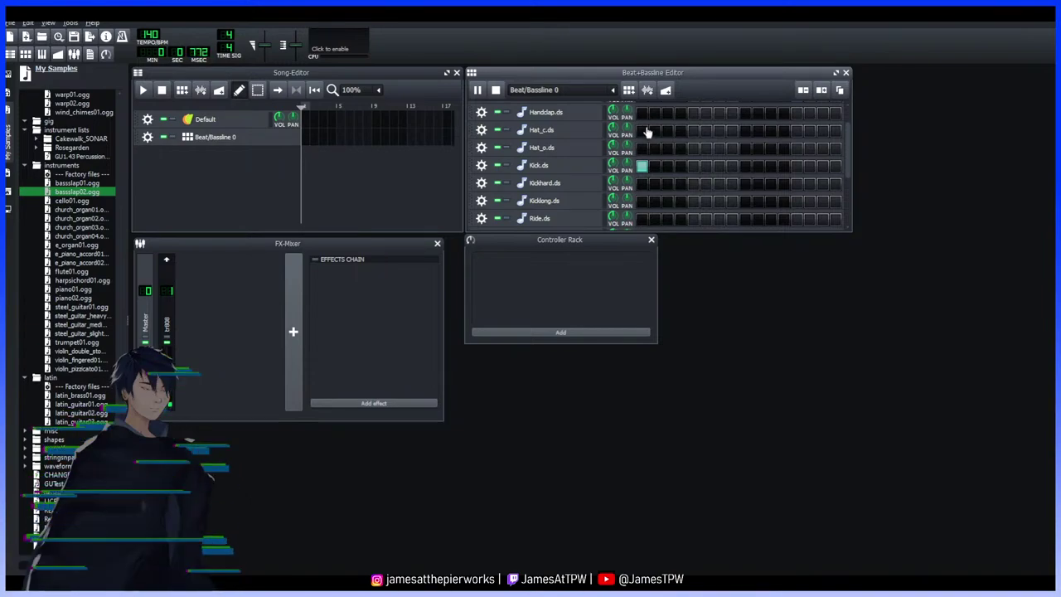
# Compare the Kick, Kickhard and Kicklong sounds on step 1, keeping only the Kickhard.ds hit
pyautogui.click(642, 183)
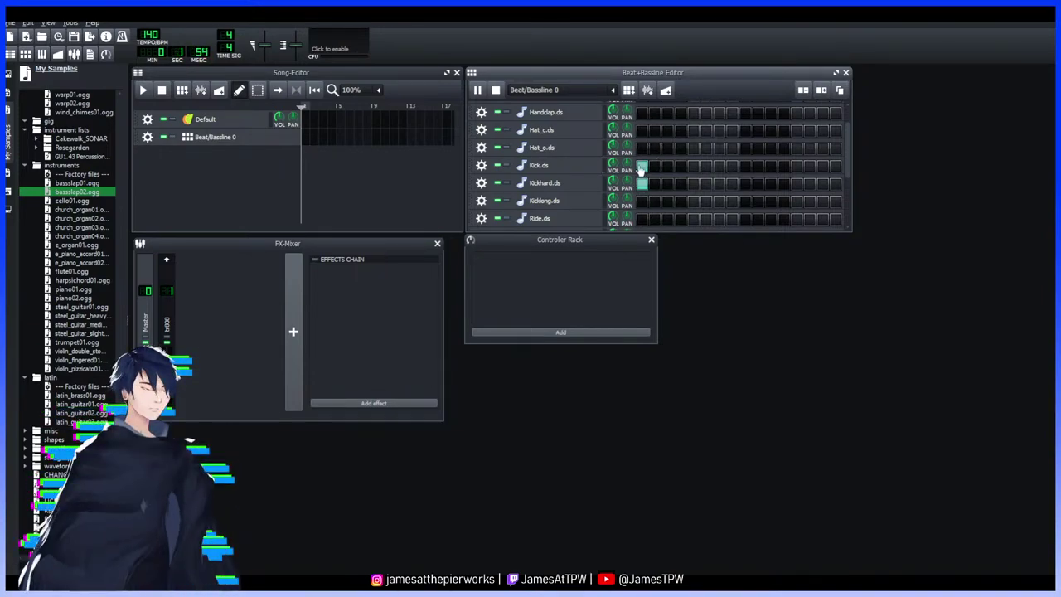
pyautogui.click(642, 166)
pyautogui.click(643, 202)
pyautogui.click(642, 184)
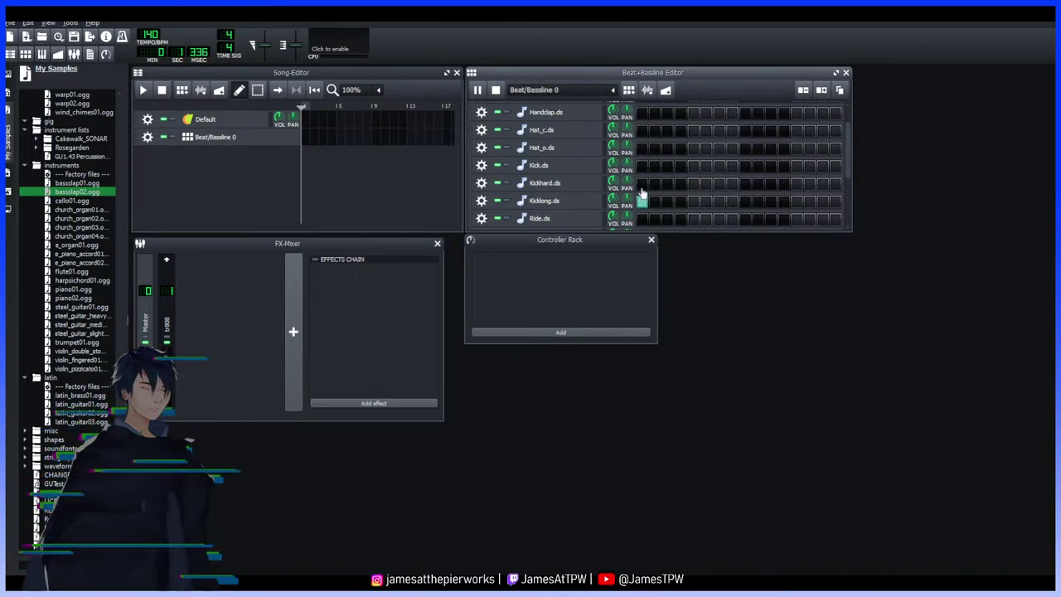
pyautogui.click(643, 183)
pyautogui.click(642, 201)
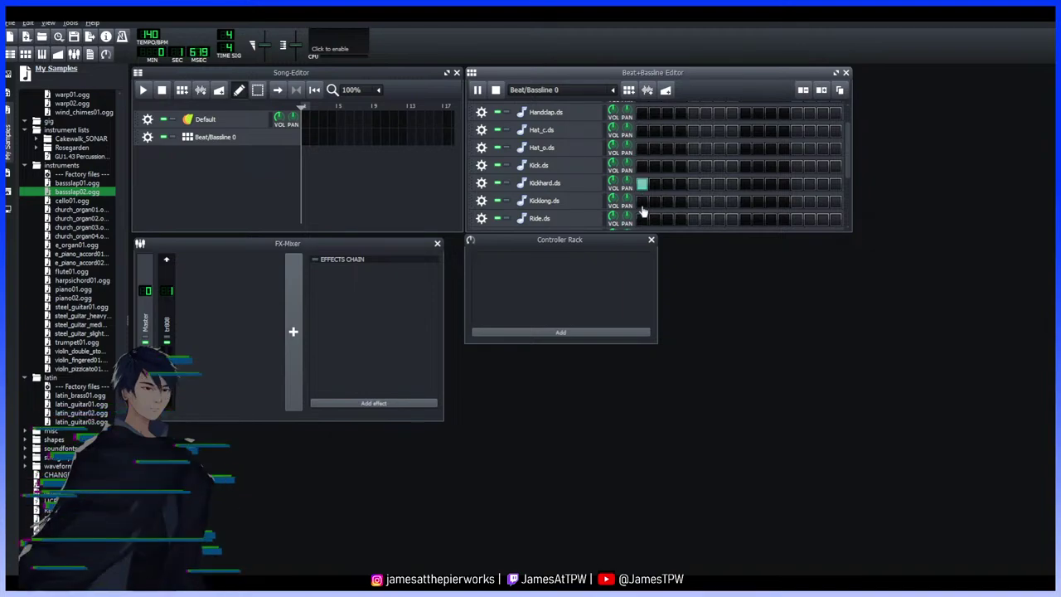
# Try Kickhard.ds hits on steps 1, 5, 9 and 13, and thin them out to steps 1 and 9
pyautogui.click(693, 184)
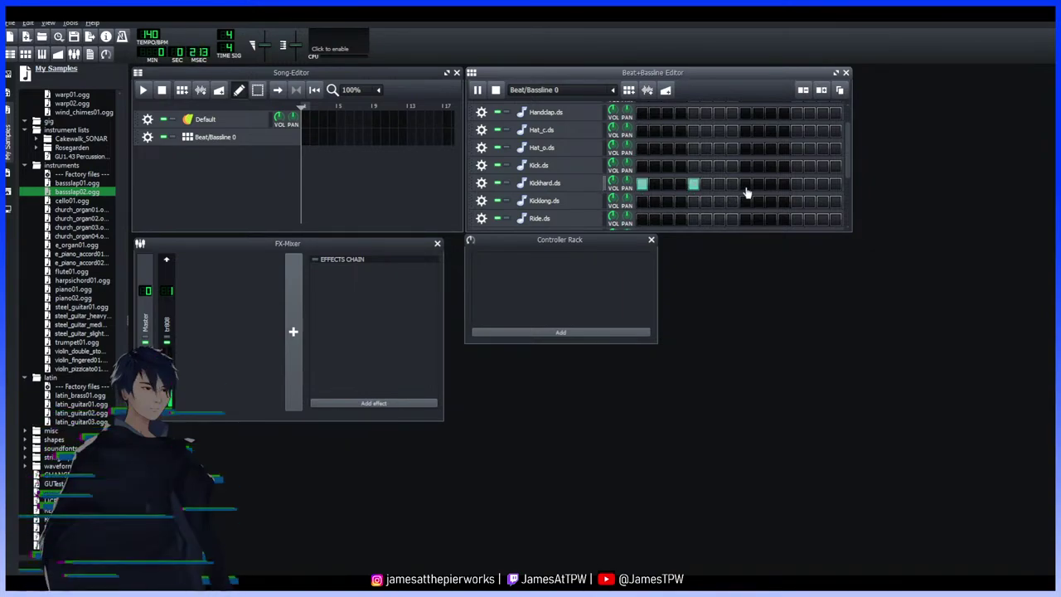
pyautogui.click(745, 184)
pyautogui.click(797, 184)
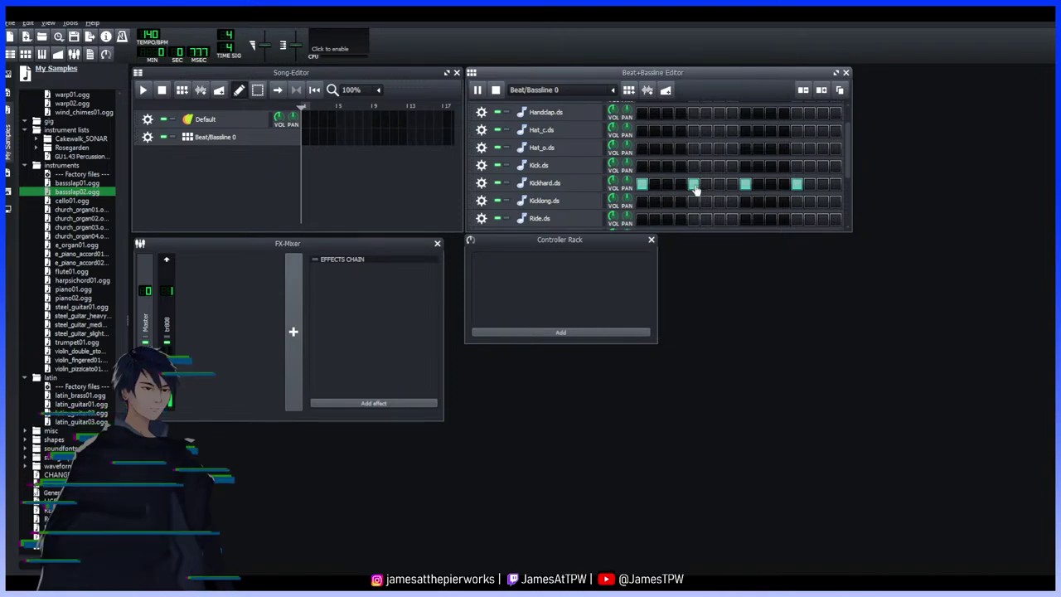
pyautogui.click(693, 184)
pyautogui.click(796, 183)
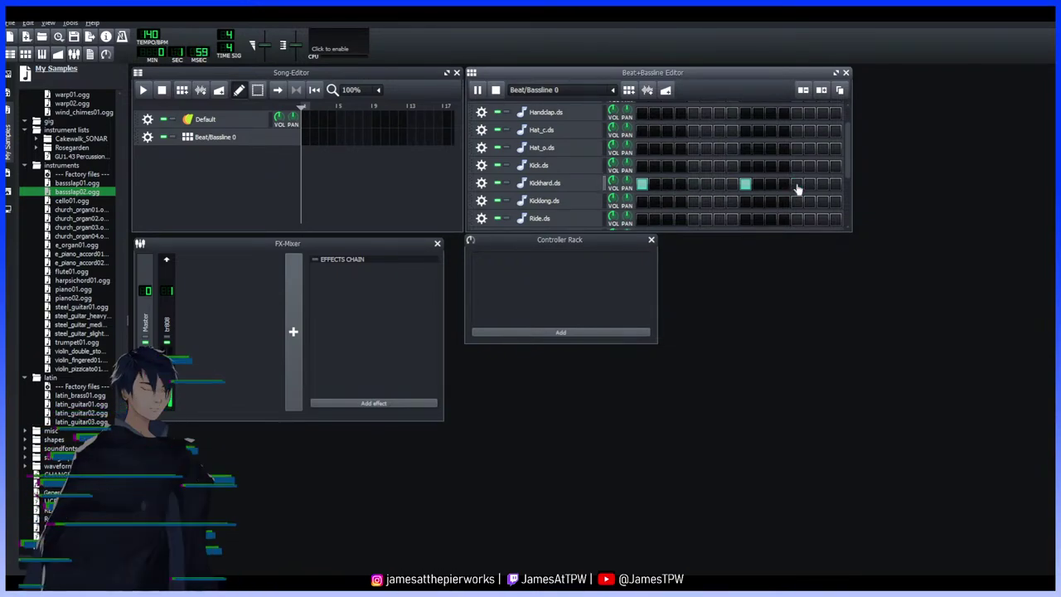
# Clear the remaining Kickhard.ds hits and place a Kick.ds hit on step 1
pyautogui.click(745, 184)
pyautogui.click(642, 184)
pyautogui.click(642, 165)
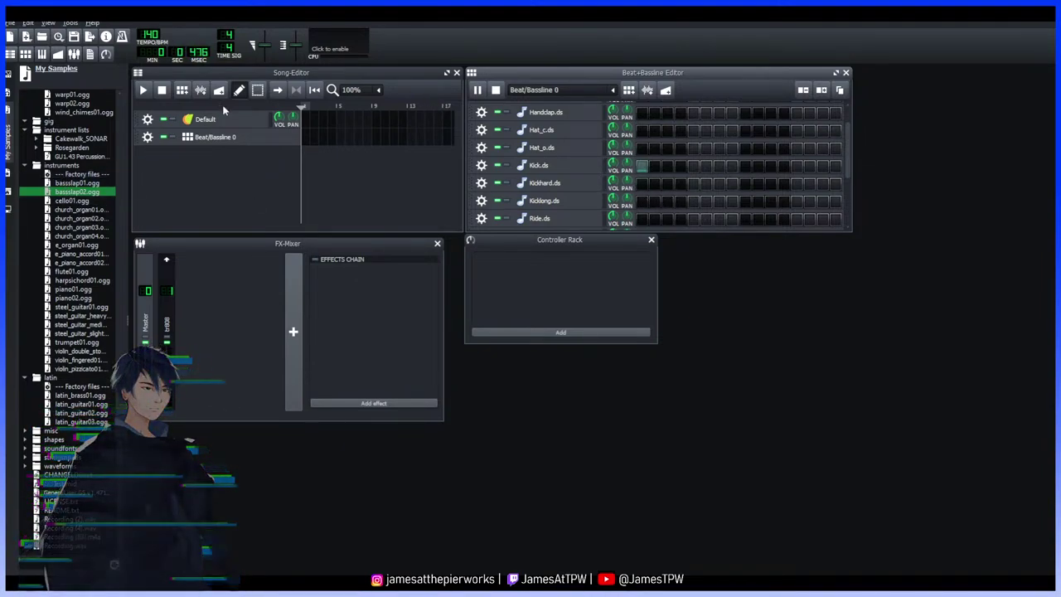
# Preview the piano01.ogg sample and place a Hat_c.ds hit on step 1 together with the Kick.ds hit
pyautogui.click(72, 290)
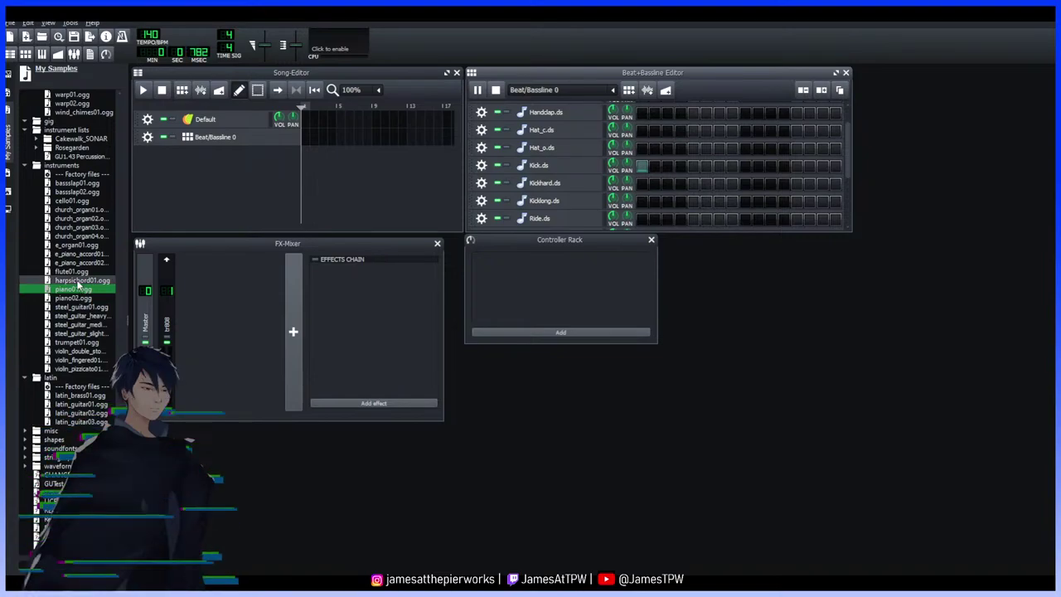
pyautogui.click(643, 130)
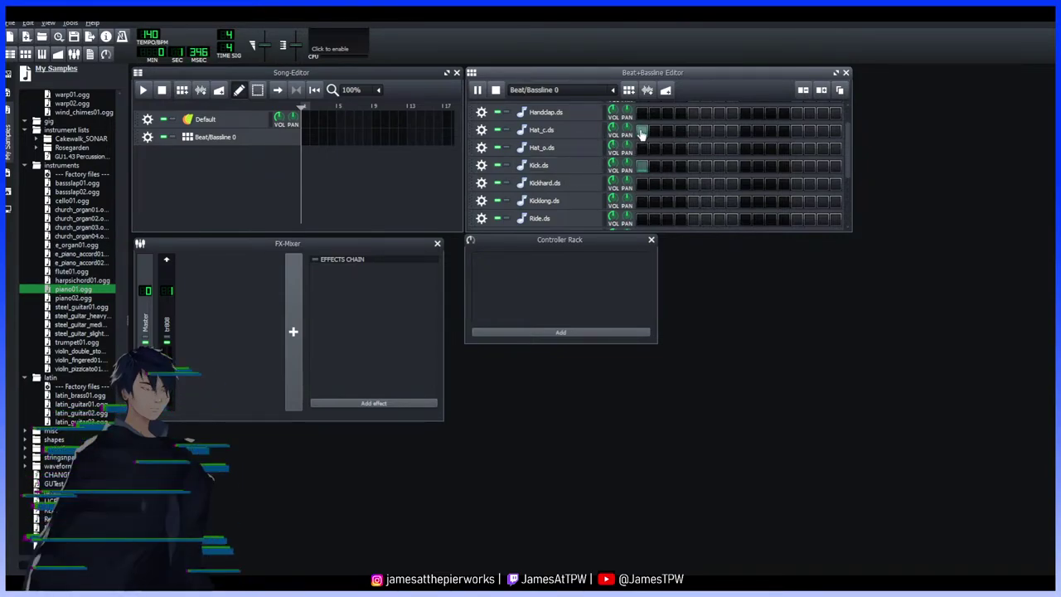
pyautogui.click(643, 131)
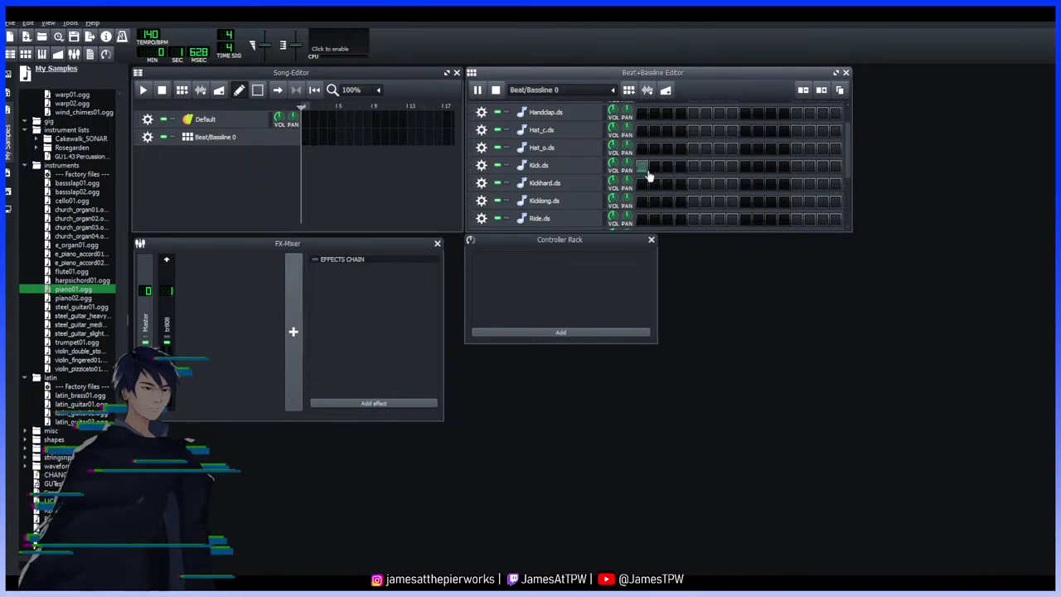
pyautogui.click(641, 167)
pyautogui.click(642, 131)
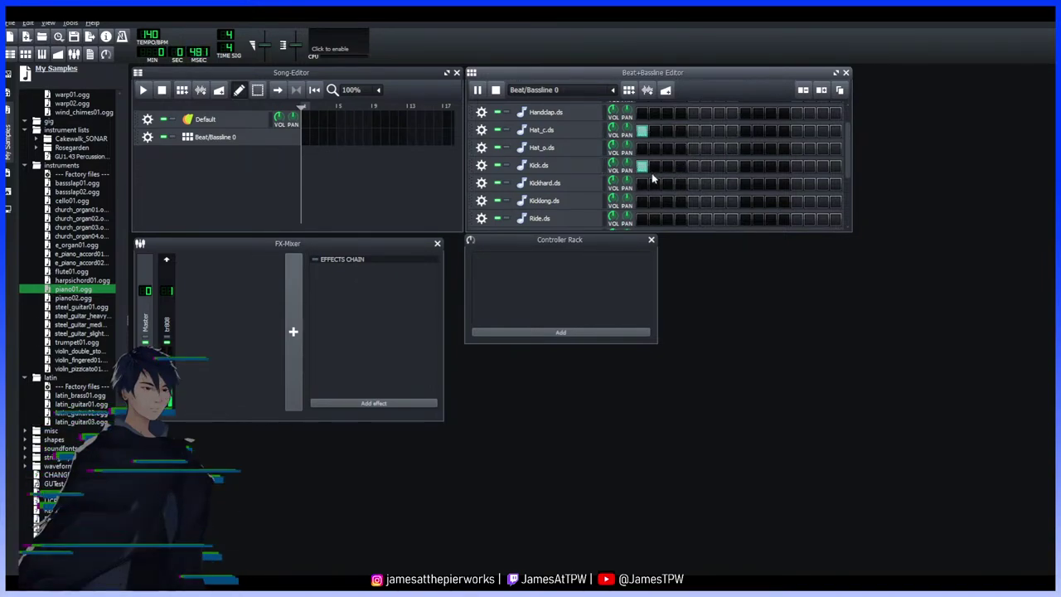
# Place Hat_c.ds hits on every other step from 3 to 15
pyautogui.click(667, 131)
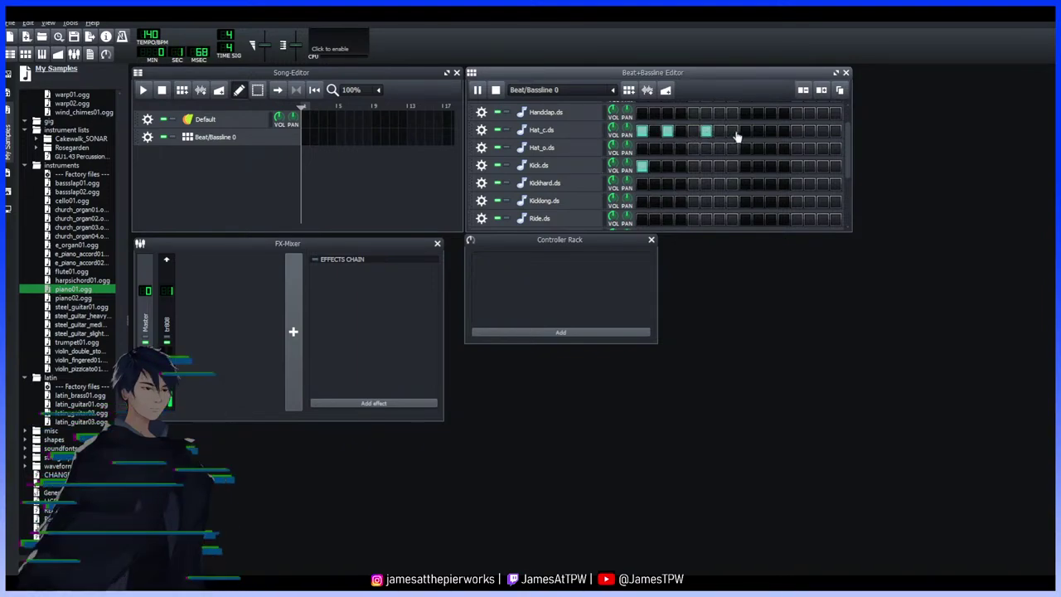
pyautogui.click(693, 131)
pyautogui.click(719, 131)
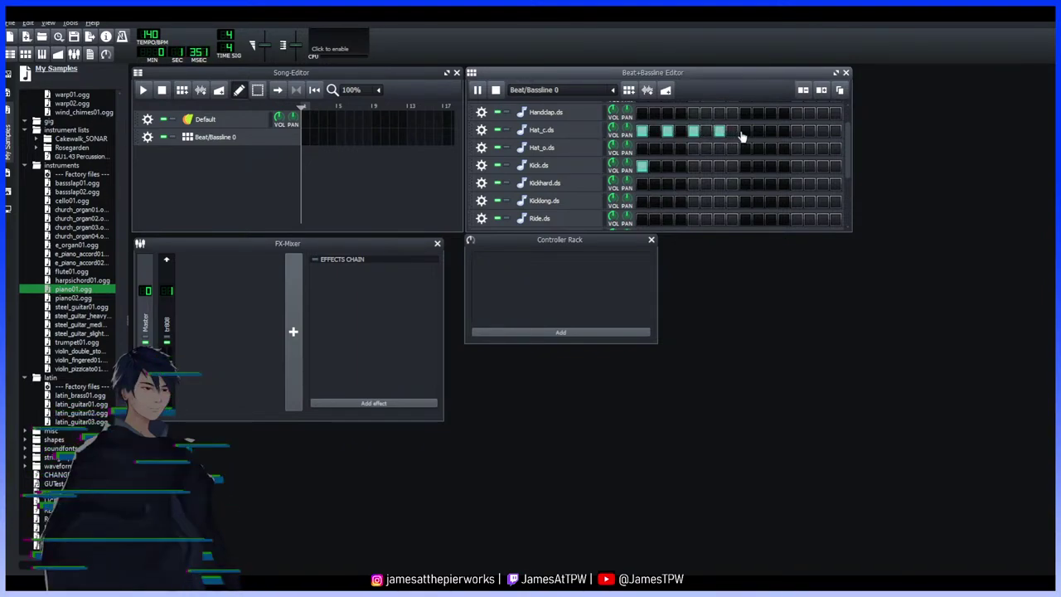
pyautogui.click(747, 133)
pyautogui.click(770, 133)
pyautogui.click(796, 133)
pyautogui.click(823, 131)
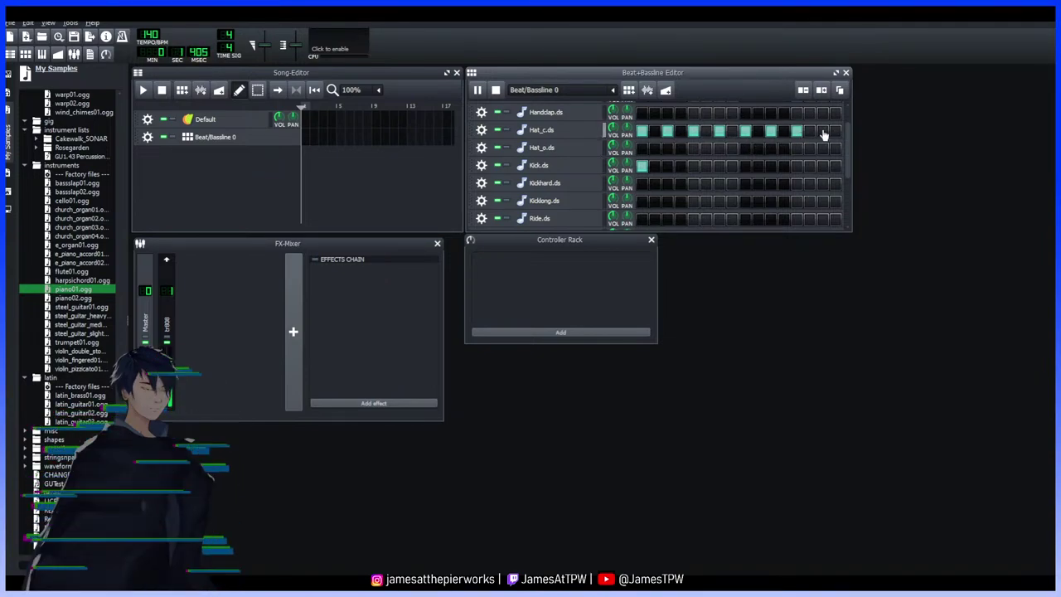
# Clear the Kick.ds hit on step 1 and extend the beat pattern to 32 steps
pyautogui.click(666, 168)
pyautogui.click(666, 168)
pyautogui.click(642, 167)
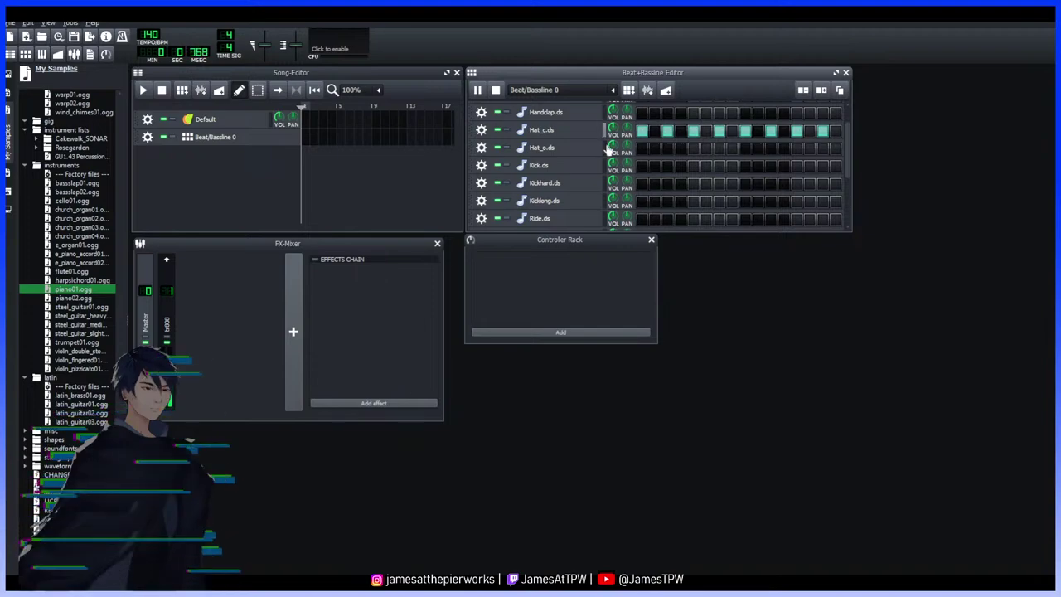
pyautogui.click(821, 89)
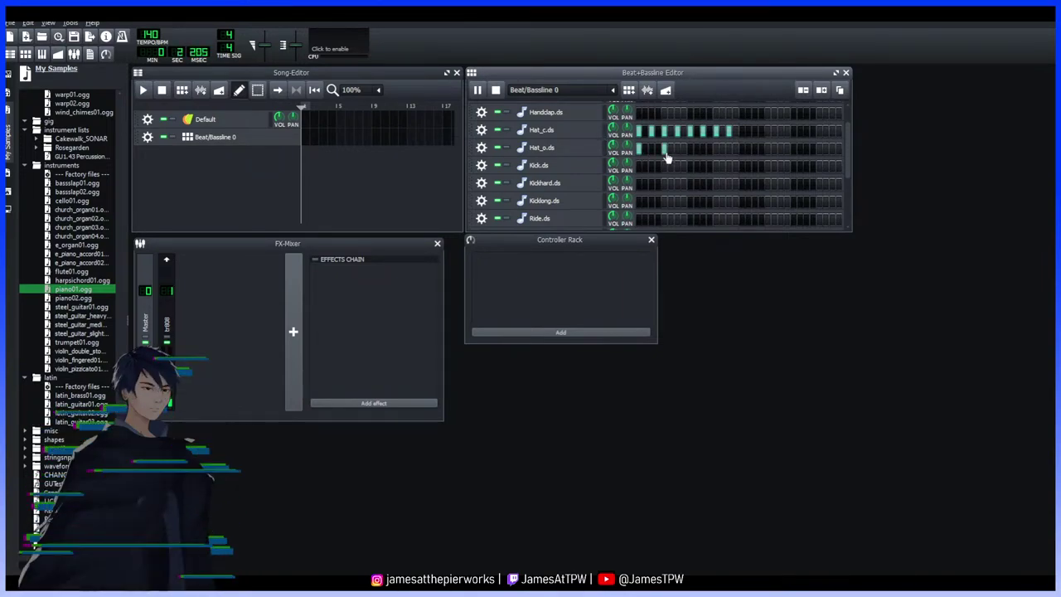
# Try Hat_o.ds hits on steps 9 and 7 alongside step 1, and clear the Hat_o.ds row
pyautogui.click(691, 149)
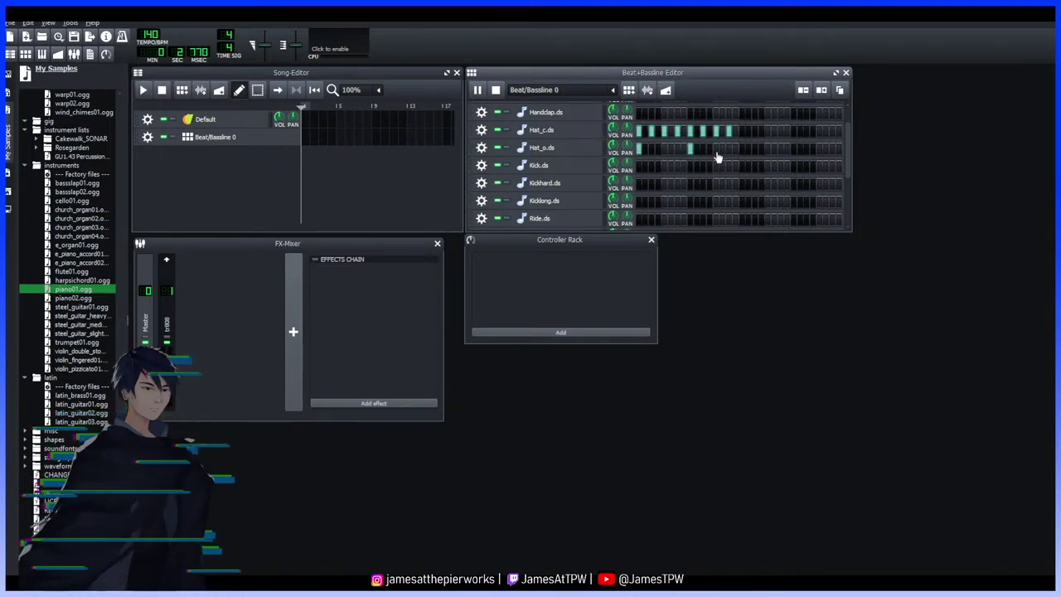
pyautogui.click(688, 155)
pyautogui.click(679, 153)
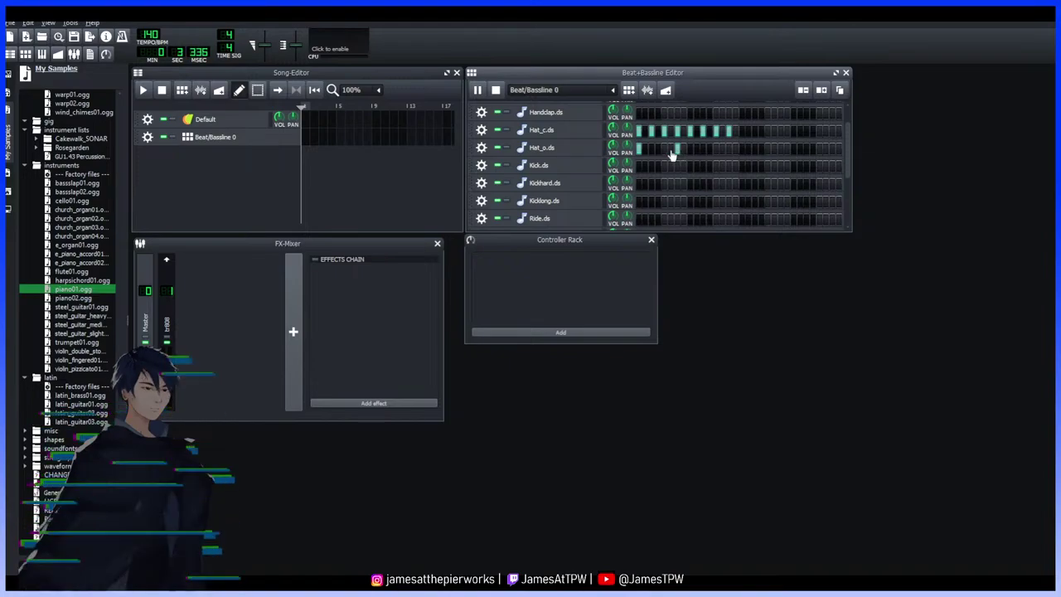
pyautogui.click(678, 154)
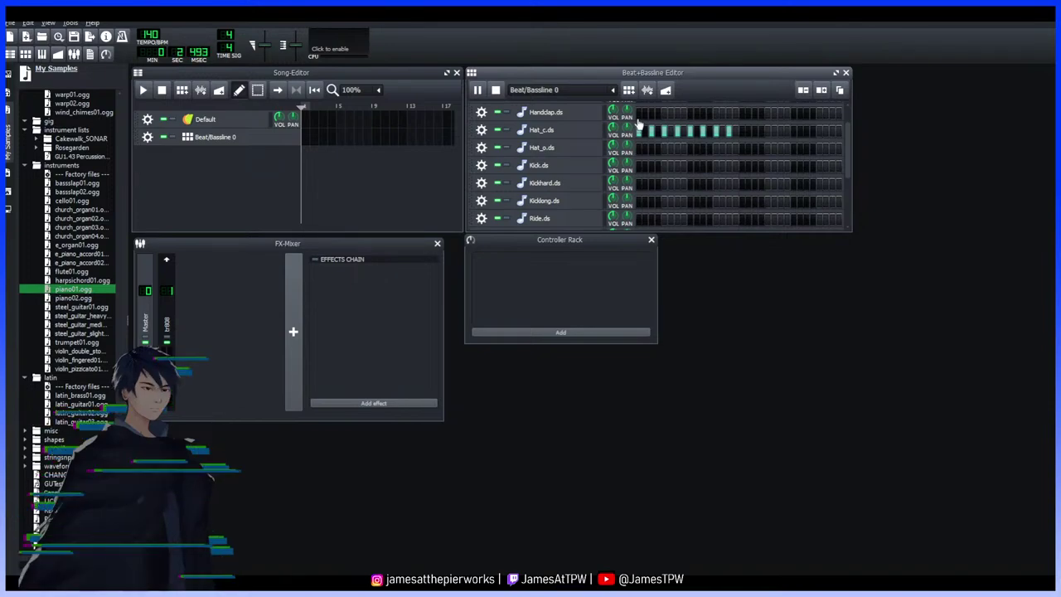
# Place Kickhard.ds hits on steps 1, 9, 17 and 25
pyautogui.click(639, 183)
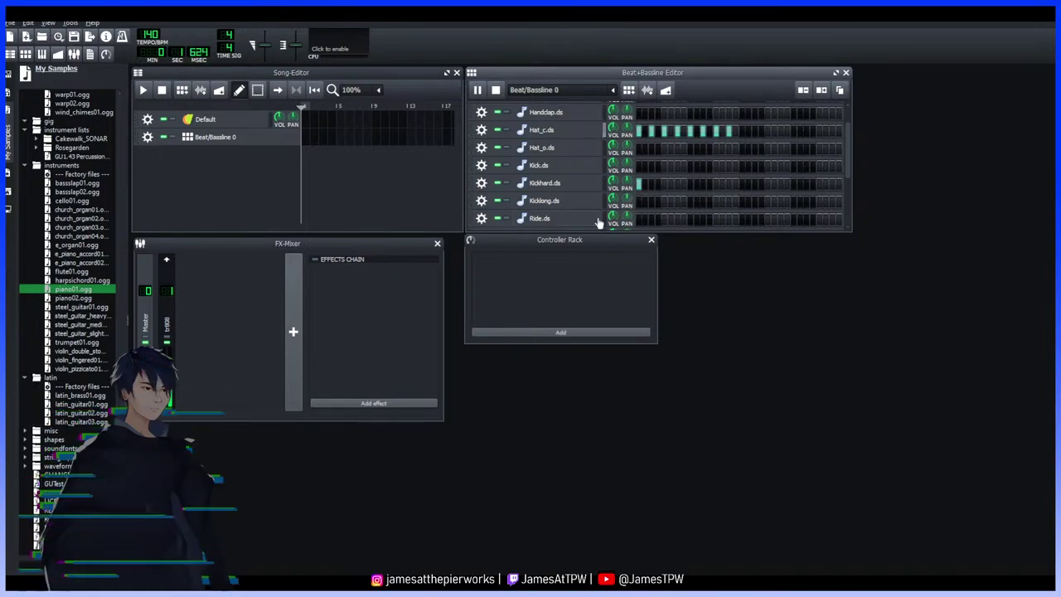
pyautogui.click(690, 185)
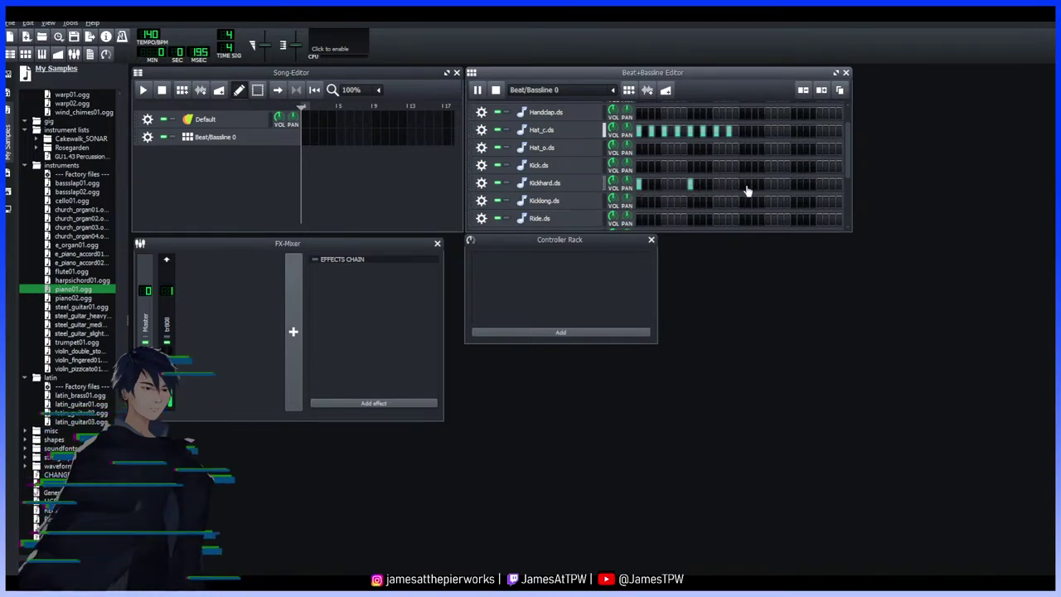
pyautogui.click(794, 186)
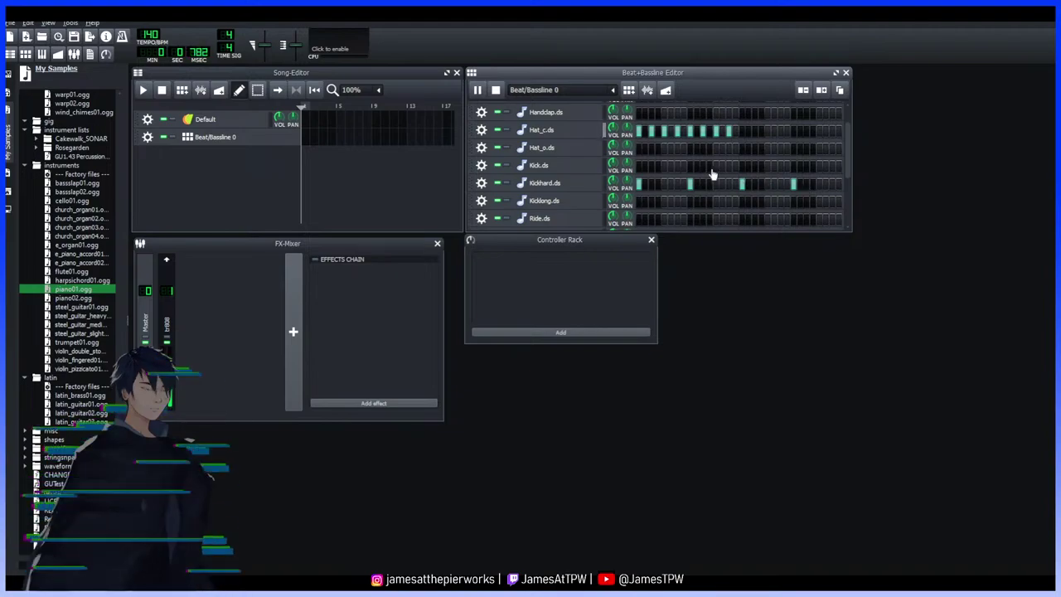
# Continue the Hat_c.ds hits on every other step from 17 to 31
pyautogui.click(741, 131)
pyautogui.click(767, 131)
pyautogui.click(755, 131)
pyautogui.click(780, 131)
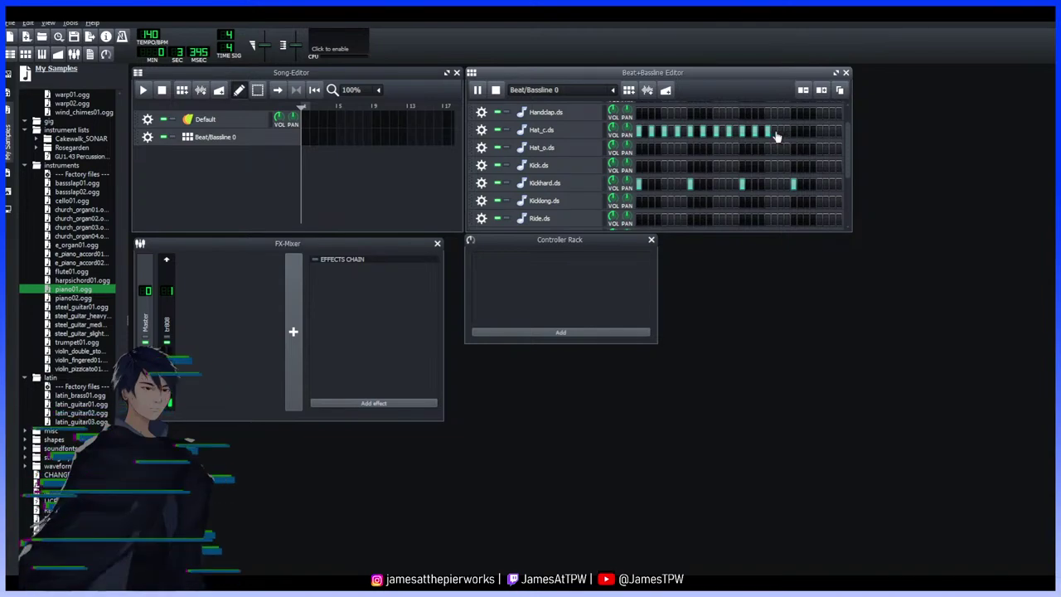
pyautogui.click(799, 133)
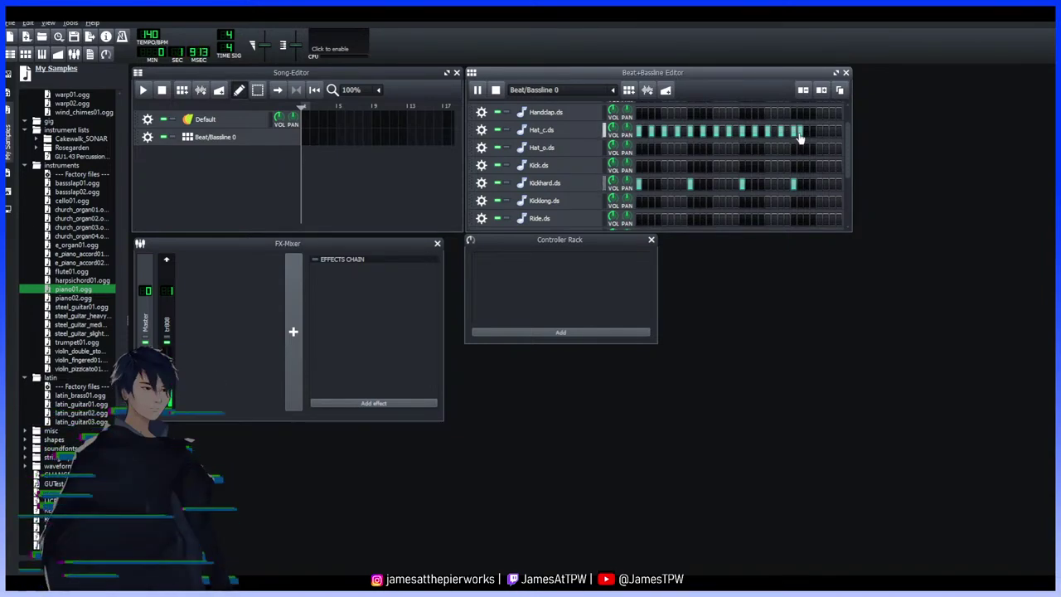
pyautogui.click(806, 132)
pyautogui.click(819, 133)
pyautogui.click(831, 133)
# Audition single Rimshot, Ride, Snare and Snr_snap hits near the pattern's start, removing each one
pyautogui.scroll(-2, 605, 215)
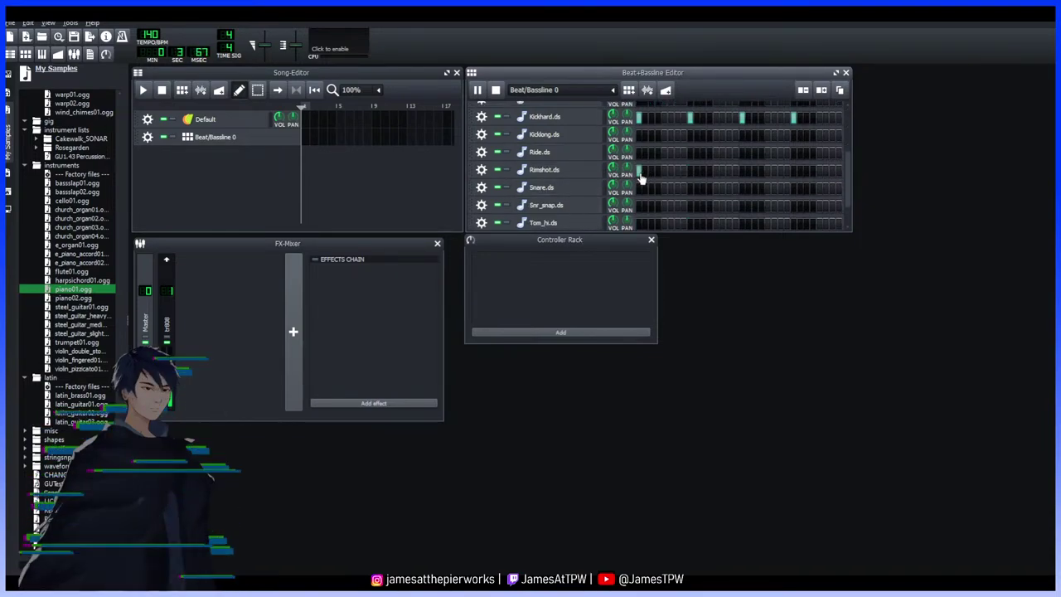
pyautogui.click(651, 154)
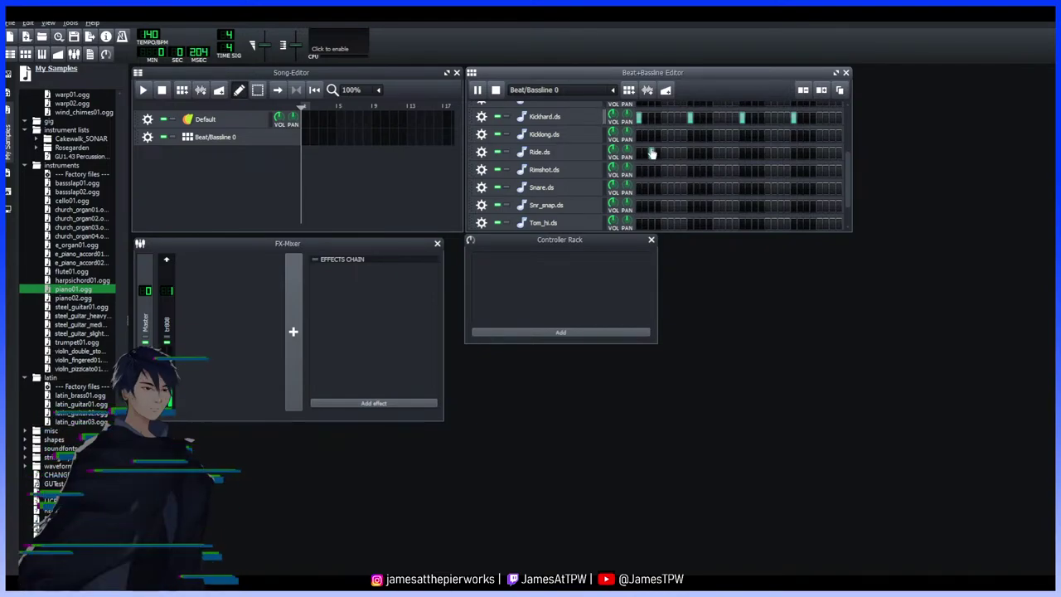
pyautogui.click(648, 157)
pyautogui.click(652, 187)
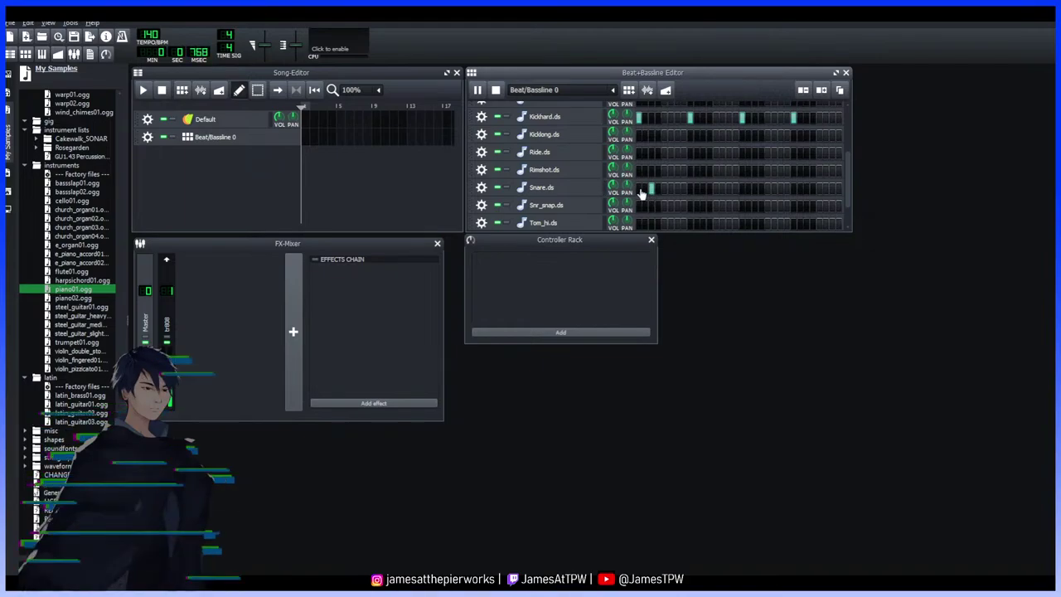
pyautogui.click(652, 190)
pyautogui.click(639, 209)
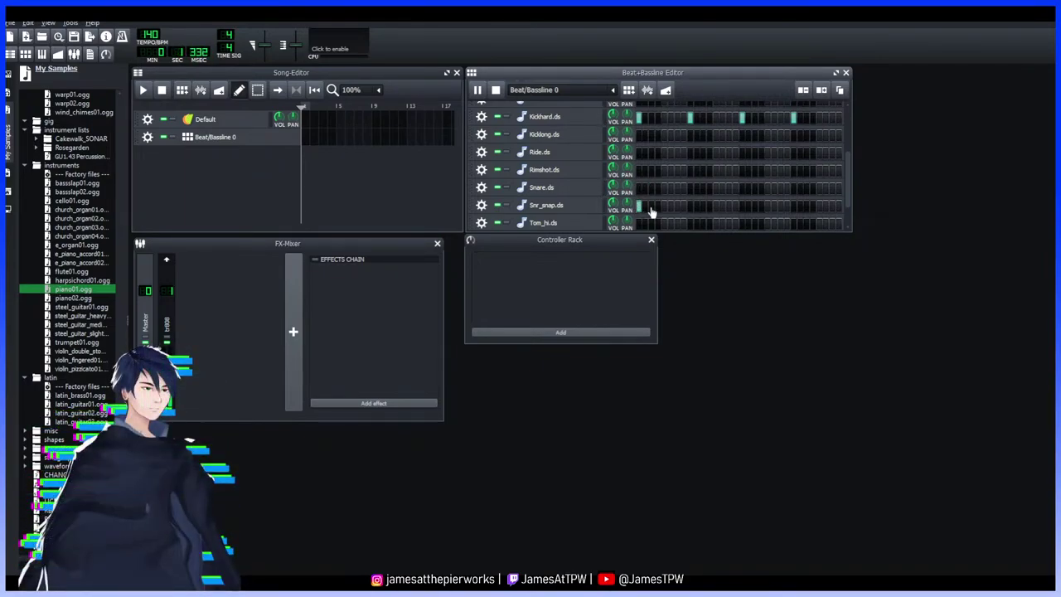
pyautogui.click(644, 209)
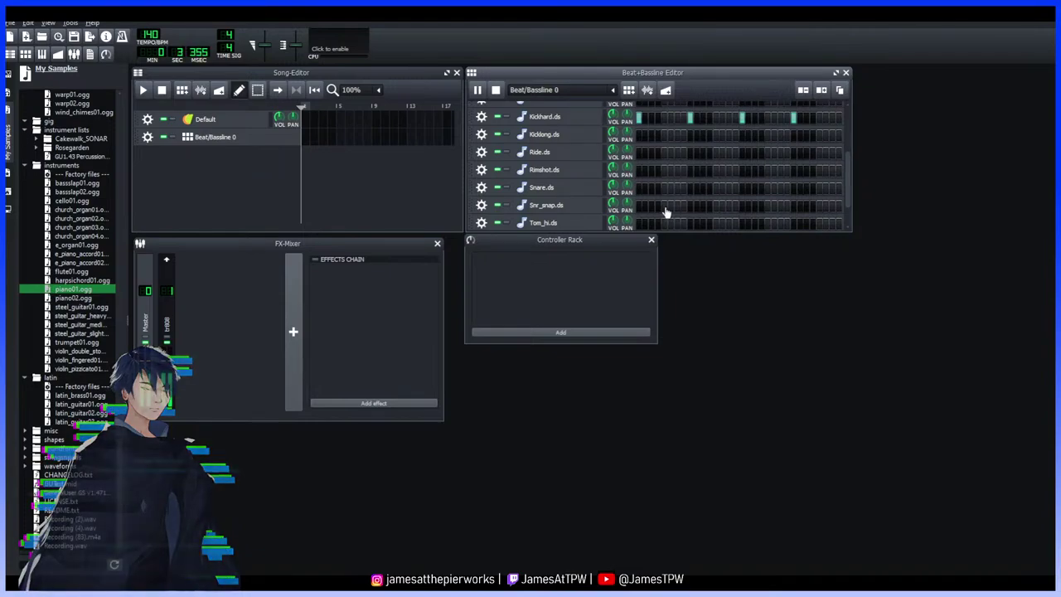
# Try Snr_snap.ds hits on steps 5 and 9 with Tom_hi and Tom_mid hits on step 9, and clear them all
pyautogui.click(664, 208)
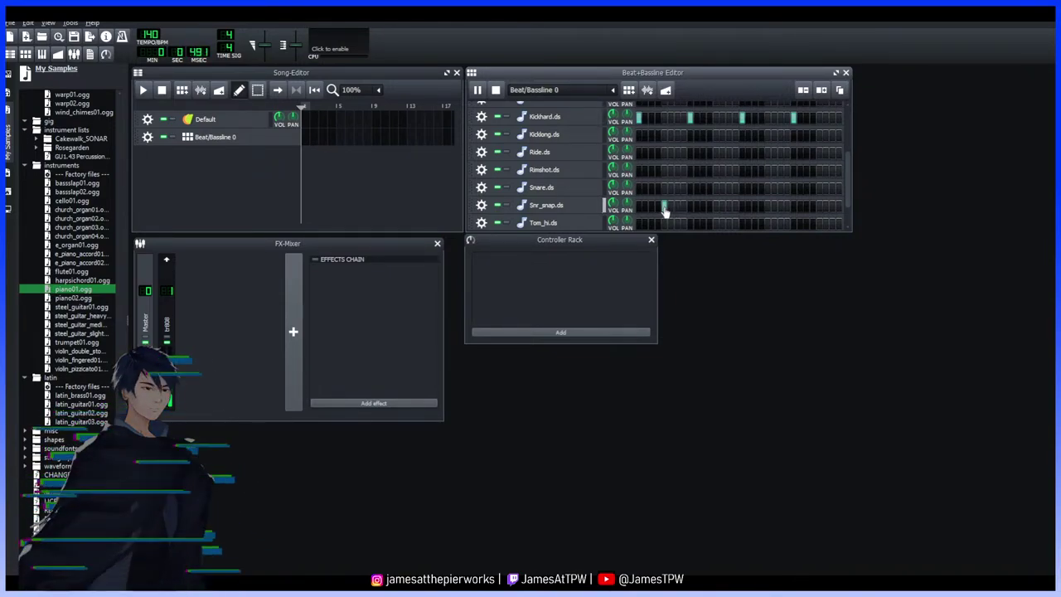
pyautogui.click(690, 207)
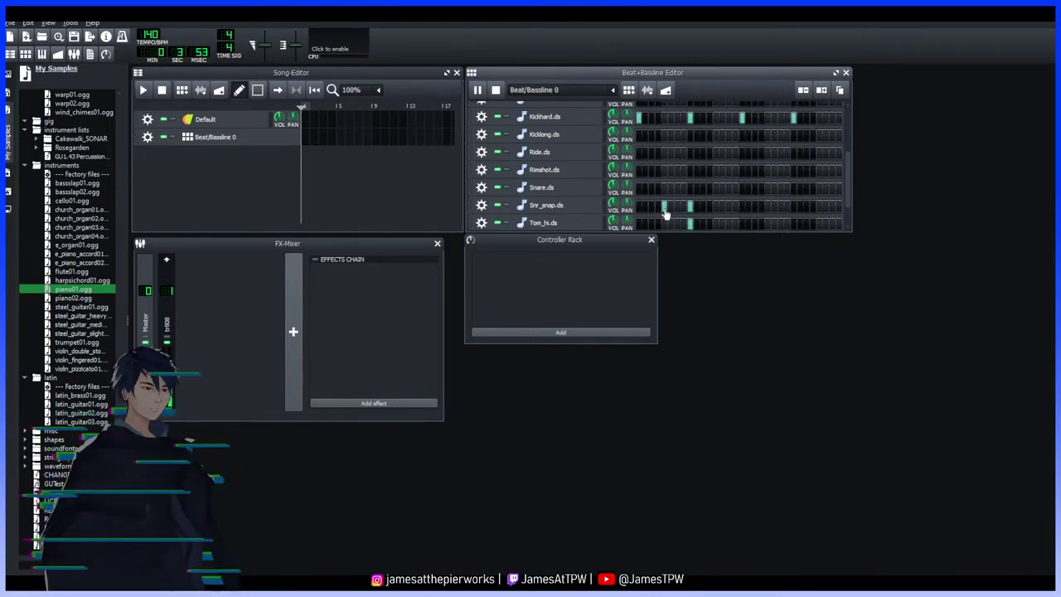
pyautogui.scroll(-2, 692, 208)
pyautogui.click(691, 206)
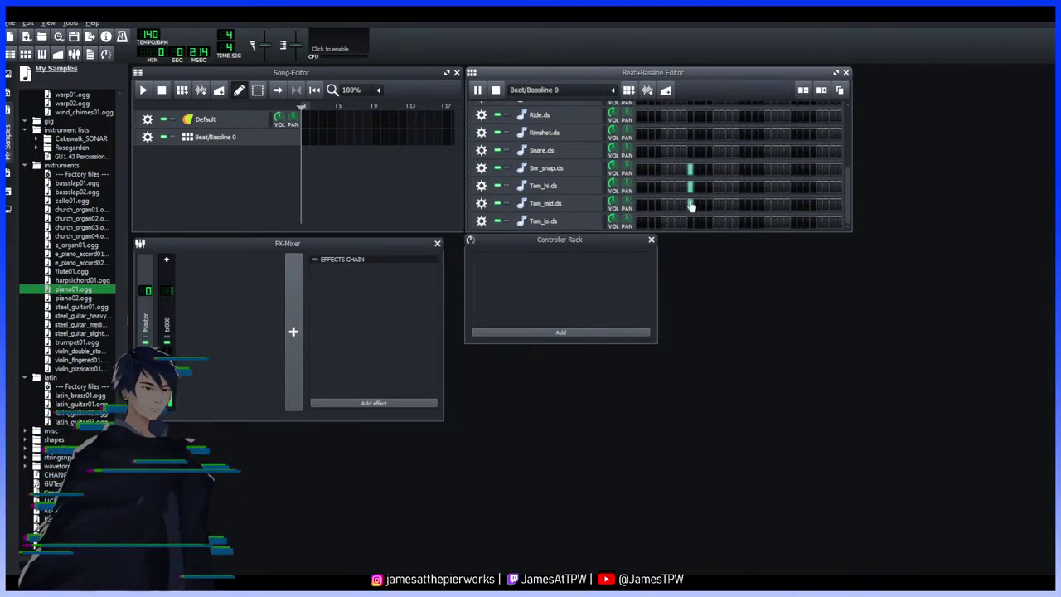
pyautogui.click(691, 206)
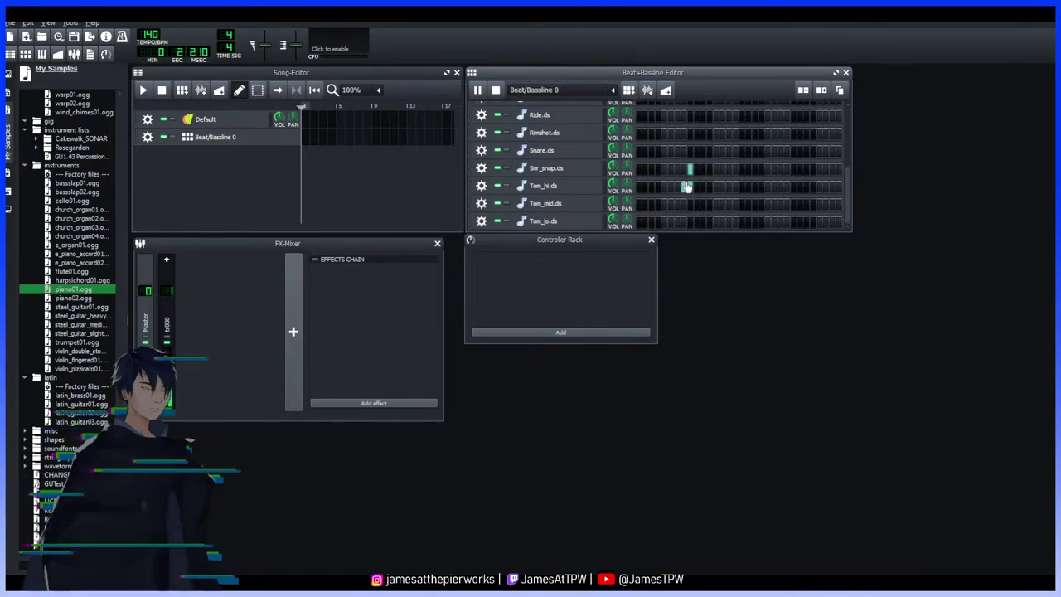
pyautogui.click(688, 169)
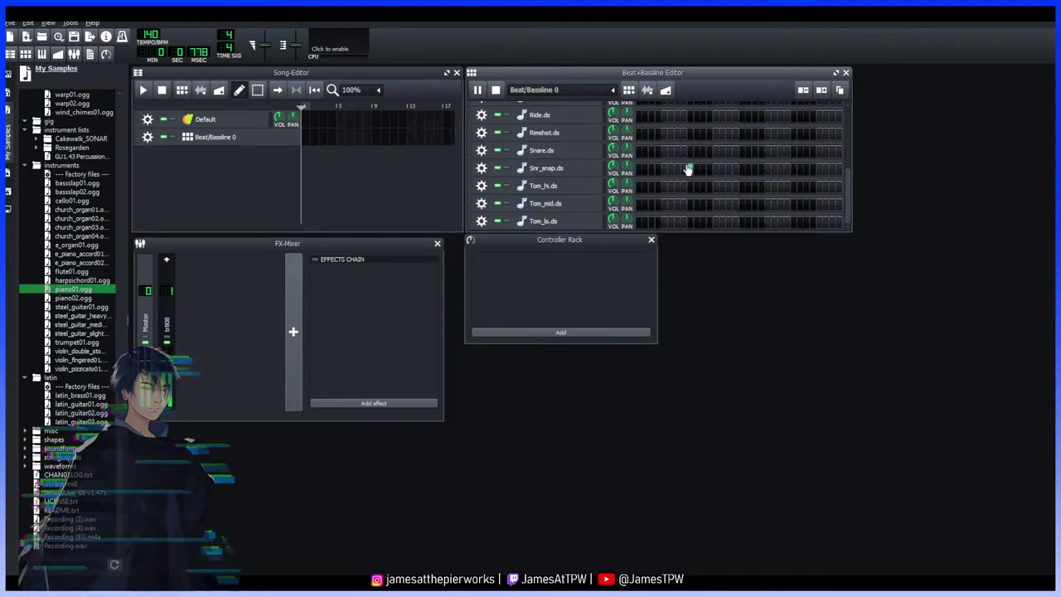
# Place Snr_snap.ds hits on steps 5, 13, 21 and 29, each followed by a softer hit, and leave the tom rows empty
pyautogui.click(660, 222)
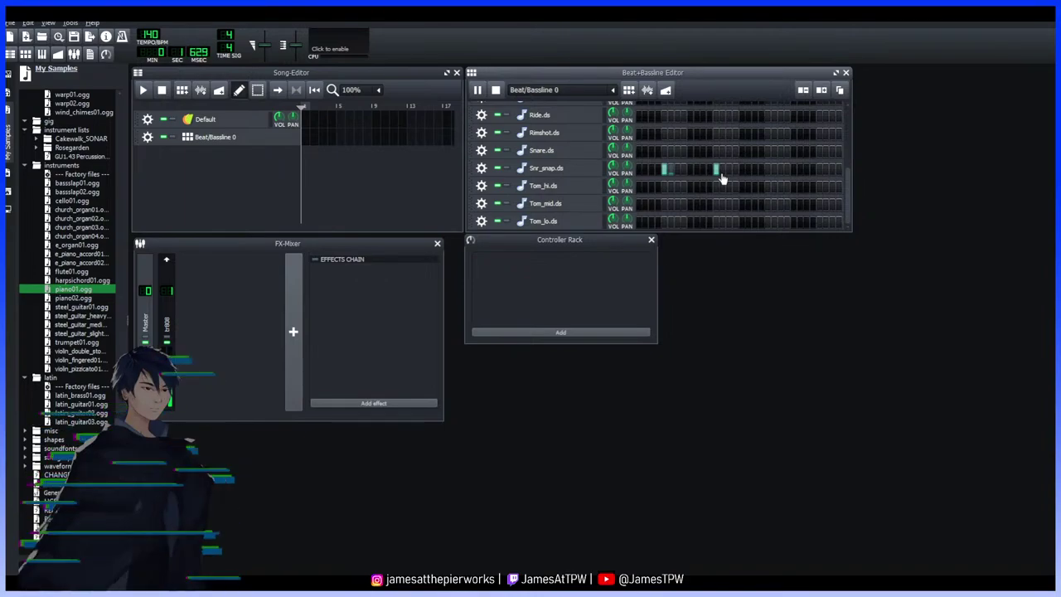
pyautogui.click(766, 175)
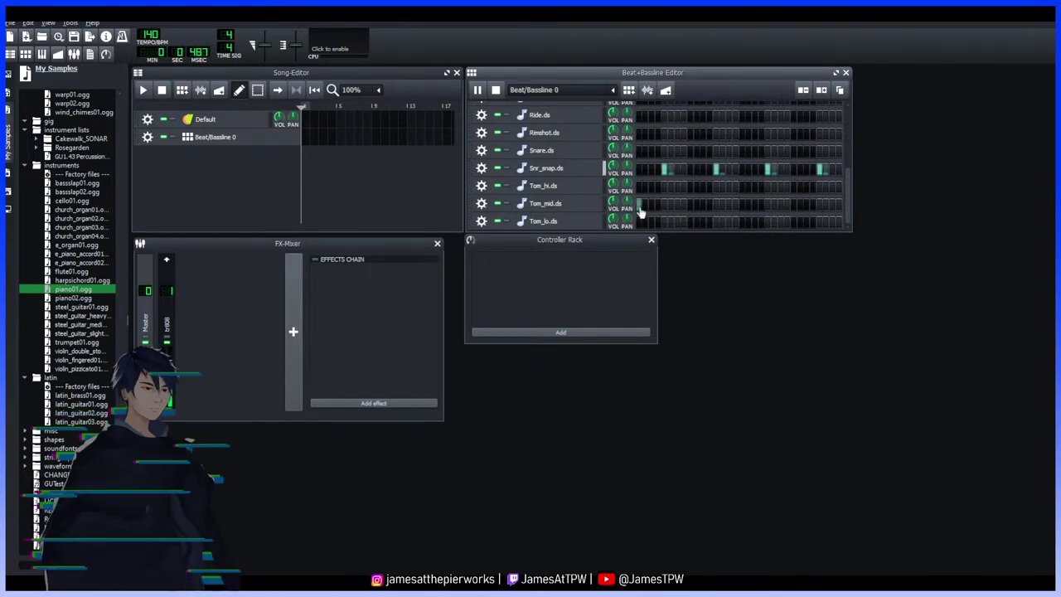
pyautogui.click(640, 187)
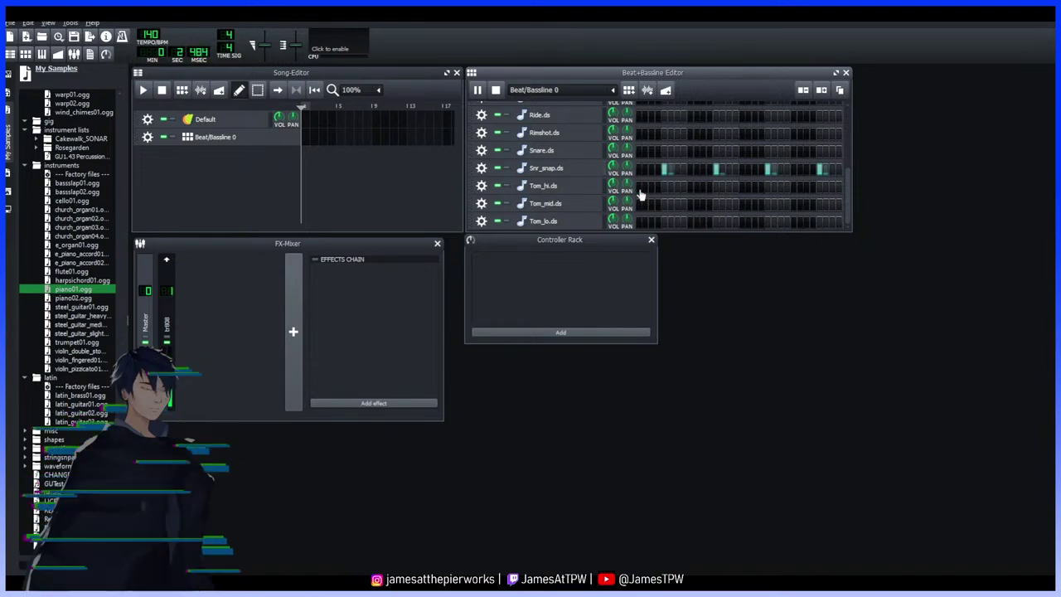
# Add a Calf Reverb LADSPA effect to the Hat_c.ds track and show its controls
pyautogui.moveTo(848, 182); pyautogui.dragTo(848, 99)
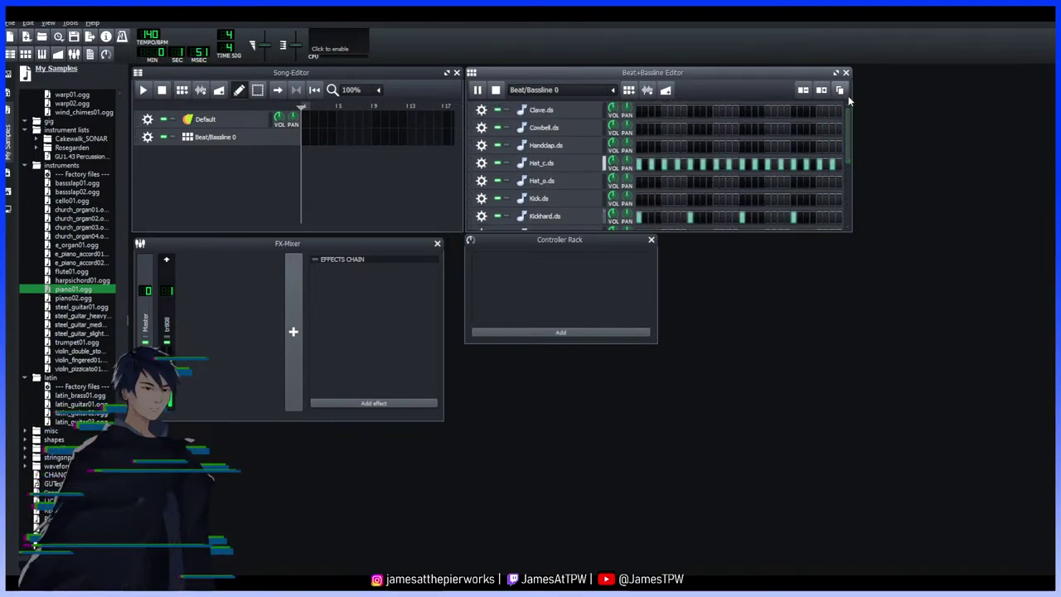
pyautogui.click(546, 163)
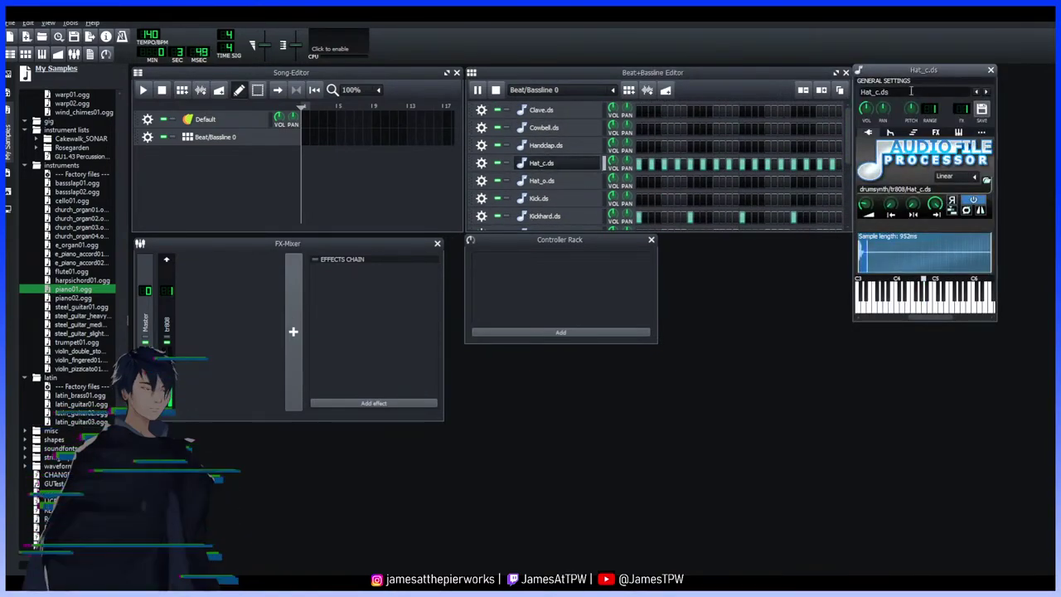
pyautogui.click(935, 132)
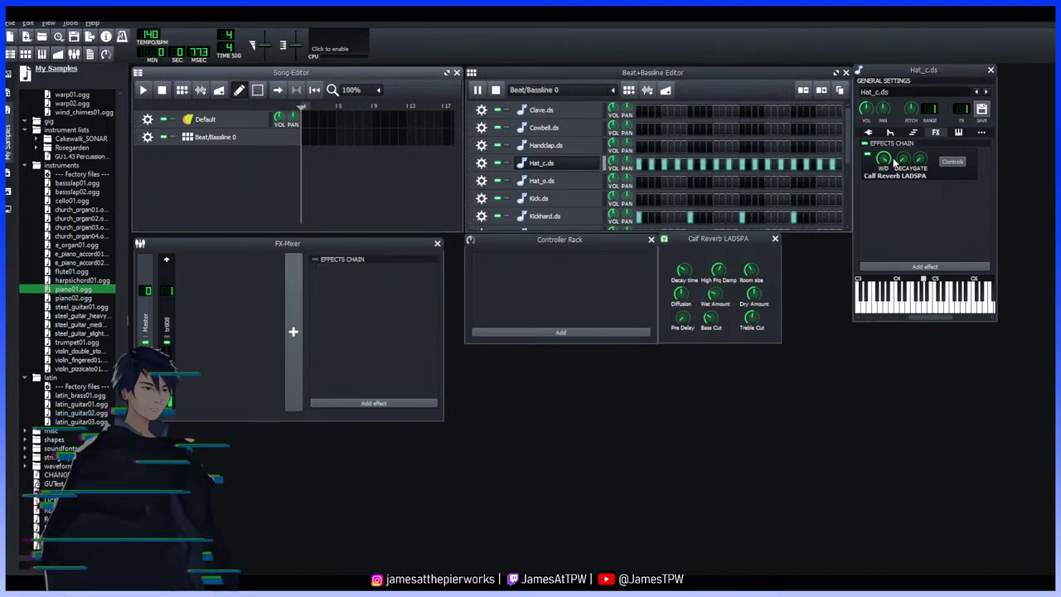
pyautogui.click(951, 162)
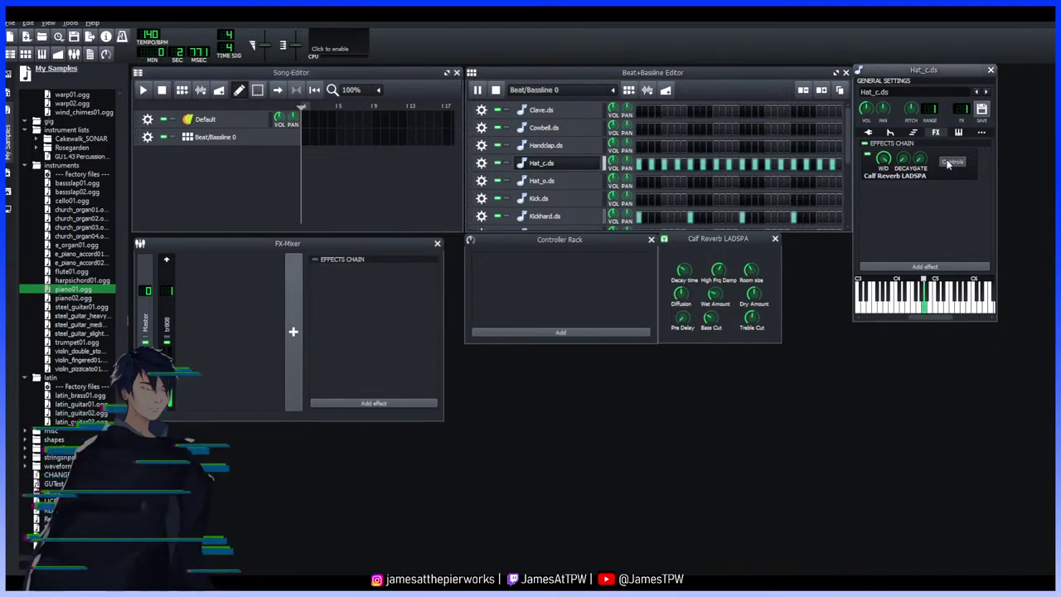
pyautogui.click(951, 161)
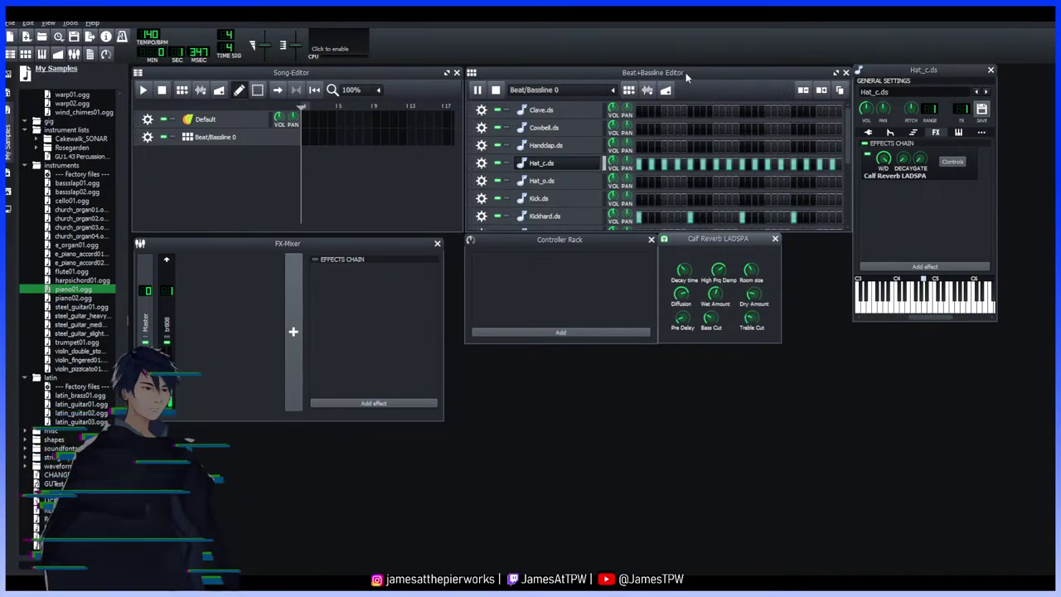
# Open the Kickhard.ds instrument settings and move their window over the lower part of the Beat+Bassline Editor
pyautogui.click(545, 216)
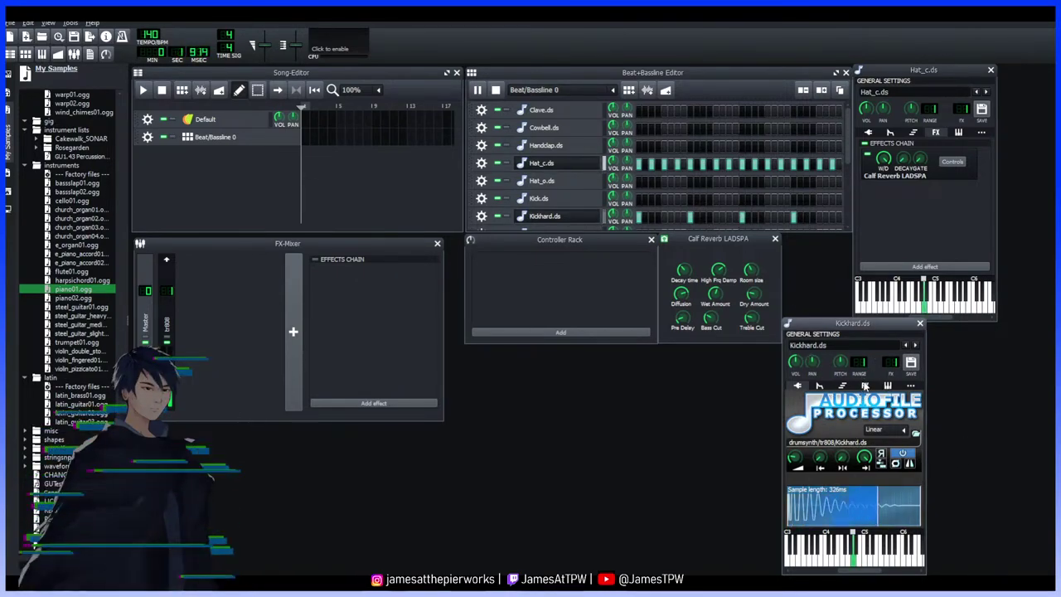
pyautogui.moveTo(860, 330); pyautogui.dragTo(664, 193)
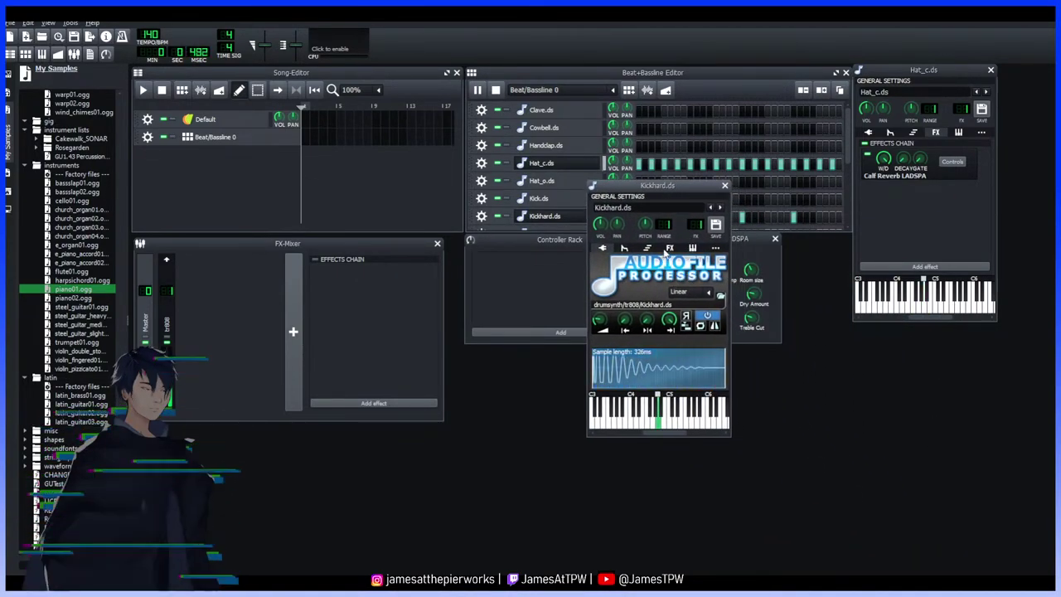
# Add a Calf Reverb LADSPA effect to the Kickhard.ds instrument, adjust its dry amount, and reopen its effects chain
pyautogui.click(669, 247)
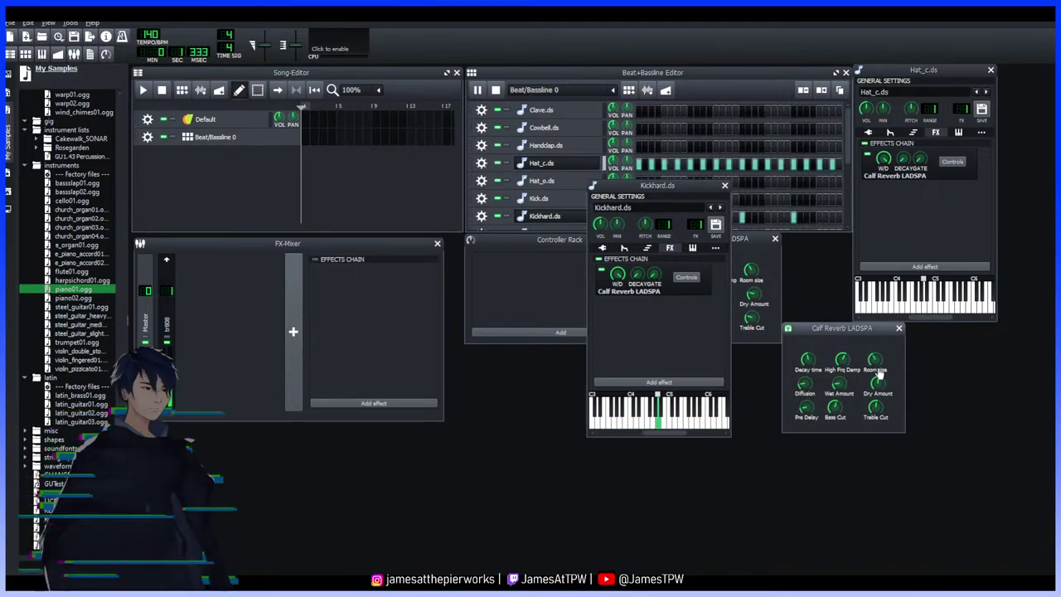
pyautogui.click(724, 184)
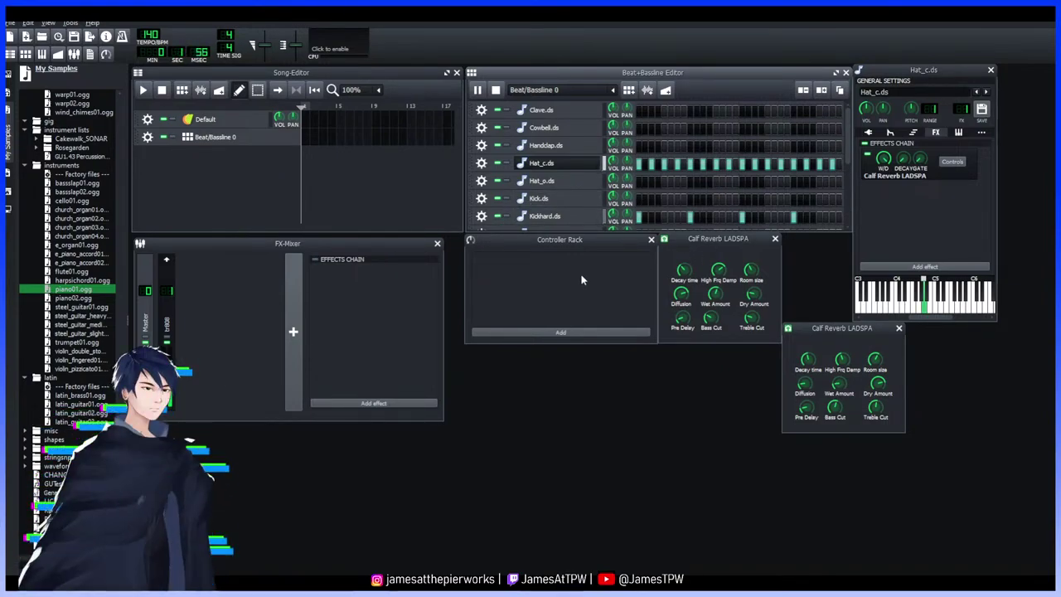
pyautogui.click(552, 219)
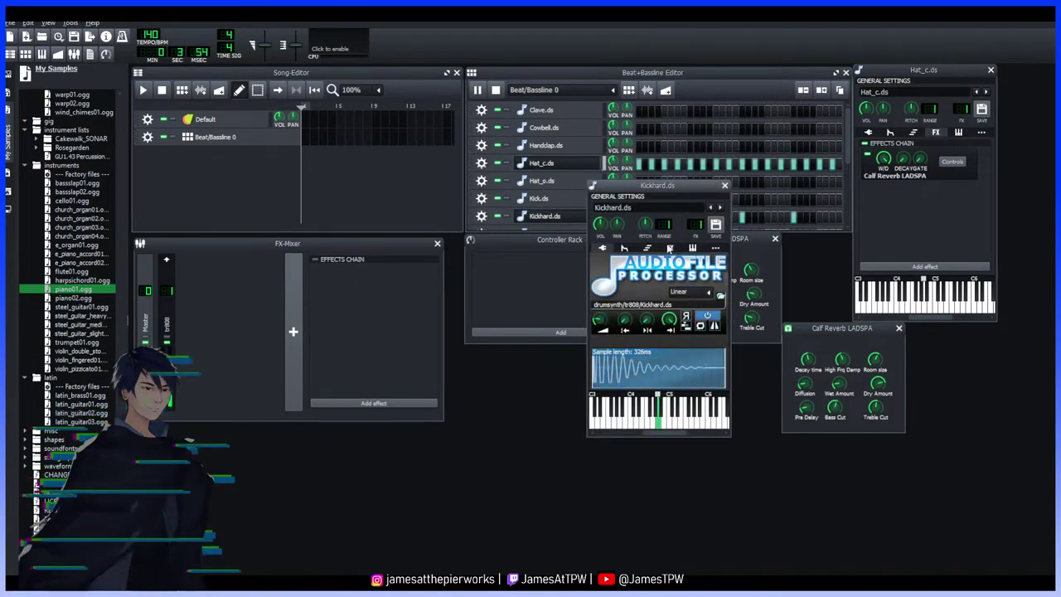
pyautogui.click(669, 248)
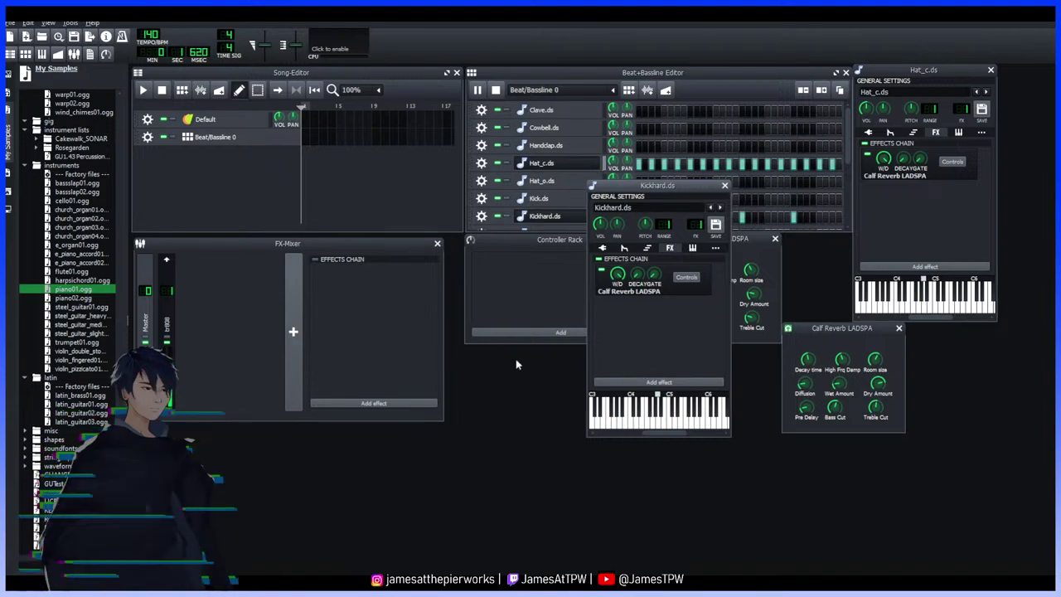
# Audition steel_guitar01.ogg, browse the ZynAddSubFX, Watsyn and Vibed preset folders, and audition the Vibed Harpsichord preset
pyautogui.click(89, 308)
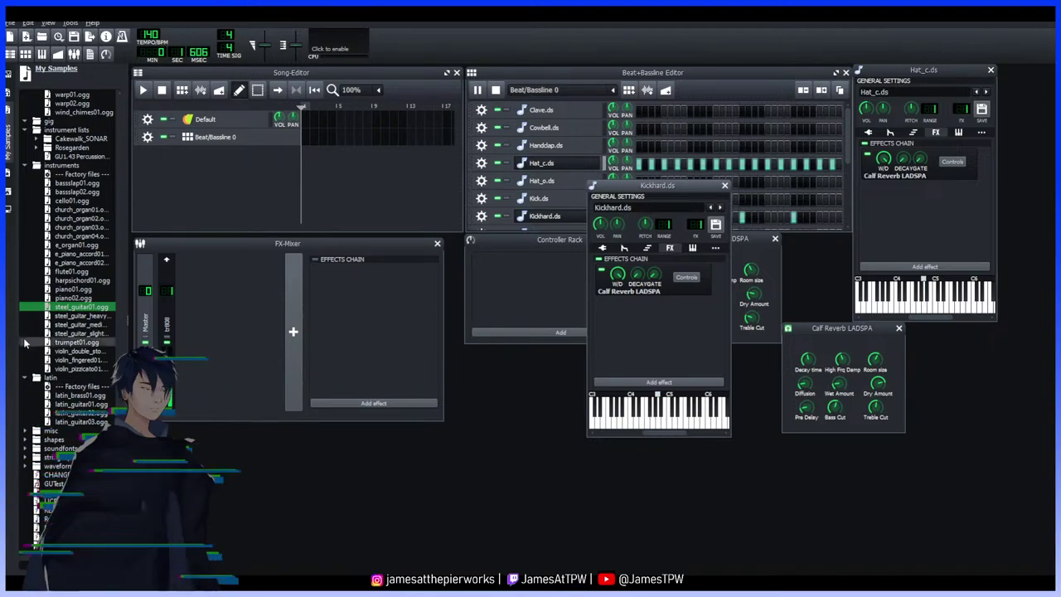
pyautogui.click(8, 164)
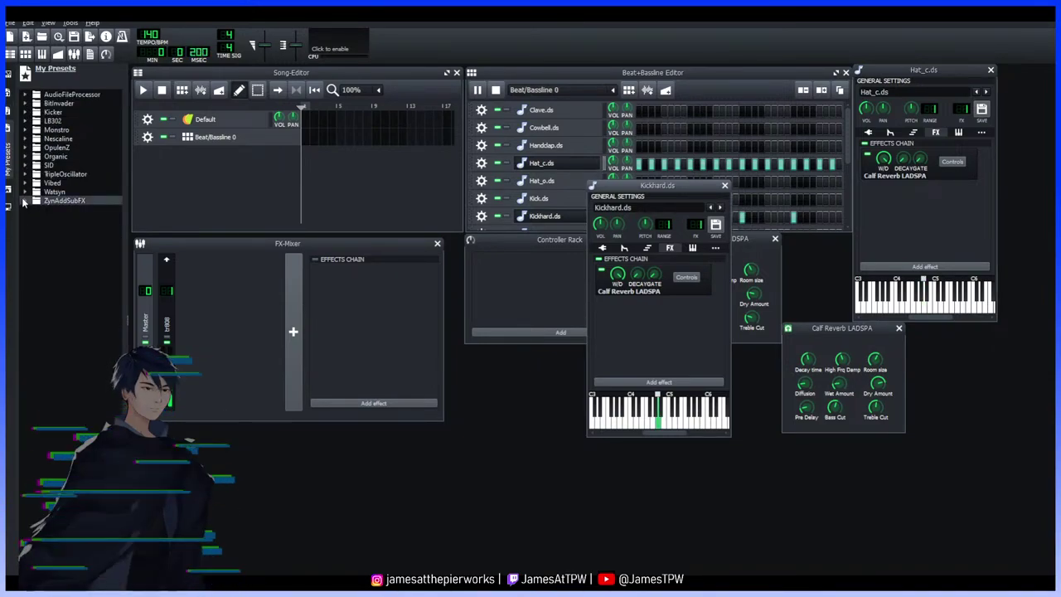
pyautogui.click(25, 202)
pyautogui.click(36, 458)
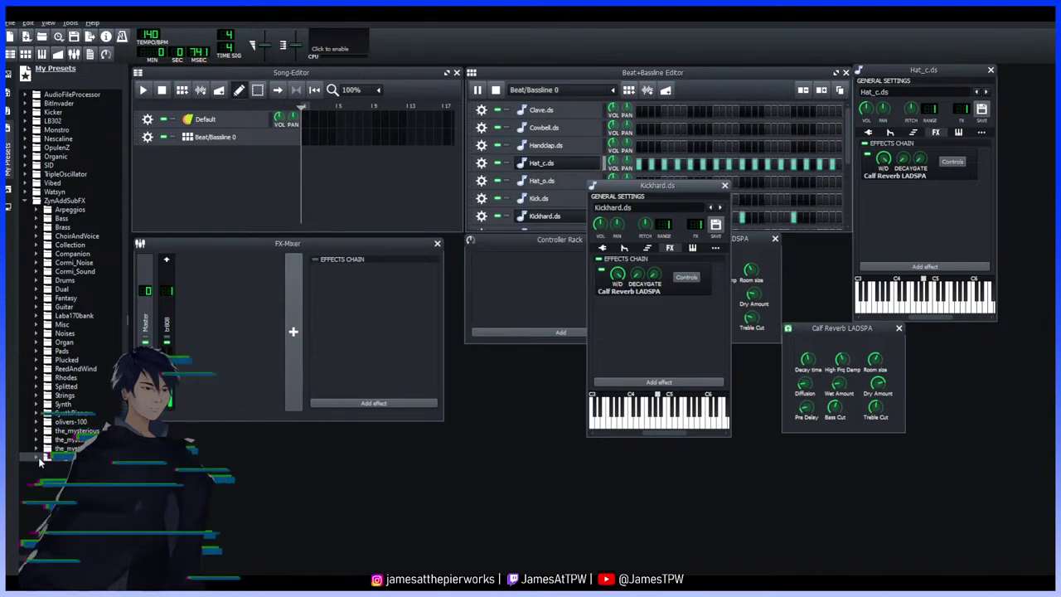
pyautogui.click(36, 456)
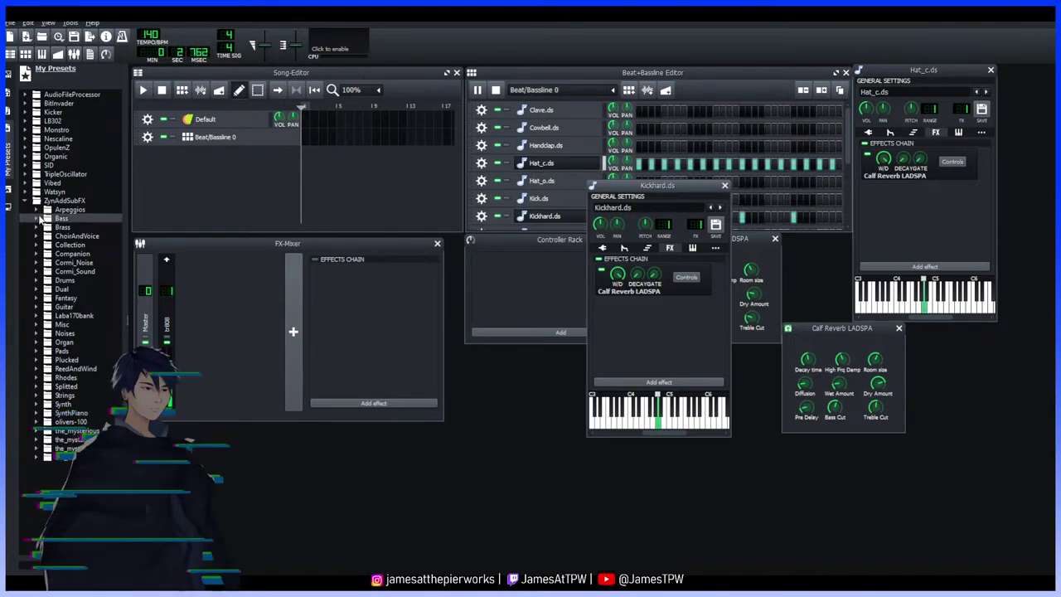
pyautogui.click(28, 200)
pyautogui.click(27, 191)
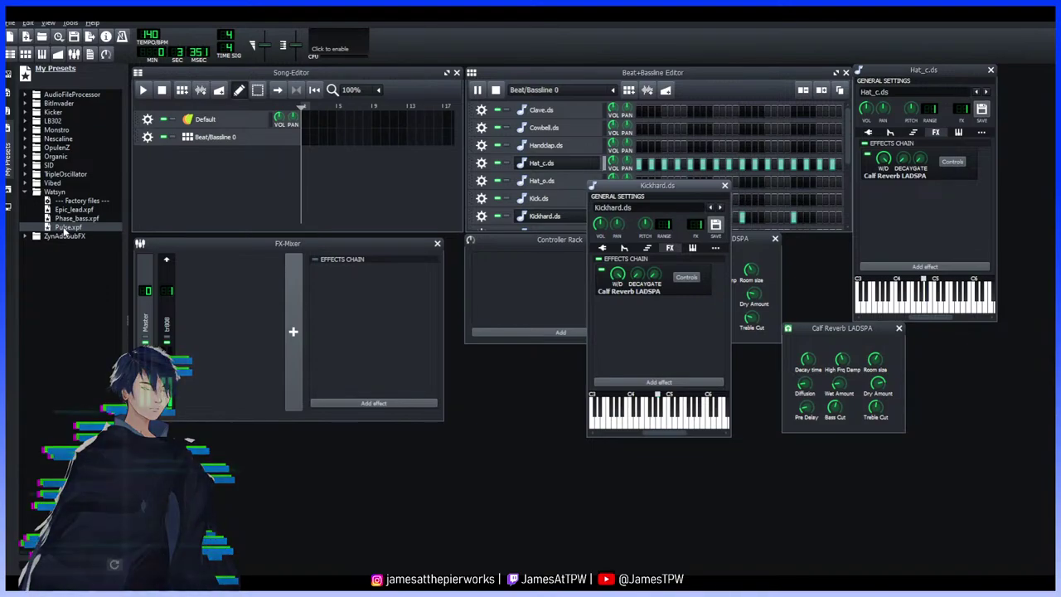
pyautogui.click(52, 183)
pyautogui.click(75, 201)
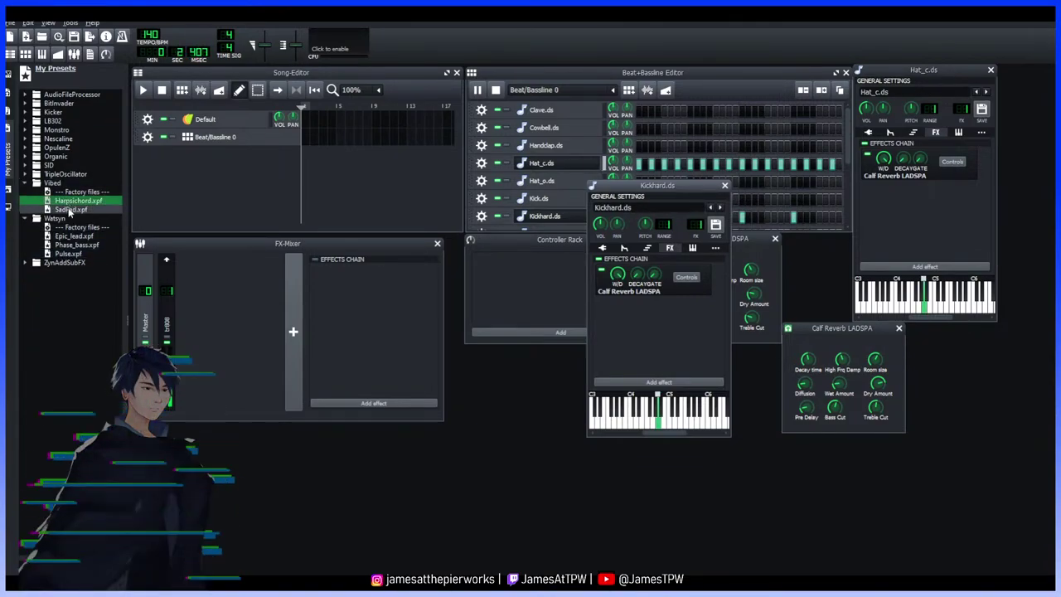
# Audition the Watsyn presets, add Epic_lead as a new track in the Song-Editor, and open its instrument window
pyautogui.click(26, 183)
pyautogui.click(73, 209)
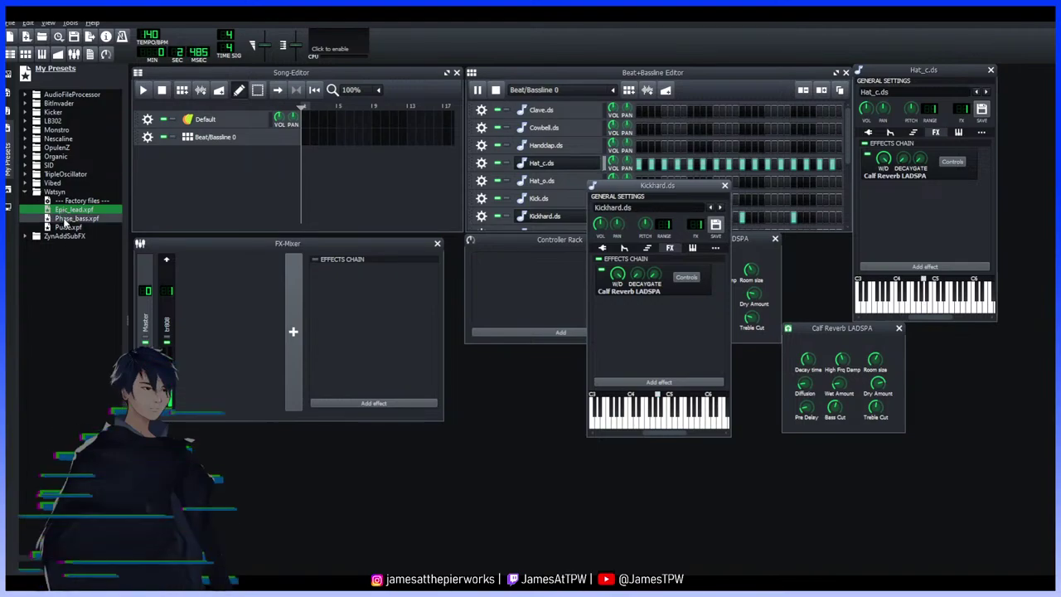
pyautogui.press('Down')
pyautogui.press('Down')
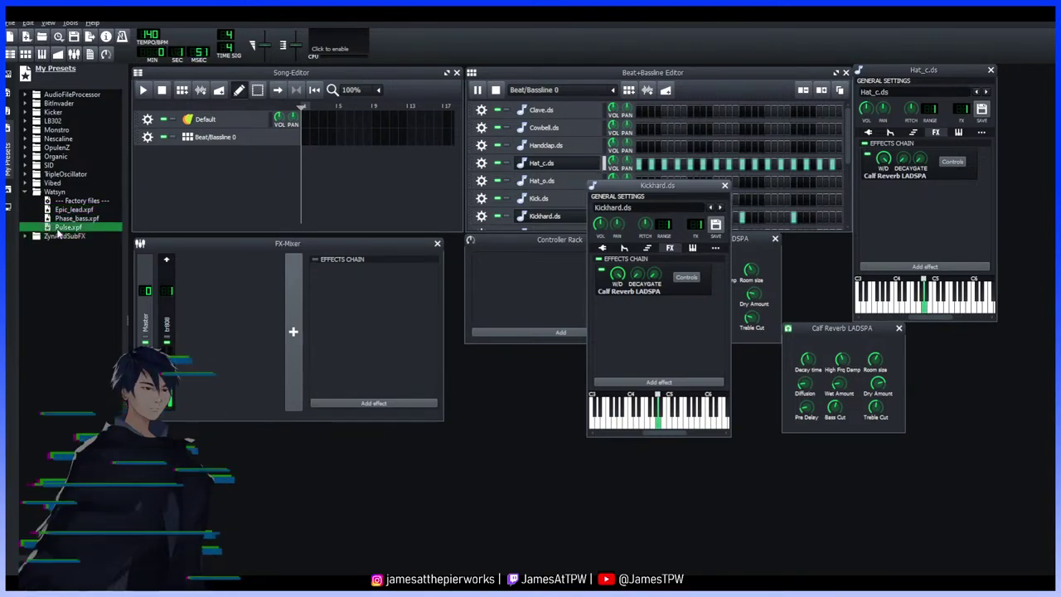
pyautogui.moveTo(64, 208); pyautogui.dragTo(240, 185)
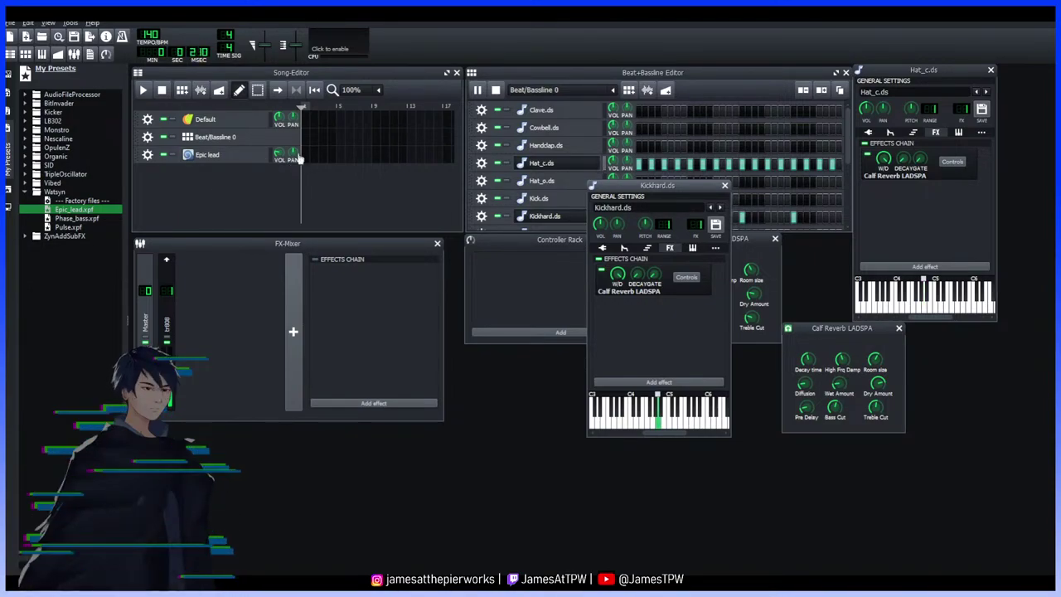
pyautogui.click(209, 155)
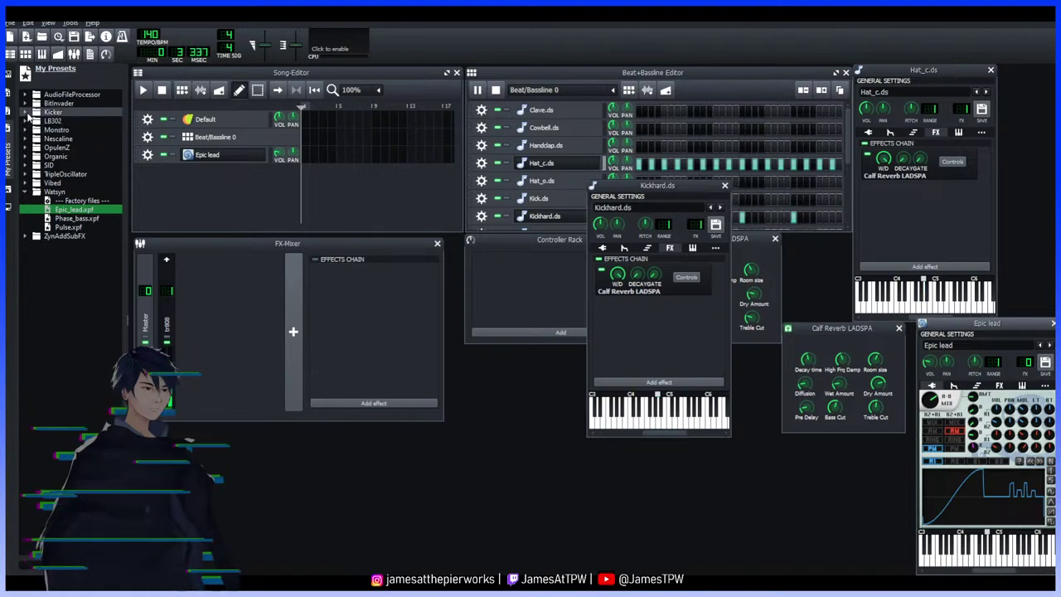
# Add a Ride.ds hit to the Beat/Bassline 0 pattern and create a second beat/bassline track
pyautogui.click(668, 77)
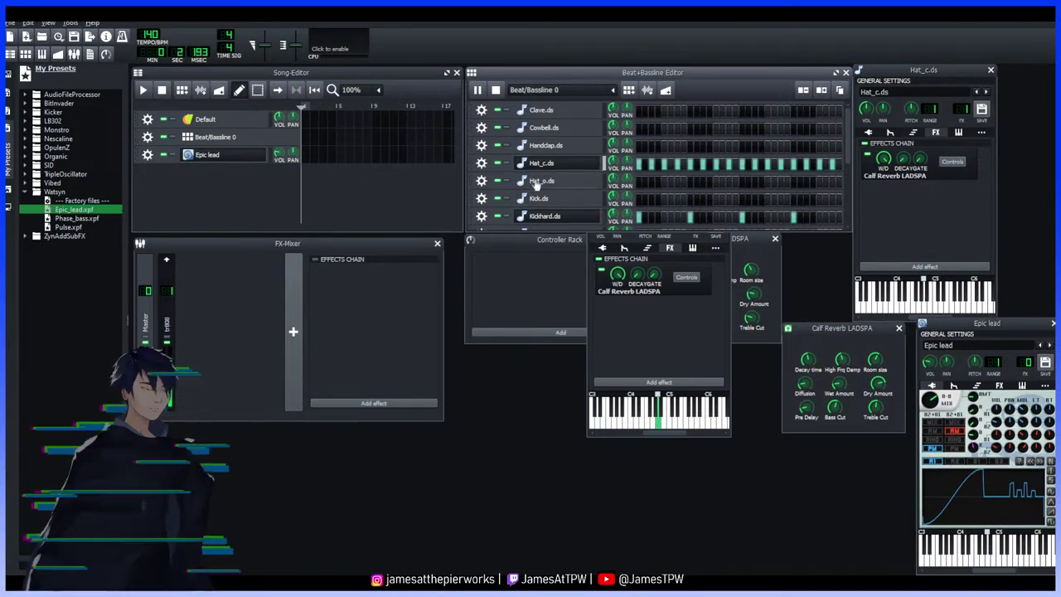
pyautogui.scroll(-4, 592, 178)
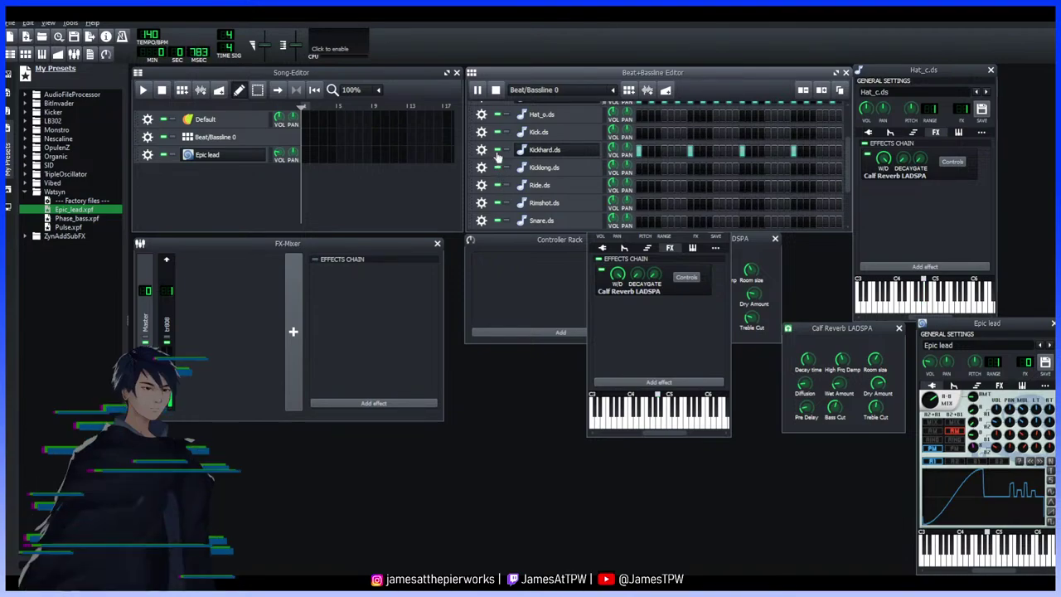
pyautogui.scroll(-4, 667, 164)
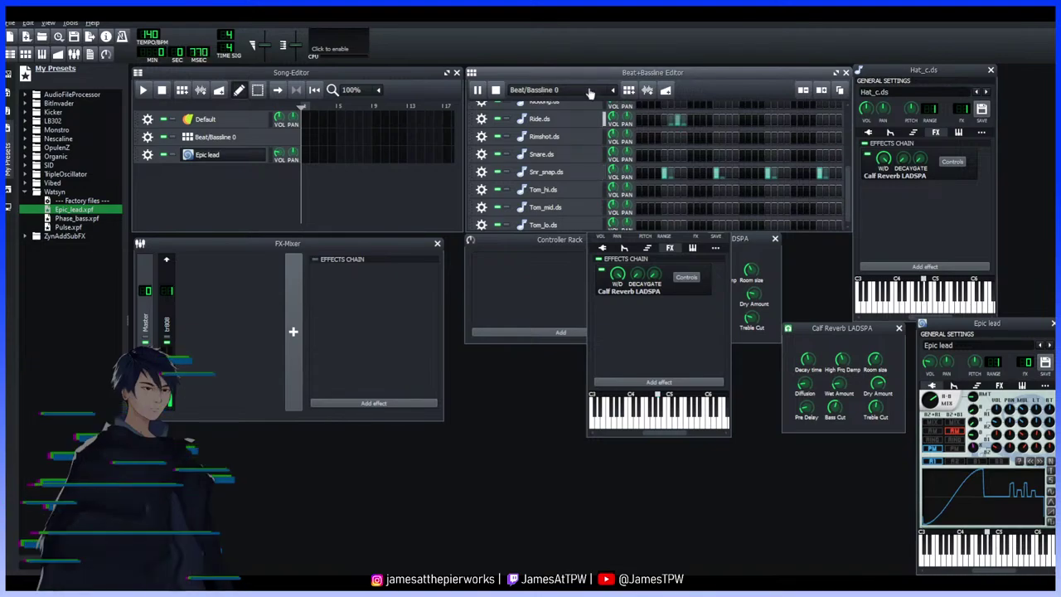
pyautogui.click(628, 89)
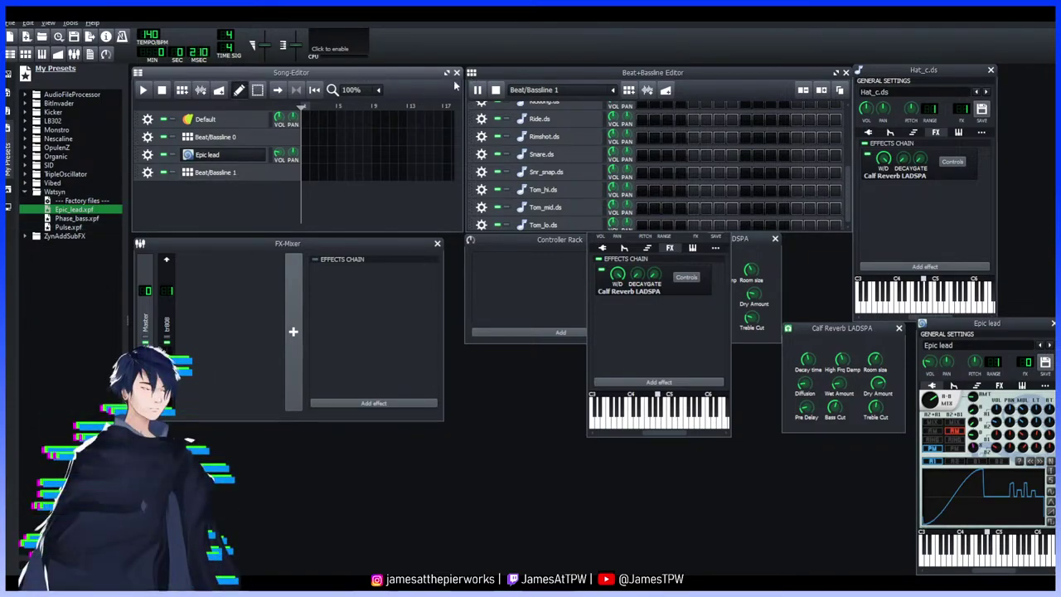
# Place a Beat/Bassline 0 block at bar 1 of the song and play it back briefly
pyautogui.click(306, 137)
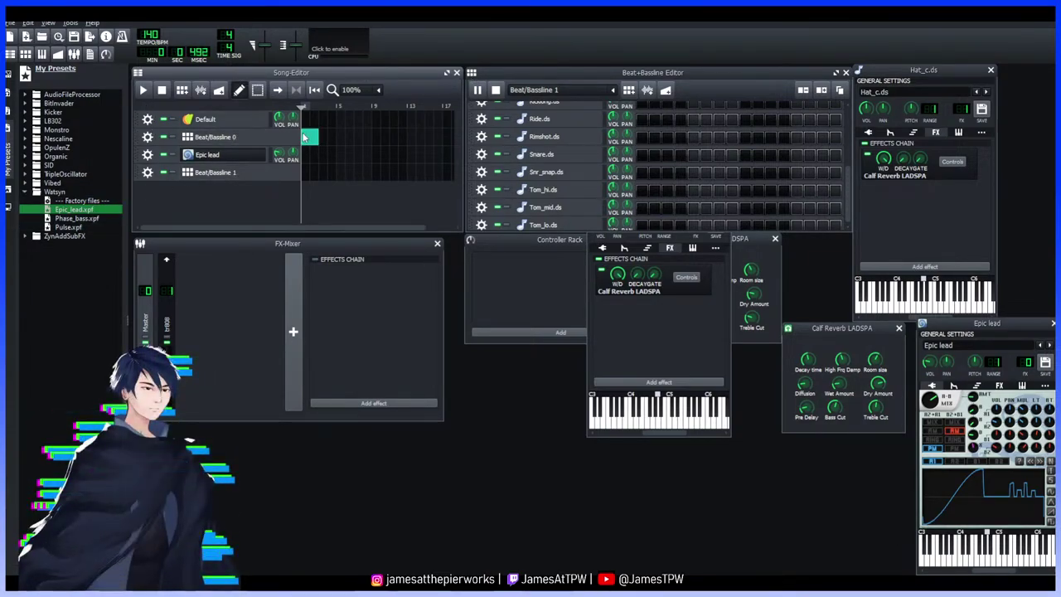
pyautogui.click(142, 91)
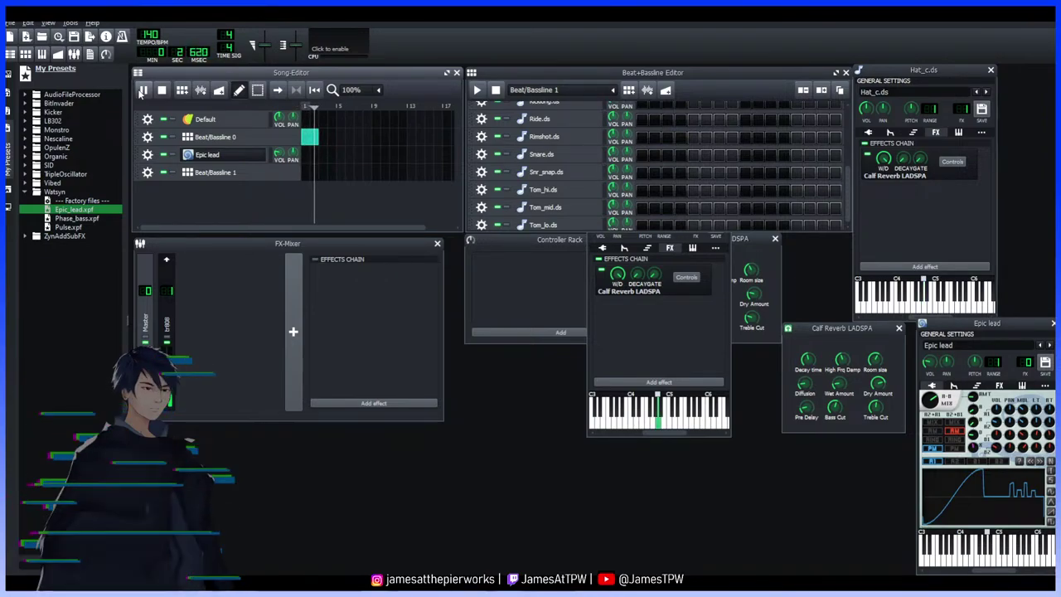
pyautogui.click(142, 90)
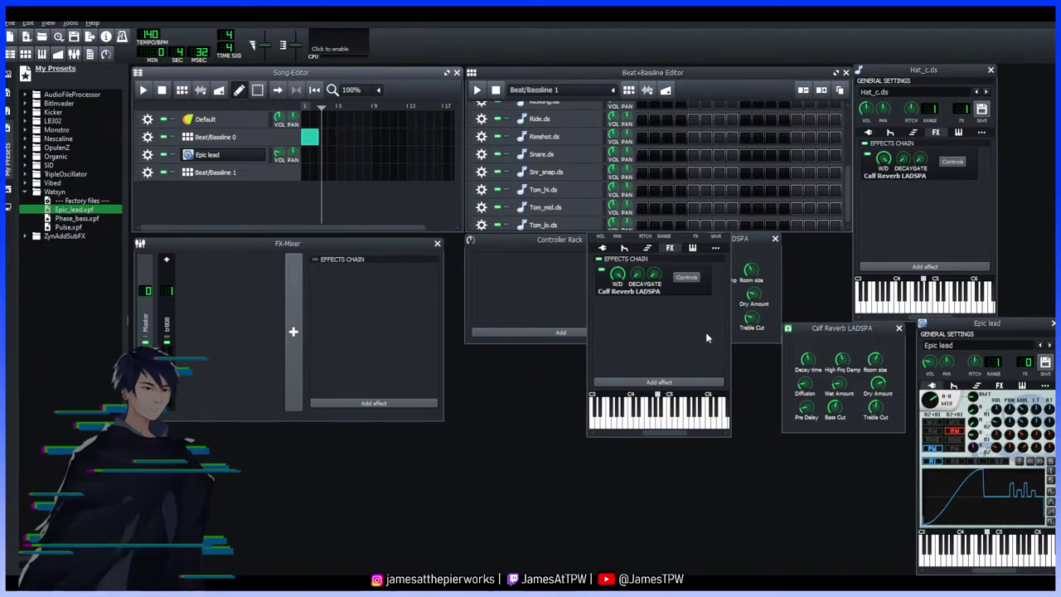
# Close the Kickhard.ds instrument window and its Calf Reverb LADSPA controls
pyautogui.click(721, 242)
pyautogui.click(724, 186)
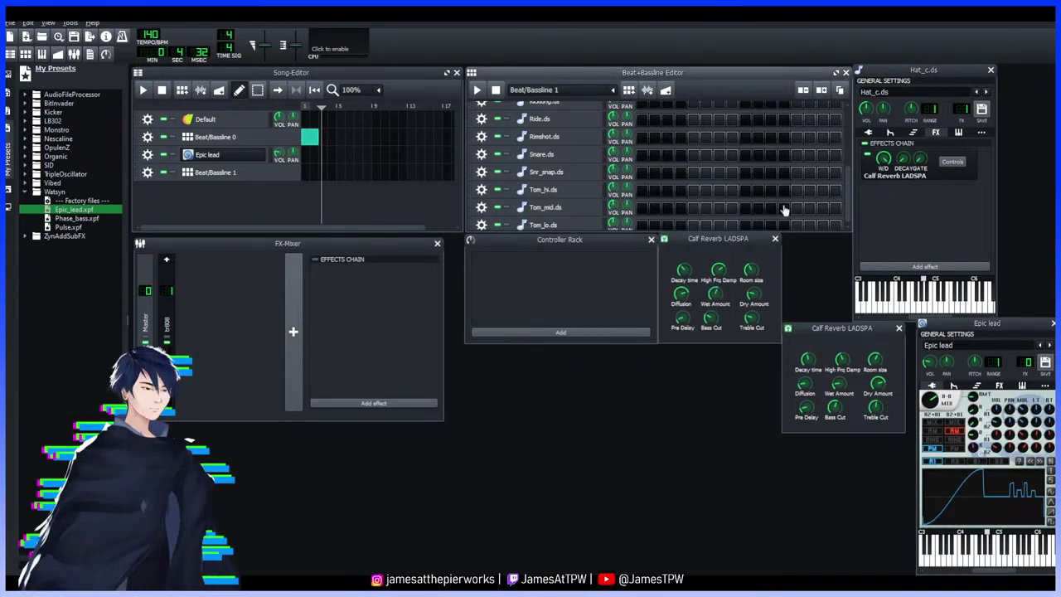
pyautogui.click(898, 328)
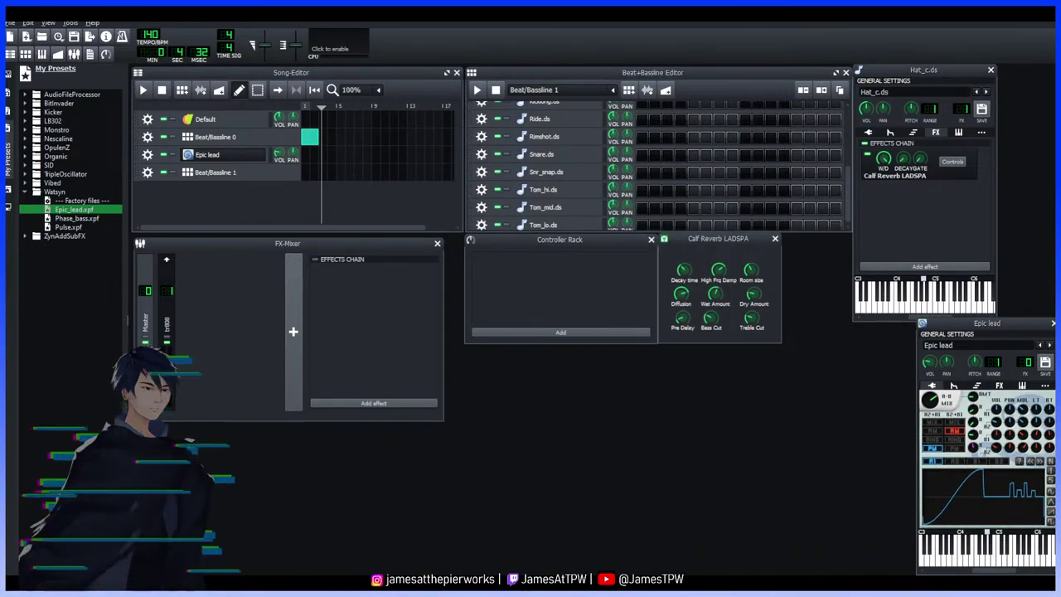
# Expand the Organic, Vibed and ZynAddSubFX preset folders and open the ZynAddSubFX Bass subfolder
pyautogui.click(24, 156)
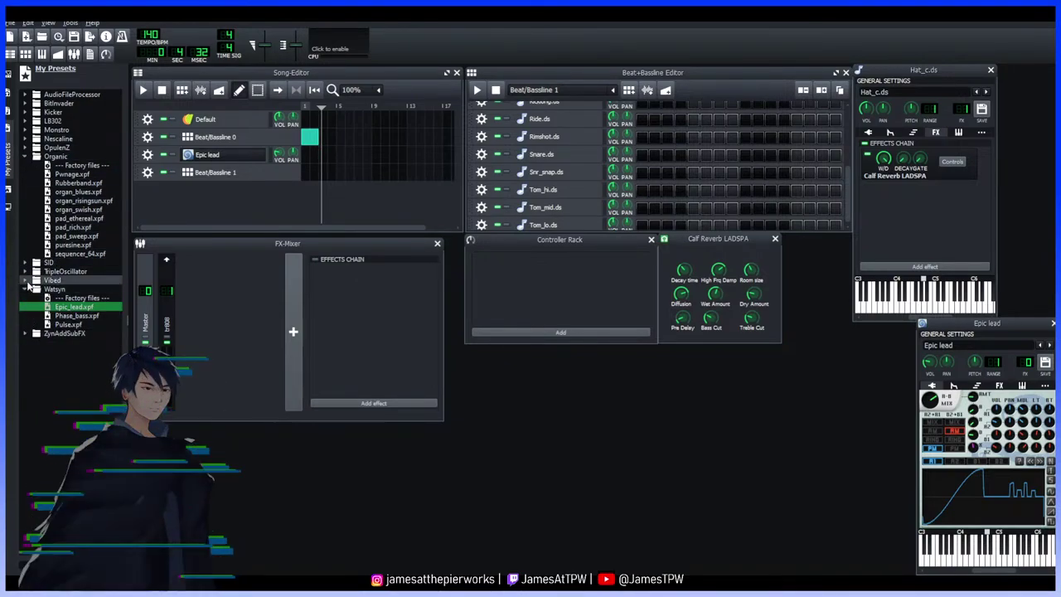
pyautogui.click(53, 280)
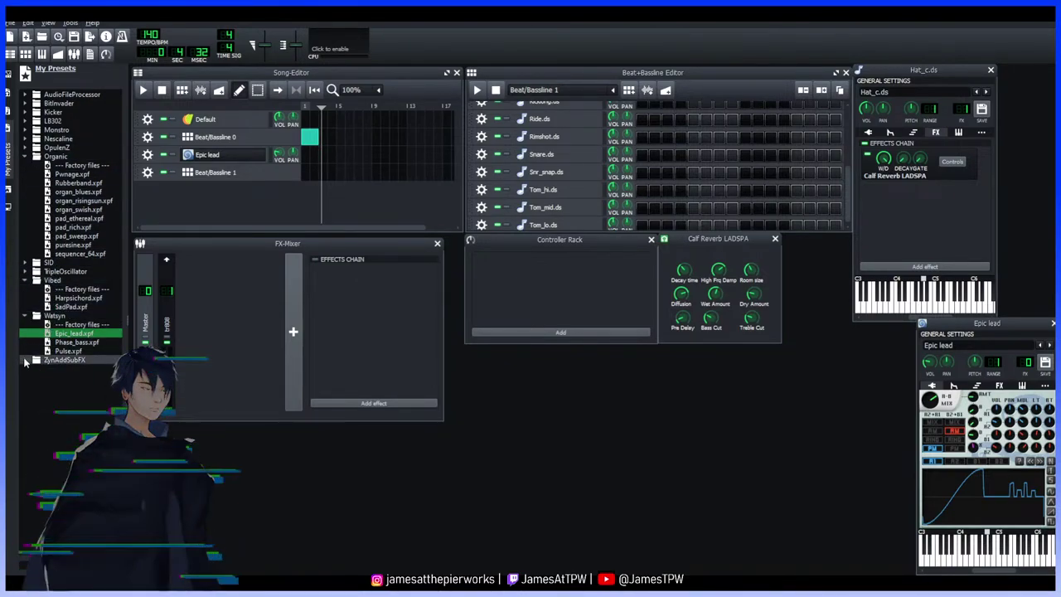
pyautogui.click(60, 360)
pyautogui.scroll(-3, 58, 377)
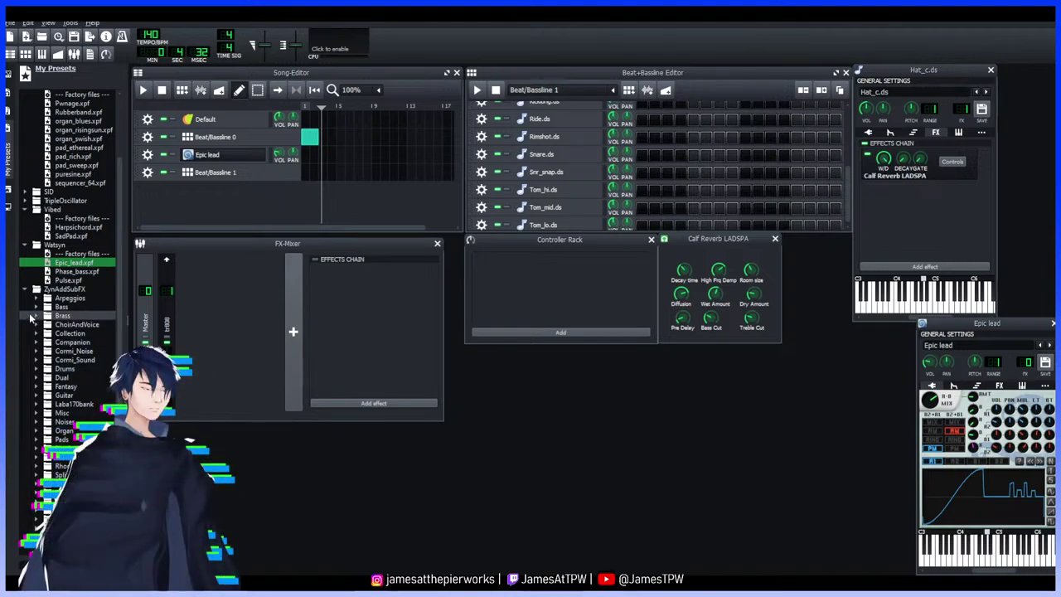
pyautogui.click(36, 308)
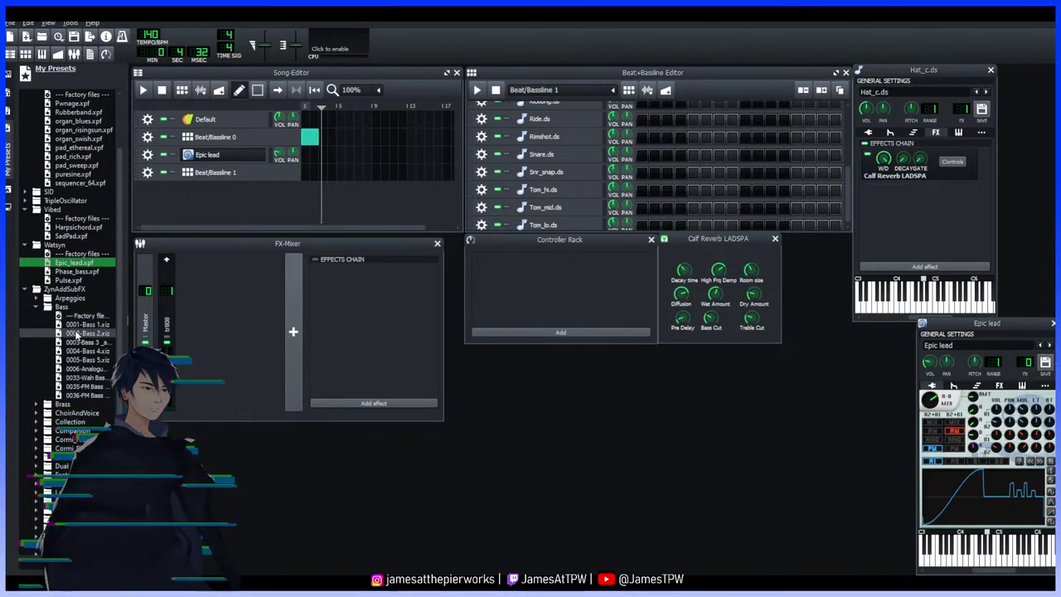
# Audition the ZynAddSubFX bass presets from 0001-Bass 1 through 0036-FM Bass to compare their sounds
pyautogui.click(79, 325)
pyautogui.click(81, 333)
pyautogui.click(81, 341)
pyautogui.click(83, 350)
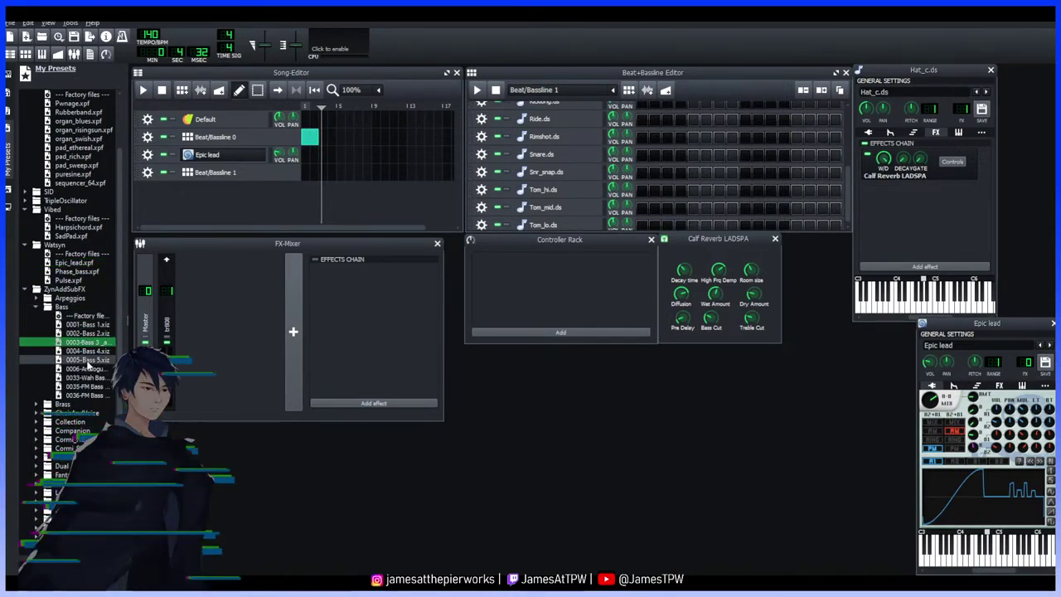
pyautogui.click(86, 360)
pyautogui.click(88, 368)
pyautogui.click(92, 377)
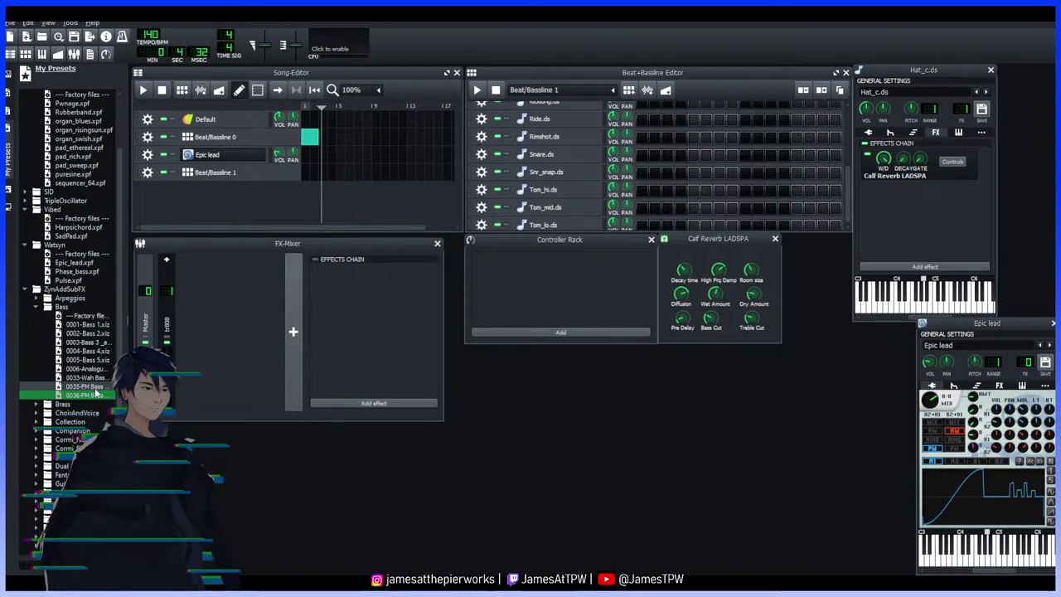
pyautogui.press('Up')
pyautogui.press('Up')
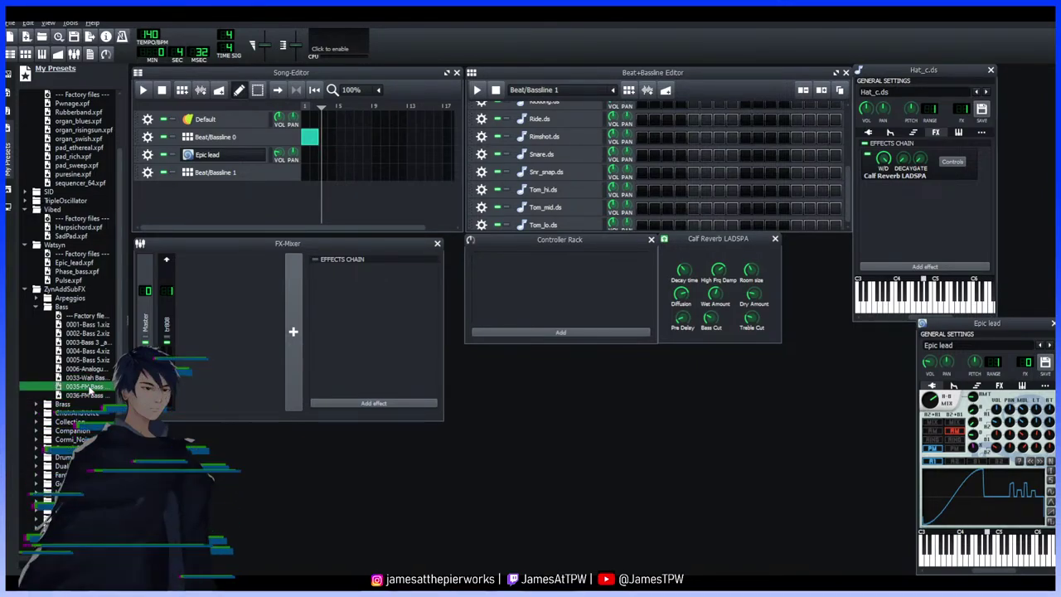
# Add the 0035-FM Bass preset as a new song track, open its instrument window, and try several notes on its keyboard
pyautogui.moveTo(89, 390); pyautogui.dragTo(206, 193)
pyautogui.click(209, 192)
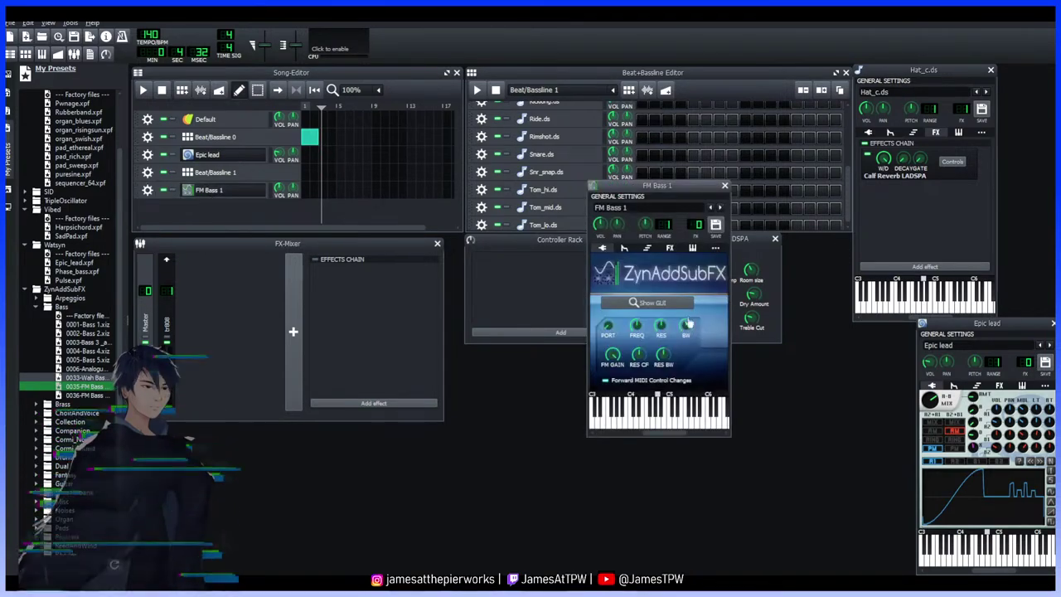
pyautogui.click(670, 423)
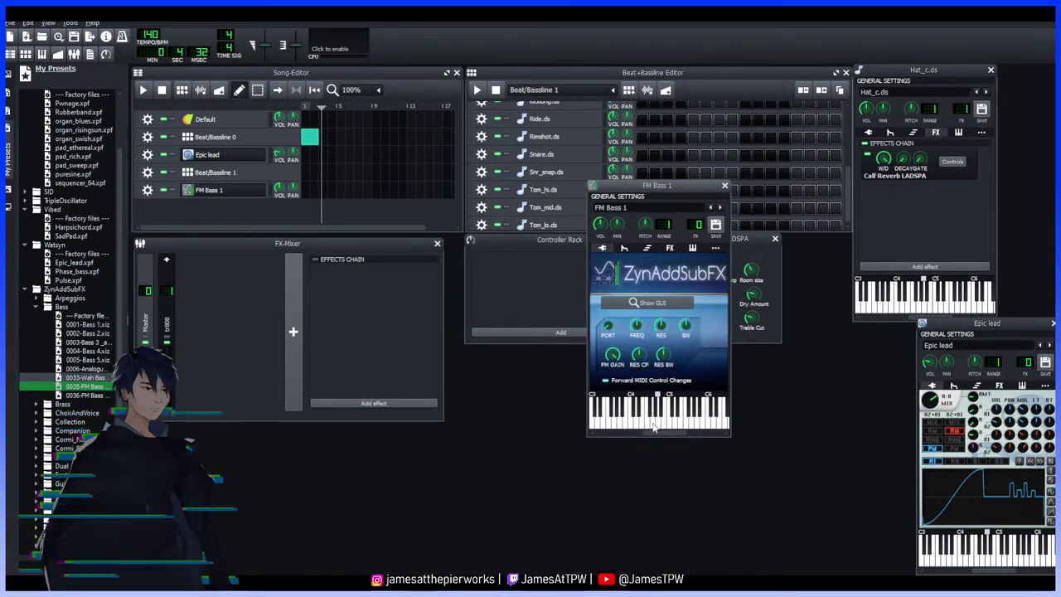
pyautogui.click(649, 426)
pyautogui.click(646, 425)
pyautogui.click(643, 423)
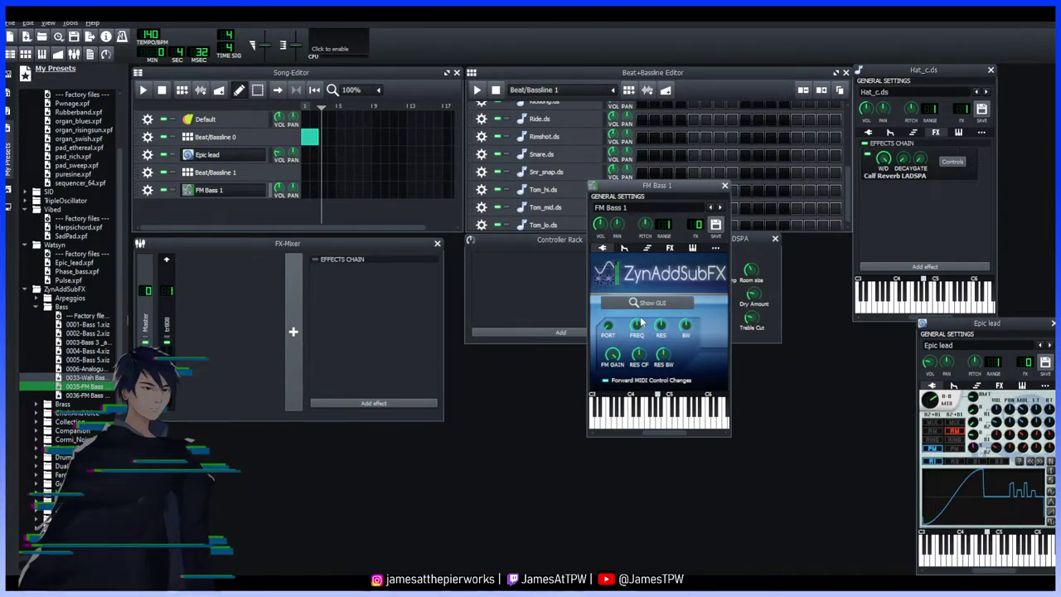
# Create a clip at the start of the FM Bass 1 track, record a bass line into it and play it back
pyautogui.doubleClick(310, 190)
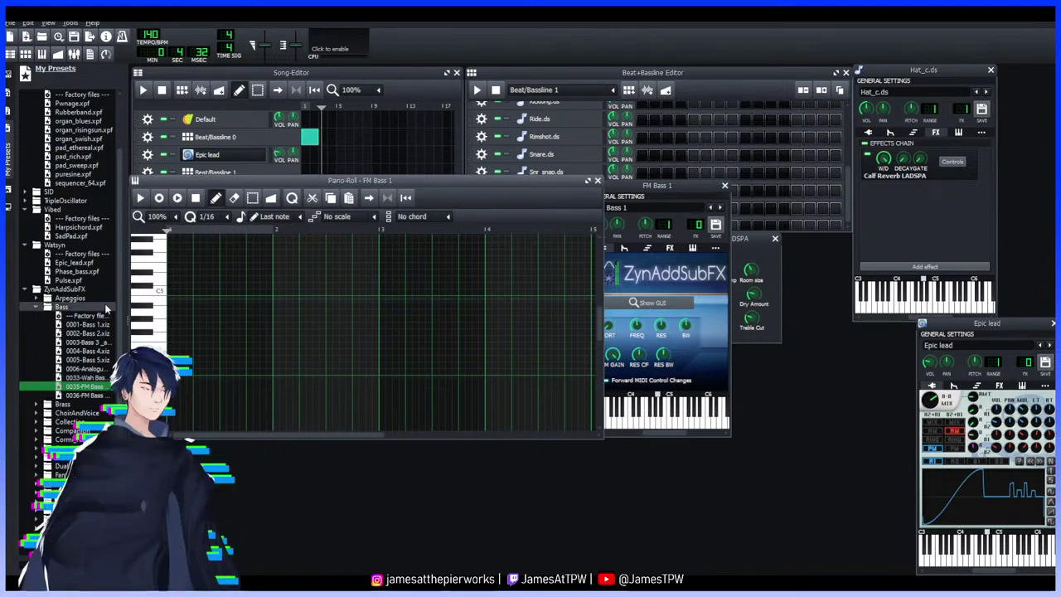
pyautogui.click(158, 198)
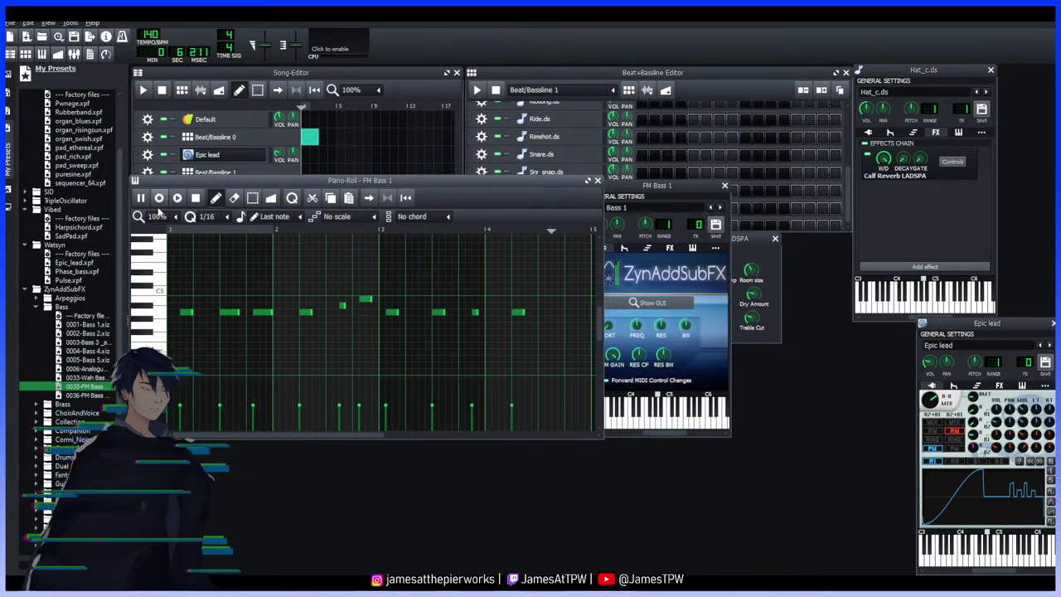
pyautogui.press('space')
pyautogui.press('space')
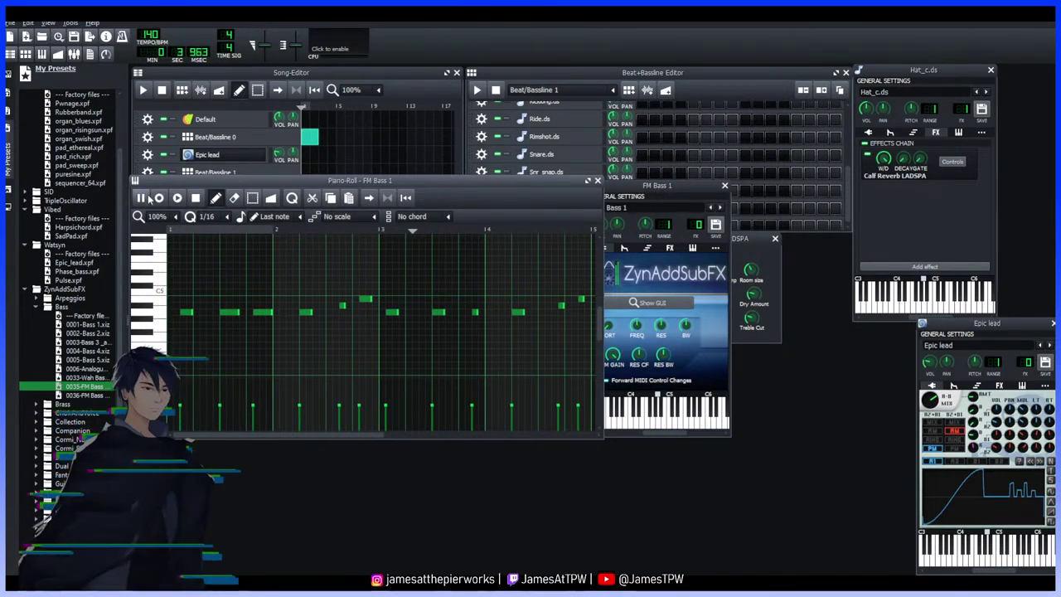
# Add a ReverbSC effect to FM Bass 1, close the piano roll and play the song to hear the recorded bass
pyautogui.click(670, 247)
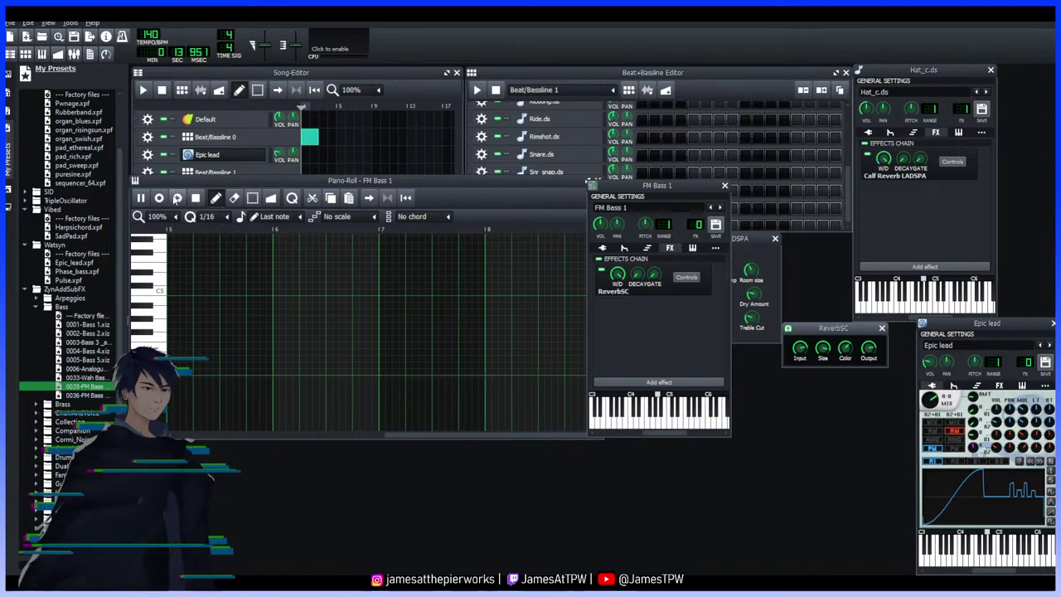
pyautogui.click(159, 200)
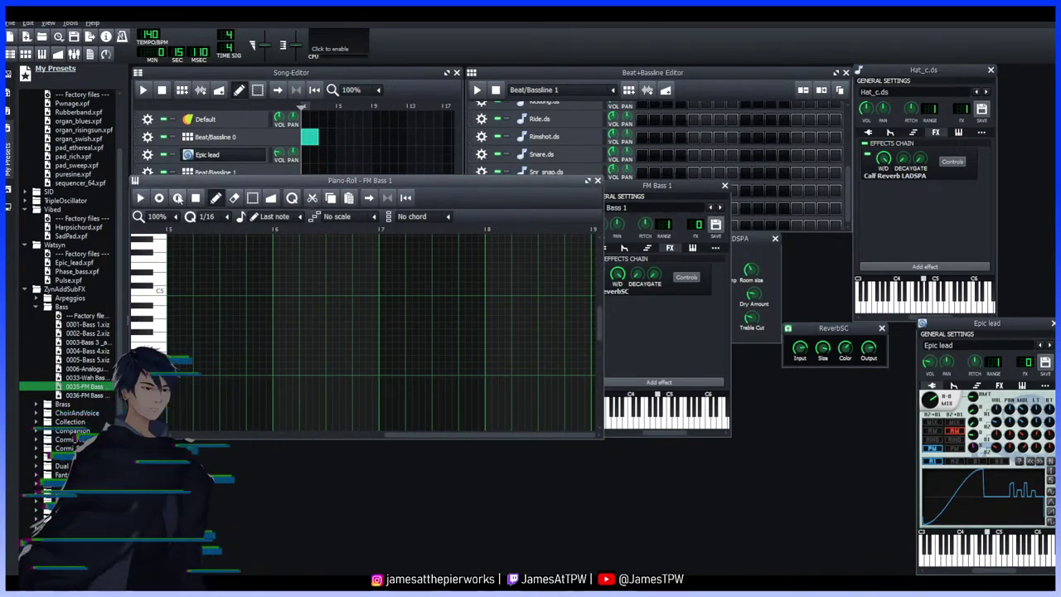
pyautogui.click(597, 182)
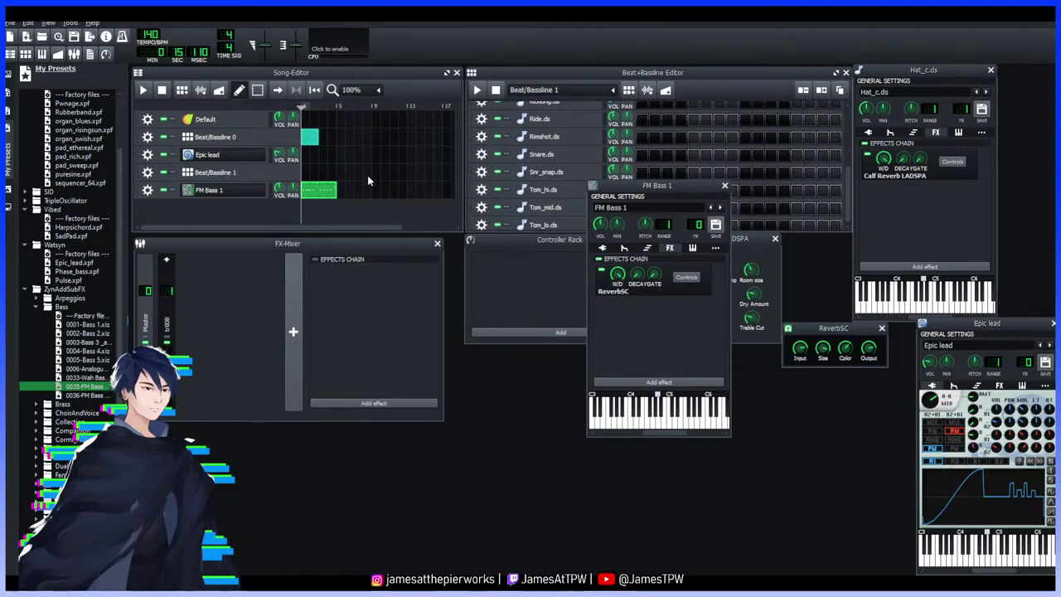
pyautogui.click(163, 91)
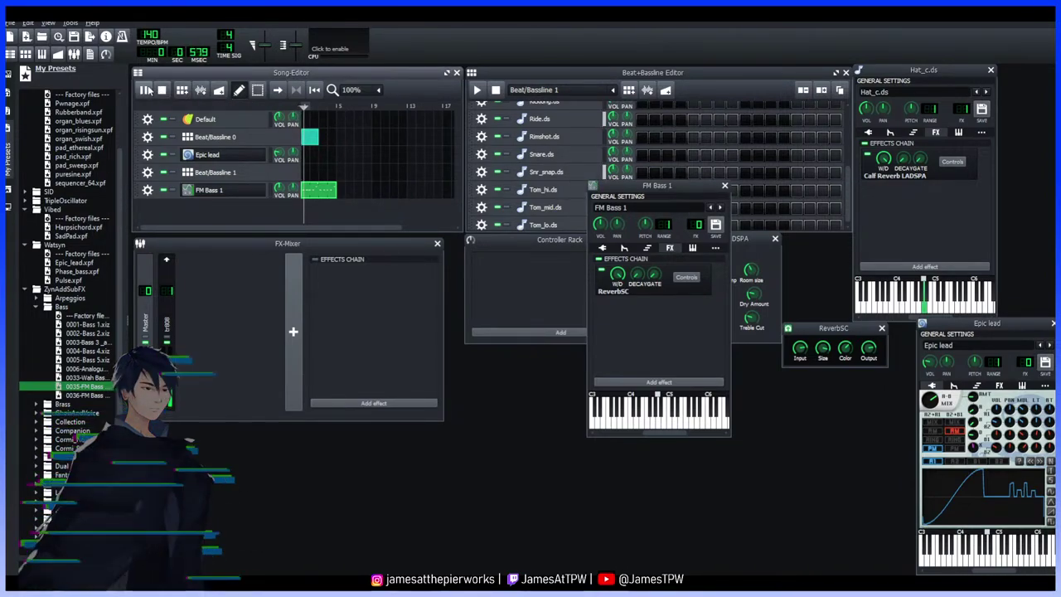
pyautogui.click(663, 418)
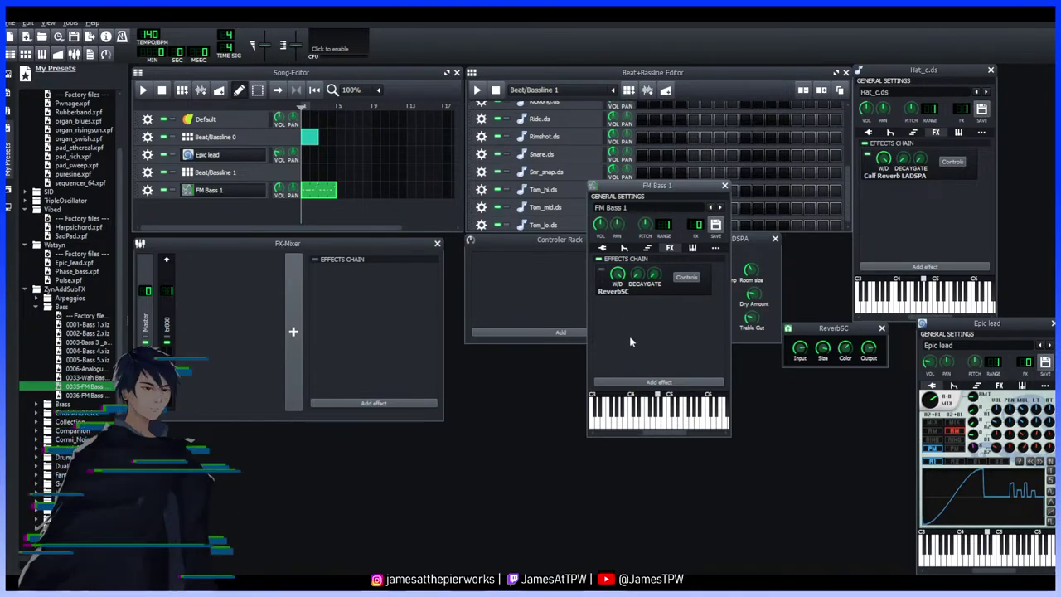
# Replace ReverbSC in the FM Bass 1 effects chain with Calf Reverb LADSPA and show its controls
pyautogui.click(685, 278)
pyautogui.click(688, 279)
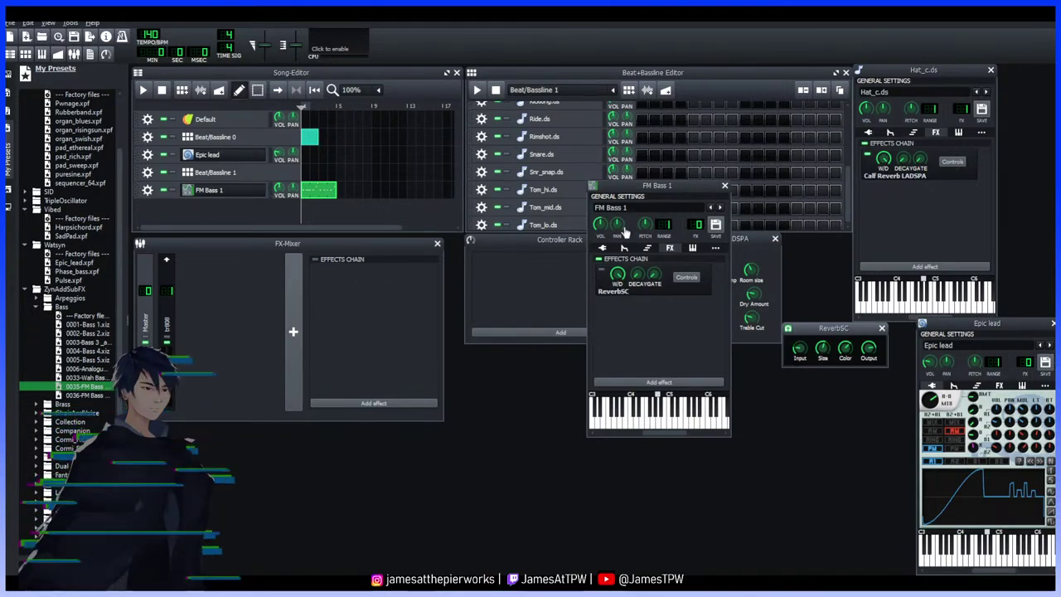
pyautogui.click(652, 283)
pyautogui.click(791, 353)
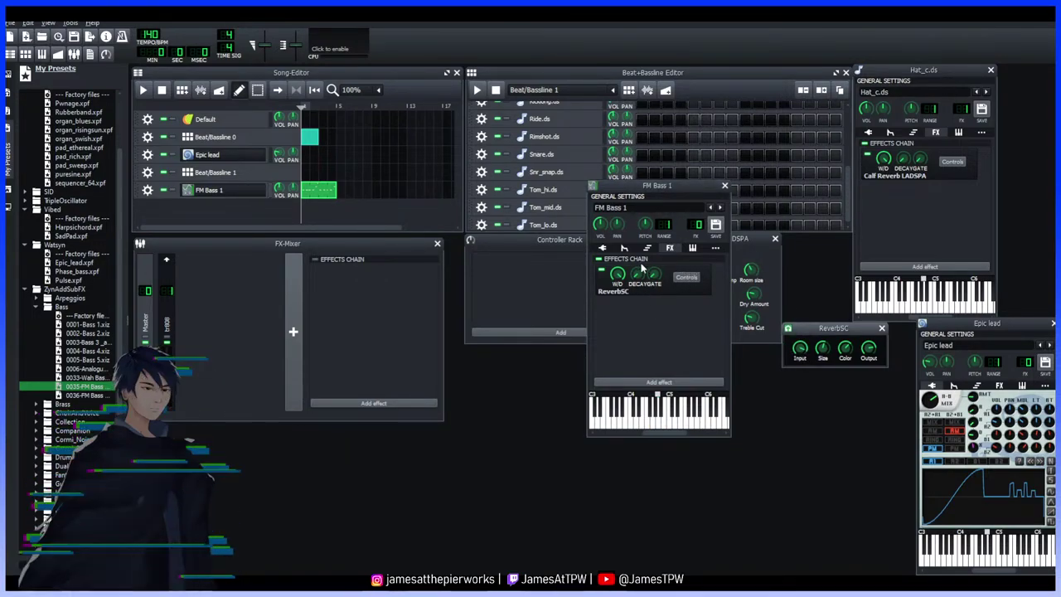
pyautogui.click(678, 284)
pyautogui.press('Delete')
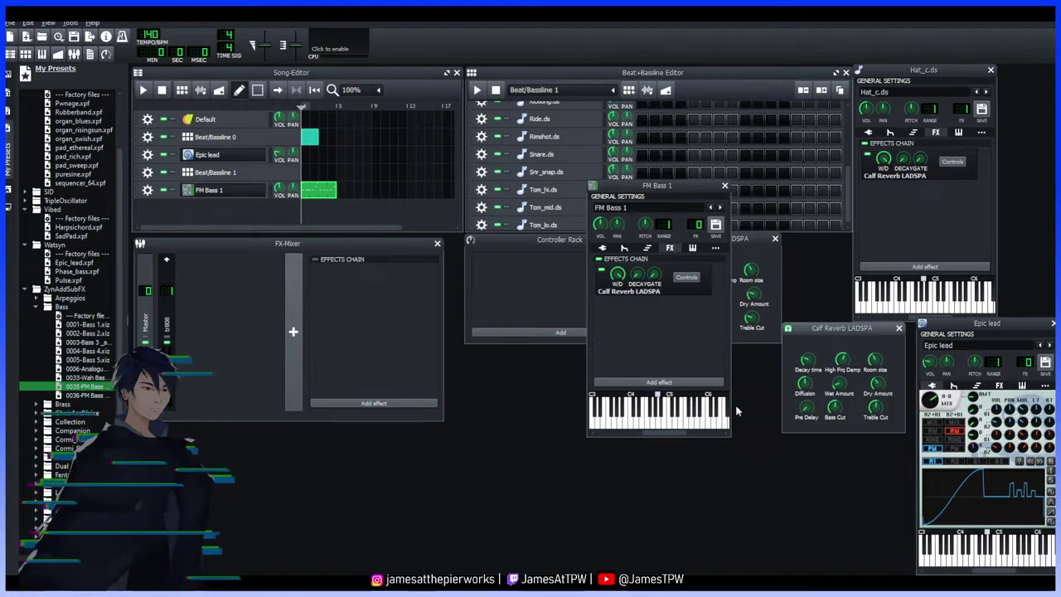
# Enable note stacking for FM Bass 1 and set its chord to minor
pyautogui.click(648, 249)
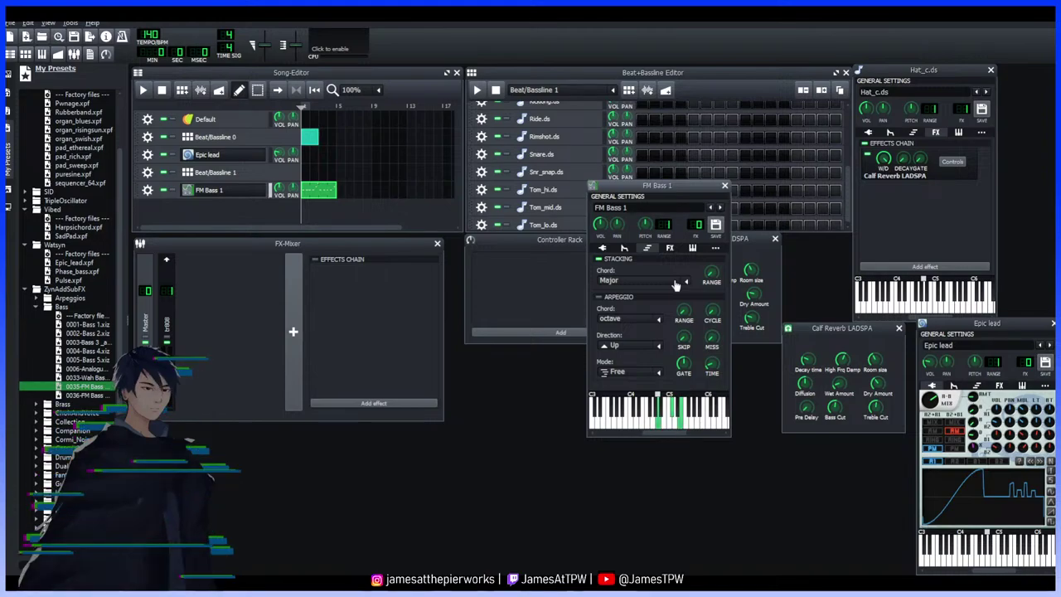
pyautogui.scroll(-1, 679, 283)
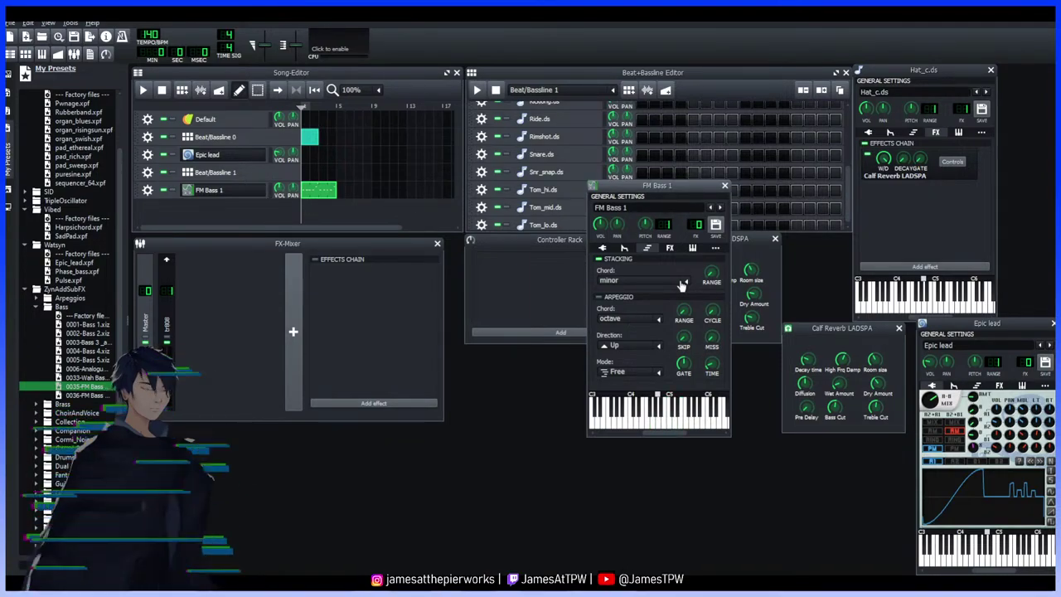
# Delete the recorded notes by removing the FM Bass 1 clip, and open a new empty clip at the song start
pyautogui.doubleClick(326, 191)
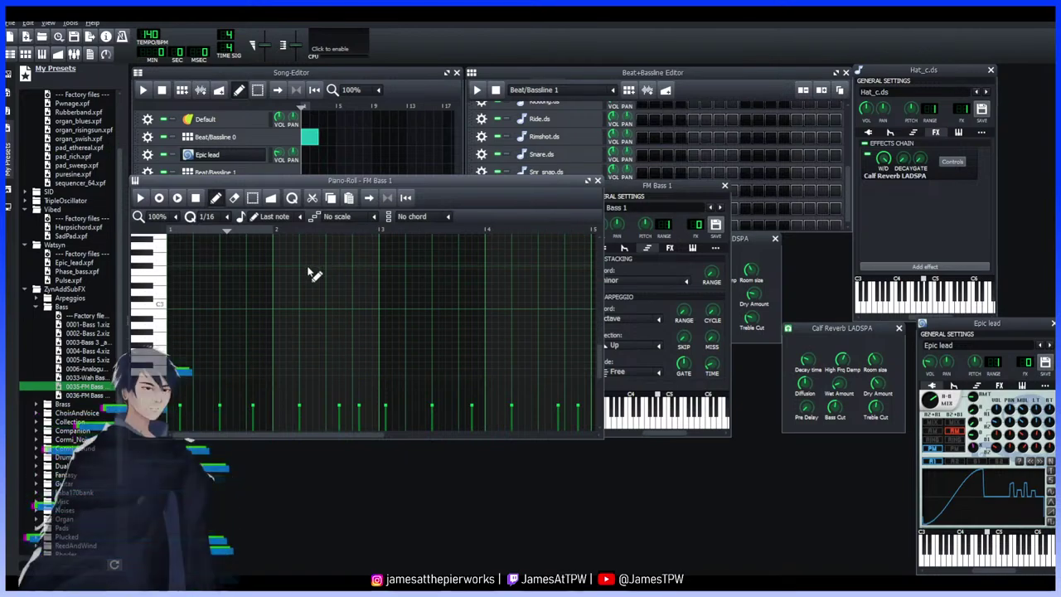
pyautogui.click(597, 180)
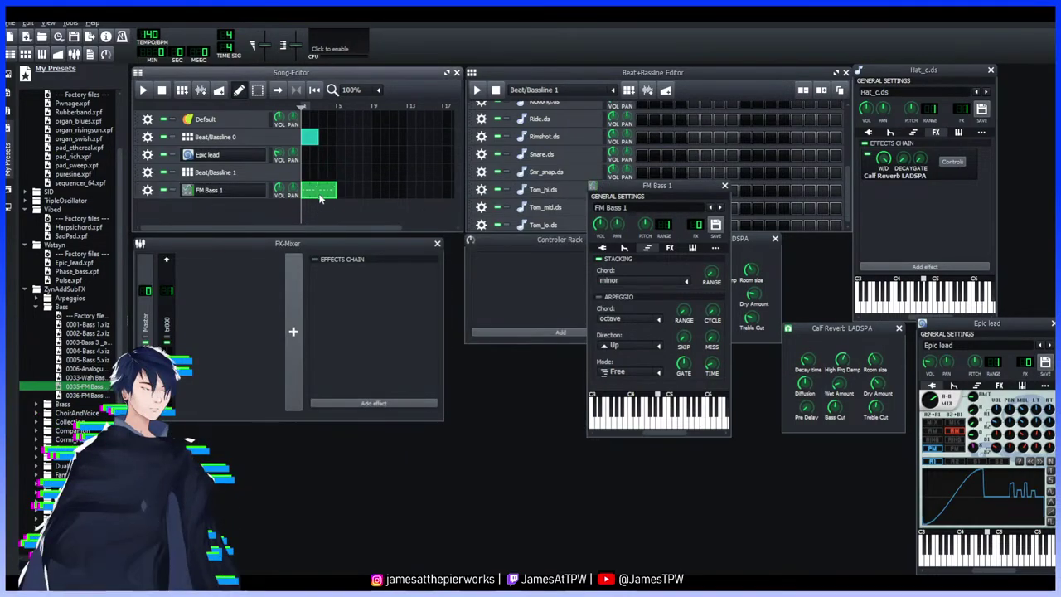
pyautogui.middleClick(305, 192)
pyautogui.doubleClick(303, 193)
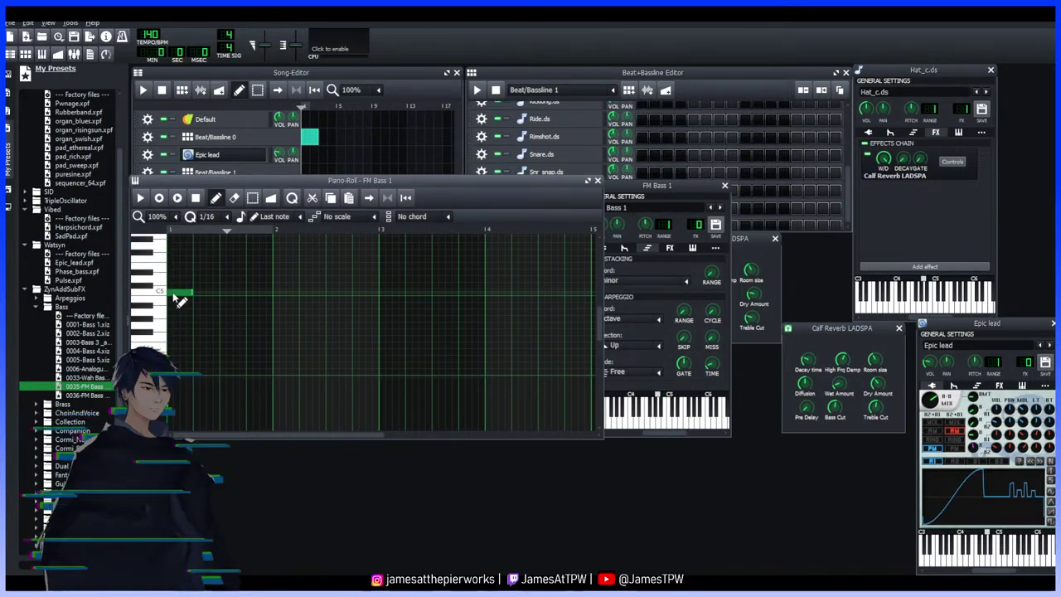
# Place an A4 note at the start of bar 1, shorten it to a sixteenth and play it back
pyautogui.click(179, 291)
pyautogui.rightClick(181, 292)
pyautogui.click(178, 313)
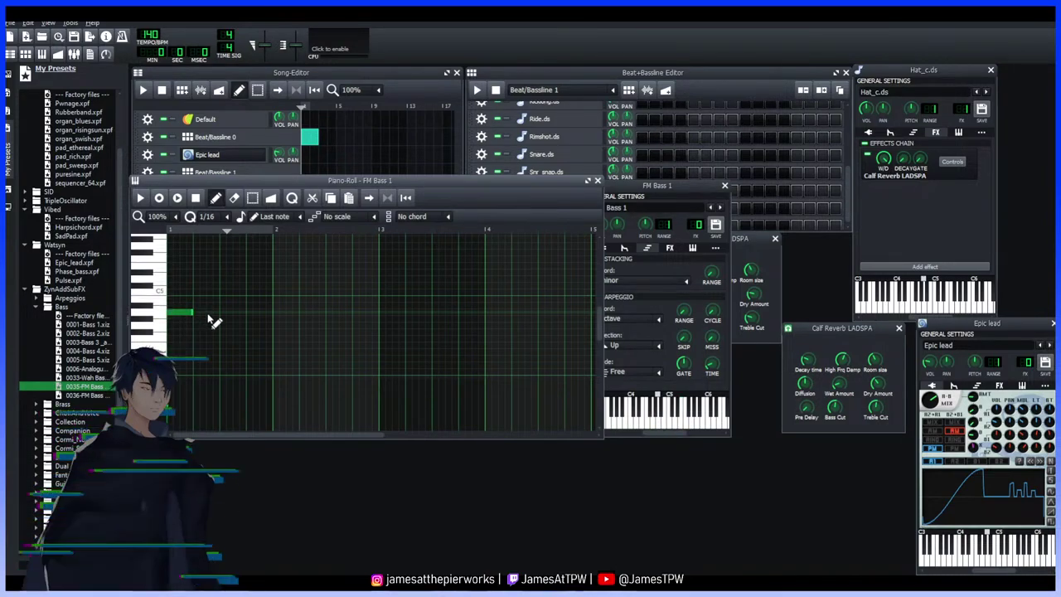
pyautogui.press('space')
pyautogui.press('space')
pyautogui.moveTo(184, 313)
pyautogui.mouseDown()
pyautogui.moveTo(237, 308)
pyautogui.moveTo(173, 313)
pyautogui.mouseUp()
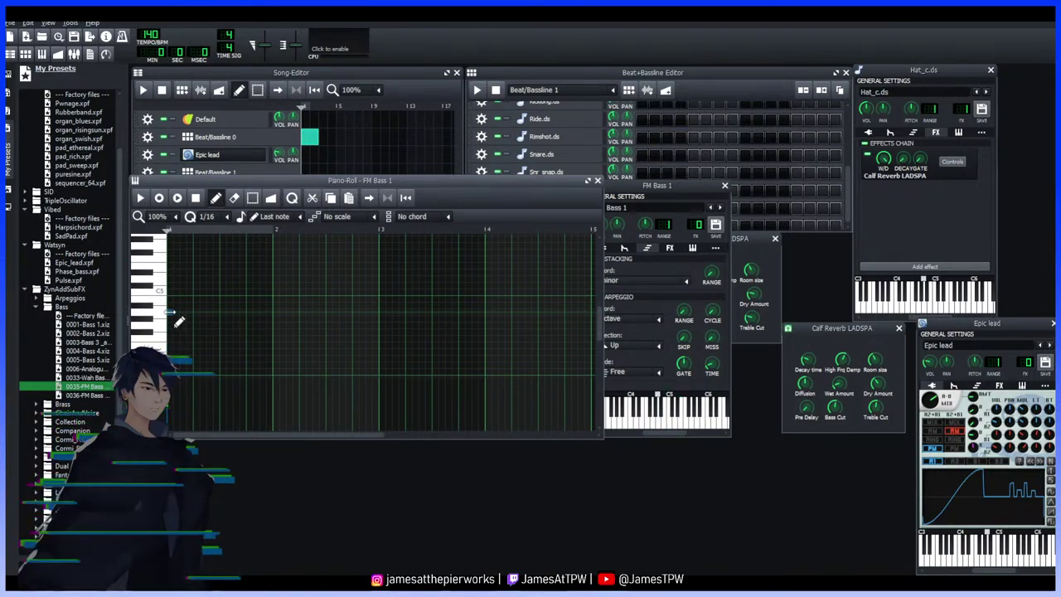
pyautogui.press('space')
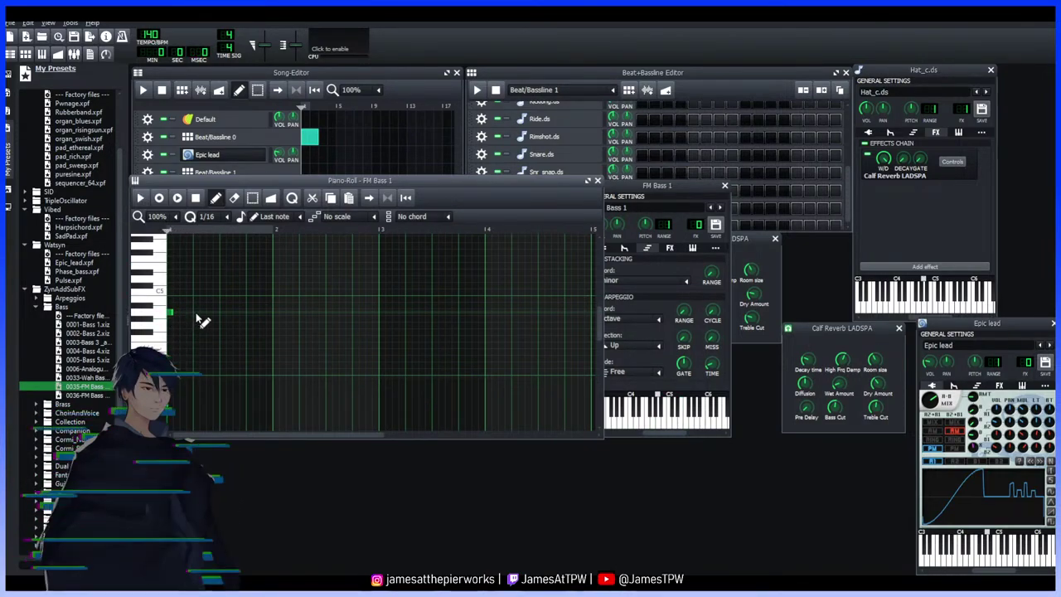
# Try a second A4 sixteenth note on beats 2 and 3, settling on the seventh sixteenth of bar 1
pyautogui.press('space')
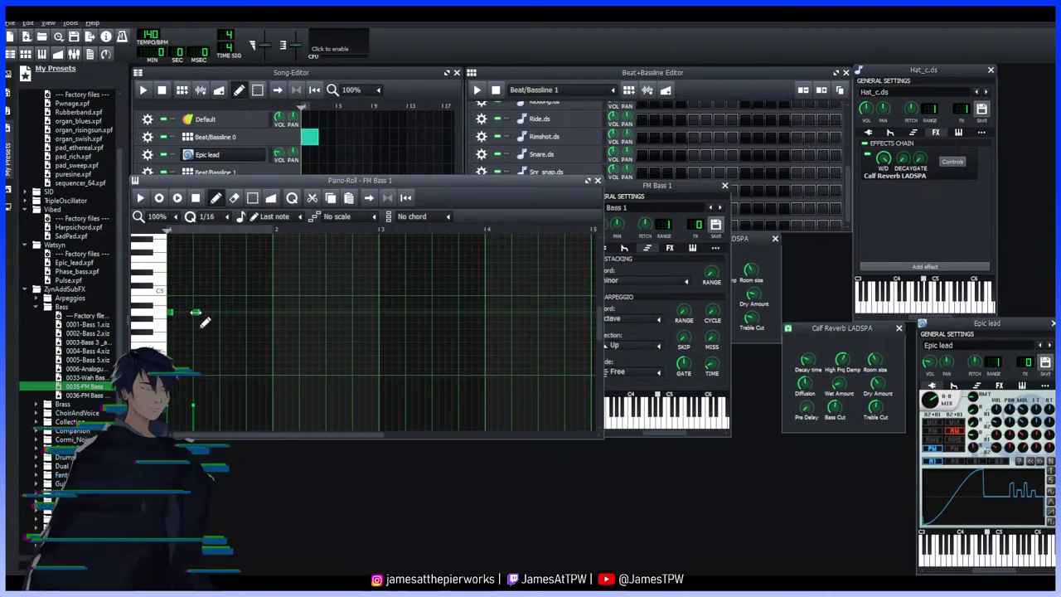
pyautogui.click(222, 313)
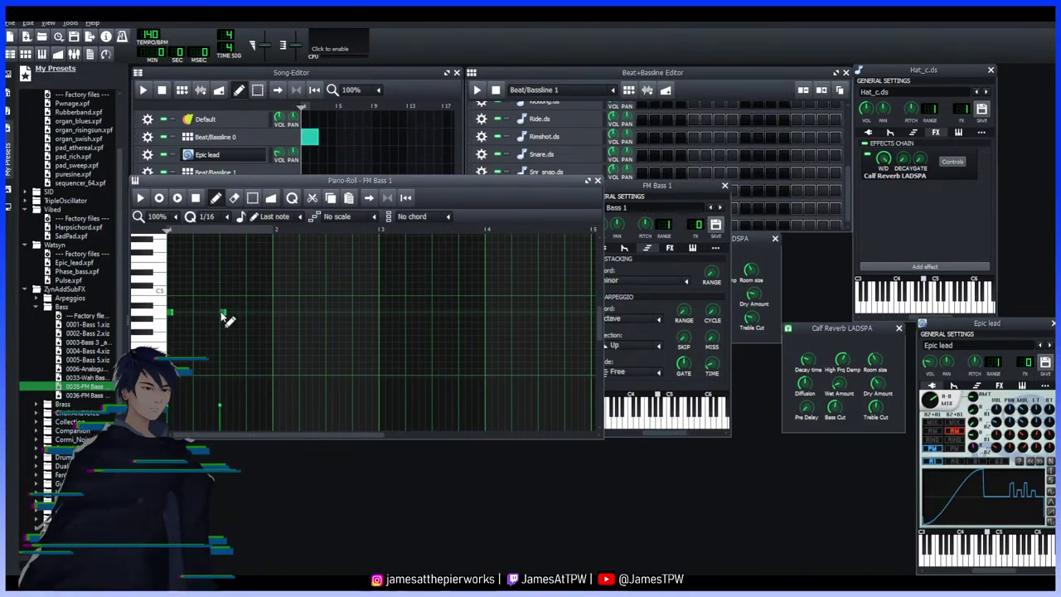
pyautogui.press('space')
pyautogui.press('space')
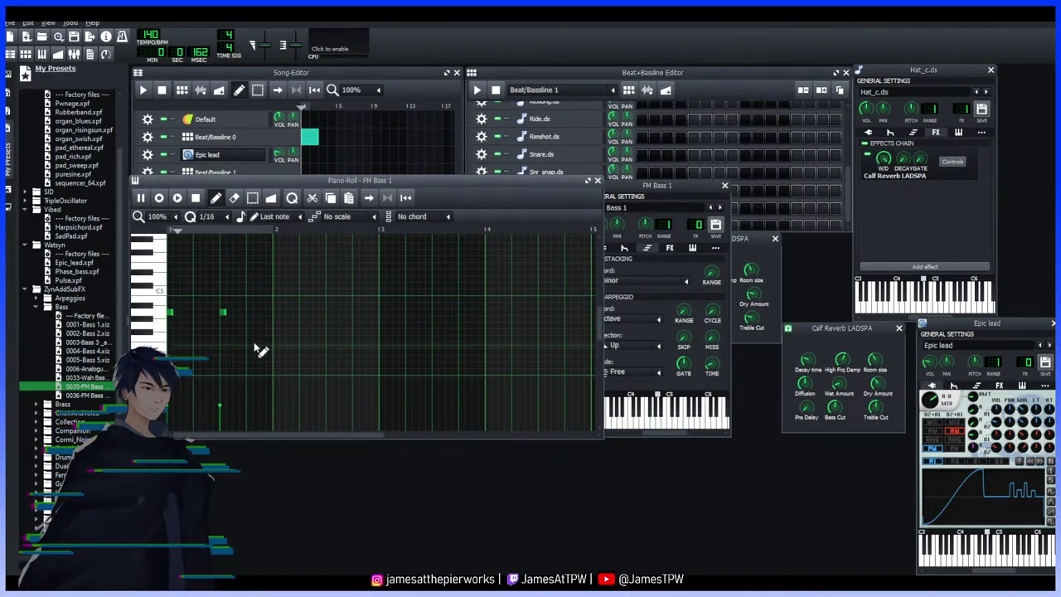
pyautogui.rightClick(223, 313)
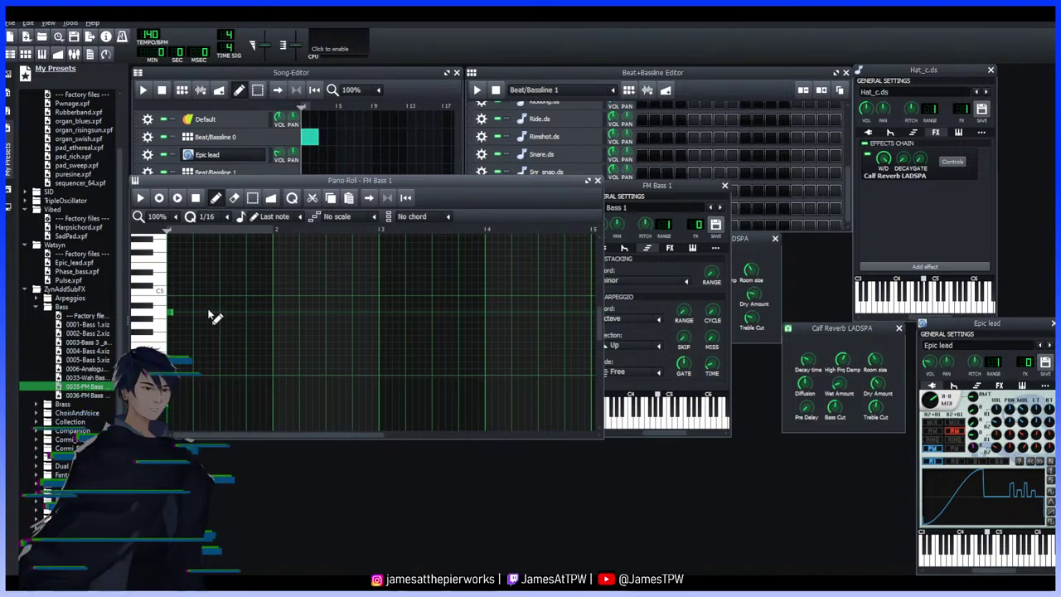
pyautogui.click(210, 313)
pyautogui.press('space')
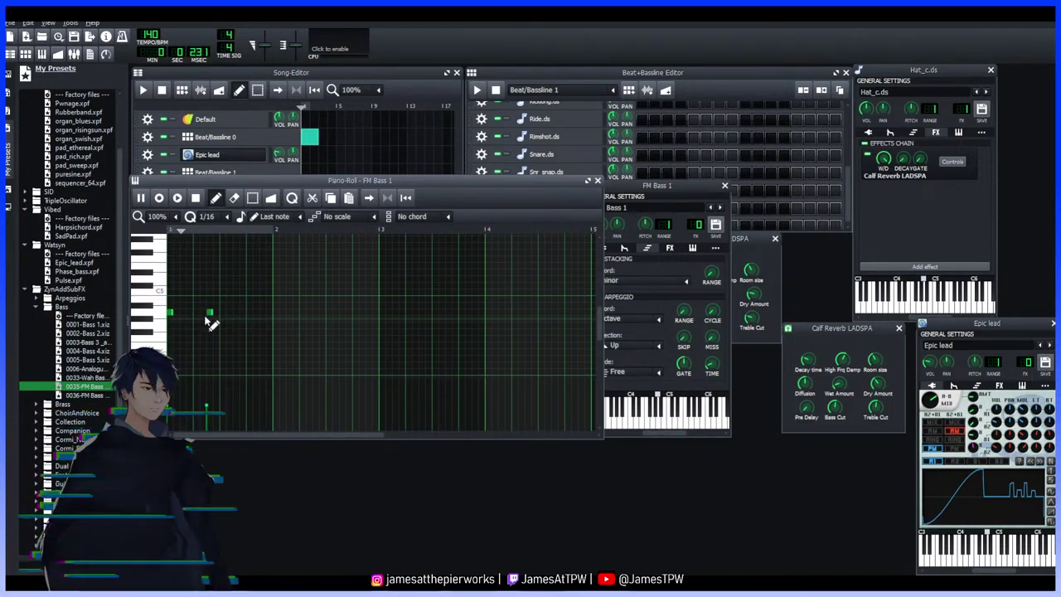
# Add A4 sixteenth notes at the thirteenth sixteenth of bar 1 and the third sixteenth of bar 2, checking by playback
pyautogui.click(250, 313)
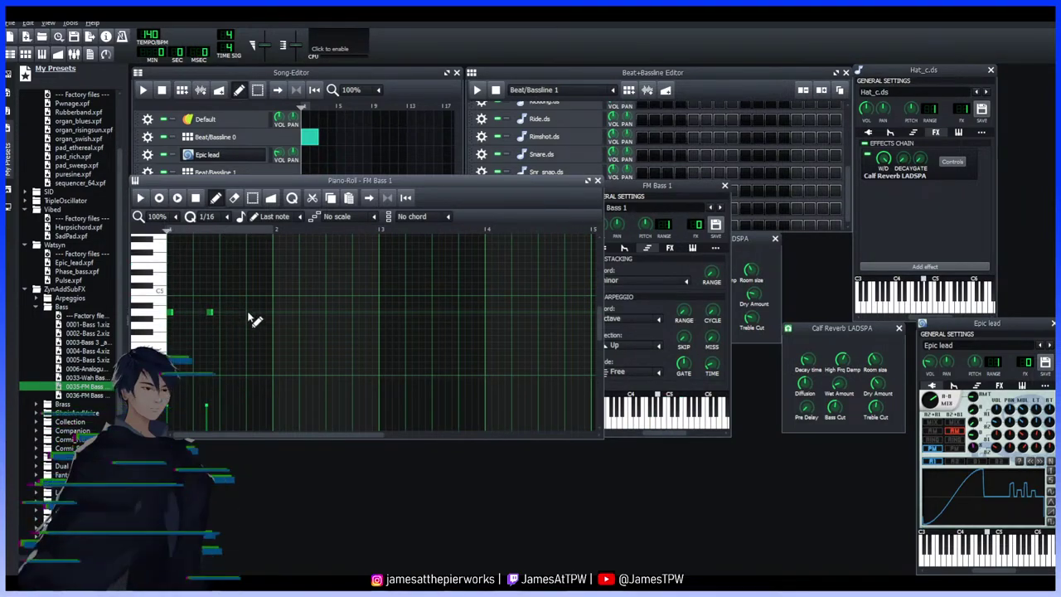
pyautogui.press('space')
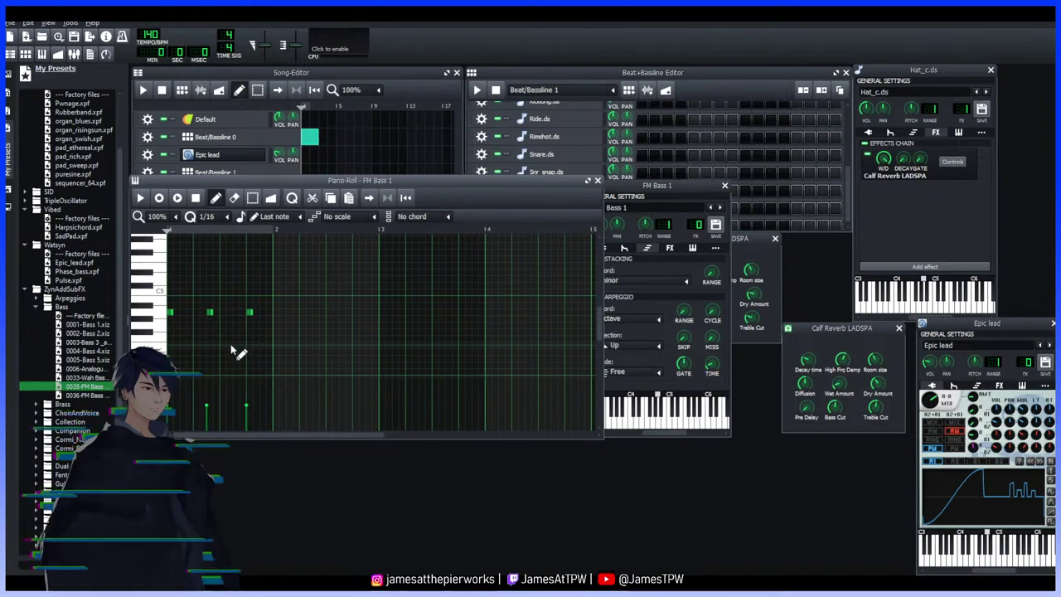
pyautogui.click(243, 313)
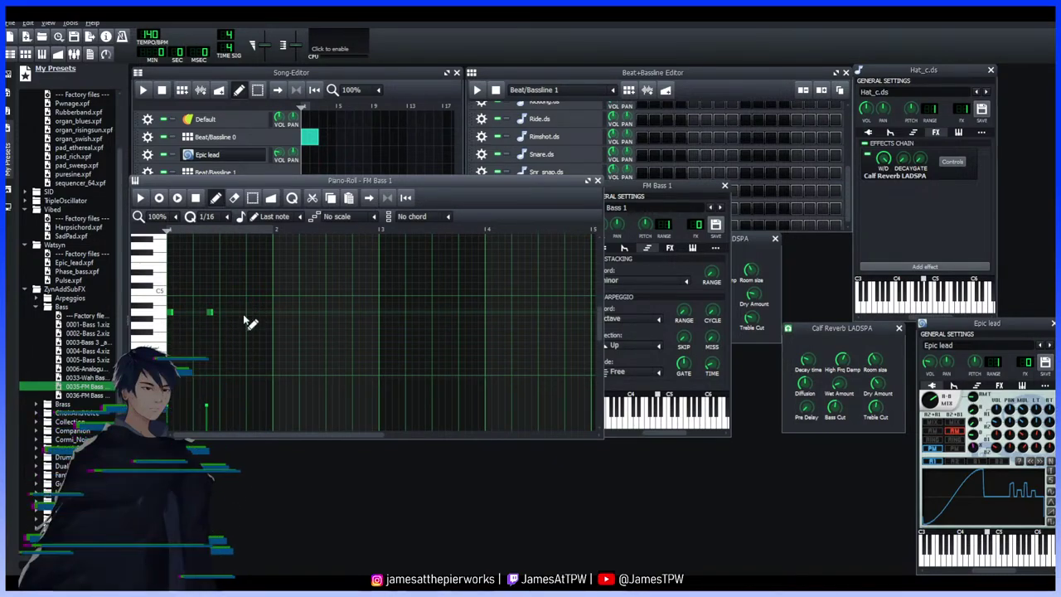
pyautogui.press('space')
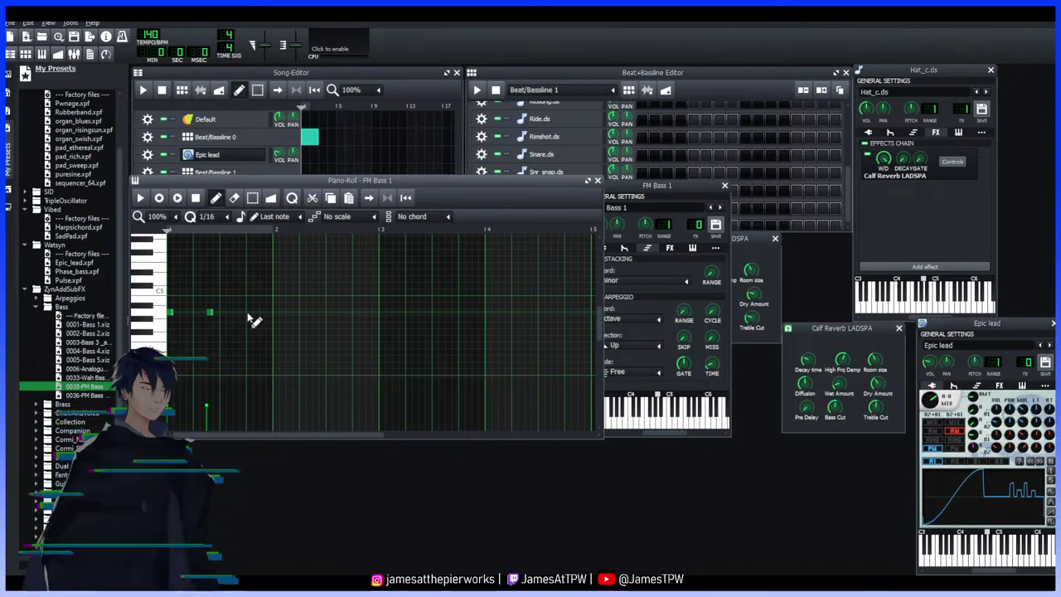
pyautogui.press('space')
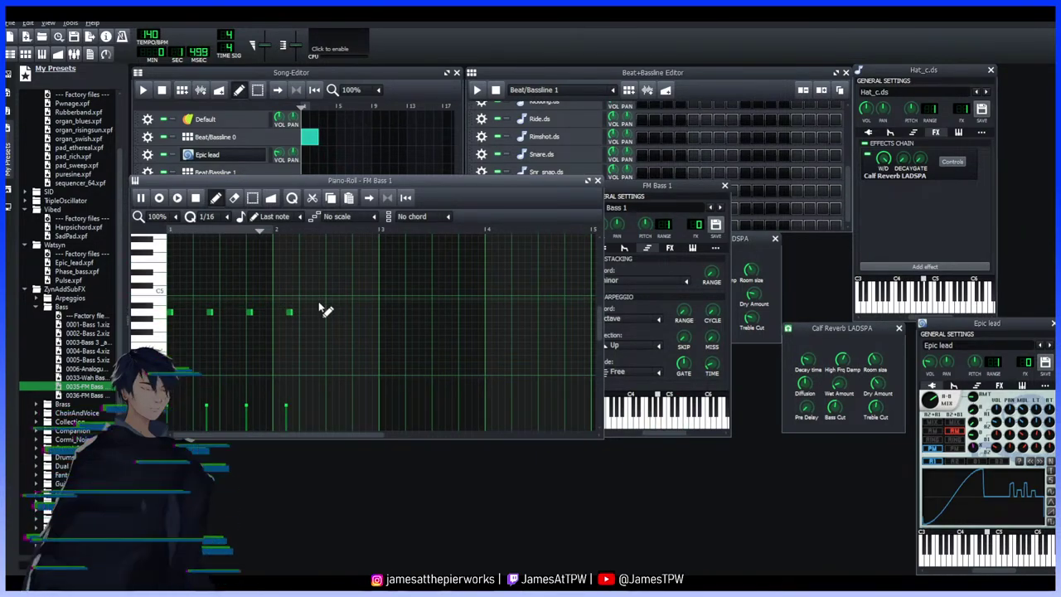
# Try A4 and A#4 at the eighth sixteenth of bar 2, settling on a B4 sixteenth note there
pyautogui.click(323, 313)
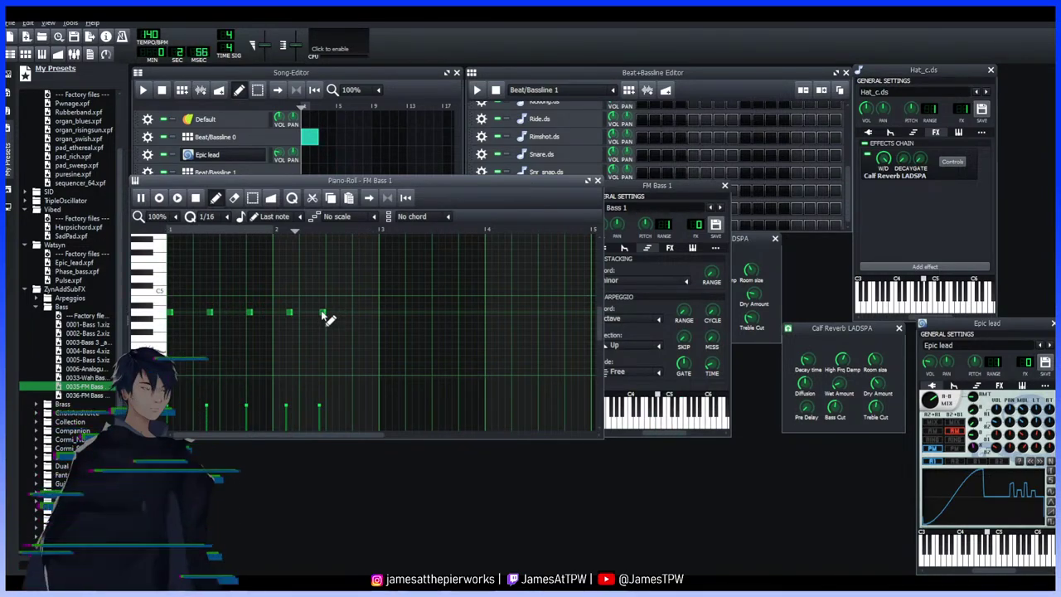
pyautogui.press('space')
pyautogui.rightClick(326, 308)
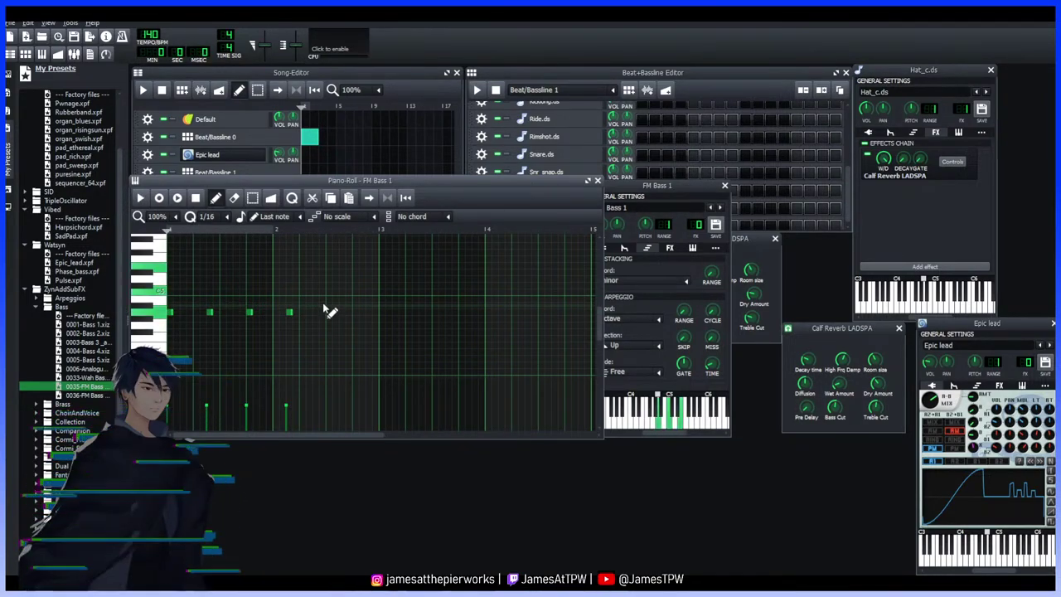
pyautogui.click(325, 308)
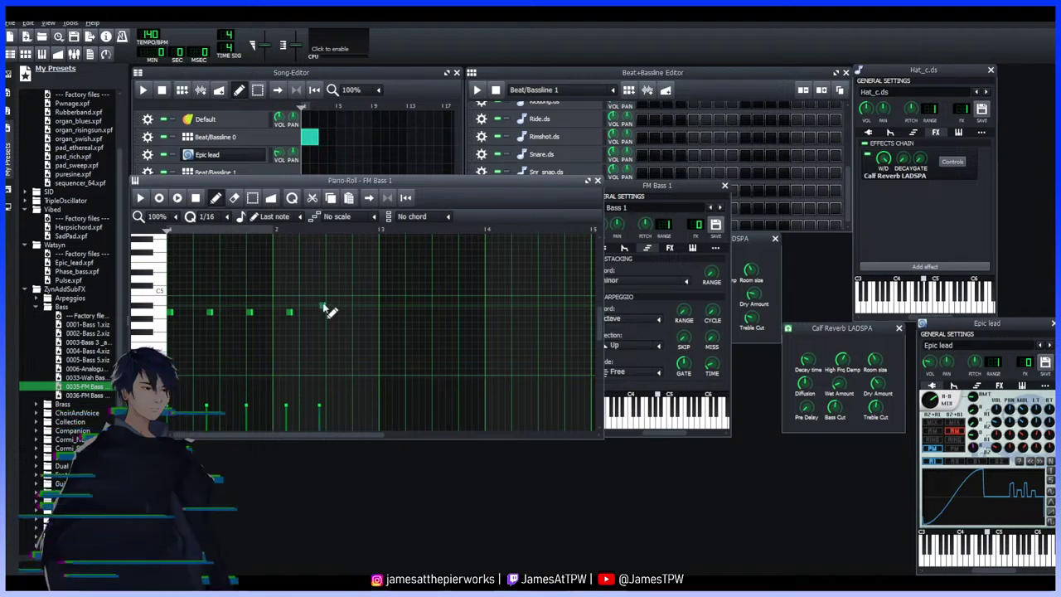
pyautogui.click(325, 308)
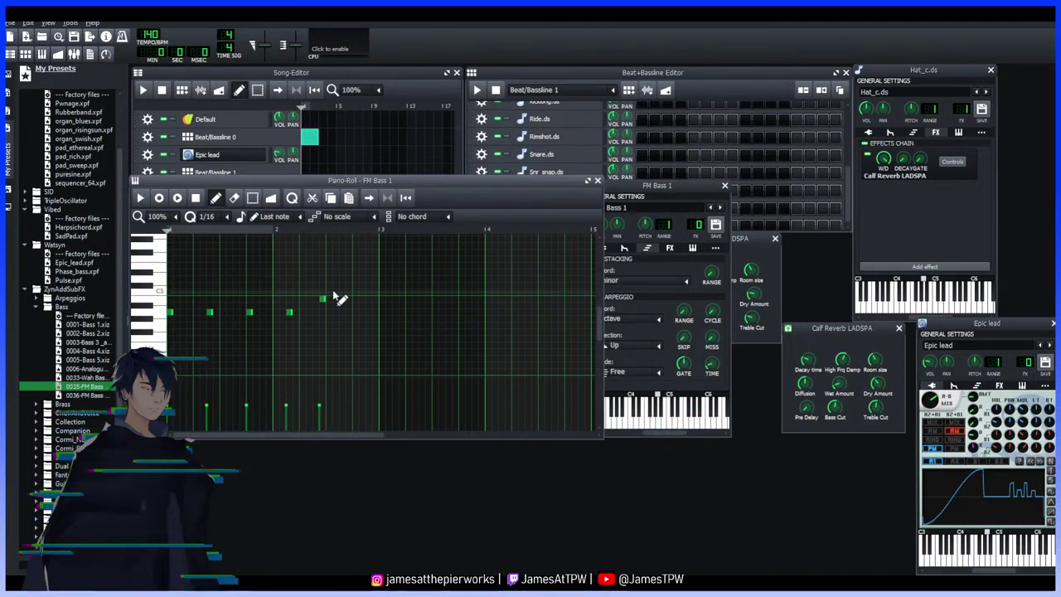
# Add a C5 sixteenth note at the twelfth sixteenth of bar 2 and play back the bass riff
pyautogui.rightClick(330, 293)
pyautogui.click(342, 293)
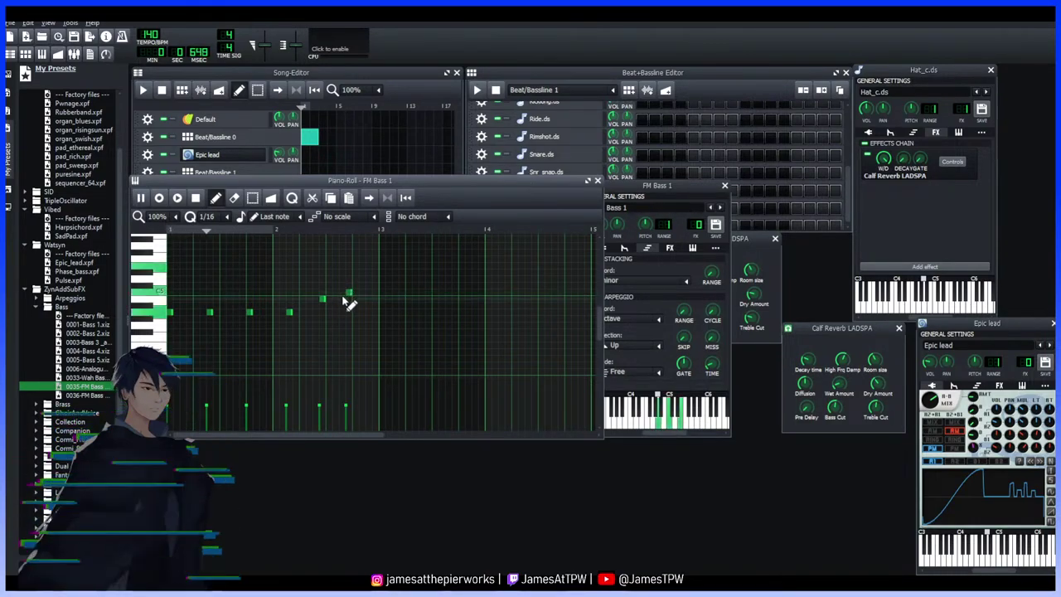
pyautogui.press('space')
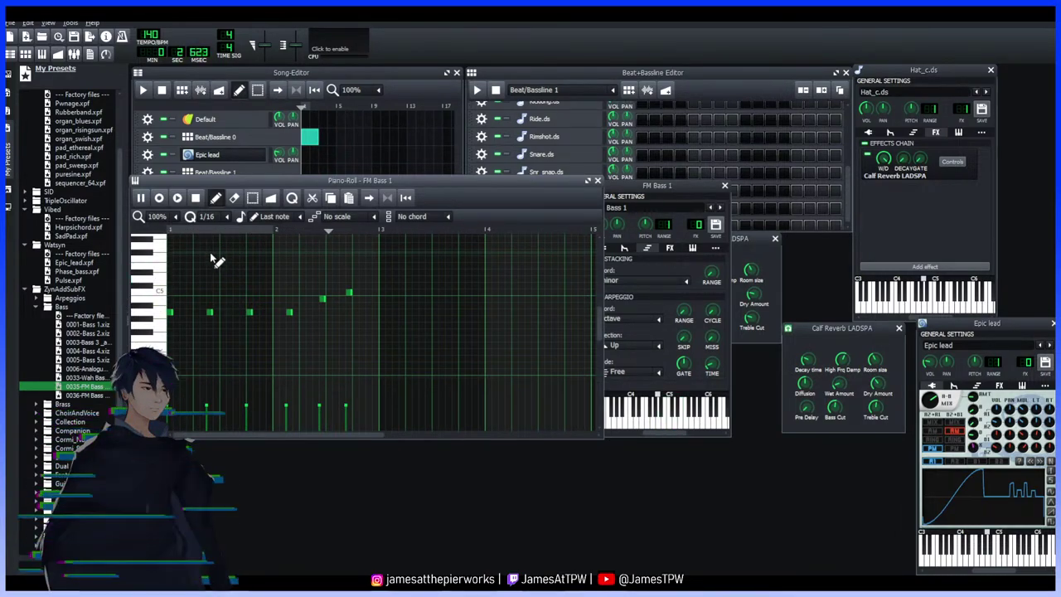
# Move the last two riff notes, B4 and C5, to the ninth and thirteenth sixteenths of bar 2, checking by playback
pyautogui.click(321, 298)
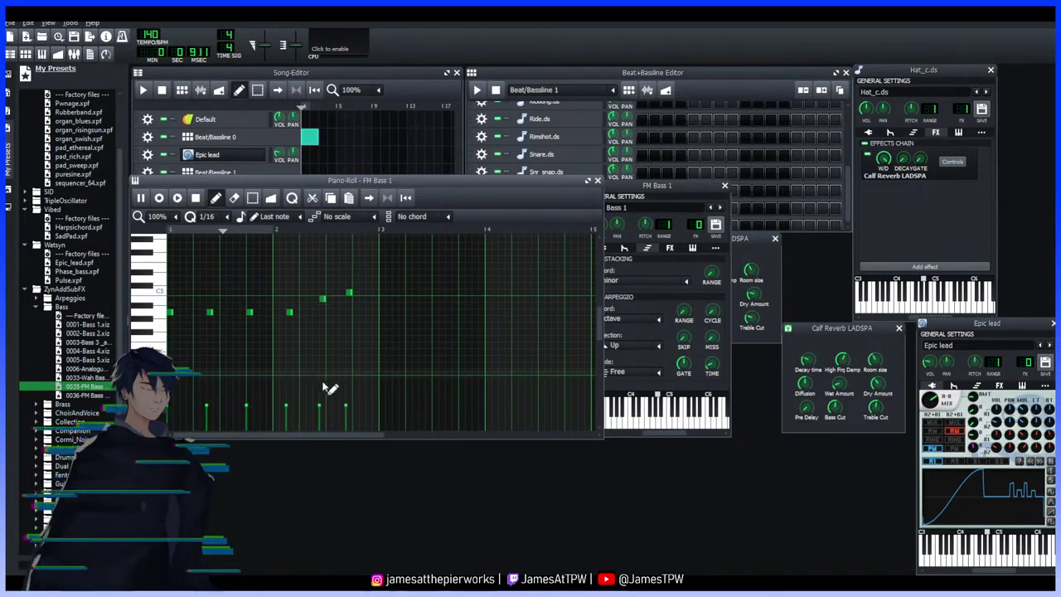
pyautogui.press('space')
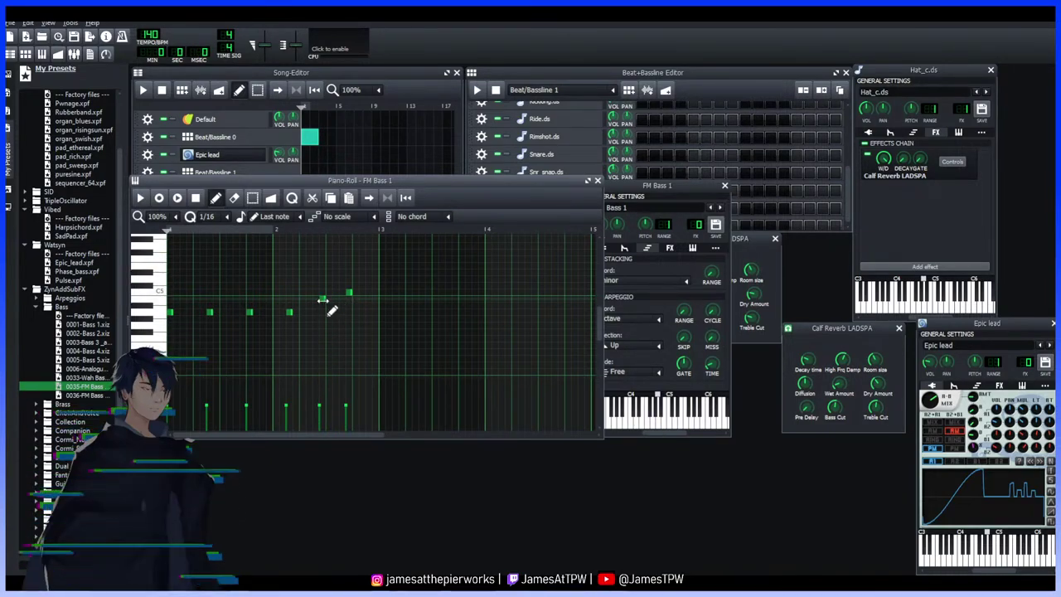
pyautogui.rightClick(349, 293)
pyautogui.press('space')
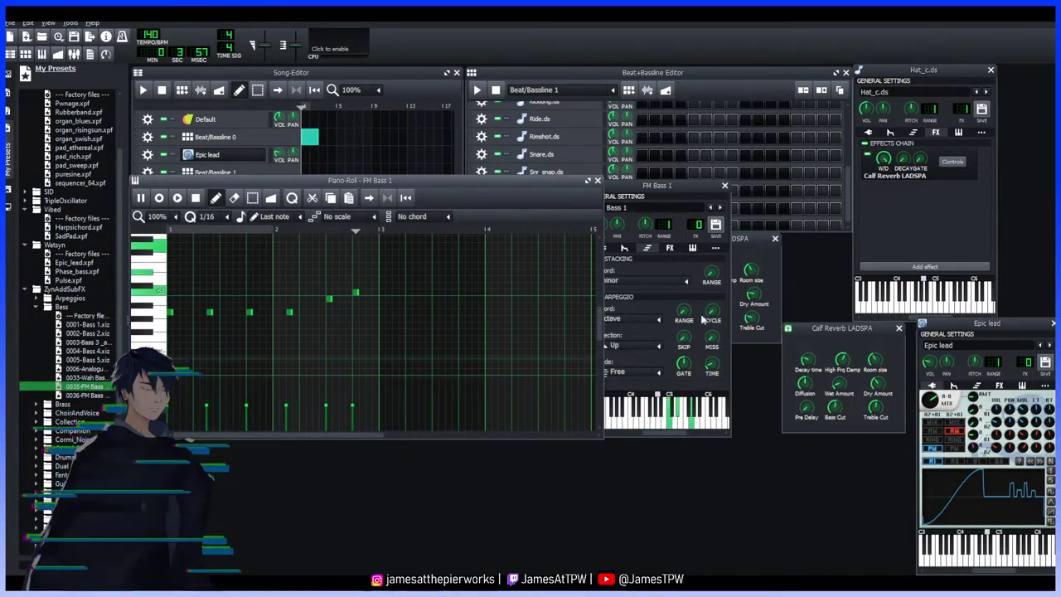
# Add the GeneralUser GS v1.471 soundfont from the samples library as a new song track and open its instrument settings
pyautogui.click(362, 76)
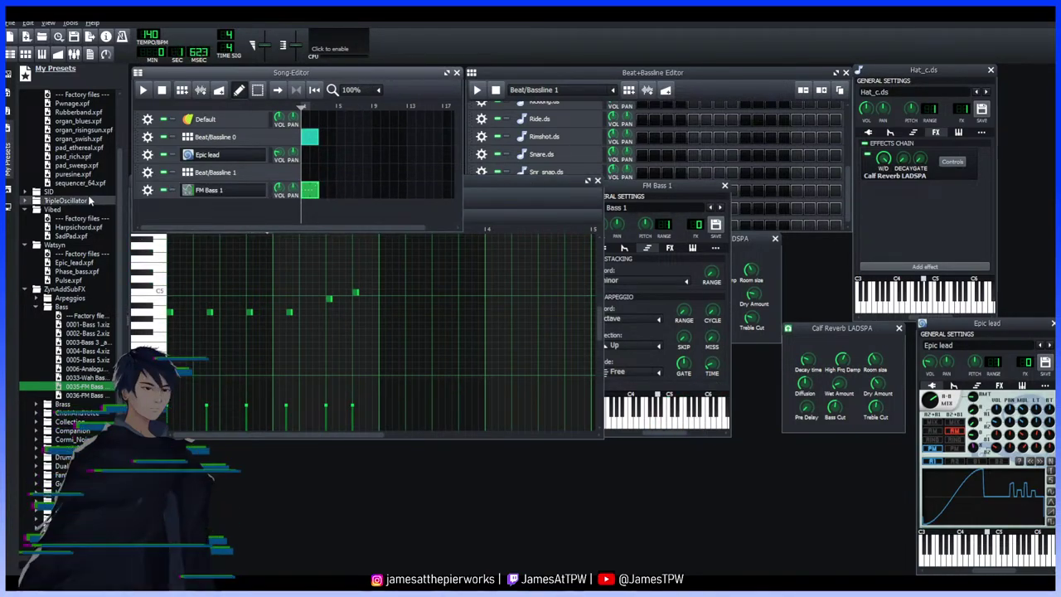
pyautogui.scroll(-3, 66, 249)
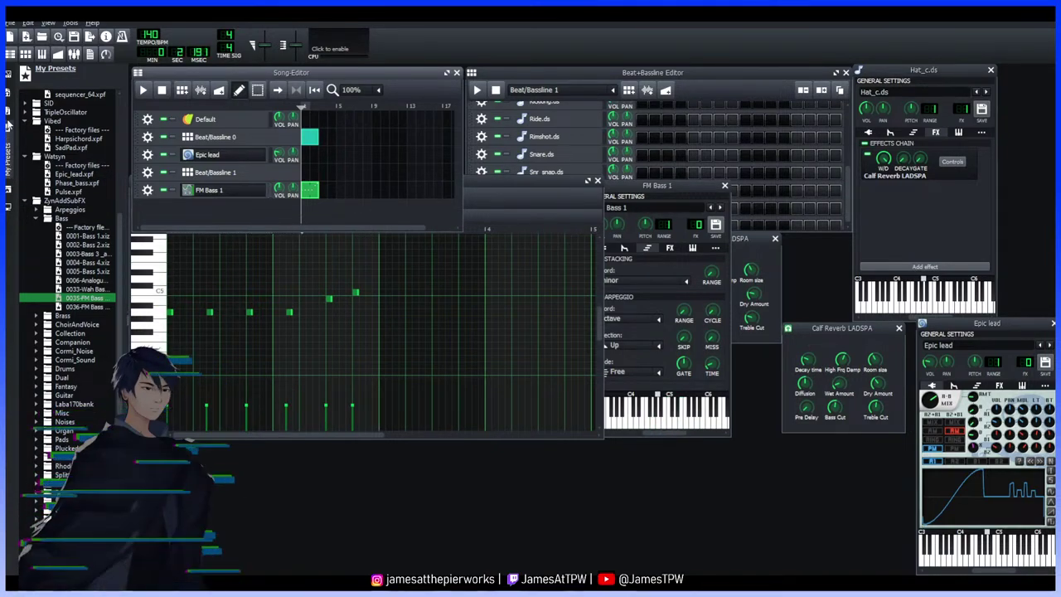
pyautogui.click(8, 117)
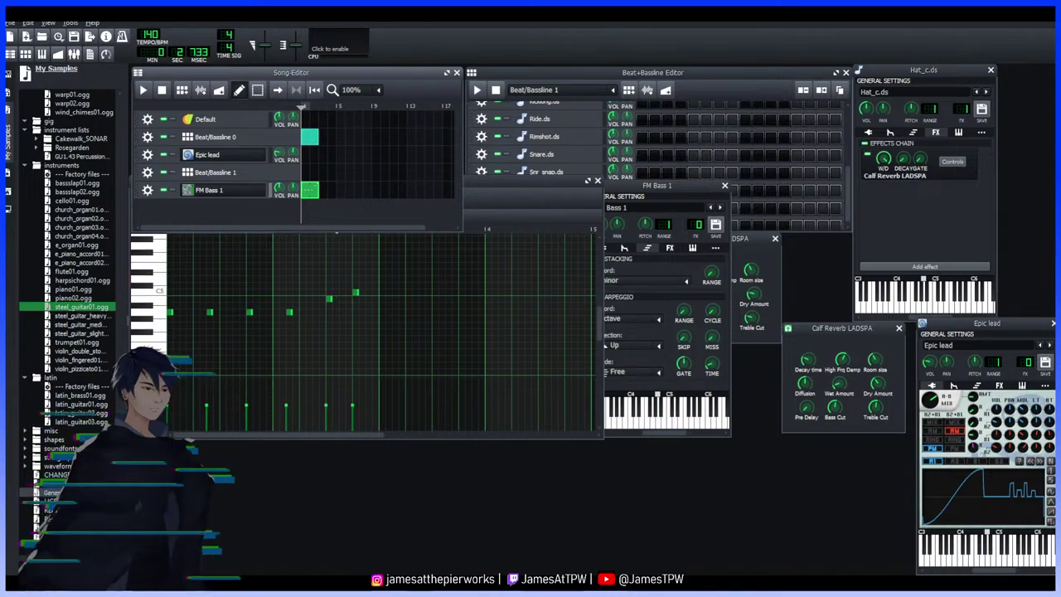
pyautogui.moveTo(224, 213); pyautogui.dragTo(225, 209)
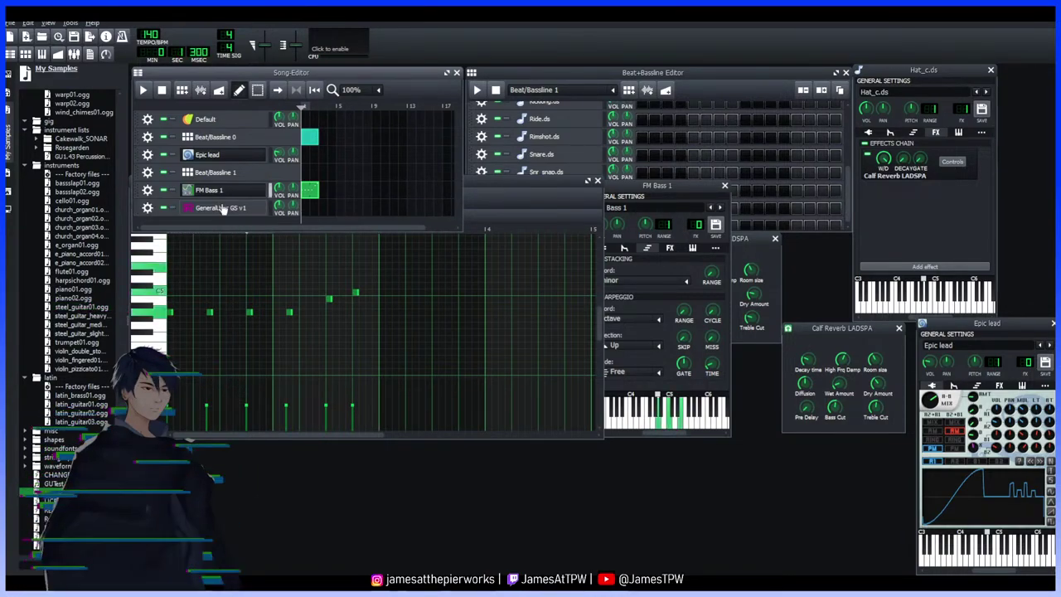
pyautogui.click(226, 211)
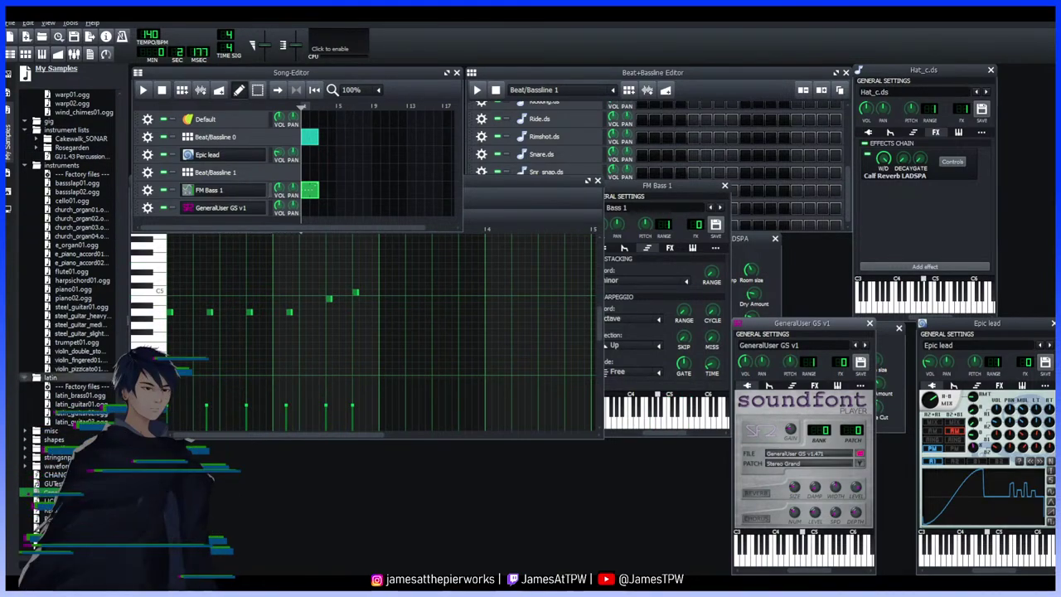
# Audition the church_organ01 and violin double stop samples, and look through the sample, preset and home folders for instrument sounds
pyautogui.click(97, 212)
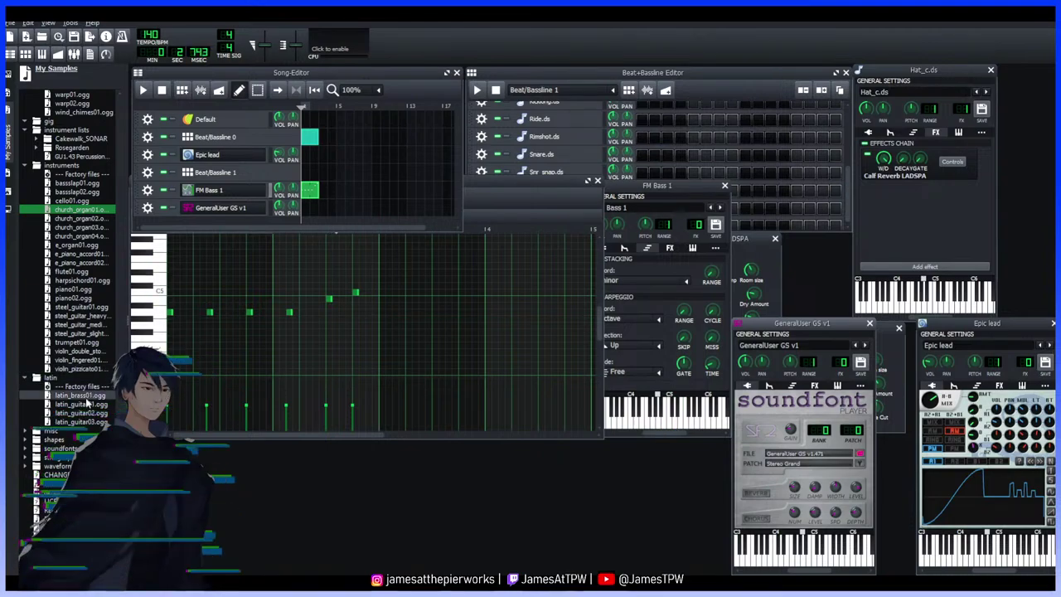
pyautogui.click(80, 350)
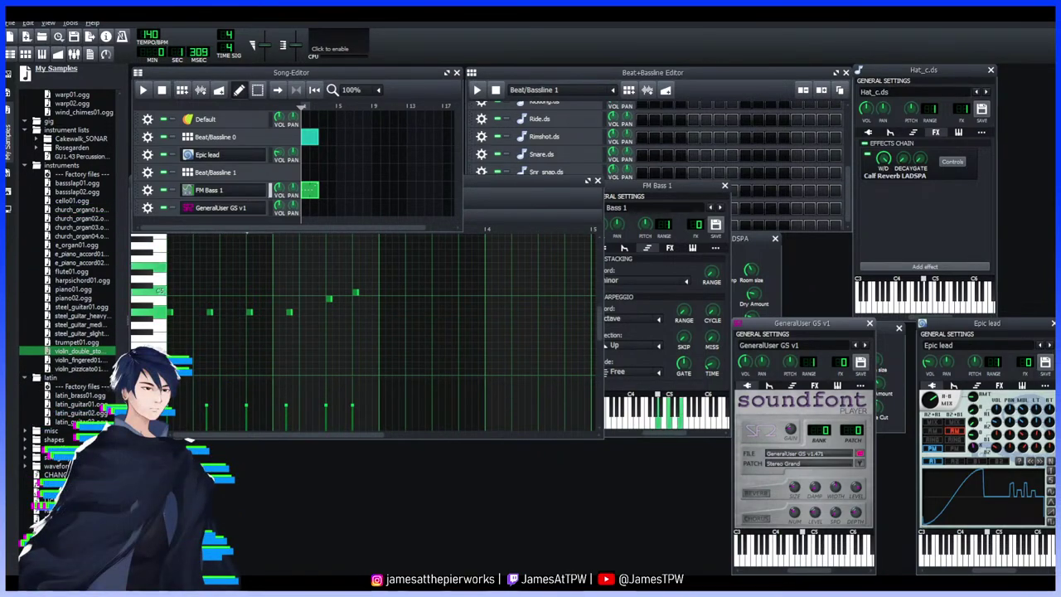
pyautogui.click(7, 176)
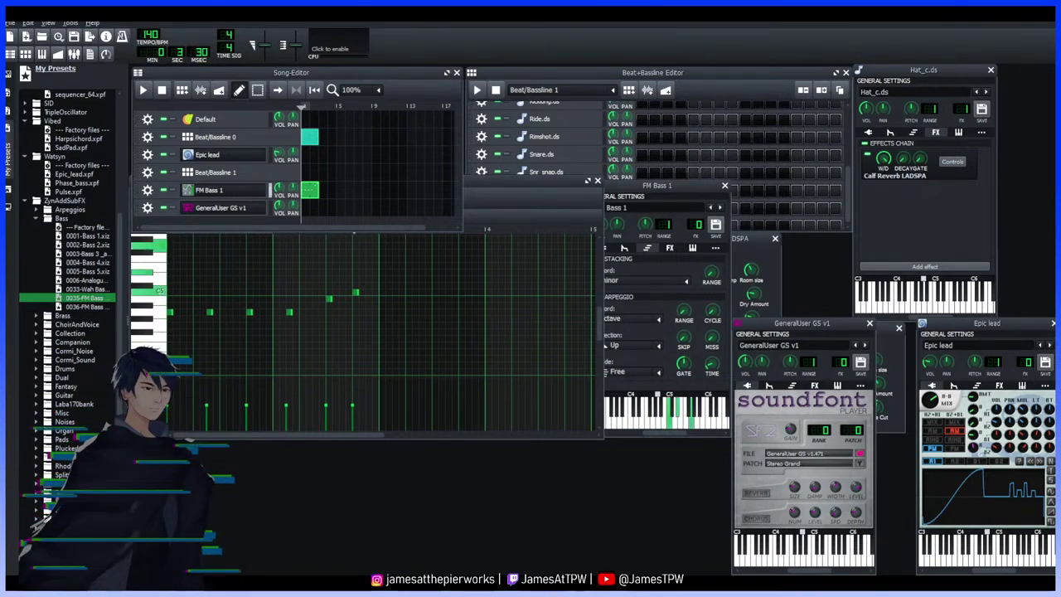
pyautogui.click(7, 178)
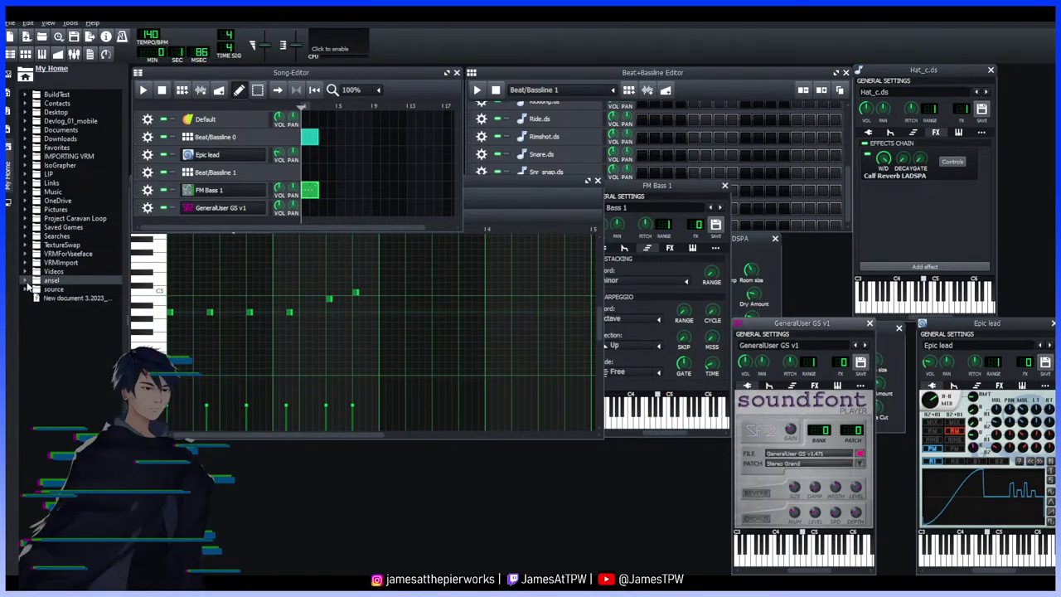
pyautogui.click(7, 166)
pyautogui.click(8, 162)
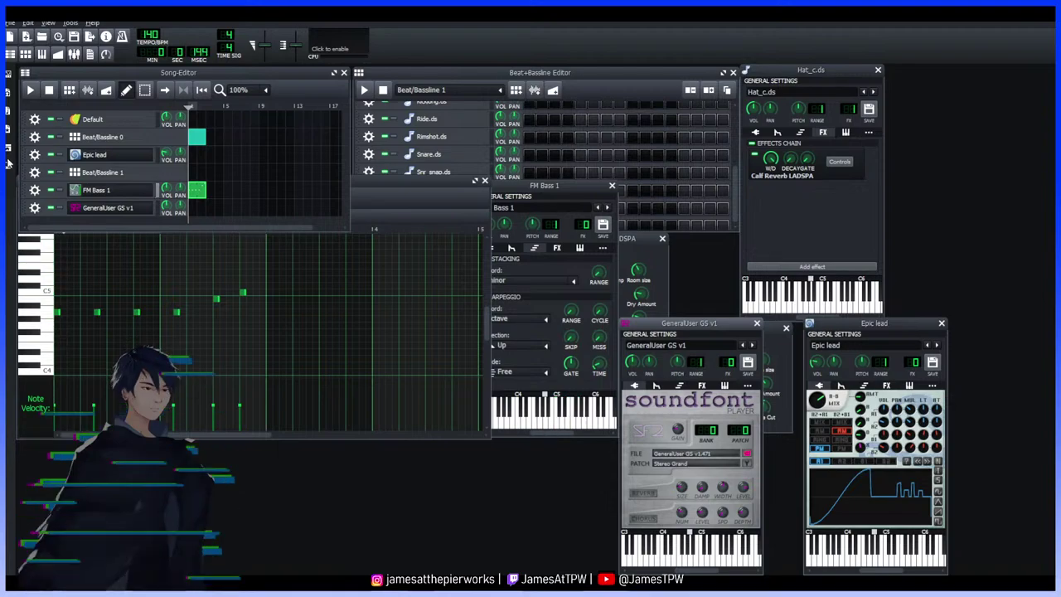
pyautogui.click(8, 162)
pyautogui.click(7, 158)
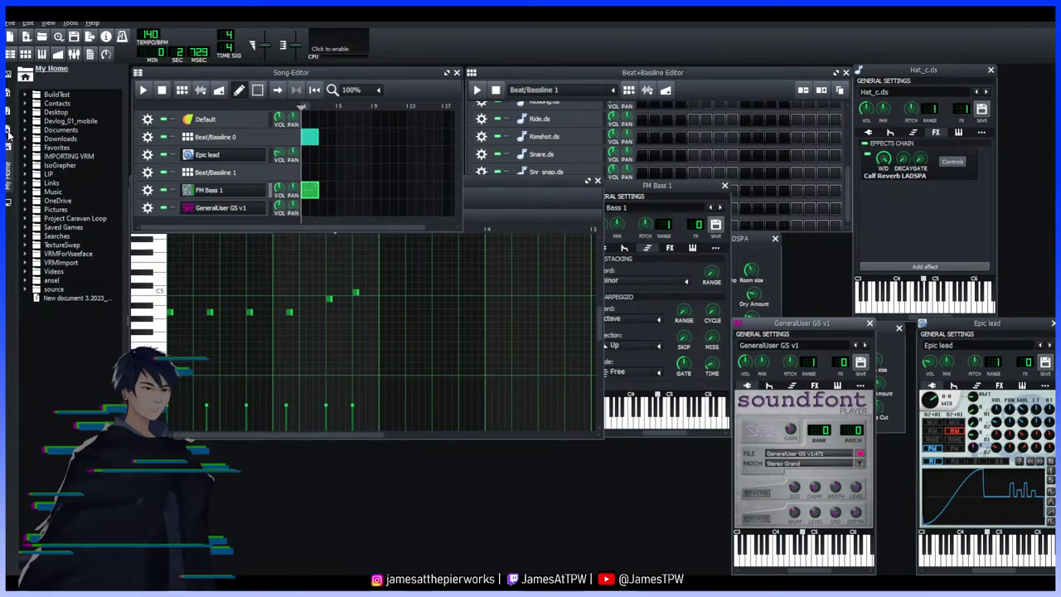
pyautogui.click(8, 133)
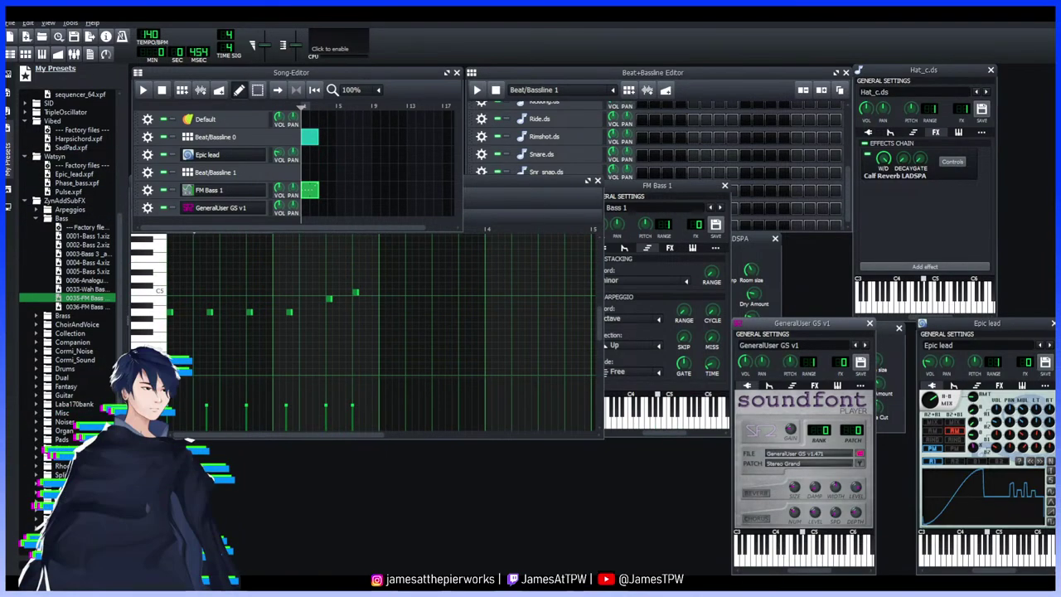
pyautogui.click(26, 201)
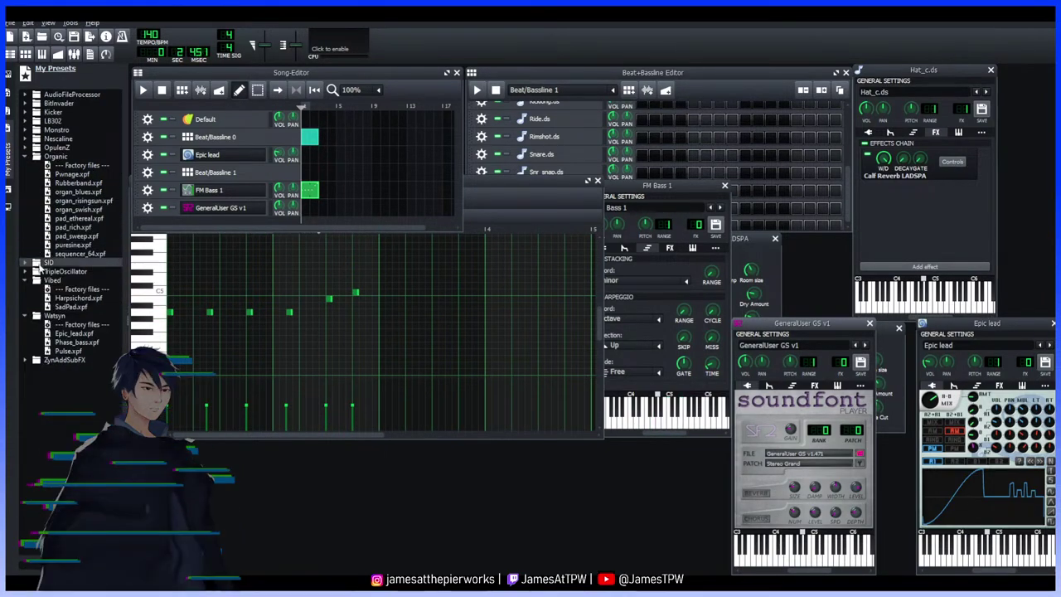
pyautogui.click(9, 111)
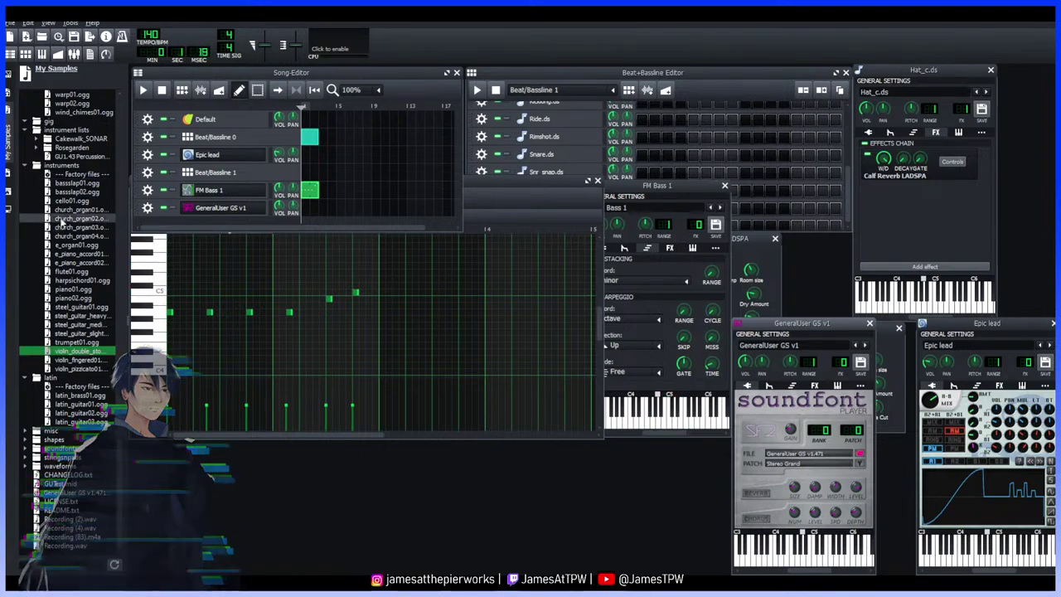
# Set the GeneralUser GS soundfont to bank 0, patch 40 Violin, and add a BassBooster effect to its effects chain
pyautogui.moveTo(75, 350); pyautogui.dragTo(195, 237)
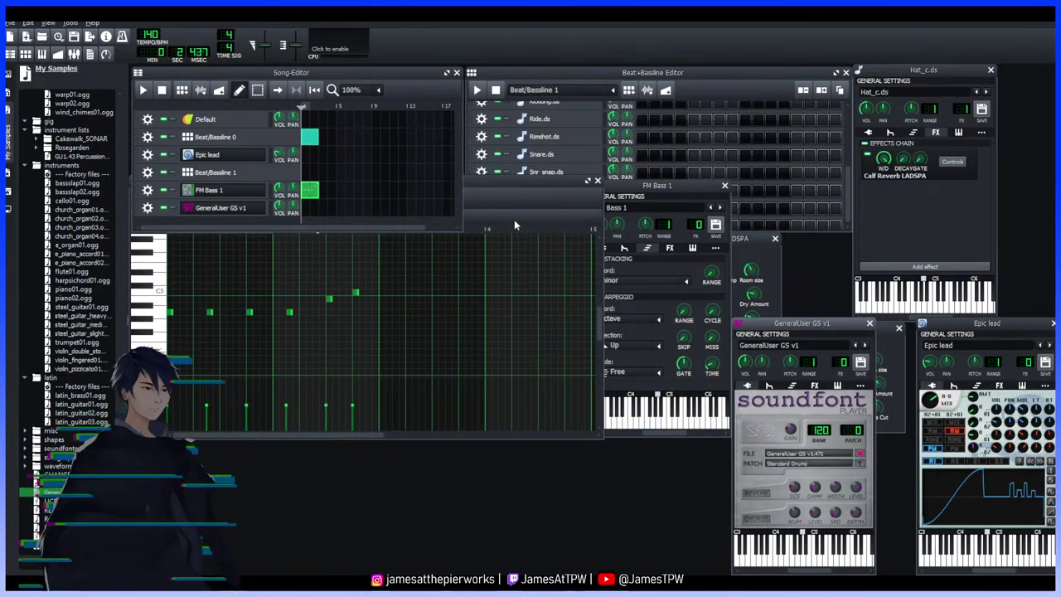
pyautogui.click(808, 560)
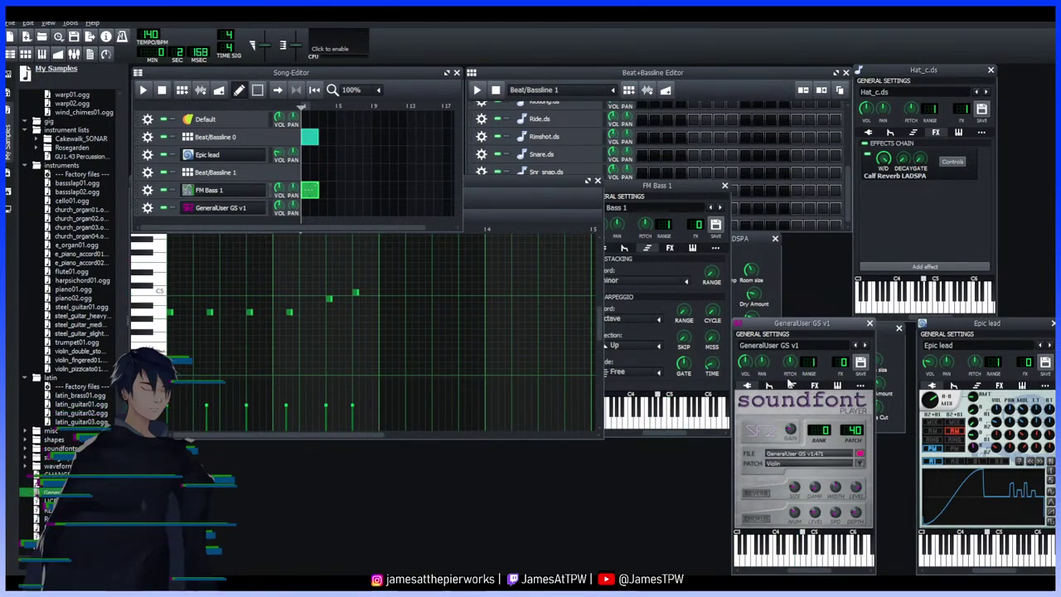
pyautogui.click(816, 385)
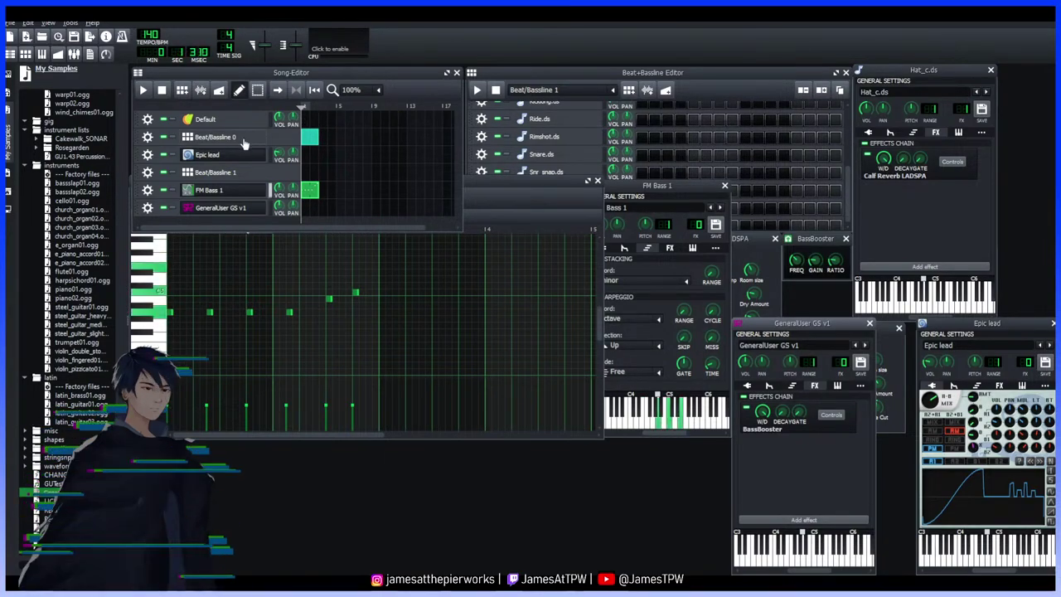
# Extend the Beat/Bassline 0 and FM Bass 1 patterns through bar 6 of the song and play the arrangement
pyautogui.click(212, 137)
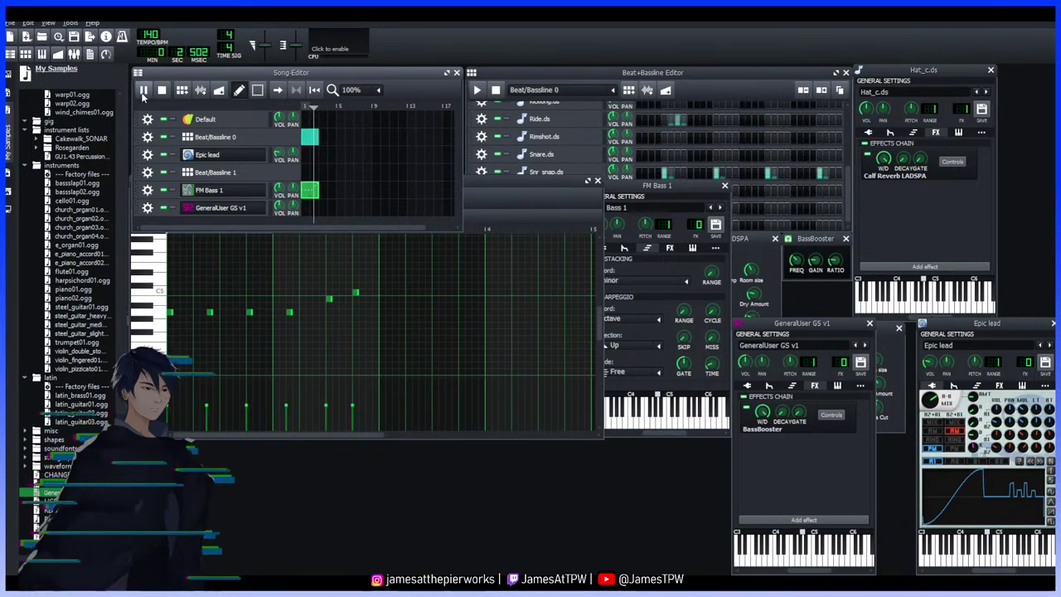
pyautogui.click(142, 91)
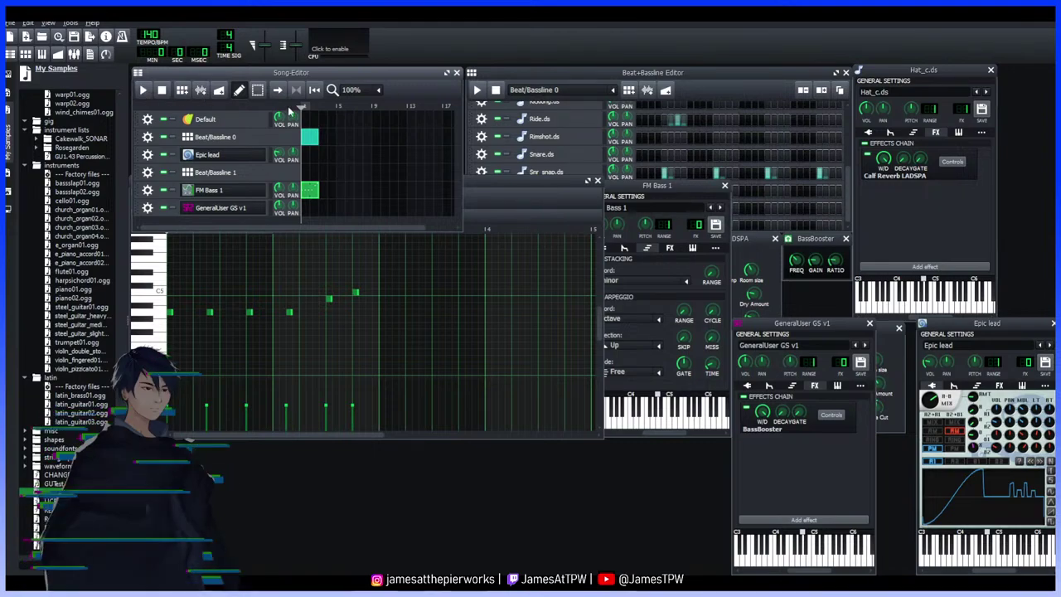
pyautogui.moveTo(323, 143); pyautogui.dragTo(346, 137)
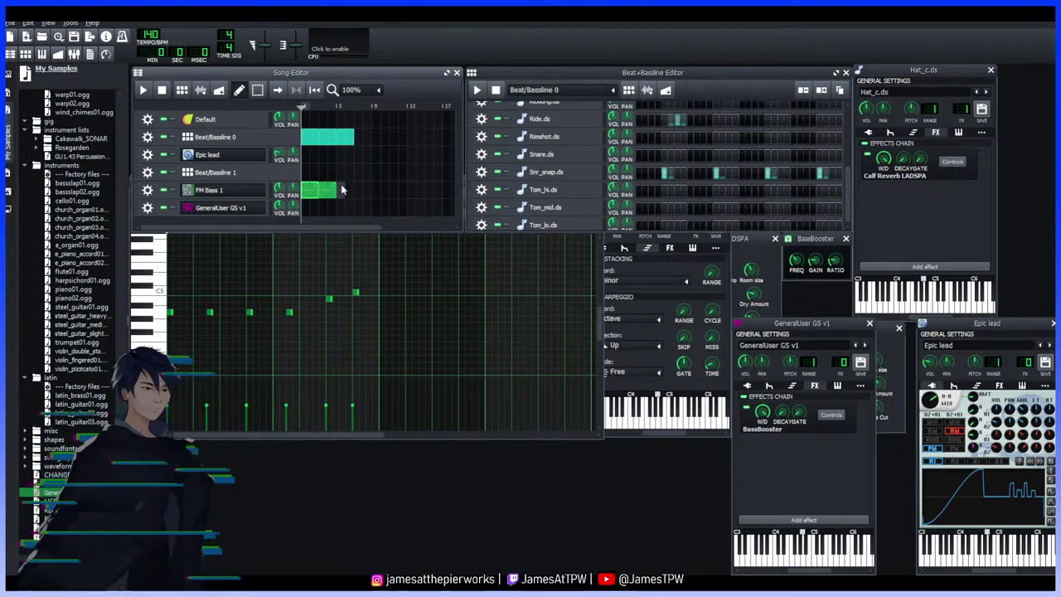
pyautogui.press('space')
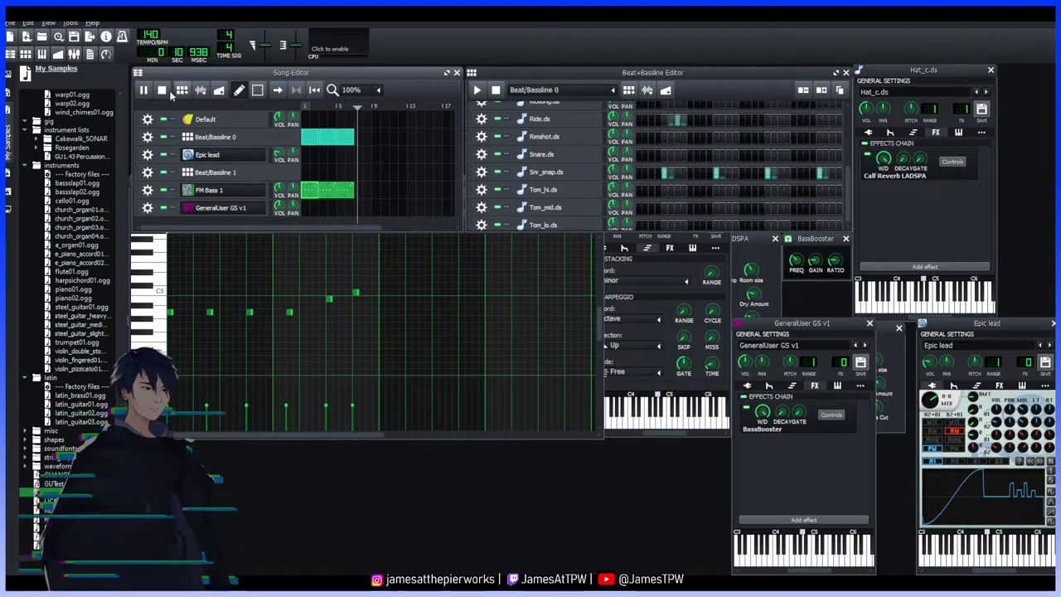
pyautogui.press('space')
# Extend Beat/Bassline 0 and FM Bass 1 through bar 16 and play the song from the start
pyautogui.moveTo(357, 133); pyautogui.dragTo(429, 141)
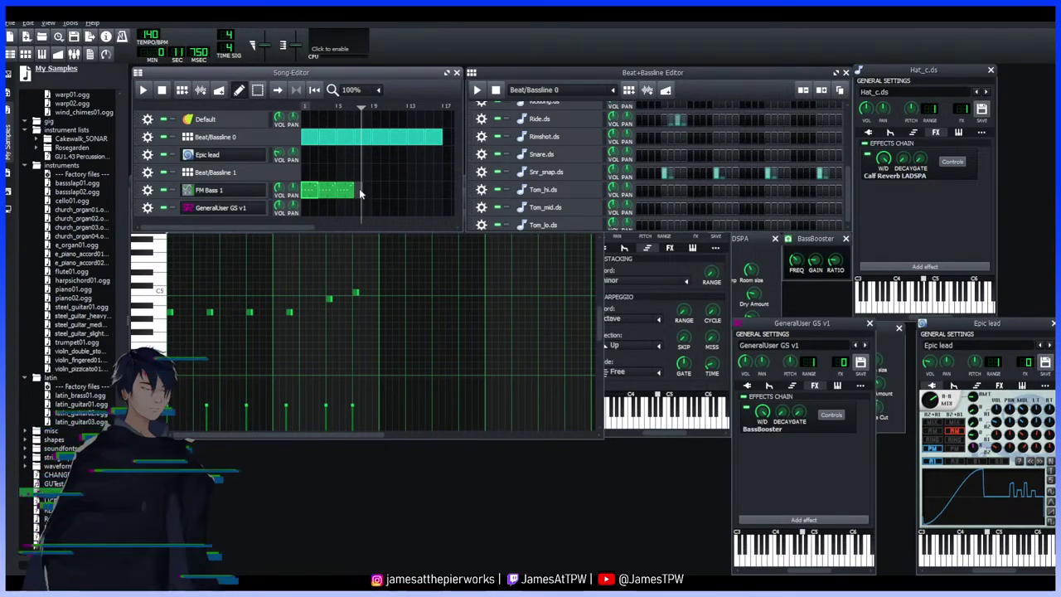
pyautogui.moveTo(354, 190); pyautogui.dragTo(371, 190)
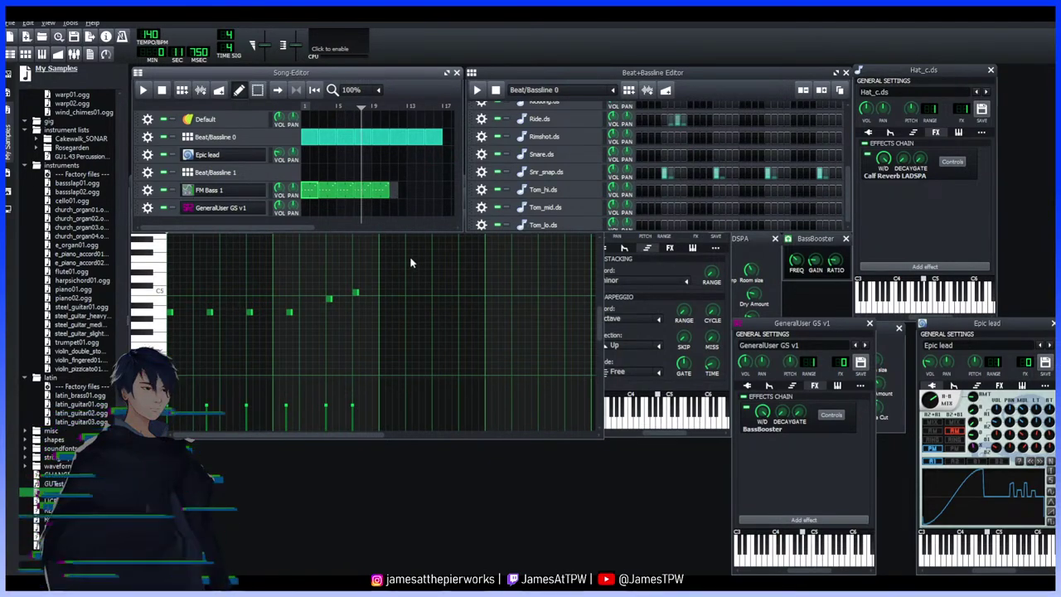
pyautogui.moveTo(407, 190); pyautogui.dragTo(424, 190)
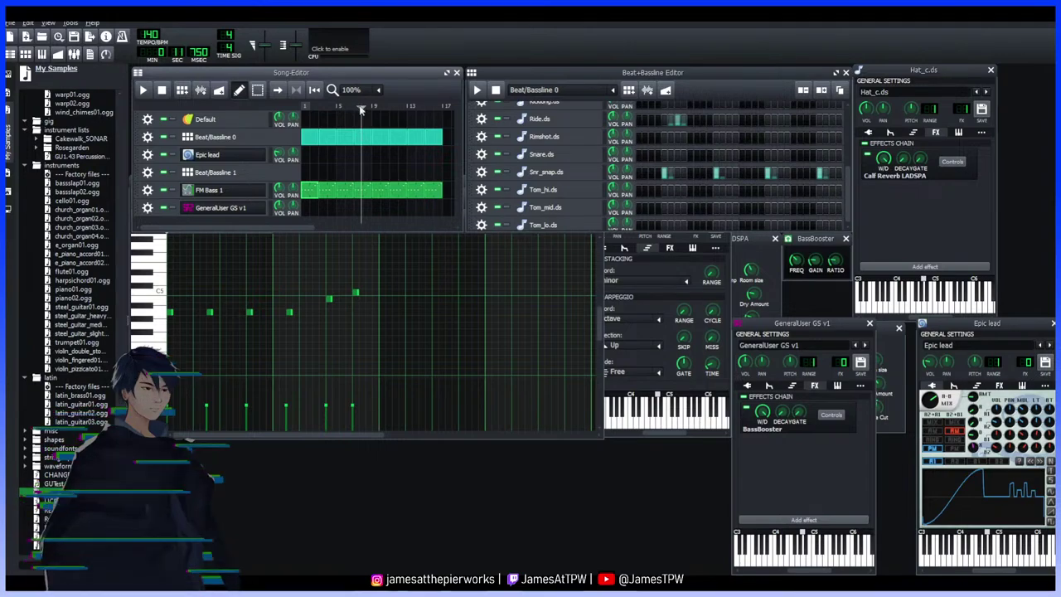
pyautogui.moveTo(362, 106); pyautogui.dragTo(301, 110)
pyautogui.press('space')
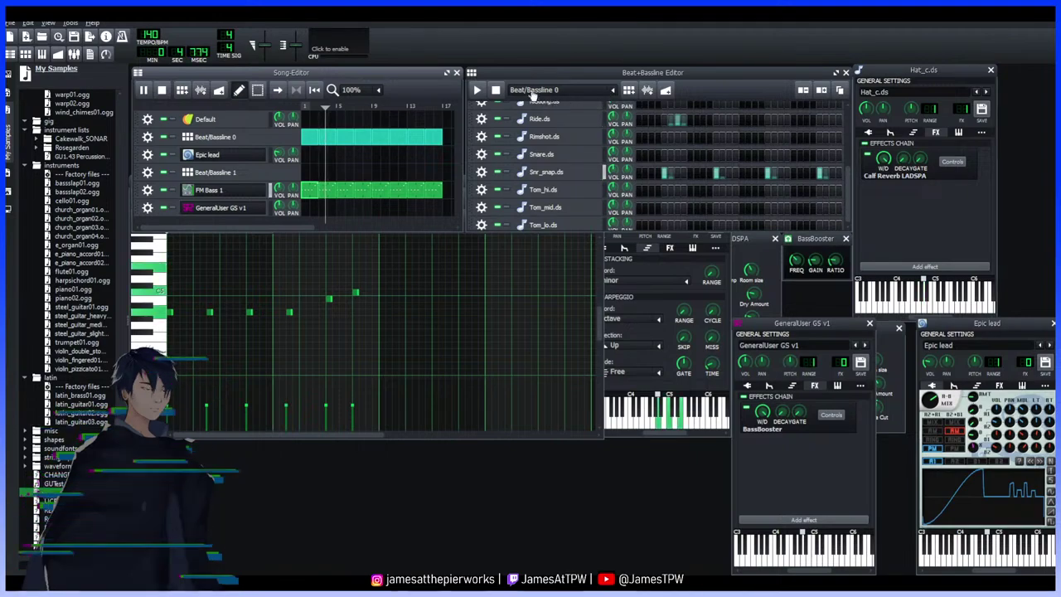
# Place a Snare.ds hit on the first step of Beat/Bassline 1 and preview the pattern
pyautogui.click(235, 172)
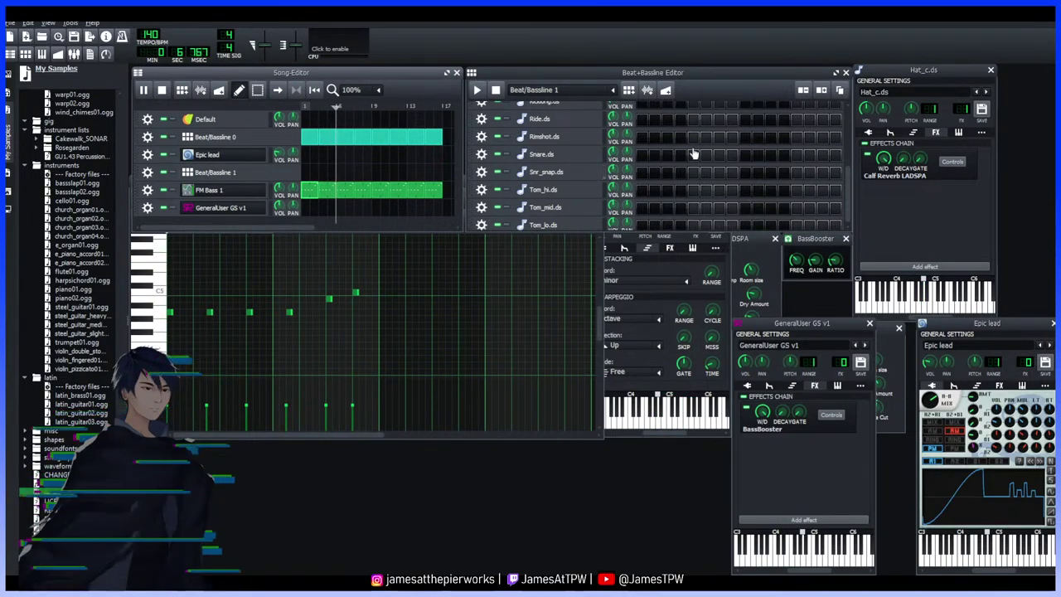
pyautogui.click(642, 156)
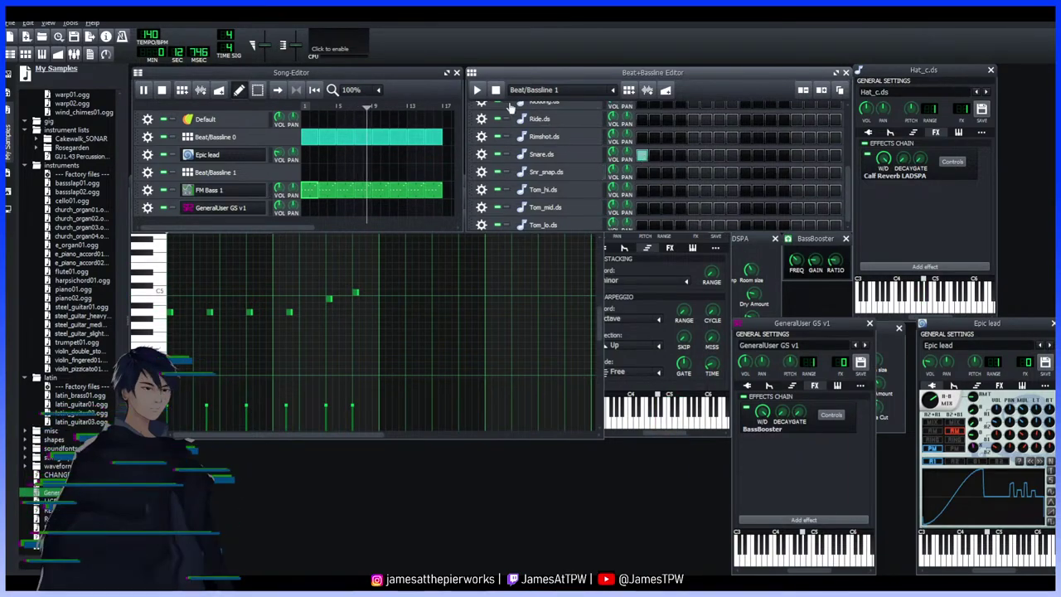
pyautogui.press('space')
pyautogui.press('space')
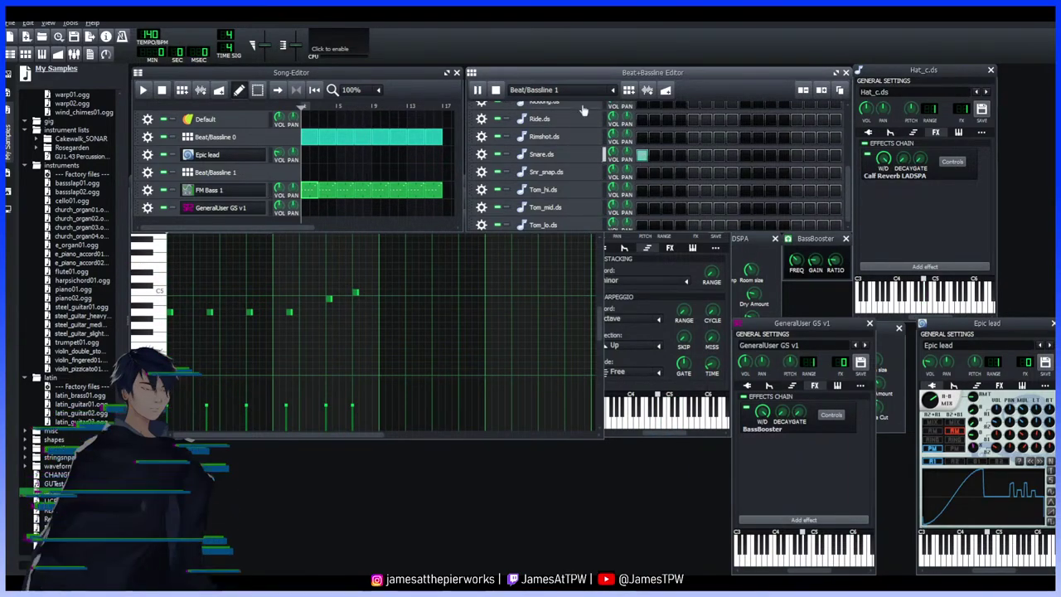
pyautogui.click(484, 96)
pyautogui.press('space')
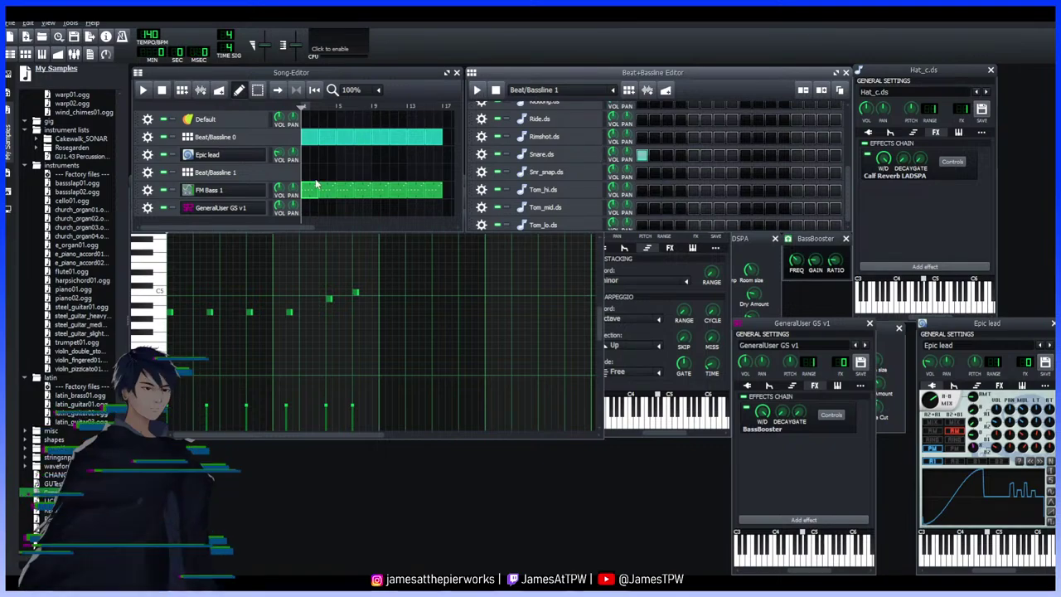
# Play the song and add a Snare.ds hit on the fifth step of Beat/Bassline 1
pyautogui.click(305, 174)
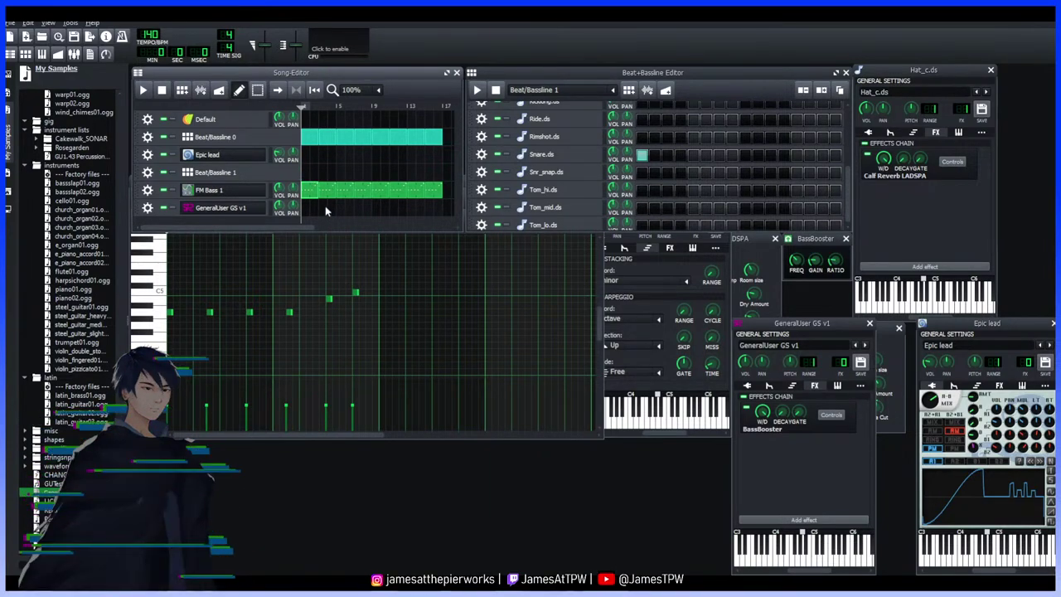
pyautogui.press('space')
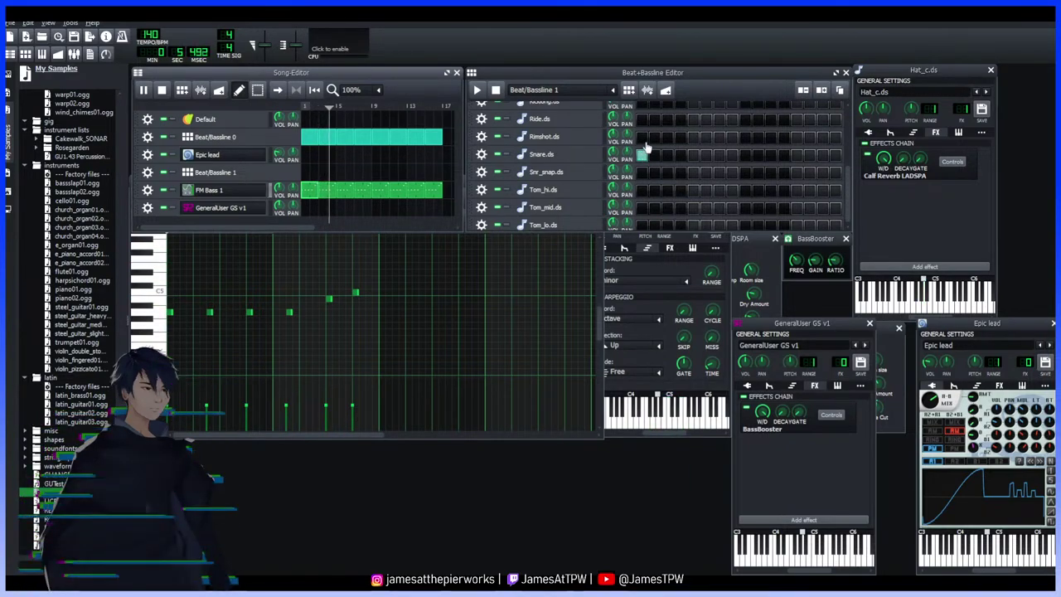
pyautogui.click(693, 155)
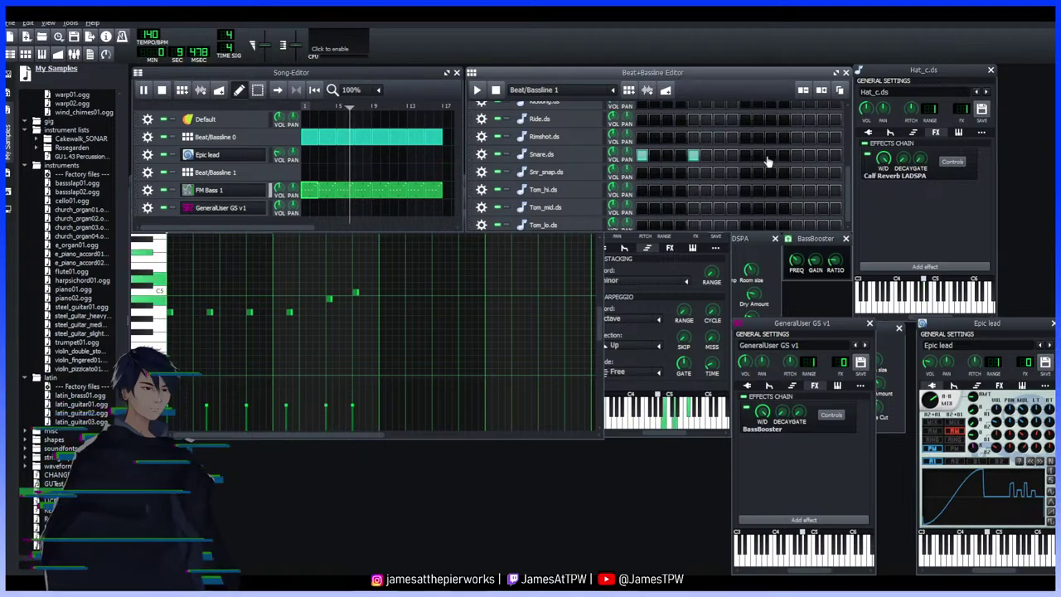
# Add Snare.ds hits on steps 9 and 13 of Beat/Bassline 1 and place the pattern in bar 1 of the song
pyautogui.click(745, 156)
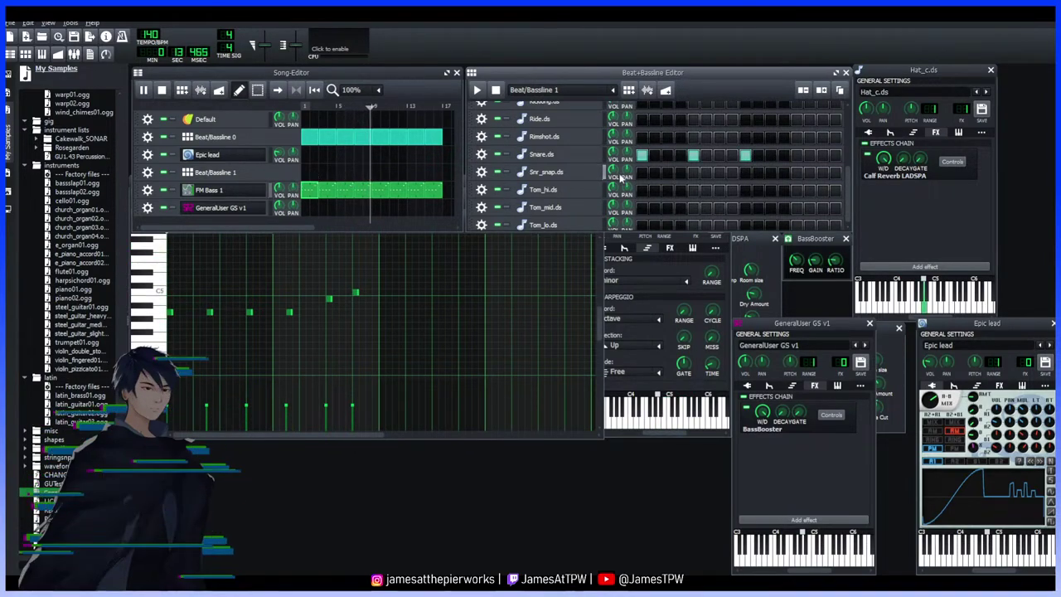
pyautogui.click(796, 154)
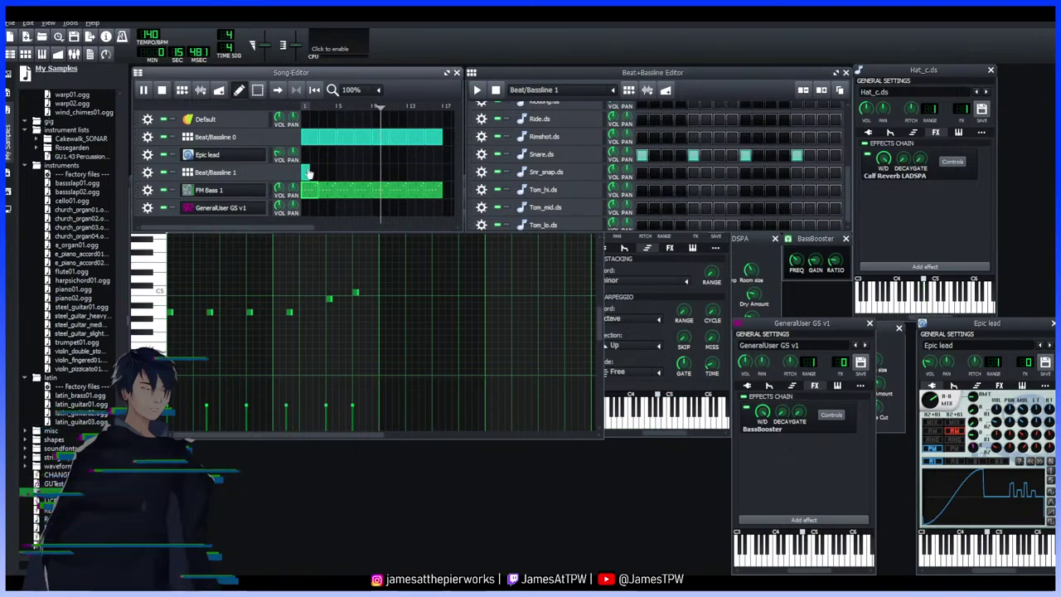
pyautogui.click(306, 171)
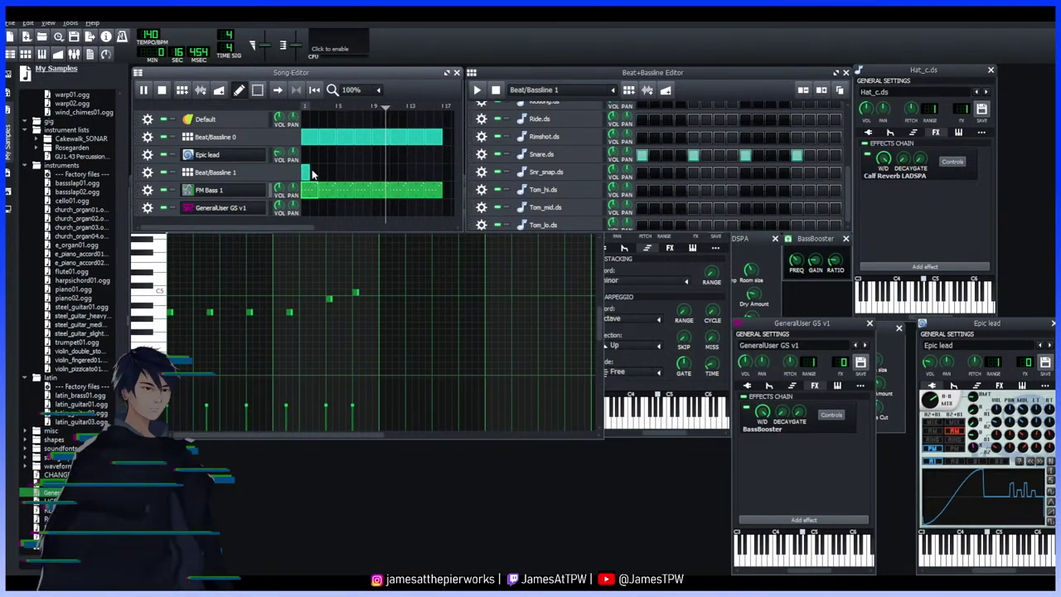
# Lengthen Beat/Bassline 1 to 32 steps and continue the Snare.ds hits on every fourth step from step 17, ending with playback stopped
pyautogui.click(820, 89)
pyautogui.click(742, 157)
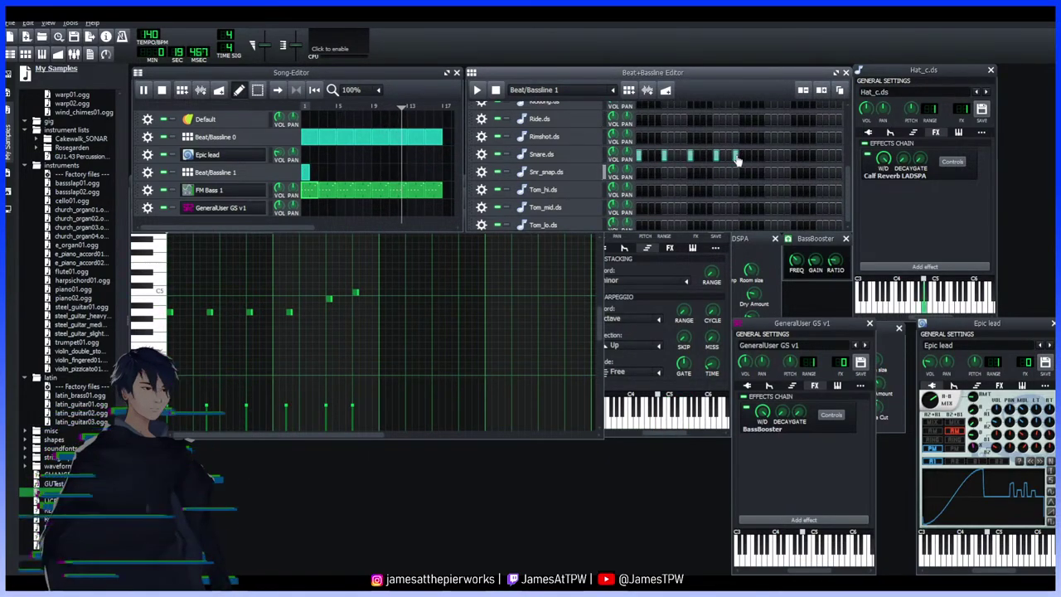
pyautogui.click(768, 156)
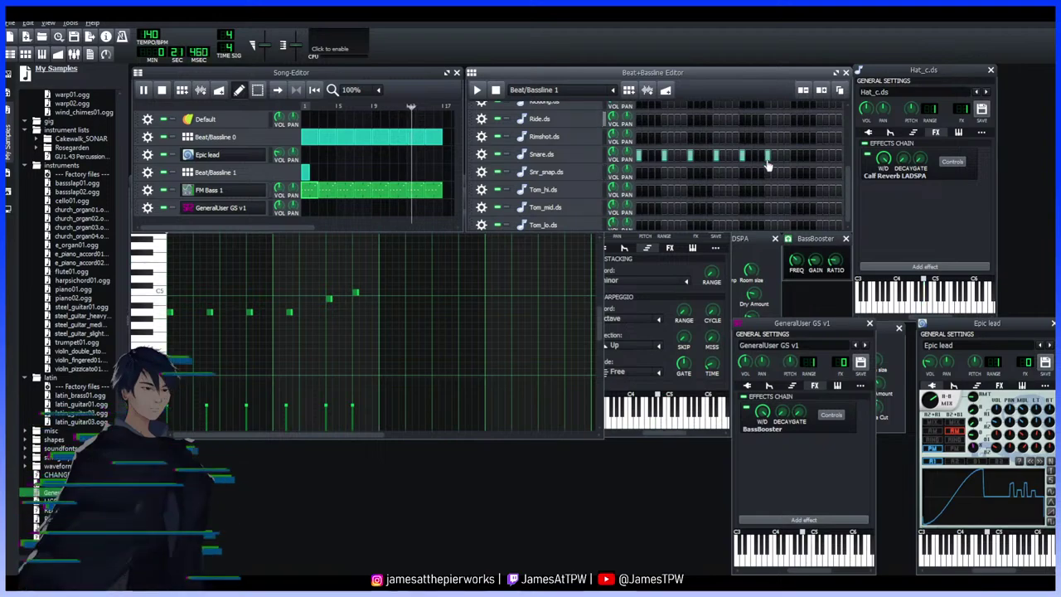
pyautogui.click(794, 156)
pyautogui.press('space')
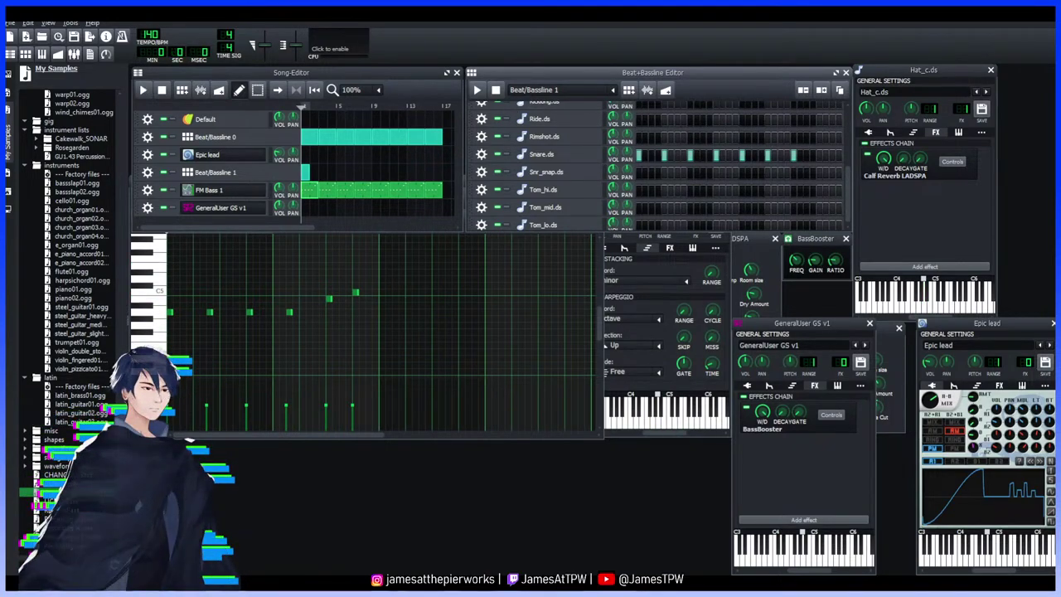
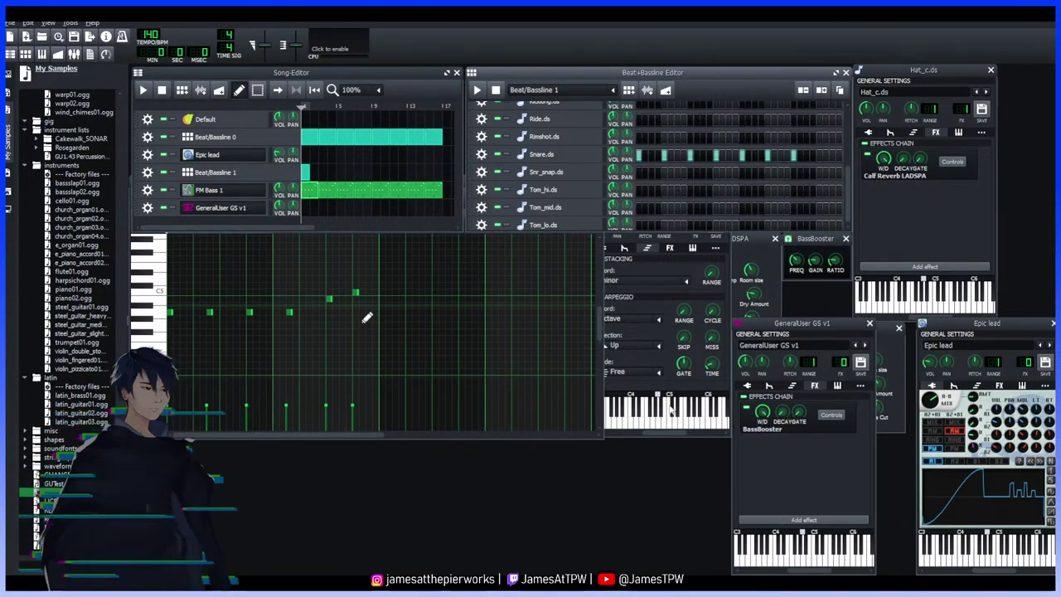
# Play the song and extend Beat/Bassline 1 through bar 16
pyautogui.click(143, 91)
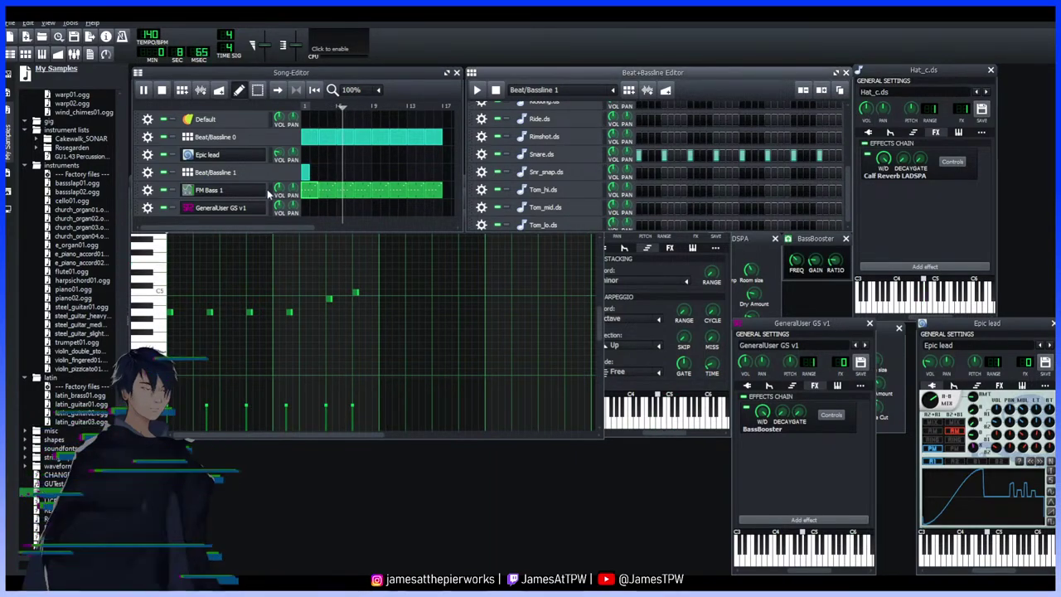
pyautogui.moveTo(306, 170); pyautogui.dragTo(442, 173)
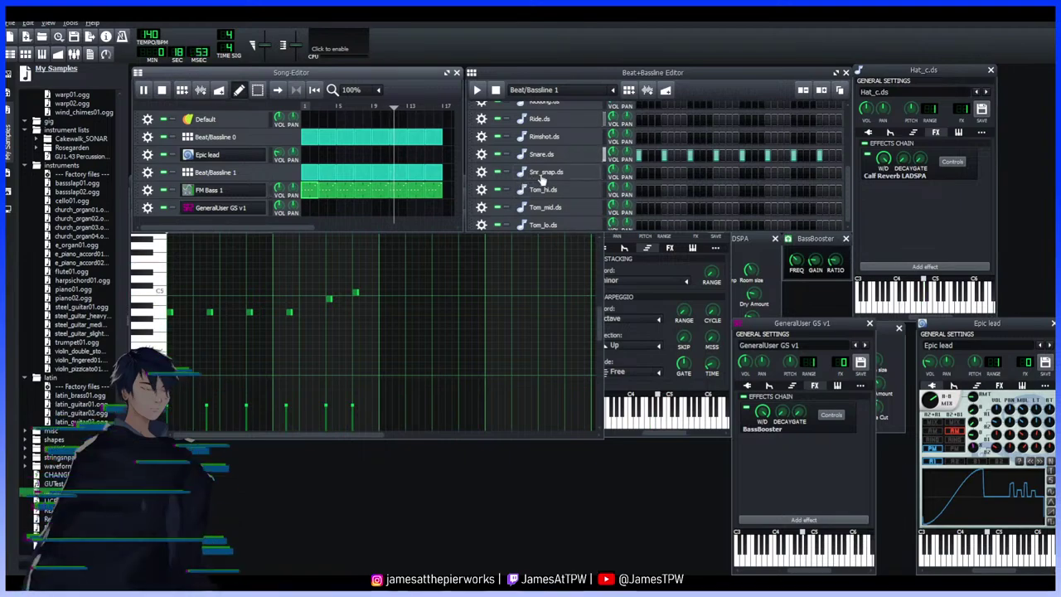
# Mute Snare.ds, try a Tom_hi.ds hit on step 1 of Beat/Bassline 1, and pause the song
pyautogui.click(496, 154)
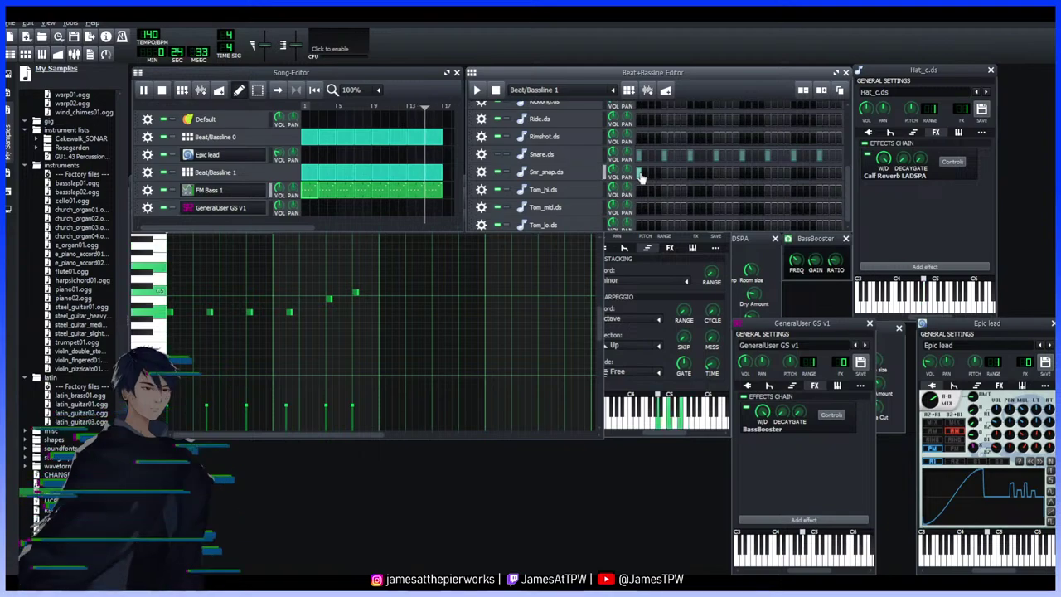
pyautogui.click(639, 190)
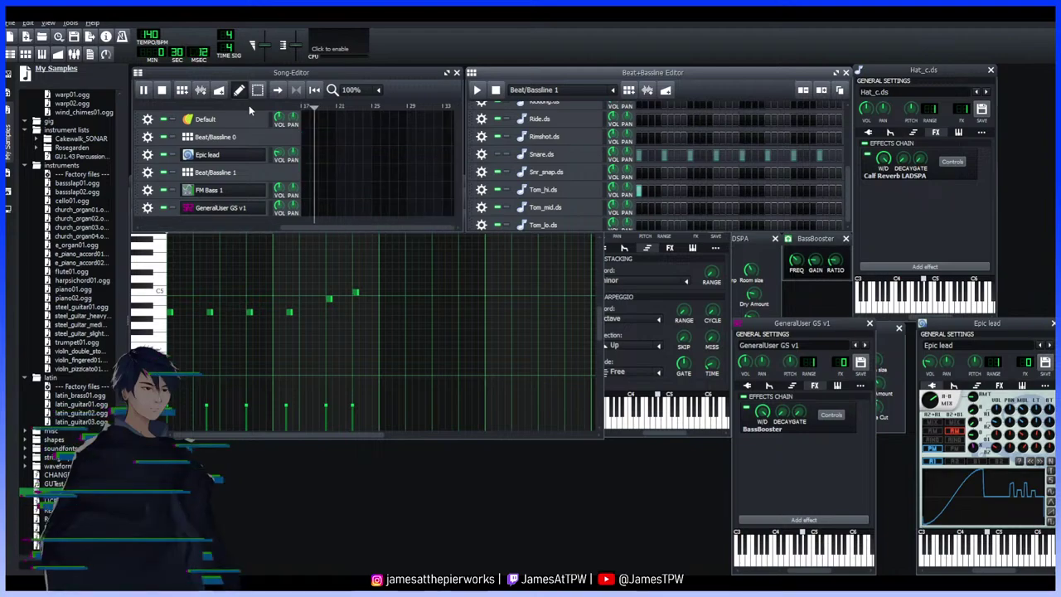
pyautogui.click(144, 90)
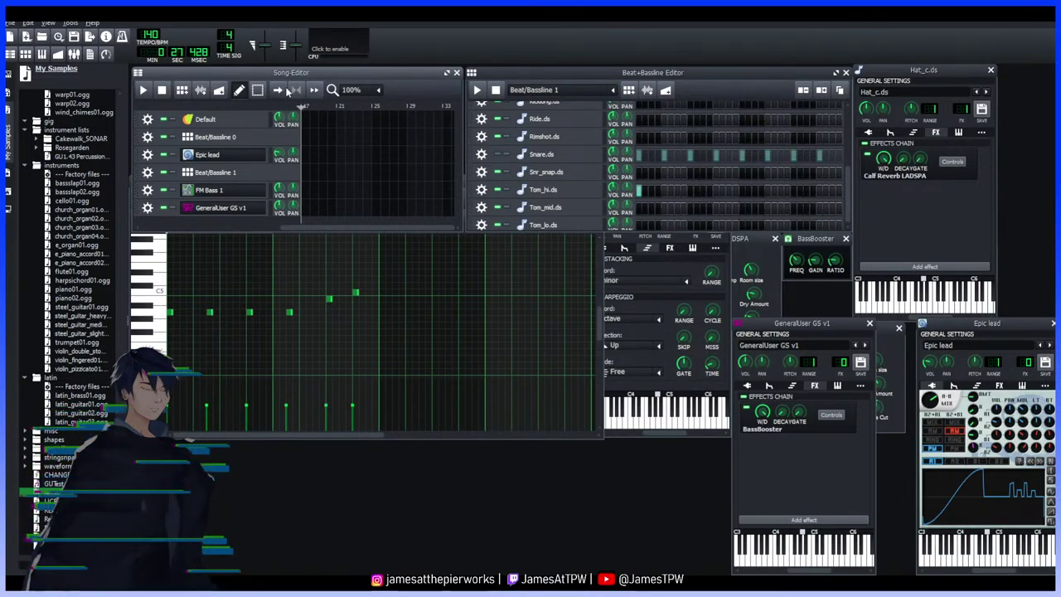
# Replay the song from the start and replace the Tom_hi.ds hit with a Tom_mid.ds hit on step 5 of Beat/Bassline 1
pyautogui.moveTo(337, 234); pyautogui.dragTo(199, 229)
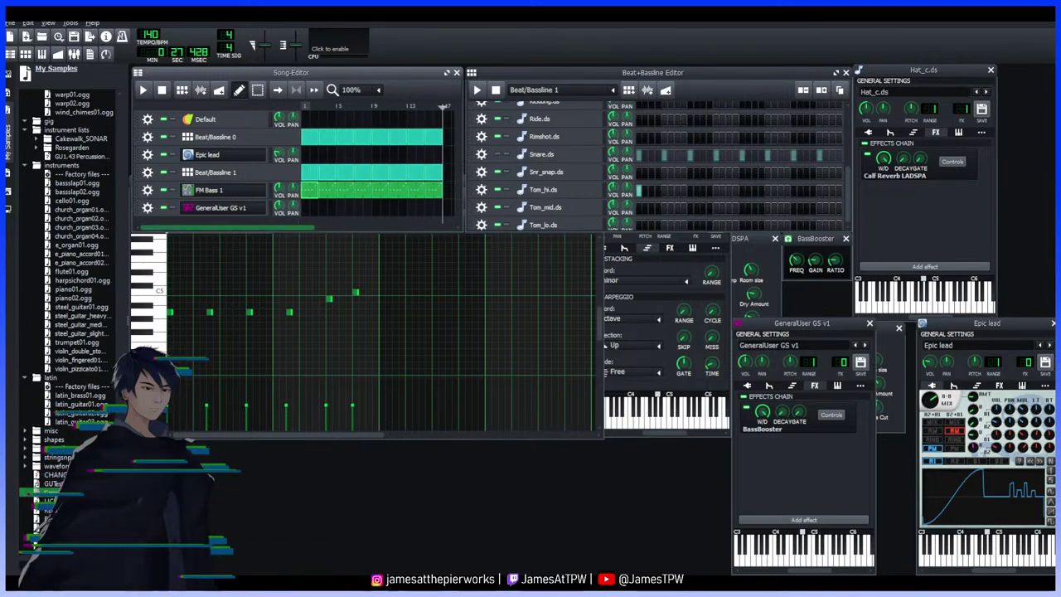
pyautogui.moveTo(344, 109); pyautogui.dragTo(245, 105)
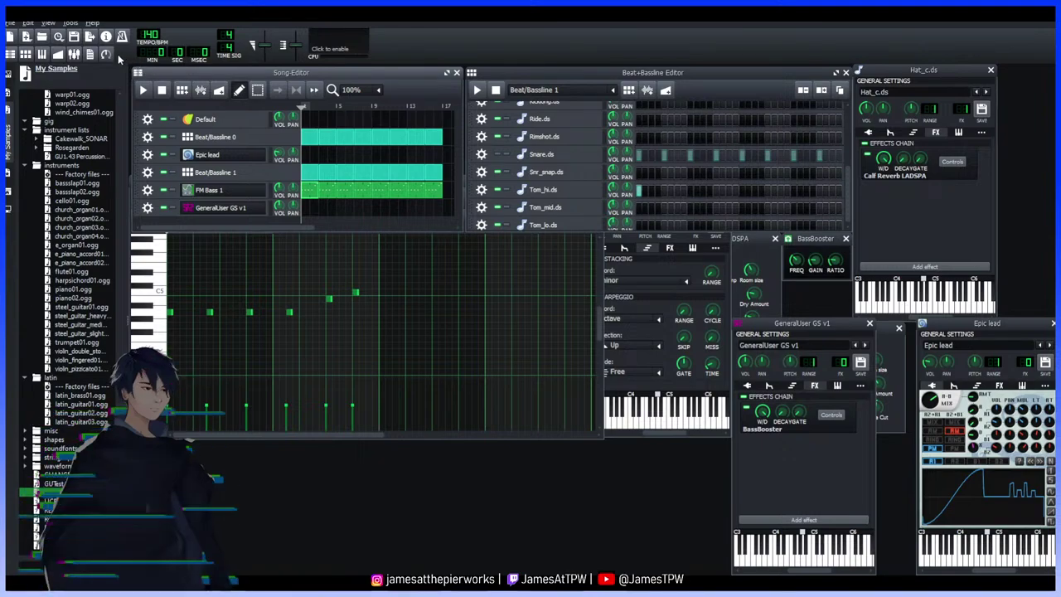
pyautogui.click(145, 90)
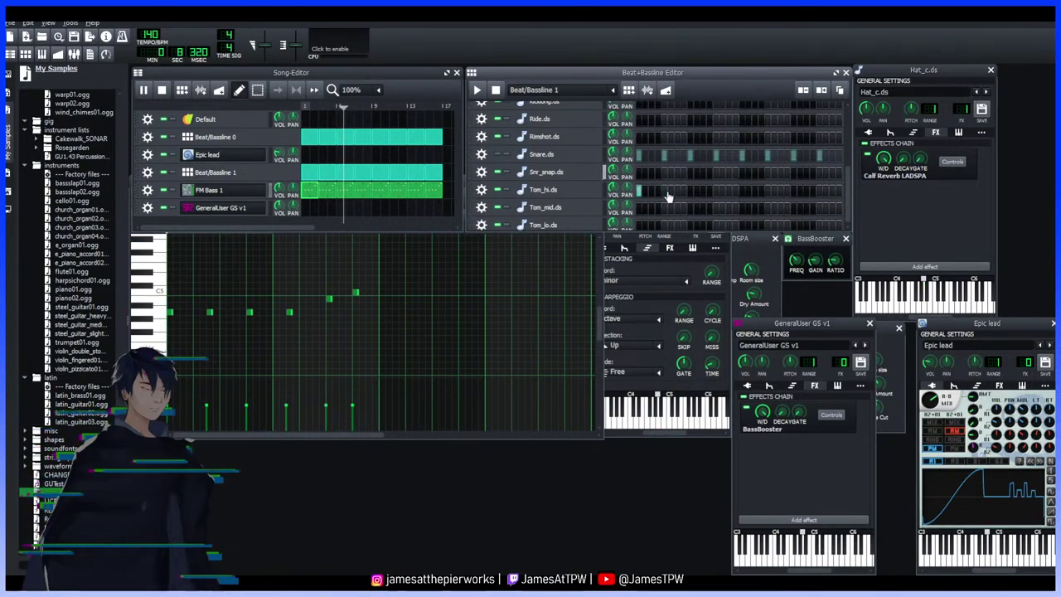
pyautogui.scroll(-1, 653, 218)
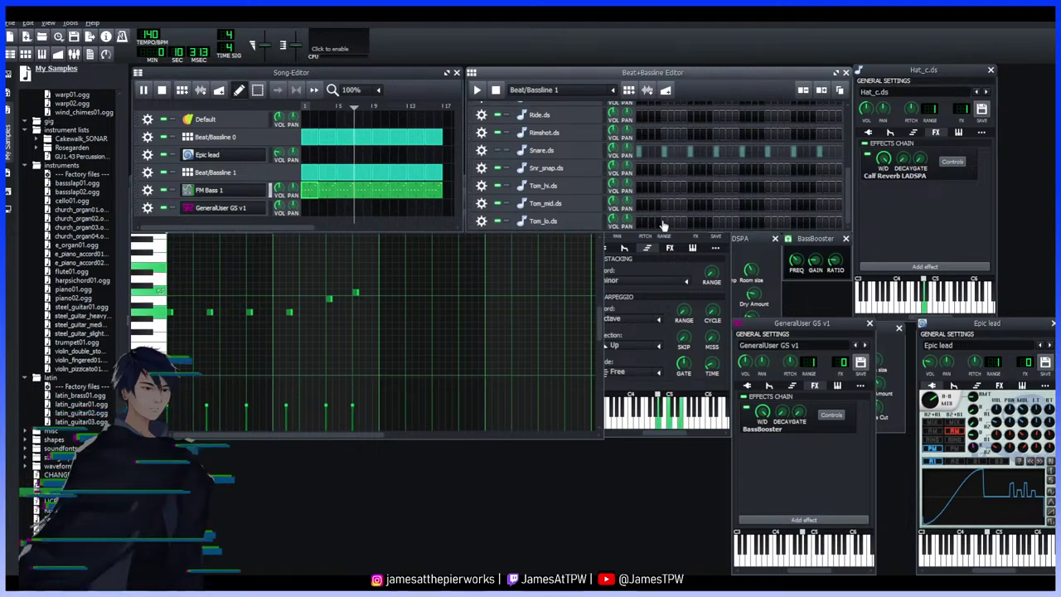
pyautogui.click(664, 223)
pyautogui.click(663, 204)
# Try Ride.ds hits on steps 1, 9 and 17 of Beat/Bassline 1 while the song plays
pyautogui.click(660, 117)
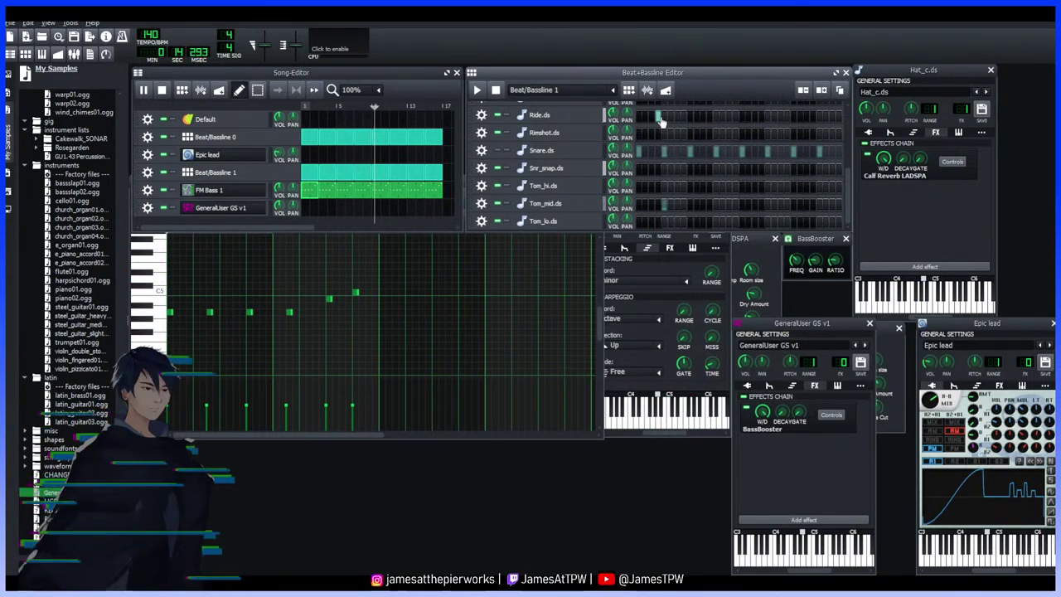
pyautogui.click(690, 116)
pyautogui.click(745, 117)
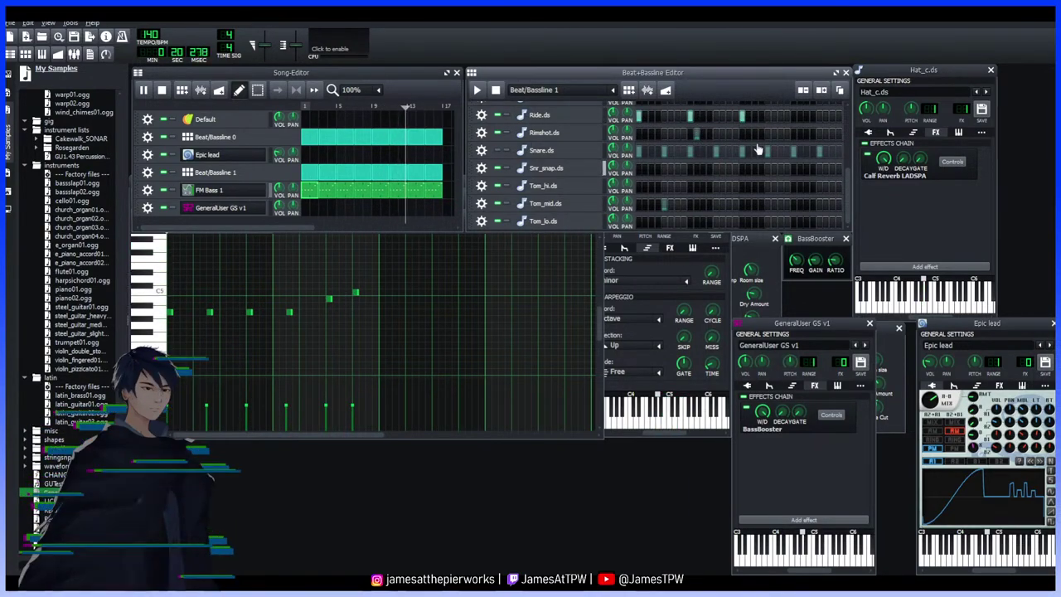
# Replace the Ride.ds hits in Beat/Bassline 1 with Hat_o.ds hits on steps 1 and 9 and replay the song from the start
pyautogui.moveTo(844, 193); pyautogui.dragTo(837, 153)
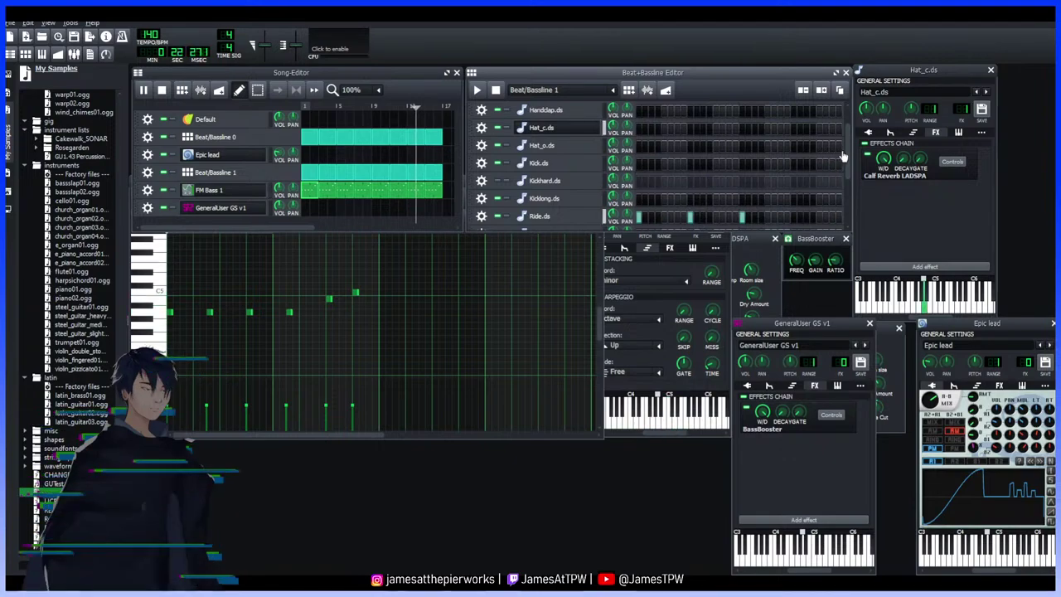
pyautogui.scroll(-1, 845, 152)
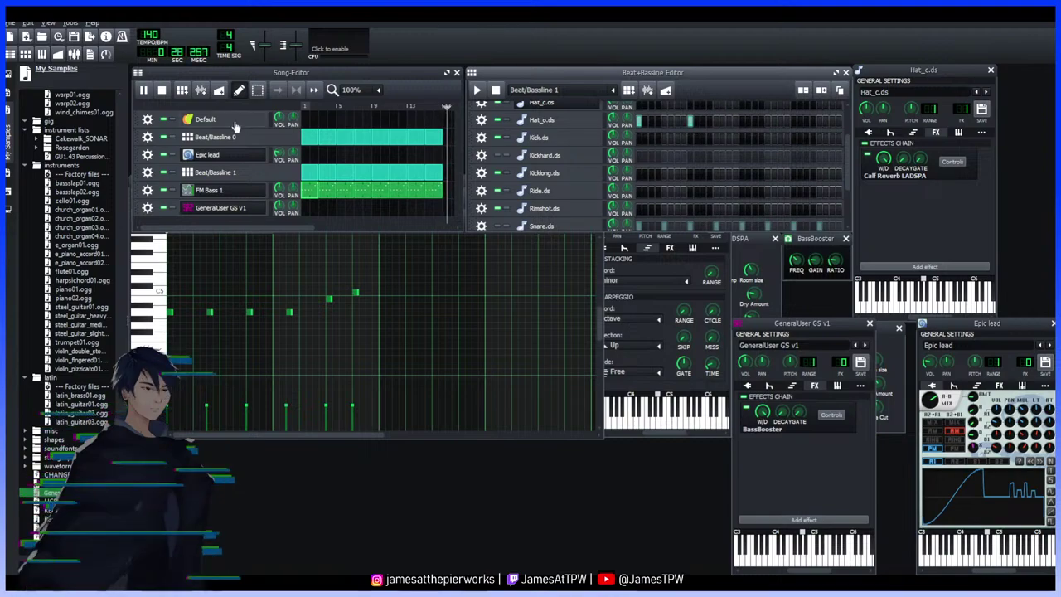
pyautogui.click(304, 108)
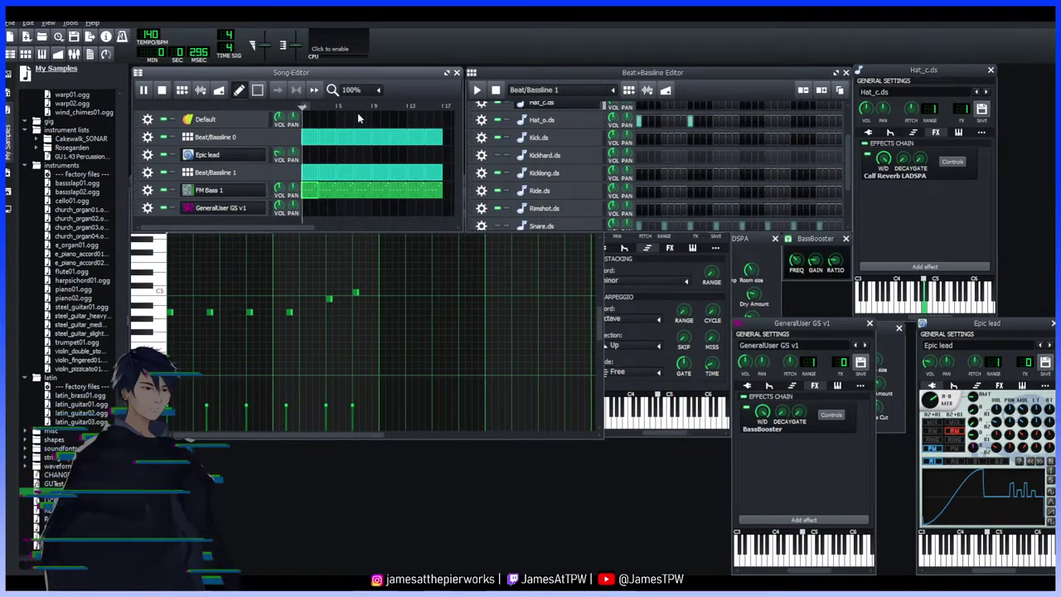
pyautogui.click(717, 122)
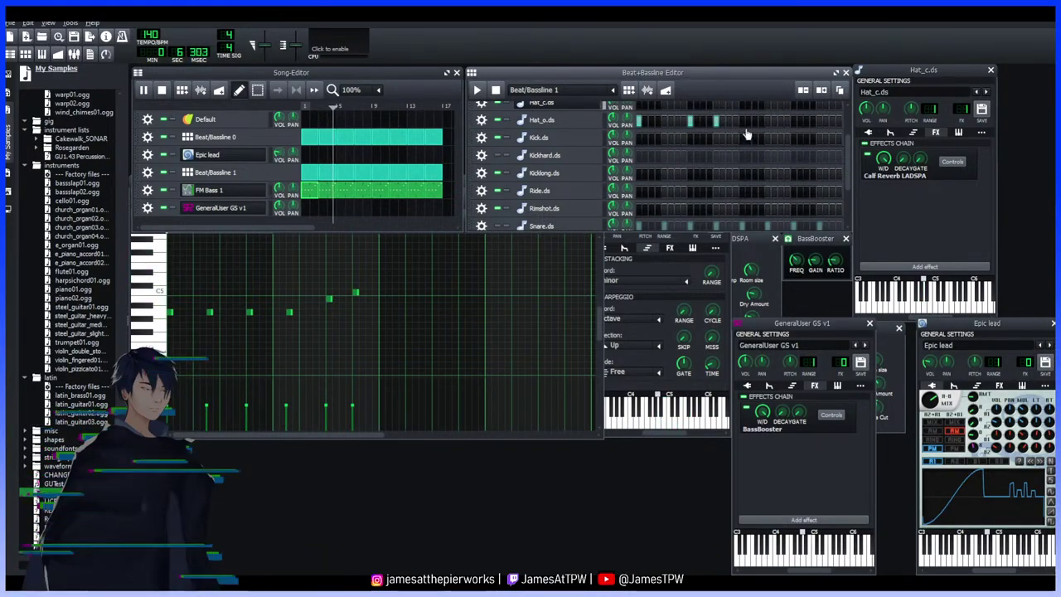
pyautogui.click(718, 122)
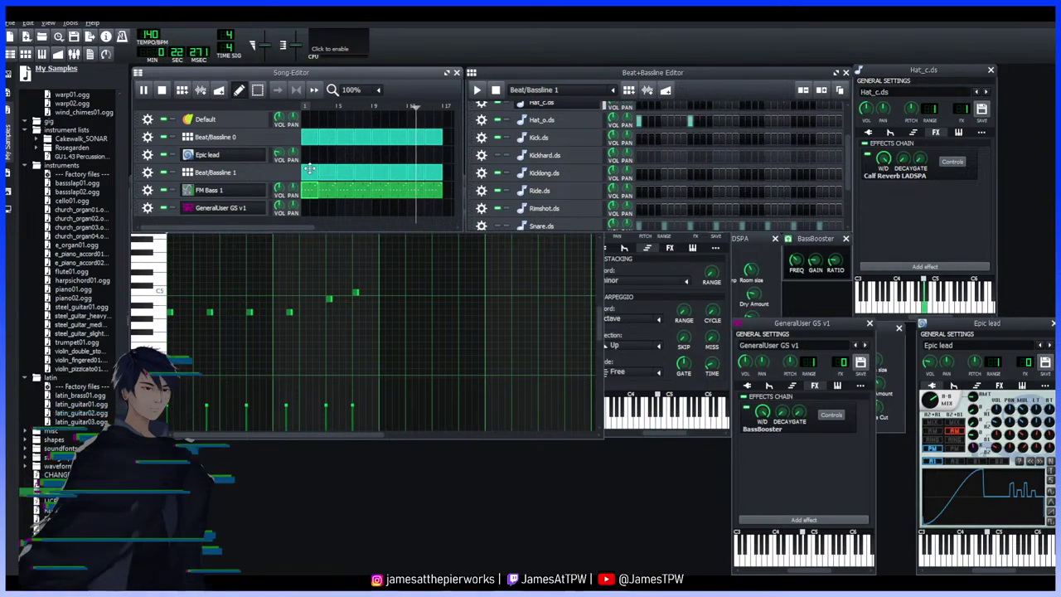
# Clear Beat/Bassline 1 from the first eight bars so it starts at bar 9, and listen to the arrangement
pyautogui.moveTo(314, 171); pyautogui.dragTo(356, 173)
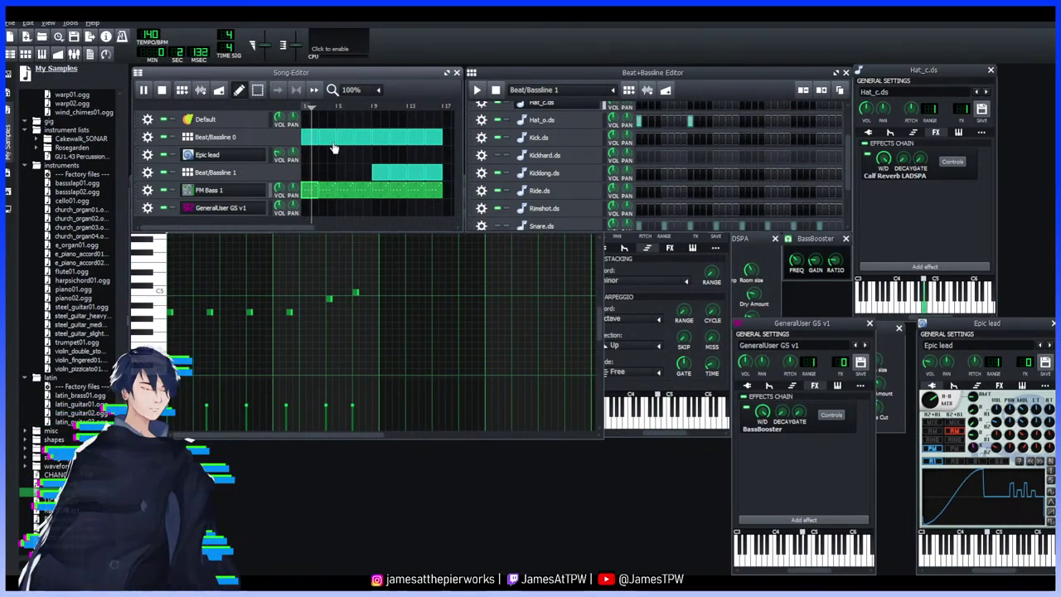
pyautogui.moveTo(322, 107); pyautogui.dragTo(366, 108)
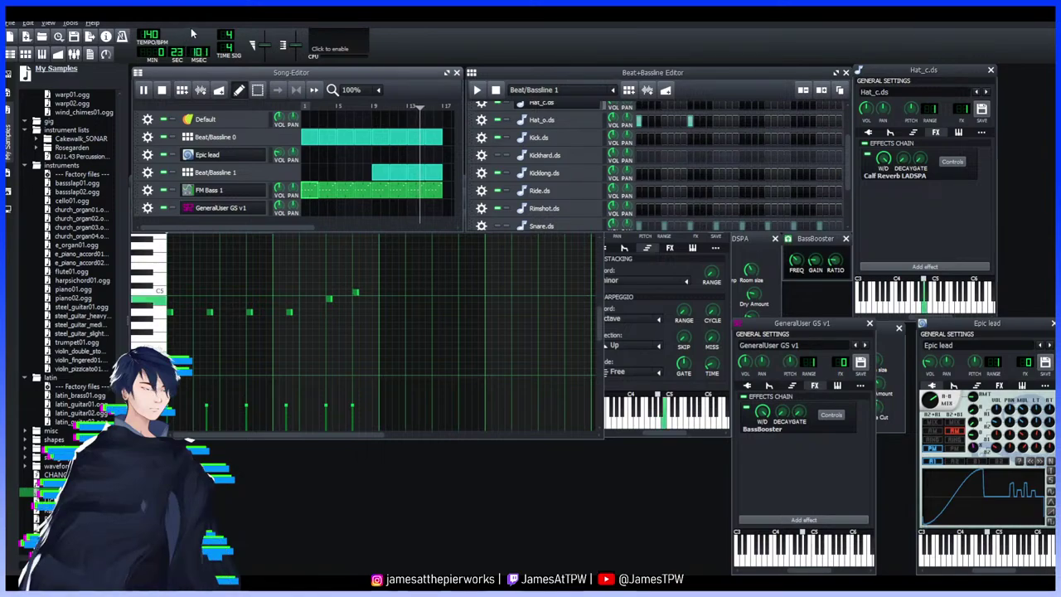
pyautogui.click(146, 91)
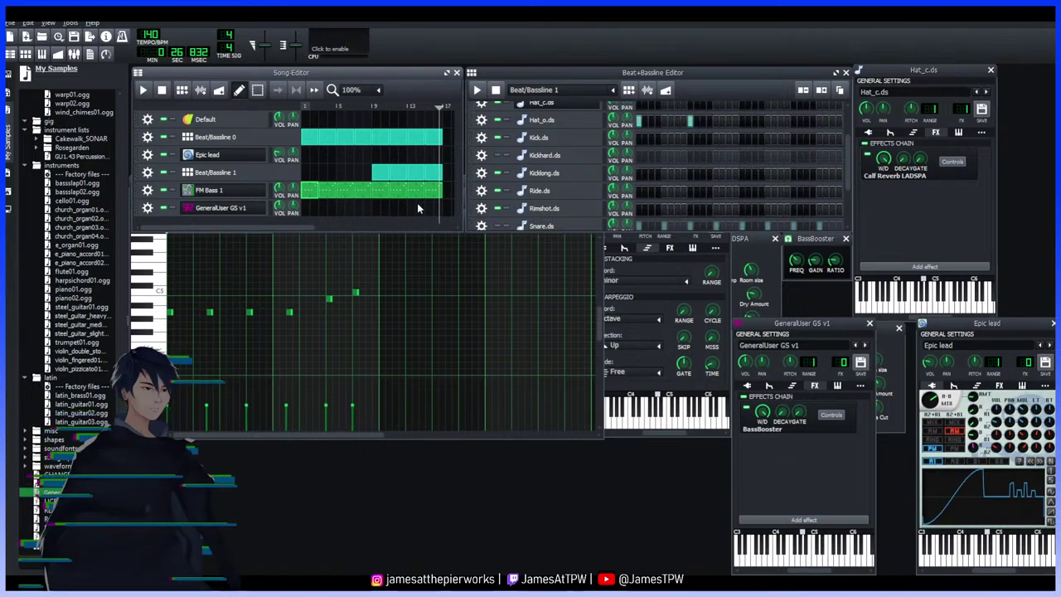
# Extend Beat/Bassline 0 through bar 24 of the song
pyautogui.click(442, 111)
pyautogui.moveTo(441, 111); pyautogui.dragTo(444, 114)
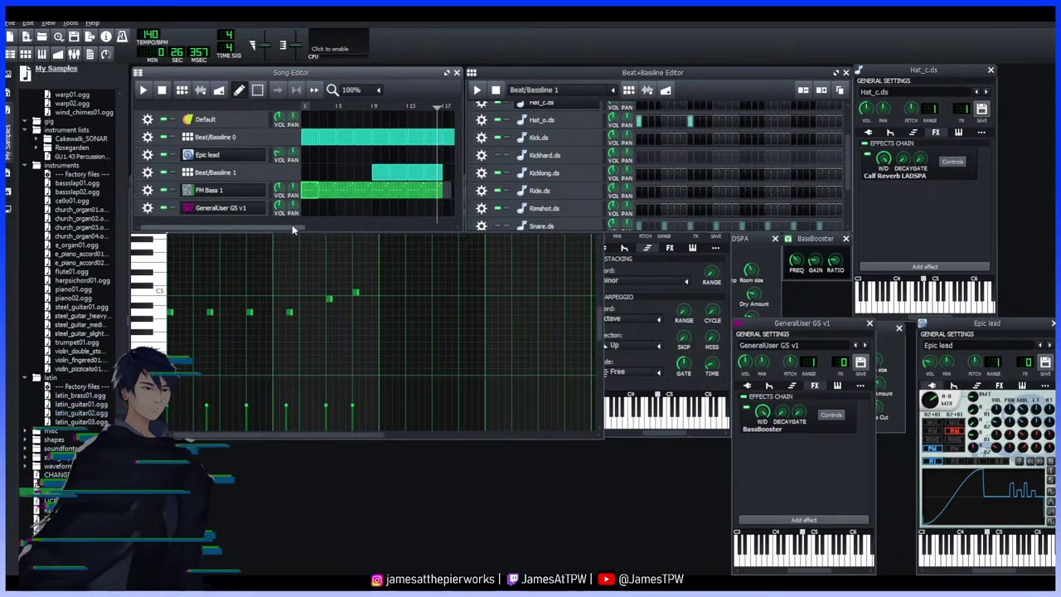
pyautogui.moveTo(300, 226); pyautogui.dragTo(366, 226)
pyautogui.moveTo(409, 139); pyautogui.dragTo(420, 139)
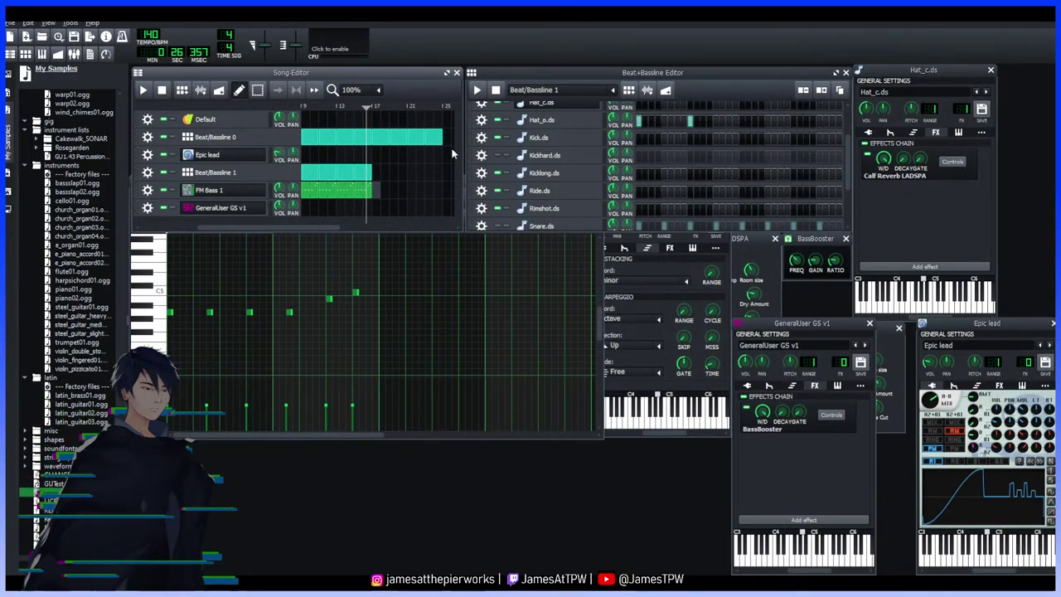
# Extend Beat/Bassline 1 and FM Bass 1 through bar 24 and play the song from about bar 13
pyautogui.moveTo(293, 226); pyautogui.dragTo(236, 226)
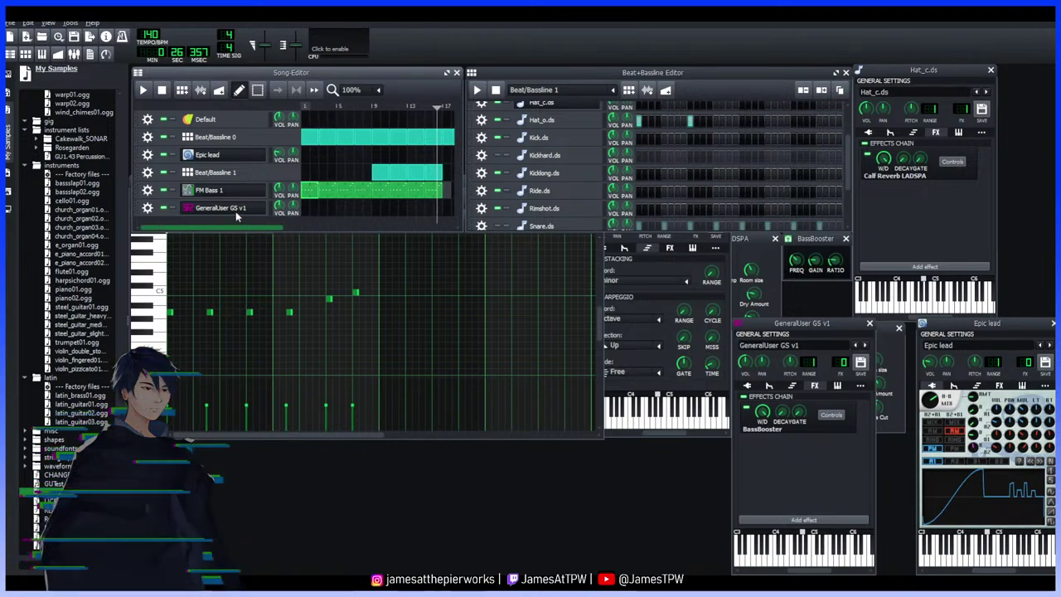
pyautogui.moveTo(250, 229); pyautogui.dragTo(332, 222)
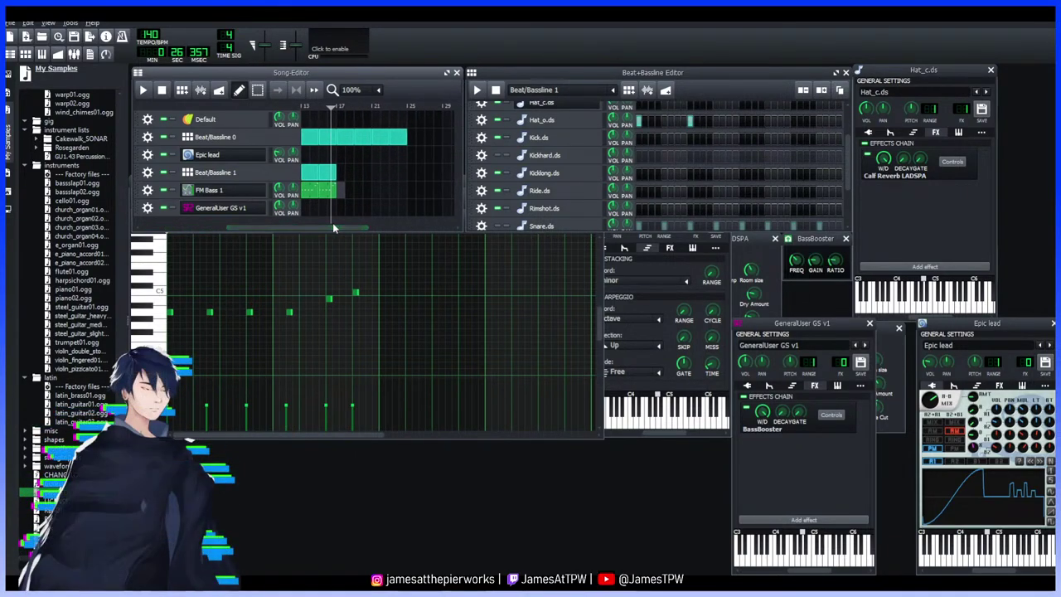
pyautogui.moveTo(342, 176); pyautogui.dragTo(406, 171)
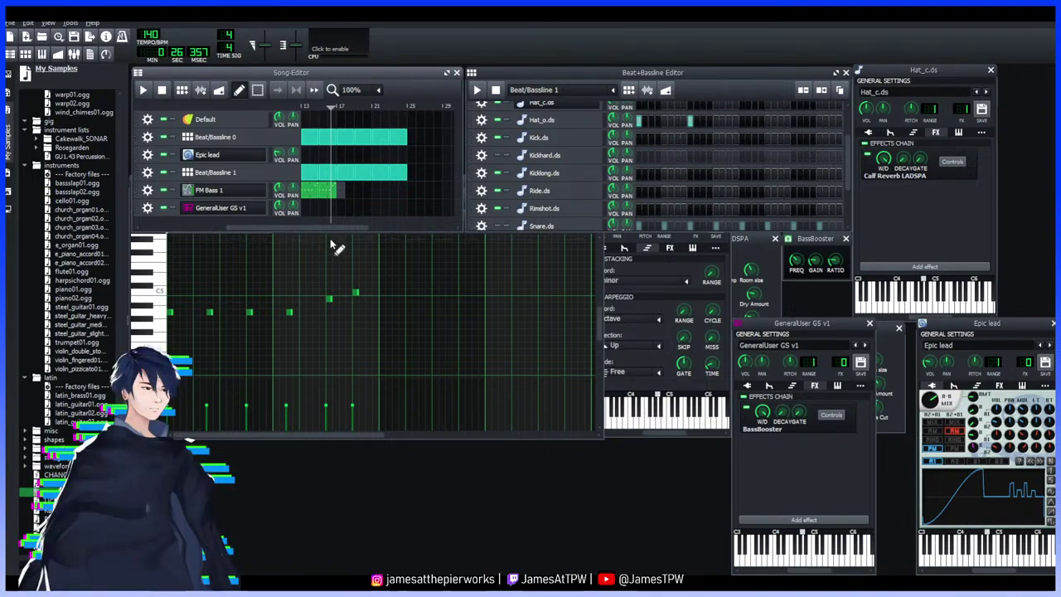
pyautogui.moveTo(353, 239); pyautogui.dragTo(357, 193)
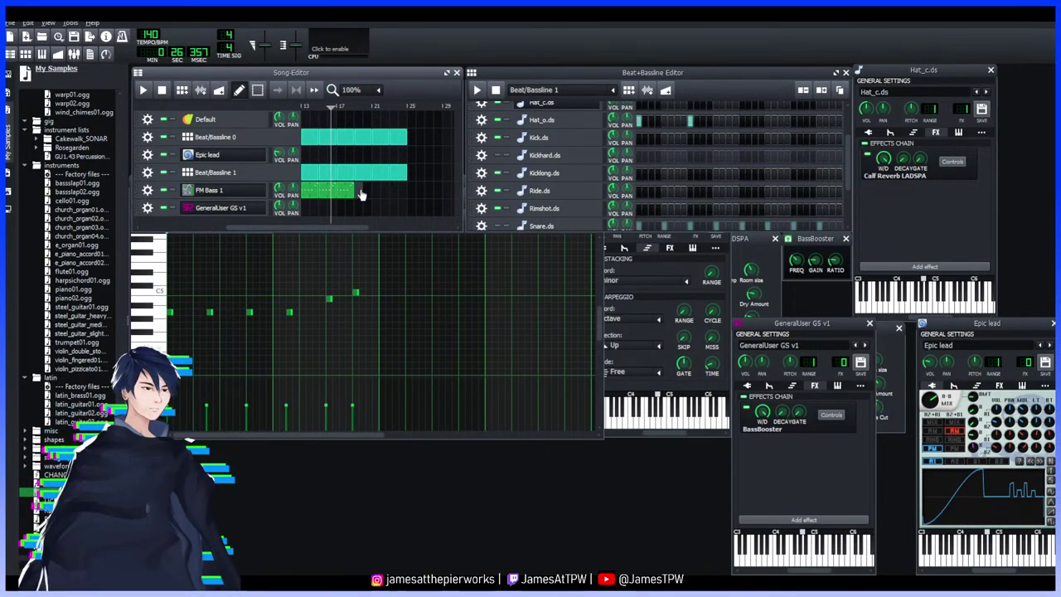
pyautogui.moveTo(355, 191); pyautogui.dragTo(389, 193)
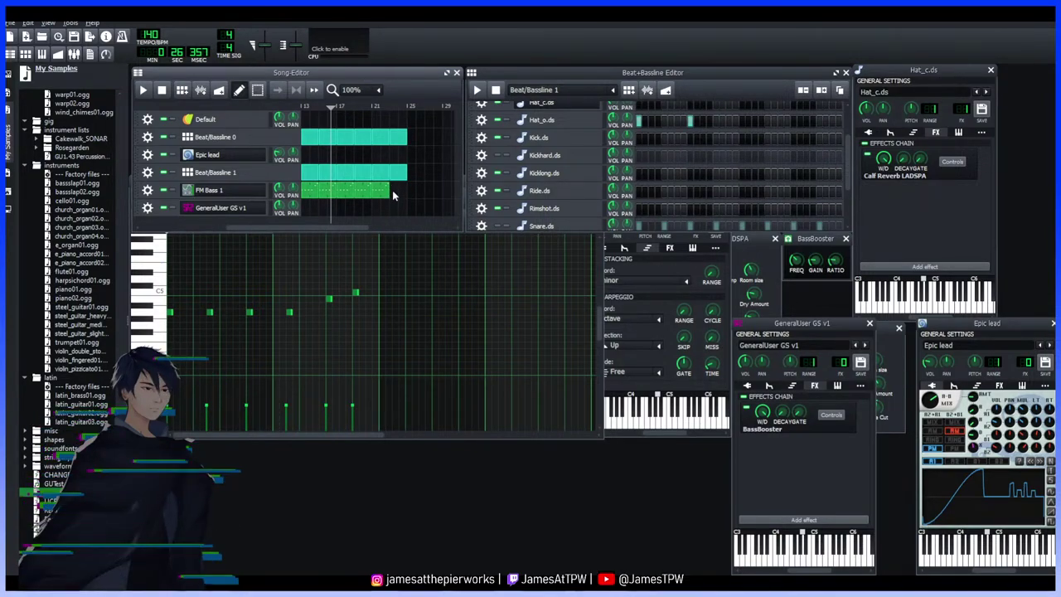
pyautogui.moveTo(390, 191); pyautogui.dragTo(407, 191)
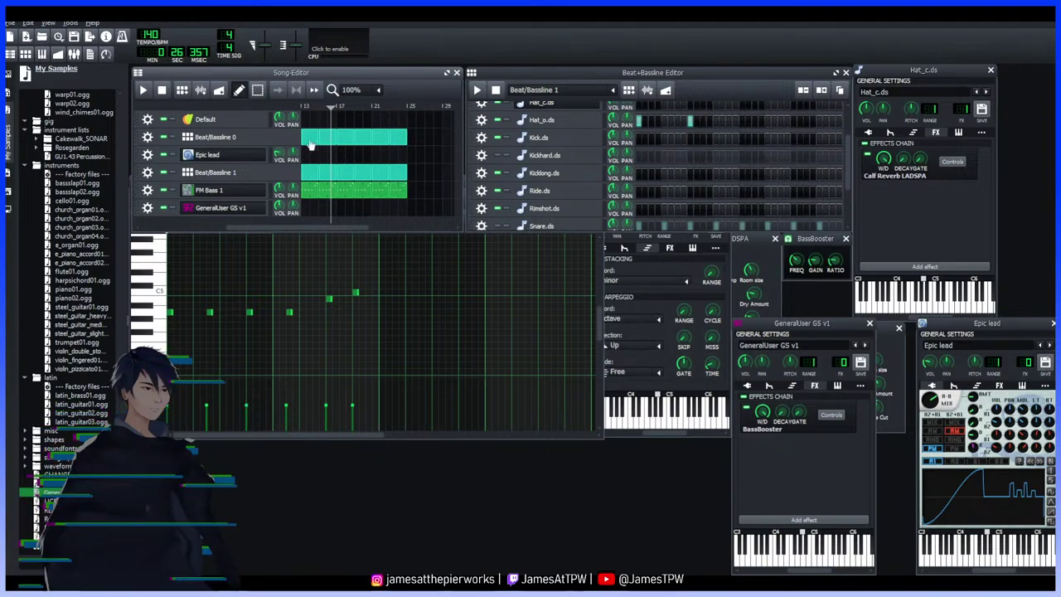
pyautogui.moveTo(331, 108); pyautogui.dragTo(249, 104)
pyautogui.click(142, 89)
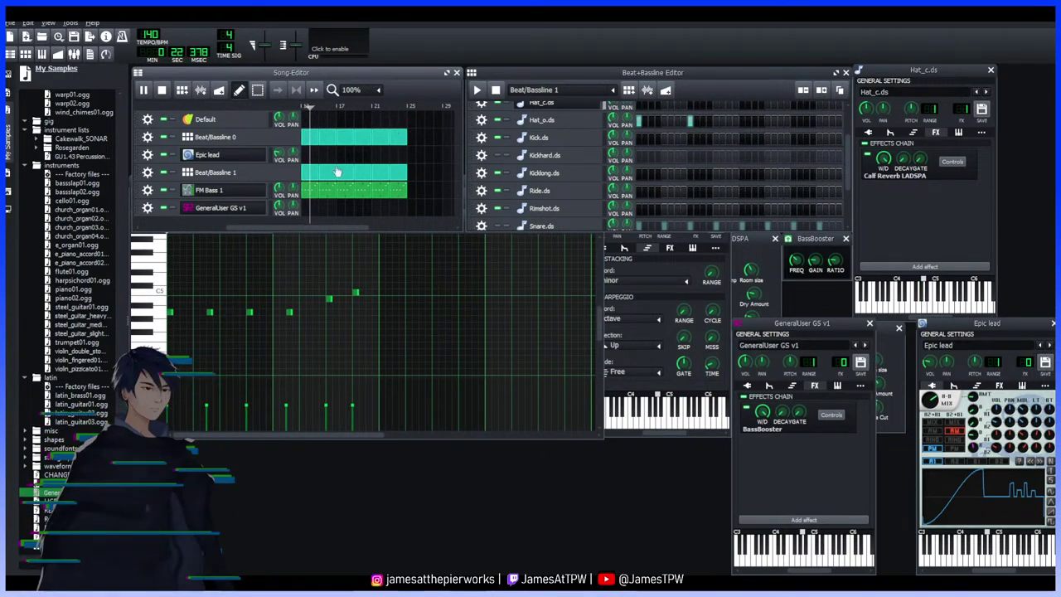
# Move the song's playback position to bar 17 and stop playback
pyautogui.moveTo(336, 228); pyautogui.dragTo(248, 229)
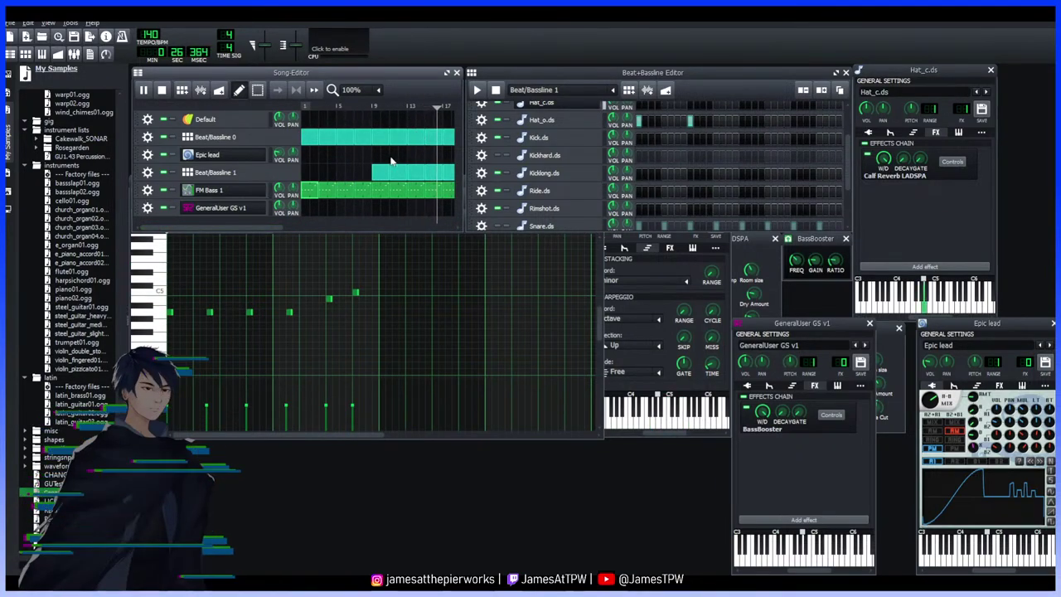
pyautogui.click(399, 109)
pyautogui.moveTo(399, 114); pyautogui.dragTo(446, 116)
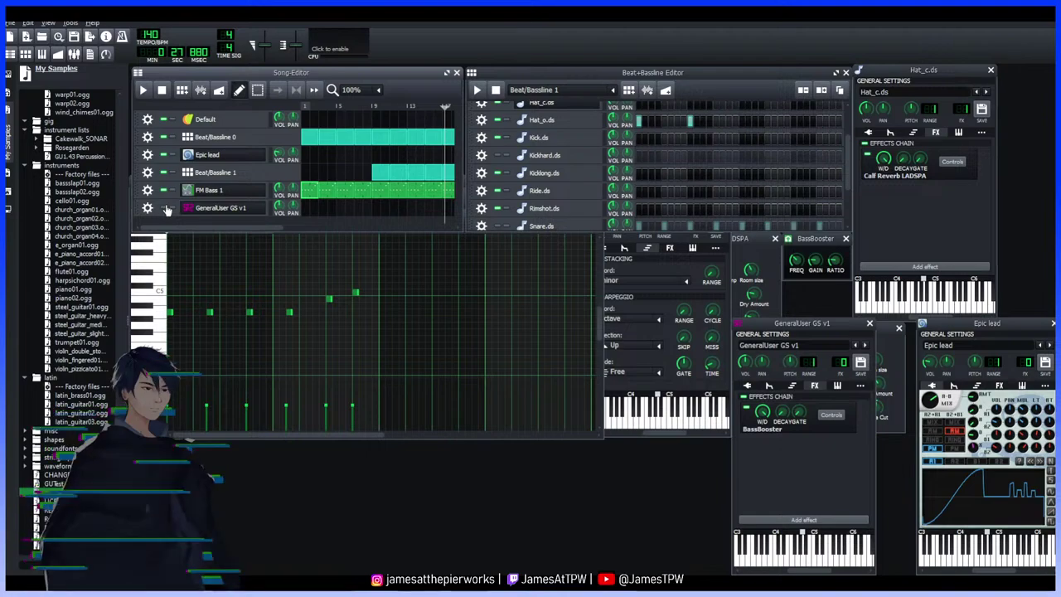
# Set the GeneralUser GS v1 track to the Overdrive Guitar patch and check its effects chain and arpeggio settings
pyautogui.click(209, 209)
pyautogui.click(210, 211)
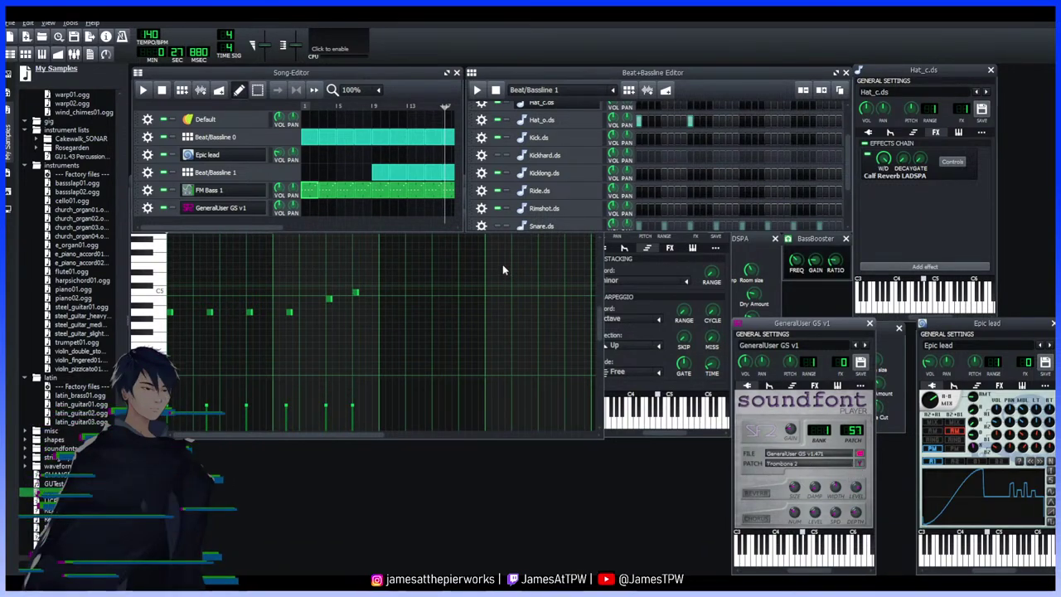
pyautogui.scroll(8, 865, 469)
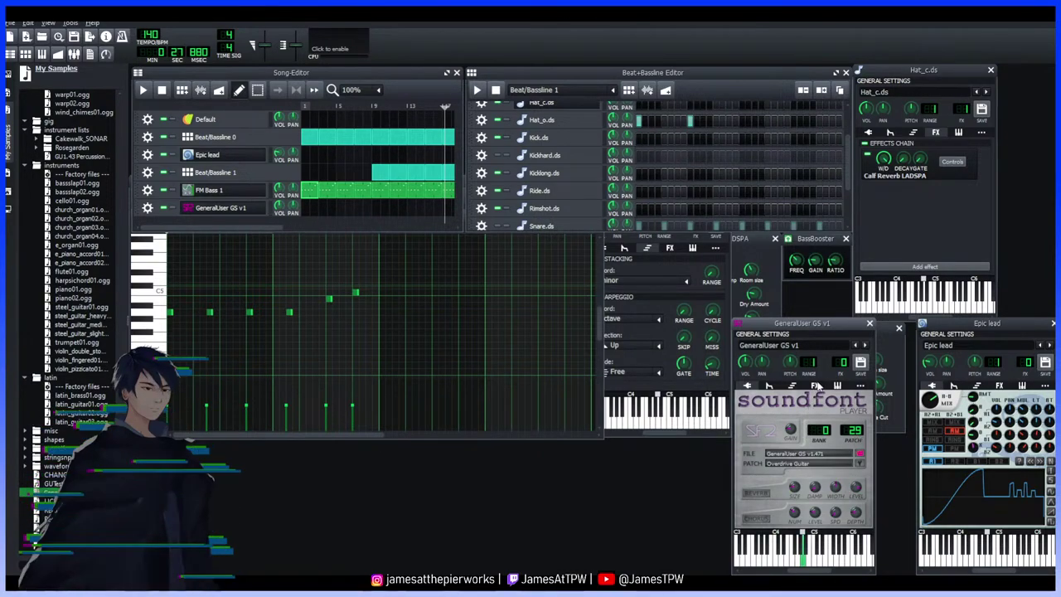
pyautogui.click(816, 386)
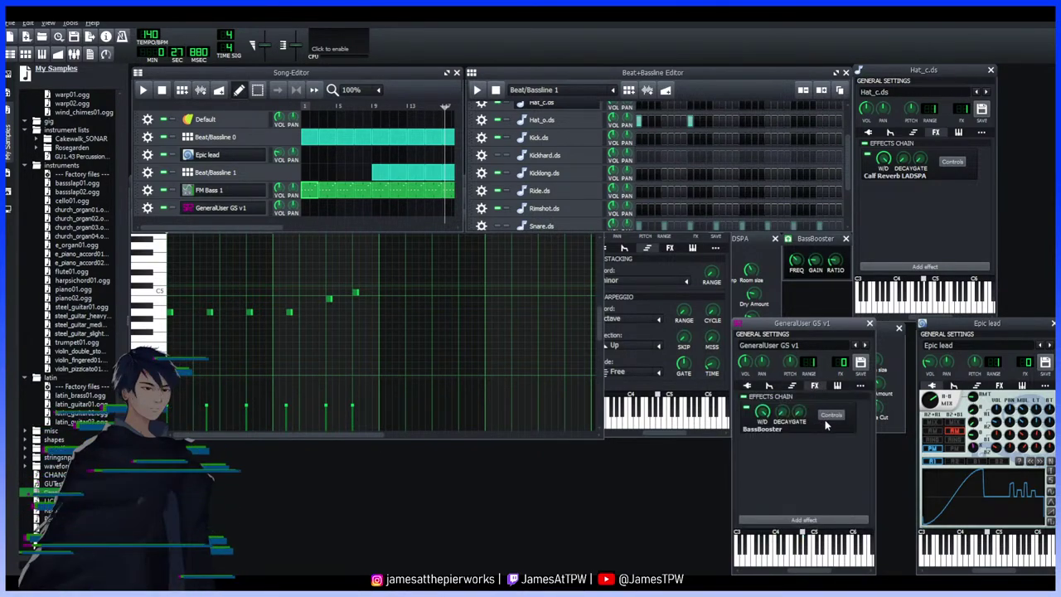
pyautogui.click(791, 387)
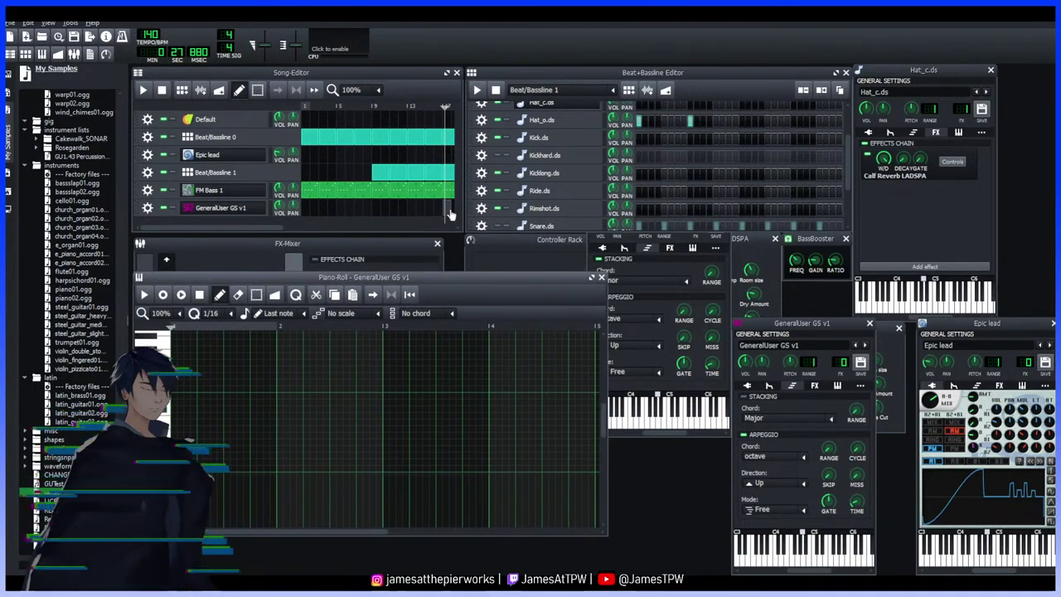
# Place an A4 note at the start of the GeneralUser GS v1 pattern at bar 17 and lengthen it to two bars
pyautogui.click(199, 403)
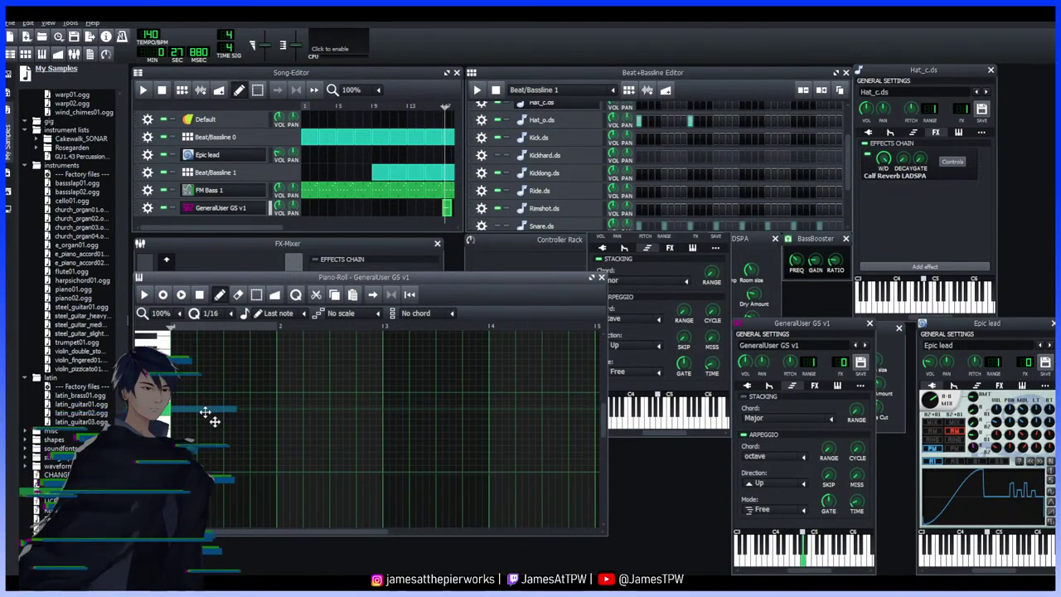
pyautogui.press('space')
pyautogui.press('space')
pyautogui.moveTo(237, 417); pyautogui.dragTo(391, 433)
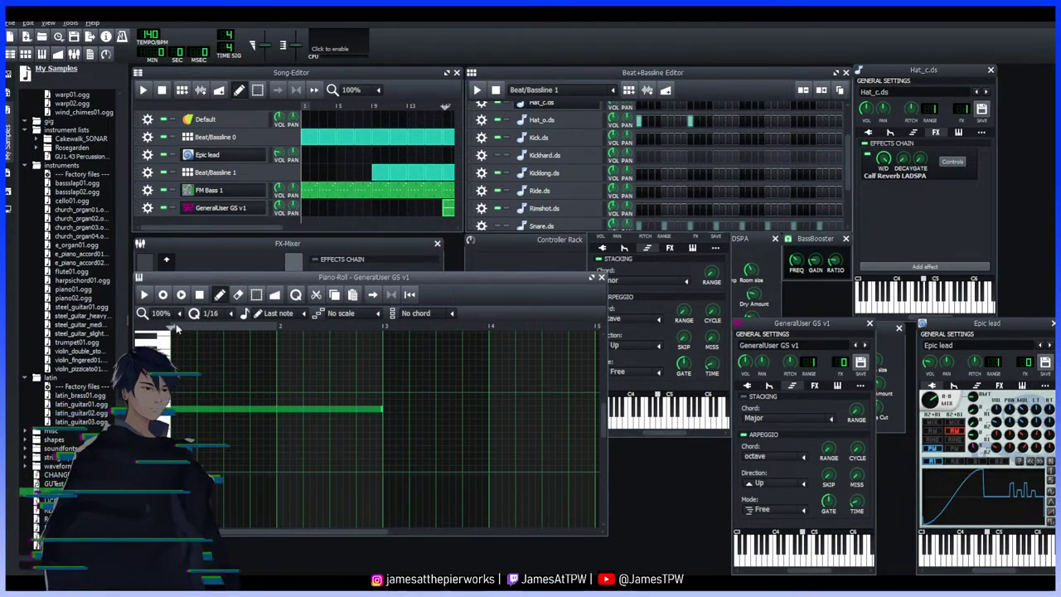
# Play the guitar pattern, turn off the track's octave arpeggio and return to its soundfont settings
pyautogui.press('space')
pyautogui.press('space')
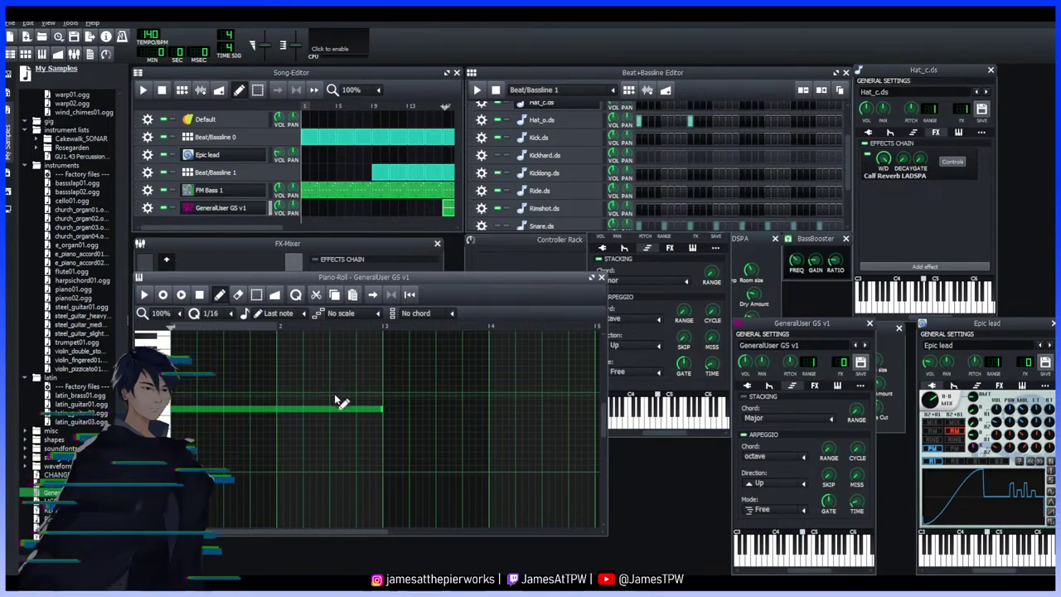
pyautogui.click(744, 437)
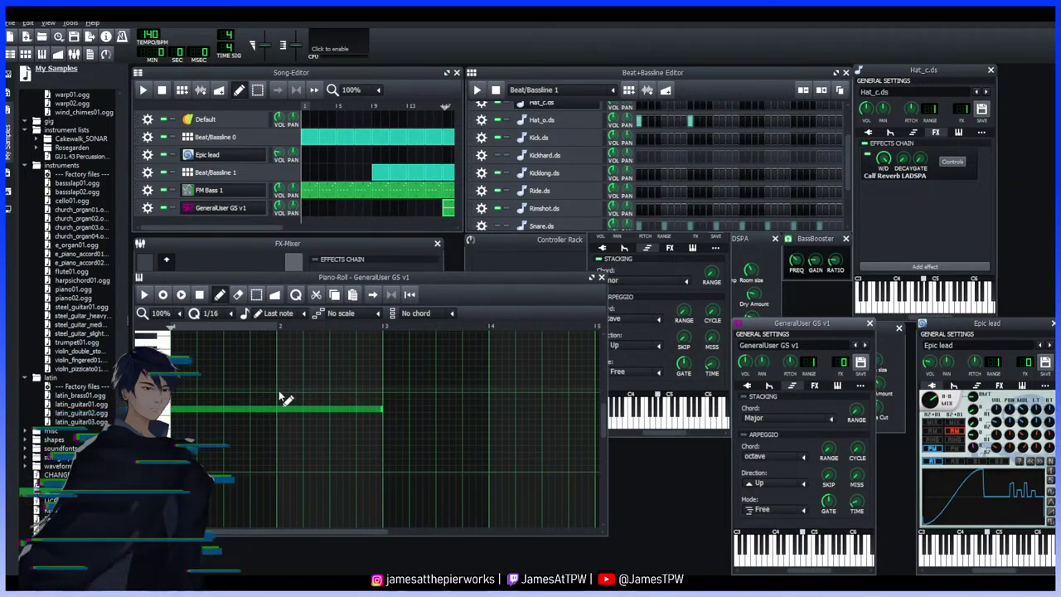
pyautogui.click(749, 386)
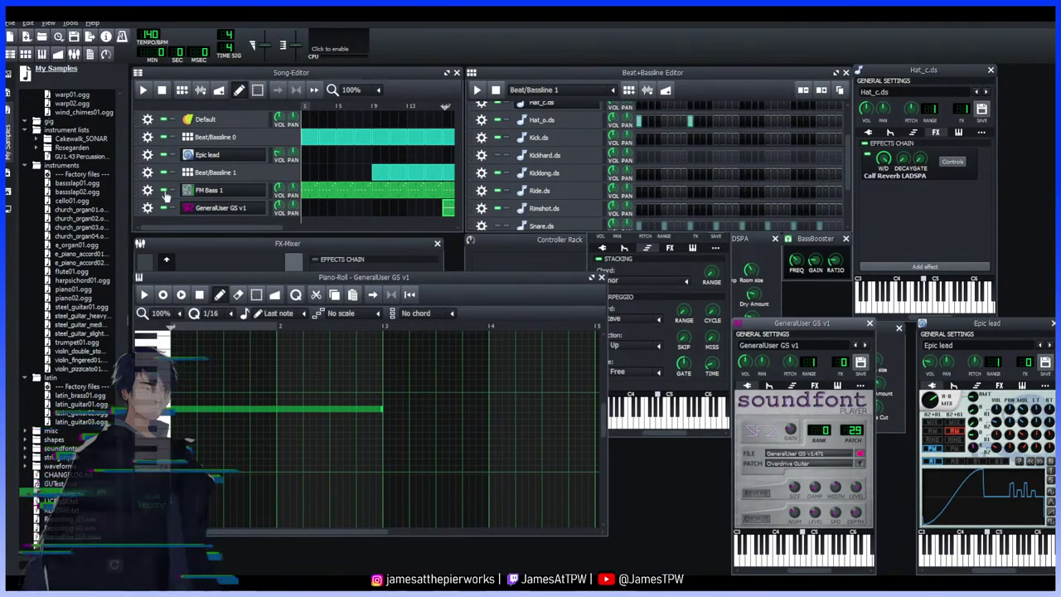
# Clone the GeneralUser GS v1 track and open the copy's instrument window
pyautogui.click(188, 210)
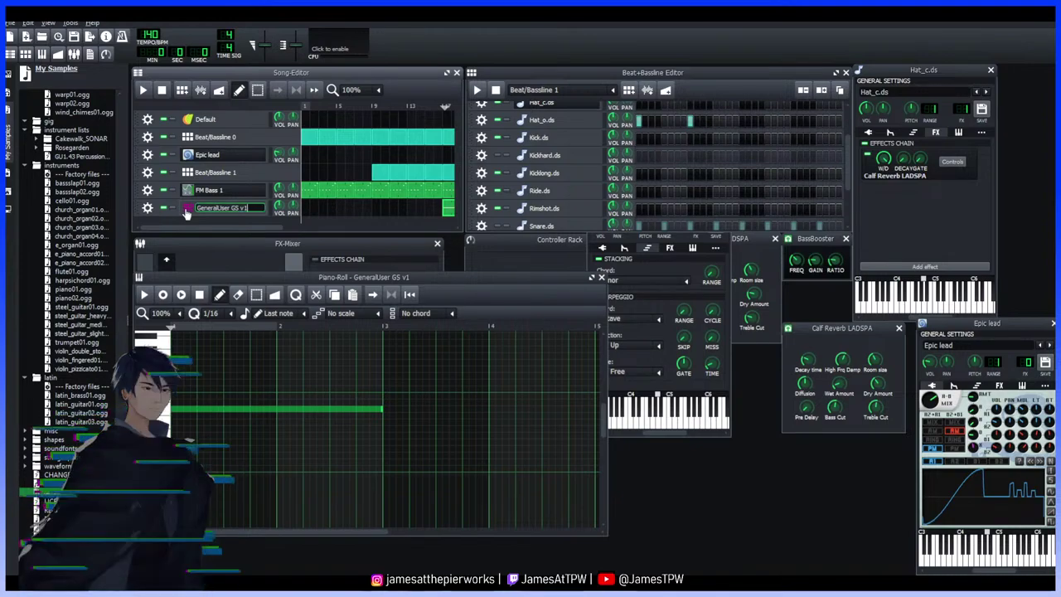
pyautogui.click(175, 216)
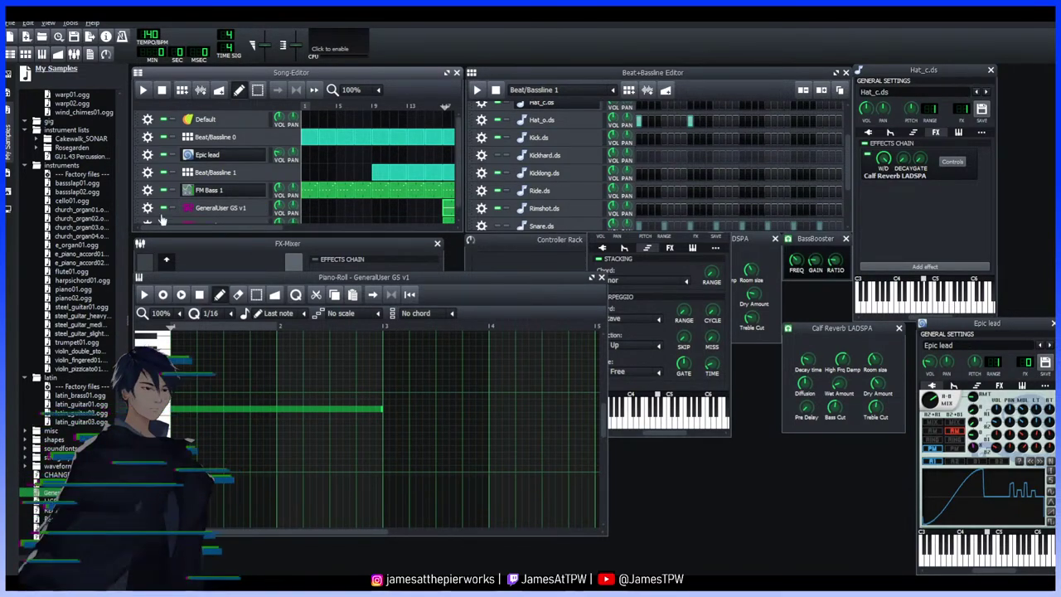
pyautogui.scroll(-1, 194, 215)
pyautogui.click(242, 214)
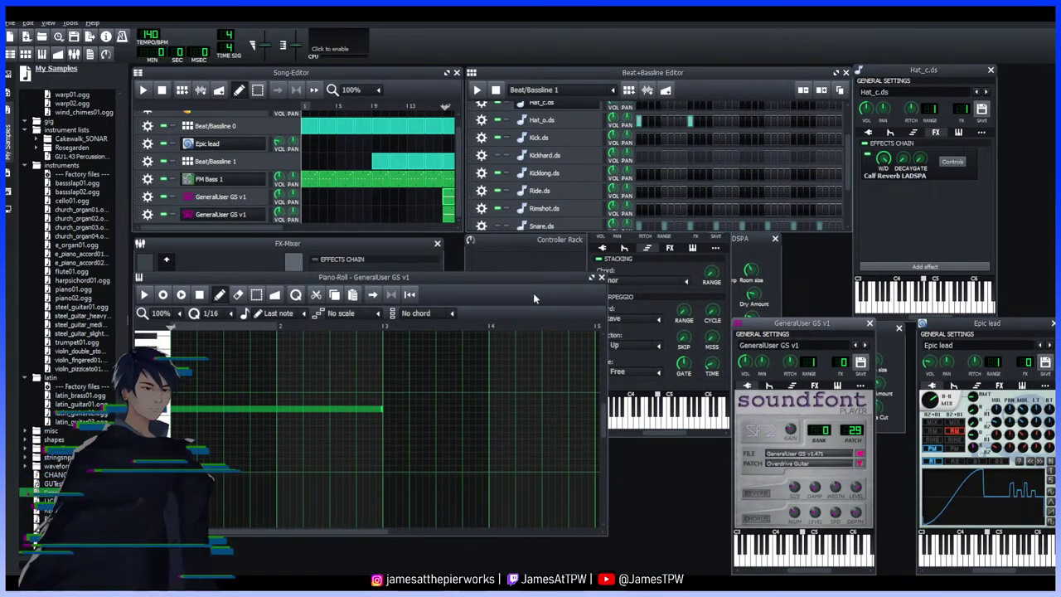
# Set the cloned track to the Fretless Bass patch and audition low notes around E1 on its keyboard
pyautogui.scroll(8, 852, 431)
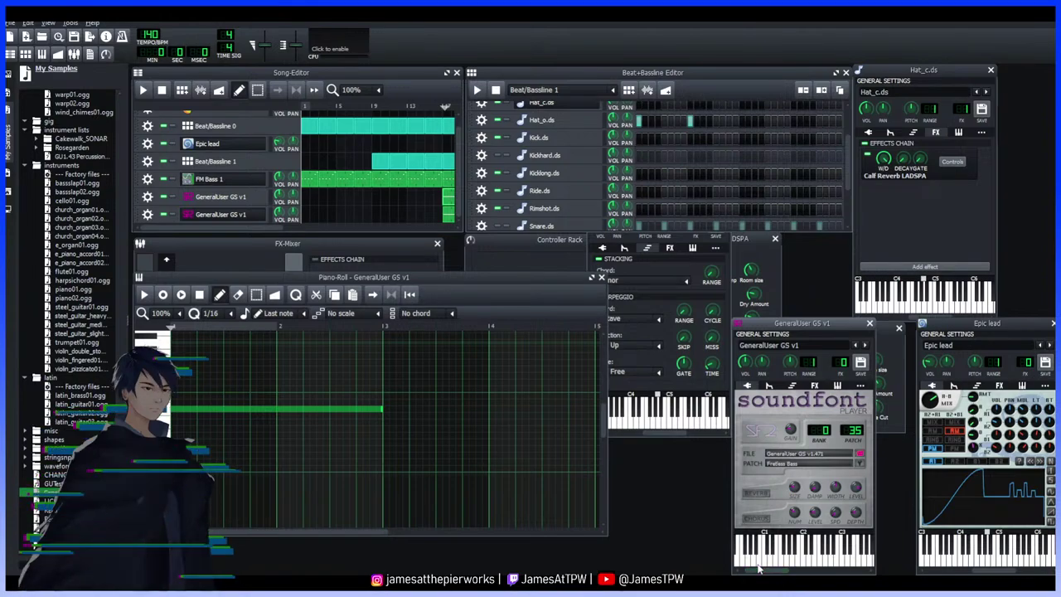
pyautogui.click(819, 556)
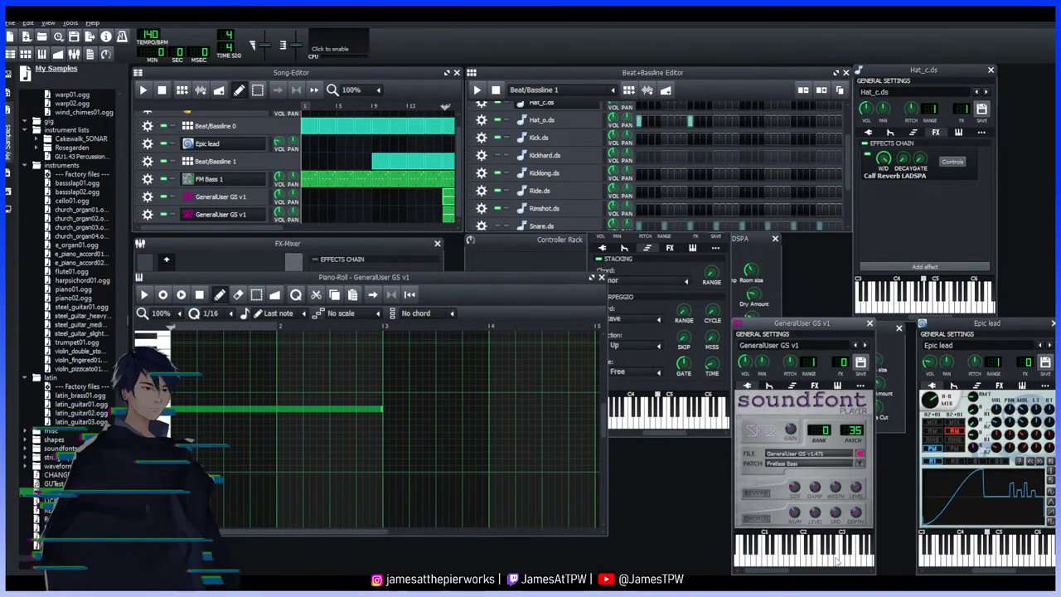
pyautogui.click(777, 563)
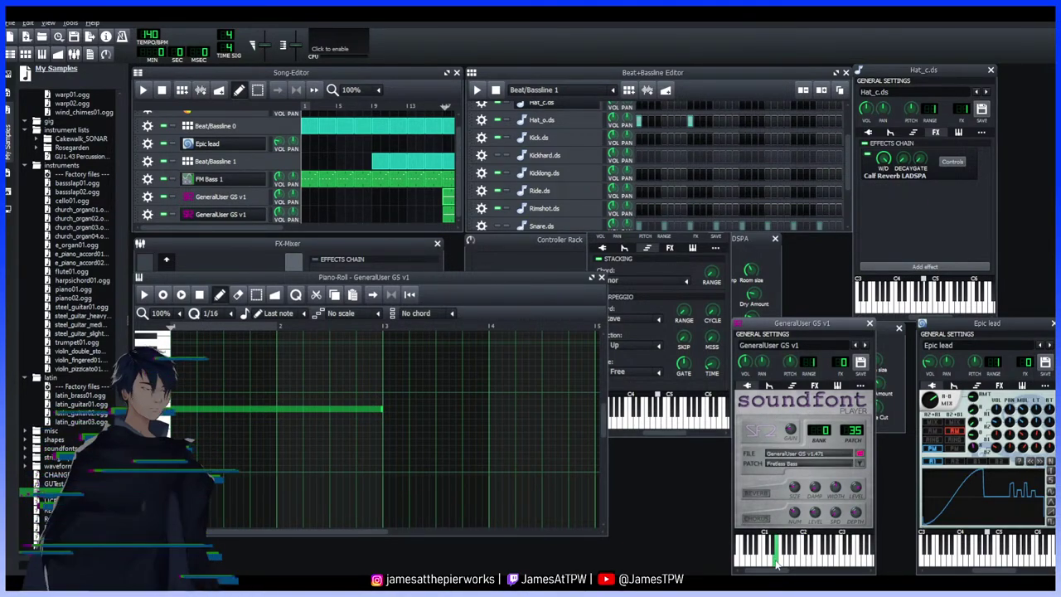
pyautogui.moveTo(777, 564)
pyautogui.mouseDown()
pyautogui.moveTo(792, 563)
pyautogui.moveTo(779, 564)
pyautogui.mouseUp()
pyautogui.click(779, 563)
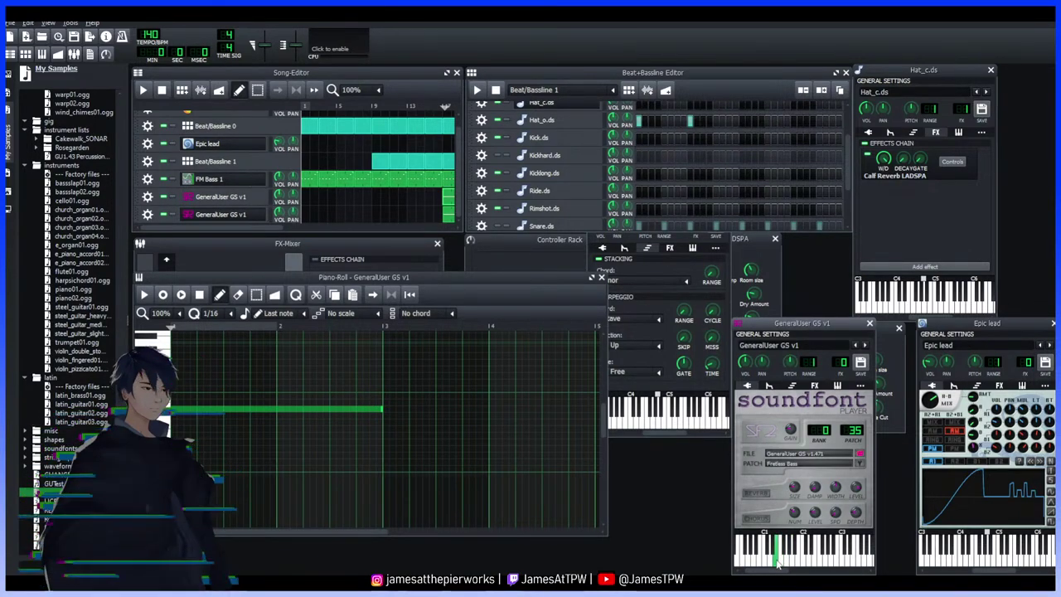
pyautogui.click(776, 563)
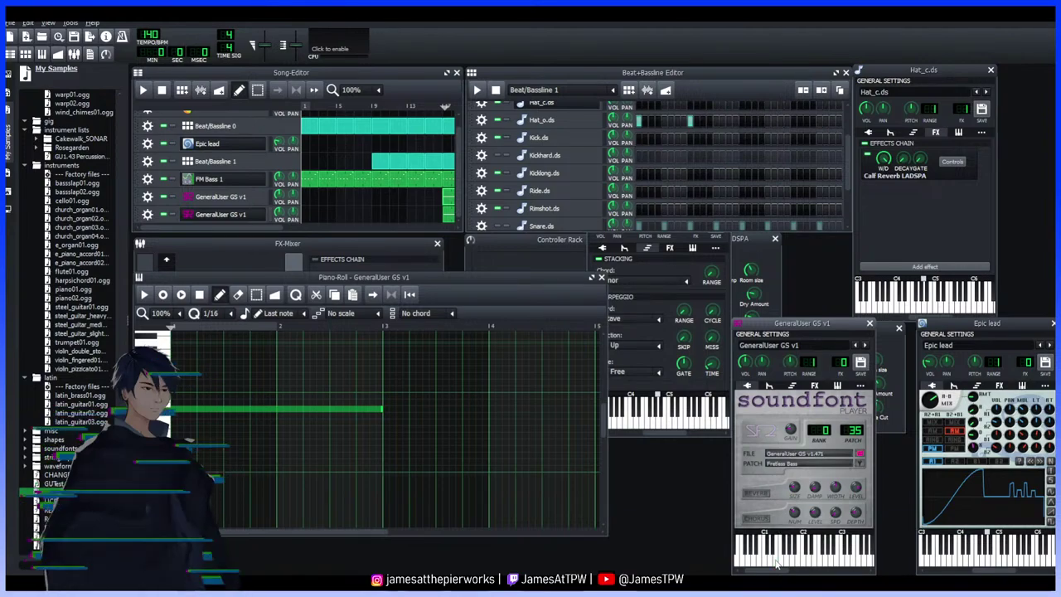
# Add a two-bar E1 note at the start of the cloned track's pattern and play it
pyautogui.moveTo(315, 407); pyautogui.dragTo(315, 396)
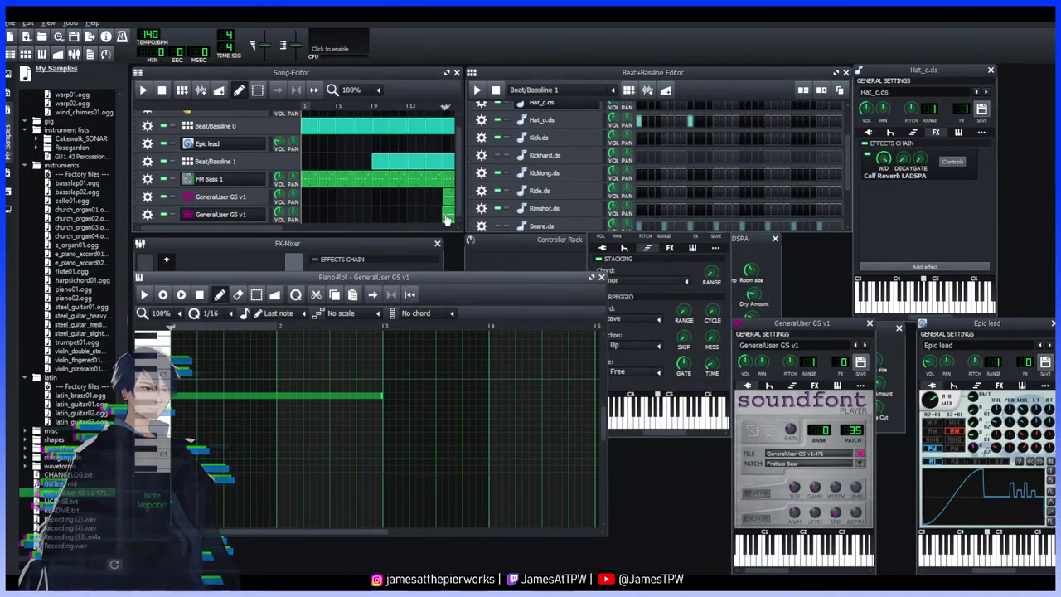
pyautogui.click(778, 563)
pyautogui.scroll(3, 455, 398)
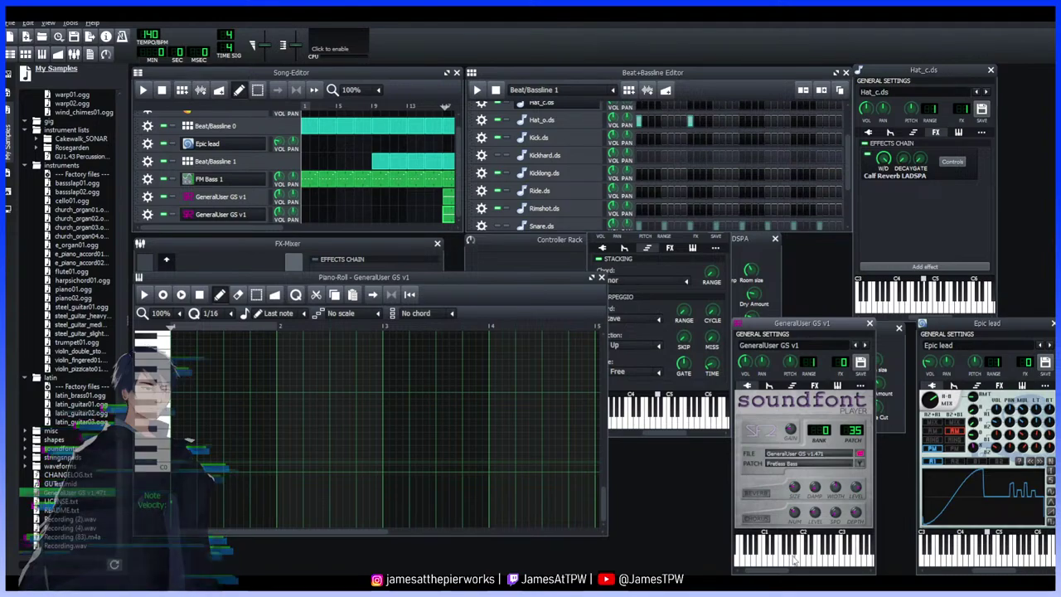
pyautogui.click(777, 559)
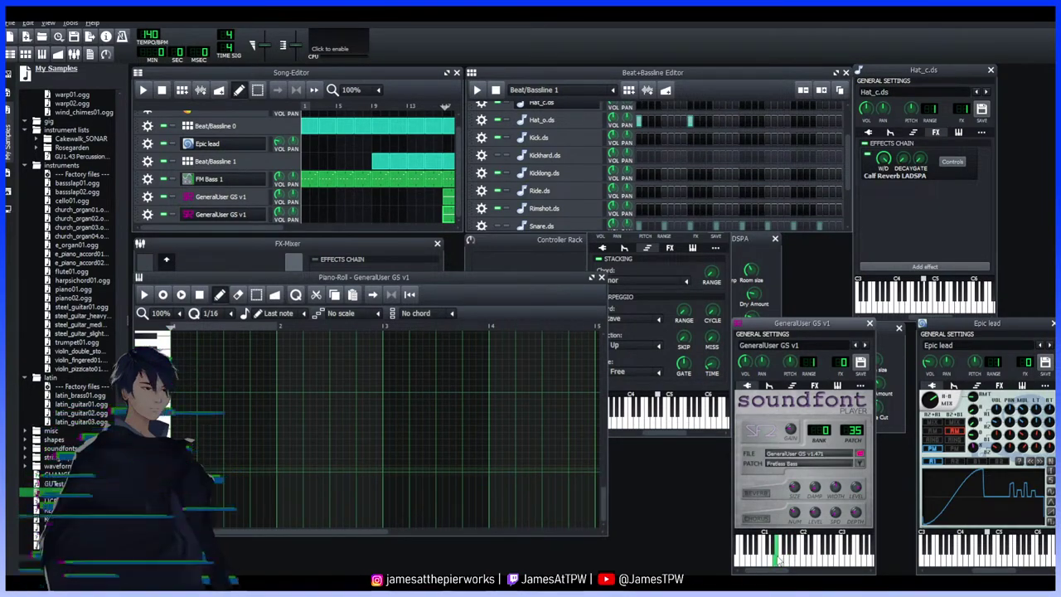
pyautogui.click(178, 363)
pyautogui.press('space')
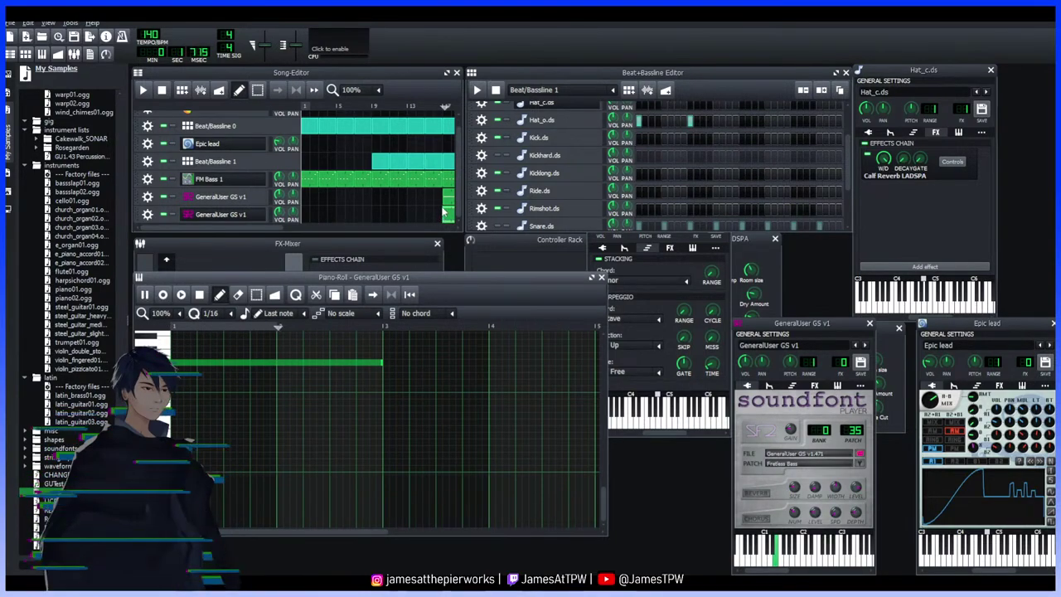
pyautogui.press('space')
# Mute the original GeneralUser GS v1 track and add two-bar bass notes: F1 at bar 3, D1 halfway through bar 3, E1 at bar 4
pyautogui.click(163, 198)
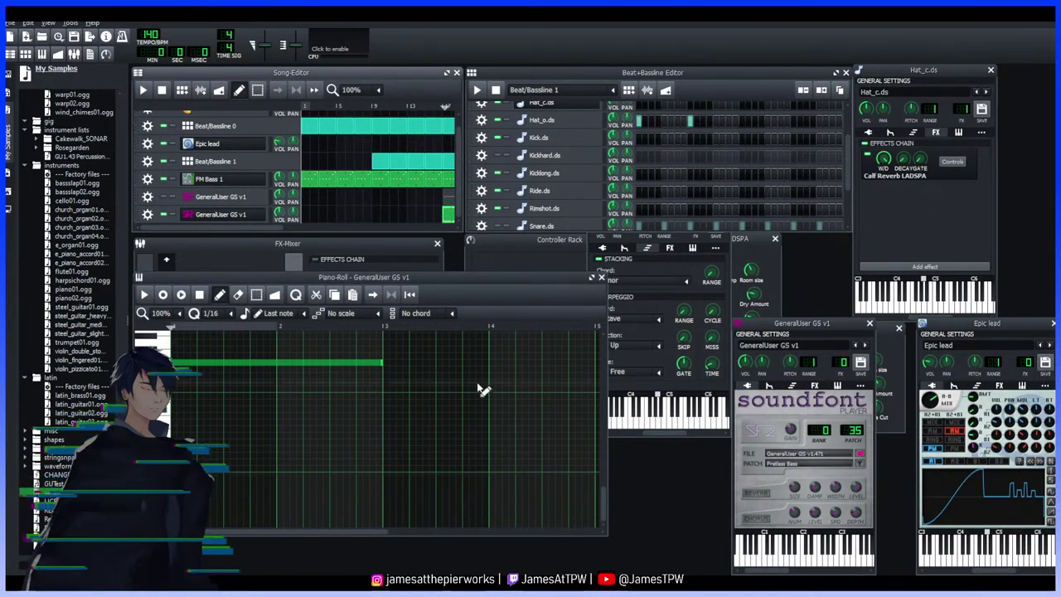
pyautogui.click(387, 358)
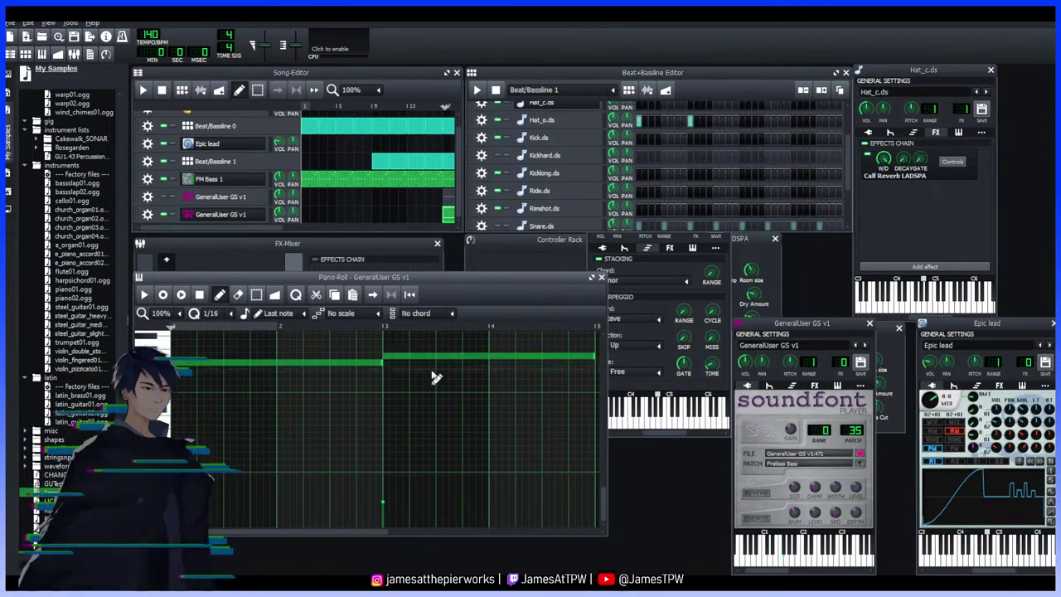
pyautogui.moveTo(356, 532); pyautogui.dragTo(367, 421)
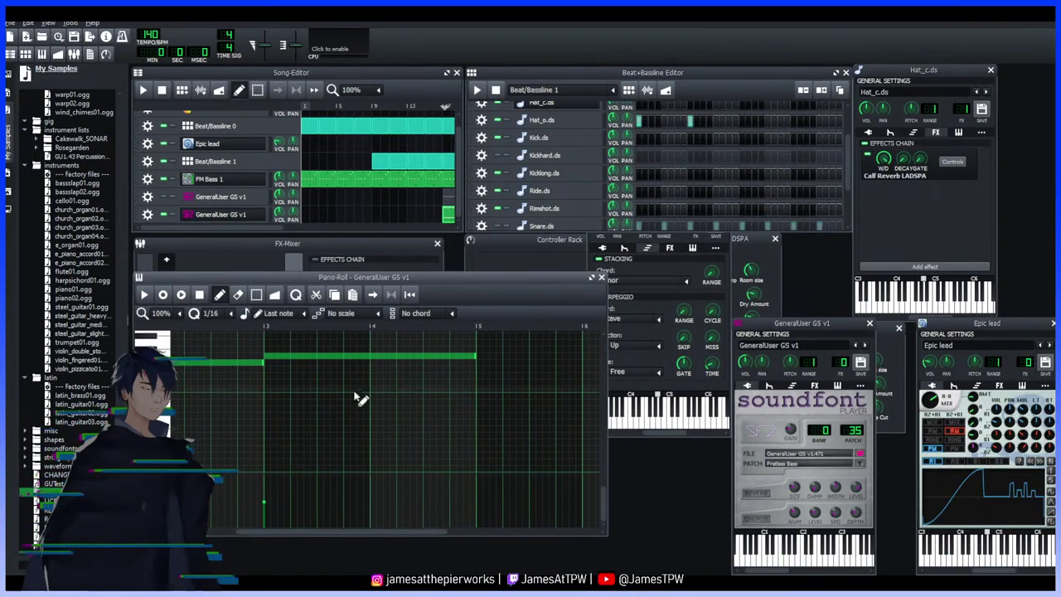
pyautogui.click(322, 373)
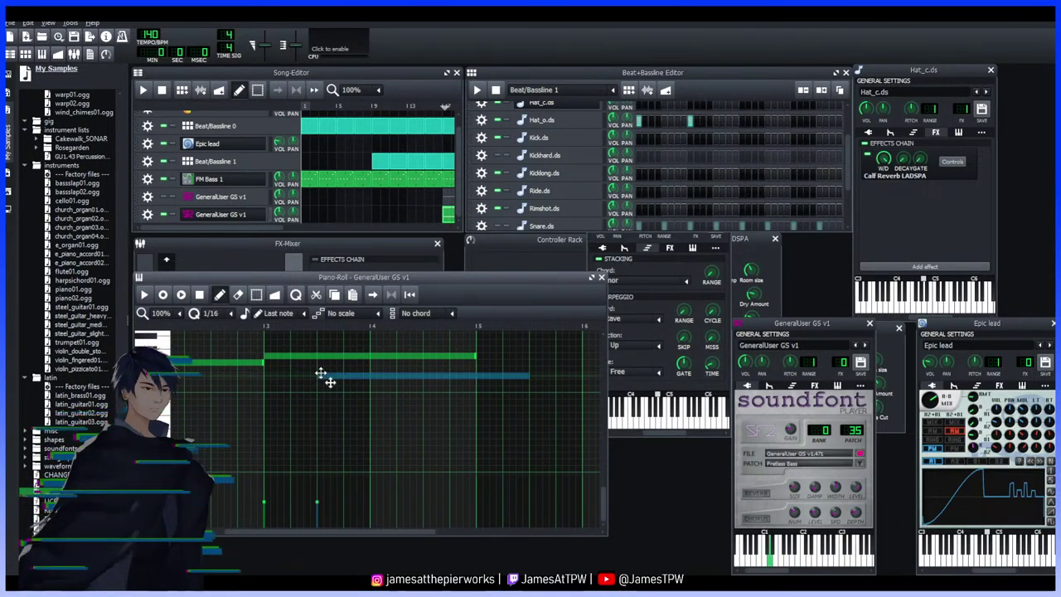
pyautogui.click(374, 367)
pyautogui.moveTo(374, 367)
pyautogui.mouseDown()
pyautogui.moveTo(386, 372)
pyautogui.moveTo(377, 362)
pyautogui.mouseUp()
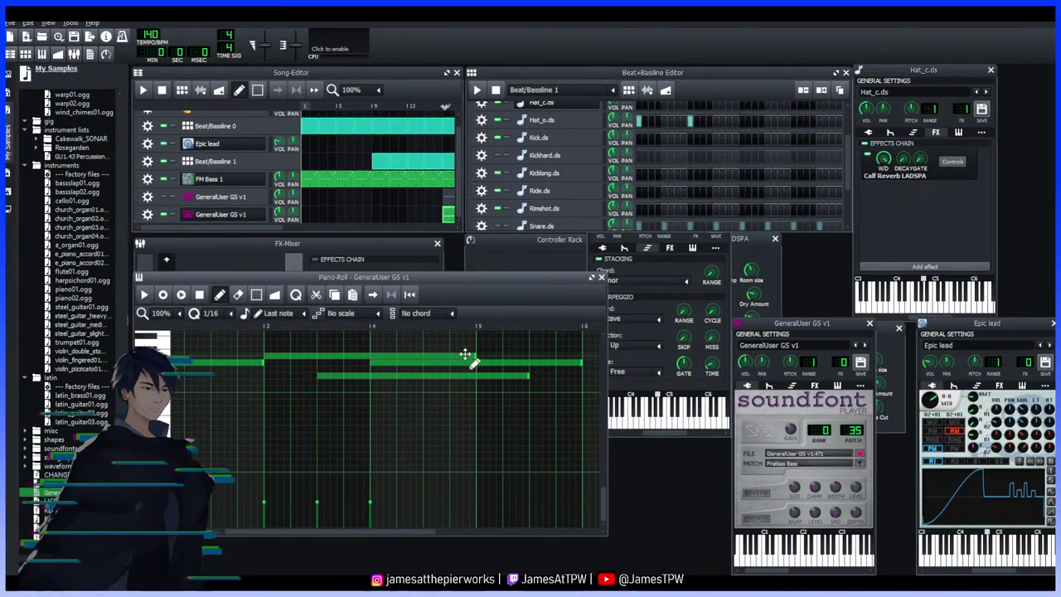
pyautogui.hscroll(-3, 467, 356)
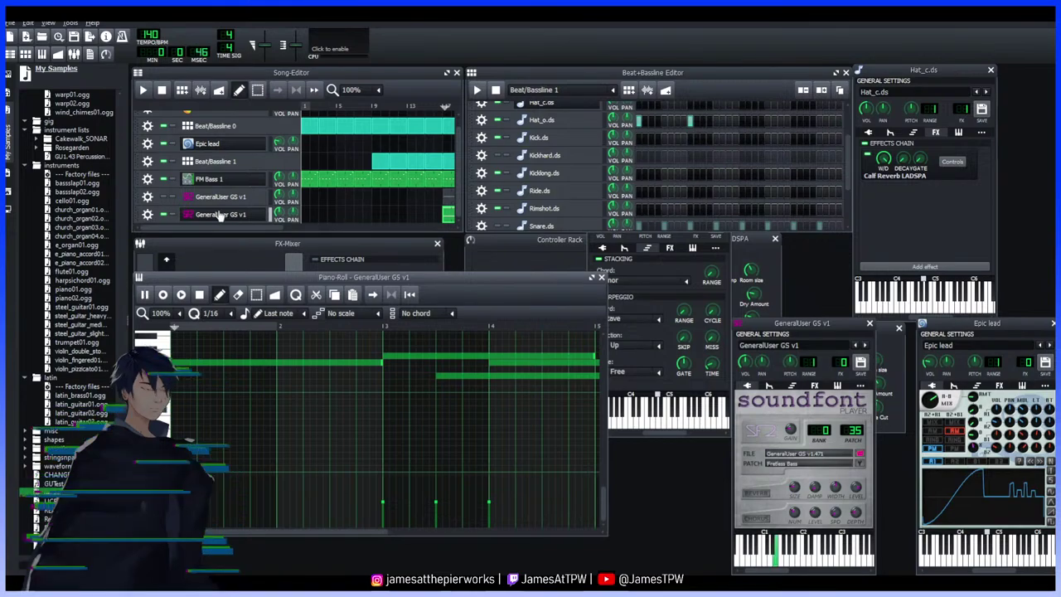
# Delete the leftover two-bar A4 note from the cloned bass pattern and replay the pattern
pyautogui.click(779, 562)
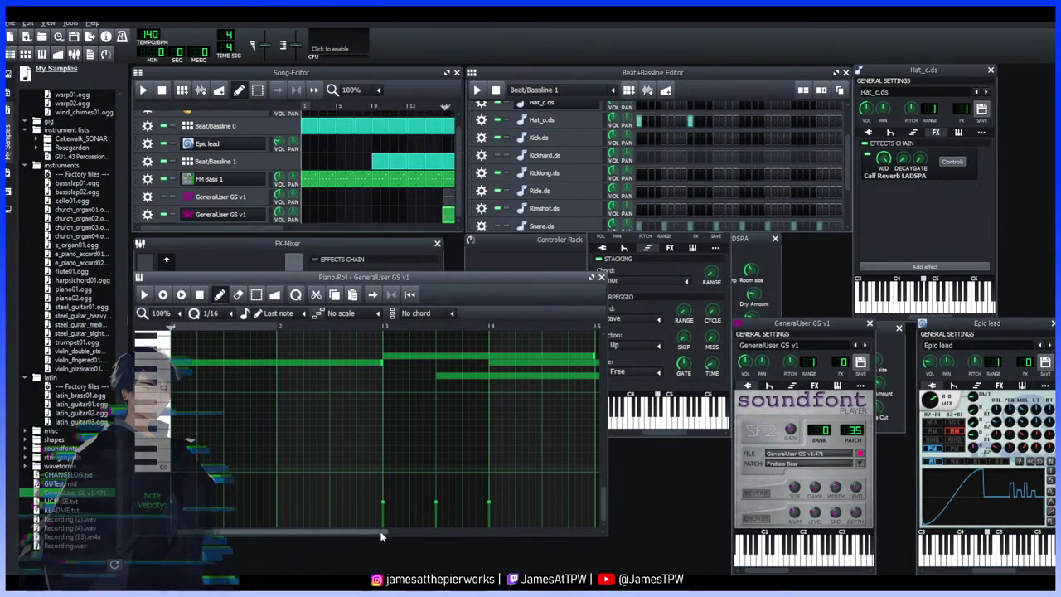
pyautogui.scroll(3, 592, 423)
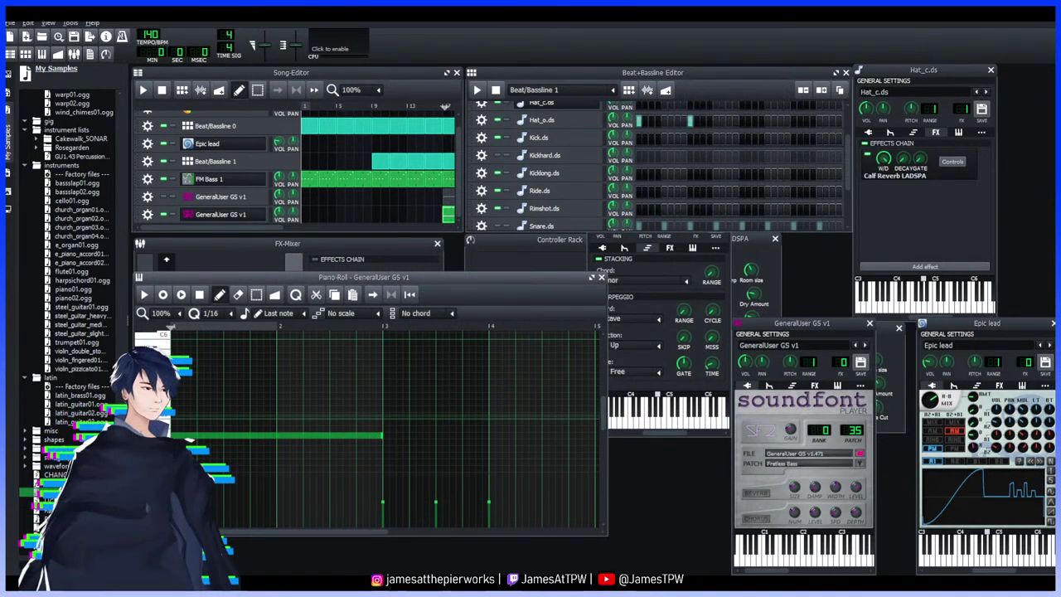
pyautogui.rightClick(202, 440)
pyautogui.scroll(-3, 606, 409)
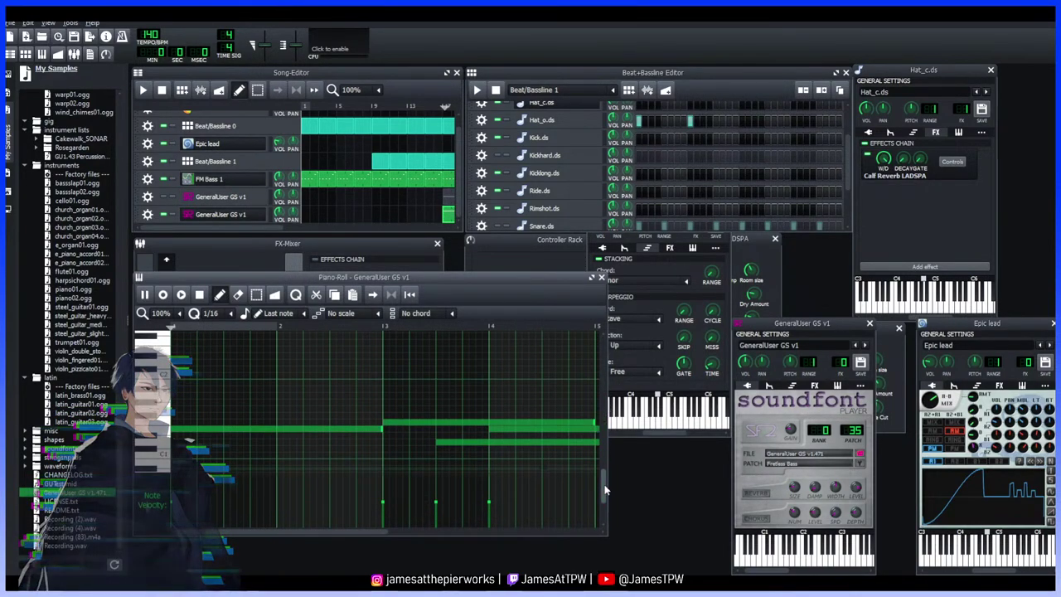
pyautogui.press('space')
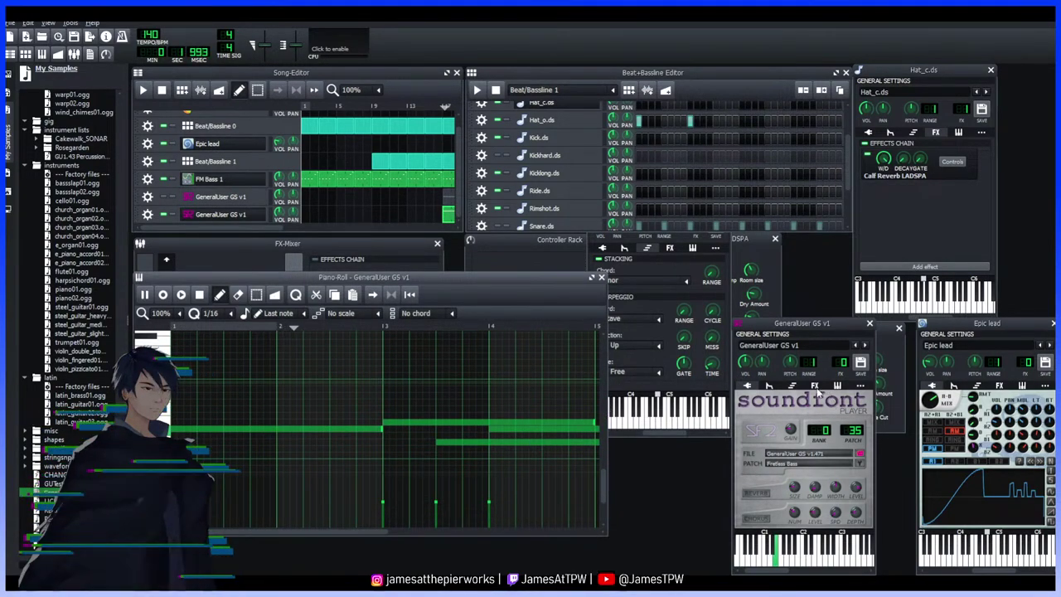
# Add an Amplifier effect to the cloned bass track's effects chain after BassBooster
pyautogui.click(816, 387)
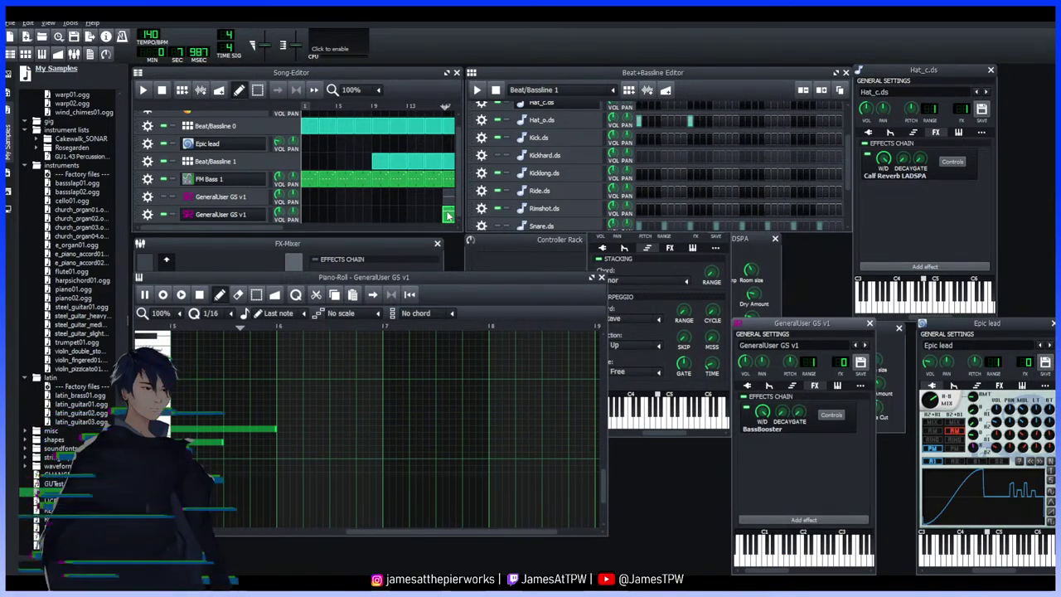
pyautogui.press('Return')
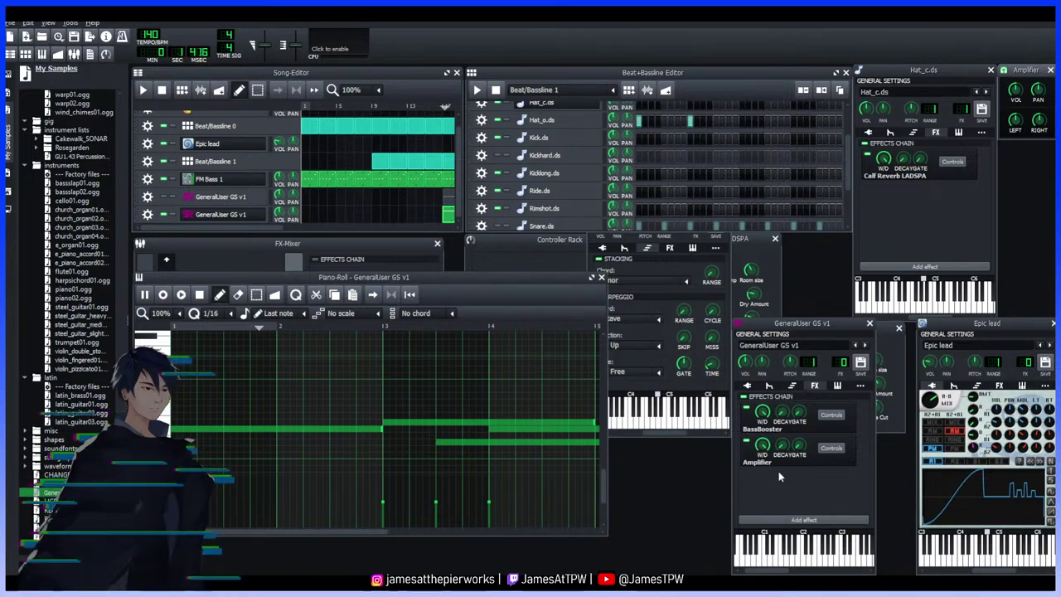
# View the BassBooster effect's controls on the cloned bass track
pyautogui.click(830, 418)
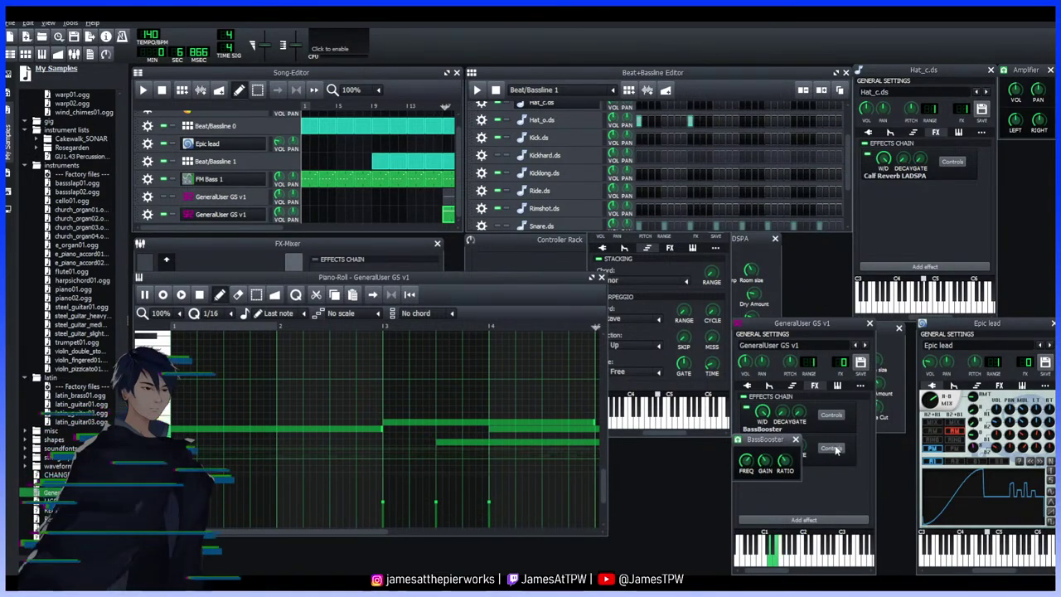
pyautogui.click(795, 439)
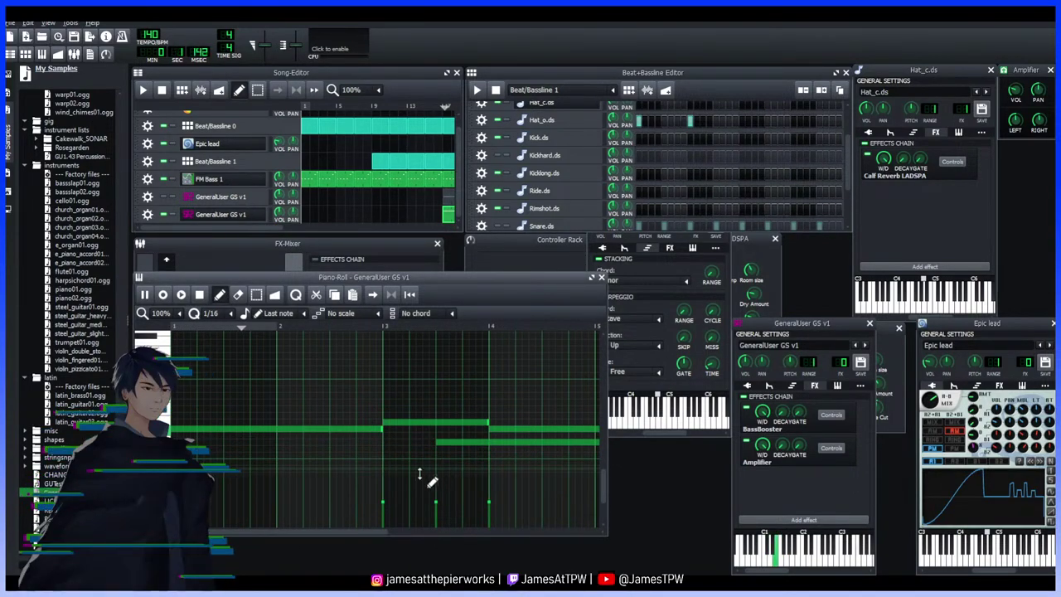
# Shorten the F1 note at bar 3 and the following D1 note to about half a bar each, and replay the pattern
pyautogui.click(387, 429)
pyautogui.press('space')
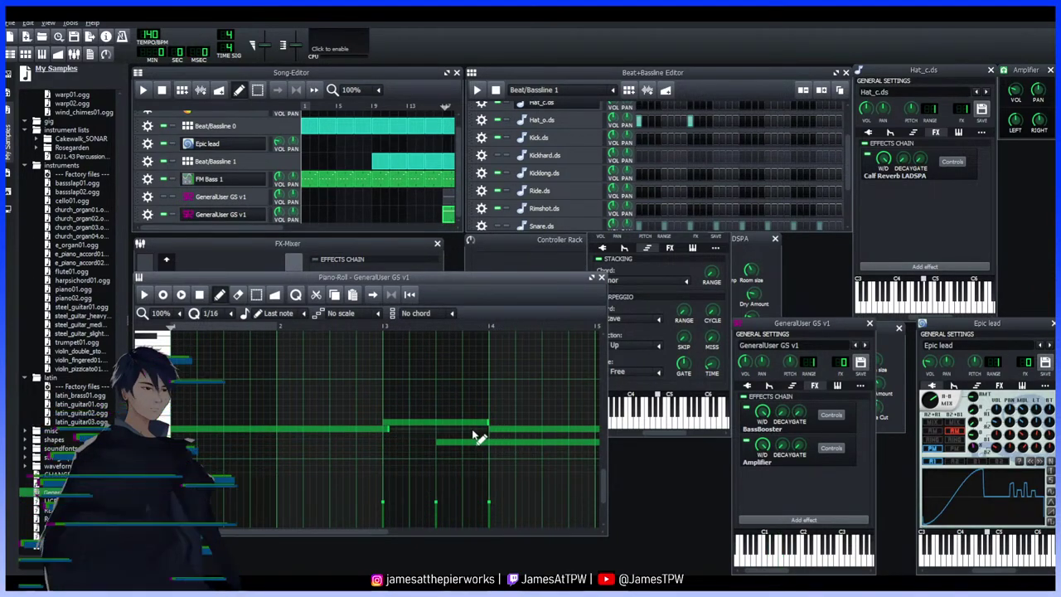
pyautogui.moveTo(368, 535); pyautogui.dragTo(392, 535)
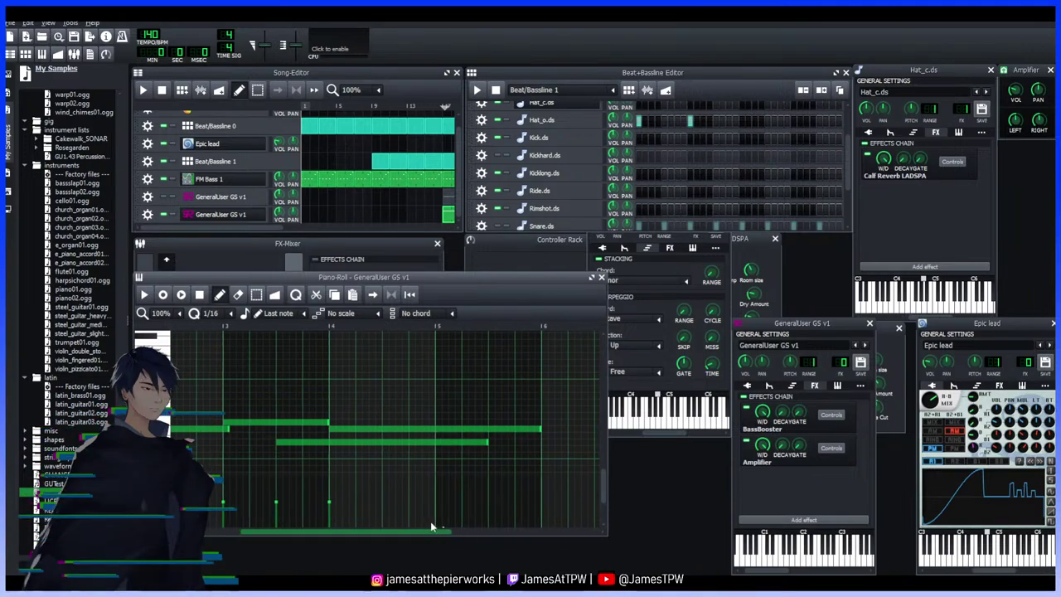
pyautogui.moveTo(485, 445); pyautogui.dragTo(282, 434)
pyautogui.press('space')
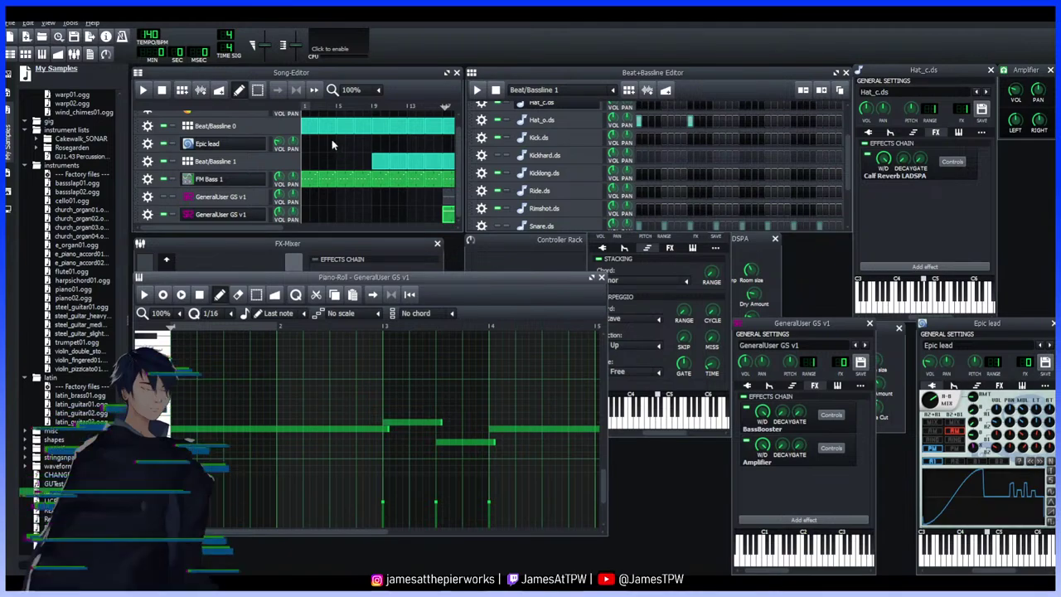
# Close the Beat+Bassline Editor, Hat_c.ds, FM Bass 1 and Calf Reverb windows, and widen the Song-Editor to show more bars
pyautogui.click(144, 91)
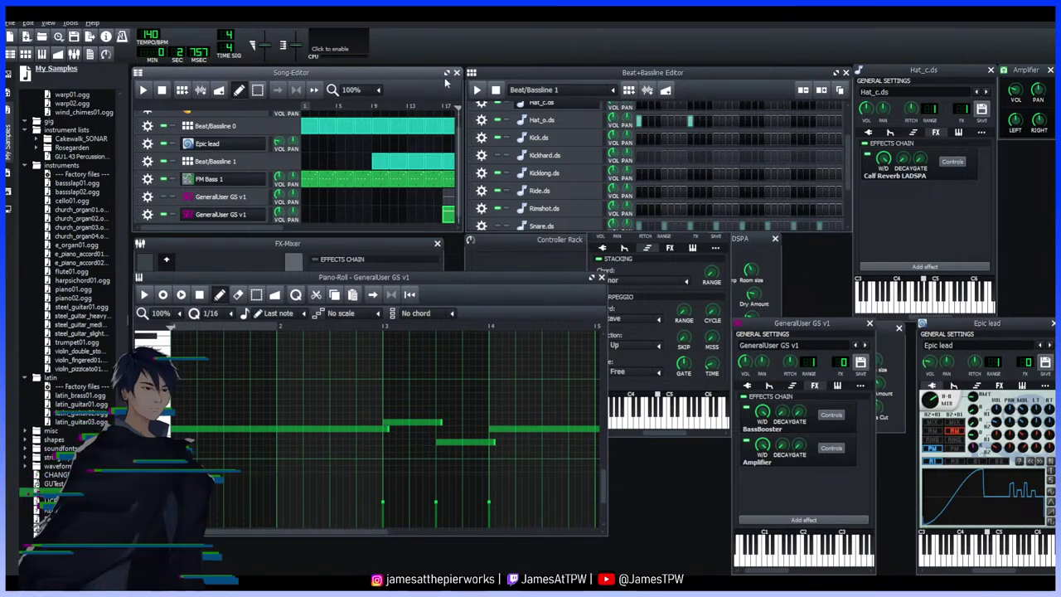
pyautogui.click(845, 72)
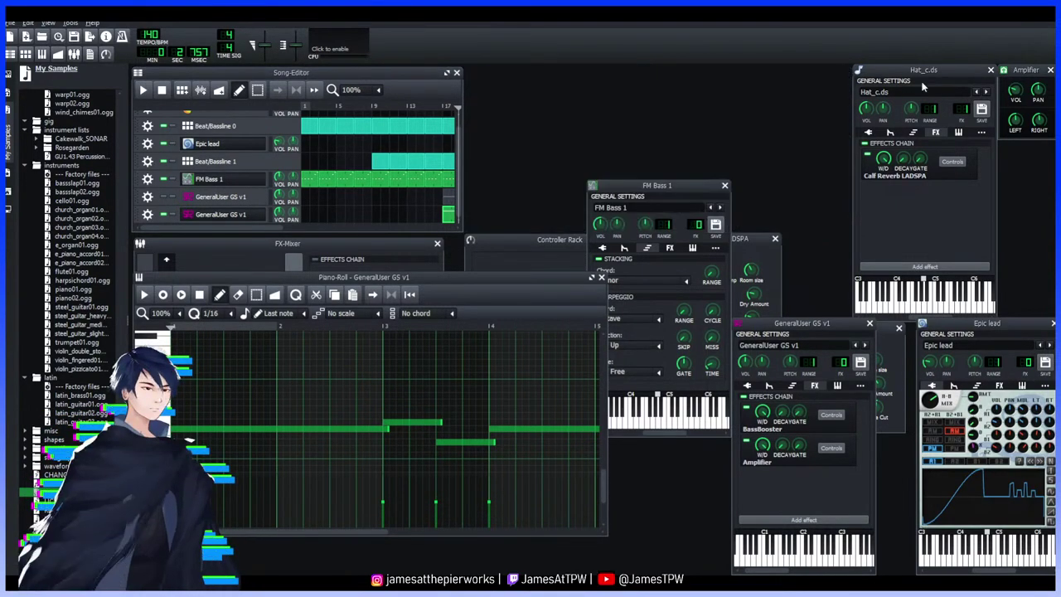
pyautogui.click(992, 71)
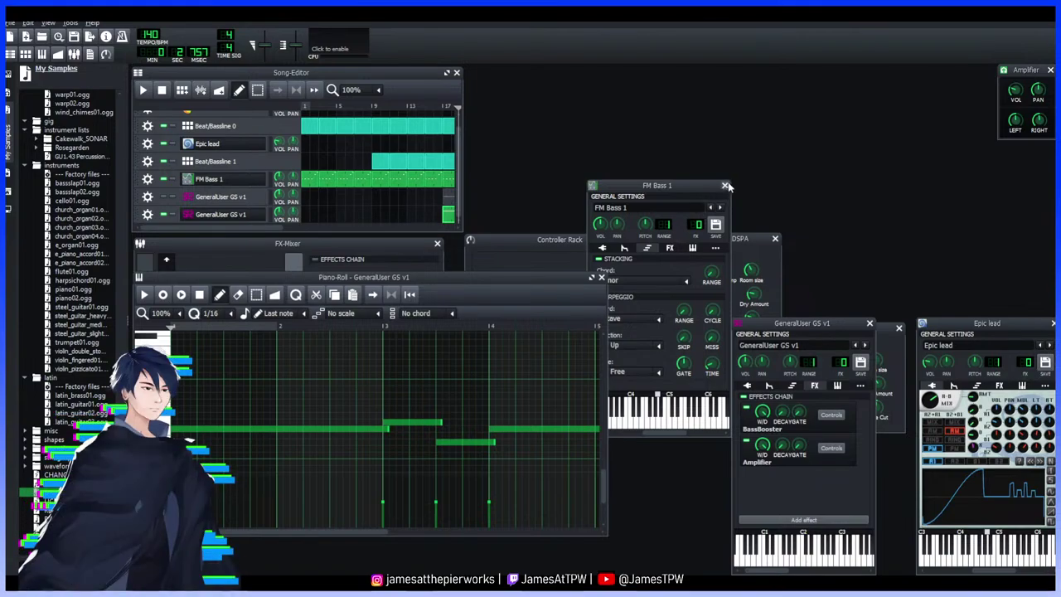
pyautogui.click(725, 185)
pyautogui.click(775, 239)
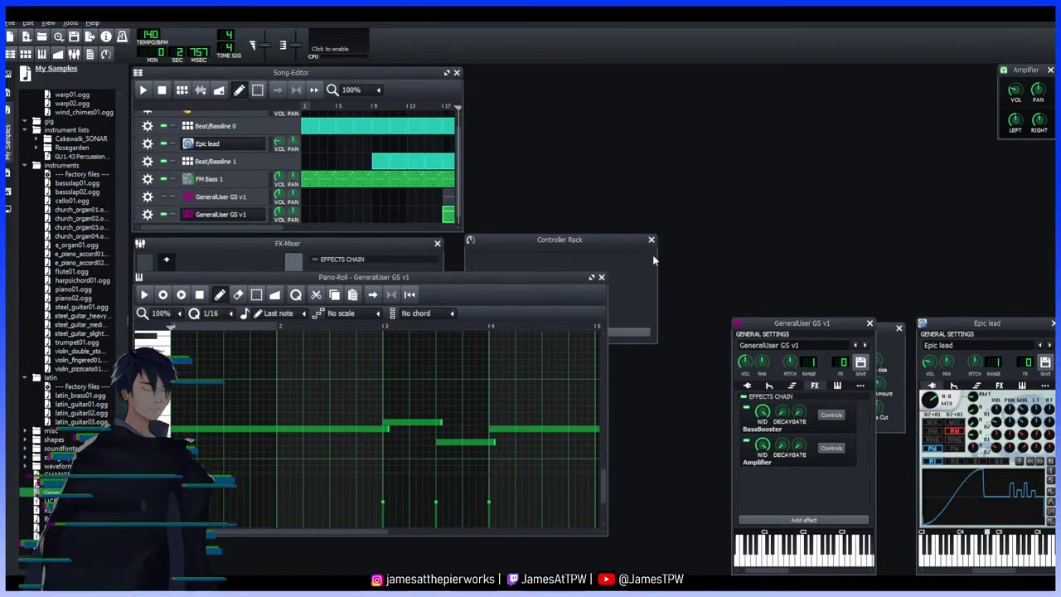
pyautogui.moveTo(460, 93); pyautogui.dragTo(939, 100)
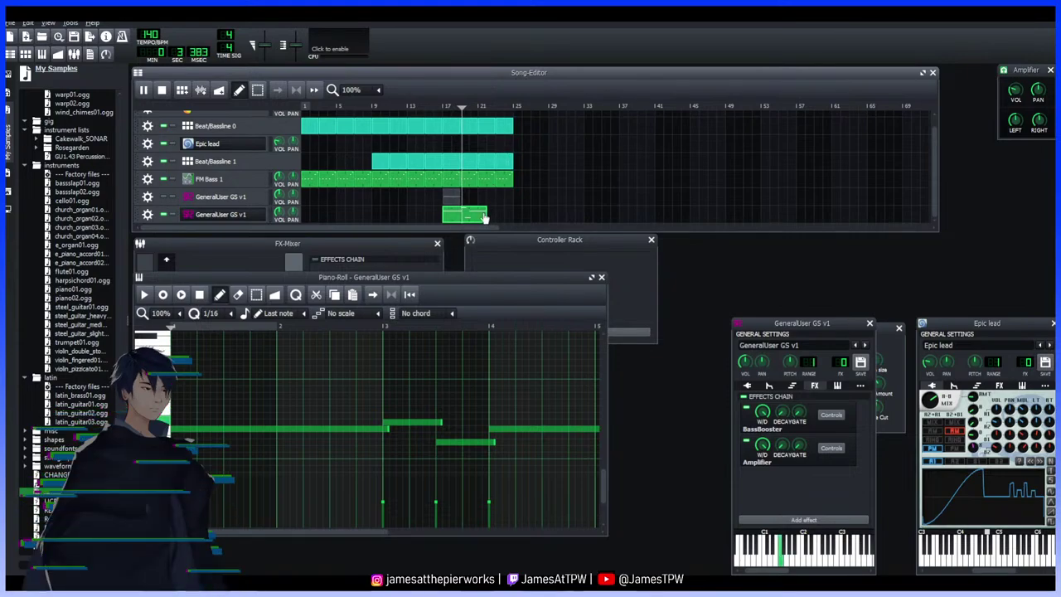
# Play the song from bar 9 to hear how the bass notes fit from bar 17
pyautogui.press('space')
pyautogui.press('space')
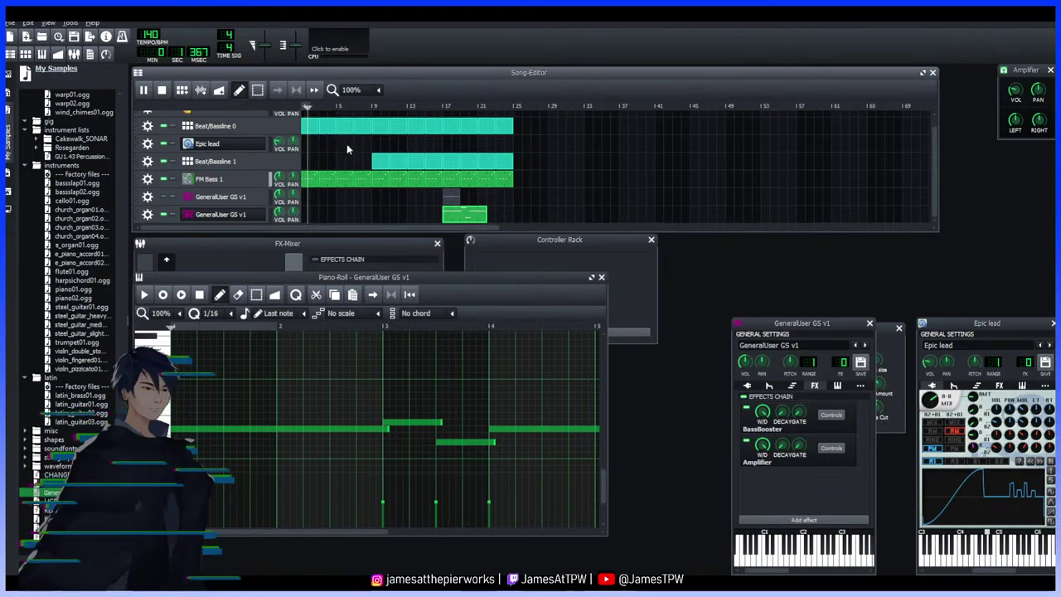
pyautogui.click(373, 106)
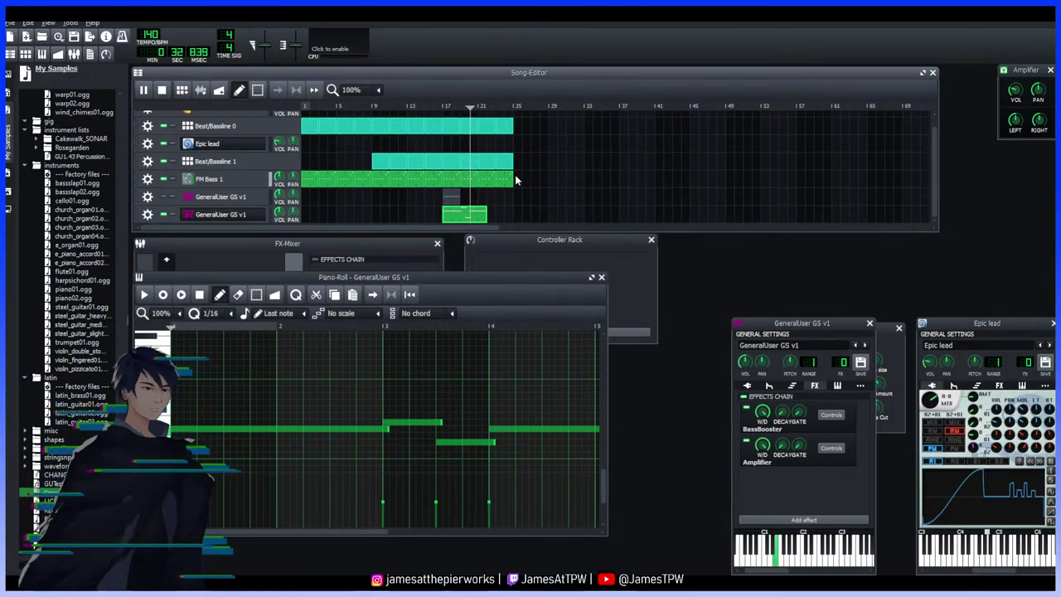
pyautogui.press('space')
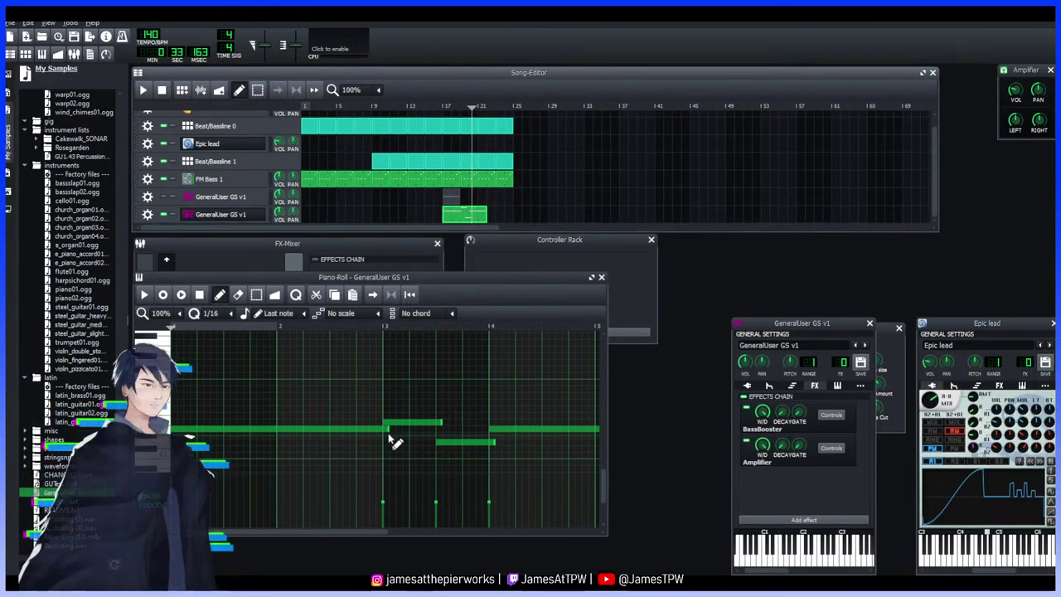
# Shorten the opening E1 note to about one bar, move the F1, D1 and second E1 notes one bar earlier, and play the pattern
pyautogui.moveTo(388, 430); pyautogui.dragTo(285, 433)
pyautogui.moveTo(424, 424); pyautogui.dragTo(311, 423)
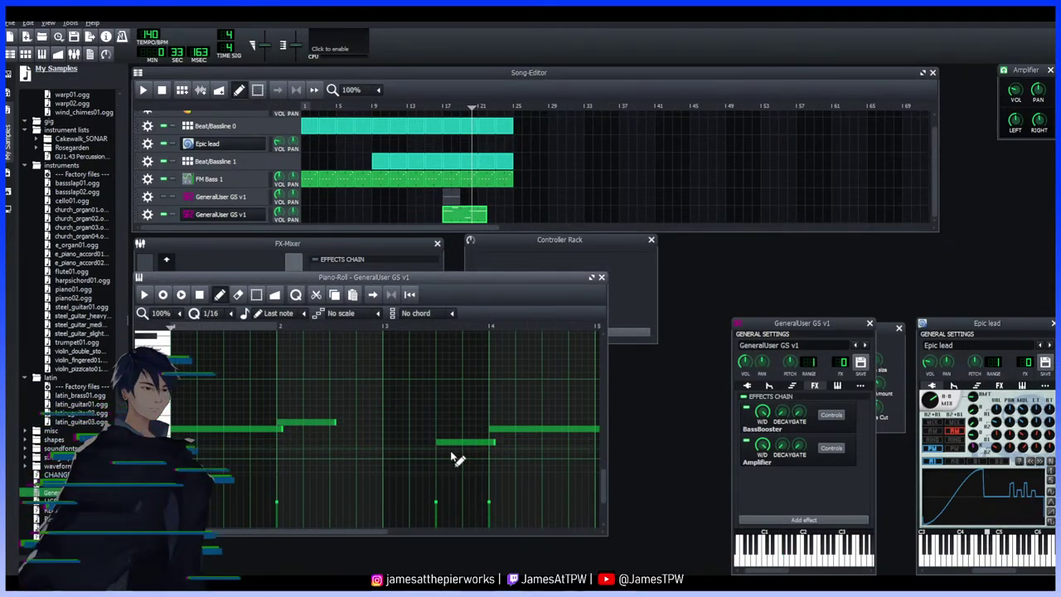
pyautogui.moveTo(451, 445); pyautogui.dragTo(345, 442)
pyautogui.moveTo(511, 431); pyautogui.dragTo(405, 433)
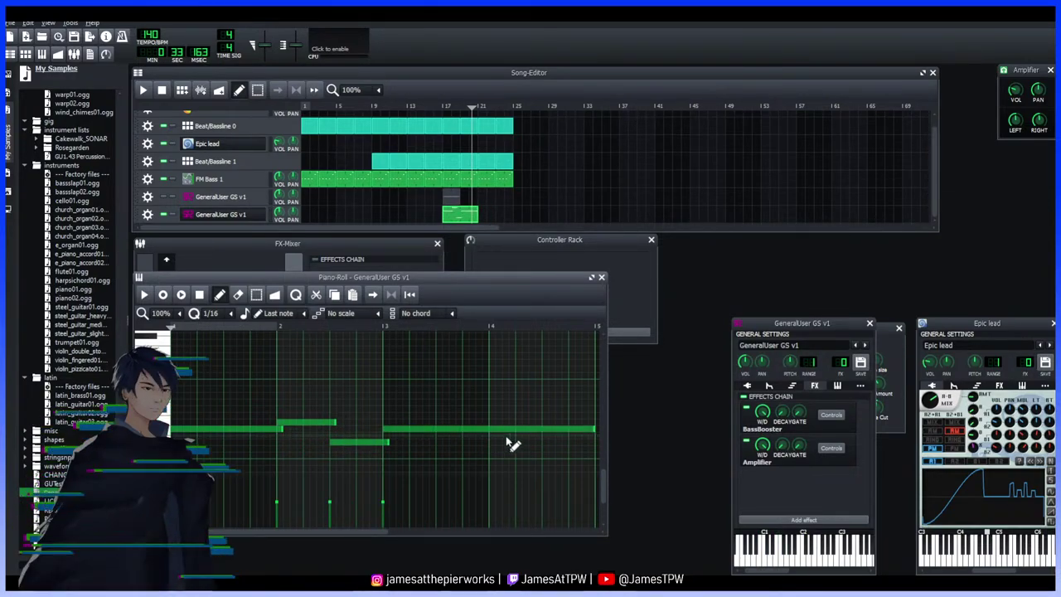
pyautogui.press('space')
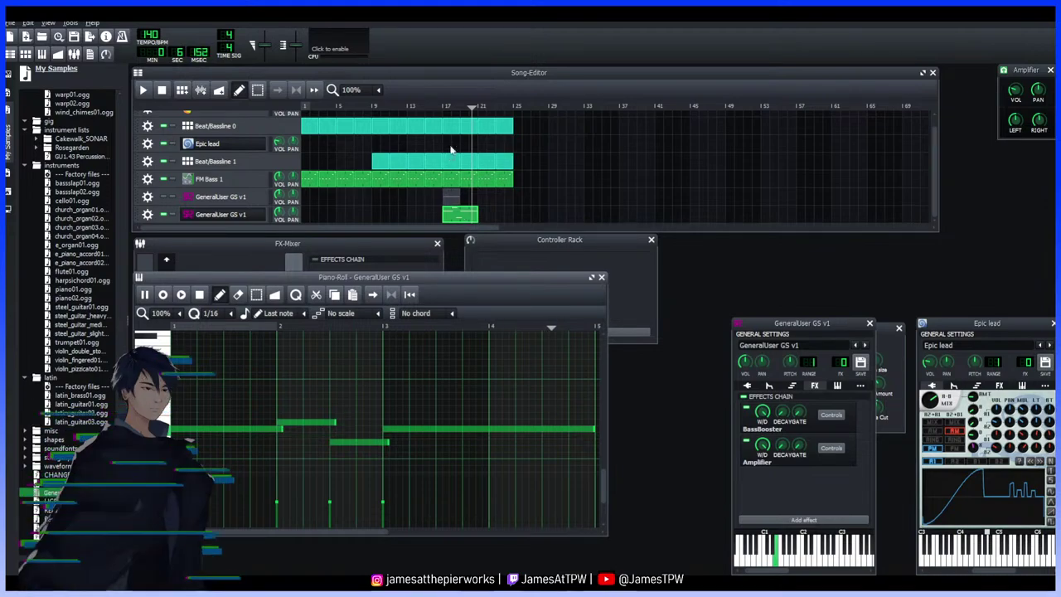
# Play the song from about bar 14 to check the revised bass line in context
pyautogui.moveTo(473, 109); pyautogui.dragTo(422, 111)
pyautogui.press('space')
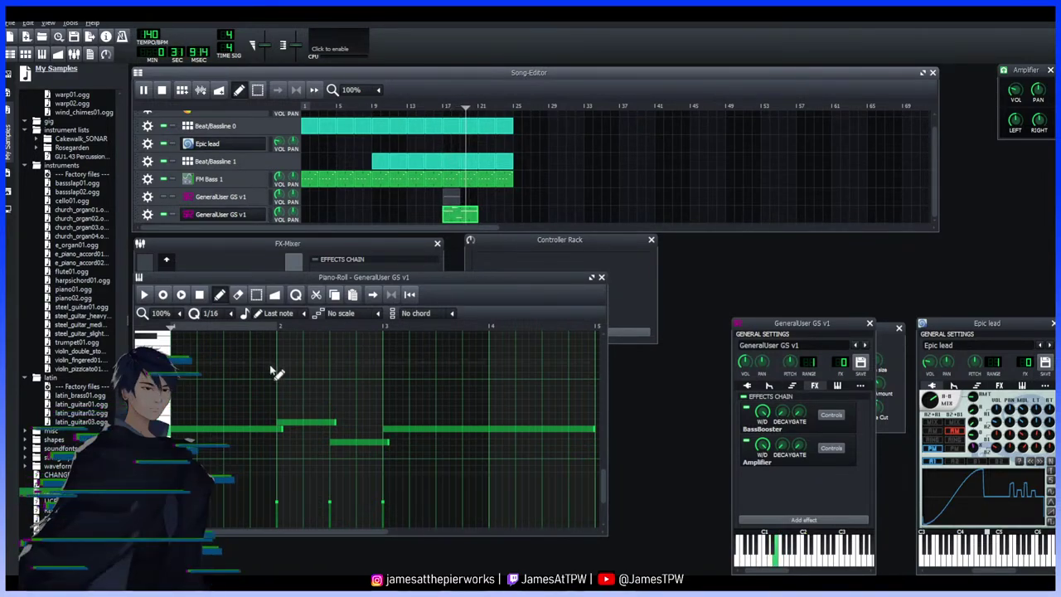
pyautogui.press('space')
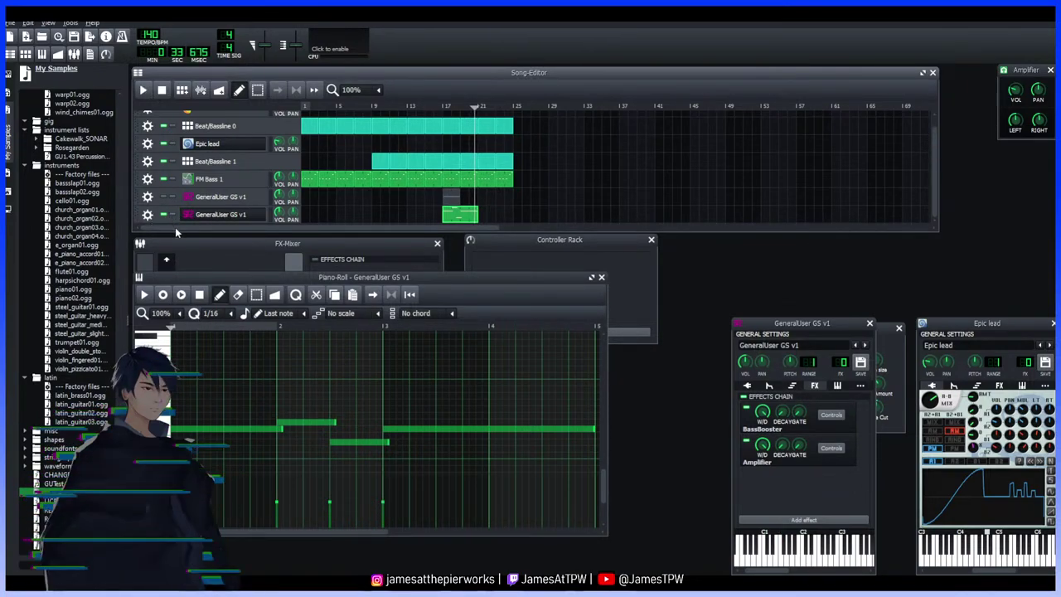
# Clone the GeneralUser GS v1 bass track and replace the copy's opening E1 note with eight evenly spaced 1/16 E1 notes across bar 1
pyautogui.scroll(-1, 374, 202)
pyautogui.doubleClick(453, 221)
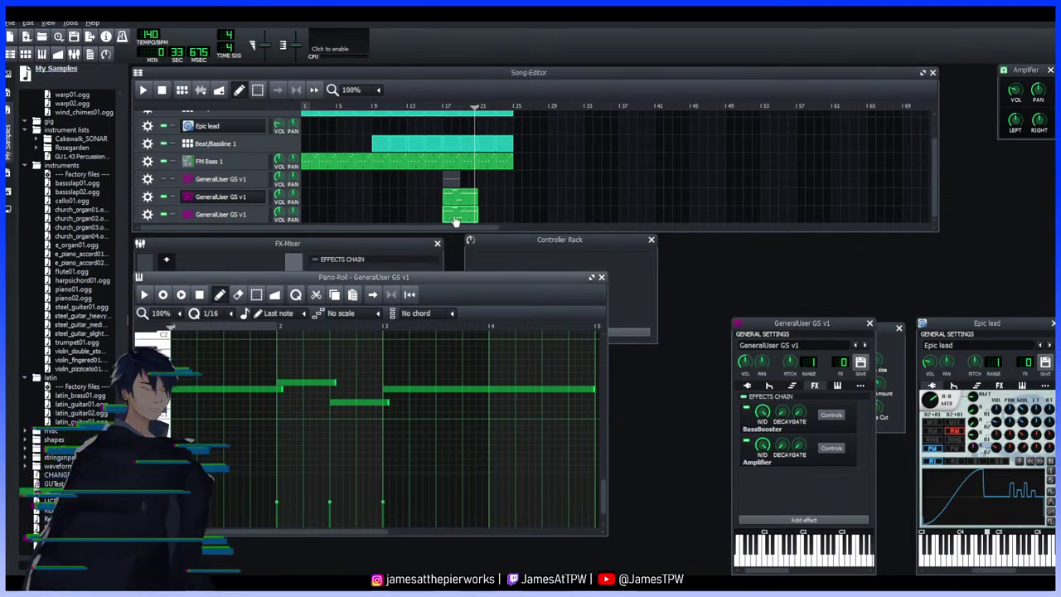
pyautogui.rightClick(187, 390)
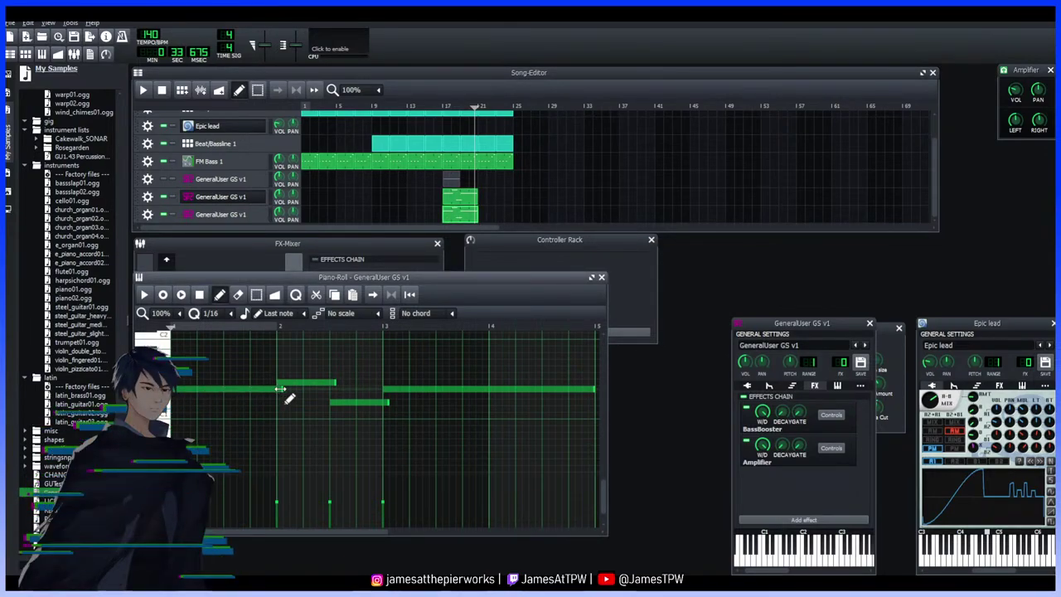
pyautogui.click(192, 388)
pyautogui.press('space')
pyautogui.press('space')
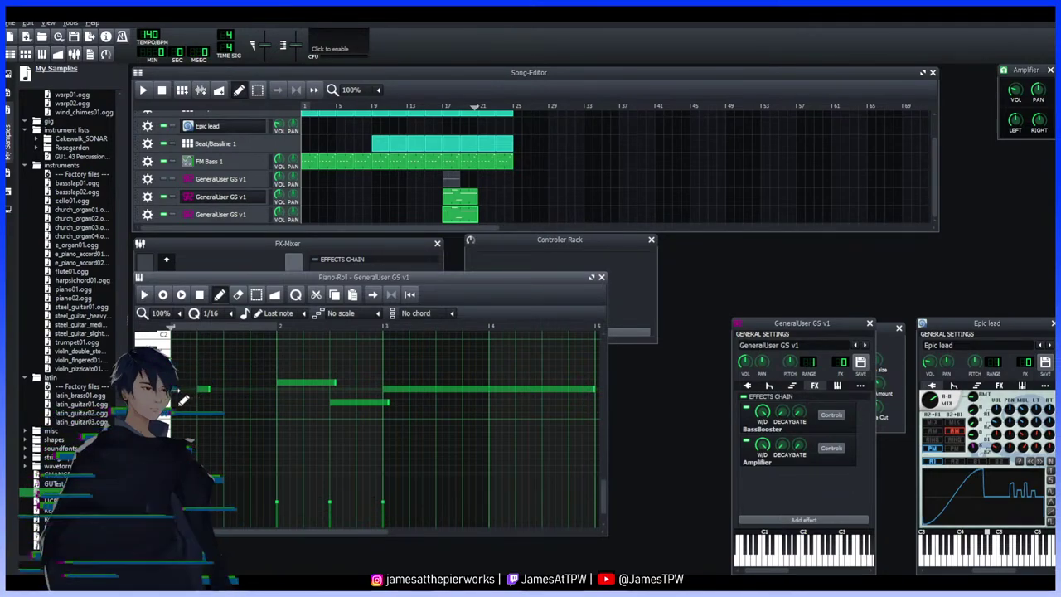
pyautogui.press('space')
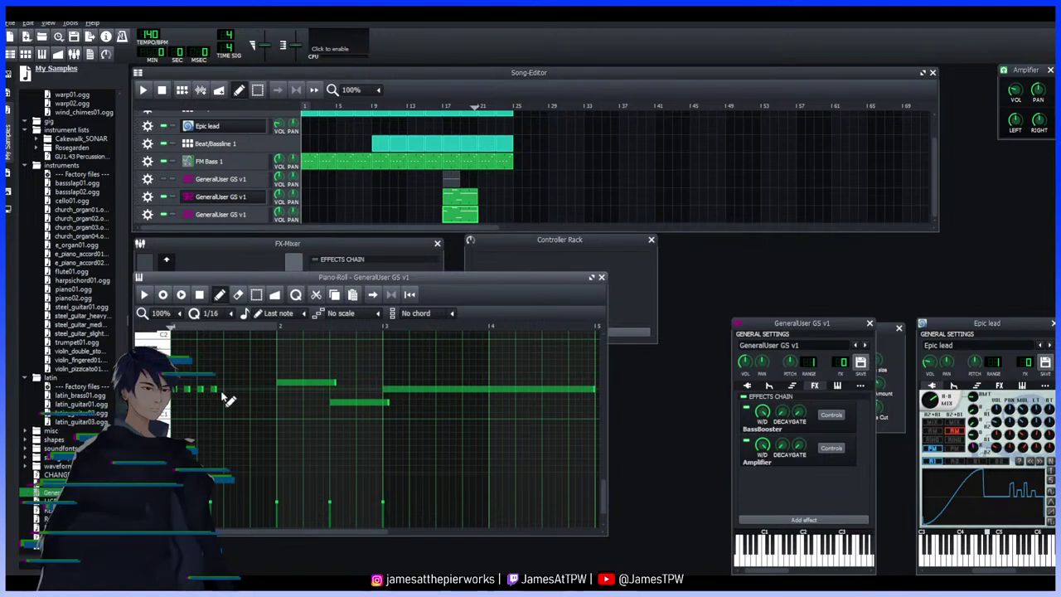
pyautogui.click(222, 389)
pyautogui.click(238, 389)
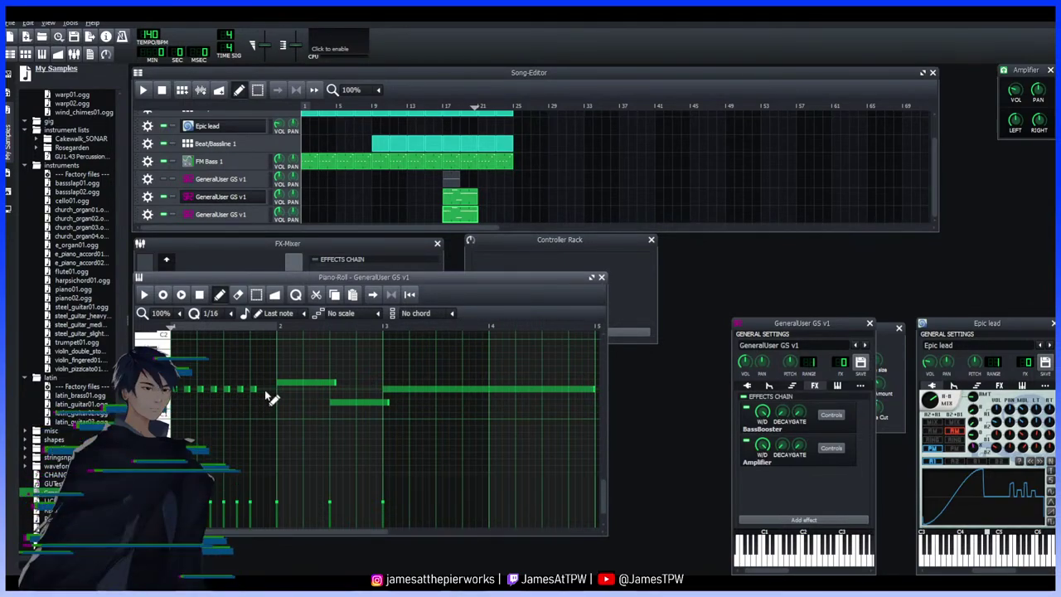
pyautogui.click(263, 389)
# Delete the remaining long F1, D1 and E1 notes from the new track's pattern and play it
pyautogui.rightClick(298, 383)
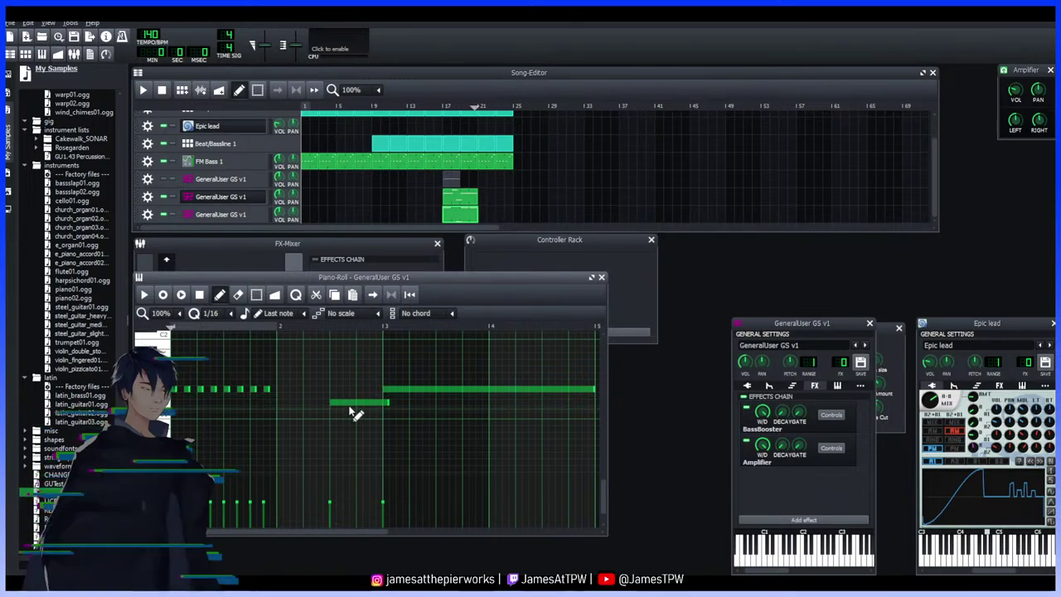
pyautogui.rightClick(356, 404)
pyautogui.rightClick(437, 390)
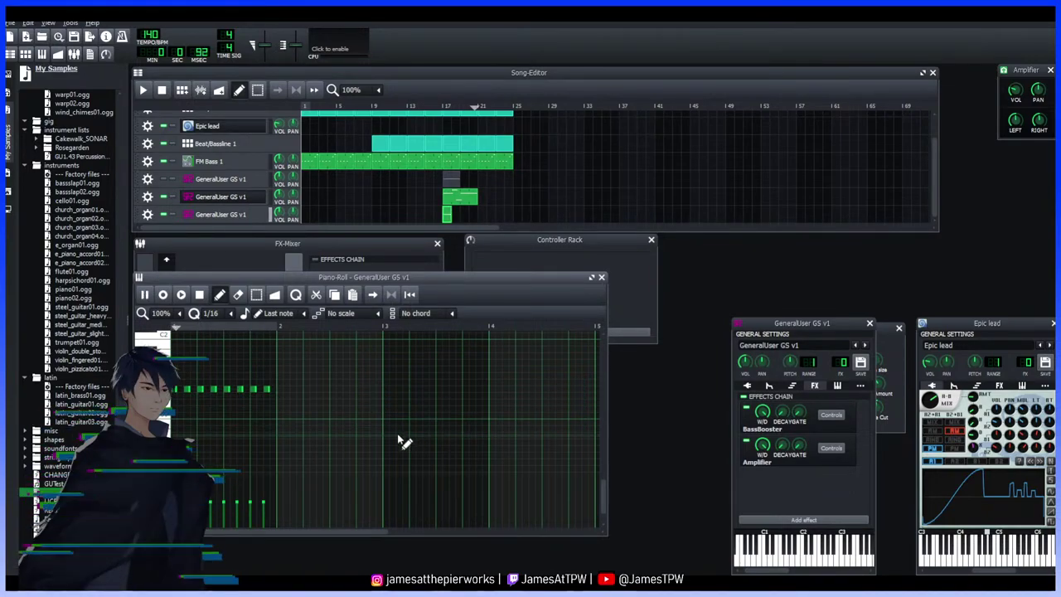
pyautogui.press('space')
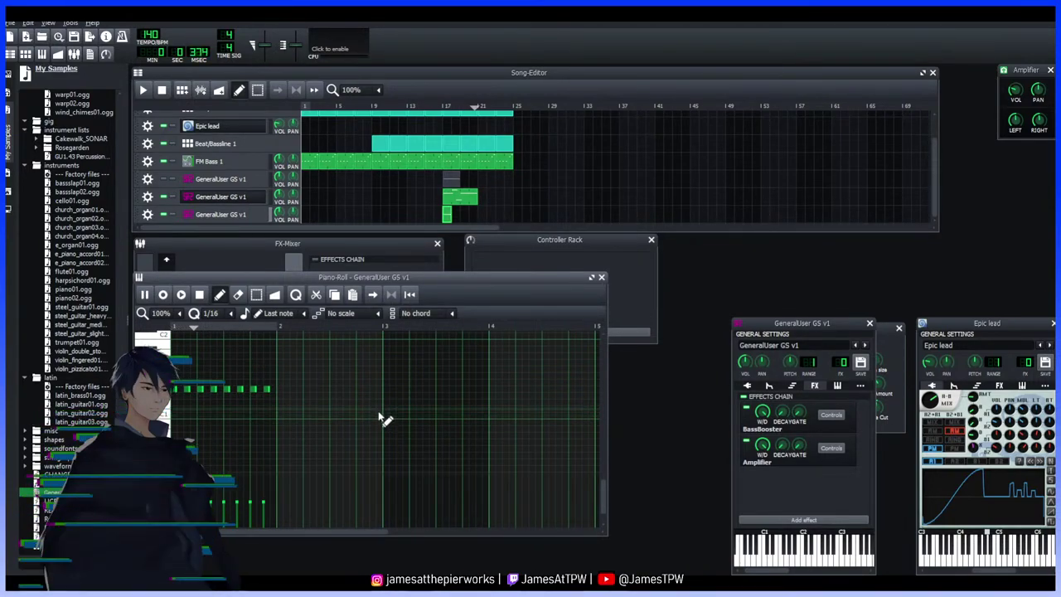
pyautogui.press('space')
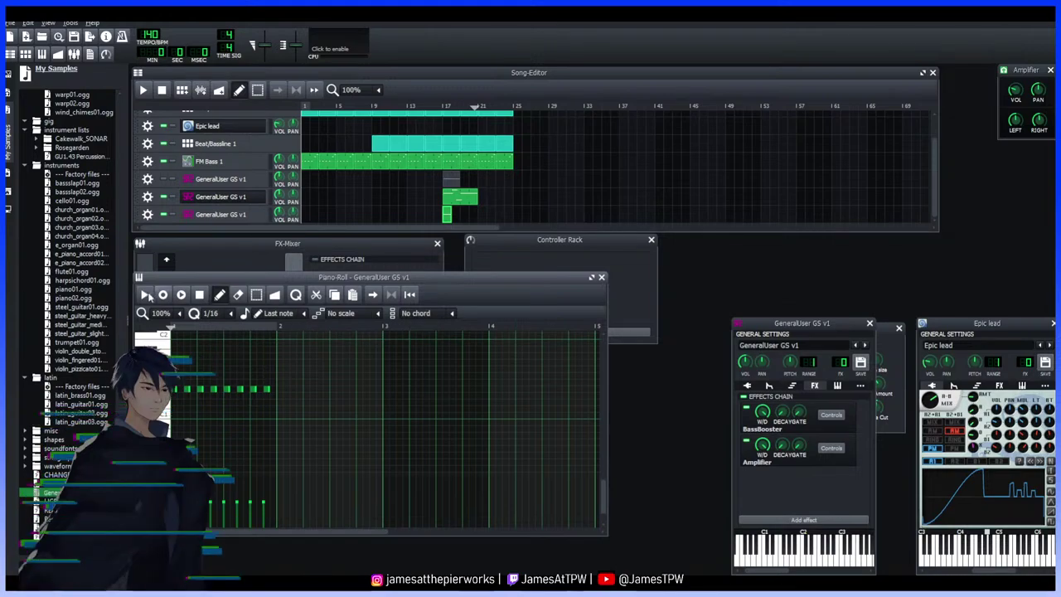
# Close the piano roll and repeat the newest track's one-bar E1 pattern from bar 17 through bar 24
pyautogui.click(602, 278)
pyautogui.moveTo(446, 217); pyautogui.dragTo(470, 220)
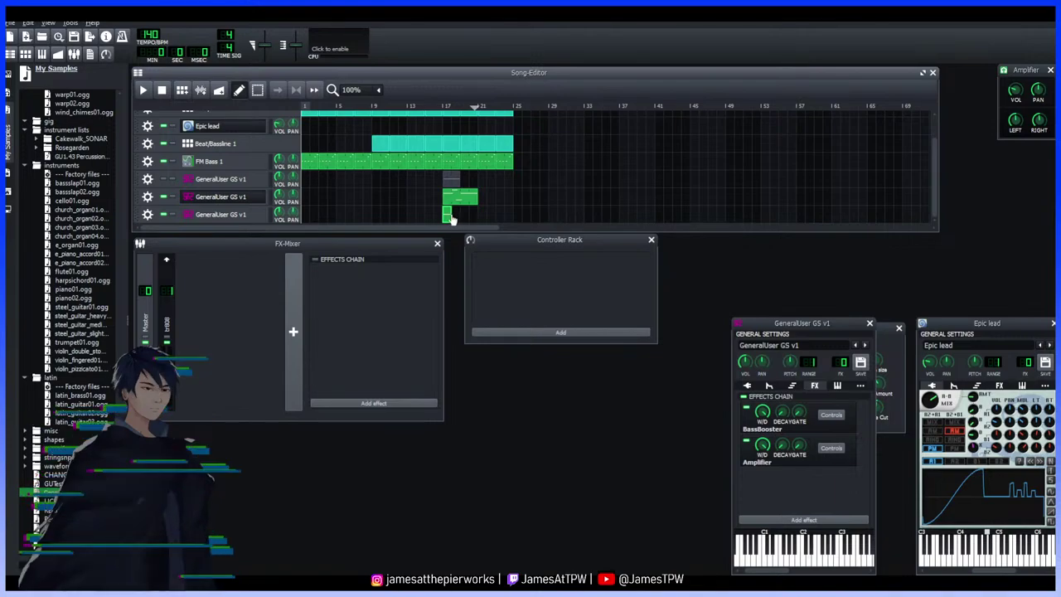
pyautogui.press('space')
pyautogui.click(429, 109)
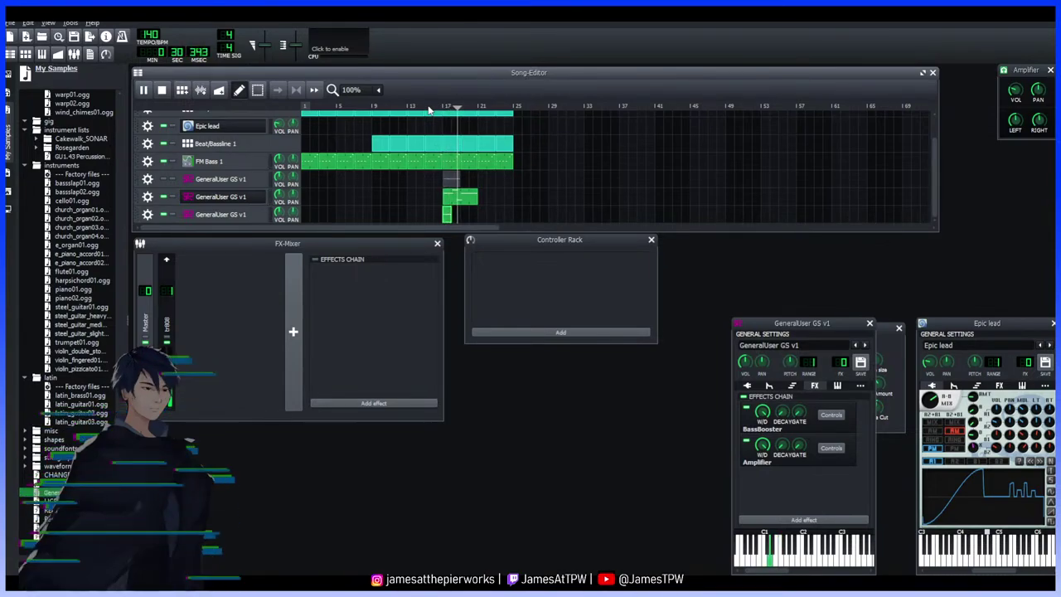
pyautogui.press('space')
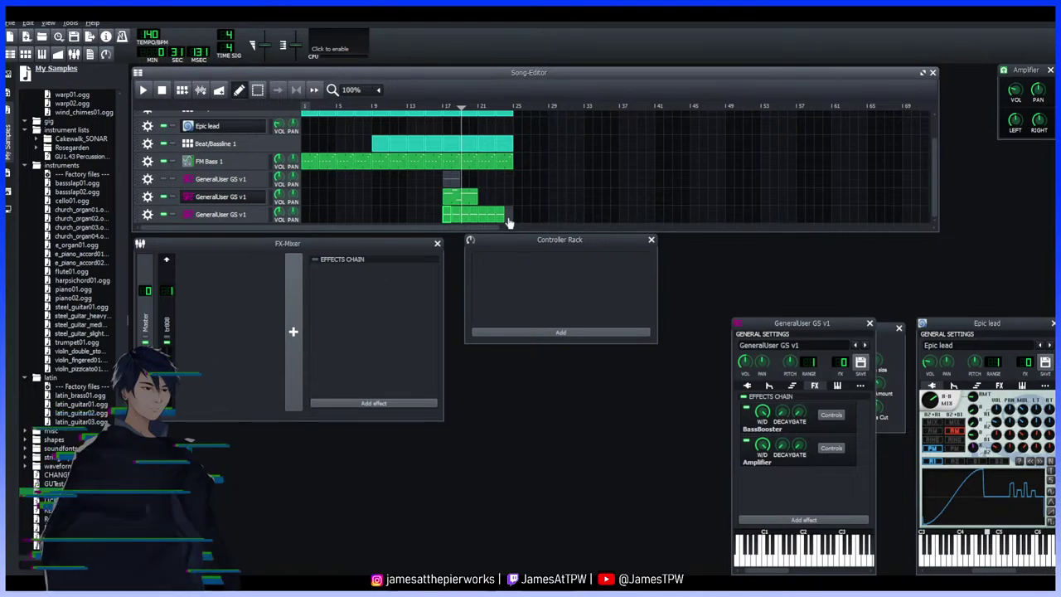
# Place a copy of the four-bar bass pattern at bar 21 and play the song from about bar 16
pyautogui.click(438, 109)
pyautogui.press('space')
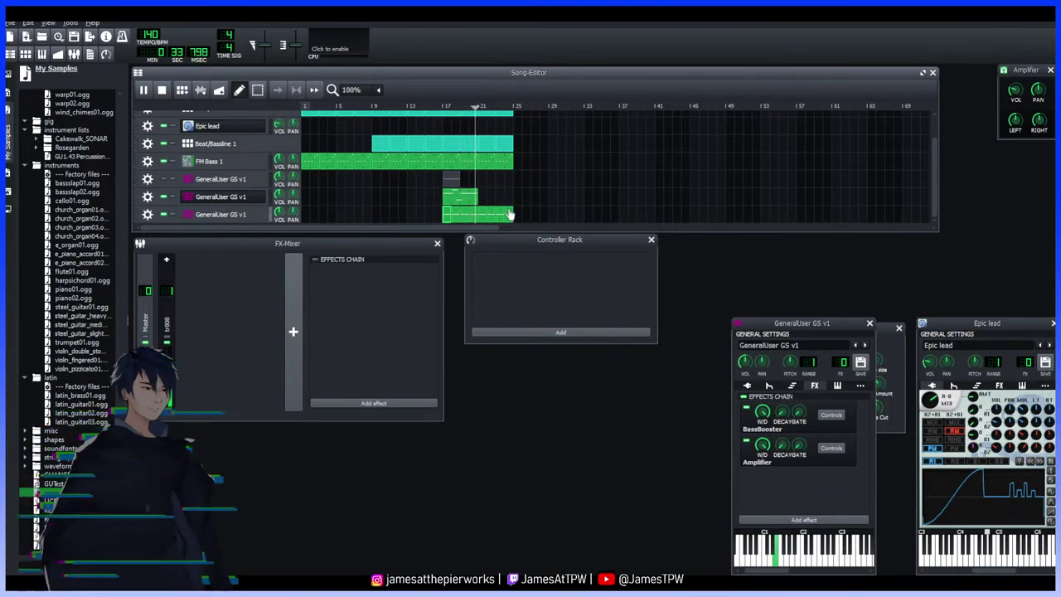
pyautogui.press('space')
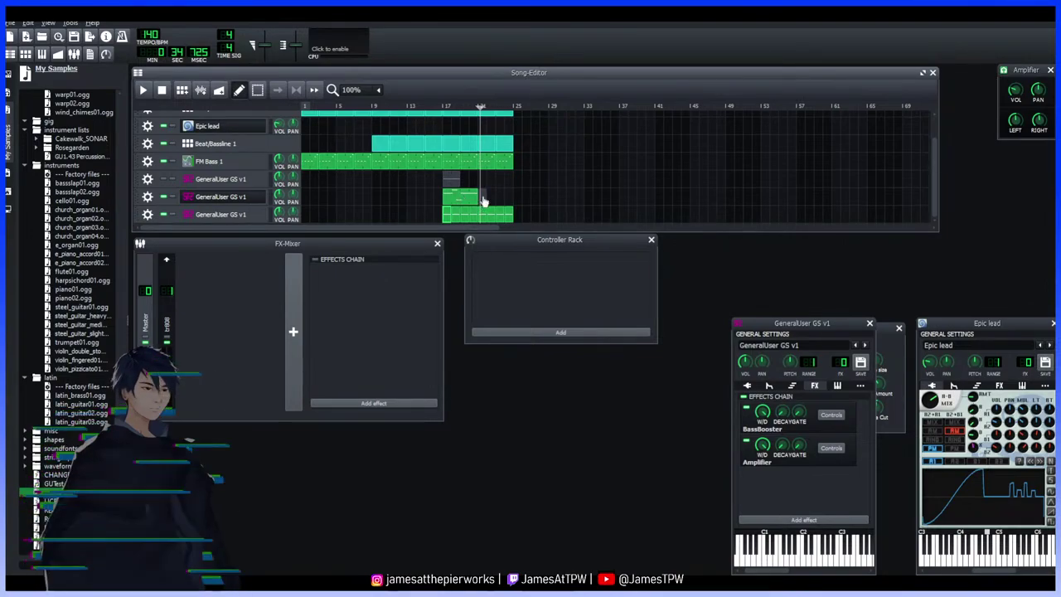
pyautogui.click(433, 108)
pyautogui.press('space')
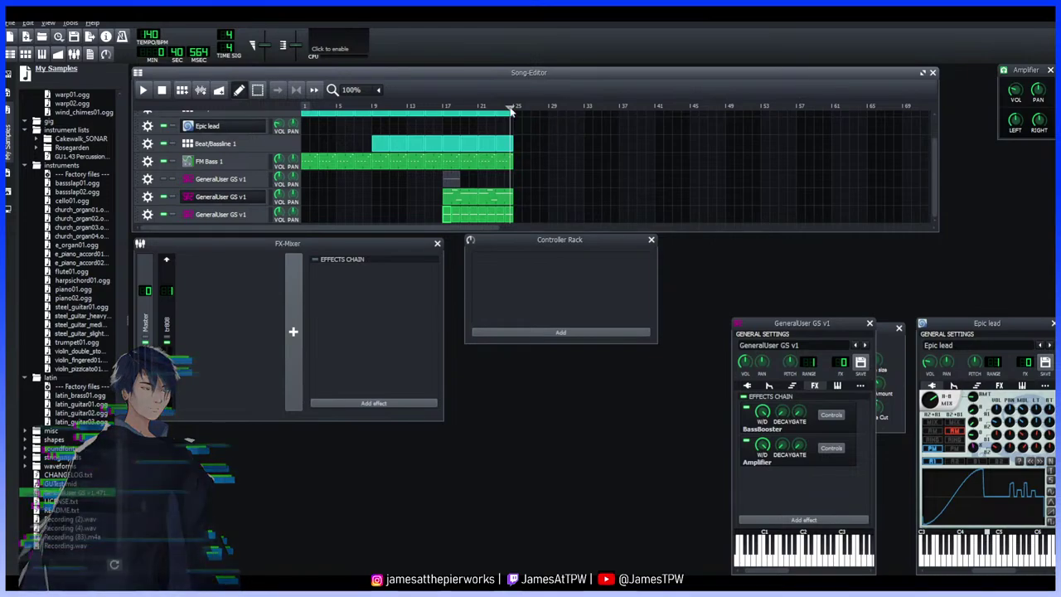
# Play the song to its end and extend the FM Bass 1 track's repeated patterns through bar 28
pyautogui.click(143, 94)
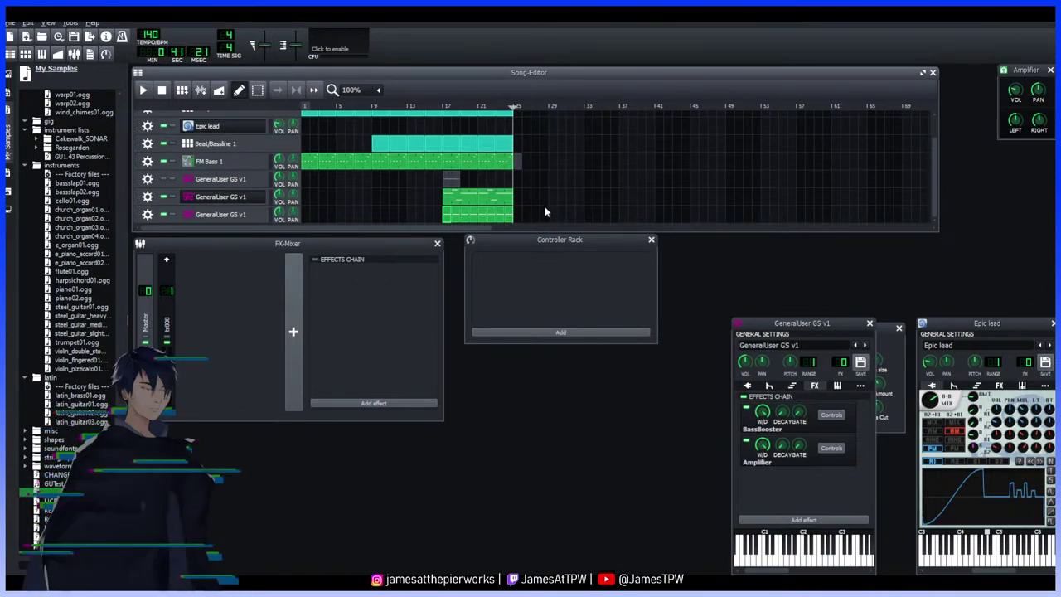
pyautogui.moveTo(545, 184); pyautogui.dragTo(555, 219)
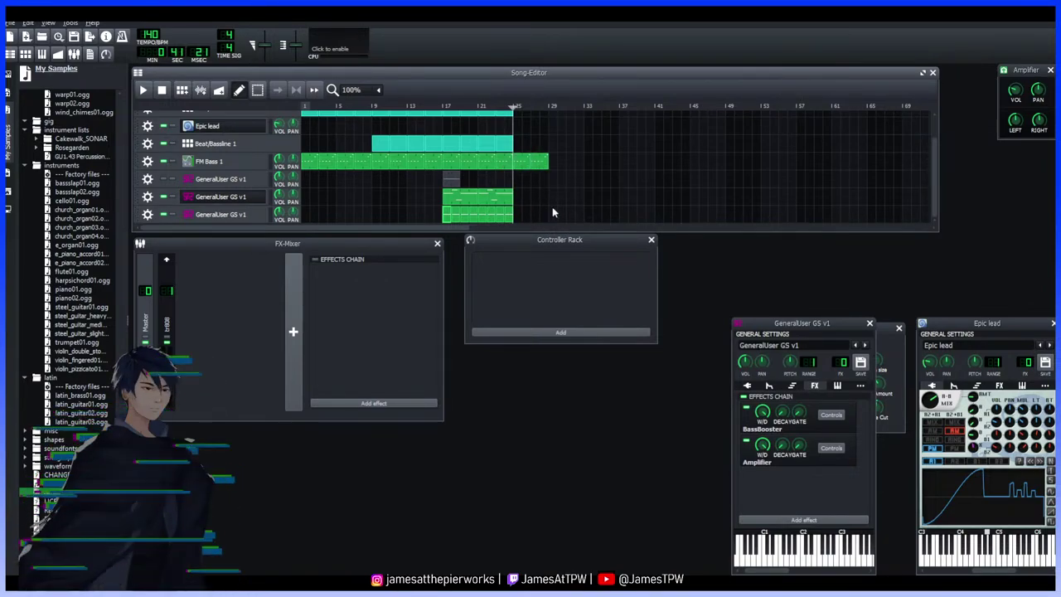
# Extend the FM Bass 1 track's repeated patterns through bar 40
pyautogui.scroll(2, 597, 178)
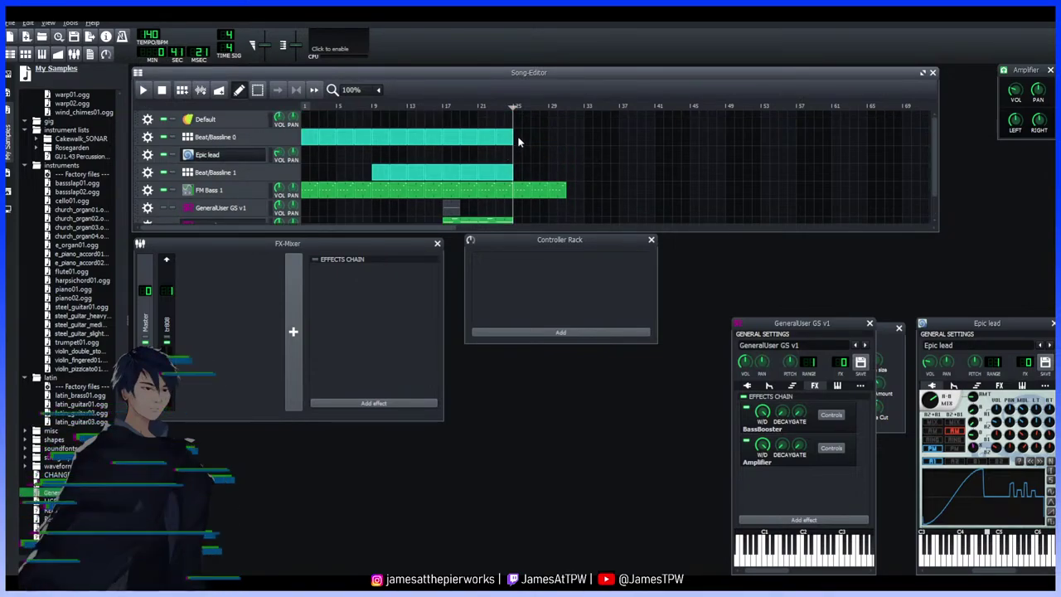
pyautogui.moveTo(585, 239); pyautogui.dragTo(604, 214)
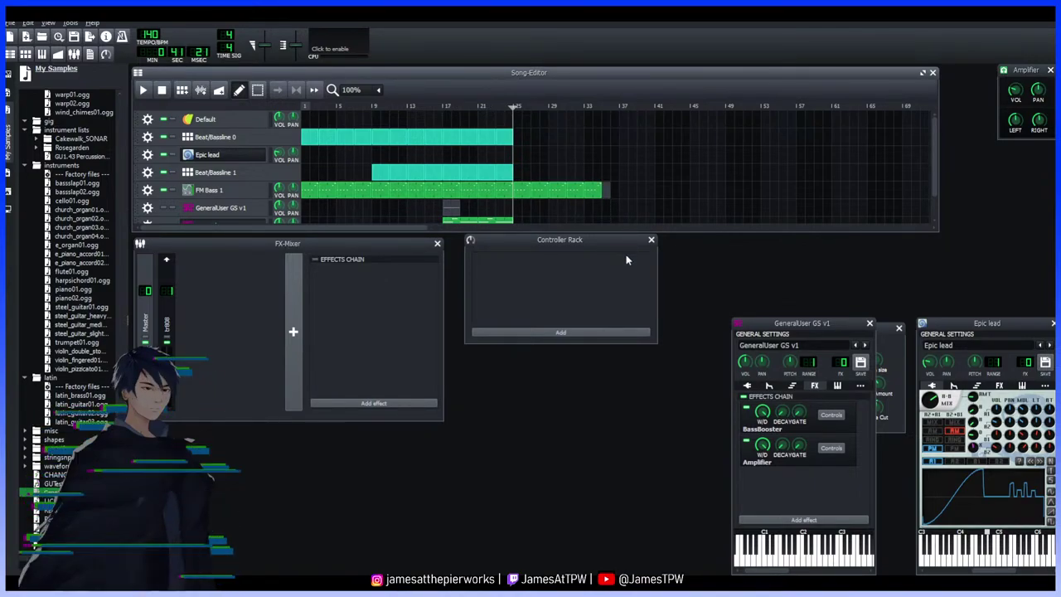
pyautogui.moveTo(626, 260); pyautogui.dragTo(624, 196)
pyautogui.moveTo(653, 259); pyautogui.dragTo(655, 190)
# Extend the Beat/Bassline 1 and Beat/Bassline 0 blocks from bar 25 through bar 40
pyautogui.scroll(-2, 522, 163)
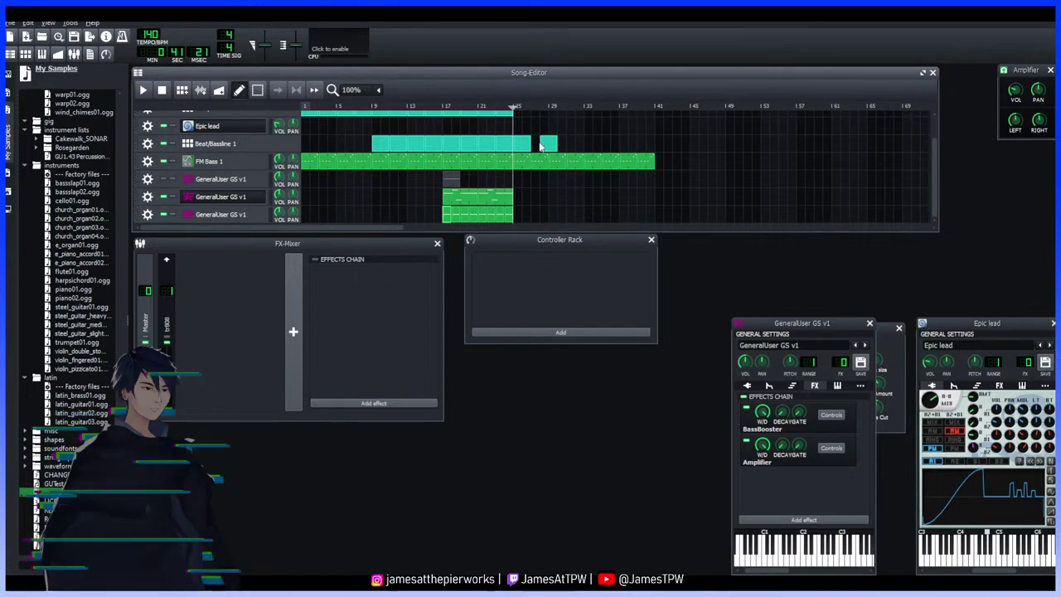
pyautogui.moveTo(532, 146); pyautogui.dragTo(548, 146)
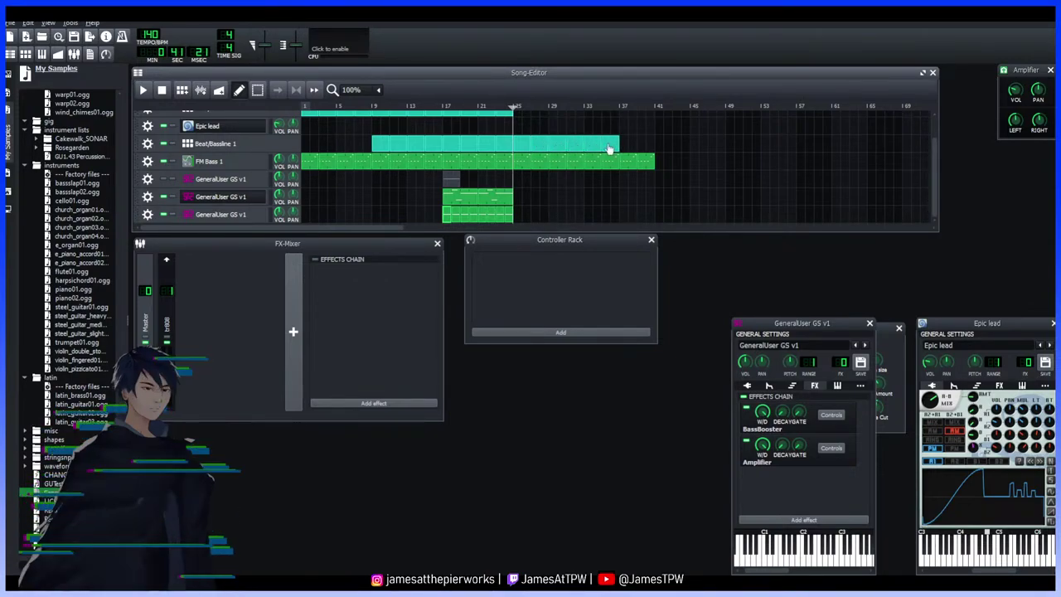
pyautogui.scroll(2, 563, 160)
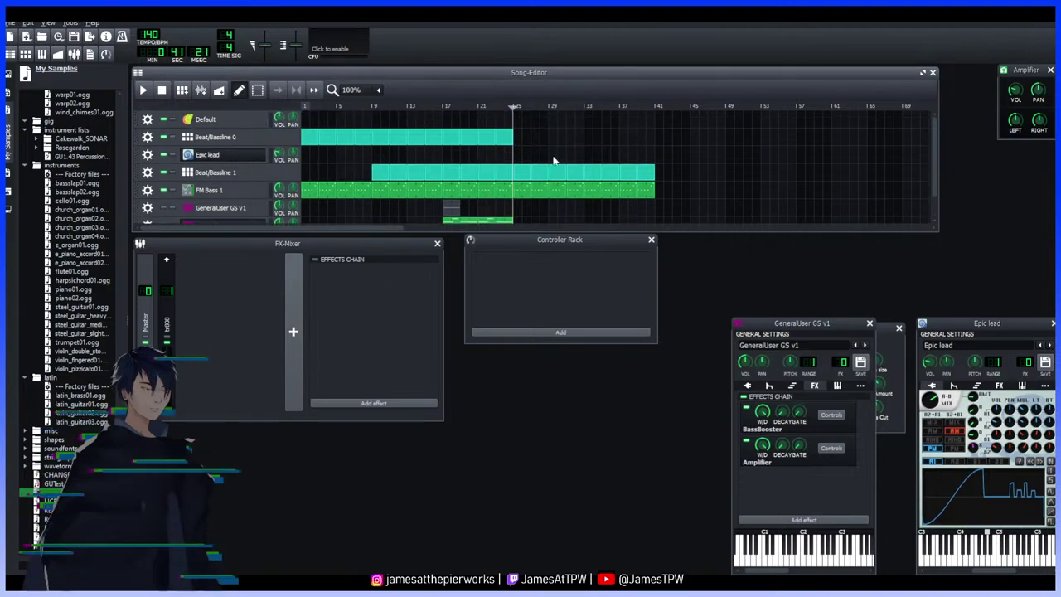
pyautogui.moveTo(533, 144); pyautogui.dragTo(653, 139)
# Play the extended arrangement to about bar 39, stop it and return the playhead to about bar 16
pyautogui.scroll(-2, 581, 166)
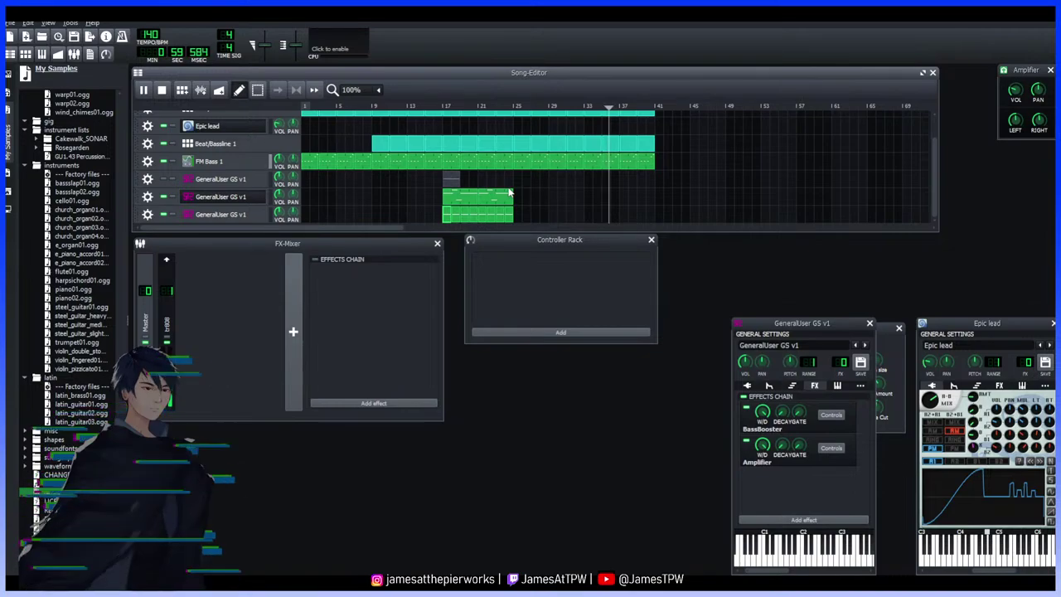
pyautogui.scroll(2, 568, 170)
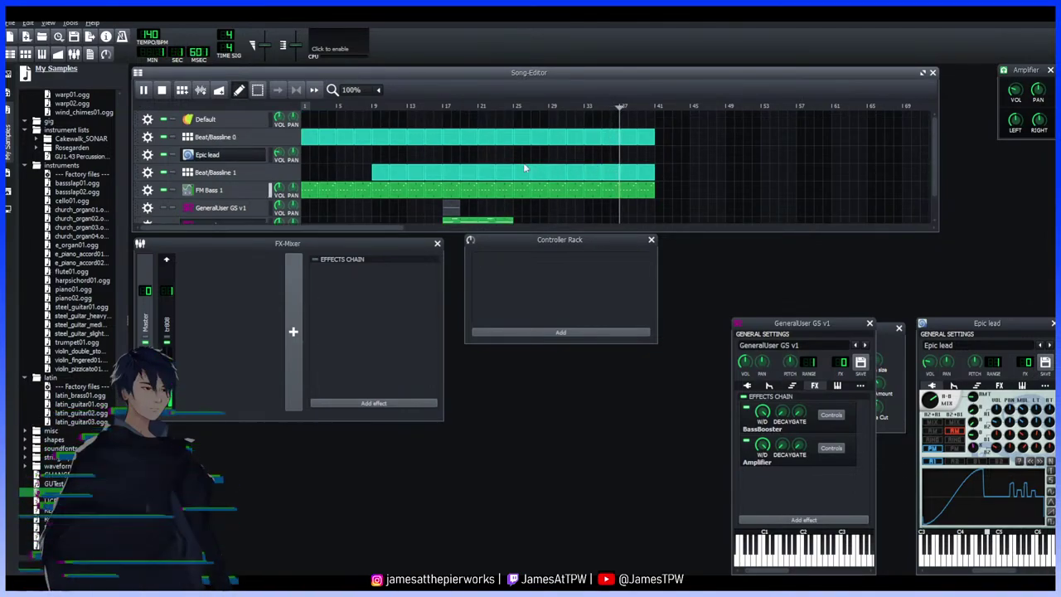
pyautogui.scroll(-2, 524, 168)
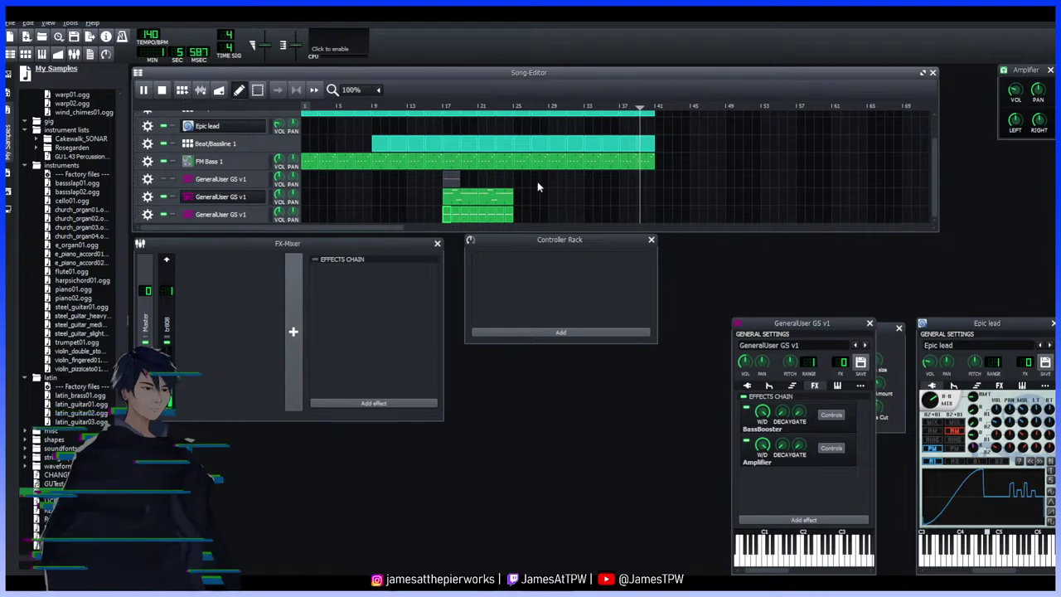
pyautogui.press('space')
pyautogui.moveTo(455, 106); pyautogui.dragTo(433, 109)
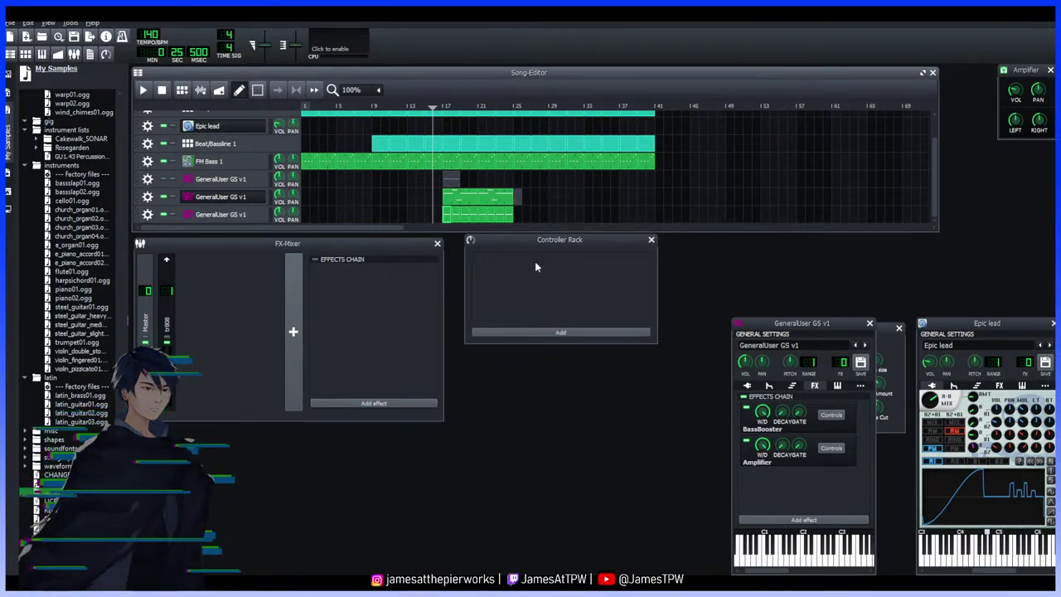
# Repeat the four-bar and one-bar patterns of the two lowest GeneralUser GS v1 tracks through bar 40
pyautogui.moveTo(513, 197); pyautogui.dragTo(548, 197)
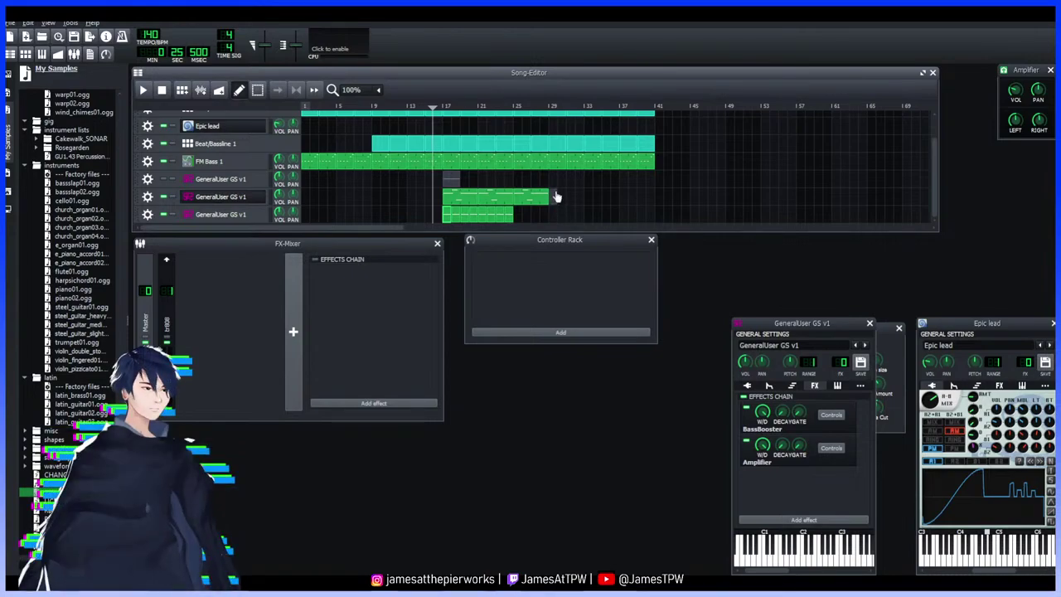
pyautogui.moveTo(548, 197); pyautogui.dragTo(655, 197)
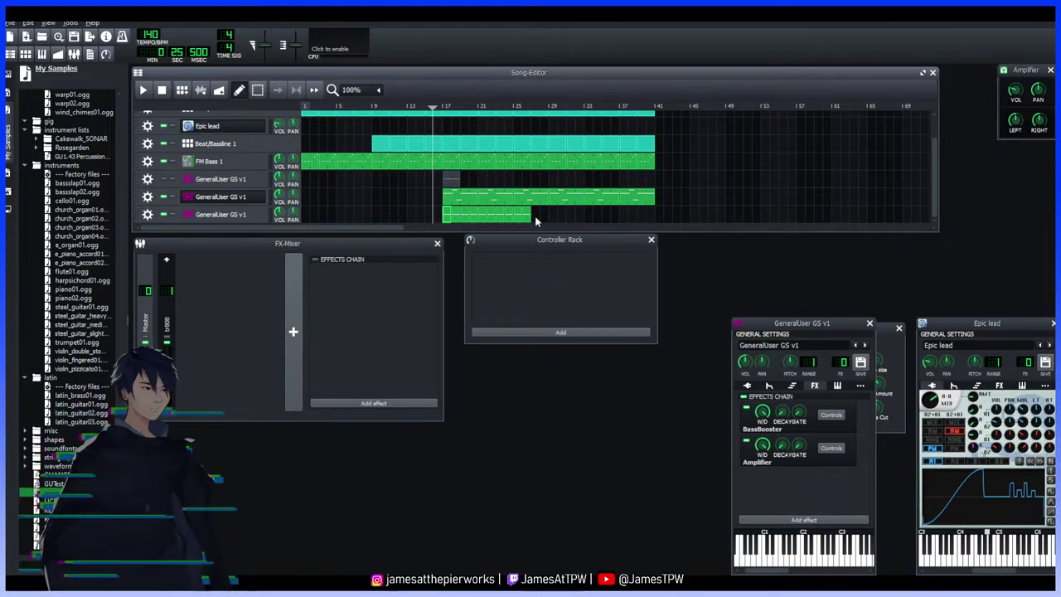
pyautogui.moveTo(540, 214); pyautogui.dragTo(548, 214)
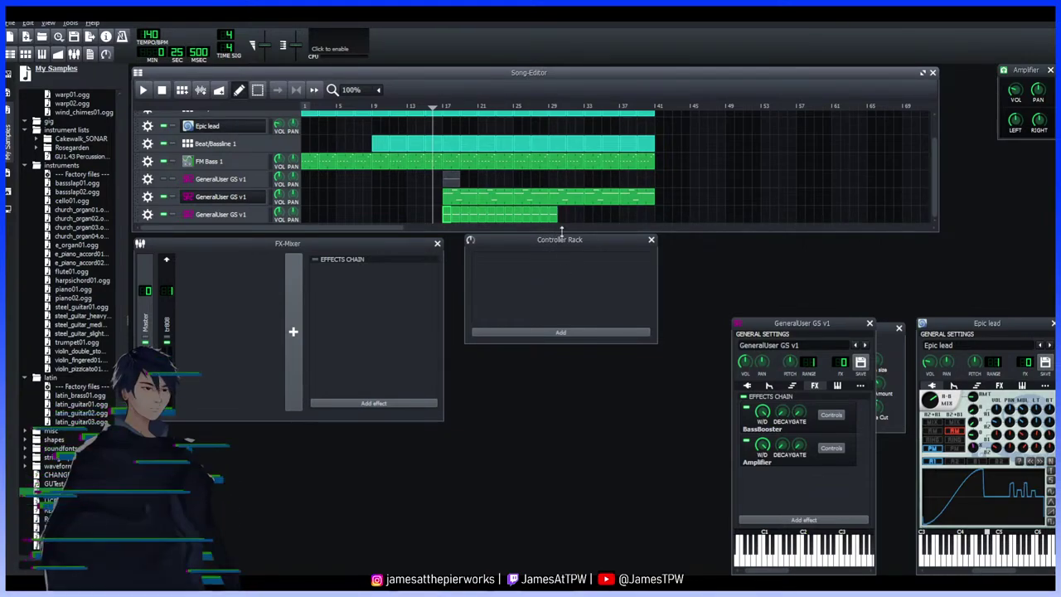
pyautogui.moveTo(557, 214); pyautogui.dragTo(594, 214)
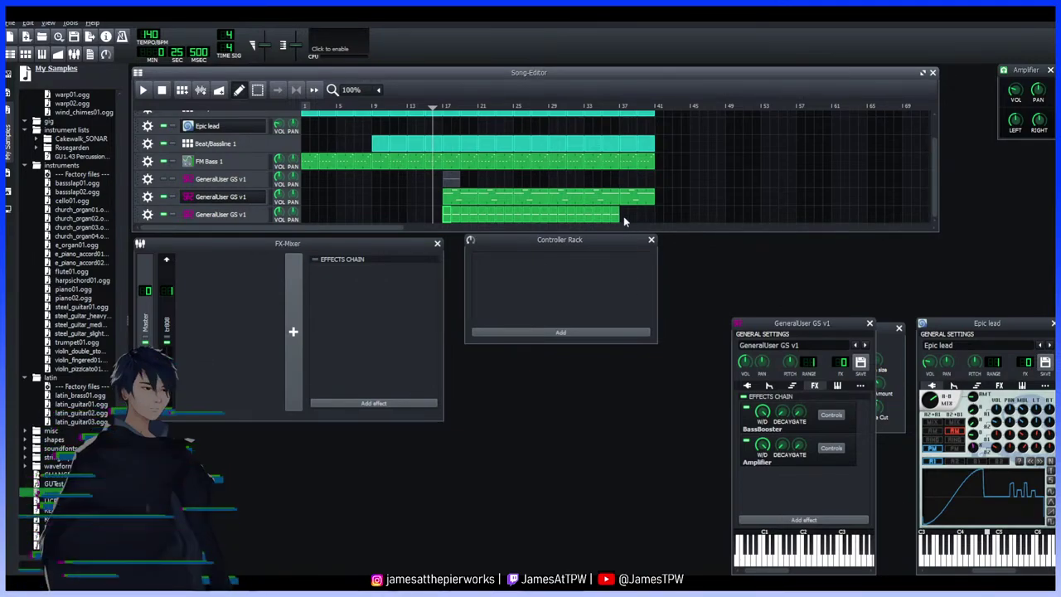
pyautogui.moveTo(619, 215); pyautogui.dragTo(649, 271)
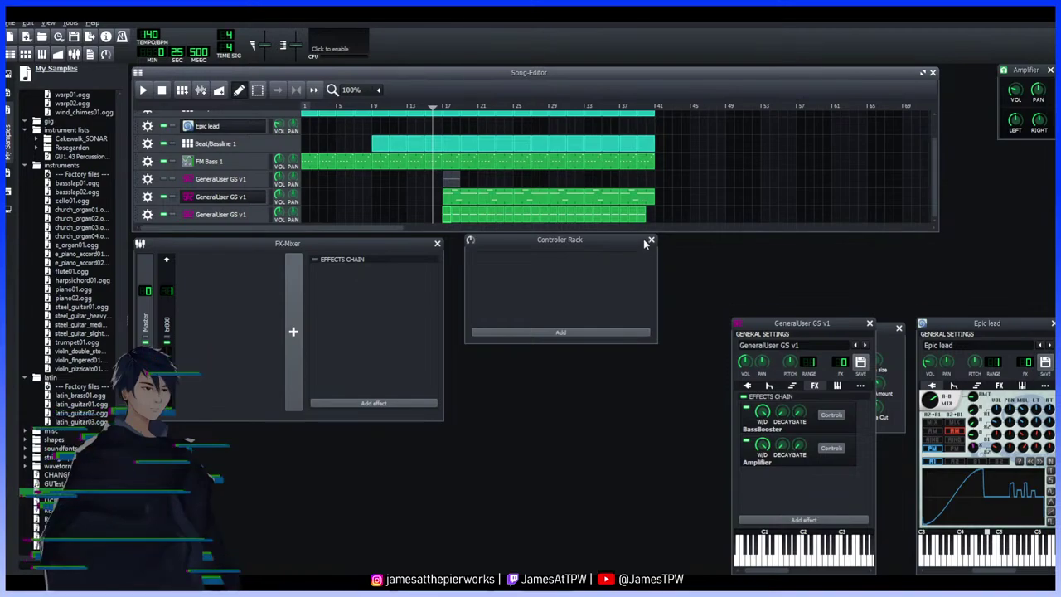
# Play the song from about bar 16, show the Fretless Bass soundfont settings and try single notes over it
pyautogui.press('space')
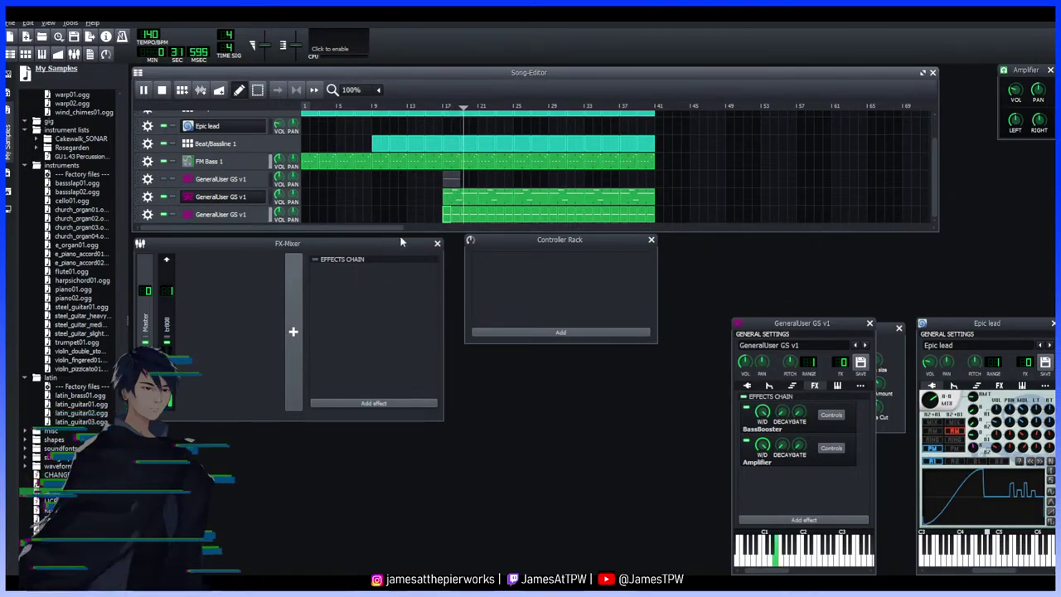
pyautogui.click(833, 560)
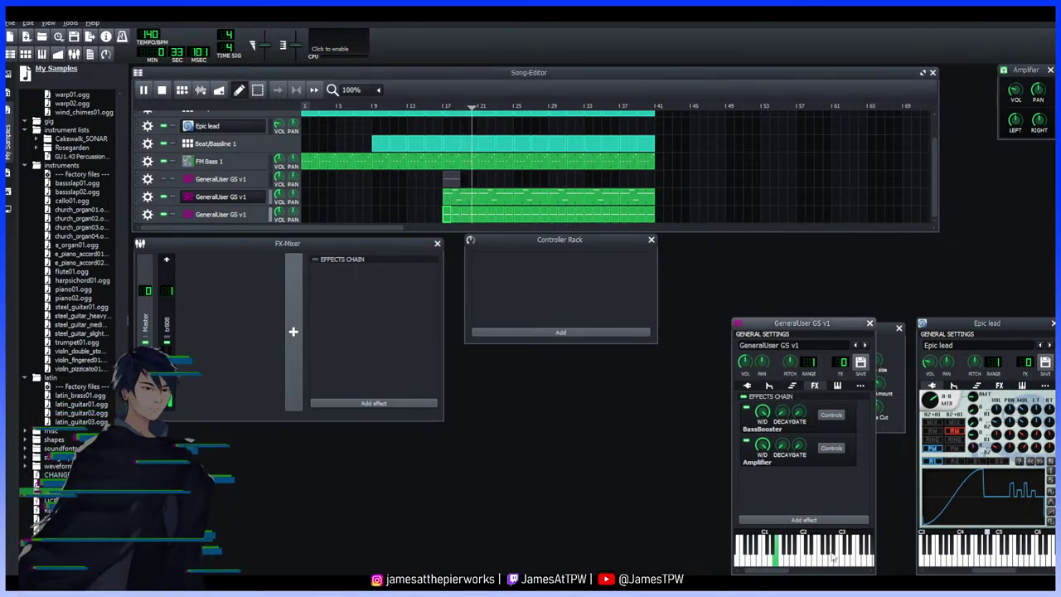
pyautogui.click(747, 385)
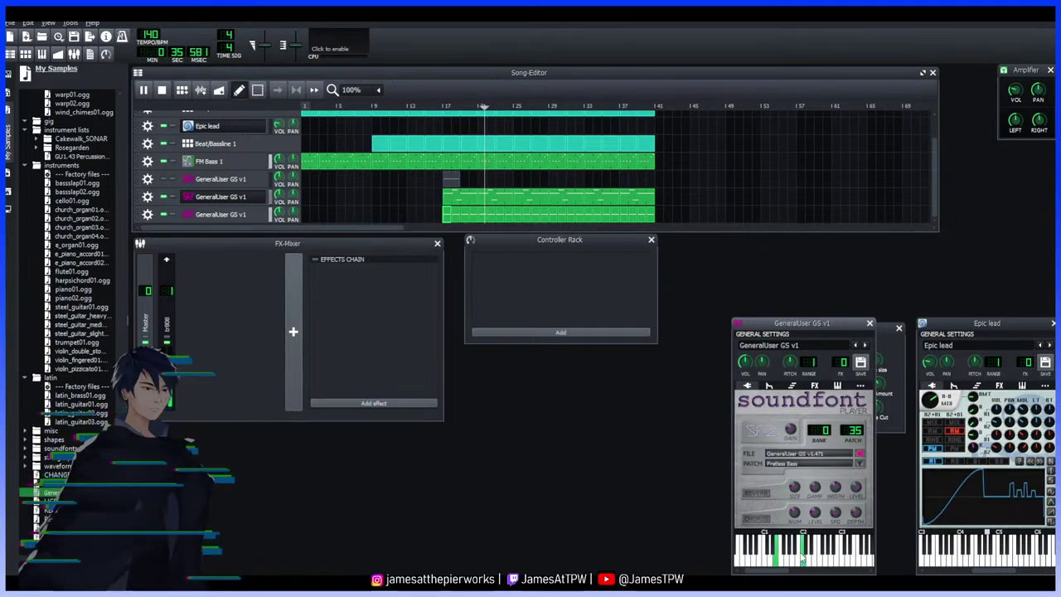
pyautogui.click(820, 558)
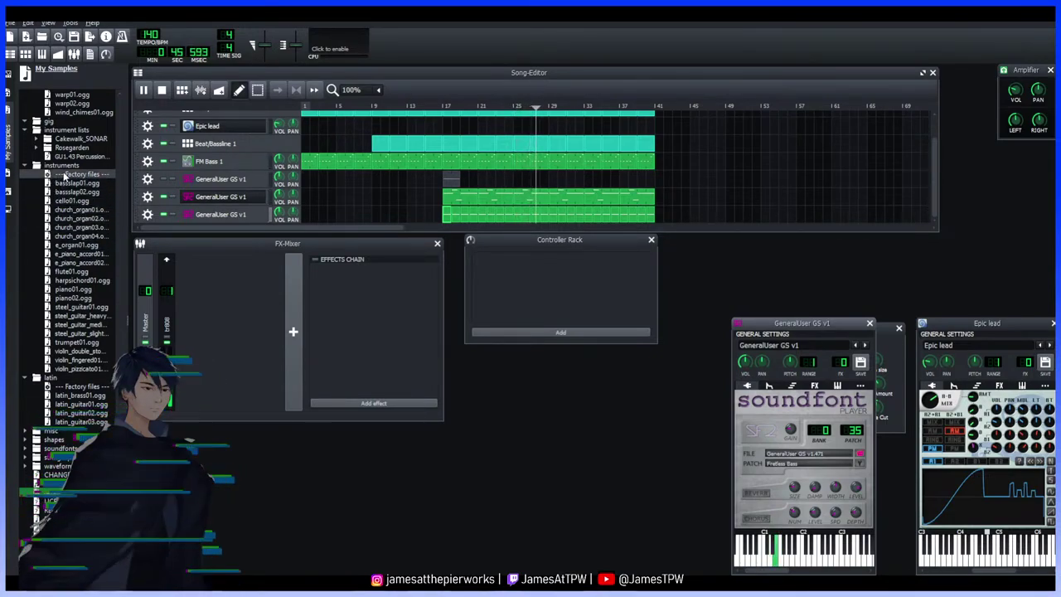
# Audition the cello, steel guitar and e-piano samples over the playing song and close the GeneralUser GS v1 instrument
pyautogui.click(78, 202)
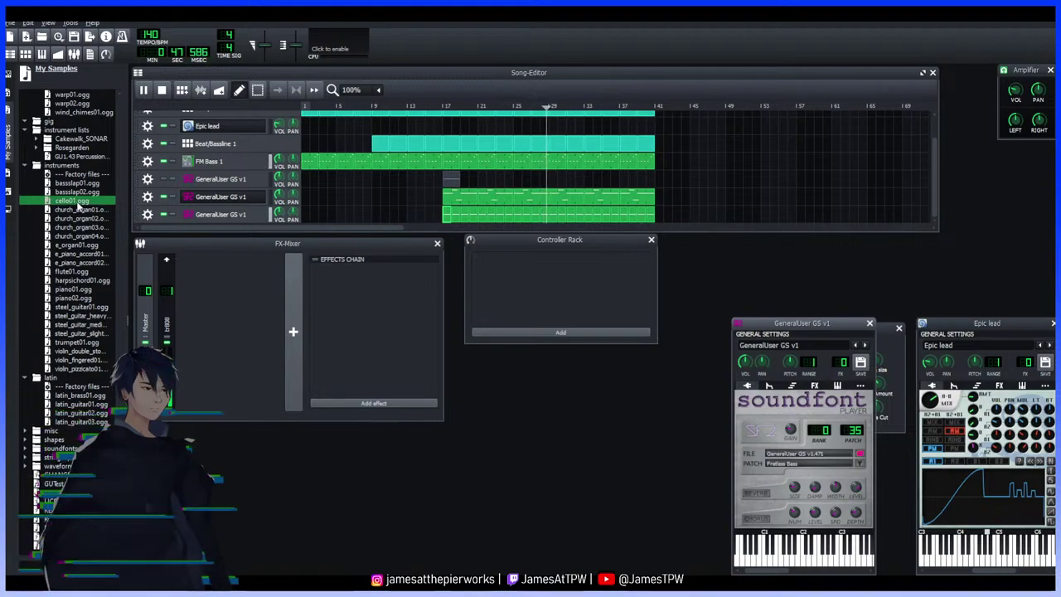
pyautogui.click(89, 307)
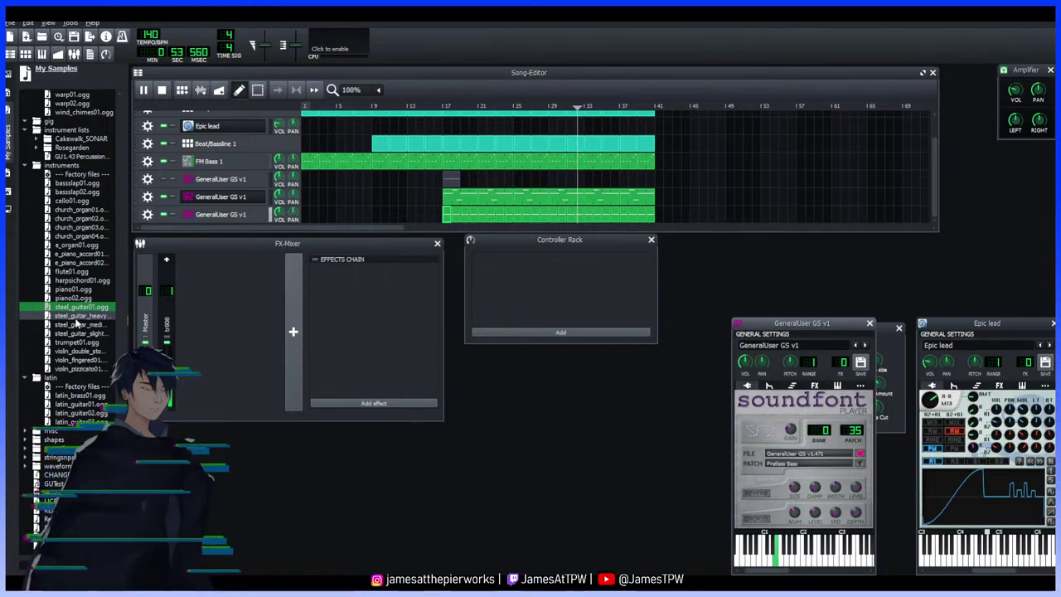
pyautogui.click(71, 325)
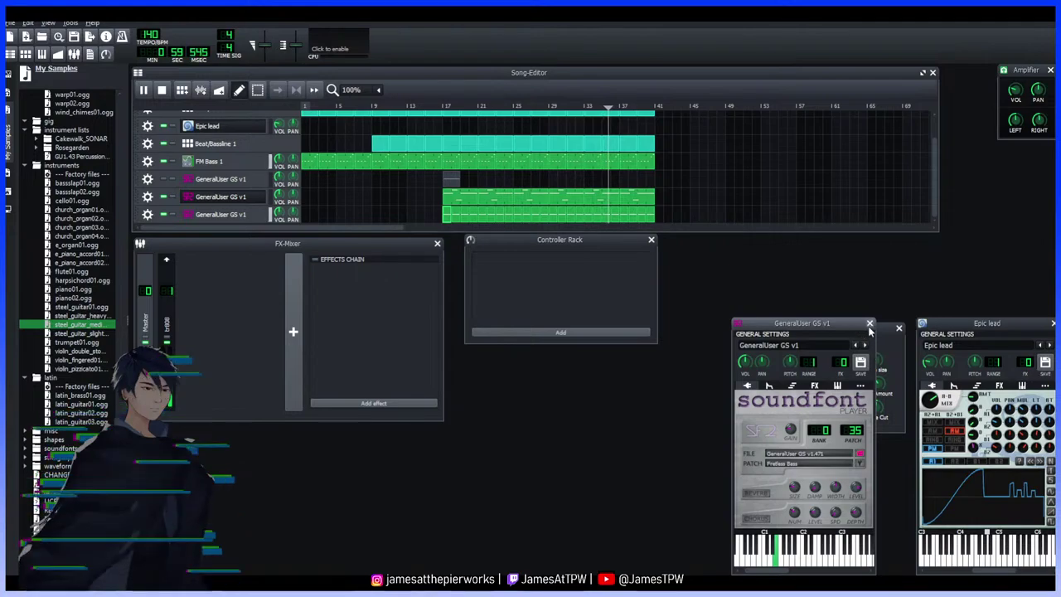
pyautogui.click(79, 254)
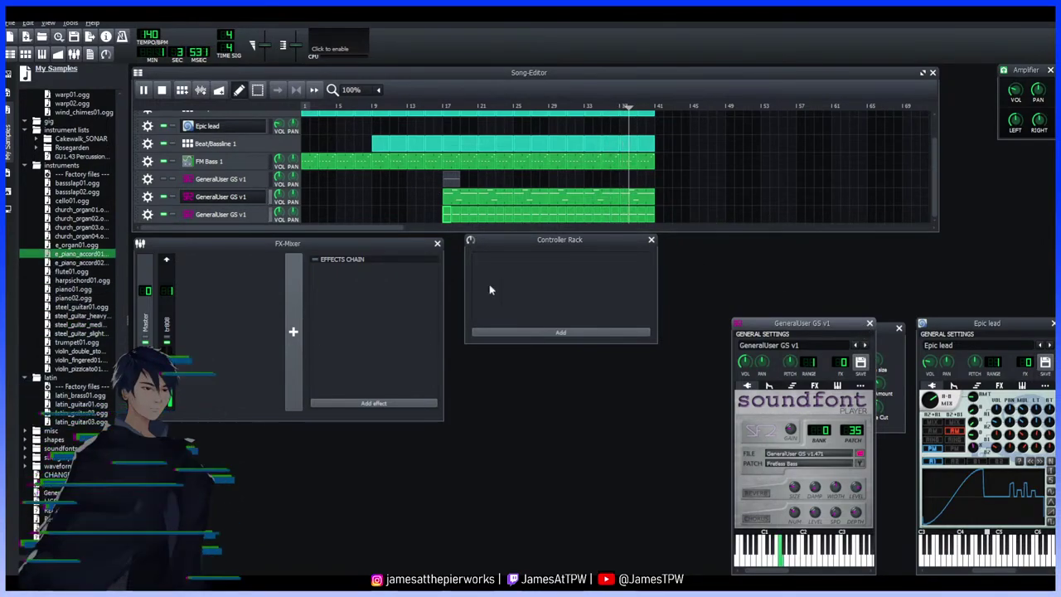
pyautogui.click(869, 322)
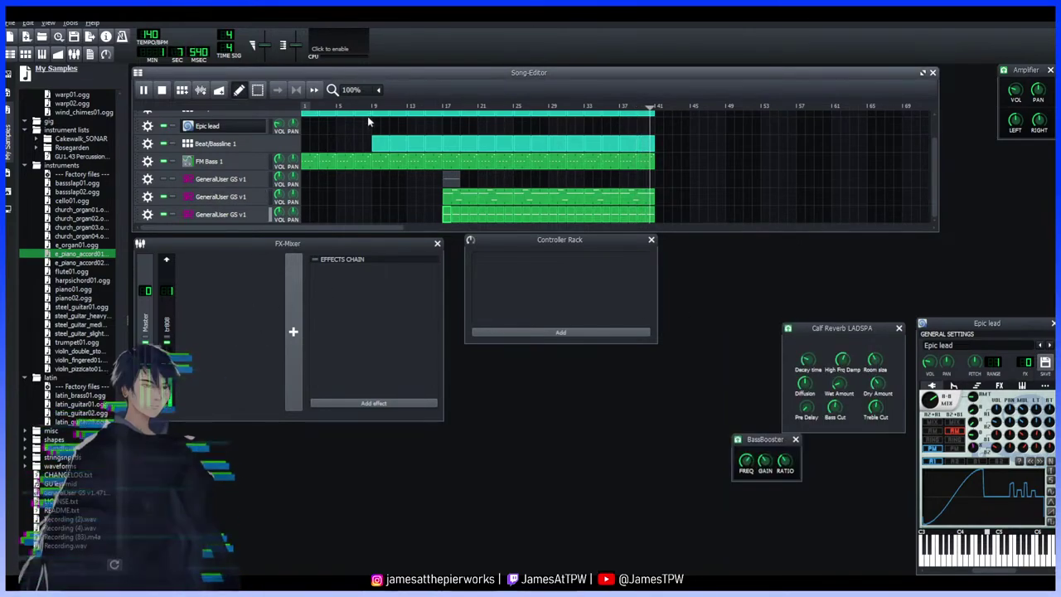
# Listen to the song from its start, then from just past its end, about bar 30 and about bar 39
pyautogui.moveTo(509, 111); pyautogui.dragTo(298, 112)
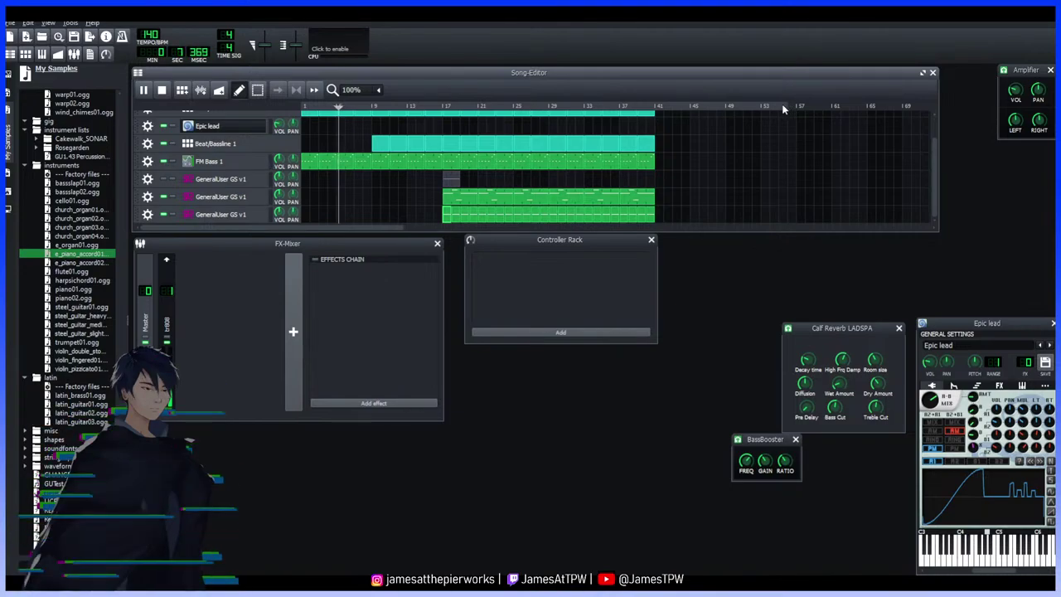
pyautogui.rightClick(661, 109)
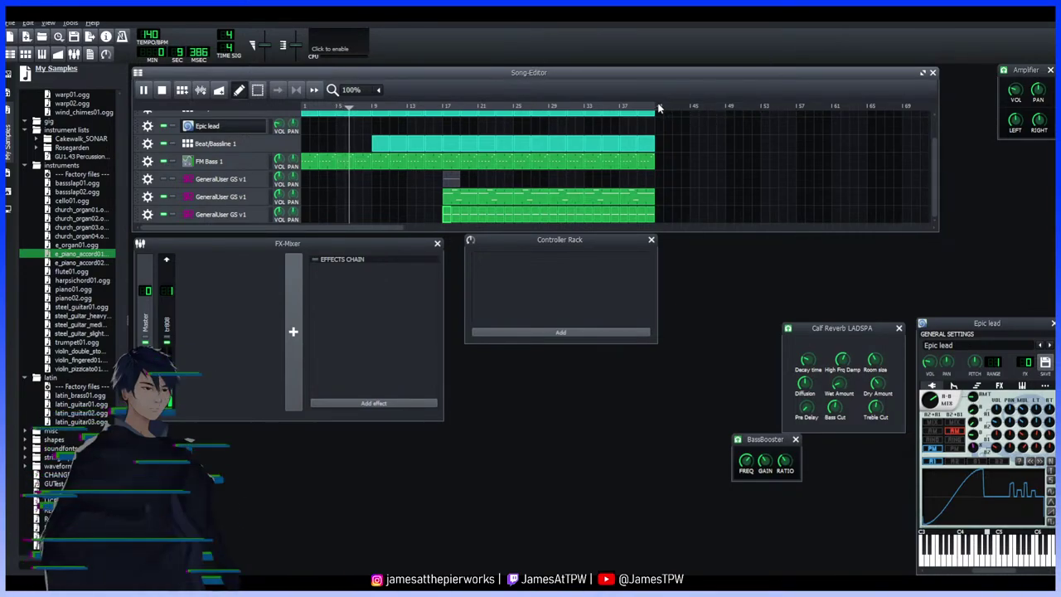
pyautogui.click(671, 107)
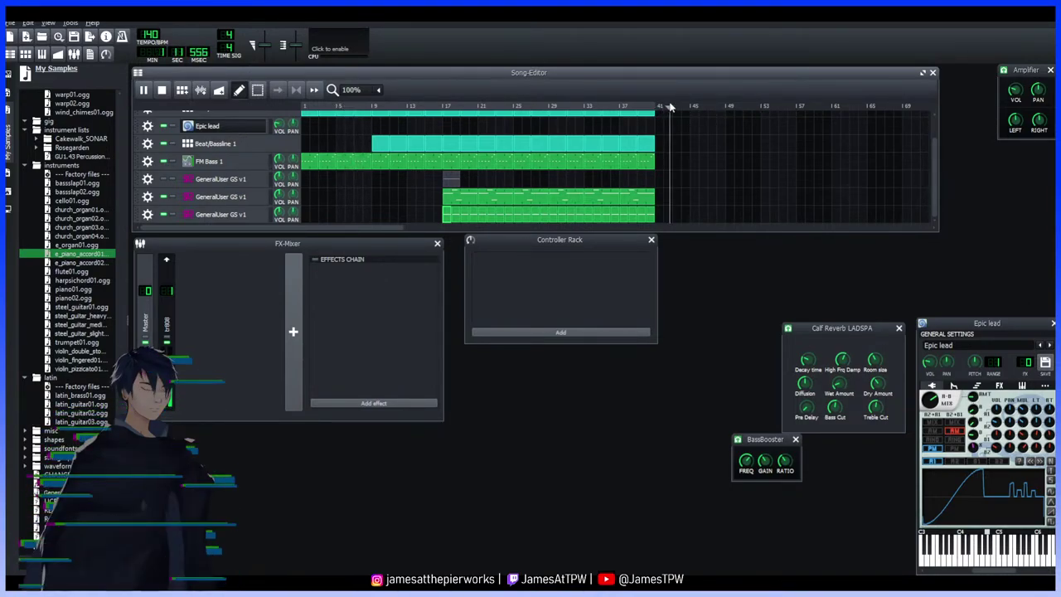
pyautogui.click(564, 107)
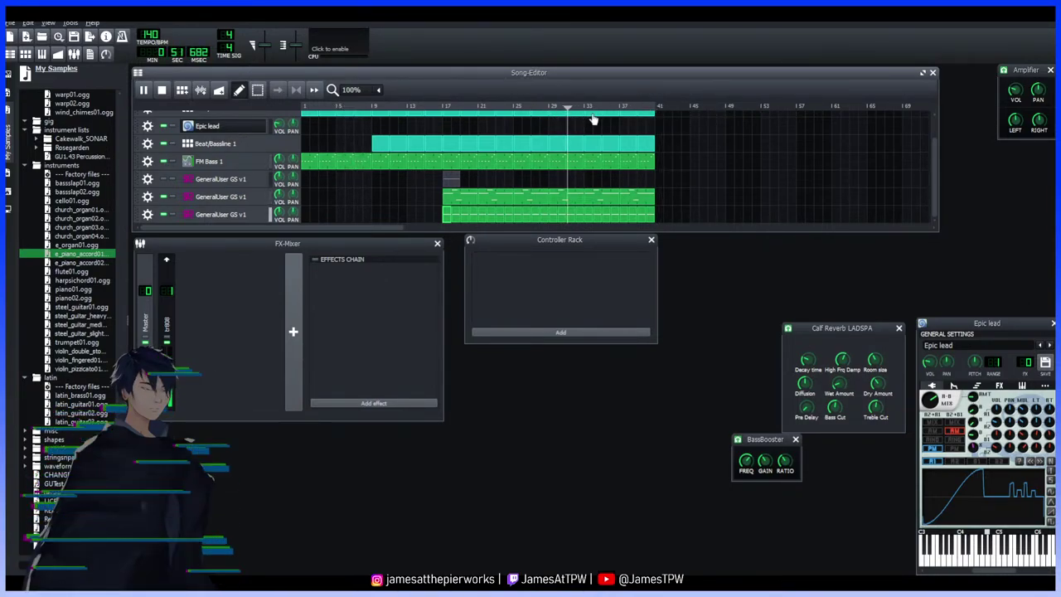
pyautogui.click(644, 108)
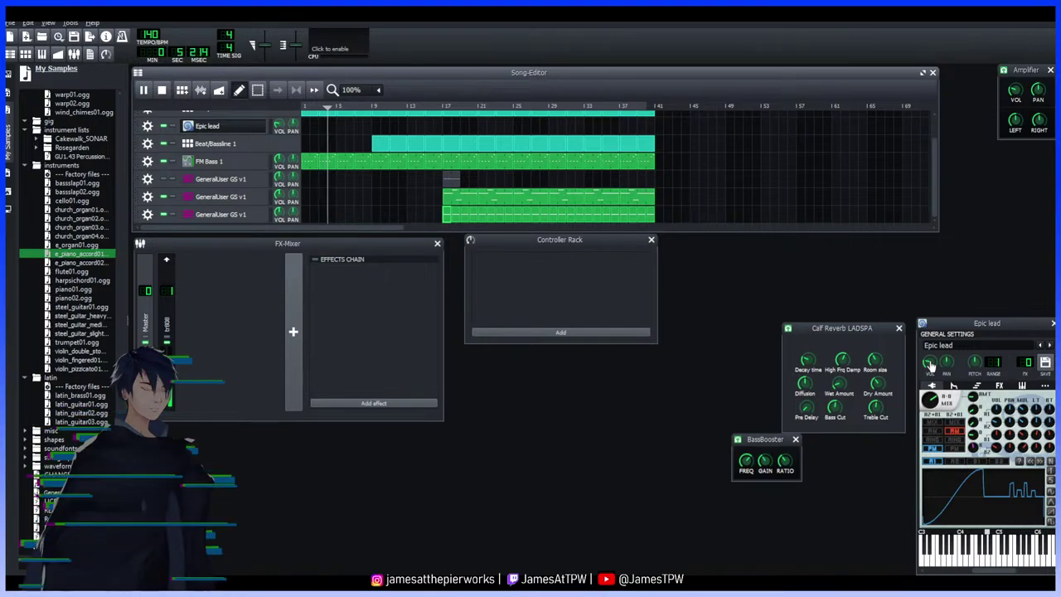
# Look at the FM Bass 1 instrument and close it, then bring up the Epic lead instrument while the song plays
pyautogui.click(207, 163)
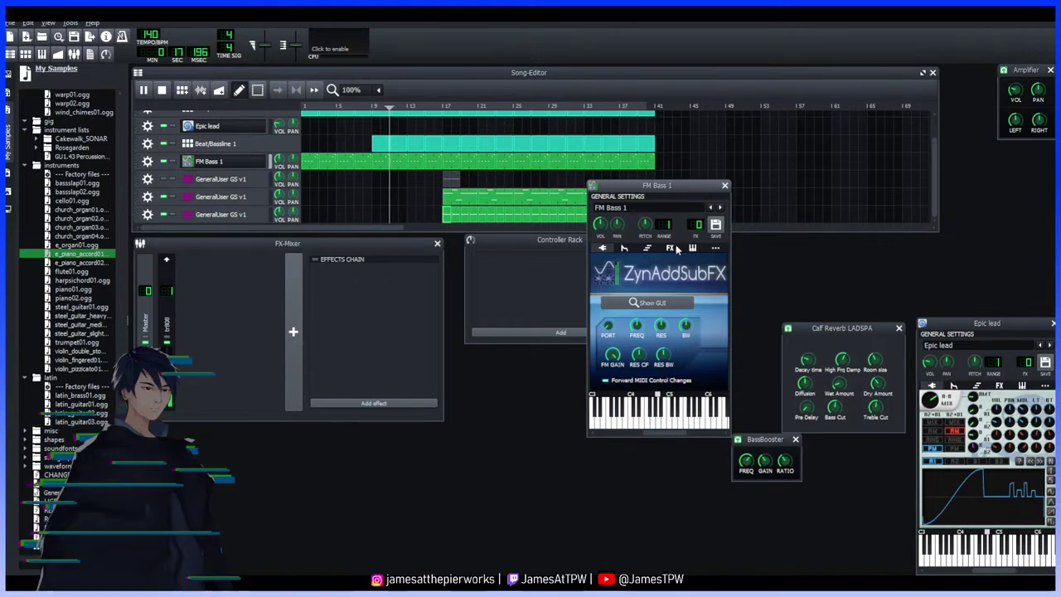
pyautogui.click(725, 186)
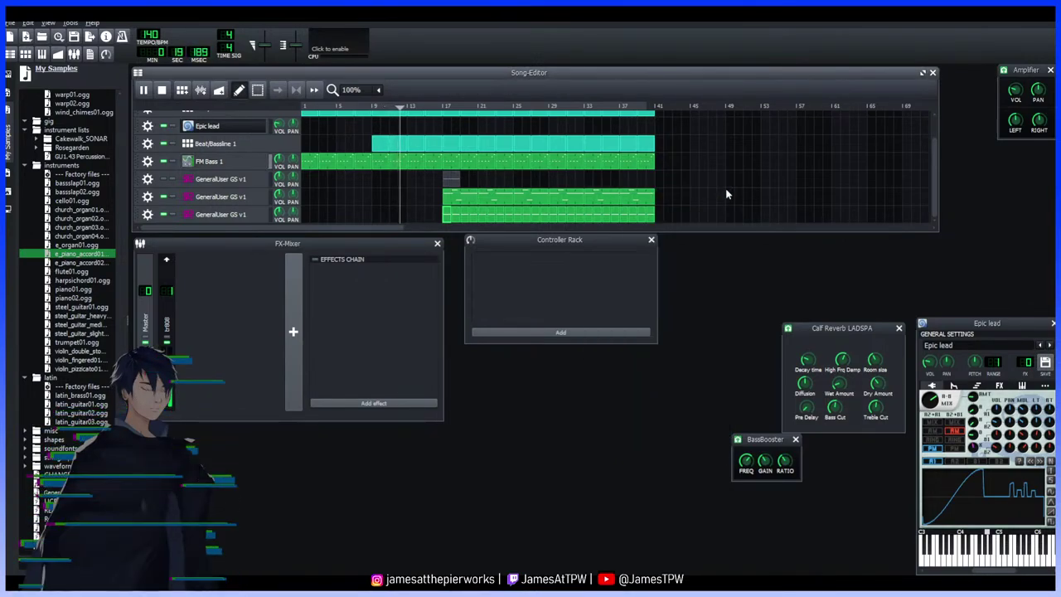
pyautogui.scroll(2, 212, 164)
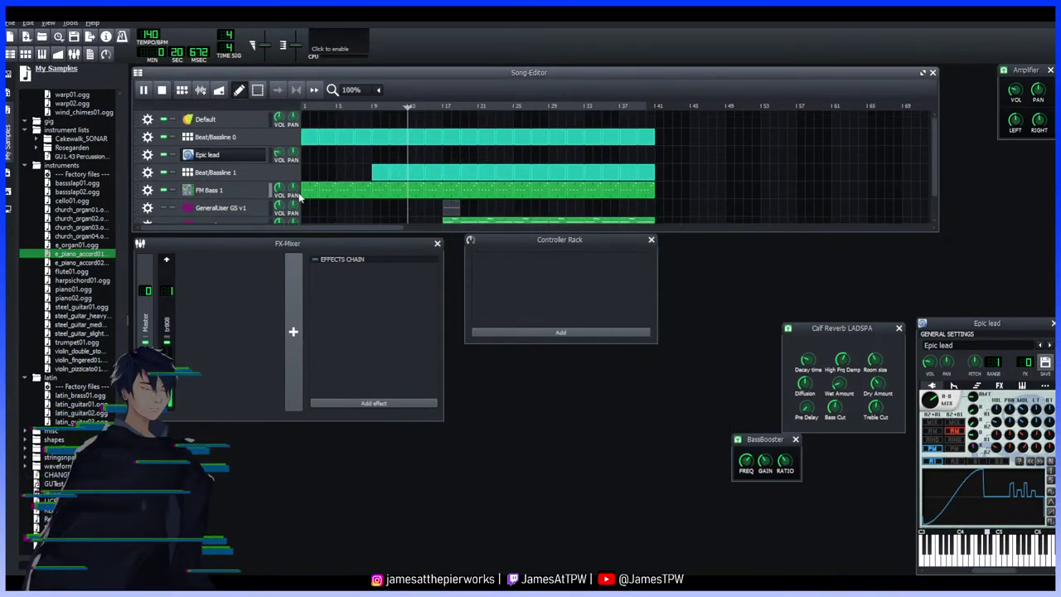
pyautogui.click(211, 165)
pyautogui.click(199, 158)
pyautogui.doubleClick(199, 157)
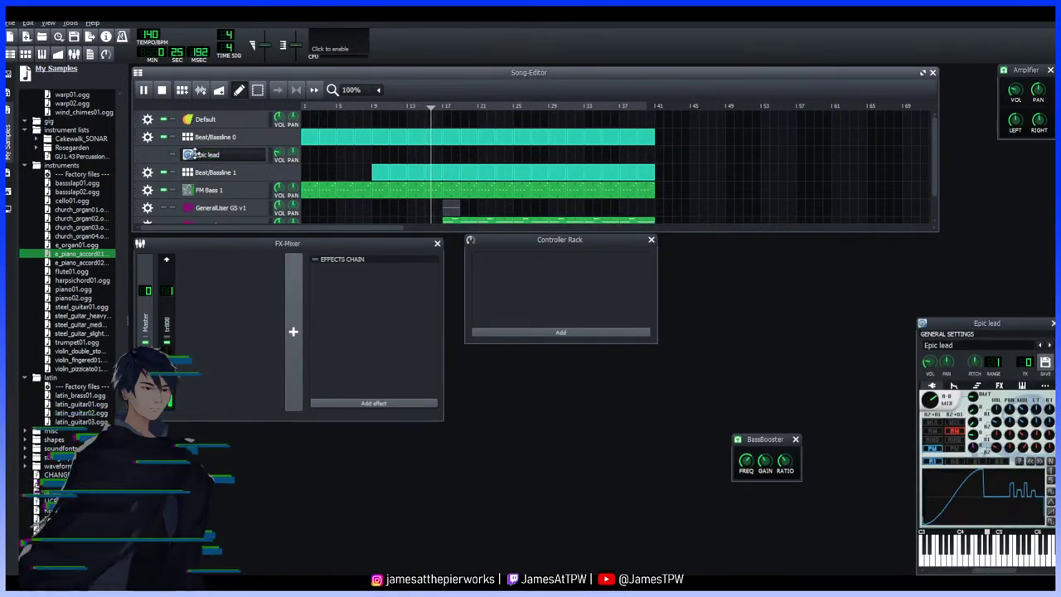
pyautogui.click(198, 157)
pyautogui.click(203, 161)
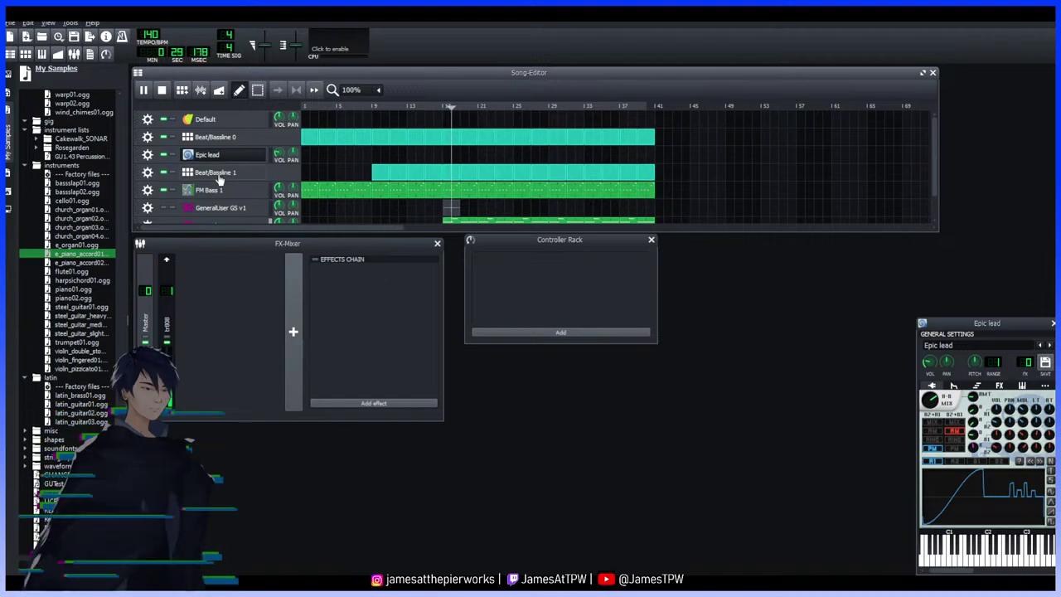
# Open the FM Bass 1 instrument and clone the FM Bass 1 track with its patterns
pyautogui.click(220, 193)
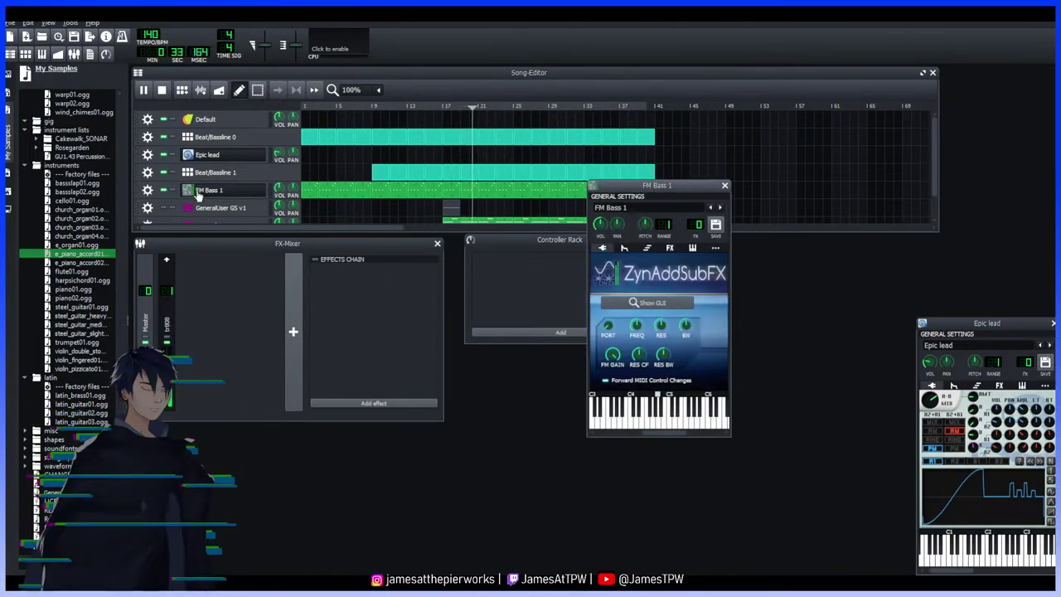
pyautogui.click(150, 208)
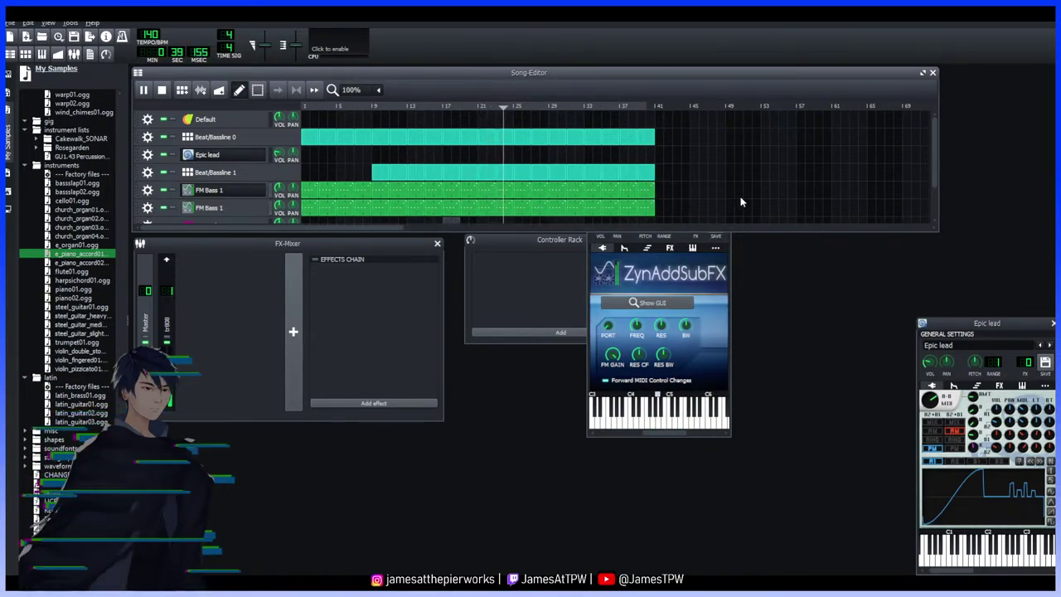
# Delete every pattern on the cloned FM Bass 1 track except the first one at bar 1
pyautogui.scroll(-2, 737, 202)
pyautogui.scroll(1, 749, 202)
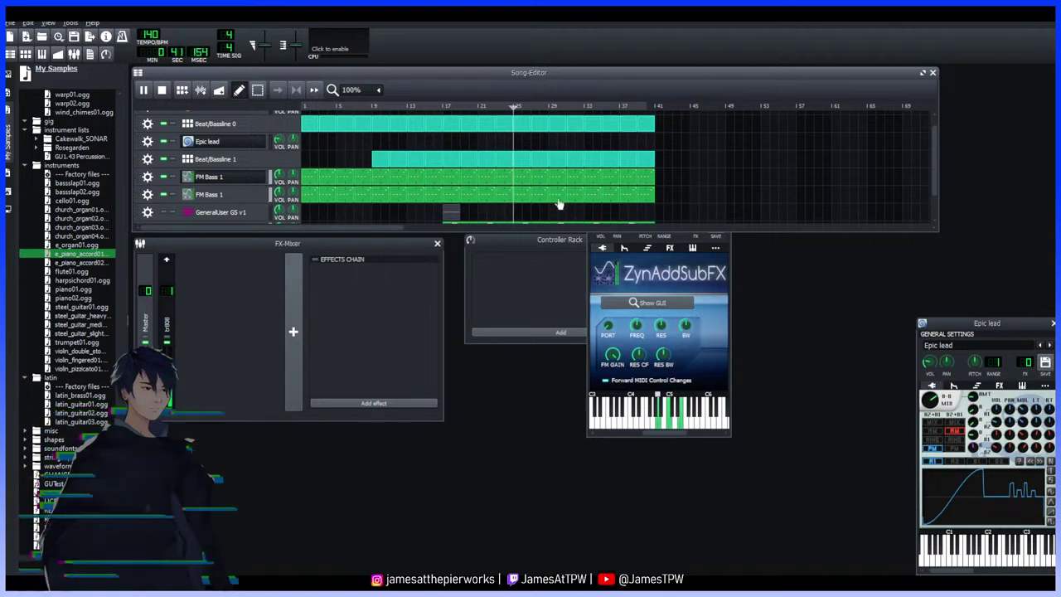
pyautogui.middleClick(327, 196)
pyautogui.middleClick(345, 197)
pyautogui.middleClick(365, 197)
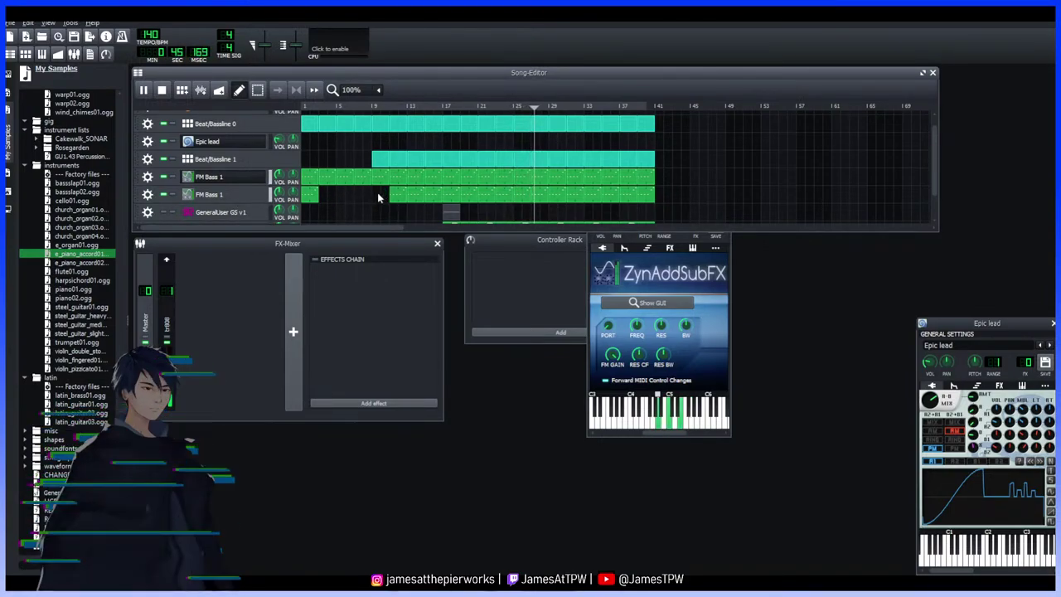
pyautogui.middleClick(383, 197)
pyautogui.middleClick(400, 196)
pyautogui.middleClick(416, 197)
pyautogui.middleClick(452, 199)
pyautogui.middleClick(557, 197)
pyautogui.middleClick(575, 196)
pyautogui.middleClick(611, 196)
pyautogui.middleClick(628, 196)
pyautogui.middleClick(645, 197)
pyautogui.middleClick(592, 196)
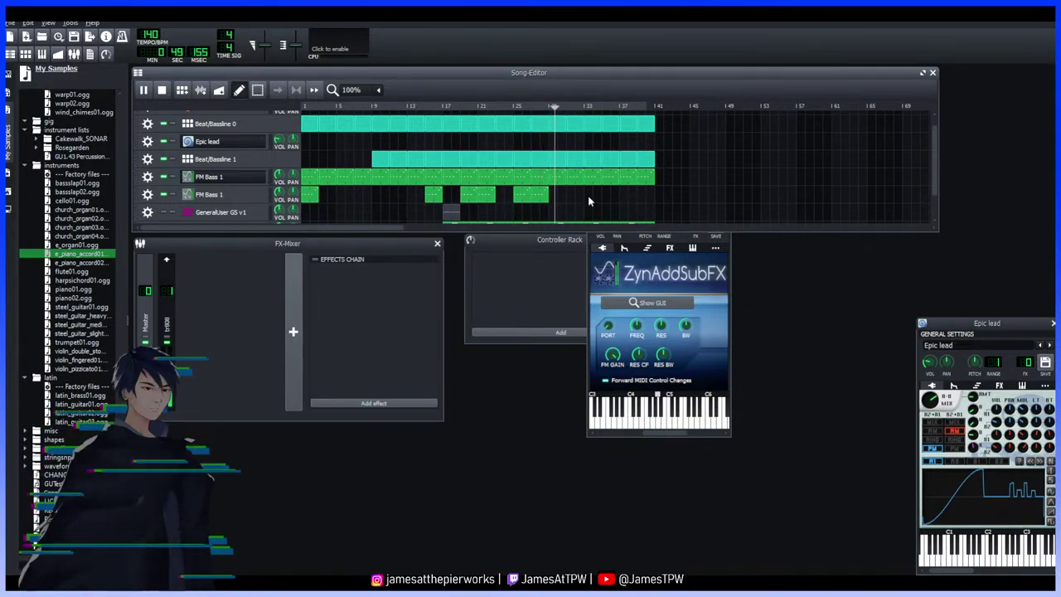
pyautogui.middleClick(540, 197)
pyautogui.middleClick(522, 196)
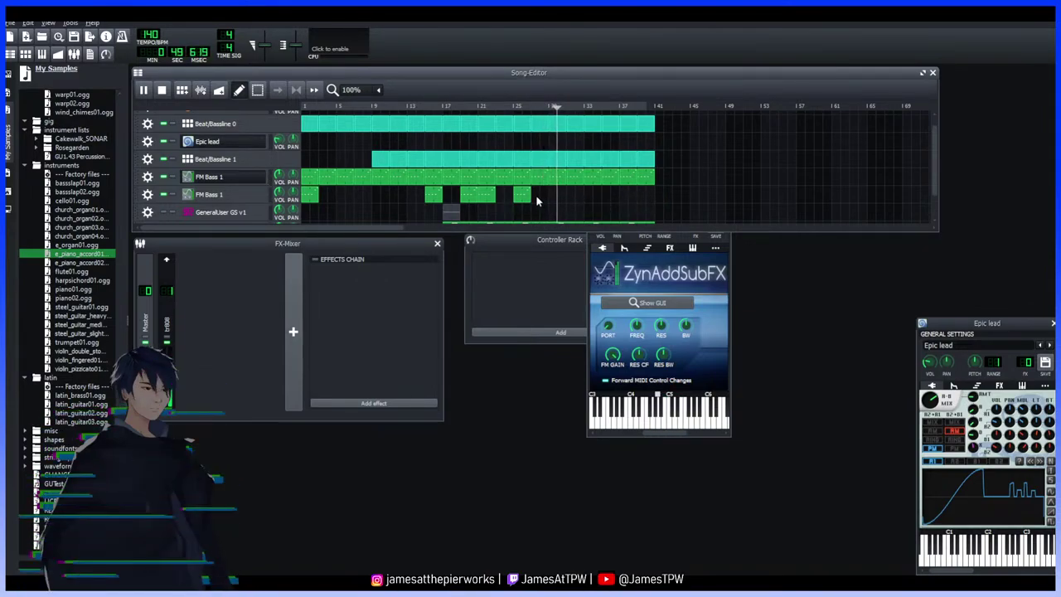
pyautogui.doubleClick(470, 197)
pyautogui.middleClick(481, 197)
pyautogui.middleClick(436, 201)
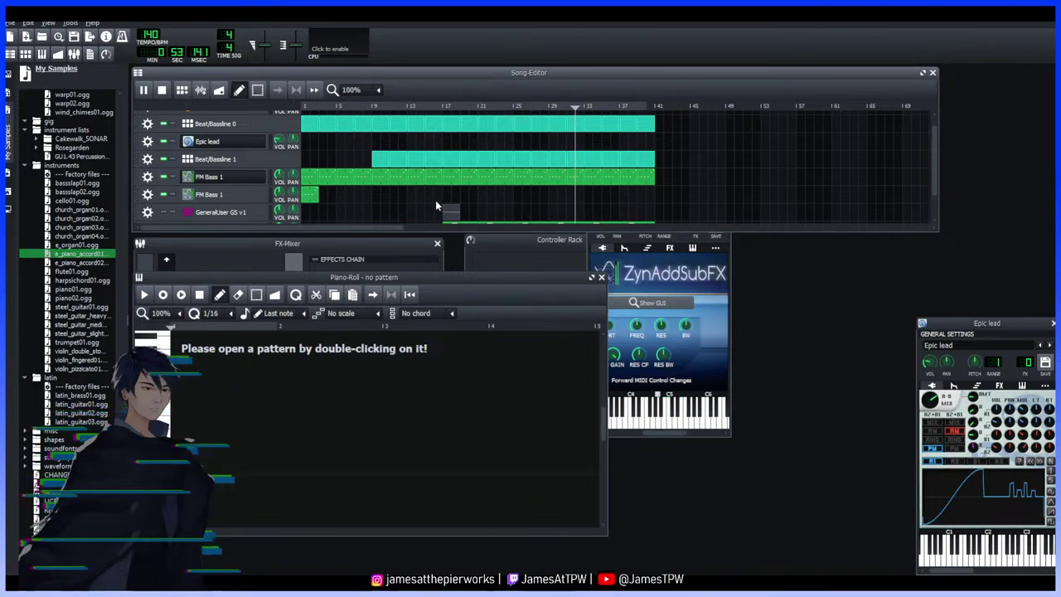
# Look at the remaining FM Bass 1 pattern's notes in the Piano-Roll, mute the original FM Bass 1 track and stop playback
pyautogui.doubleClick(309, 199)
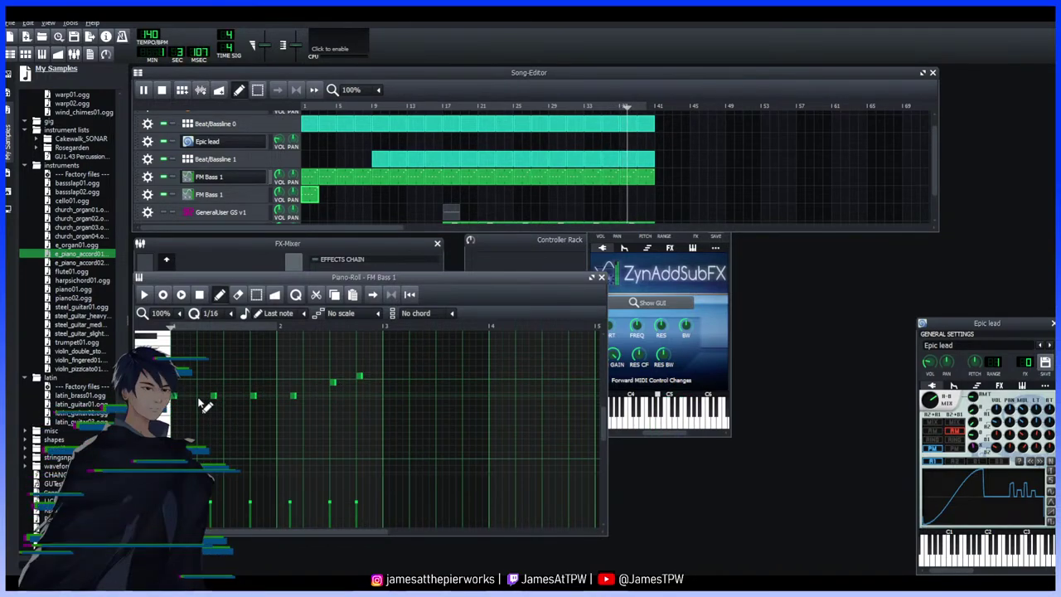
pyautogui.click(601, 277)
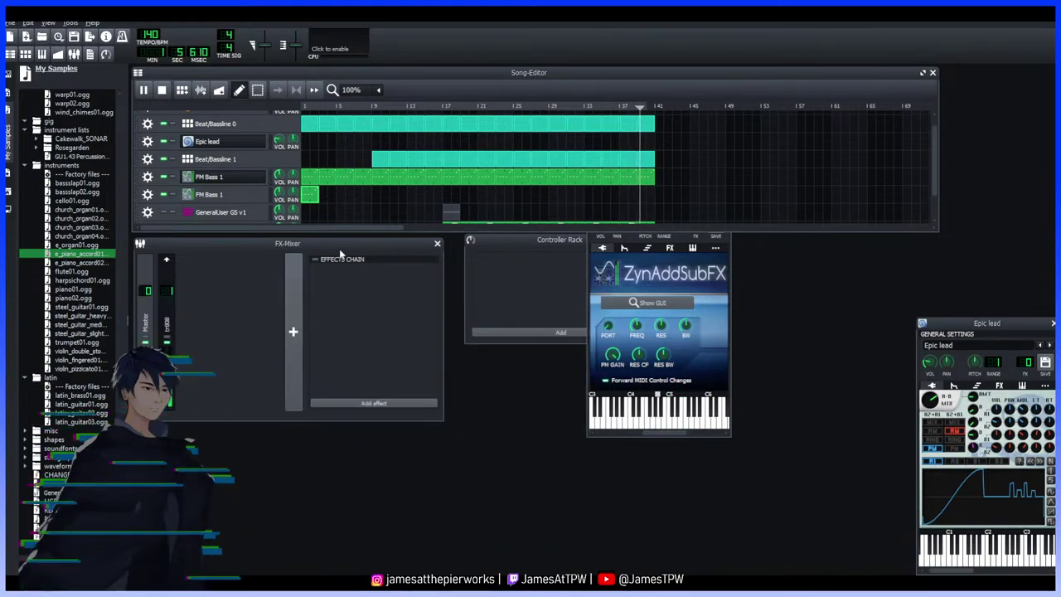
pyautogui.click(163, 177)
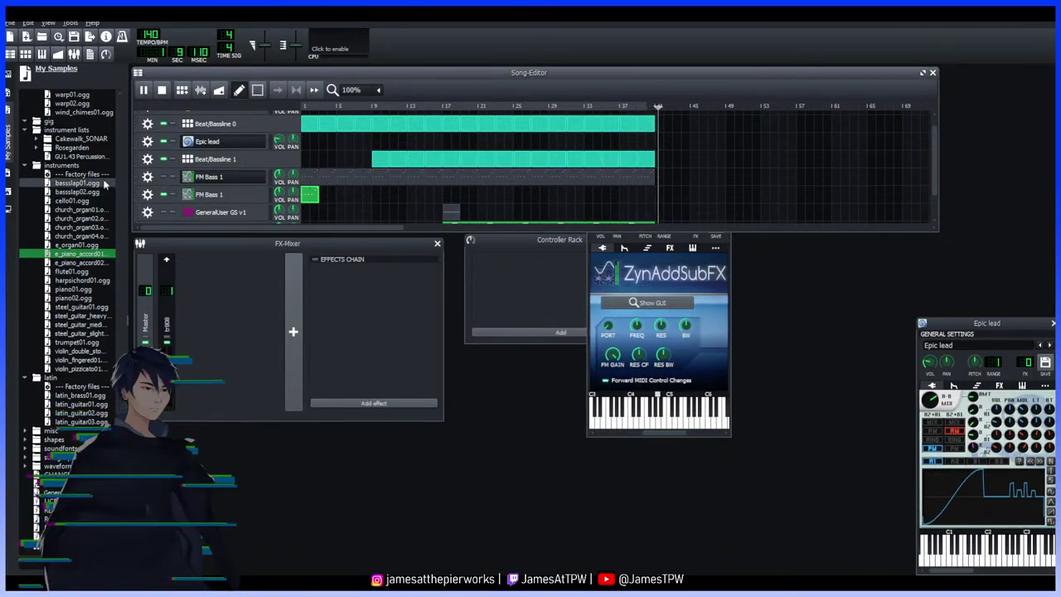
pyautogui.press('space')
# Audition the wind chimes, cello01, church_organ04 and slight steel guitar samples
pyautogui.click(81, 113)
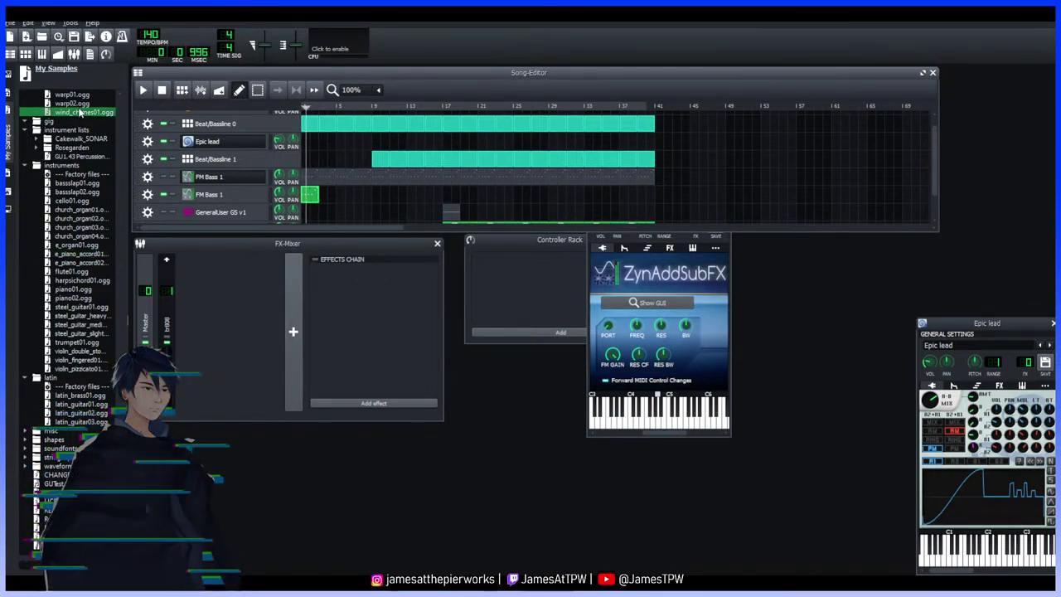
pyautogui.click(77, 156)
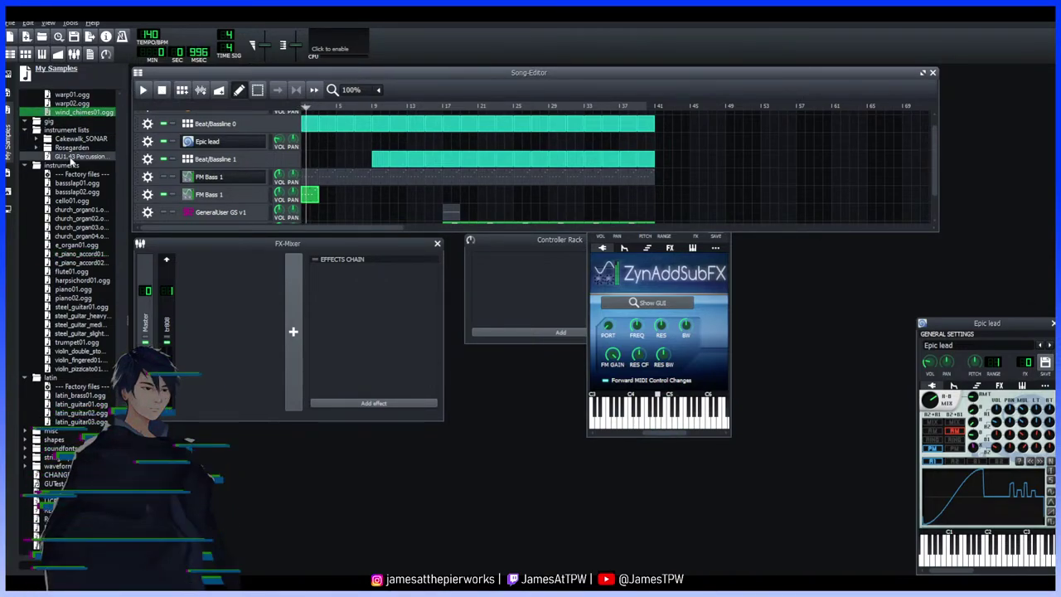
pyautogui.click(78, 174)
pyautogui.click(79, 200)
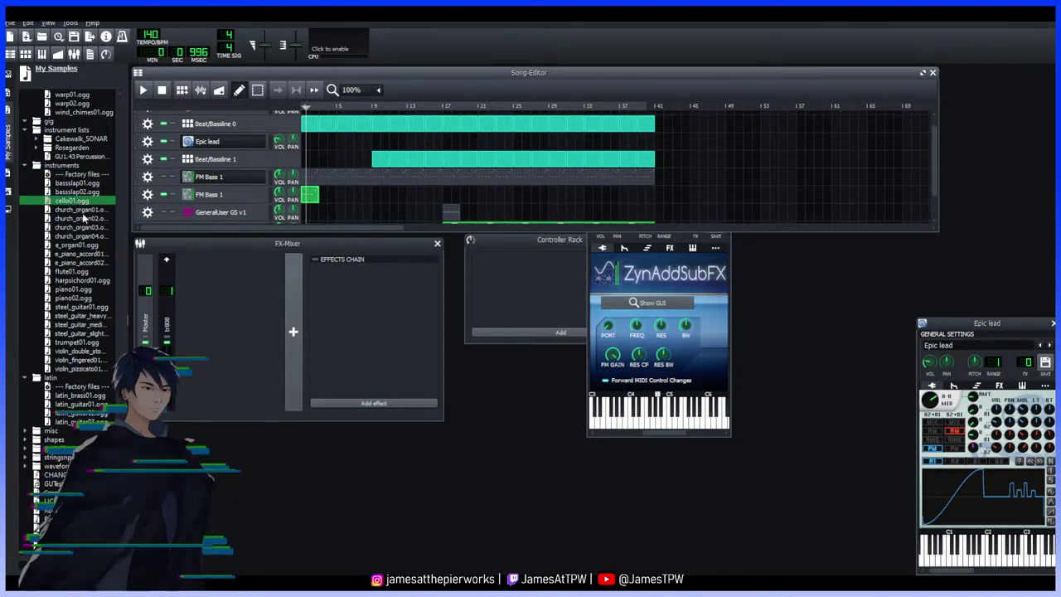
pyautogui.click(79, 236)
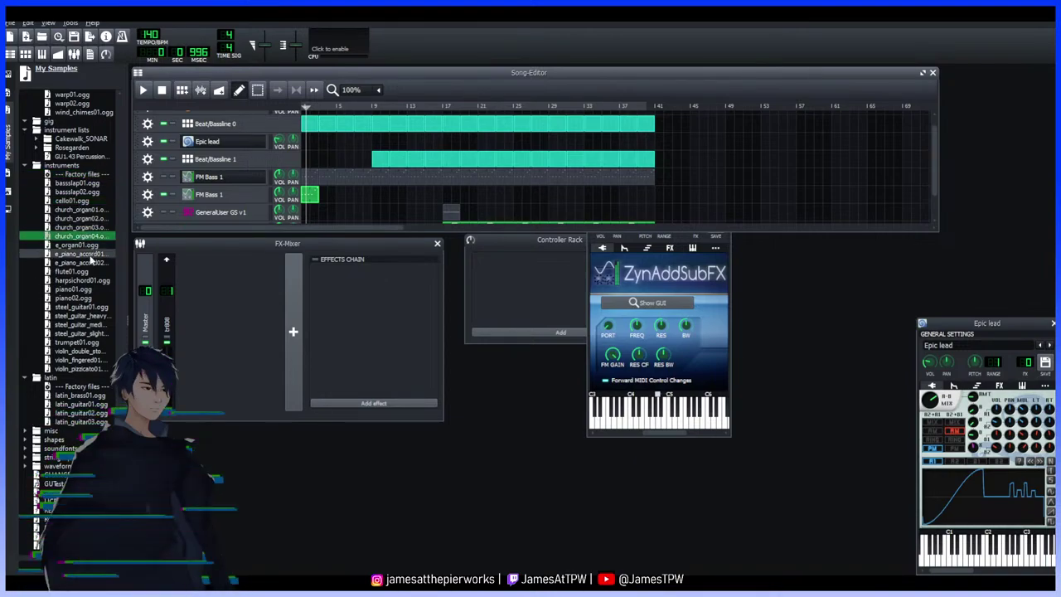
pyautogui.click(76, 341)
pyautogui.click(66, 333)
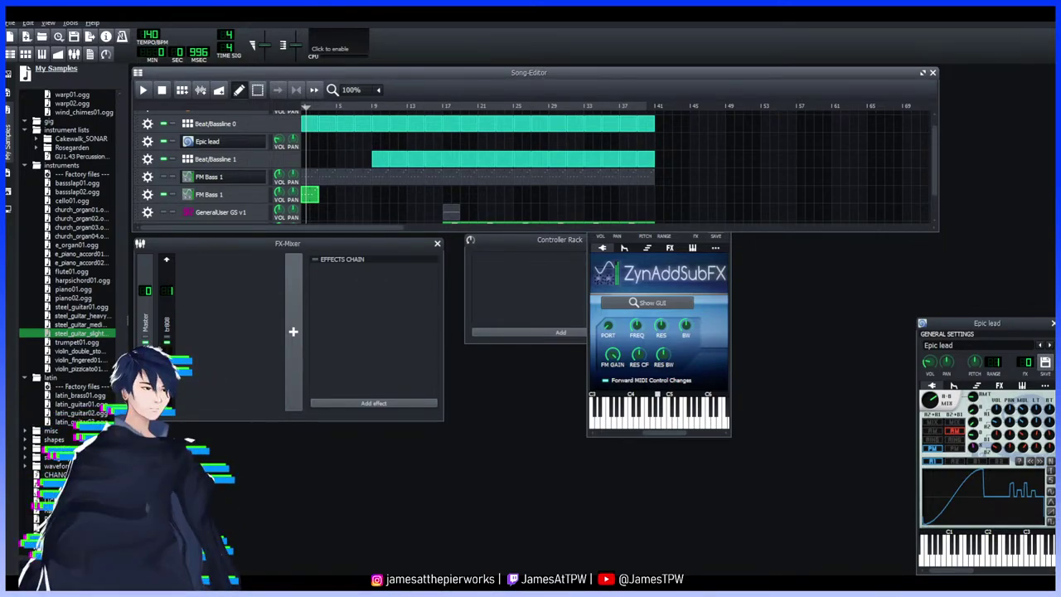
# Expand the shapes and misc sample folders and audition the bass!, hit01 and undefined01 samples
pyautogui.click(25, 440)
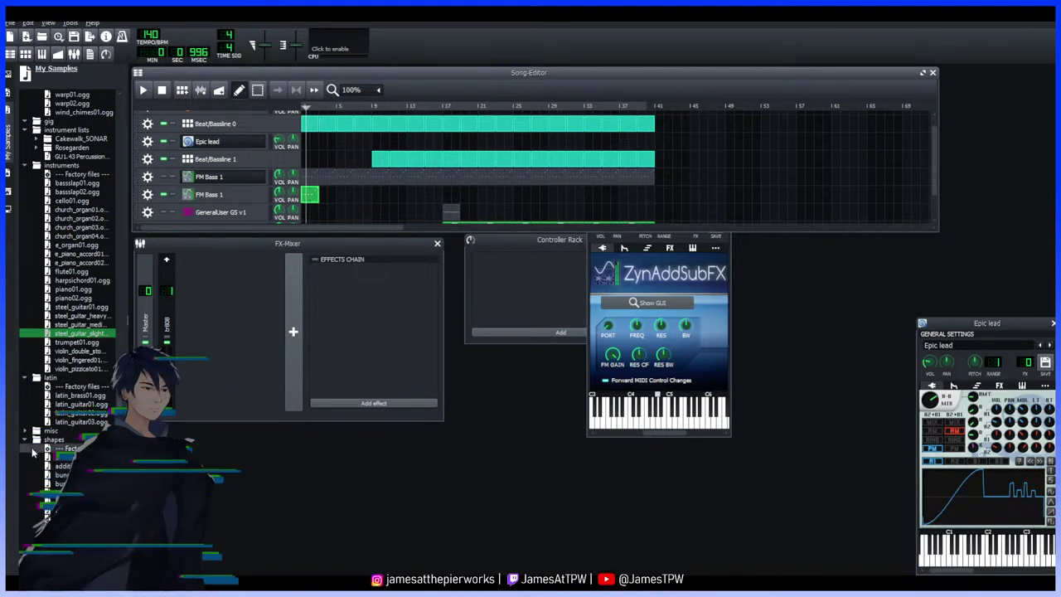
pyautogui.scroll(-3, 74, 377)
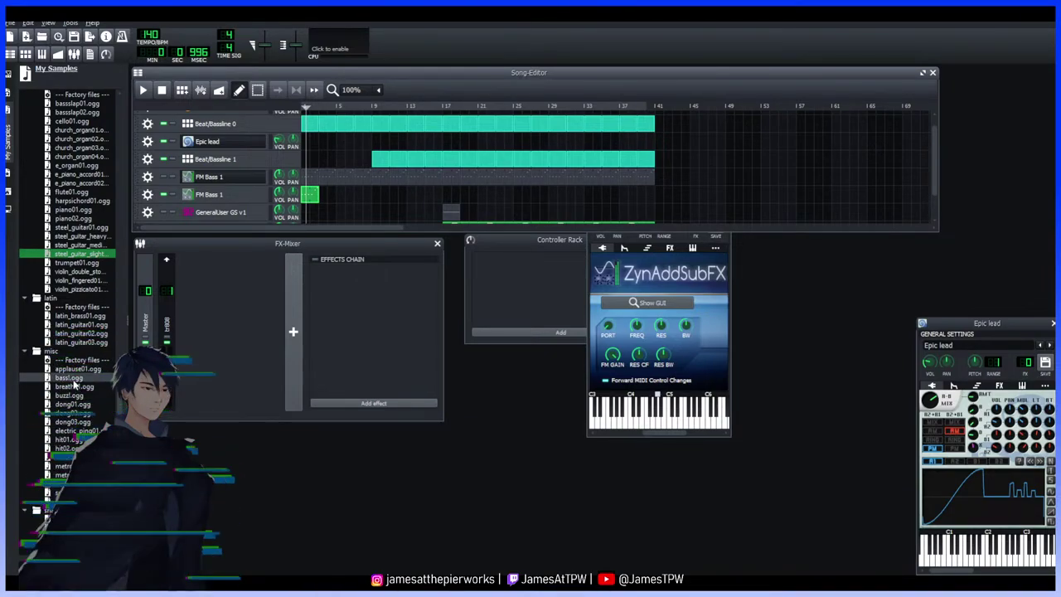
pyautogui.click(74, 378)
pyautogui.scroll(-2, 76, 414)
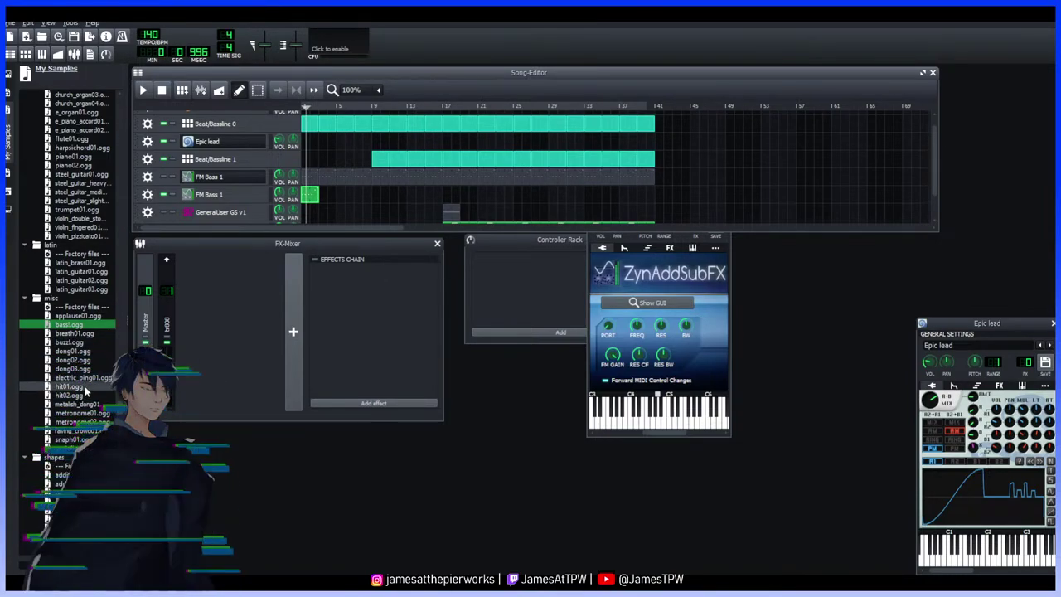
pyautogui.click(74, 386)
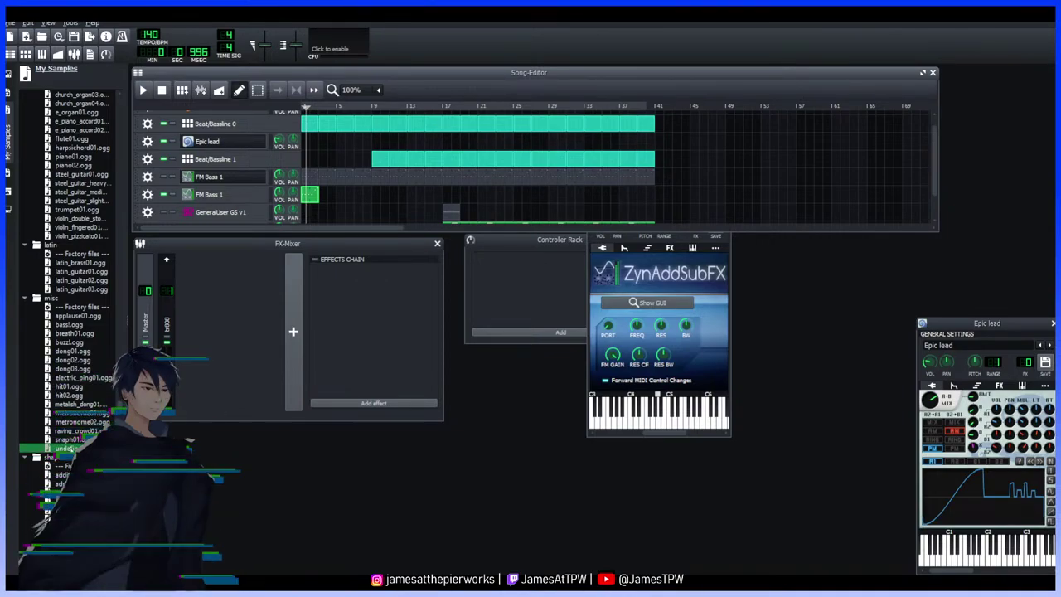
pyautogui.scroll(-8, 70, 431)
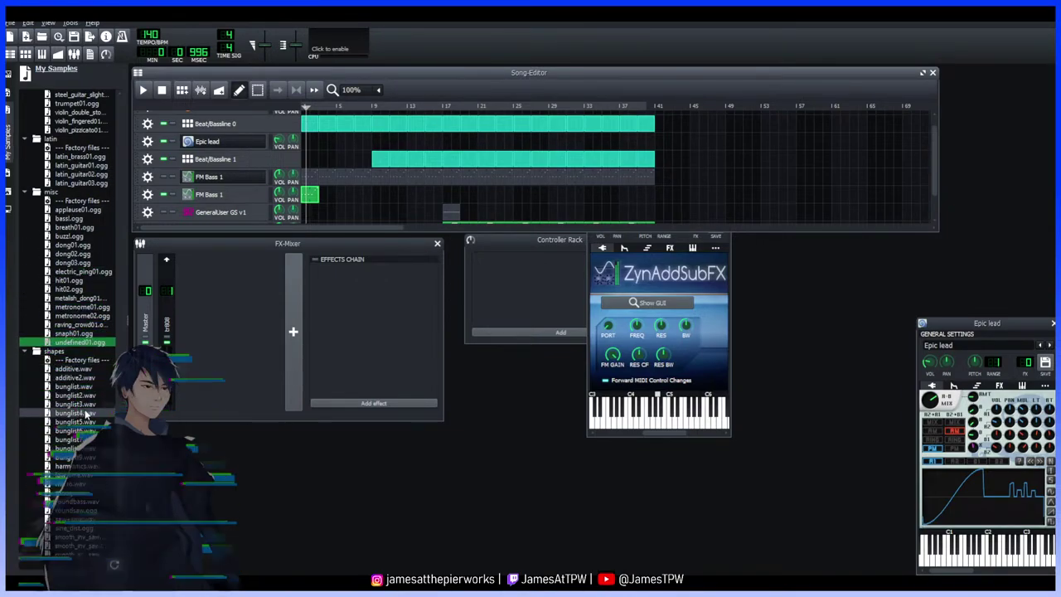
# Audition the saw+sine sample in the shapes folder and chorus01 in the stringsnpads folder
pyautogui.scroll(-3, 83, 421)
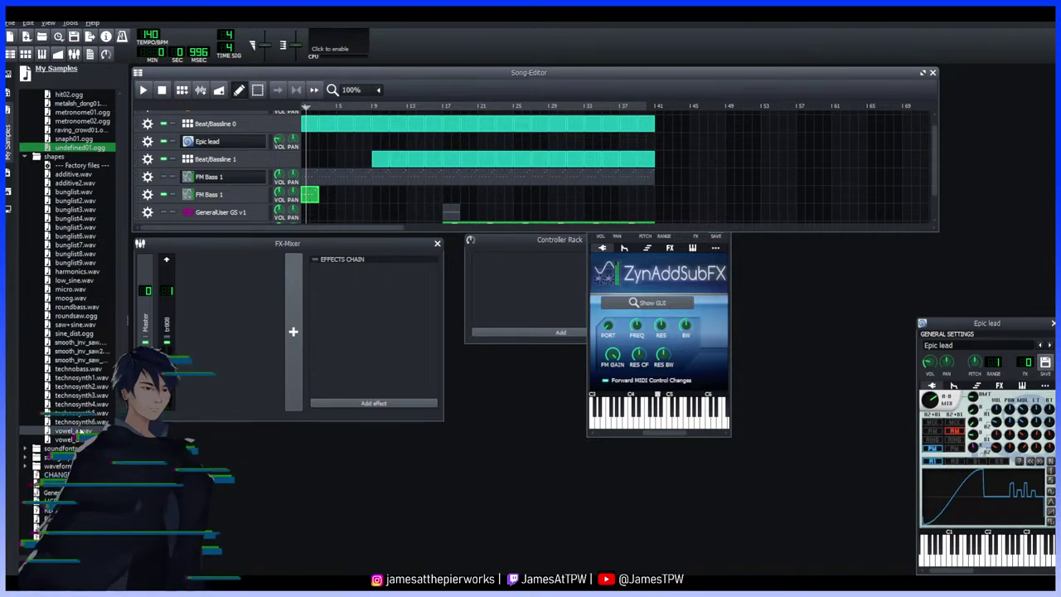
pyautogui.click(90, 325)
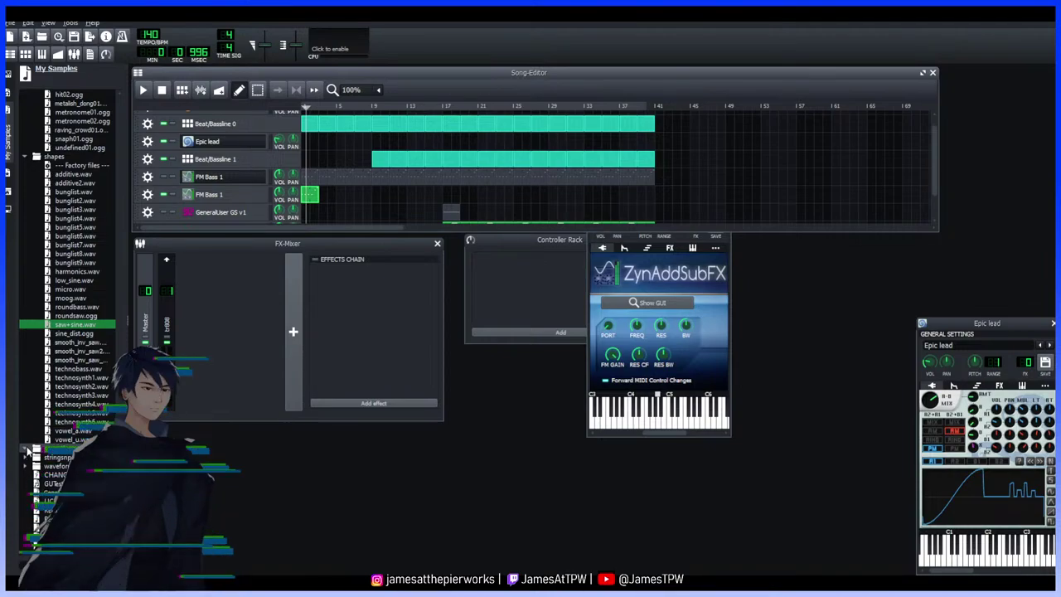
pyautogui.scroll(-3, 50, 440)
pyautogui.click(87, 423)
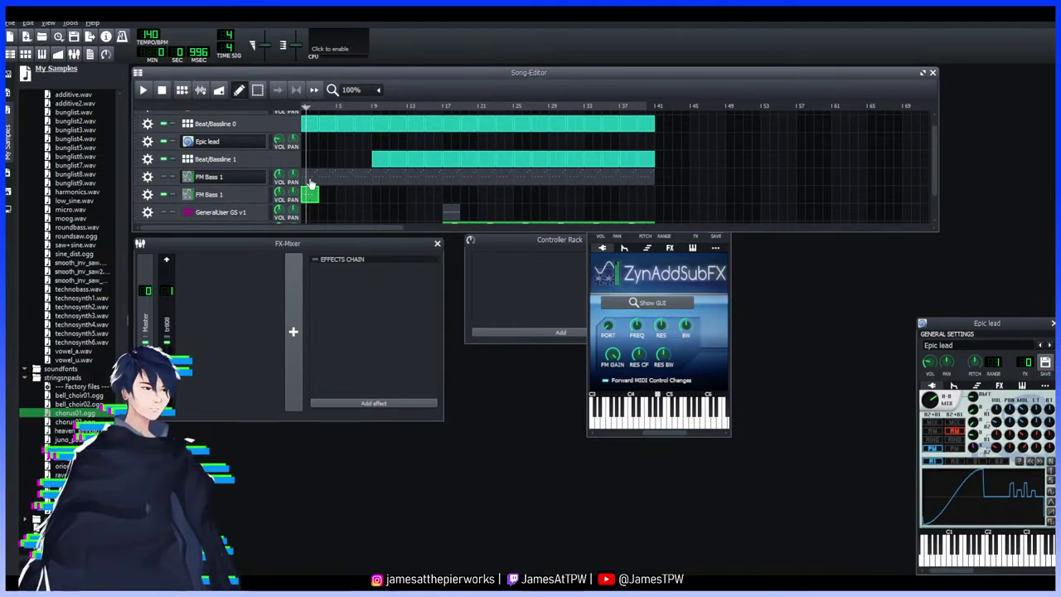
# Load the Concert Choir patch in the GeneralUser GS v1 instrument with the single pattern at bar 17 and unmute its track
pyautogui.scroll(-2, 309, 183)
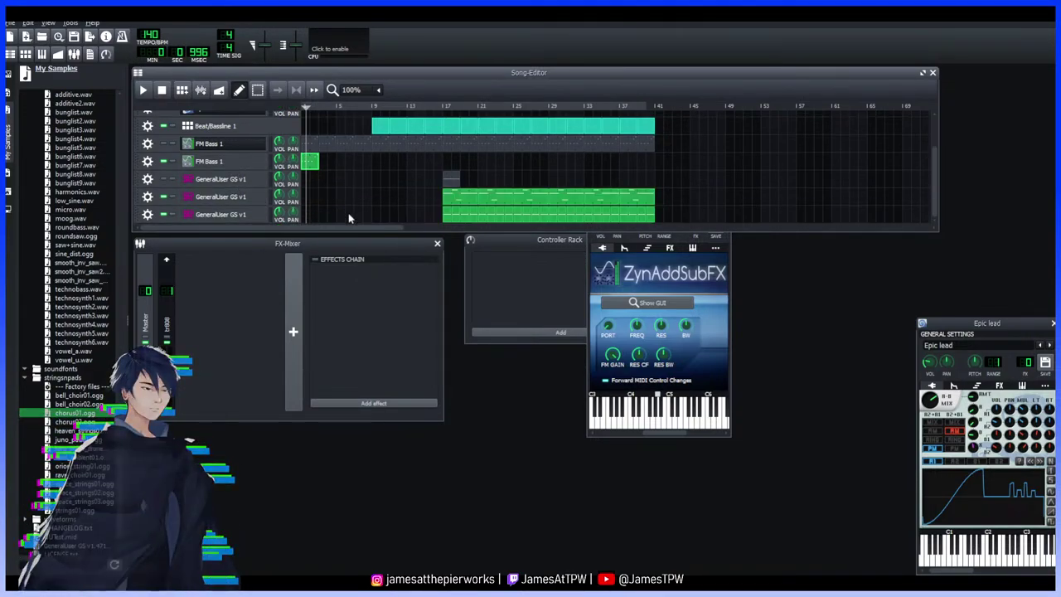
pyautogui.click(199, 182)
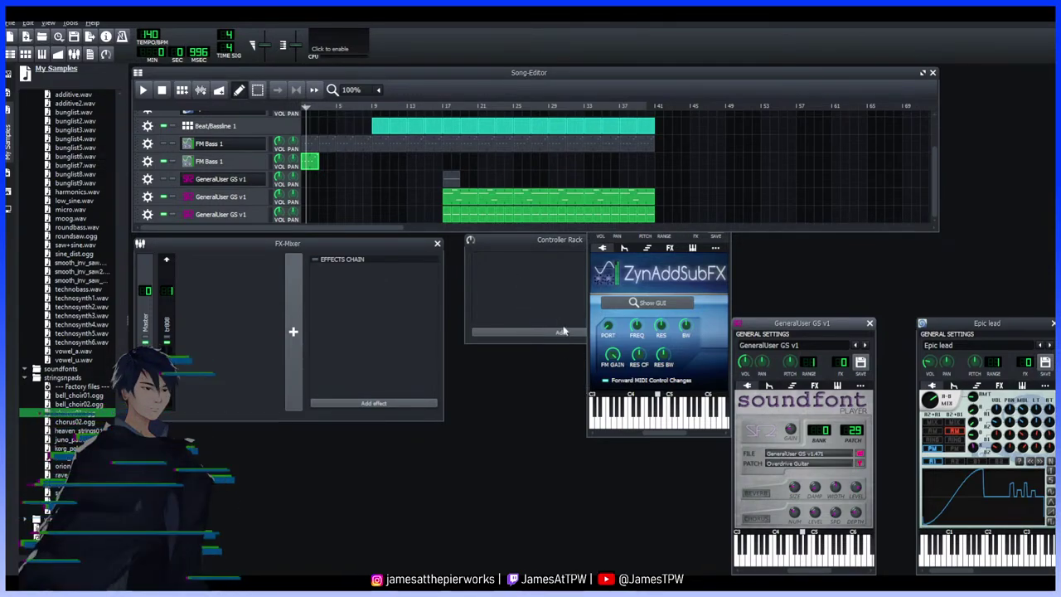
pyautogui.click(784, 556)
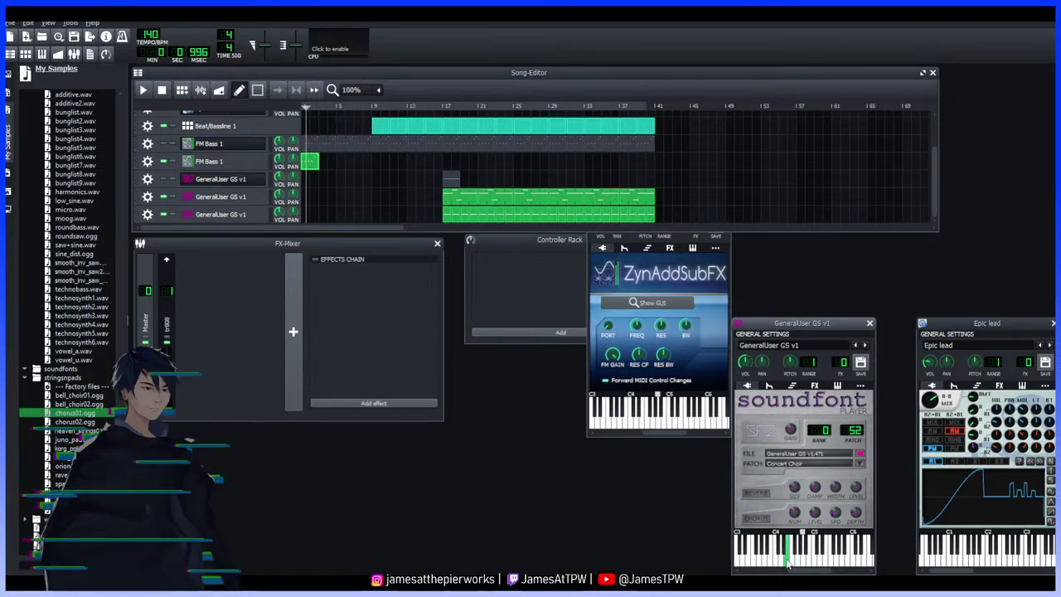
pyautogui.click(166, 178)
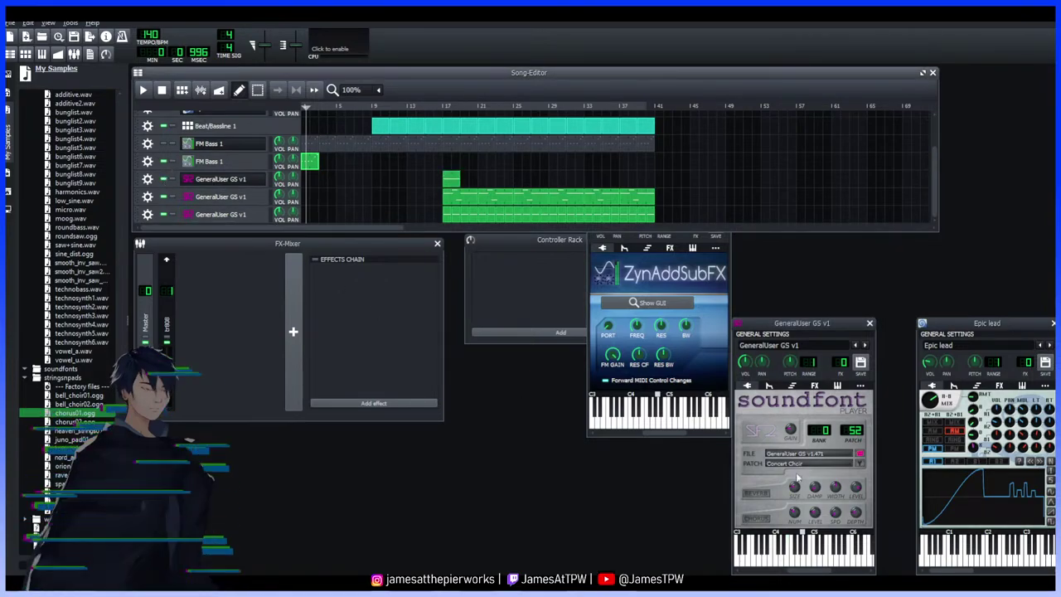
# Try several notes on the GeneralUser GS v1 instrument and switch its patch to Solo Vox
pyautogui.click(780, 547)
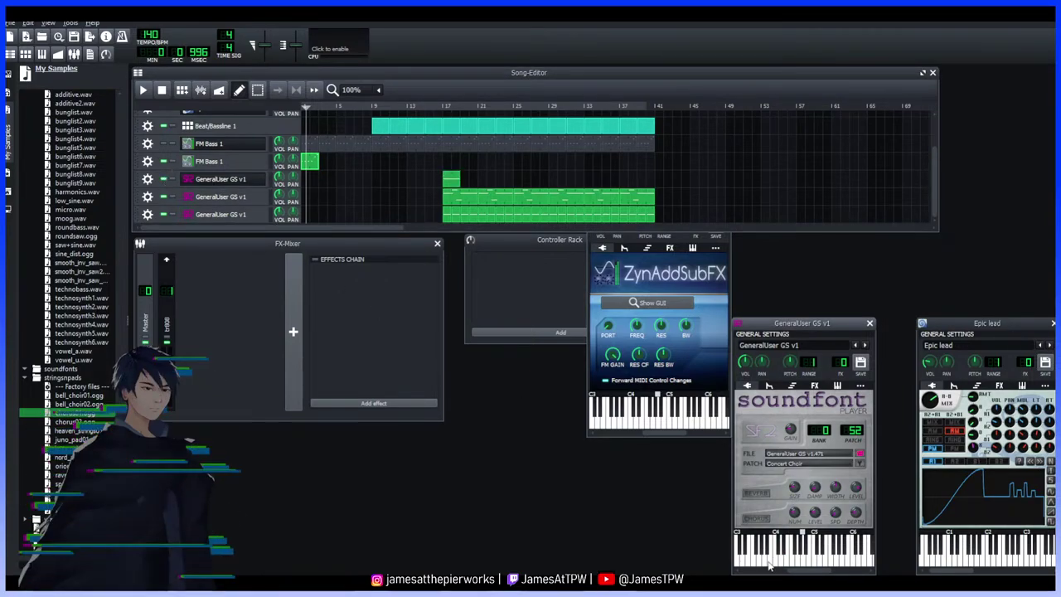
pyautogui.click(829, 564)
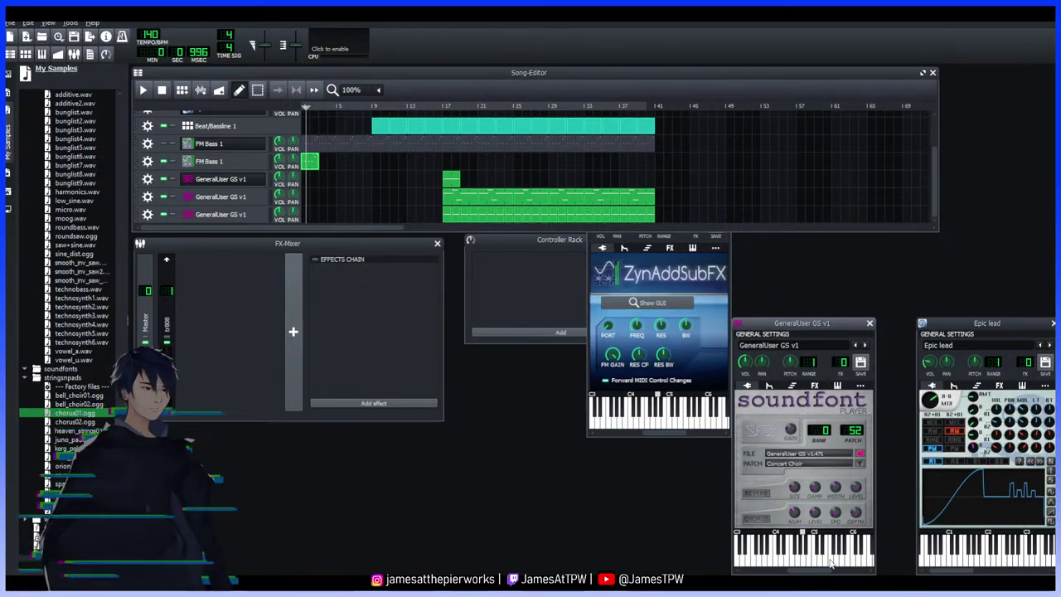
pyautogui.click(826, 556)
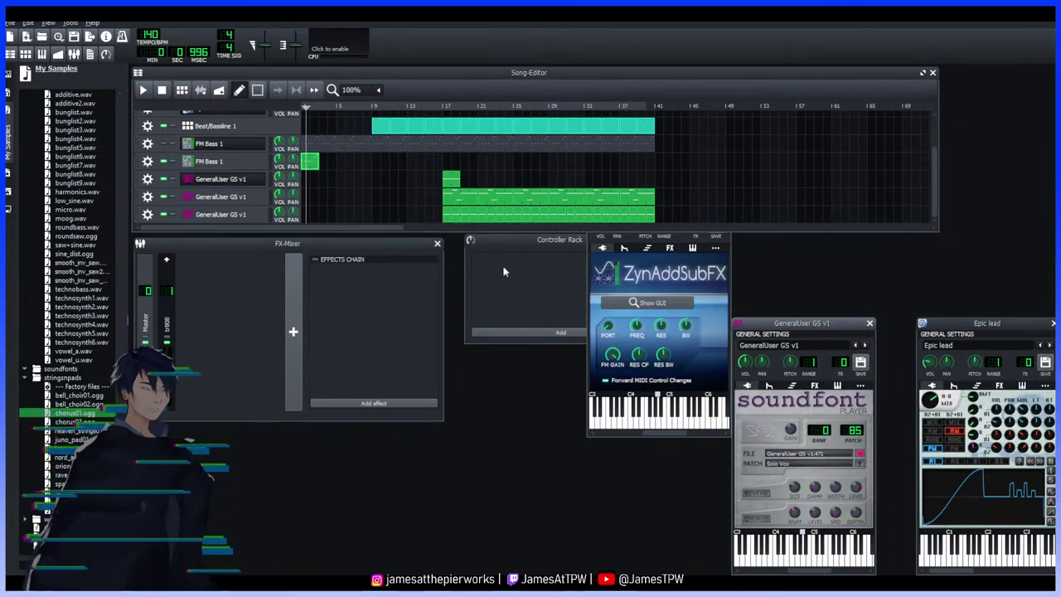
# Play the song from near its start, unmute the original FM Bass 1 track and mute the cloned one
pyautogui.click(148, 90)
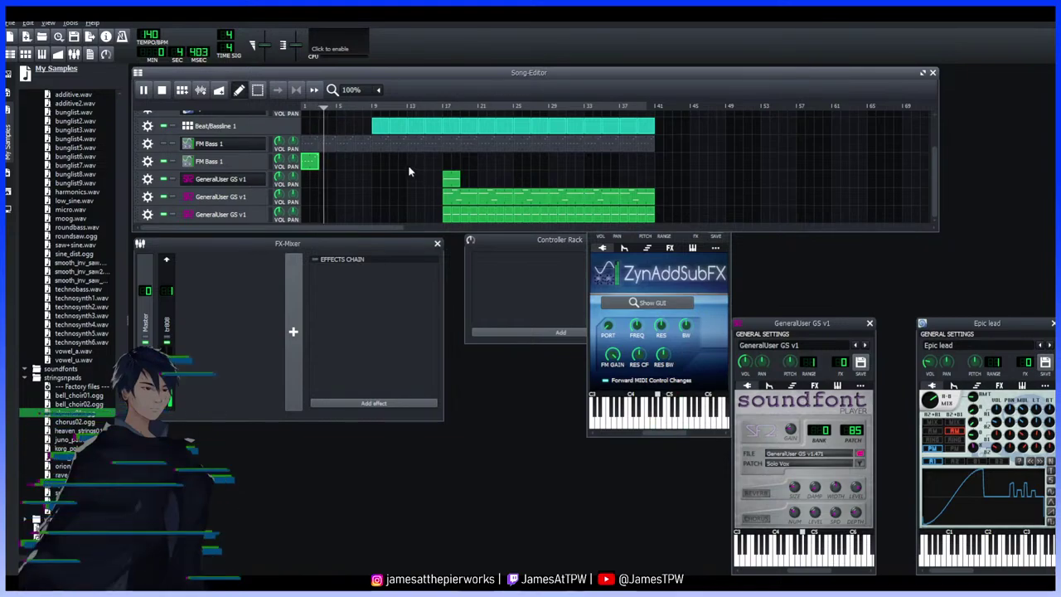
pyautogui.scroll(3, 365, 173)
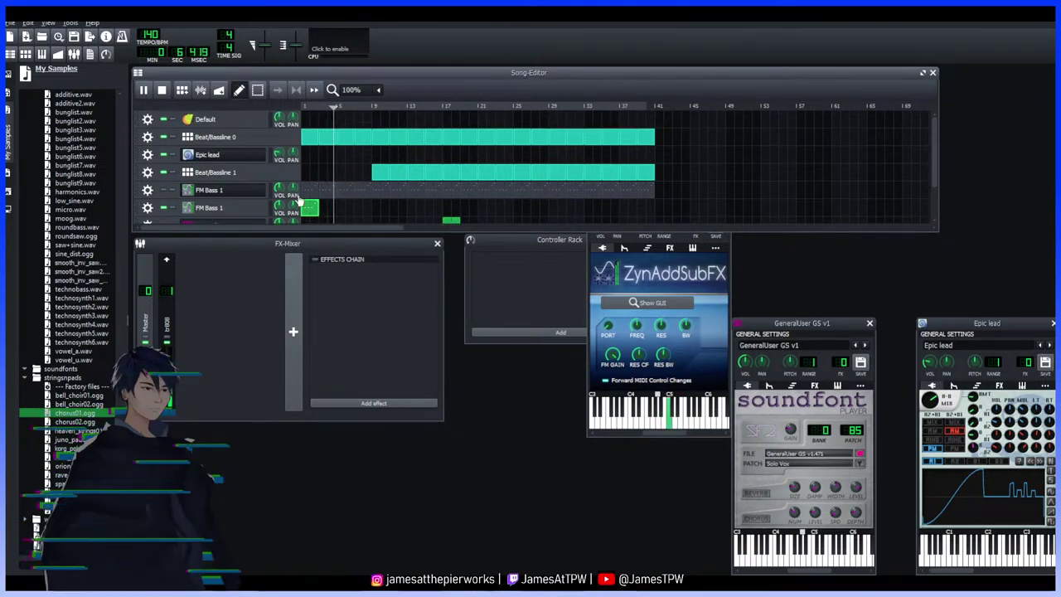
pyautogui.click(163, 190)
pyautogui.click(164, 208)
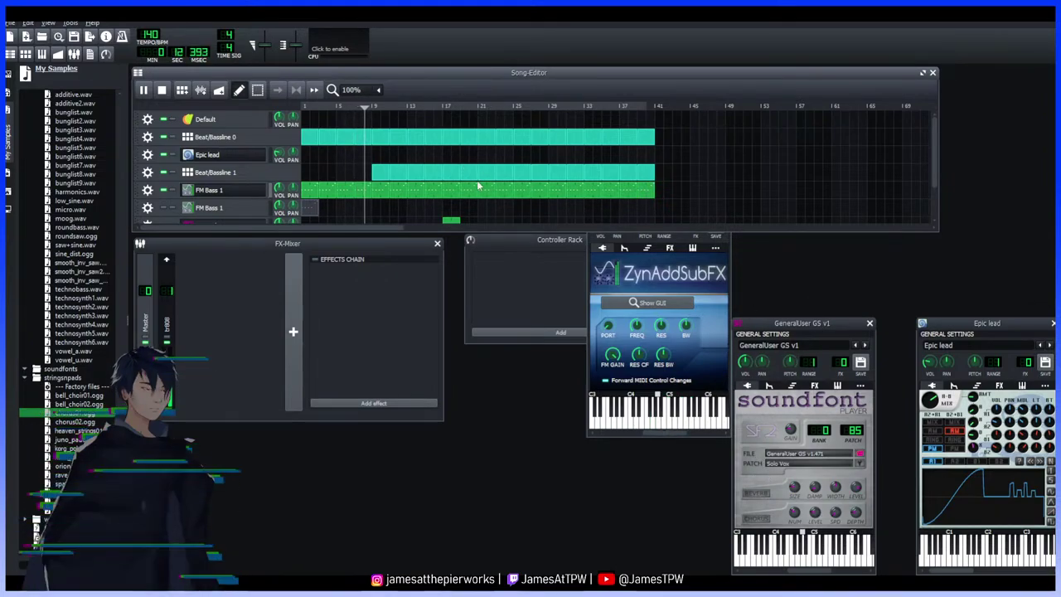
# Close and reopen the FM Bass 1 instrument during playback and mute the GeneralUser GS v1 track with the single pattern at bar 17
pyautogui.scroll(-3, 464, 171)
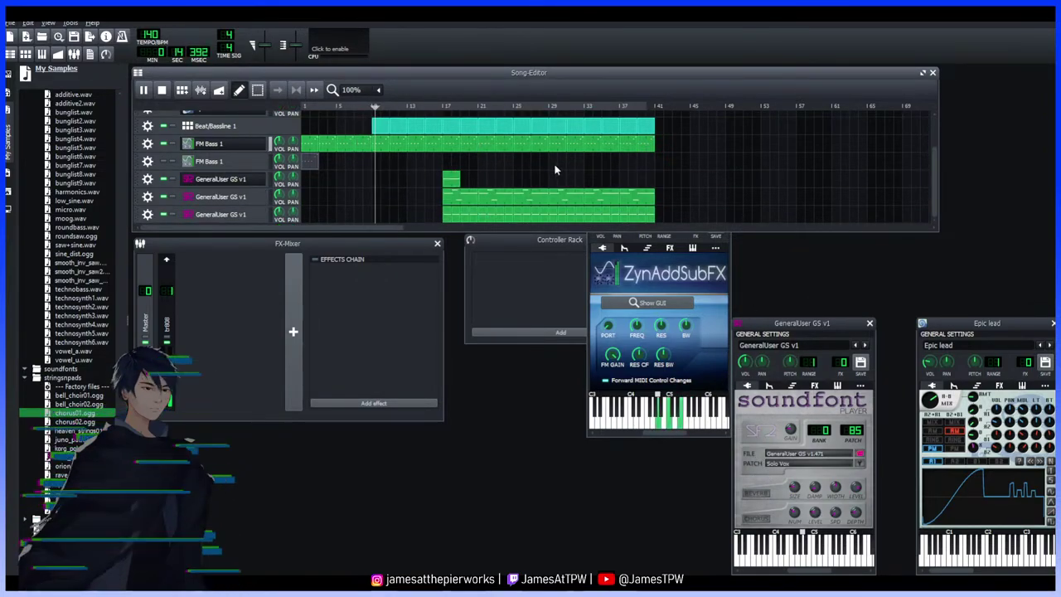
pyautogui.click(228, 148)
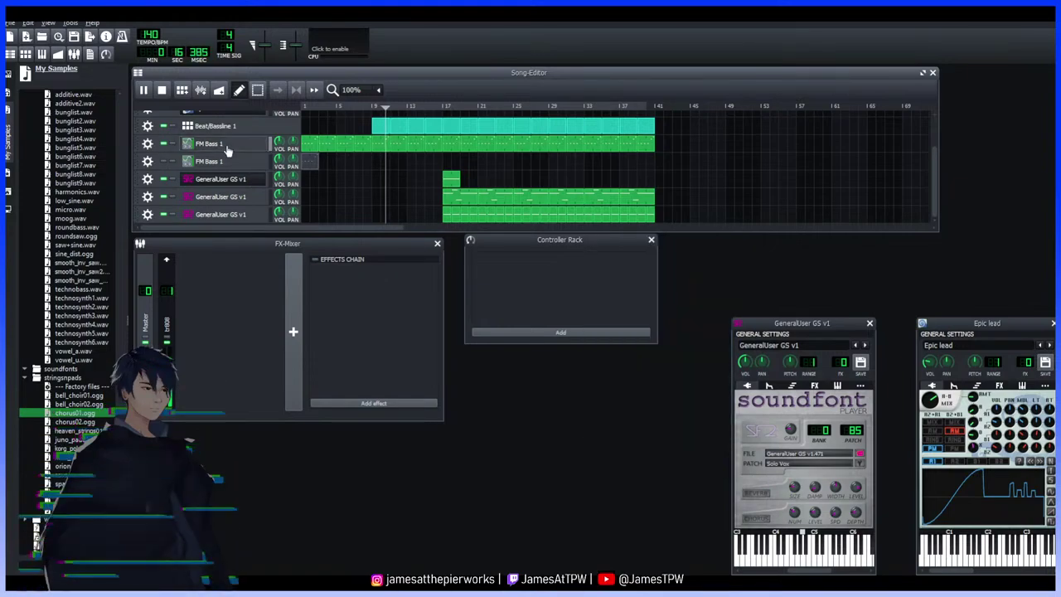
pyautogui.click(223, 146)
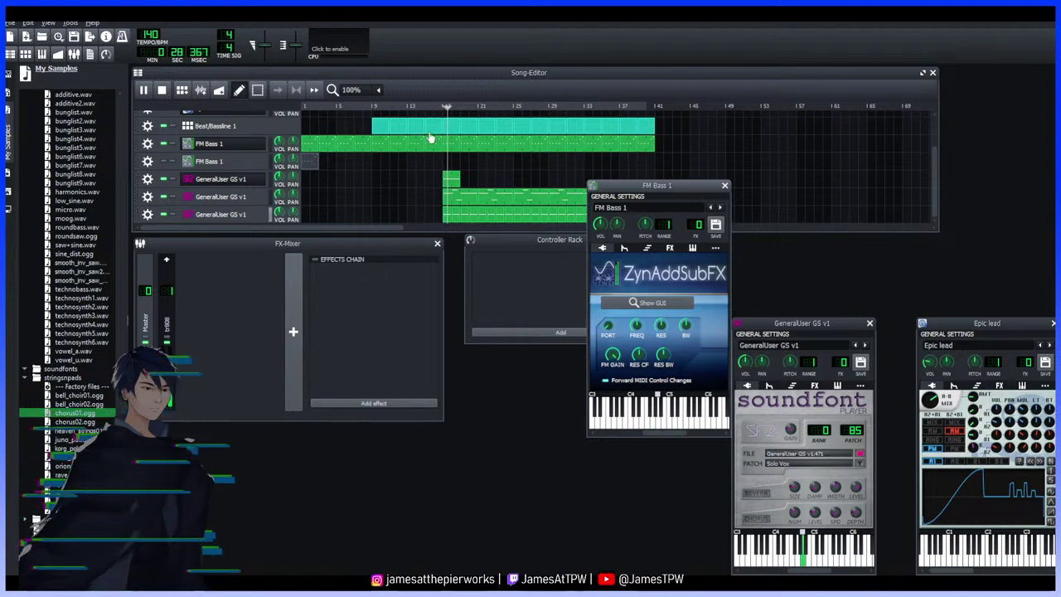
pyautogui.click(164, 179)
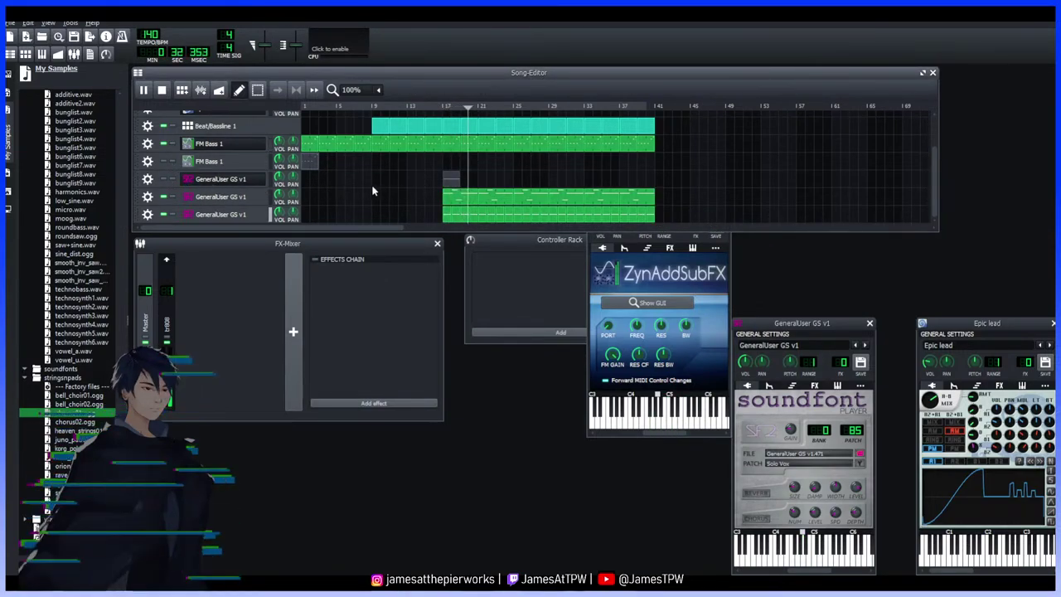
# Look through the sample browser and the song's tracks during playback
pyautogui.scroll(-2, 62, 241)
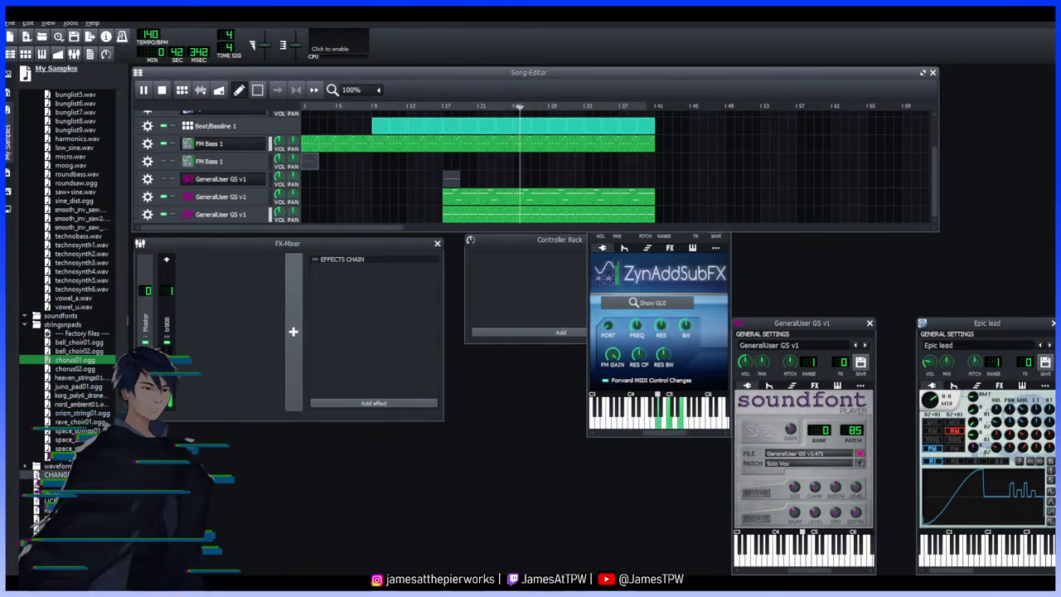
pyautogui.scroll(7, 49, 373)
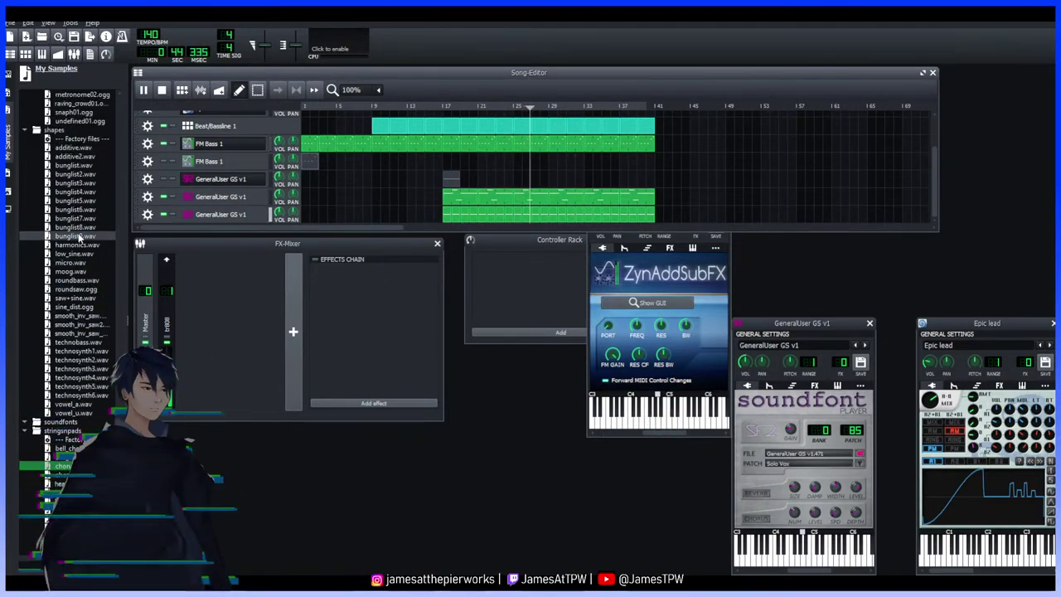
pyautogui.scroll(1, 373, 178)
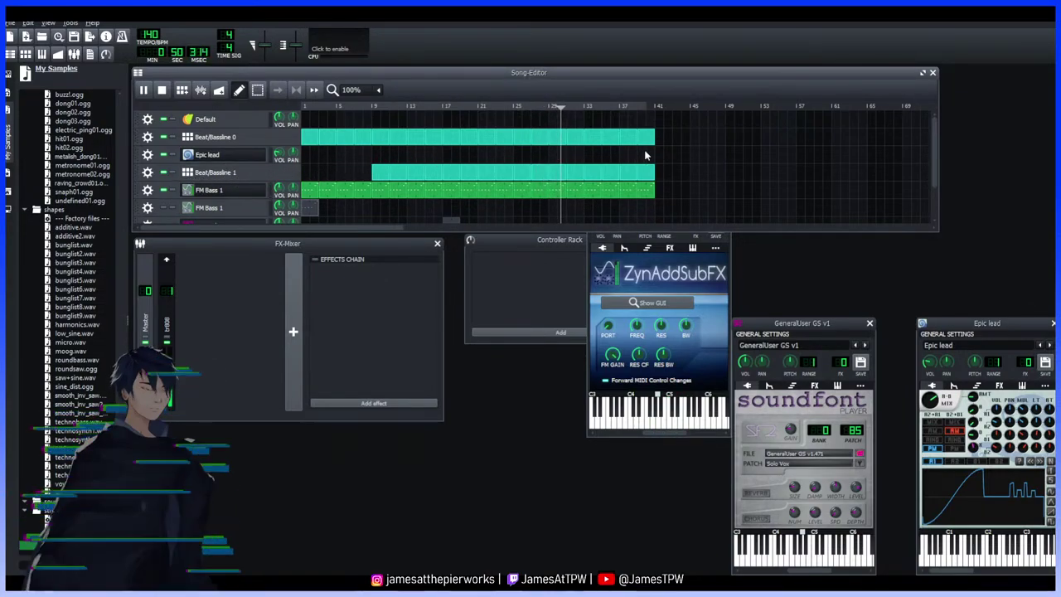
pyautogui.scroll(-2, 670, 161)
pyautogui.scroll(2, 660, 158)
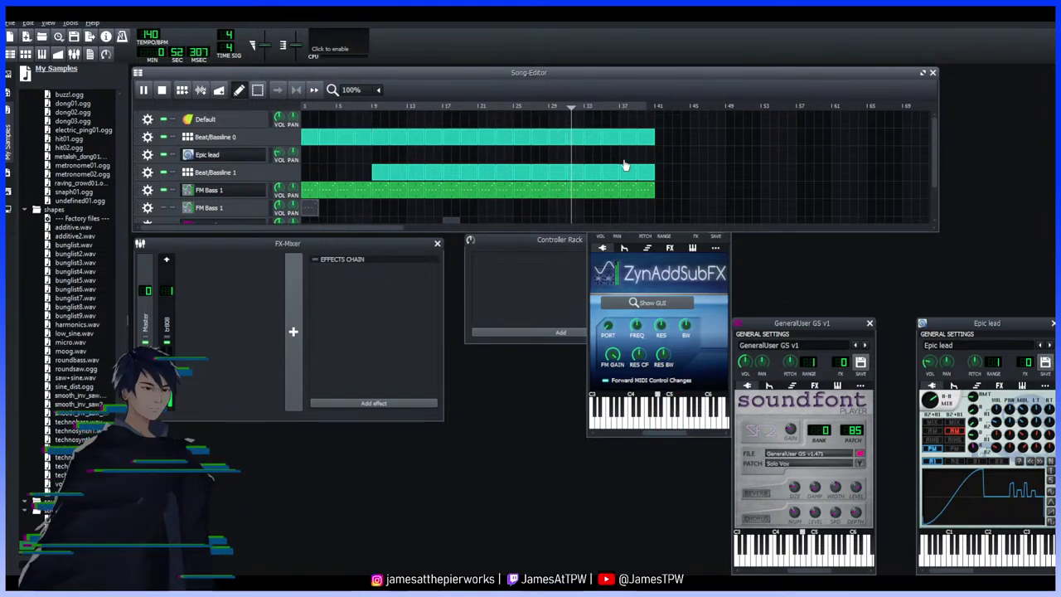
pyautogui.scroll(-2, 621, 166)
pyautogui.scroll(2, 587, 174)
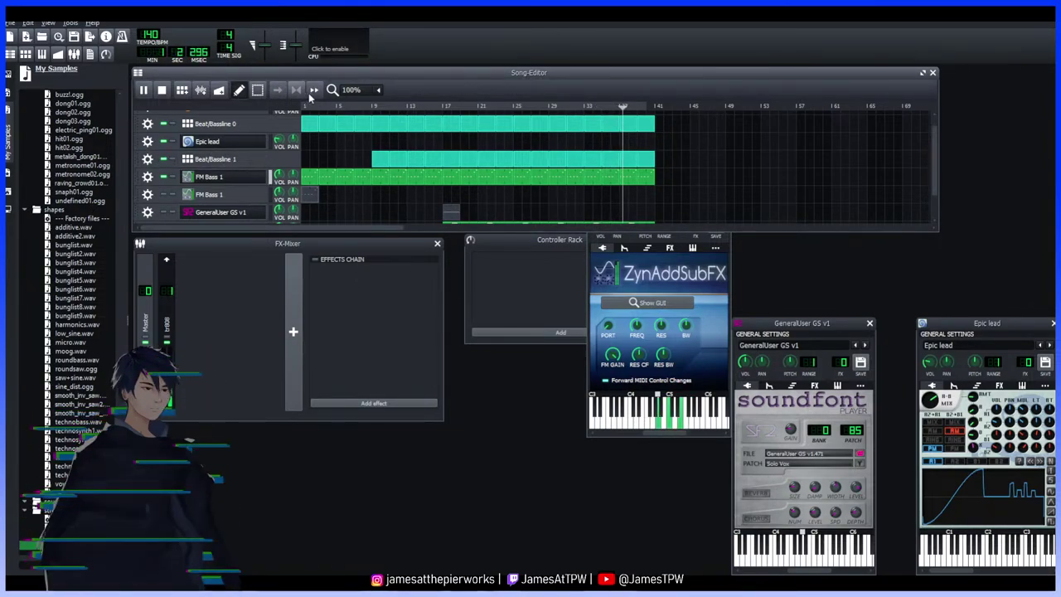
pyautogui.doubleClick(244, 158)
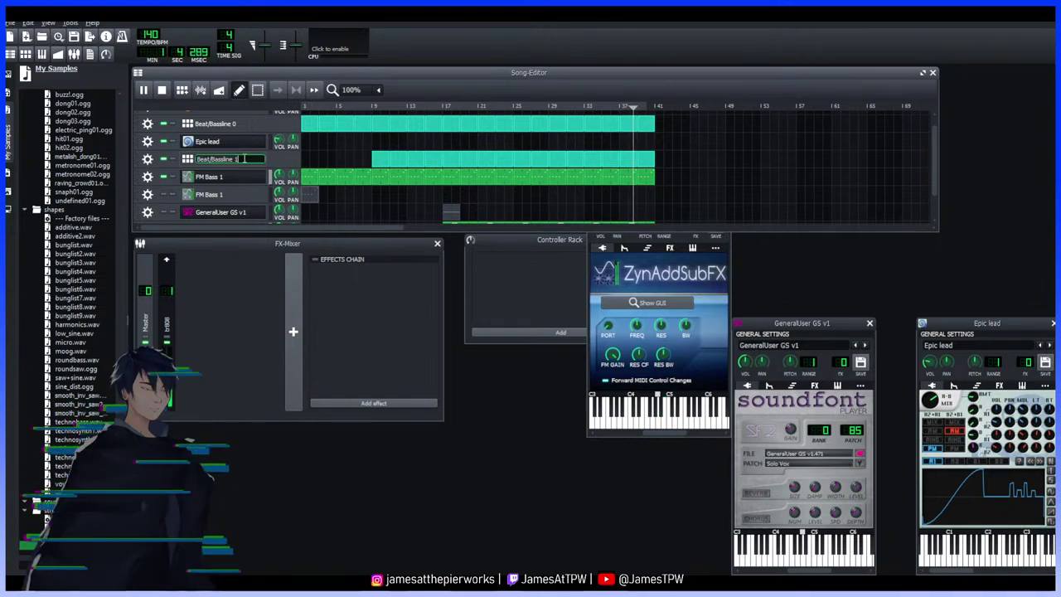
pyautogui.press('Return')
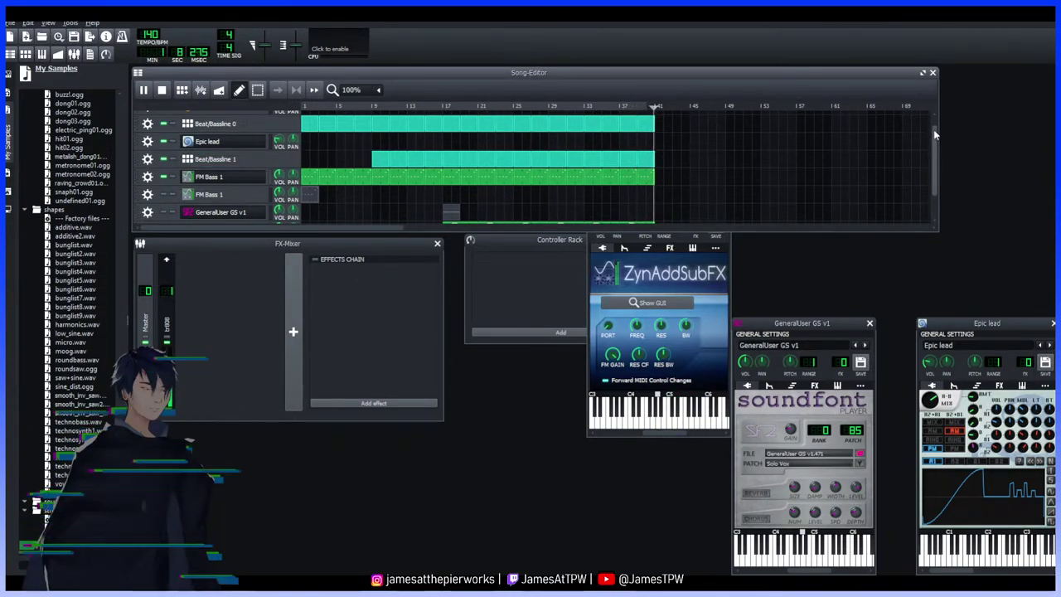
# Open Beat/Bassline 1 in the Beat+Bassline Editor, place the editor below the Song-Editor and replay from near the song's start
pyautogui.doubleClick(580, 158)
pyautogui.moveTo(469, 163); pyautogui.dragTo(524, 164)
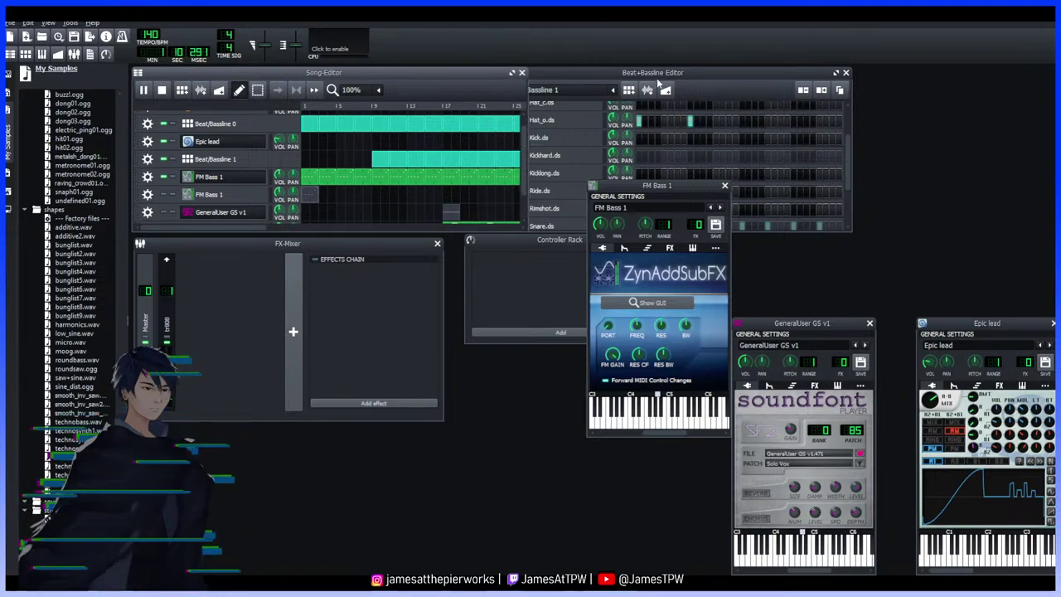
pyautogui.moveTo(655, 74); pyautogui.dragTo(350, 253)
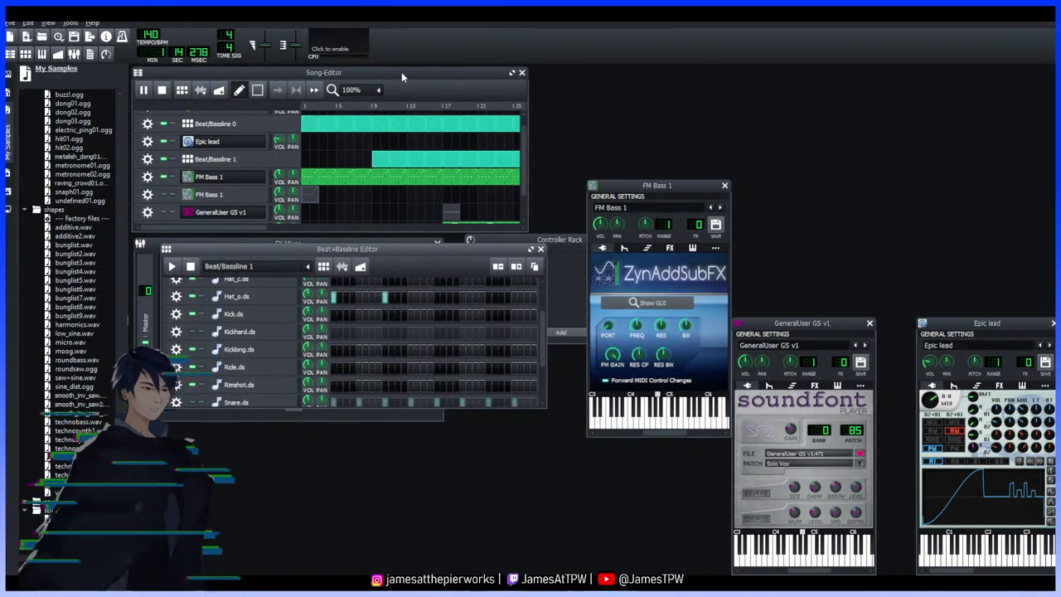
pyautogui.moveTo(364, 105); pyautogui.dragTo(333, 108)
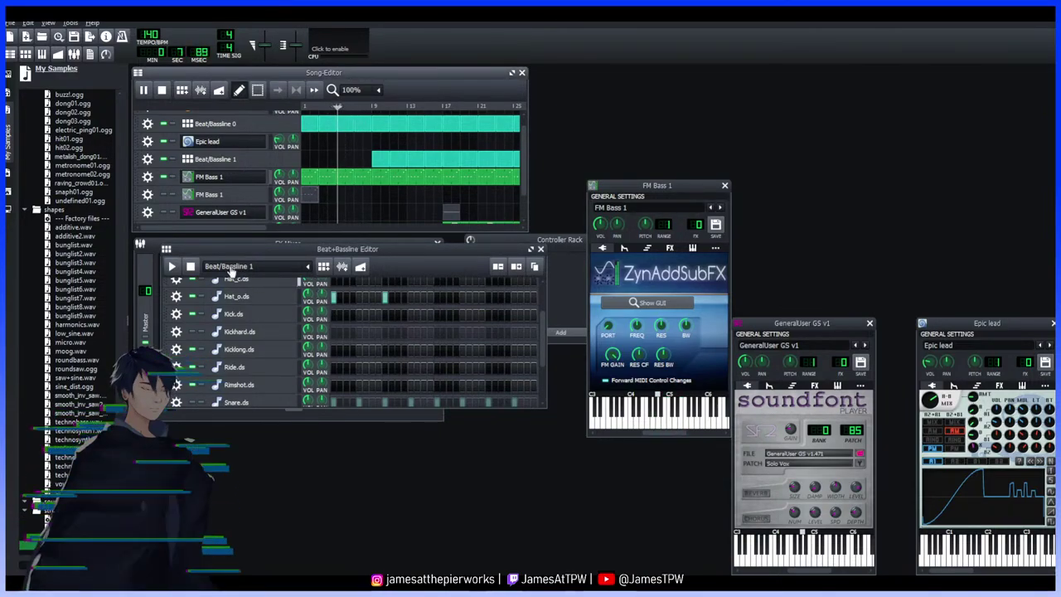
# Add a new beat/bassline pattern and enlarge the Beat+Bassline Editor until all its drum tracks fit
pyautogui.click(324, 266)
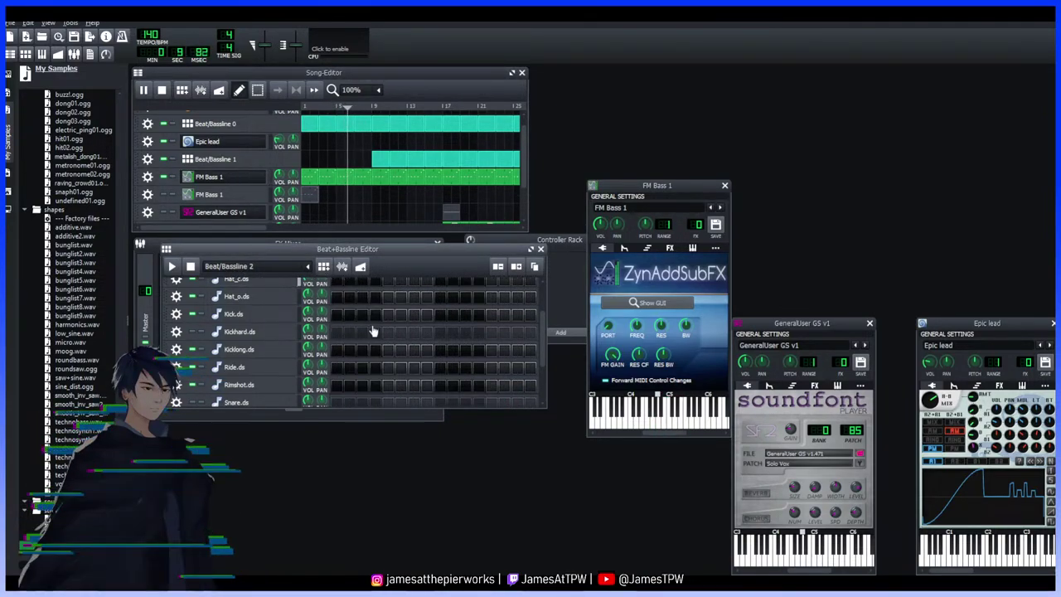
pyautogui.scroll(-4, 266, 356)
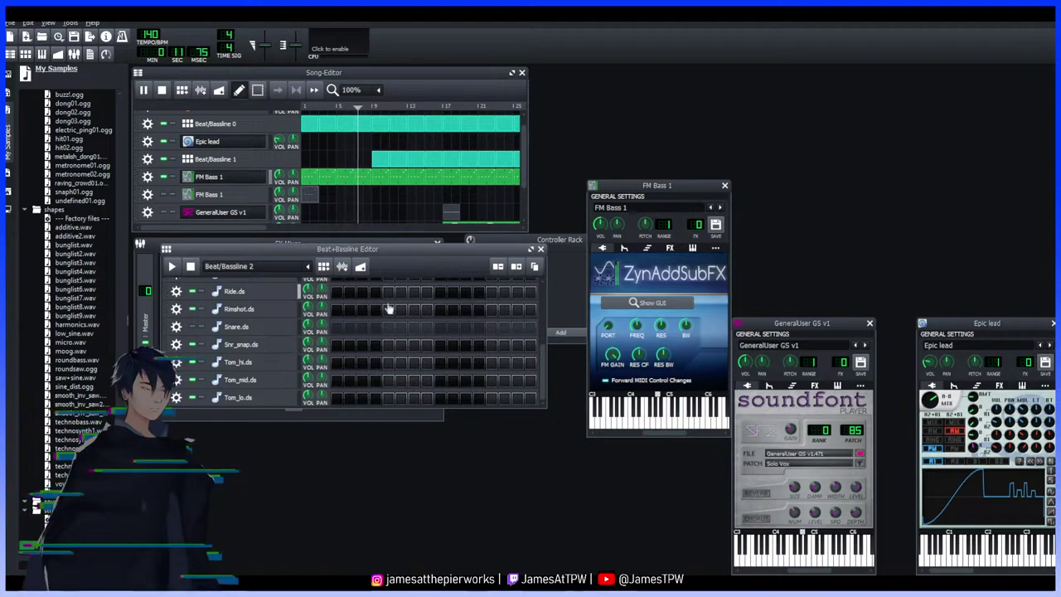
pyautogui.moveTo(547, 408); pyautogui.dragTo(702, 568)
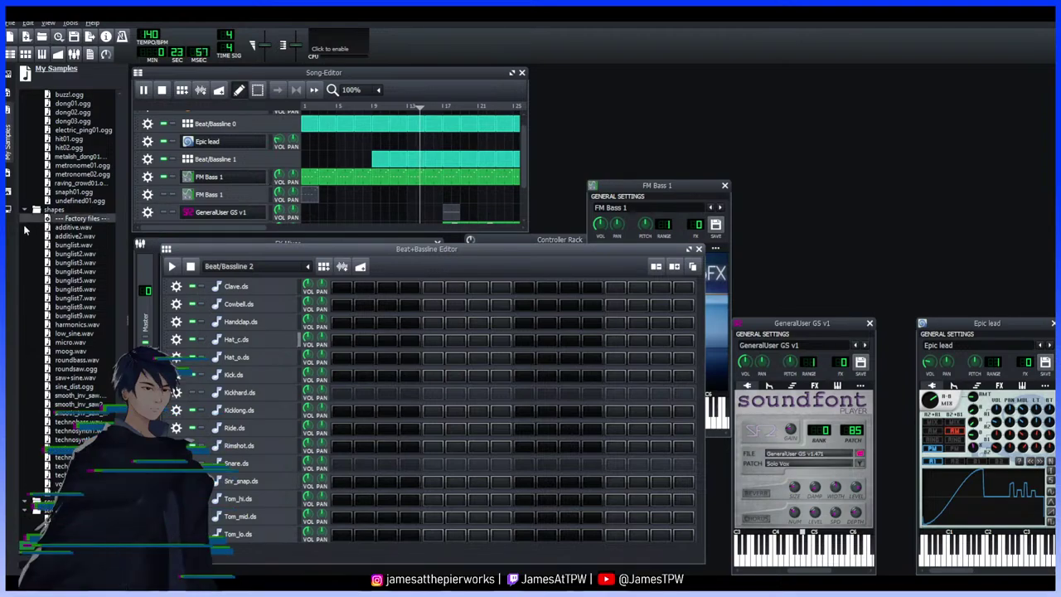
# Find kick_hardcore01.ogg among the drum samples and add it as a new track in the Beat+Bassline Editor
pyautogui.scroll(12, 66, 249)
pyautogui.scroll(-12, 67, 251)
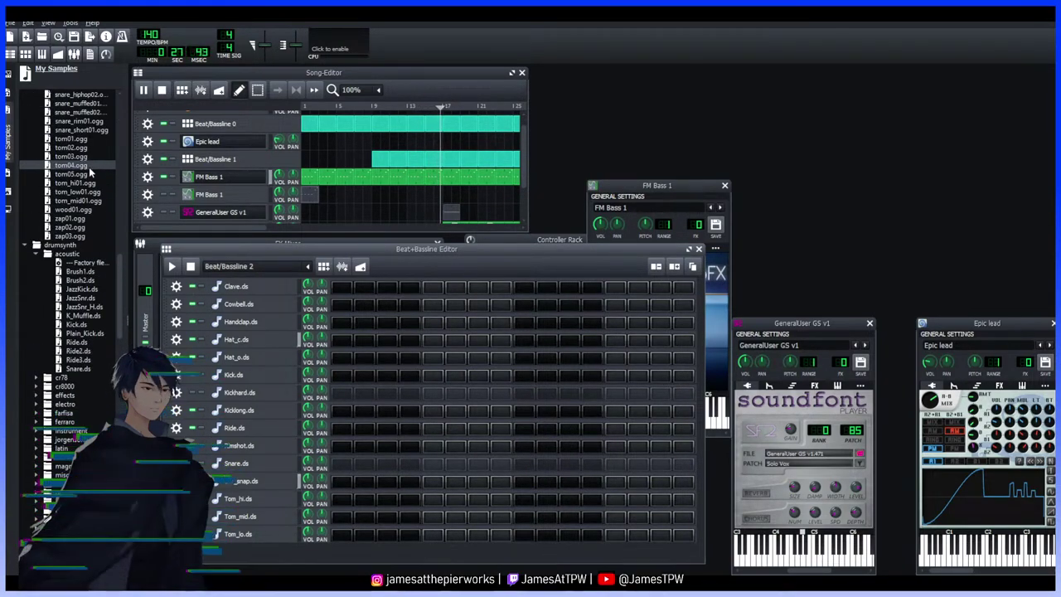
pyautogui.scroll(12, 91, 174)
pyautogui.click(91, 184)
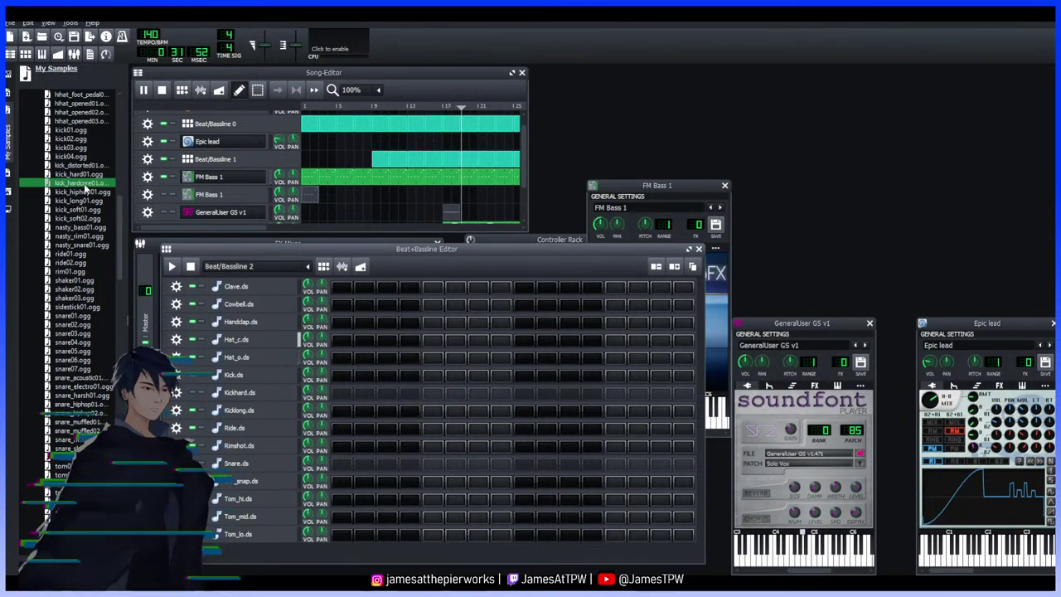
pyautogui.moveTo(86, 188); pyautogui.dragTo(131, 232)
pyautogui.moveTo(217, 536); pyautogui.dragTo(219, 538)
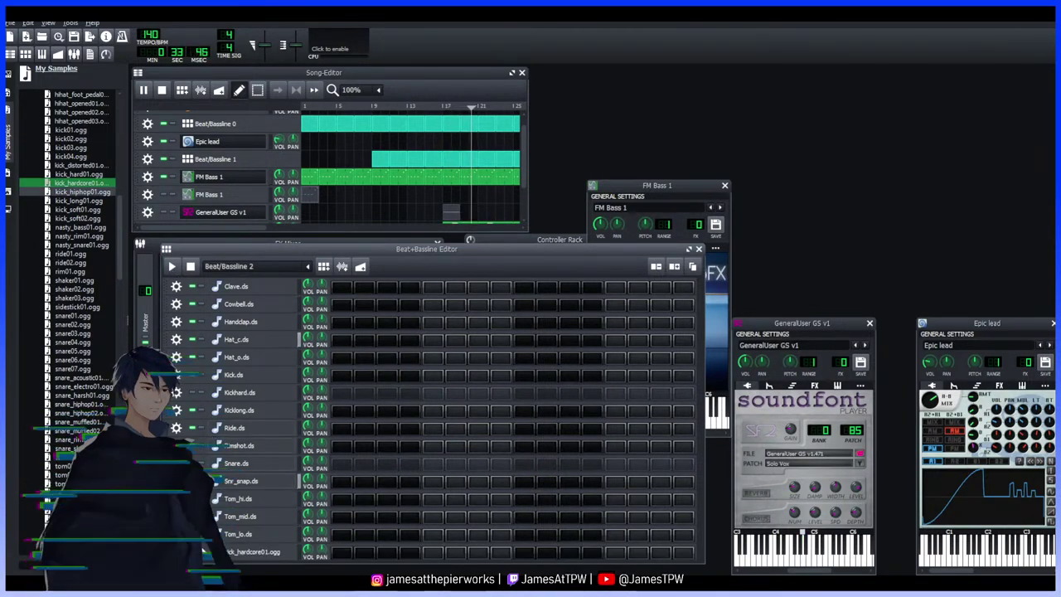
# Place kick_hardcore01.ogg hits on steps 1, 5, 9 and 13 and widen the Song-Editor to about bar 41
pyautogui.click(435, 553)
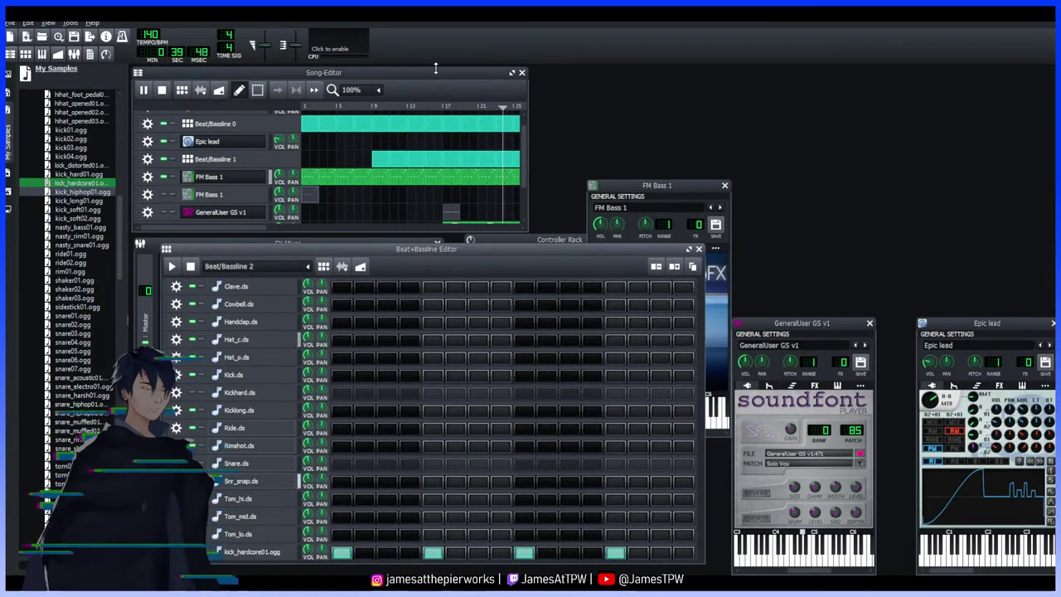
pyautogui.click(454, 94)
pyautogui.scroll(-3, 441, 161)
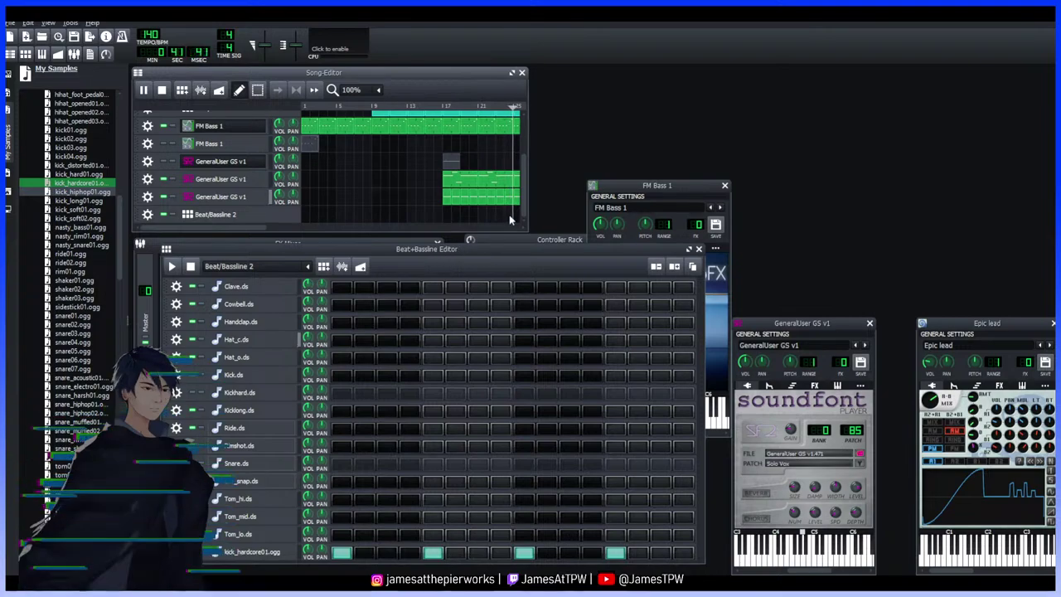
pyautogui.moveTo(527, 188); pyautogui.dragTo(687, 187)
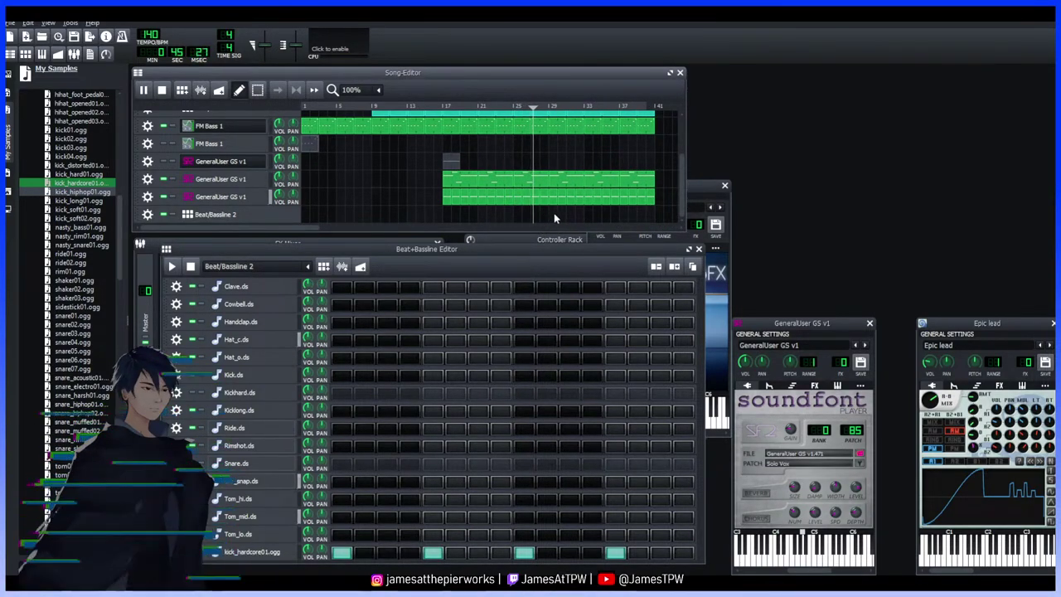
# Remove the kick_hardcore01.ogg hits on steps 5, 9 and 13, and audition kick_hiphop01.ogg, kick_hard01.ogg and kick01.ogg
pyautogui.click(436, 552)
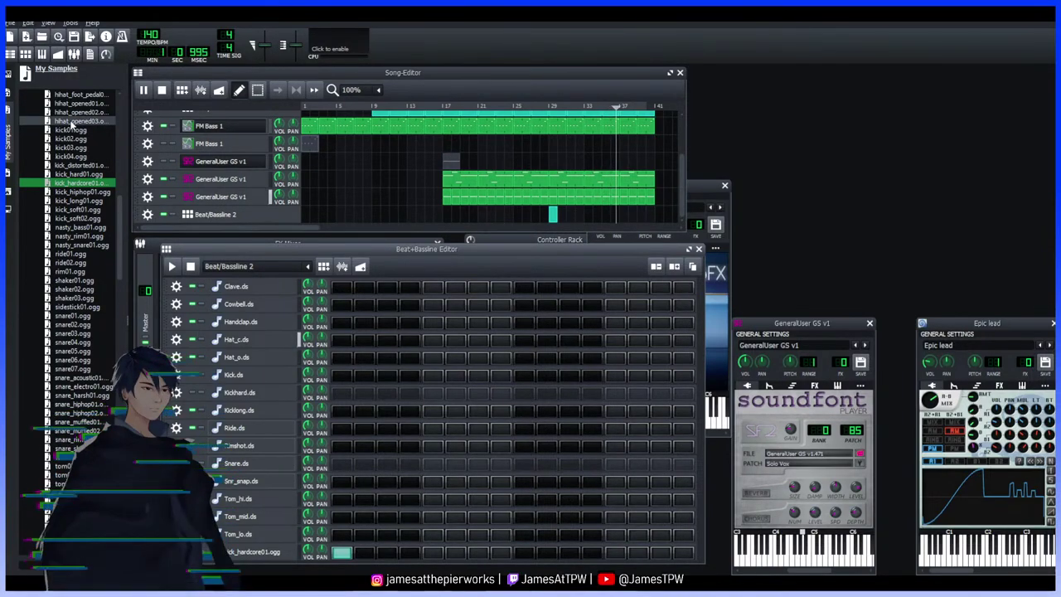
pyautogui.click(81, 192)
pyautogui.click(83, 175)
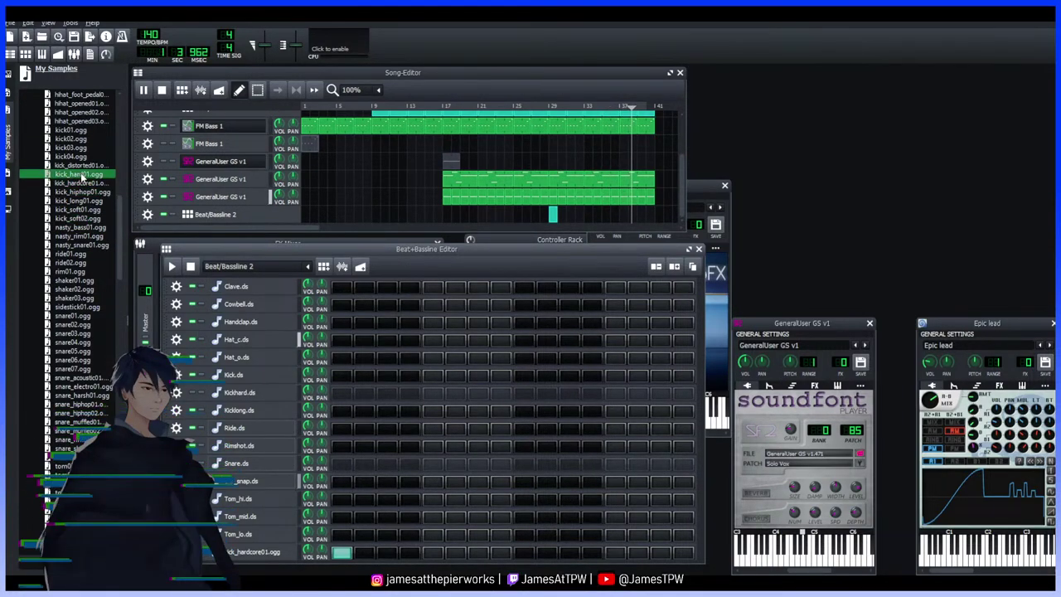
pyautogui.click(71, 130)
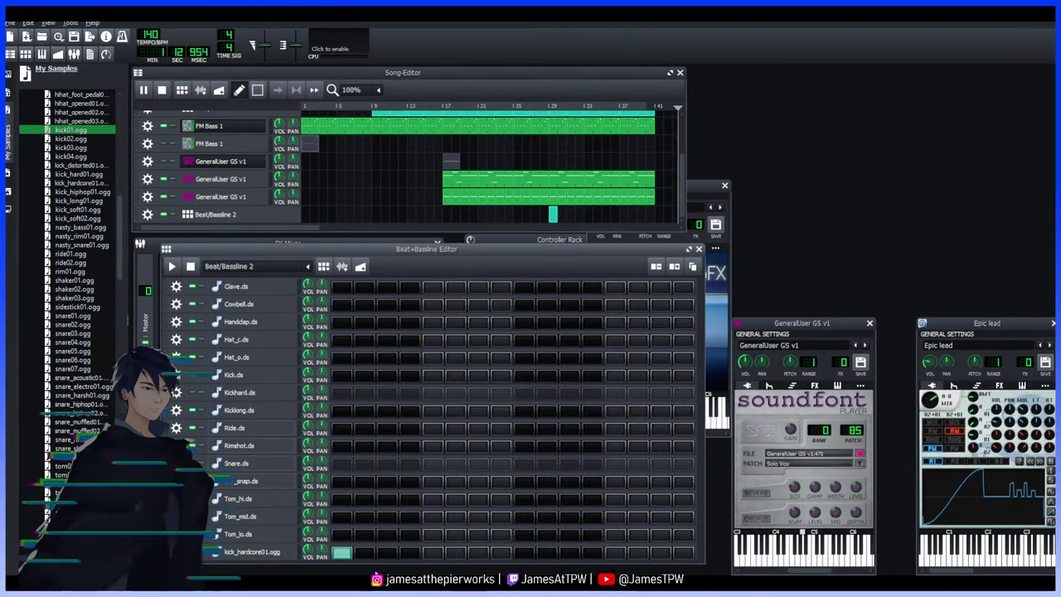
# Replace the kick_hardcore01.ogg hit with Kick.ds hits on steps 1, 5, 9 and 13, and delete the Beat/Bassline 2 block at bar 29
pyautogui.click(484, 108)
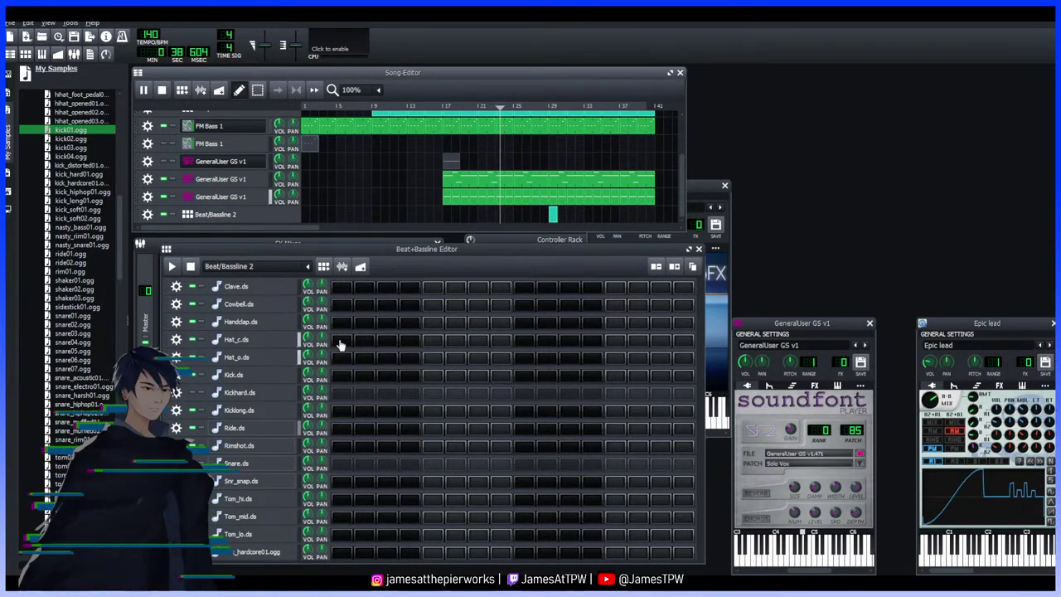
pyautogui.click(340, 376)
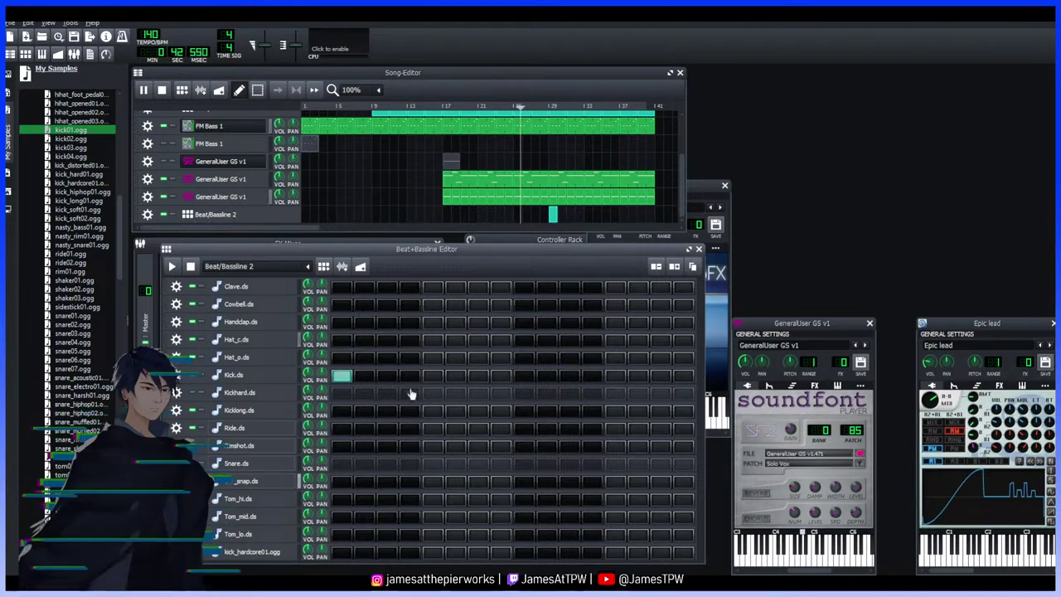
pyautogui.click(433, 376)
pyautogui.click(614, 376)
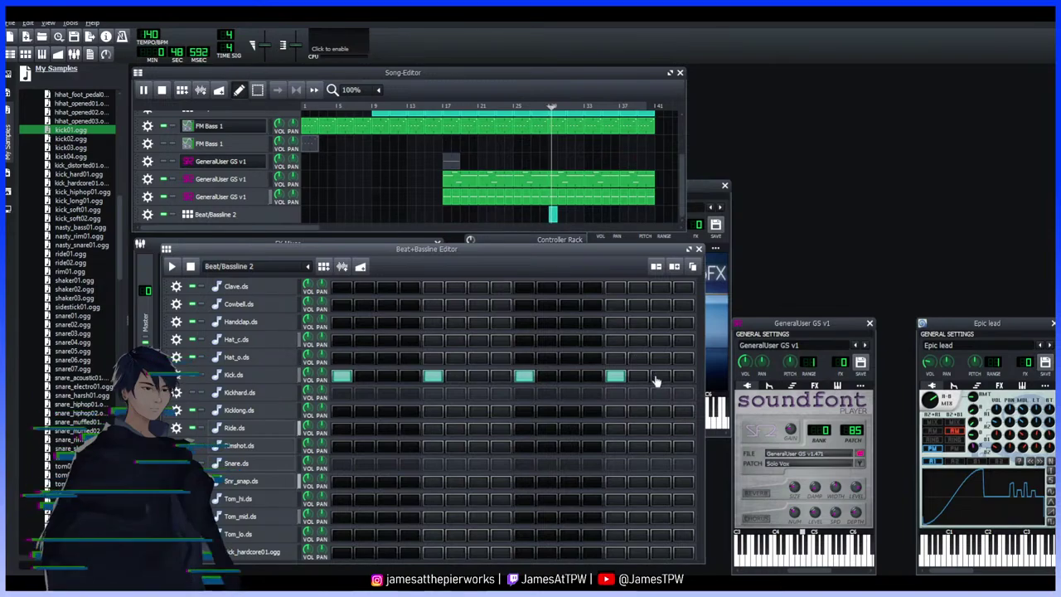
pyautogui.click(553, 214)
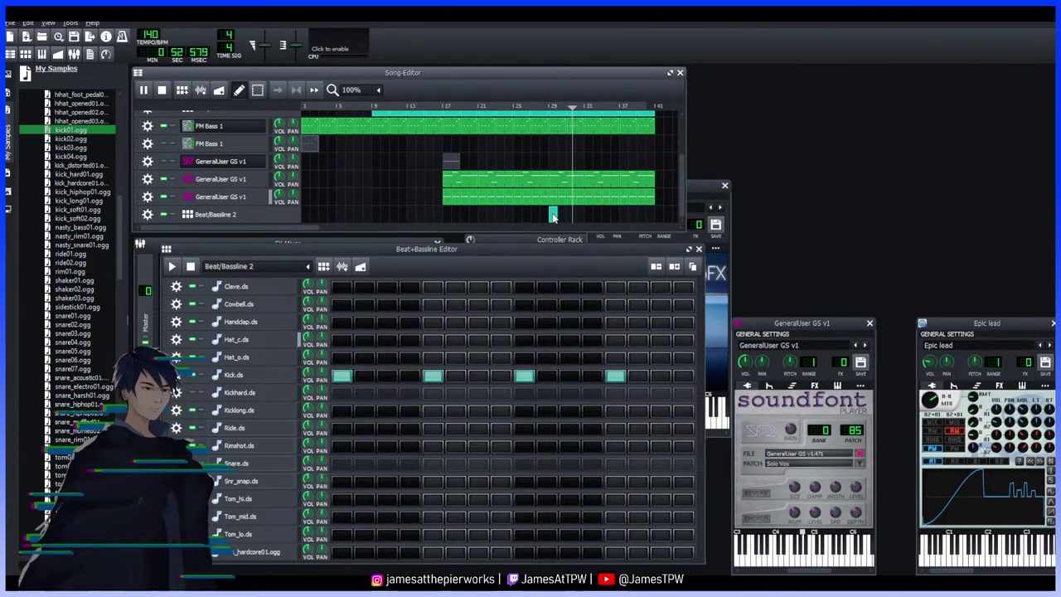
pyautogui.click(553, 215)
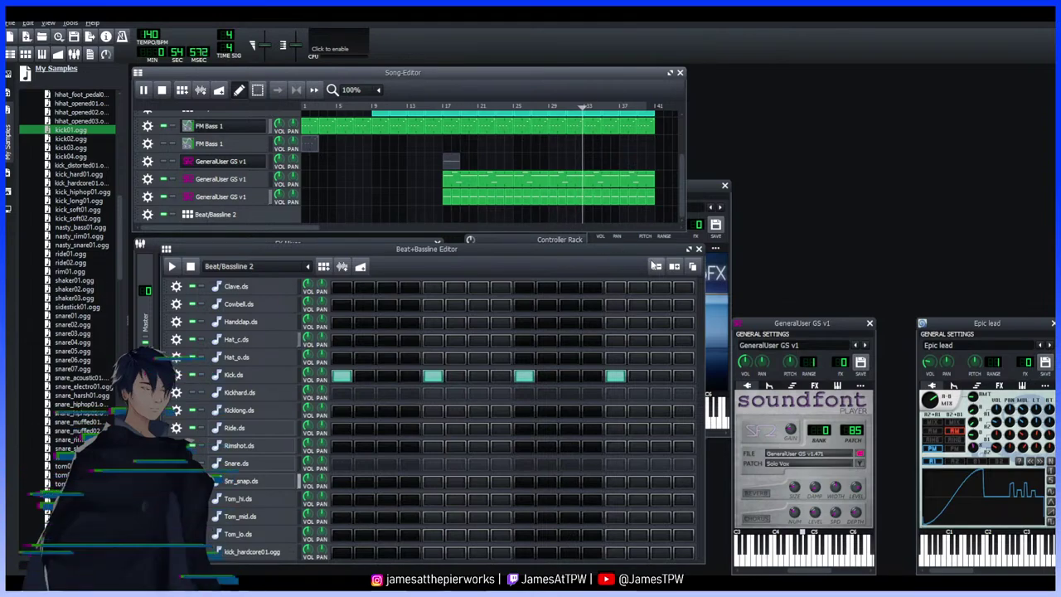
# Lengthen the Beat/Bassline 2 pattern to 32 steps and continue the Kick.ds hits on every fourth step
pyautogui.click(483, 396)
pyautogui.click(519, 377)
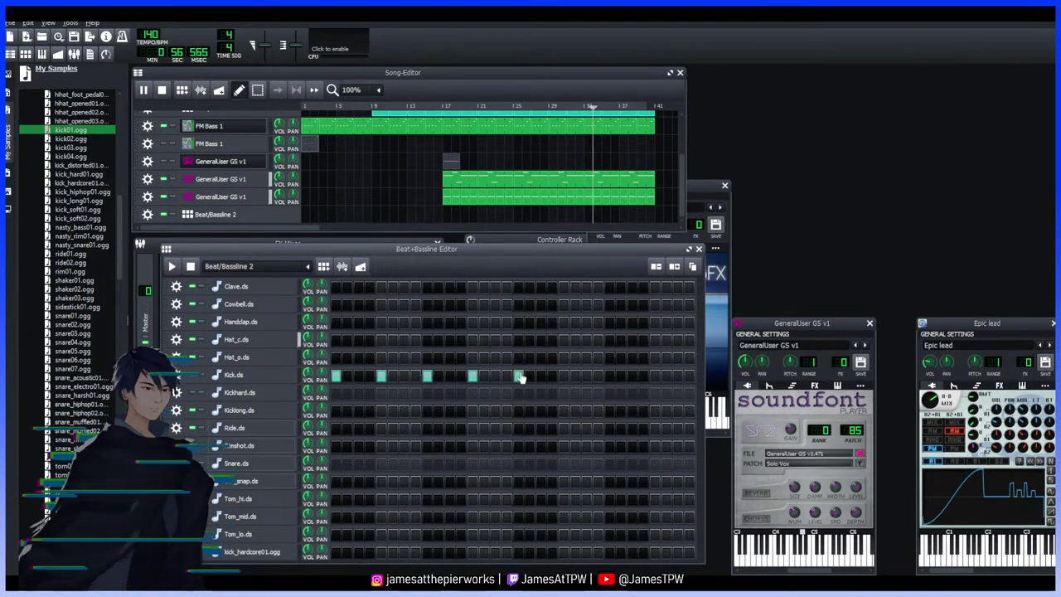
pyautogui.click(564, 377)
pyautogui.click(655, 377)
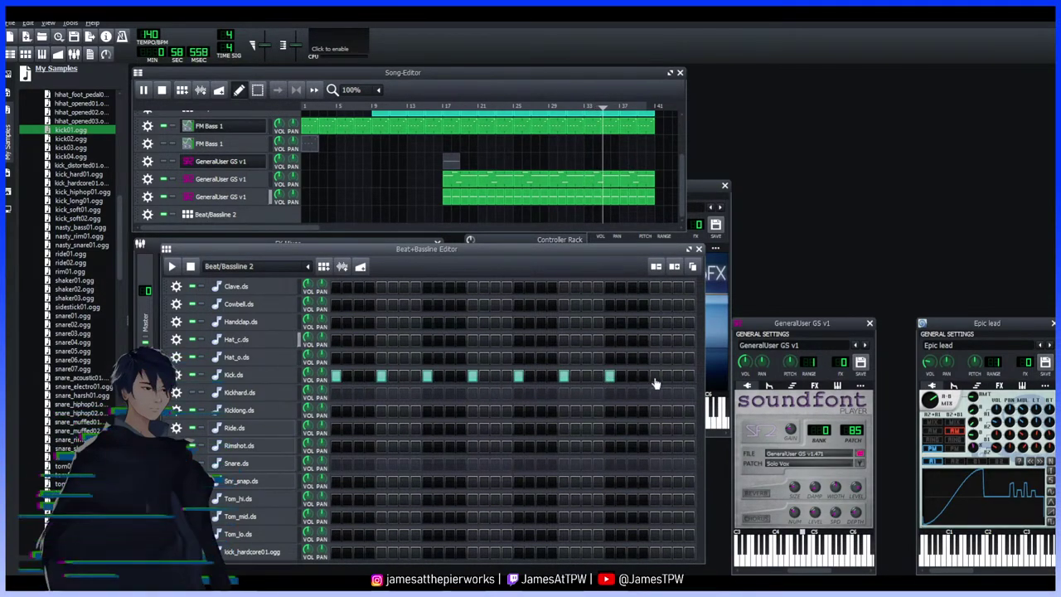
# Place Beat/Bassline 2 blocks across bars 17 to 24 and replay the song from about bar 13
pyautogui.click(448, 216)
pyautogui.click(469, 219)
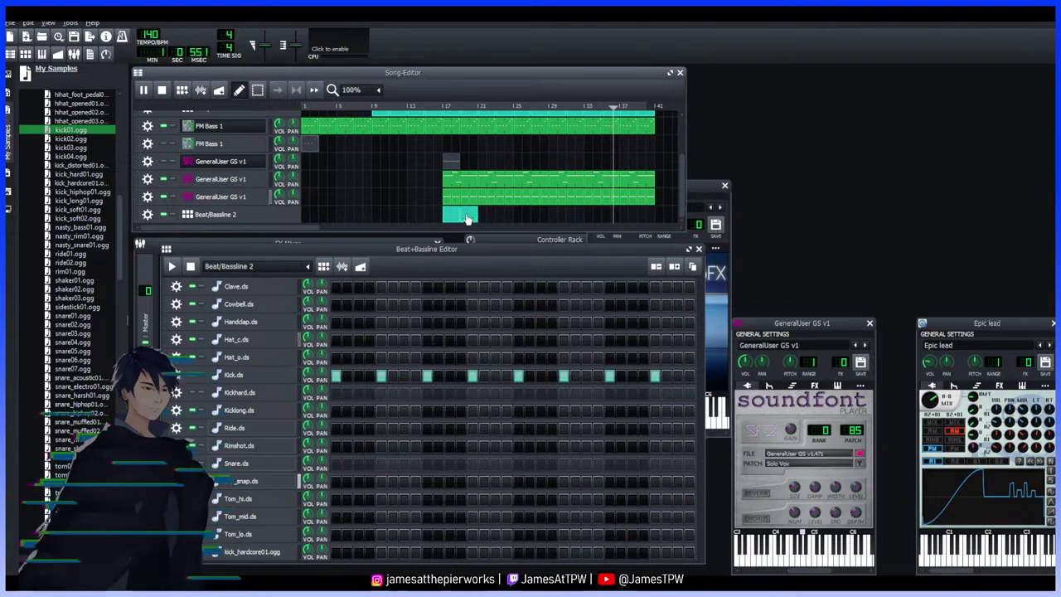
pyautogui.moveTo(472, 108); pyautogui.dragTo(406, 108)
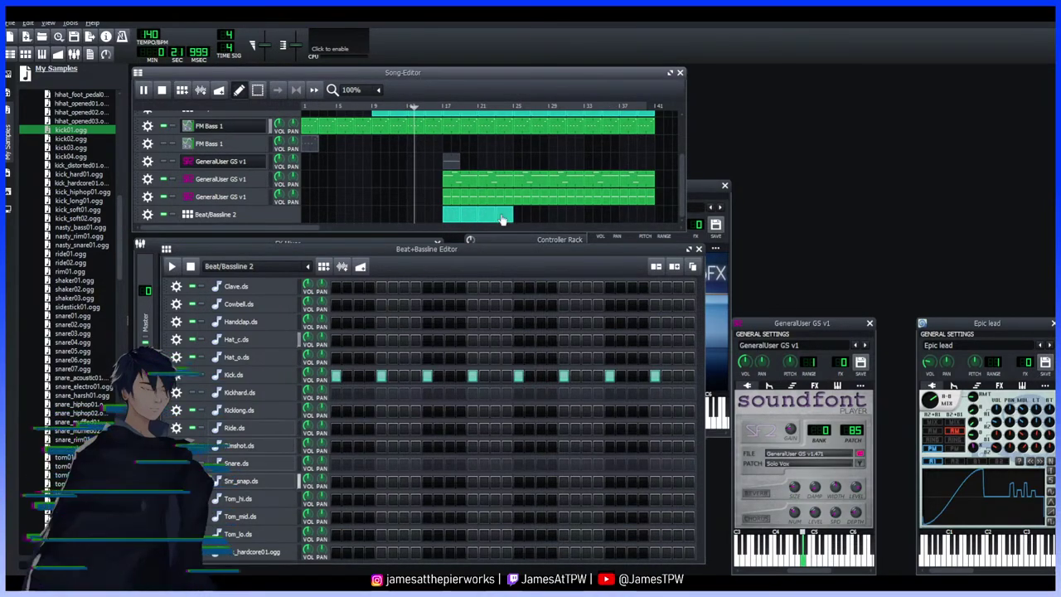
# Rearrange the Beat/Bassline 2 blocks during playback so they cover bars 25 to 32
pyautogui.moveTo(502, 219); pyautogui.dragTo(522, 220)
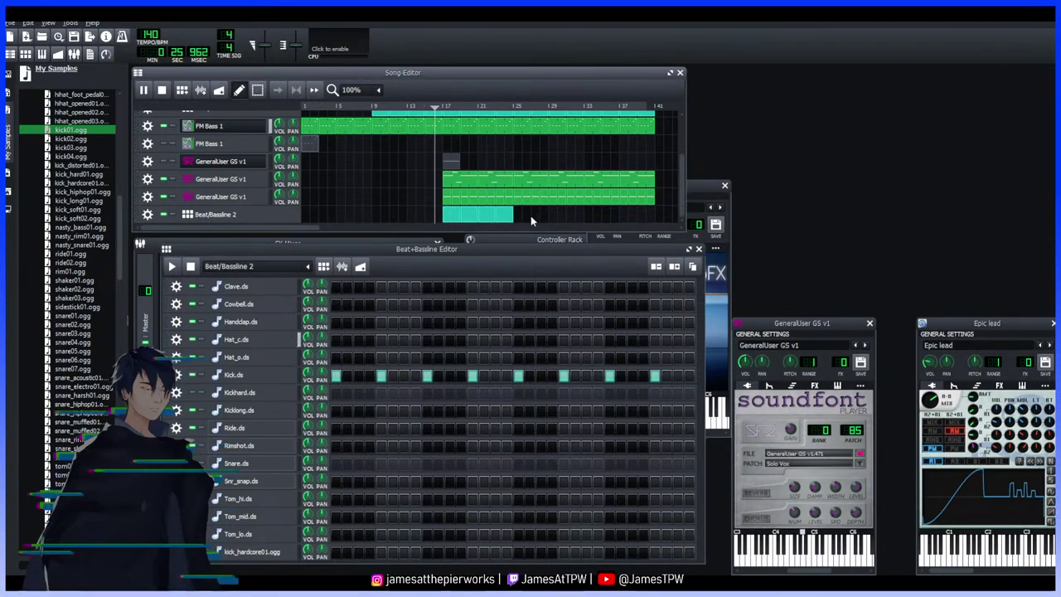
pyautogui.moveTo(511, 217); pyautogui.dragTo(526, 215)
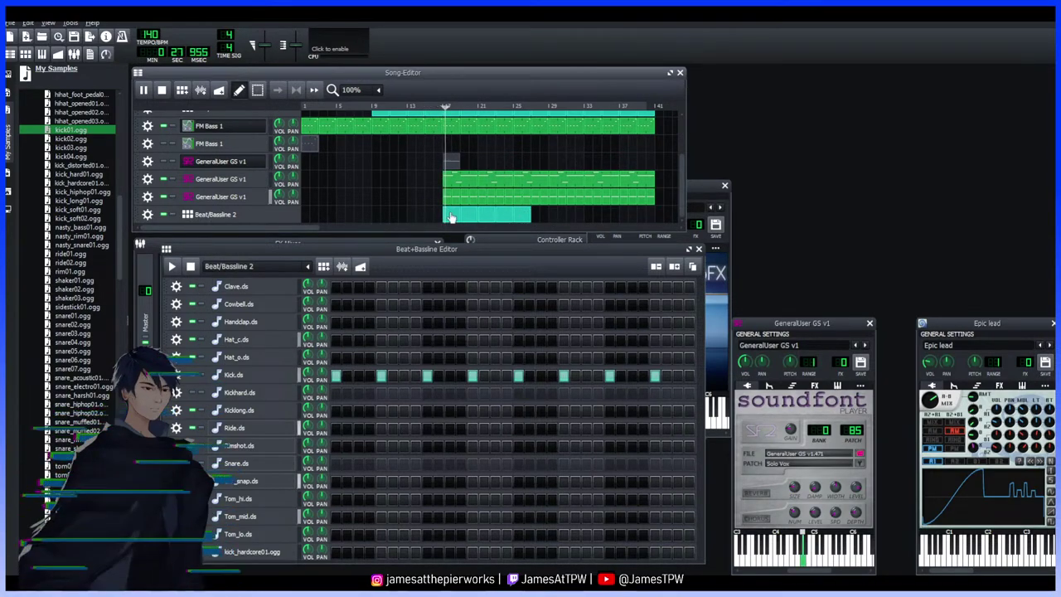
pyautogui.moveTo(443, 217); pyautogui.dragTo(460, 217)
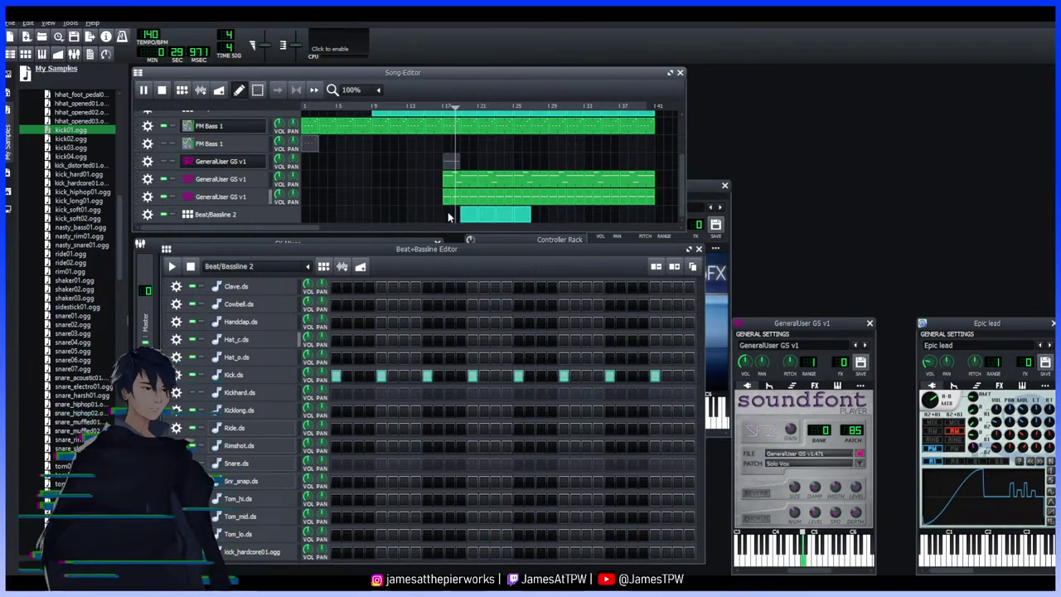
pyautogui.moveTo(486, 217); pyautogui.dragTo(585, 216)
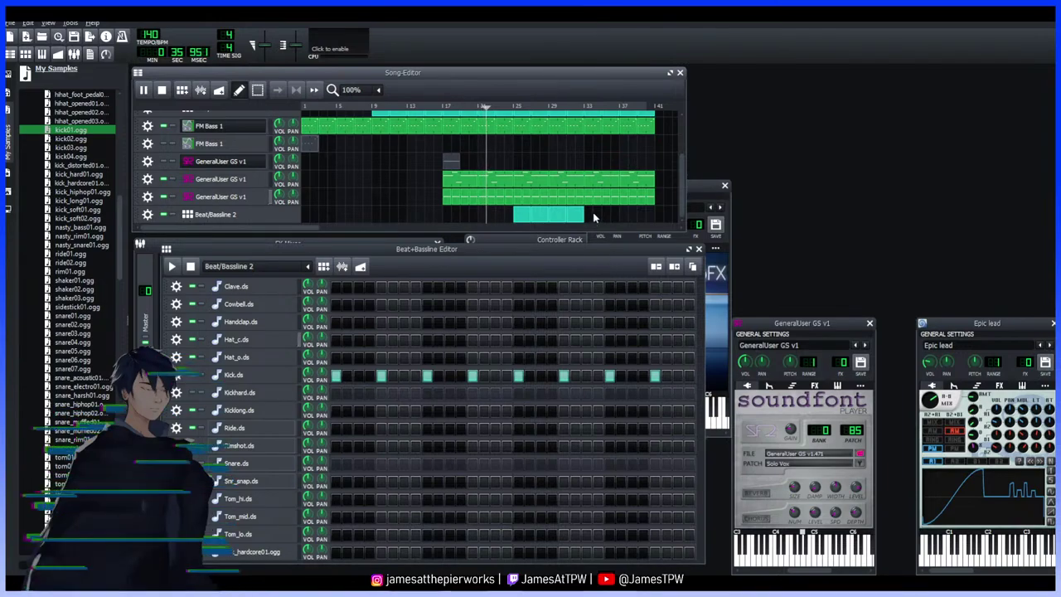
# Extend the Beat/Bassline 2 blocks through bar 34 and widen the Beat+Bassline Editor window
pyautogui.moveTo(587, 216); pyautogui.dragTo(590, 218)
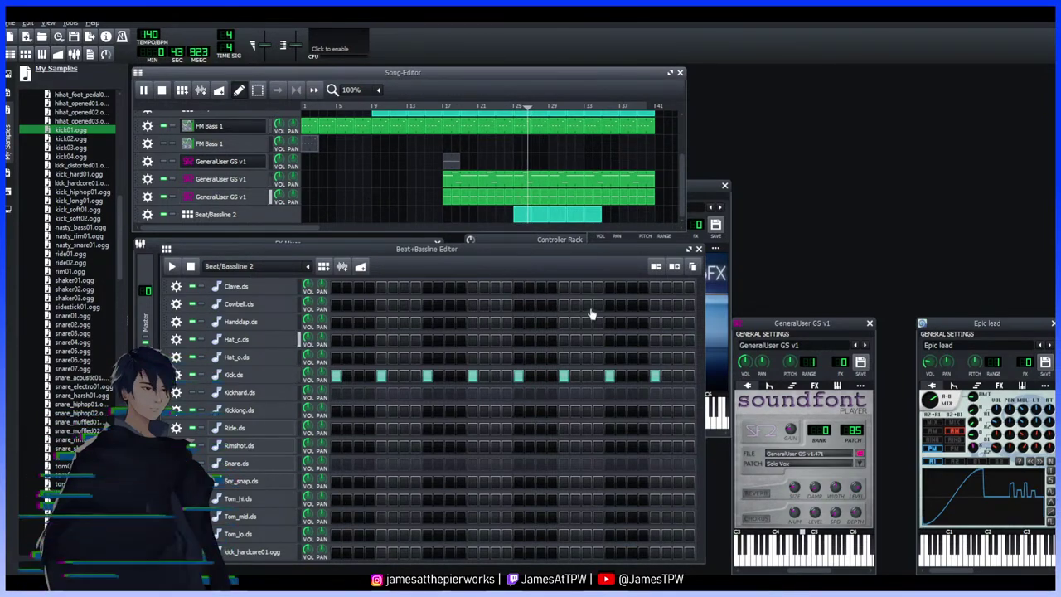
pyautogui.moveTo(705, 364); pyautogui.dragTo(736, 363)
# Add a BassBooster effect to Kick.ds, show its controls, and replay the song from about bar 22 to hear it
pyautogui.click(246, 378)
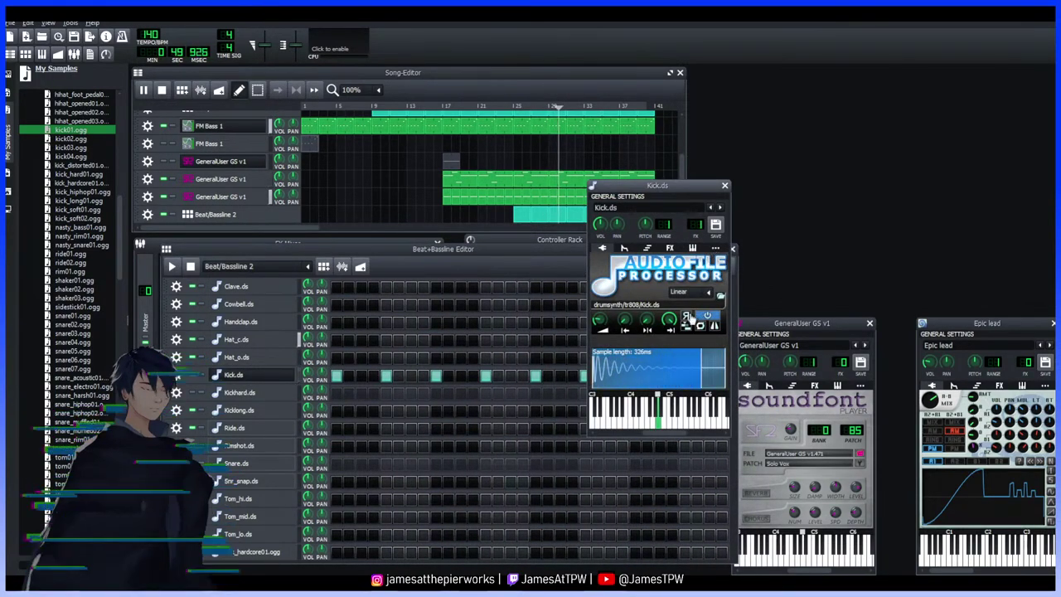
pyautogui.click(668, 249)
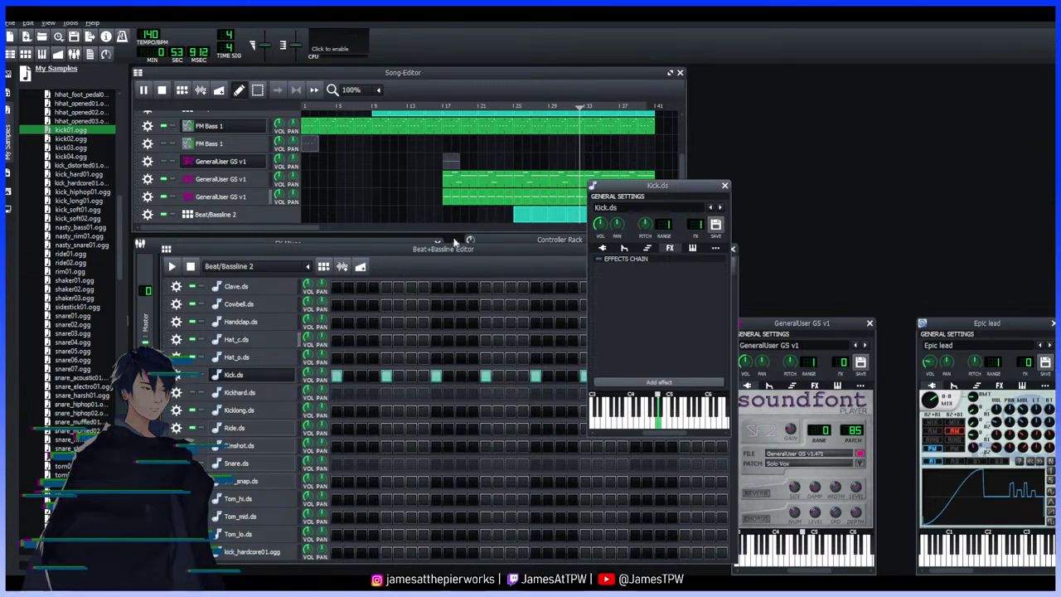
pyautogui.press('Return')
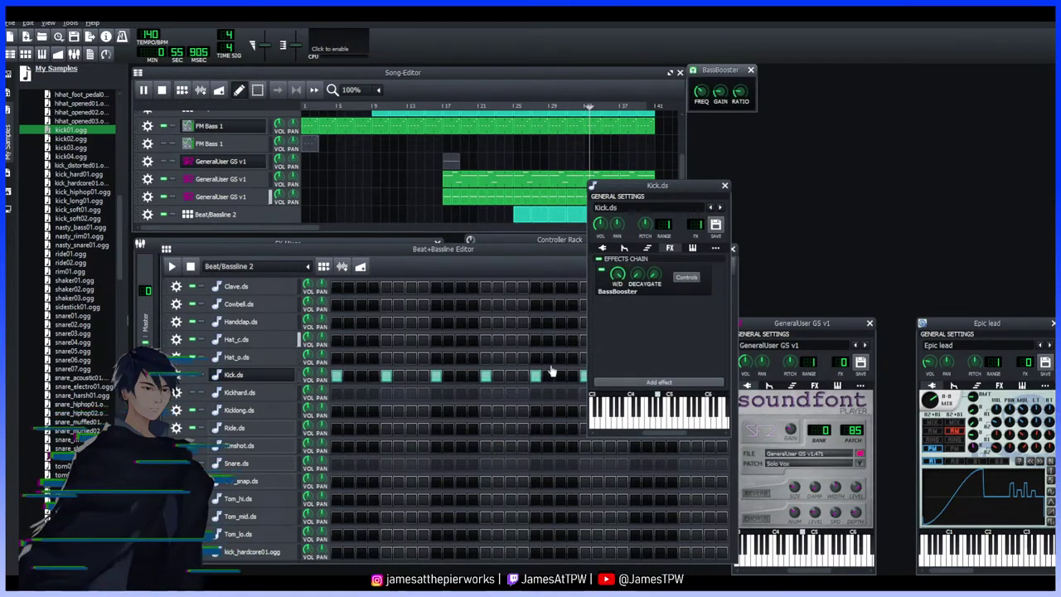
pyautogui.click(686, 278)
pyautogui.click(686, 278)
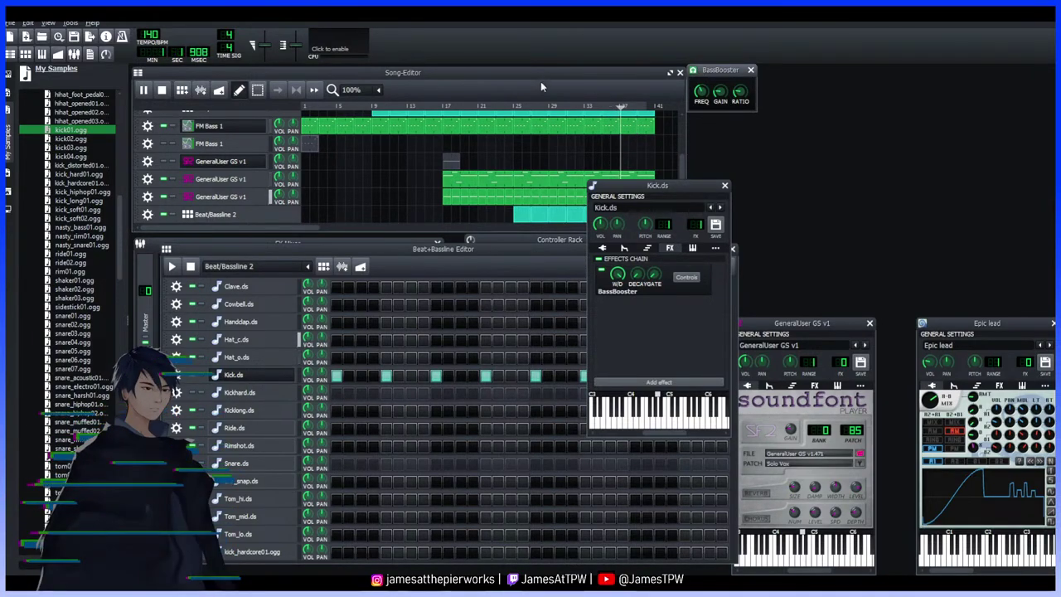
pyautogui.moveTo(494, 107); pyautogui.dragTo(459, 114)
pyautogui.click(484, 107)
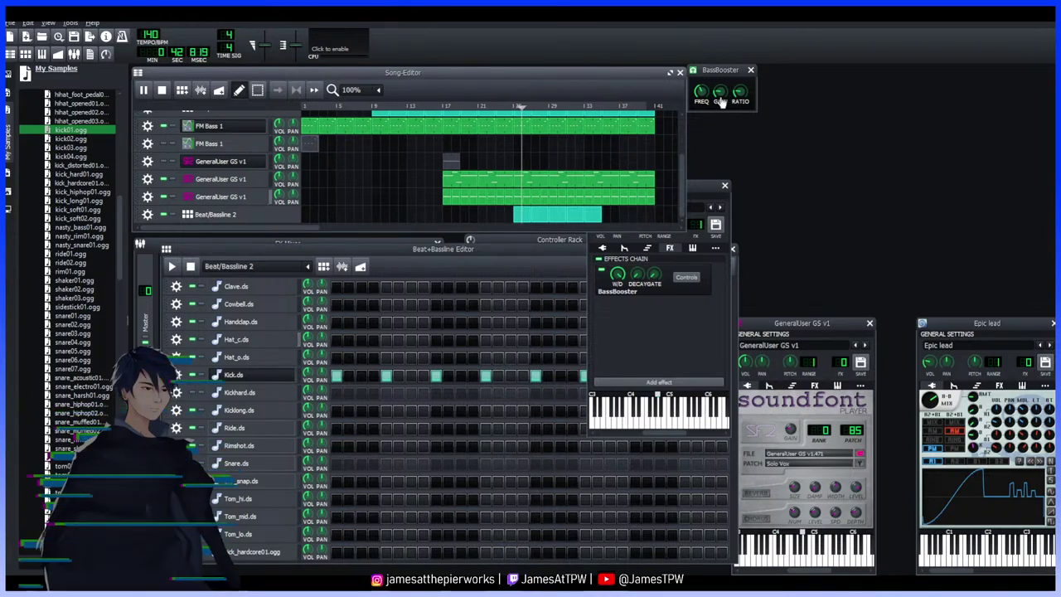
pyautogui.click(687, 277)
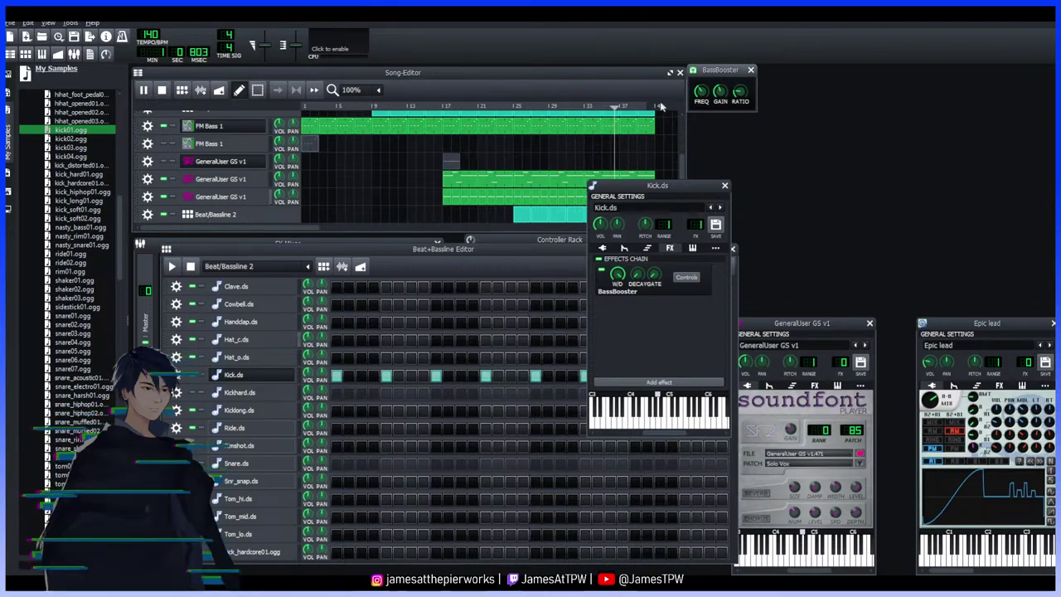
pyautogui.moveTo(537, 107); pyautogui.dragTo(507, 121)
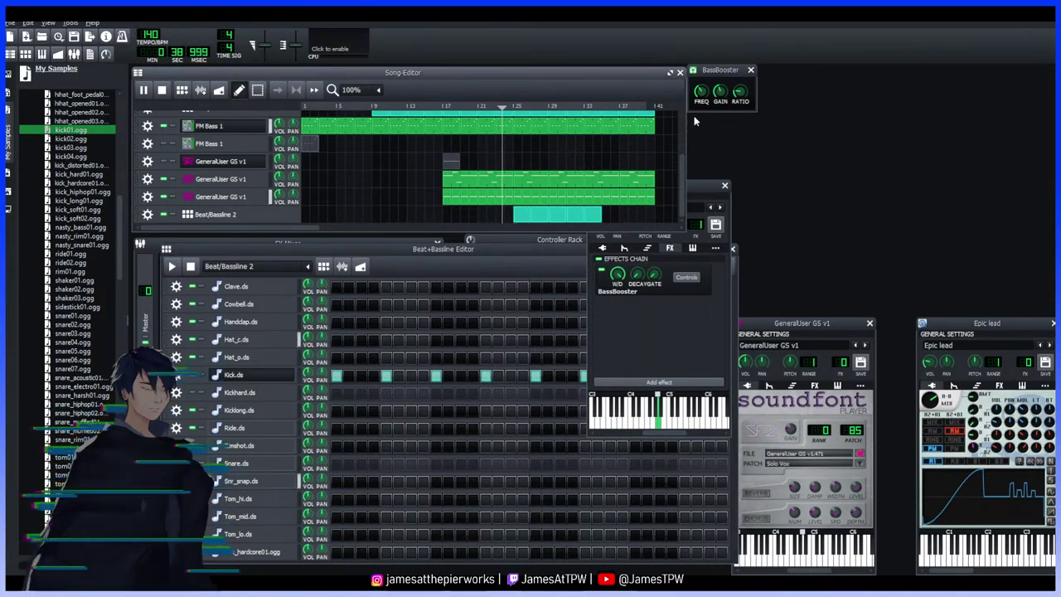
# Add a Calf Reverb LADSPA effect to Kick.ds and extend the Beat/Bassline 2 blocks through bar 40
pyautogui.click(689, 385)
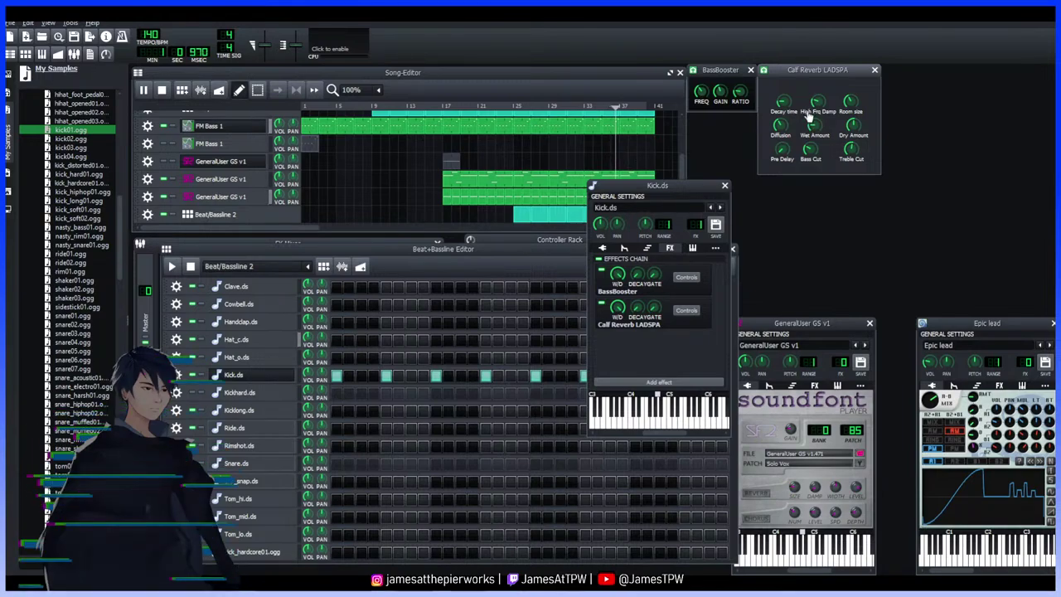
pyautogui.moveTo(654, 185); pyautogui.dragTo(795, 203)
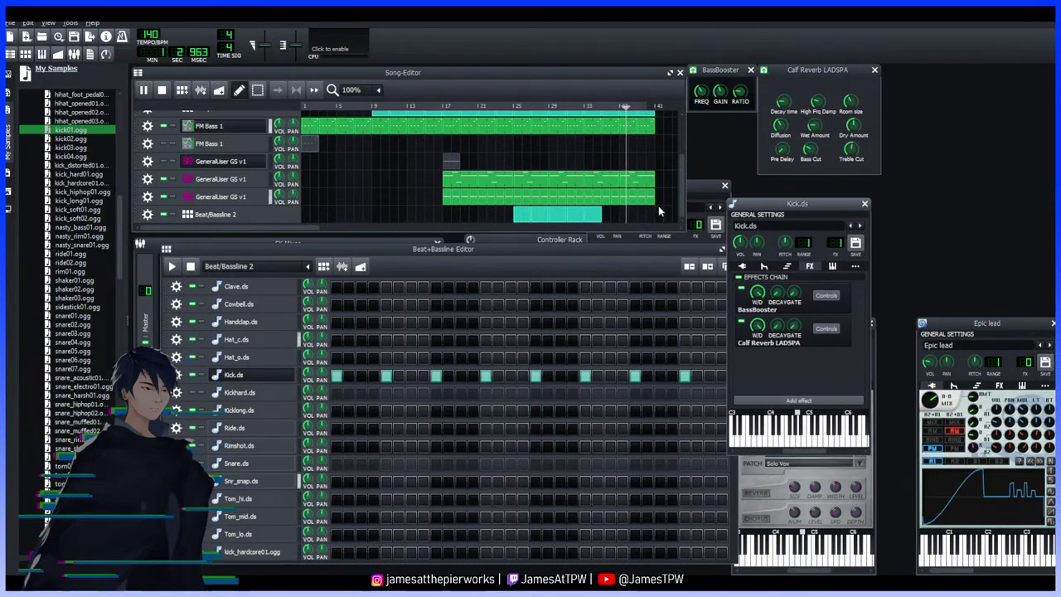
pyautogui.moveTo(609, 218); pyautogui.dragTo(655, 218)
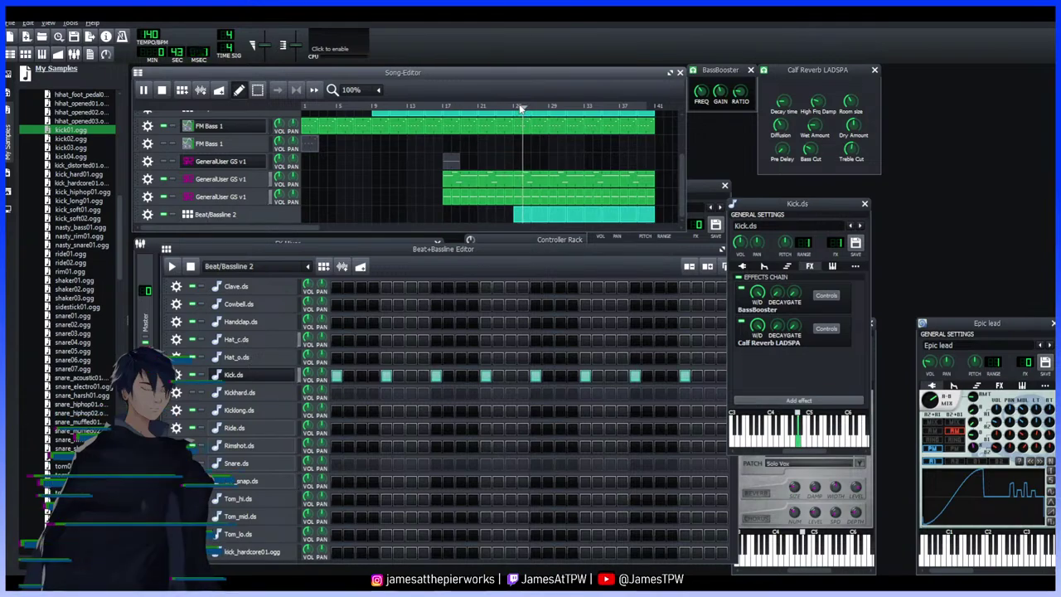
# Replay the song from about bars 14 and 24 to check the kick against its BassBooster and Calf Reverb controls
pyautogui.click(416, 107)
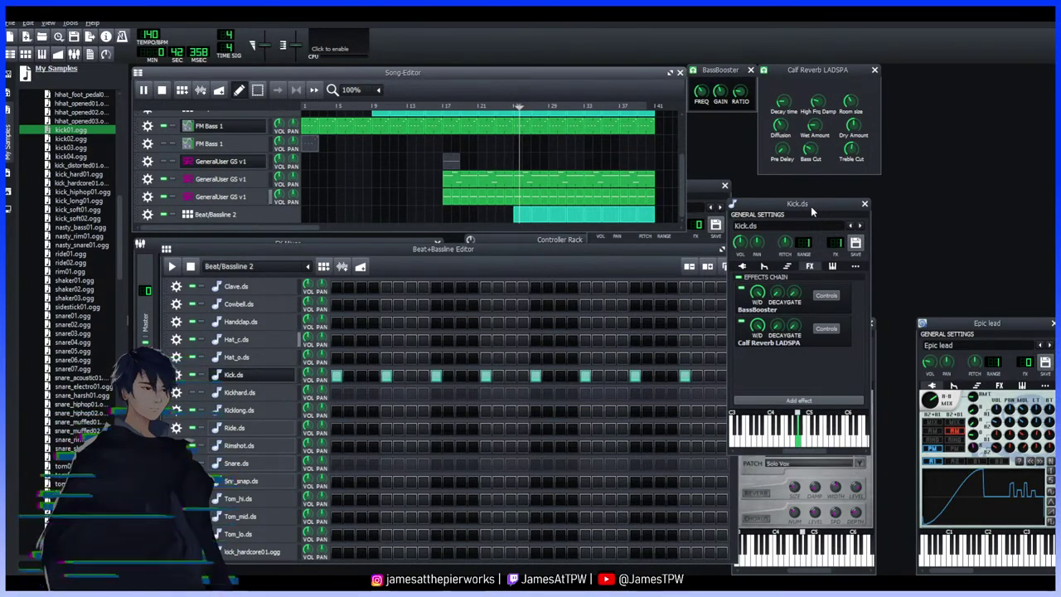
pyautogui.moveTo(811, 205); pyautogui.dragTo(827, 204)
pyautogui.click(730, 92)
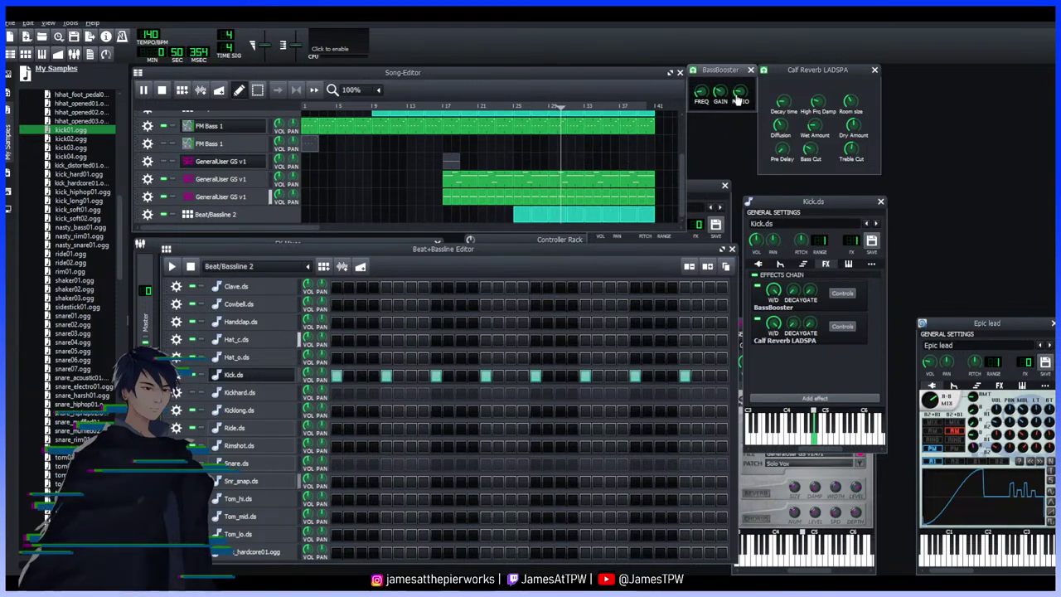
pyautogui.click(846, 119)
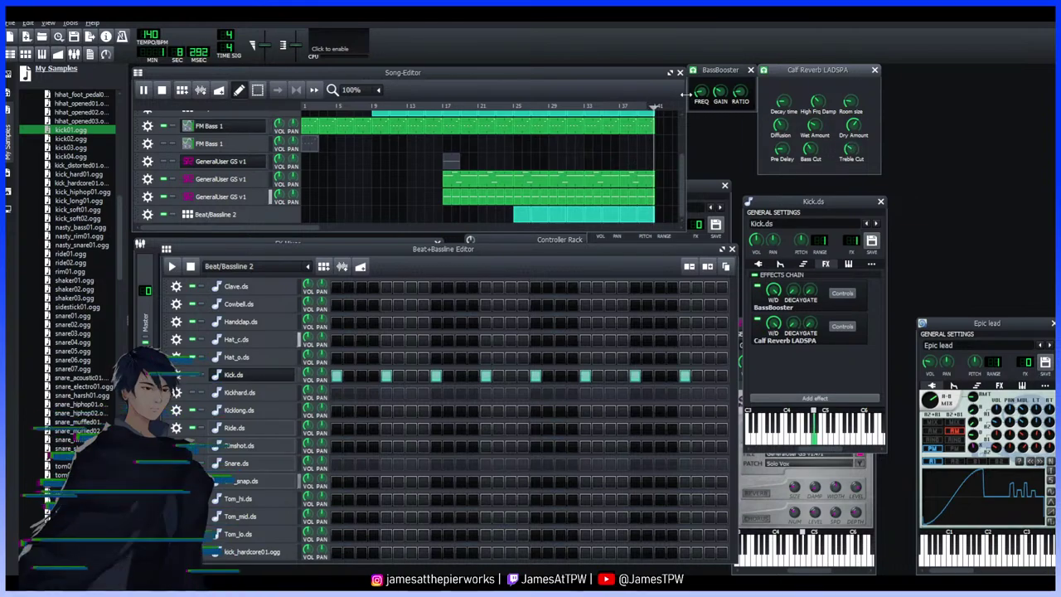
pyautogui.click(507, 106)
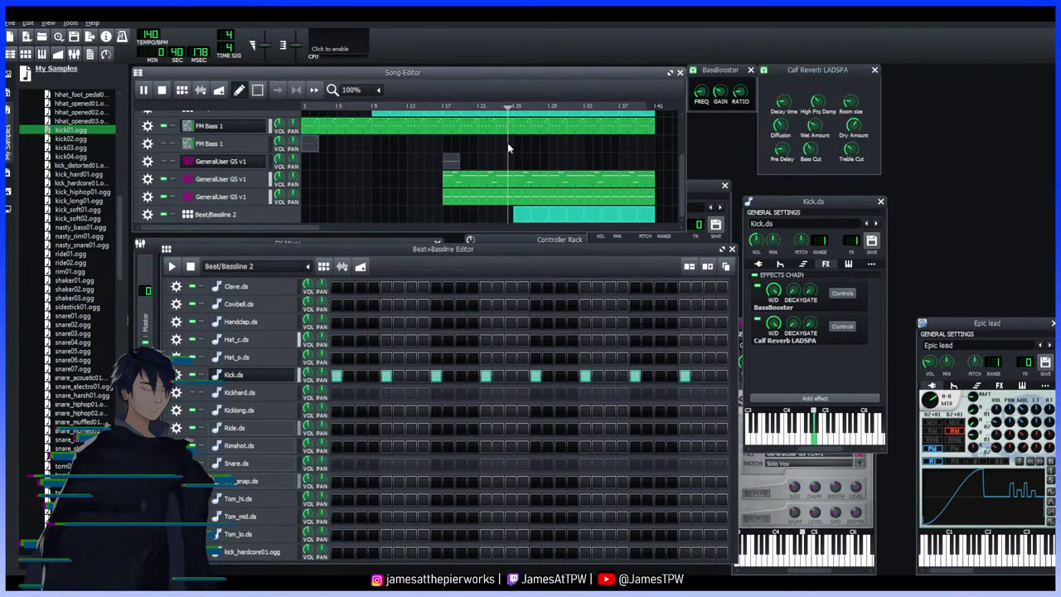
pyautogui.click(418, 107)
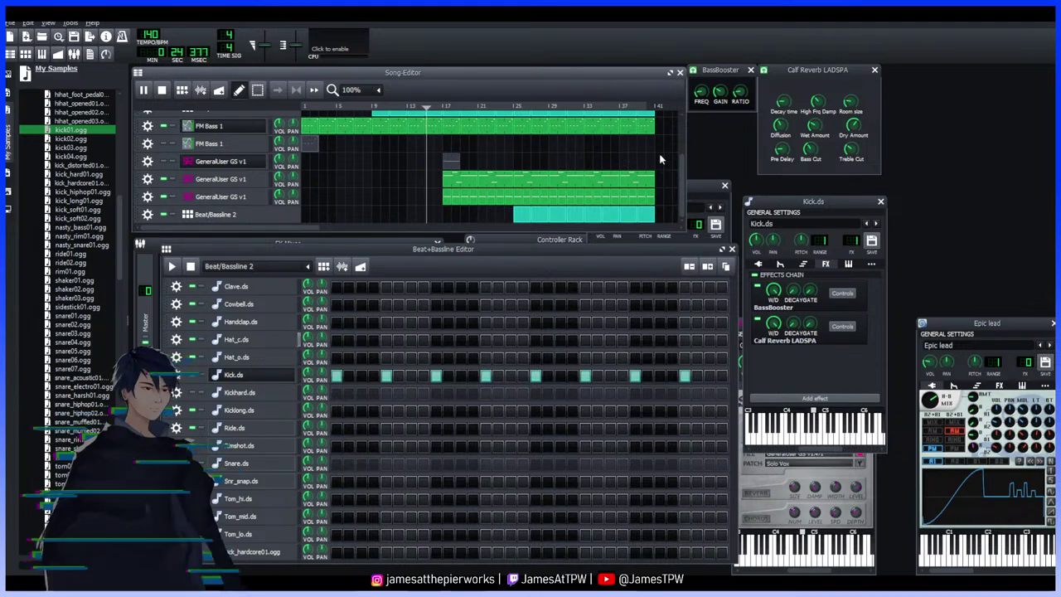
# Widen the Song-Editor, unmute the second FM Bass 1 track's bar 1 pattern, and place a copy of it at bar 25
pyautogui.moveTo(684, 133); pyautogui.dragTo(712, 144)
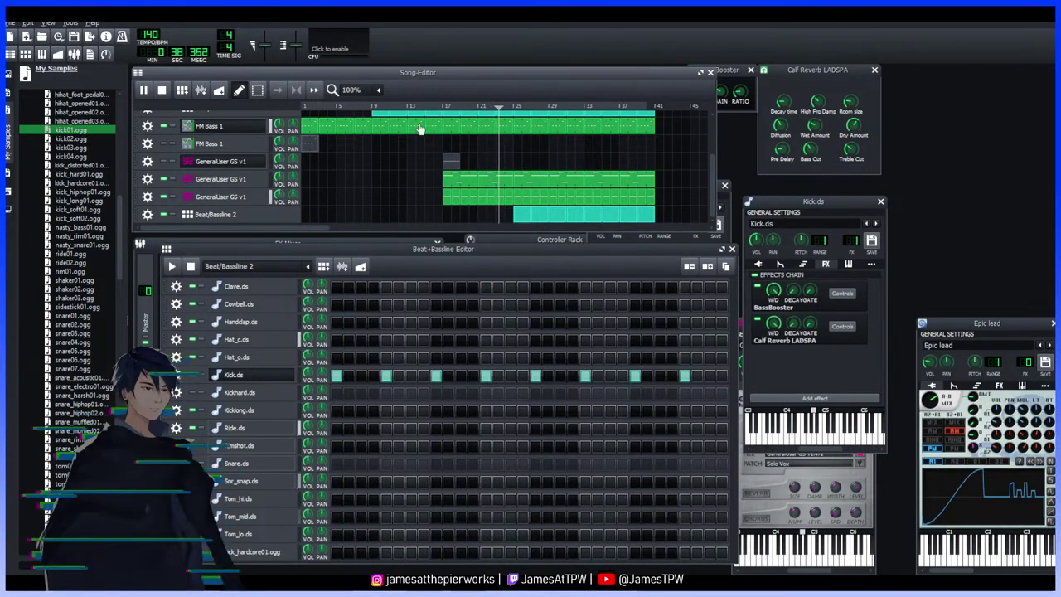
pyautogui.click(212, 143)
pyautogui.click(213, 144)
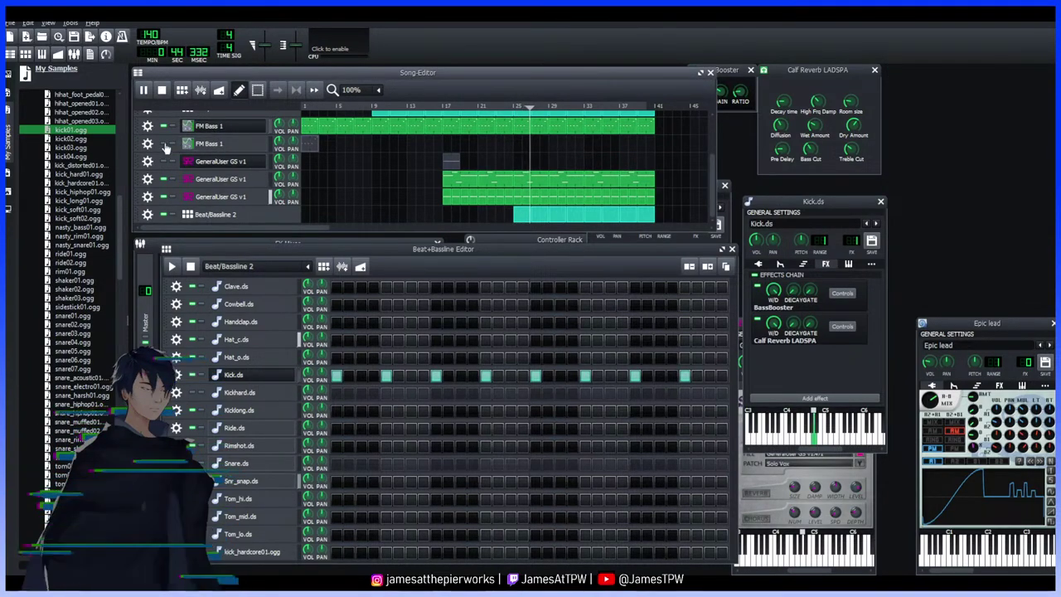
pyautogui.click(308, 145)
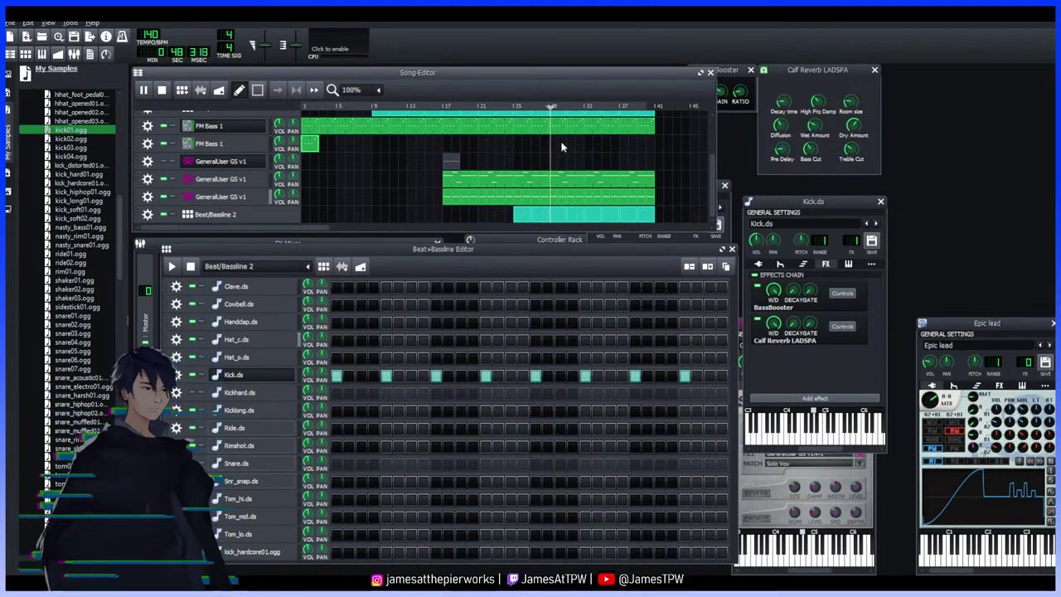
pyautogui.click(515, 145)
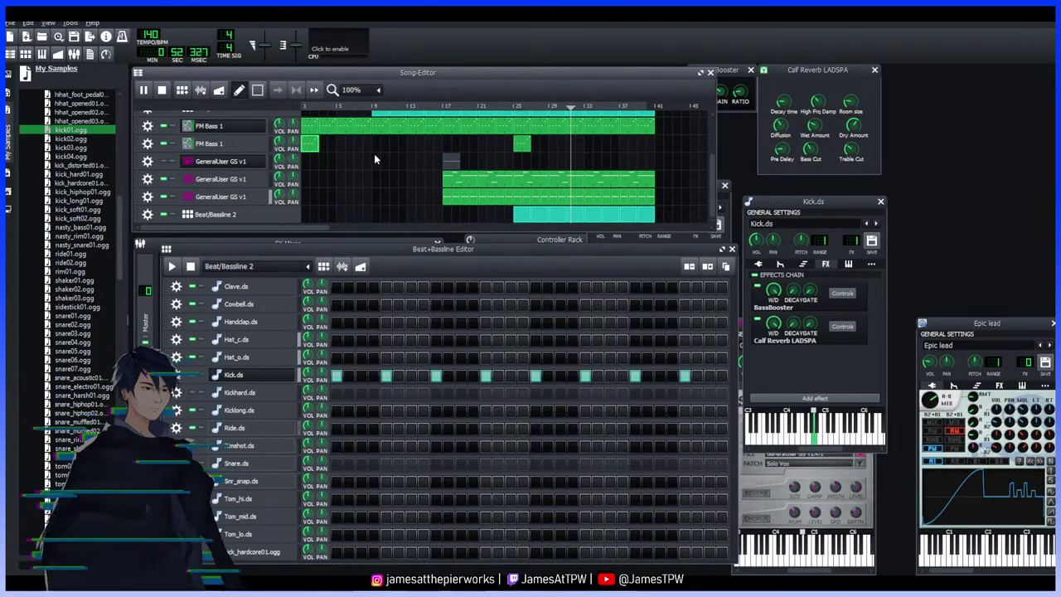
# Remove the second FM Bass 1 track's bar 1 pattern and open its bar 25 copy in the Piano-Roll, stopping playback
pyautogui.doubleClick(520, 147)
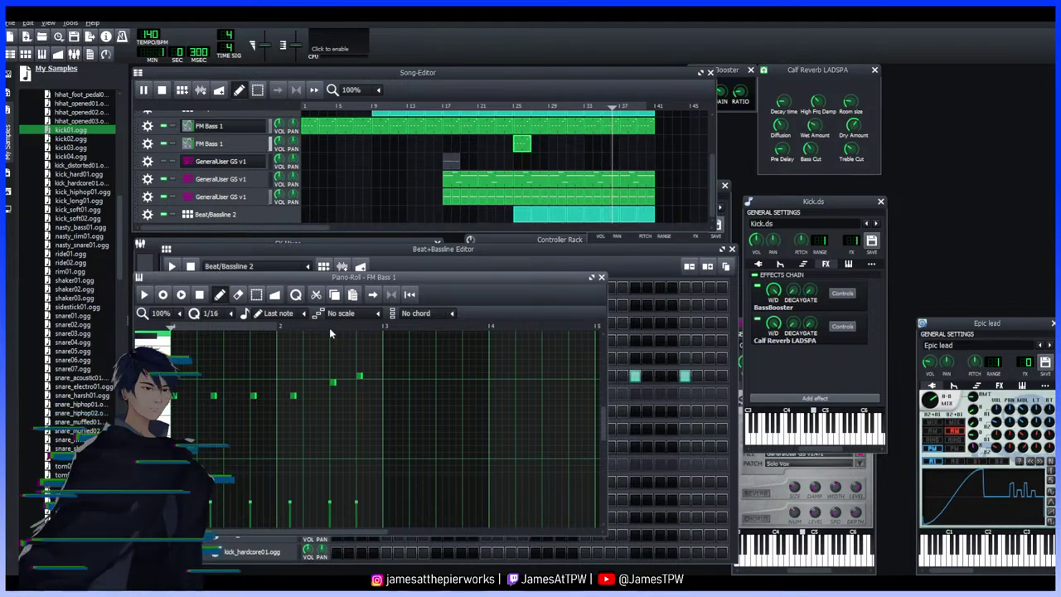
pyautogui.scroll(3, 191, 365)
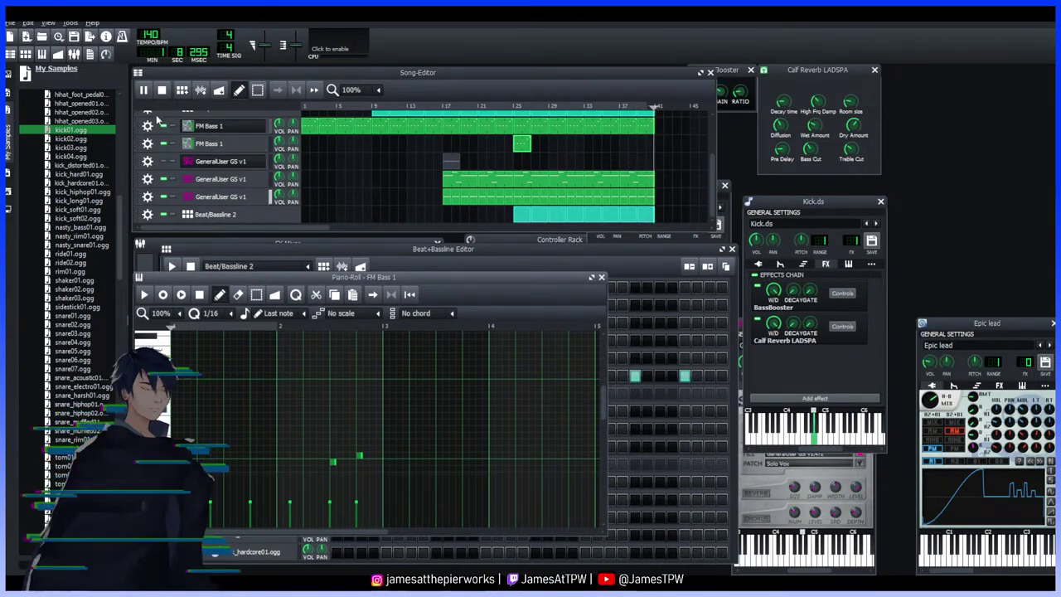
pyautogui.click(142, 89)
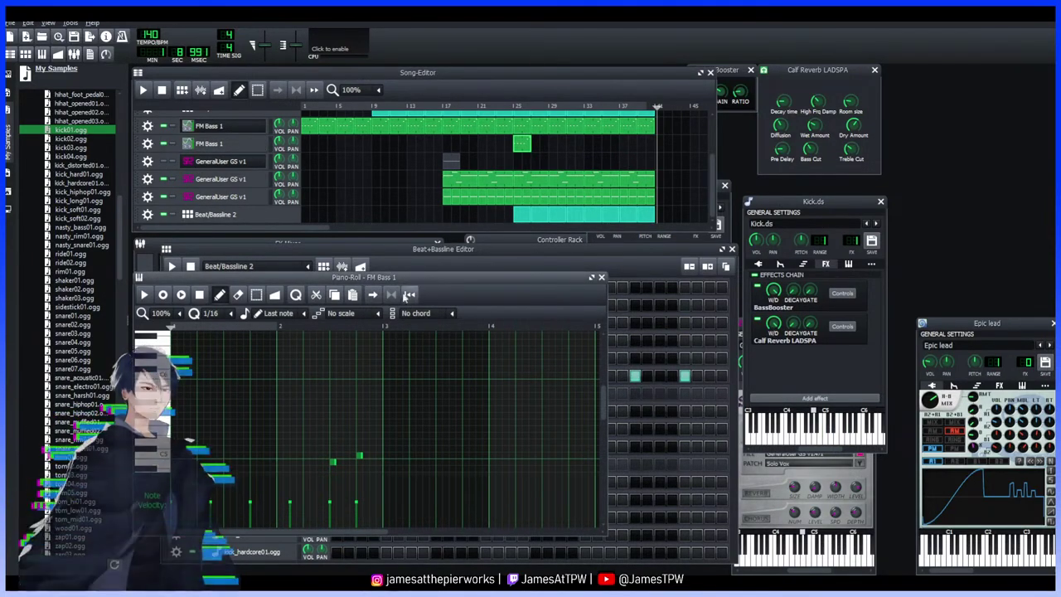
pyautogui.scroll(-3, 304, 382)
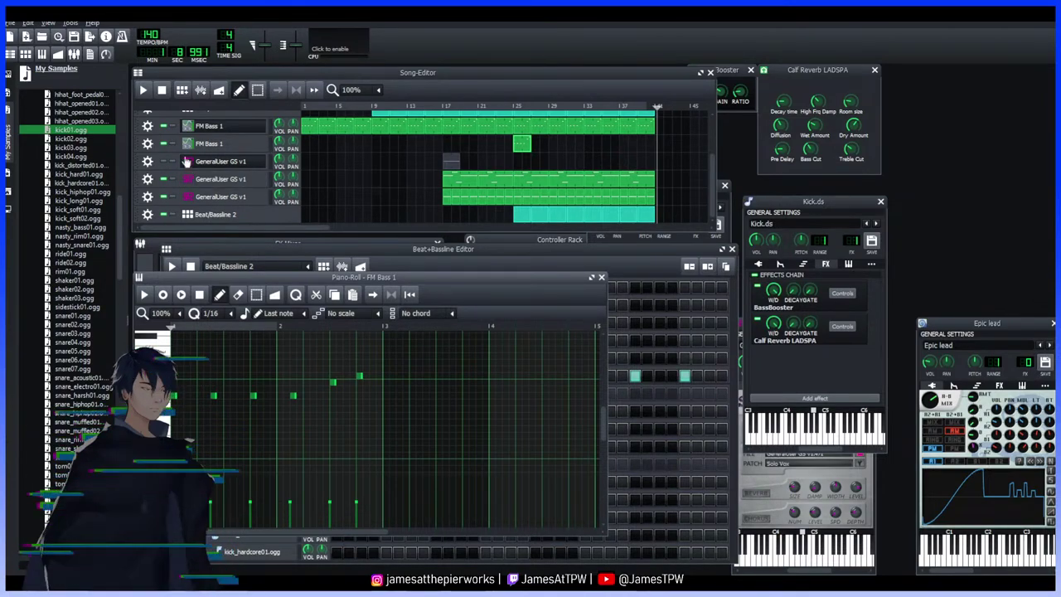
pyautogui.click(143, 90)
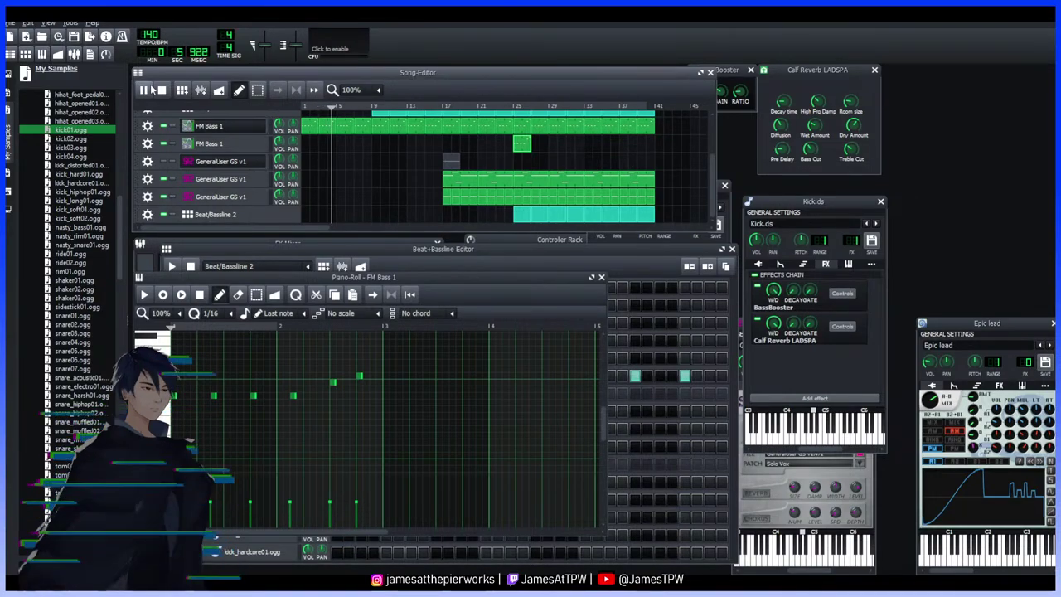
pyautogui.click(145, 90)
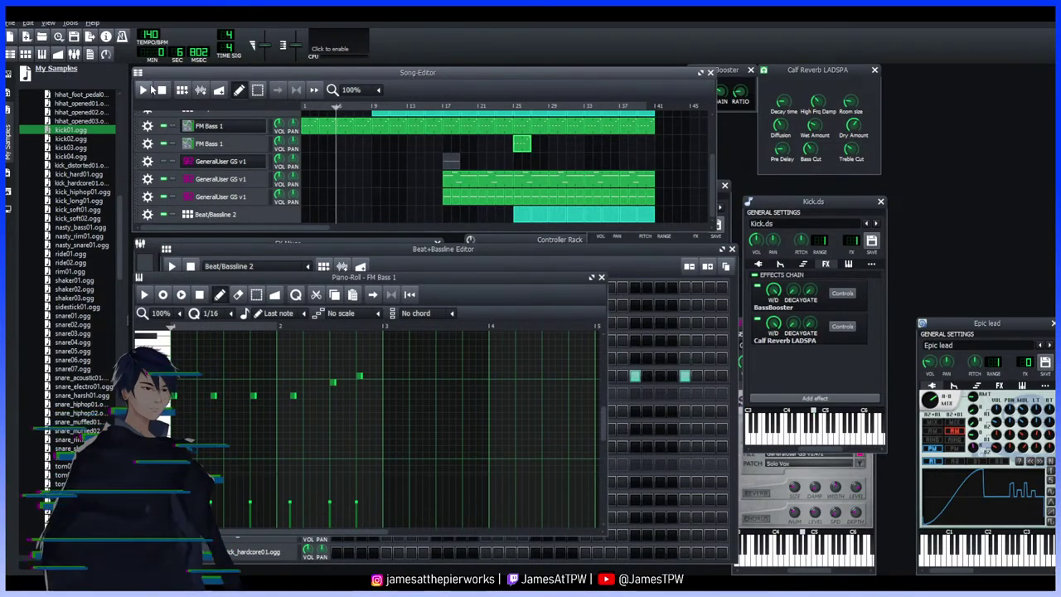
# Raise the fifth note and lower the sixth note of the FM Bass 1 pattern by one semitone each, and play it back
pyautogui.click(243, 275)
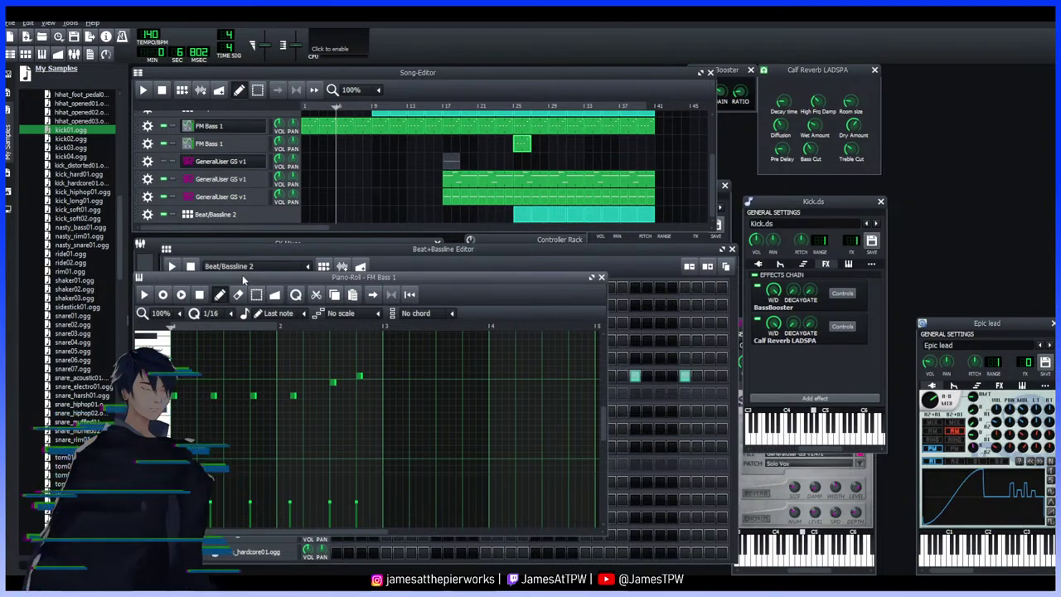
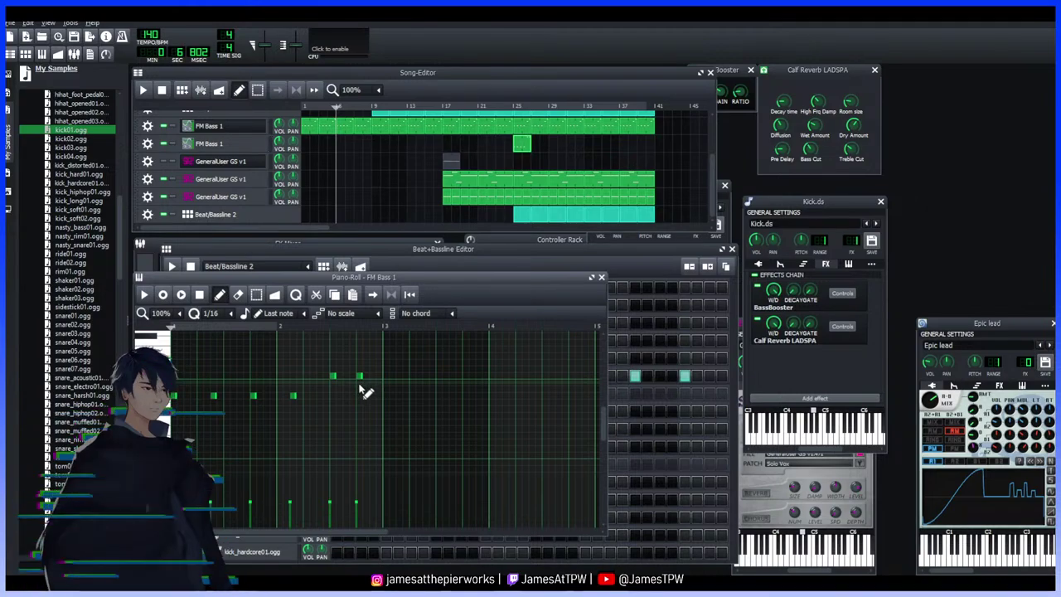
pyautogui.click(360, 382)
pyautogui.press('space')
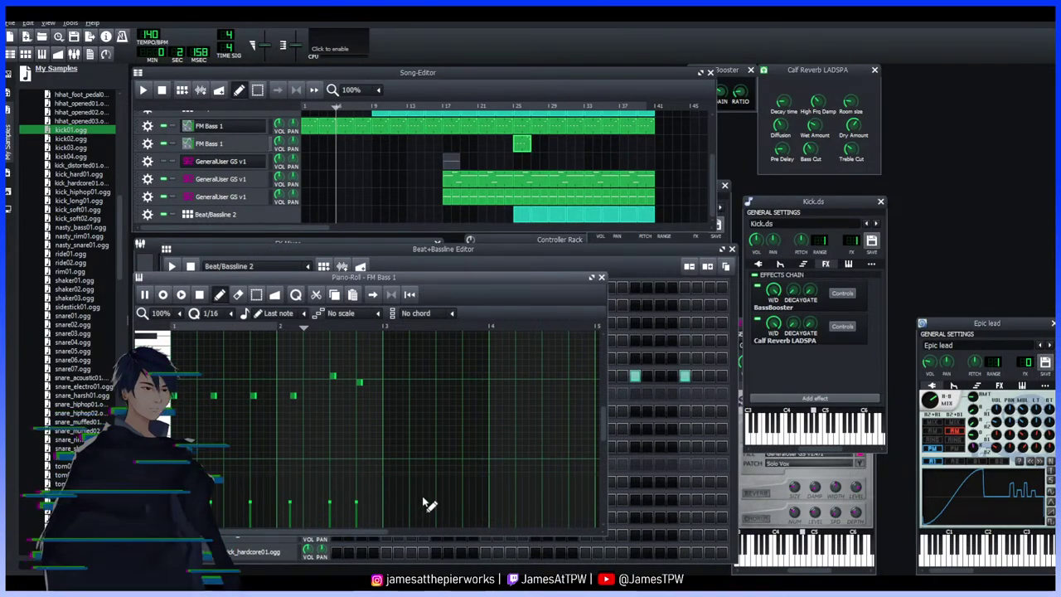
pyautogui.press('space')
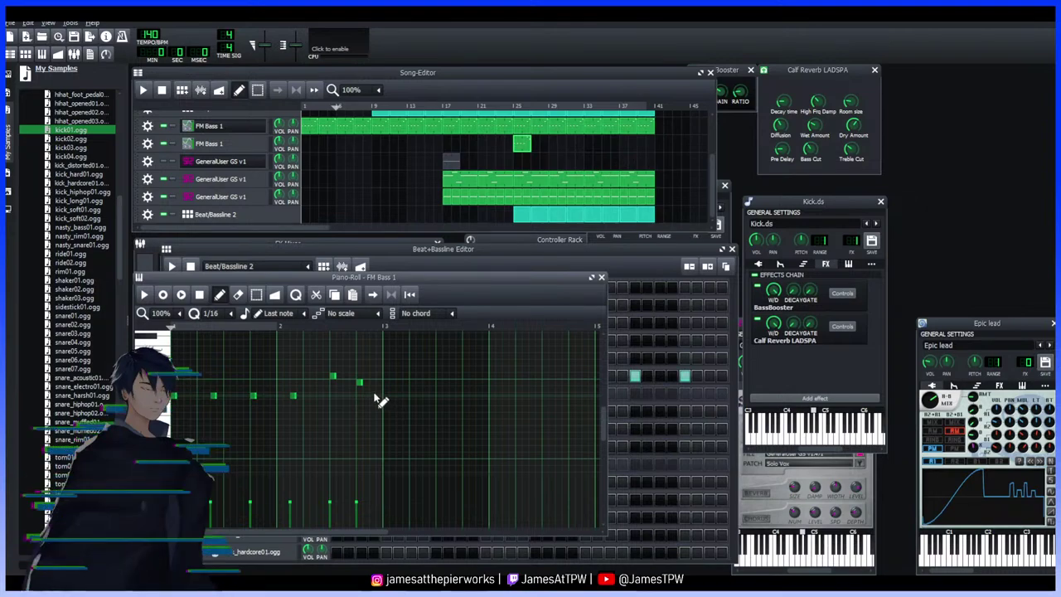
pyautogui.press('space')
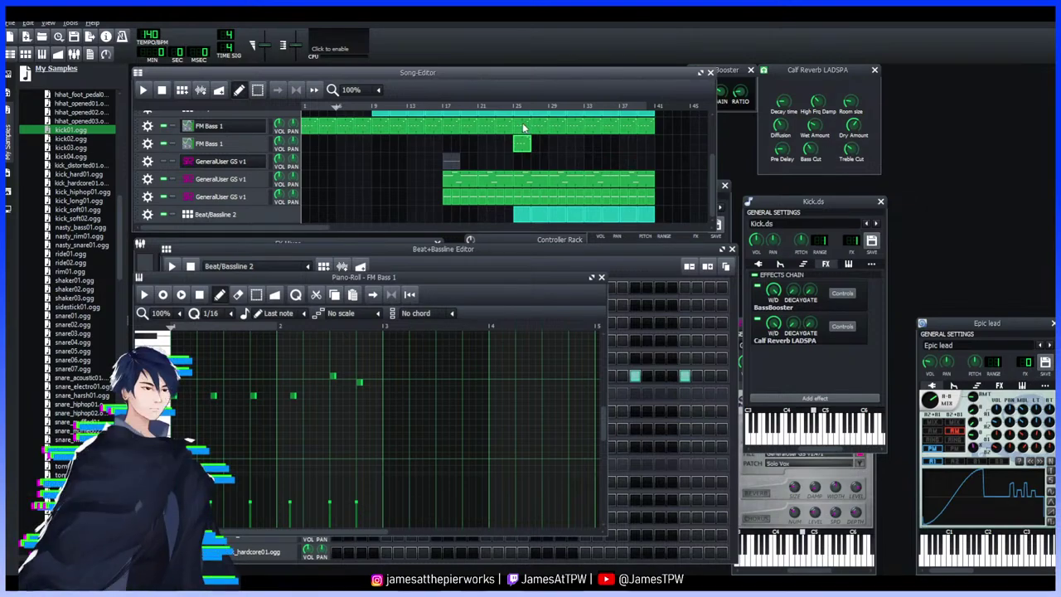
# Remove the first FM Bass 1 track's block at bars 25 to 26 and place another copy of the edited pattern at bar 29
pyautogui.middleClick(522, 126)
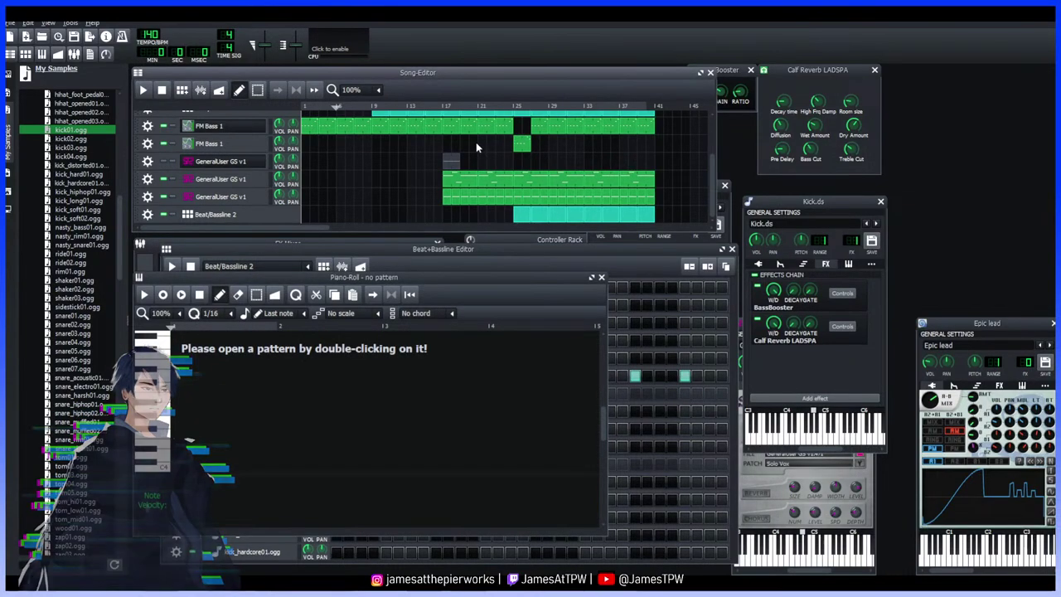
pyautogui.press('space')
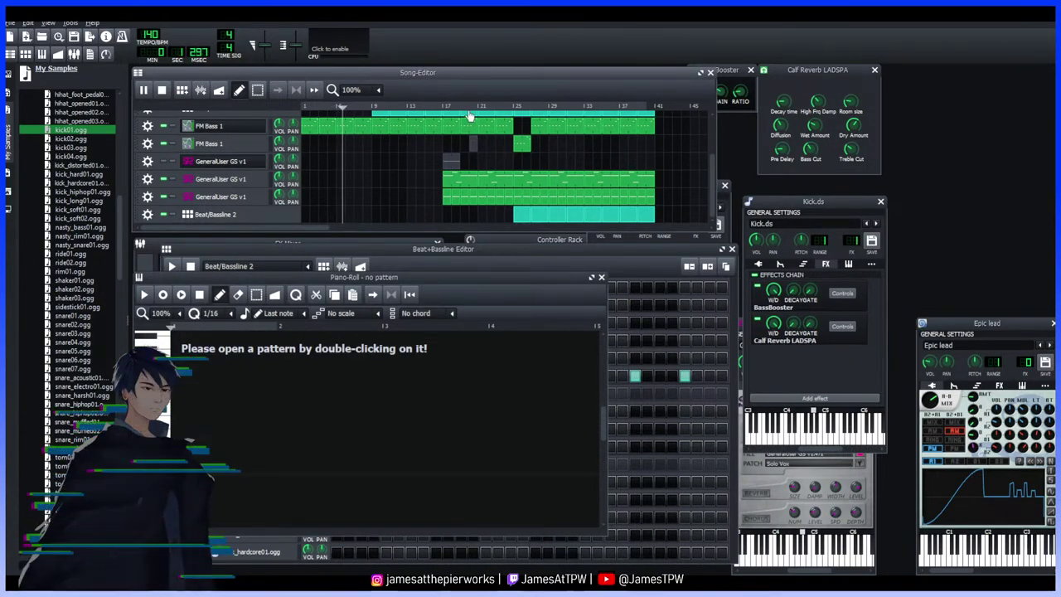
pyautogui.click(481, 106)
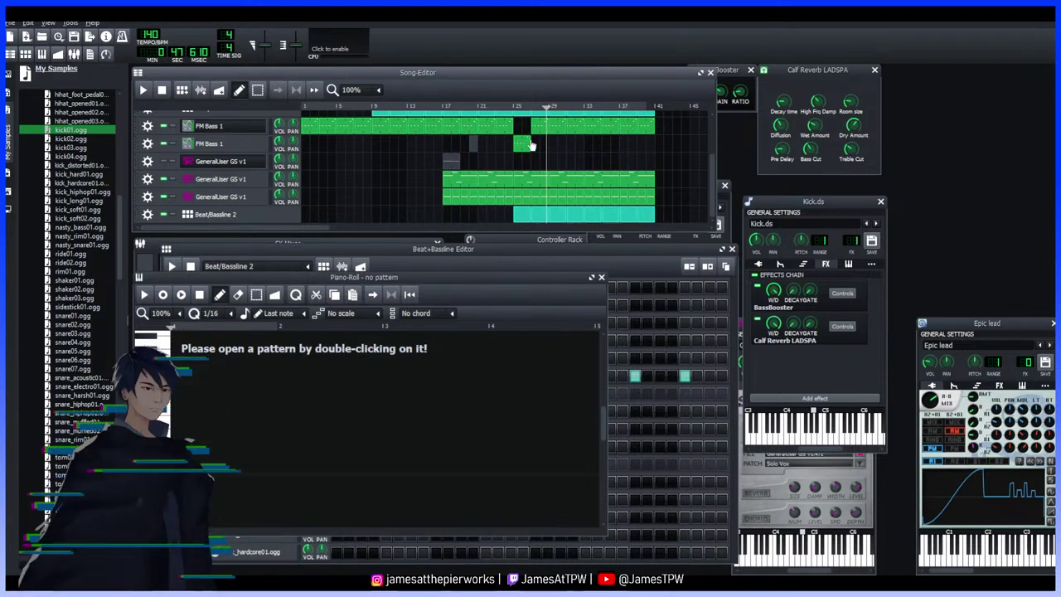
pyautogui.click(557, 150)
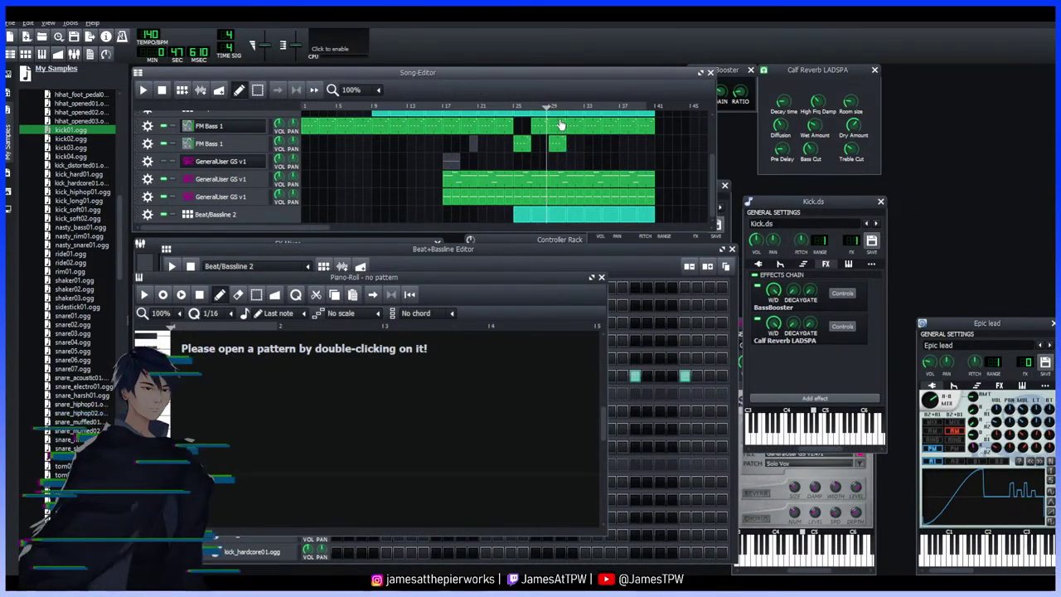
# Replace the first FM Bass 1 track's blocks from bars 29, 33 and 37 with edited pattern copies on the second track, and play from bar 25
pyautogui.middleClick(559, 125)
pyautogui.middleClick(592, 127)
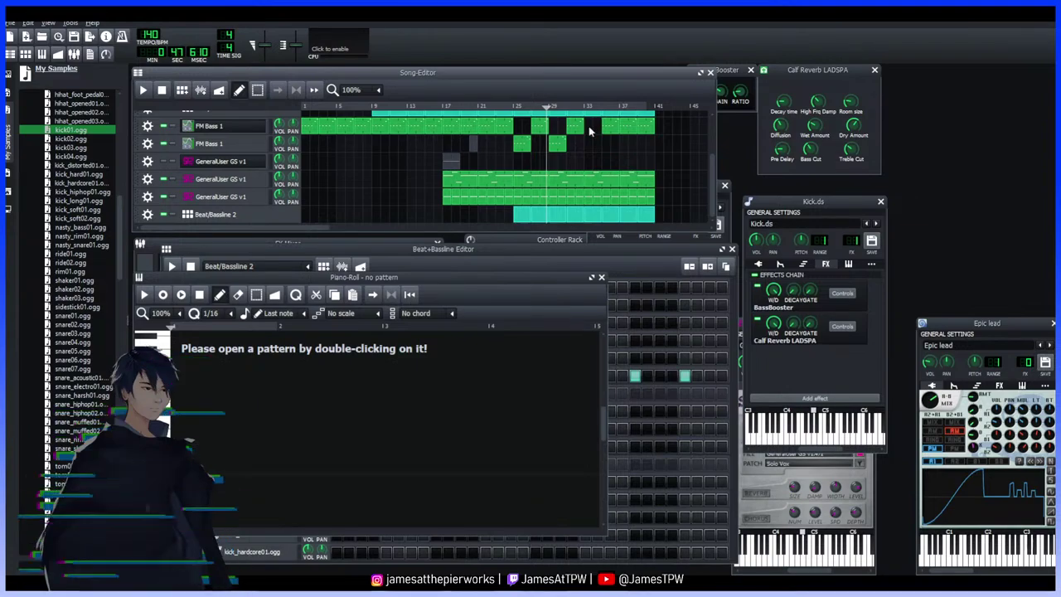
pyautogui.click(589, 146)
pyautogui.hotkey('ctrl', 'v')
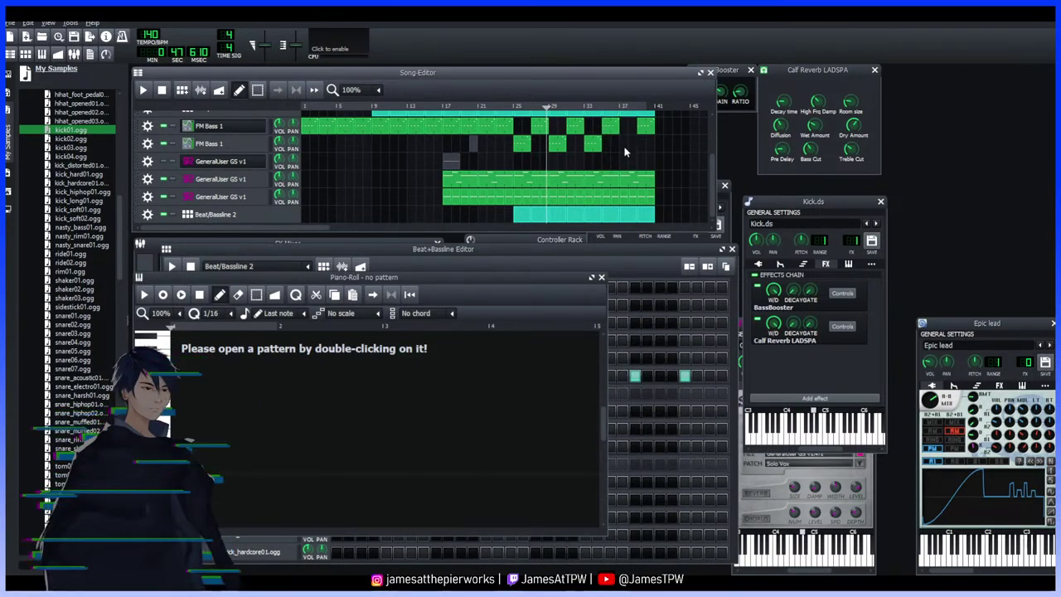
pyautogui.click(513, 106)
pyautogui.press('space')
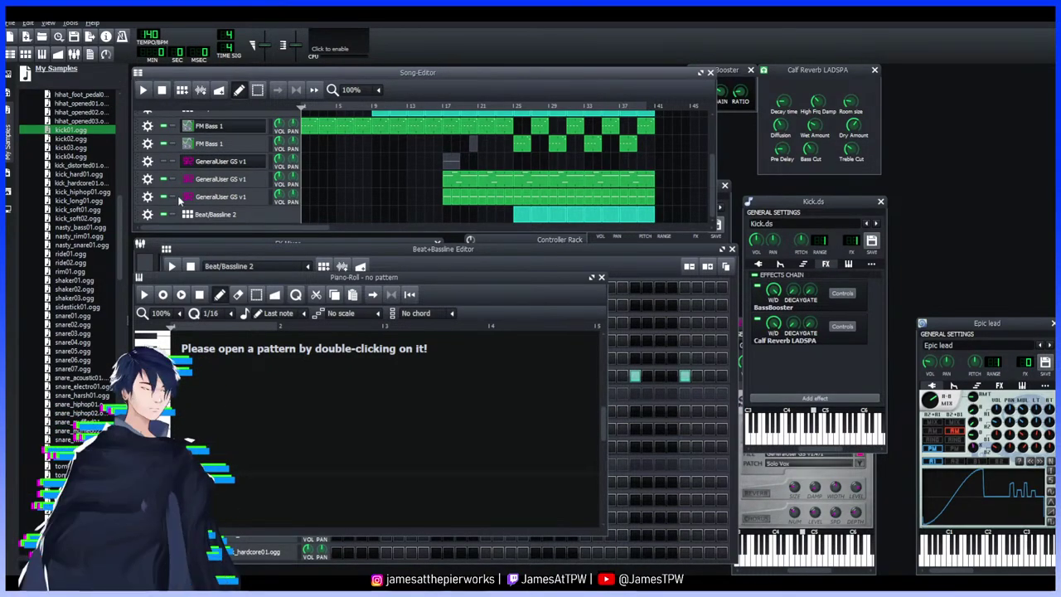
# Unmute the first GeneralUser GS v1 track, which holds the single pattern at bar 17
pyautogui.scroll(5, 713, 180)
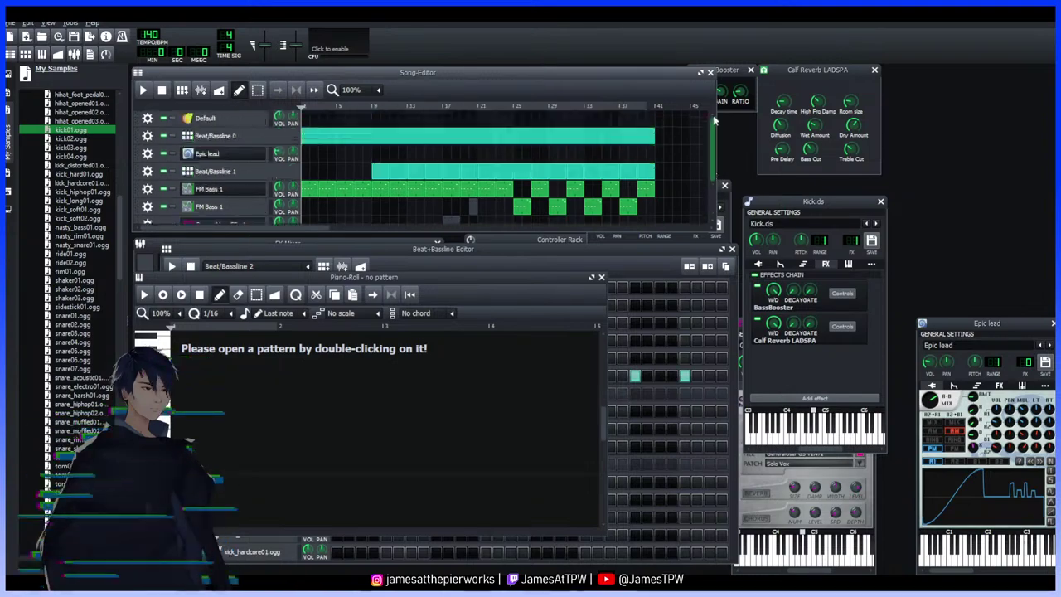
pyautogui.scroll(-4, 698, 181)
pyautogui.scroll(4, 685, 137)
pyautogui.scroll(-4, 685, 137)
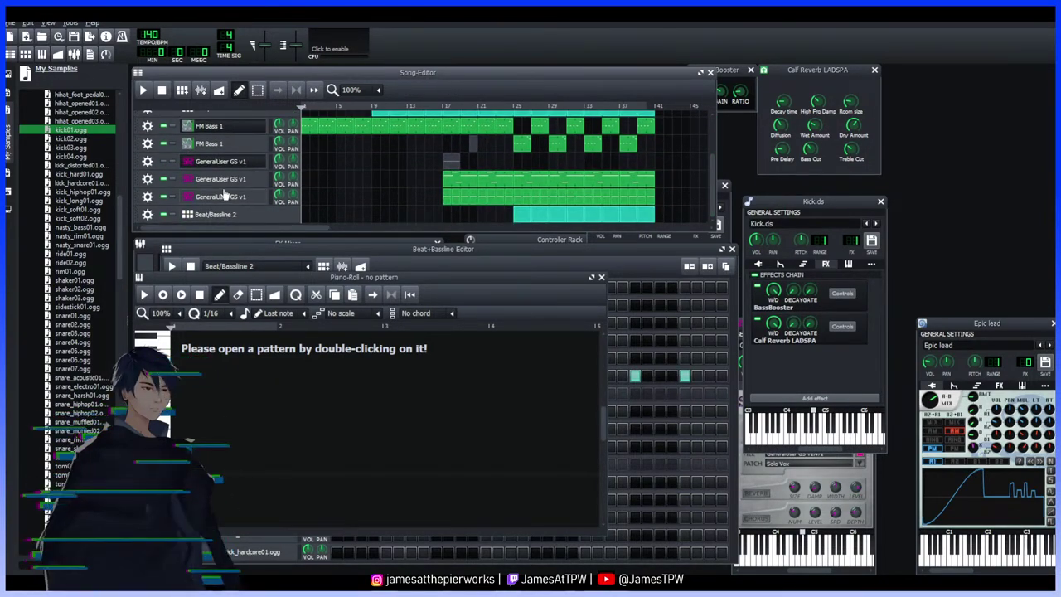
pyautogui.click(164, 161)
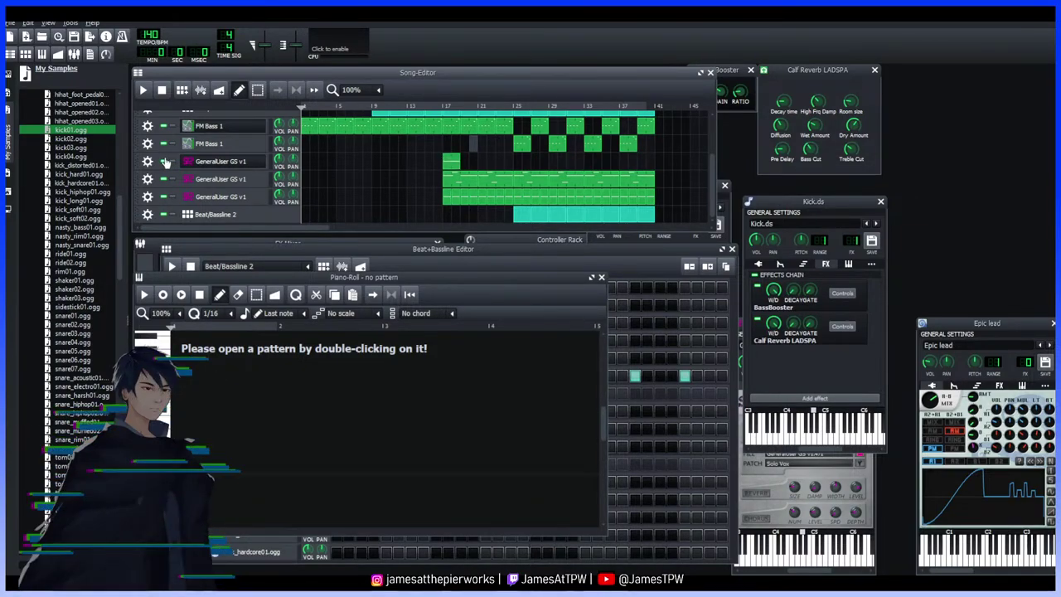
# Preview tom samples and the acoustic drumsynth samples, including JazzKick.ds, K_Muffle.ds and Ride3.ds
pyautogui.scroll(-3, 74, 211)
pyautogui.scroll(-10, 73, 207)
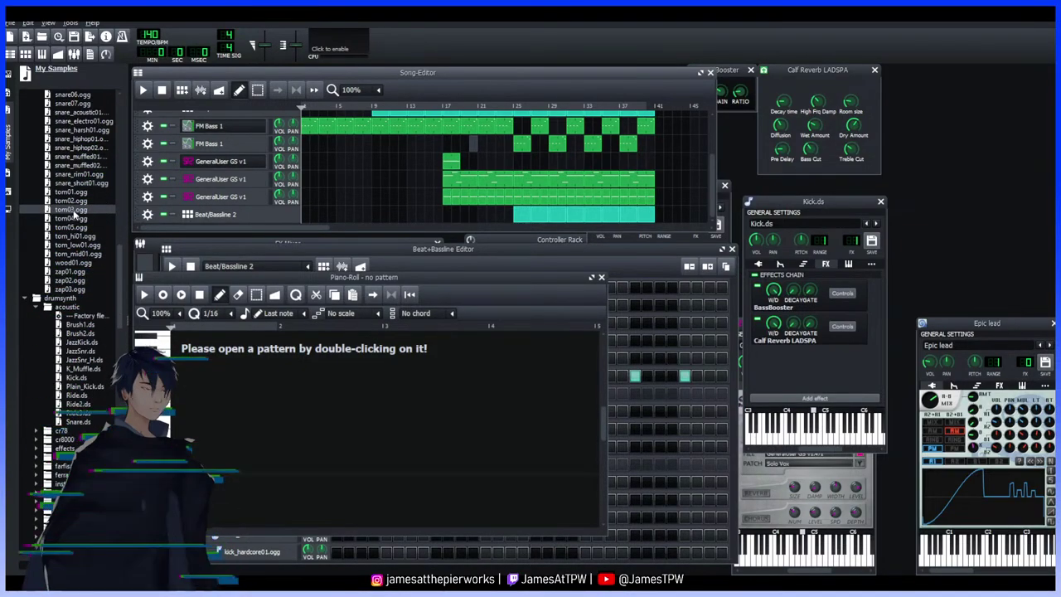
pyautogui.click(65, 192)
pyautogui.click(80, 200)
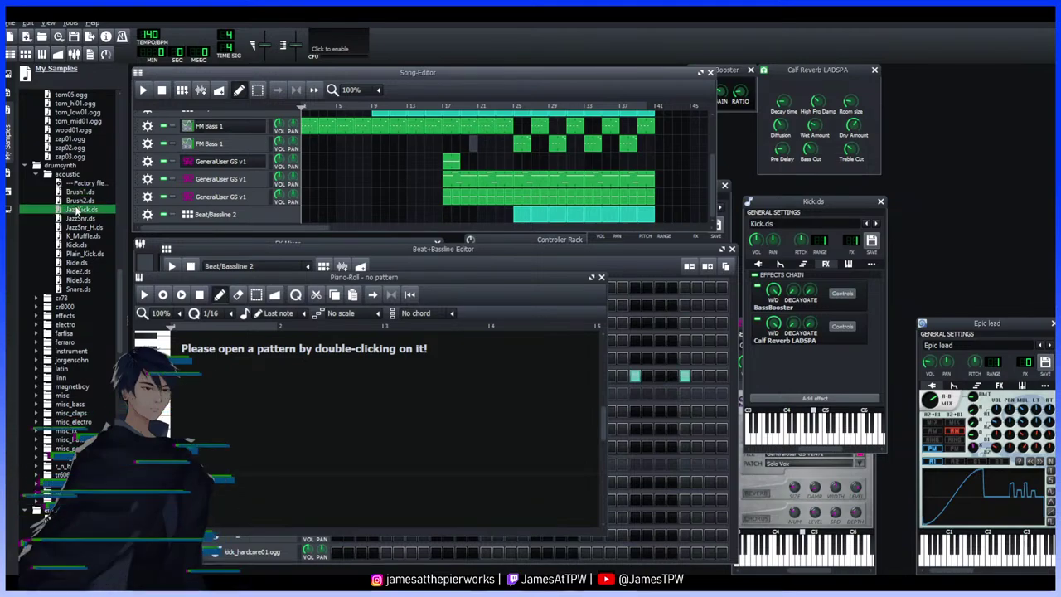
pyautogui.click(82, 235)
pyautogui.click(86, 253)
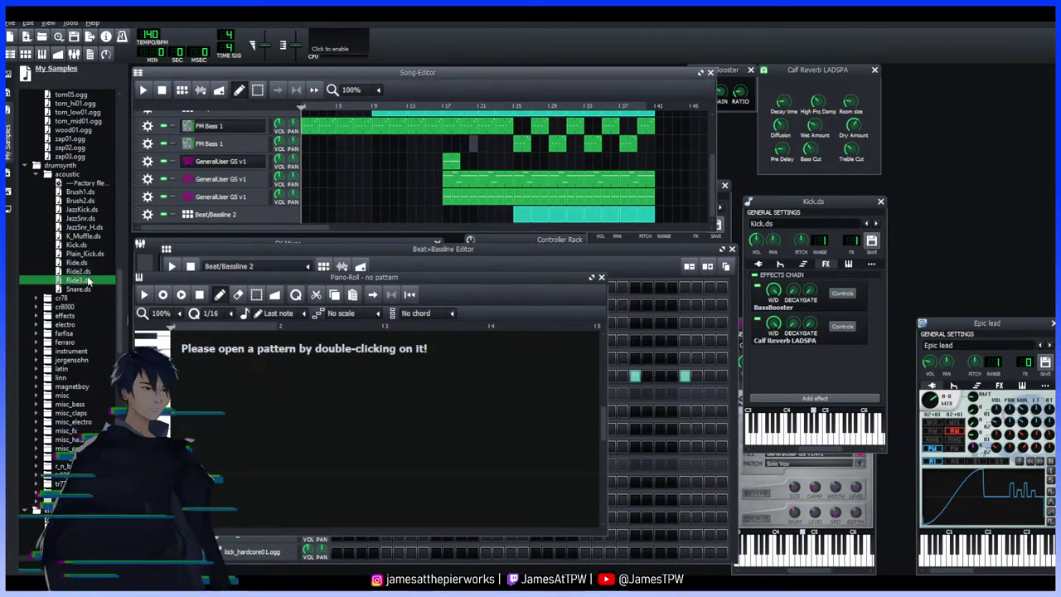
# Preview the scratch01.ogg and filter_sweep01.ogg samples in the effects folder
pyautogui.scroll(-8, 75, 263)
pyautogui.scroll(-2, 68, 271)
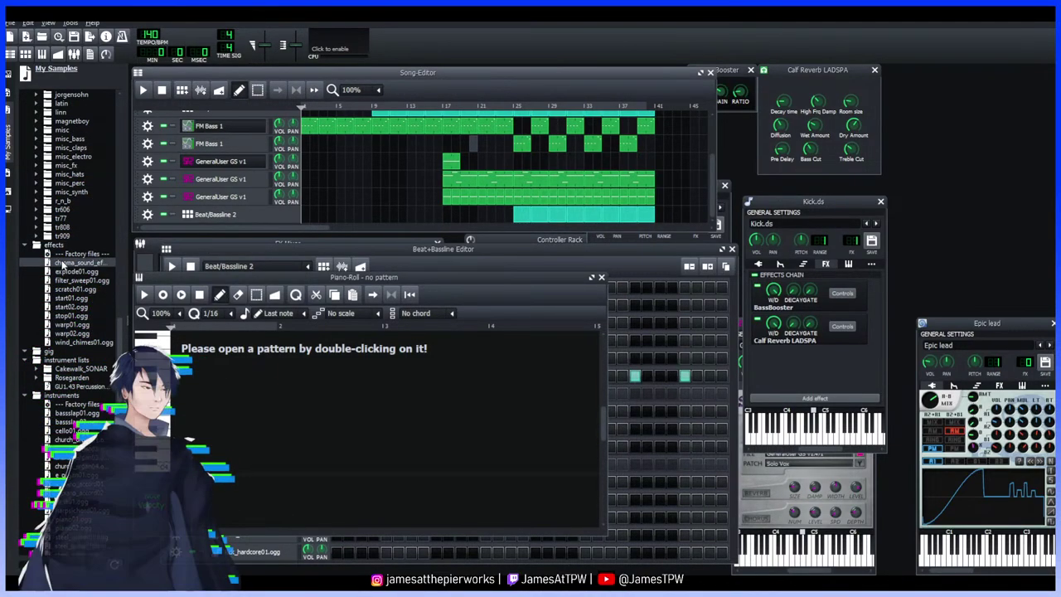
pyautogui.click(77, 289)
pyautogui.click(77, 281)
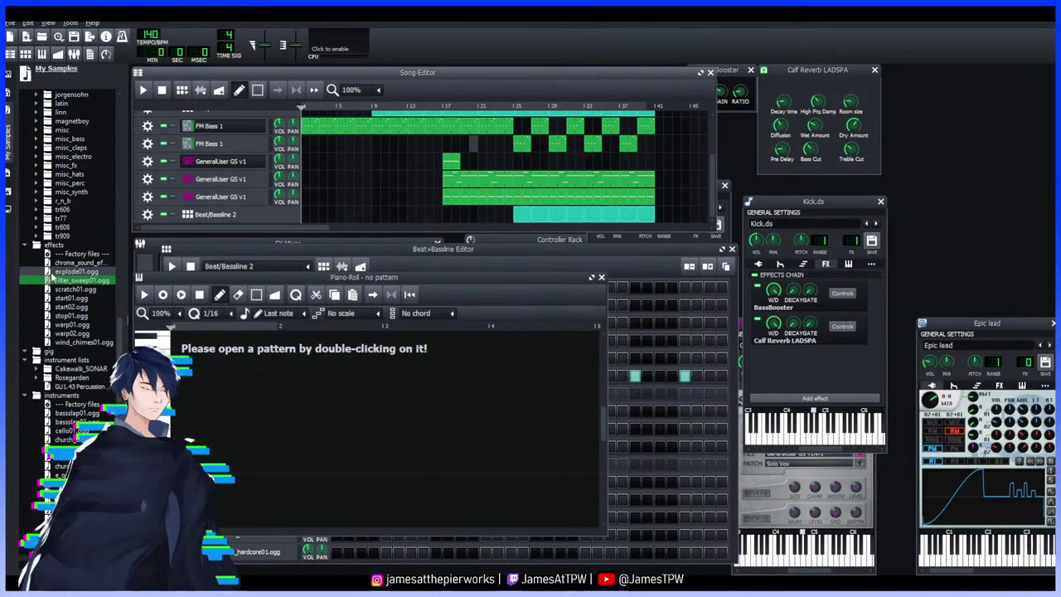
# Browse to the ZynAddSubFX Bass presets and preview several, including the Wah Bass and FM Bass sounds
pyautogui.click(8, 166)
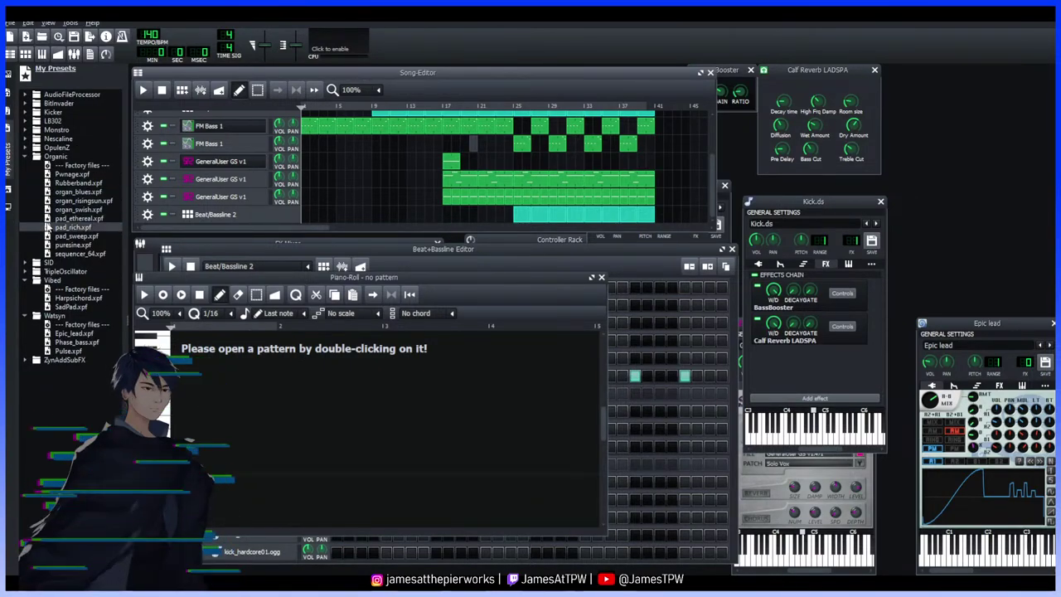
pyautogui.click(24, 360)
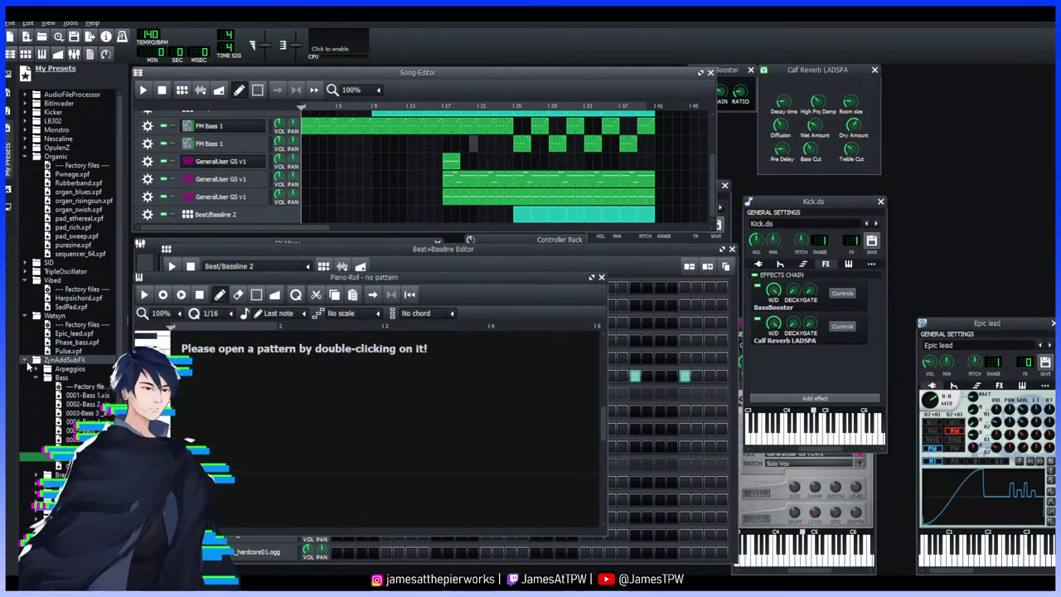
pyautogui.scroll(-2, 66, 332)
pyautogui.click(36, 271)
pyautogui.click(83, 324)
pyautogui.click(83, 341)
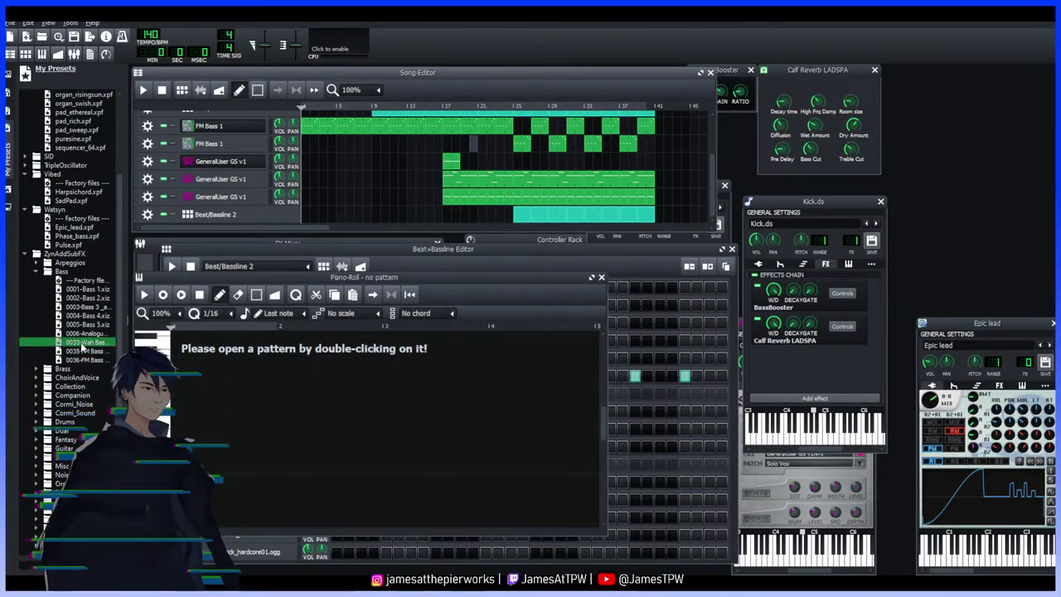
pyautogui.click(77, 352)
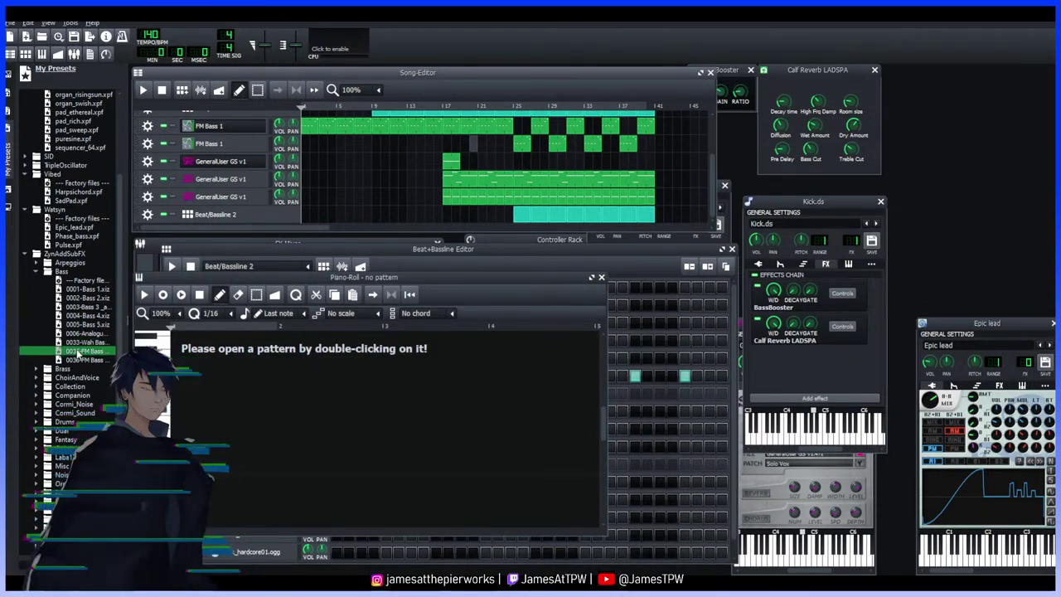
pyautogui.click(43, 360)
# Expand the ZynAddSubFX Brass presets and preview the synth, wah and analog brass sounds
pyautogui.click(39, 369)
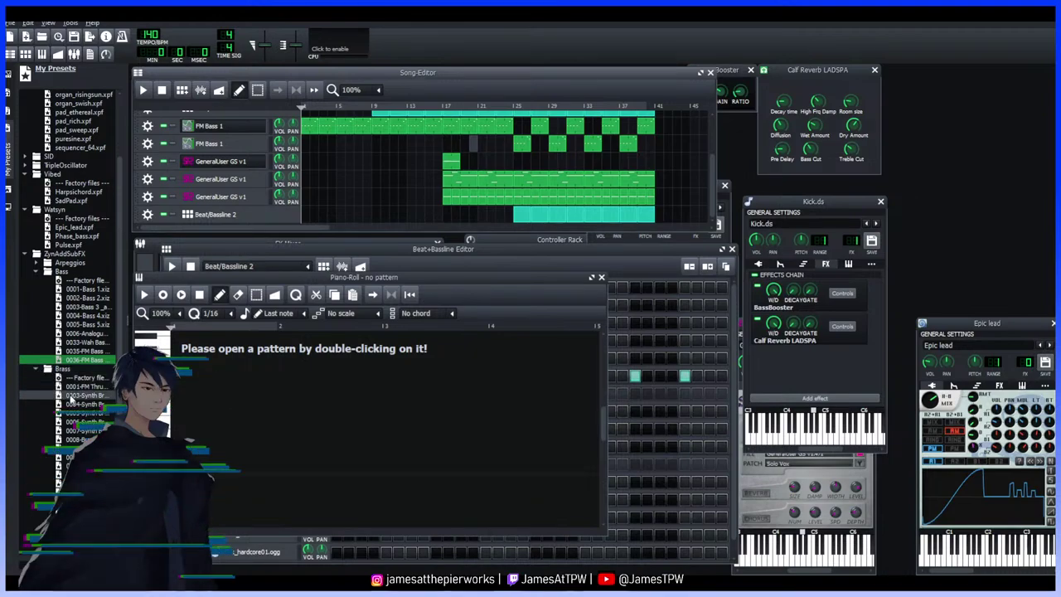
pyautogui.click(84, 396)
pyautogui.scroll(-3, 87, 402)
pyautogui.click(85, 396)
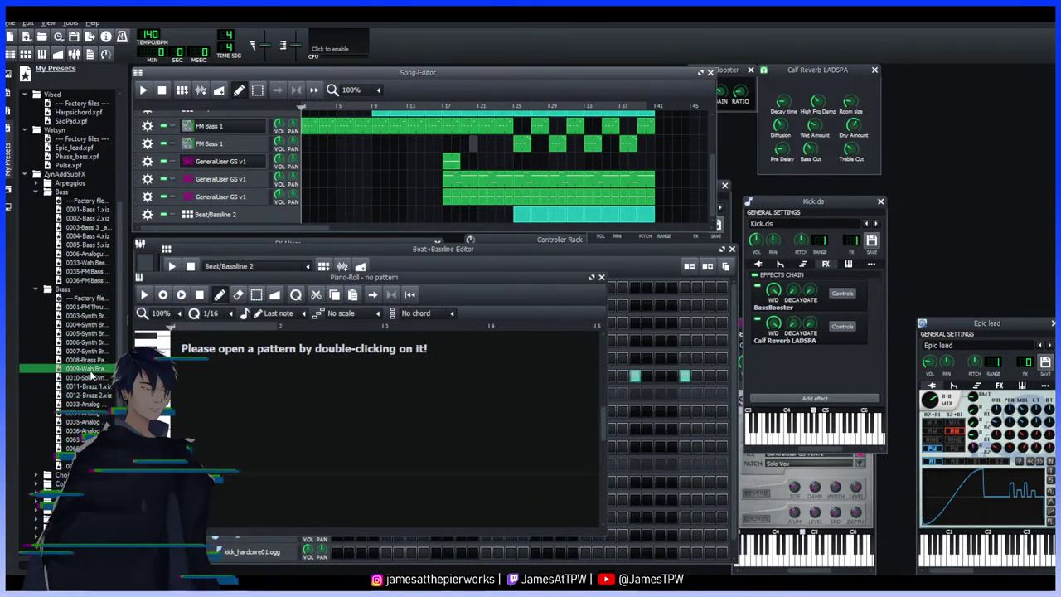
pyautogui.click(83, 404)
pyautogui.click(83, 439)
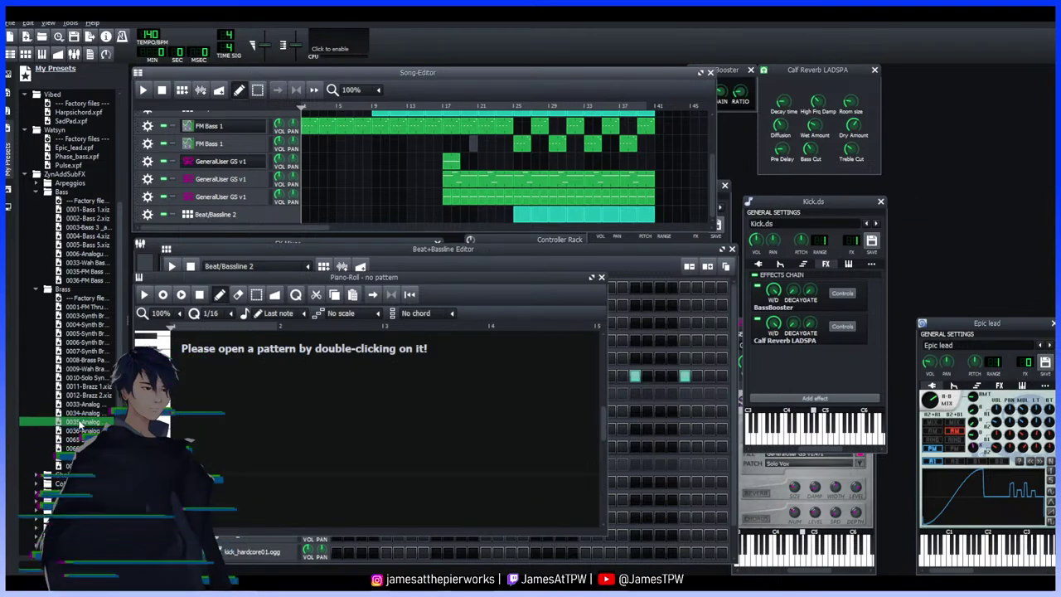
pyautogui.moveTo(83, 439); pyautogui.dragTo(79, 441)
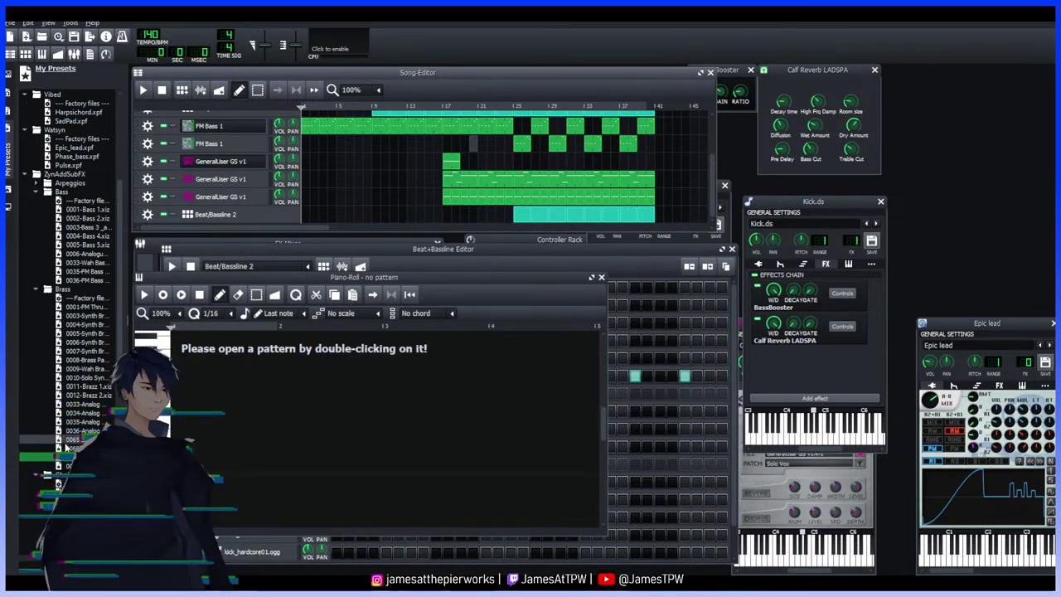
# Preview the ZynAddSubFX ChoirAndVoice presets, including the AHH choirs, 0004 voice and 0035 wah choir
pyautogui.scroll(-4, 91, 398)
pyautogui.click(89, 395)
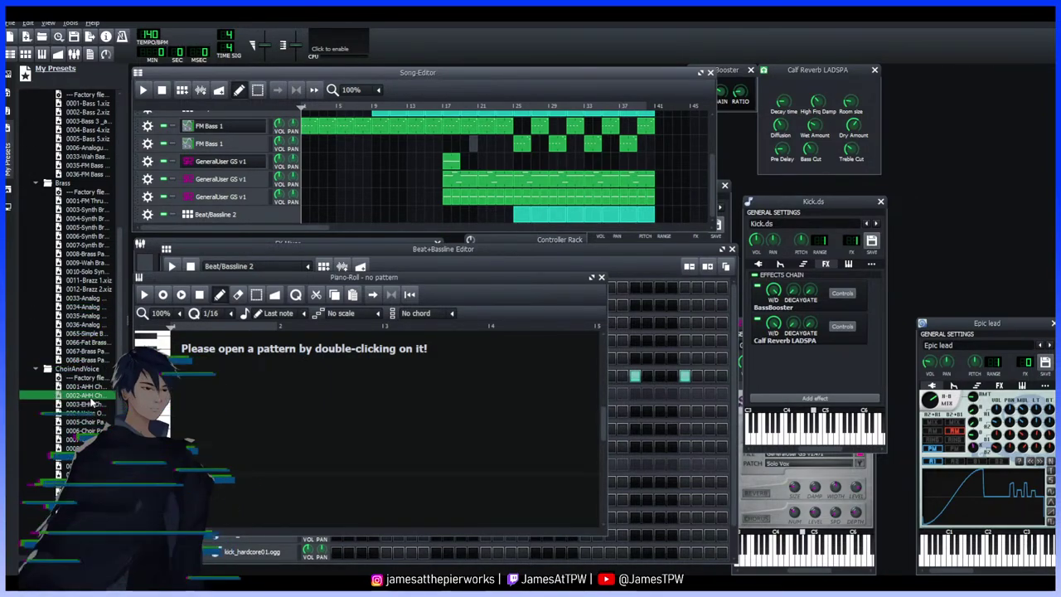
pyautogui.press('Up')
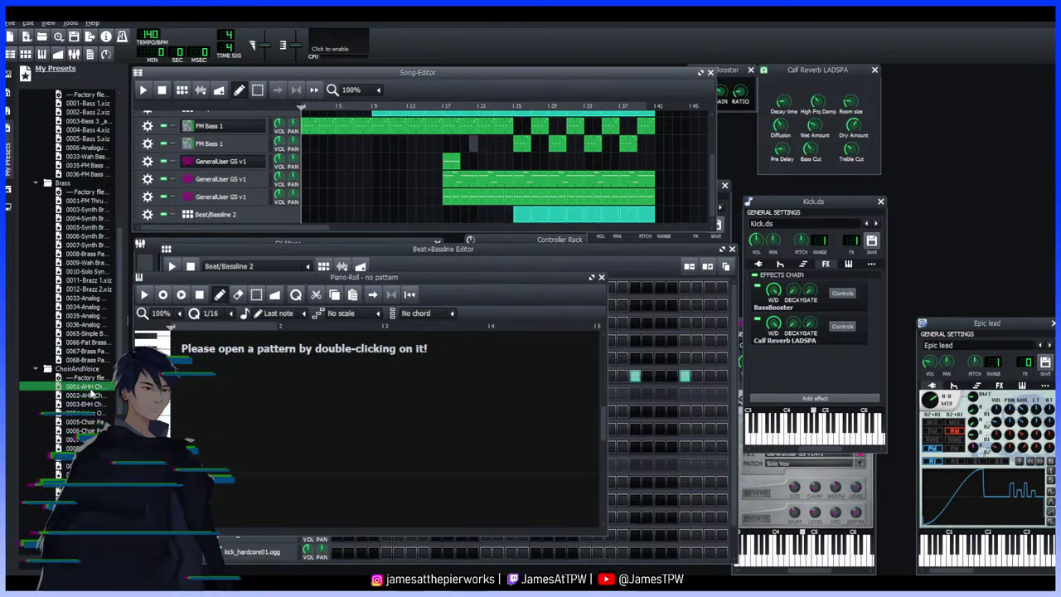
pyautogui.click(87, 396)
pyautogui.click(87, 412)
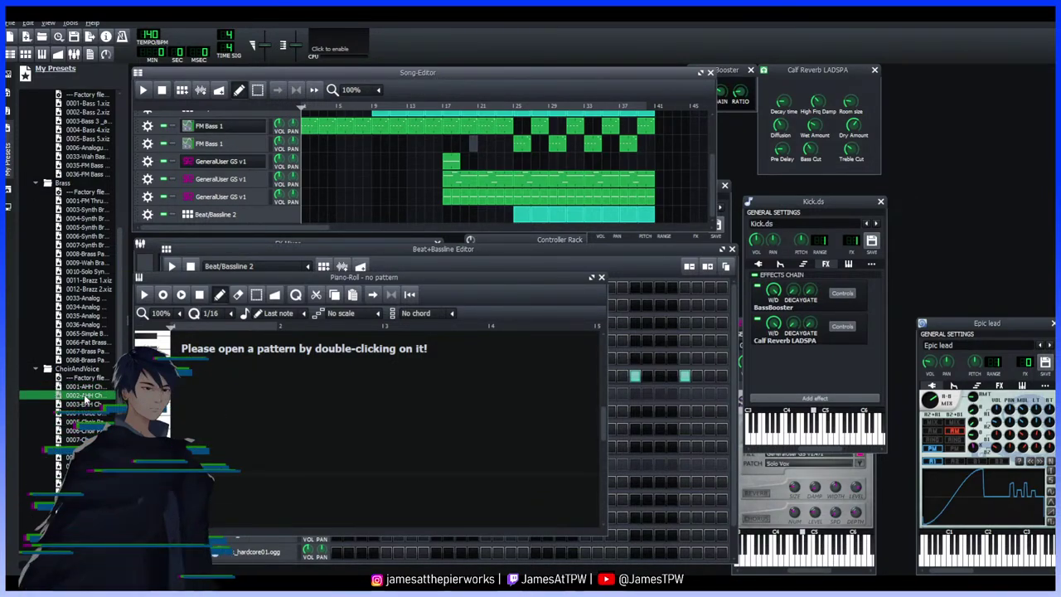
pyautogui.click(87, 413)
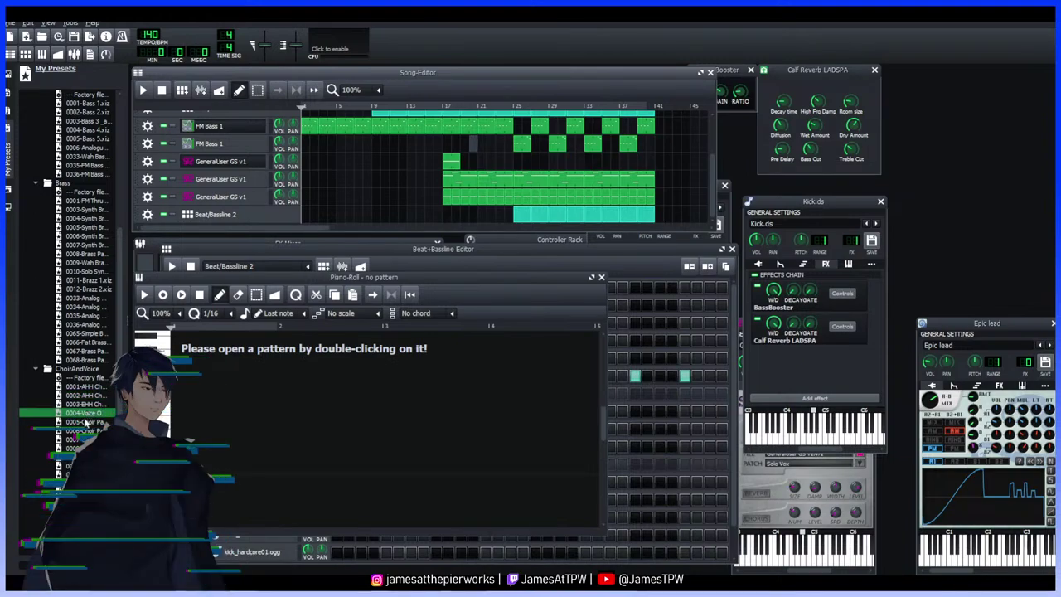
pyautogui.click(83, 447)
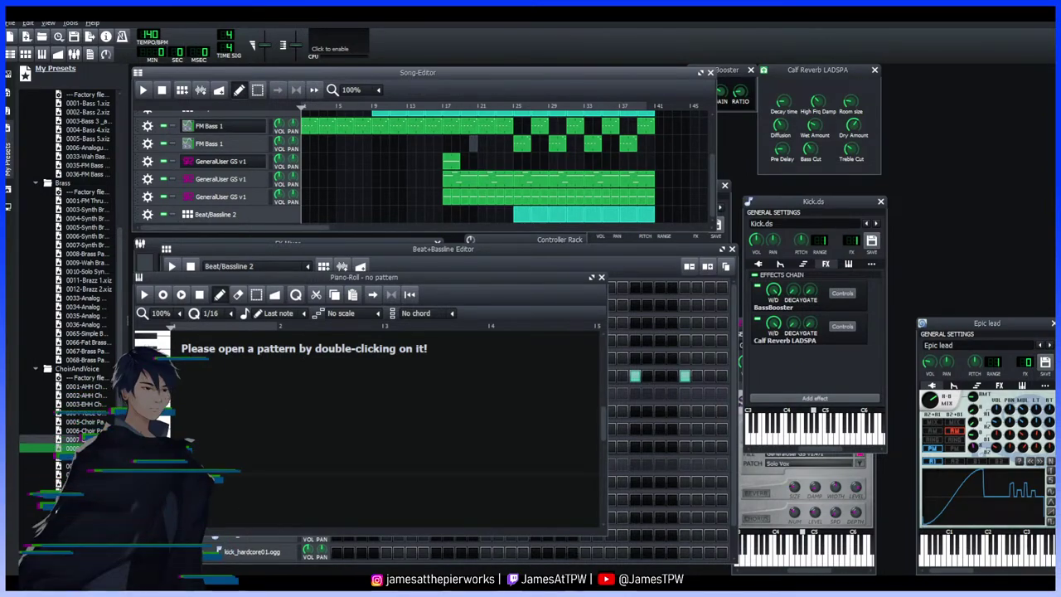
pyautogui.scroll(-4, 91, 398)
pyautogui.click(97, 387)
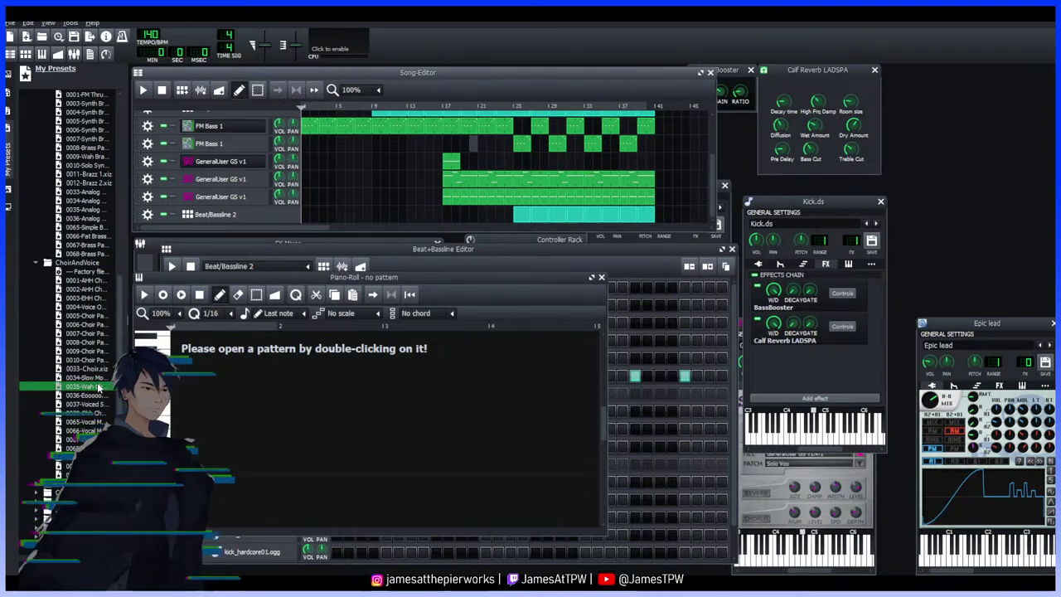
pyautogui.click(83, 430)
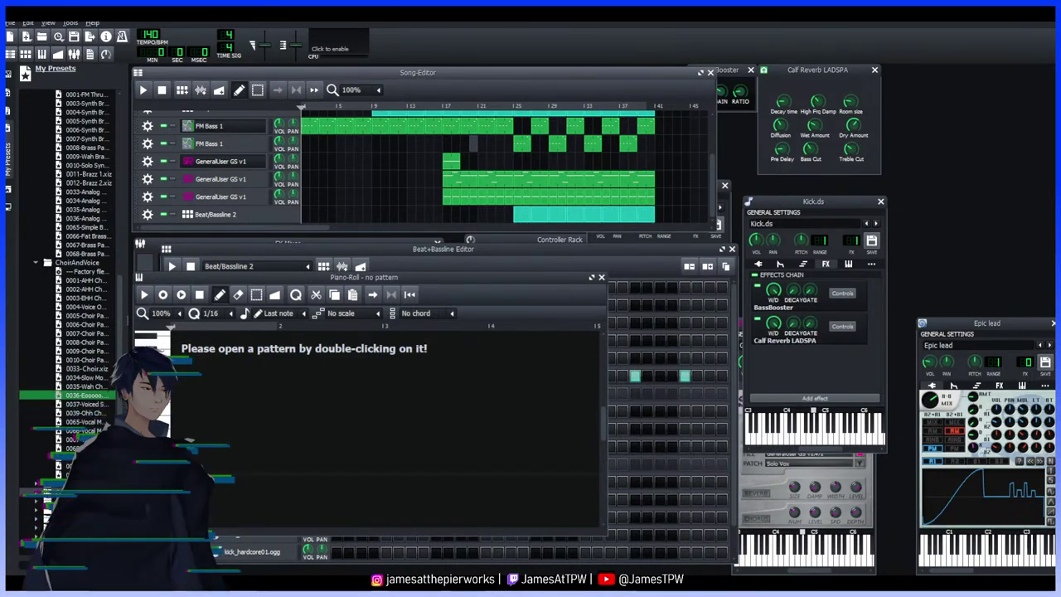
# Preview the ZynAddSubFX Collection presets from the early entries through to 0120-Soft Ahh
pyautogui.scroll(-4, 98, 402)
pyautogui.click(83, 430)
pyautogui.moveTo(83, 430); pyautogui.dragTo(86, 430)
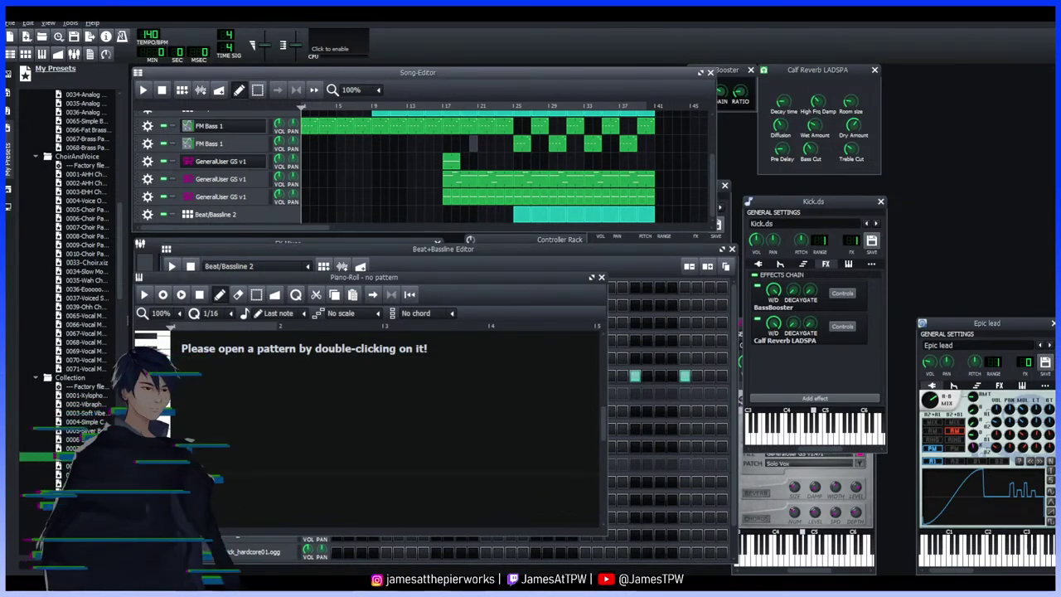
pyautogui.scroll(-2, 70, 249)
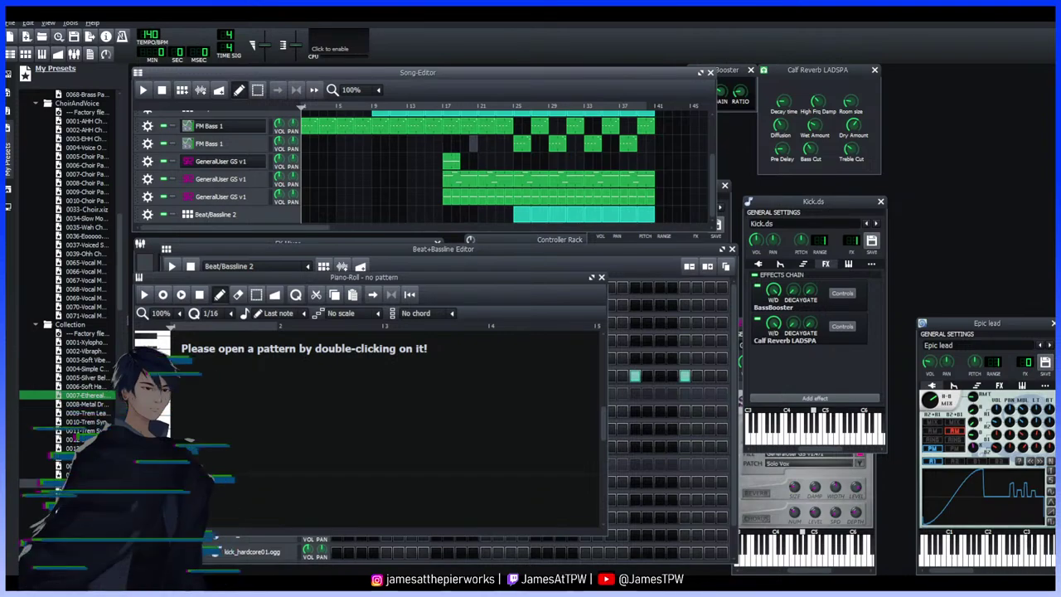
pyautogui.scroll(-6, 74, 249)
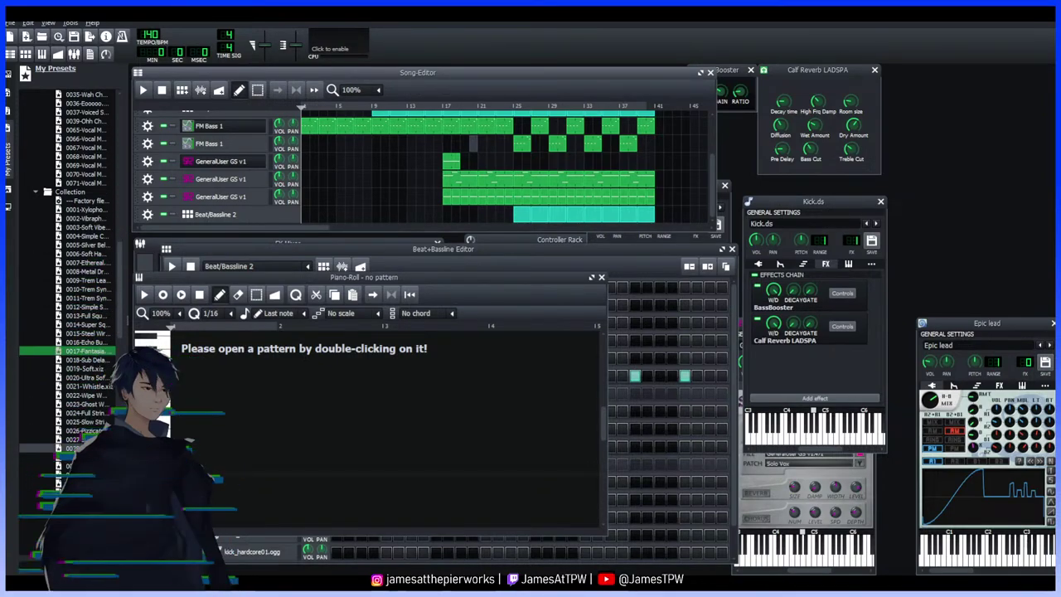
pyautogui.scroll(-5, 74, 248)
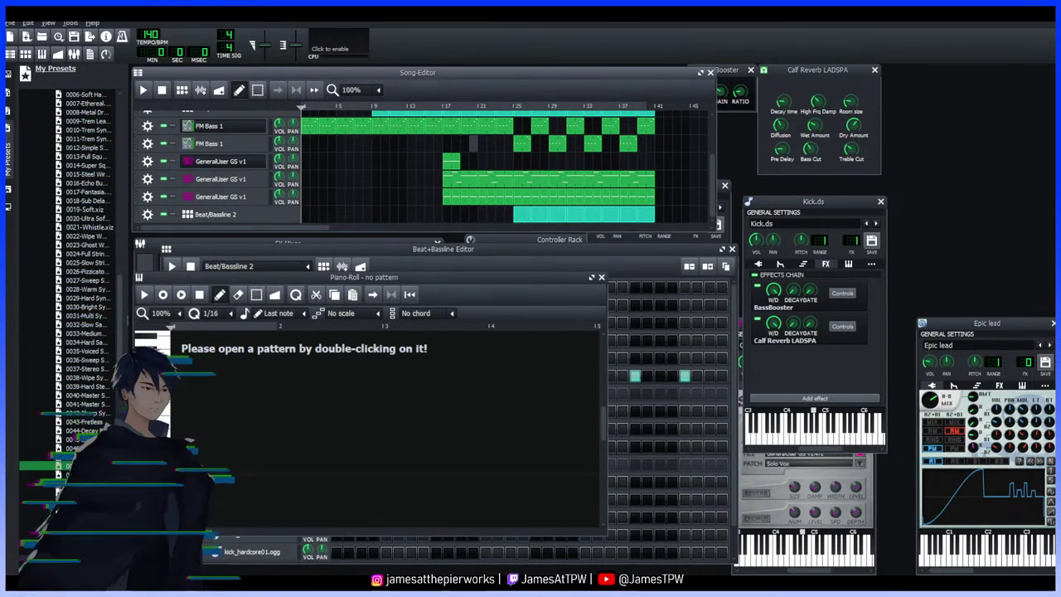
pyautogui.scroll(-20, 75, 248)
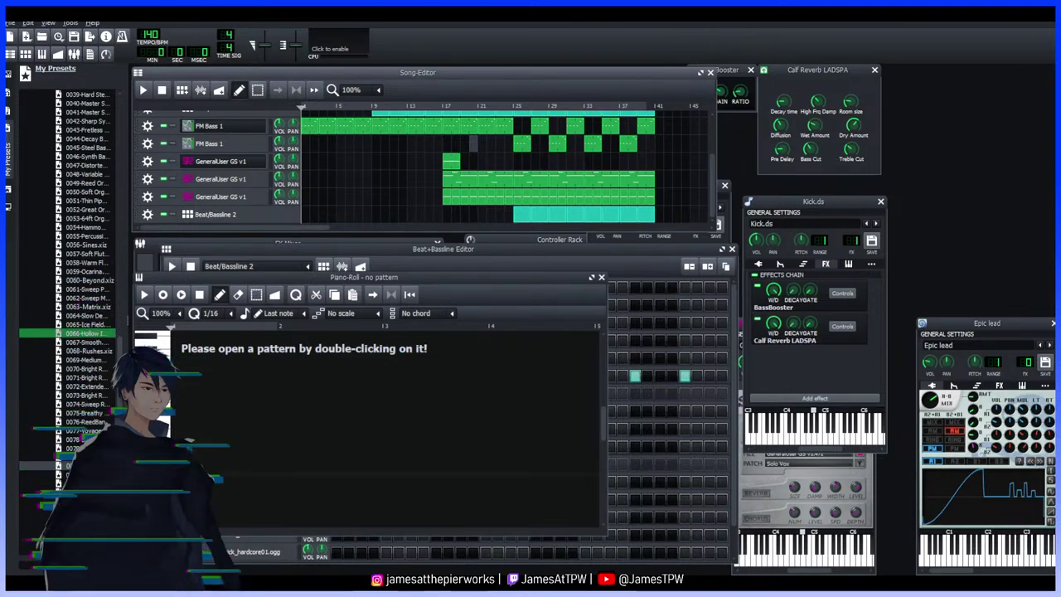
pyautogui.scroll(-5, 95, 325)
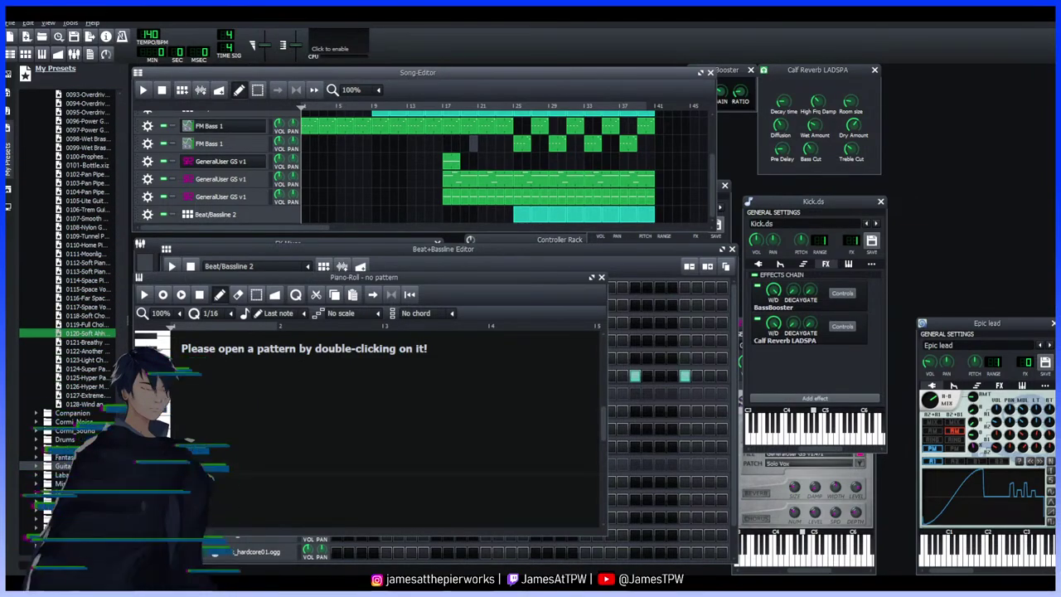
pyautogui.click(91, 335)
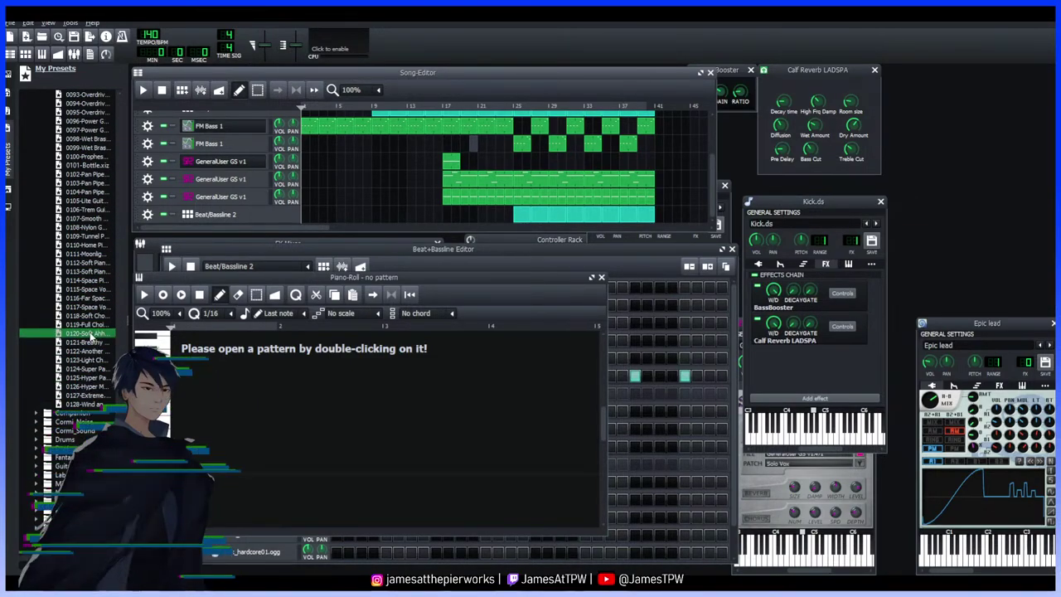
# Add the 0120-Soft Ahh preset as a new song track, enlarging the Song-Editor to fit, and test a note on its instrument keyboard
pyautogui.click(90, 333)
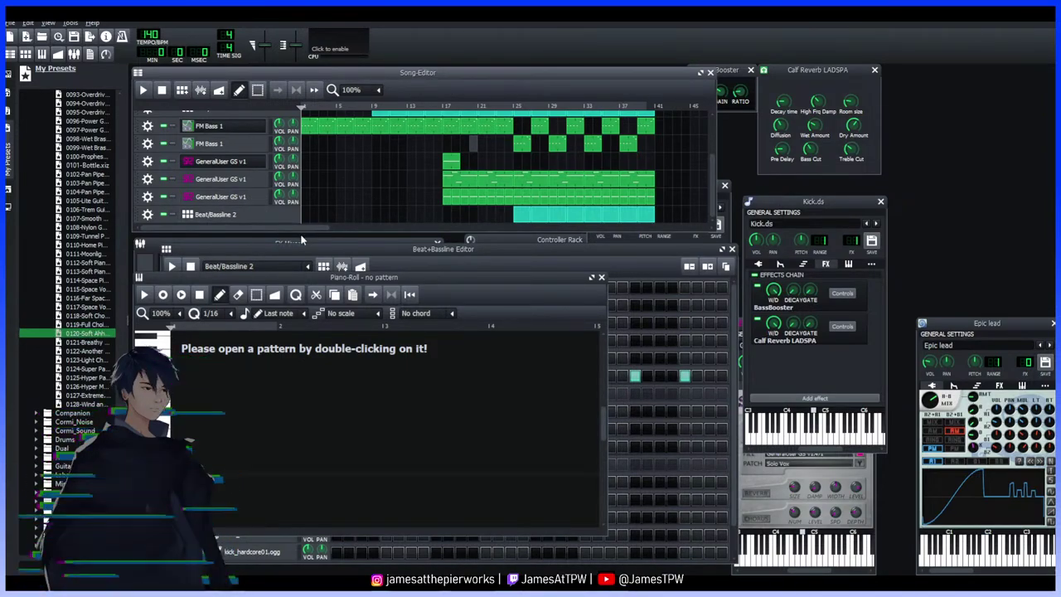
pyautogui.moveTo(263, 230); pyautogui.dragTo(283, 273)
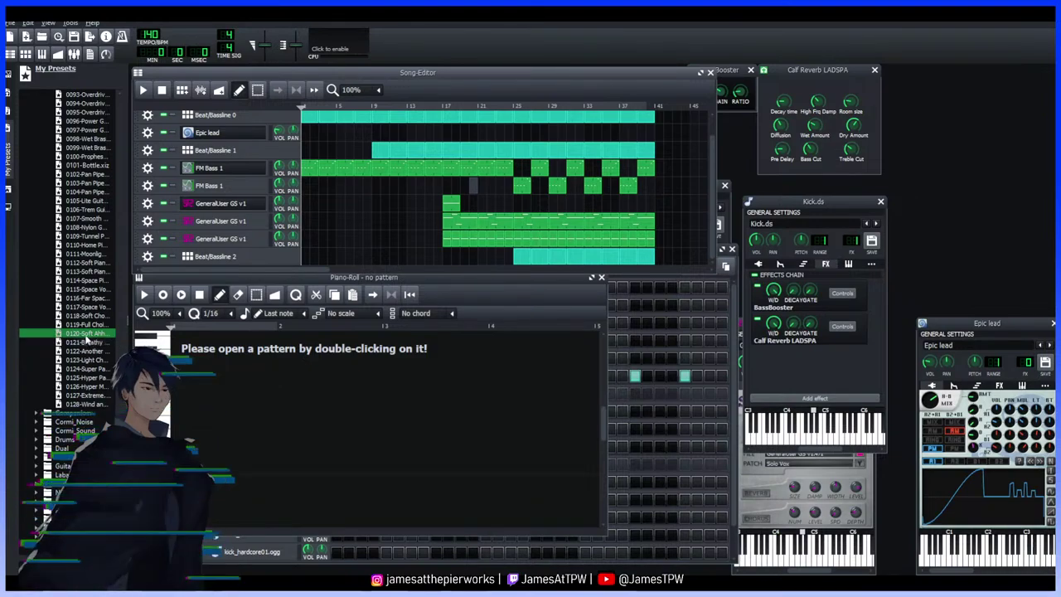
pyautogui.moveTo(96, 335); pyautogui.dragTo(189, 263)
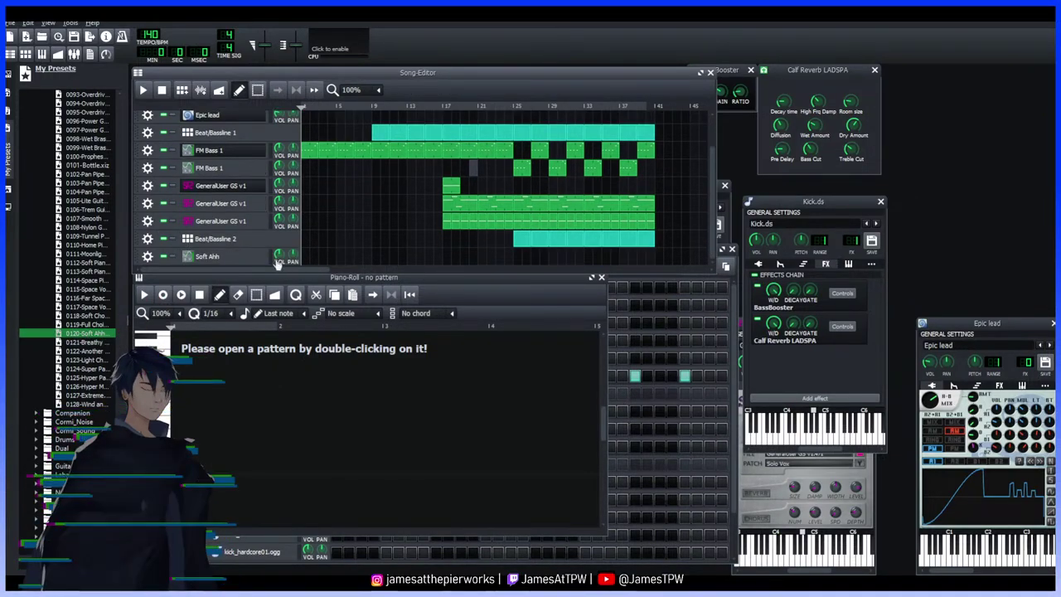
pyautogui.click(213, 257)
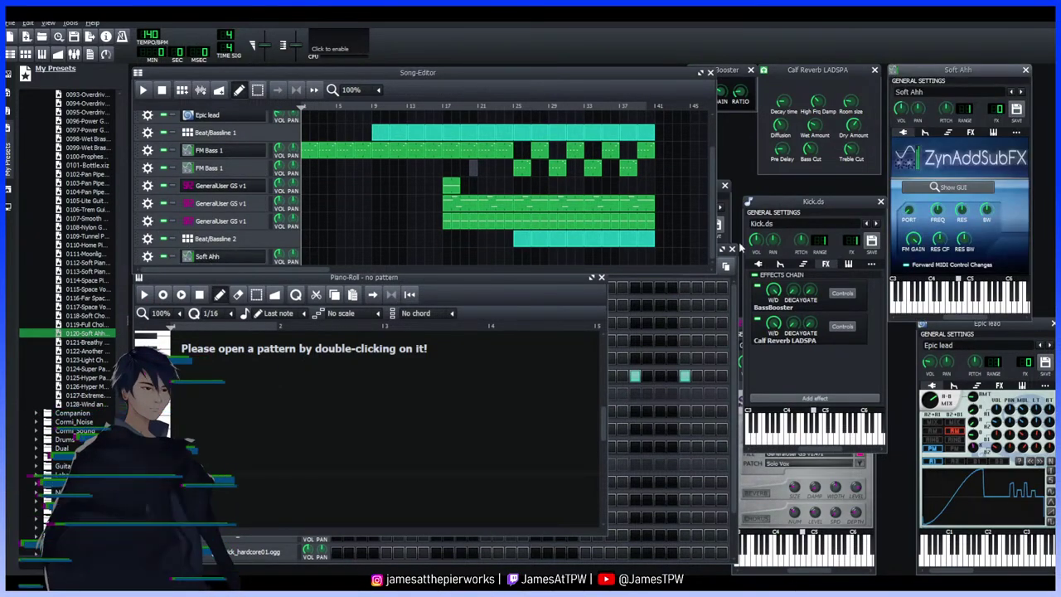
pyautogui.click(958, 306)
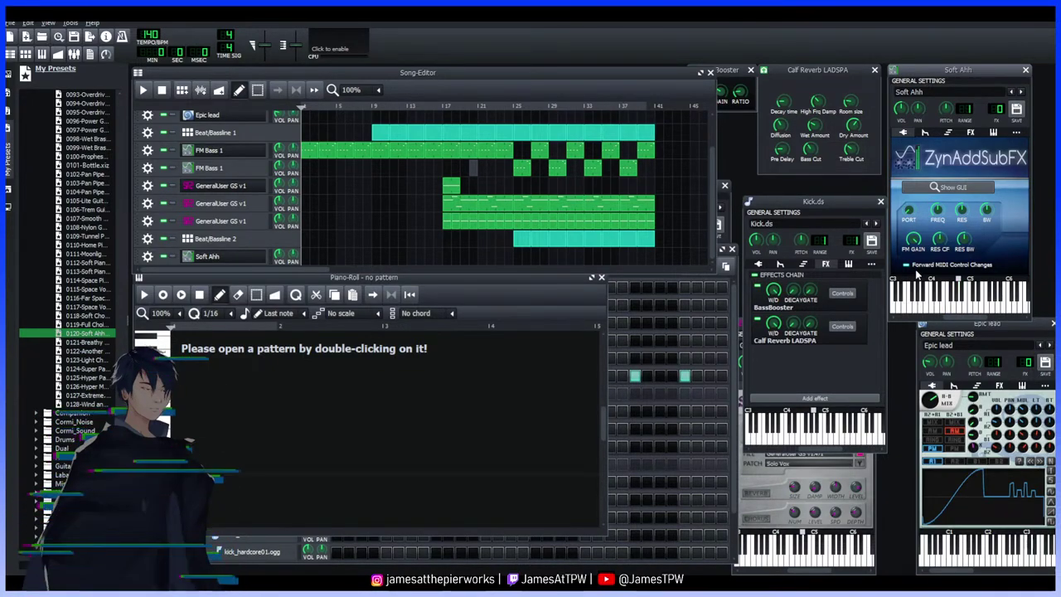
# Create a pattern at bar 29 on the Soft Ahh track and draw a one-bar note filling its first bar
pyautogui.doubleClick(554, 253)
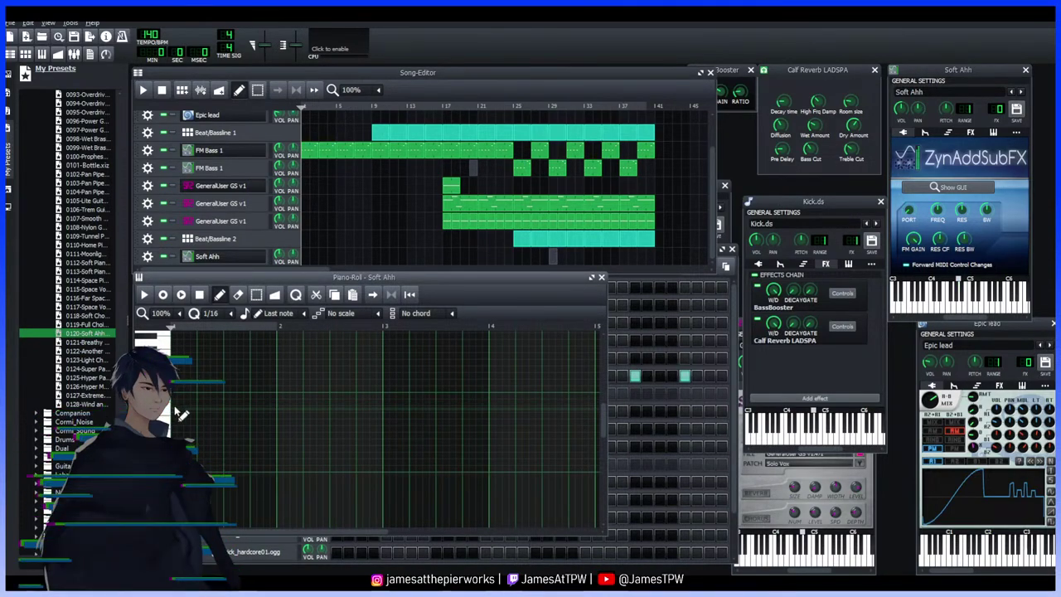
pyautogui.press('space')
pyautogui.press('space')
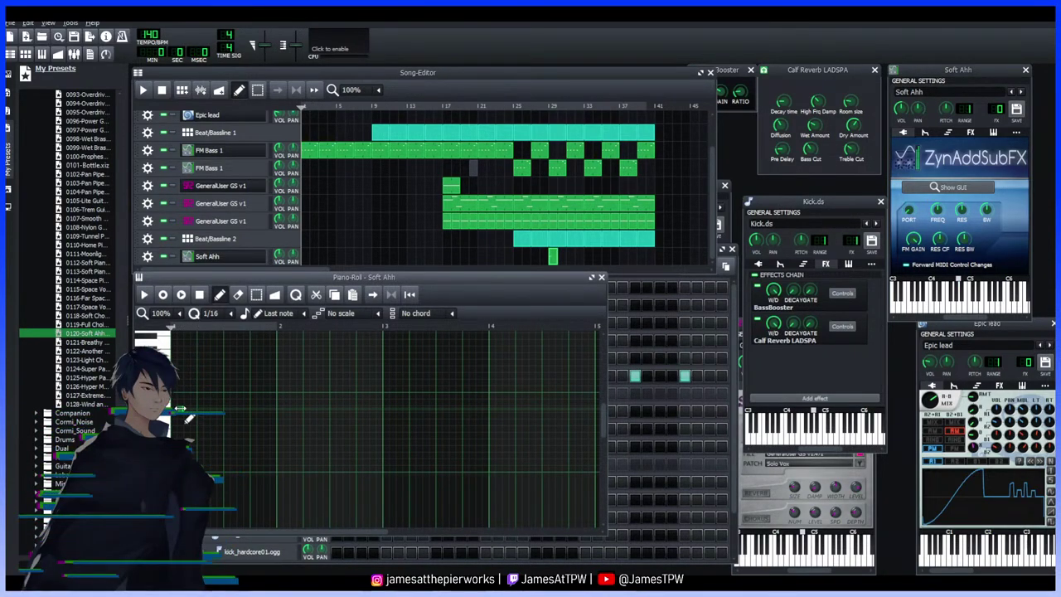
pyautogui.click(202, 408)
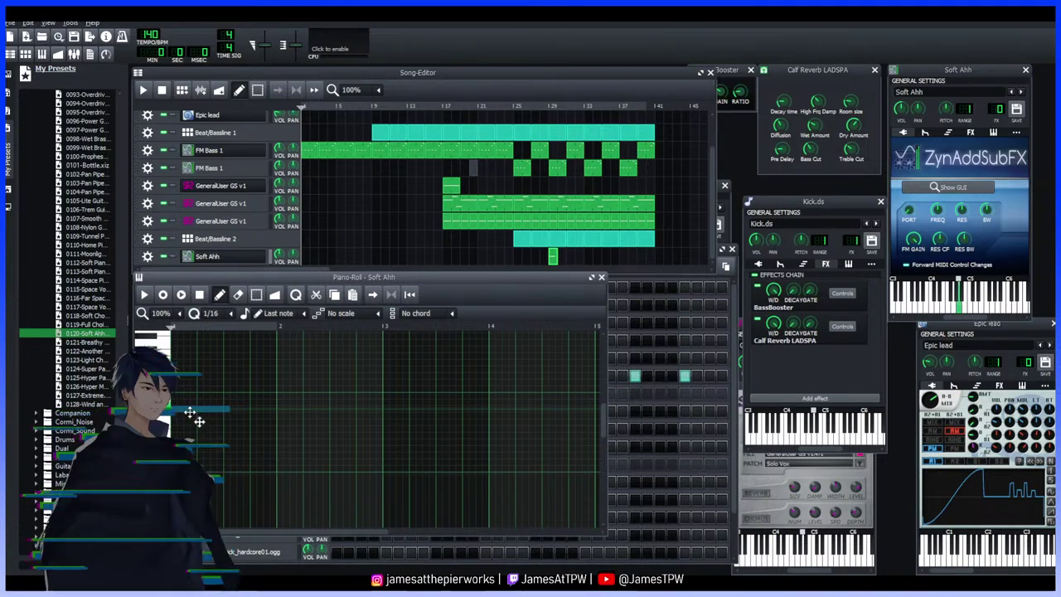
pyautogui.press('space')
pyautogui.press('space')
pyautogui.moveTo(234, 409); pyautogui.dragTo(276, 410)
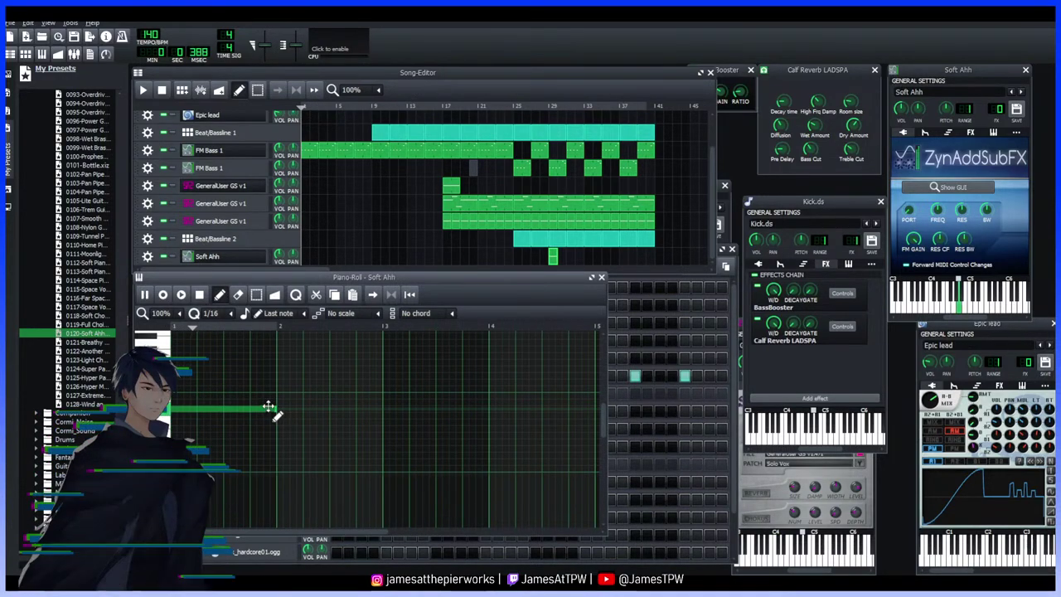
pyautogui.press('space')
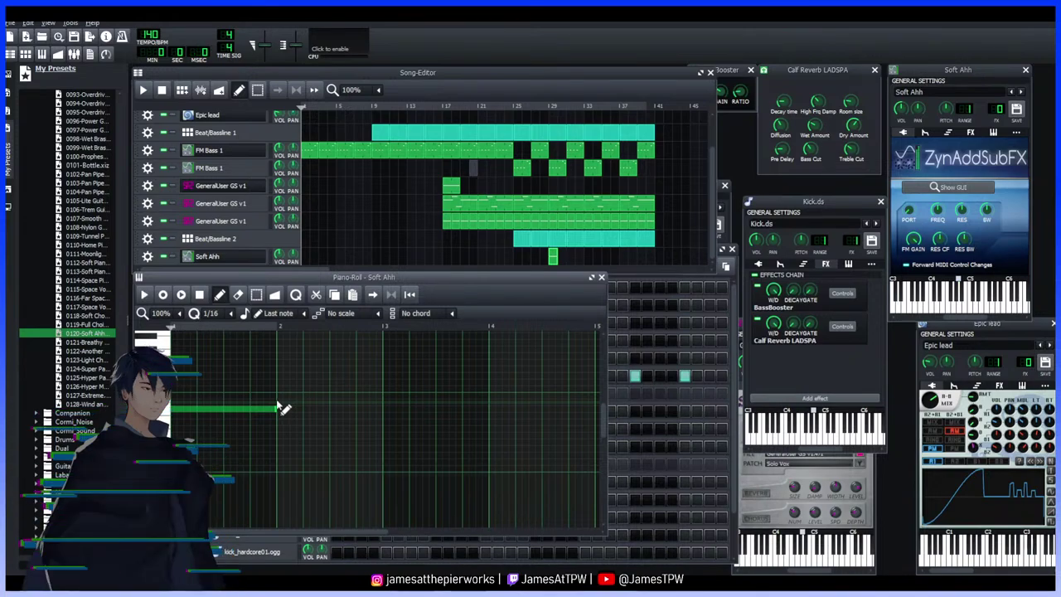
pyautogui.press('space')
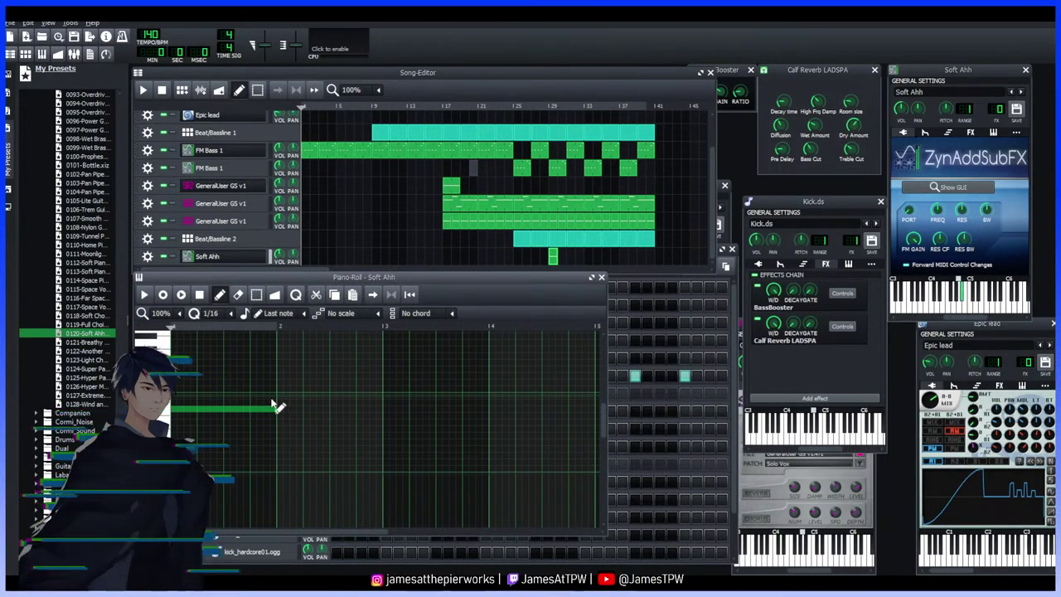
# Fill the pattern's second bar with two half-bar notes, one semitone above and two semitones below the first note
pyautogui.click(284, 403)
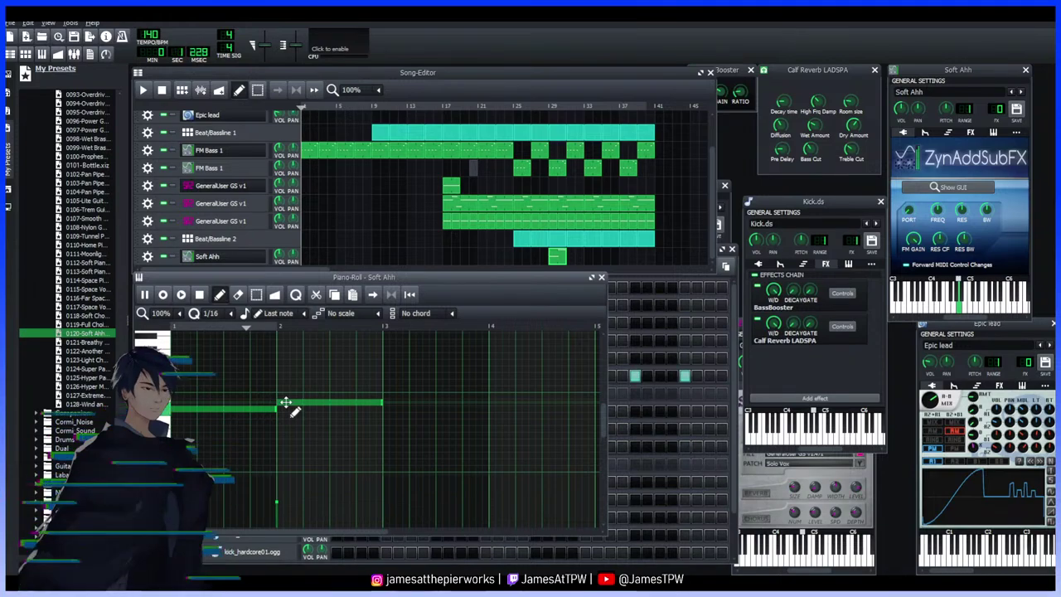
pyautogui.press('space')
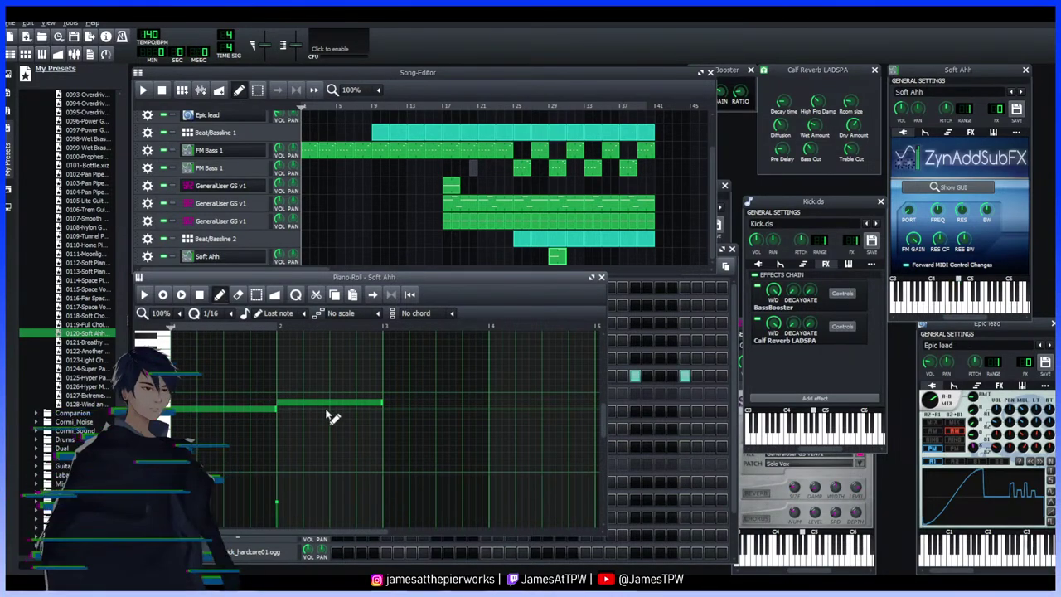
pyautogui.click(335, 424)
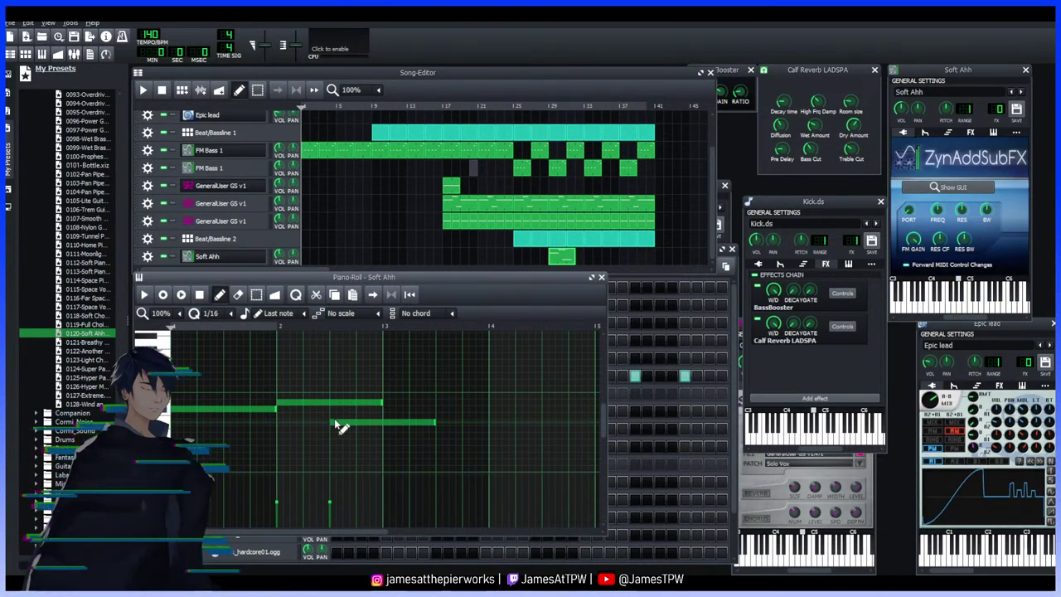
pyautogui.press('space')
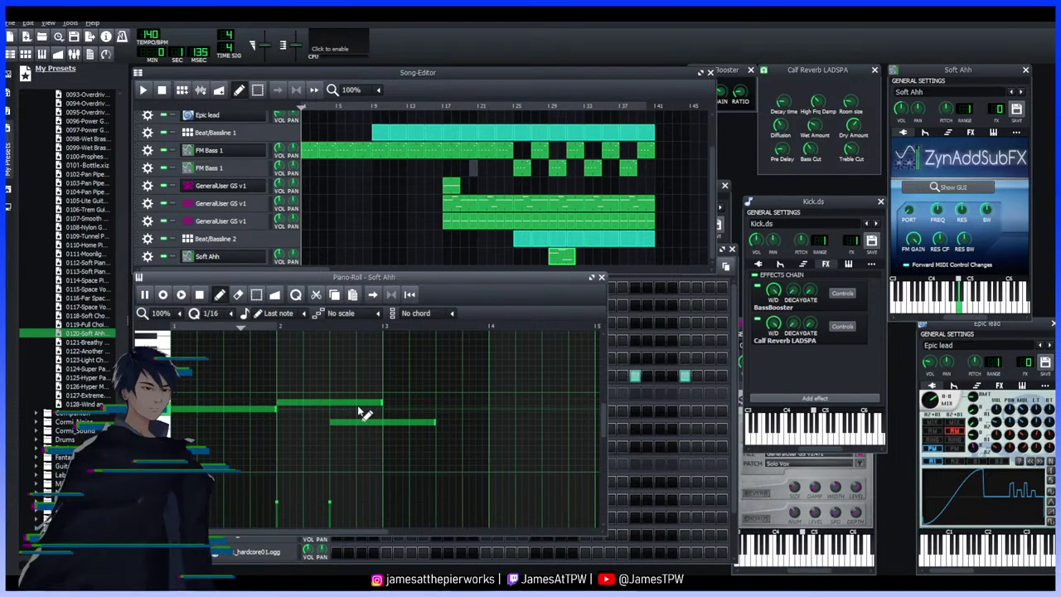
pyautogui.moveTo(383, 407); pyautogui.dragTo(329, 412)
pyautogui.press('space')
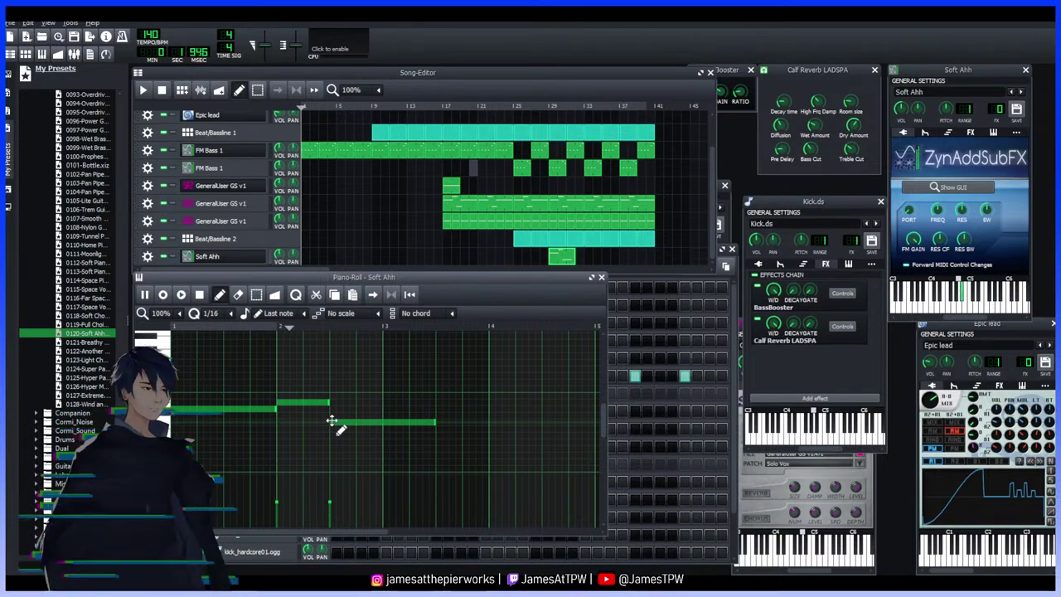
pyautogui.moveTo(425, 425); pyautogui.dragTo(388, 428)
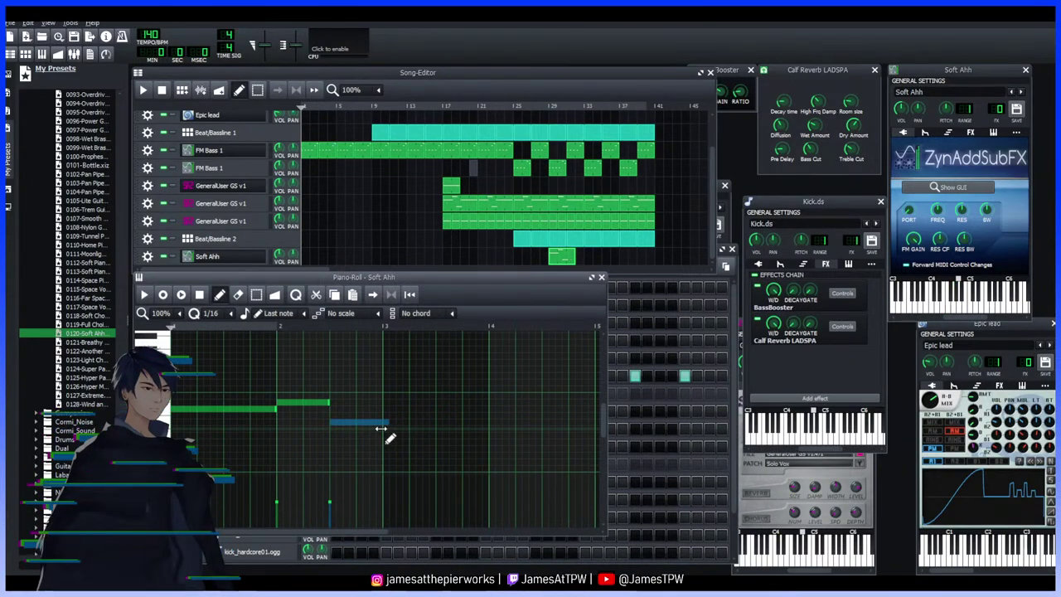
# Add a one-bar note in the pattern's third bar at the first note's pitch and play the pattern
pyautogui.click(390, 409)
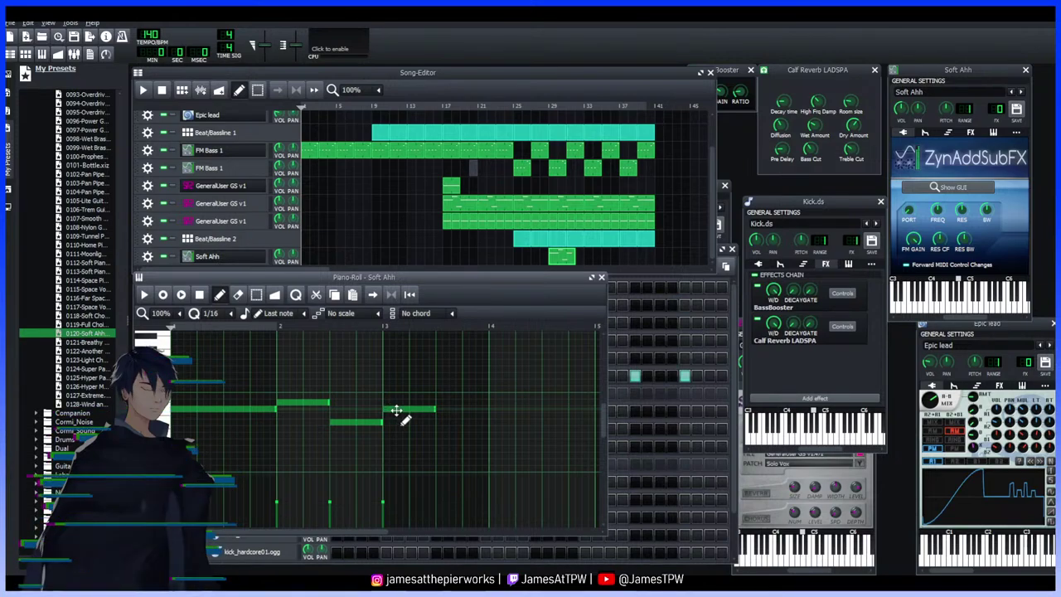
pyautogui.moveTo(435, 410); pyautogui.dragTo(490, 408)
pyautogui.press('space')
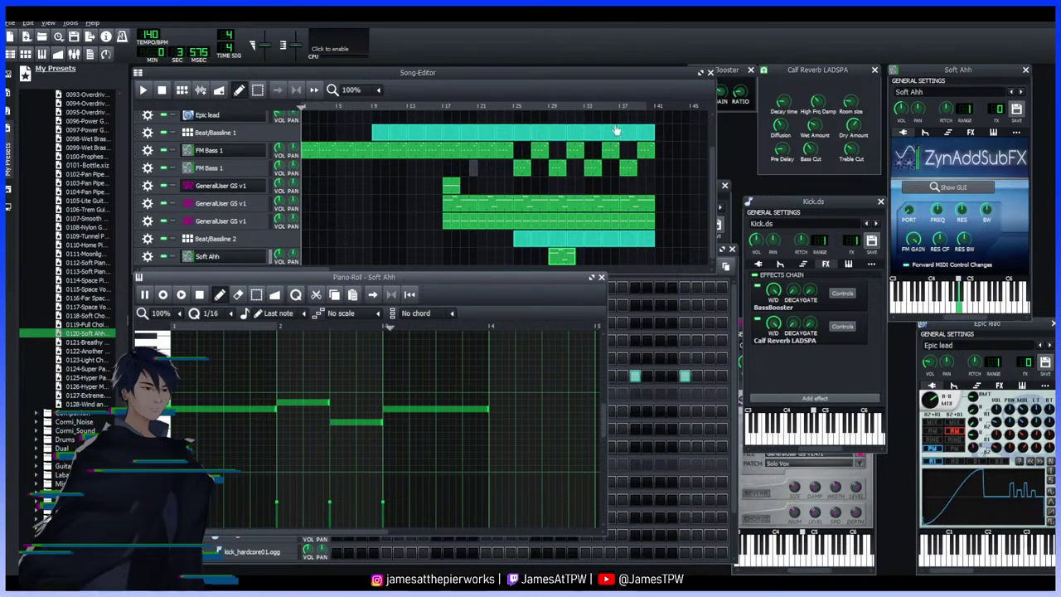
pyautogui.press('space')
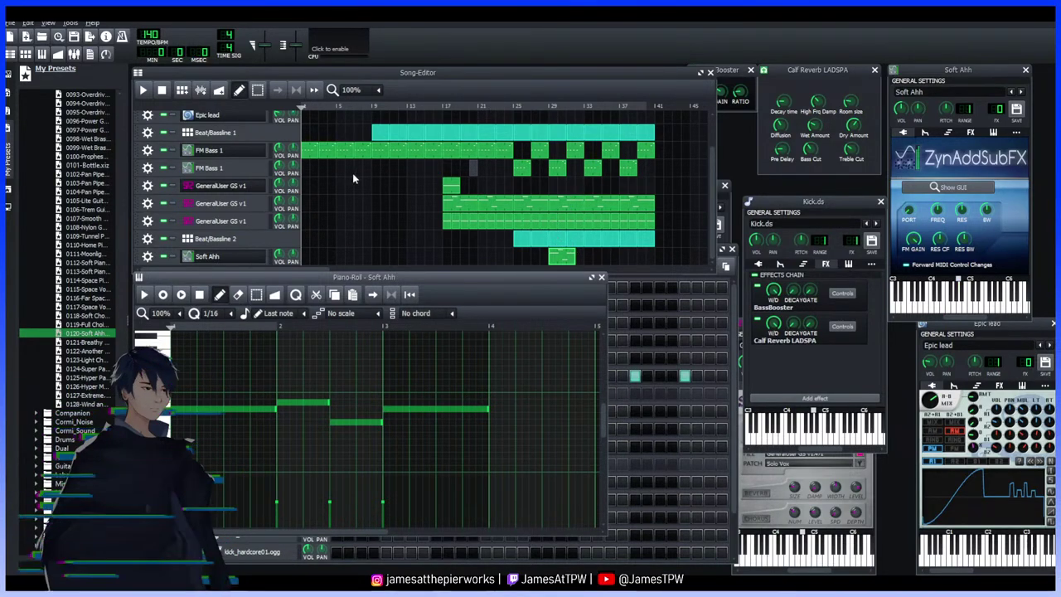
# During song playback, move the Soft Ahh pattern to bar 25 and mute the first GeneralUser GS v1 track
pyautogui.click(429, 107)
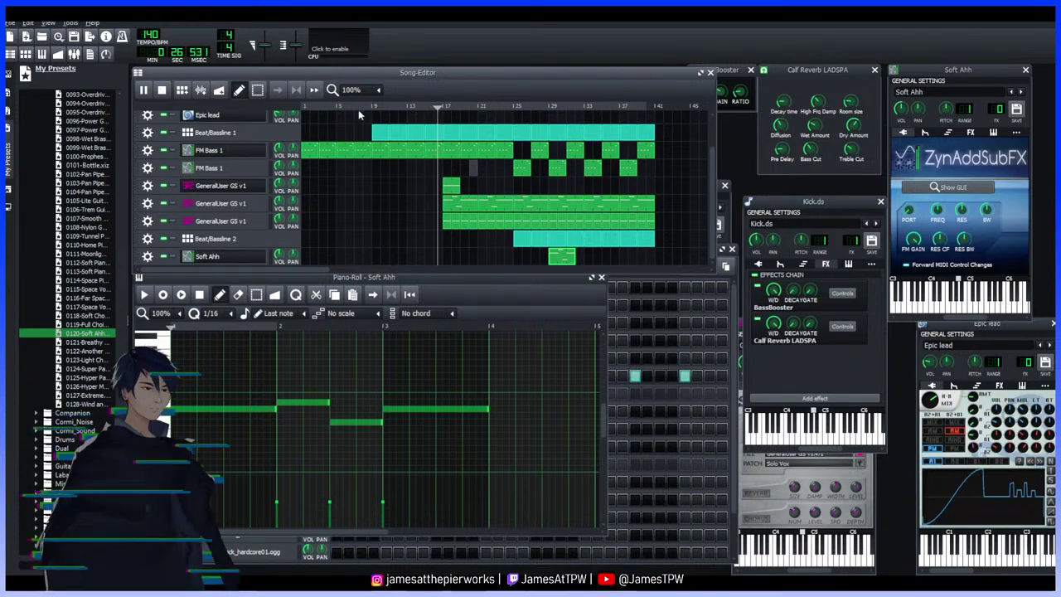
pyautogui.moveTo(560, 256); pyautogui.dragTo(525, 256)
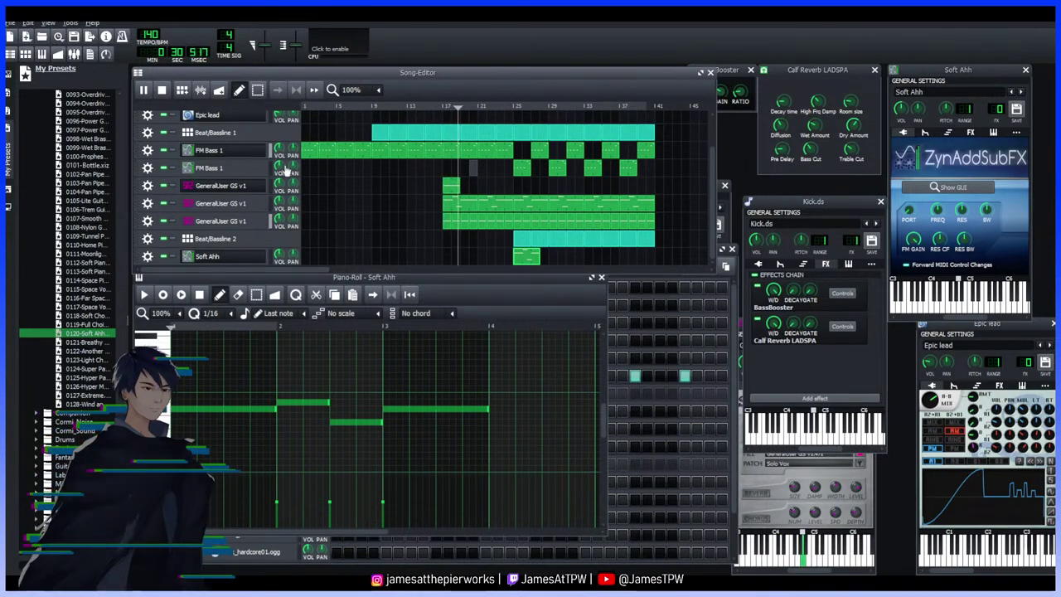
pyautogui.click(164, 187)
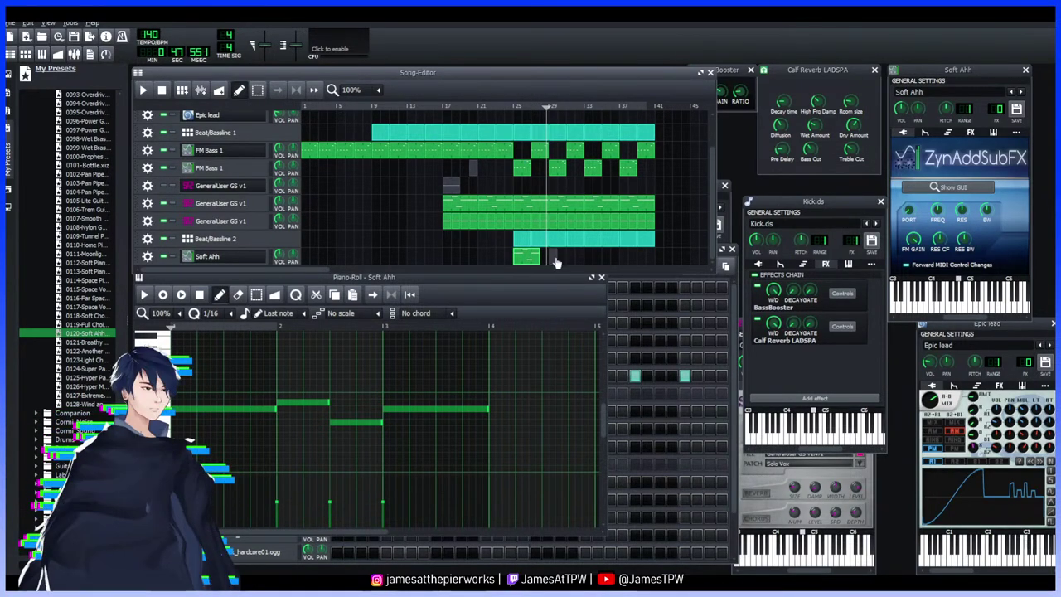
# Place copies of the Soft Ahh pattern at bars 29, 33 and 37, playing the song from just before bar 25
pyautogui.click(561, 256)
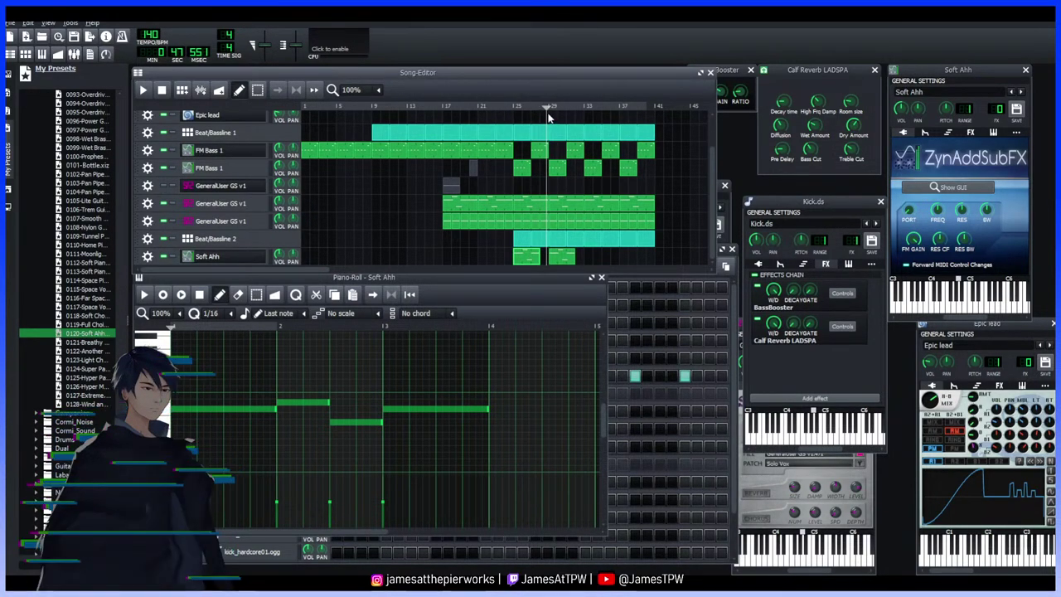
pyautogui.click(511, 110)
pyautogui.click(503, 110)
pyautogui.press('space')
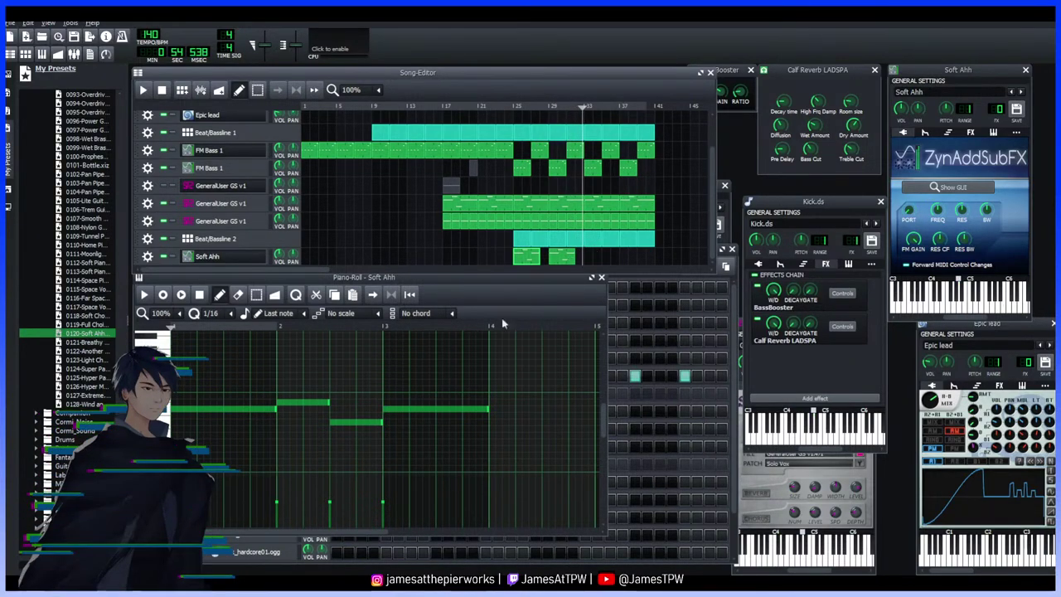
pyautogui.click(593, 257)
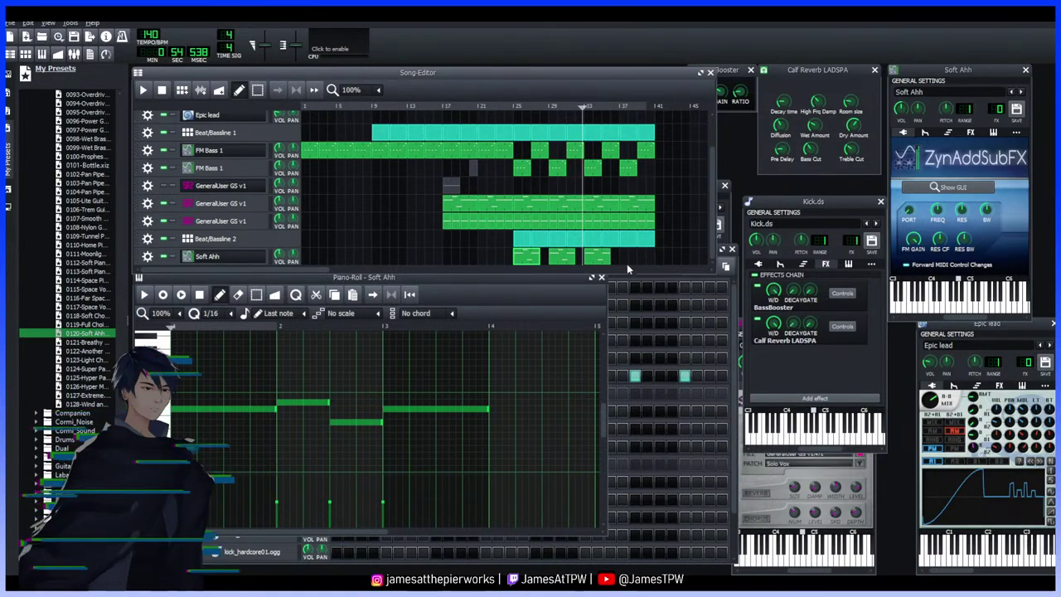
pyautogui.click(538, 114)
pyautogui.click(504, 113)
pyautogui.press('space')
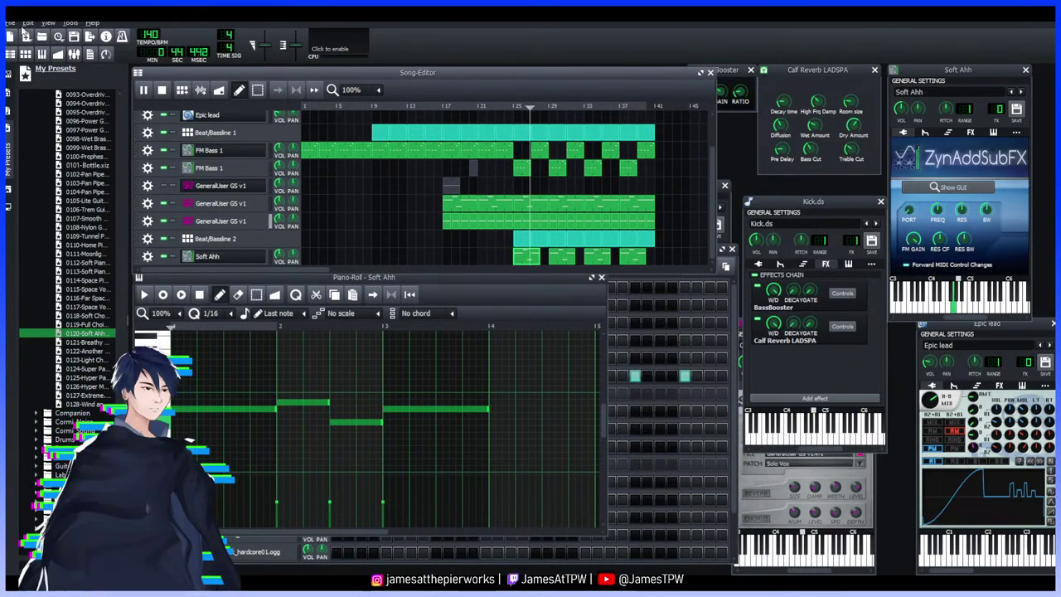
# Audition presets between 0116 and 0126 against the playing song and replace the Soft Ahh track's instrument with 0125-Hyper Pad
pyautogui.click(101, 306)
pyautogui.click(88, 298)
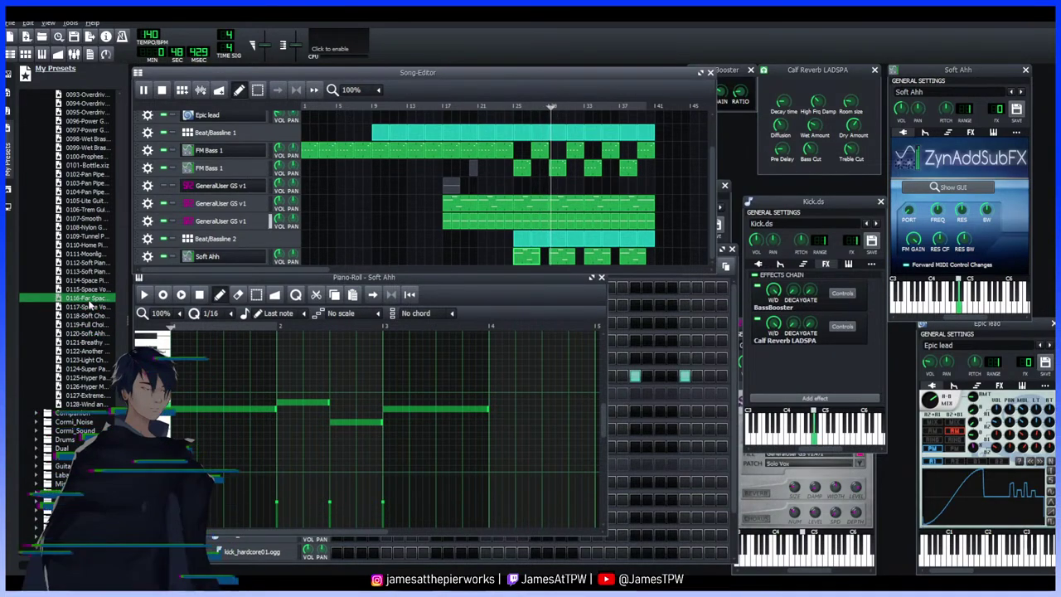
pyautogui.click(92, 324)
pyautogui.click(88, 298)
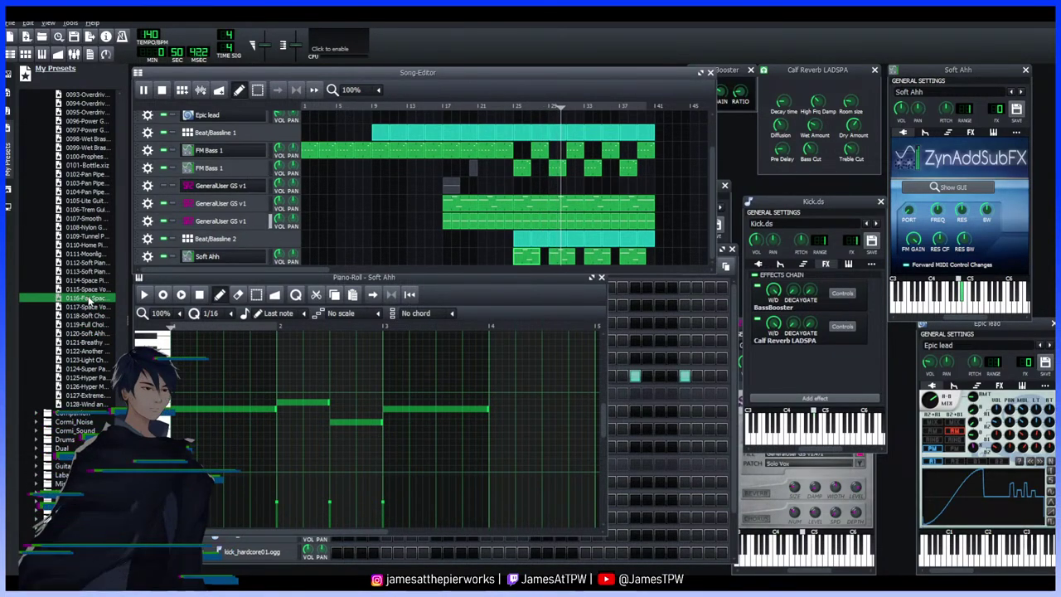
pyautogui.click(93, 342)
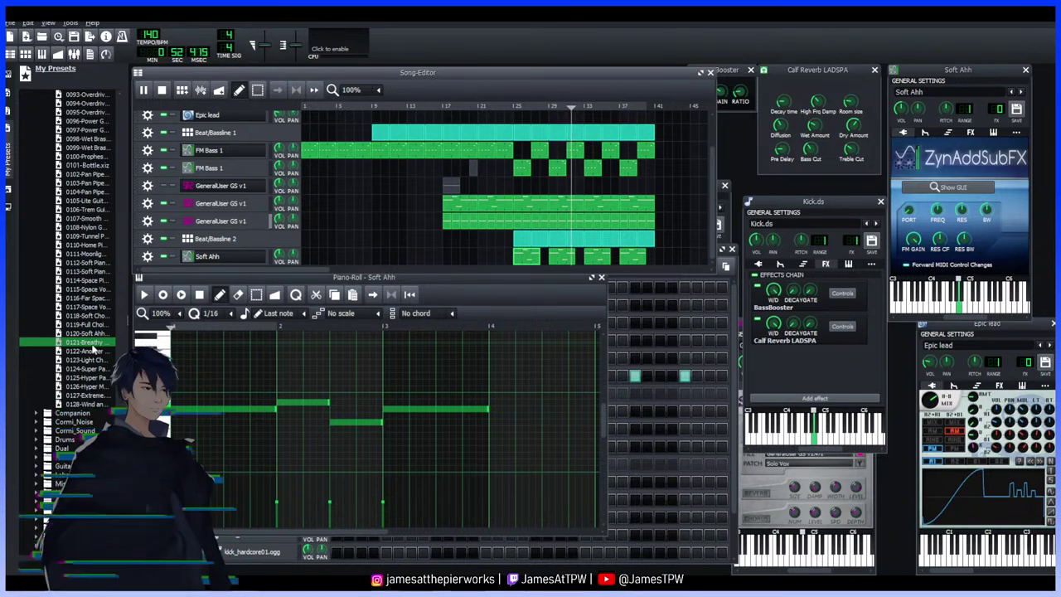
pyautogui.click(93, 361)
pyautogui.click(91, 369)
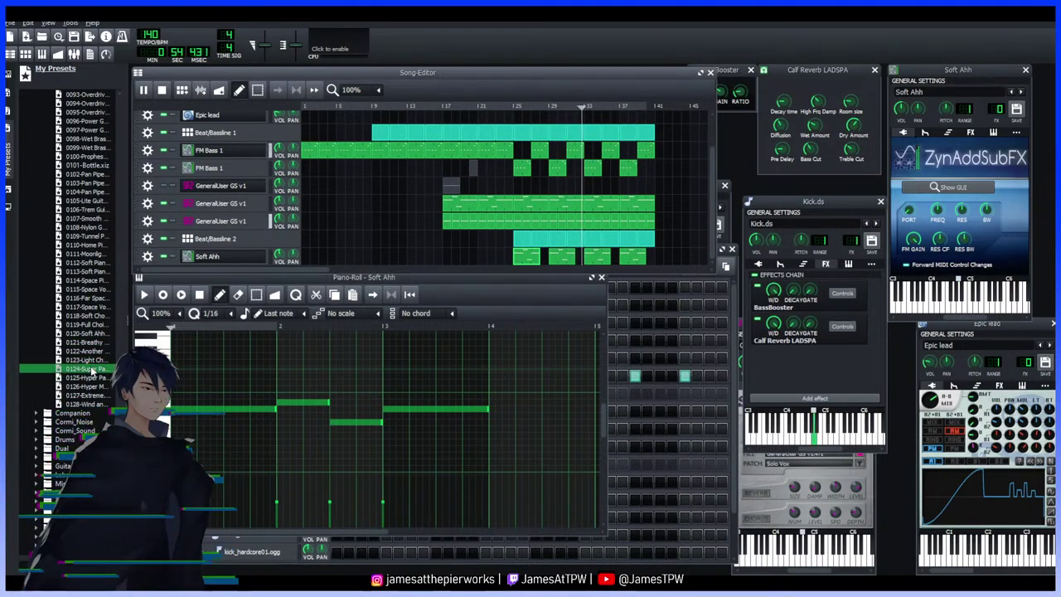
pyautogui.click(90, 378)
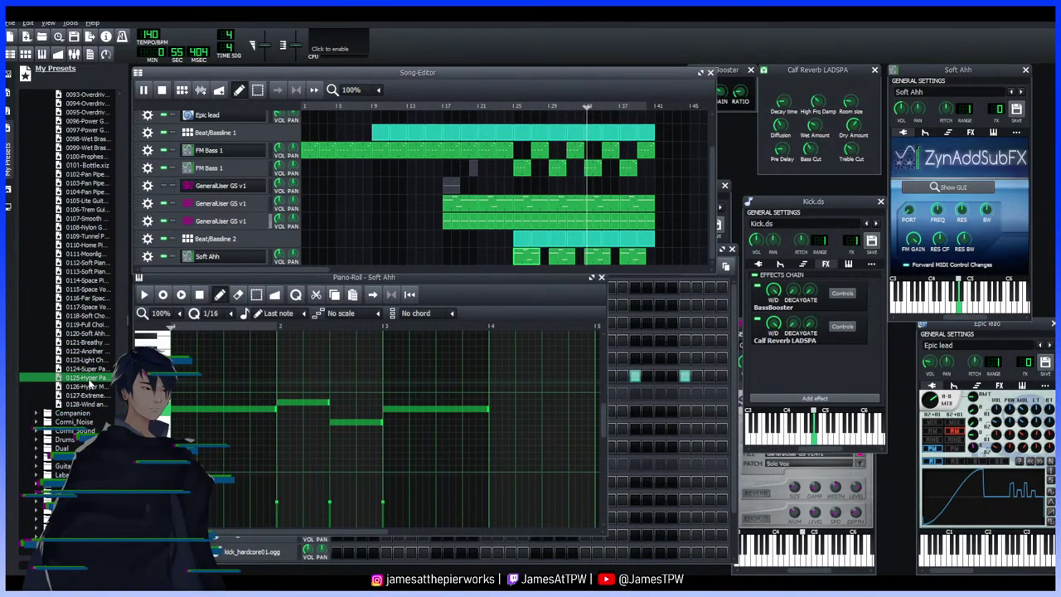
pyautogui.click(85, 387)
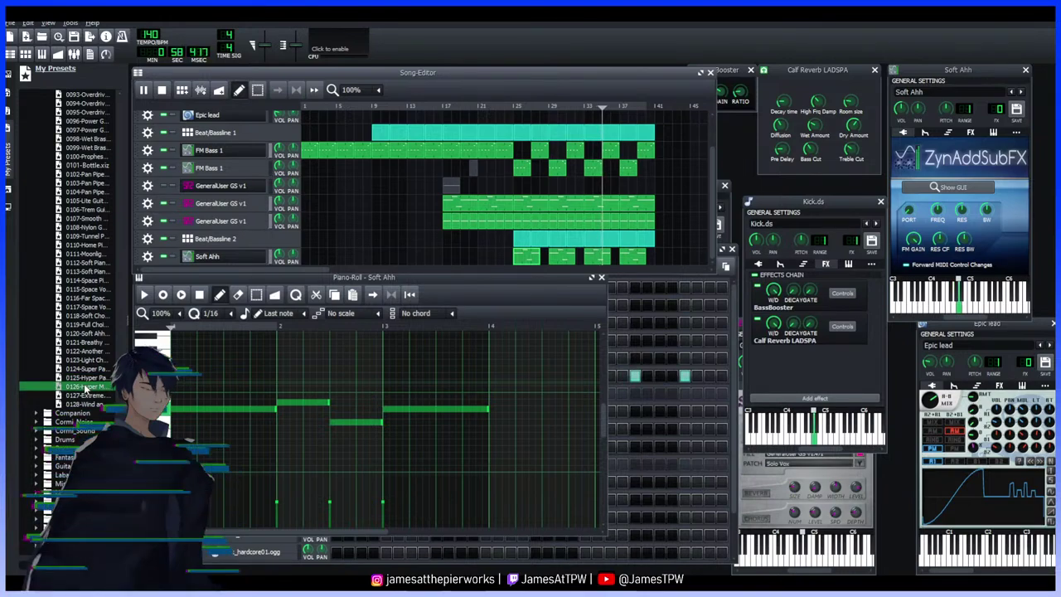
pyautogui.click(87, 378)
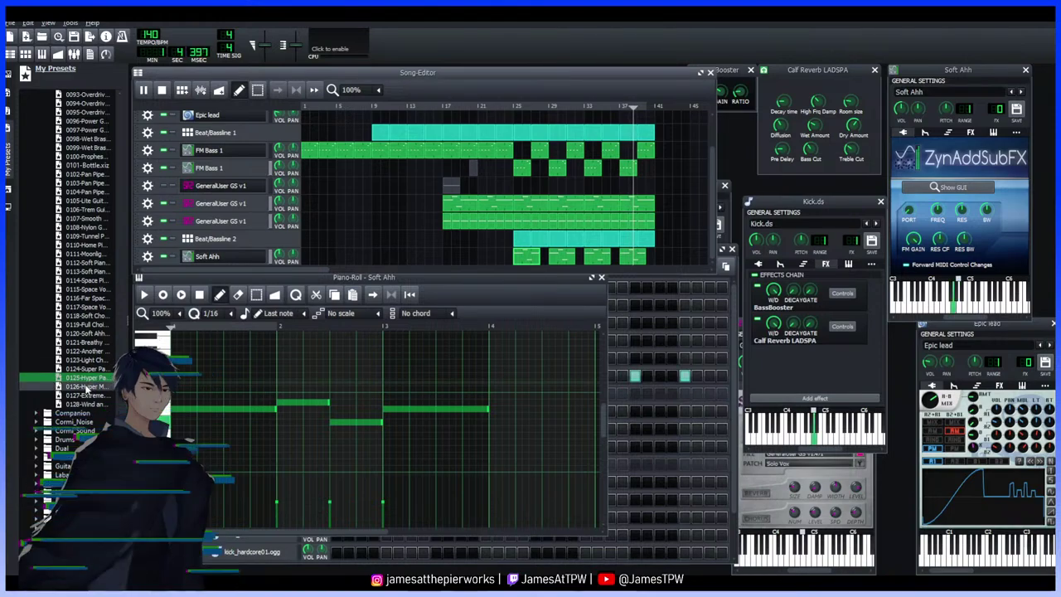
pyautogui.moveTo(83, 379); pyautogui.dragTo(200, 264)
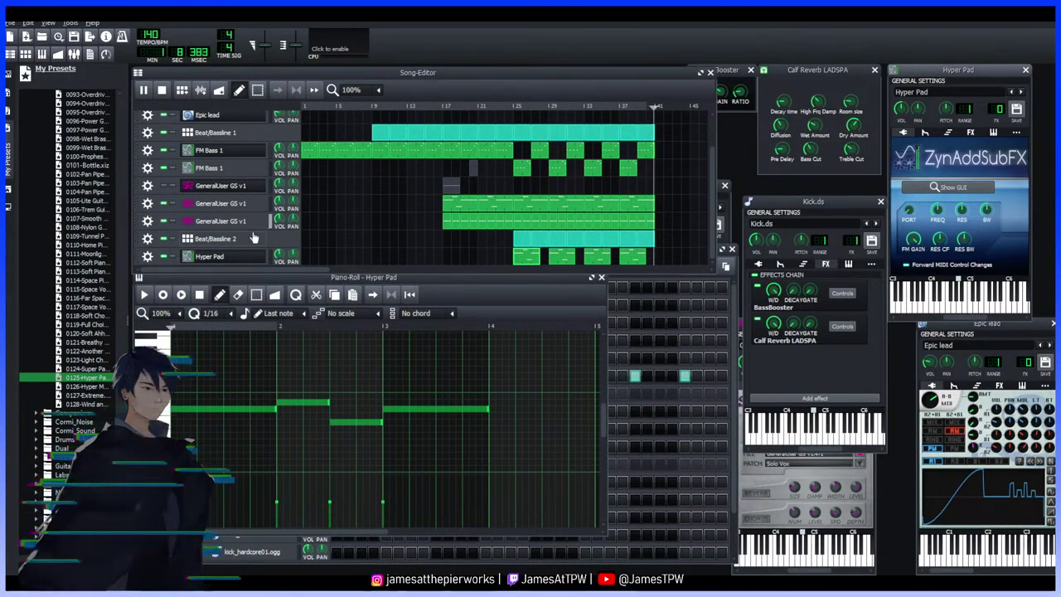
# Undo the Soft Ahh instrument replacement and add 0125-Hyper Pad as a separate track below Soft Ahh in an enlarged Song-Editor
pyautogui.hotkey('ctrl', 'z')
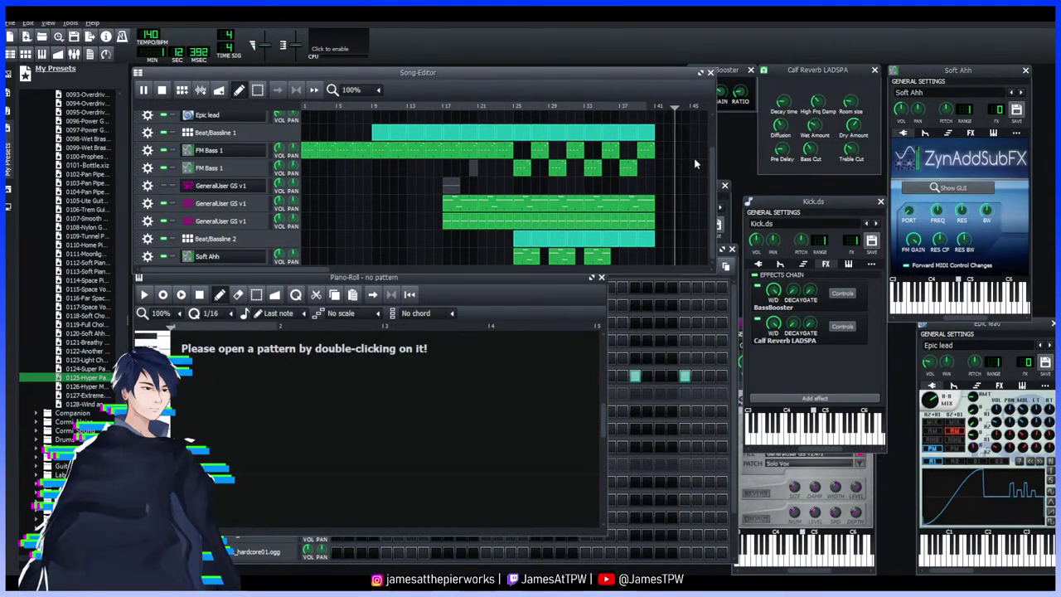
pyautogui.moveTo(629, 73); pyautogui.dragTo(644, 50)
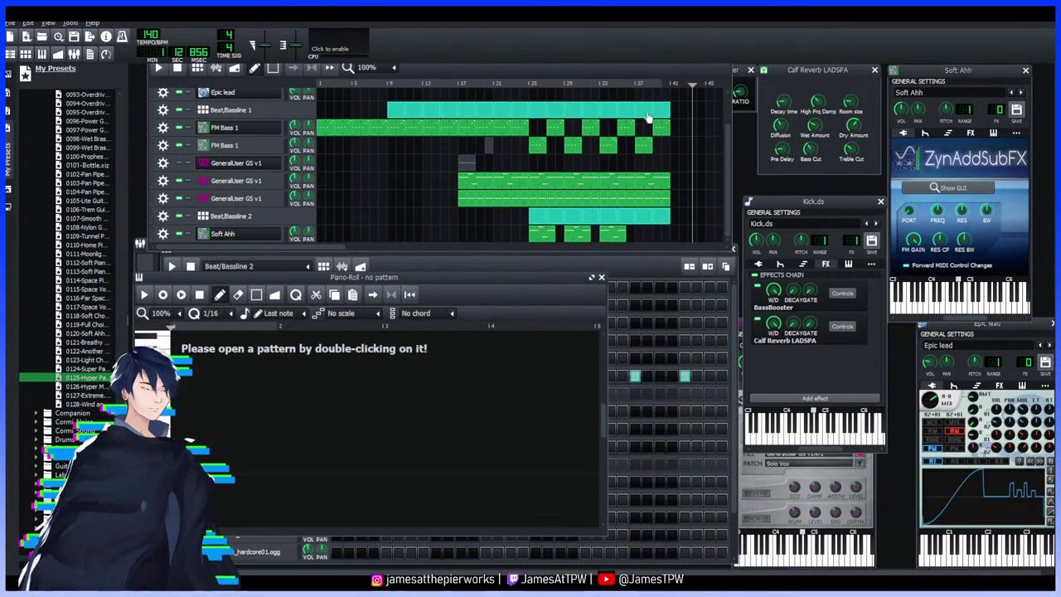
pyautogui.moveTo(514, 250); pyautogui.dragTo(495, 348)
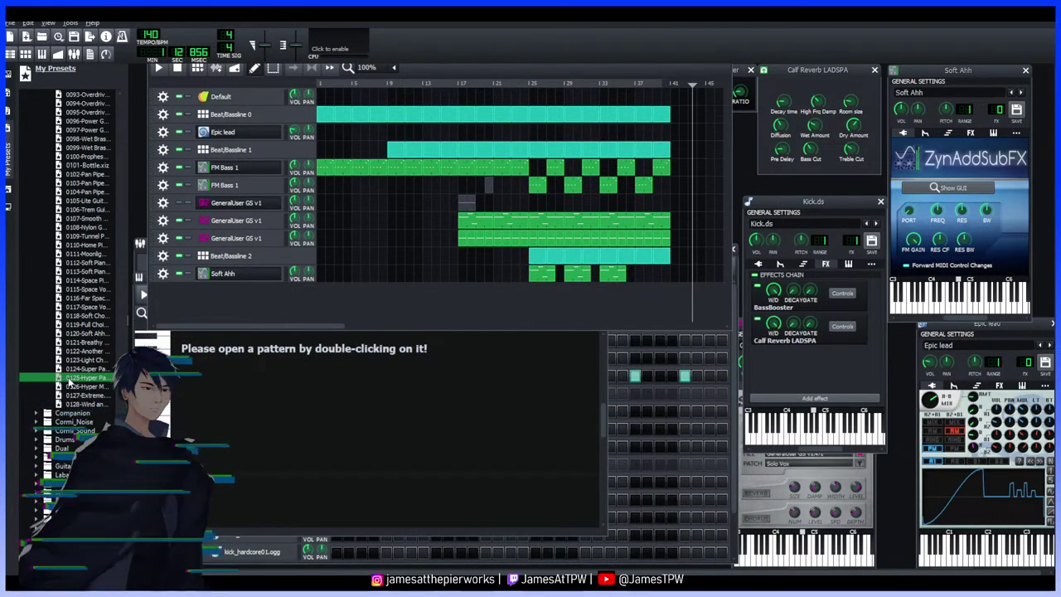
pyautogui.moveTo(83, 377); pyautogui.dragTo(226, 306)
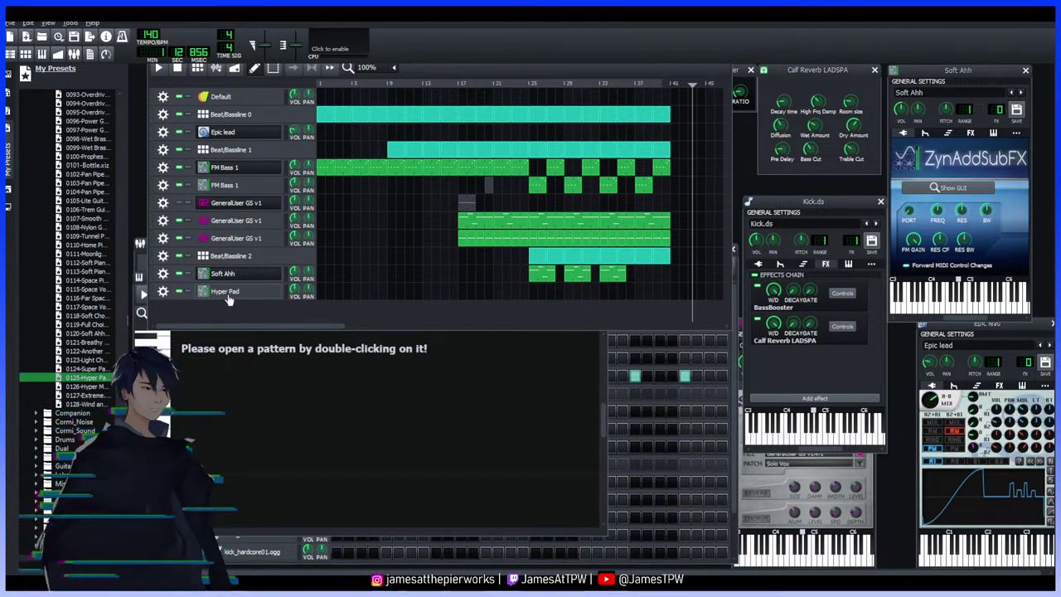
# Play the song from just before bar 25 and open the Hyper Pad track's instrument window
pyautogui.moveTo(693, 86); pyautogui.dragTo(512, 86)
pyautogui.press('space')
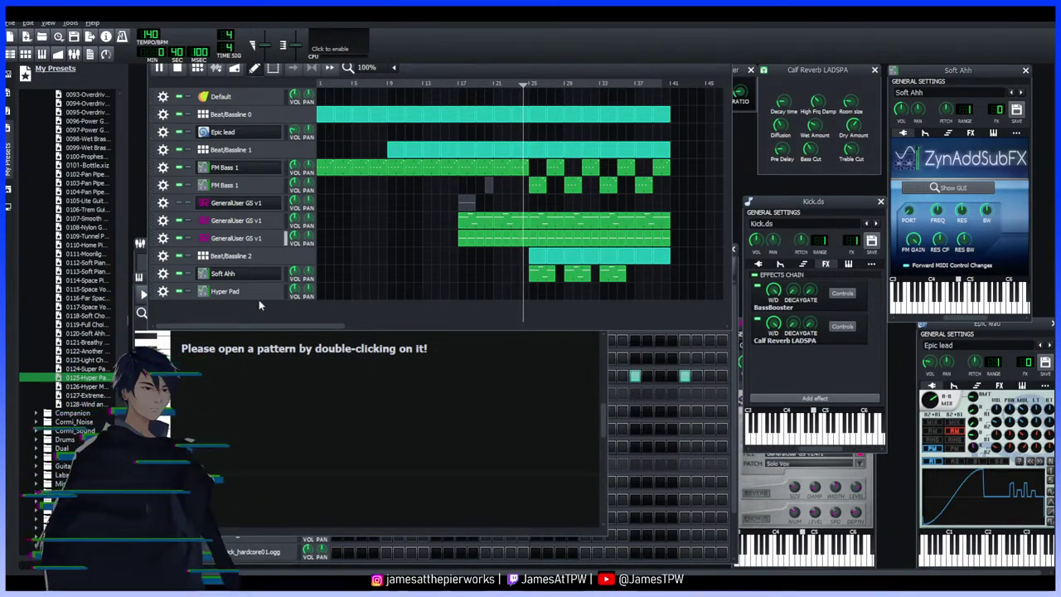
pyautogui.click(231, 293)
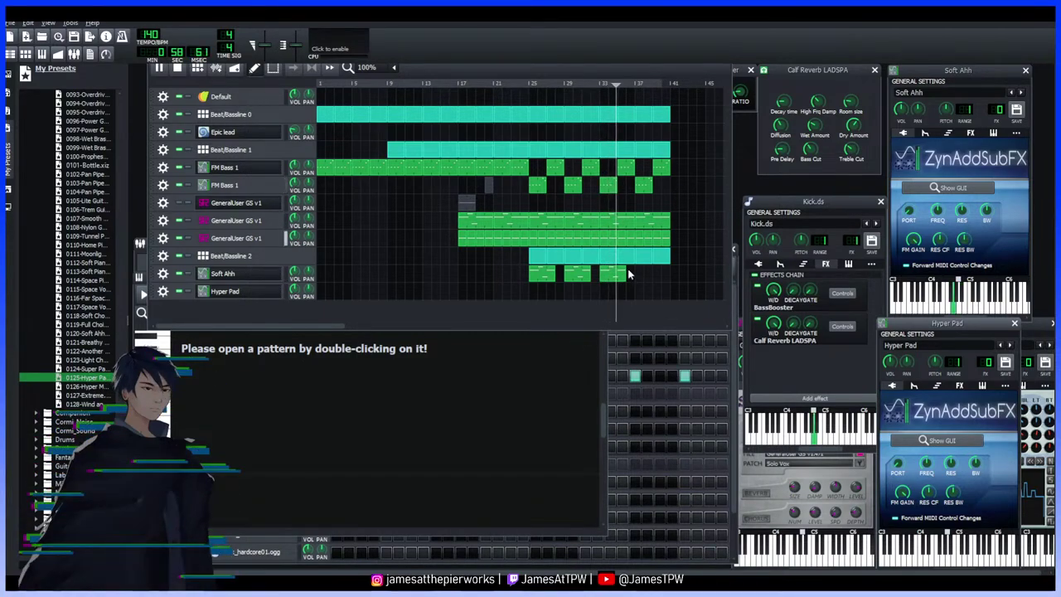
pyautogui.click(159, 67)
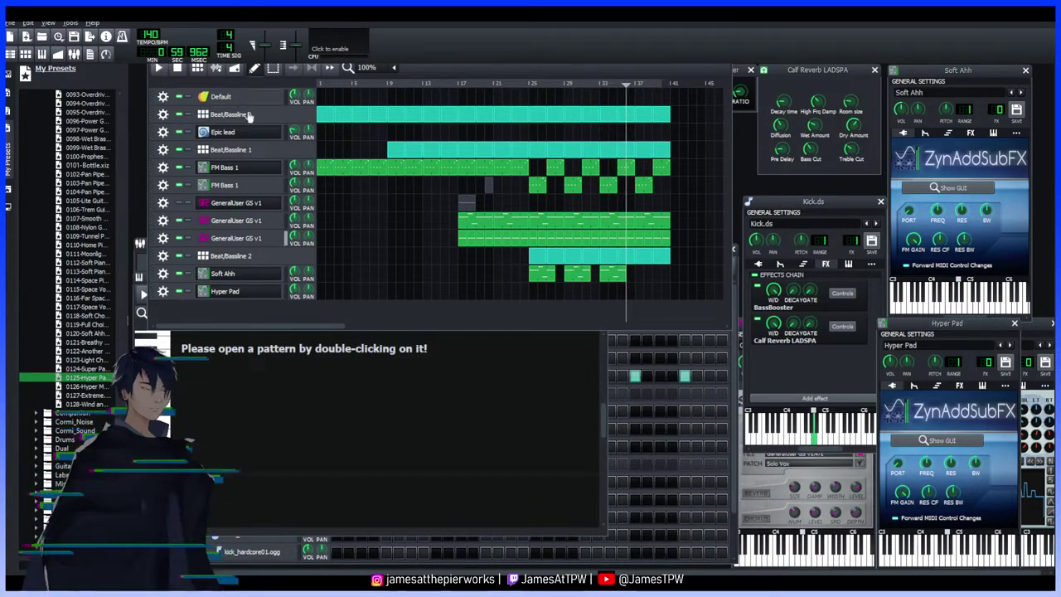
# Place a Soft Ahh pattern copy at bar 37 and play the song from just before bar 25
pyautogui.click(640, 278)
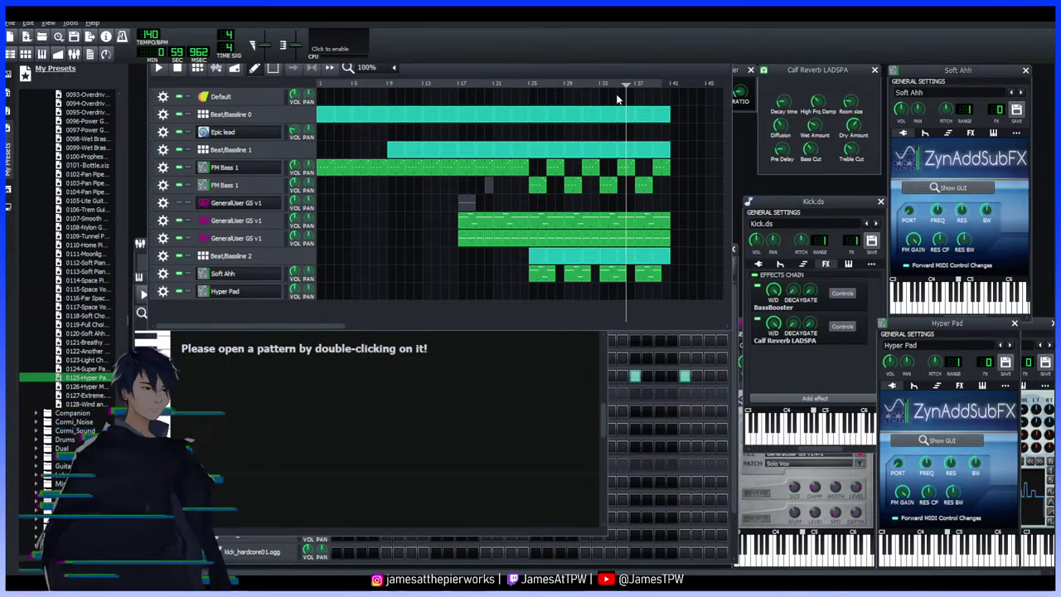
pyautogui.moveTo(626, 91); pyautogui.dragTo(525, 93)
pyautogui.press('space')
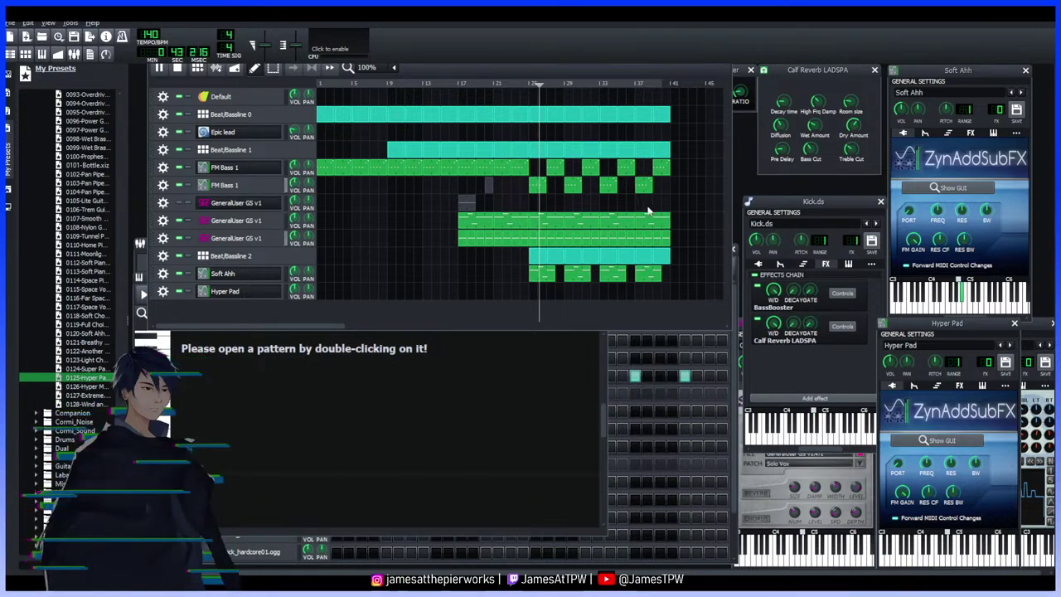
pyautogui.press('space')
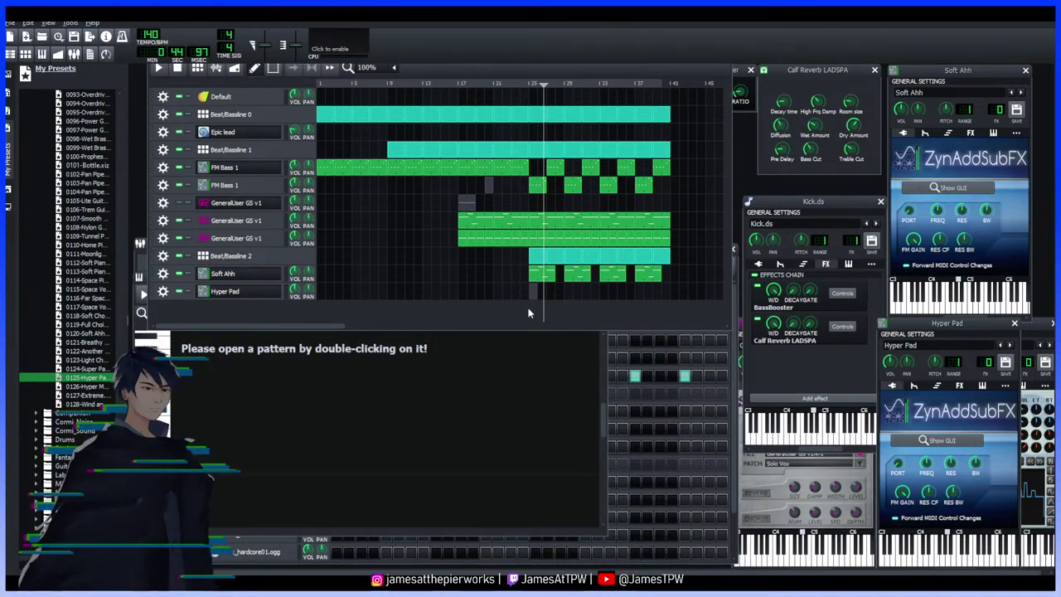
# In a Hyper Pad pattern at bar 25, fill the first bar with eight short, evenly spaced notes at one pitch
pyautogui.doubleClick(533, 293)
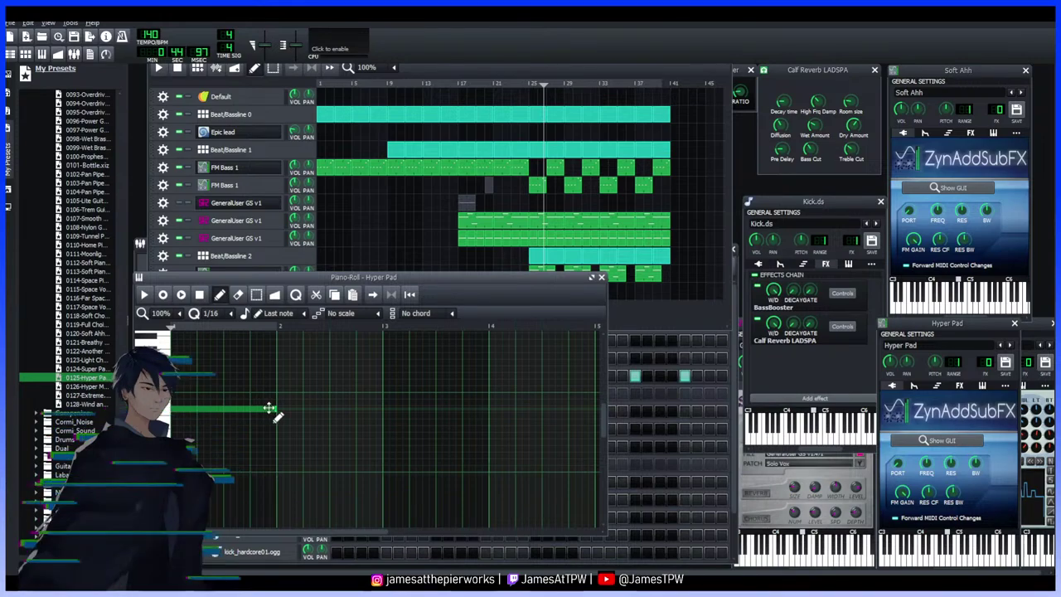
pyautogui.moveTo(272, 409); pyautogui.dragTo(187, 417)
pyautogui.press('space')
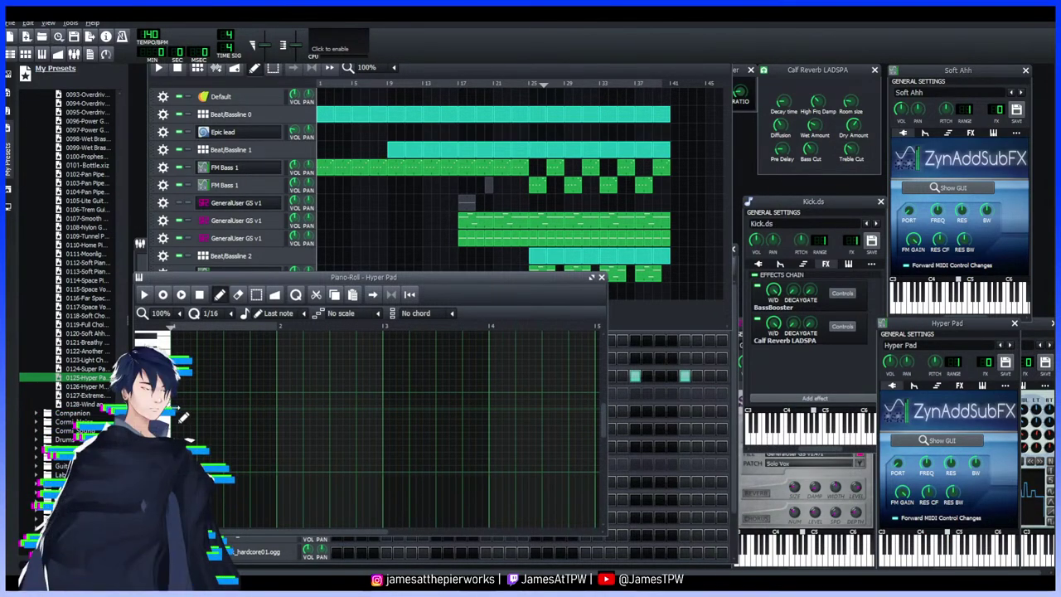
pyautogui.press('space')
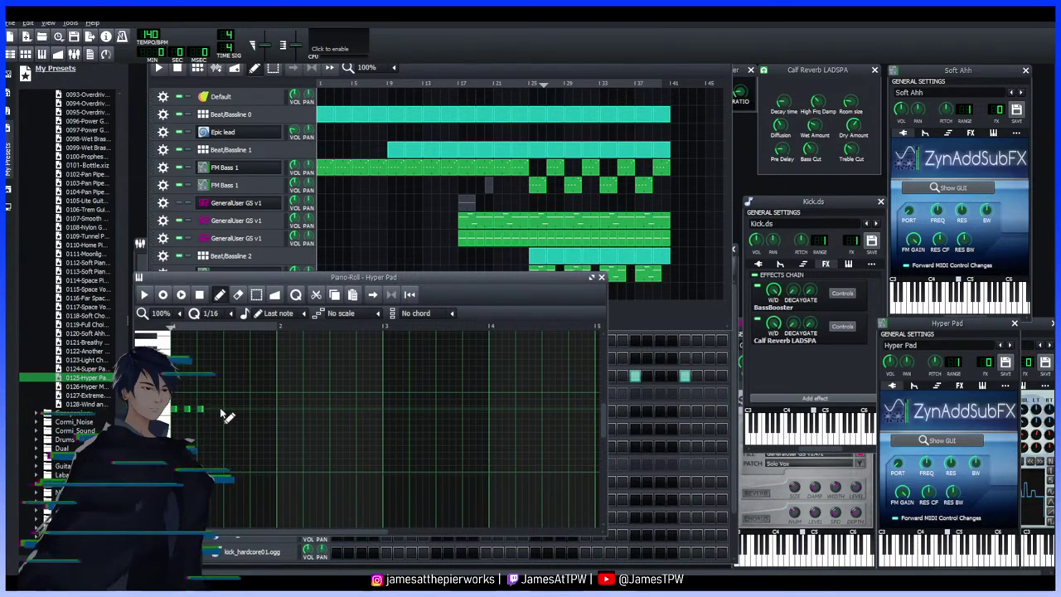
pyautogui.moveTo(230, 416); pyautogui.dragTo(251, 419)
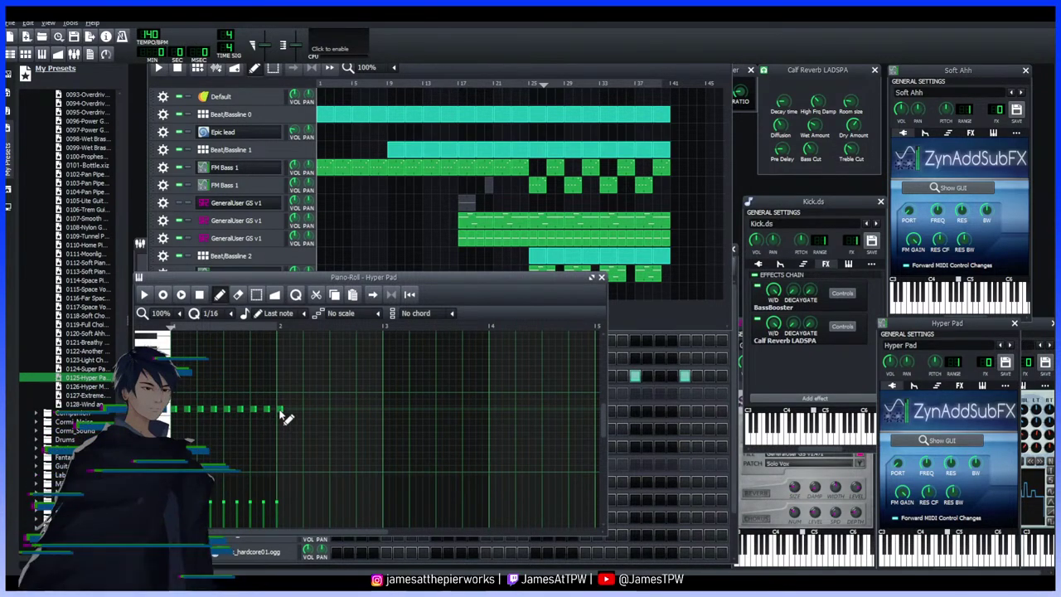
pyautogui.press('space')
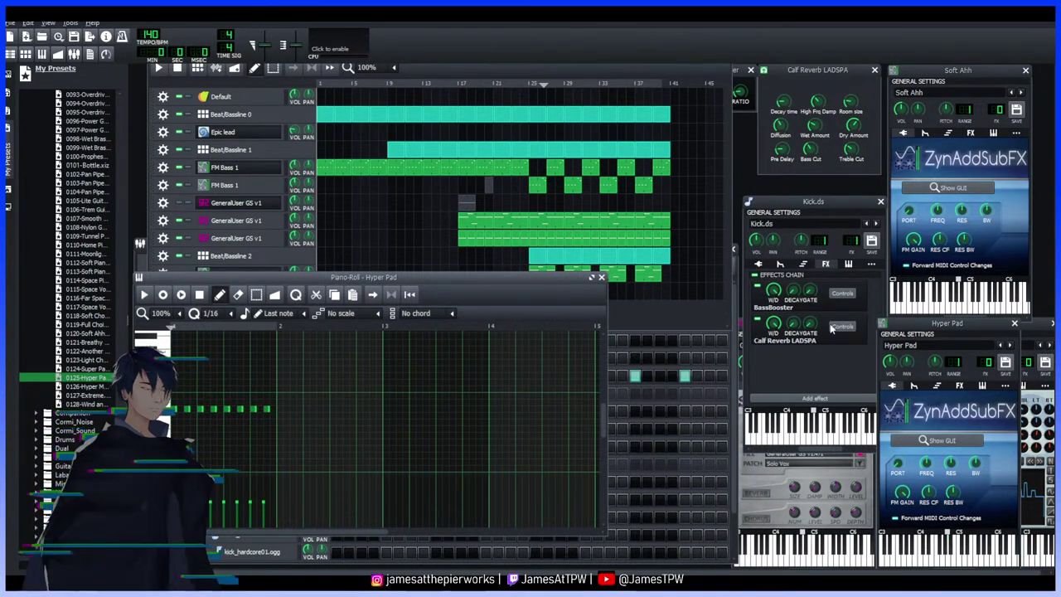
# Copy the Hyper Pad pattern into bars 26 and 27, playing the song from before bar 25
pyautogui.moveTo(495, 280); pyautogui.dragTo(492, 328)
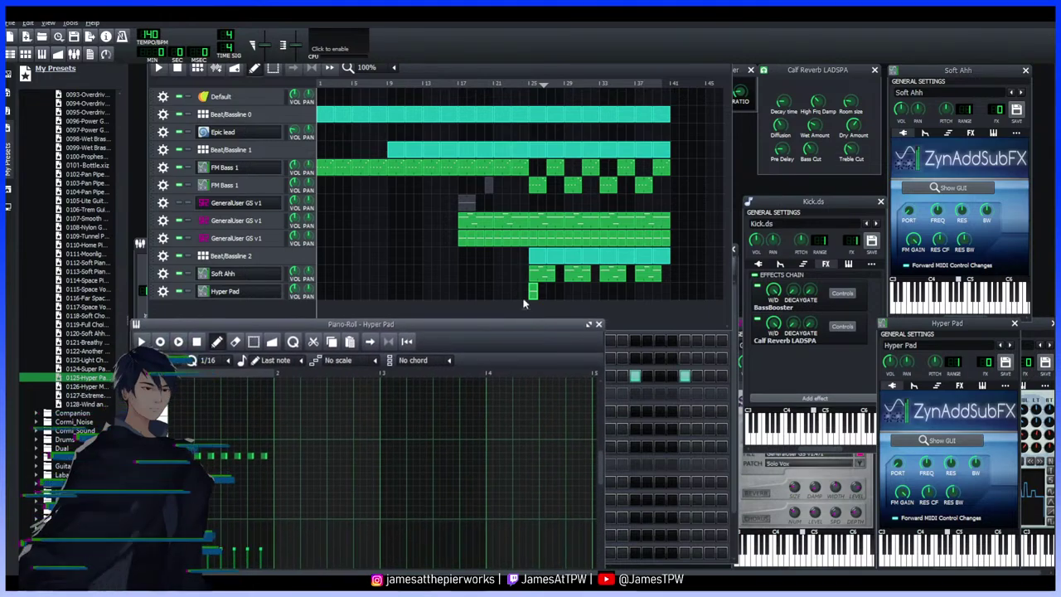
pyautogui.click(599, 324)
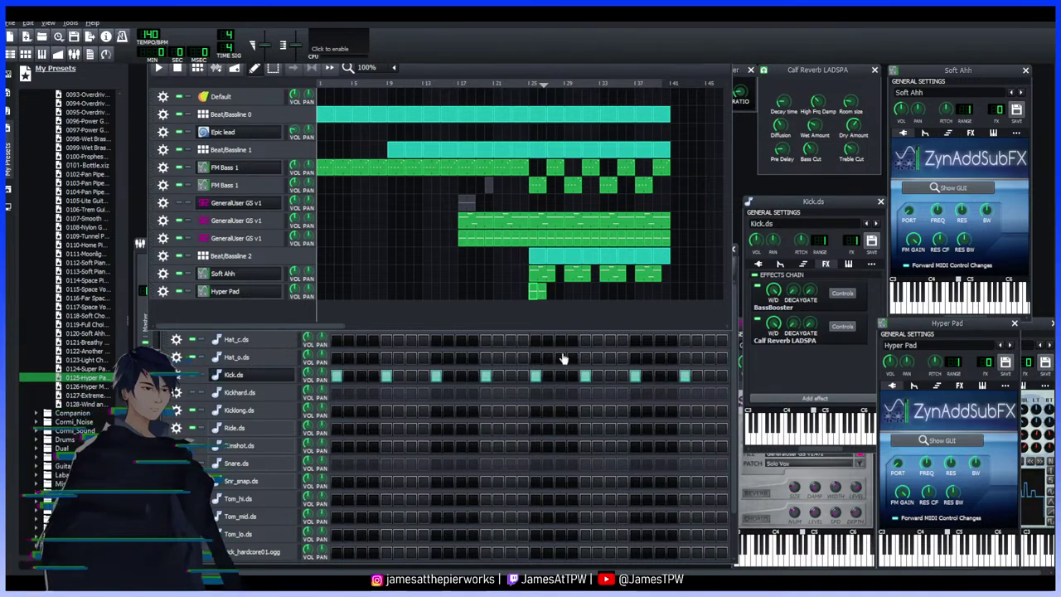
pyautogui.click(494, 87)
pyautogui.press('space')
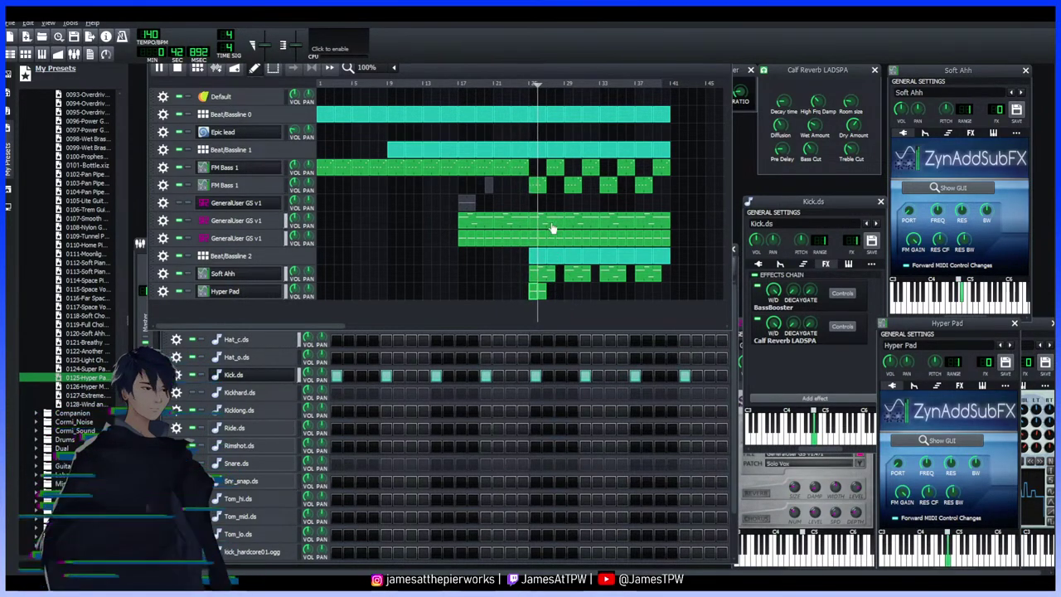
pyautogui.press('space')
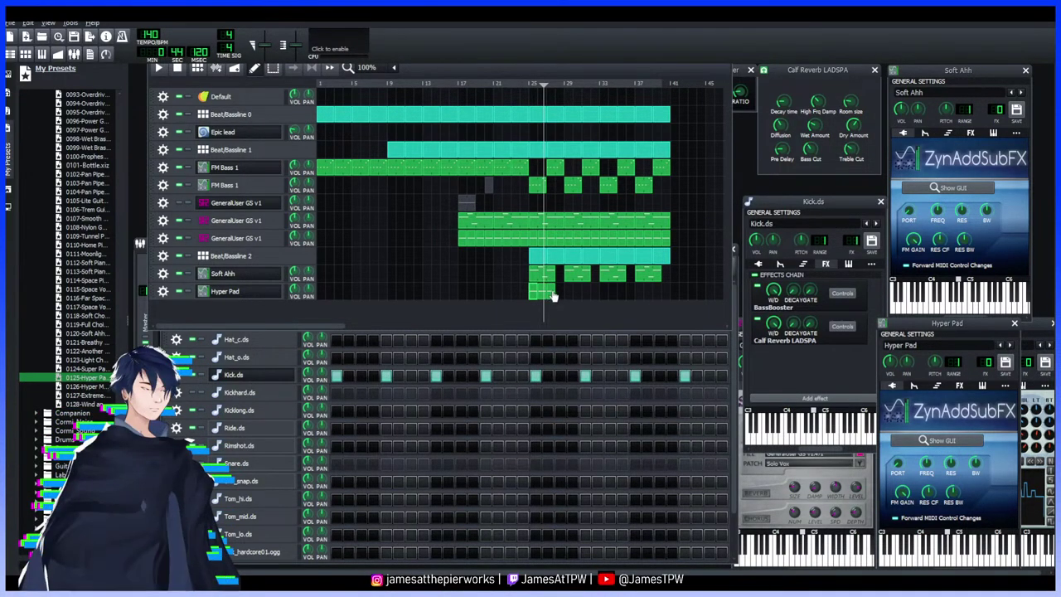
# Open the Hyper Pad pattern at bar 27 in the Piano-Roll, view it maximized and close the editor
pyautogui.doubleClick(553, 296)
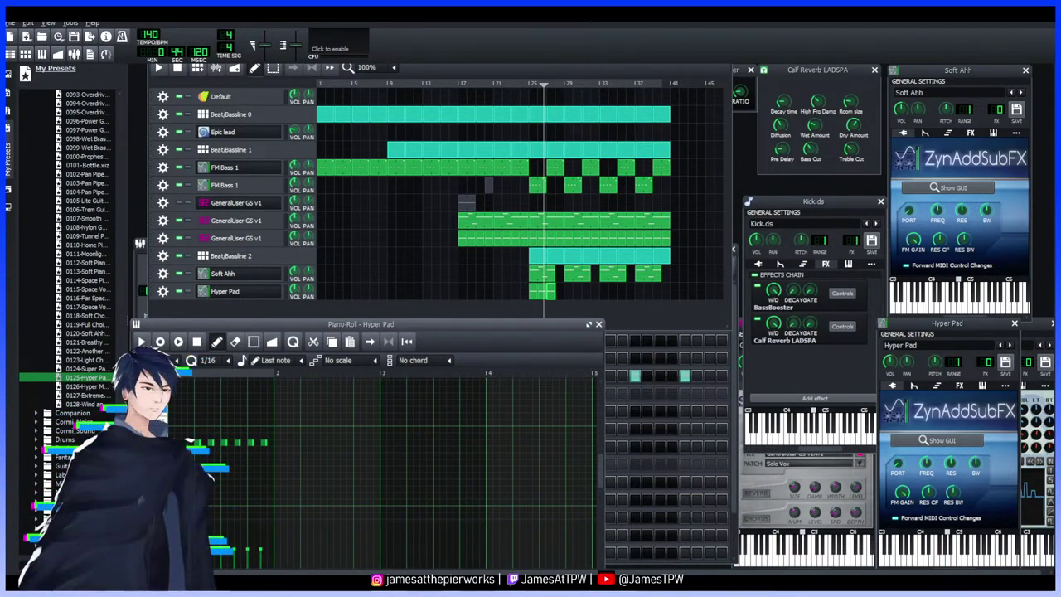
pyautogui.click(589, 324)
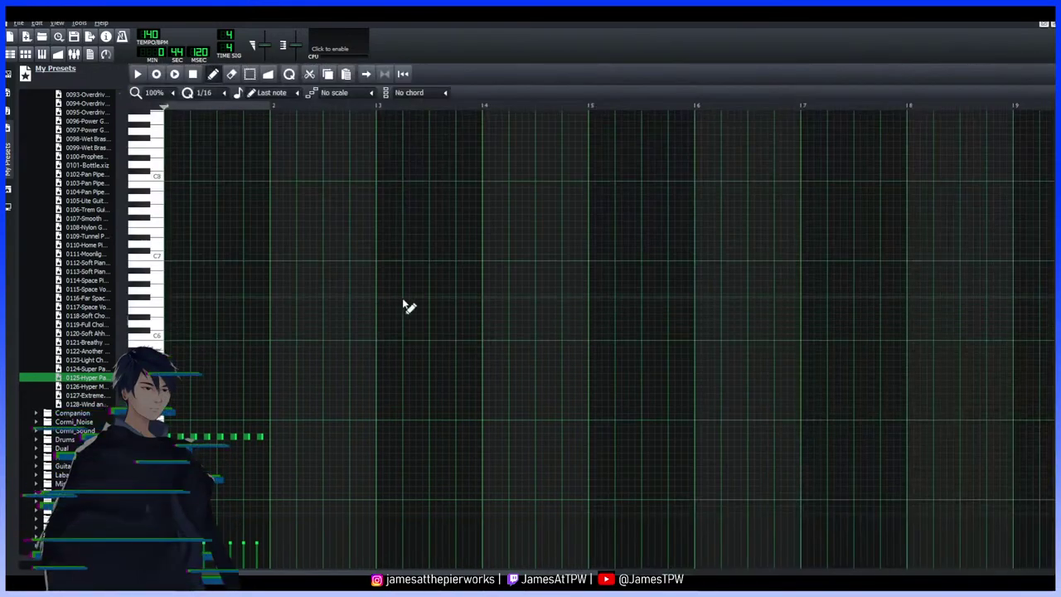
pyautogui.click(1043, 24)
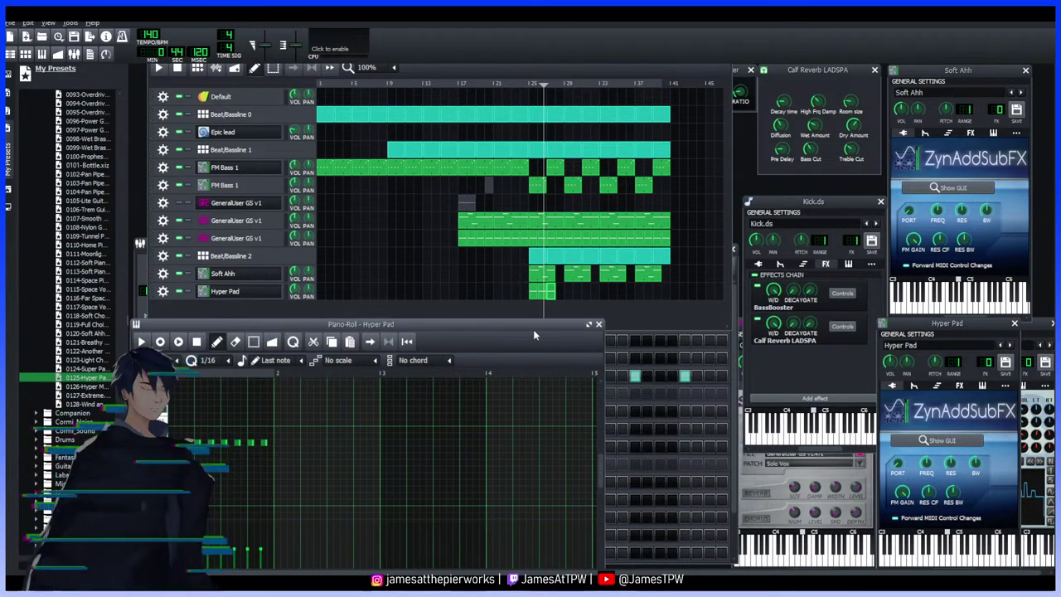
pyautogui.click(599, 325)
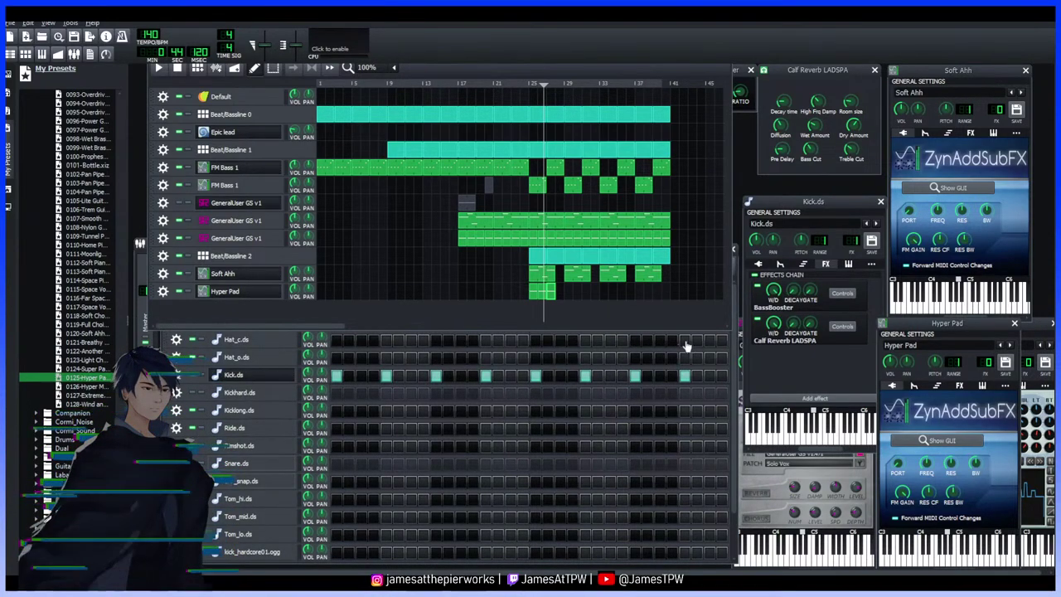
# View the Beat/Bassline 2 pattern maximized and close the Beat+Bassline Editor
pyautogui.click(733, 373)
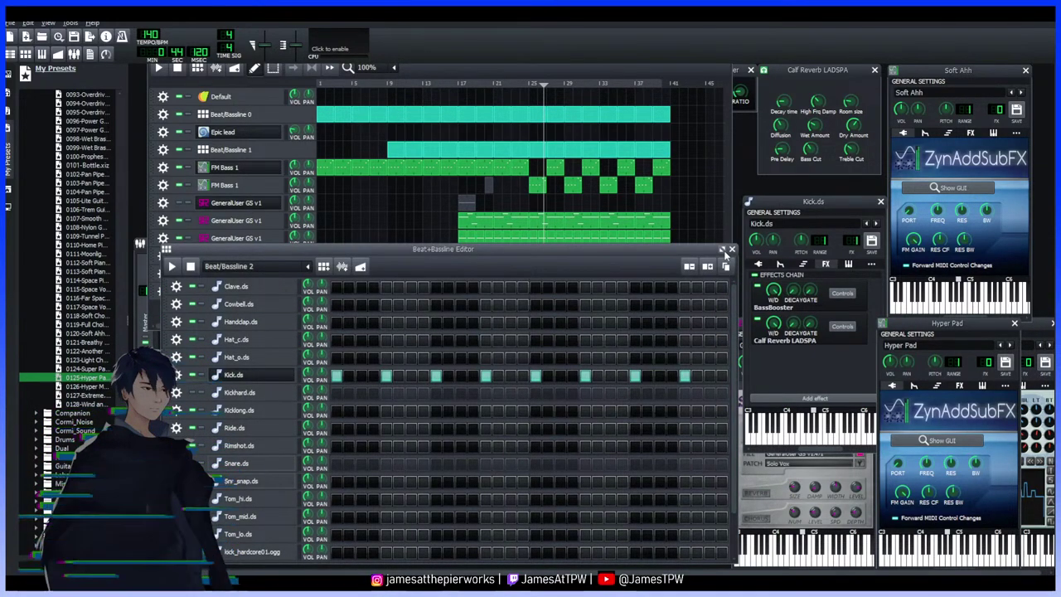
pyautogui.click(721, 249)
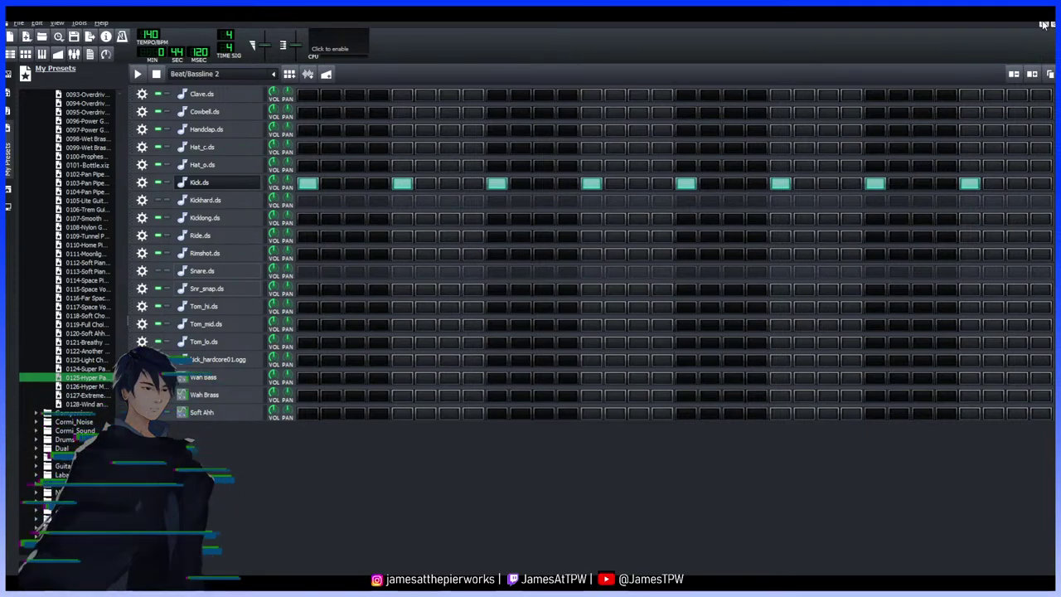
pyautogui.click(1043, 23)
pyautogui.click(732, 249)
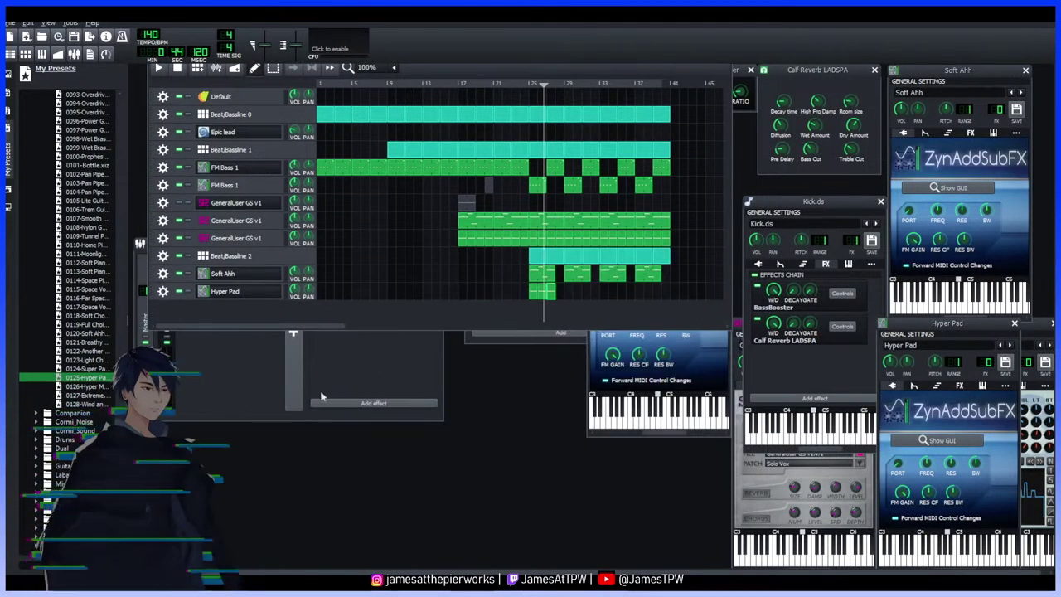
# Show the FX-Mixer, add a second effects channel and place the mixer below the song tracks
pyautogui.press('F9')
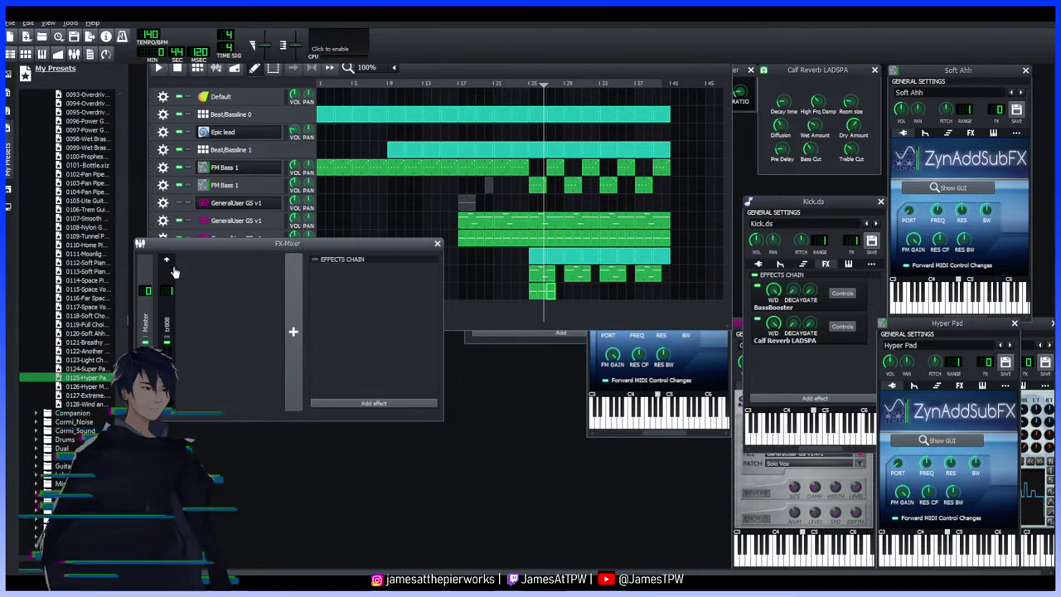
pyautogui.click(177, 313)
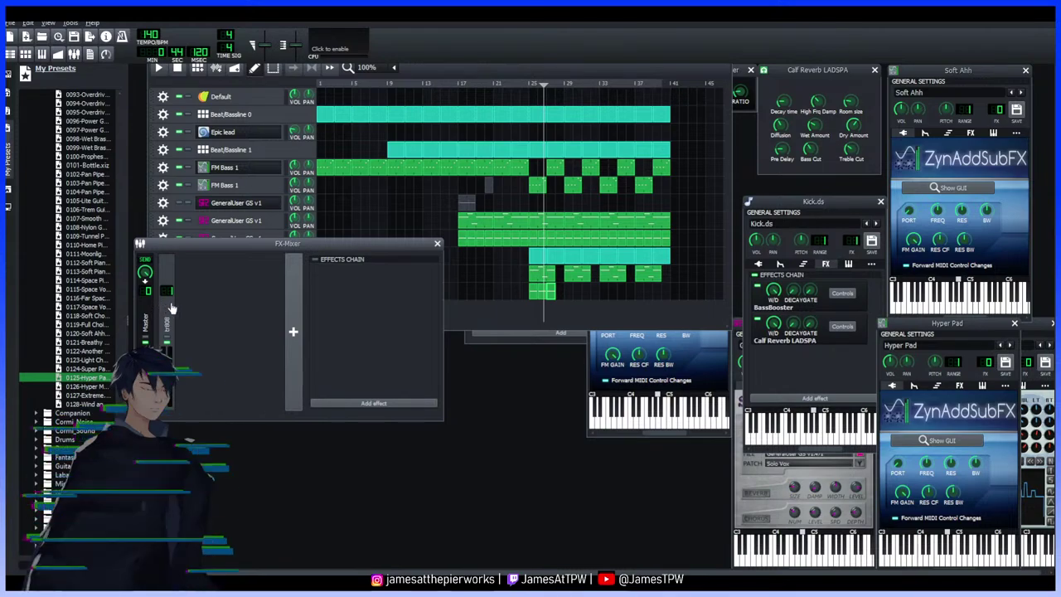
pyautogui.click(299, 309)
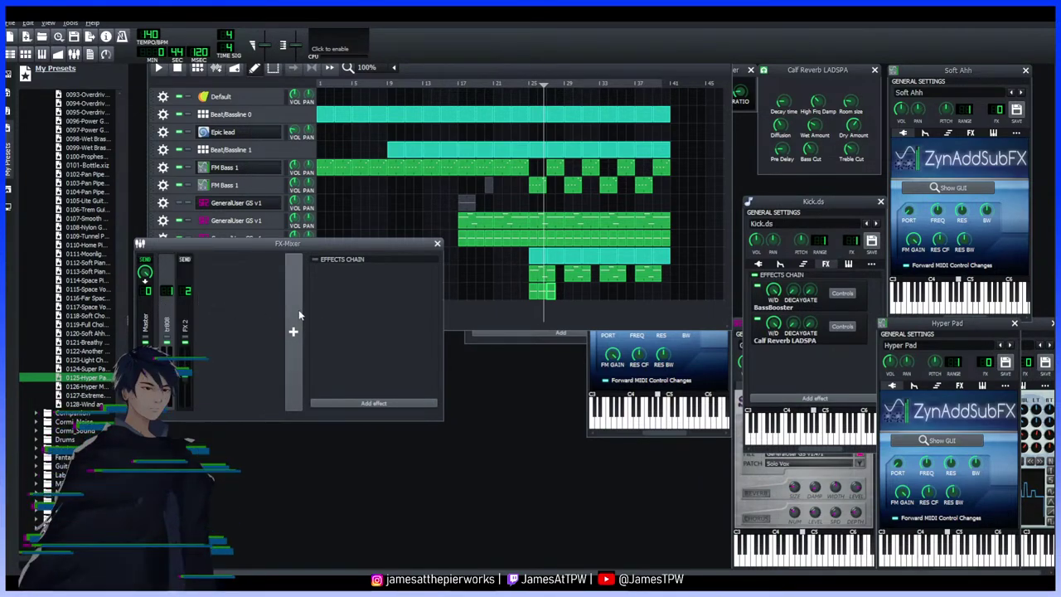
pyautogui.moveTo(241, 243); pyautogui.dragTo(363, 313)
pyautogui.click(236, 354)
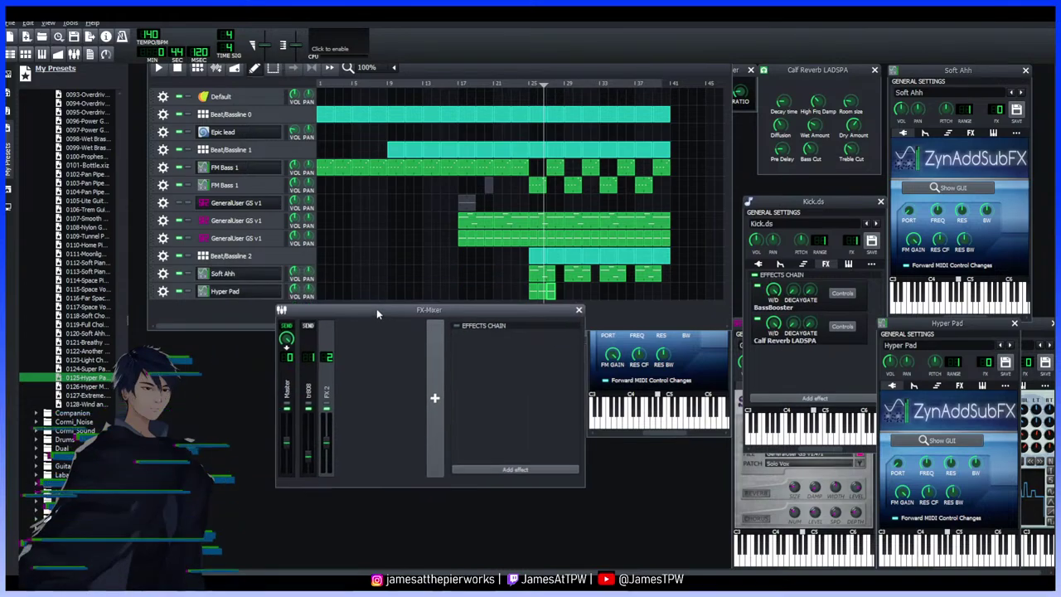
# Route the Hyper Pad instrument to FX channel 2 and play the song with that mixer channel selected
pyautogui.click(225, 292)
pyautogui.click(224, 291)
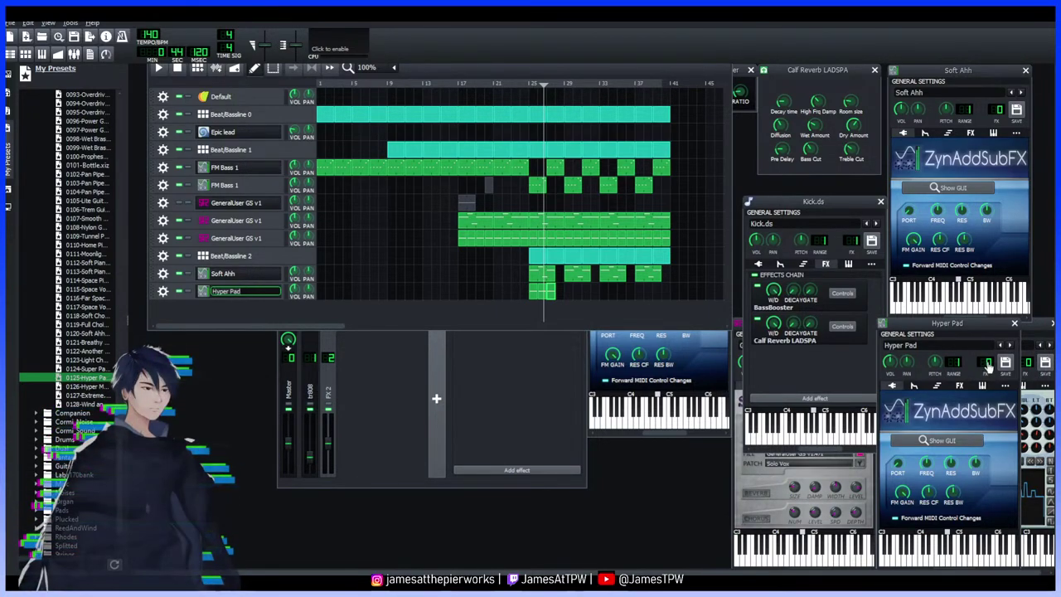
pyautogui.click(988, 367)
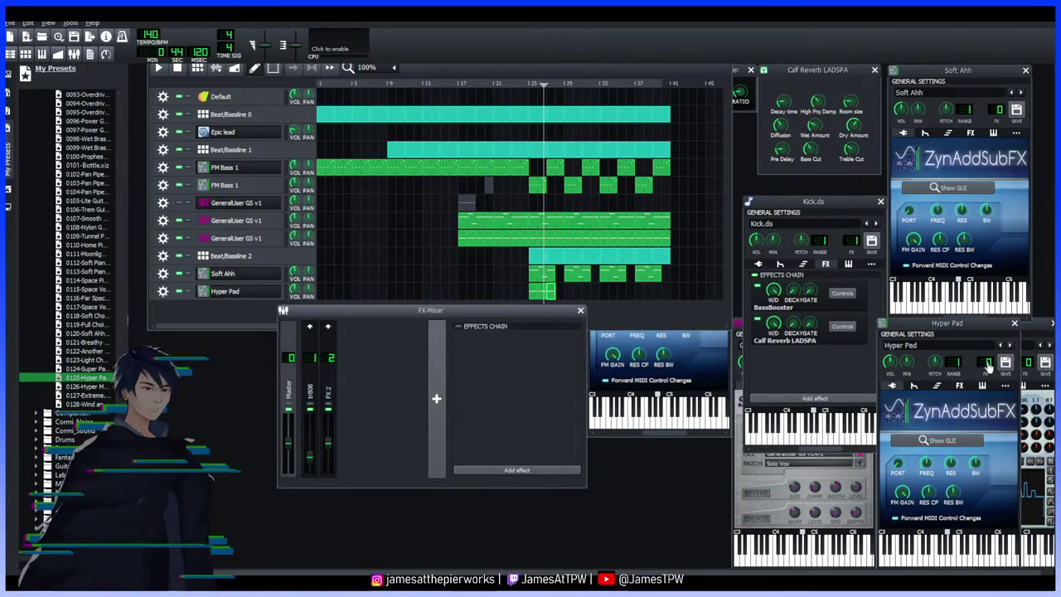
pyautogui.scroll(2, 987, 369)
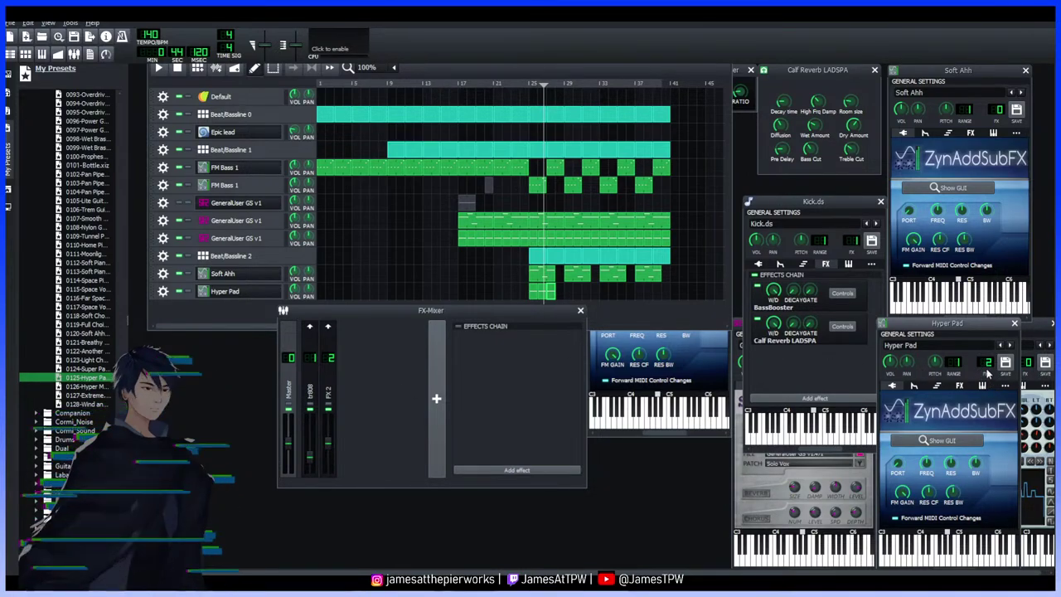
pyautogui.click(365, 405)
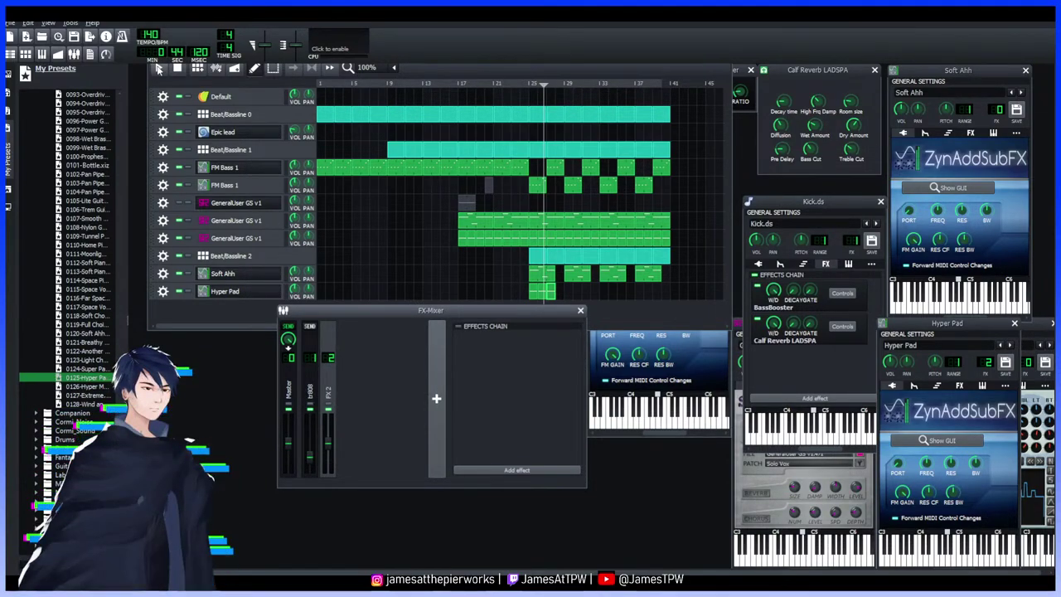
pyautogui.click(158, 68)
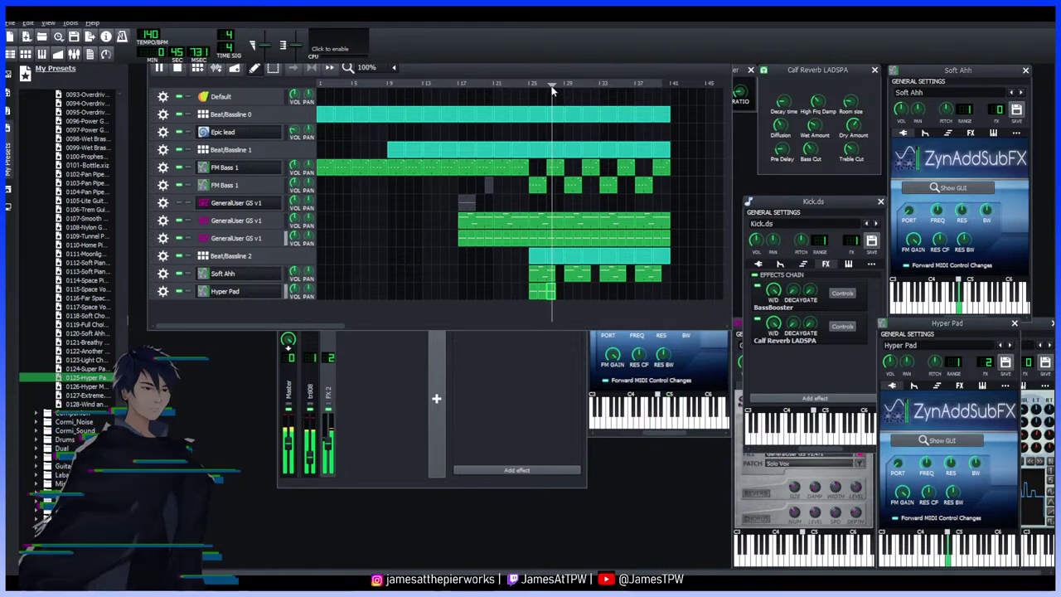
# Replay the song from about bar 14 while raising the FX 2 channel's volume fader, and pause the playback
pyautogui.click(513, 87)
pyautogui.moveTo(513, 87); pyautogui.dragTo(435, 87)
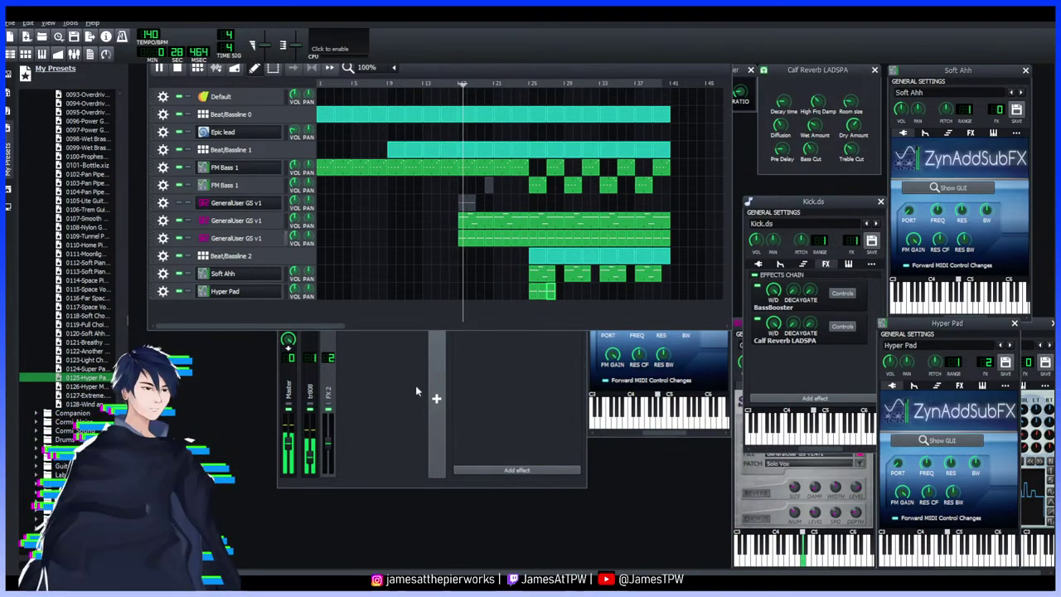
pyautogui.click(329, 452)
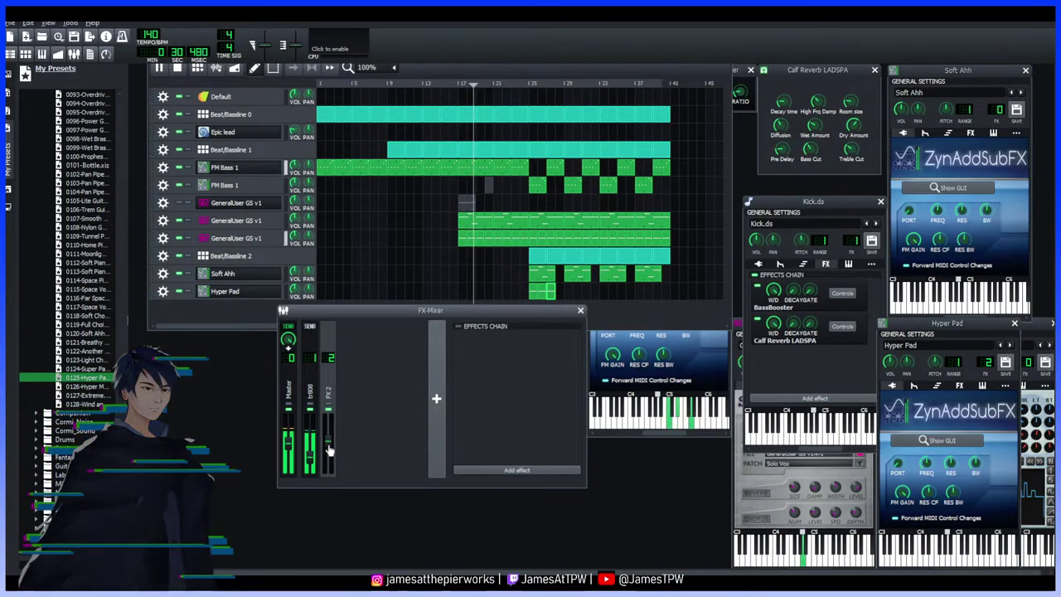
pyautogui.moveTo(329, 448); pyautogui.dragTo(330, 432)
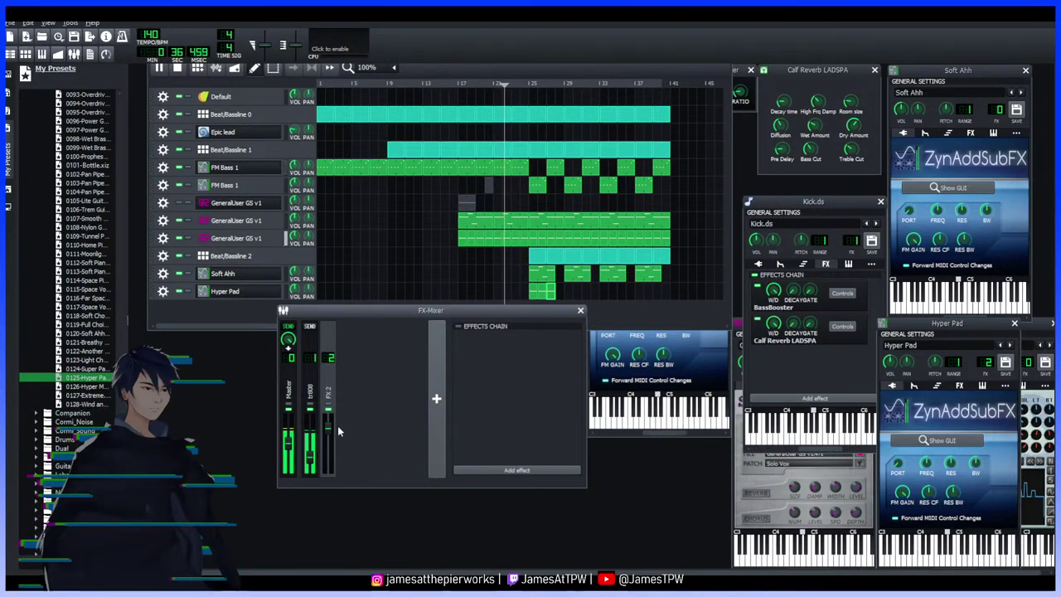
pyautogui.moveTo(331, 427)
pyautogui.mouseDown()
pyautogui.moveTo(334, 444)
pyautogui.moveTo(332, 422)
pyautogui.mouseUp()
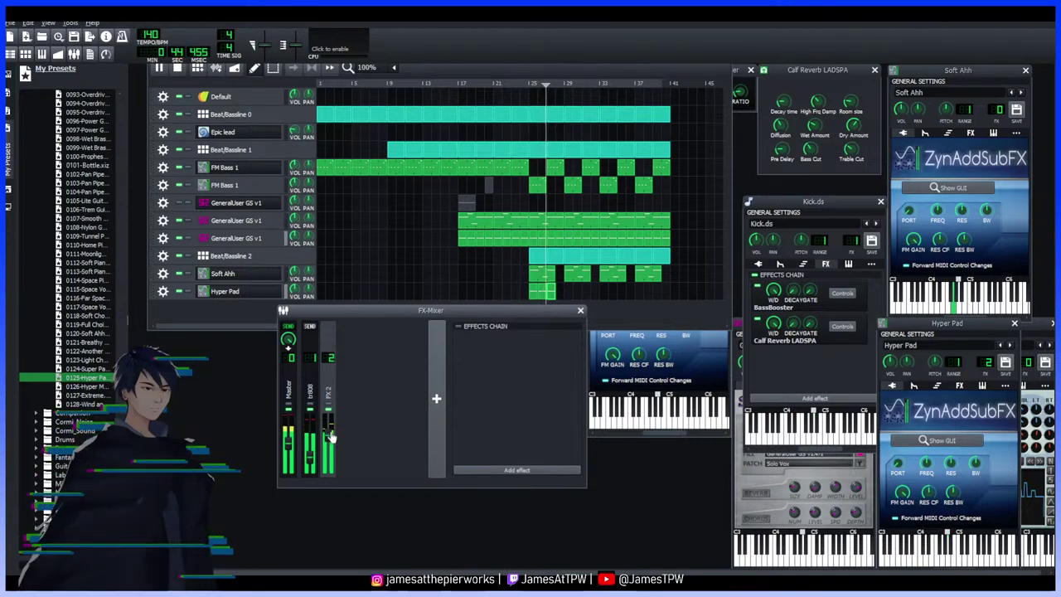
pyautogui.moveTo(339, 458); pyautogui.dragTo(343, 433)
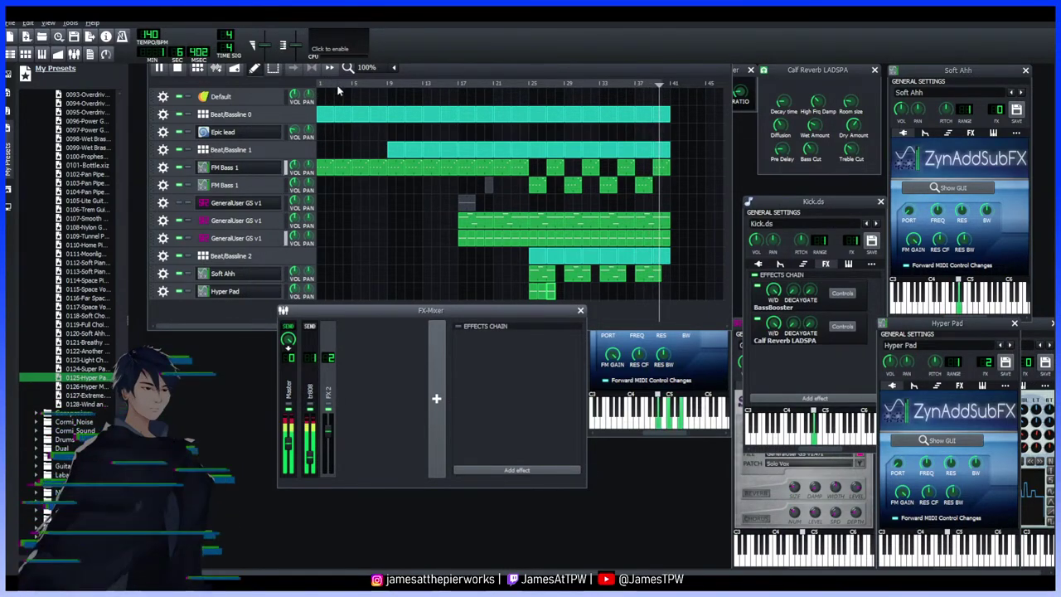
pyautogui.click(547, 126)
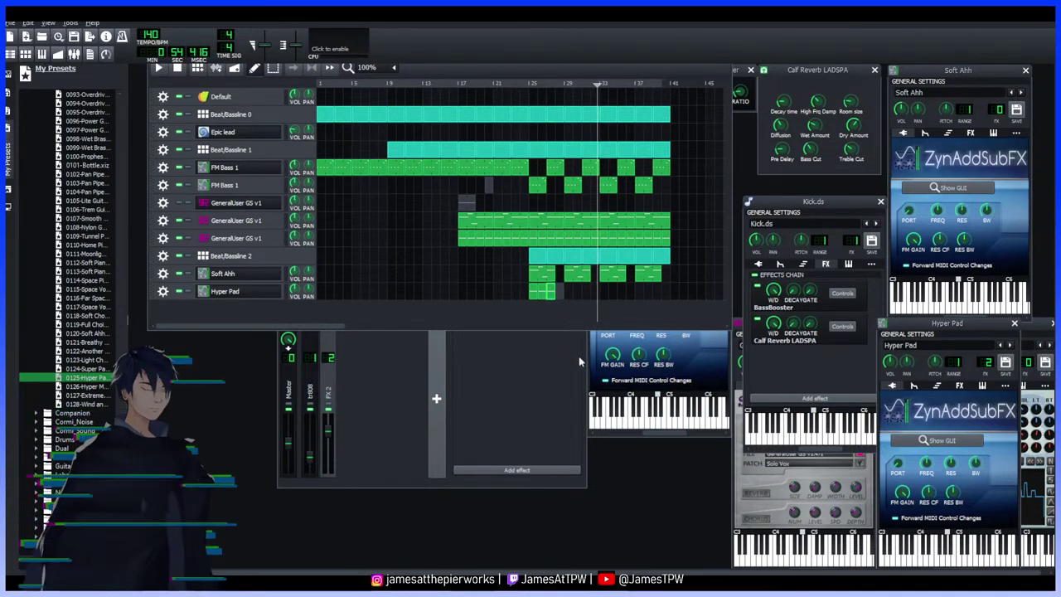
# Fill the Hyper Pad track with repeated patterns from bar 27 through the end of bar 40
pyautogui.click(566, 295)
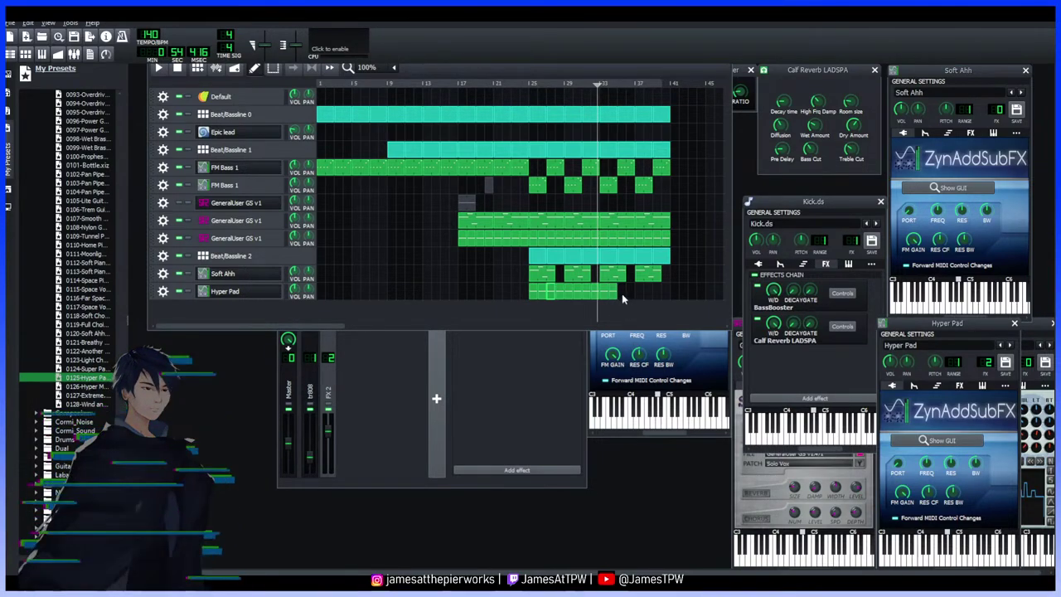
pyautogui.moveTo(619, 294); pyautogui.dragTo(640, 296)
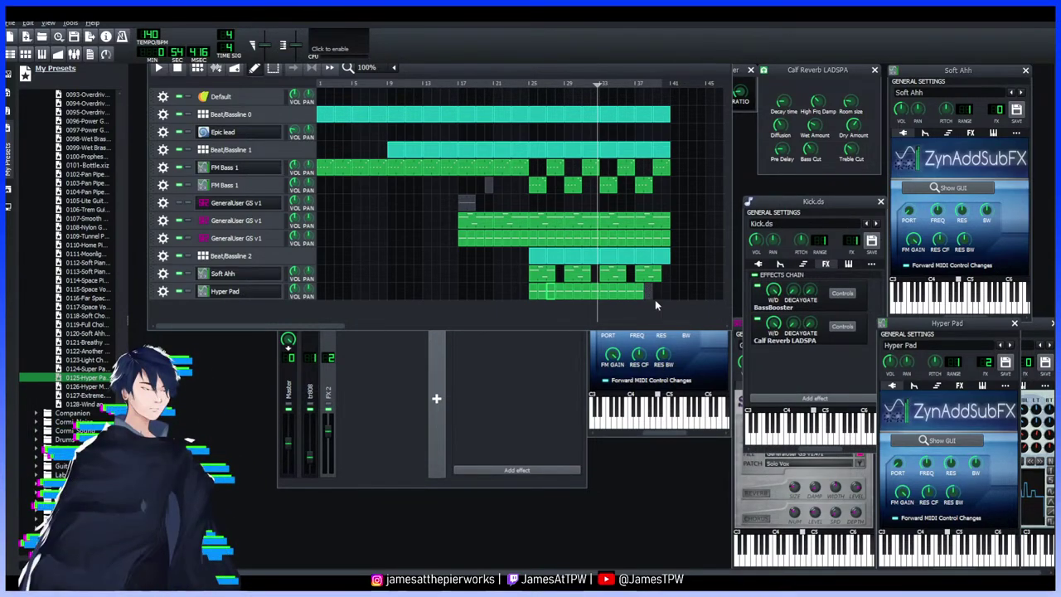
pyautogui.moveTo(656, 294); pyautogui.dragTo(664, 296)
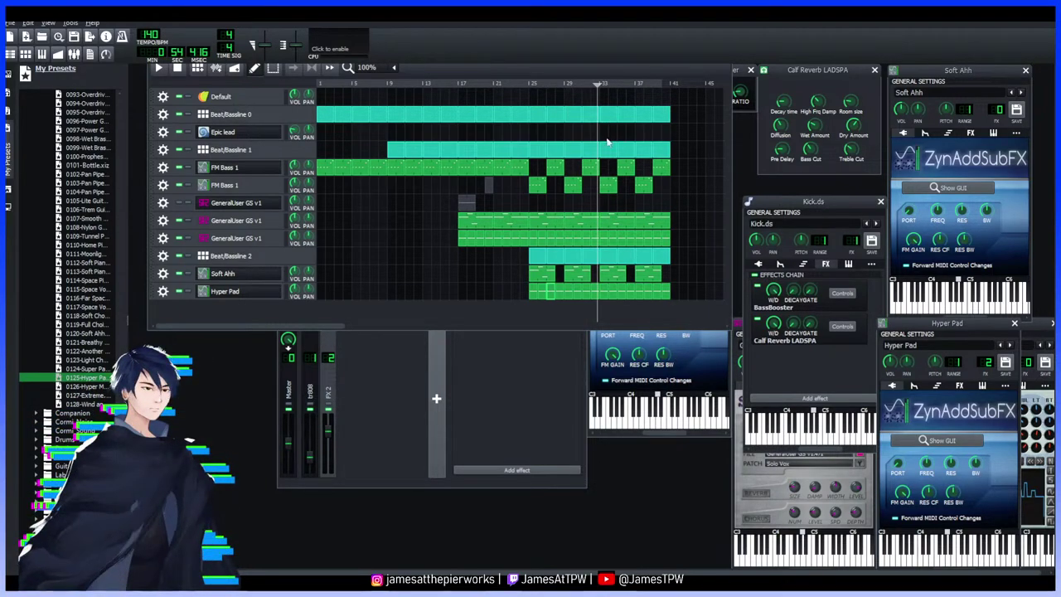
# Play the song from about bar 18 and lower the FX 2 channel's volume fader
pyautogui.moveTo(585, 85); pyautogui.dragTo(471, 86)
pyautogui.press('space')
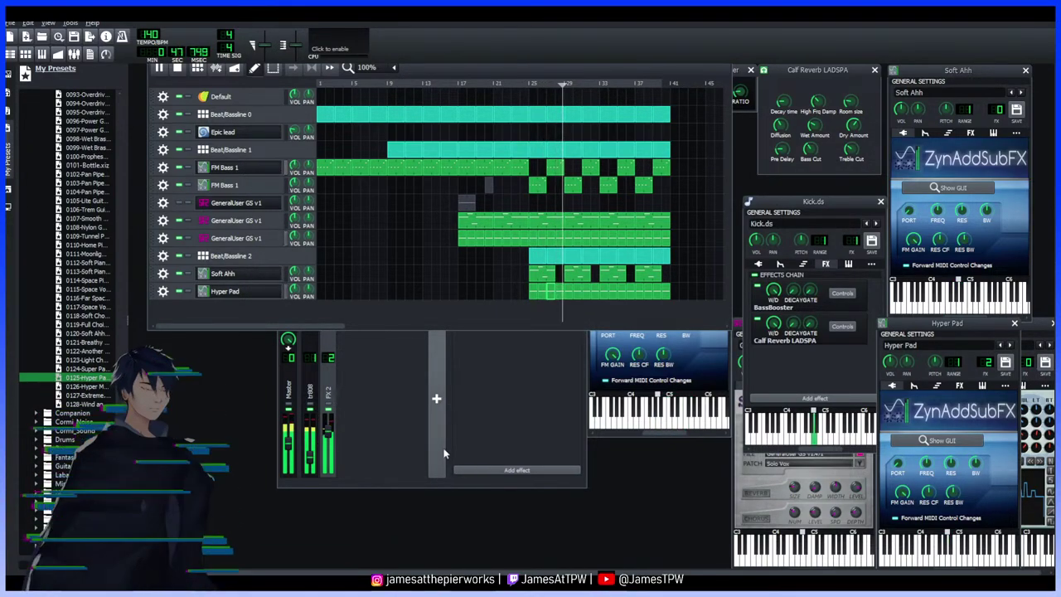
pyautogui.click(333, 443)
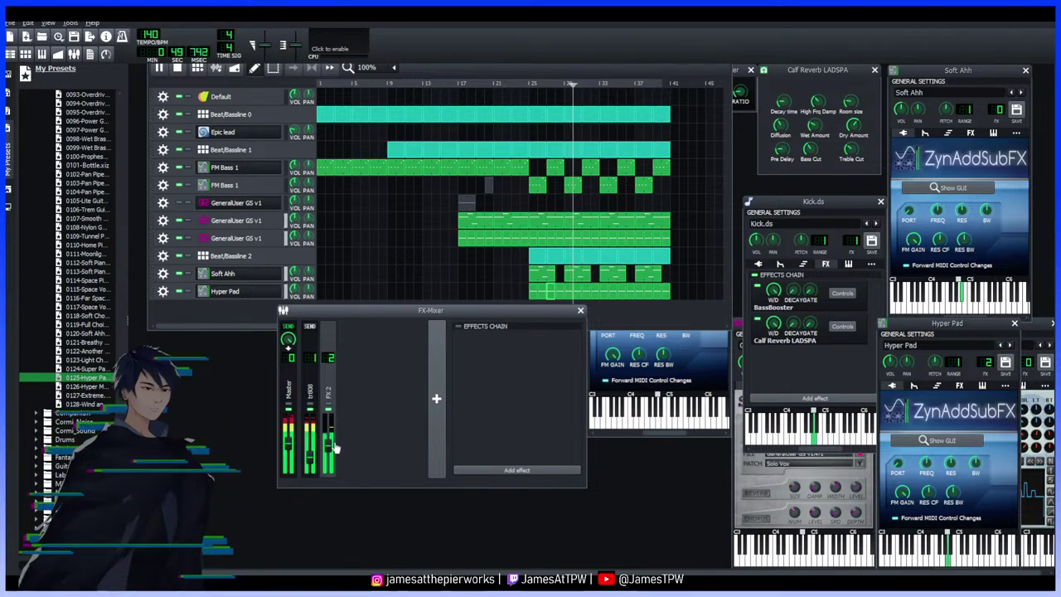
pyautogui.moveTo(333, 444); pyautogui.dragTo(337, 451)
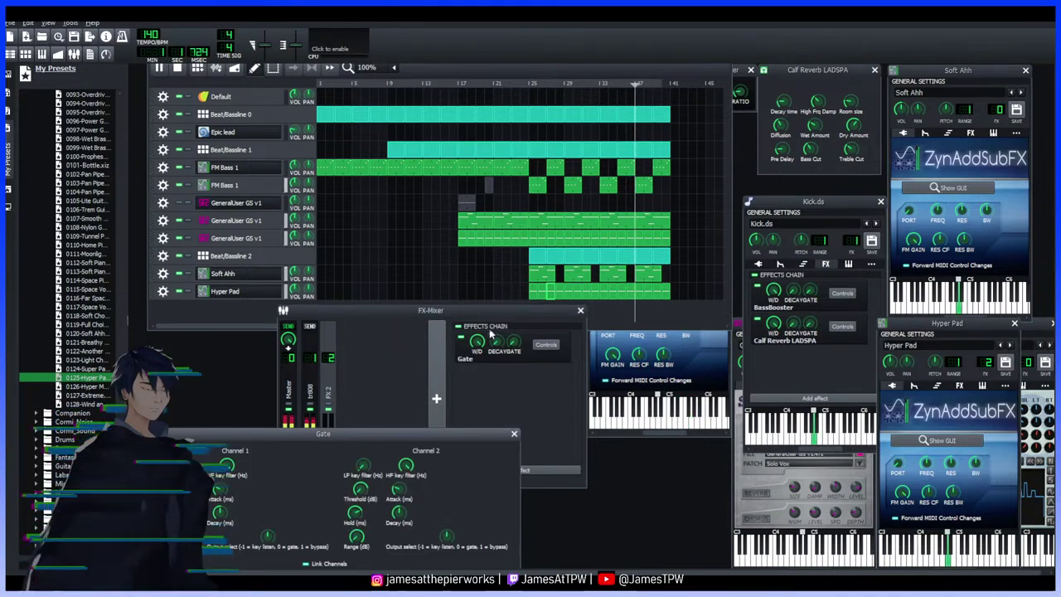
# Move the Gate controls clear of the mixer faders and listen to the song from bar 1 and around its last bars
pyautogui.moveTo(437, 431); pyautogui.dragTo(663, 397)
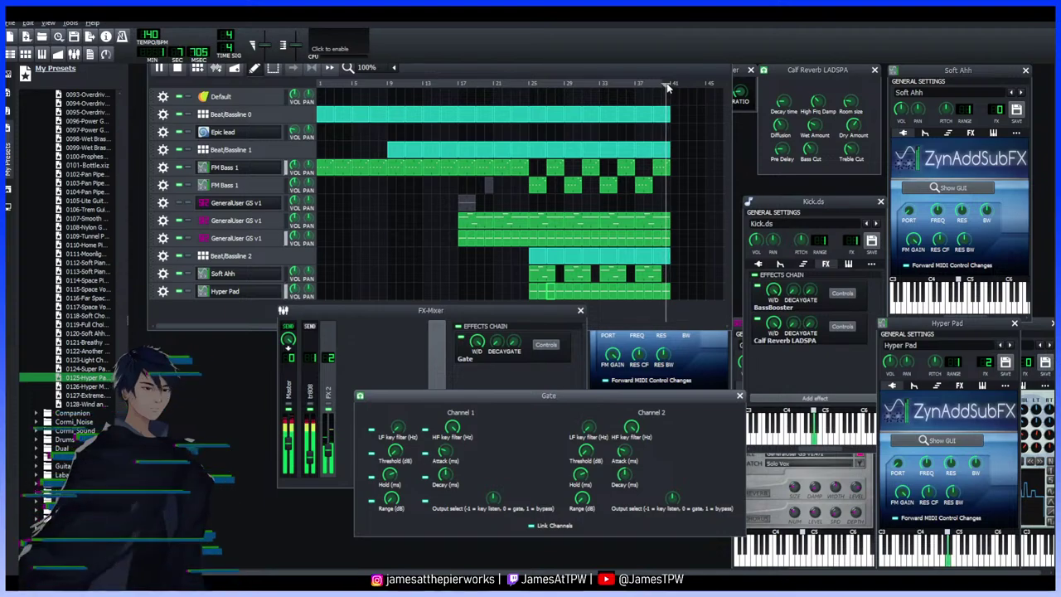
pyautogui.click(161, 66)
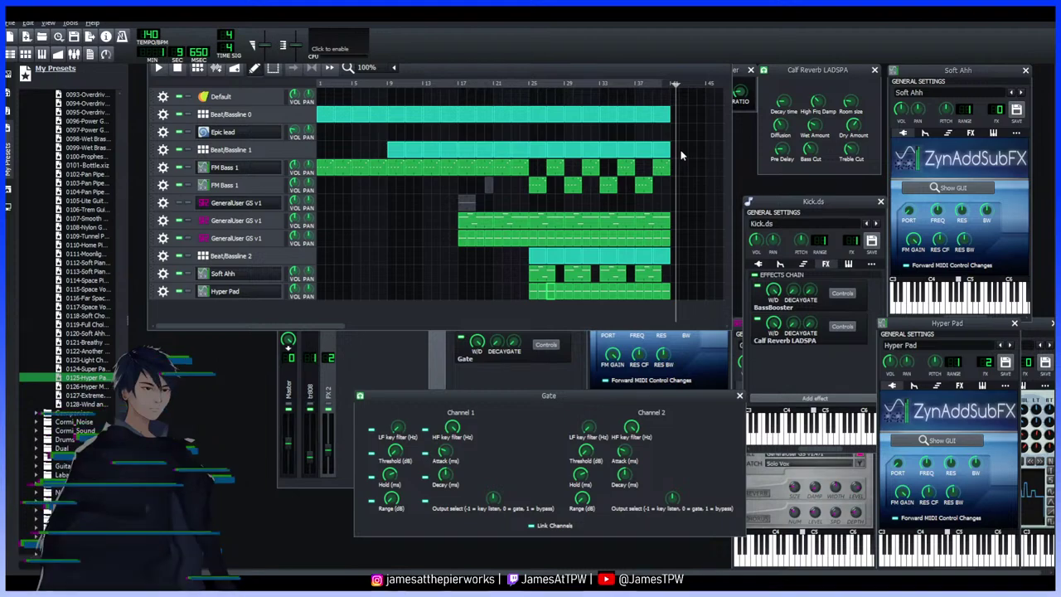
pyautogui.moveTo(676, 83); pyautogui.dragTo(315, 84)
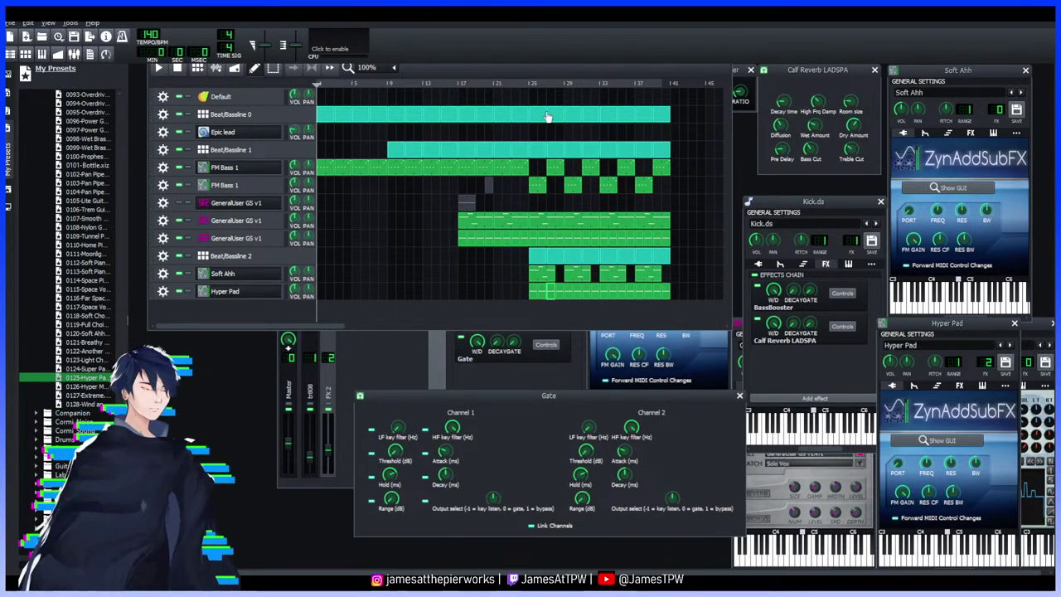
pyautogui.press('space')
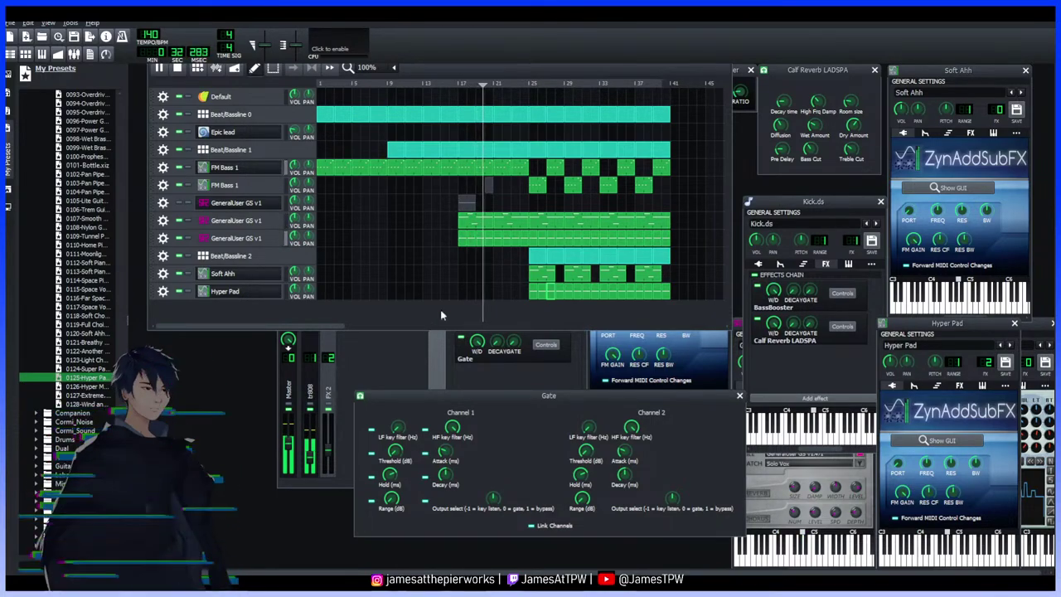
pyautogui.click(669, 84)
pyautogui.click(637, 87)
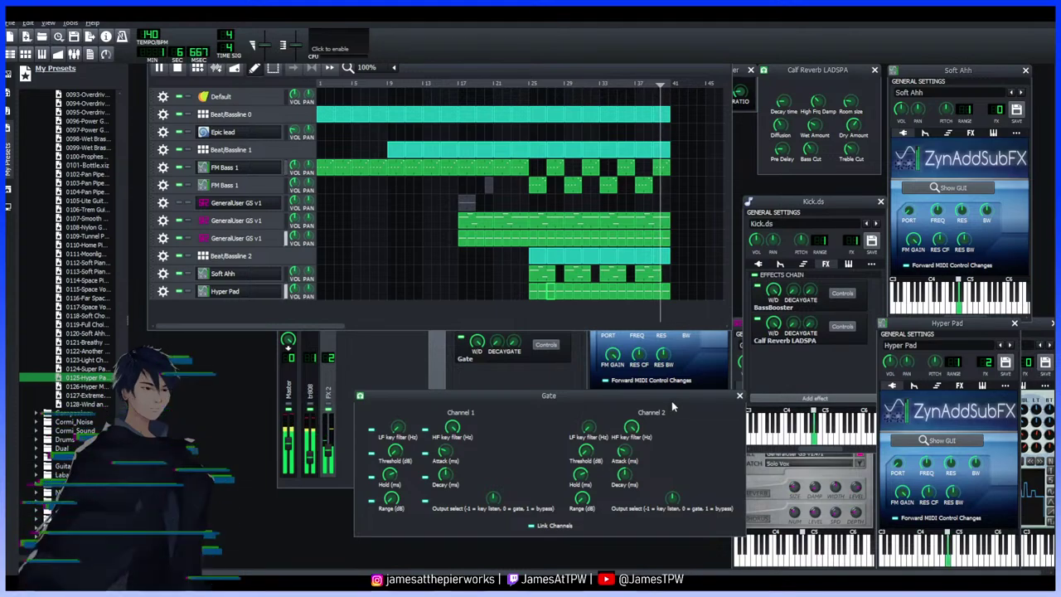
pyautogui.click(331, 83)
pyautogui.moveTo(331, 83); pyautogui.dragTo(324, 82)
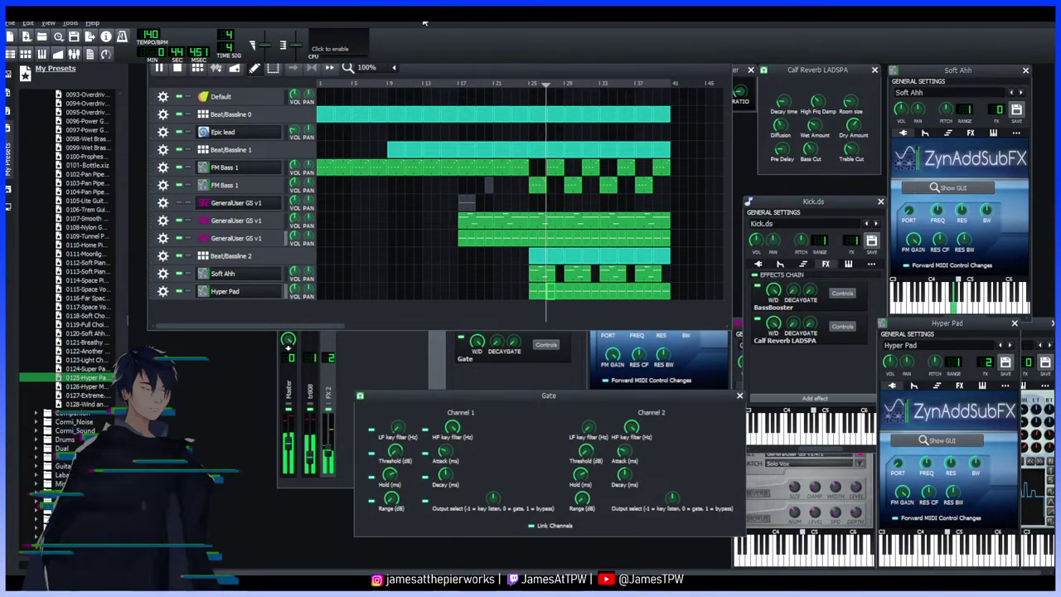
# Bring the FX-Mixer to the front and add a third effects channel
pyautogui.click(374, 341)
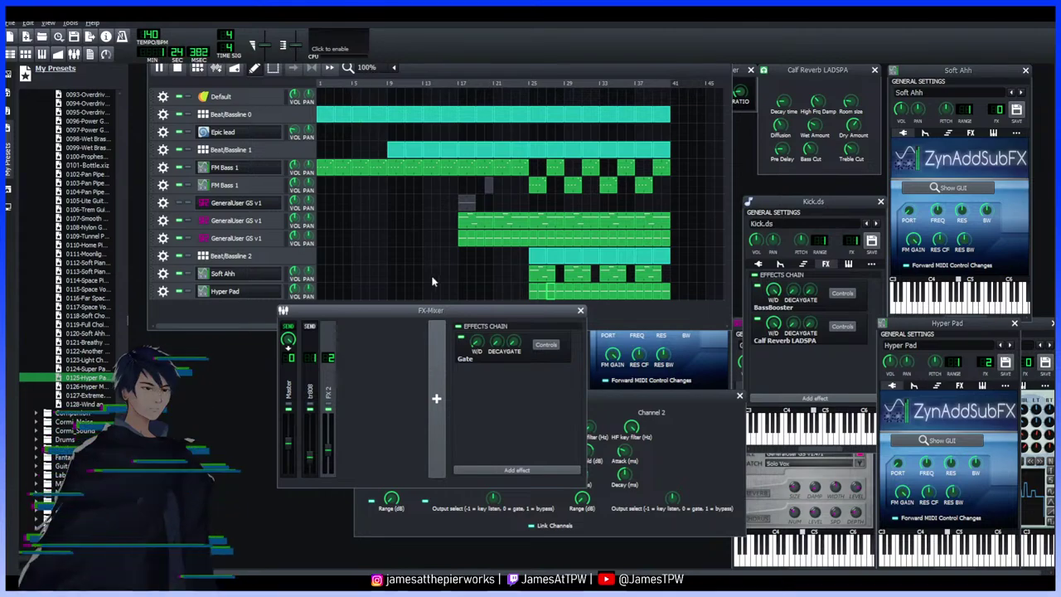
pyautogui.click(436, 399)
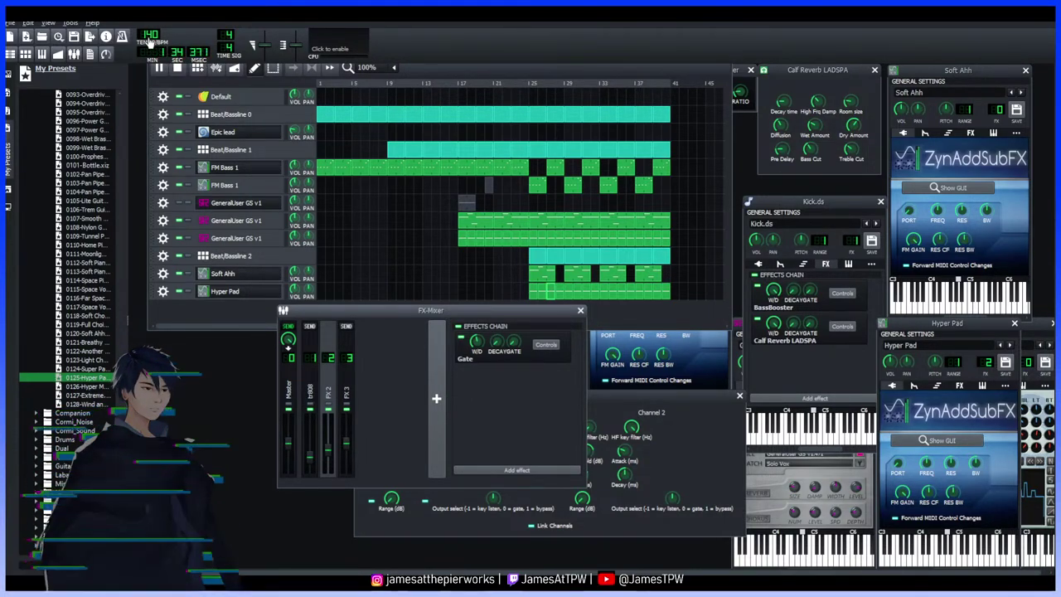
pyautogui.click(73, 54)
pyautogui.click(74, 54)
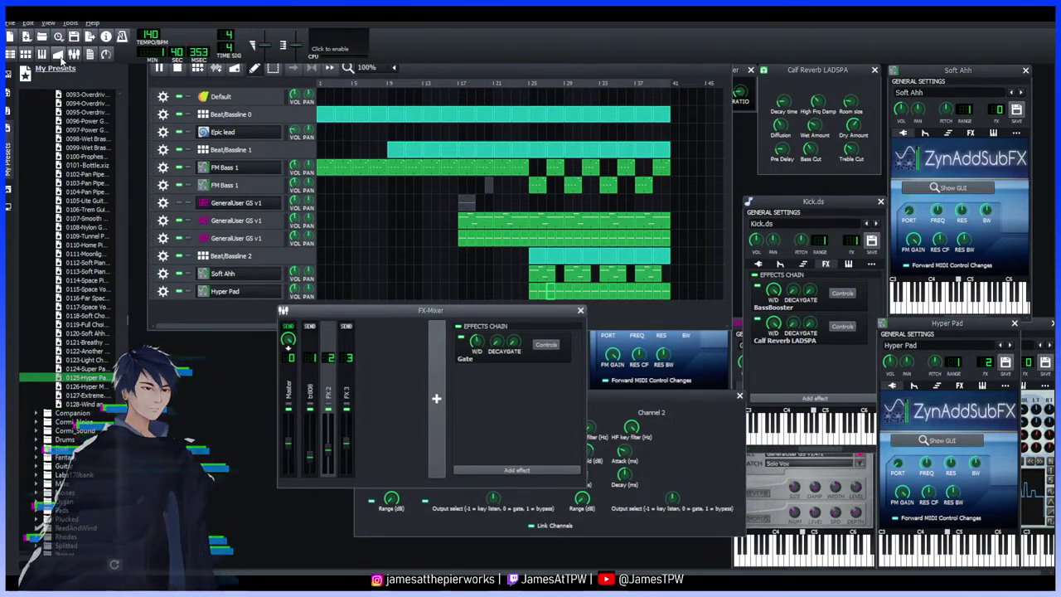
# Open the Automation Editor and arrange it with the FX-Mixer and the Gate controls below the song tracks
pyautogui.click(59, 55)
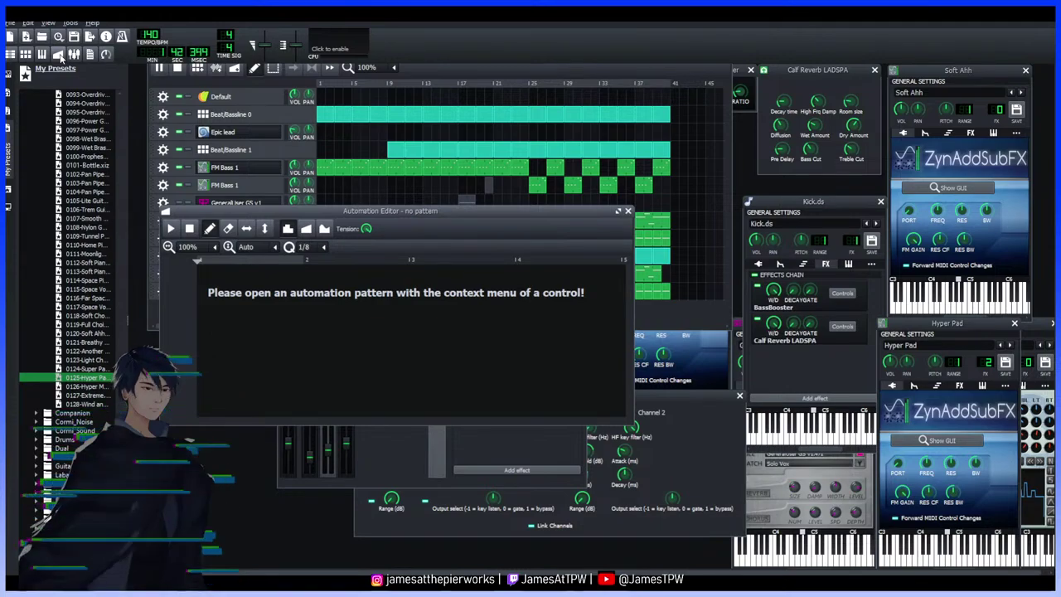
pyautogui.moveTo(454, 208); pyautogui.dragTo(678, 286)
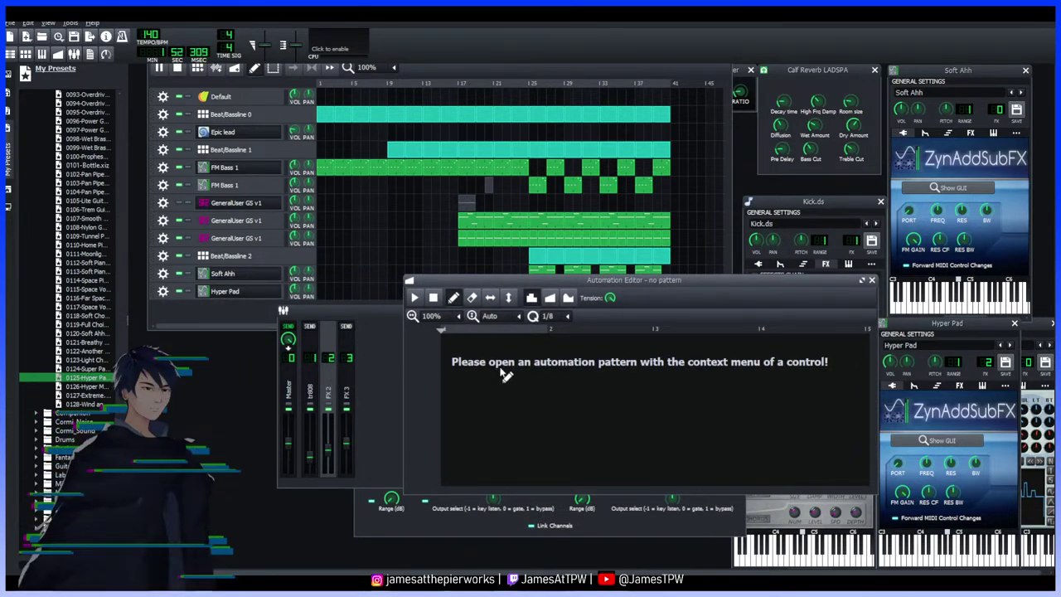
pyautogui.click(335, 379)
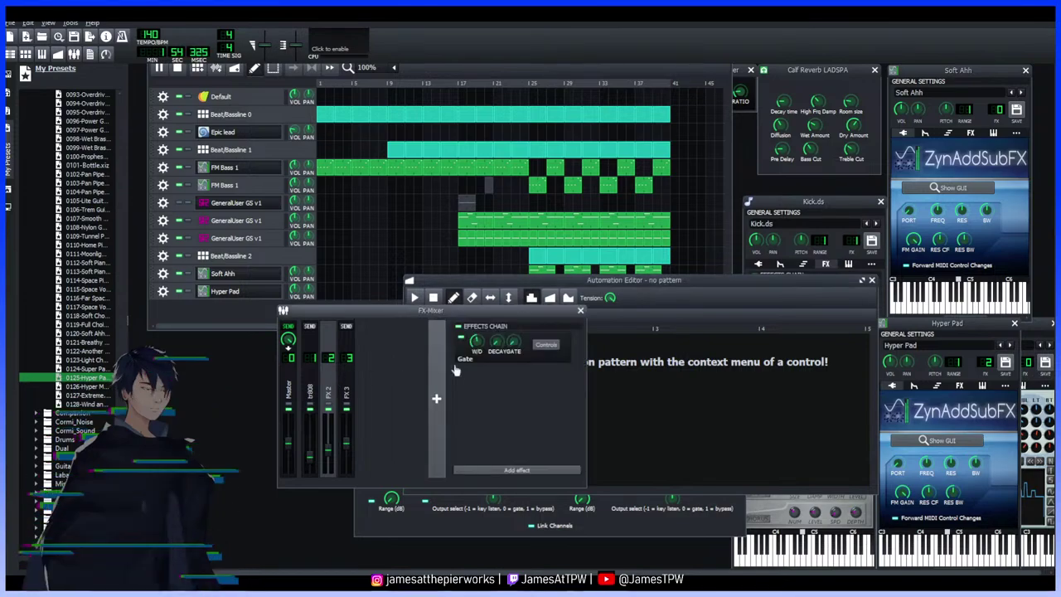
pyautogui.click(542, 347)
pyautogui.click(542, 346)
pyautogui.moveTo(550, 394); pyautogui.dragTo(613, 393)
pyautogui.moveTo(514, 310); pyautogui.dragTo(385, 350)
pyautogui.click(633, 320)
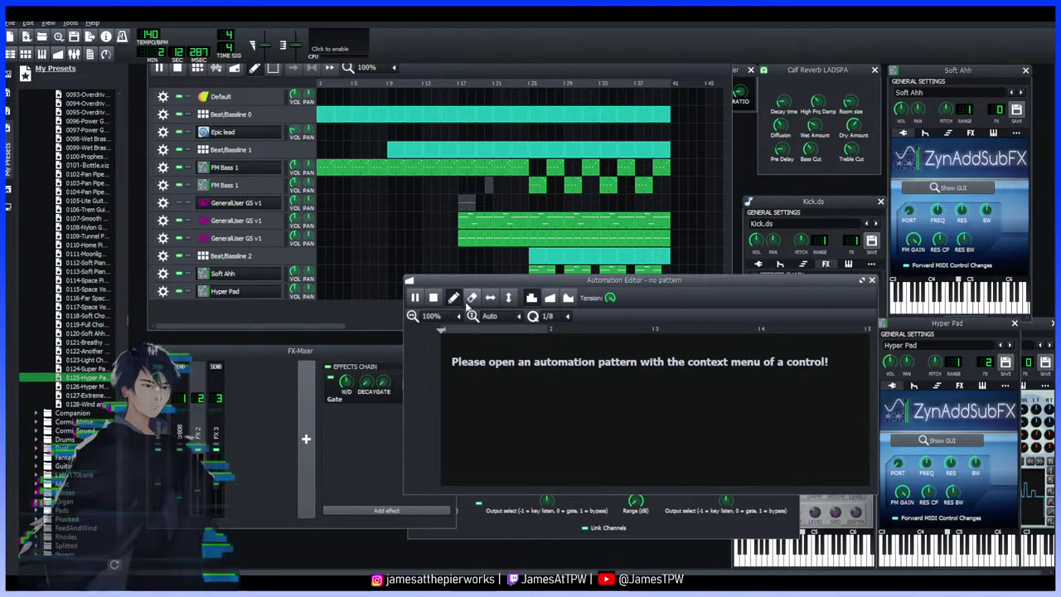
# Pause the playback and return the song position to bar 1
pyautogui.click(160, 73)
pyautogui.click(318, 84)
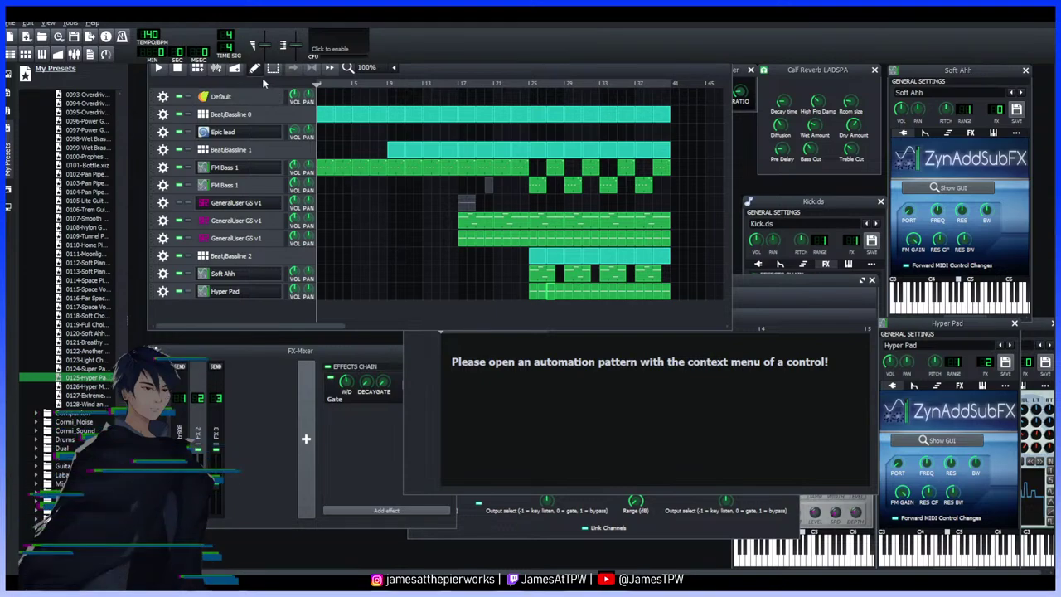
pyautogui.scroll(1, 352, 229)
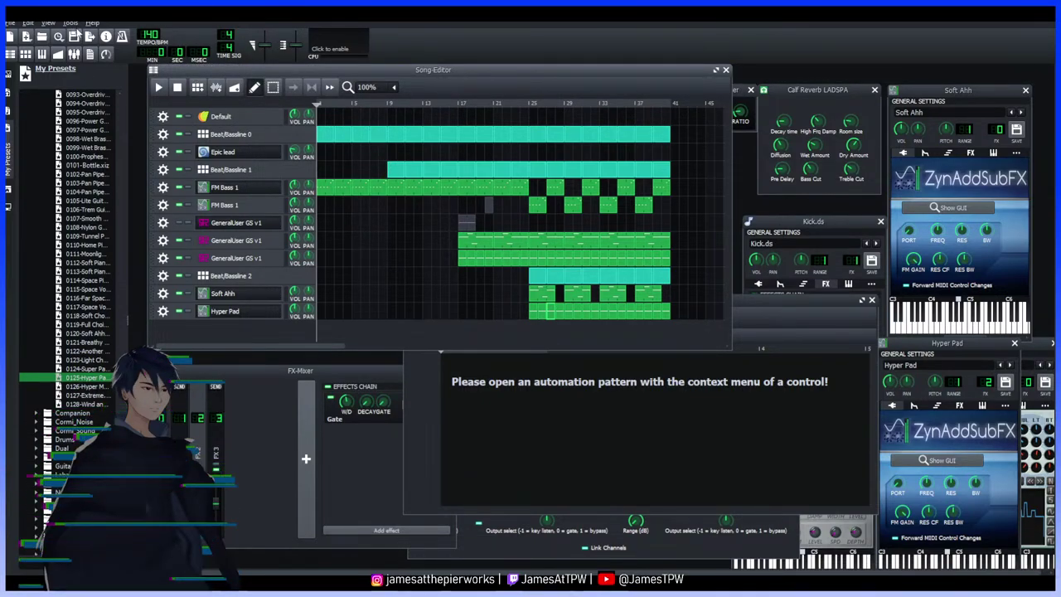
# Inspect the first FM Bass 1 pattern in the Piano-Roll, close it and bring the Automation Editor to the front
pyautogui.doubleClick(327, 193)
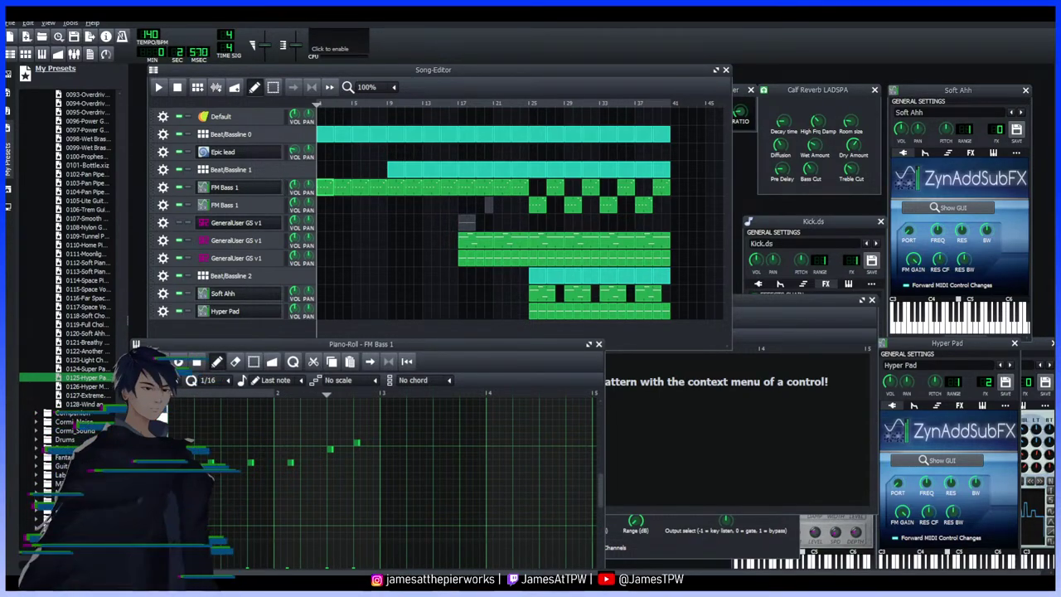
pyautogui.click(303, 395)
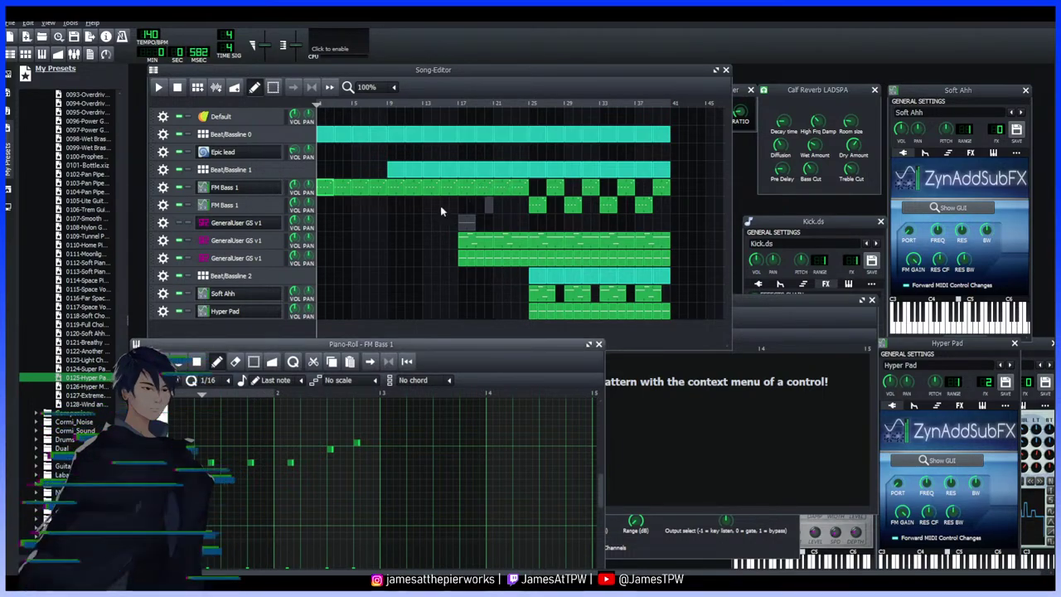
pyautogui.click(600, 344)
pyautogui.click(539, 382)
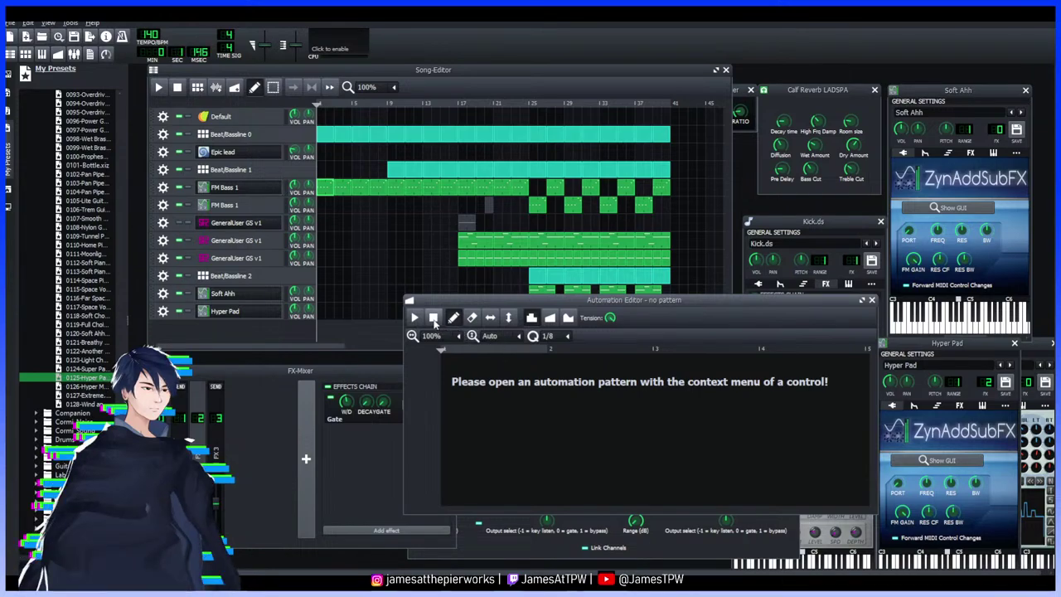
# With the song playing, add an automation track and open a new automation pattern at bar 1 in the Automation Editor
pyautogui.click(160, 87)
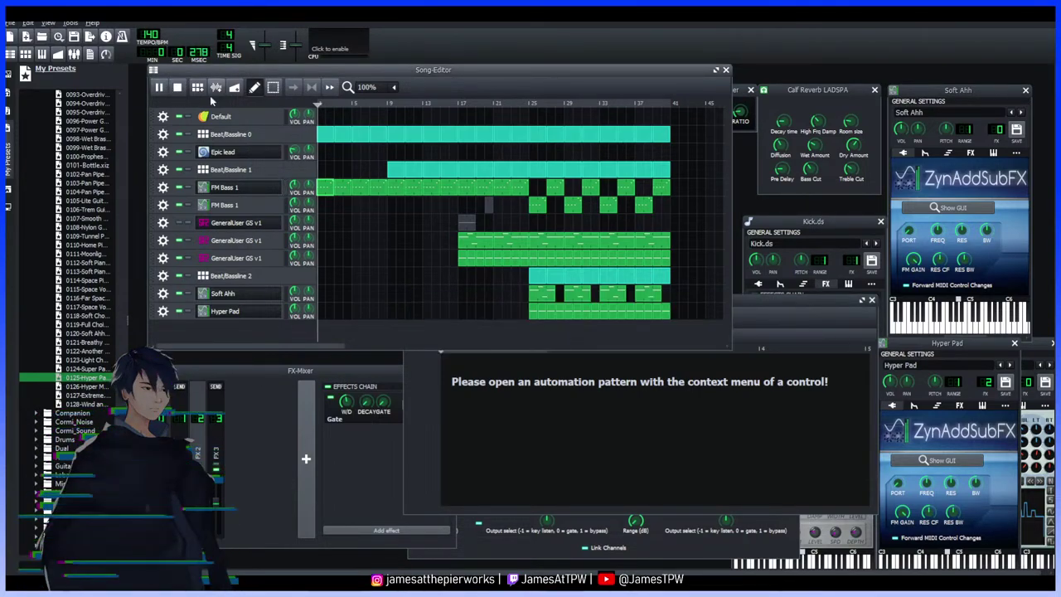
pyautogui.click(766, 344)
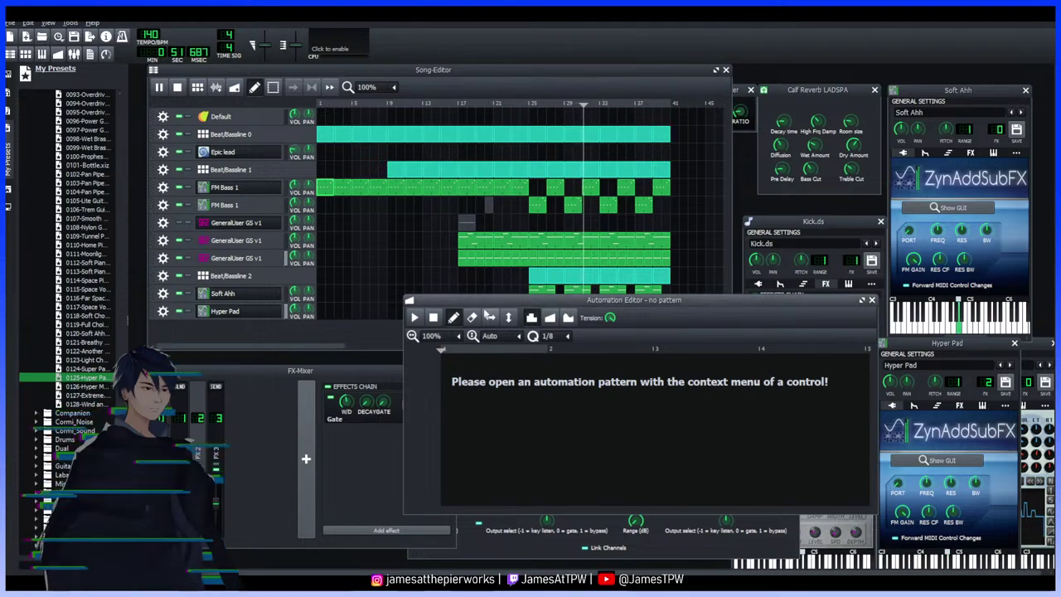
pyautogui.click(239, 330)
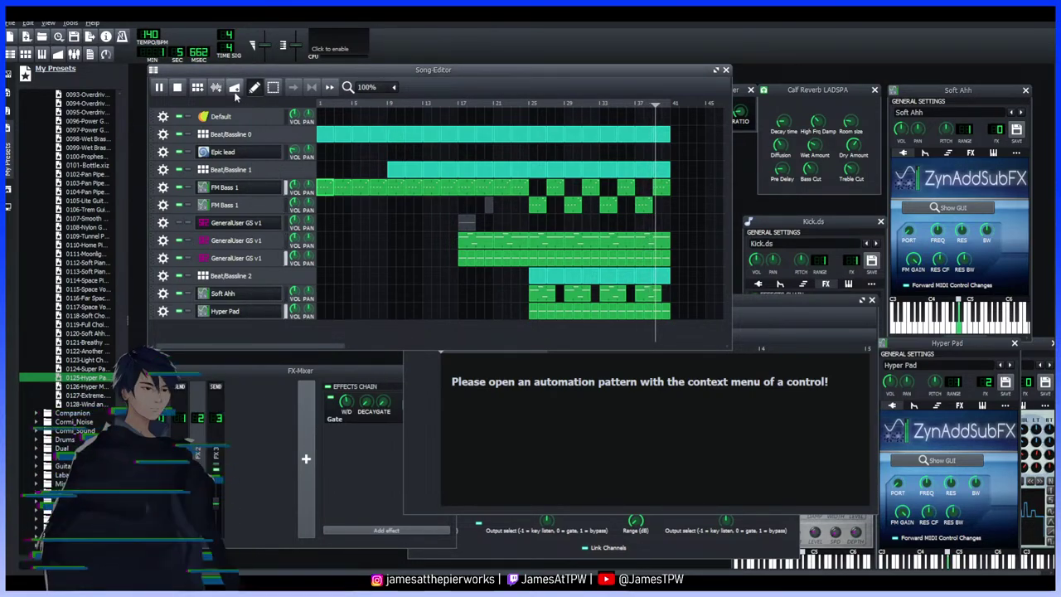
pyautogui.click(234, 87)
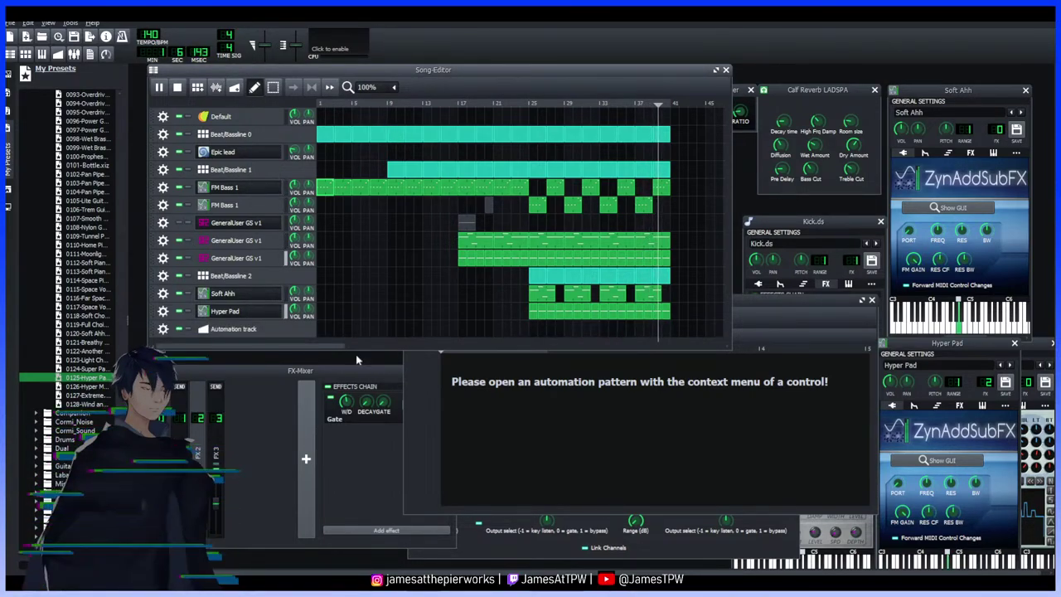
pyautogui.doubleClick(320, 329)
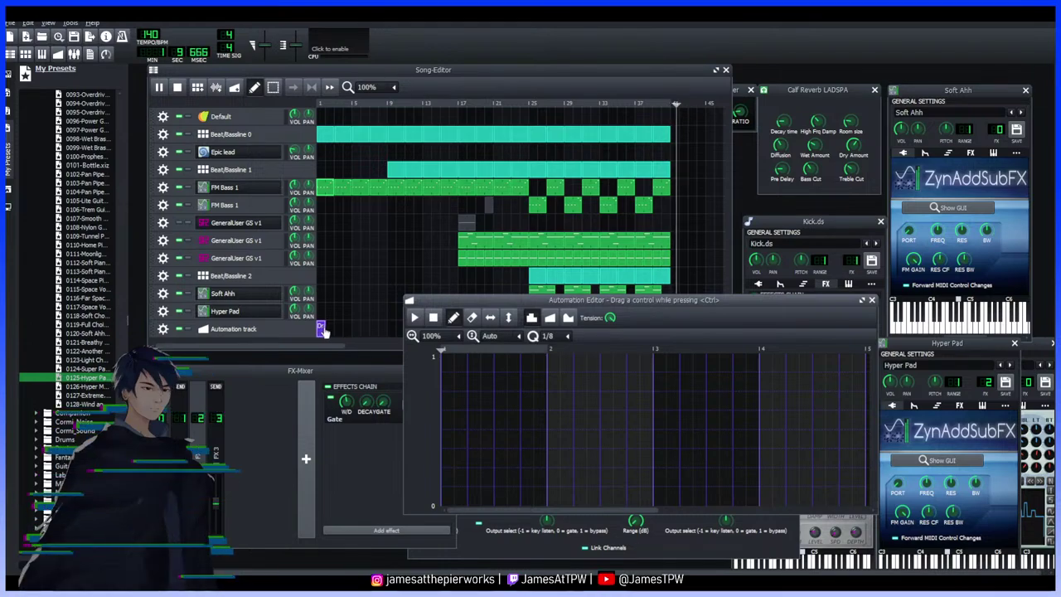
# Move the Automation Editor off the automation track and stretch its pattern from bar 1 to the song's end at bar 41
pyautogui.moveTo(580, 302); pyautogui.dragTo(731, 314)
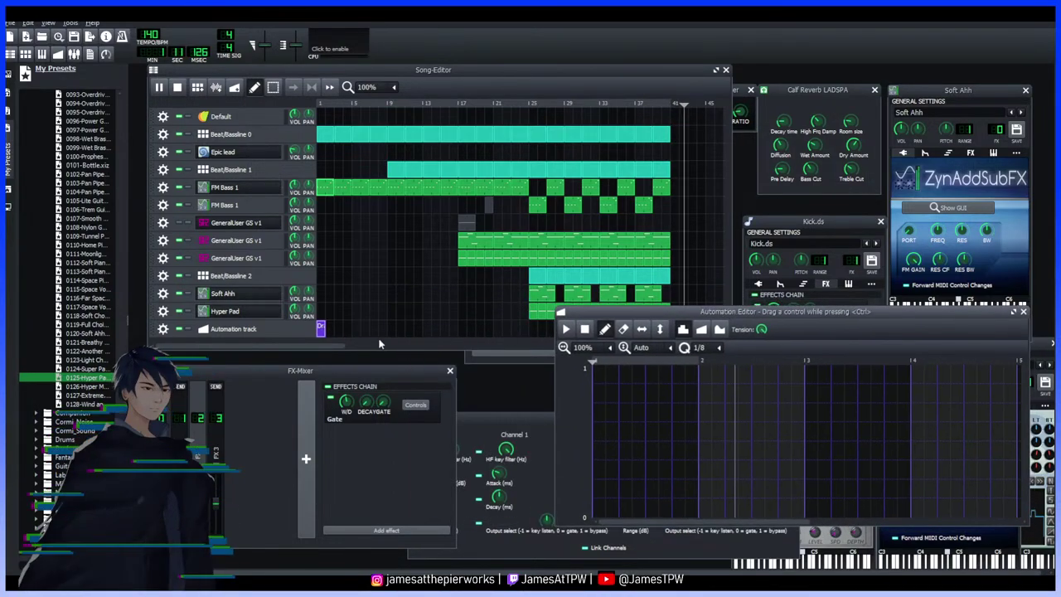
pyautogui.click(321, 328)
pyautogui.moveTo(321, 328); pyautogui.dragTo(665, 329)
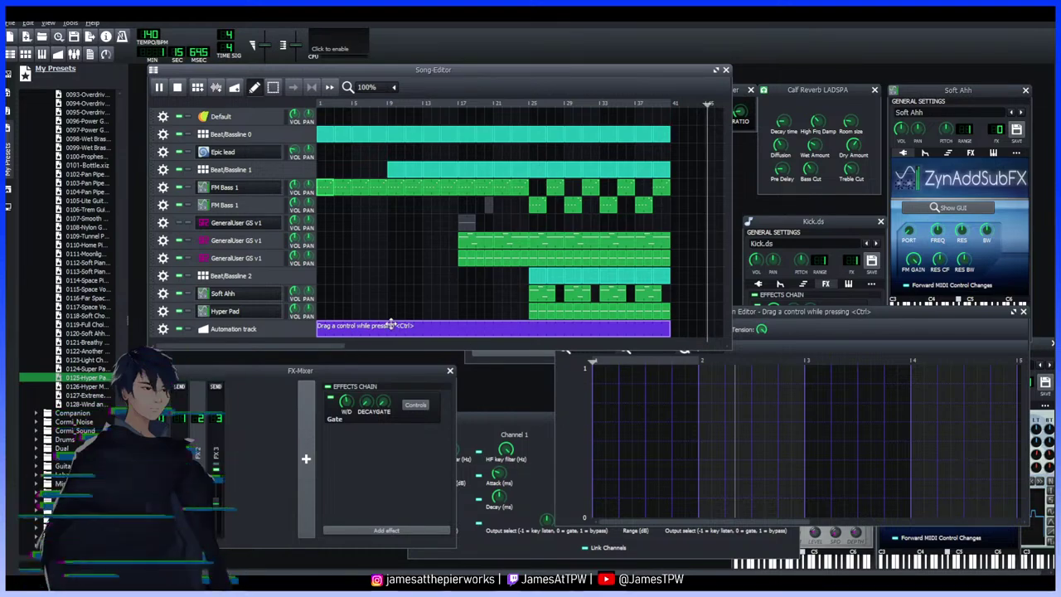
# Reposition the Automation Editor above the Gate controls, keeping the FX-Mixer and the first half of the song tracks uncovered
pyautogui.click(751, 329)
pyautogui.moveTo(761, 315); pyautogui.dragTo(595, 237)
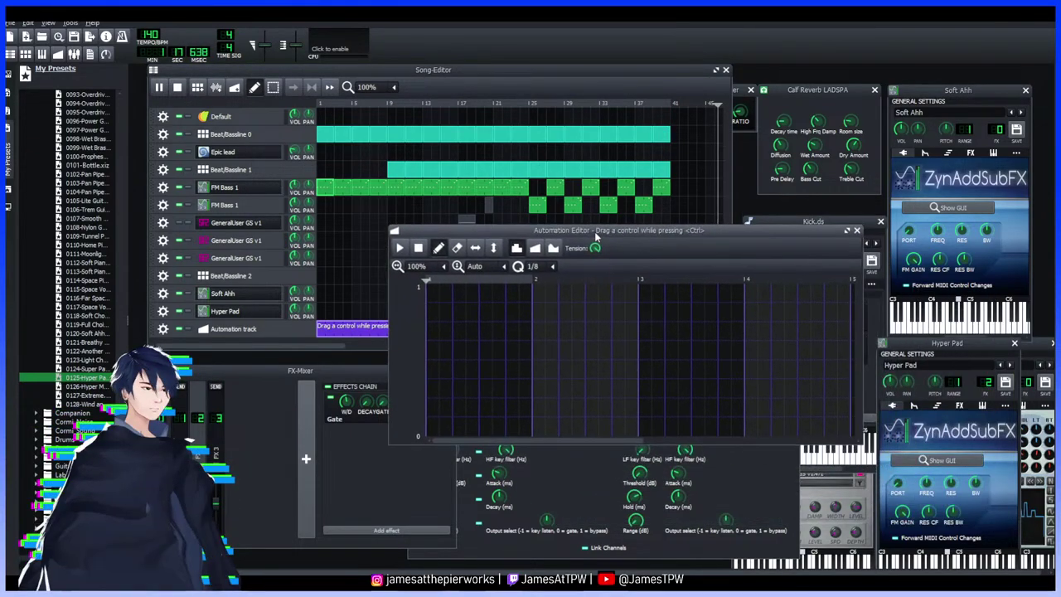
pyautogui.moveTo(730, 315)
pyautogui.mouseDown()
pyautogui.moveTo(616, 348)
pyautogui.moveTo(514, 344)
pyautogui.mouseUp()
pyautogui.rightClick(507, 337)
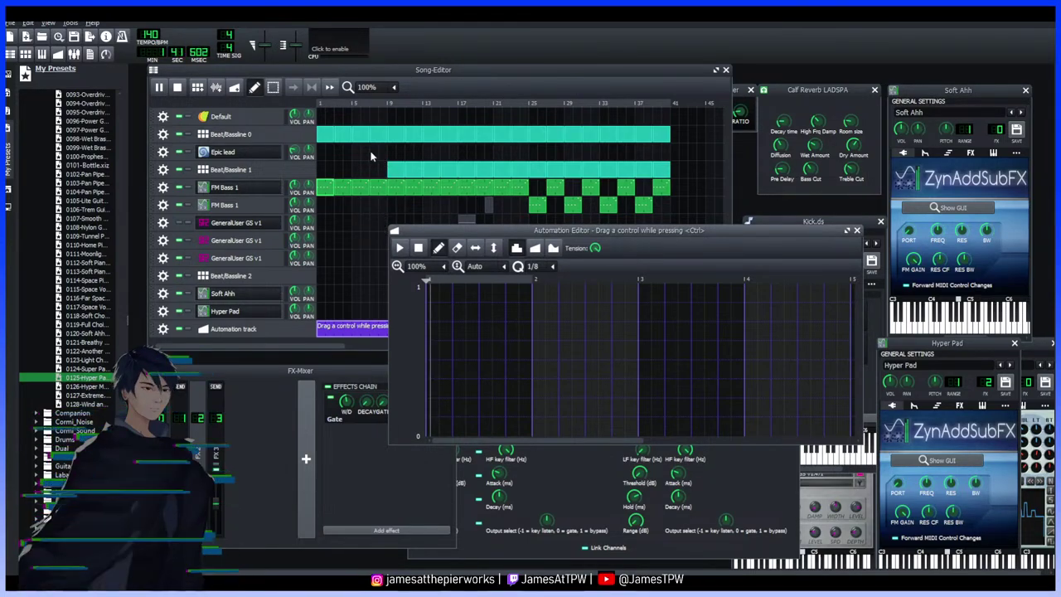
pyautogui.moveTo(669, 234); pyautogui.dragTo(612, 177)
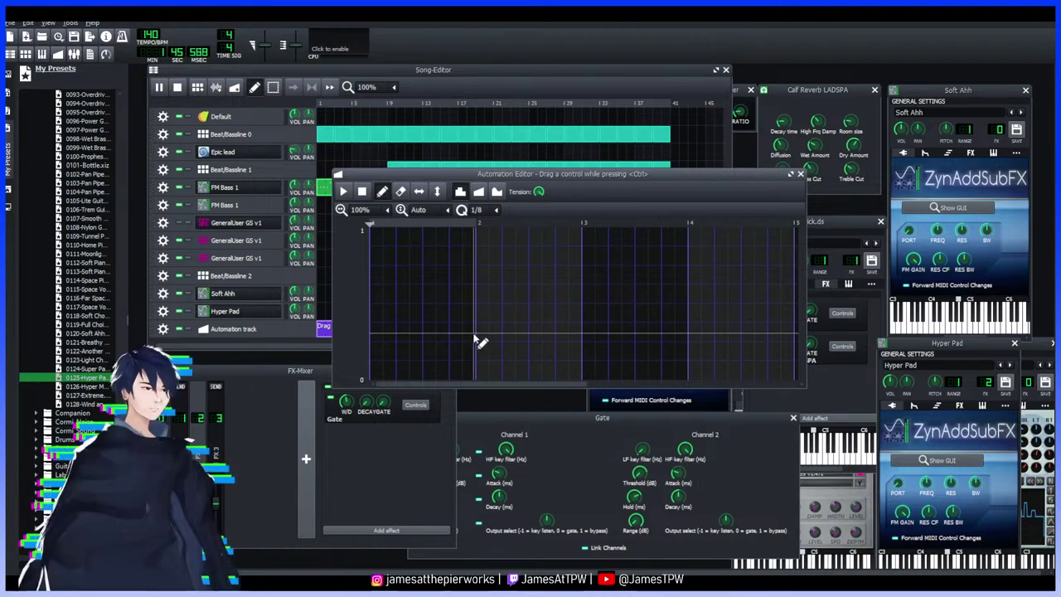
pyautogui.moveTo(551, 176); pyautogui.dragTo(711, 127)
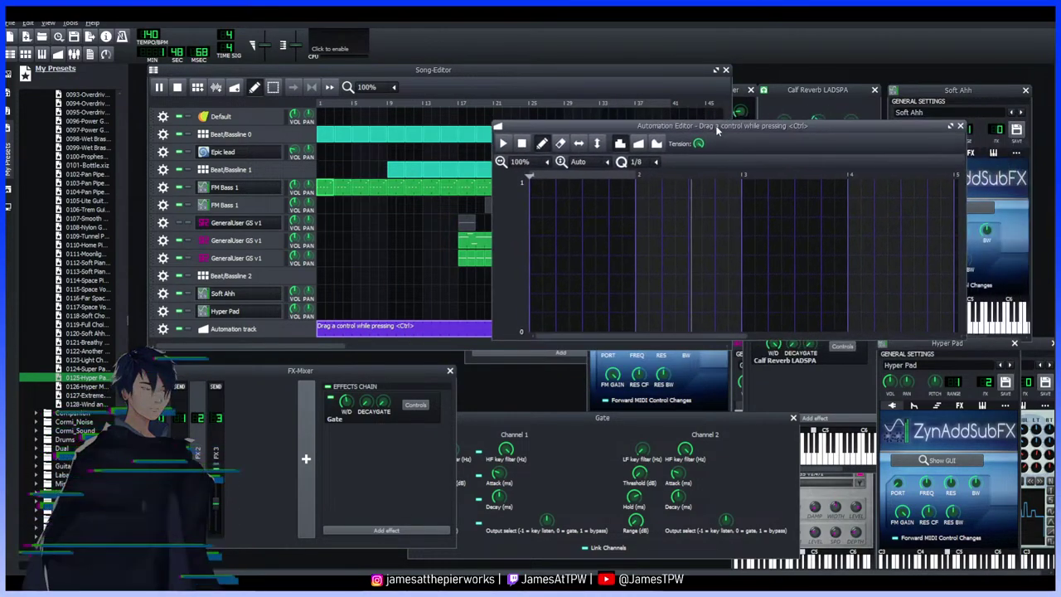
# Draw a cubic Hermite automation curve rising from about 0.2 in bar 1 to about 0.67 at bar 4, then falling to about 0.2 before bar 5
pyautogui.click(542, 300)
pyautogui.click(636, 267)
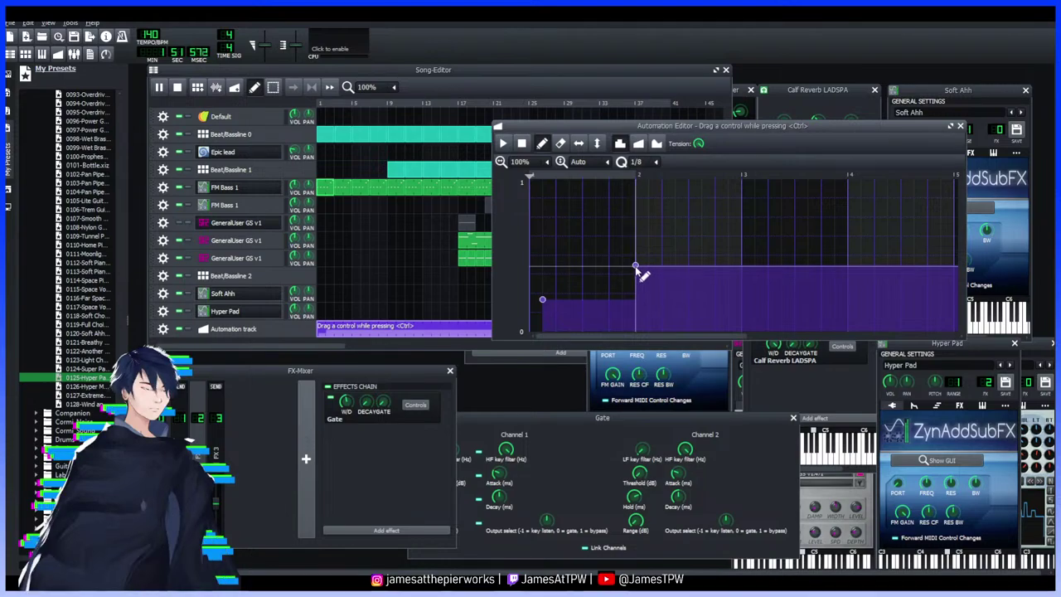
pyautogui.rightClick(635, 270)
pyautogui.click(656, 143)
pyautogui.moveTo(613, 273); pyautogui.dragTo(847, 231)
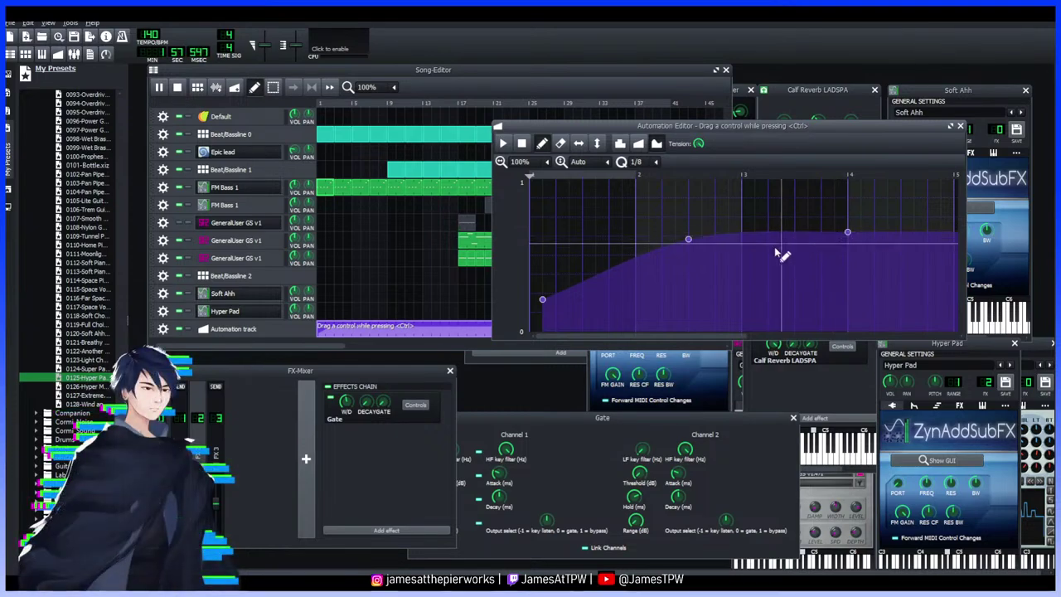
pyautogui.moveTo(916, 292); pyautogui.dragTo(940, 297)
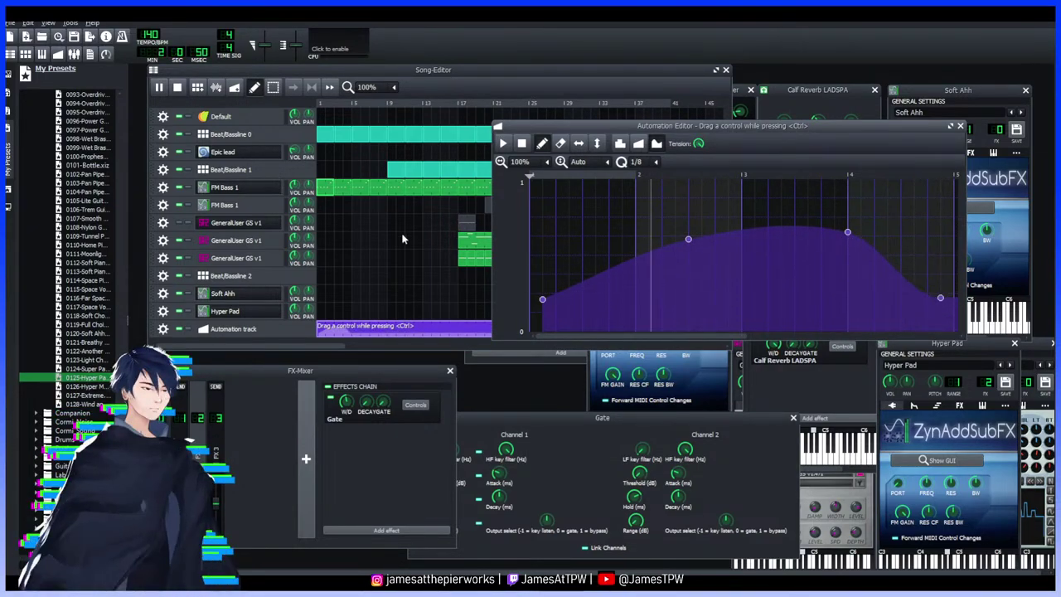
# Close the Automation Editor, move the automation pattern to start at bar 25 and jump the playback to about bar 20
pyautogui.click(961, 127)
pyautogui.moveTo(389, 328); pyautogui.dragTo(596, 327)
pyautogui.click(490, 105)
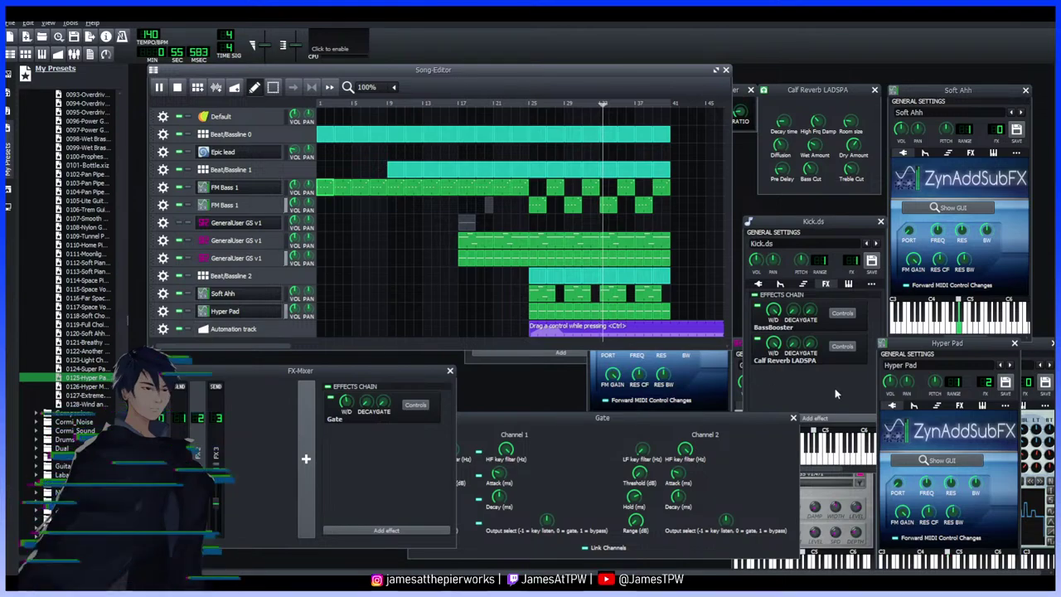
# Close the Gate controls and the Hyper Pad instrument window to clear the workspace
pyautogui.click(638, 365)
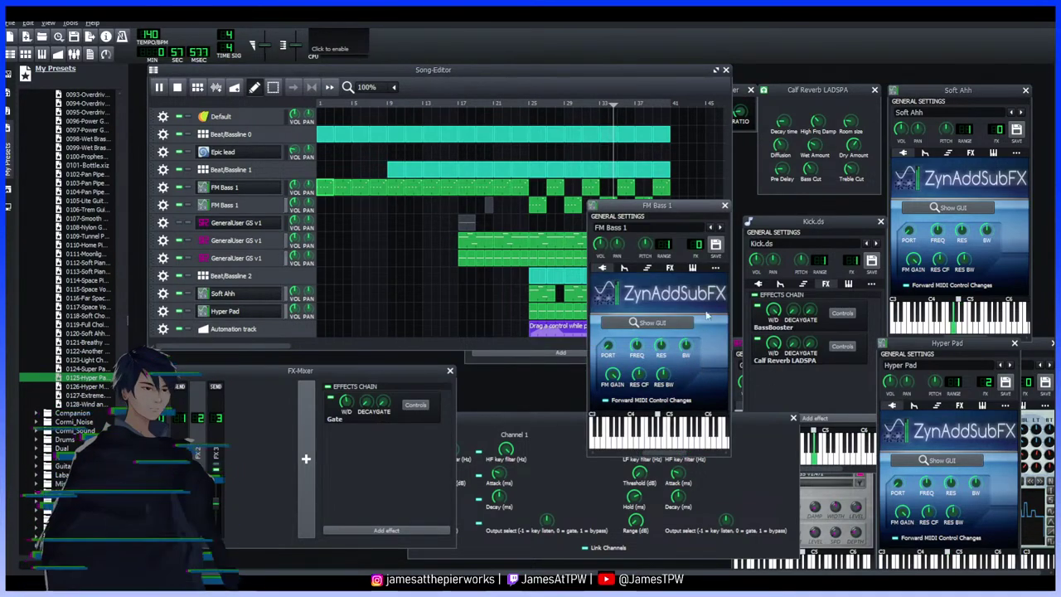
pyautogui.click(530, 325)
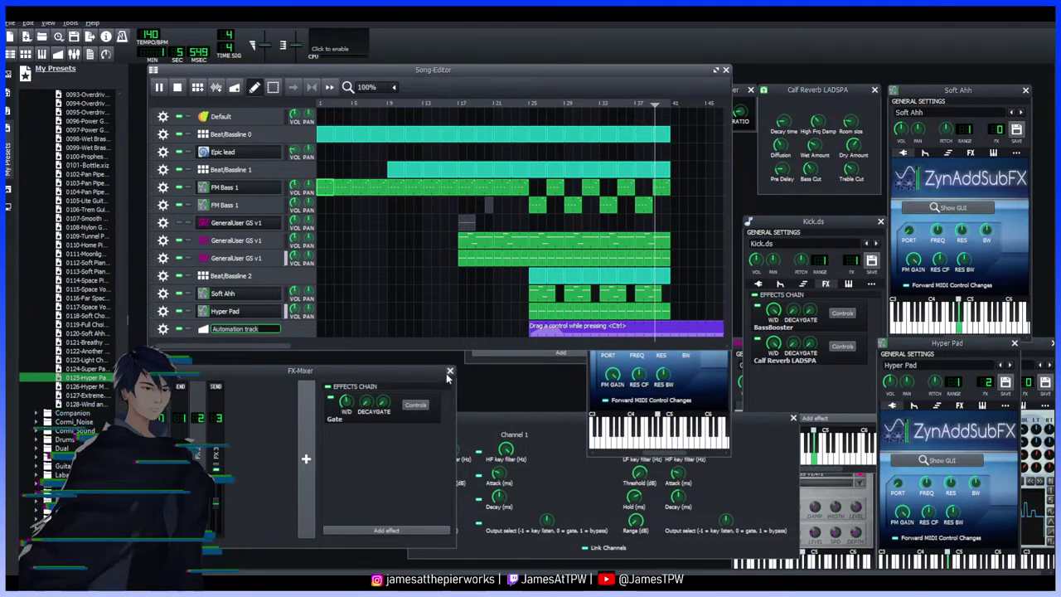
pyautogui.click(520, 431)
pyautogui.click(793, 418)
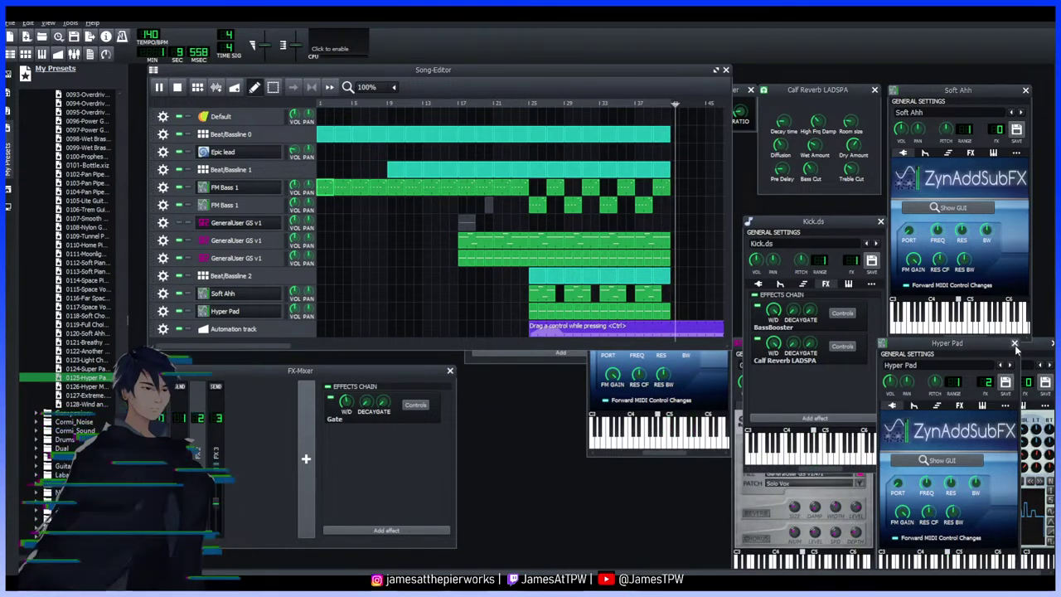
pyautogui.click(1013, 342)
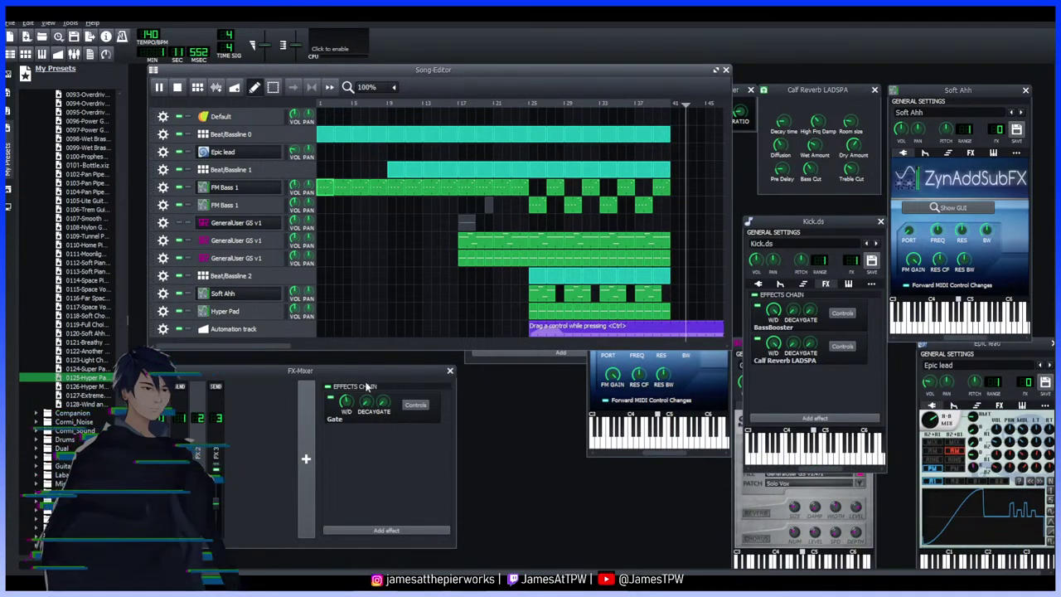
# Reopen the Gate controls and the automation pattern at bar 25, placing the Automation Editor directly above the Gate window
pyautogui.click(382, 394)
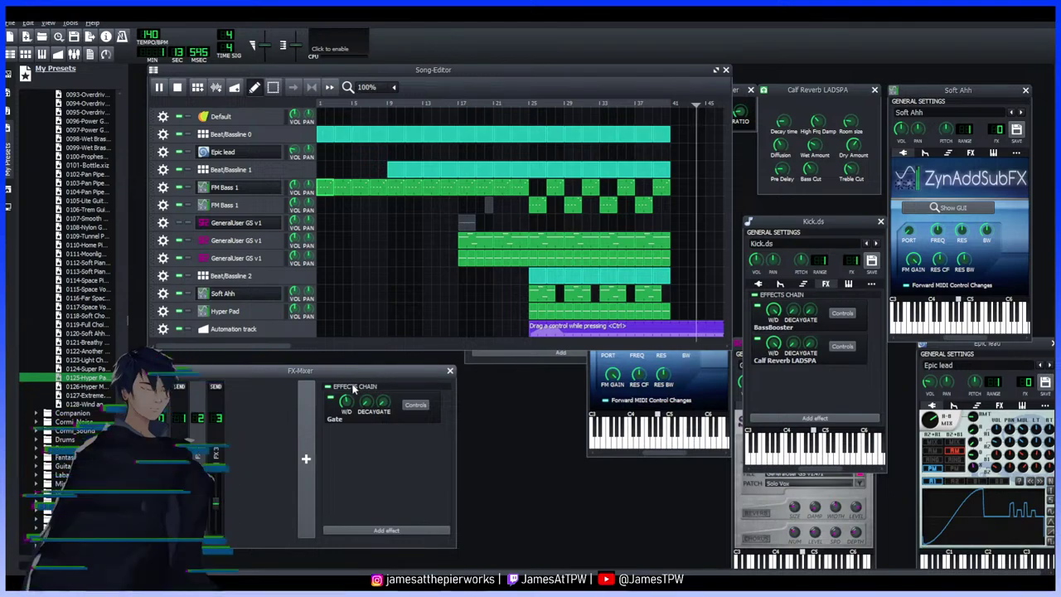
pyautogui.click(416, 405)
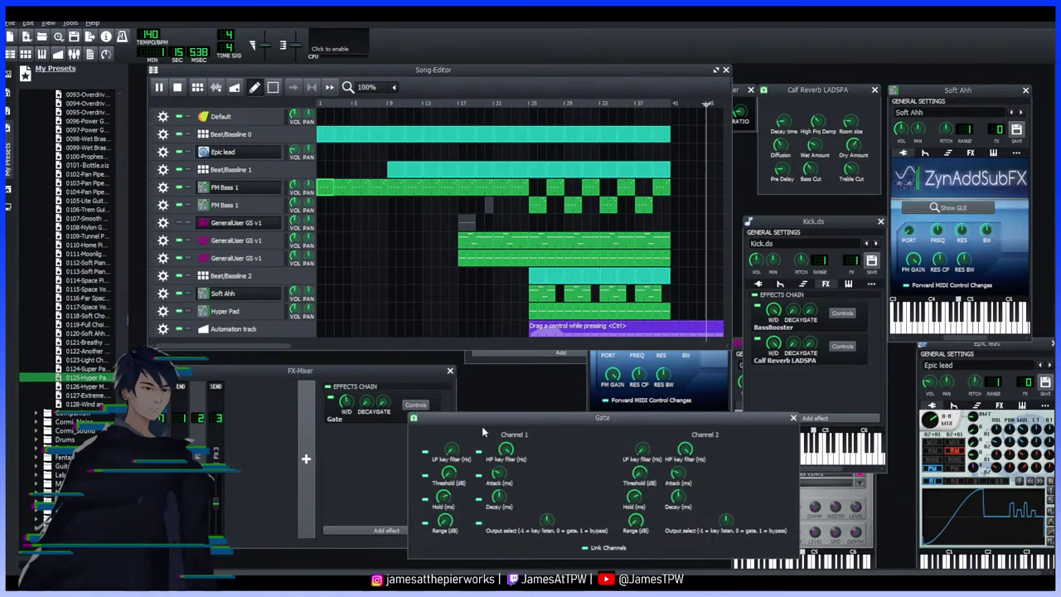
pyautogui.moveTo(569, 421); pyautogui.dragTo(543, 434)
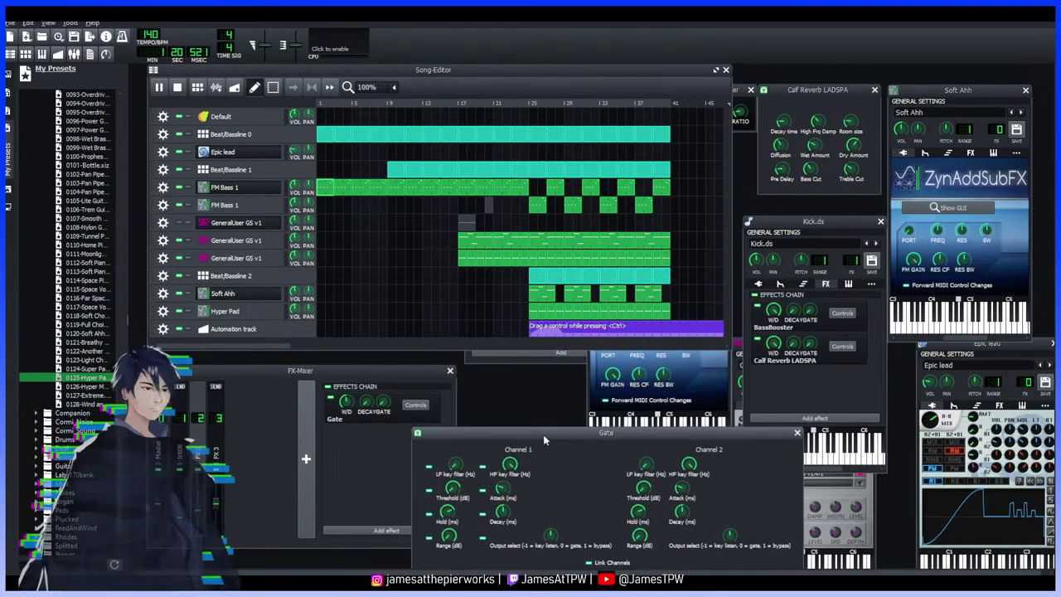
pyautogui.click(347, 405)
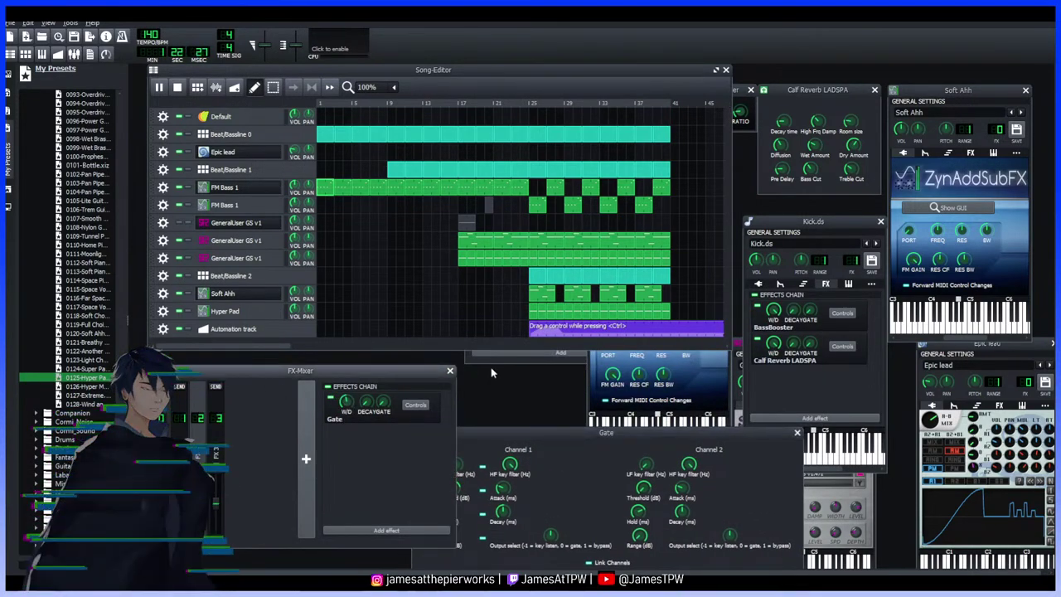
pyautogui.doubleClick(583, 332)
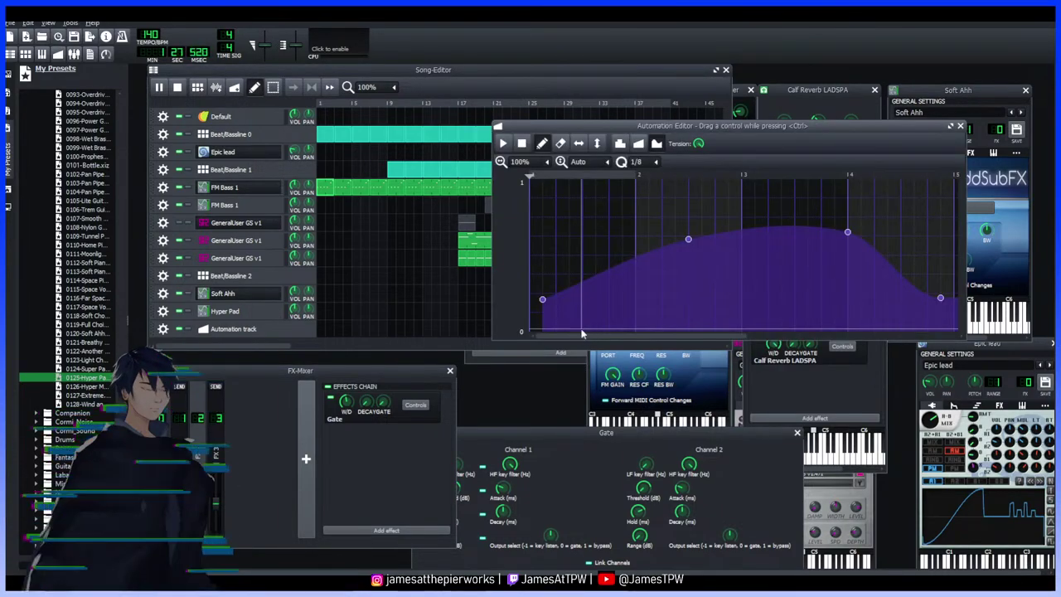
pyautogui.moveTo(709, 126); pyautogui.dragTo(687, 153)
pyautogui.moveTo(544, 446); pyautogui.dragTo(596, 391)
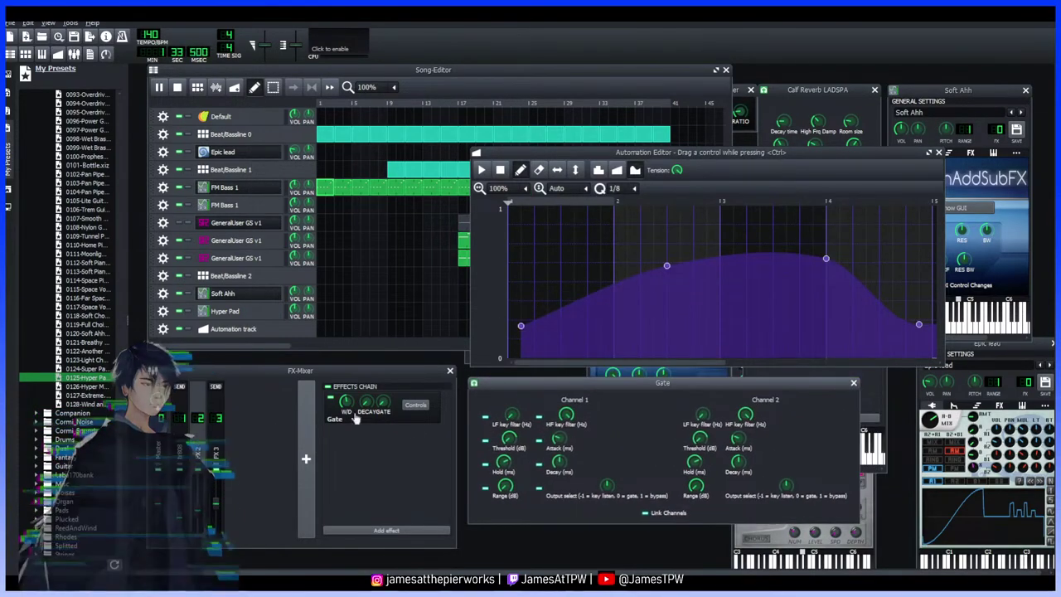
# Switch the gated channel's effects chain off and back on, and close the Automation Editor
pyautogui.click(375, 395)
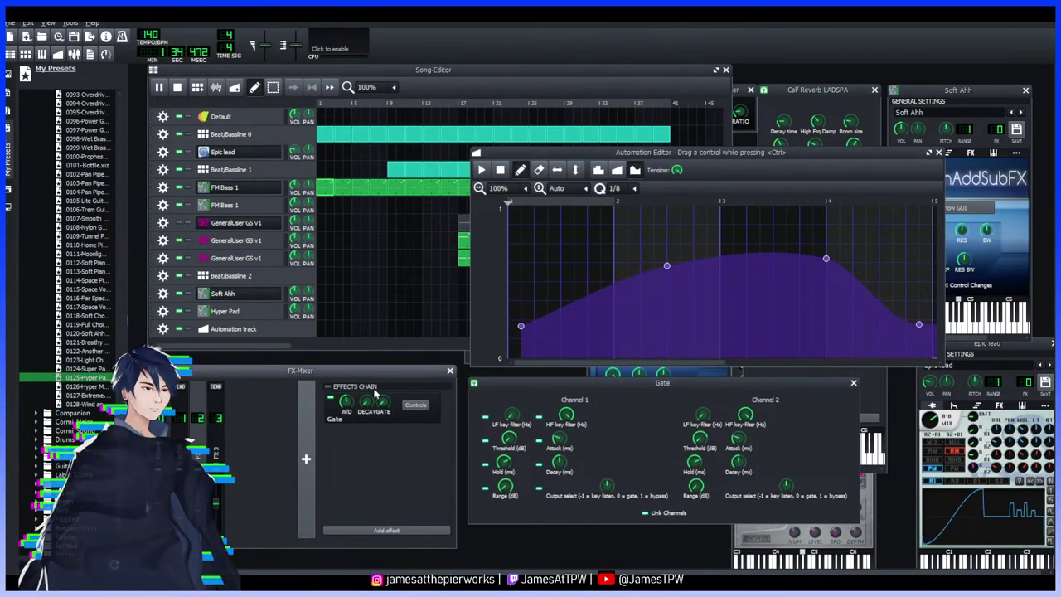
pyautogui.click(328, 386)
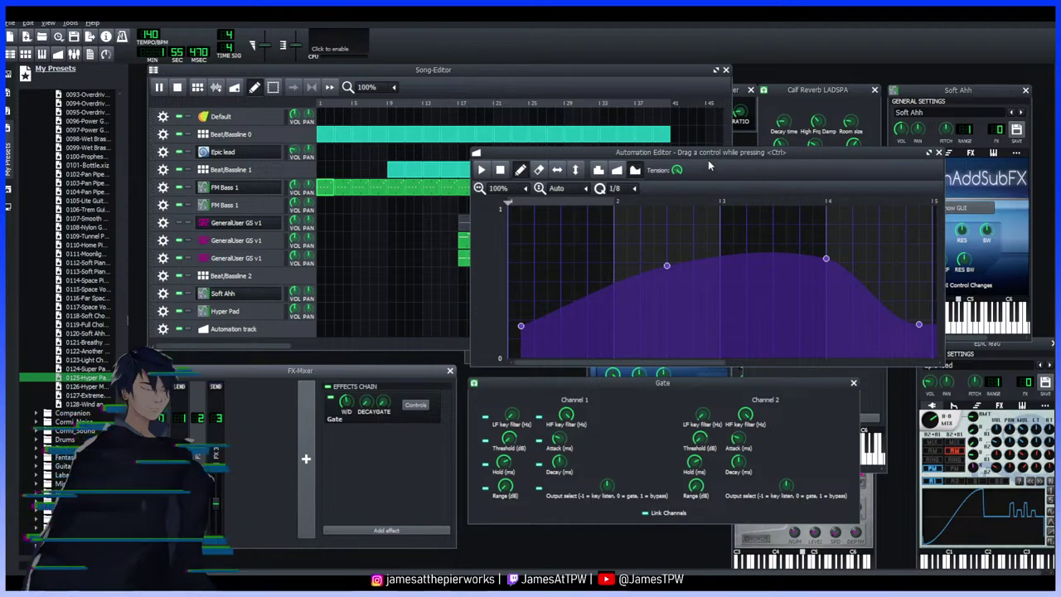
pyautogui.click(938, 153)
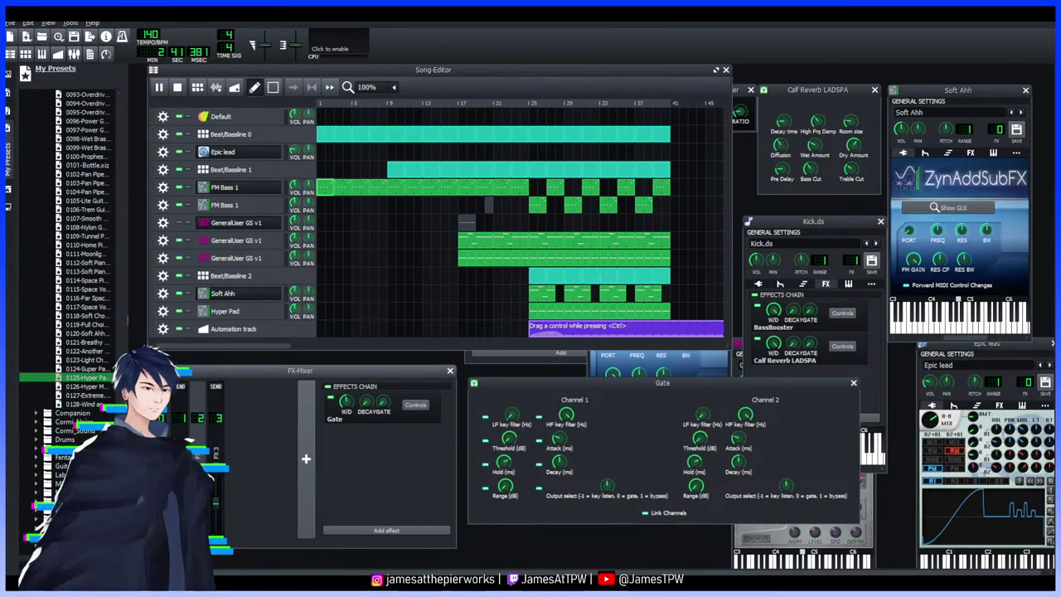
# Reopen the automation pattern, play from about bar 24 and reshape the curve with a peak after bar 2, a dip before bar 4 and a rise before bar 5
pyautogui.doubleClick(570, 330)
pyautogui.moveTo(572, 335)
pyautogui.mouseDown()
pyautogui.moveTo(558, 329)
pyautogui.moveTo(580, 338)
pyautogui.moveTo(609, 303)
pyautogui.moveTo(671, 319)
pyautogui.mouseUp()
pyautogui.moveTo(723, 155); pyautogui.dragTo(337, 77)
pyautogui.click(522, 108)
pyautogui.moveTo(269, 234); pyautogui.dragTo(241, 202)
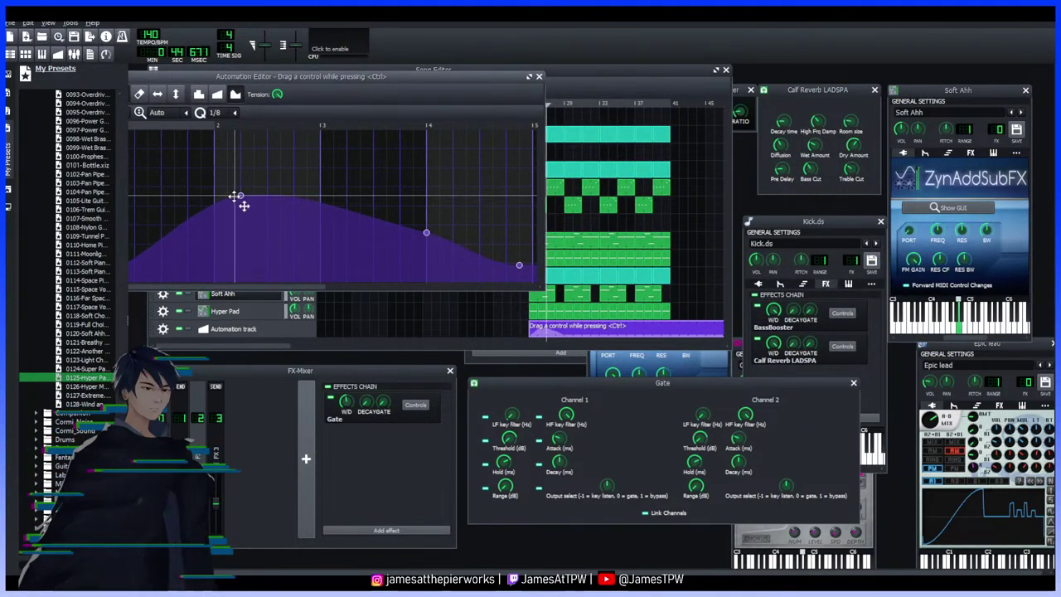
pyautogui.moveTo(426, 236); pyautogui.dragTo(417, 260)
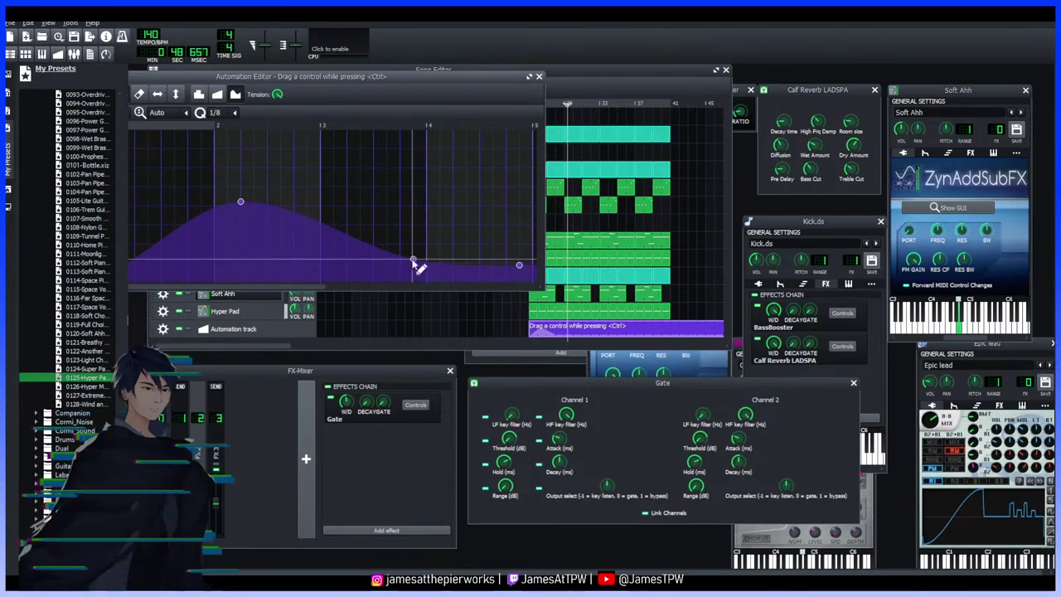
pyautogui.moveTo(518, 267); pyautogui.dragTo(519, 237)
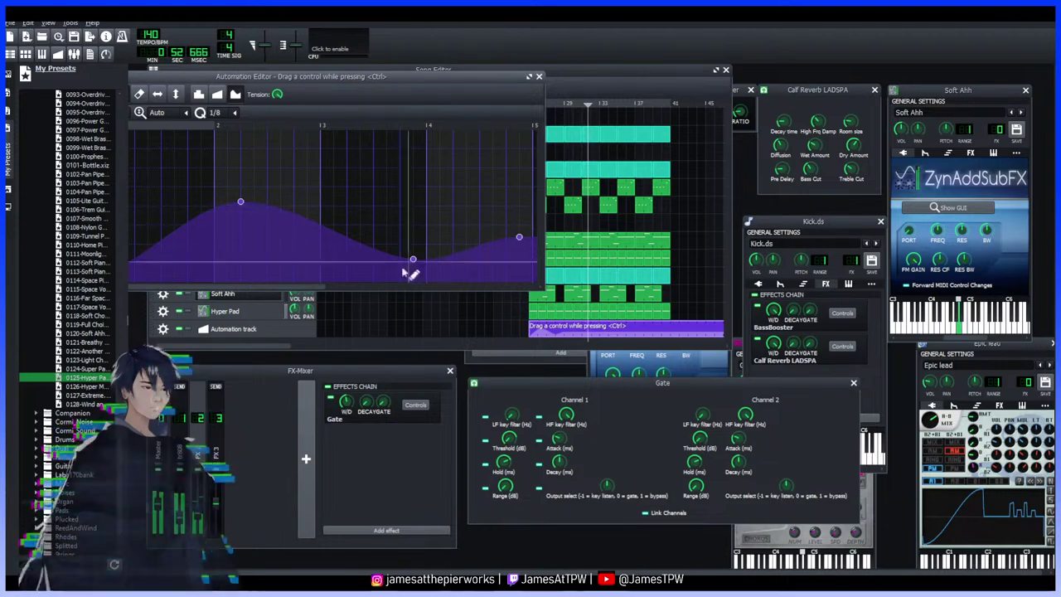
# Extend the curve past bar 5 and align its points into peaks of about 0.5 at bars 2 and 5 and low dips at bars 4 and 6
pyautogui.moveTo(307, 288)
pyautogui.mouseDown()
pyautogui.moveTo(408, 290)
pyautogui.moveTo(310, 239)
pyautogui.moveTo(373, 289)
pyautogui.moveTo(304, 279)
pyautogui.moveTo(326, 240)
pyautogui.moveTo(346, 246)
pyautogui.moveTo(376, 206)
pyautogui.mouseUp()
pyautogui.moveTo(448, 217); pyautogui.dragTo(522, 253)
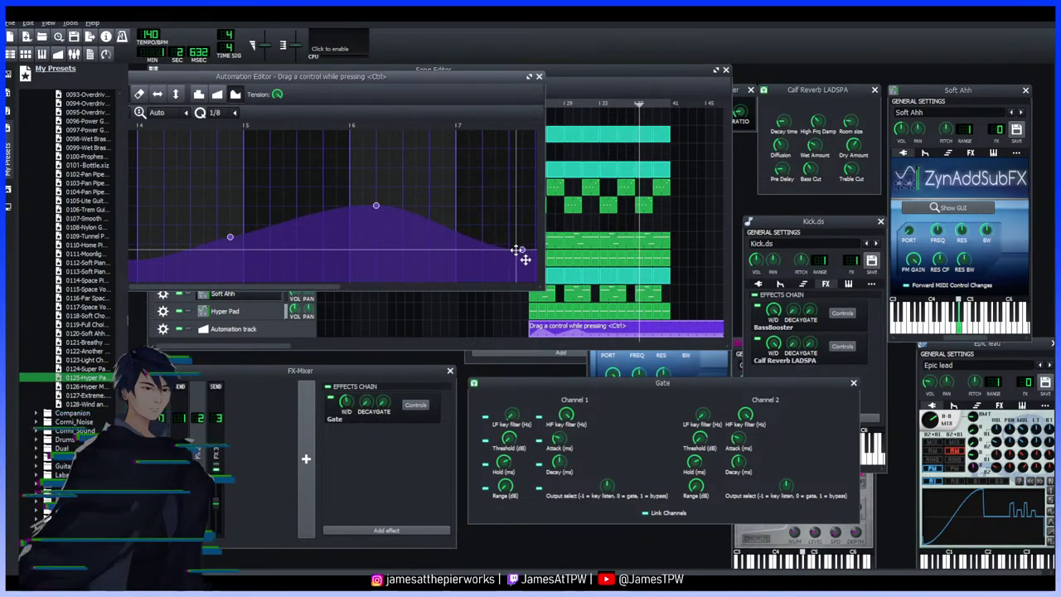
pyautogui.moveTo(329, 290); pyautogui.dragTo(311, 289)
pyautogui.moveTo(240, 202); pyautogui.dragTo(214, 206)
pyautogui.moveTo(412, 258); pyautogui.dragTo(428, 262)
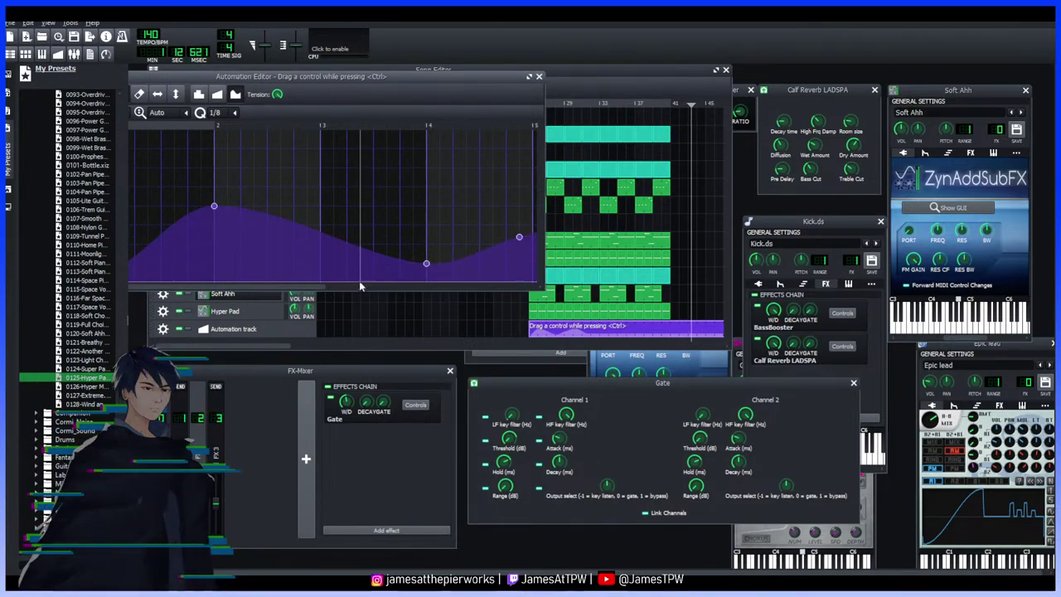
pyautogui.moveTo(377, 240); pyautogui.dragTo(390, 218)
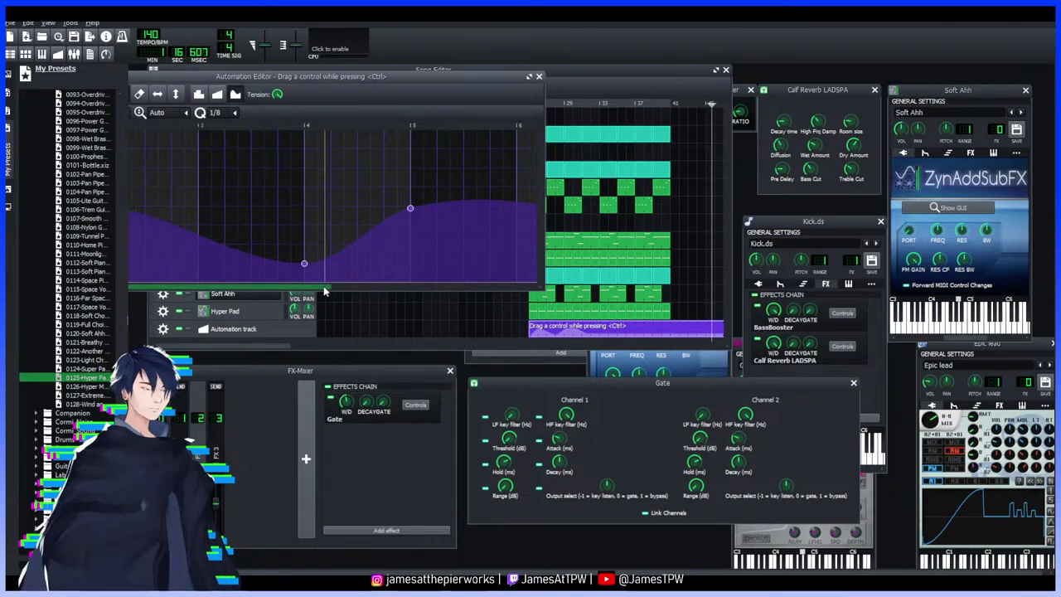
pyautogui.moveTo(449, 214); pyautogui.dragTo(427, 264)
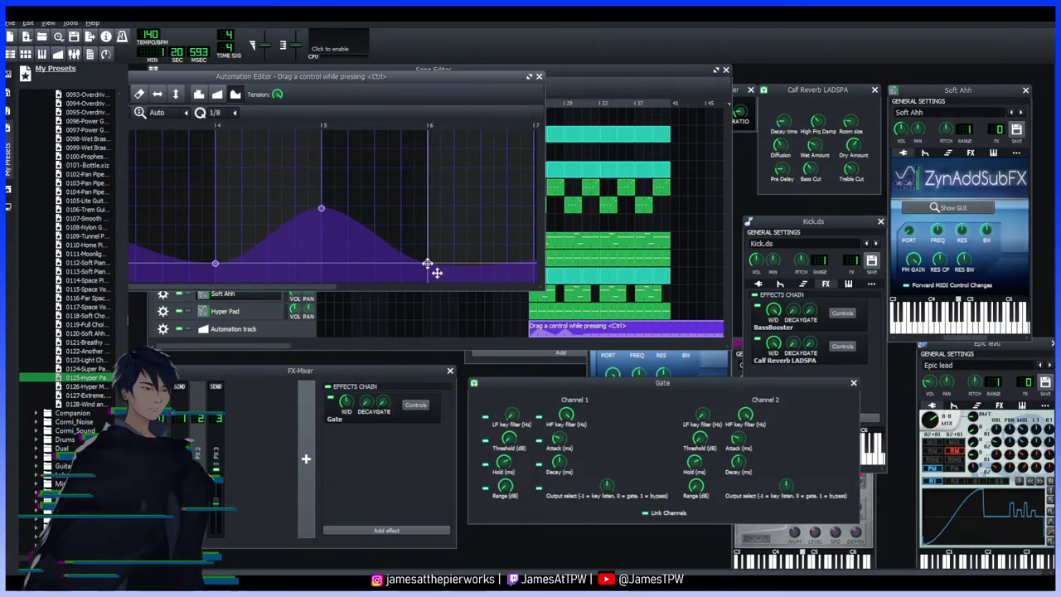
# Extend the automation wave with a low dip at bar 7, a higher peak at bar 8 and another low dip at bar 10
pyautogui.moveTo(324, 291); pyautogui.dragTo(355, 282)
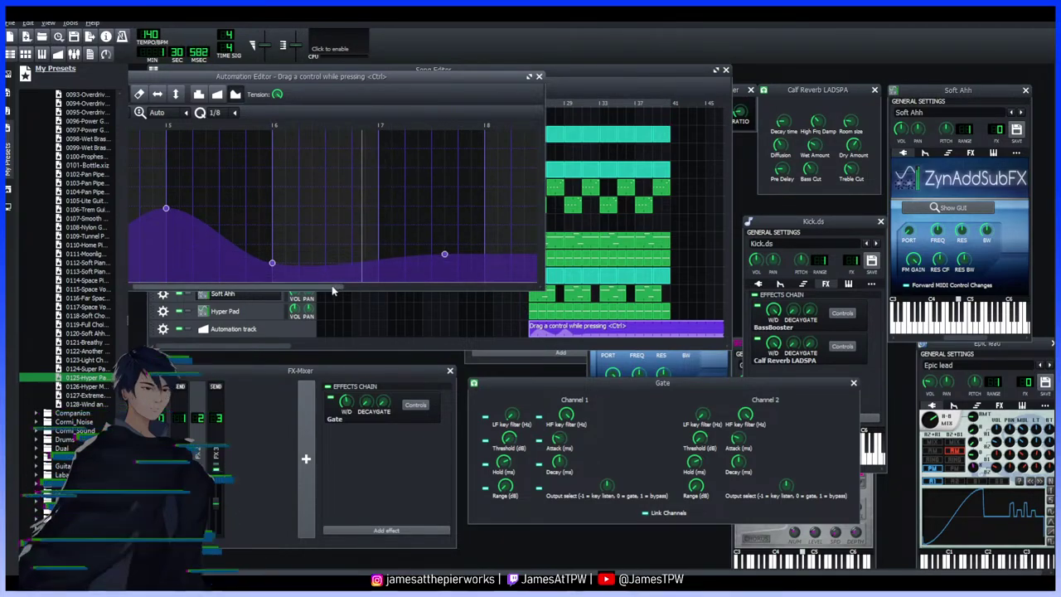
pyautogui.moveTo(331, 285); pyautogui.dragTo(292, 297)
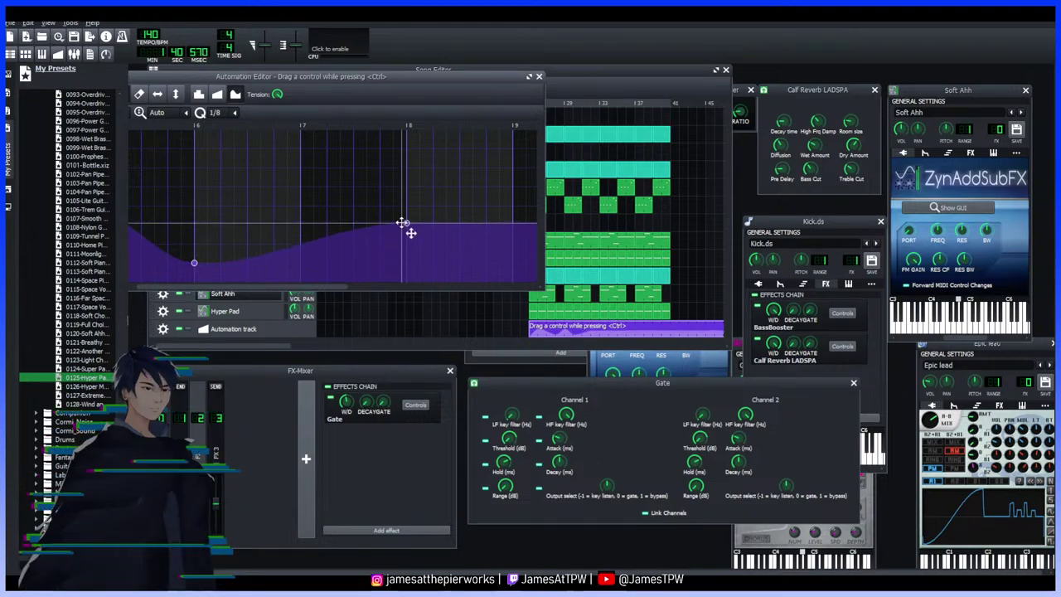
pyautogui.moveTo(406, 230); pyautogui.dragTo(408, 193)
pyautogui.moveTo(336, 287)
pyautogui.mouseDown()
pyautogui.moveTo(317, 290)
pyautogui.moveTo(374, 290)
pyautogui.moveTo(461, 264)
pyautogui.moveTo(355, 267)
pyautogui.moveTo(348, 291)
pyautogui.mouseUp()
pyautogui.click(355, 288)
pyautogui.moveTo(364, 192); pyautogui.dragTo(468, 263)
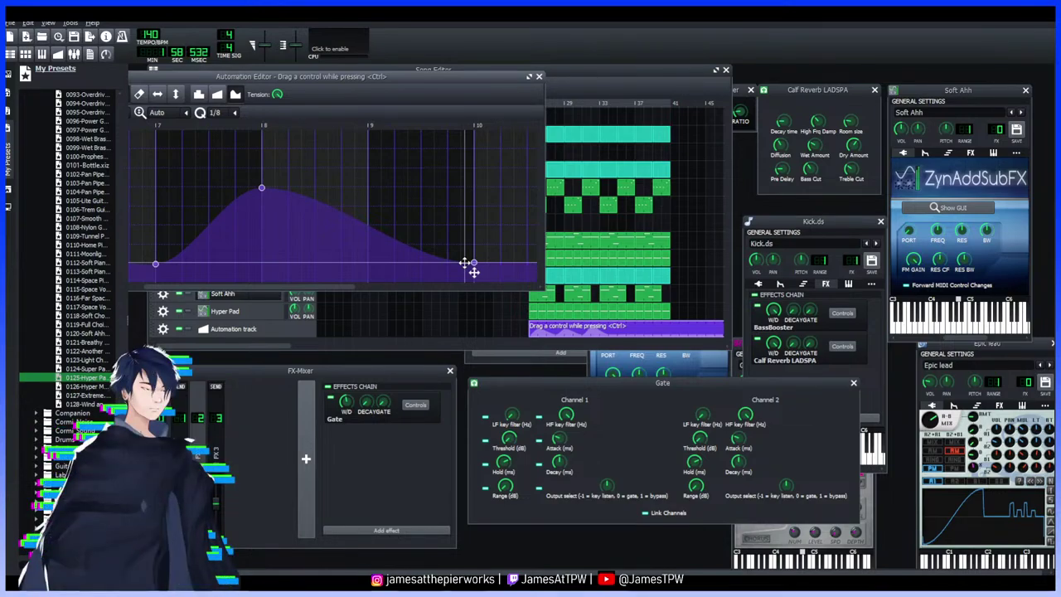
# Continue the automation wave with matching peaks at bars 11 and 14 and a low dip at bar 13
pyautogui.moveTo(347, 289); pyautogui.dragTo(425, 188)
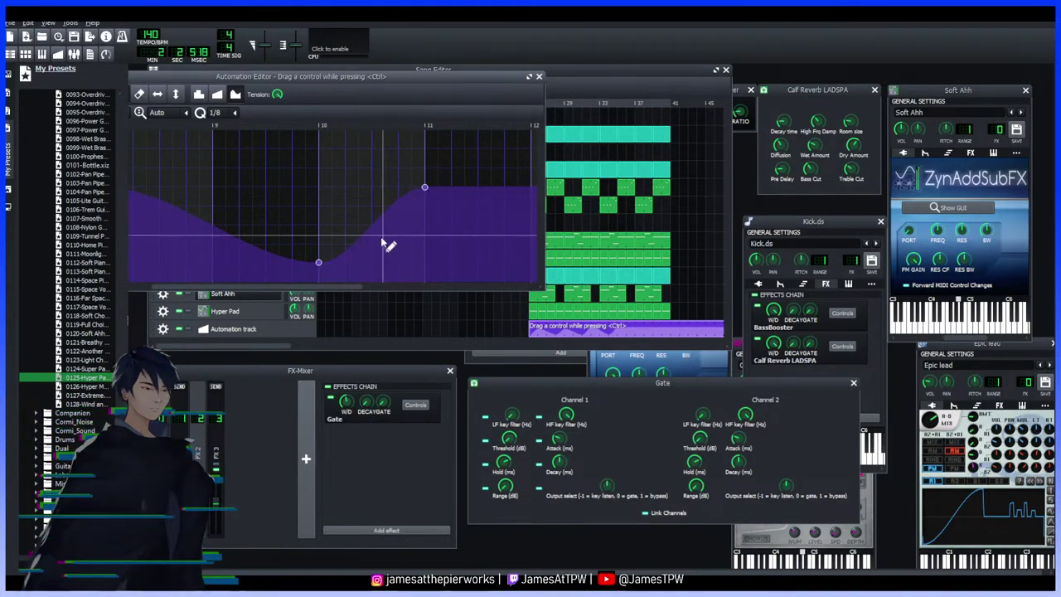
pyautogui.moveTo(356, 290); pyautogui.dragTo(368, 284)
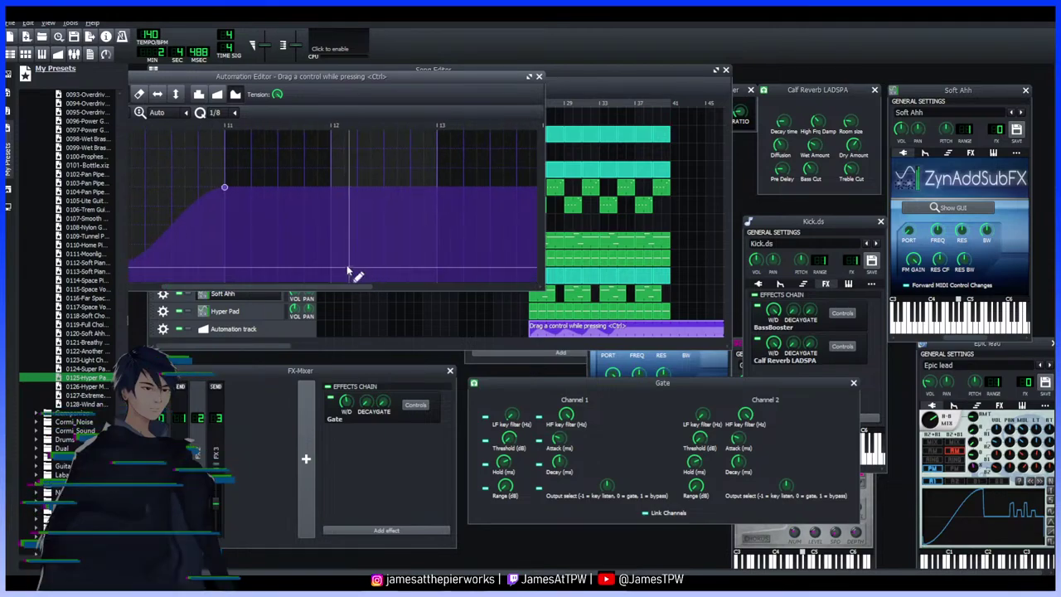
pyautogui.moveTo(323, 222); pyautogui.dragTo(436, 263)
pyautogui.moveTo(320, 292); pyautogui.dragTo(522, 263)
pyautogui.hscroll(1, 378, 290)
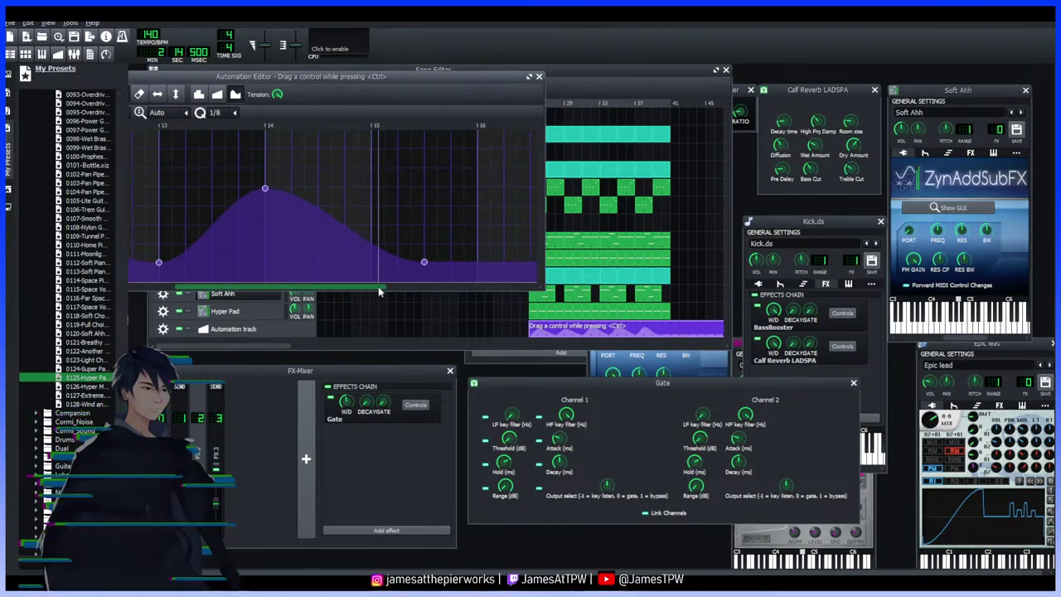
# Finish the wave with dips at bars 16 and 19 and a peak at bar 17, and play the song from about bar 17
pyautogui.hscroll(1, 378, 291)
pyautogui.moveTo(347, 266); pyautogui.dragTo(378, 267)
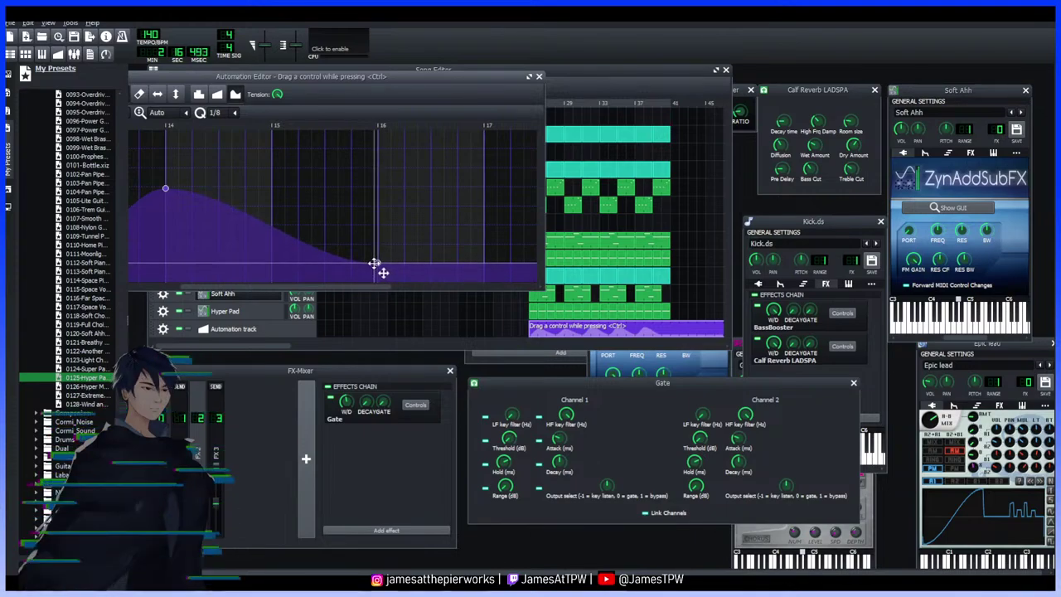
pyautogui.moveTo(439, 240); pyautogui.dragTo(484, 188)
pyautogui.hscroll(2, 382, 287)
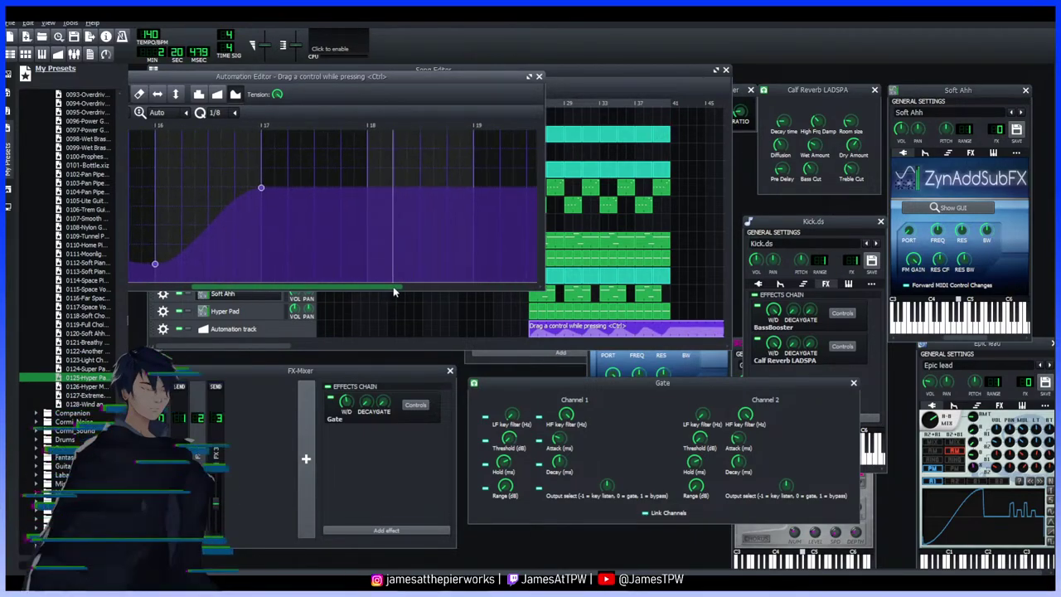
pyautogui.moveTo(379, 237); pyautogui.dragTo(458, 271)
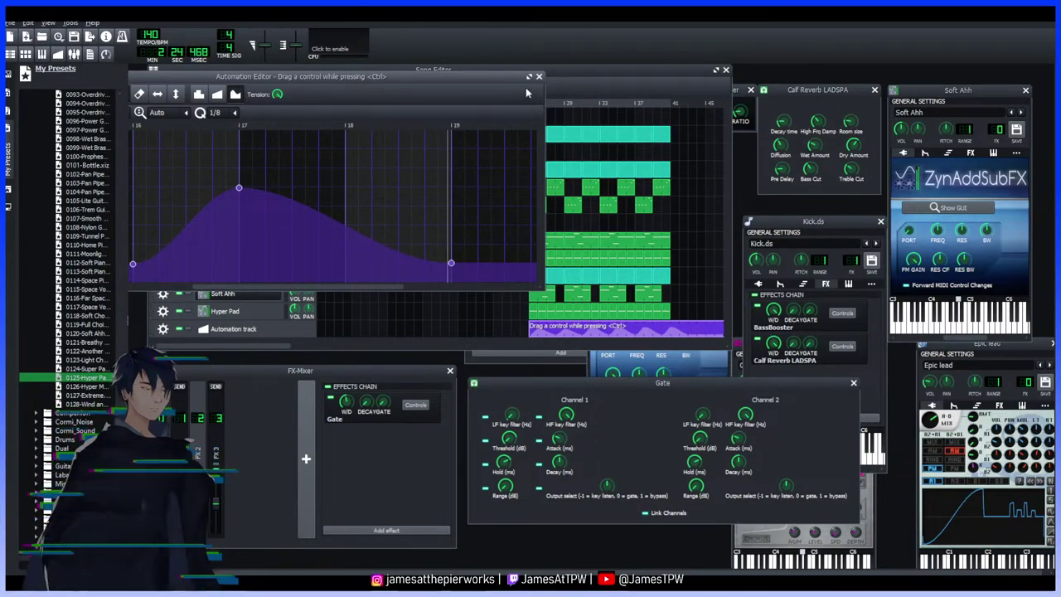
pyautogui.click(539, 77)
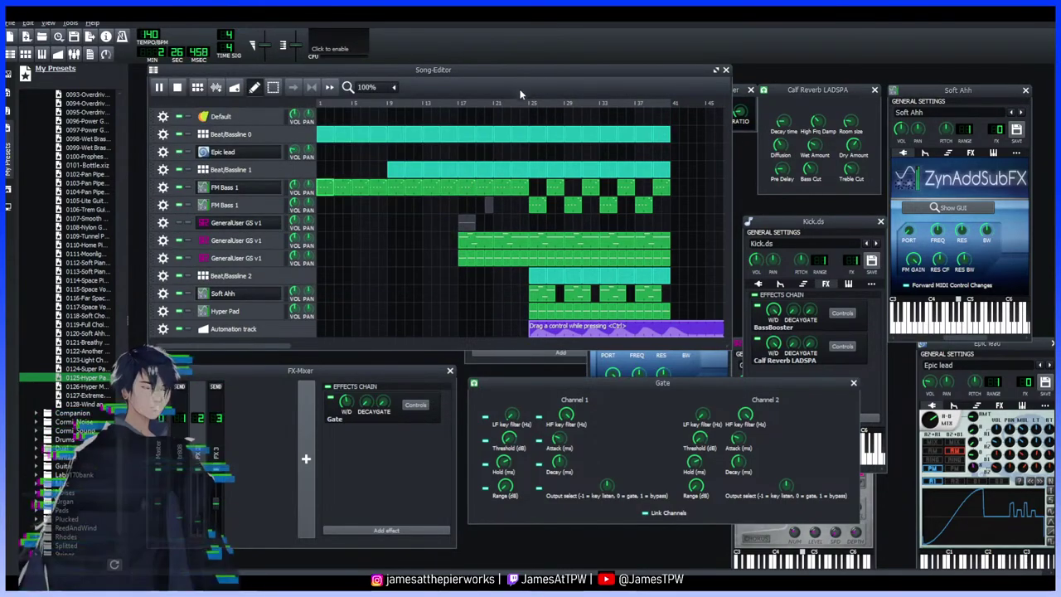
pyautogui.click(461, 106)
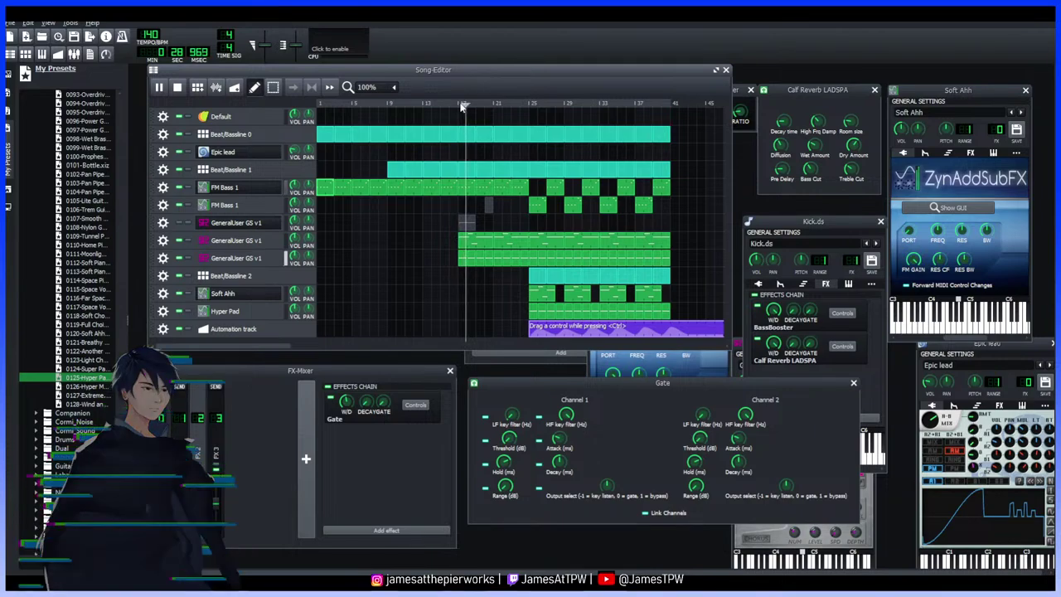
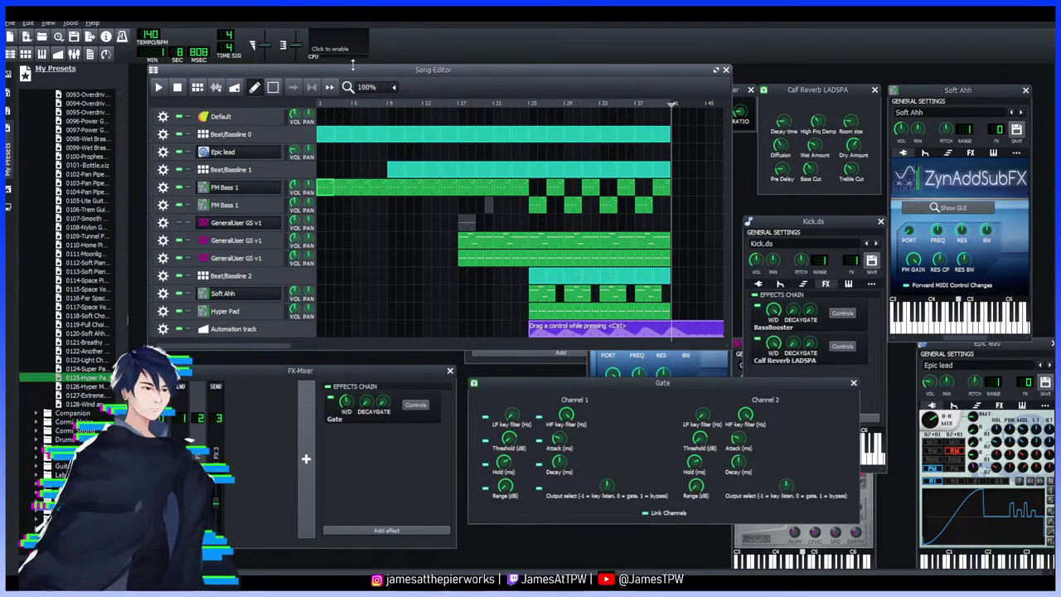
# Audition the presets from 0101-Bottle through 0104-Pan Pipe in My Presets
pyautogui.click(77, 166)
pyautogui.press('Up')
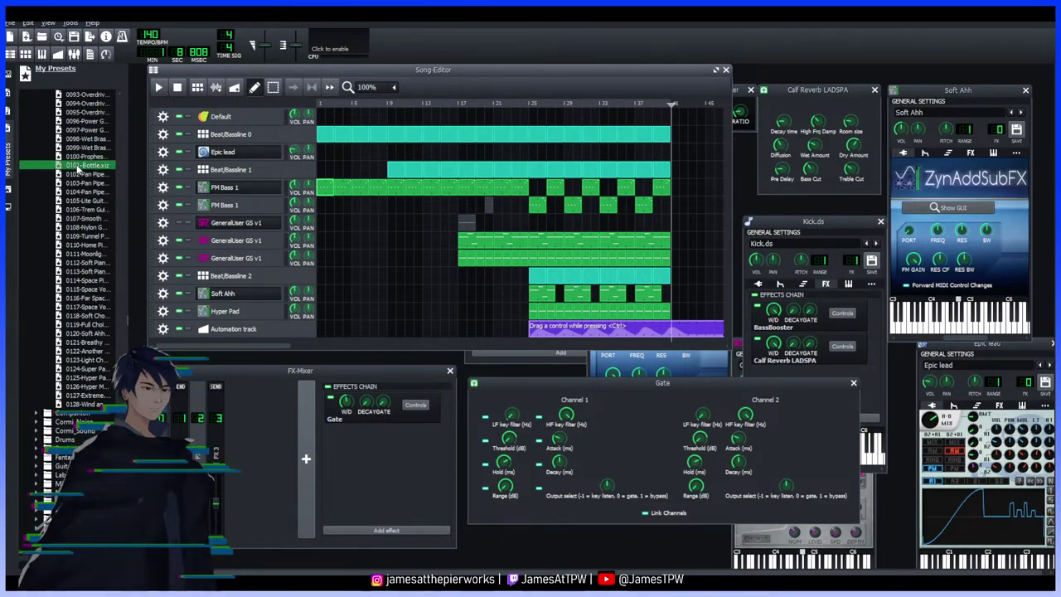
pyautogui.click(79, 175)
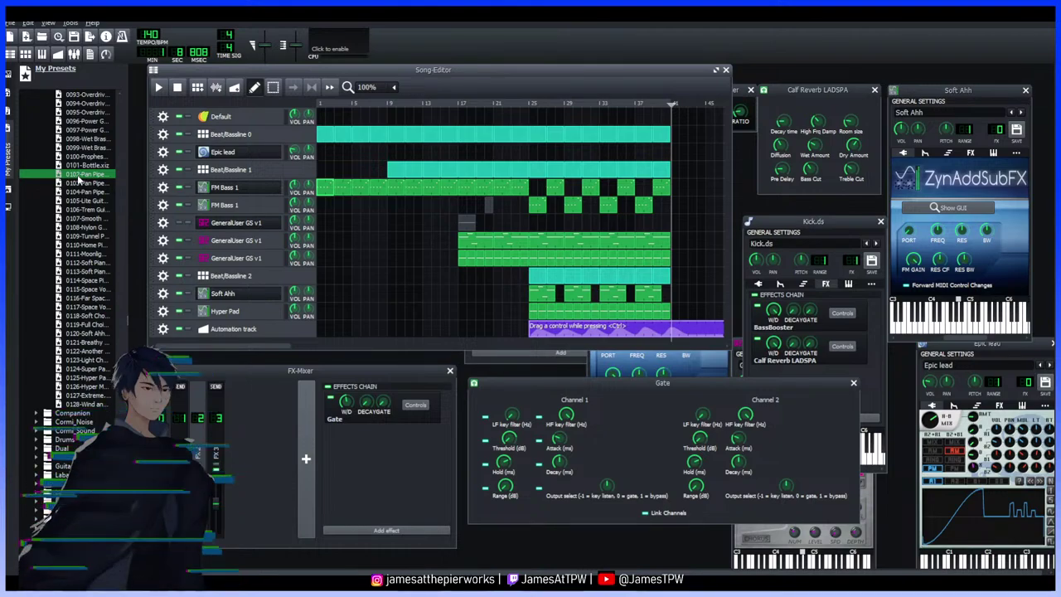
pyautogui.click(86, 183)
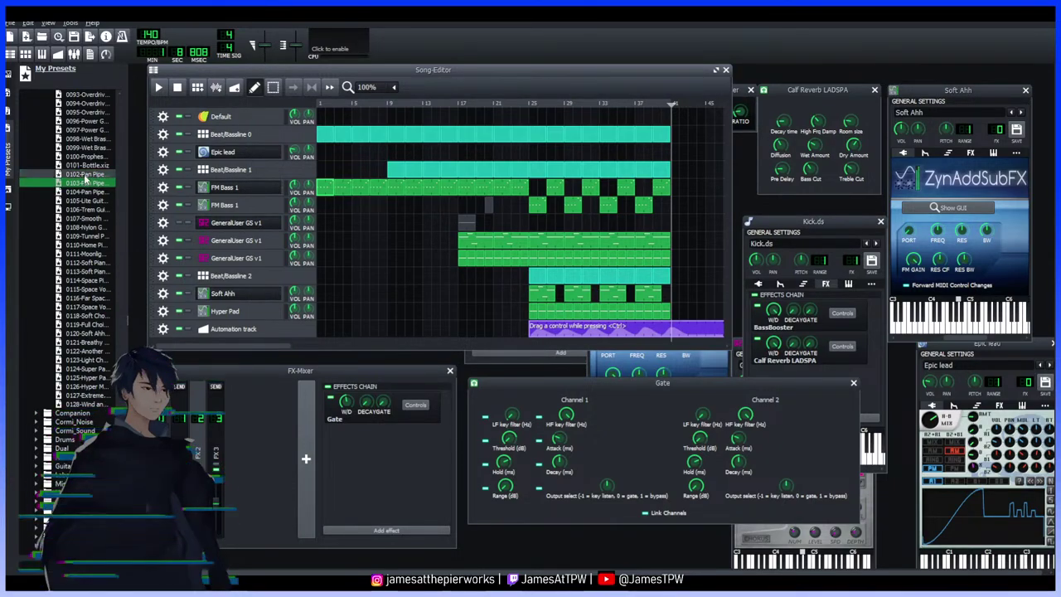
pyautogui.click(87, 192)
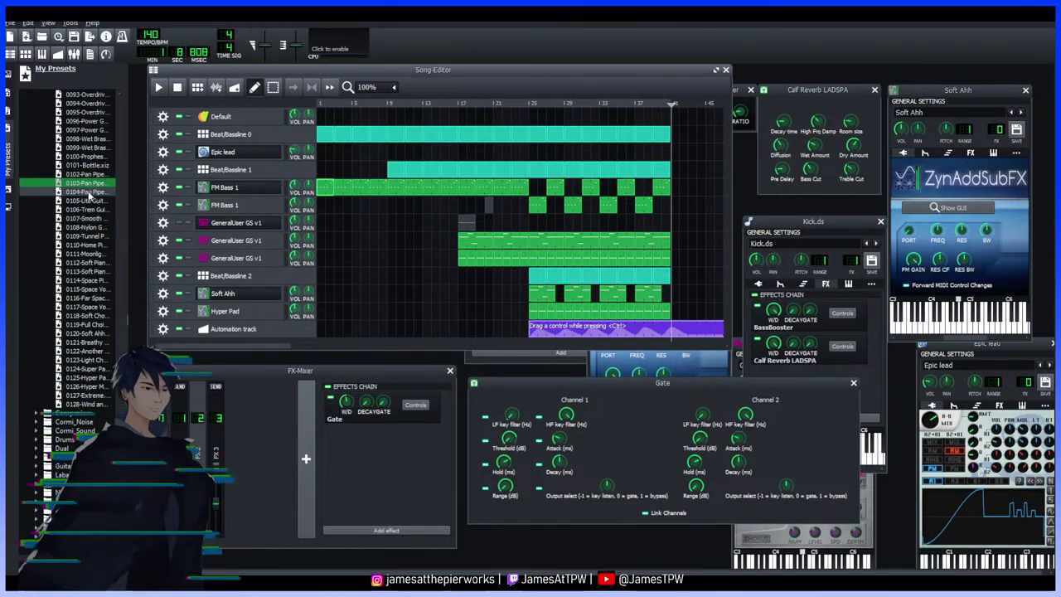
pyautogui.scroll(-1, 746, 257)
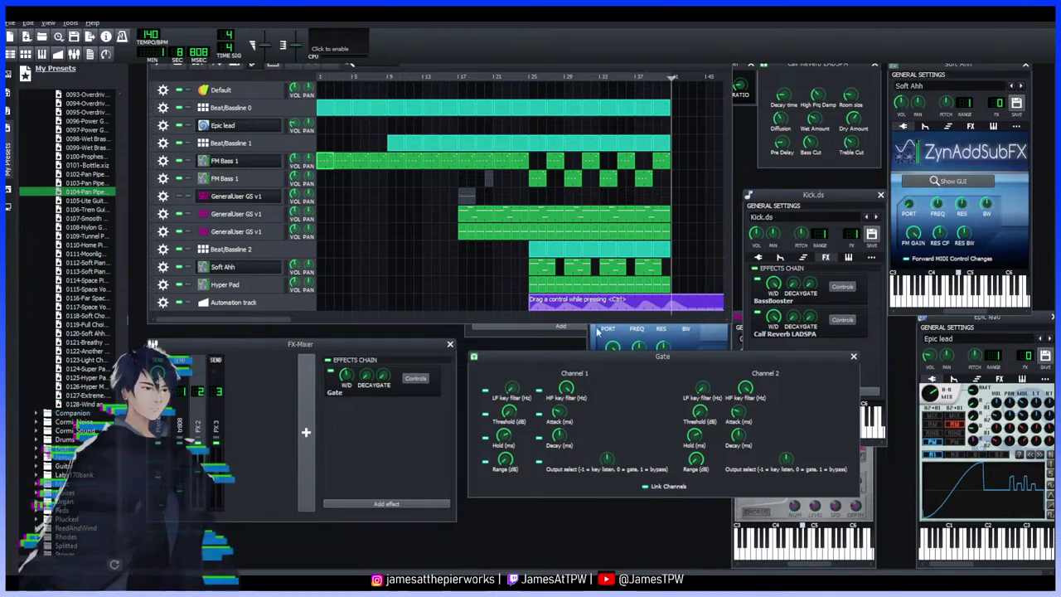
# Make the Song-Editor taller and add the 0103-Pan Pipe preset as a new instrument track below the Automation track
pyautogui.moveTo(429, 322); pyautogui.dragTo(432, 401)
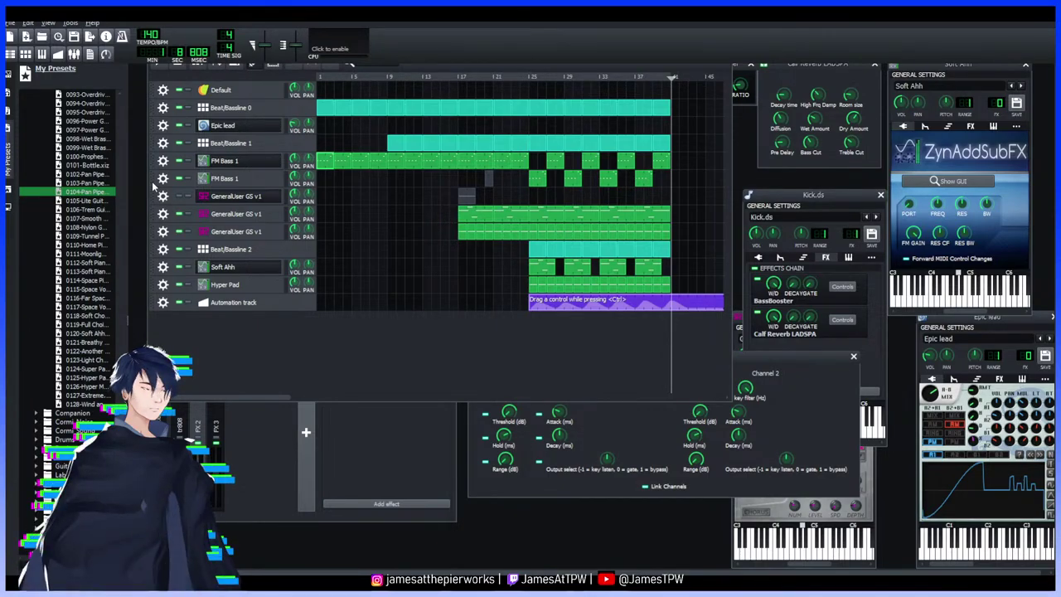
pyautogui.click(87, 182)
pyautogui.scroll(-3, 87, 189)
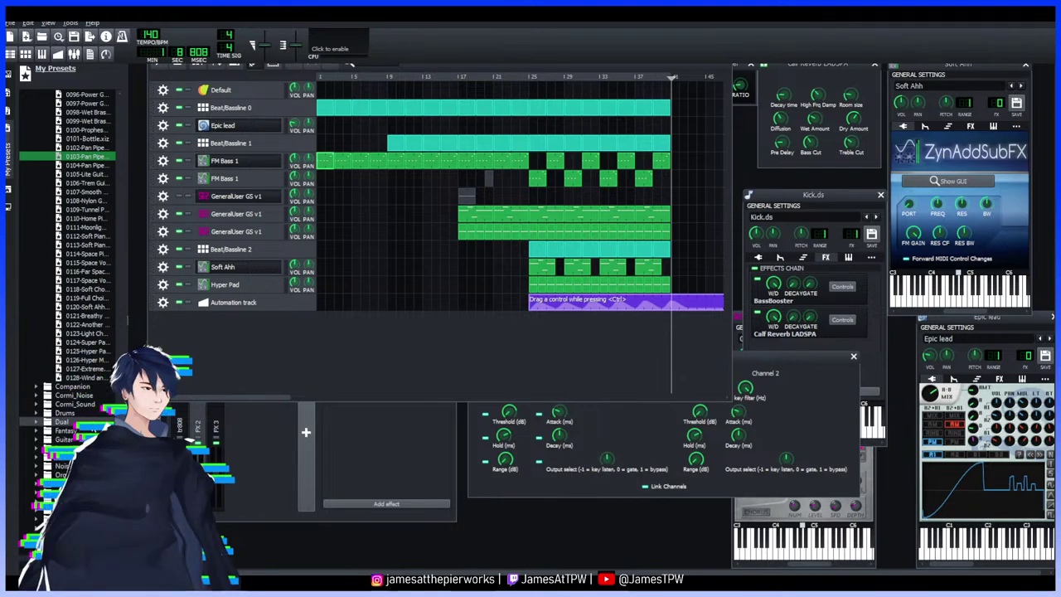
pyautogui.scroll(15, 48, 431)
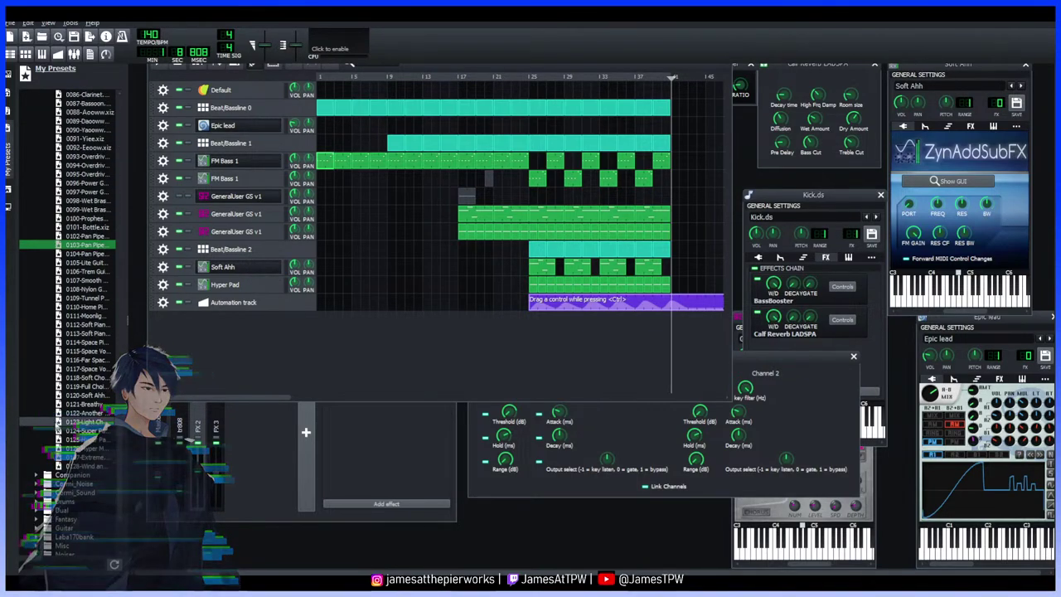
pyautogui.scroll(6, 83, 422)
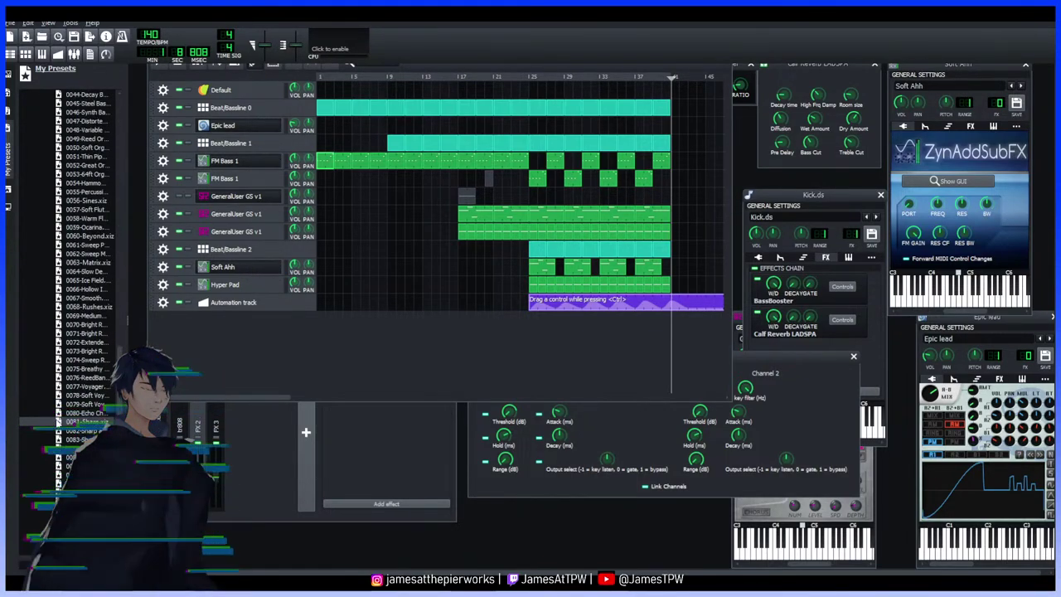
pyautogui.scroll(9, 83, 421)
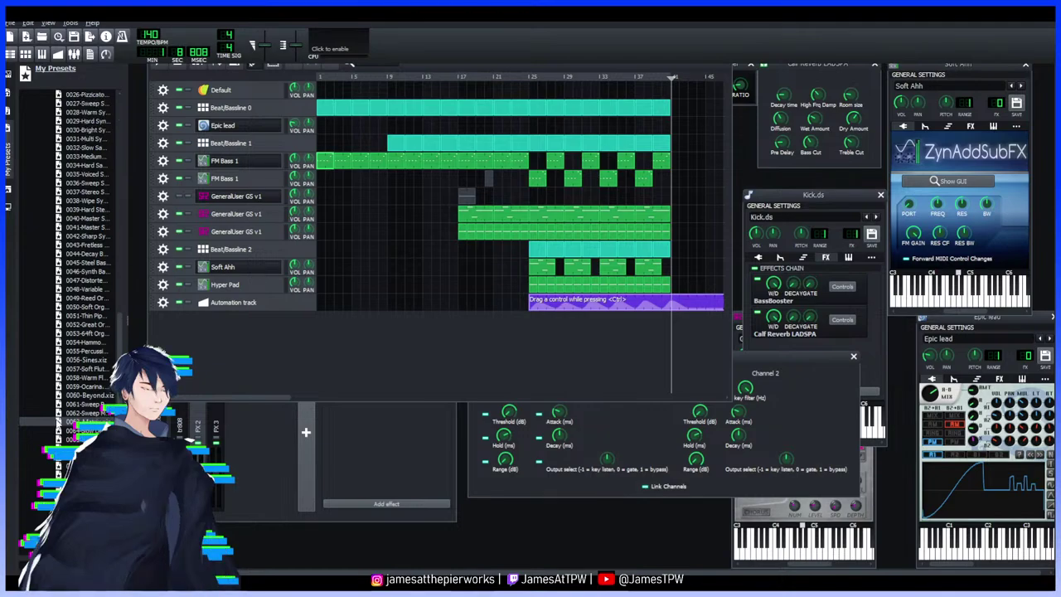
pyautogui.scroll(4, 83, 422)
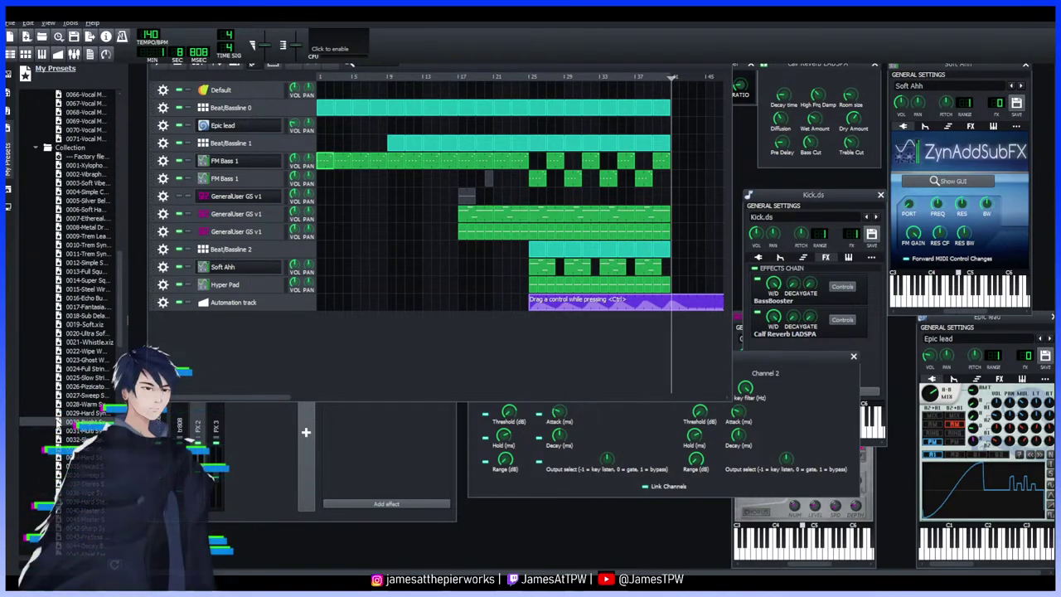
pyautogui.scroll(-16, 82, 422)
pyautogui.scroll(-11, 83, 421)
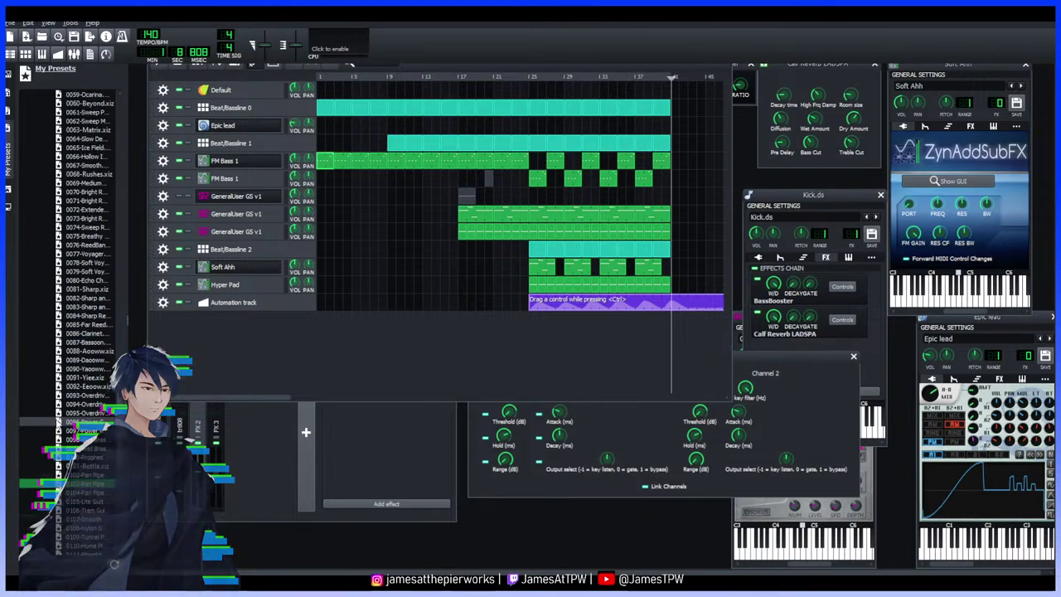
pyautogui.click(83, 352)
pyautogui.moveTo(80, 363); pyautogui.dragTo(212, 355)
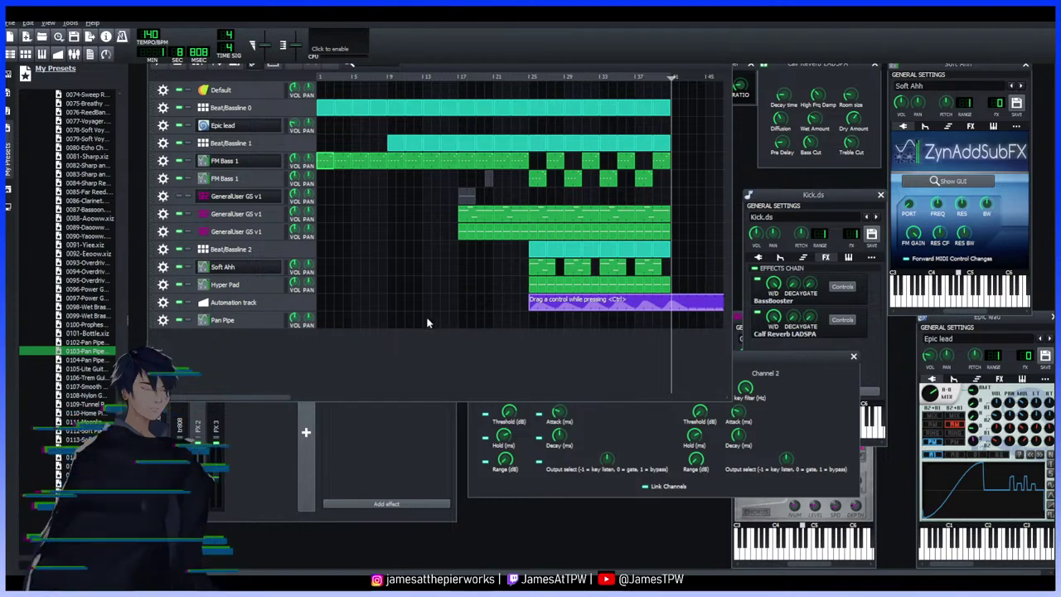
# Create an empty pattern at bar 1 of the Pan Pipe track and add channel FX 4 to the FX-Mixer
pyautogui.doubleClick(320, 325)
pyautogui.moveTo(535, 310); pyautogui.dragTo(606, 343)
pyautogui.click(670, 348)
pyautogui.click(306, 432)
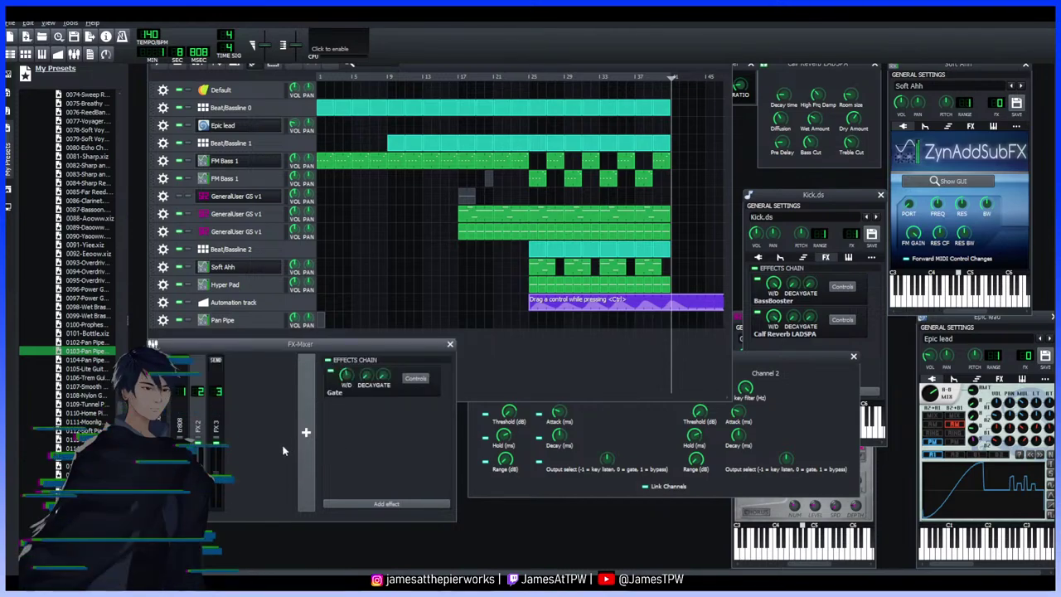
pyautogui.click(306, 432)
# Open the Pan Pipe instrument window and close the Kick.ds, Gate, Epic lead, Soft Ahh and Calf Reverb windows
pyautogui.click(222, 319)
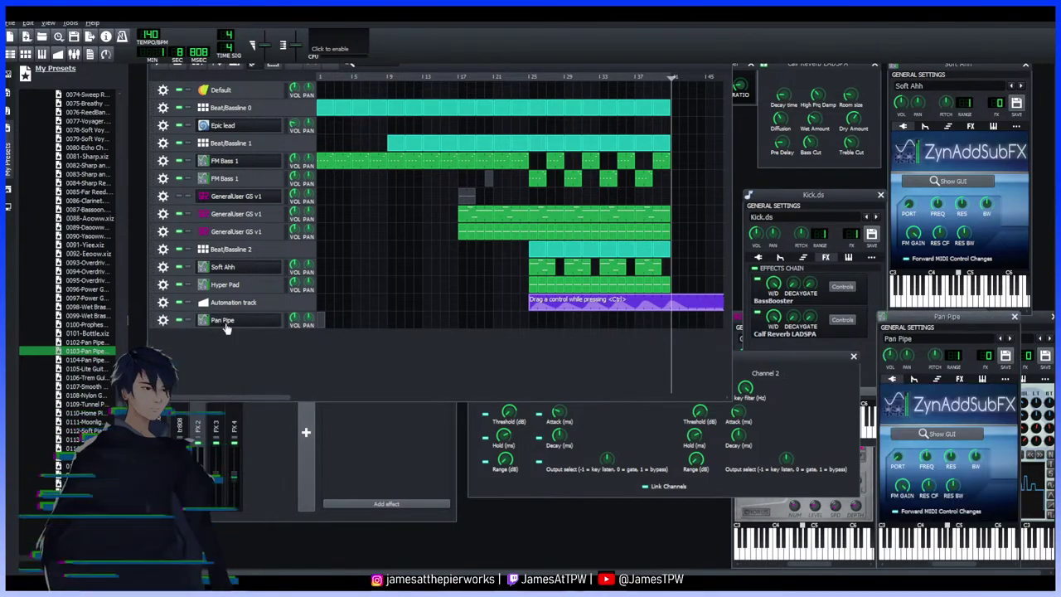
pyautogui.moveTo(957, 322); pyautogui.dragTo(462, 319)
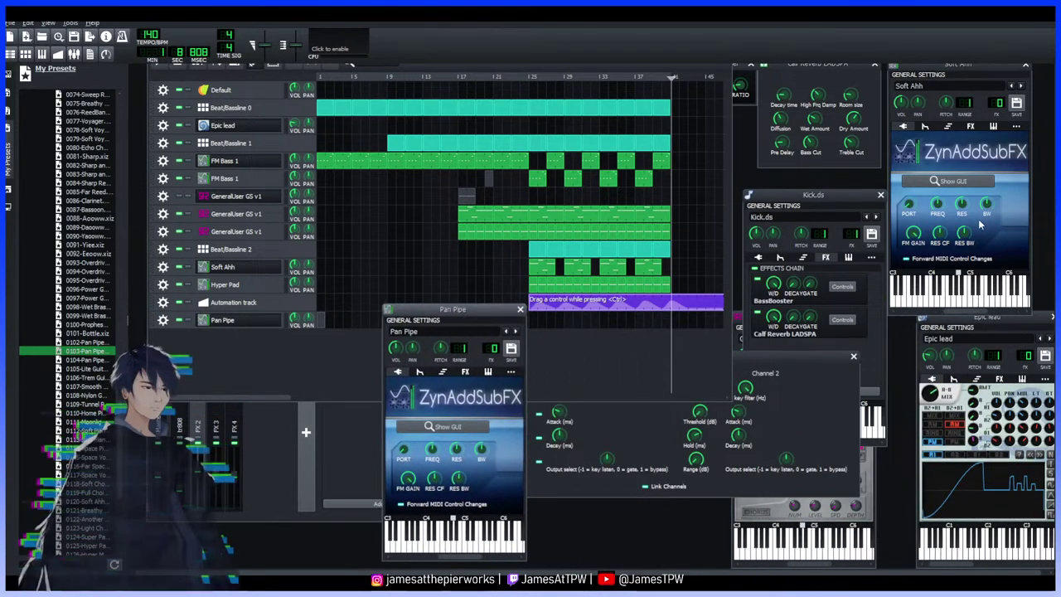
pyautogui.click(880, 195)
pyautogui.click(869, 316)
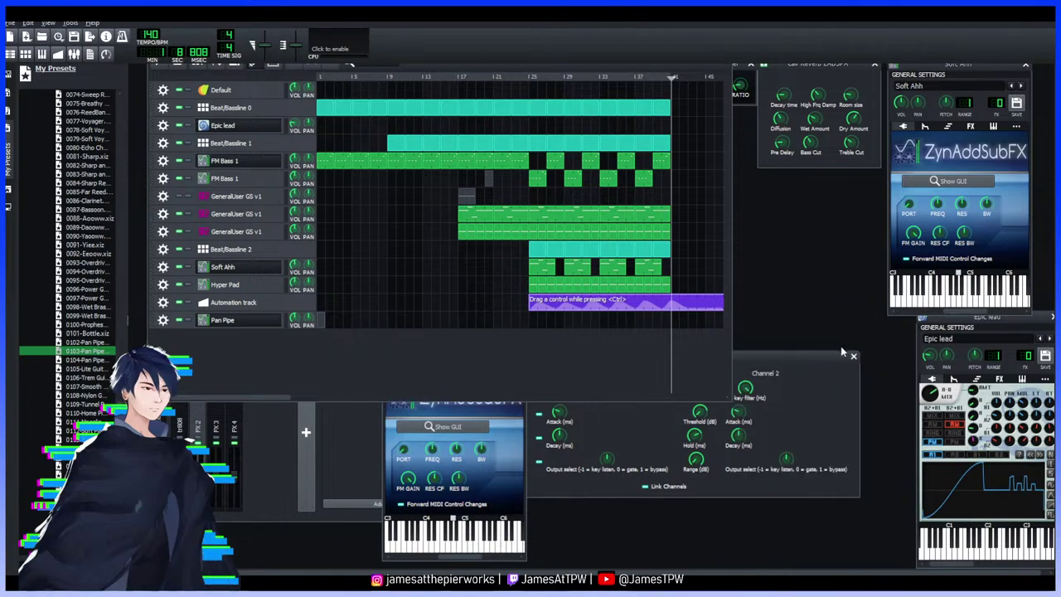
pyautogui.click(854, 356)
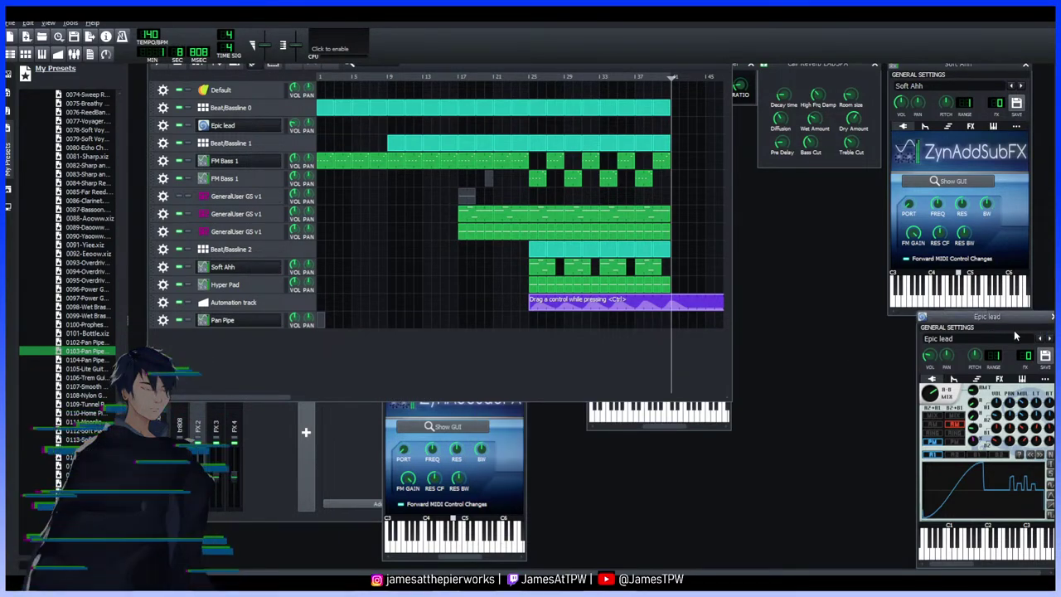
pyautogui.click(1026, 321)
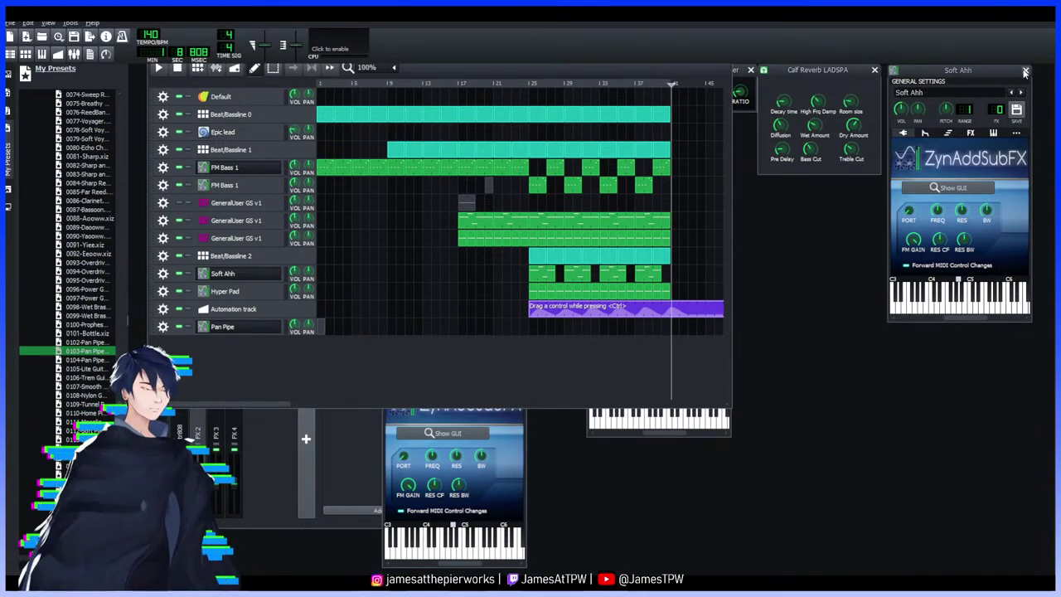
pyautogui.click(1025, 70)
pyautogui.click(874, 69)
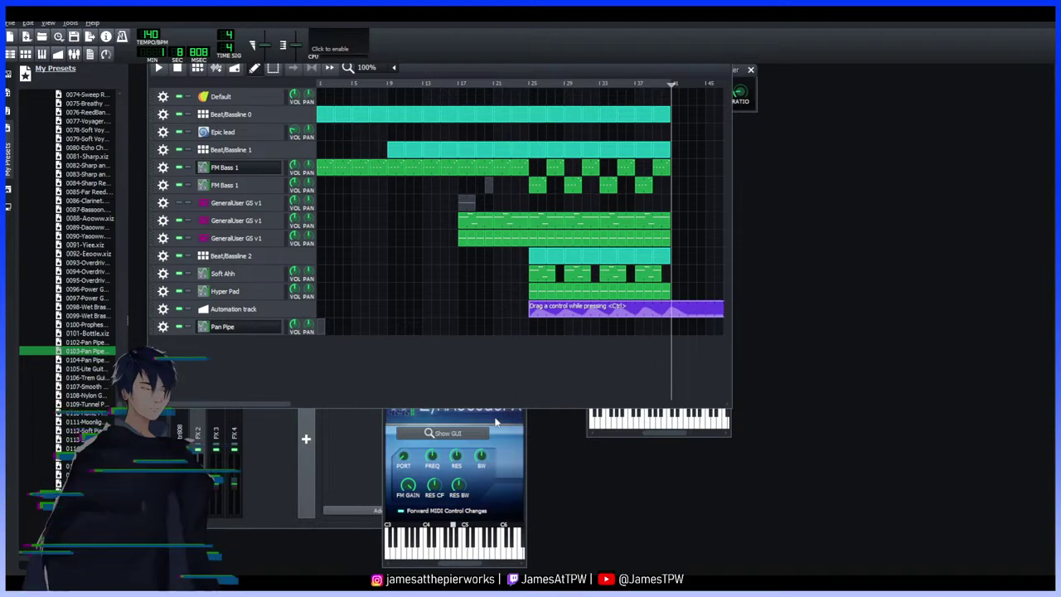
# Arrange the Pan Pipe instrument window and the FX-Mixer beside the Song-Editor and close the BassBooster and FM Bass 1 windows
pyautogui.moveTo(511, 324); pyautogui.dragTo(938, 199)
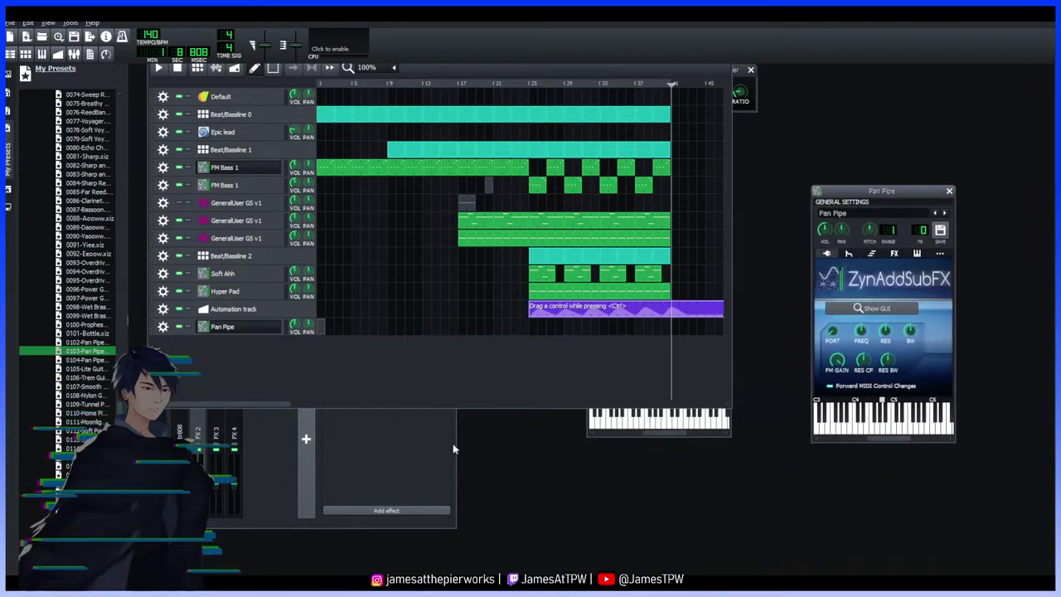
pyautogui.click(443, 416)
pyautogui.moveTo(378, 352); pyautogui.dragTo(983, 75)
pyautogui.click(736, 69)
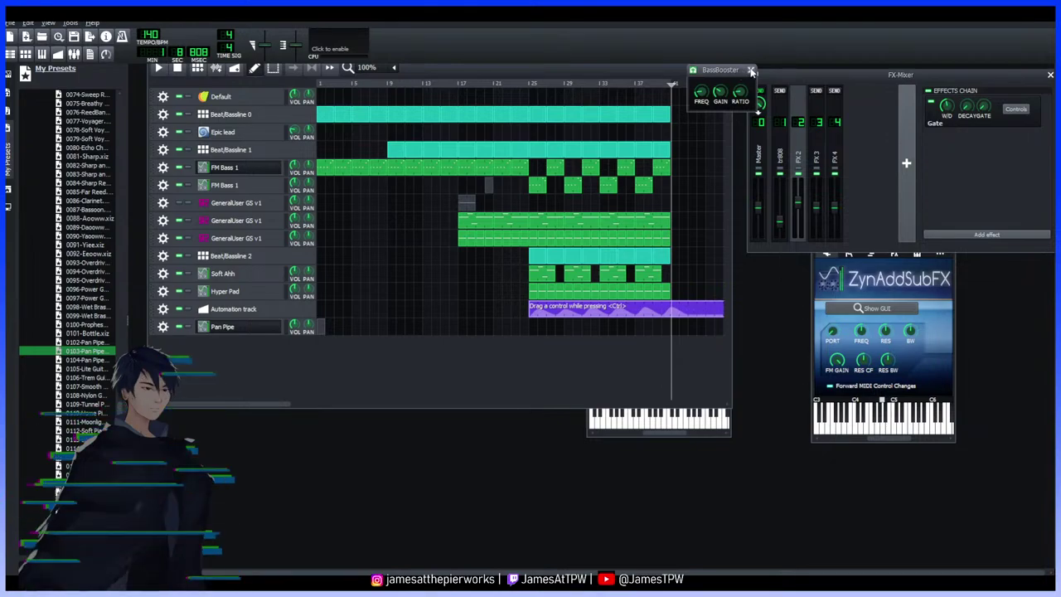
pyautogui.click(751, 71)
pyautogui.click(705, 432)
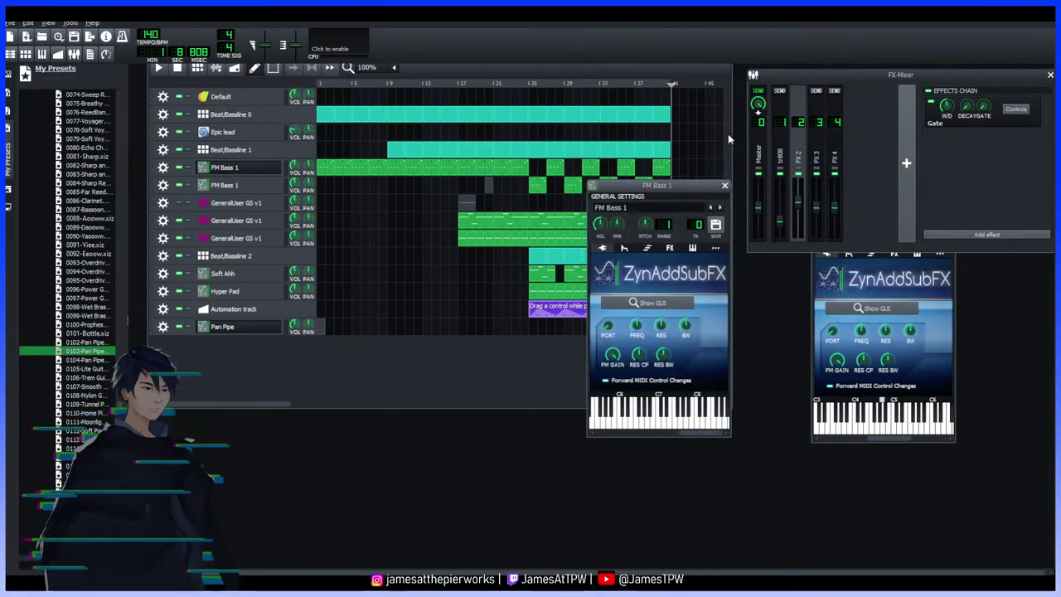
pyautogui.click(724, 185)
# Place the Pan Pipe window below the FX-Mixer, route the instrument to FX channel 4 and select channel FX 4
pyautogui.click(818, 306)
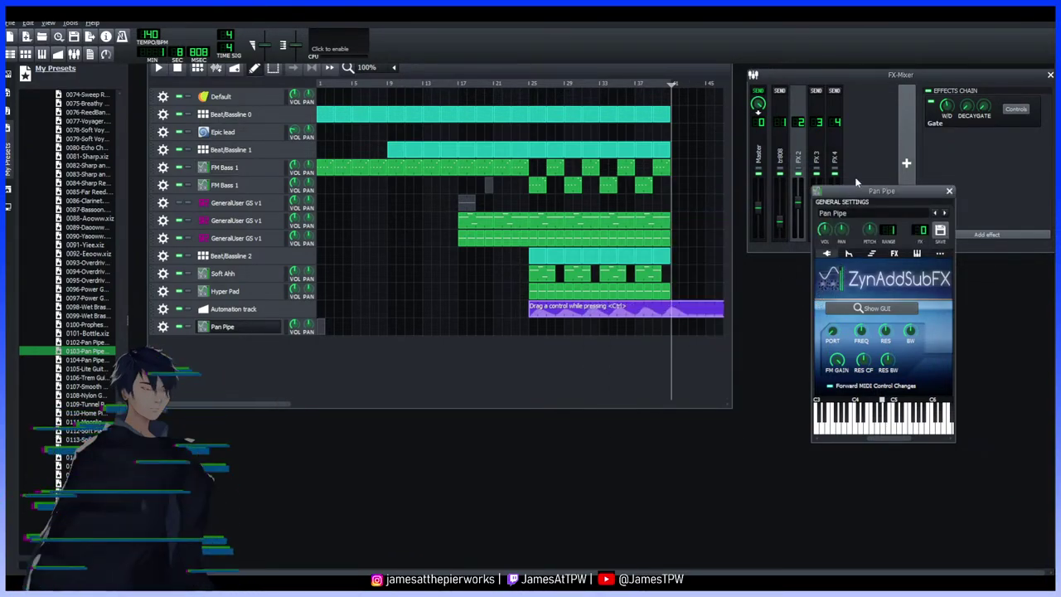
pyautogui.moveTo(861, 199); pyautogui.dragTo(805, 259)
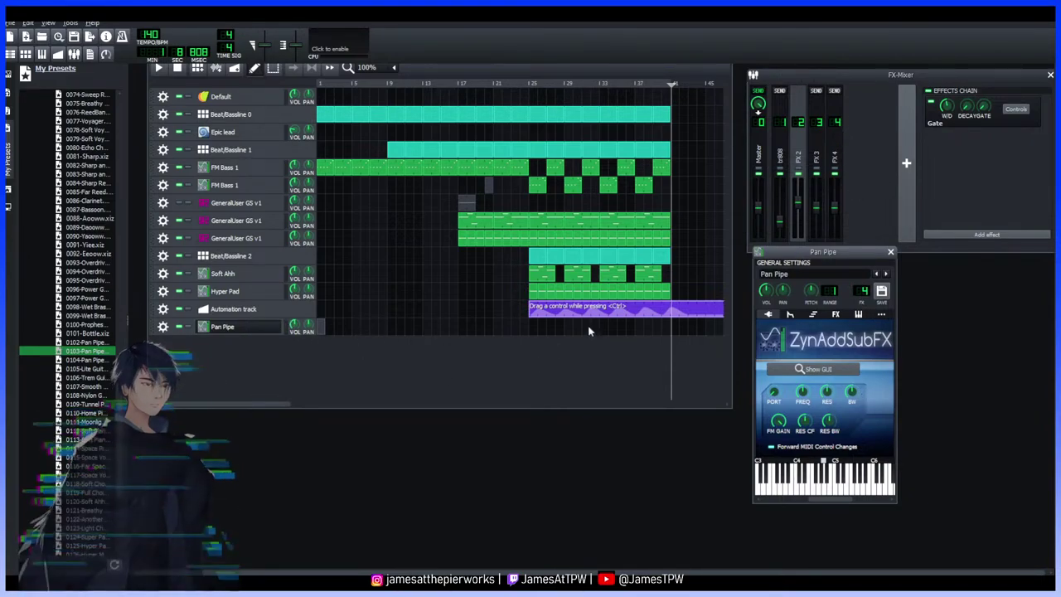
pyautogui.click(835, 145)
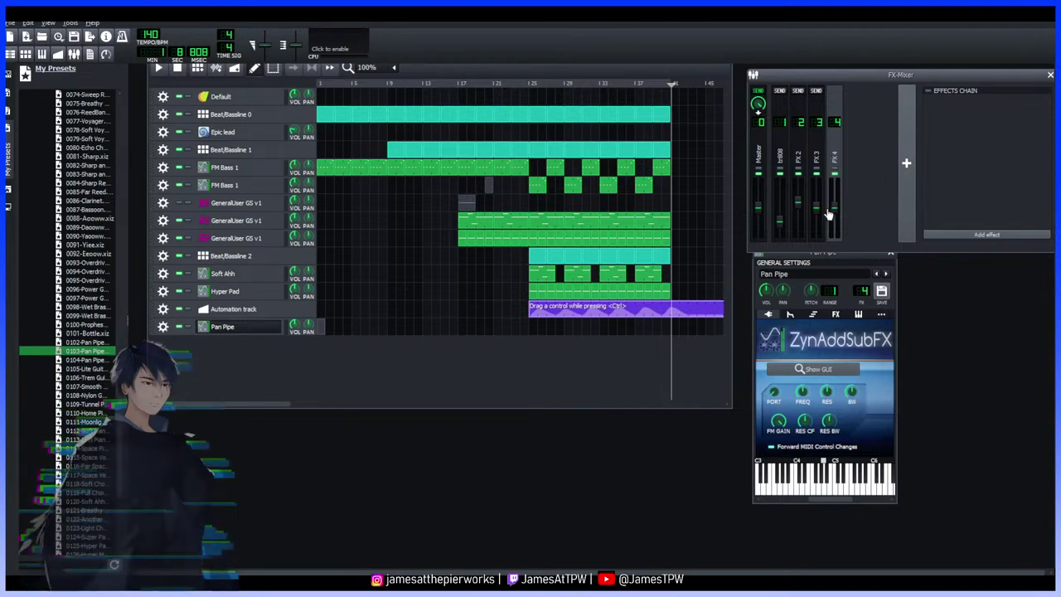
# Add an automation track below Pan Pipe with an FX 4 volume clip running from bar 1 to bar 25
pyautogui.click(235, 68)
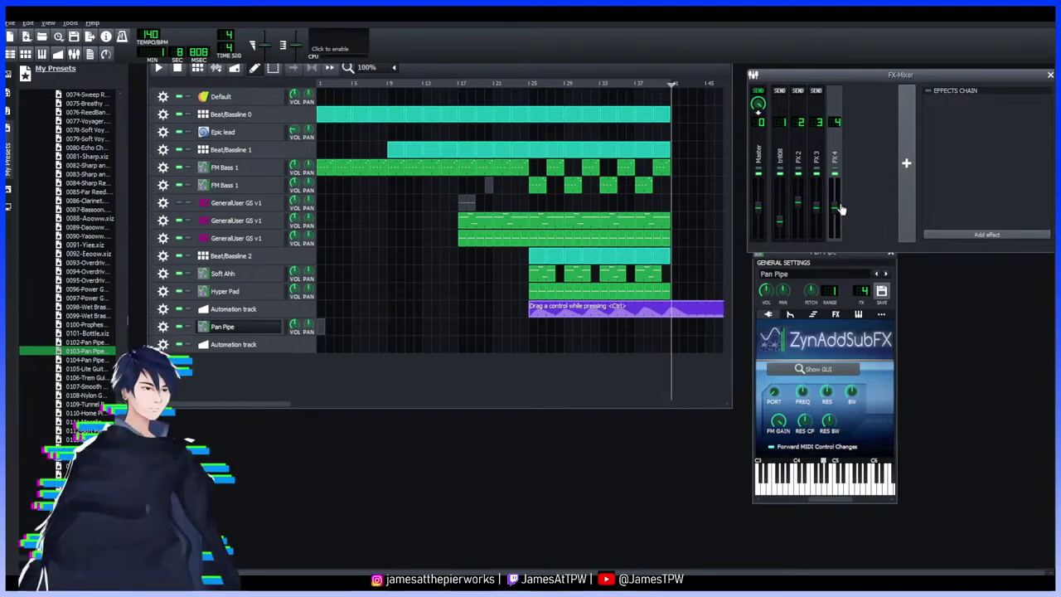
pyautogui.moveTo(830, 214); pyautogui.dragTo(527, 352)
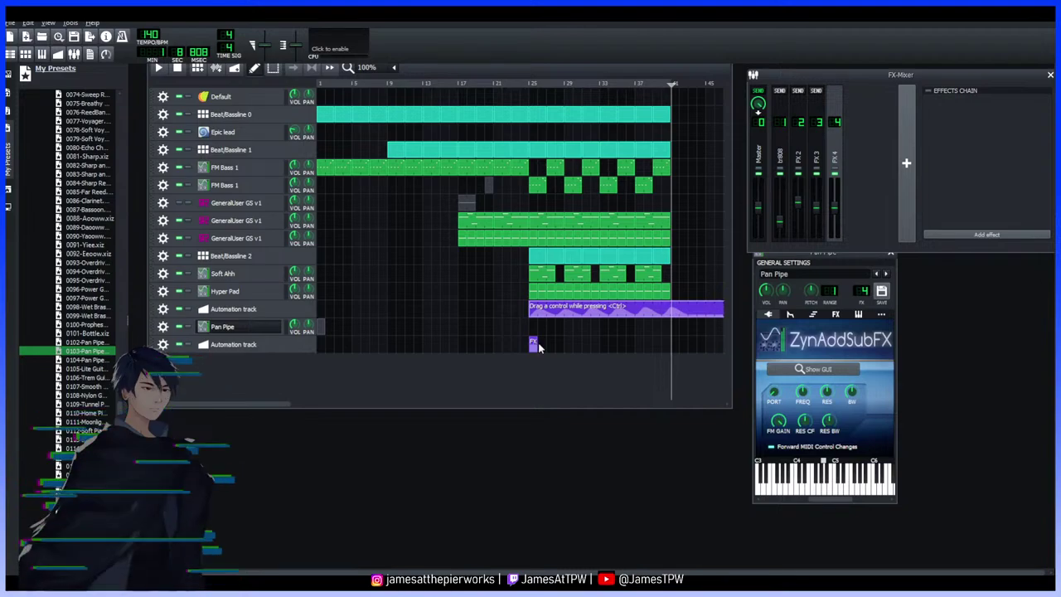
pyautogui.moveTo(440, 350); pyautogui.dragTo(319, 358)
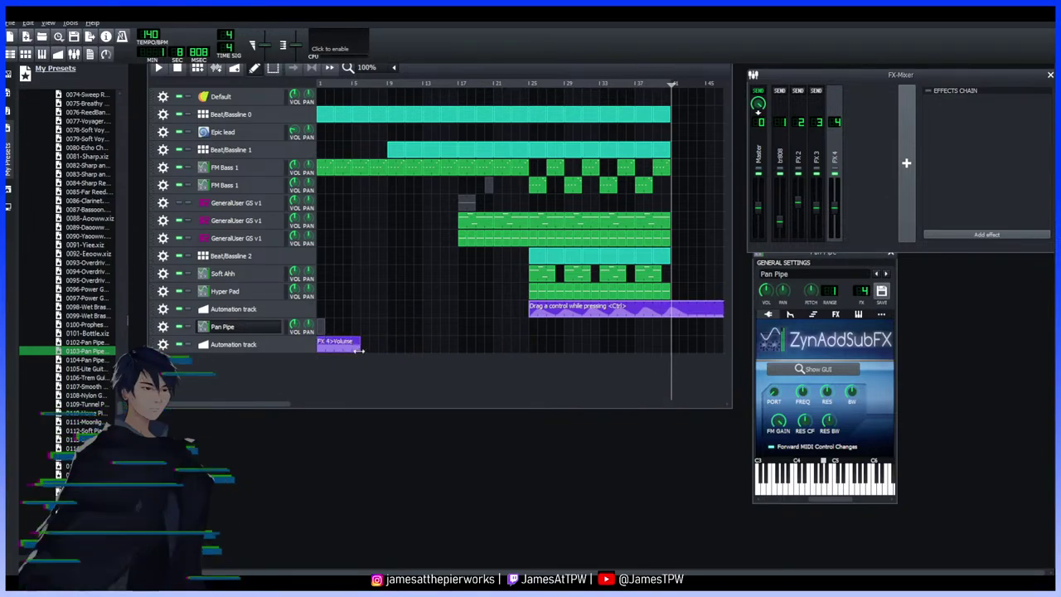
pyautogui.moveTo(353, 351); pyautogui.dragTo(508, 363)
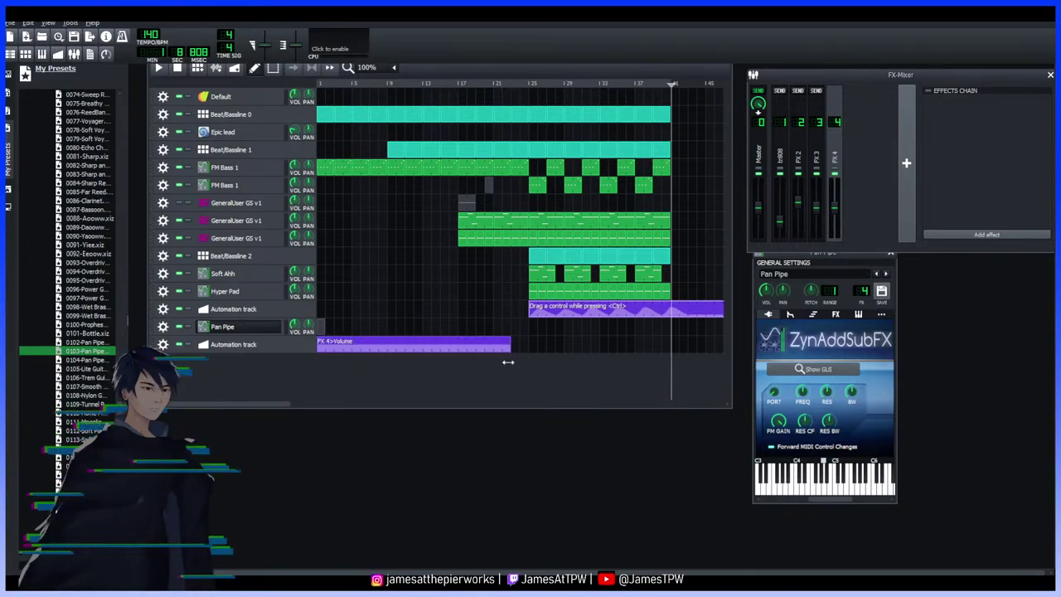
# Open the Pan Pipe pattern in the Piano-Roll, audition notes and draw one sustained note below C5 from bar 1 into bar 4
pyautogui.doubleClick(322, 328)
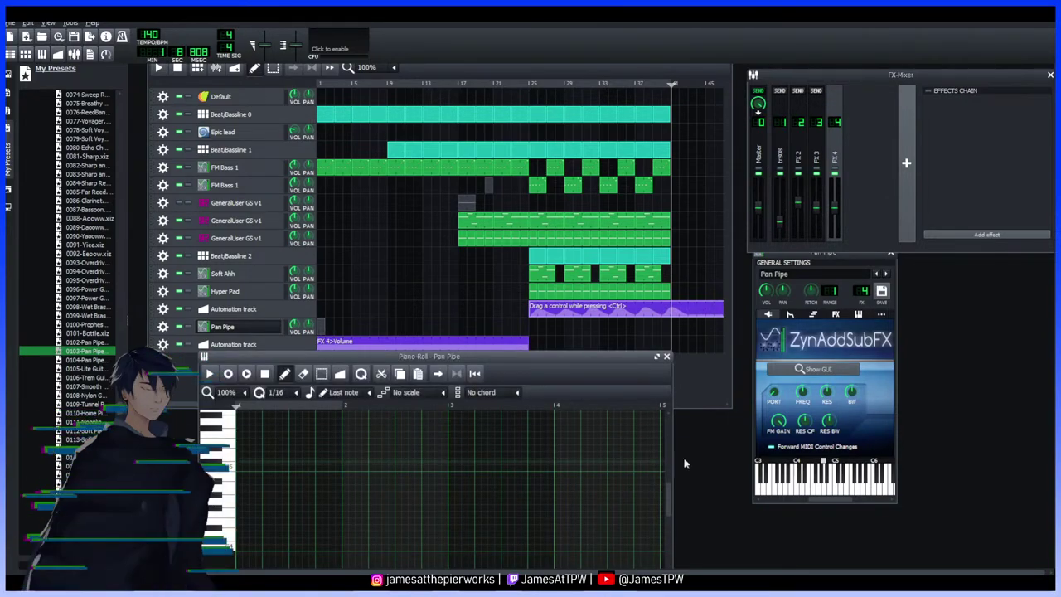
pyautogui.click(820, 491)
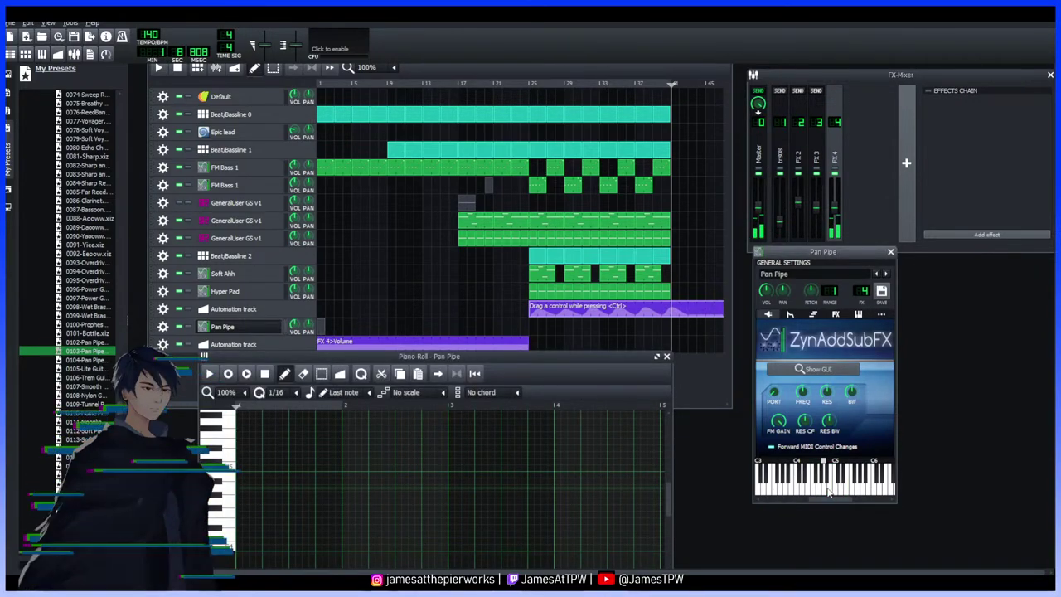
pyautogui.click(823, 493)
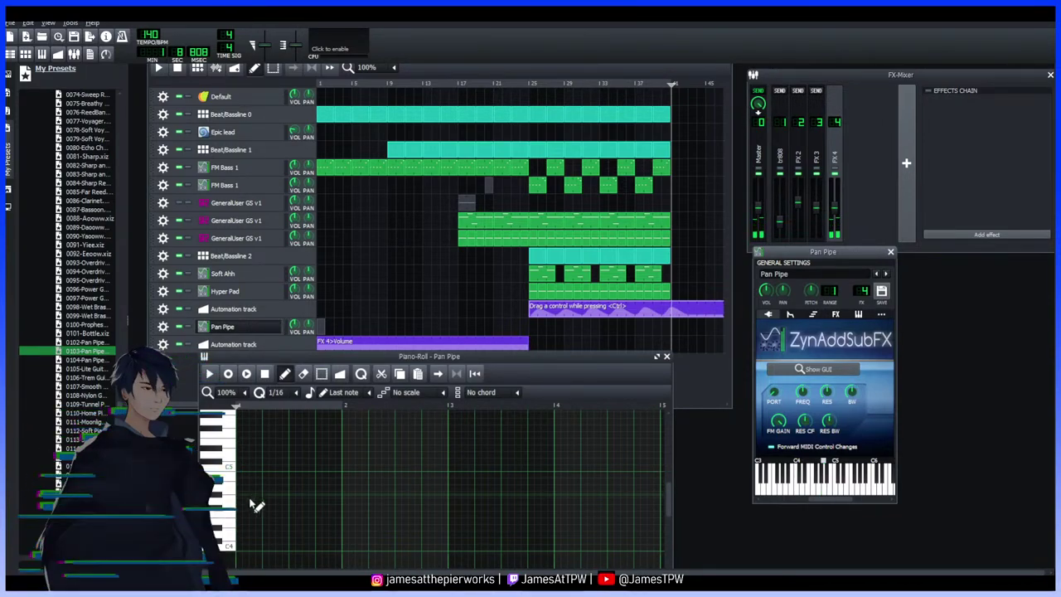
pyautogui.moveTo(246, 497); pyautogui.dragTo(580, 494)
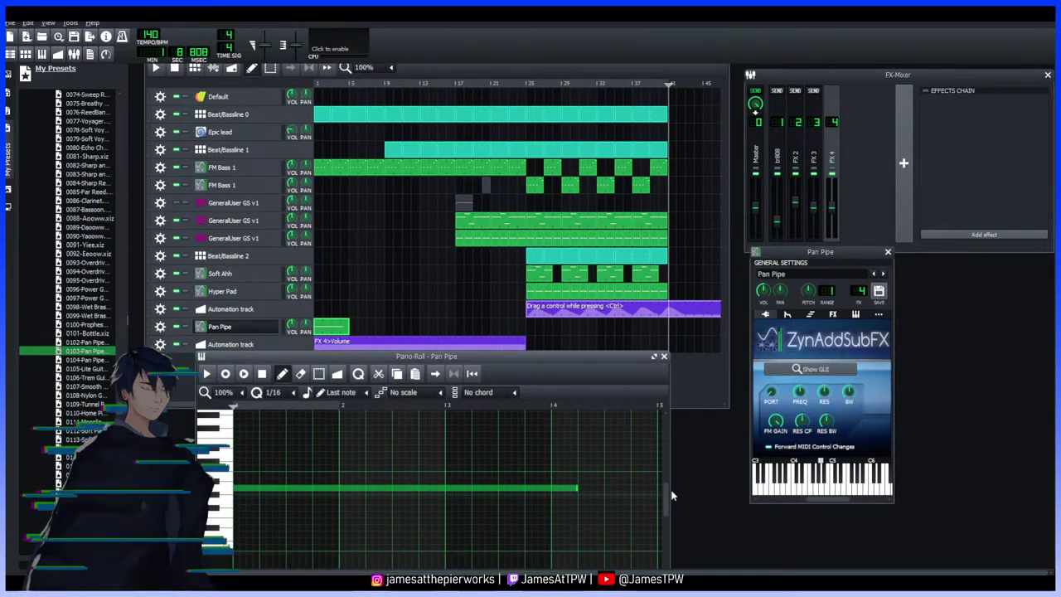
# Move the Piano-Roll higher up and lengthen the sustained Pan Pipe note to about bar 14
pyautogui.moveTo(521, 353); pyautogui.dragTo(512, 289)
pyautogui.moveTo(439, 534); pyautogui.dragTo(569, 483)
pyautogui.moveTo(276, 366); pyautogui.dragTo(639, 403)
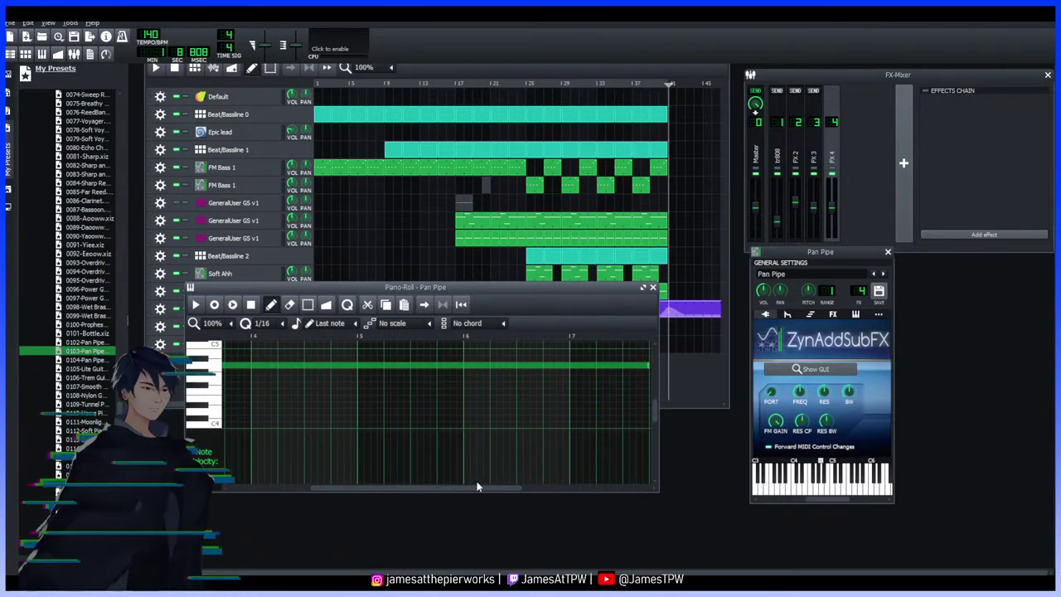
pyautogui.moveTo(479, 487); pyautogui.dragTo(582, 490)
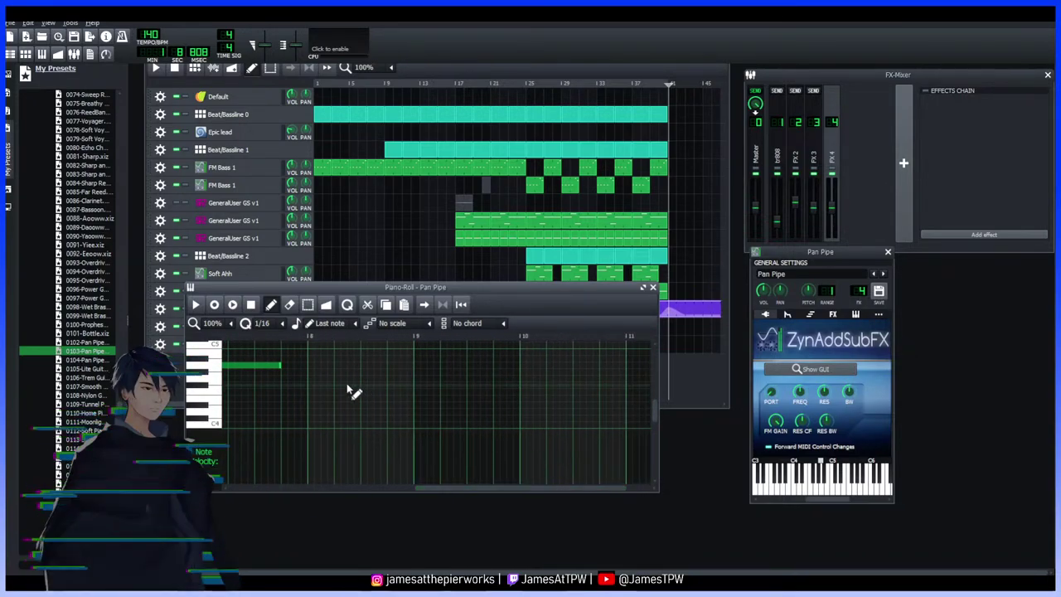
pyautogui.moveTo(284, 367); pyautogui.dragTo(586, 398)
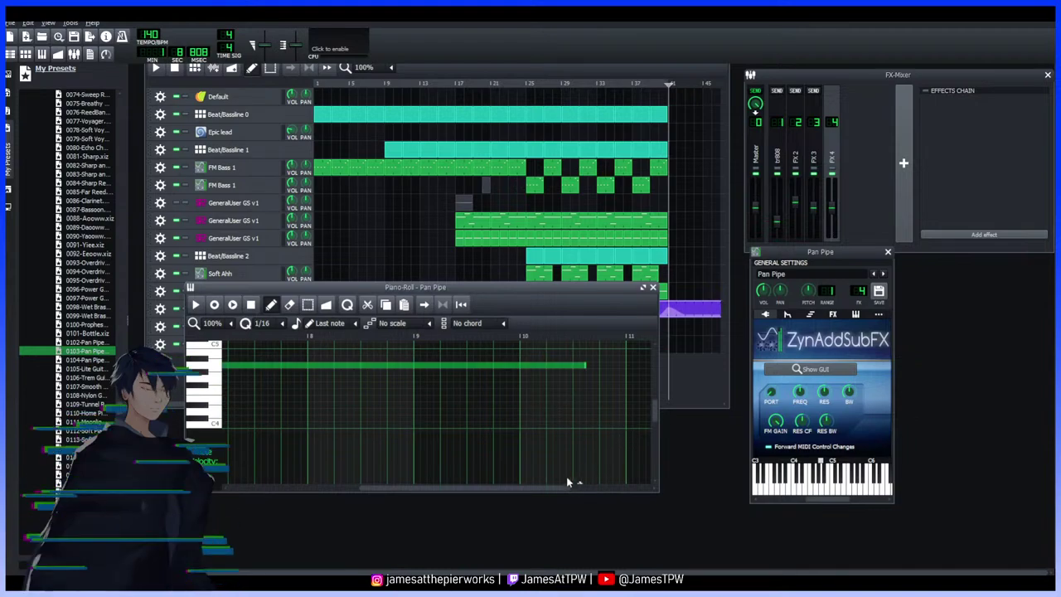
pyautogui.moveTo(549, 490); pyautogui.dragTo(616, 489)
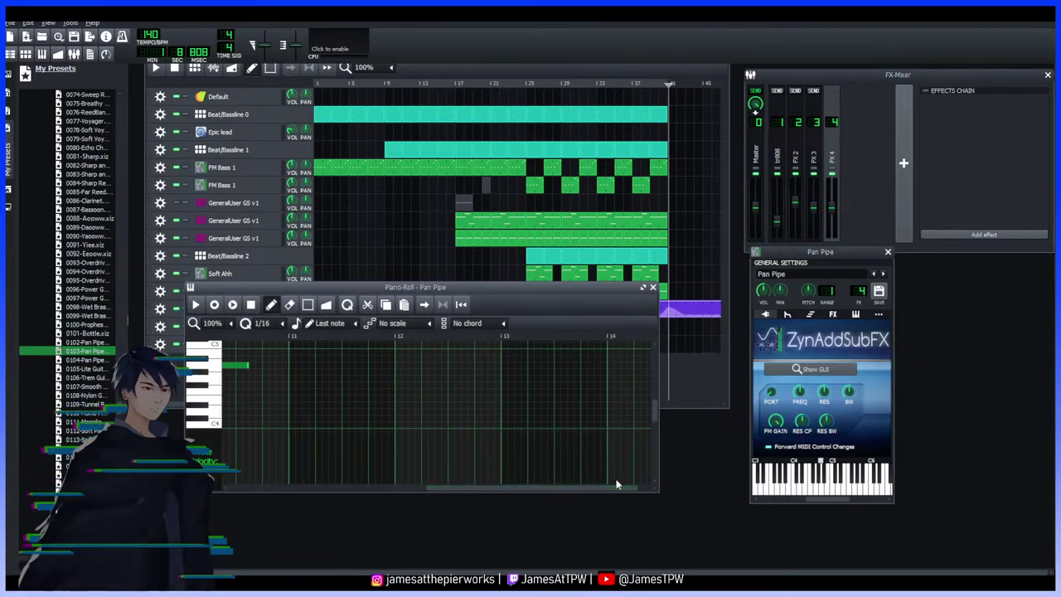
pyautogui.moveTo(248, 366); pyautogui.dragTo(565, 363)
pyautogui.moveTo(630, 372); pyautogui.dragTo(637, 371)
pyautogui.moveTo(504, 494); pyautogui.dragTo(555, 486)
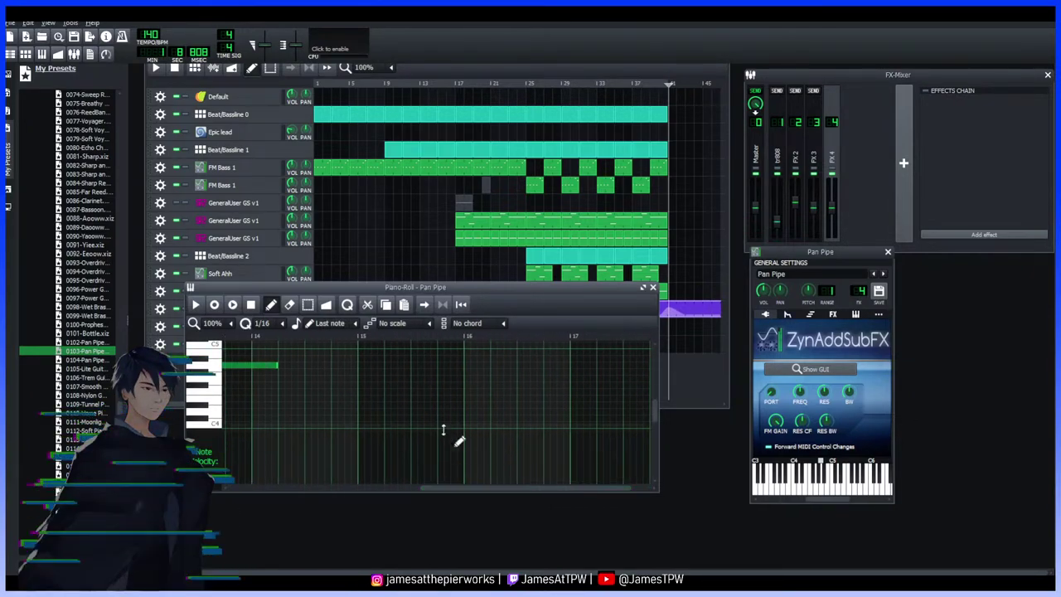
# Lengthen the sustained Pan Pipe note to about bar 26, deleting the stray note placed just above it near bar 21
pyautogui.moveTo(280, 369); pyautogui.dragTo(650, 383)
pyautogui.moveTo(544, 489); pyautogui.dragTo(594, 490)
pyautogui.click(495, 360)
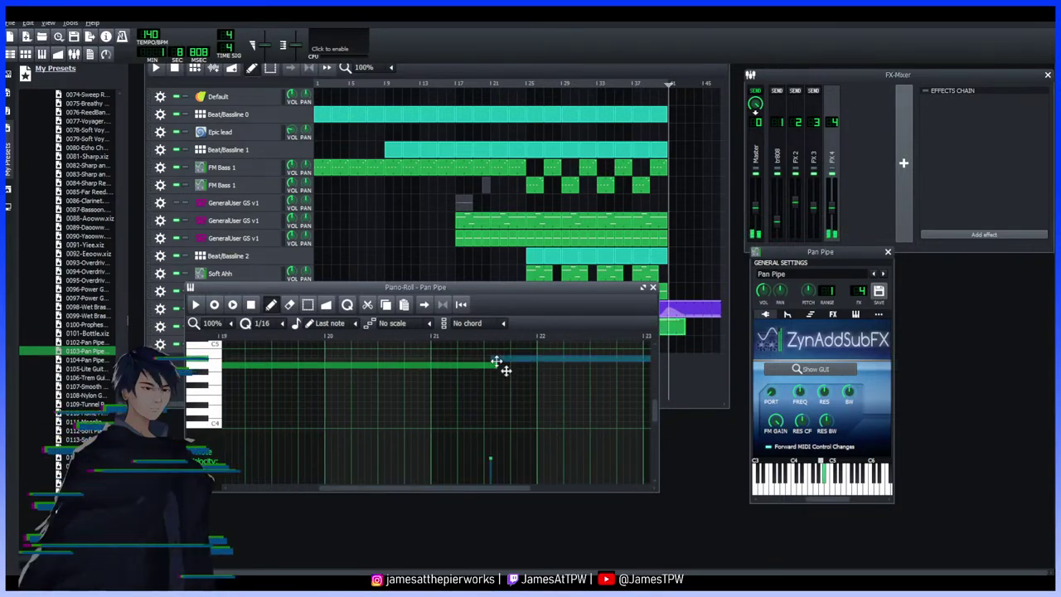
pyautogui.rightClick(521, 359)
pyautogui.moveTo(497, 365); pyautogui.dragTo(683, 373)
pyautogui.moveTo(974, 358); pyautogui.dragTo(687, 392)
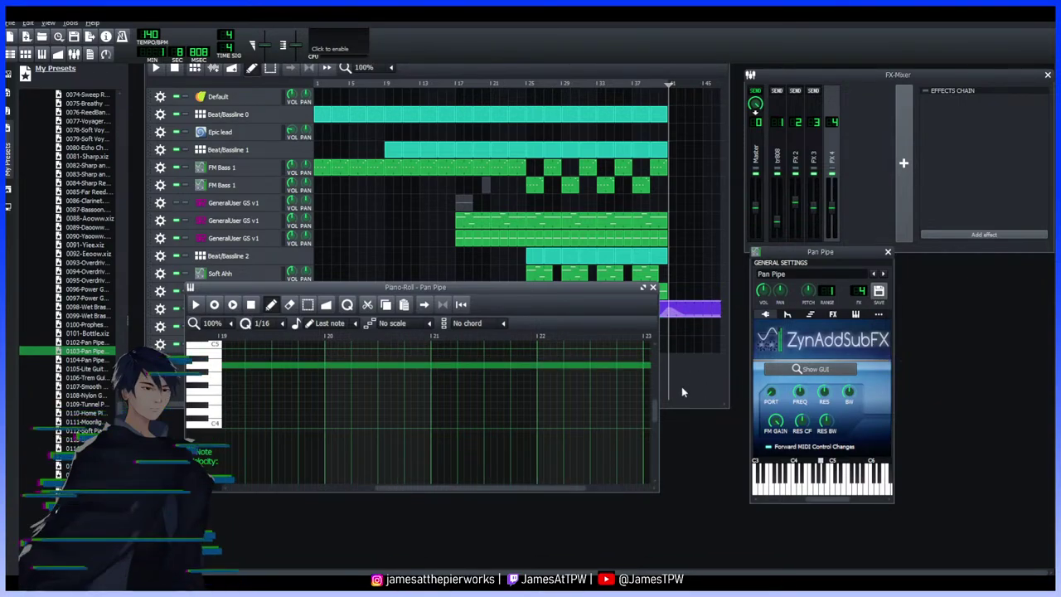
# Preview the Pan Pipe pattern, lengthen its note to about the middle of bar 29 and close the Piano-Roll
pyautogui.press('space')
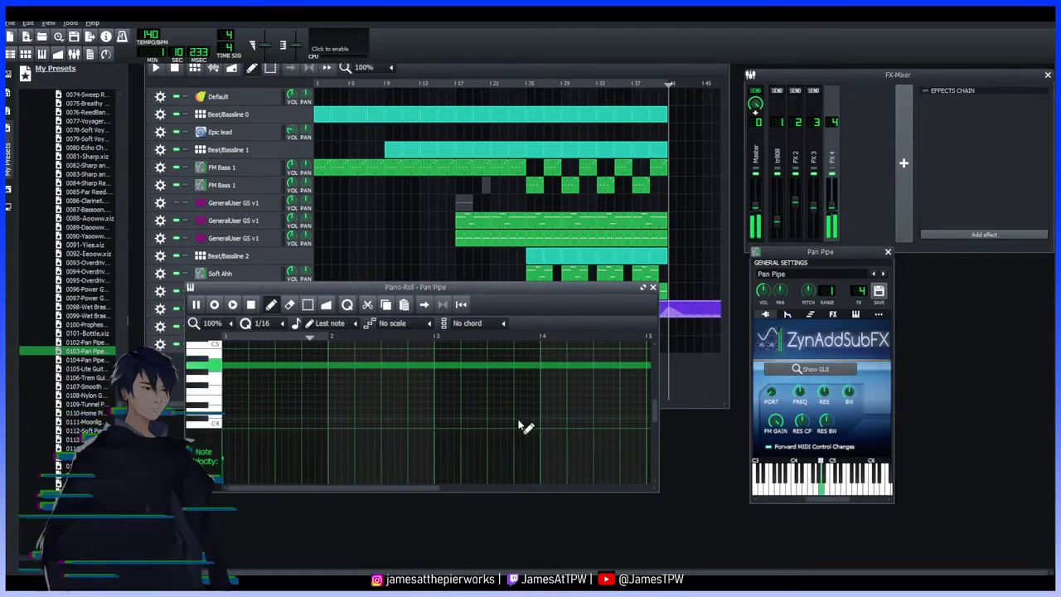
pyautogui.moveTo(412, 486); pyautogui.dragTo(605, 487)
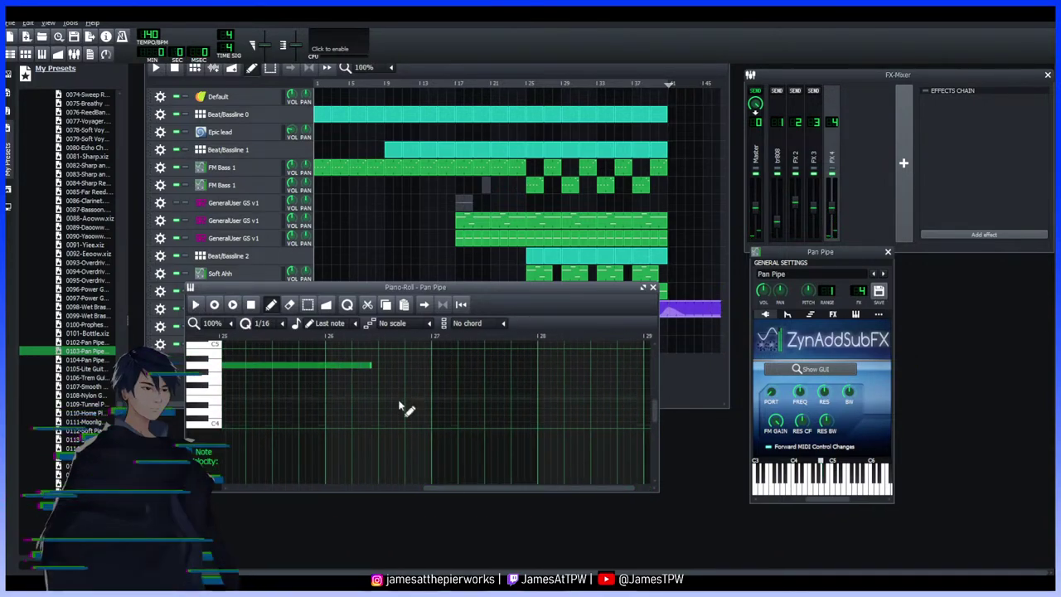
pyautogui.moveTo(370, 368); pyautogui.dragTo(648, 366)
pyautogui.moveTo(489, 485); pyautogui.dragTo(523, 490)
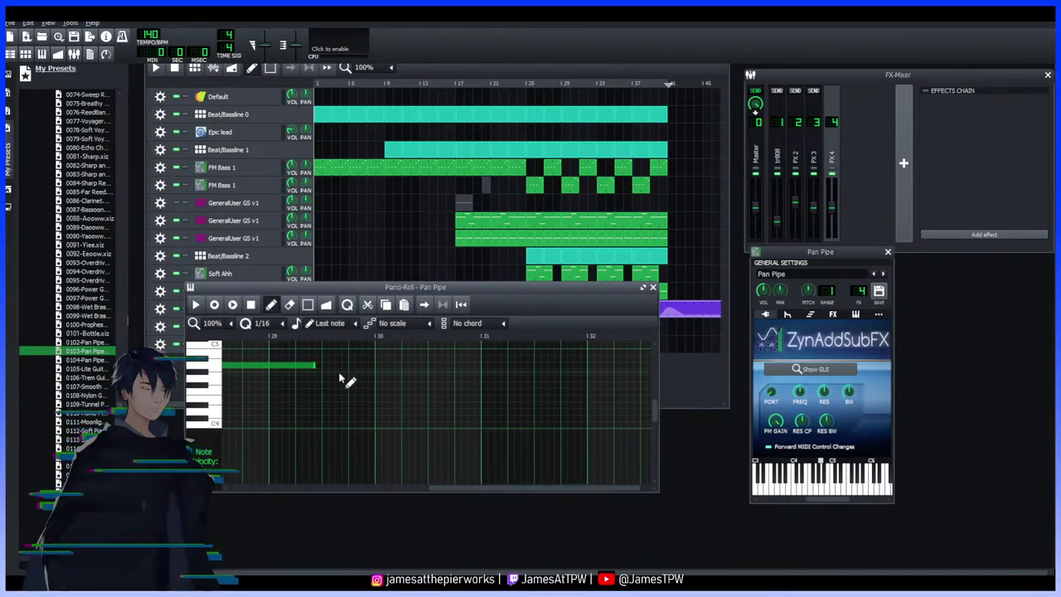
pyautogui.moveTo(310, 373)
pyautogui.mouseDown()
pyautogui.moveTo(473, 398)
pyautogui.moveTo(323, 376)
pyautogui.mouseUp()
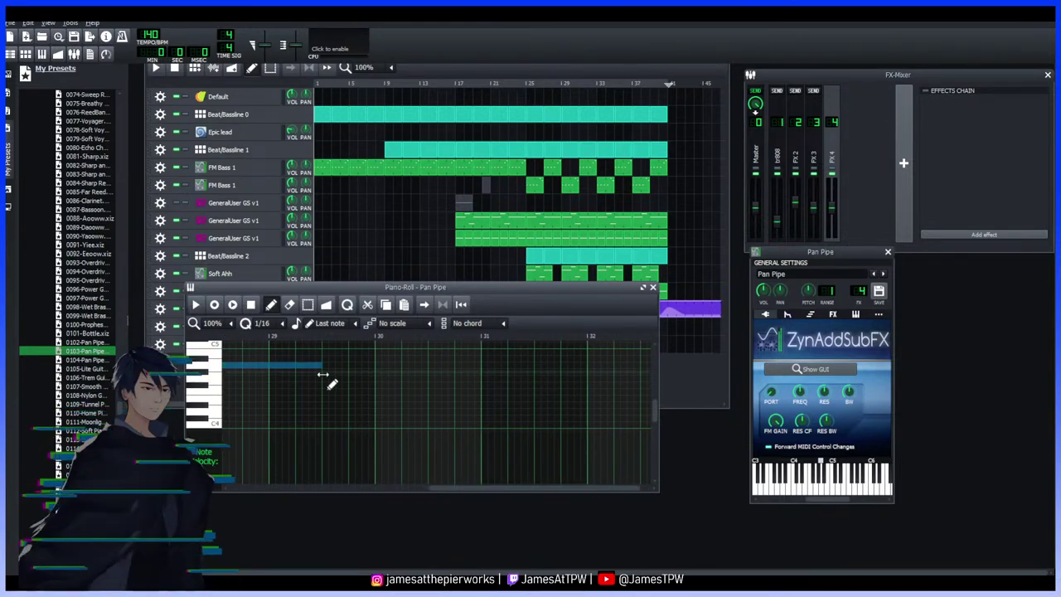
pyautogui.click(653, 288)
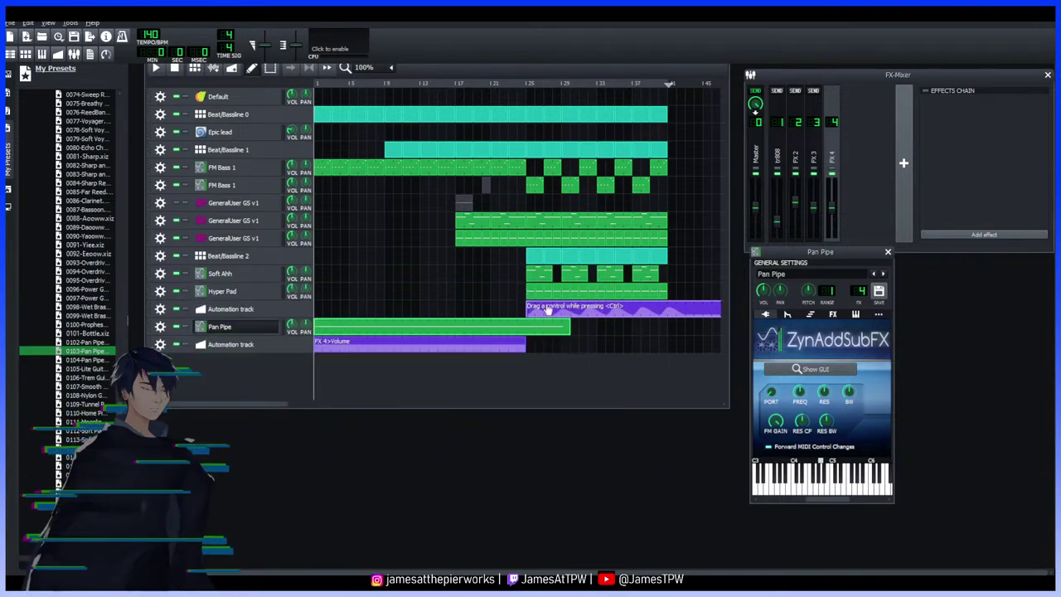
# Open the FX 4 volume clip in the Automation editor, look along its curve and return to the Song-Editor
pyautogui.doubleClick(434, 343)
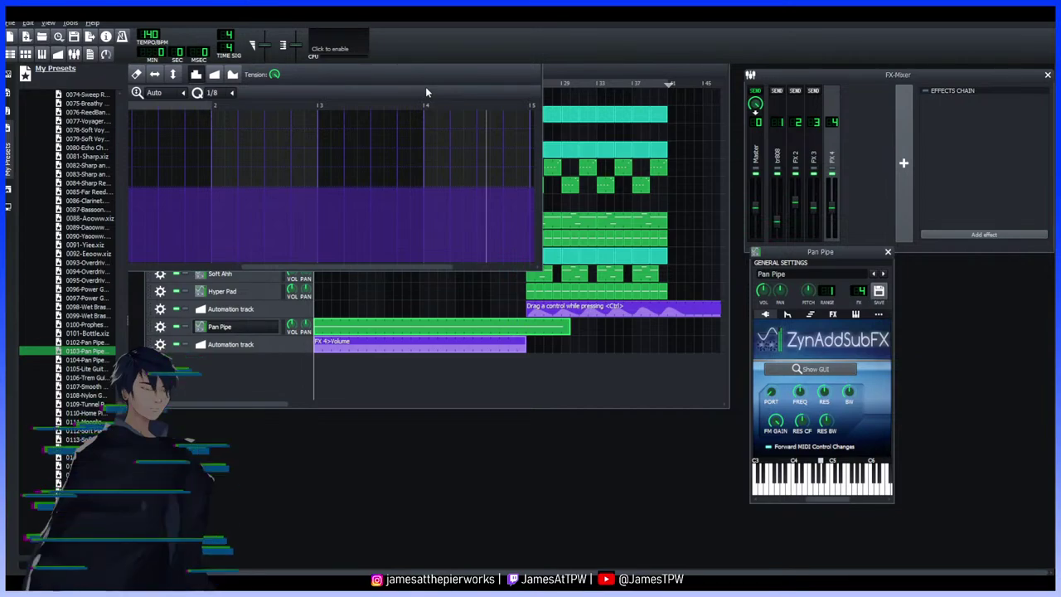
pyautogui.hscroll(6, 347, 267)
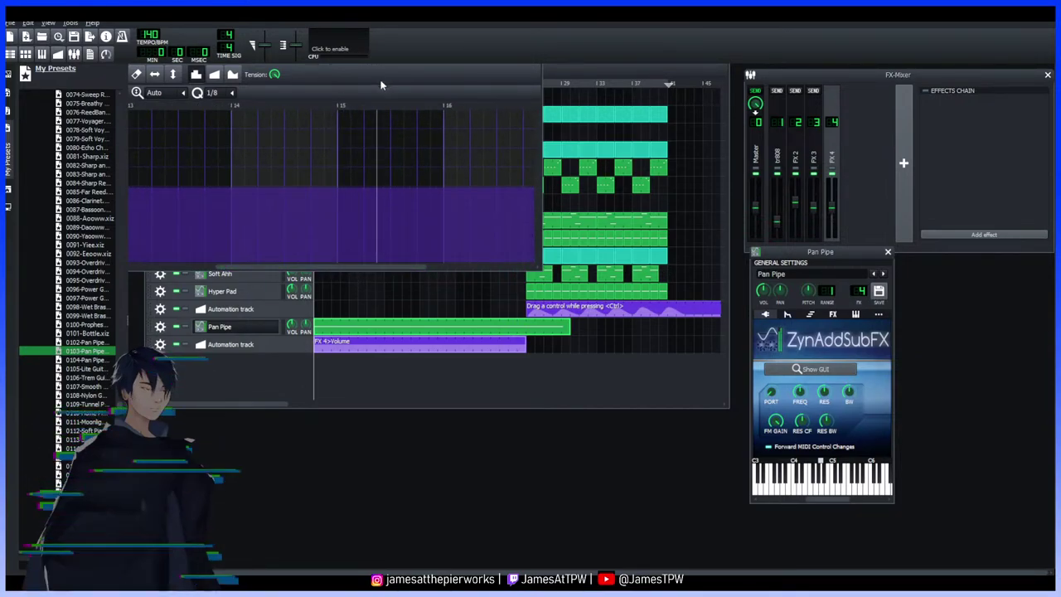
pyautogui.doubleClick(433, 342)
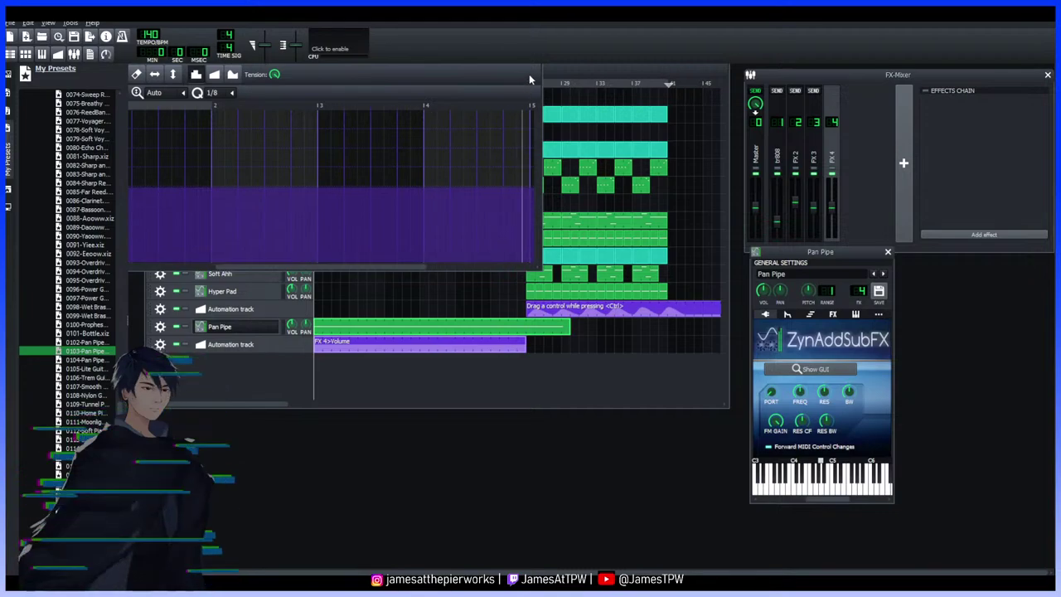
pyautogui.click(567, 76)
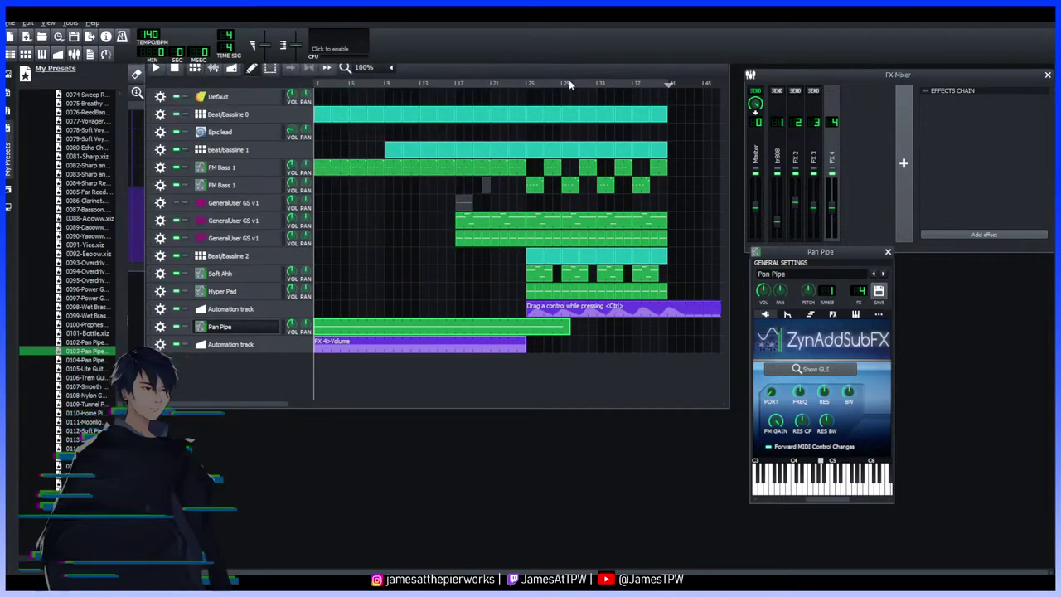
# Make the Song-Editor slightly narrower and taller, leaving free space below its last track
pyautogui.moveTo(728, 82); pyautogui.dragTo(706, 81)
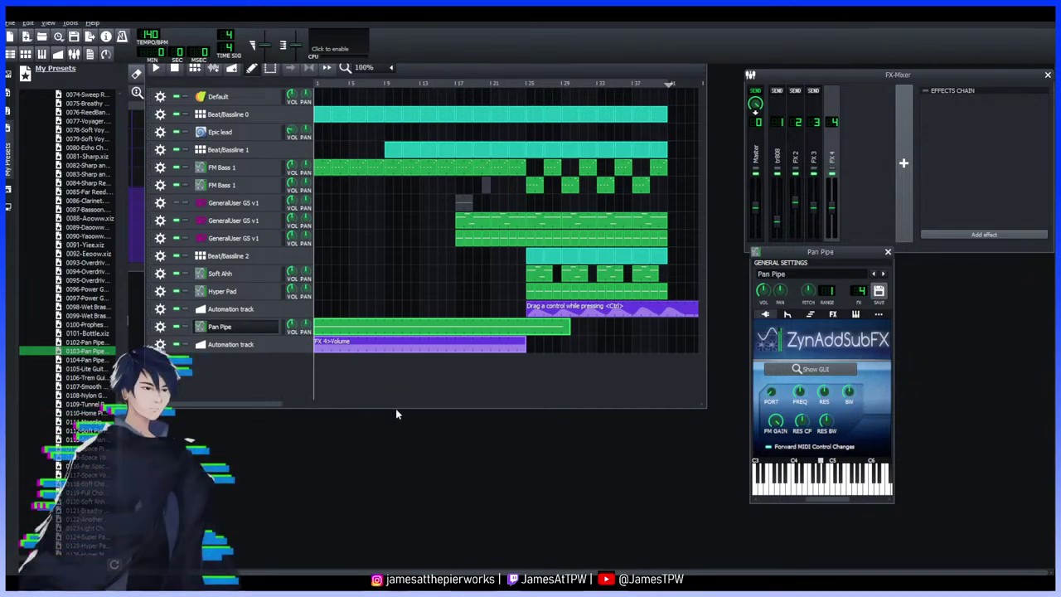
pyautogui.moveTo(395, 407); pyautogui.dragTo(394, 307)
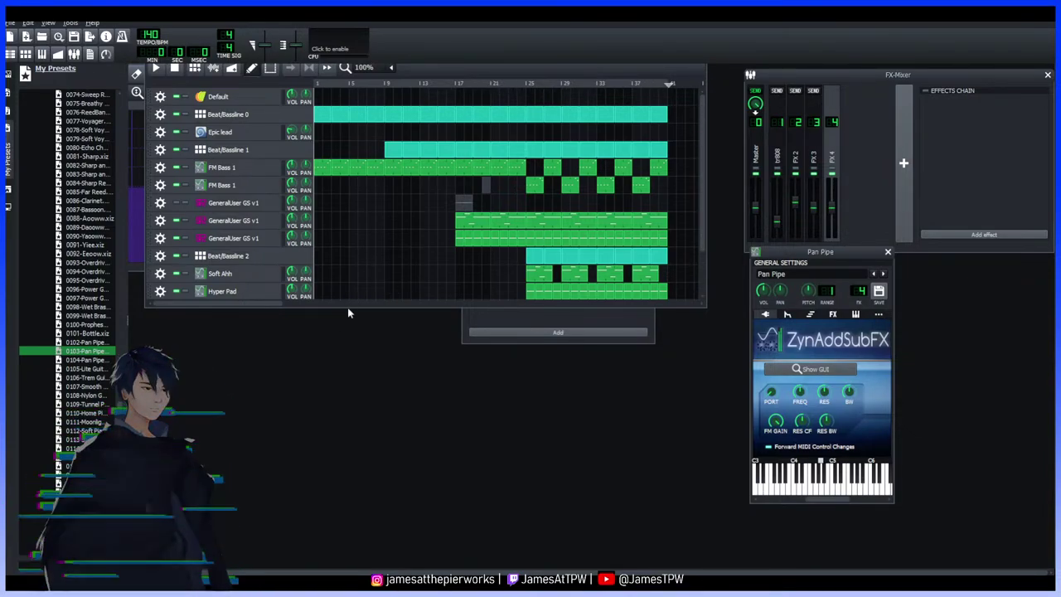
pyautogui.moveTo(343, 306); pyautogui.dragTo(347, 464)
# Lower the FX 4 volume automation from bar 1 and make the Automation editor slightly narrower before returning to the Song-Editor
pyautogui.press('F8')
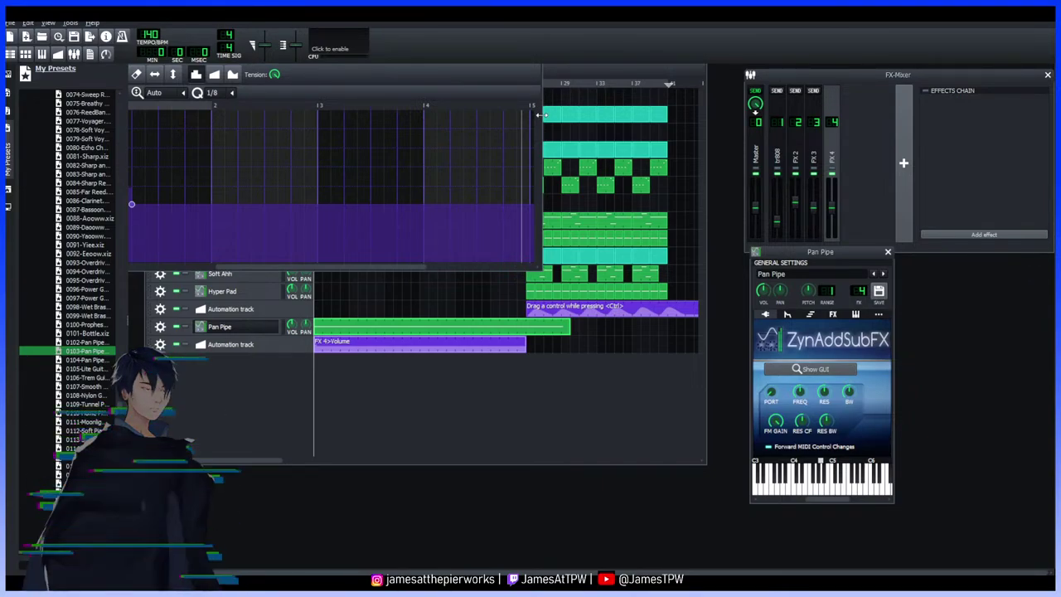
pyautogui.moveTo(539, 114); pyautogui.dragTo(533, 114)
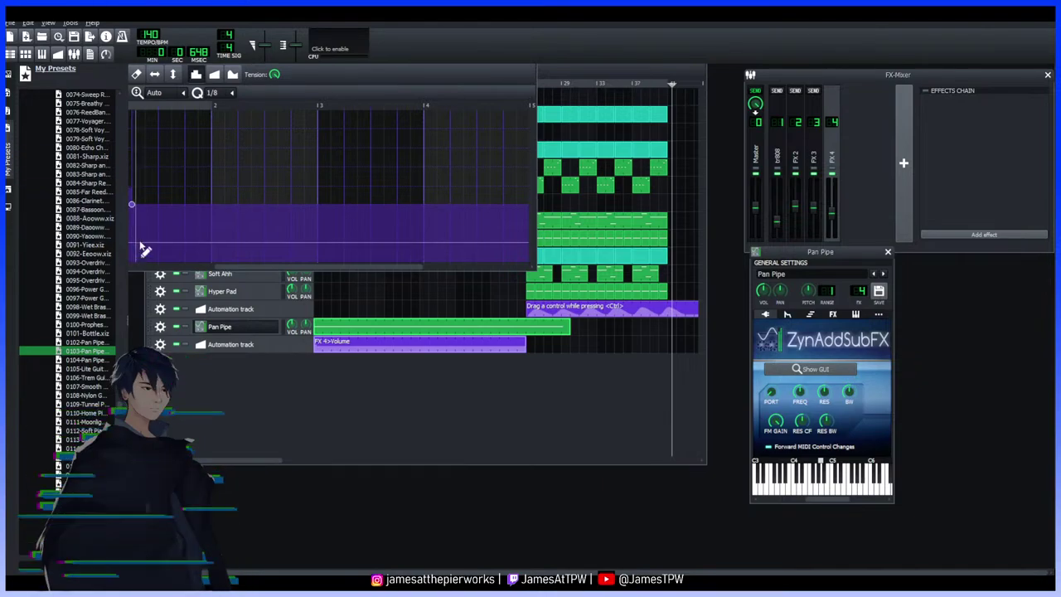
pyautogui.click(667, 87)
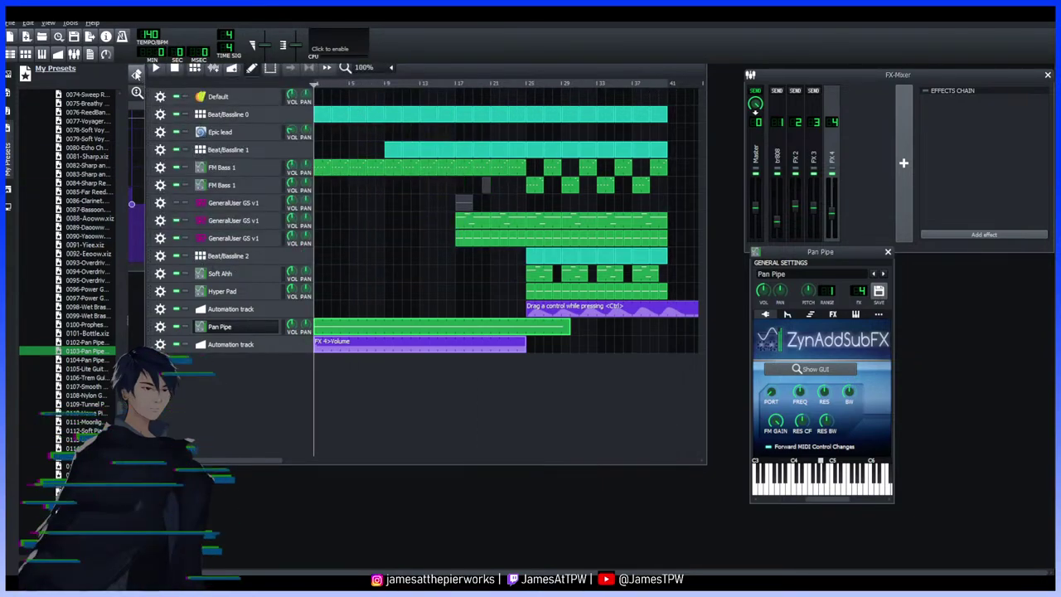
# Shape the start of the FX 4 volume automation as a smooth swell peaking before bar 2 and dropping near zero mid-bar 3
pyautogui.click(130, 109)
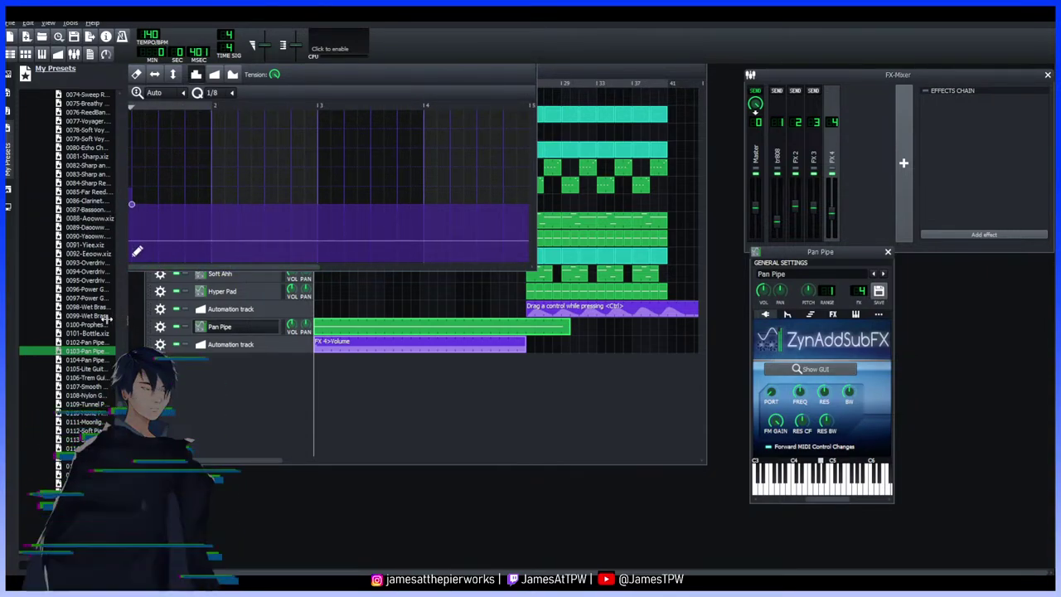
pyautogui.click(7, 143)
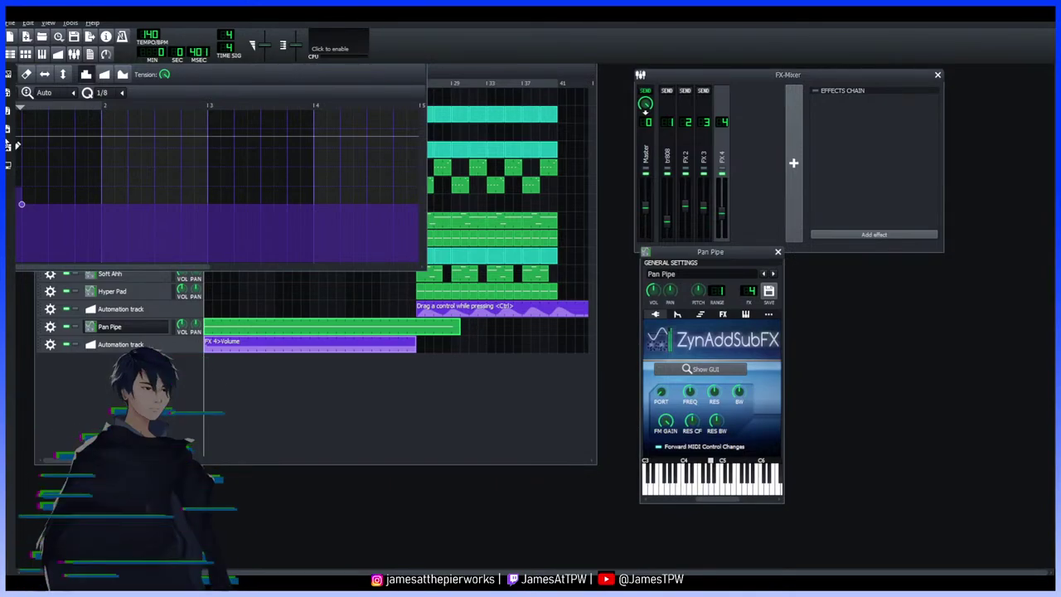
pyautogui.click(12, 142)
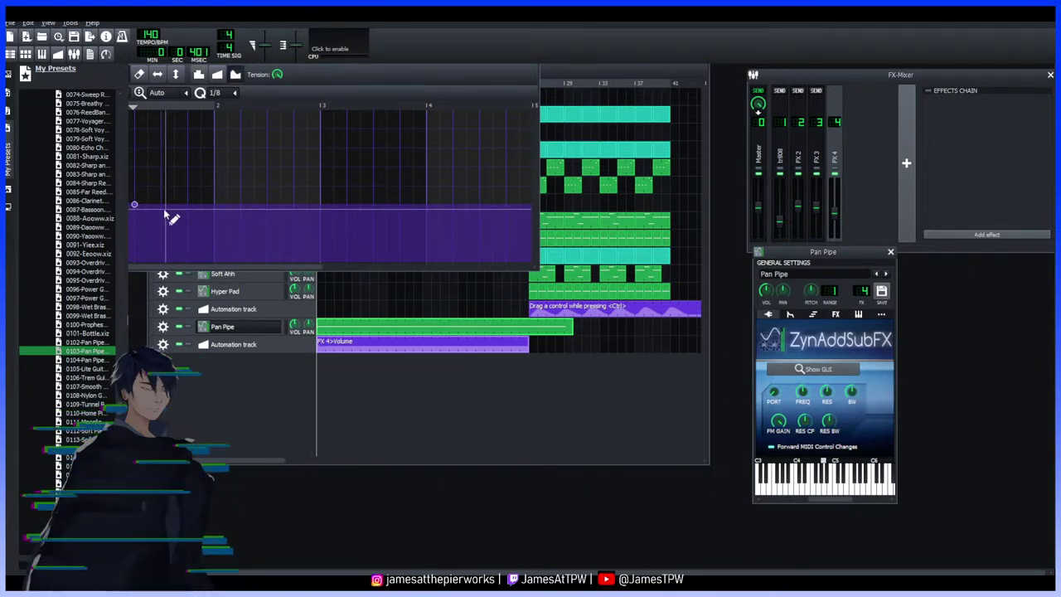
pyautogui.press('space')
pyautogui.moveTo(138, 213)
pyautogui.mouseDown()
pyautogui.moveTo(132, 256)
pyautogui.moveTo(201, 243)
pyautogui.moveTo(227, 216)
pyautogui.moveTo(282, 190)
pyautogui.moveTo(390, 178)
pyautogui.moveTo(407, 218)
pyautogui.moveTo(338, 235)
pyautogui.moveTo(370, 257)
pyautogui.mouseUp()
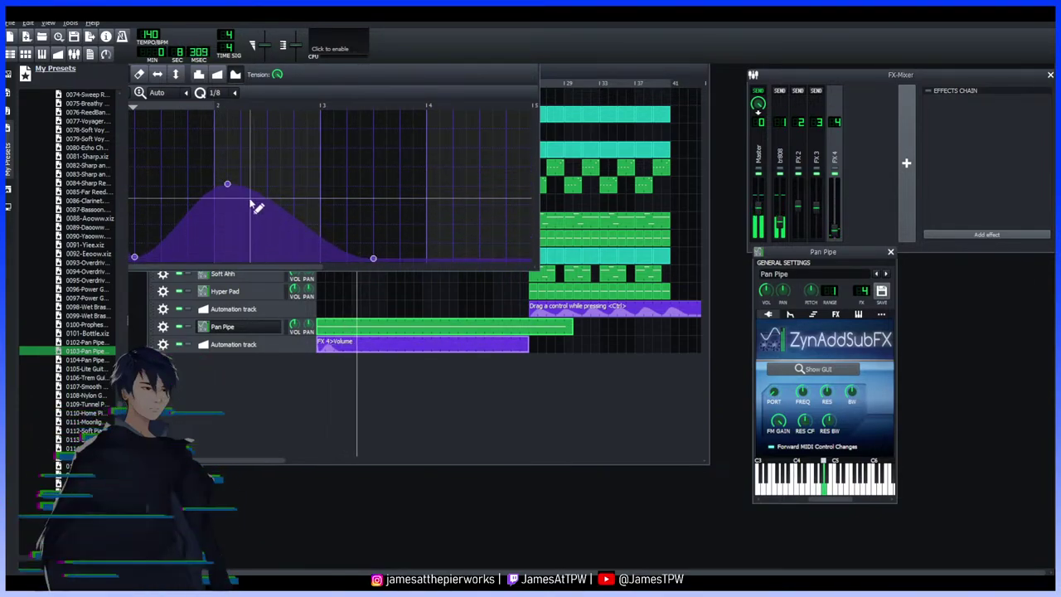
pyautogui.moveTo(224, 182); pyautogui.dragTo(360, 232)
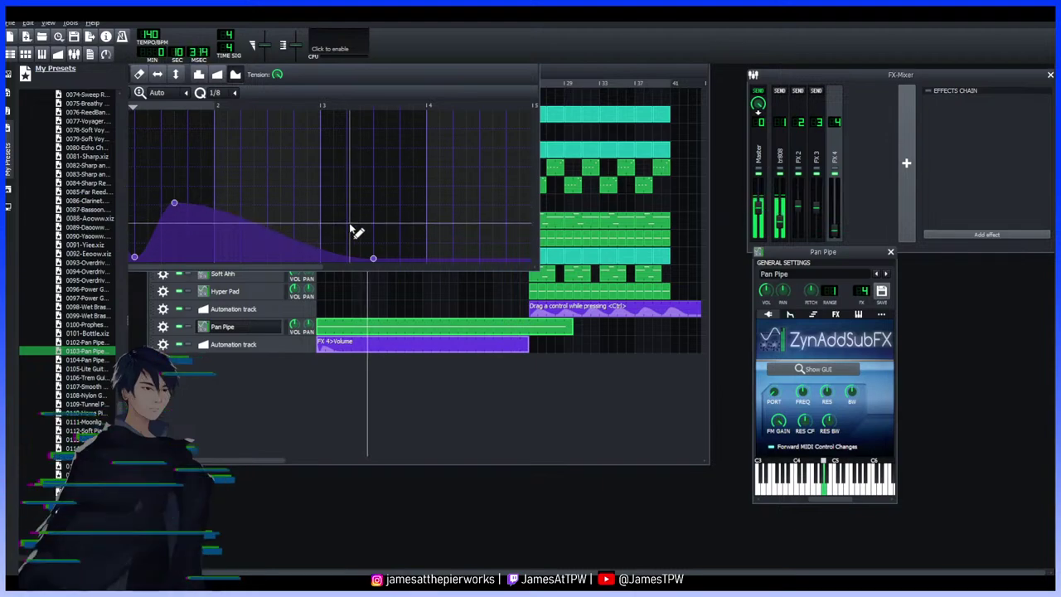
# Return to the Song-Editor and open the Pan Pipe's effects chain and the Calf Reverb LADSPA controls
pyautogui.click(411, 346)
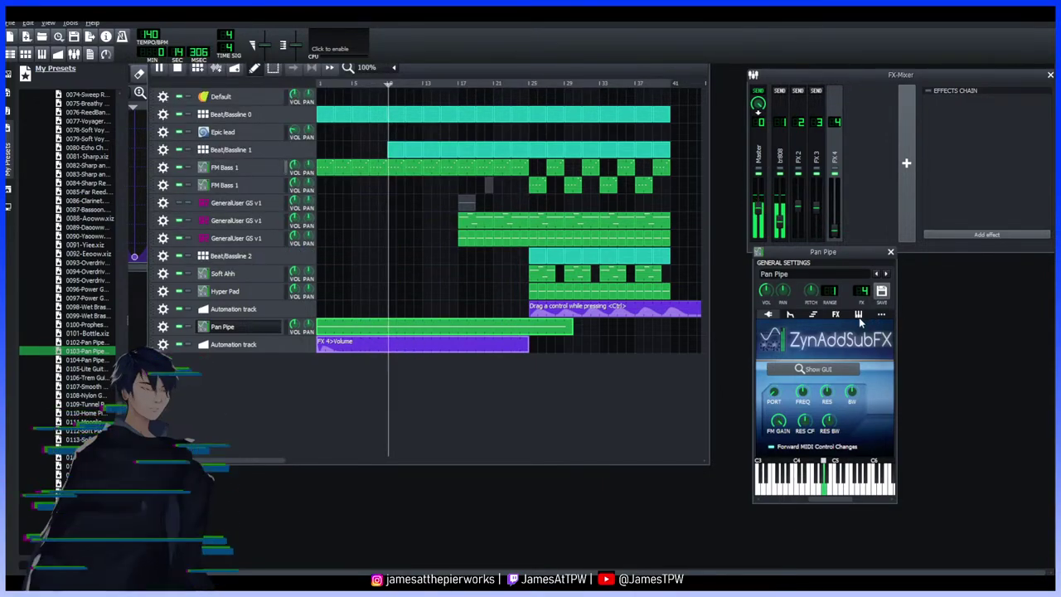
pyautogui.click(836, 315)
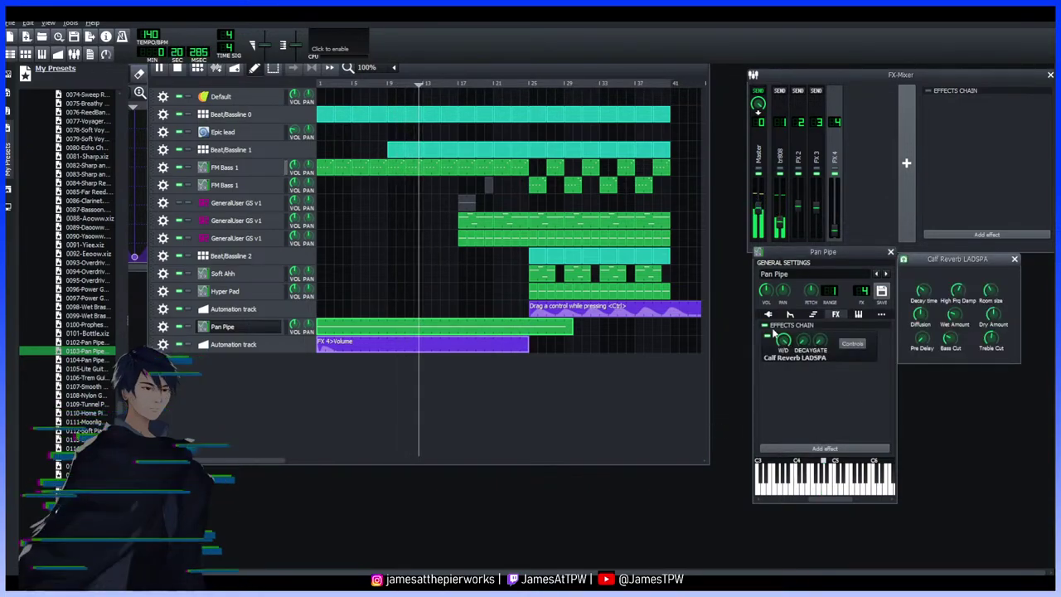
pyautogui.click(851, 345)
pyautogui.click(851, 344)
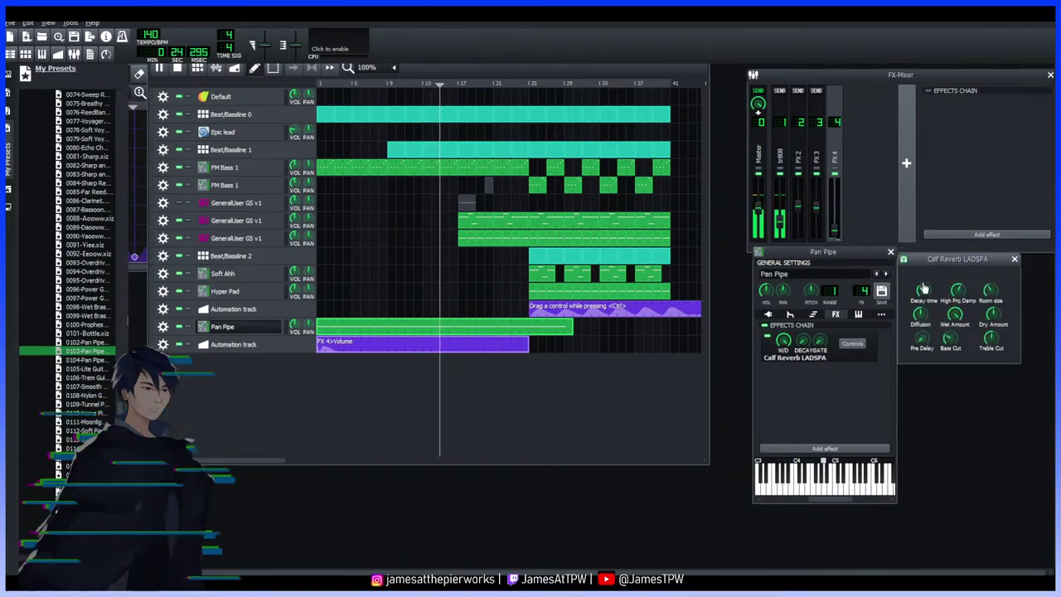
# Draw a volume rise from just before bar 27 to mid-bar 28 in the FX 4 automation and lengthen the clip to bar 31
pyautogui.doubleClick(474, 345)
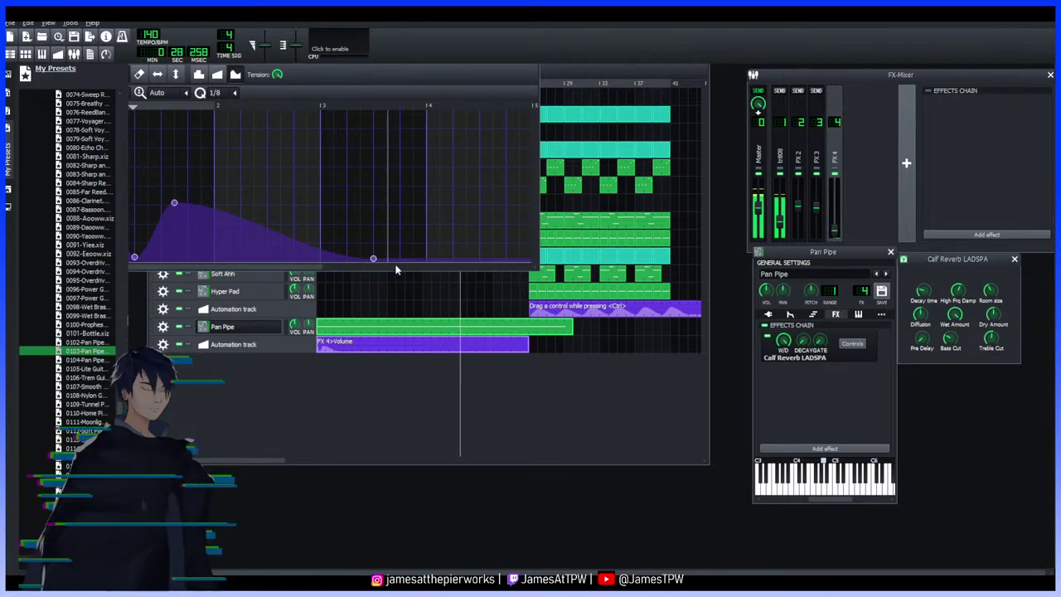
pyautogui.moveTo(317, 266); pyautogui.dragTo(511, 269)
pyautogui.moveTo(417, 227)
pyautogui.mouseDown()
pyautogui.moveTo(434, 223)
pyautogui.moveTo(303, 262)
pyautogui.moveTo(455, 256)
pyautogui.moveTo(479, 243)
pyautogui.moveTo(479, 176)
pyautogui.mouseUp()
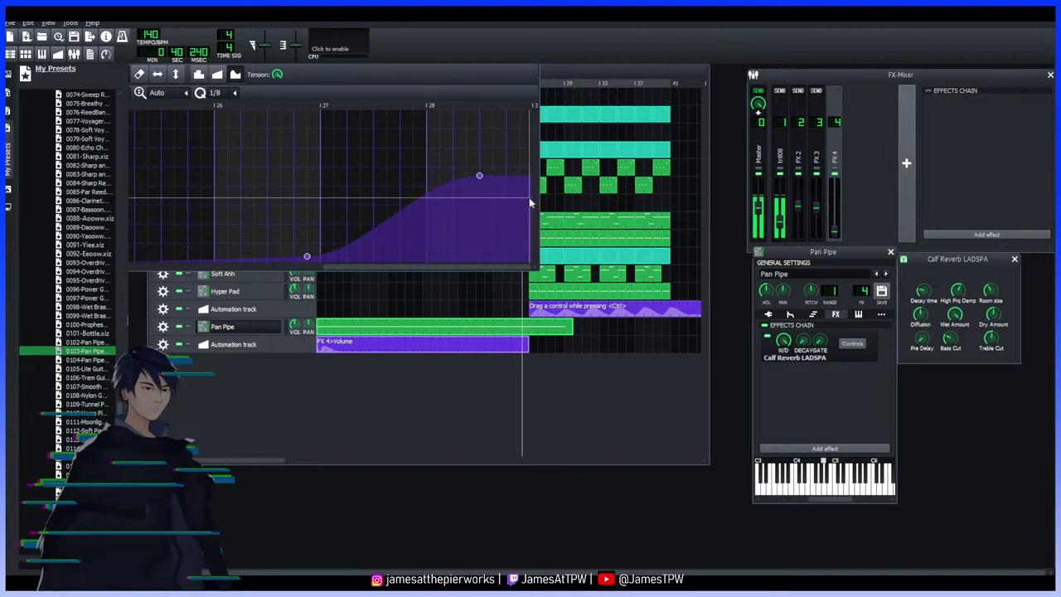
pyautogui.moveTo(527, 342); pyautogui.dragTo(582, 342)
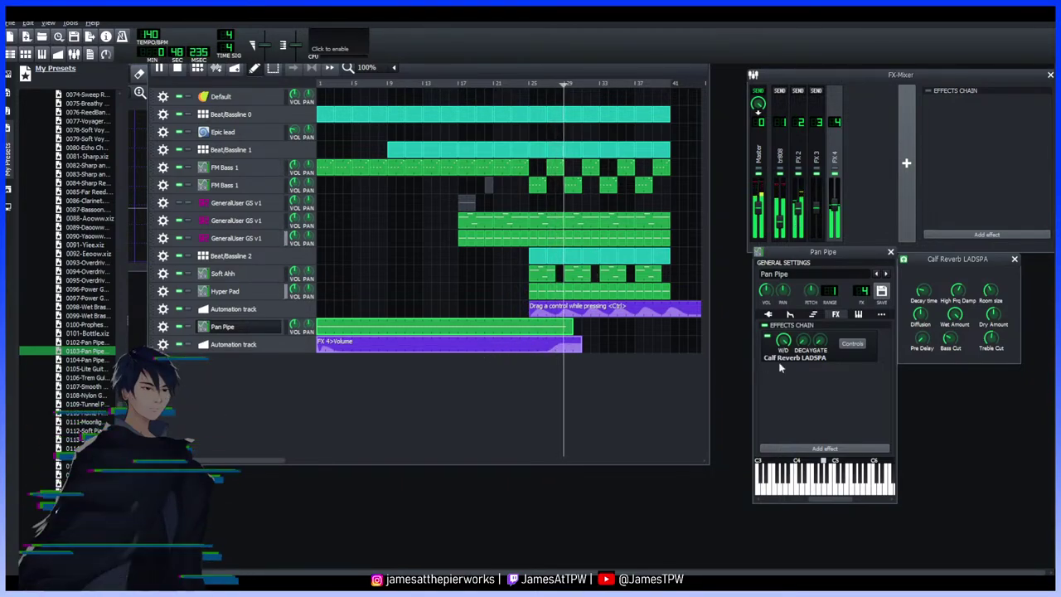
# Stop playback, add an FX 4 volume swell rising from bar 24 to a peak at bar 25, and lower the mid-bar 28 point near zero
pyautogui.doubleClick(561, 349)
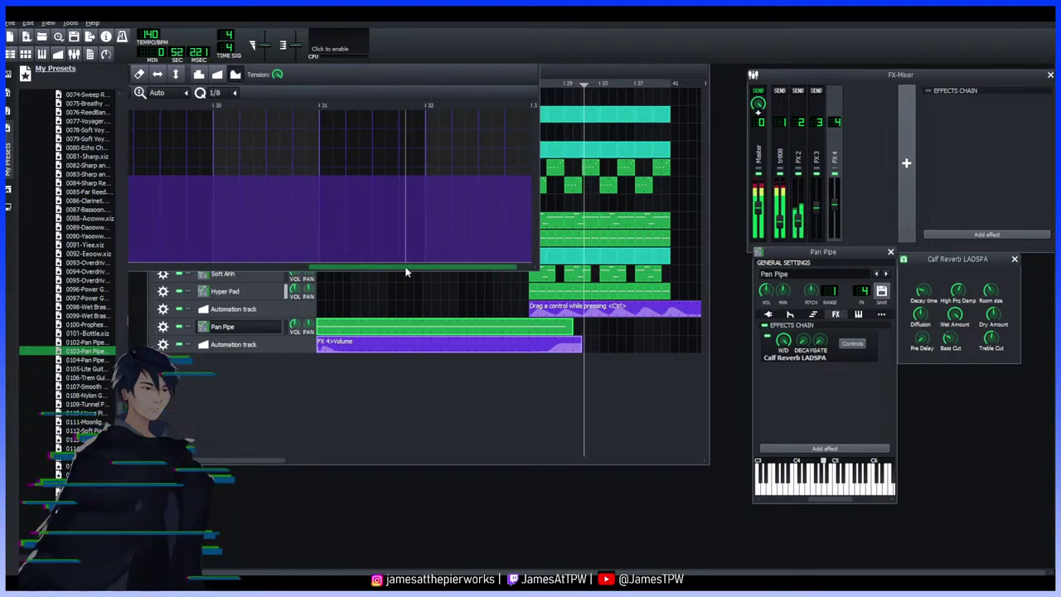
pyautogui.click(575, 71)
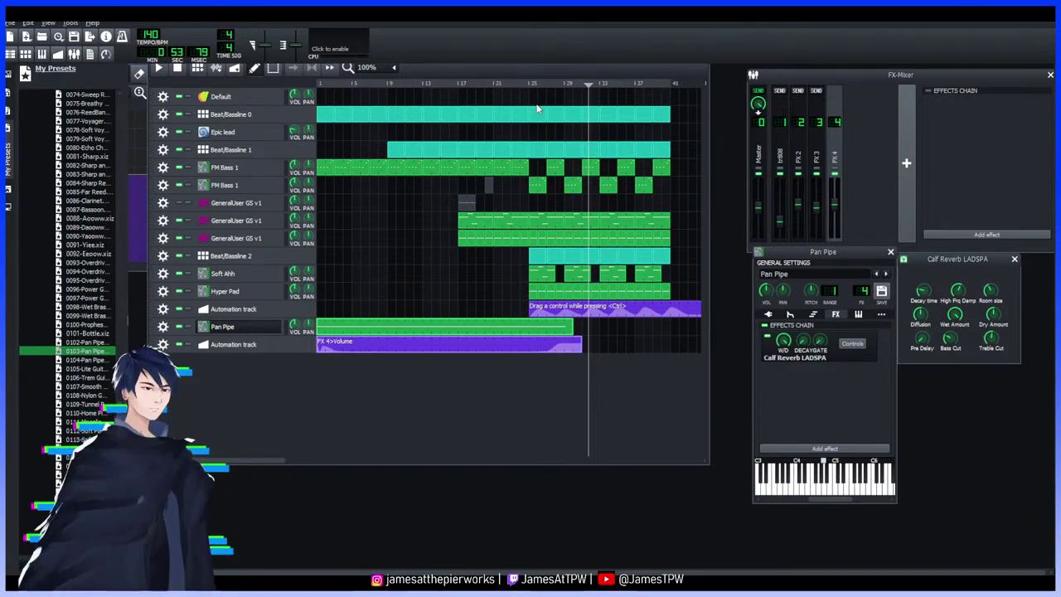
pyautogui.doubleClick(553, 344)
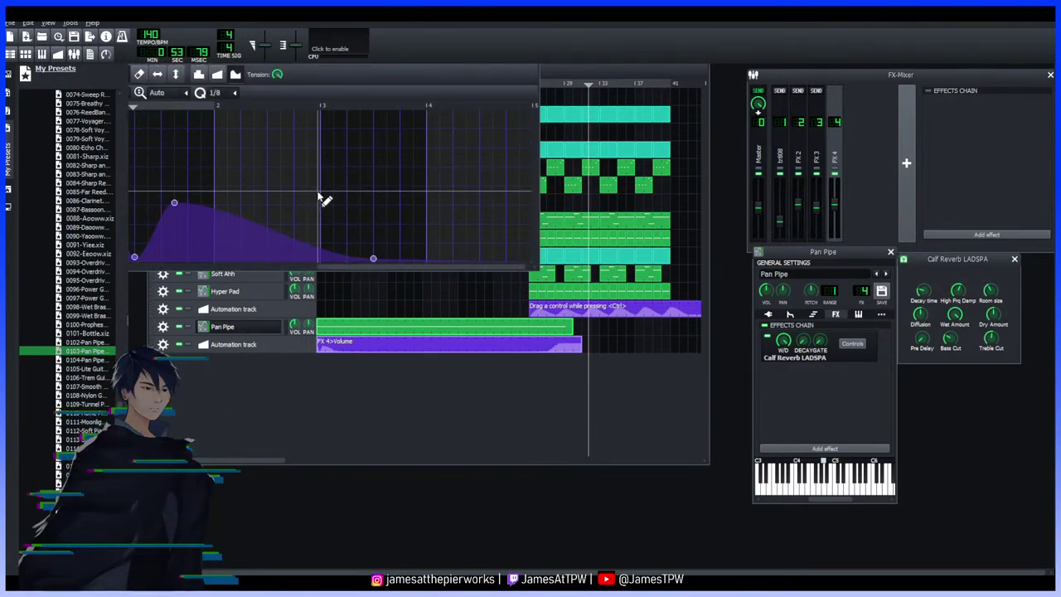
pyautogui.moveTo(343, 269); pyautogui.dragTo(482, 269)
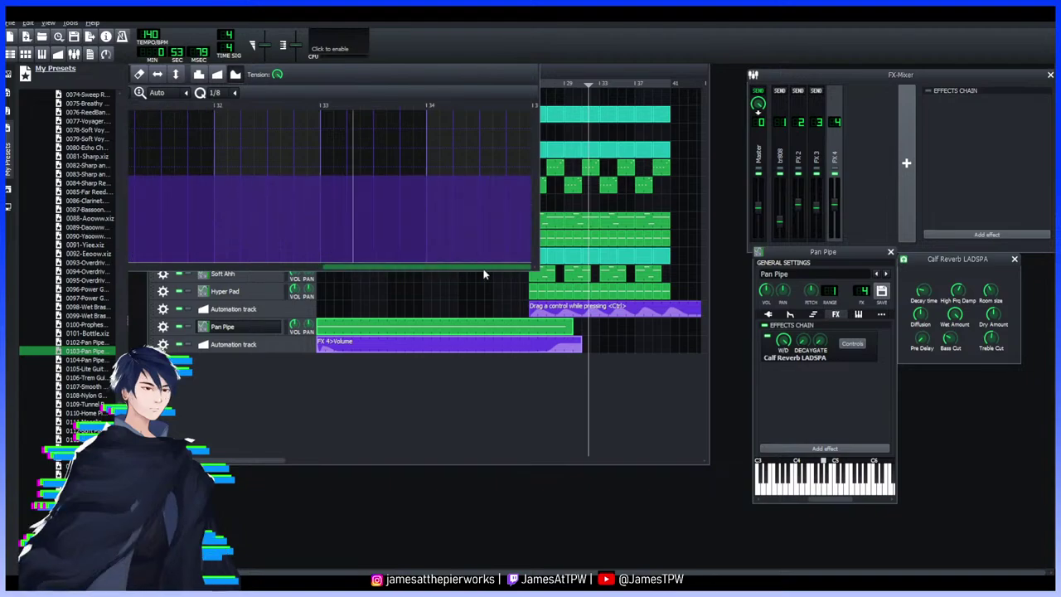
pyautogui.moveTo(365, 269); pyautogui.dragTo(320, 262)
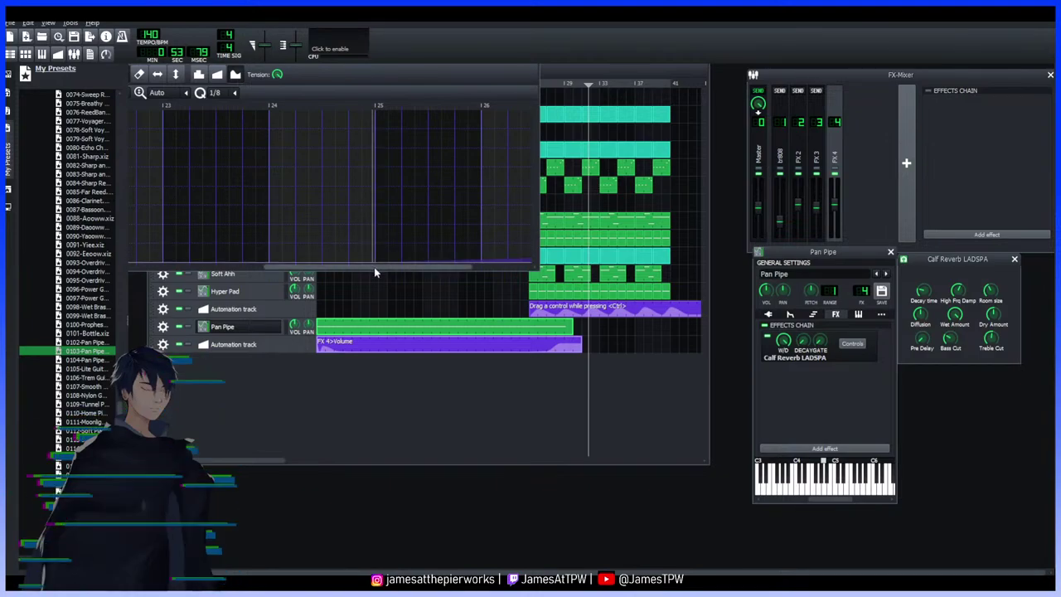
pyautogui.click(347, 251)
pyautogui.moveTo(347, 251); pyautogui.dragTo(377, 152)
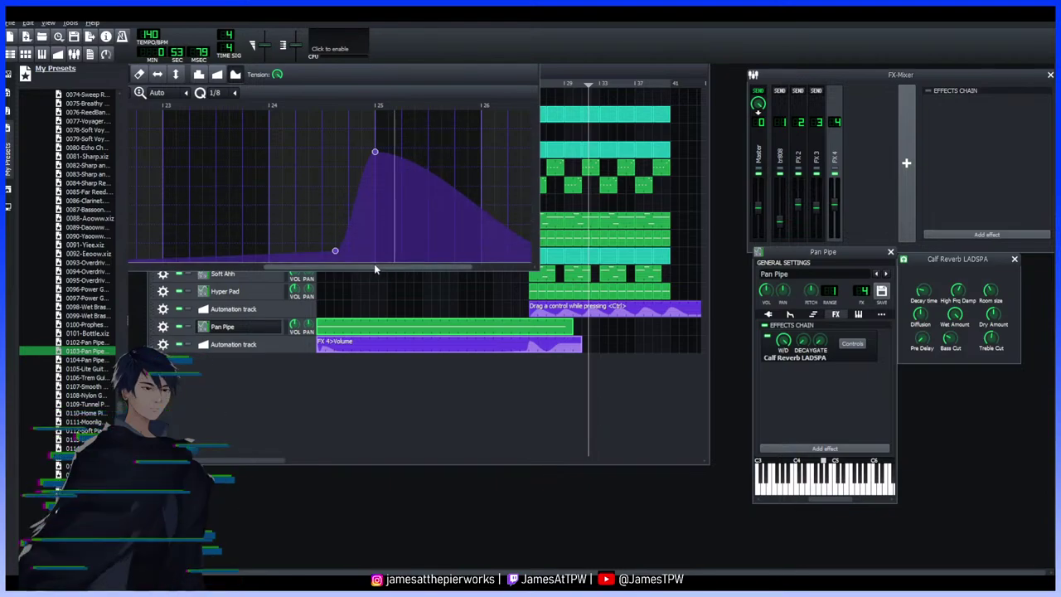
pyautogui.moveTo(335, 251); pyautogui.dragTo(268, 255)
pyautogui.moveTo(377, 268); pyautogui.dragTo(402, 262)
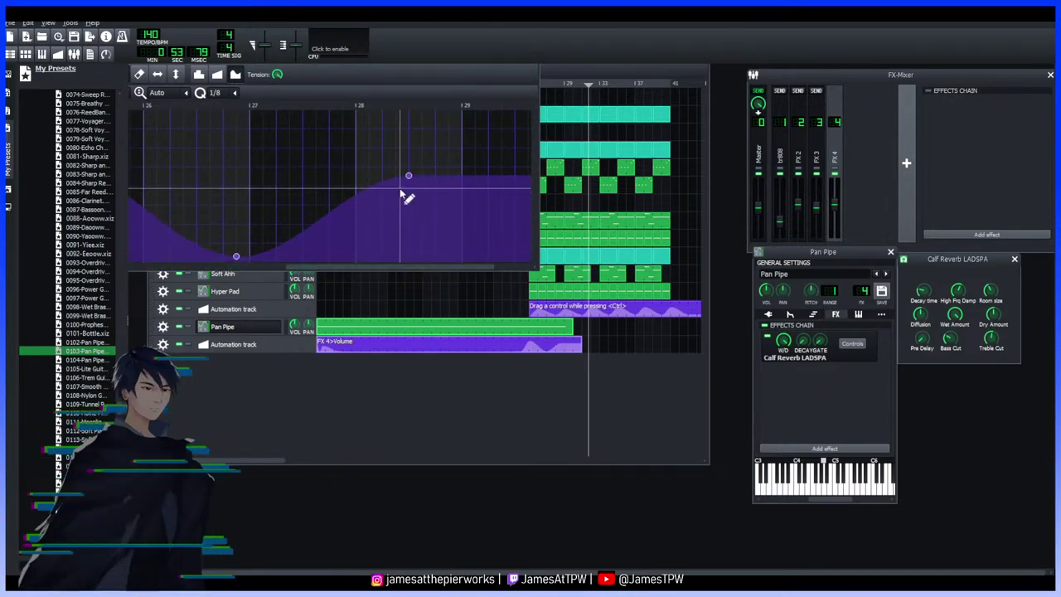
pyautogui.moveTo(414, 182); pyautogui.dragTo(408, 259)
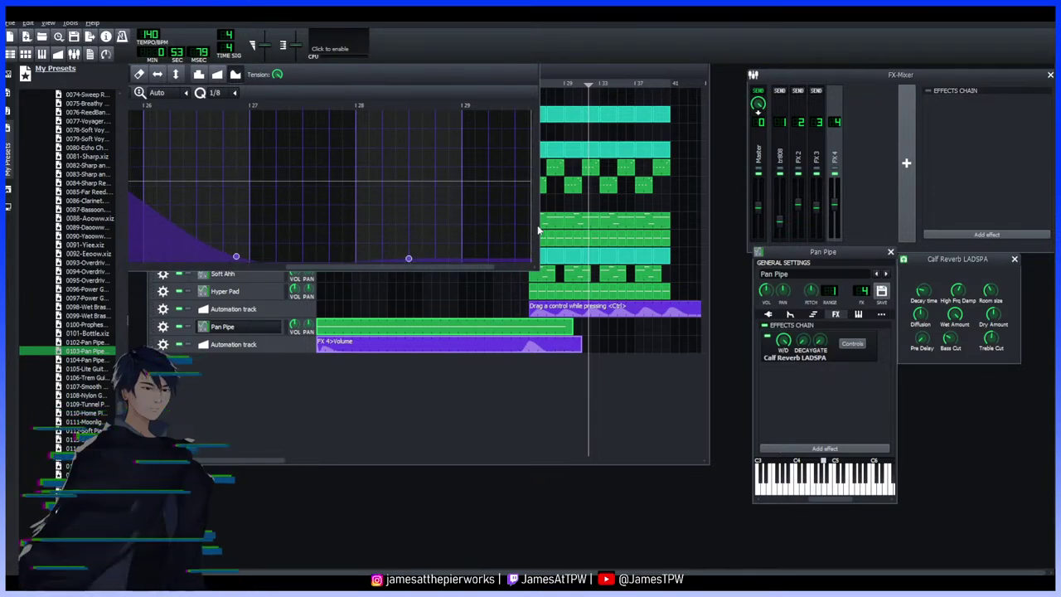
# Enlarge the Automation editor and slightly raise the low volume point in the middle of bar 3
pyautogui.moveTo(525, 270); pyautogui.dragTo(563, 408)
pyautogui.moveTo(414, 407); pyautogui.dragTo(225, 394)
pyautogui.moveTo(373, 397); pyautogui.dragTo(373, 385)
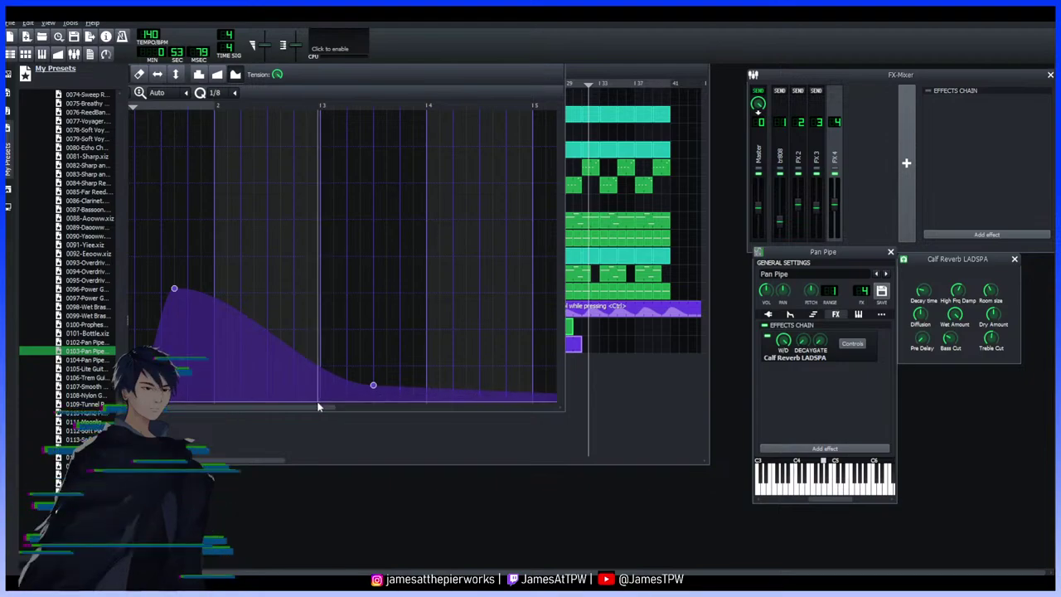
# Add a low volume point at bar 23, raise the bar 24 point slightly, and look over the curve from bar 27 and at the start
pyautogui.moveTo(298, 405); pyautogui.dragTo(413, 392)
pyautogui.click(399, 393)
pyautogui.click(461, 397)
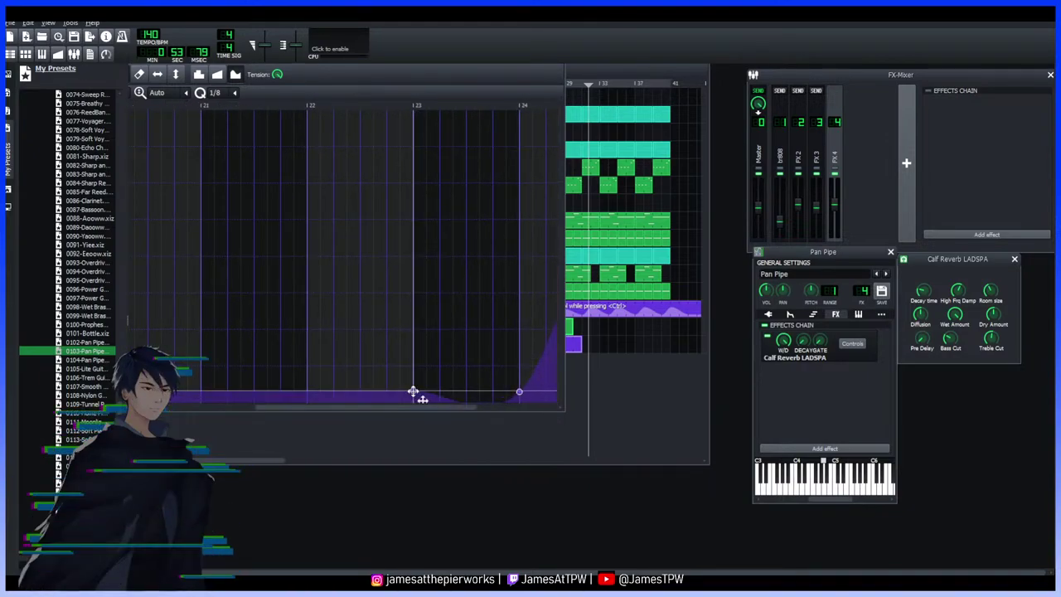
pyautogui.moveTo(519, 391); pyautogui.dragTo(518, 360)
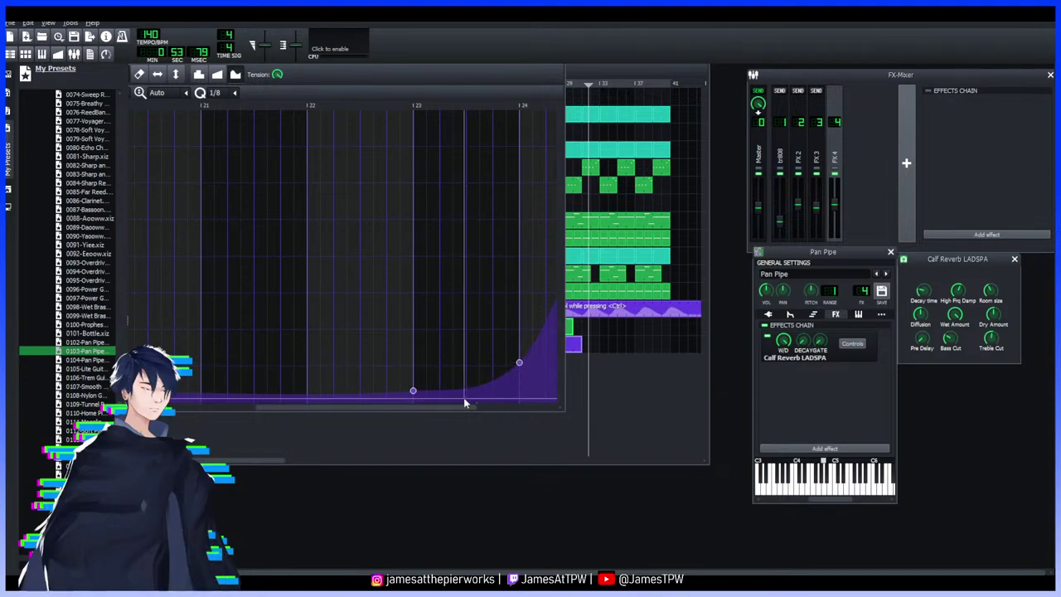
pyautogui.moveTo(452, 407); pyautogui.dragTo(438, 380)
pyautogui.hscroll(6, 437, 405)
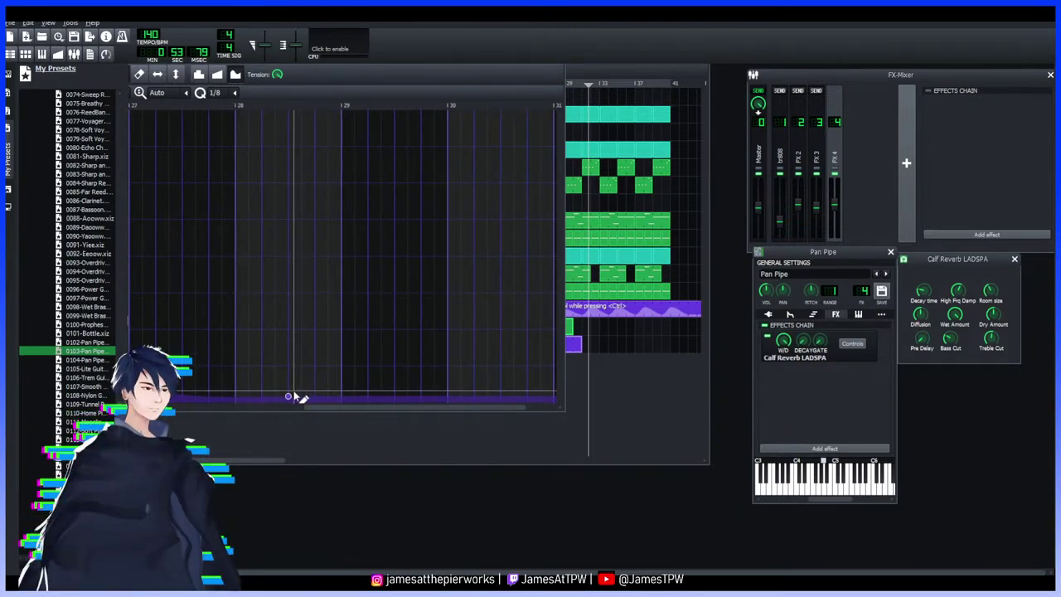
pyautogui.moveTo(287, 393); pyautogui.dragTo(166, 377)
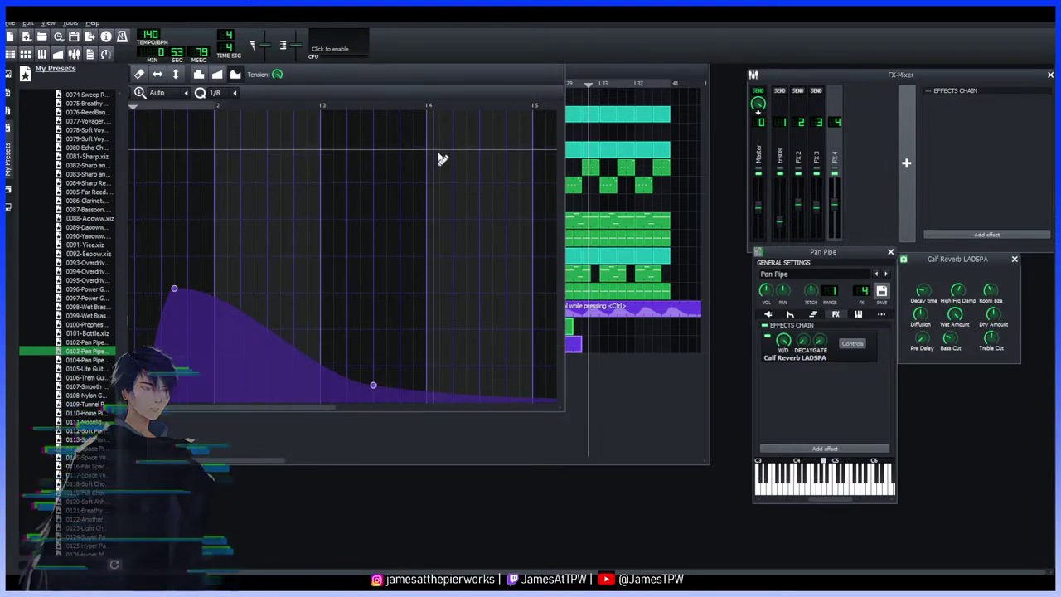
# Lengthen the FX 4 volume clip to bar 41 and move the song position to about bar 24
pyautogui.moveTo(581, 344); pyautogui.dragTo(653, 338)
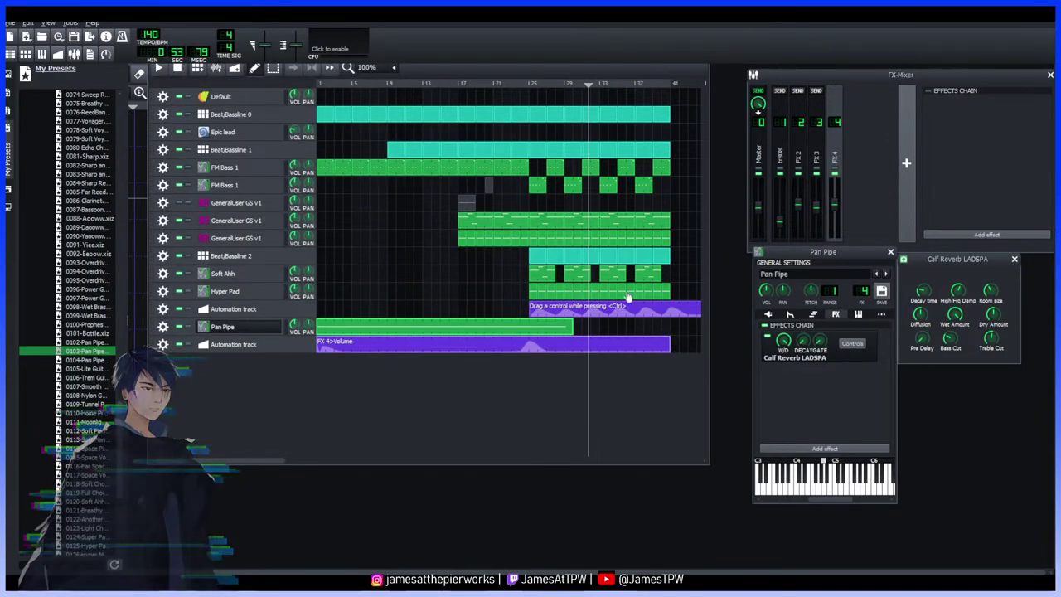
pyautogui.moveTo(588, 86); pyautogui.dragTo(523, 125)
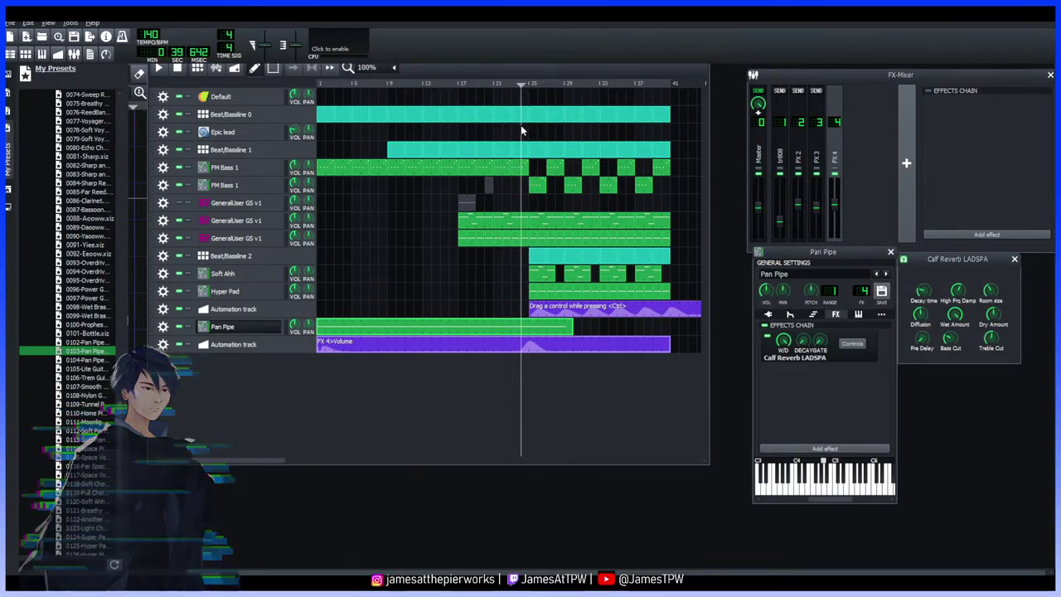
# Lengthen the Pan Pipe pattern's sustained note to bar 40 and close the Piano-Roll
pyautogui.doubleClick(565, 326)
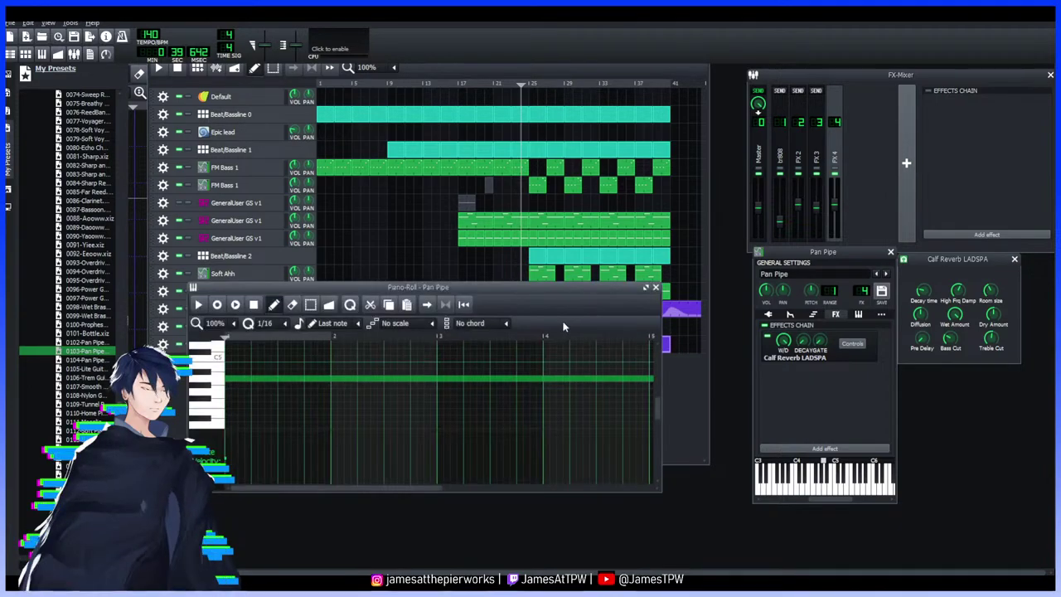
pyautogui.moveTo(433, 487); pyautogui.dragTo(641, 469)
pyautogui.moveTo(265, 380); pyautogui.dragTo(635, 389)
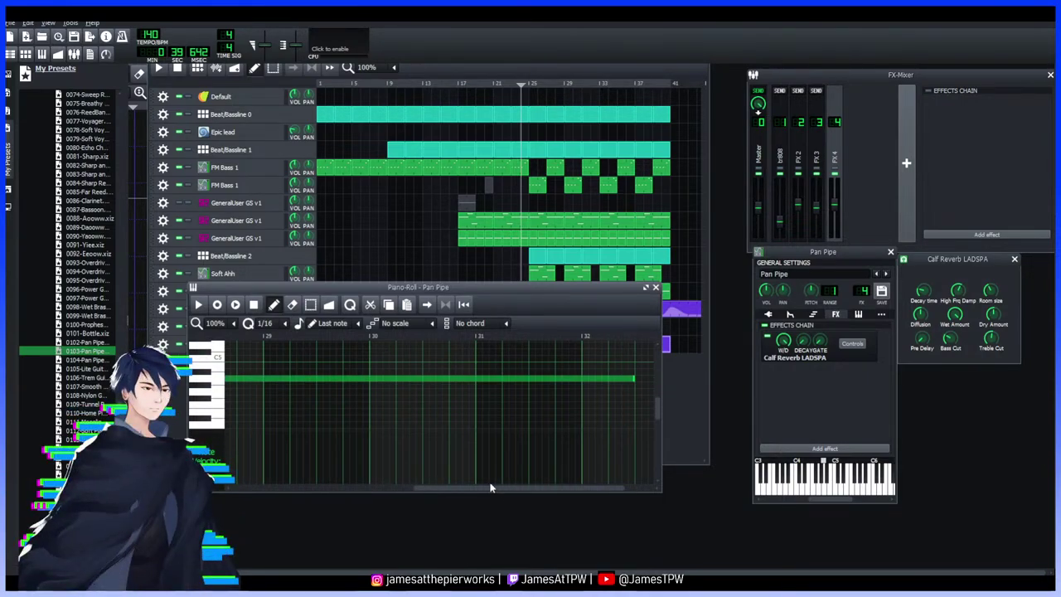
pyautogui.moveTo(445, 492)
pyautogui.mouseDown()
pyautogui.moveTo(476, 492)
pyautogui.moveTo(441, 492)
pyautogui.mouseUp()
pyautogui.moveTo(348, 379); pyautogui.dragTo(634, 396)
pyautogui.moveTo(511, 492); pyautogui.dragTo(532, 493)
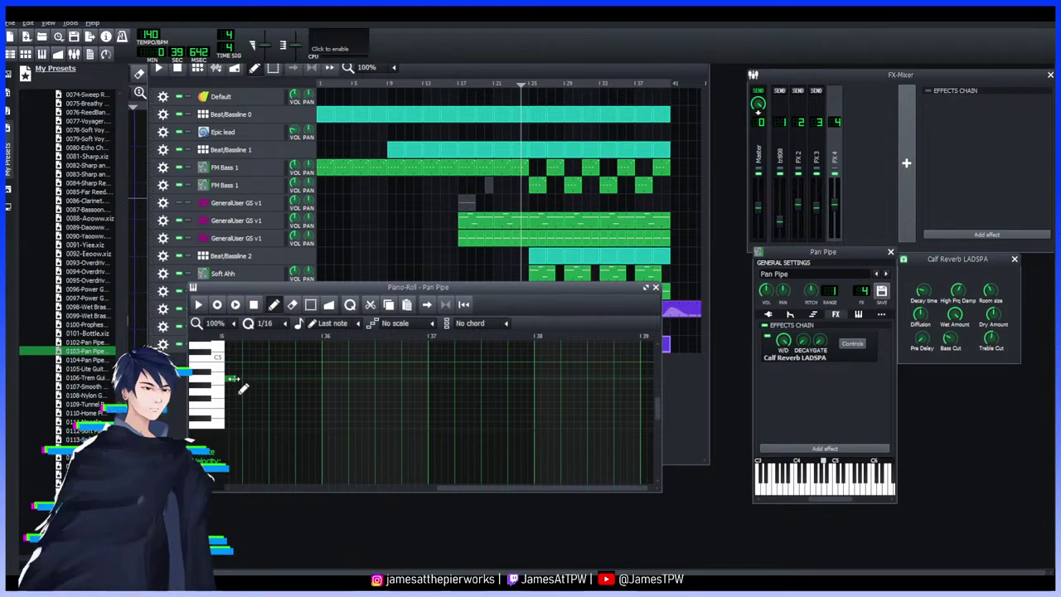
pyautogui.moveTo(366, 387); pyautogui.dragTo(639, 380)
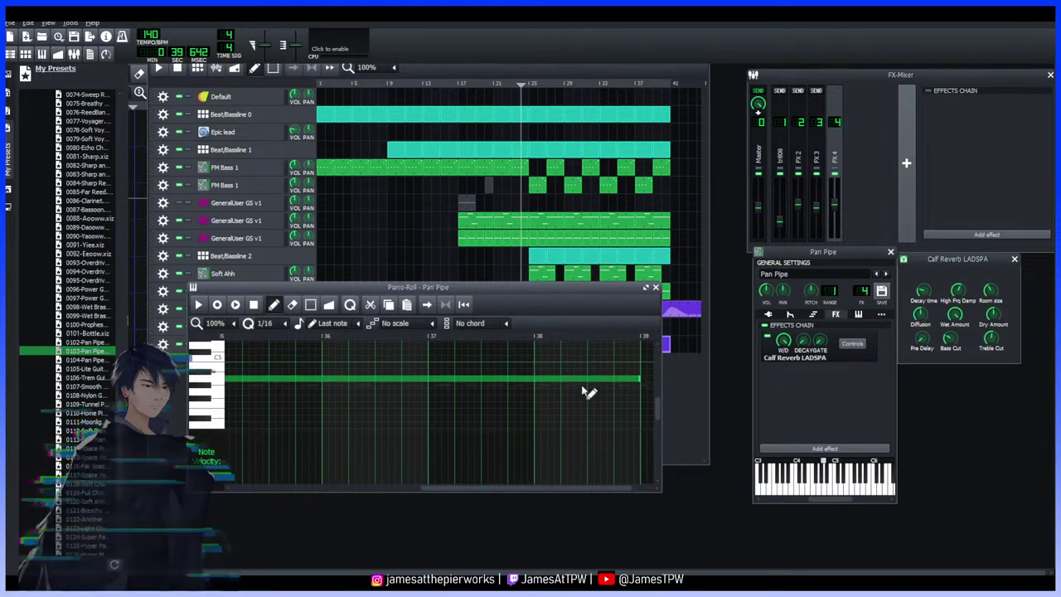
pyautogui.hscroll(3, 569, 490)
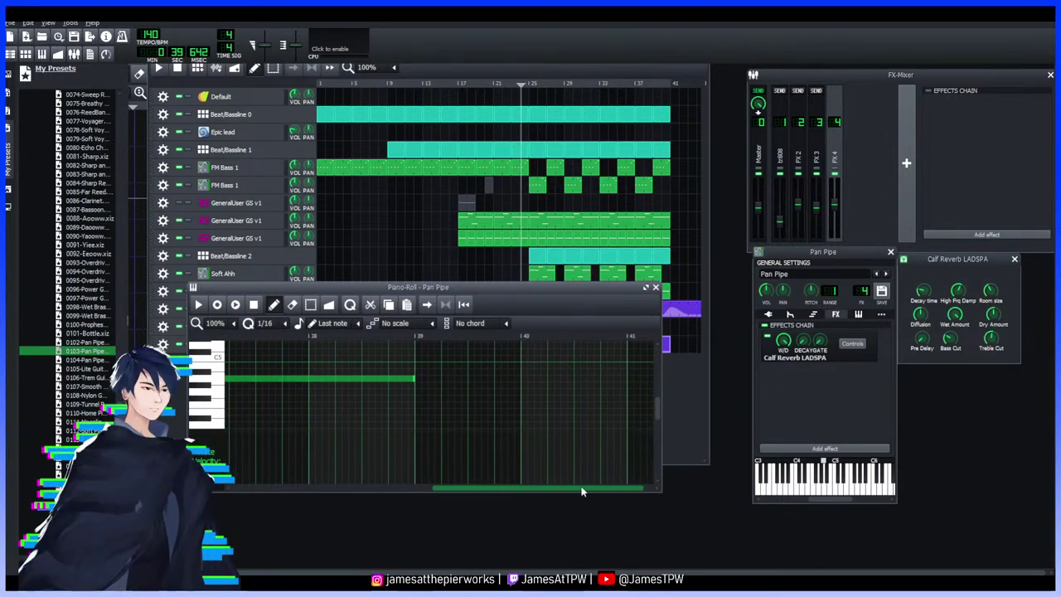
pyautogui.moveTo(352, 379); pyautogui.dragTo(454, 378)
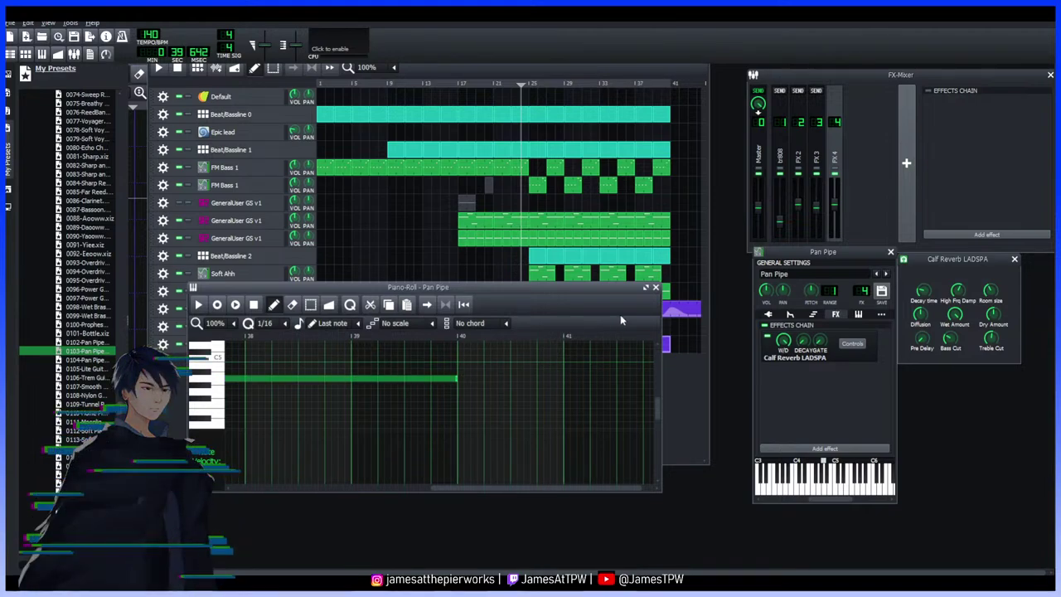
pyautogui.press('F7')
# Preview the opening of the song, stop playback and open the FX 4 volume clip in the Automation editor
pyautogui.press('space')
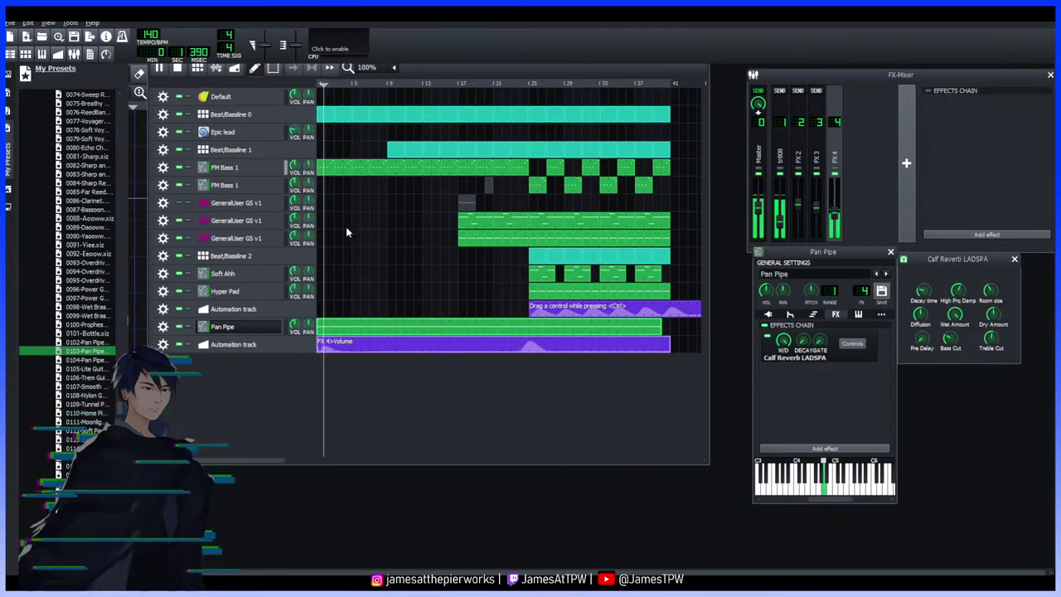
pyautogui.press('space')
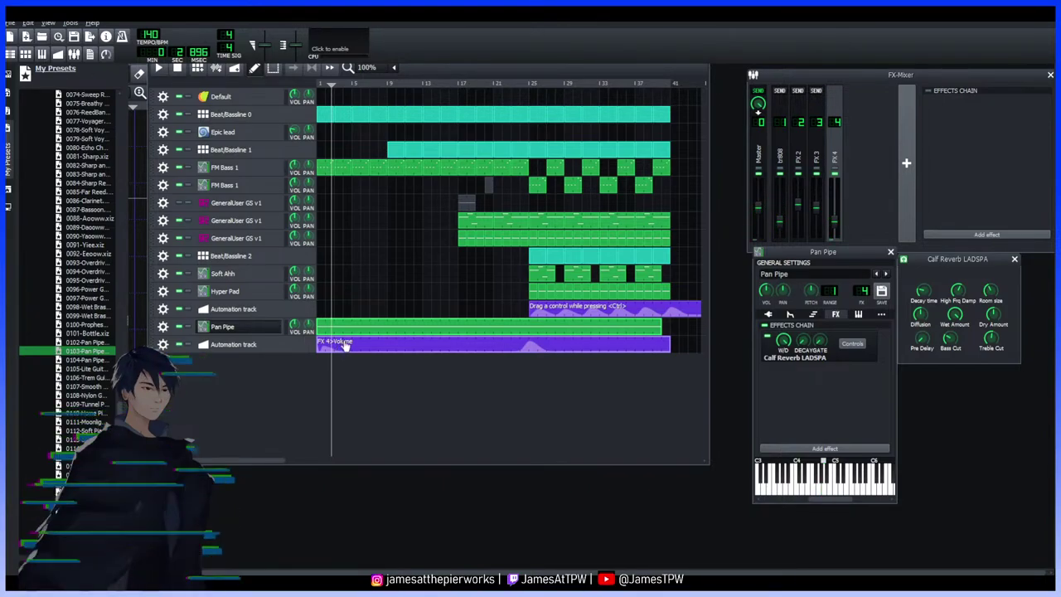
pyautogui.doubleClick(347, 344)
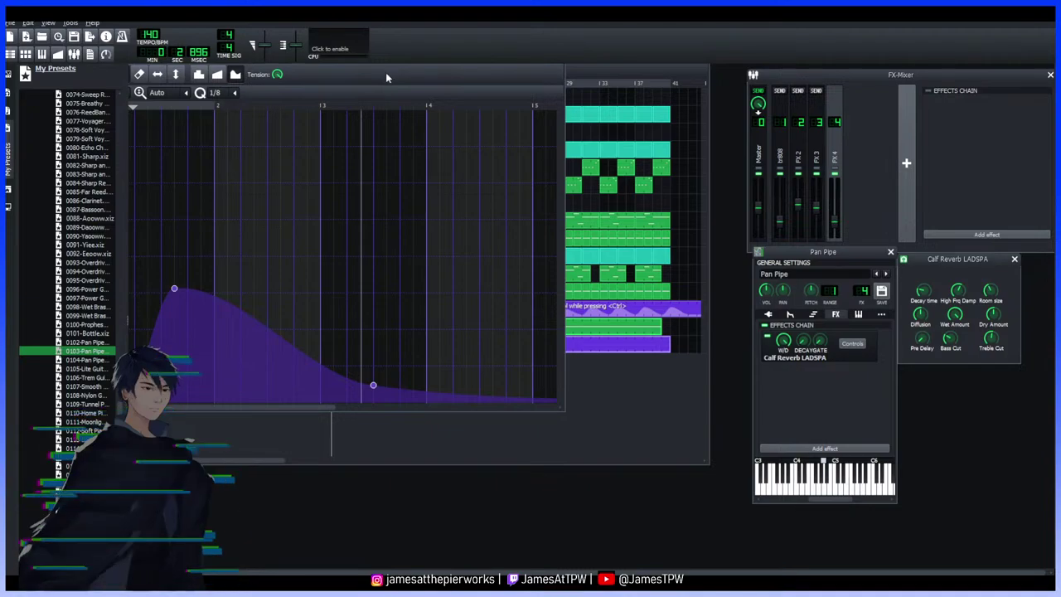
# Return to the song arrangement and play the song from the beginning
pyautogui.click(593, 383)
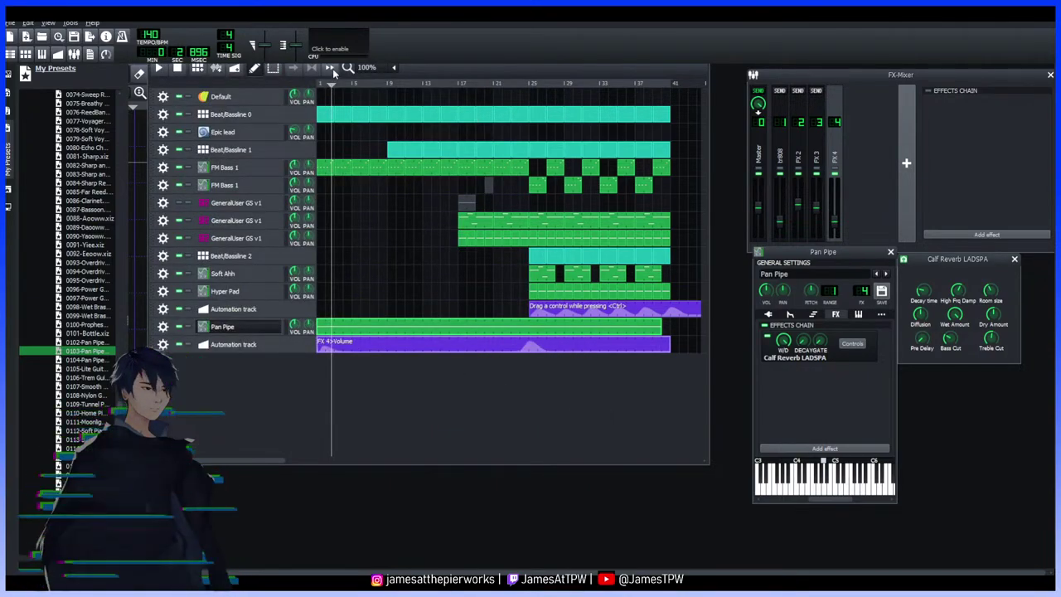
pyautogui.click(313, 86)
pyautogui.press('space')
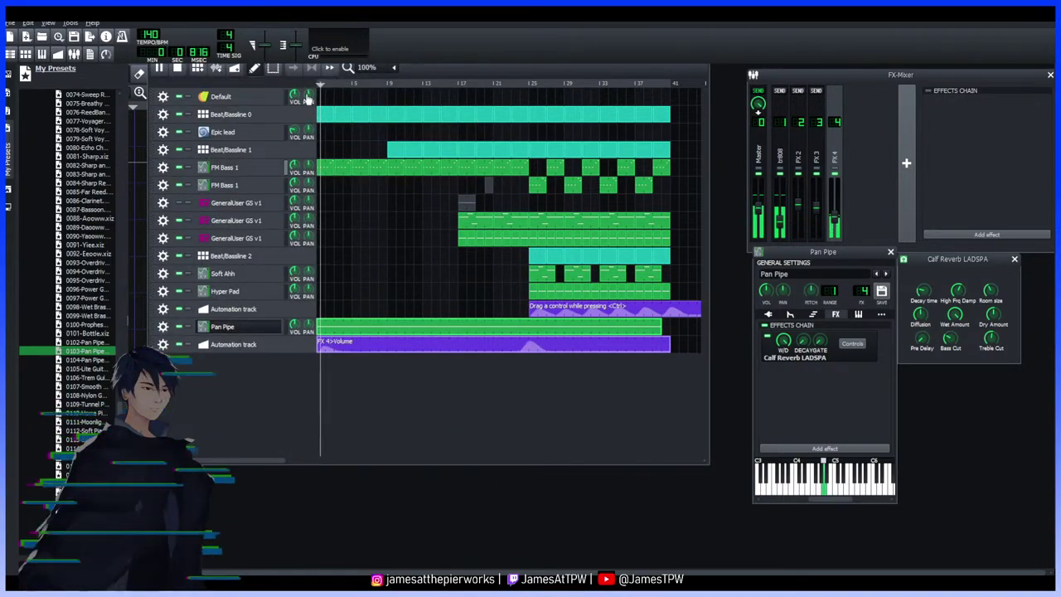
# In the FX 4 volume clip, move the first peak to about bar 5 and the low point to about bar 4
pyautogui.doubleClick(344, 345)
pyautogui.moveTo(261, 409); pyautogui.dragTo(196, 407)
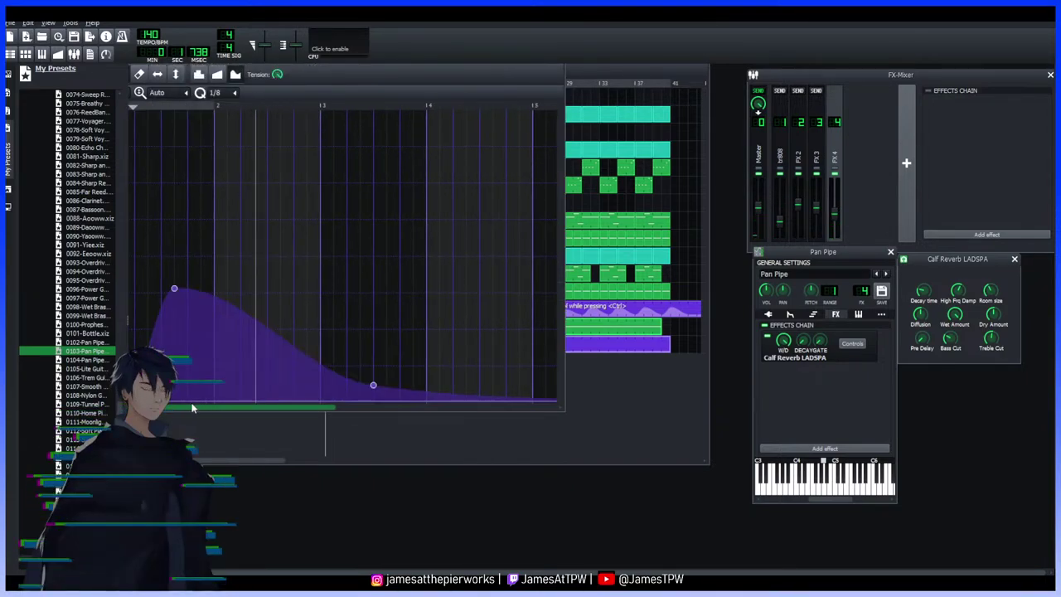
pyautogui.moveTo(174, 289); pyautogui.dragTo(545, 270)
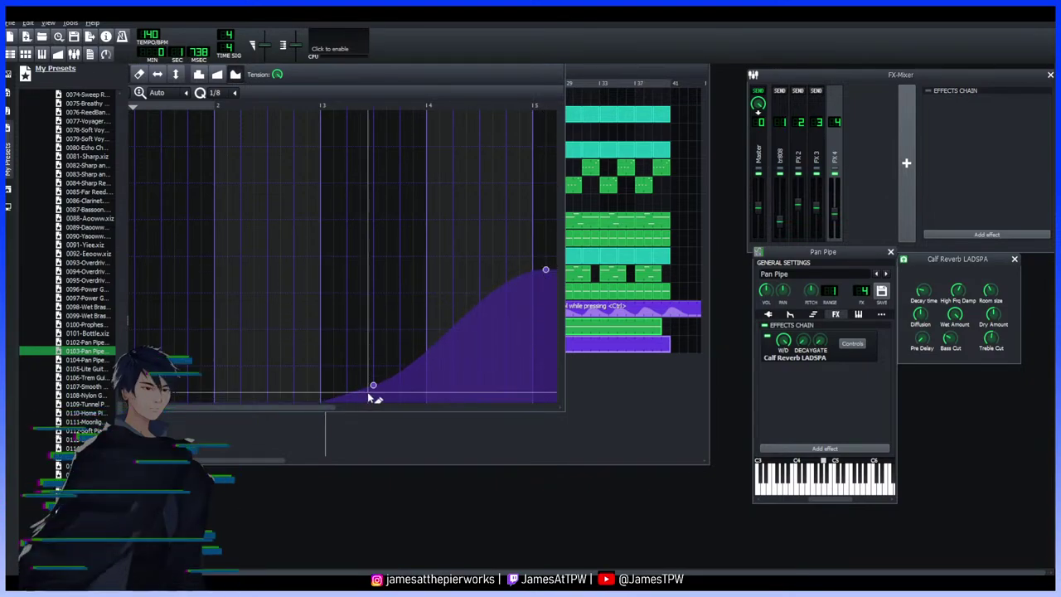
pyautogui.moveTo(374, 385); pyautogui.dragTo(439, 379)
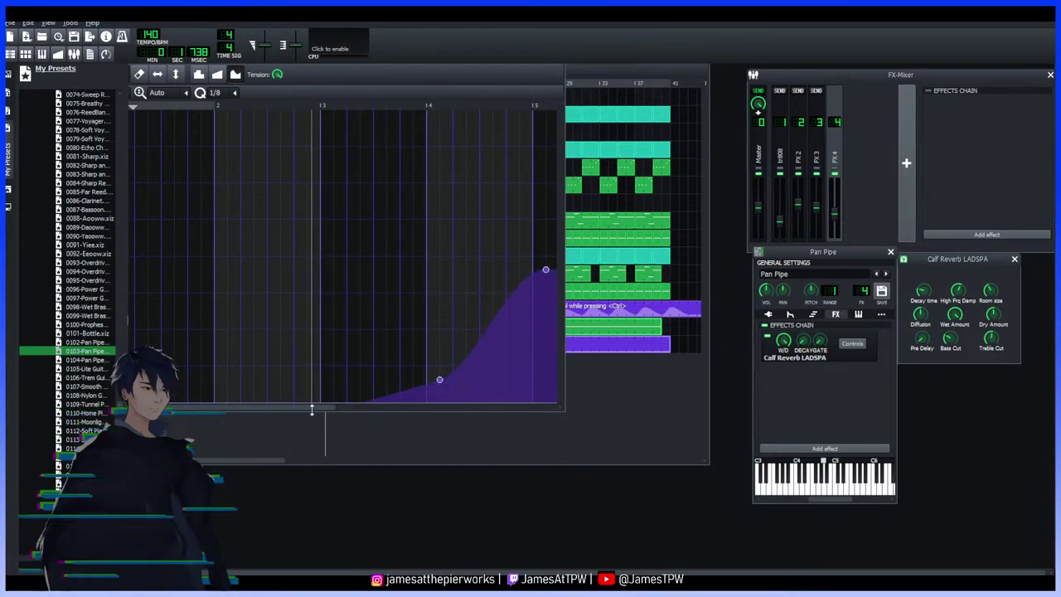
# Move the FX 4 volume peak to bar 7 at a slightly higher level and return to the song arrangement
pyautogui.hscroll(5, 310, 408)
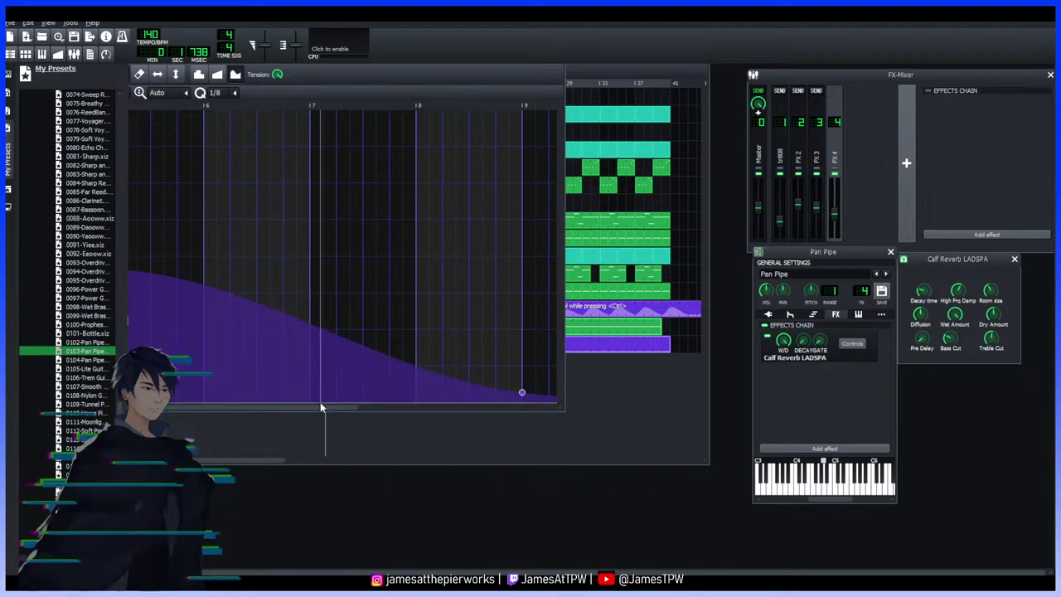
pyautogui.hscroll(-2, 312, 406)
pyautogui.hscroll(-1, 312, 406)
pyautogui.moveTo(302, 272); pyautogui.dragTo(500, 259)
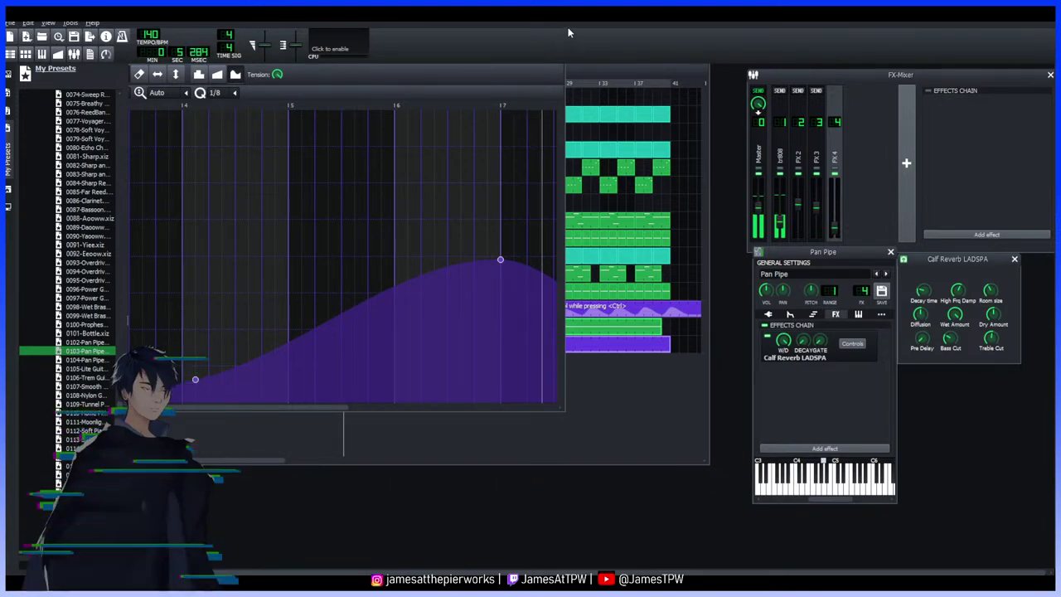
pyautogui.click(645, 411)
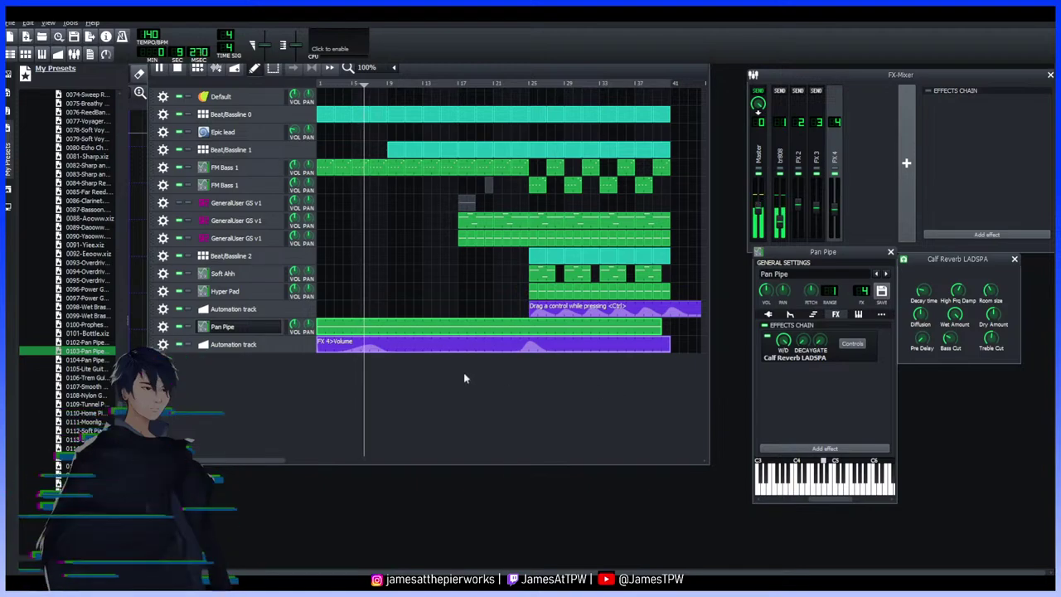
# Reopen the FX 4 volume clip, delete the low point near bar 4 and raise the volume at the clip's start
pyautogui.doubleClick(405, 348)
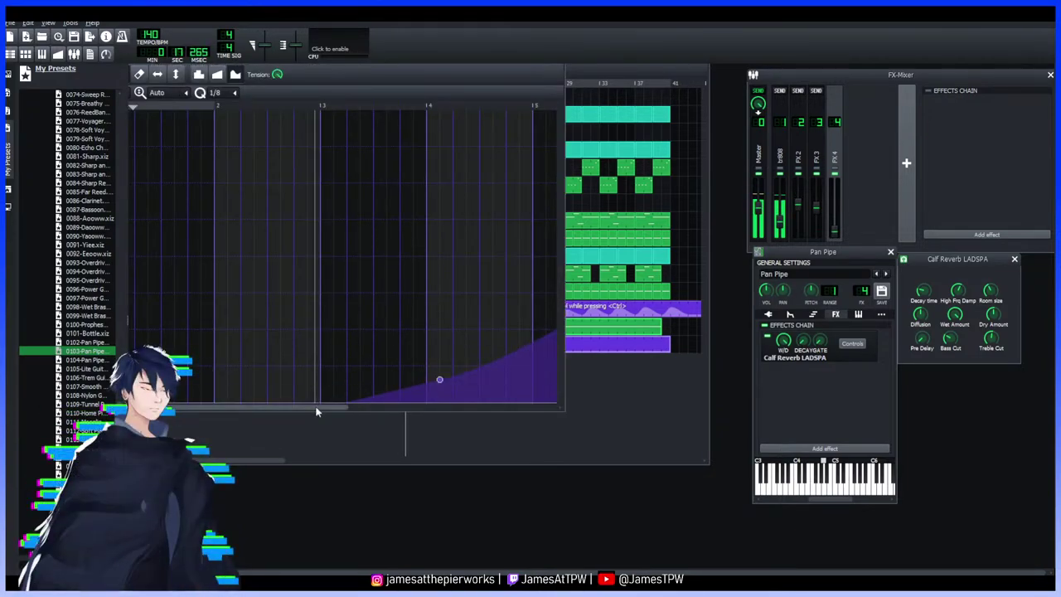
pyautogui.moveTo(301, 410)
pyautogui.mouseDown()
pyautogui.moveTo(318, 410)
pyautogui.moveTo(277, 403)
pyautogui.moveTo(315, 403)
pyautogui.mouseUp()
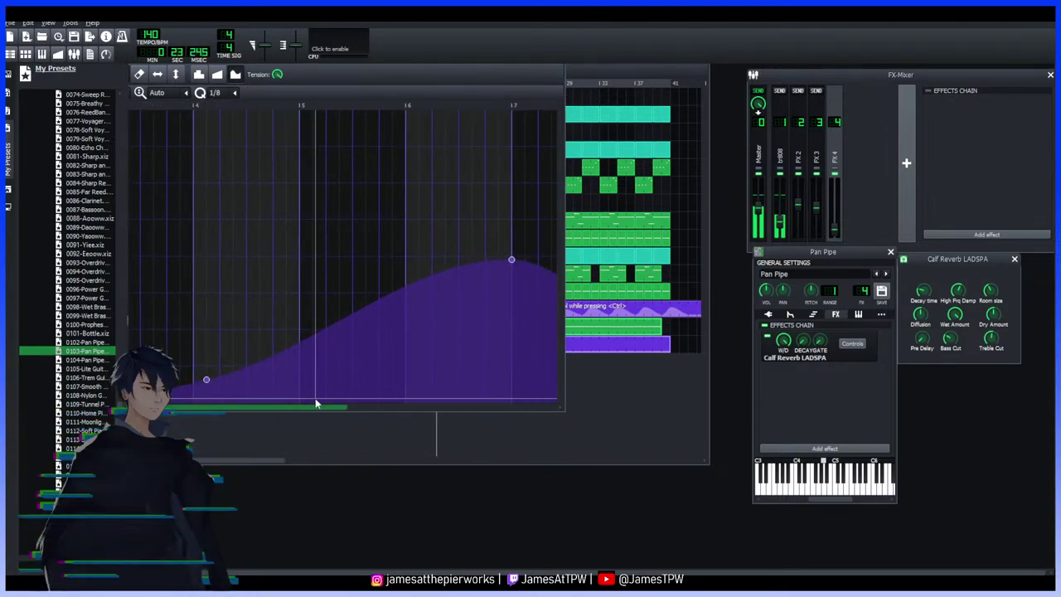
pyautogui.rightClick(207, 379)
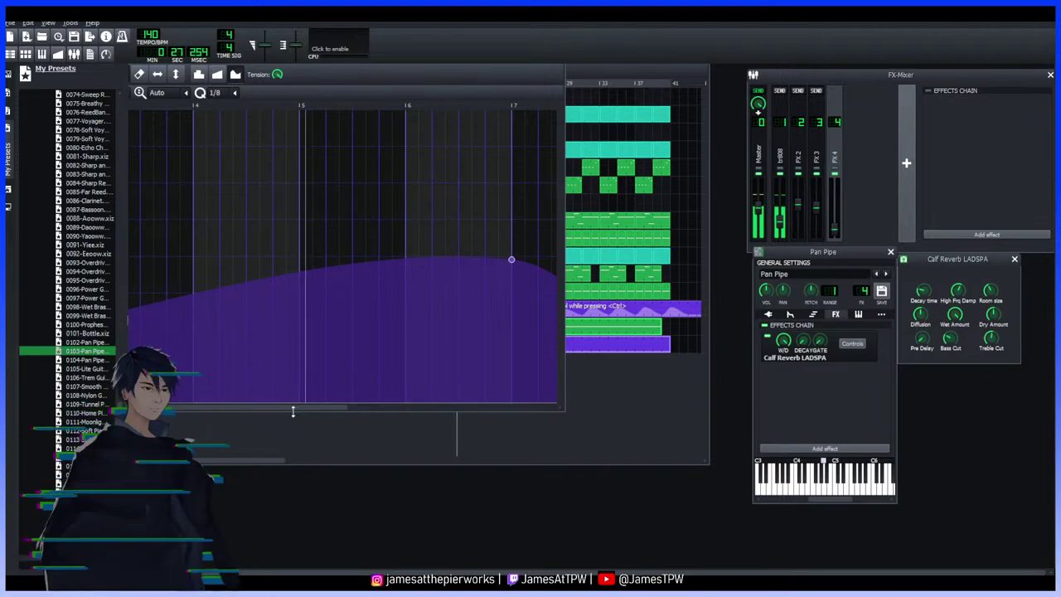
pyautogui.moveTo(287, 406)
pyautogui.mouseDown()
pyautogui.moveTo(371, 404)
pyautogui.moveTo(274, 405)
pyautogui.mouseUp()
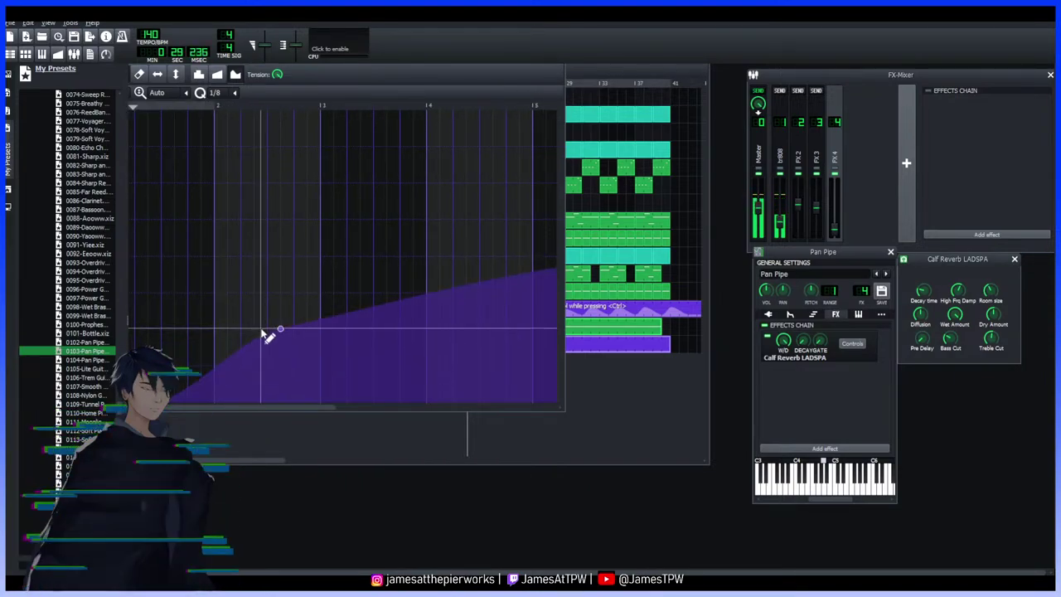
pyautogui.moveTo(185, 390); pyautogui.dragTo(116, 302)
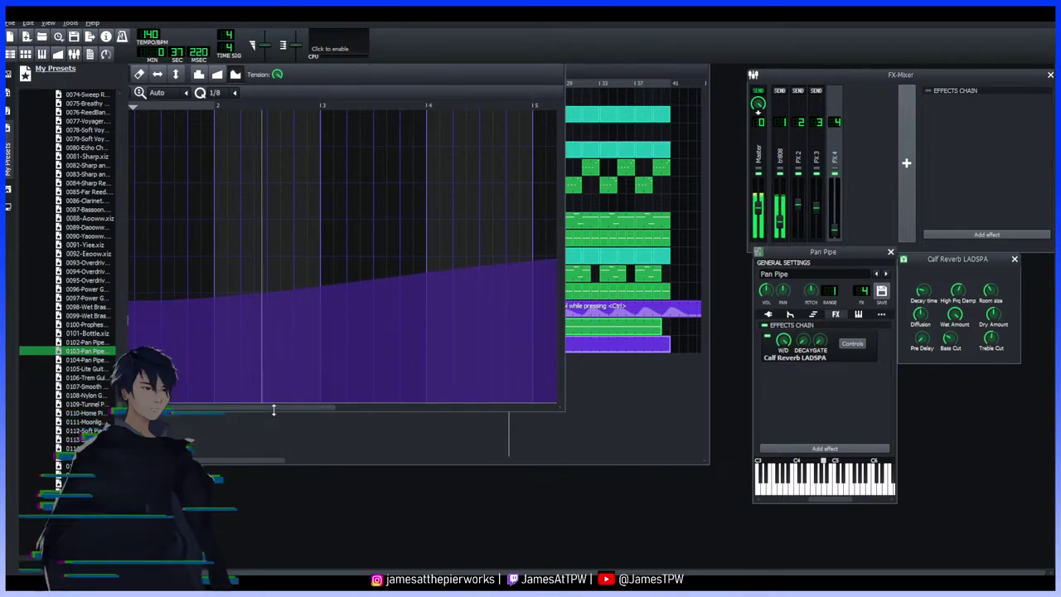
# Return to the song arrangement and replay the opening with the current volume curve
pyautogui.click(587, 72)
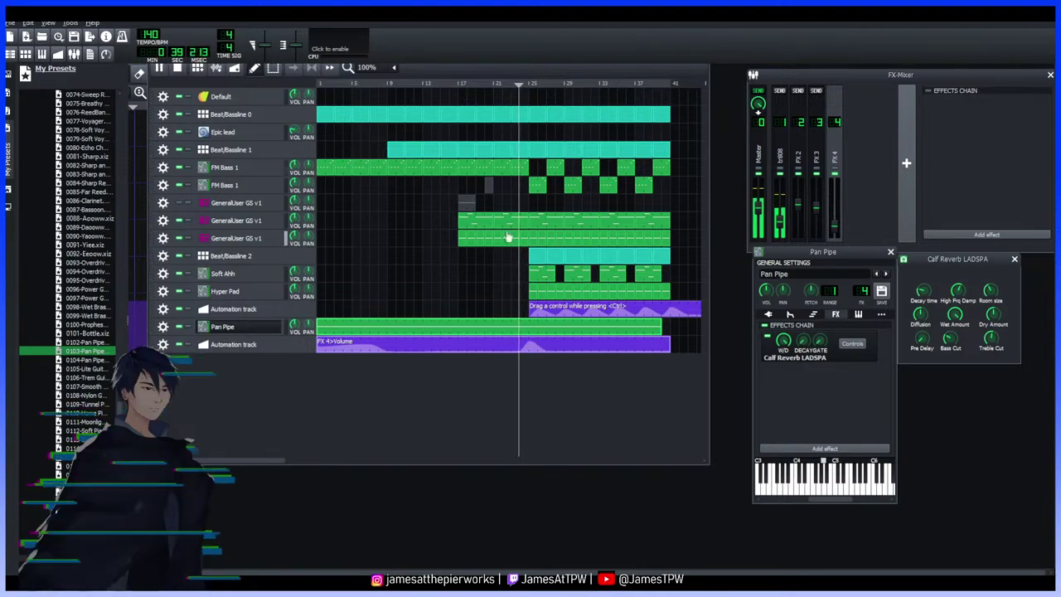
pyautogui.press('space')
pyautogui.press('space')
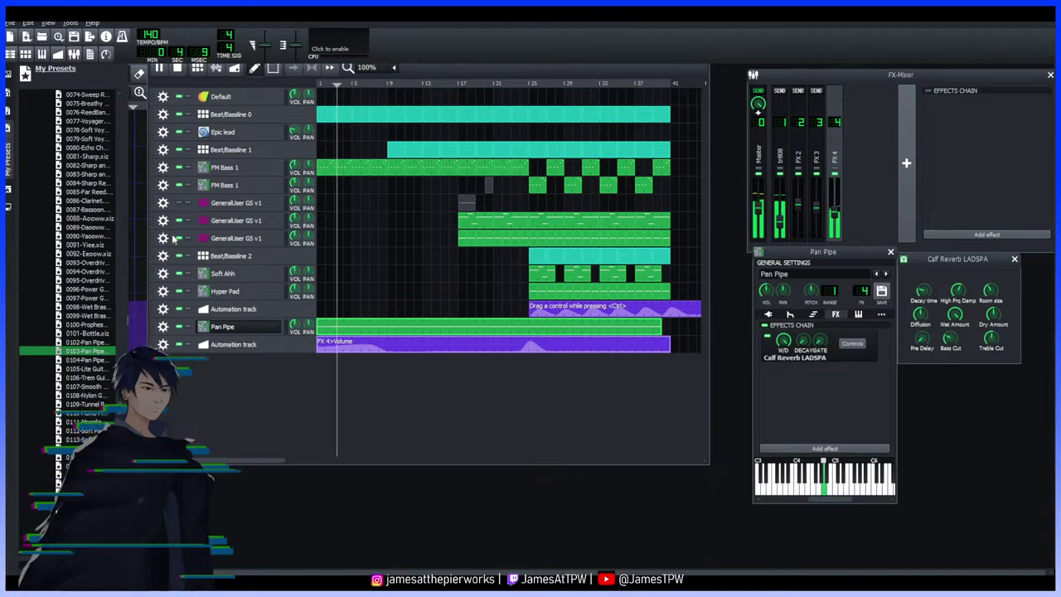
# In the FX 4 volume clip, drop the bar 7 peak to near zero before bar 7 and shift the bar 9 point slightly later
pyautogui.doubleClick(483, 344)
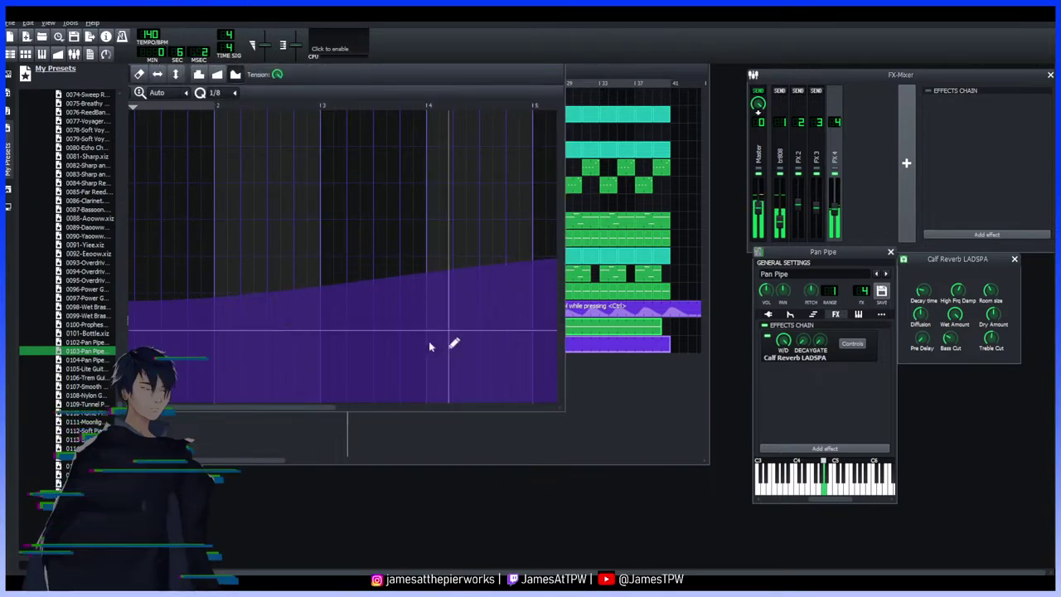
pyautogui.moveTo(328, 412); pyautogui.dragTo(363, 409)
pyautogui.click(426, 391)
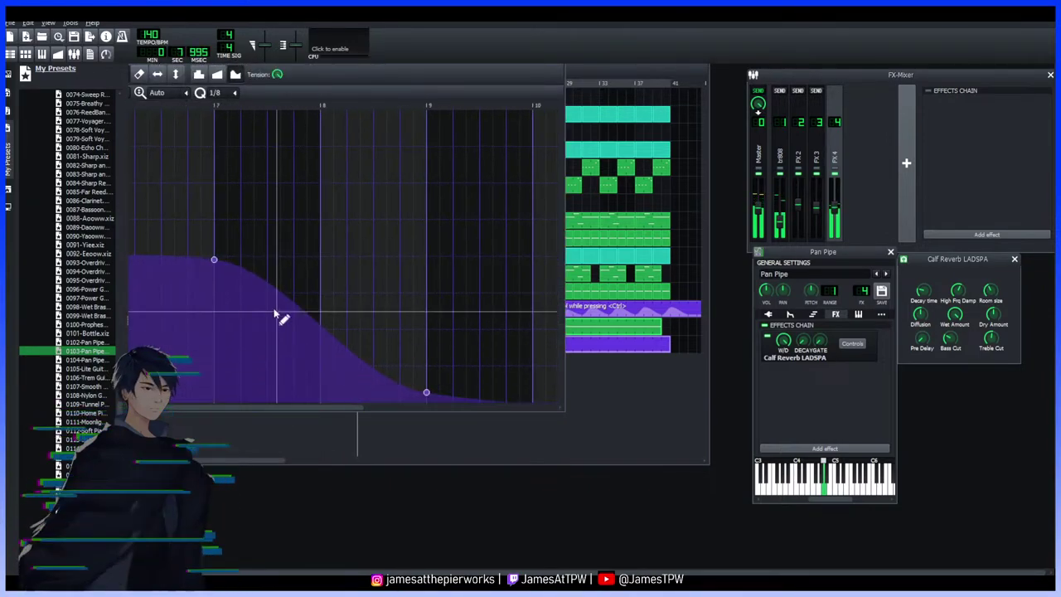
pyautogui.moveTo(220, 265); pyautogui.dragTo(148, 397)
pyautogui.moveTo(426, 392)
pyautogui.mouseDown()
pyautogui.moveTo(485, 390)
pyautogui.moveTo(422, 395)
pyautogui.moveTo(439, 396)
pyautogui.mouseUp()
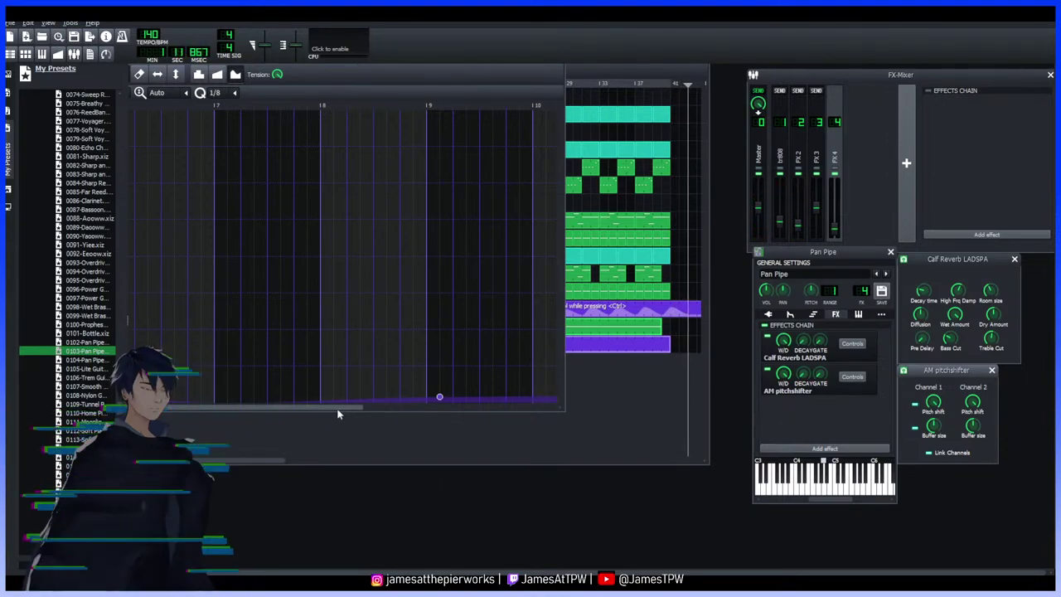
pyautogui.moveTo(337, 414); pyautogui.dragTo(281, 406)
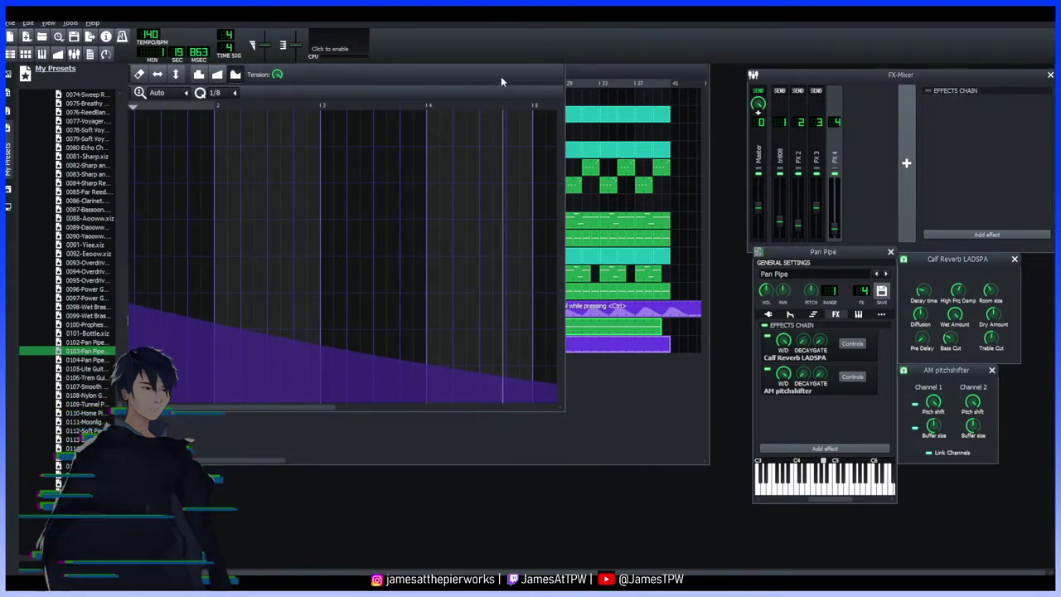
# Add an automation track with a clip from bar 1 to bar 41 that controls the AM pitchshifter's Channel 1 pitch shift
pyautogui.click(585, 67)
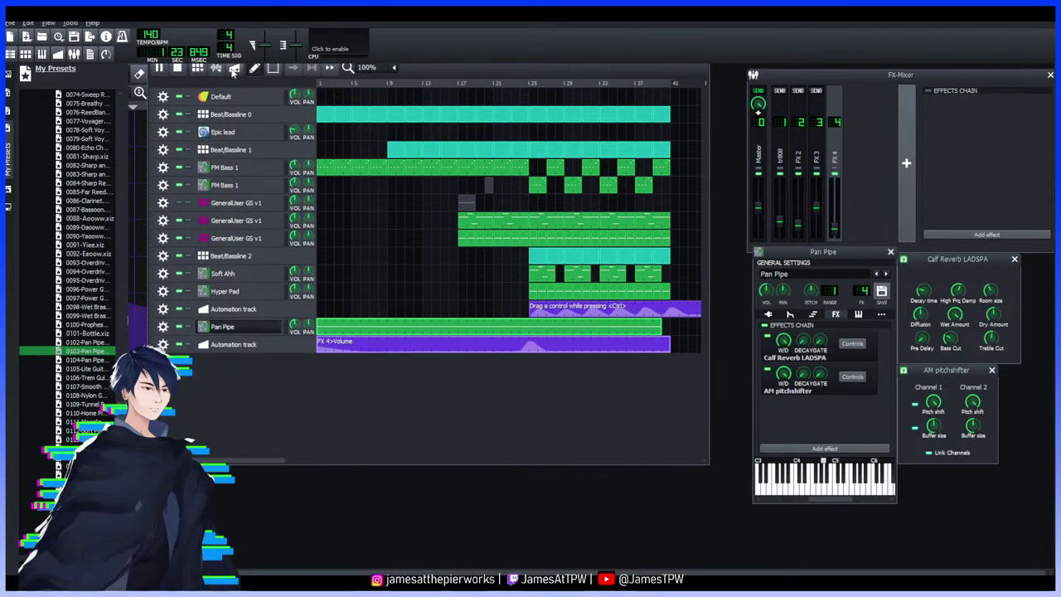
pyautogui.click(234, 67)
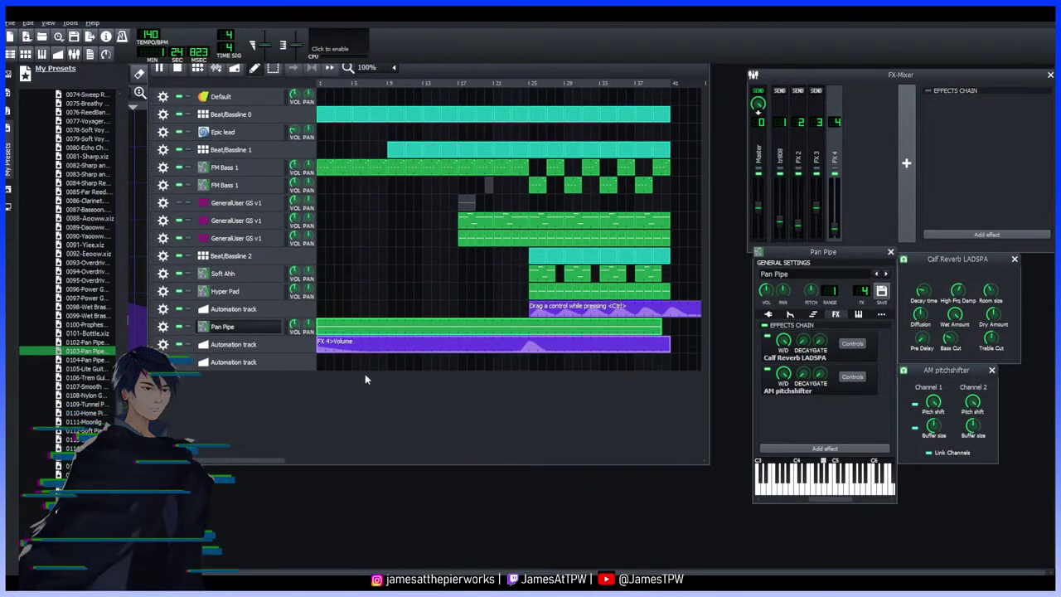
pyautogui.click(317, 363)
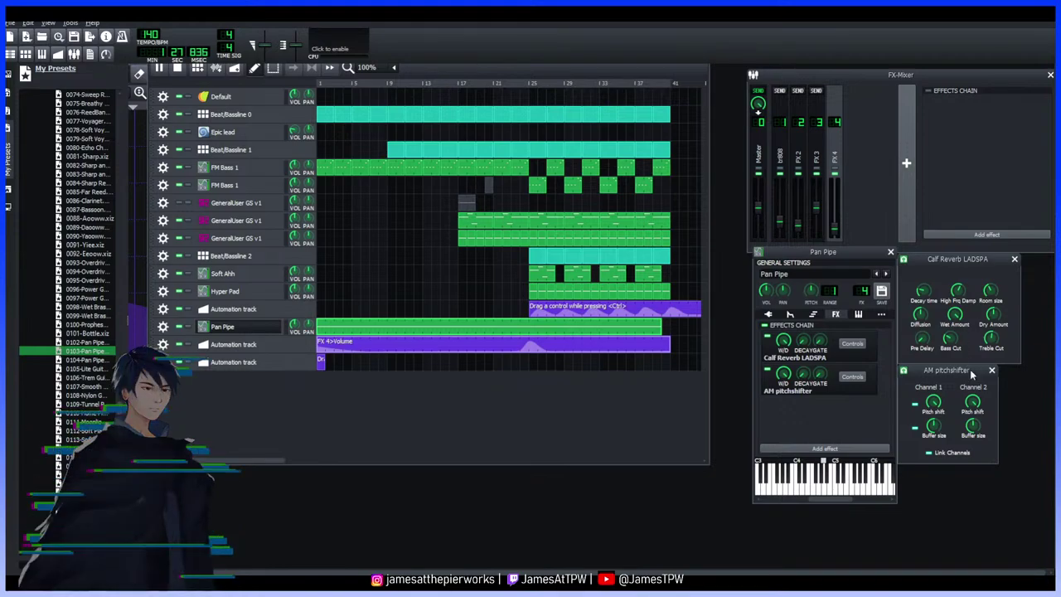
pyautogui.click(932, 402)
pyautogui.moveTo(932, 402); pyautogui.dragTo(668, 366)
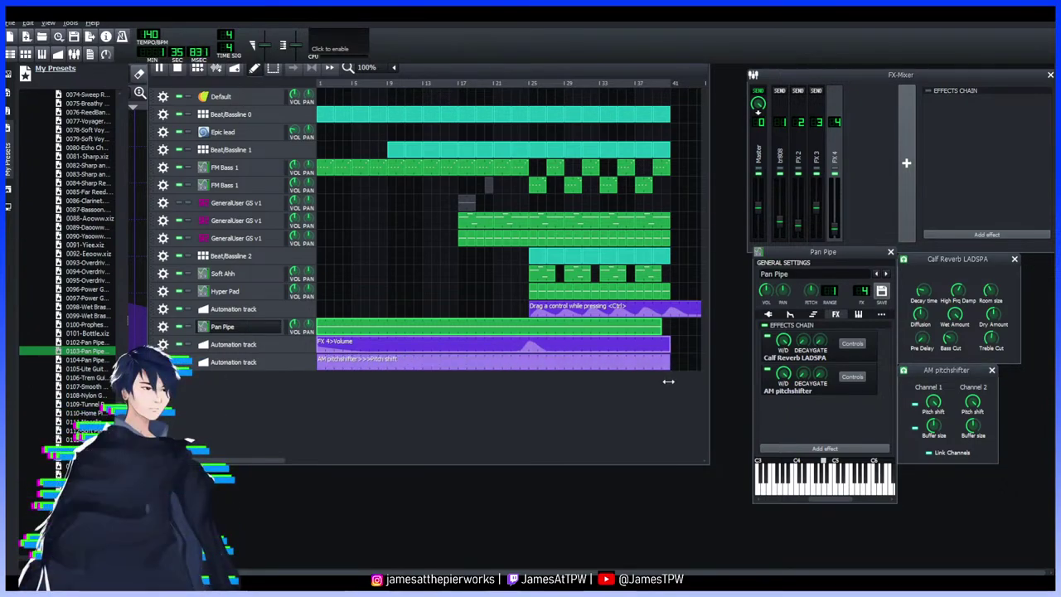
# Lengthen the Pan Pipe pattern's sustained note to bar 42 and close the Piano-Roll
pyautogui.doubleClick(655, 329)
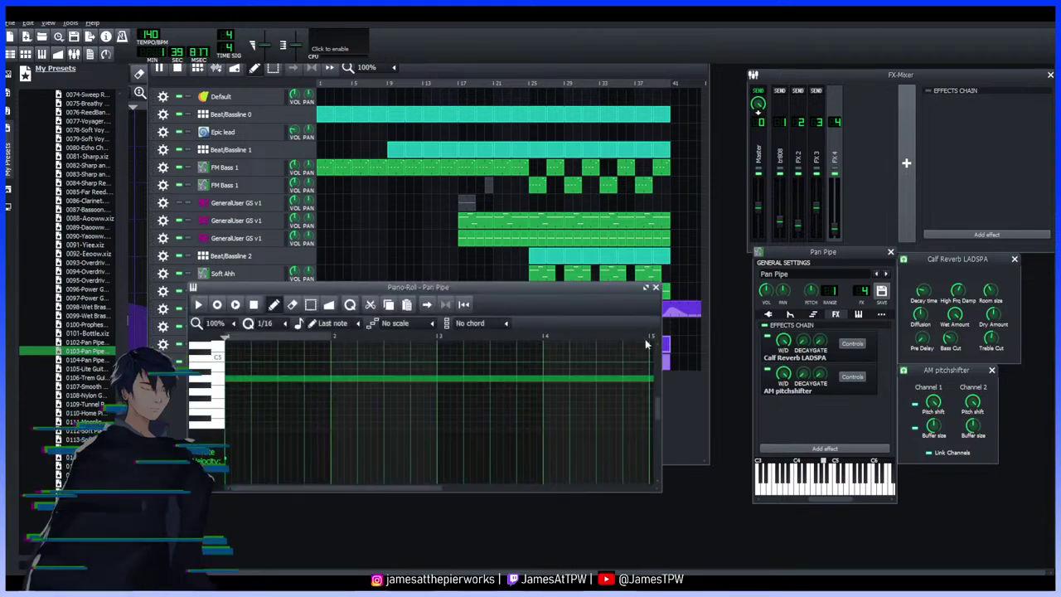
pyautogui.press('F7')
pyautogui.press('F7')
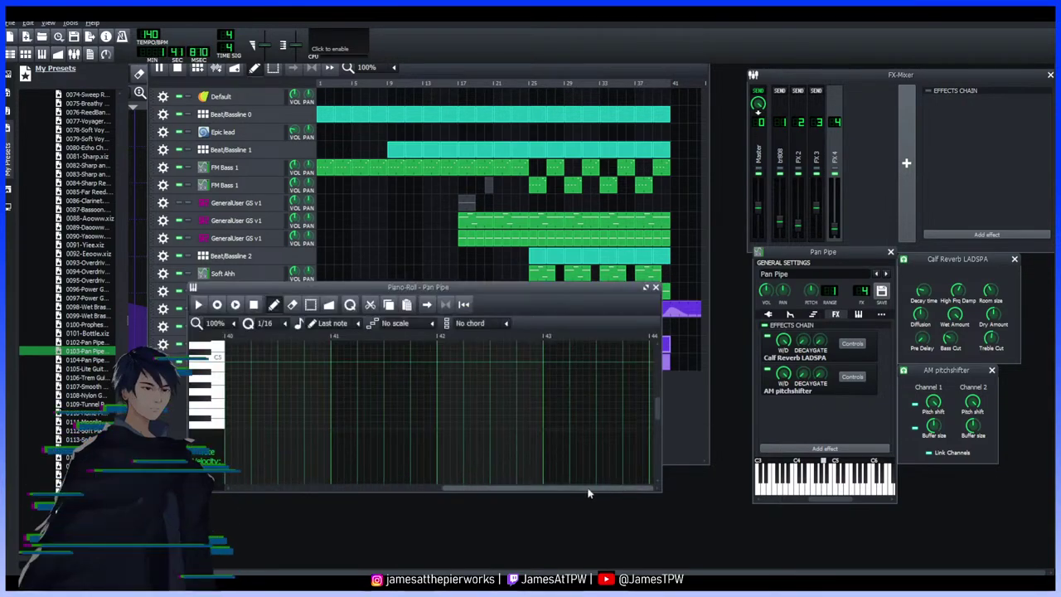
pyautogui.moveTo(463, 490); pyautogui.dragTo(452, 483)
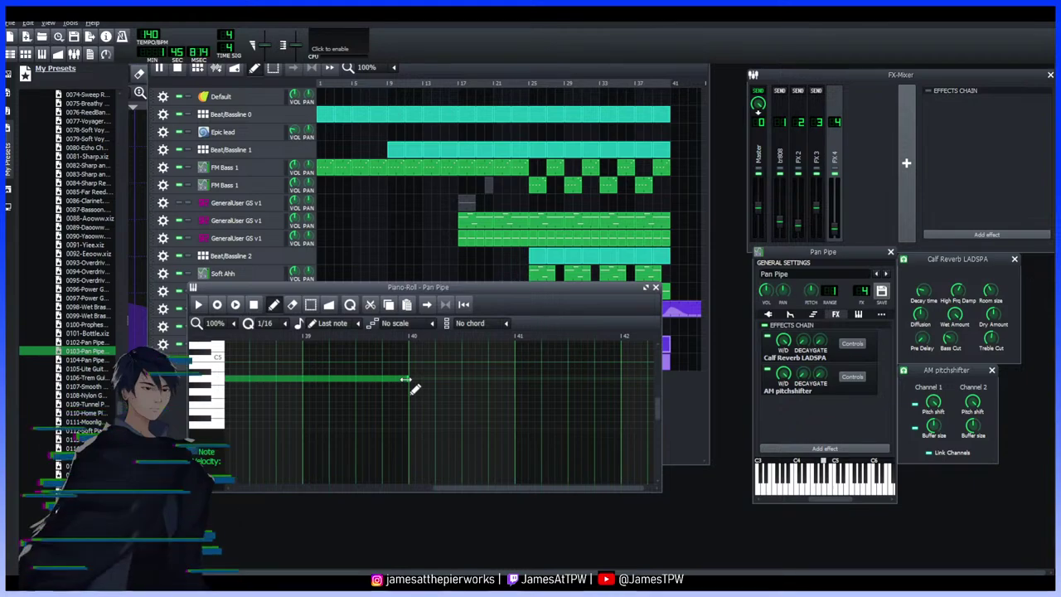
pyautogui.press('F7')
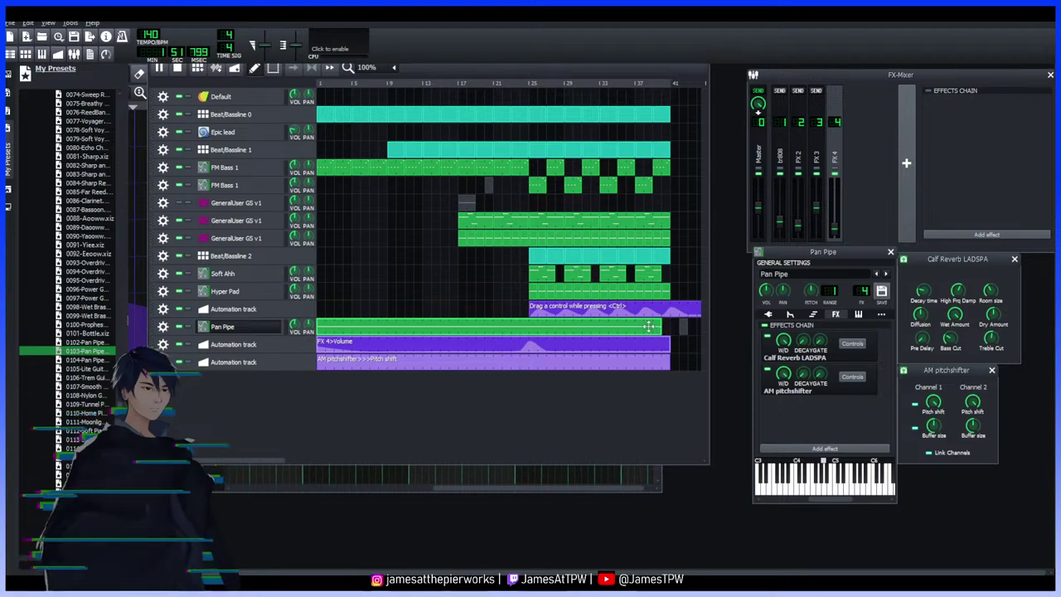
pyautogui.press('F7')
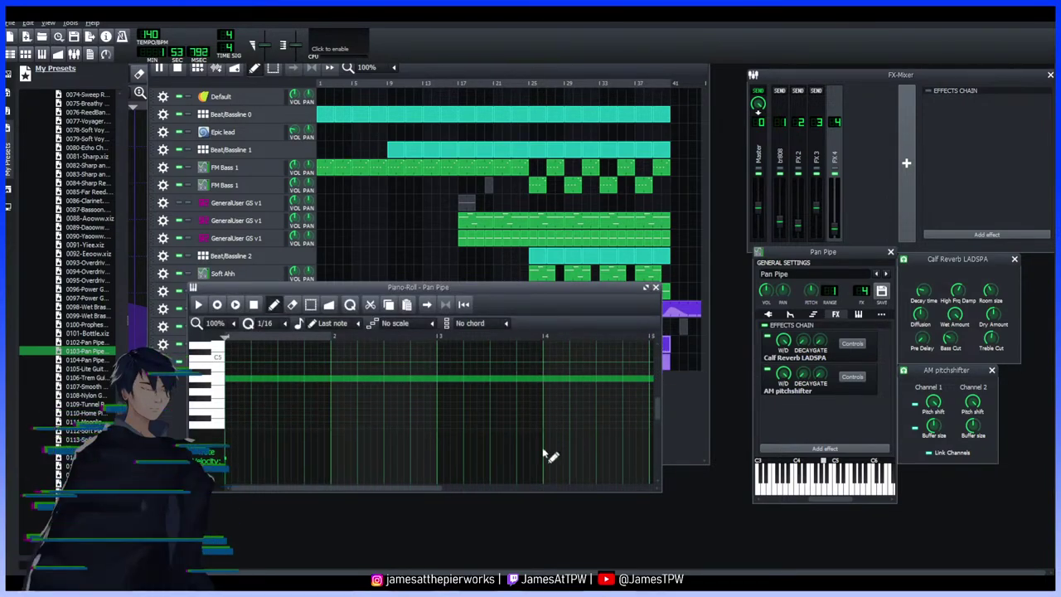
pyautogui.moveTo(428, 490); pyautogui.dragTo(617, 477)
pyautogui.moveTo(375, 380); pyautogui.dragTo(587, 385)
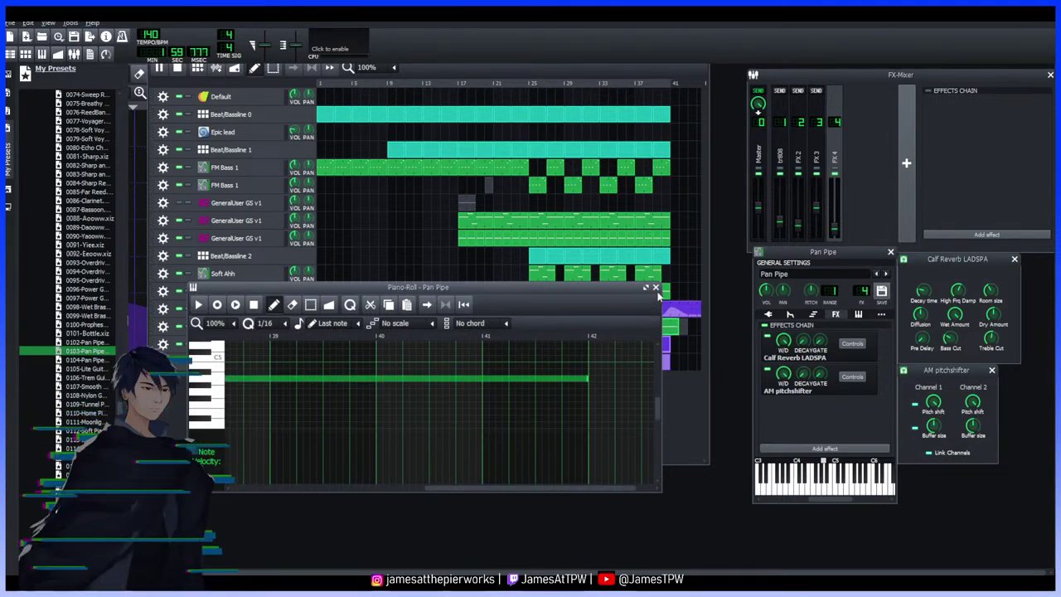
pyautogui.click(655, 287)
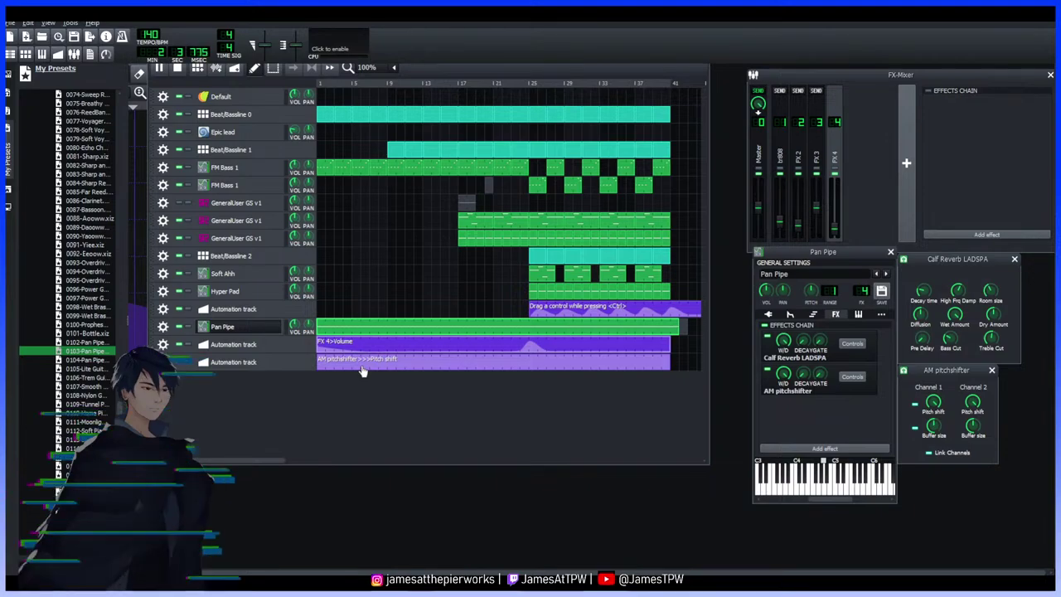
# View the pitch shift automation clip, return playback to the song's start, stop it and reopen the Automation editor
pyautogui.doubleClick(362, 370)
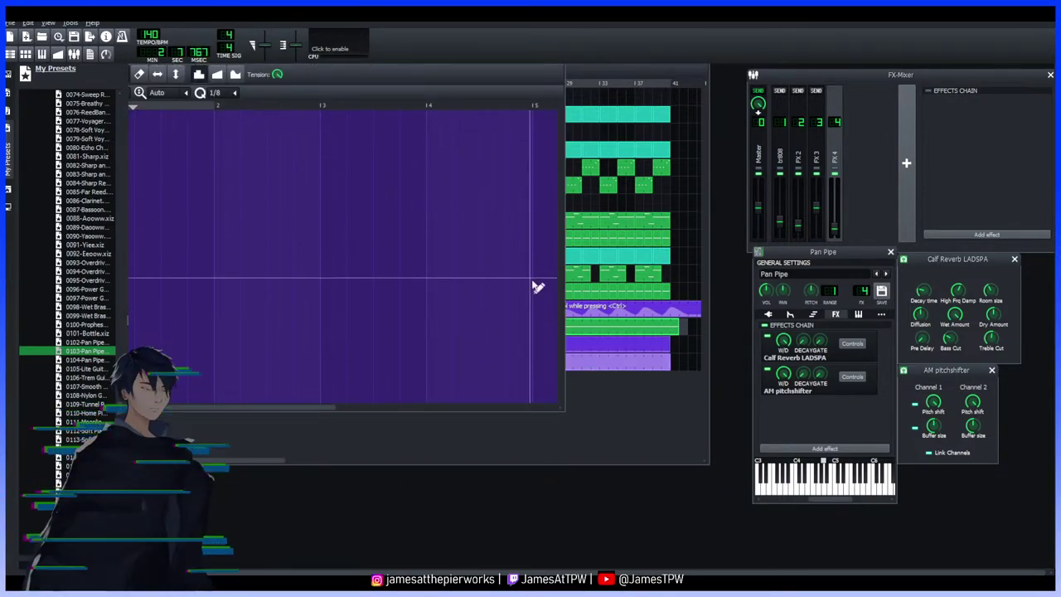
pyautogui.click(595, 75)
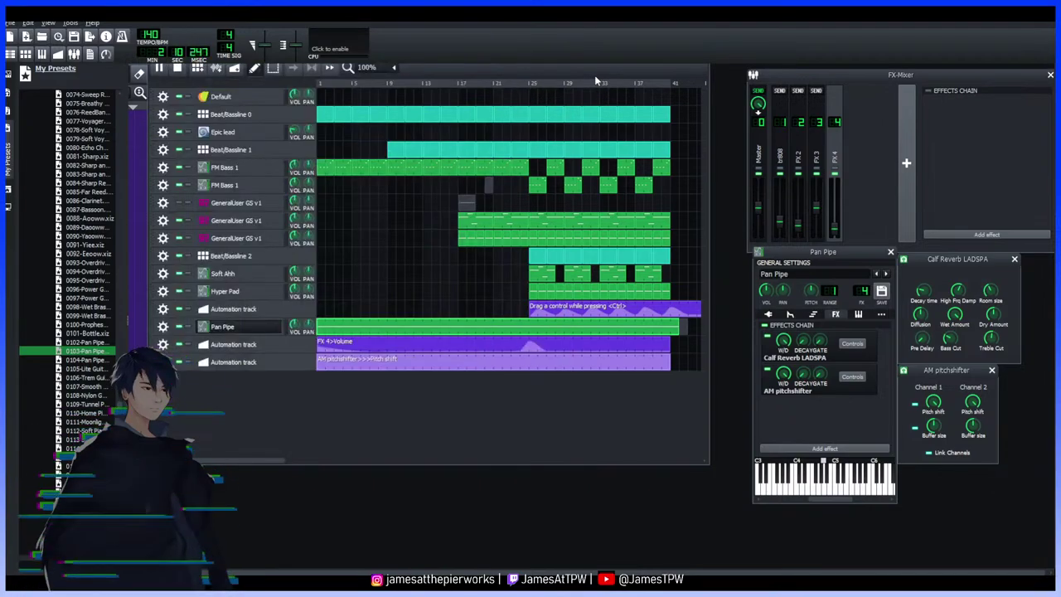
pyautogui.click(158, 70)
pyautogui.moveTo(372, 85); pyautogui.dragTo(270, 93)
pyautogui.press('space')
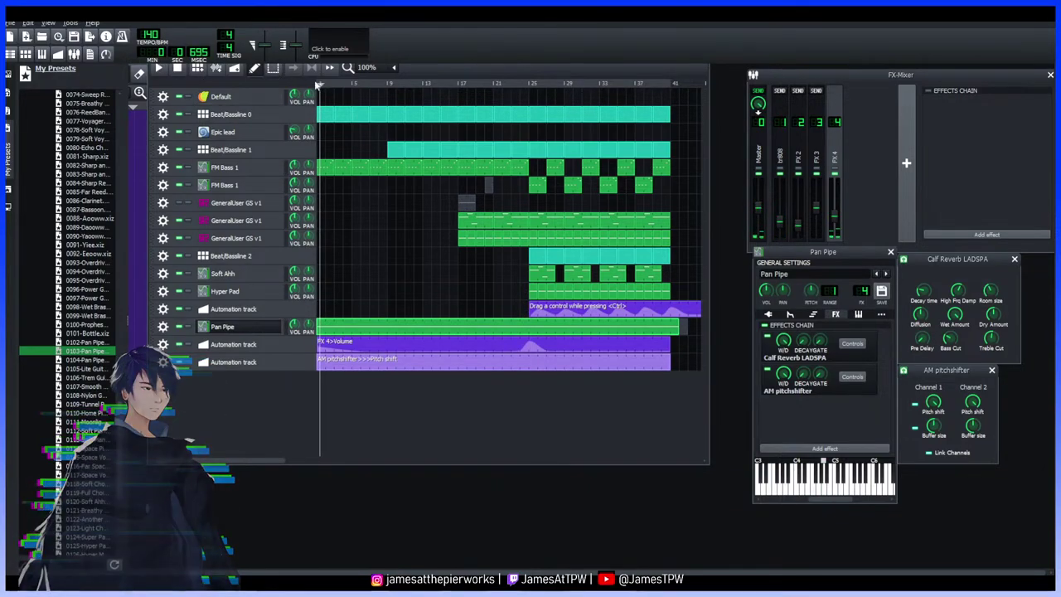
pyautogui.press('space')
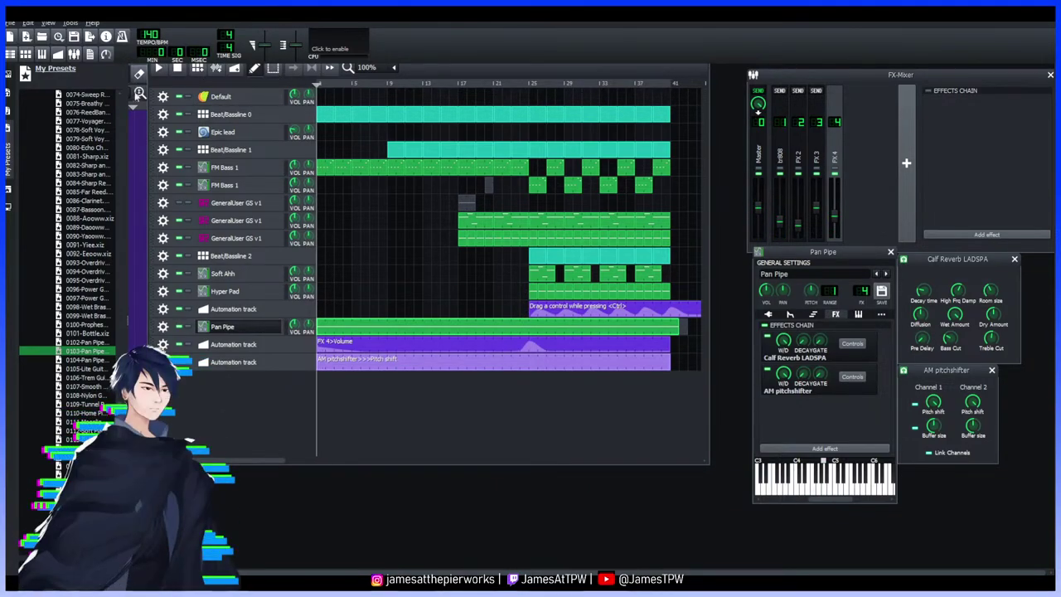
pyautogui.press('F8')
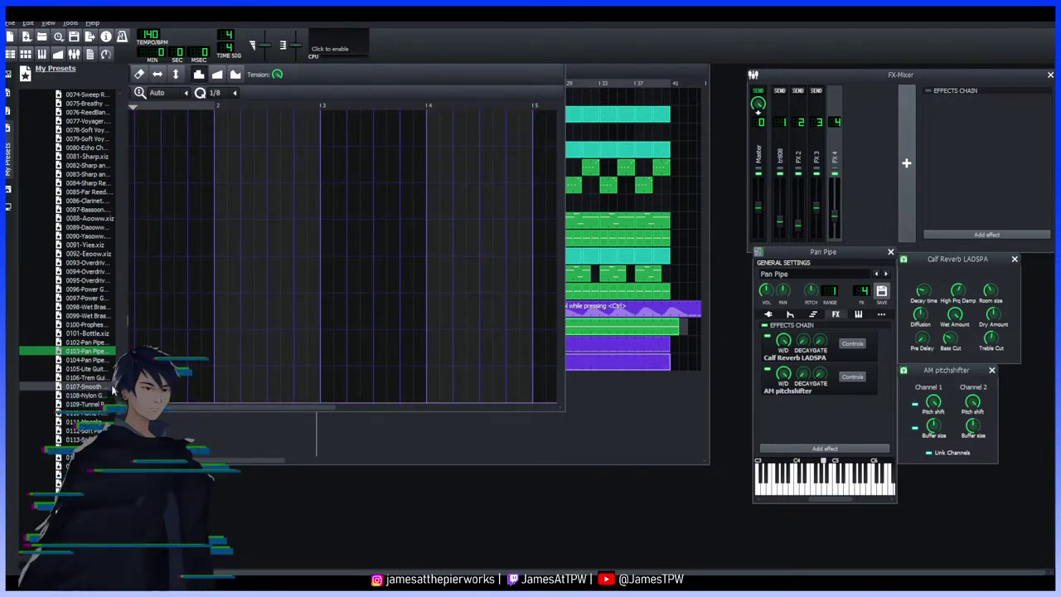
# During playback, draw the pitch shift curve with cubic Hermite progression, peaking at bar 2, dipping just after bar 4 and rising slightly near bar 5
pyautogui.press('space')
pyautogui.moveTo(184, 379); pyautogui.dragTo(213, 274)
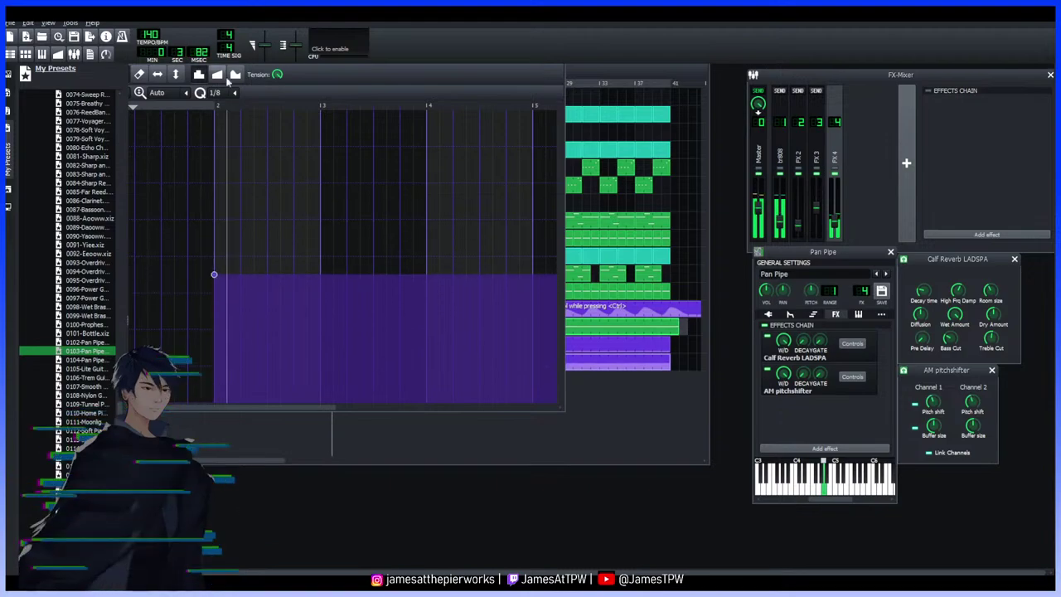
pyautogui.click(235, 74)
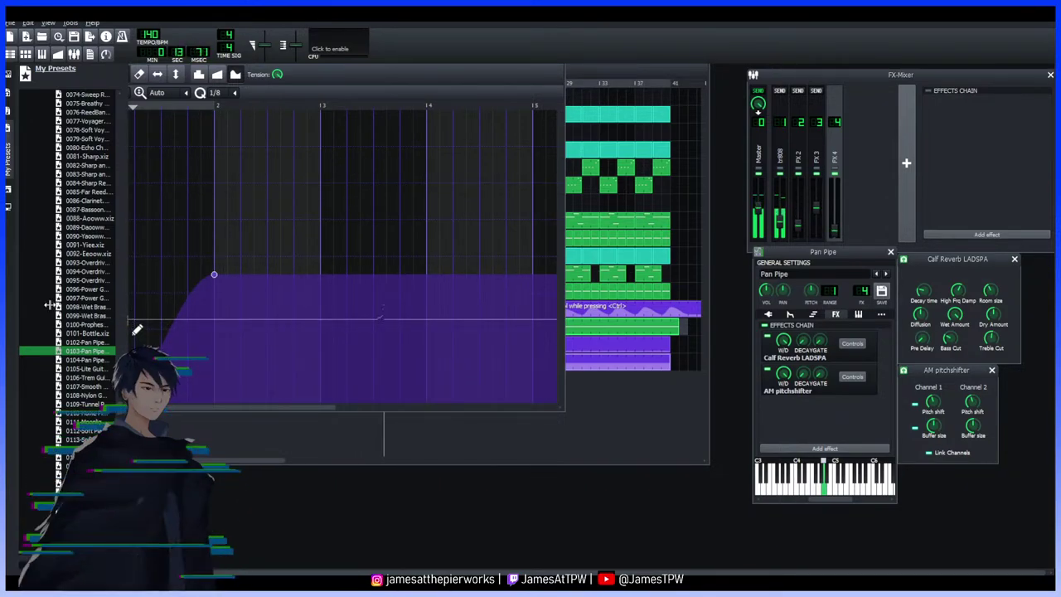
pyautogui.click(476, 297)
pyautogui.moveTo(477, 297); pyautogui.dragTo(441, 378)
# Add pitch shift peaks at bars 25 and 26 between near-zero points at bars 24, 25.5 and 26.5, and replay from about bar 23
pyautogui.moveTo(283, 407)
pyautogui.mouseDown()
pyautogui.moveTo(380, 404)
pyautogui.moveTo(379, 386)
pyautogui.moveTo(332, 383)
pyautogui.moveTo(306, 352)
pyautogui.moveTo(230, 386)
pyautogui.moveTo(220, 403)
pyautogui.moveTo(253, 408)
pyautogui.mouseUp()
pyautogui.moveTo(326, 405)
pyautogui.mouseDown()
pyautogui.moveTo(378, 389)
pyautogui.moveTo(390, 409)
pyautogui.moveTo(448, 398)
pyautogui.moveTo(488, 318)
pyautogui.moveTo(487, 394)
pyautogui.moveTo(339, 386)
pyautogui.moveTo(318, 397)
pyautogui.moveTo(345, 379)
pyautogui.moveTo(308, 399)
pyautogui.moveTo(201, 398)
pyautogui.mouseUp()
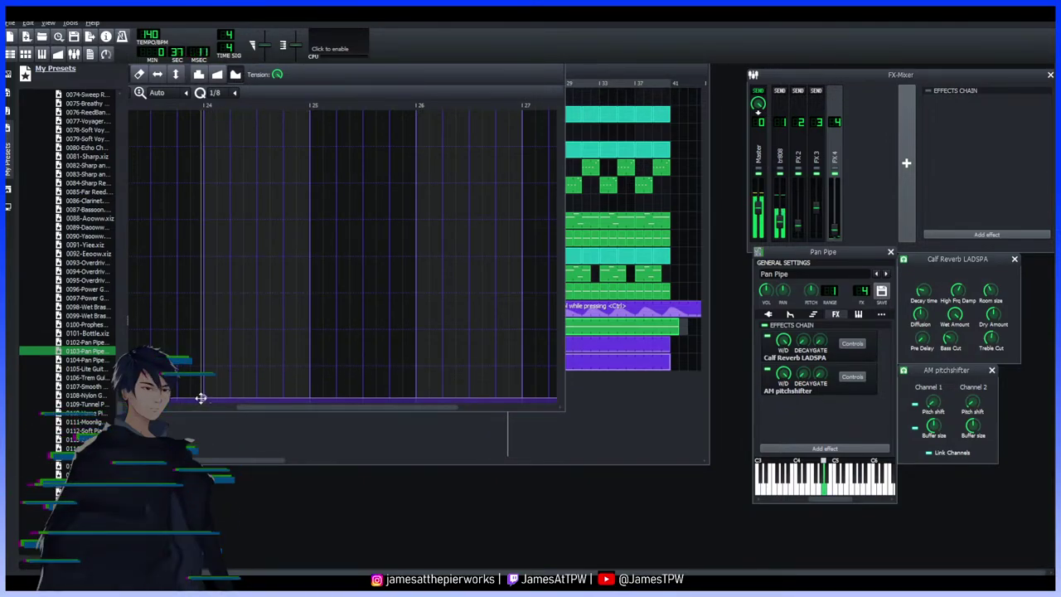
pyautogui.moveTo(309, 400); pyautogui.dragTo(469, 395)
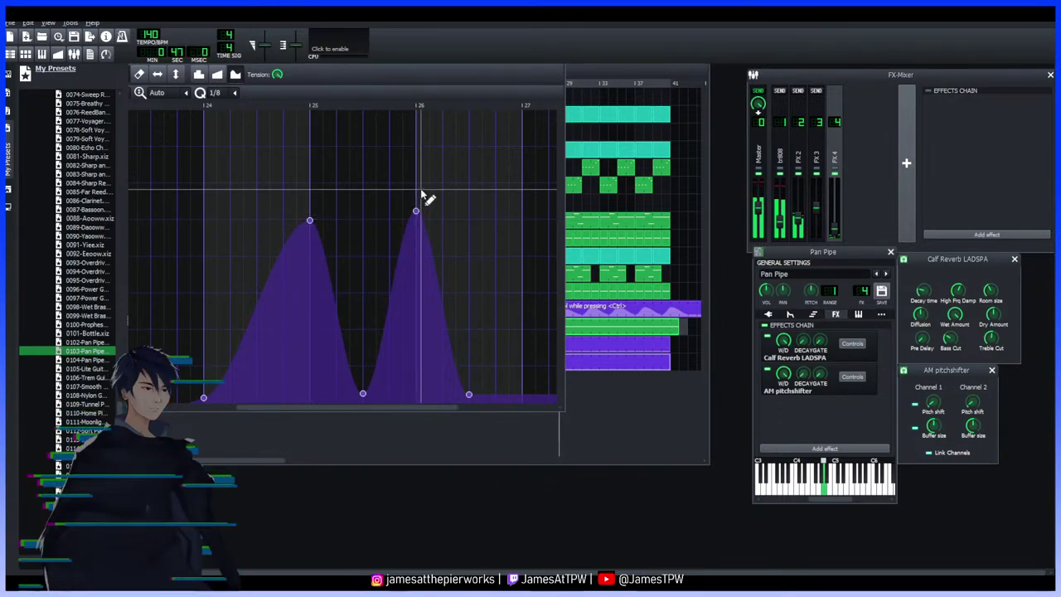
pyautogui.click(610, 72)
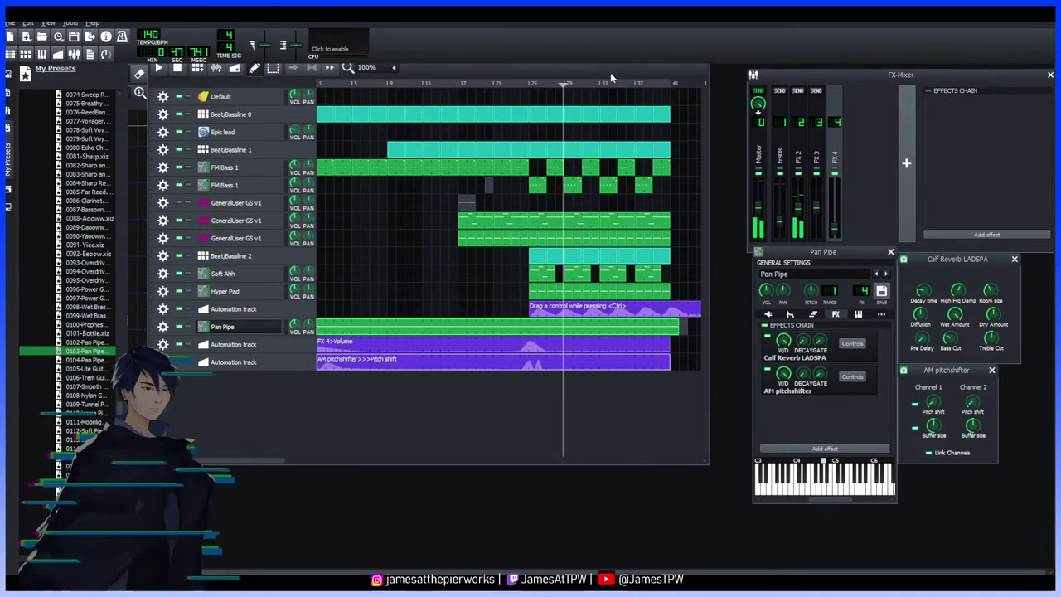
pyautogui.click(510, 85)
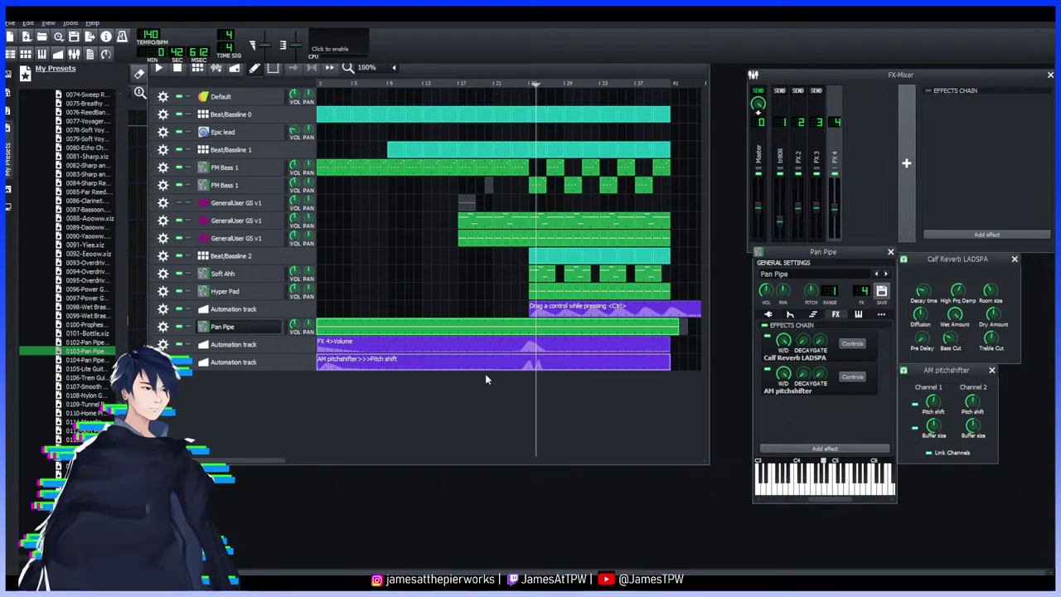
# In the Pan Pipe pattern, rework the sustained note to end at bar 24 and add a second sustained note starting there
pyautogui.doubleClick(532, 329)
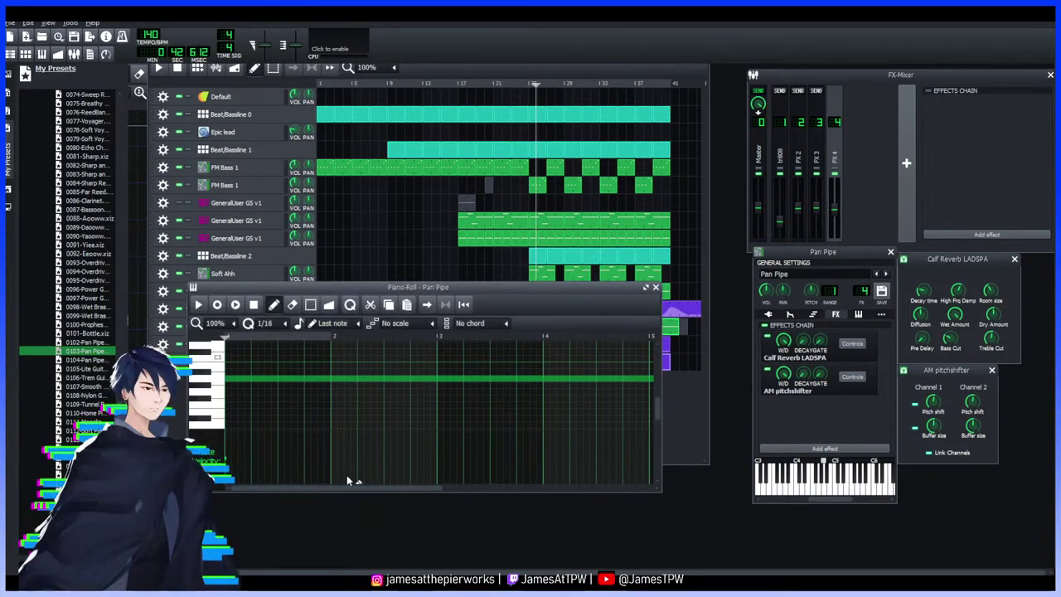
pyautogui.moveTo(358, 487); pyautogui.dragTo(469, 478)
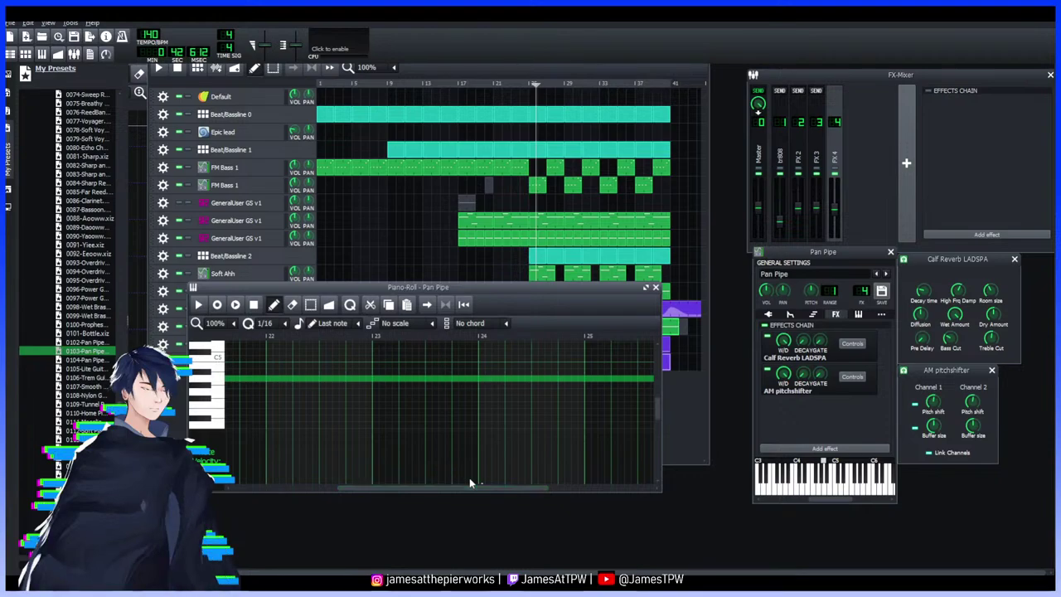
pyautogui.hscroll(-5, 486, 388)
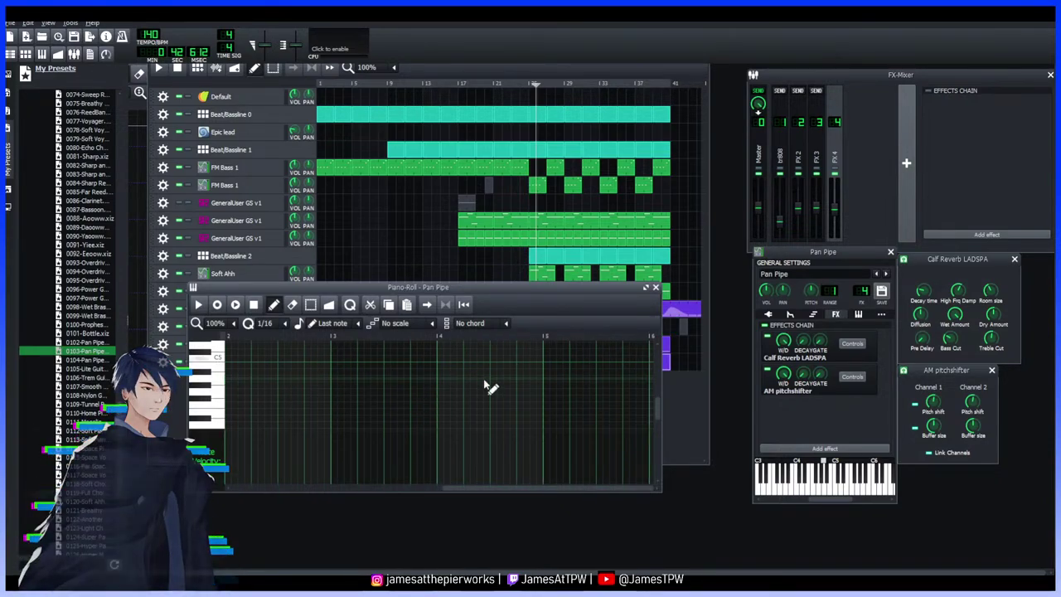
pyautogui.hscroll(-5, 421, 448)
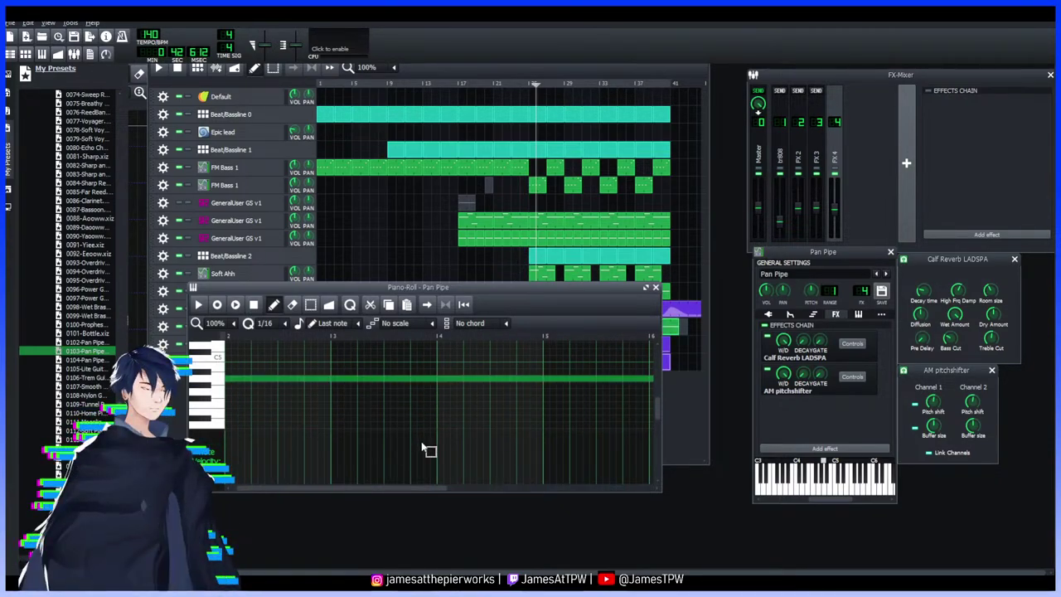
pyautogui.moveTo(432, 489); pyautogui.dragTo(639, 483)
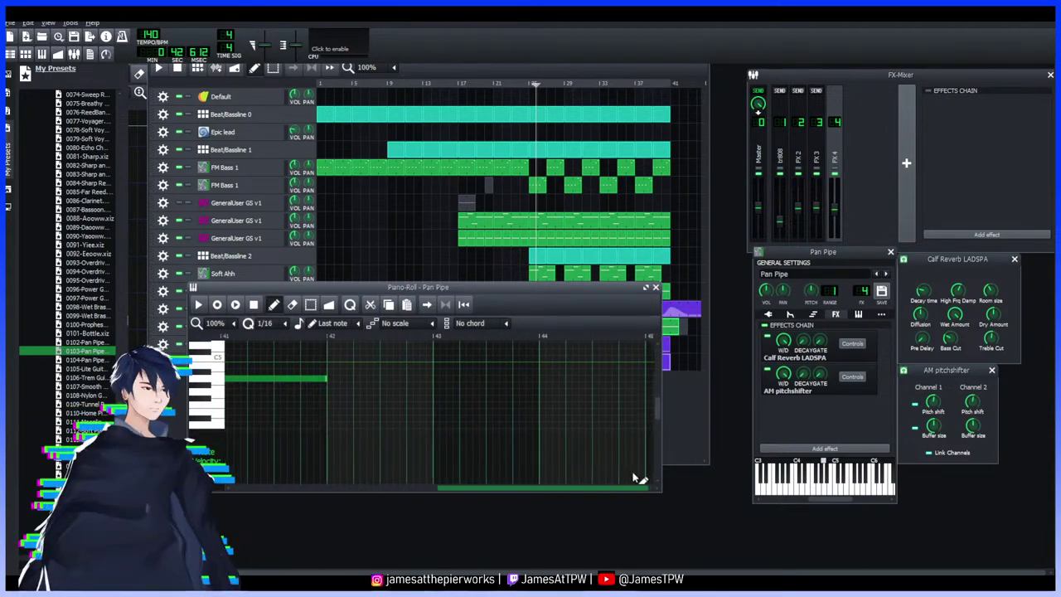
pyautogui.moveTo(542, 377); pyautogui.dragTo(651, 402)
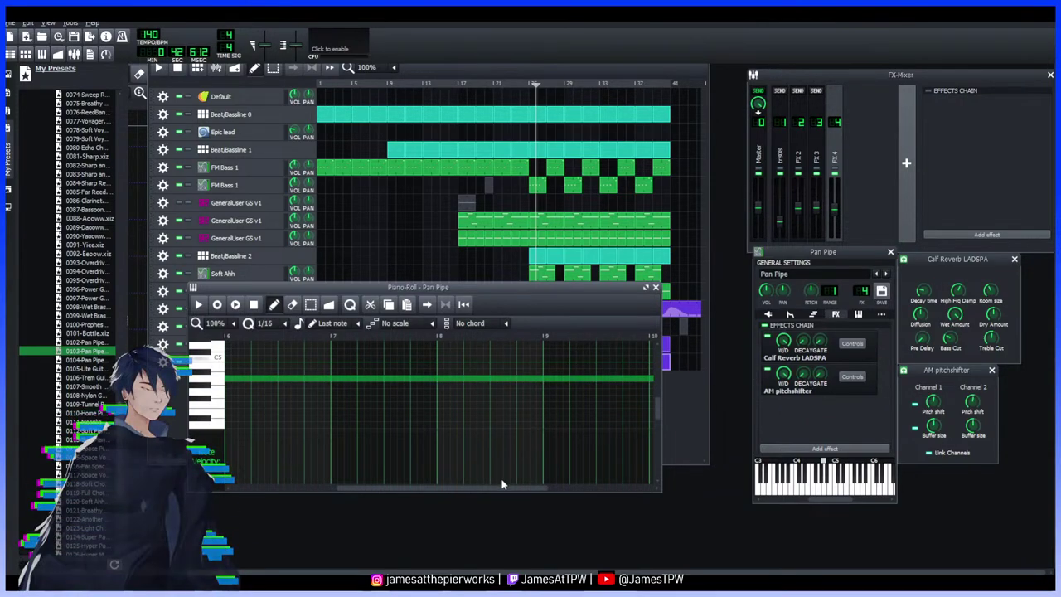
pyautogui.moveTo(502, 490); pyautogui.dragTo(575, 487)
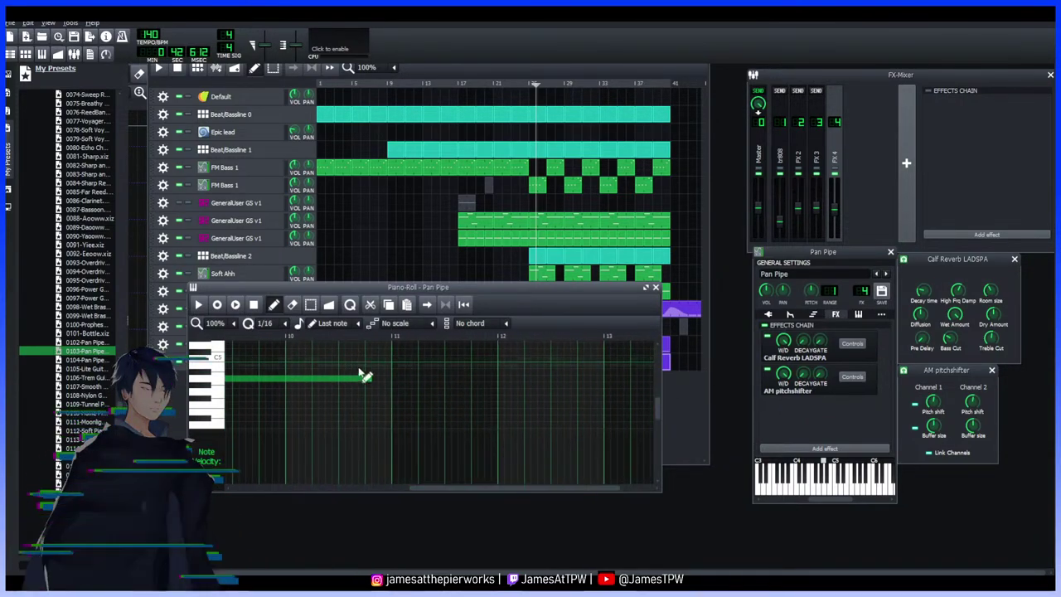
pyautogui.moveTo(585, 406); pyautogui.dragTo(696, 410)
pyautogui.moveTo(539, 489); pyautogui.dragTo(595, 488)
pyautogui.moveTo(387, 380); pyautogui.dragTo(695, 382)
pyautogui.moveTo(548, 487); pyautogui.dragTo(593, 489)
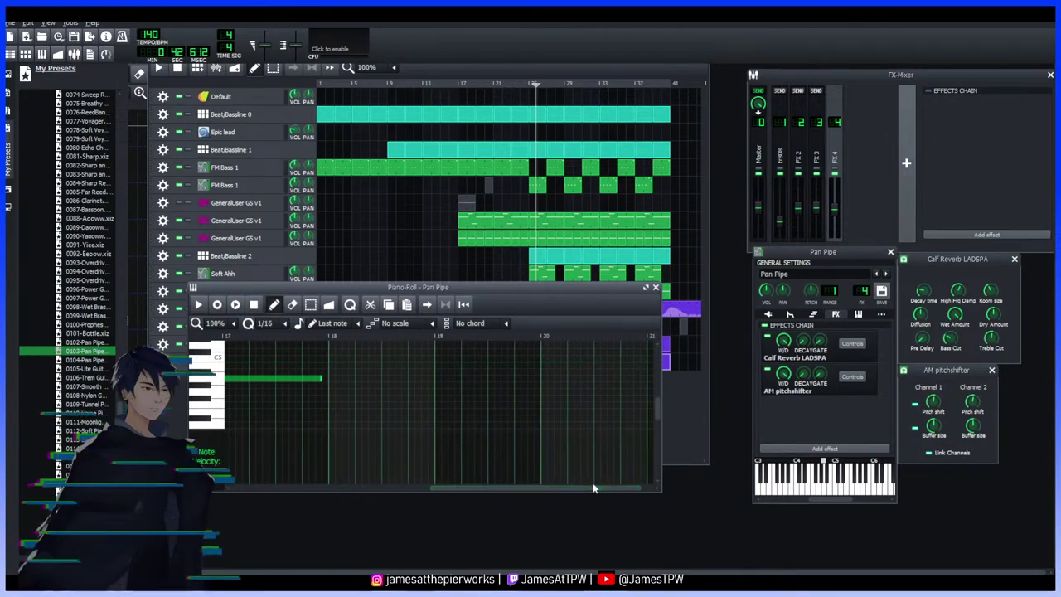
pyautogui.moveTo(324, 380); pyautogui.dragTo(673, 383)
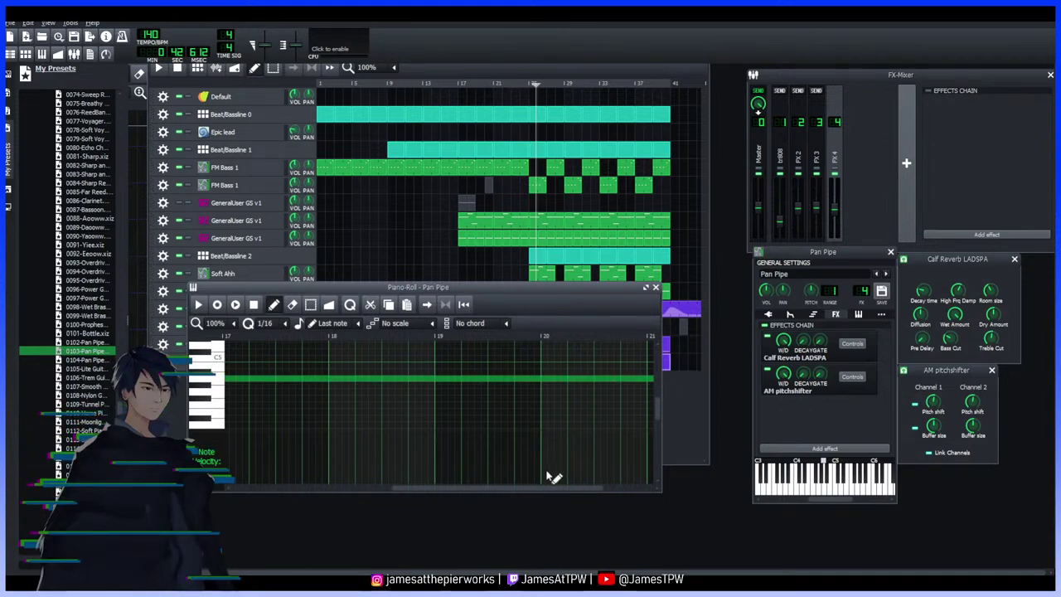
pyautogui.moveTo(531, 489); pyautogui.dragTo(575, 487)
pyautogui.moveTo(246, 386); pyautogui.dragTo(543, 395)
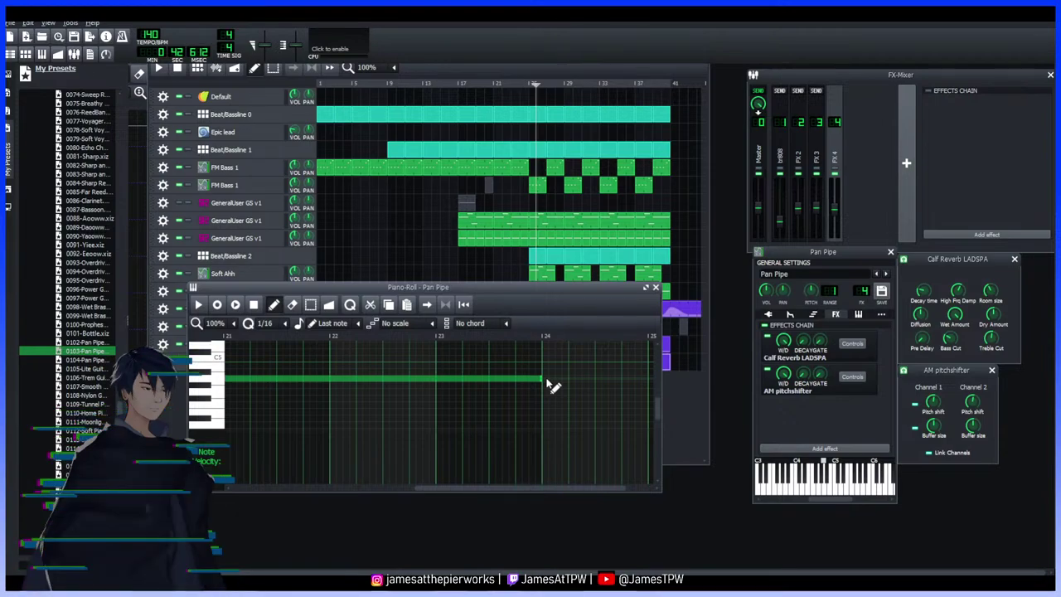
pyautogui.click(547, 384)
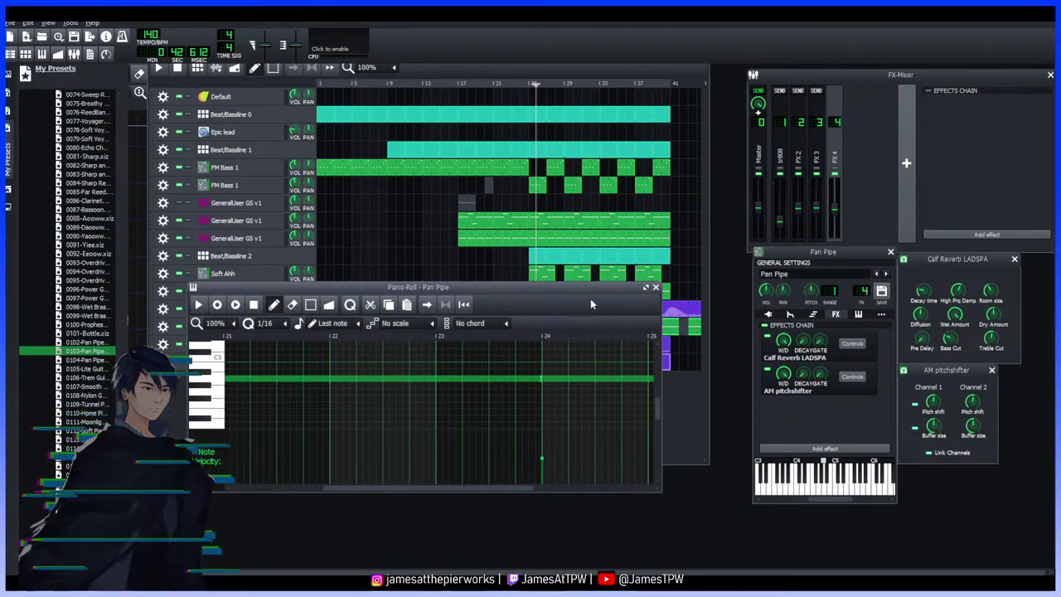
# Play the song from about bar 23 to hear the split Pan Pipe note, stop, and move the playhead to bar 24
pyautogui.click(529, 87)
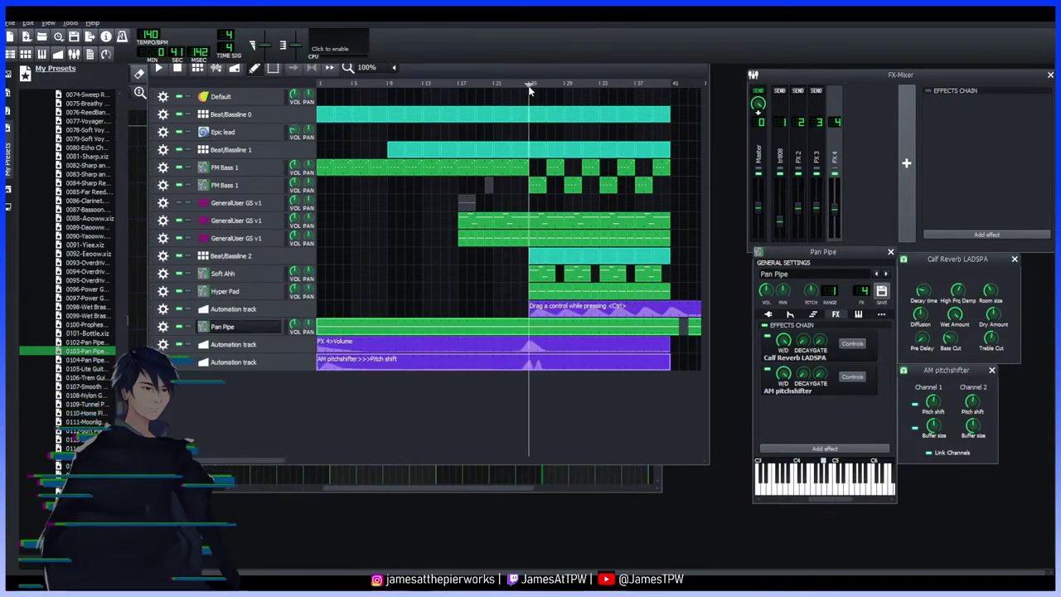
pyautogui.click(513, 85)
pyautogui.press('space')
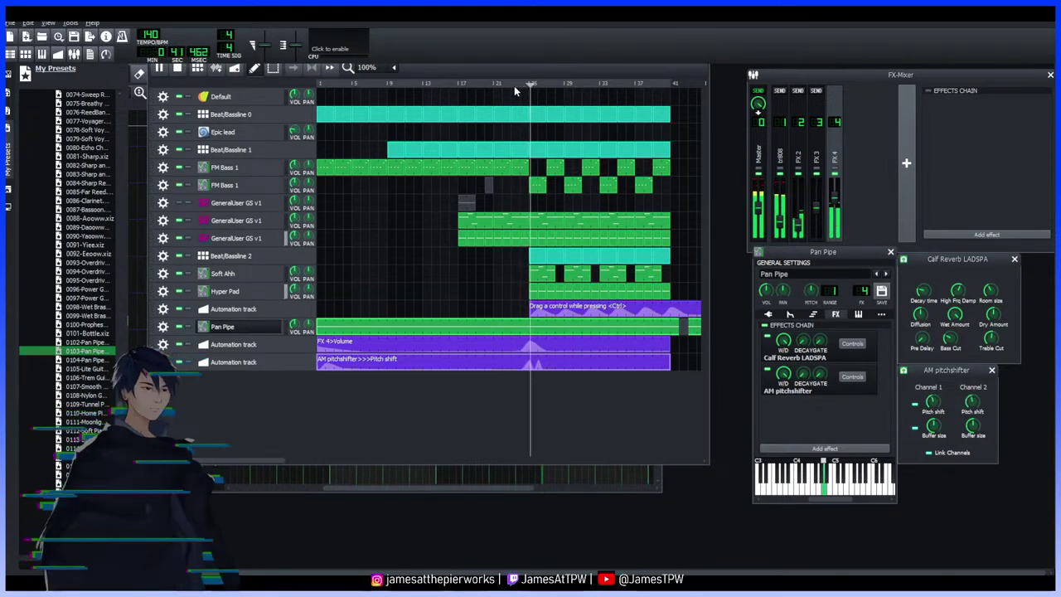
pyautogui.press('space')
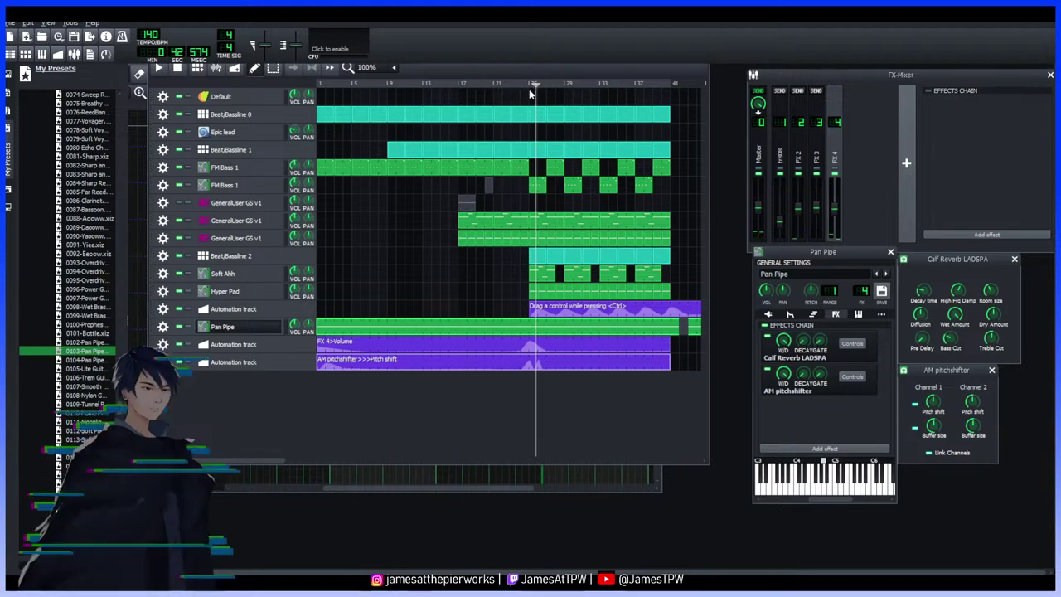
pyautogui.moveTo(536, 91); pyautogui.dragTo(521, 85)
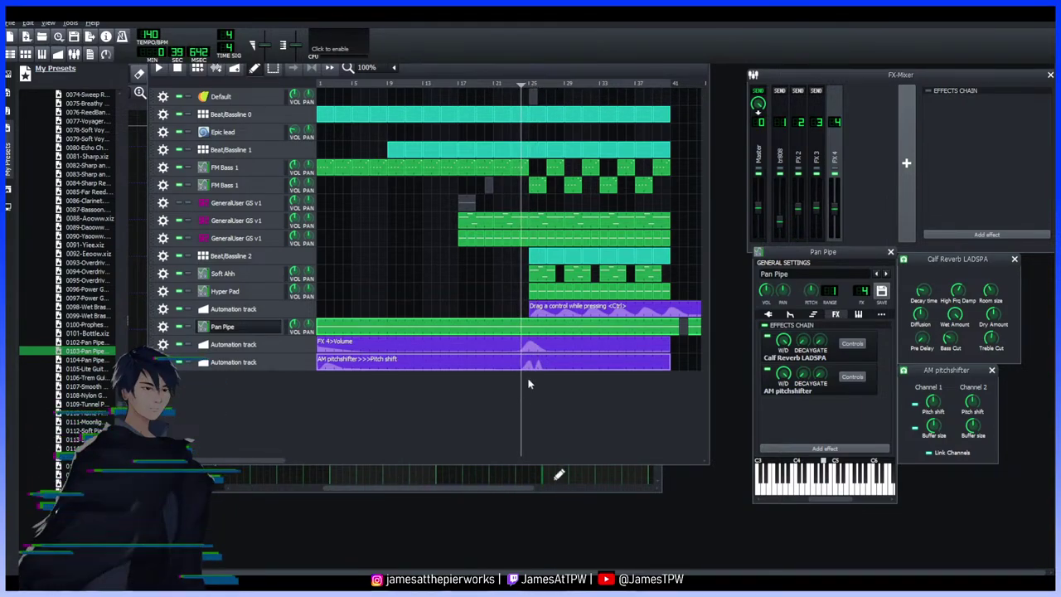
# Reshape the pitch shift curve into tall, narrow peaks at bars 24.5, 25 and 25.5 with near-zero dips between, and play it in the Song-Editor
pyautogui.doubleClick(553, 366)
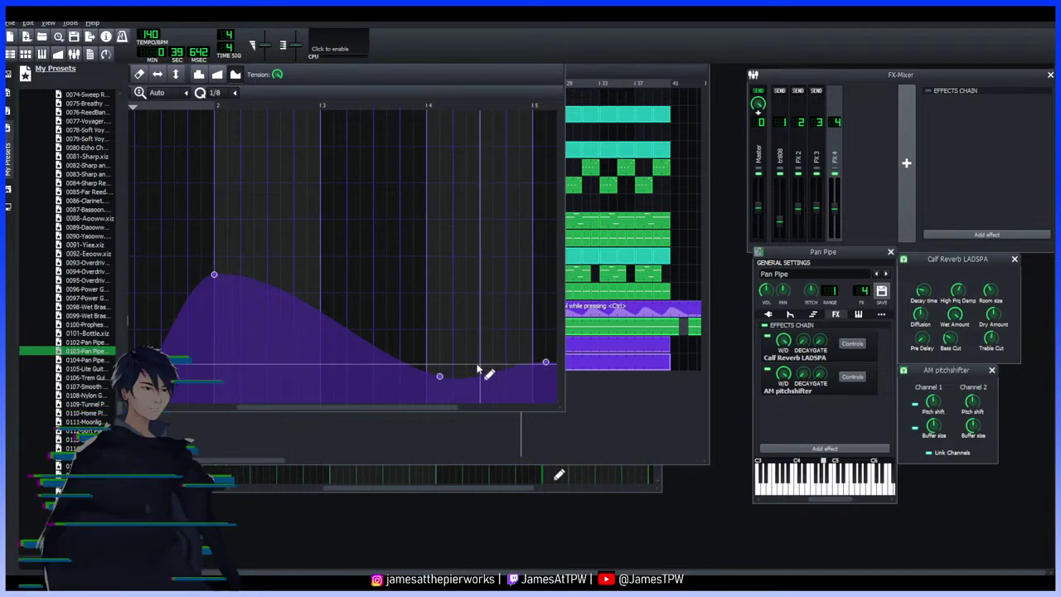
pyautogui.hscroll(5, 348, 410)
pyautogui.moveTo(359, 407); pyautogui.dragTo(384, 407)
pyautogui.moveTo(405, 222); pyautogui.dragTo(352, 114)
pyautogui.moveTo(401, 241); pyautogui.dragTo(405, 115)
pyautogui.moveTo(454, 395); pyautogui.dragTo(458, 387)
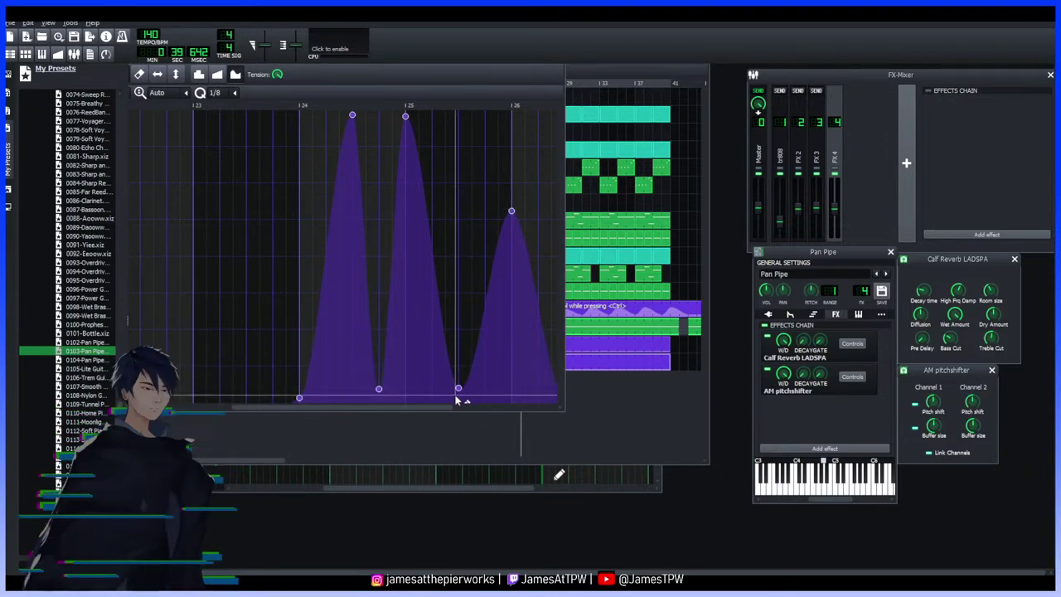
pyautogui.moveTo(511, 213); pyautogui.dragTo(485, 155)
pyautogui.moveTo(458, 388); pyautogui.dragTo(431, 387)
pyautogui.moveTo(485, 155); pyautogui.dragTo(459, 122)
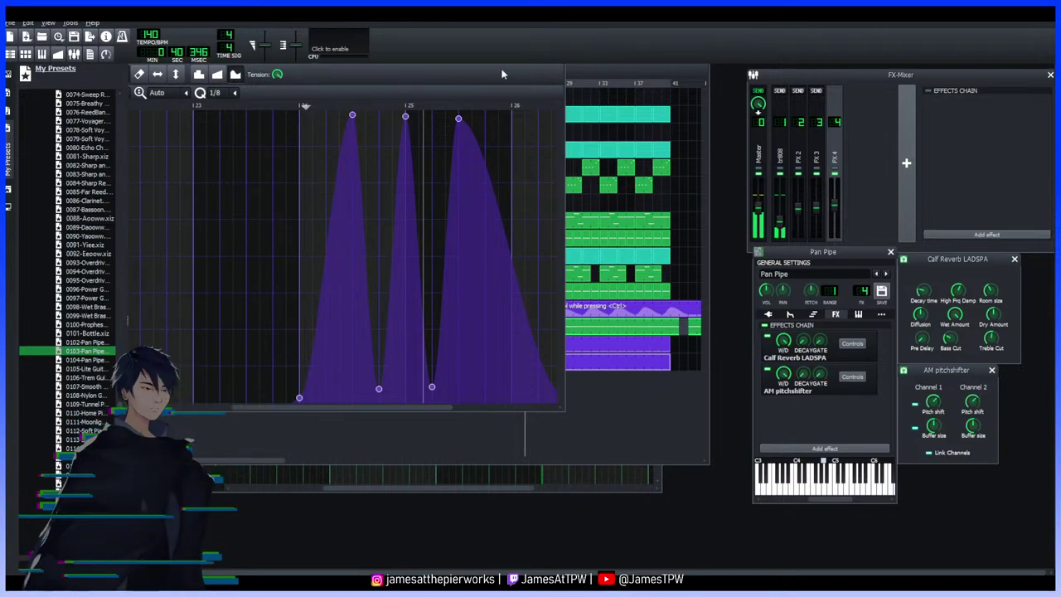
pyautogui.click(582, 70)
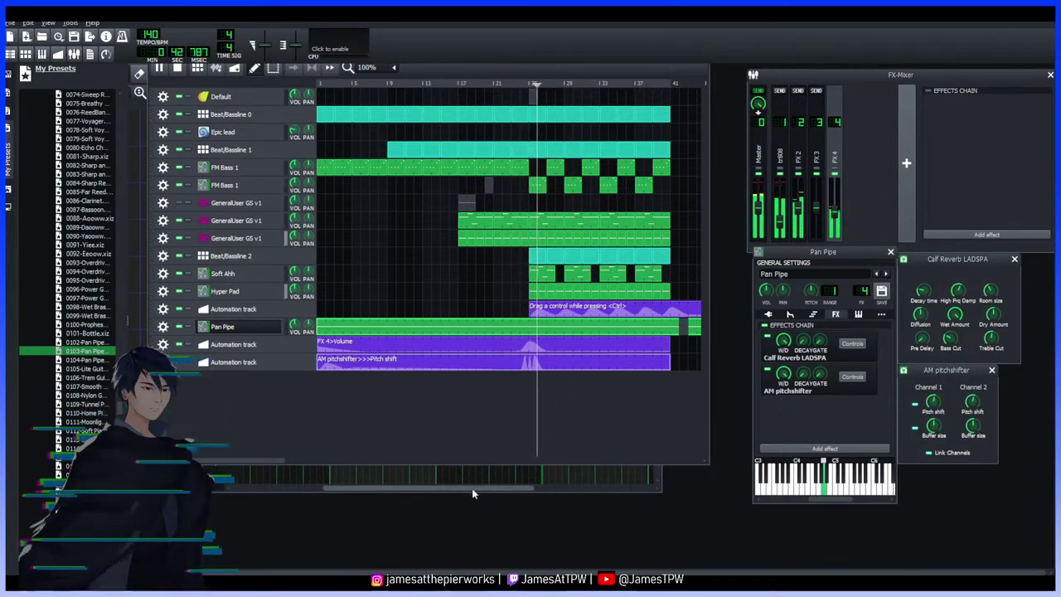
# Lower the bar 25.5 pitch shift peak and move it to bar 26, and shape a second rise ending midway through bar 27
pyautogui.doubleClick(526, 358)
pyautogui.moveTo(267, 118); pyautogui.dragTo(320, 248)
pyautogui.moveTo(426, 381); pyautogui.dragTo(488, 265)
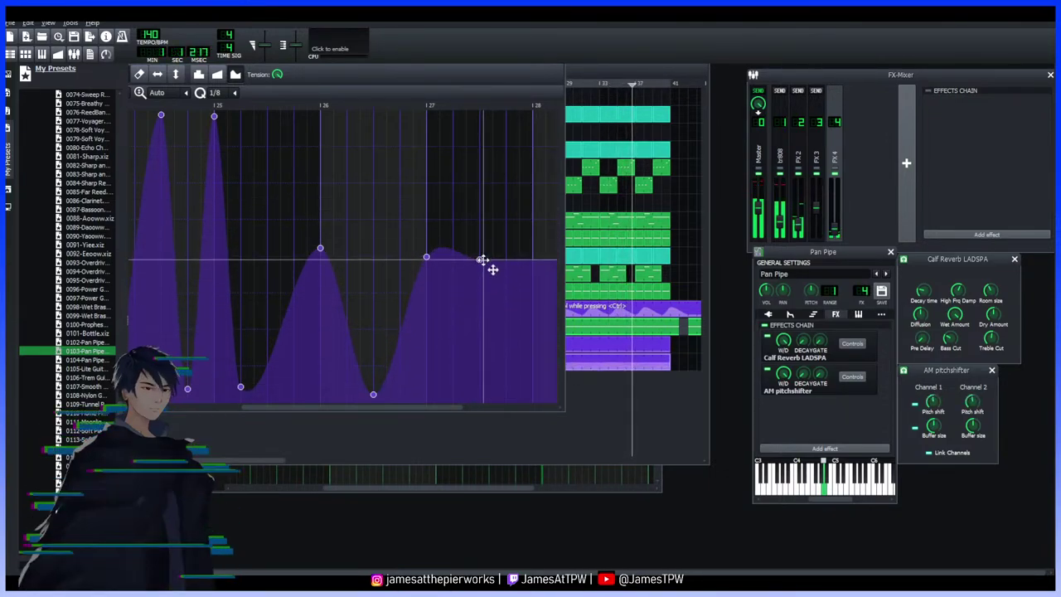
pyautogui.rightClick(427, 257)
pyautogui.click(411, 330)
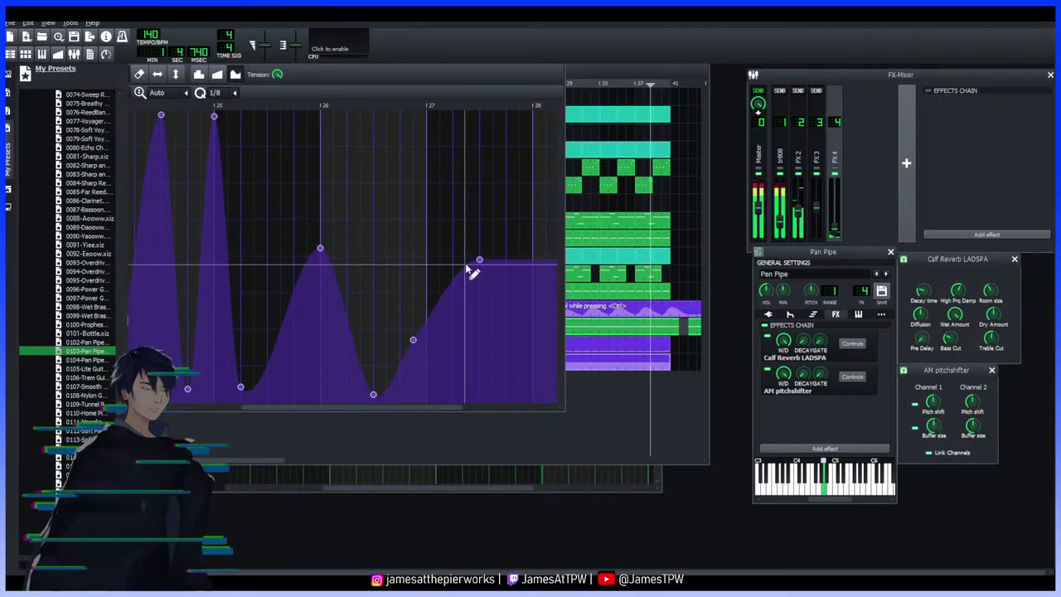
# Rework the pitch shift curve into narrow peaks every quarter bar from 26.75 to 27.5, with near-zero dips between them
pyautogui.moveTo(480, 260)
pyautogui.mouseDown()
pyautogui.moveTo(480, 153)
pyautogui.moveTo(509, 154)
pyautogui.moveTo(506, 111)
pyautogui.moveTo(515, 177)
pyautogui.moveTo(500, 407)
pyautogui.moveTo(506, 386)
pyautogui.mouseUp()
pyautogui.moveTo(412, 341); pyautogui.dragTo(453, 151)
pyautogui.moveTo(434, 279); pyautogui.dragTo(443, 383)
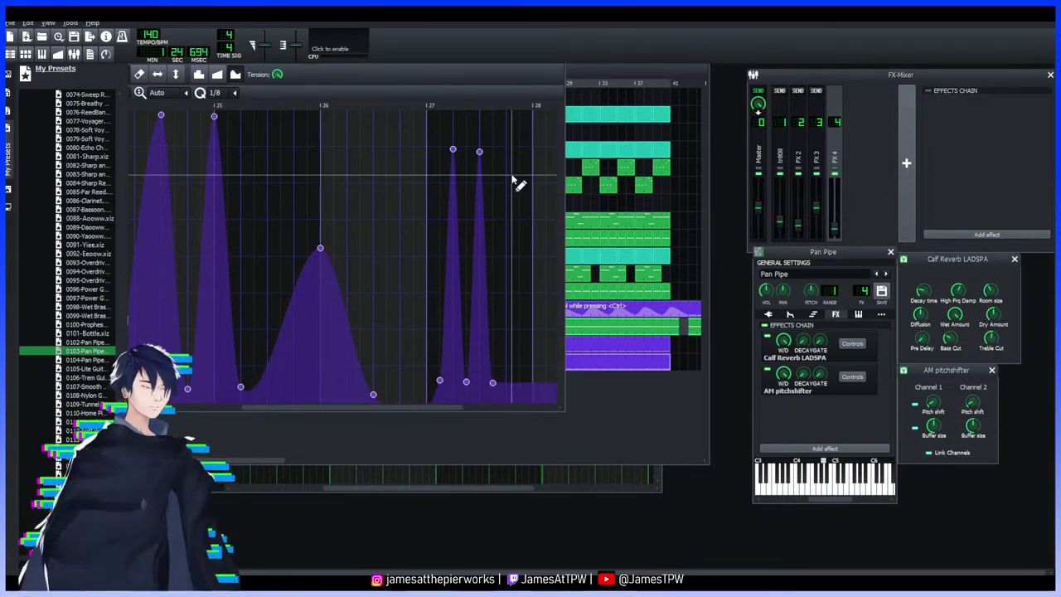
pyautogui.click(423, 168)
pyautogui.moveTo(427, 166); pyautogui.dragTo(427, 148)
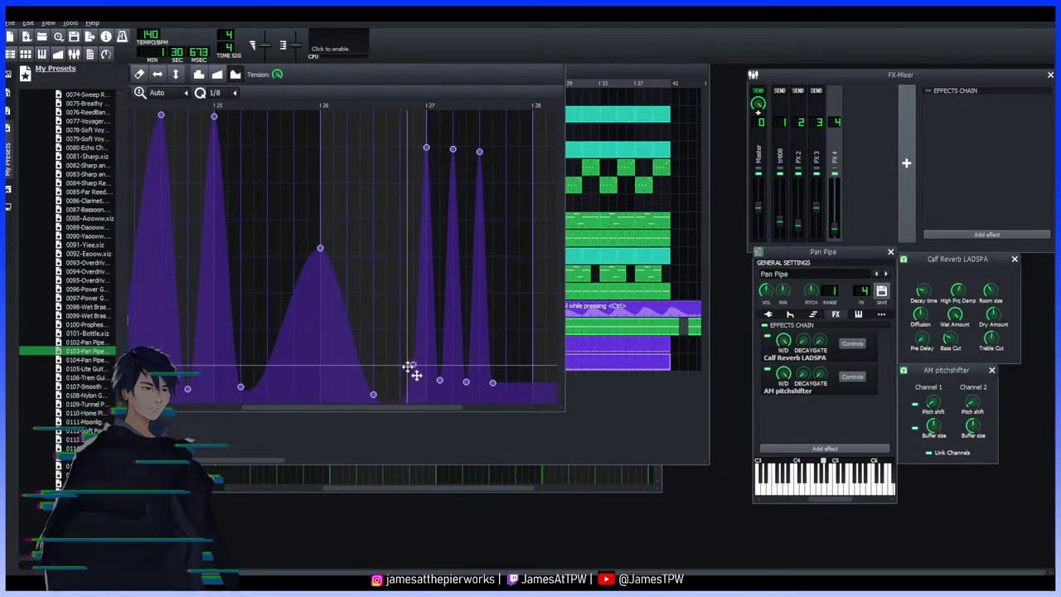
pyautogui.click(413, 383)
pyautogui.moveTo(387, 389); pyautogui.dragTo(400, 149)
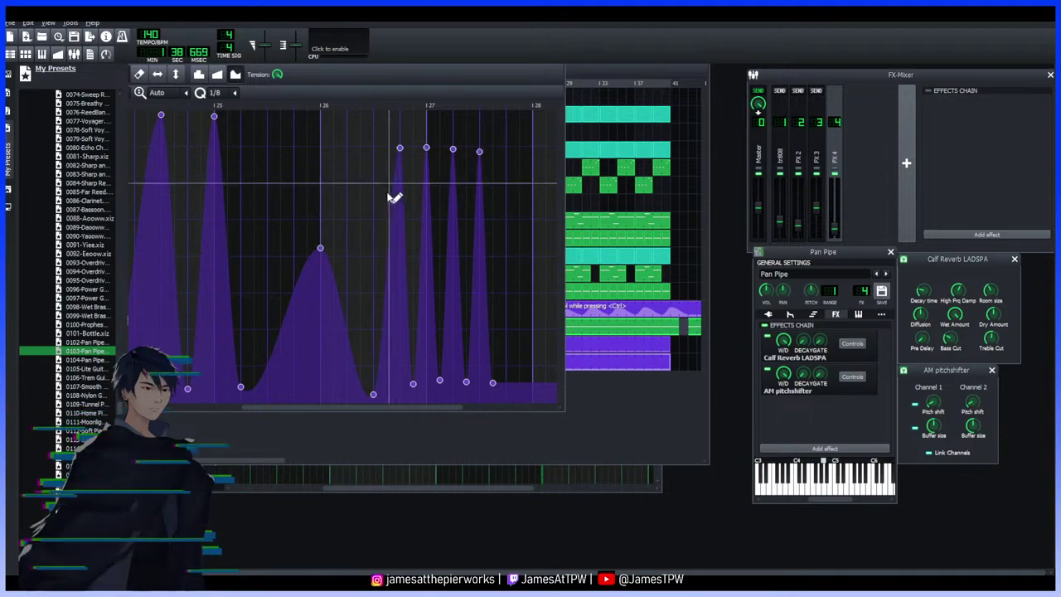
# Continue the narrow quarter-bar pitch shift peaks back from bar 26.5 to bar 25.5 with near-zero dips, and return to the Song-Editor during playback
pyautogui.moveTo(374, 393); pyautogui.dragTo(440, 382)
pyautogui.moveTo(367, 254); pyautogui.dragTo(372, 151)
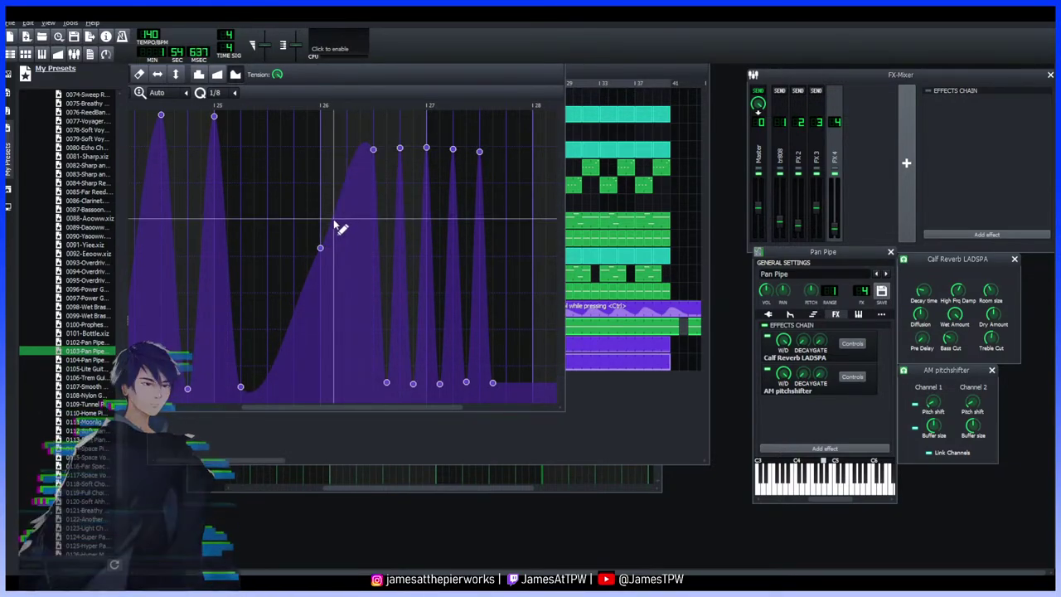
pyautogui.moveTo(348, 243); pyautogui.dragTo(358, 383)
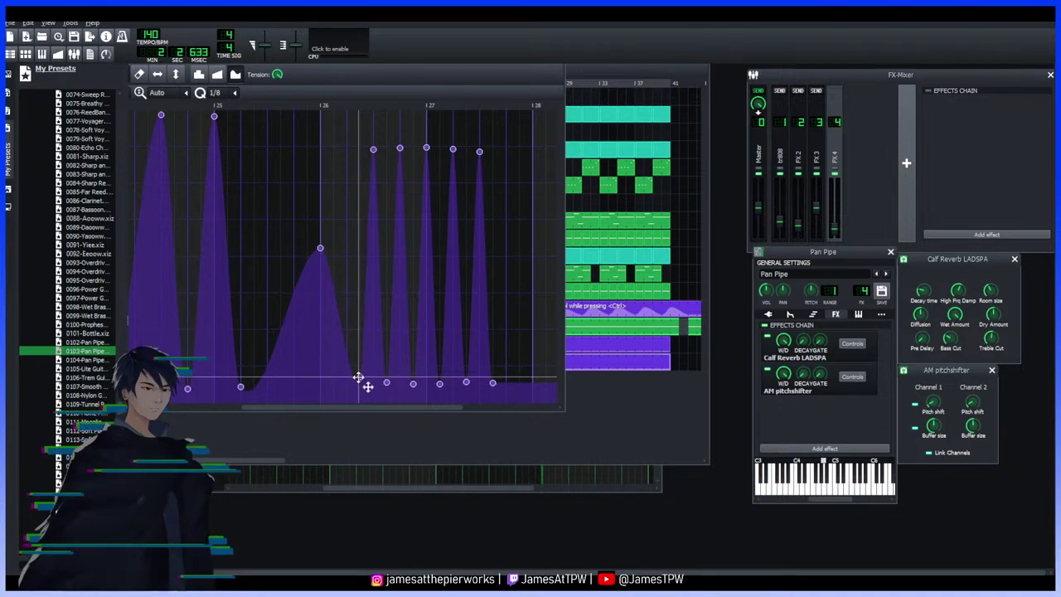
pyautogui.moveTo(326, 251); pyautogui.dragTo(346, 148)
pyautogui.moveTo(314, 203); pyautogui.dragTo(326, 152)
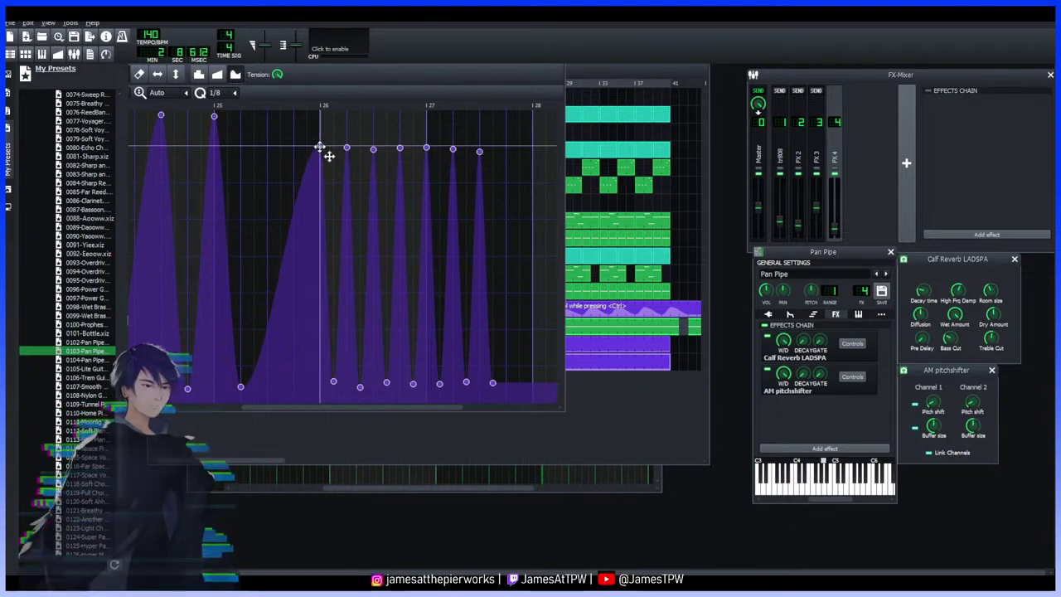
pyautogui.moveTo(292, 222); pyautogui.dragTo(294, 145)
pyautogui.moveTo(268, 307); pyautogui.dragTo(267, 148)
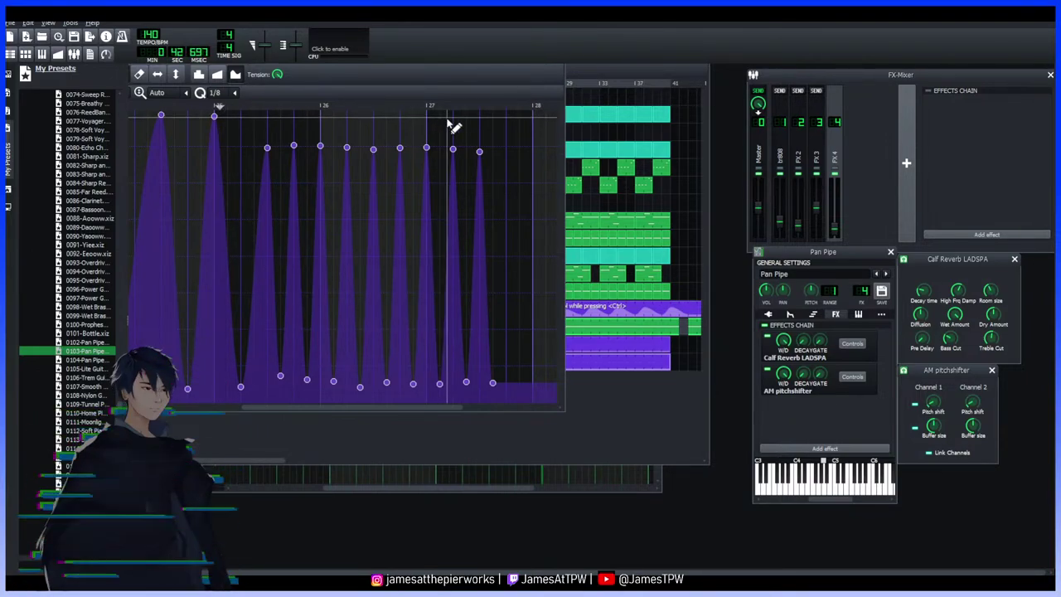
pyautogui.click(596, 66)
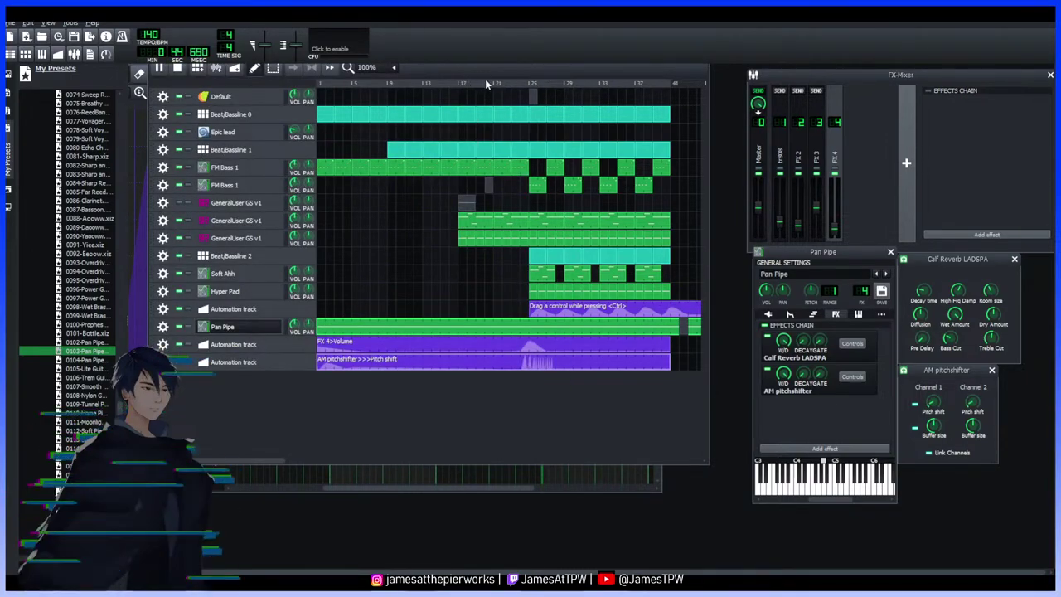
# Play the song from about bar 20 and check the pitch shift automation's narrow peaks around bars 26–27
pyautogui.click(486, 83)
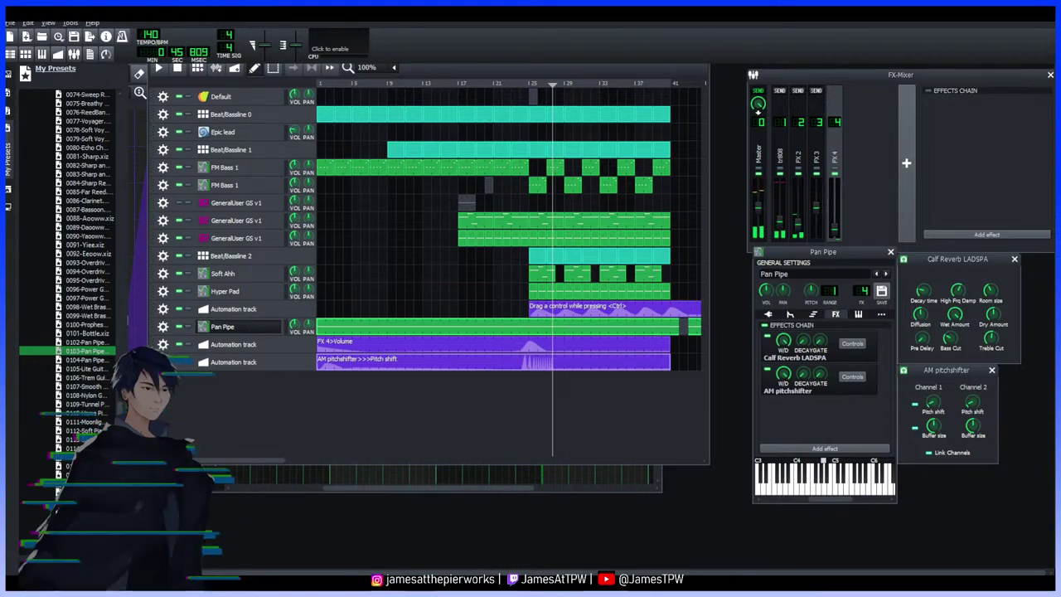
pyautogui.doubleClick(565, 362)
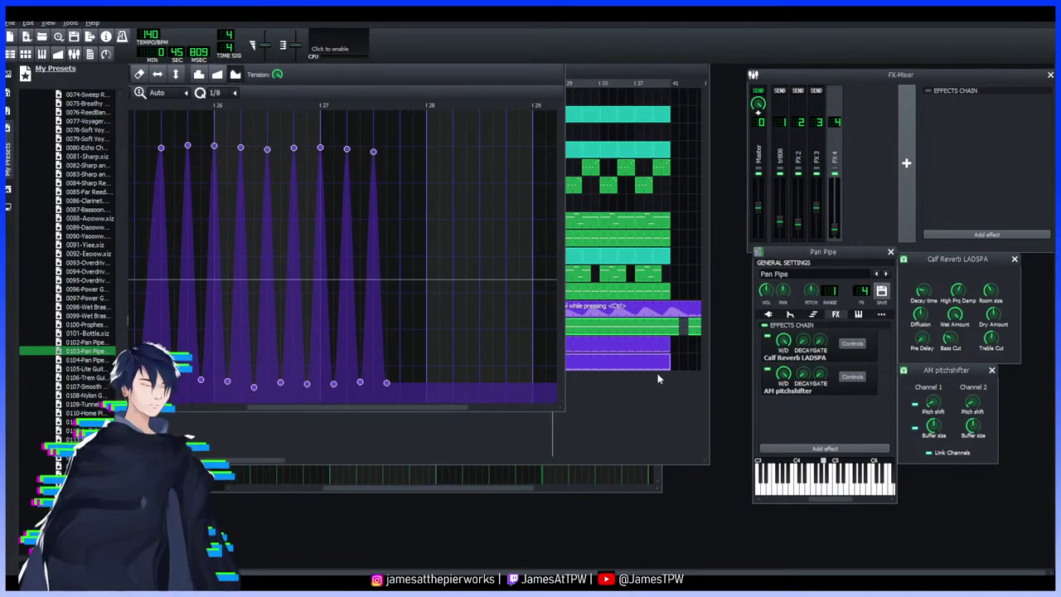
pyautogui.click(595, 74)
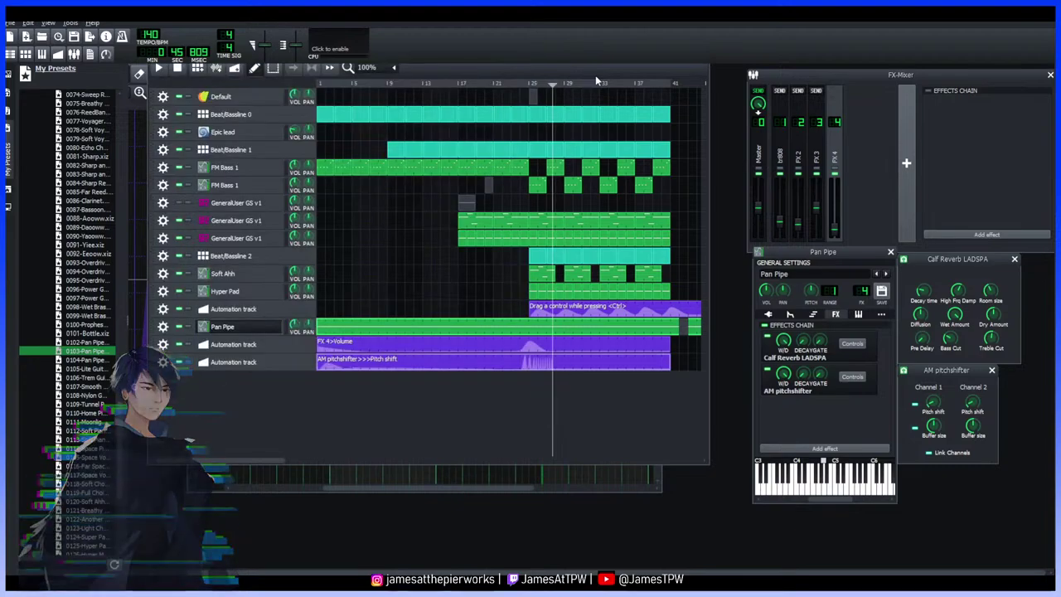
# Shorten the AM pitchshifter Pitch shift clip to end at bar 30, and shift it to start at bar 4
pyautogui.moveTo(669, 358); pyautogui.dragTo(513, 366)
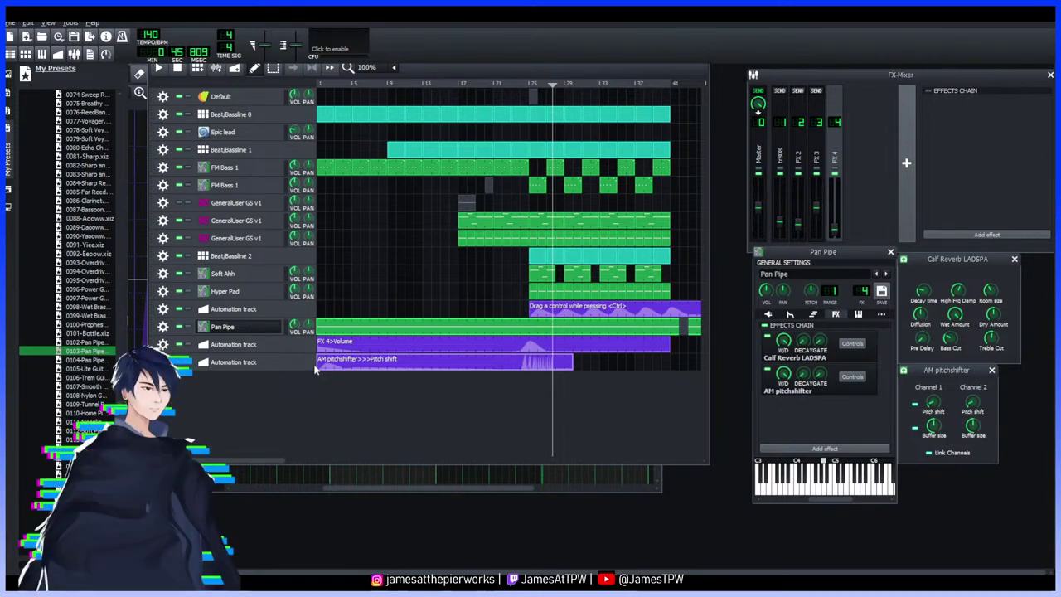
pyautogui.moveTo(332, 368); pyautogui.dragTo(373, 372)
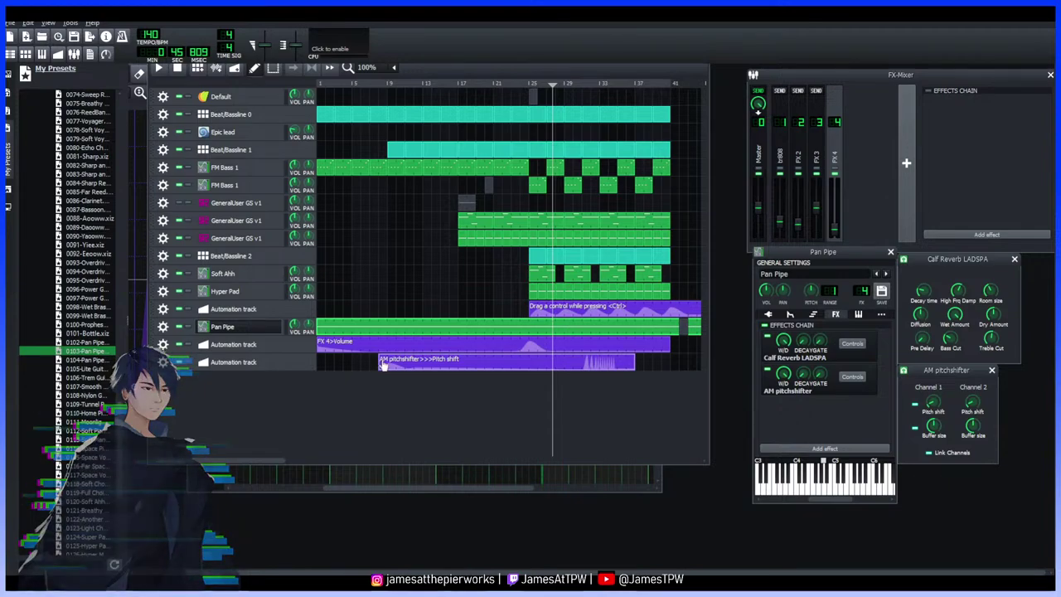
pyautogui.moveTo(399, 360); pyautogui.dragTo(347, 356)
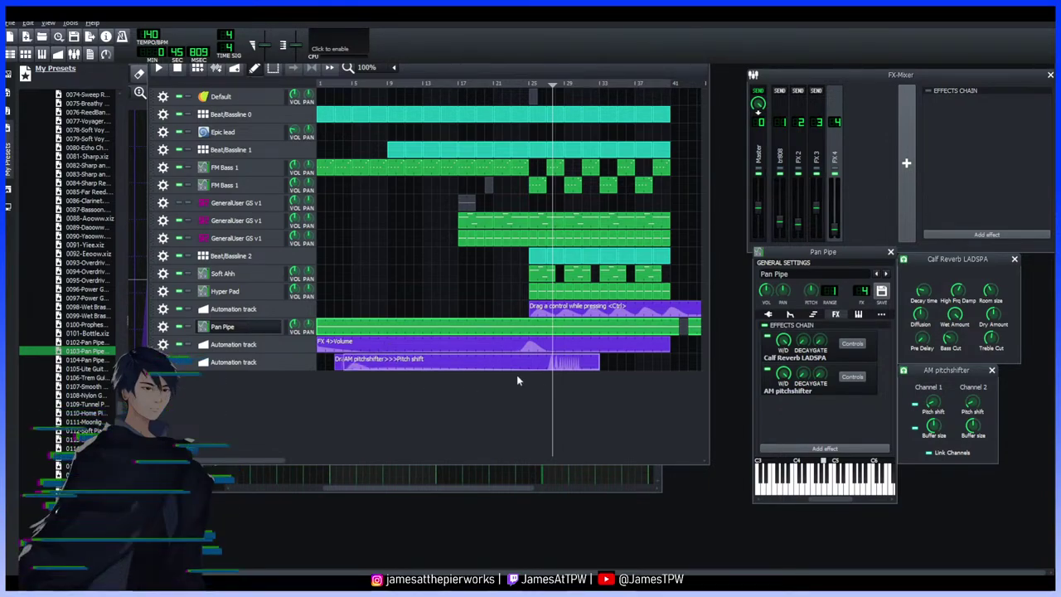
# Add a new automation clip at bar 33 and draw linear quarter-bar peaks from 1.25 to 3 in it, with low dips between
pyautogui.doubleClick(606, 363)
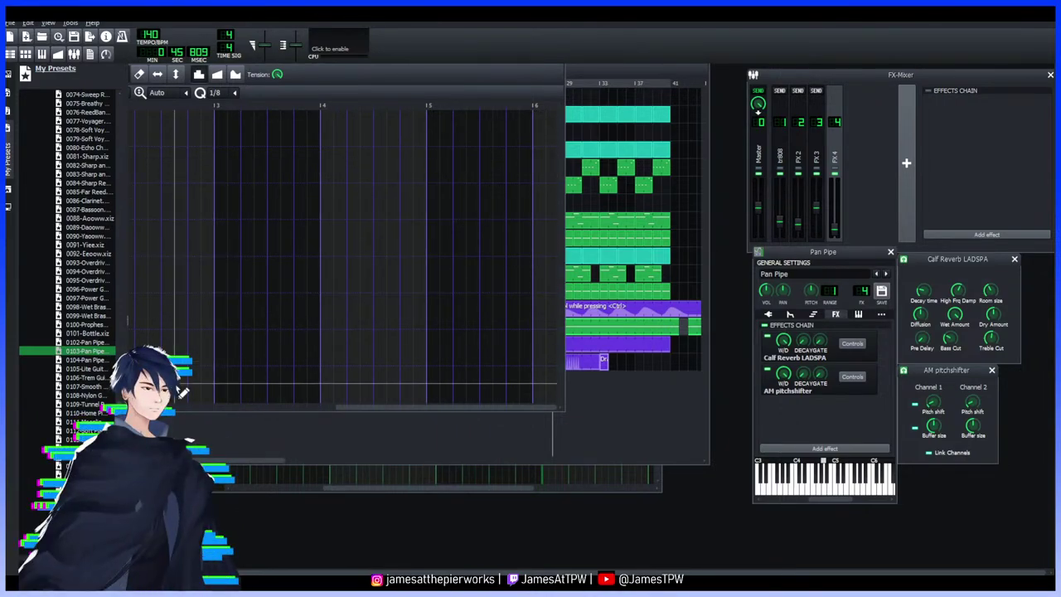
pyautogui.moveTo(336, 411); pyautogui.dragTo(217, 410)
pyautogui.click(144, 361)
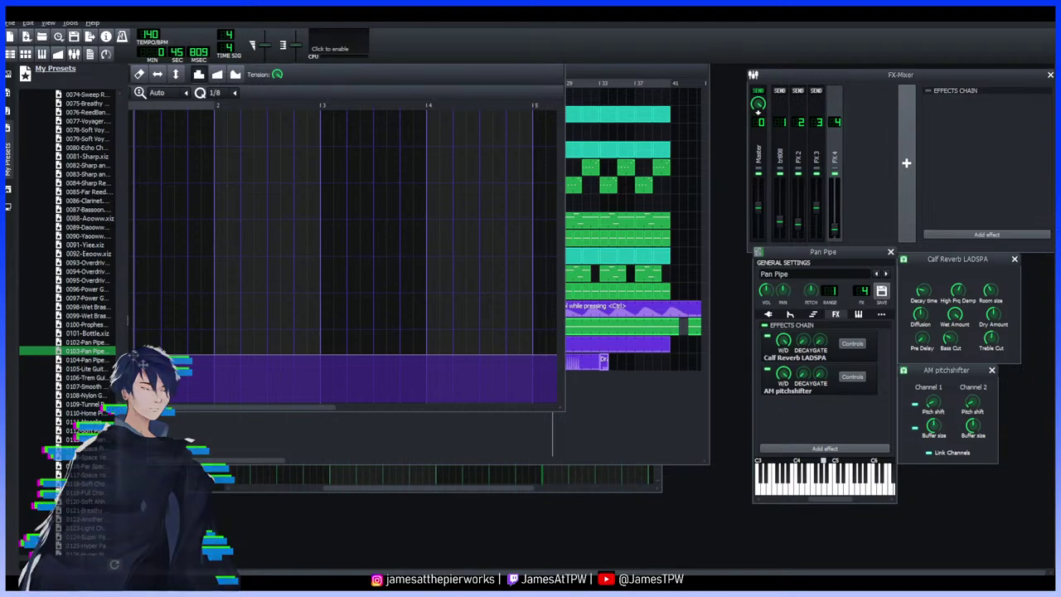
pyautogui.moveTo(206, 249)
pyautogui.mouseDown()
pyautogui.moveTo(161, 150)
pyautogui.moveTo(218, 155)
pyautogui.moveTo(190, 157)
pyautogui.moveTo(191, 362)
pyautogui.moveTo(177, 369)
pyautogui.mouseUp()
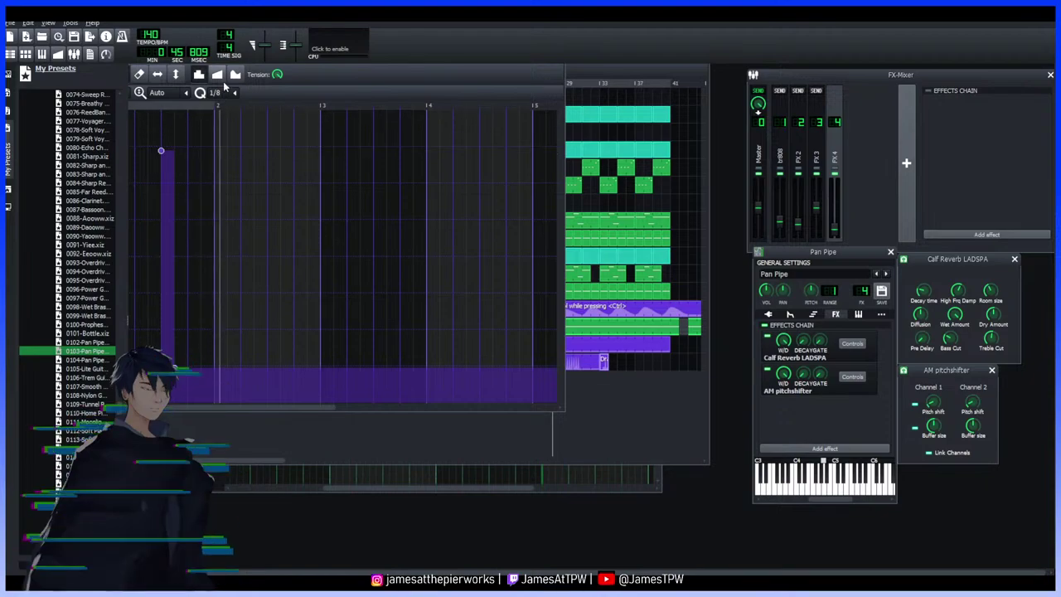
pyautogui.click(235, 75)
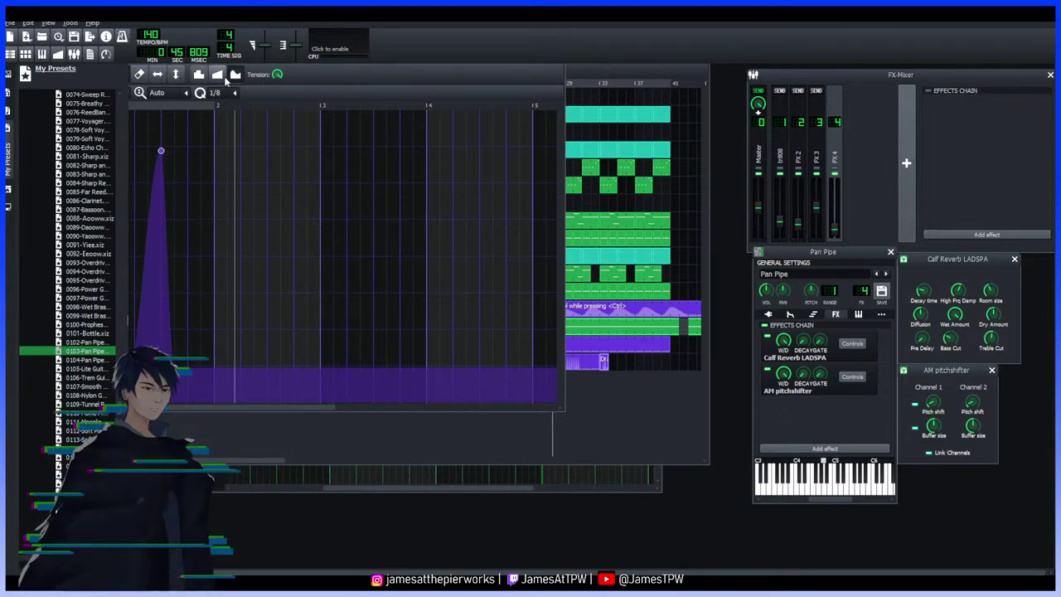
pyautogui.click(215, 75)
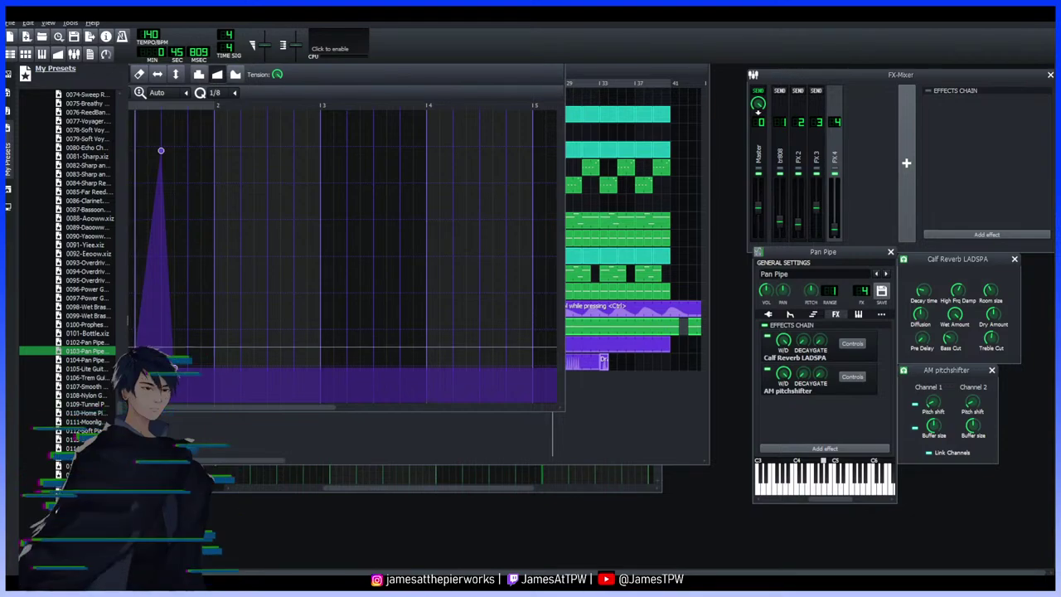
pyautogui.click(136, 155)
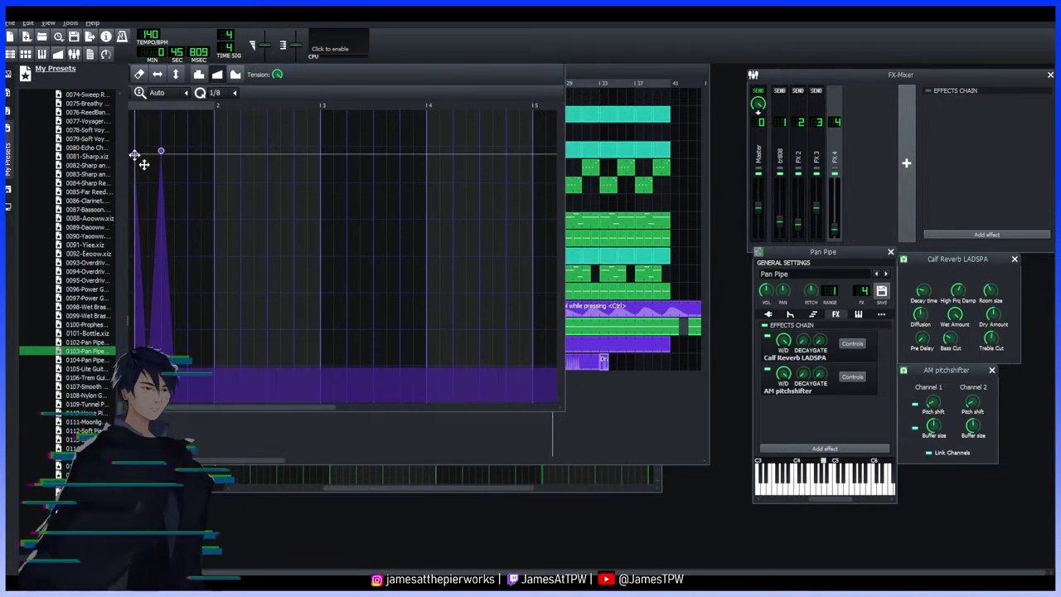
pyautogui.moveTo(189, 377); pyautogui.dragTo(324, 155)
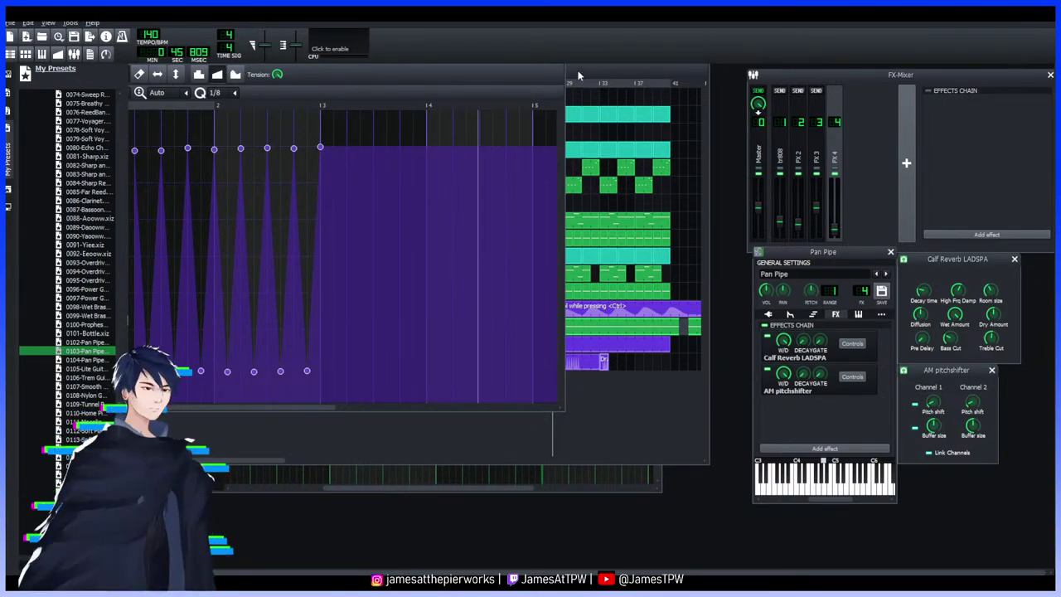
# Return the long pitch shift clip to bar 1, ending at bar 25, and place the new spiked clip at bar 25
pyautogui.click(578, 75)
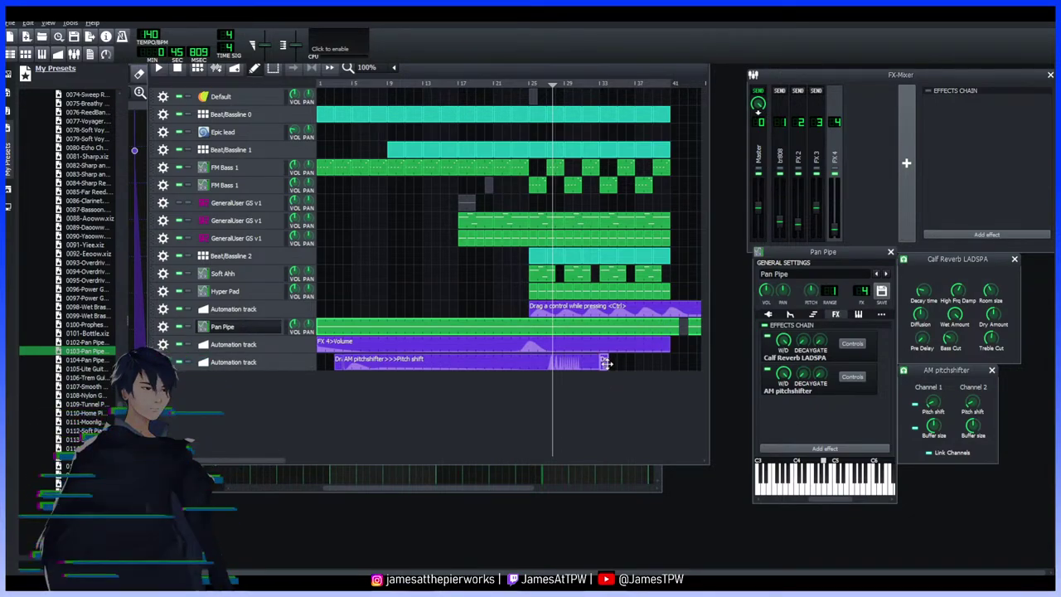
pyautogui.moveTo(579, 366); pyautogui.dragTo(562, 368)
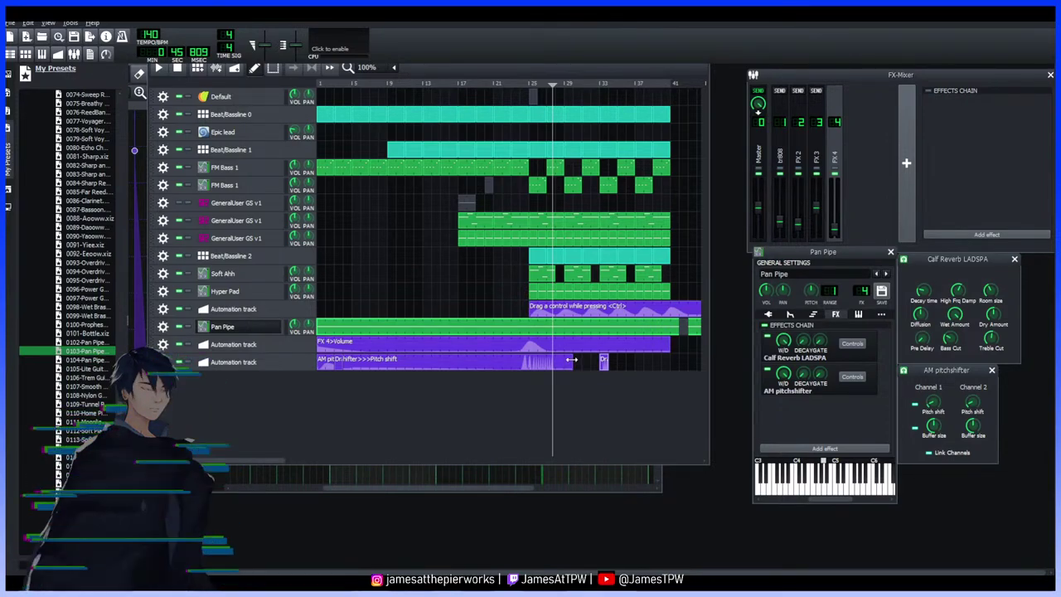
pyautogui.moveTo(572, 360); pyautogui.dragTo(527, 363)
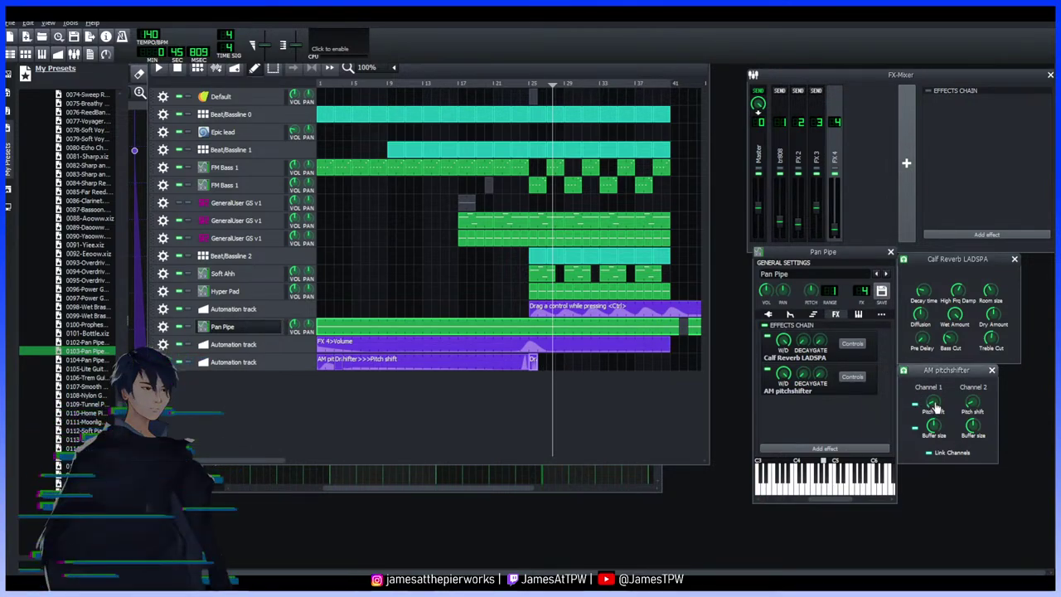
# Assign the AM pitchshifter's Channel 1 Pitch shift to the spiked clip and play the song from bar 25
pyautogui.moveTo(939, 402); pyautogui.dragTo(537, 365)
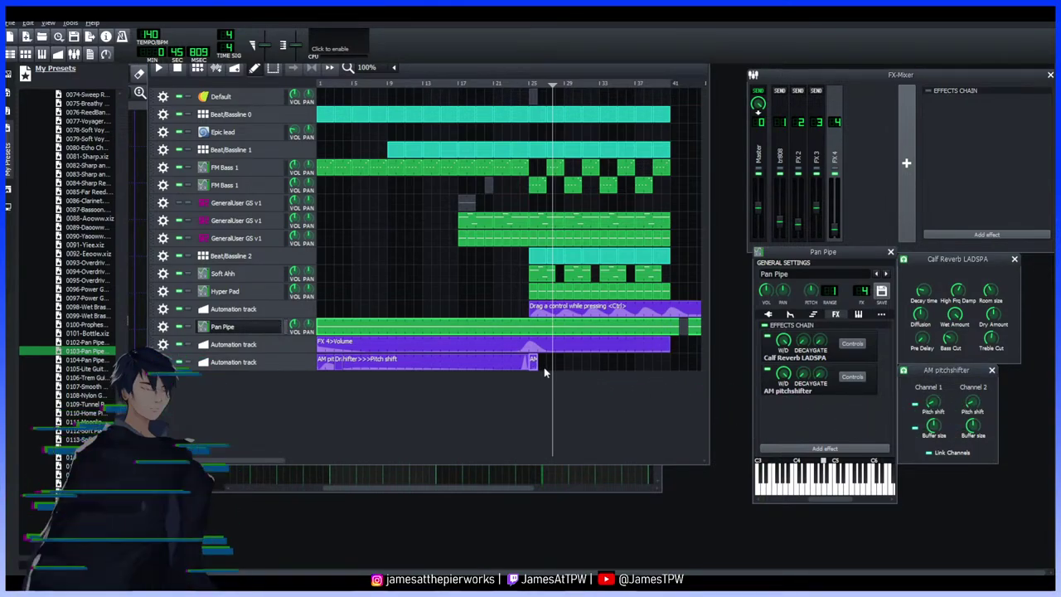
pyautogui.click(529, 89)
pyautogui.press('space')
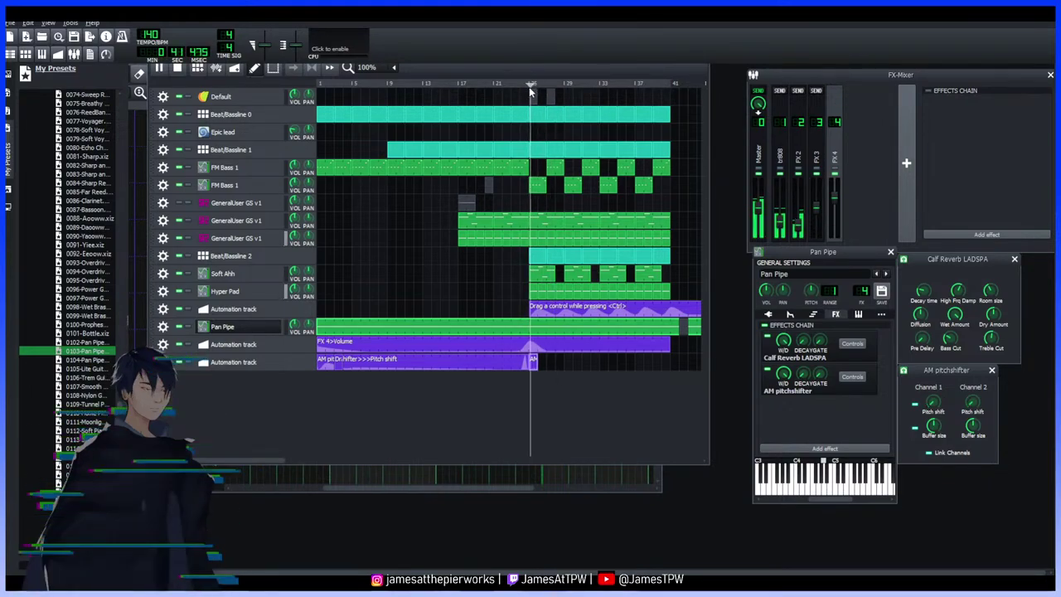
pyautogui.press('space')
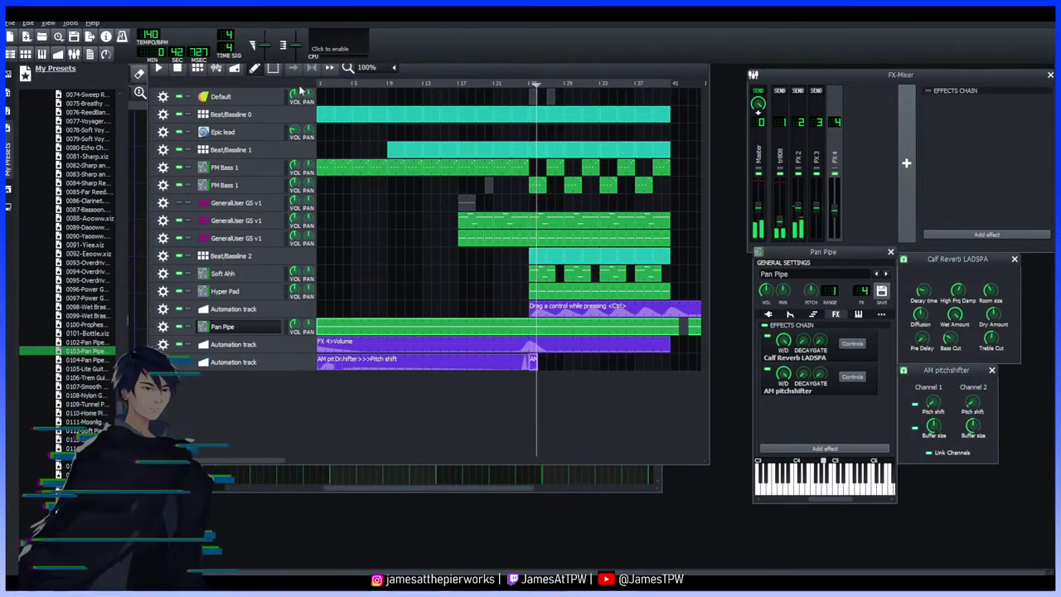
# Raise all the quarter-bar peaks between bars 1.25 and 3 in the spiked clip to a tall, nearly even height
pyautogui.doubleClick(534, 361)
pyautogui.moveTo(273, 350); pyautogui.dragTo(241, 354)
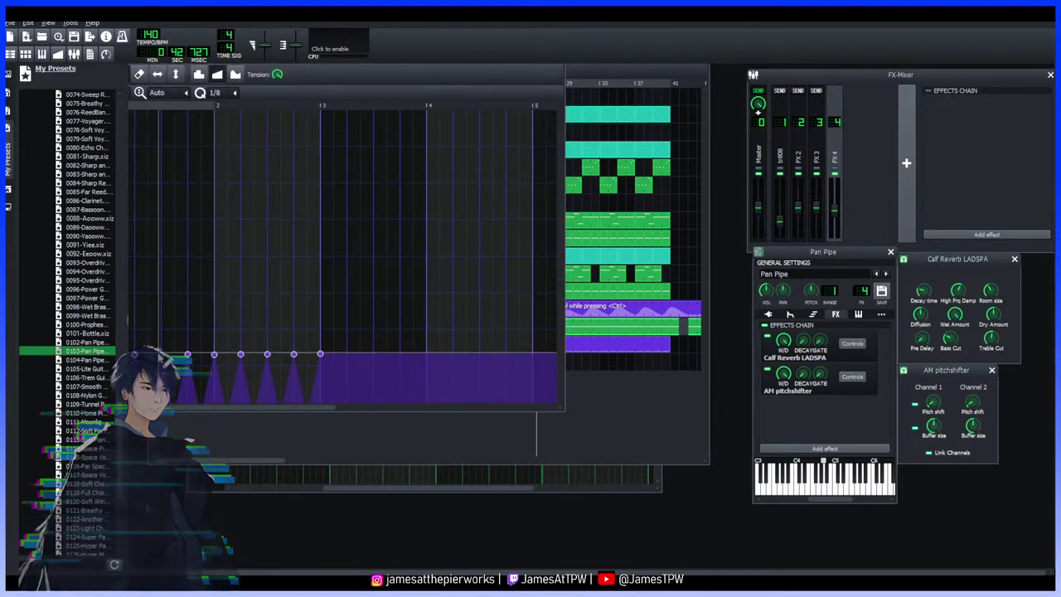
pyautogui.moveTo(135, 354); pyautogui.dragTo(134, 150)
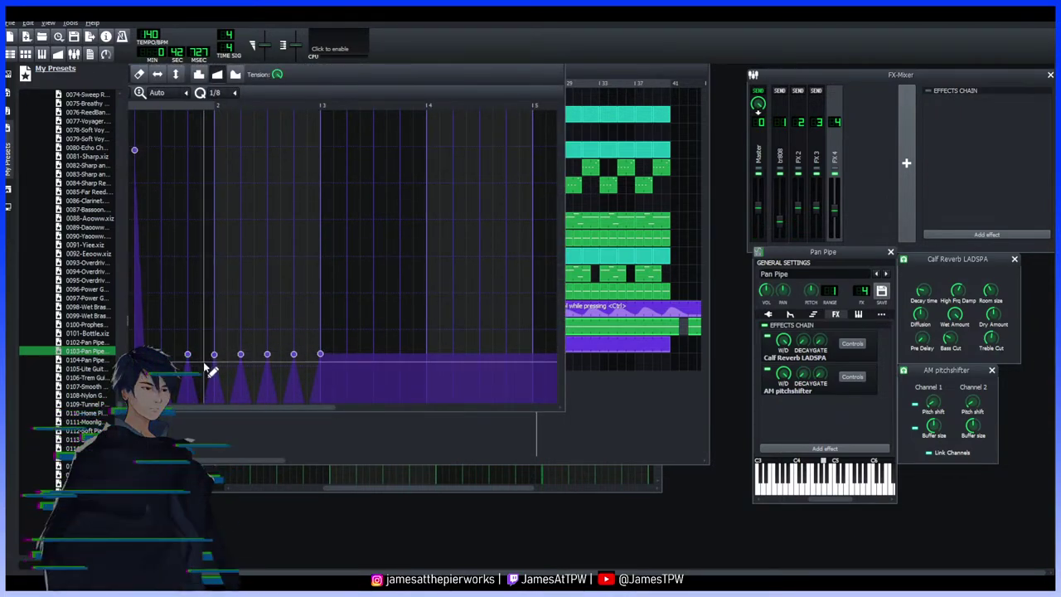
pyautogui.moveTo(161, 354); pyautogui.dragTo(161, 141)
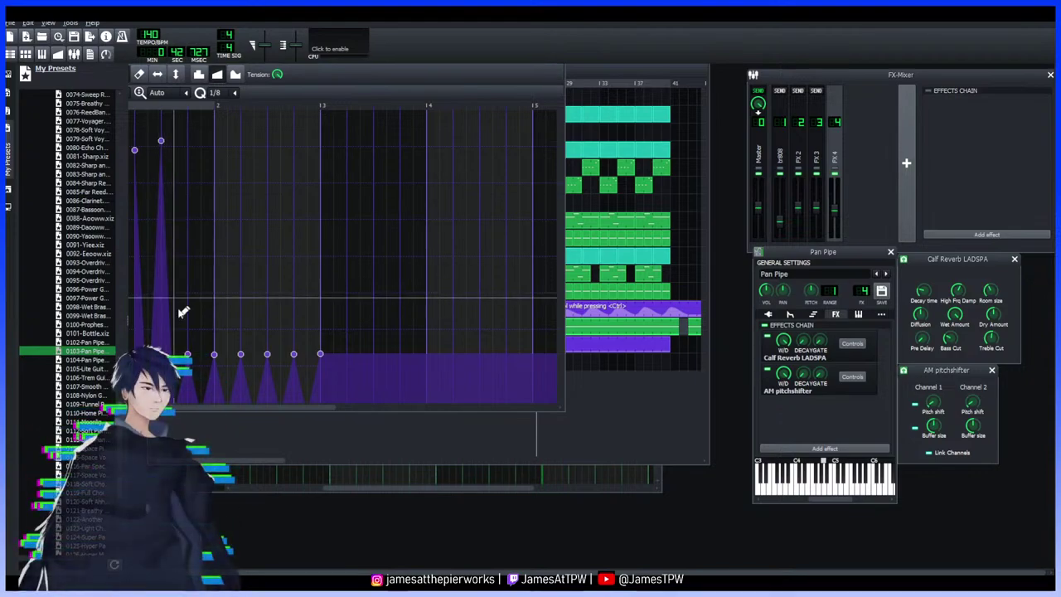
pyautogui.moveTo(188, 354); pyautogui.dragTo(142, 149)
pyautogui.moveTo(214, 351); pyautogui.dragTo(214, 147)
pyautogui.moveTo(240, 355); pyautogui.dragTo(241, 147)
pyautogui.moveTo(267, 354); pyautogui.dragTo(268, 147)
pyautogui.moveTo(294, 355); pyautogui.dragTo(294, 146)
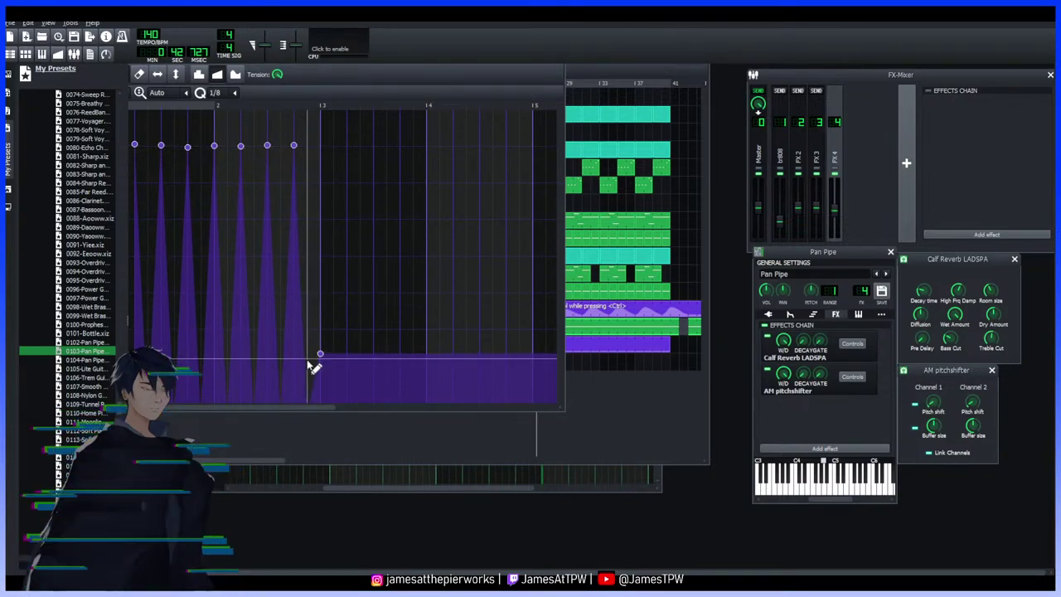
pyautogui.moveTo(320, 355); pyautogui.dragTo(319, 145)
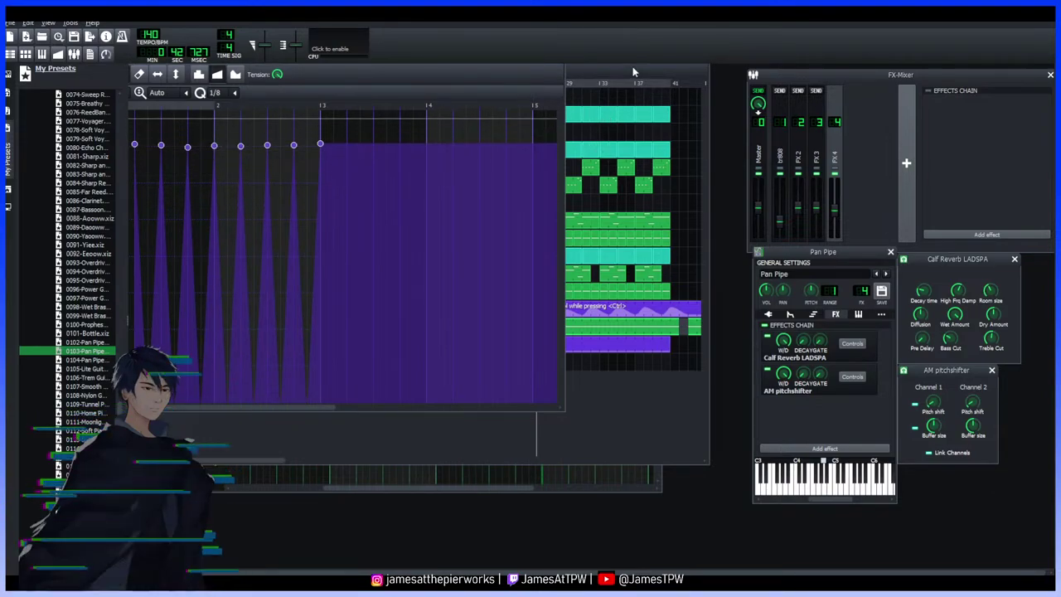
# Play the song from about bar 24 and inspect the curve of the long pitch shift clip
pyautogui.click(634, 71)
pyautogui.press('space')
pyautogui.click(524, 83)
pyautogui.press('space')
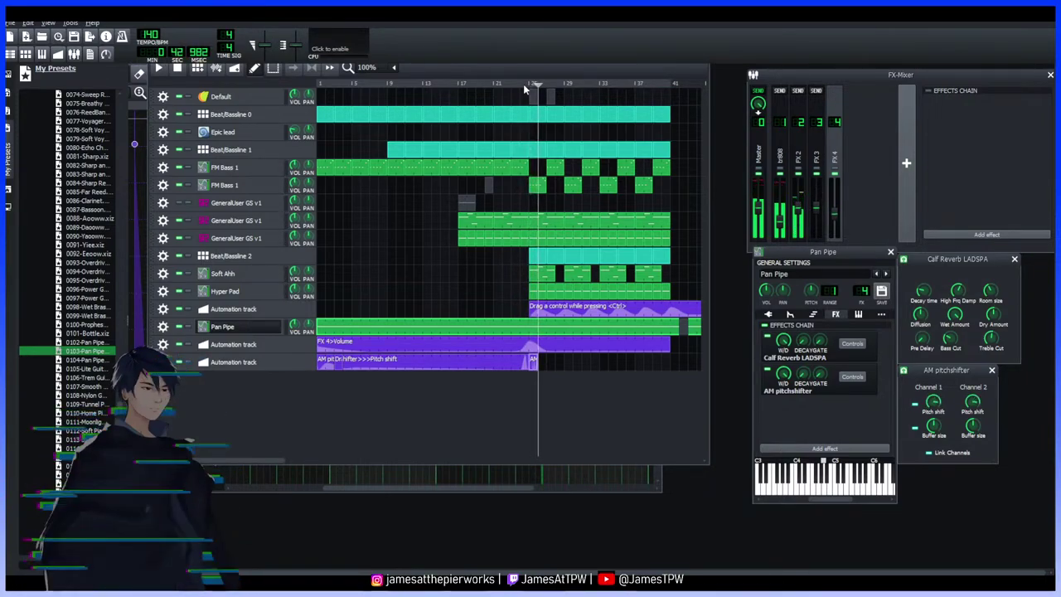
pyautogui.doubleClick(523, 369)
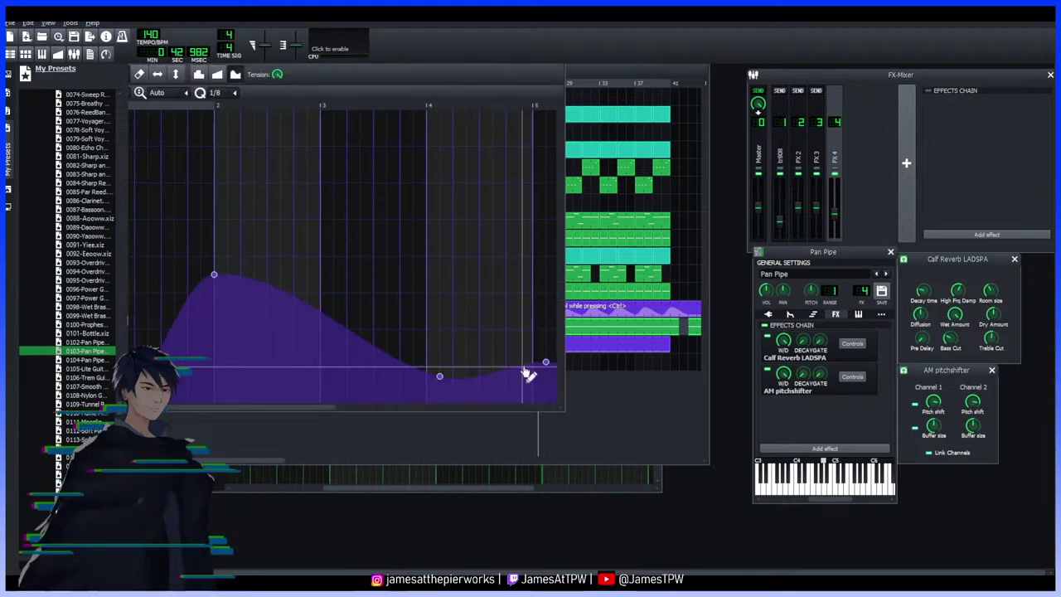
pyautogui.click(606, 73)
# Move the spiked clip to bar 24 and play the song from about bar 23
pyautogui.moveTo(530, 364); pyautogui.dragTo(521, 365)
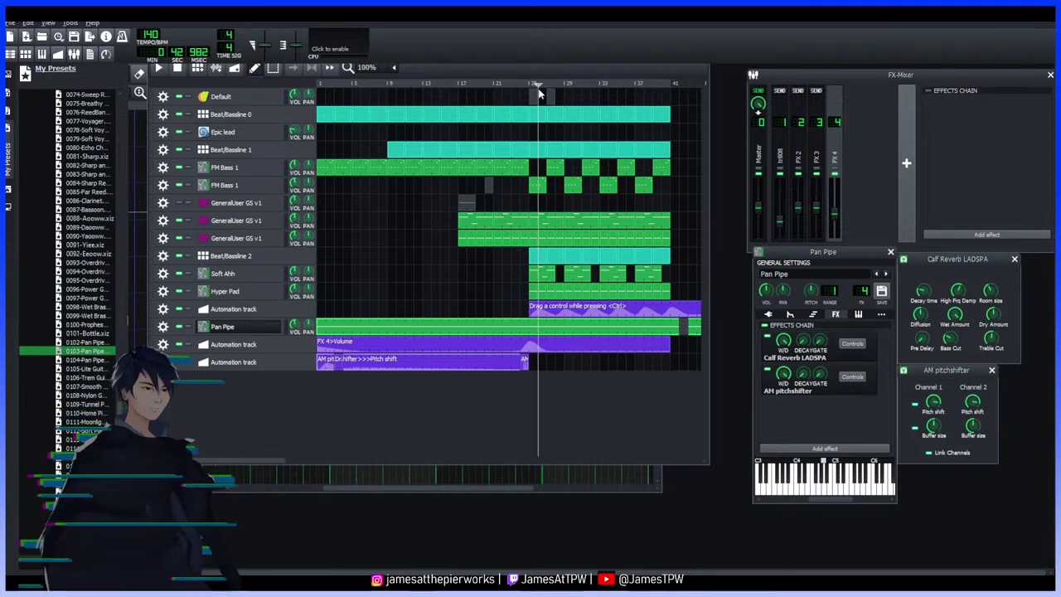
pyautogui.moveTo(535, 86); pyautogui.dragTo(511, 90)
pyautogui.press('space')
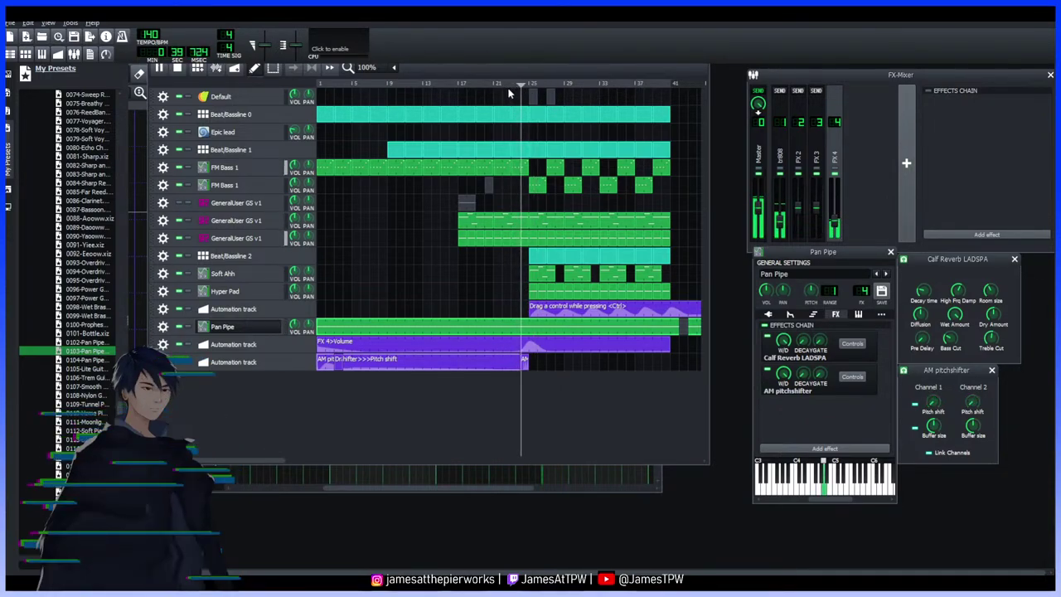
pyautogui.press('space')
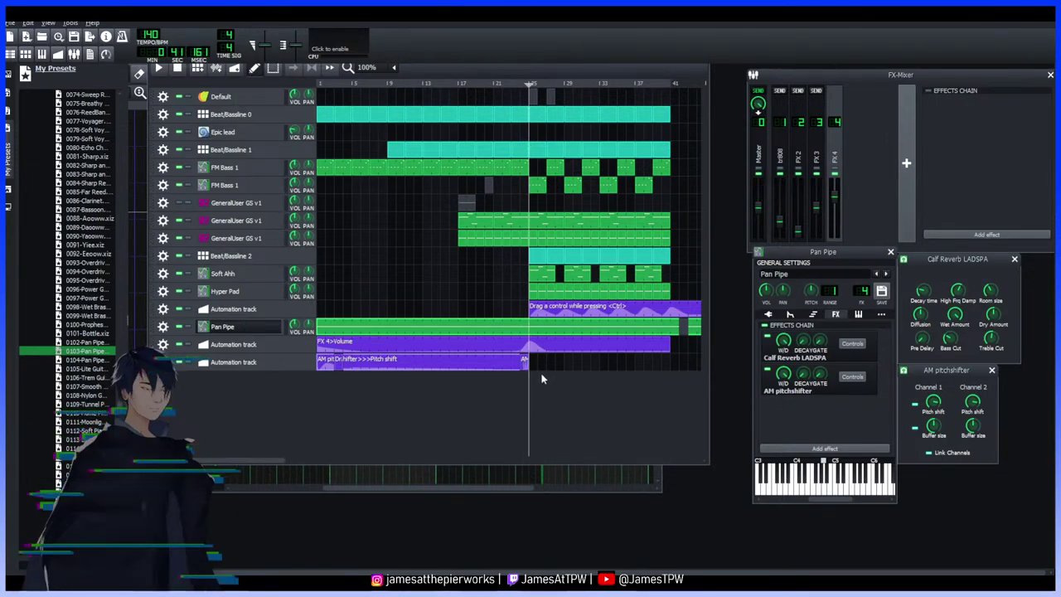
# Reopen the spiked clip, try adding another automation clip at bar 32, and undo the recent edits on the pitch shift track
pyautogui.moveTo(540, 370); pyautogui.dragTo(538, 372)
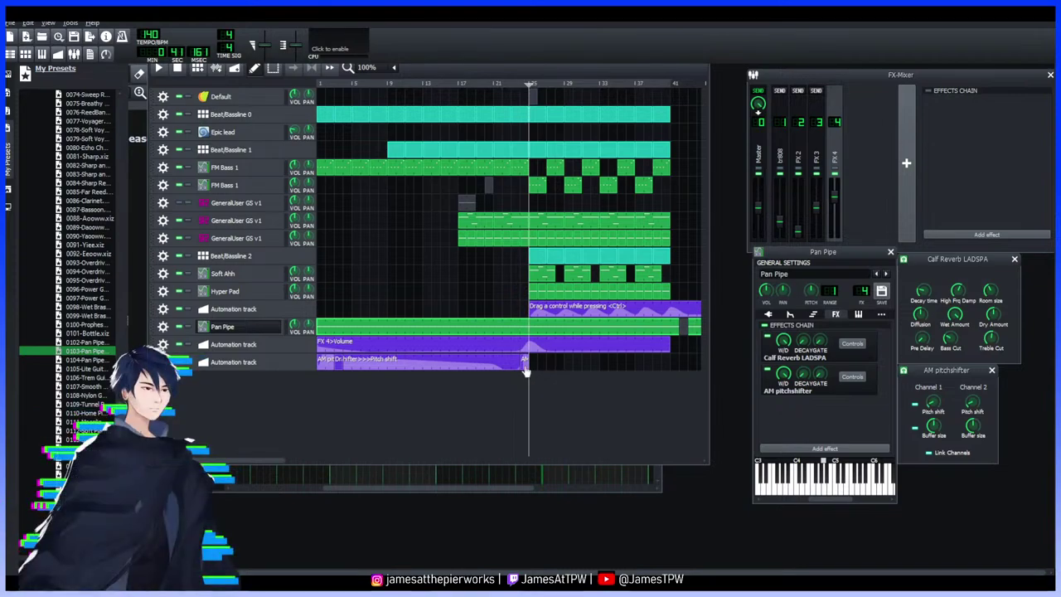
pyautogui.doubleClick(524, 367)
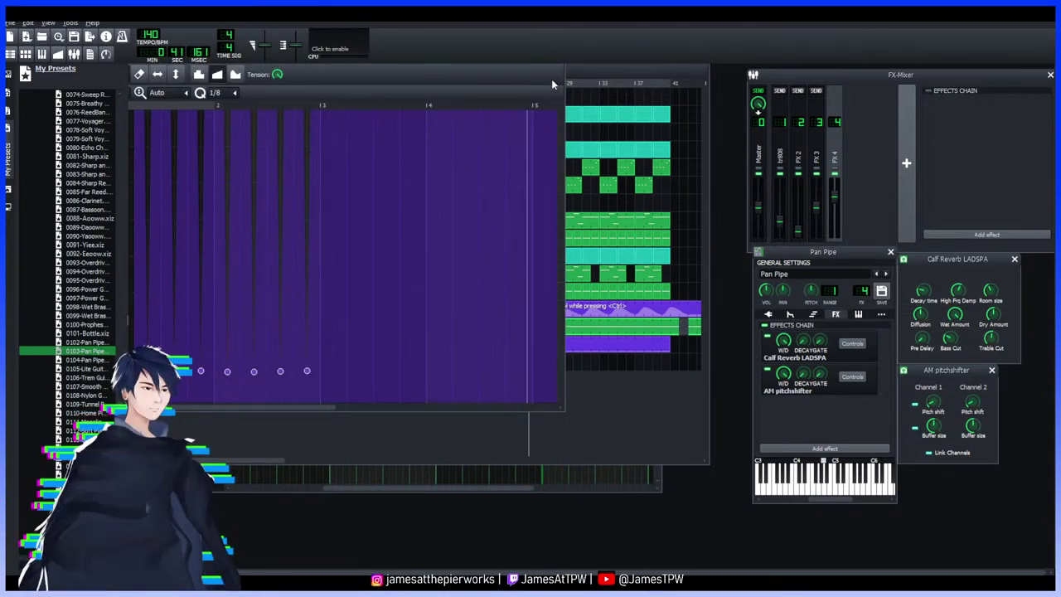
pyautogui.click(594, 367)
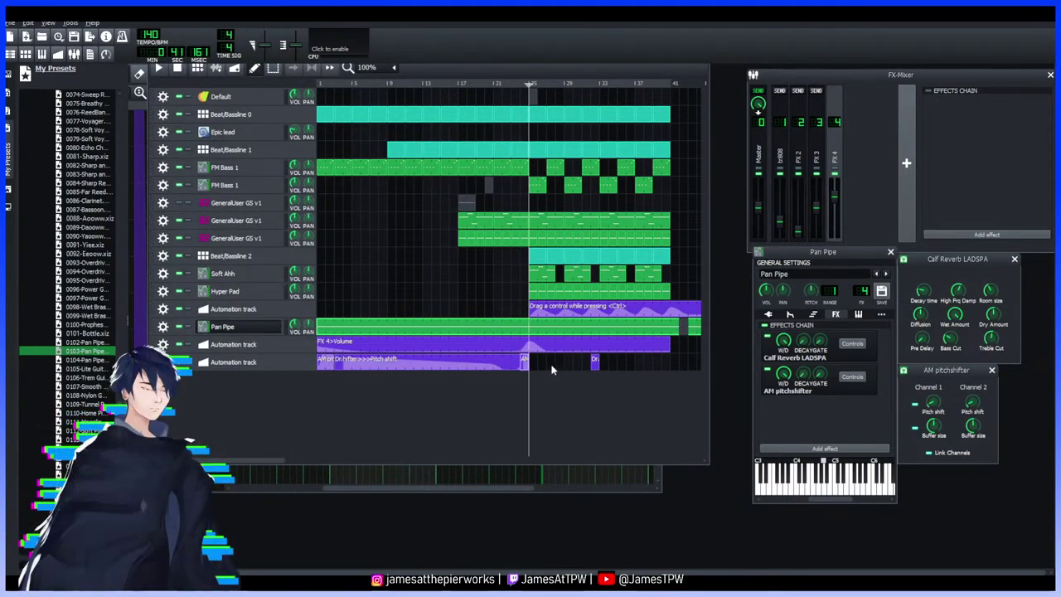
pyautogui.hotkey('ctrl', 'z')
pyautogui.hotkey('ctrl', 'z')
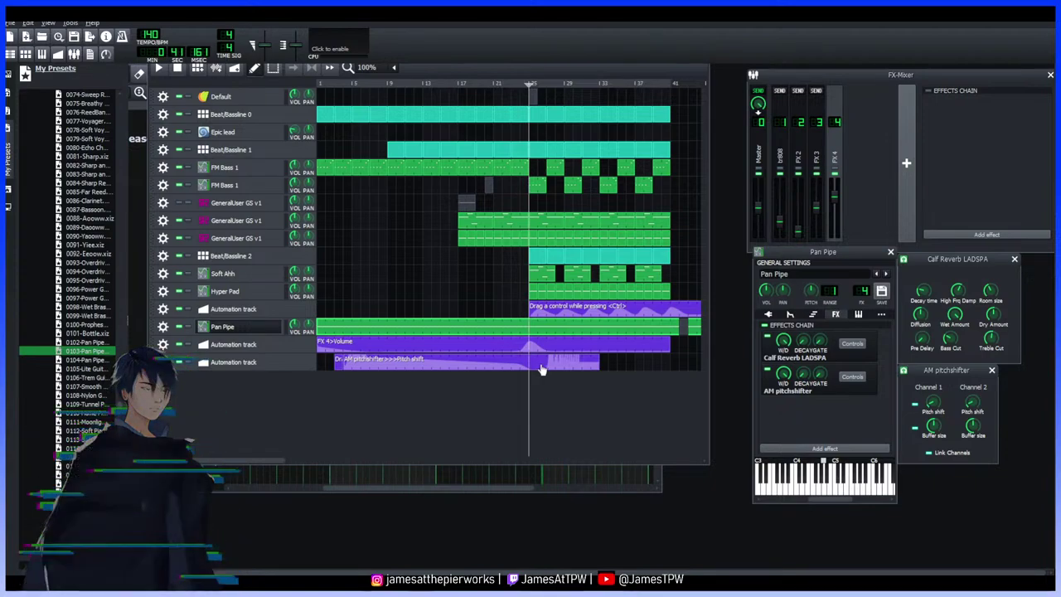
# Open the long pitch shift clip's curve and play the song while viewing it
pyautogui.doubleClick(595, 367)
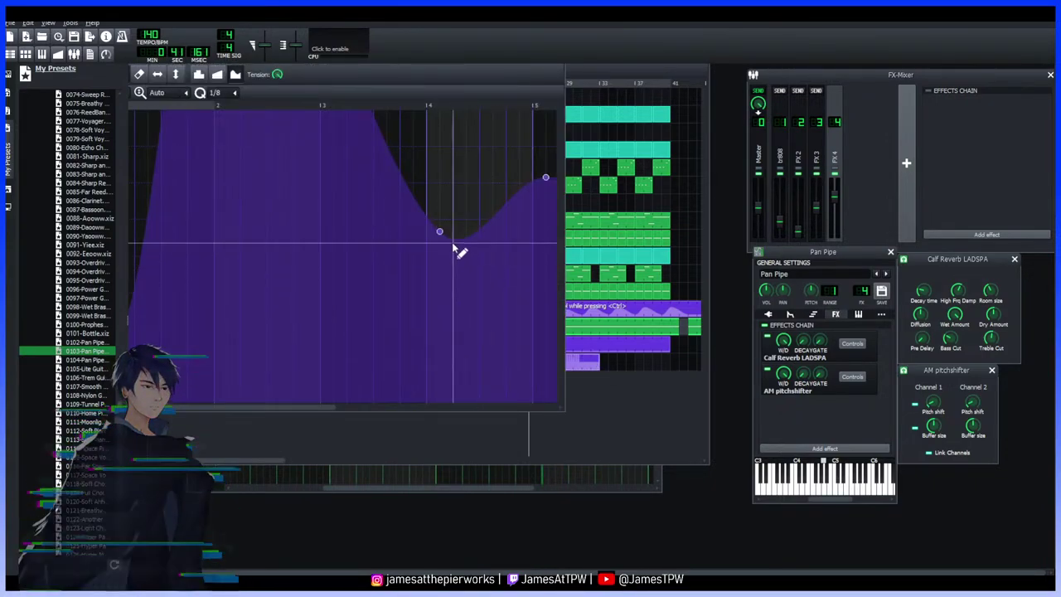
pyautogui.press('space')
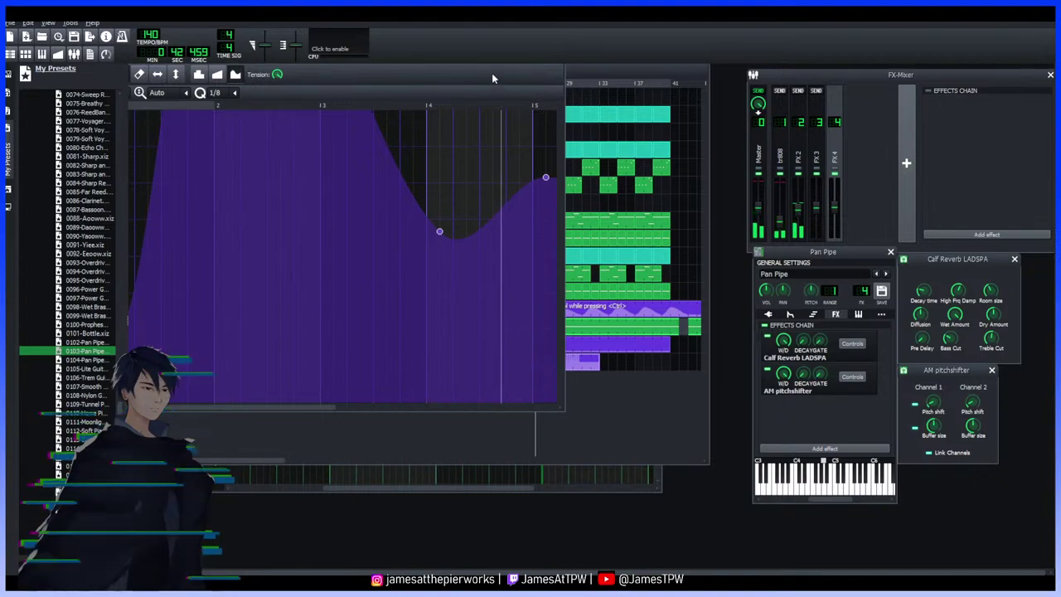
# Play the song from about bar 22 and move the long pitch shift clip to start at bar 1
pyautogui.press('F5')
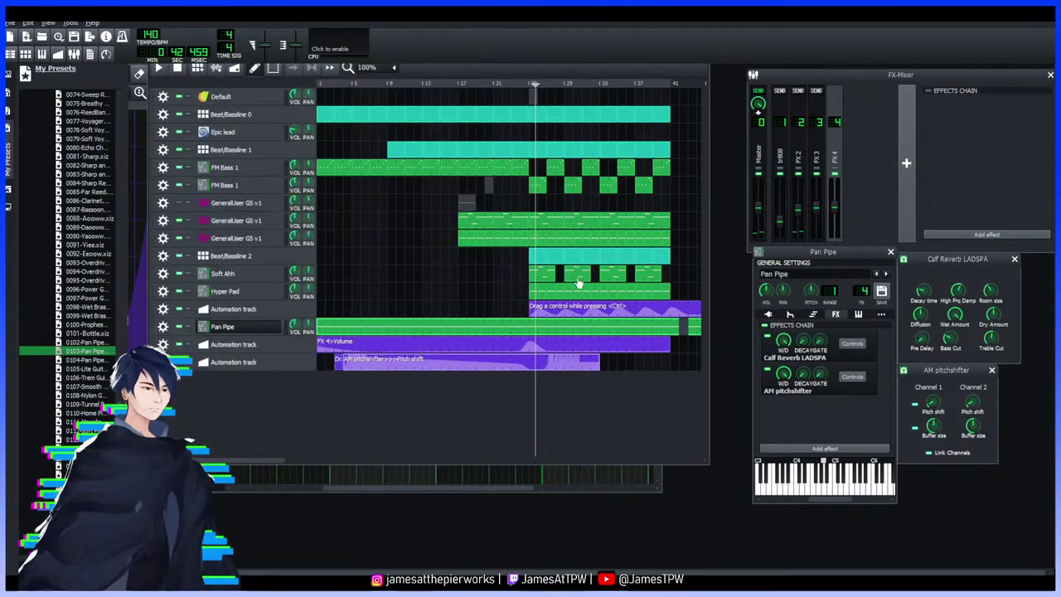
pyautogui.moveTo(535, 83); pyautogui.dragTo(498, 92)
pyautogui.press('space')
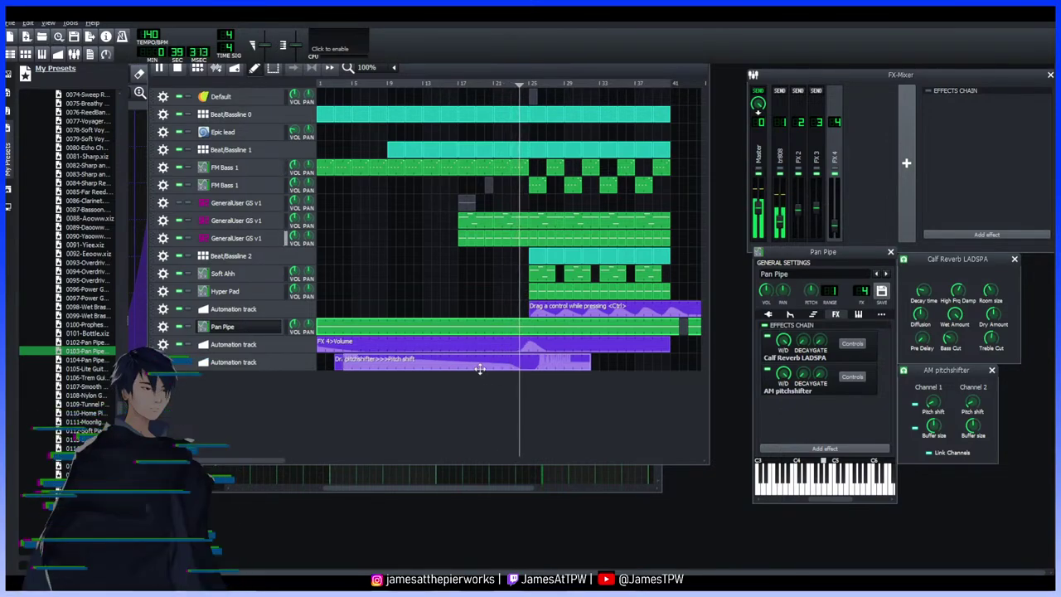
pyautogui.moveTo(481, 367); pyautogui.dragTo(458, 367)
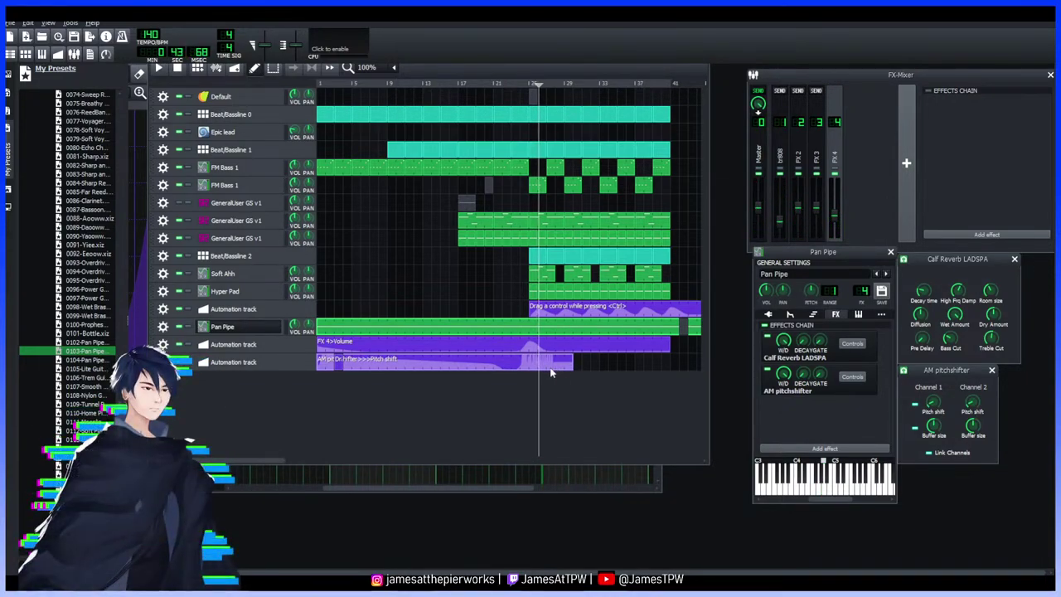
# Remove the pitch shift clips from the last automation track and undo the deletion of the FX 4 volume clip
pyautogui.moveTo(559, 365); pyautogui.dragTo(342, 364)
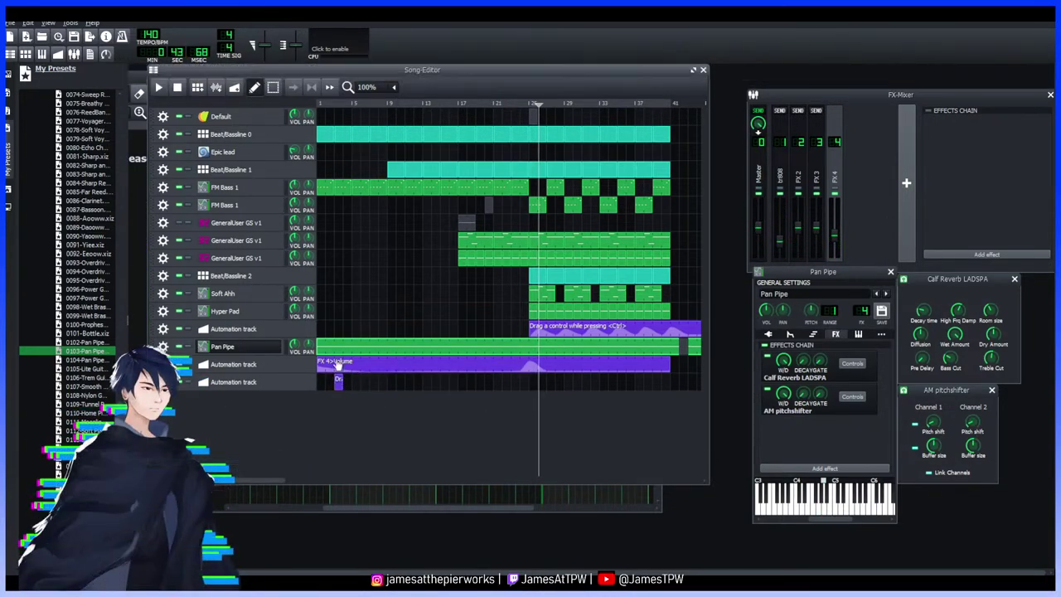
pyautogui.middleClick(337, 365)
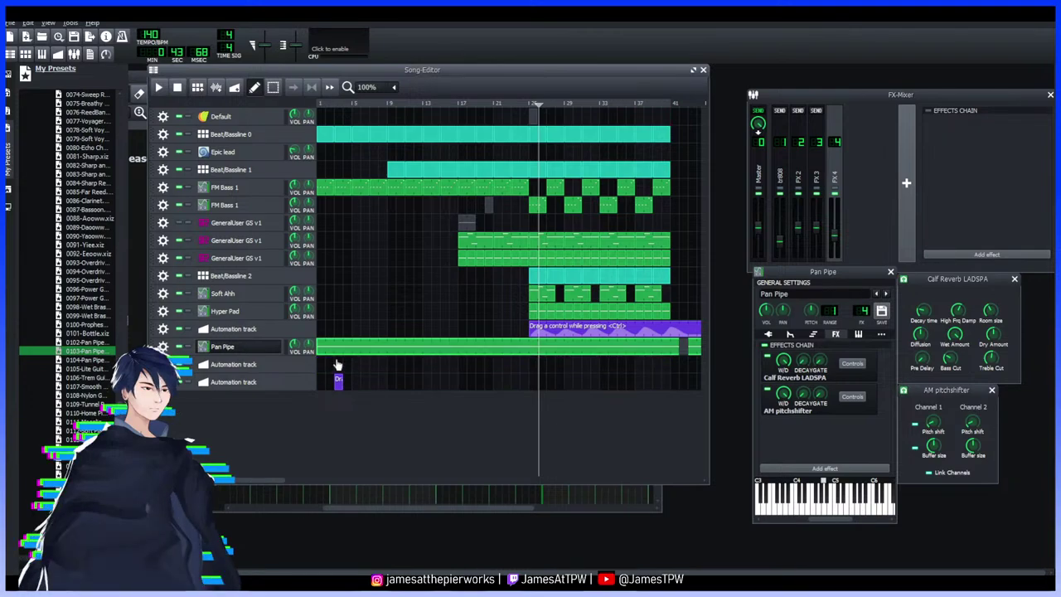
pyautogui.hotkey('ctrl', 'z')
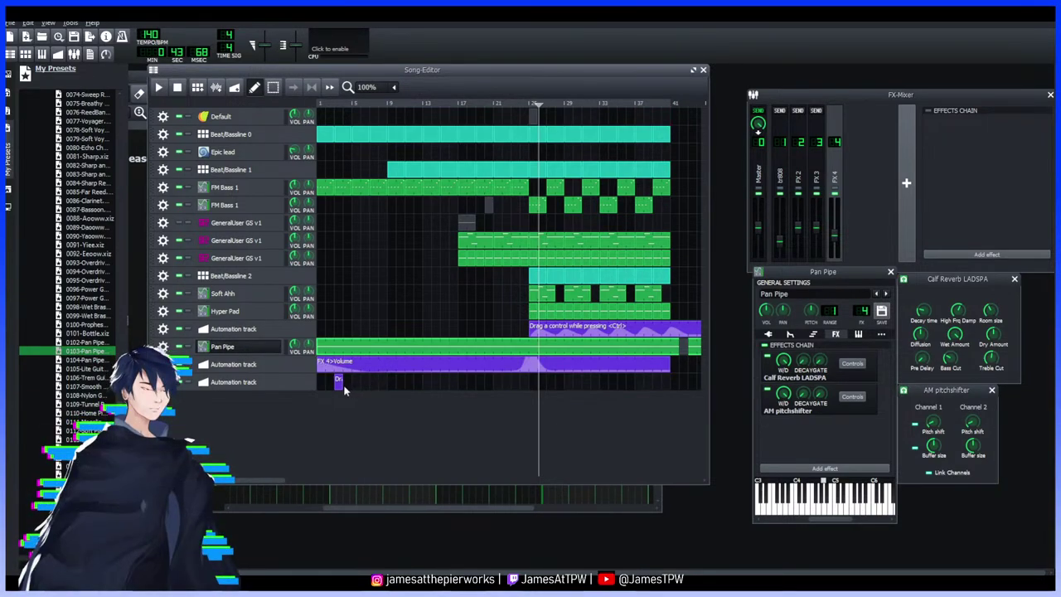
# Play the song from about bar 24 and again from about bar 22
pyautogui.click(524, 104)
pyautogui.press('space')
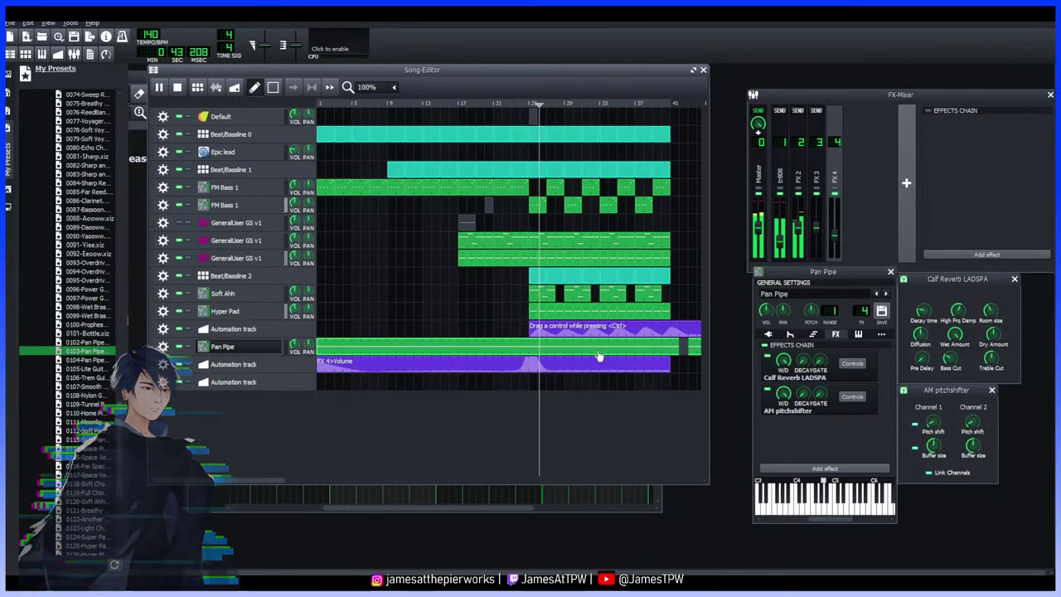
pyautogui.moveTo(484, 105)
pyautogui.mouseDown()
pyautogui.moveTo(471, 105)
pyautogui.moveTo(500, 107)
pyautogui.mouseUp()
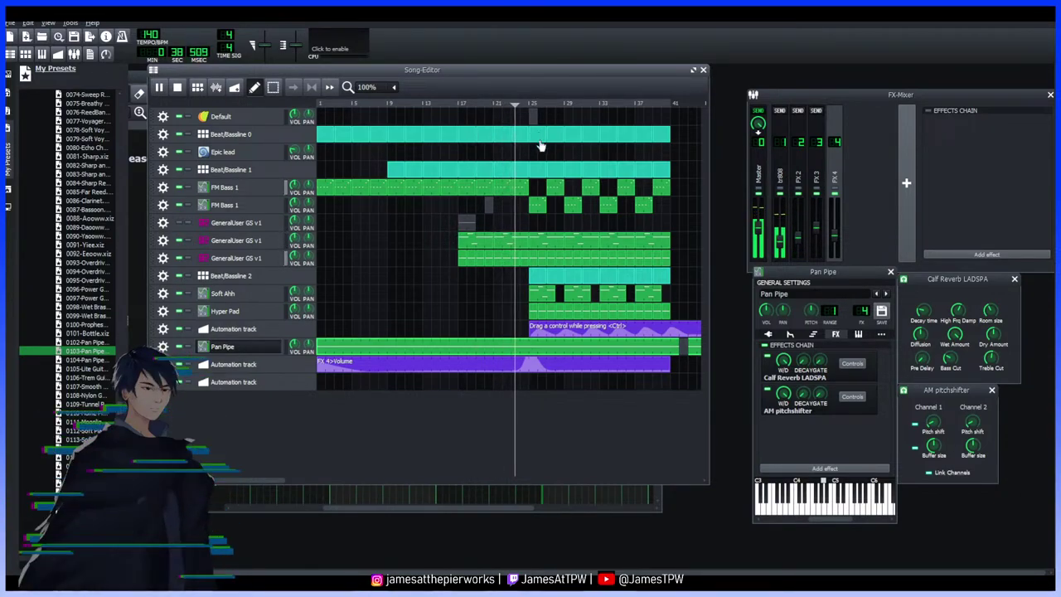
# Lower the FX 4 volume curve from its start to about bar 4 and check the Pan Pipe notes
pyautogui.doubleClick(557, 370)
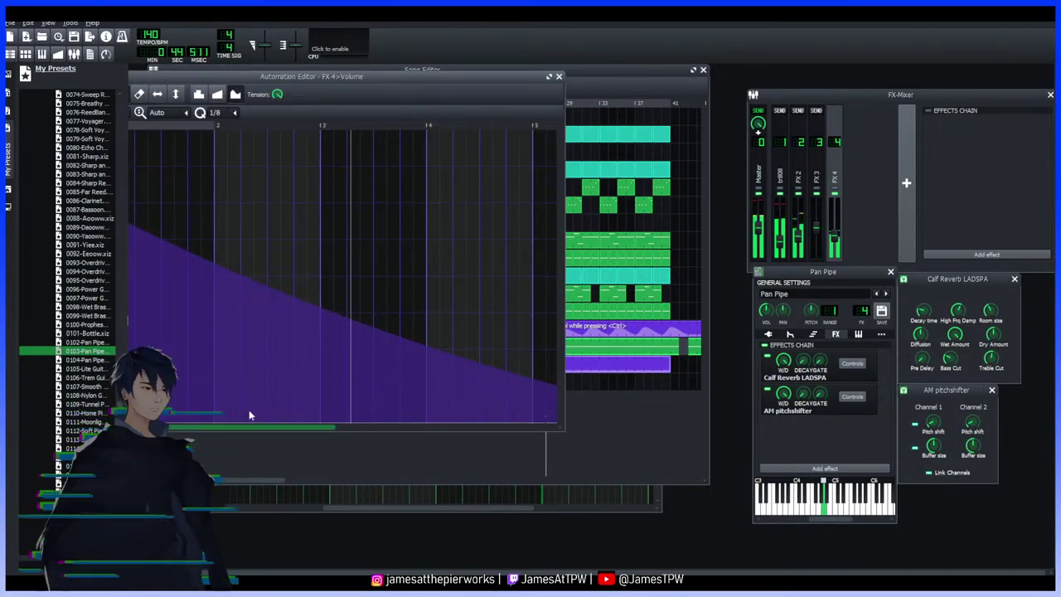
pyautogui.moveTo(138, 231); pyautogui.dragTo(146, 383)
pyautogui.moveTo(393, 417); pyautogui.dragTo(398, 407)
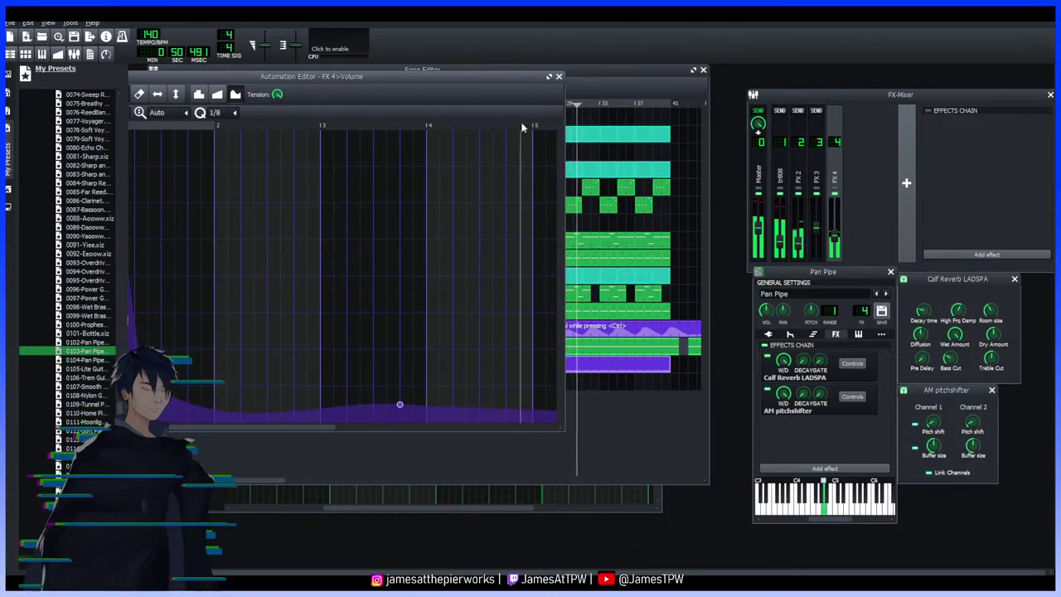
pyautogui.click(559, 75)
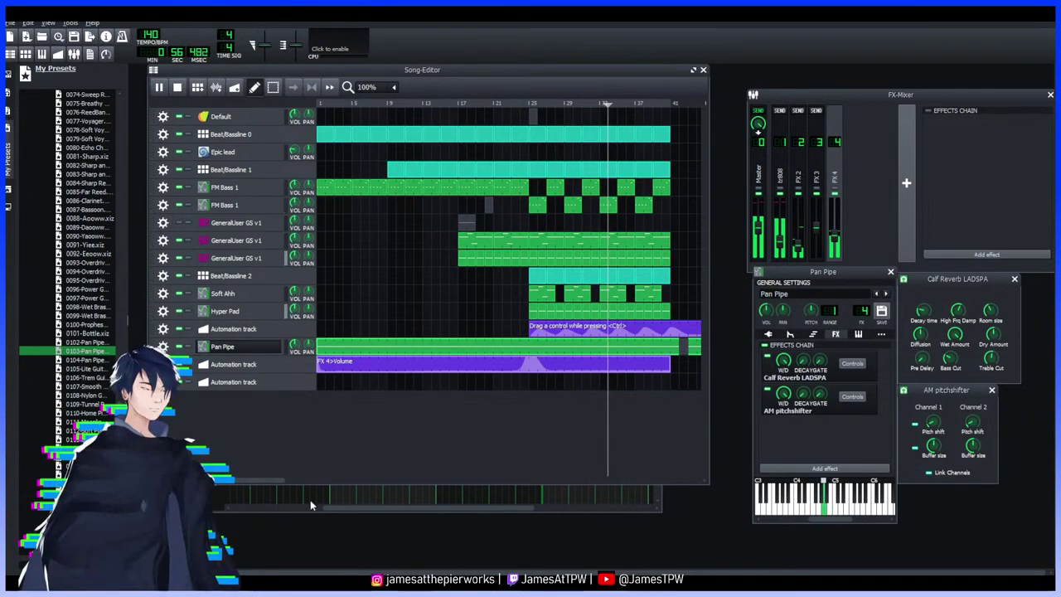
pyautogui.doubleClick(323, 347)
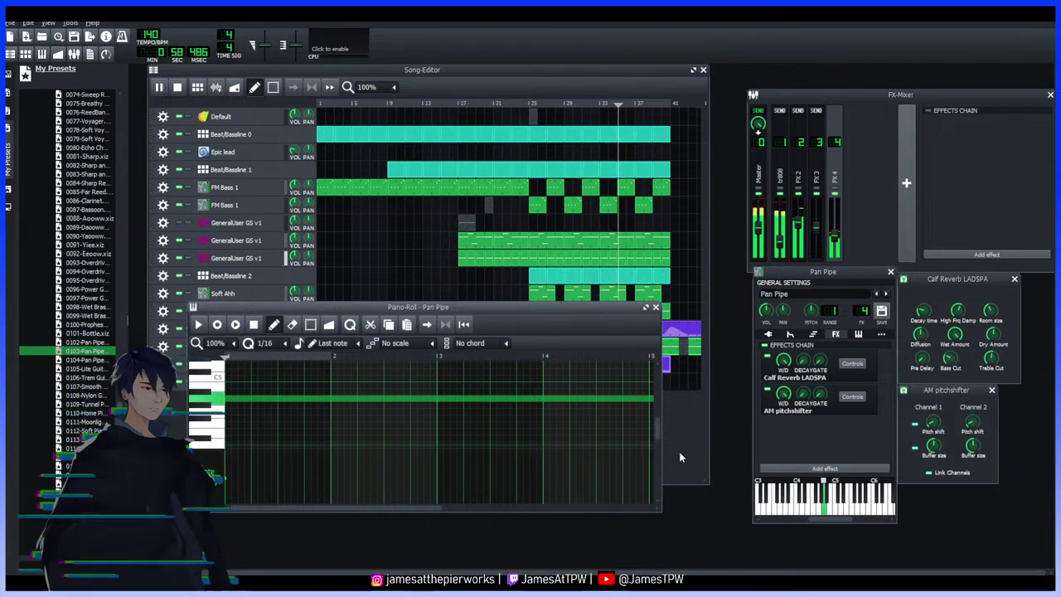
pyautogui.click(646, 69)
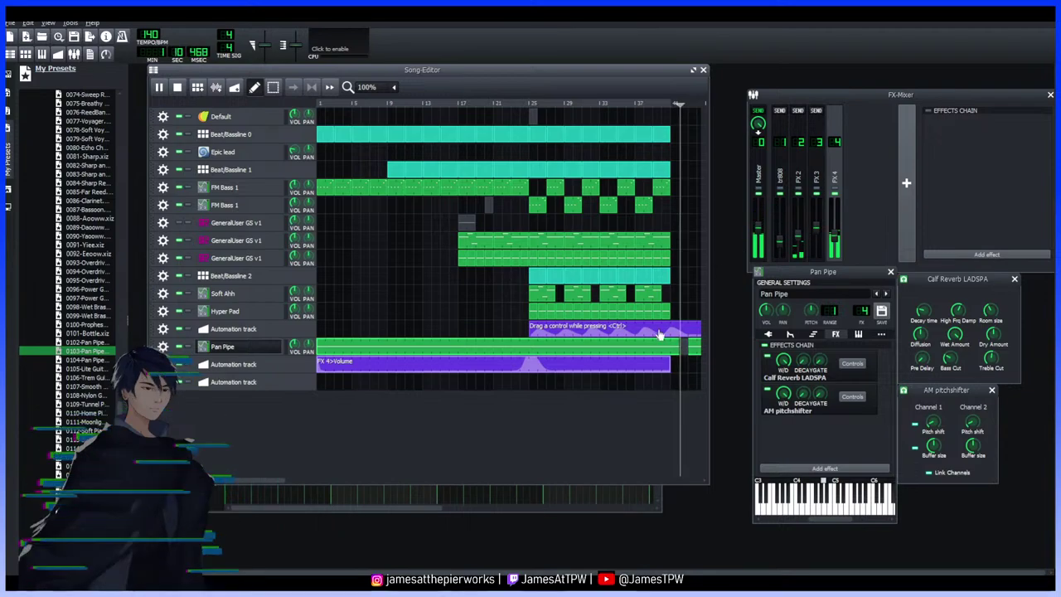
# Lower the FX 4 volume point near bar 4 further and bring the curve down around bar 28
pyautogui.doubleClick(591, 367)
pyautogui.moveTo(400, 405); pyautogui.dragTo(403, 416)
pyautogui.moveTo(325, 430); pyautogui.dragTo(441, 414)
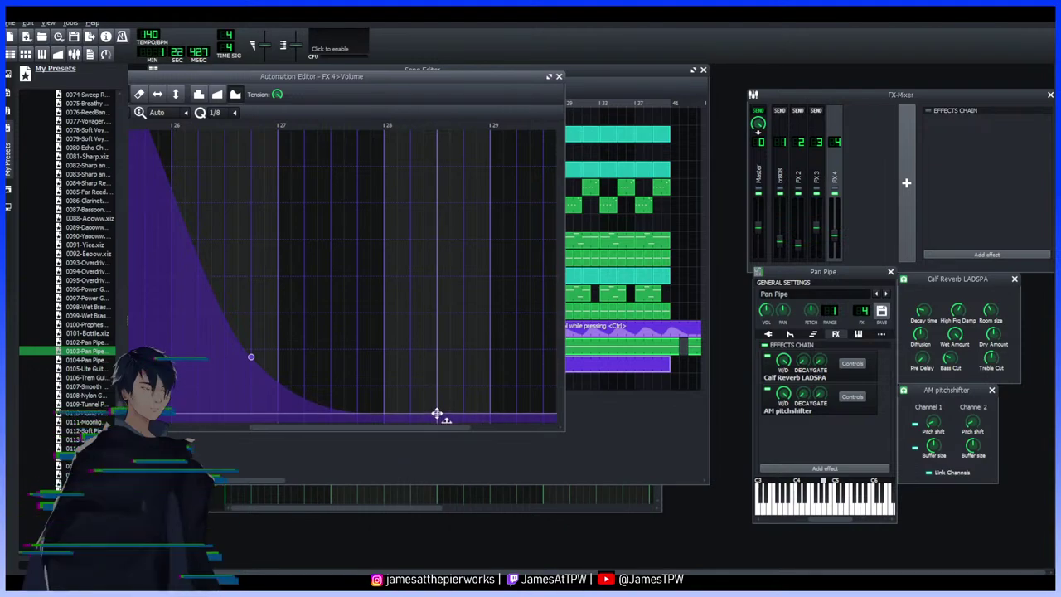
pyautogui.click(559, 77)
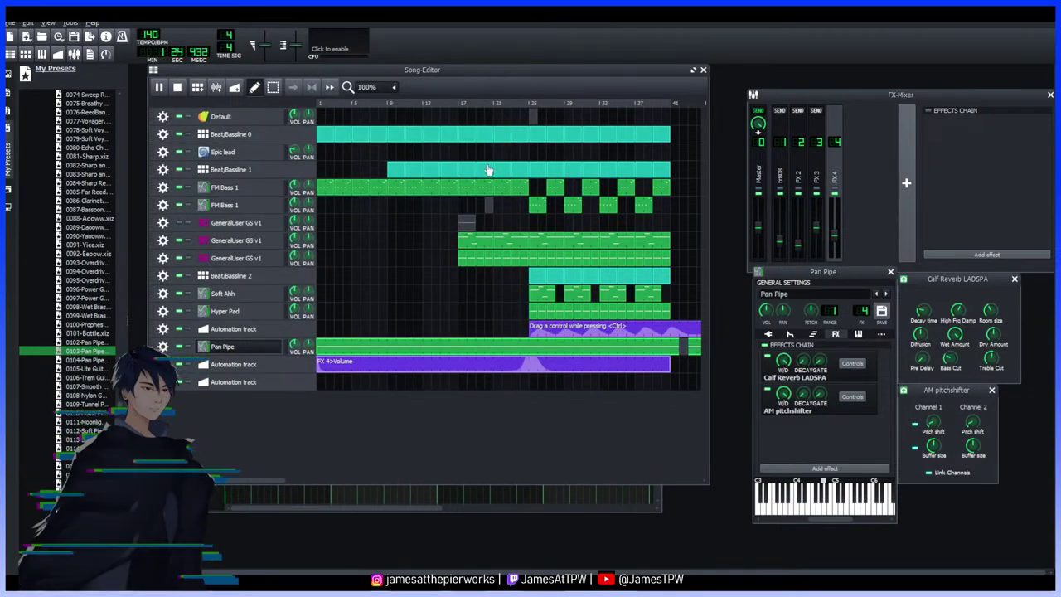
# Audition instrument presets in My Presets, from the voice and sharp sounds around 0081 to the last ones around 0128
pyautogui.scroll(-1, 108, 121)
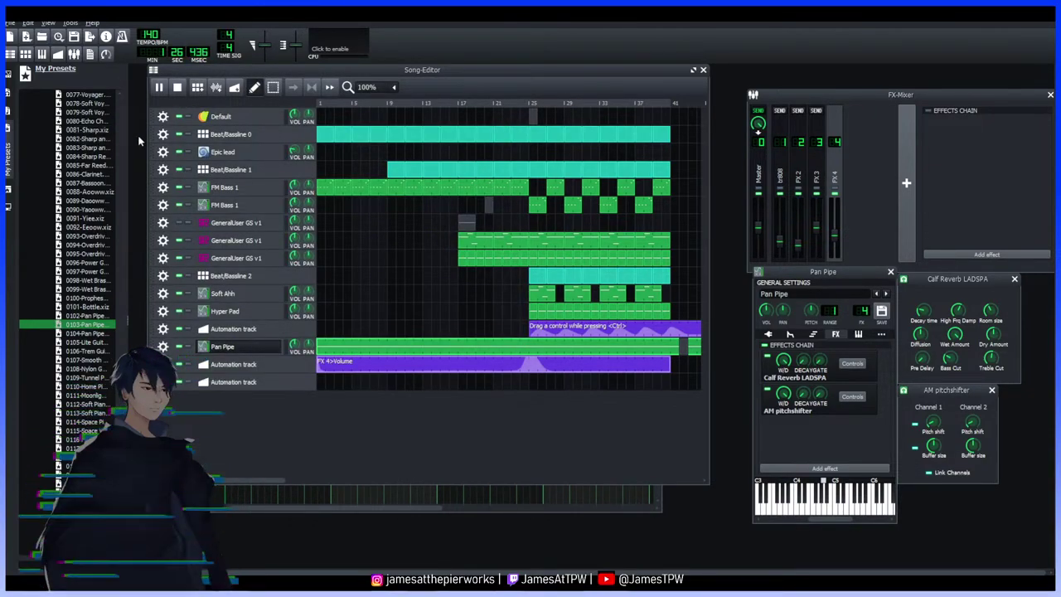
pyautogui.click(87, 112)
pyautogui.click(88, 131)
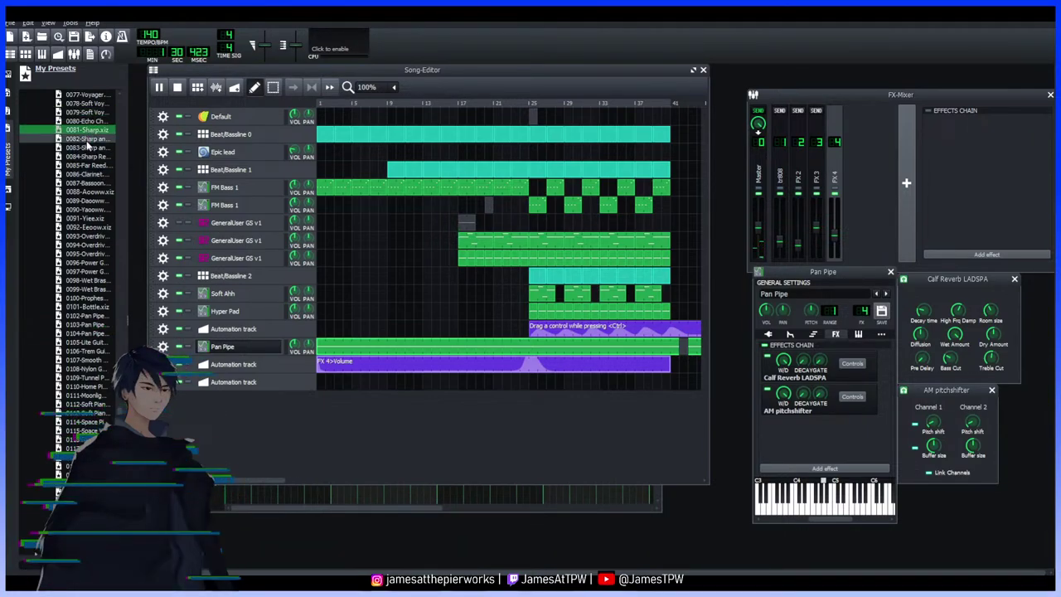
pyautogui.scroll(-3, 88, 267)
pyautogui.click(88, 277)
pyautogui.scroll(-1, 88, 282)
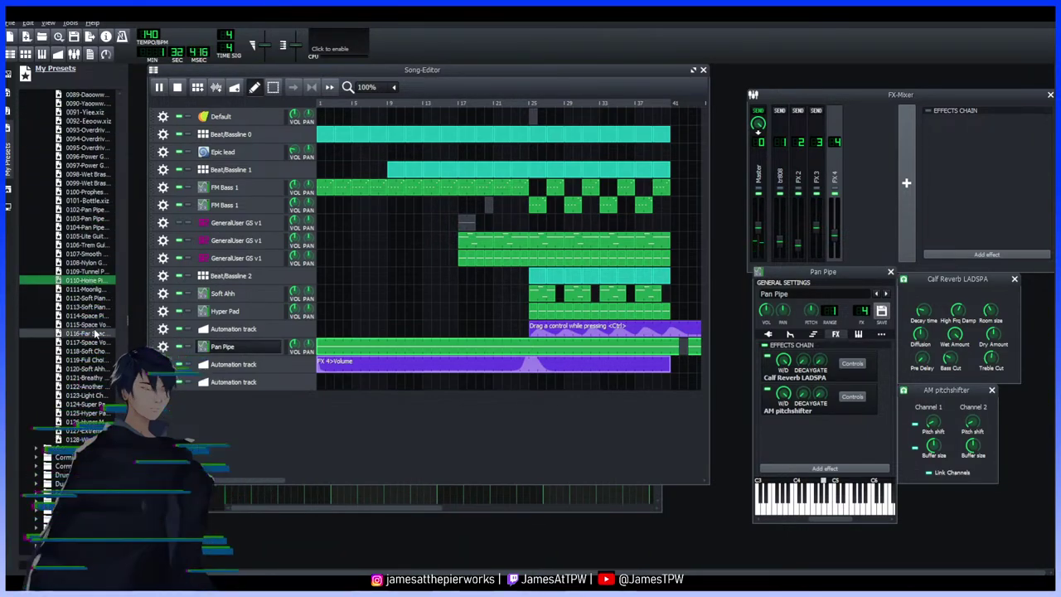
pyautogui.click(86, 333)
pyautogui.click(83, 362)
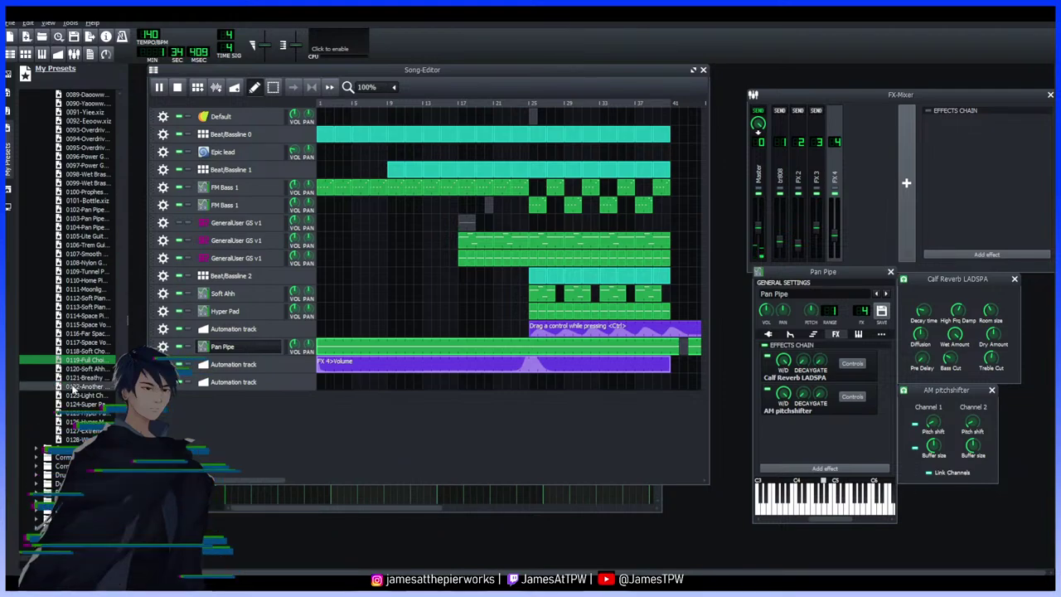
pyautogui.press('Down')
pyautogui.press('Down')
pyautogui.press('Down')
pyautogui.scroll(-4, 75, 368)
pyautogui.press('Down')
pyautogui.press('Down')
pyautogui.press('Down')
pyautogui.press('Down')
pyautogui.press('Down')
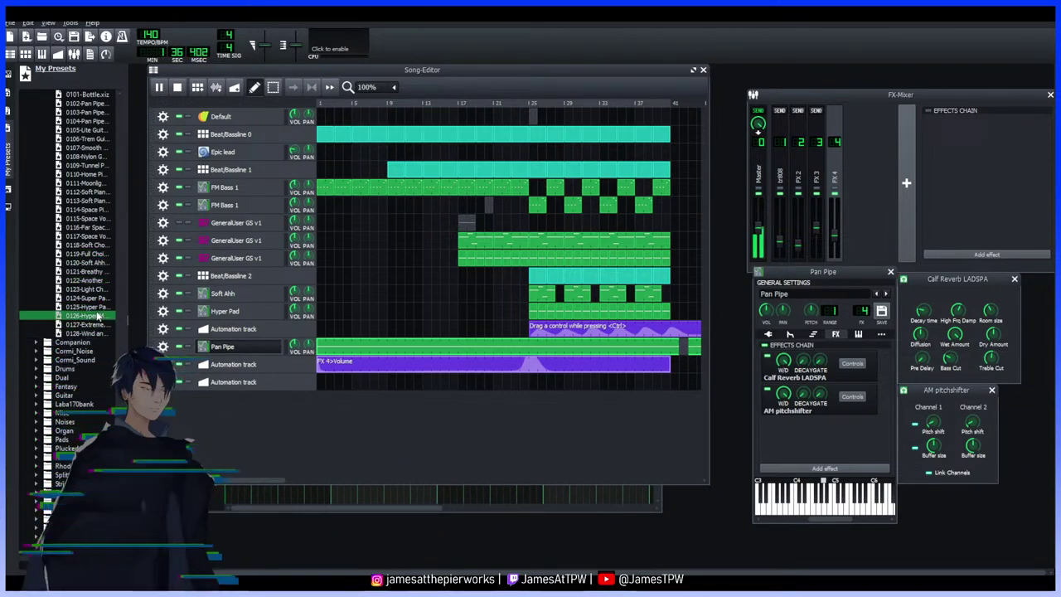
pyautogui.press('Down')
pyautogui.press('Down')
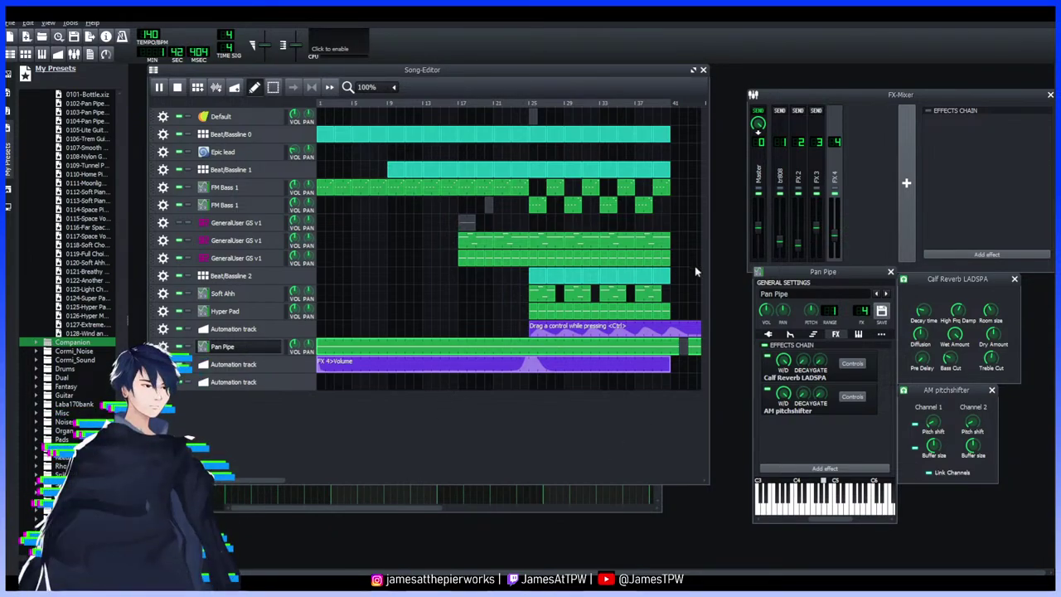
# Widen the song editor and extend the Beat/Bassline 0 and Beat/Bassline 1 clips to bar 49
pyautogui.moveTo(710, 209); pyautogui.dragTo(945, 236)
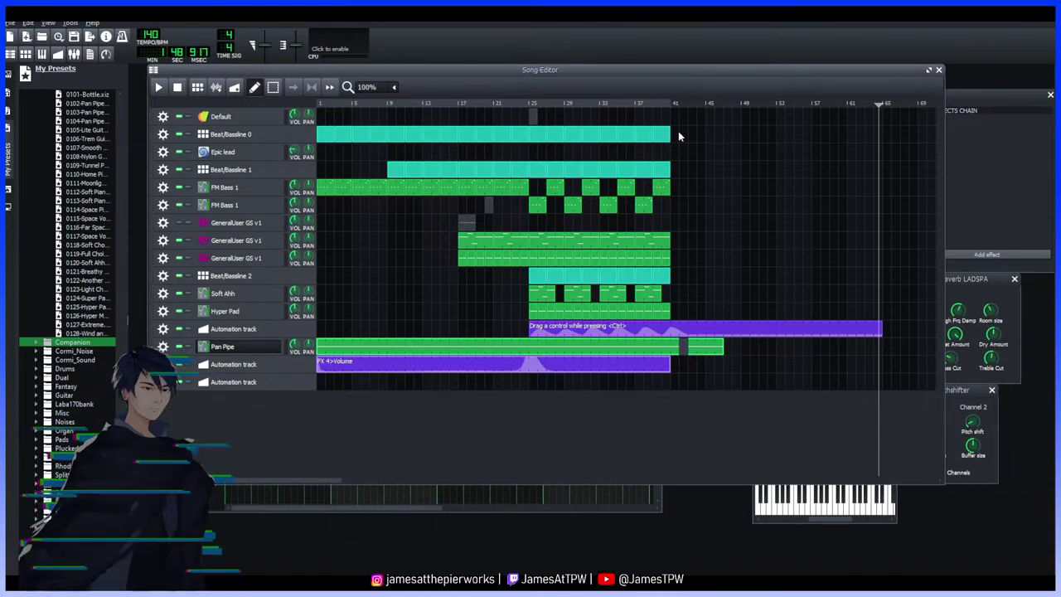
pyautogui.moveTo(674, 138); pyautogui.dragTo(677, 138)
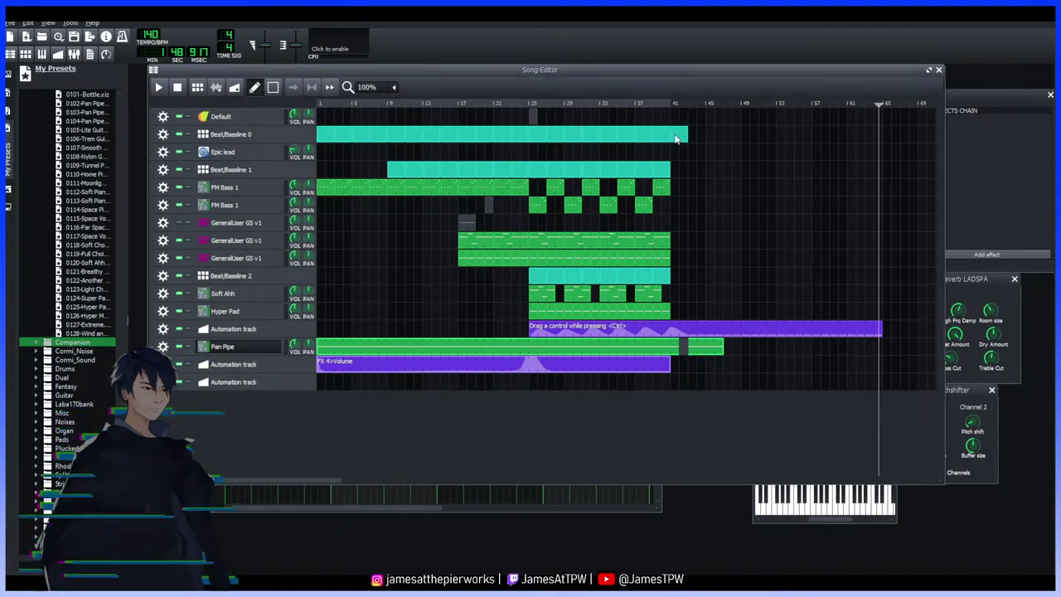
pyautogui.hotkey('ctrl', 'z')
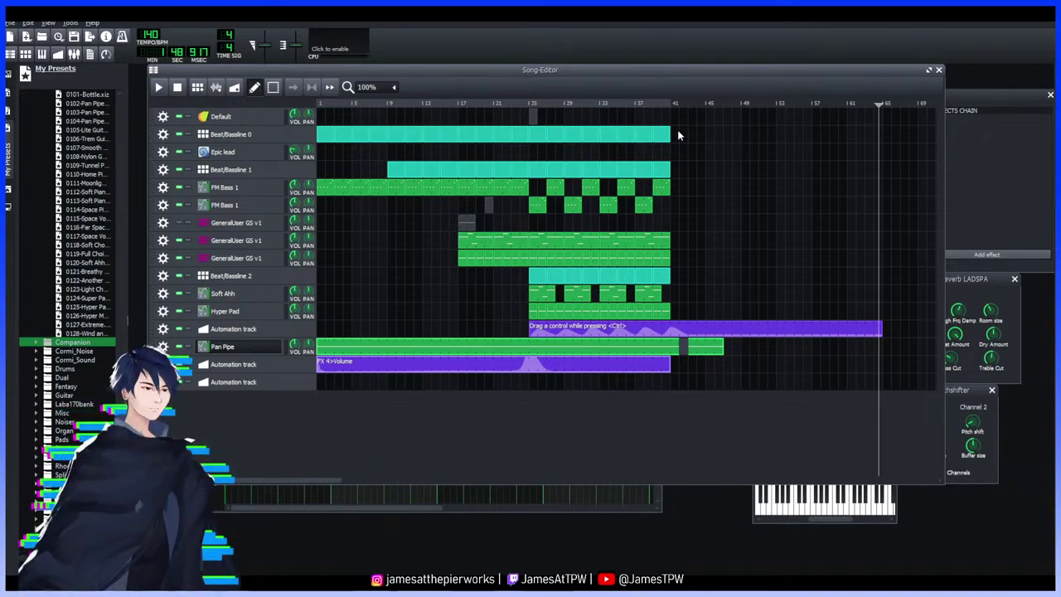
pyautogui.moveTo(684, 137); pyautogui.dragTo(723, 138)
pyautogui.moveTo(675, 170); pyautogui.dragTo(723, 174)
pyautogui.moveTo(735, 134); pyautogui.dragTo(729, 137)
pyautogui.moveTo(722, 175); pyautogui.dragTo(740, 174)
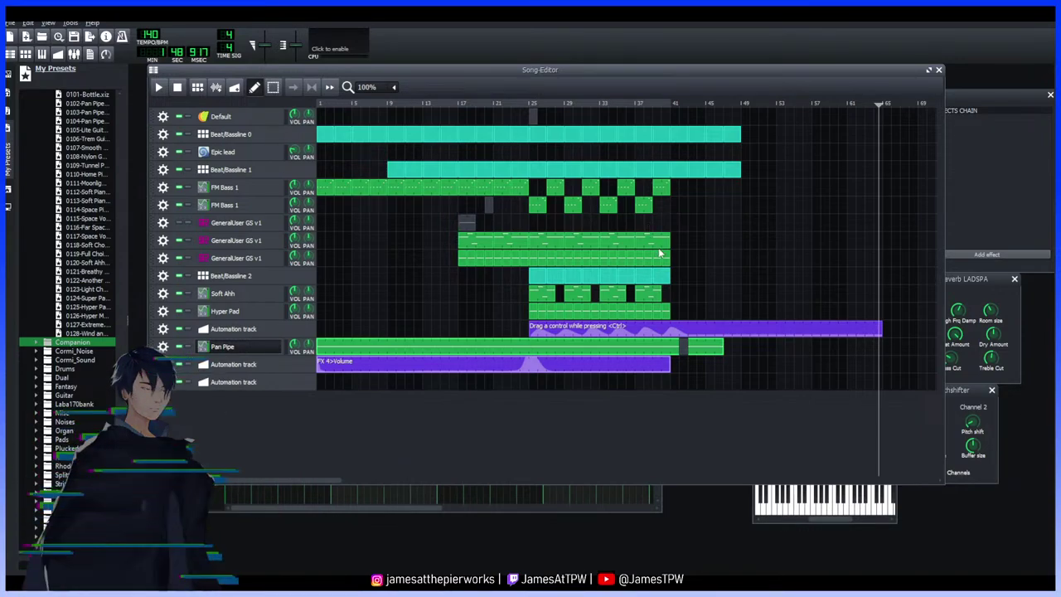
# Continue the alternating clips on both FM Bass 1 tracks up to bar 49 and play the song from about bar 24
pyautogui.click(678, 208)
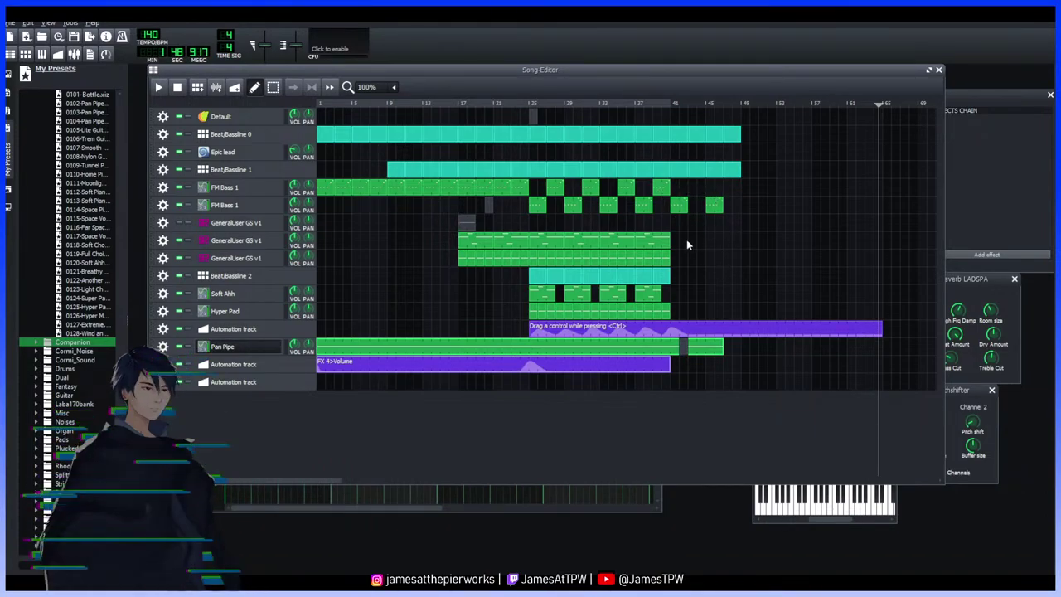
pyautogui.click(727, 193)
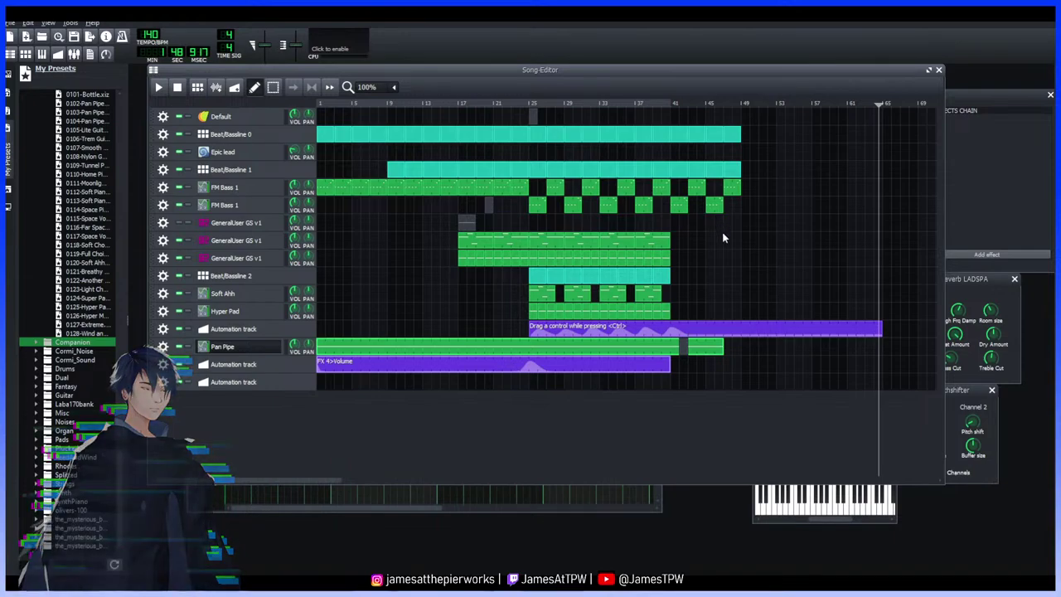
pyautogui.click(523, 106)
pyautogui.press('space')
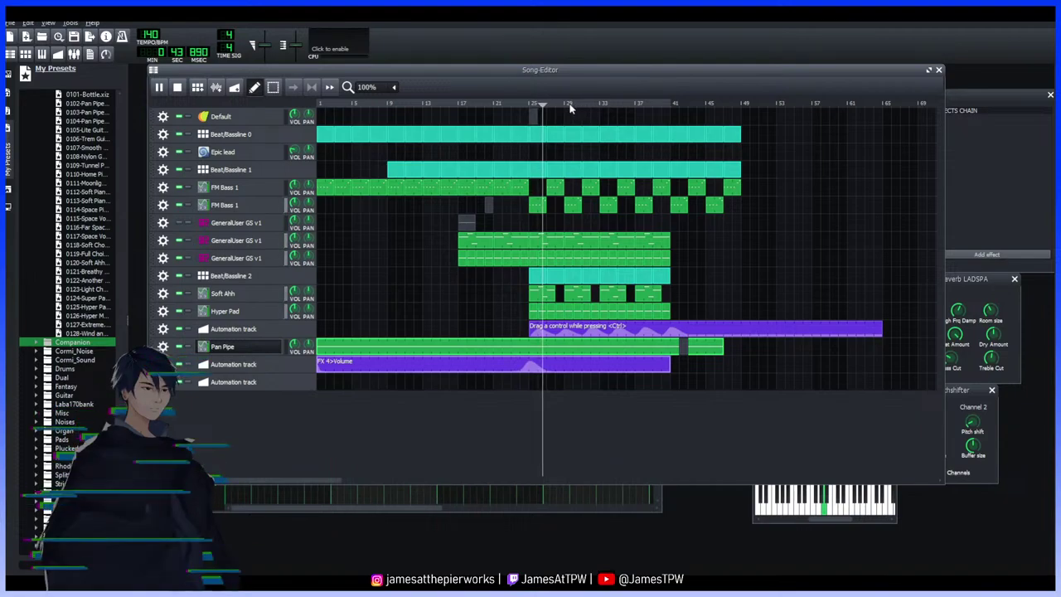
pyautogui.click(607, 106)
pyautogui.click(625, 106)
pyautogui.click(643, 104)
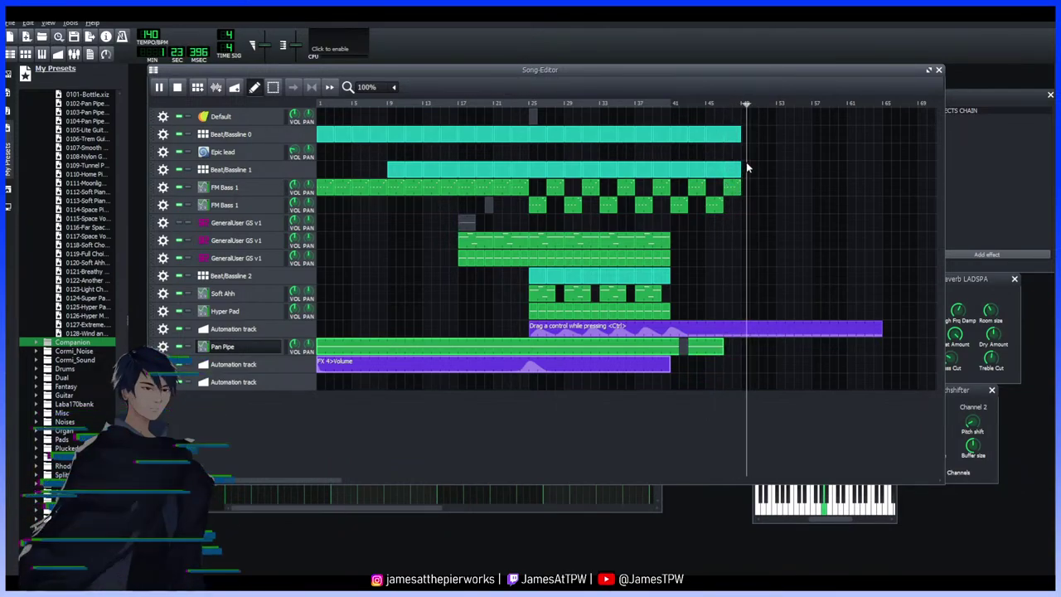
pyautogui.press('space')
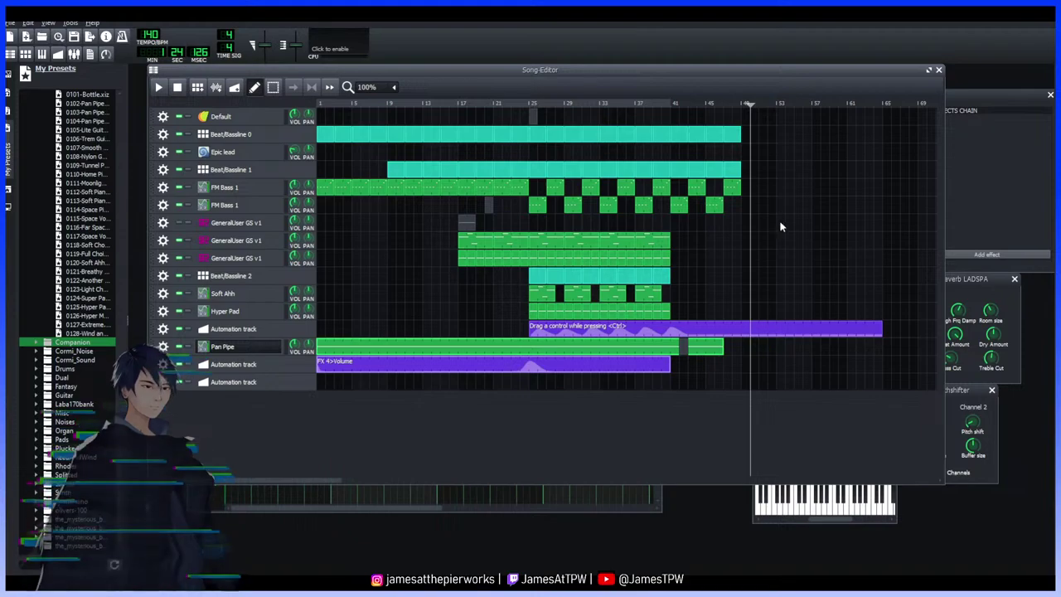
# Shorten the automation clip below Hyper Pad to end at bar 49 and place the playhead there
pyautogui.moveTo(881, 328); pyautogui.dragTo(740, 331)
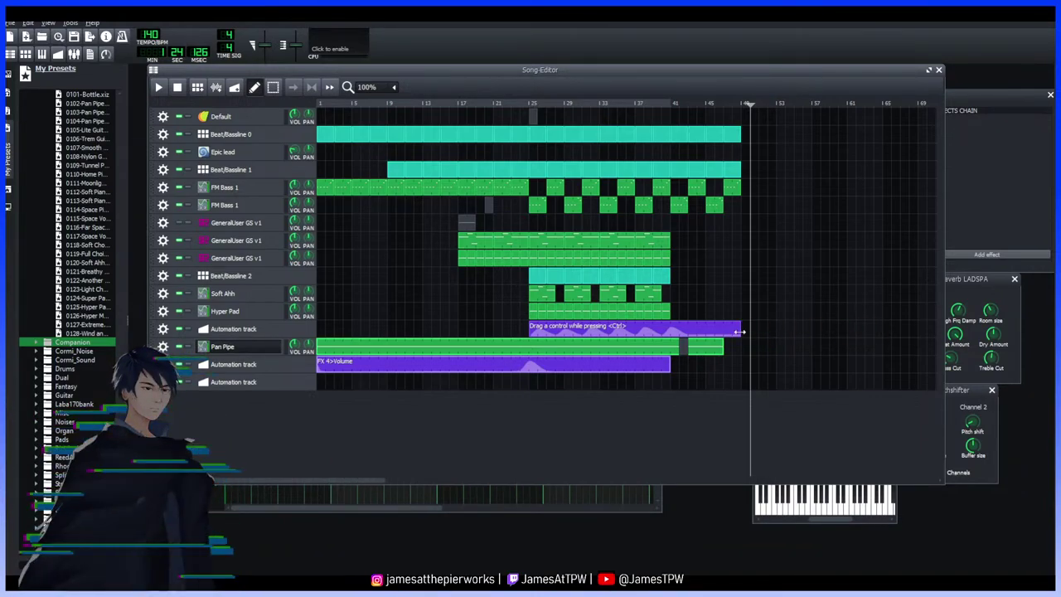
pyautogui.moveTo(748, 105); pyautogui.dragTo(739, 107)
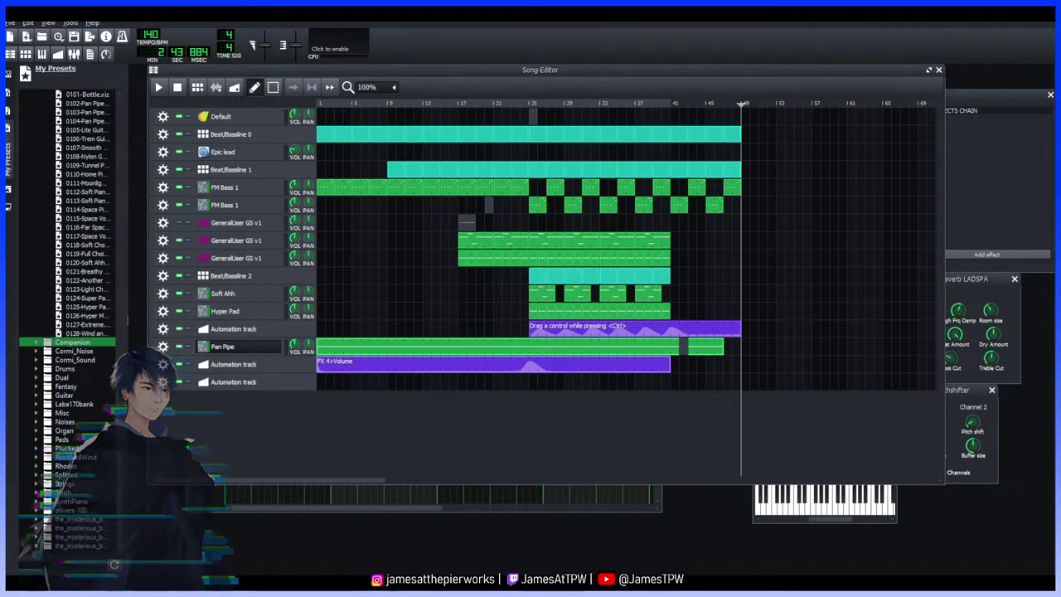
# Review the opening of the FX 4 volume curve and mute its automation
pyautogui.doubleClick(339, 363)
pyautogui.moveTo(270, 437); pyautogui.dragTo(192, 431)
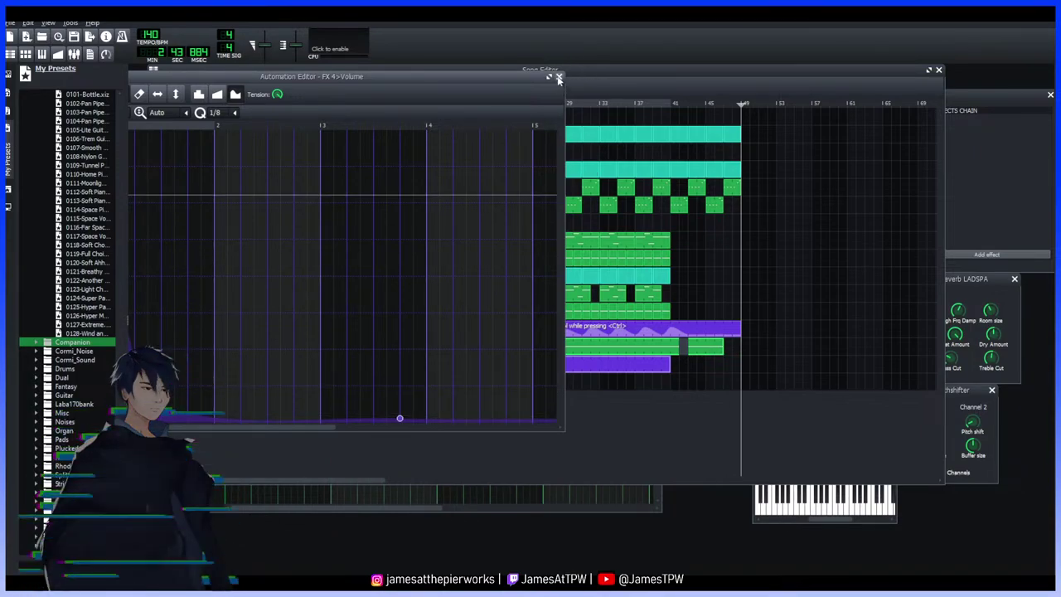
pyautogui.click(559, 78)
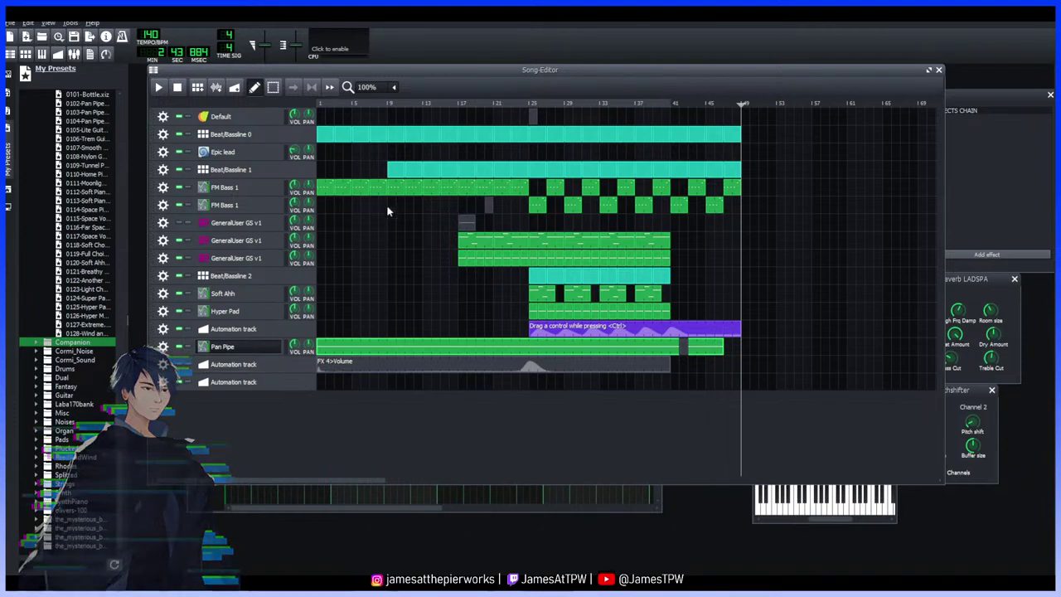
# Mute the Pan Pipe track and play the song from the beginning without it
pyautogui.moveTo(350, 103); pyautogui.dragTo(317, 103)
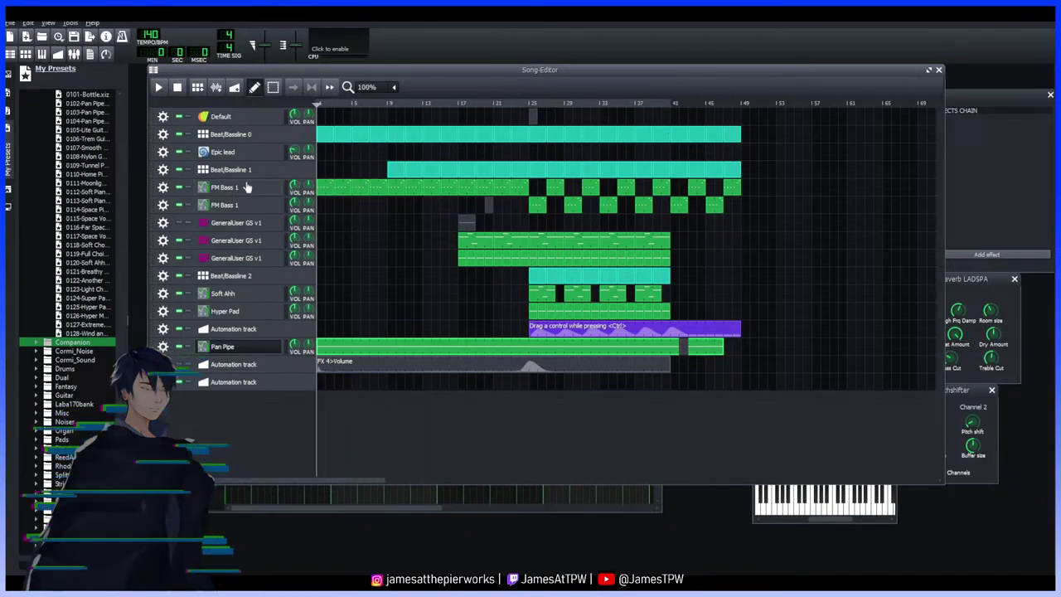
pyautogui.press('space')
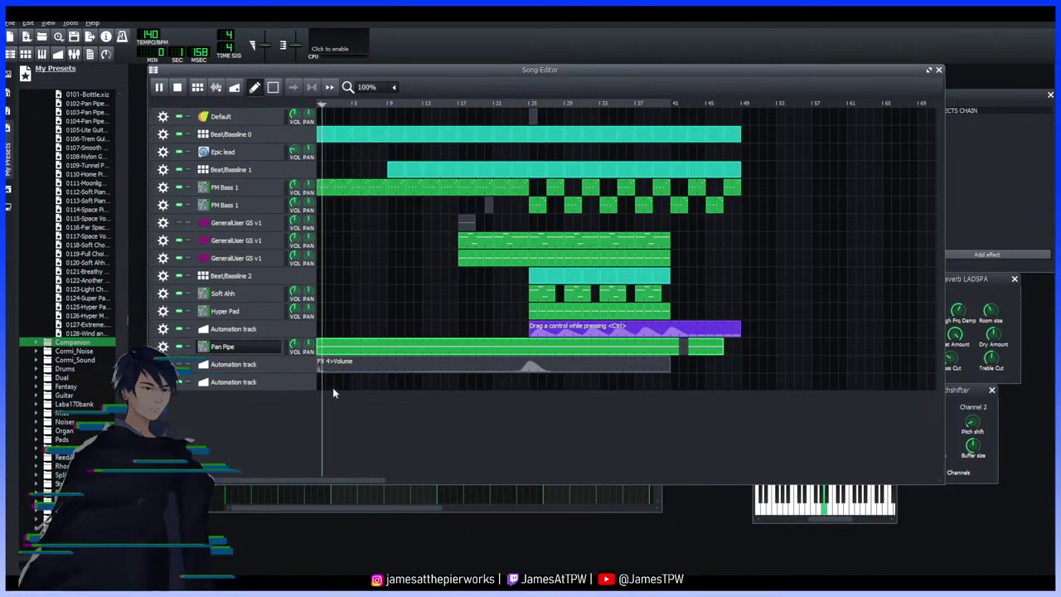
pyautogui.click(178, 348)
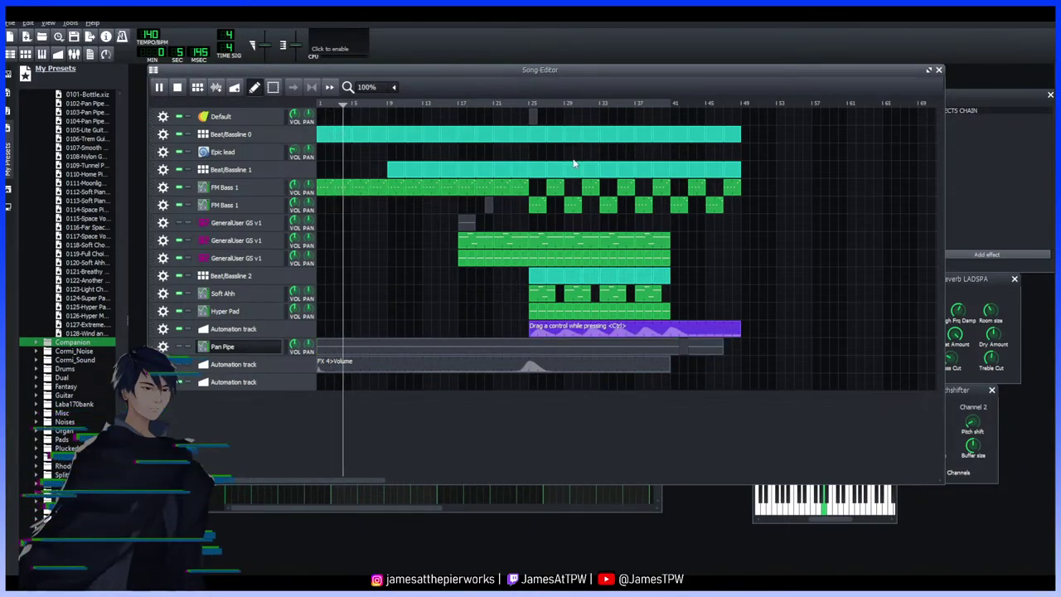
pyautogui.click(160, 87)
pyautogui.click(176, 87)
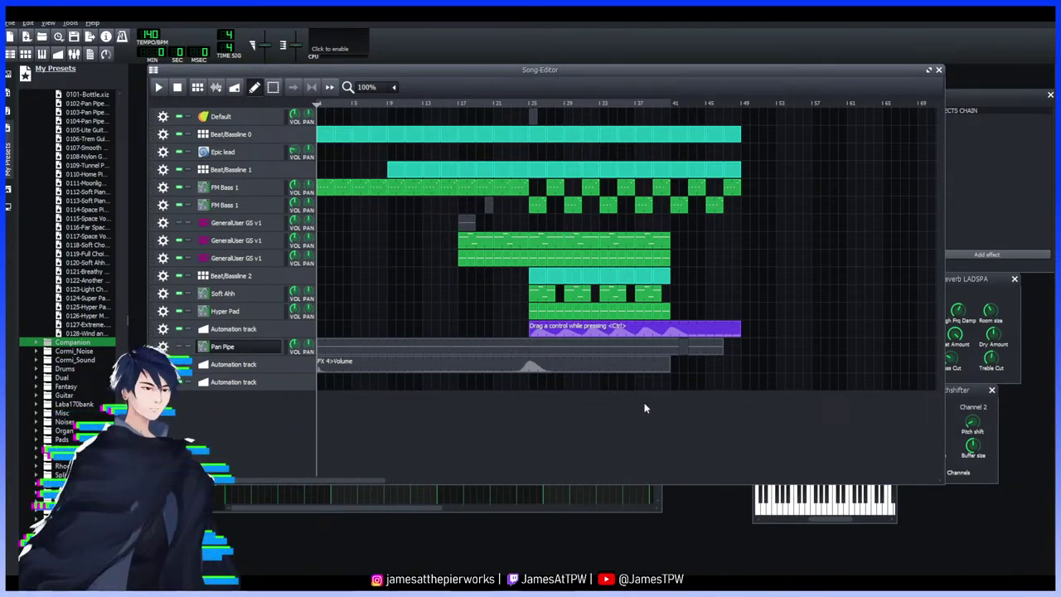
pyautogui.press('space')
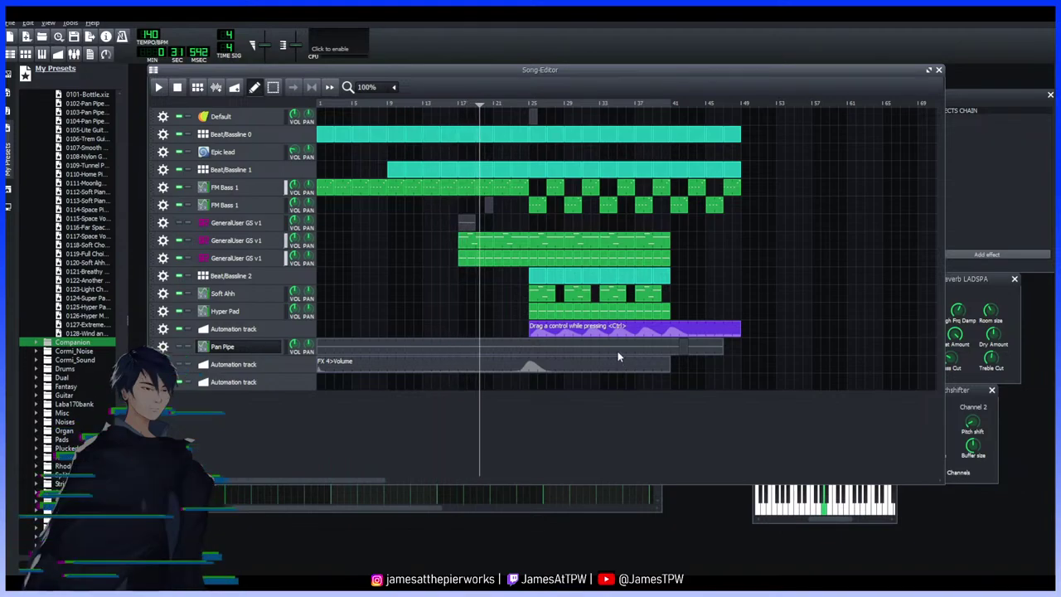